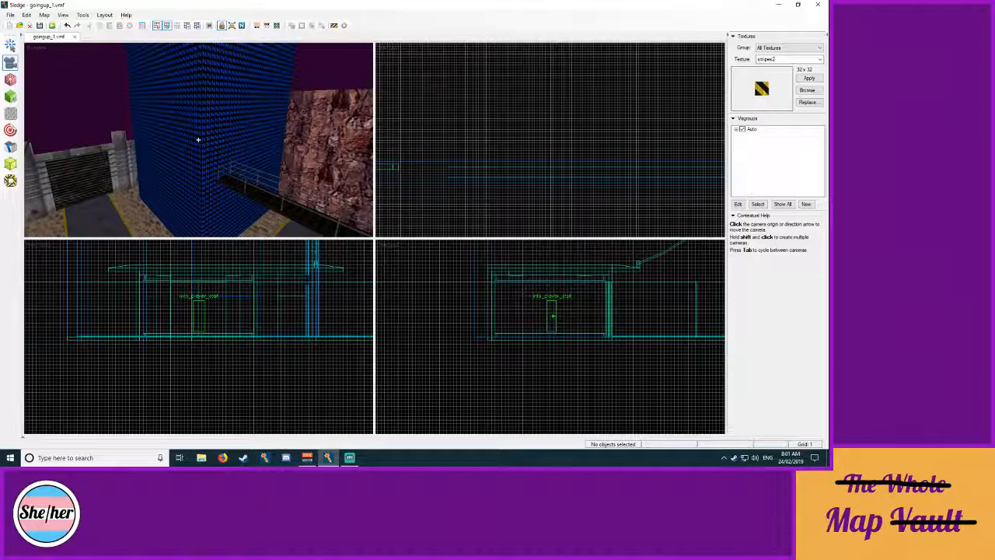
Step: Select the tall 512 x 512 x 768 null block in the yard and raise its bottom face well above the ground
{"action": "left_click_drag", "start_coordinate": [198, 140], "coordinate": [199, 140]}
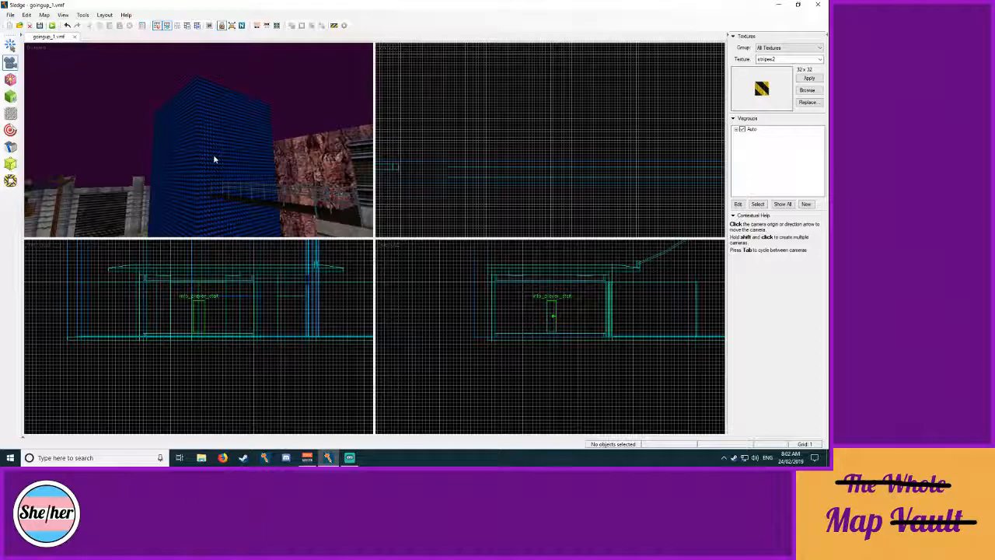
{"action": "left_click_drag", "start_coordinate": [214, 156], "coordinate": [190, 138]}
{"action": "key", "text": "w"}
{"action": "key", "text": "d"}
{"action": "left_click", "coordinate": [10, 46]}
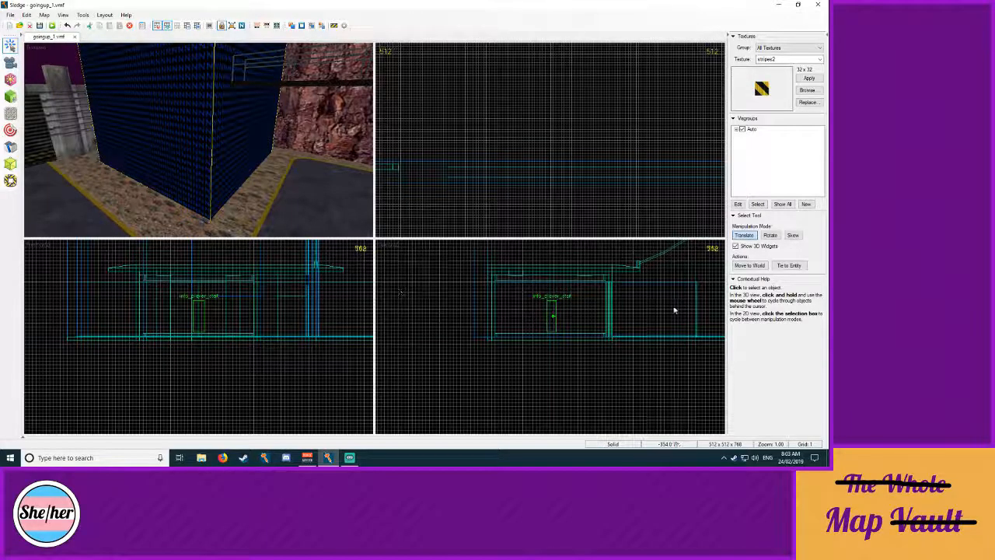
{"action": "middle_click_drag", "start_coordinate": [528, 338], "coordinate": [513, 360]}
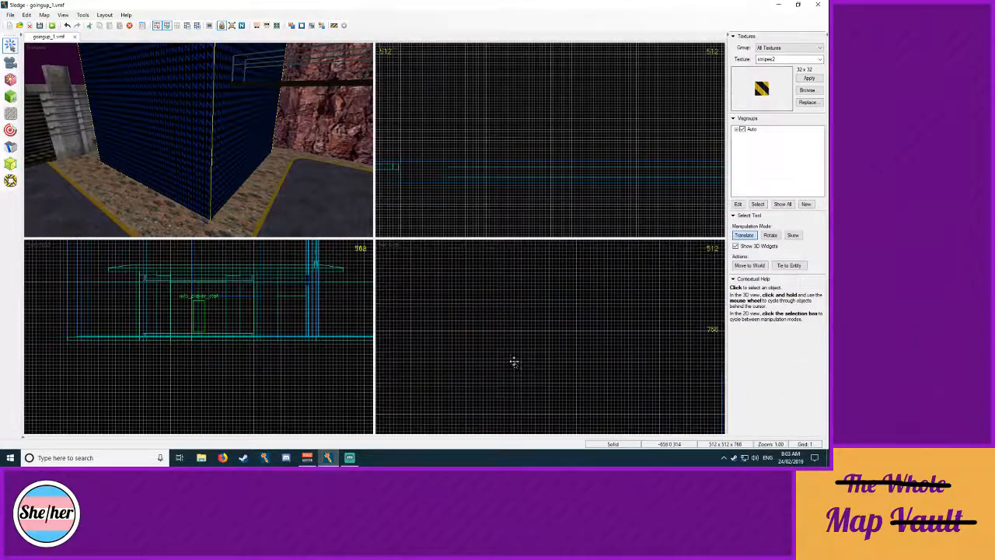
{"action": "key", "text": "z"}
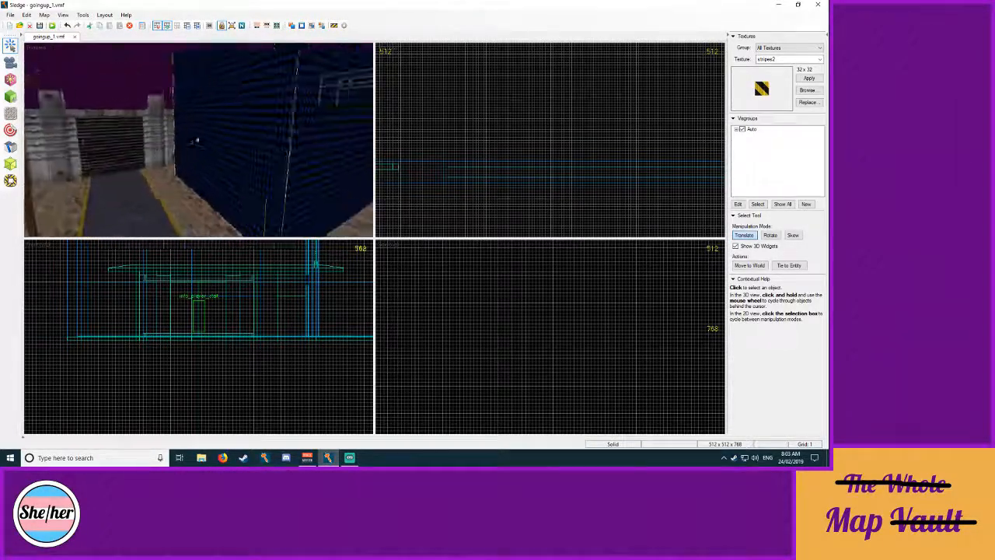
{"action": "key", "text": "z"}
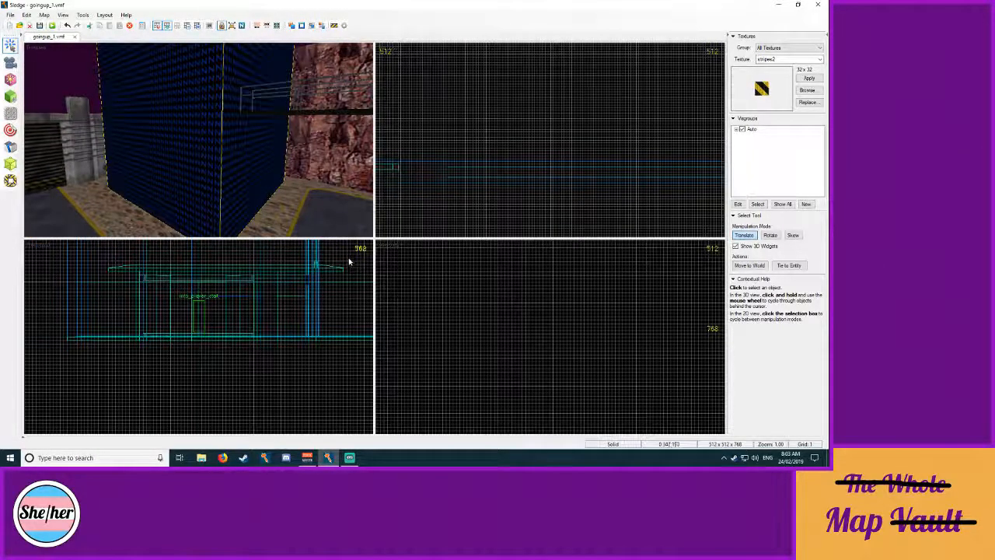
{"action": "scroll", "coordinate": [582, 163], "scroll_direction": "up", "scroll_amount": 3}
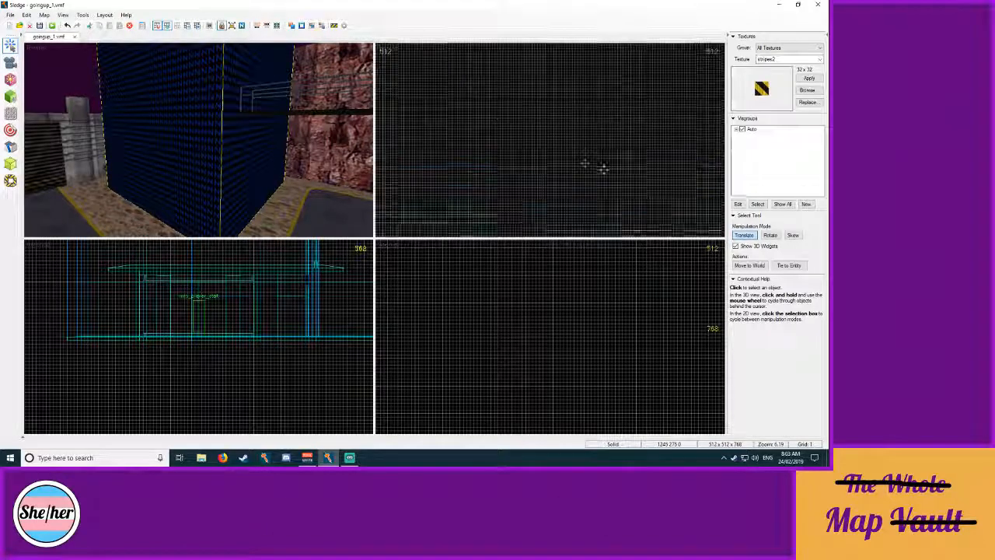
{"action": "scroll", "coordinate": [245, 258], "scroll_direction": "up", "scroll_amount": 4}
{"action": "left_click", "coordinate": [238, 395]}
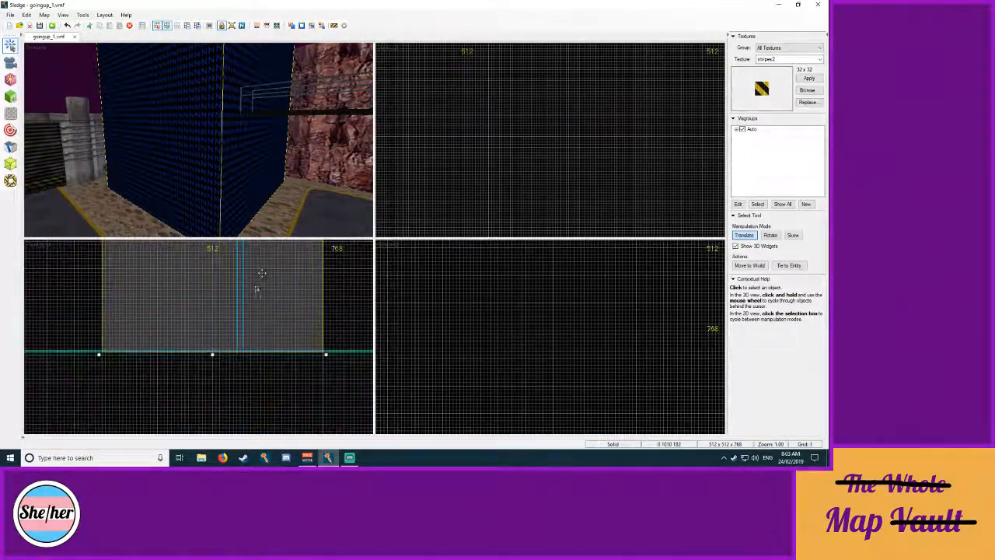
{"action": "left_click_drag", "start_coordinate": [218, 360], "coordinate": [218, 279]}
Step: Set the grid size to 8 and clear the selection
{"action": "key", "text": "bracketright"}
{"action": "key", "text": "bracketright"}
{"action": "key", "text": "bracketright"}
{"action": "left_click", "coordinate": [257, 137]}
{"action": "left_click", "coordinate": [495, 156]}
Step: Outline a block brush 512 long and 8 thick along the far edge of the area beneath the raised block
{"action": "key", "text": "z"}
{"action": "key", "text": "w"}
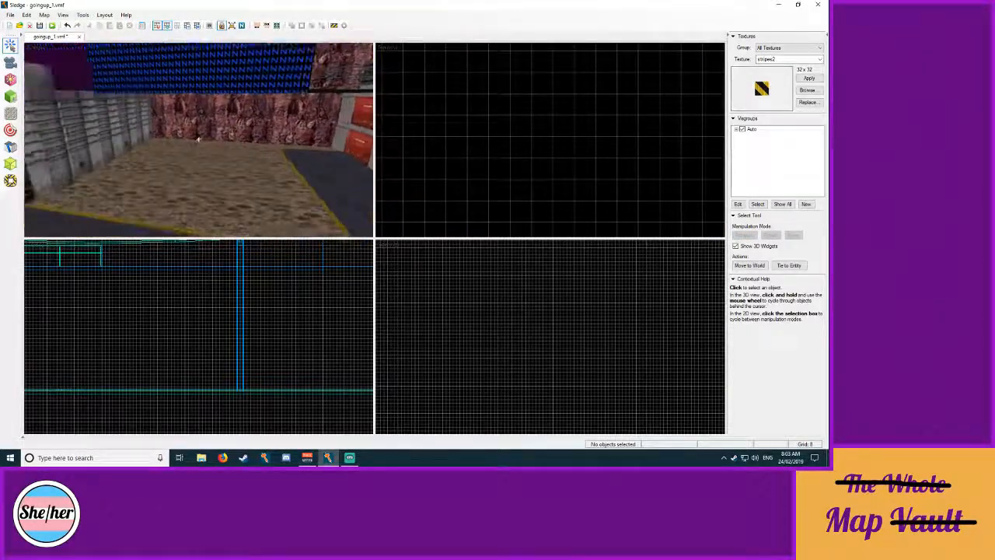
{"action": "key", "text": "w"}
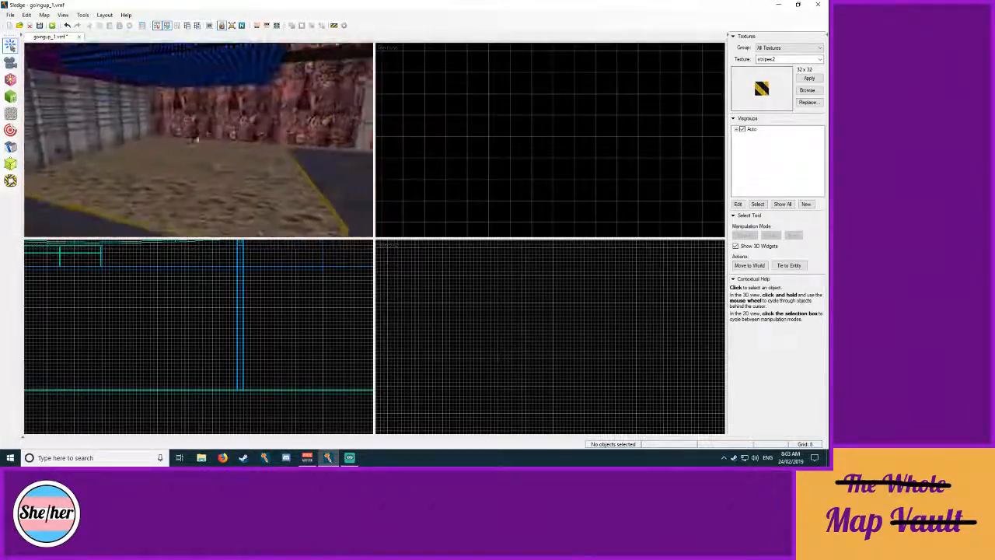
{"action": "key", "text": "z"}
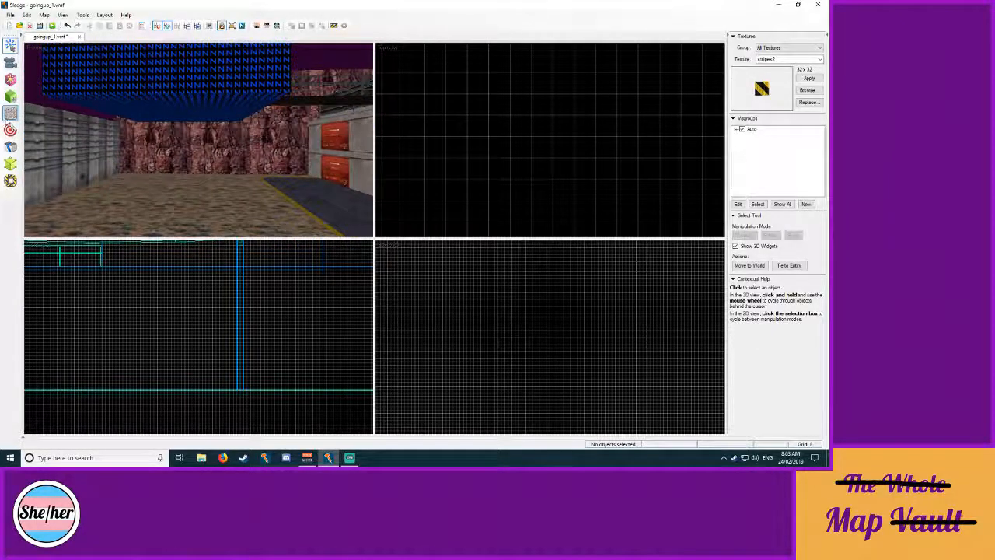
{"action": "left_click", "coordinate": [11, 97]}
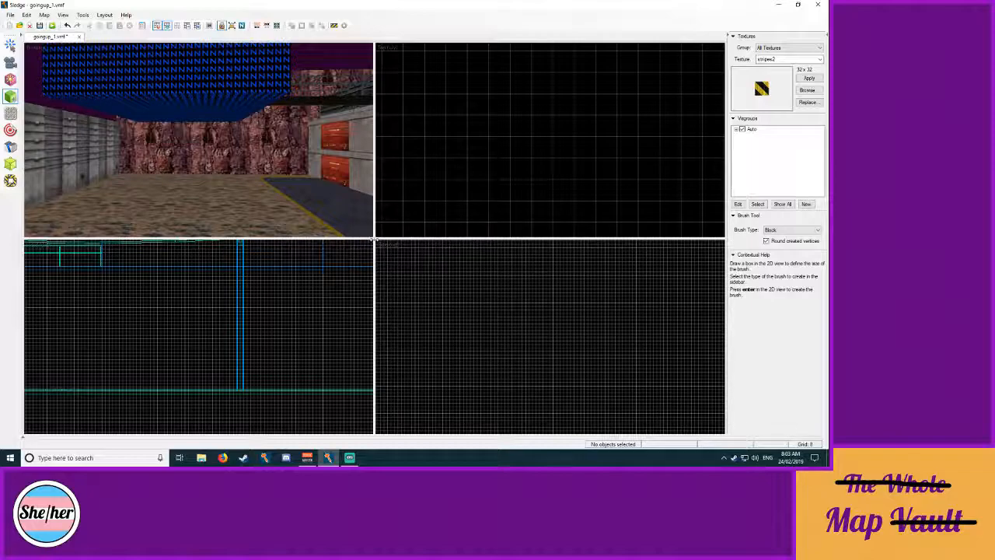
{"action": "left_click_drag", "start_coordinate": [374, 238], "coordinate": [394, 259]}
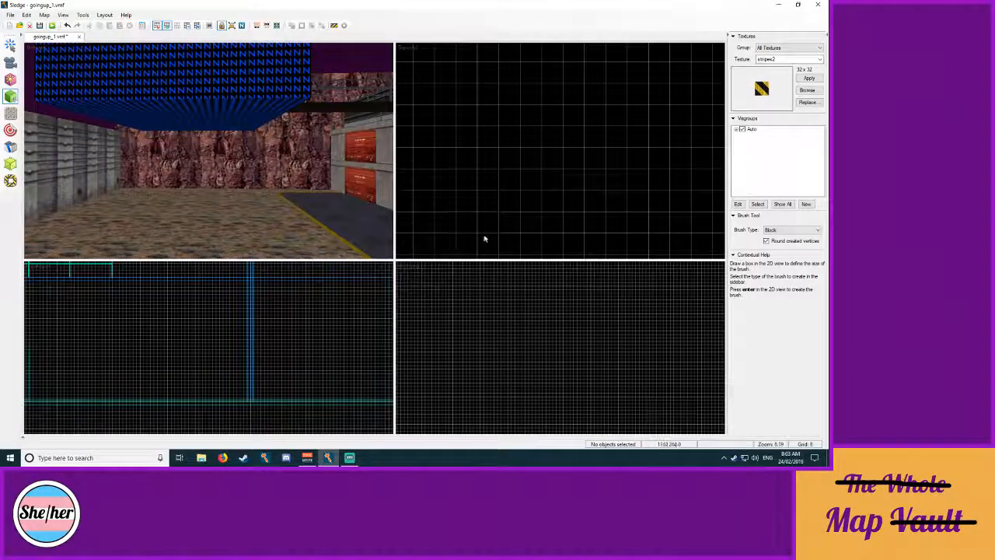
{"action": "scroll", "coordinate": [536, 168], "scroll_direction": "down", "scroll_amount": 10}
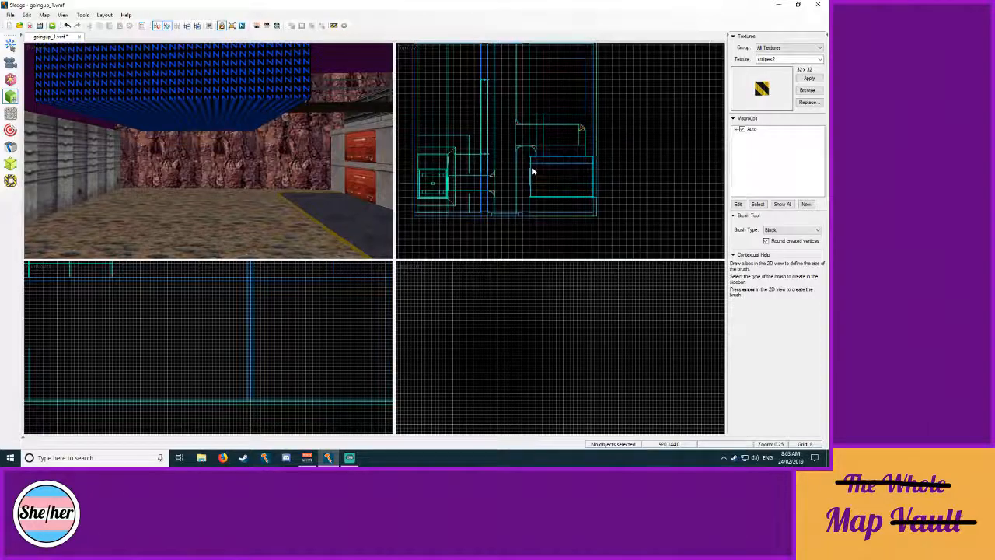
{"action": "scroll", "coordinate": [533, 163], "scroll_direction": "up", "scroll_amount": 2}
{"action": "scroll", "coordinate": [585, 198], "scroll_direction": "up", "scroll_amount": 2}
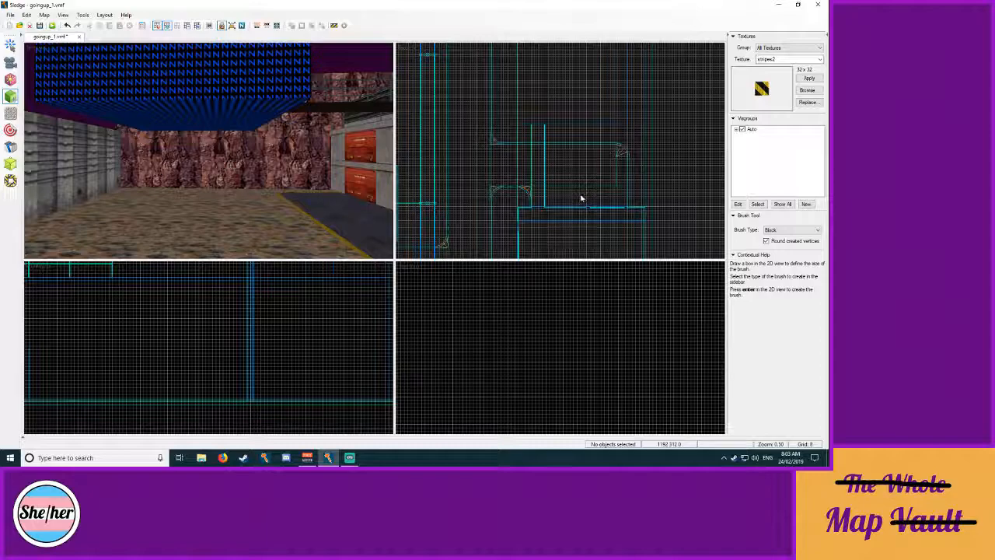
{"action": "key", "text": "z"}
{"action": "key", "text": "d"}
{"action": "key", "text": "z"}
{"action": "scroll", "coordinate": [567, 186], "scroll_direction": "down", "scroll_amount": 4}
{"action": "scroll", "coordinate": [559, 179], "scroll_direction": "up", "scroll_amount": 4}
{"action": "middle_click_drag", "start_coordinate": [555, 149], "coordinate": [518, 147]}
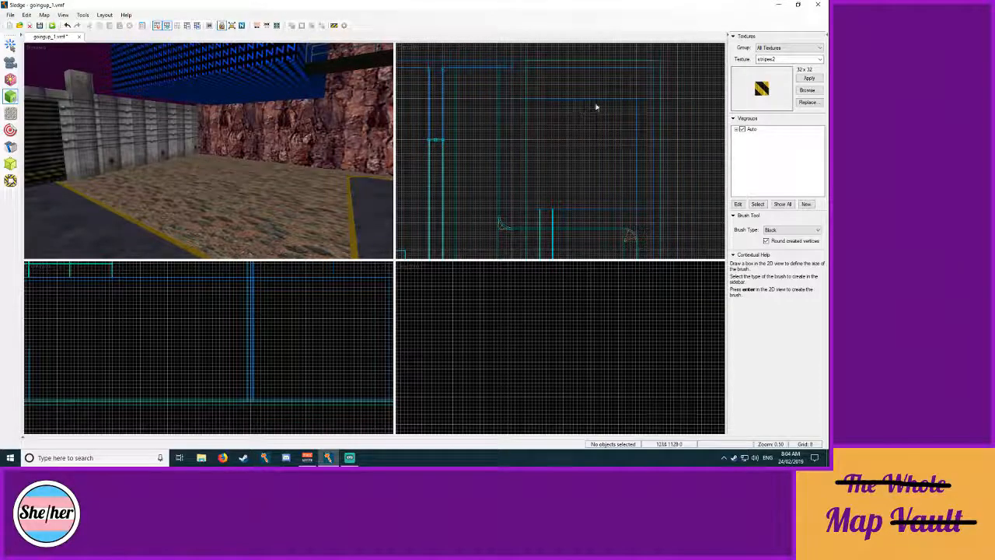
{"action": "scroll", "coordinate": [578, 91], "scroll_direction": "up", "scroll_amount": 2}
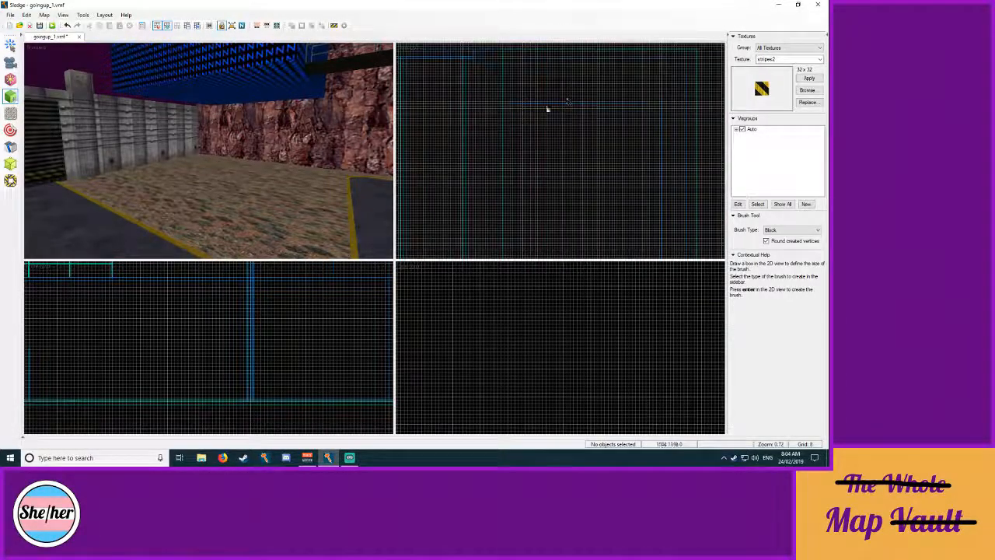
{"action": "left_click_drag", "start_coordinate": [517, 107], "coordinate": [661, 110]}
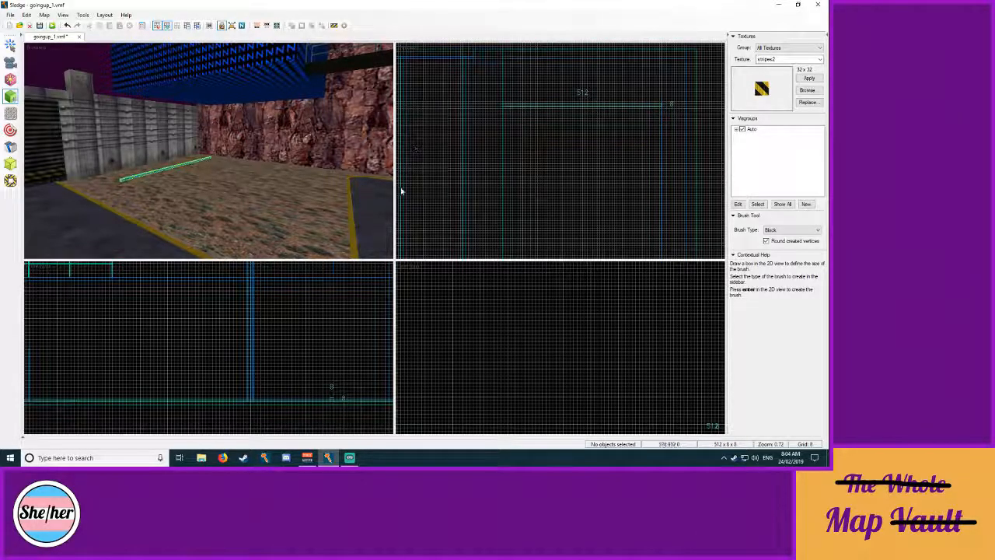
Step: Stretch the new brush outline vertically to a height of 280, extending its lower edge slightly into the ground
{"action": "scroll", "coordinate": [297, 349], "scroll_direction": "up", "scroll_amount": 2}
{"action": "left_click_drag", "start_coordinate": [304, 355], "coordinate": [303, 378]}
{"action": "middle_click_drag", "start_coordinate": [349, 319], "coordinate": [333, 216]}
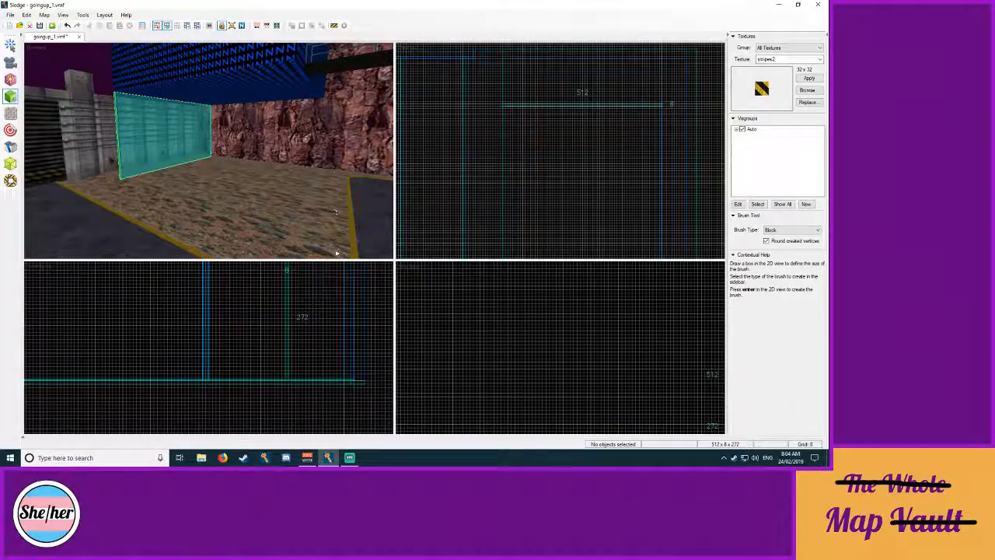
{"action": "left_click_drag", "start_coordinate": [285, 378], "coordinate": [287, 382]}
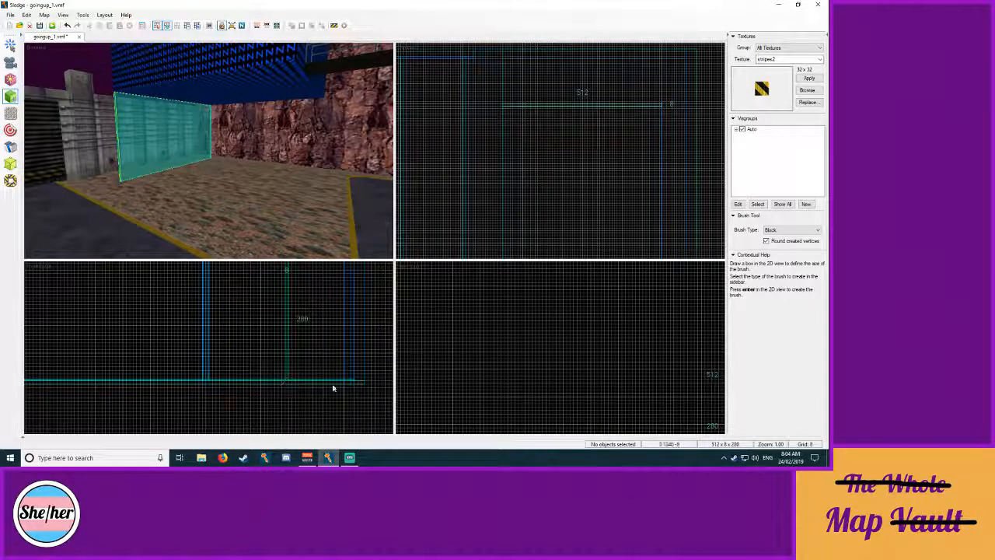
Step: Choose the null texture and create the 512 x 8 x 280 wall brush from the outline
{"action": "left_click", "coordinate": [807, 90]}
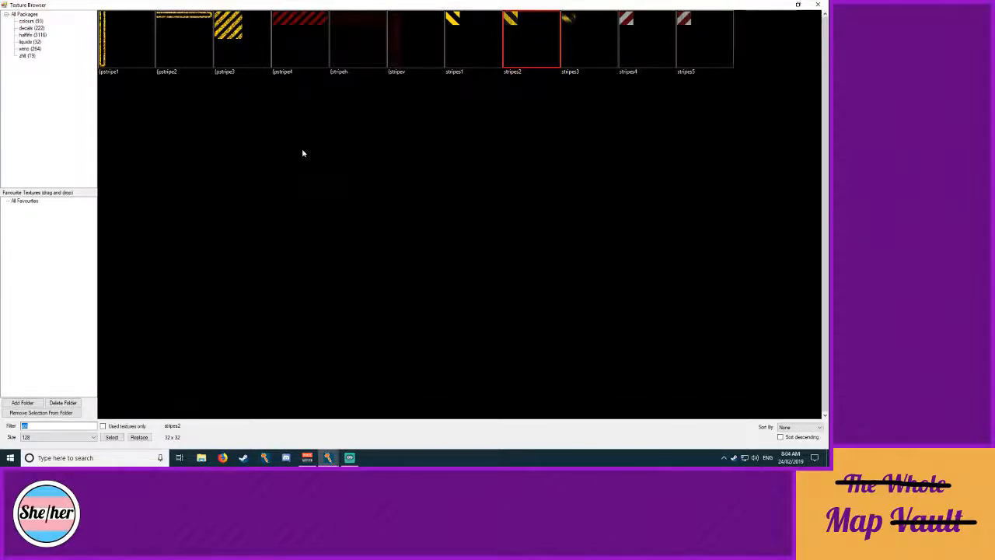
{"action": "type", "text": "null"}
{"action": "double_click", "coordinate": [126, 39]}
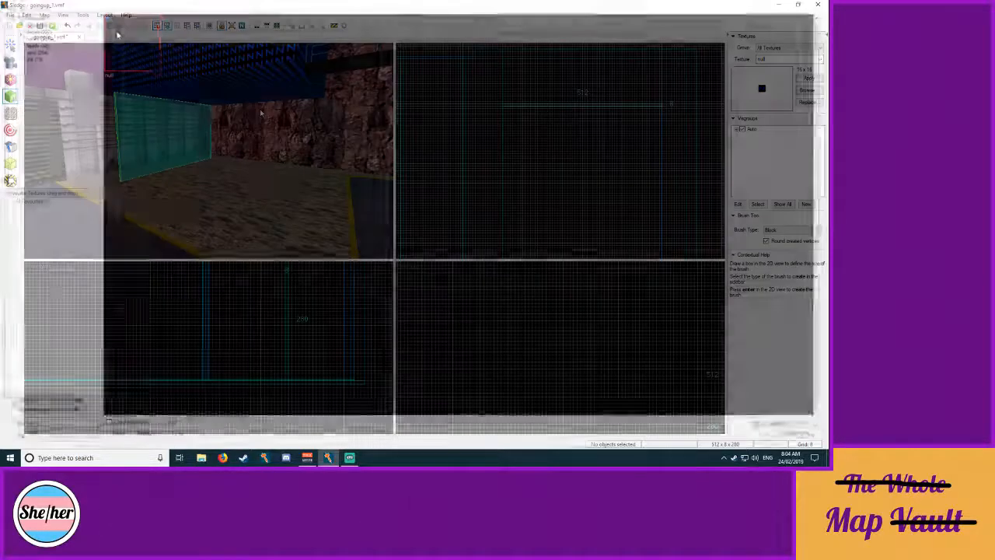
{"action": "left_click", "coordinate": [10, 45]}
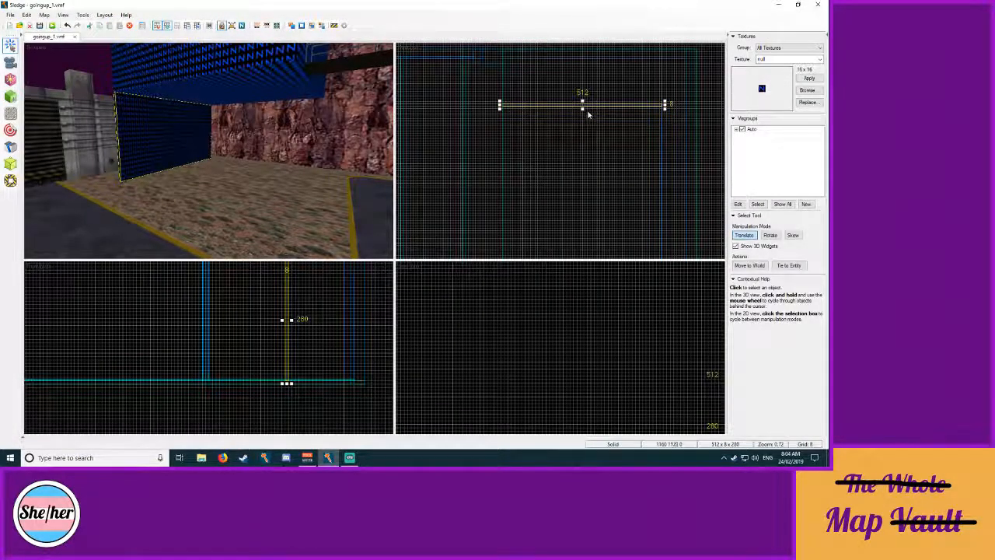
Step: Copy the wall to the opposite edge and add 8 x 496 x 280 side walls to enclose the space beneath the raised block
{"action": "mouse_move", "coordinate": [599, 162]}
{"action": "left_mouse_down"}
{"action": "mouse_move", "coordinate": [597, 223]}
{"action": "mouse_move", "coordinate": [598, 202]}
{"action": "left_mouse_up"}
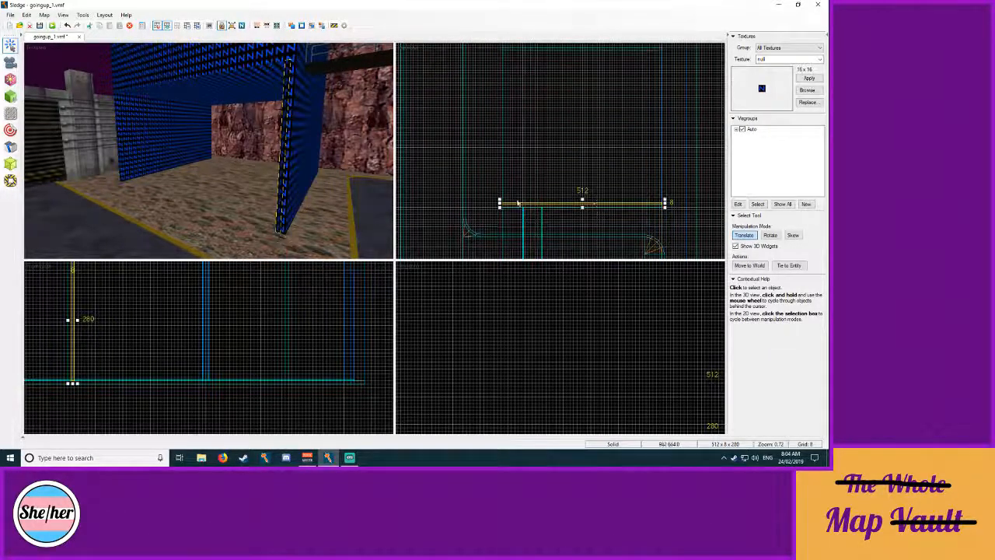
{"action": "mouse_move", "coordinate": [500, 200]}
{"action": "left_mouse_down"}
{"action": "mouse_move", "coordinate": [628, 44]}
{"action": "mouse_move", "coordinate": [658, 65]}
{"action": "mouse_move", "coordinate": [657, 88]}
{"action": "mouse_move", "coordinate": [503, 103]}
{"action": "left_mouse_up"}
{"action": "left_click", "coordinate": [547, 70]}
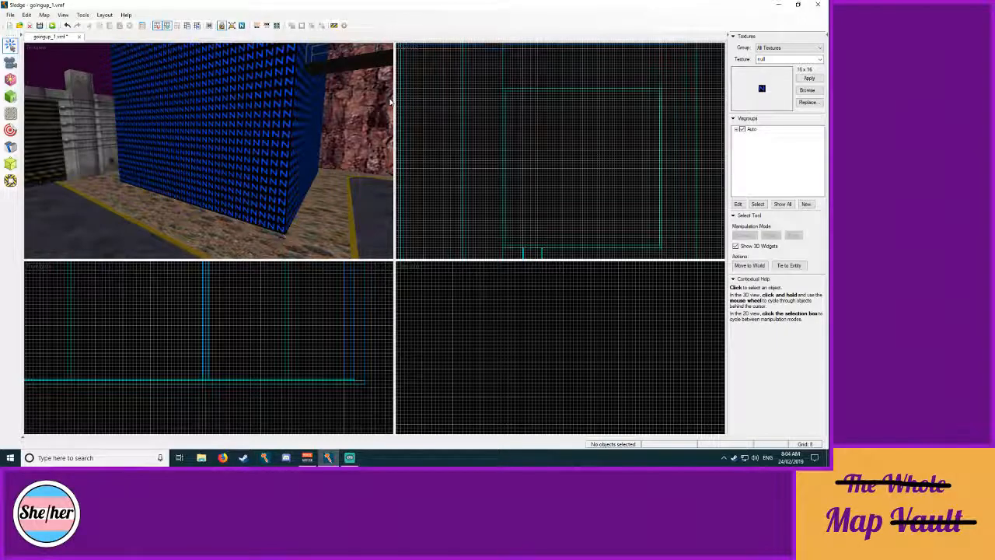
Step: Select the 8 x 496 x 280 side wall and open the texture browser from the Texture tool
{"action": "key", "text": "z"}
{"action": "key", "text": "z"}
{"action": "left_click", "coordinate": [223, 149]}
{"action": "key", "text": "z"}
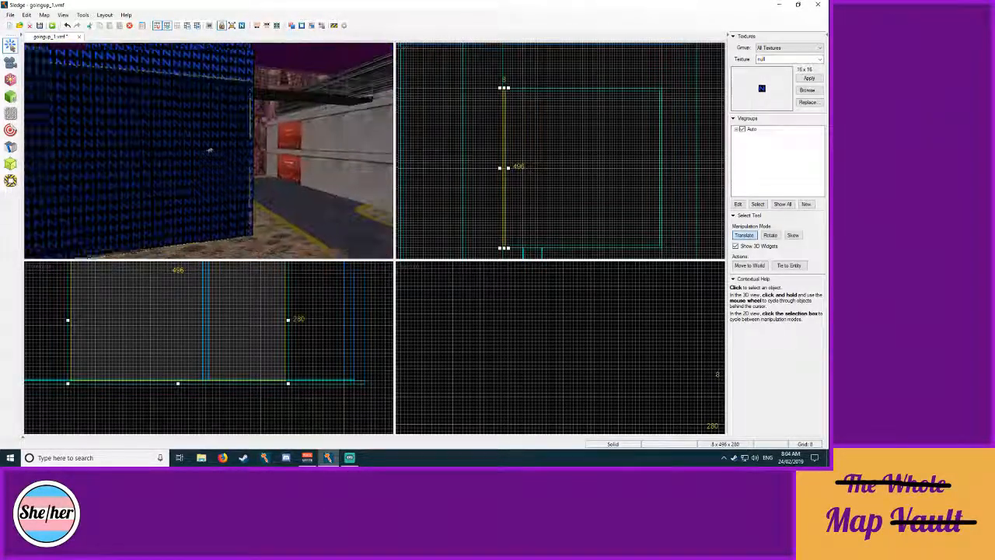
{"action": "key", "text": "z"}
{"action": "left_click", "coordinate": [10, 113]}
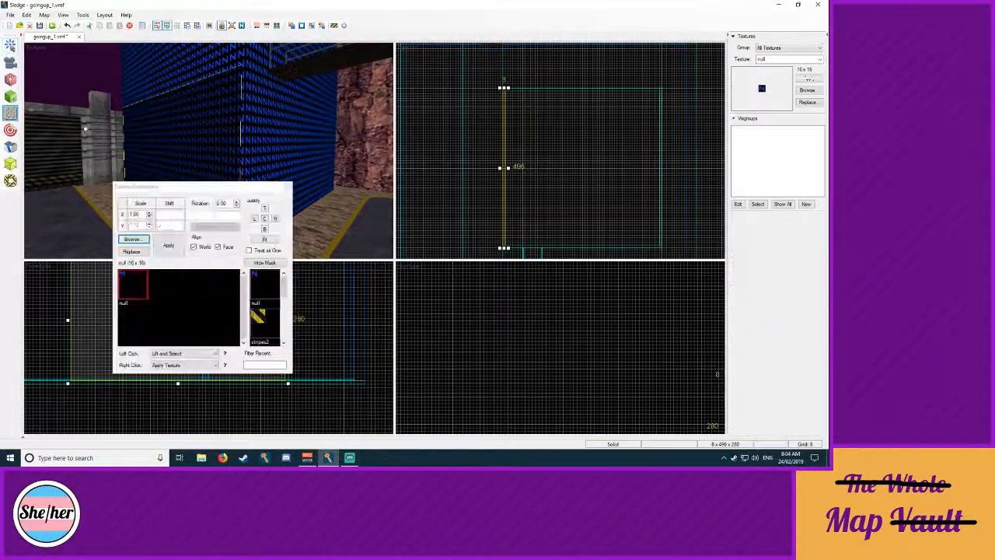
{"action": "left_click", "coordinate": [132, 239]}
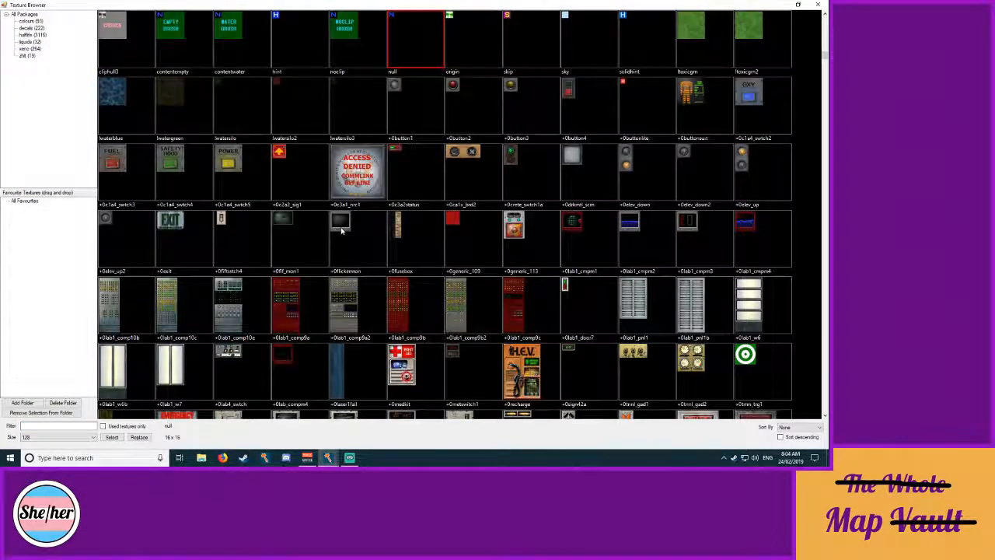
Step: Find the -0tnnl_w12a concrete texture in the browser and apply it to the selected side wall
{"action": "scroll", "coordinate": [410, 218], "scroll_direction": "down", "scroll_amount": 10}
{"action": "scroll", "coordinate": [410, 222], "scroll_direction": "down", "scroll_amount": 15}
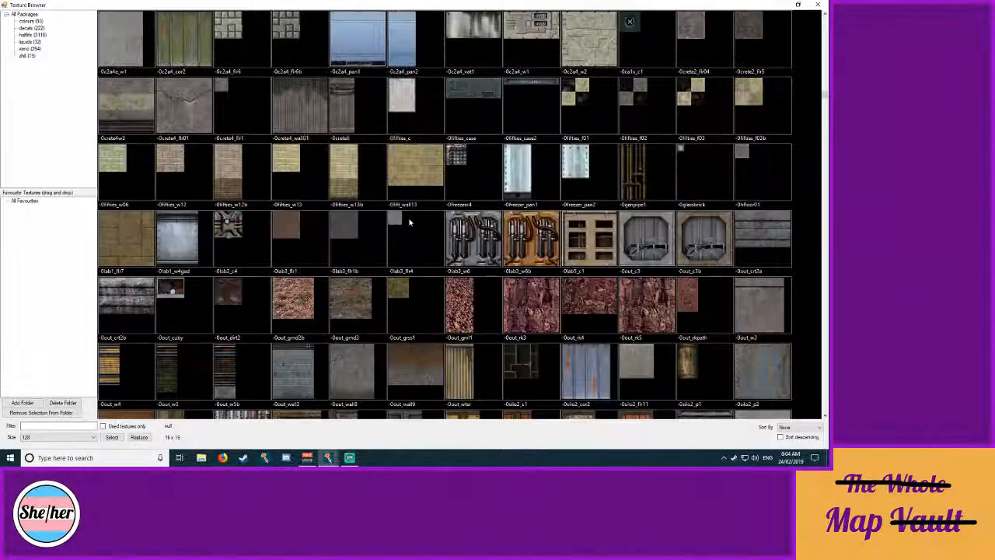
{"action": "scroll", "coordinate": [400, 224], "scroll_direction": "up", "scroll_amount": 1}
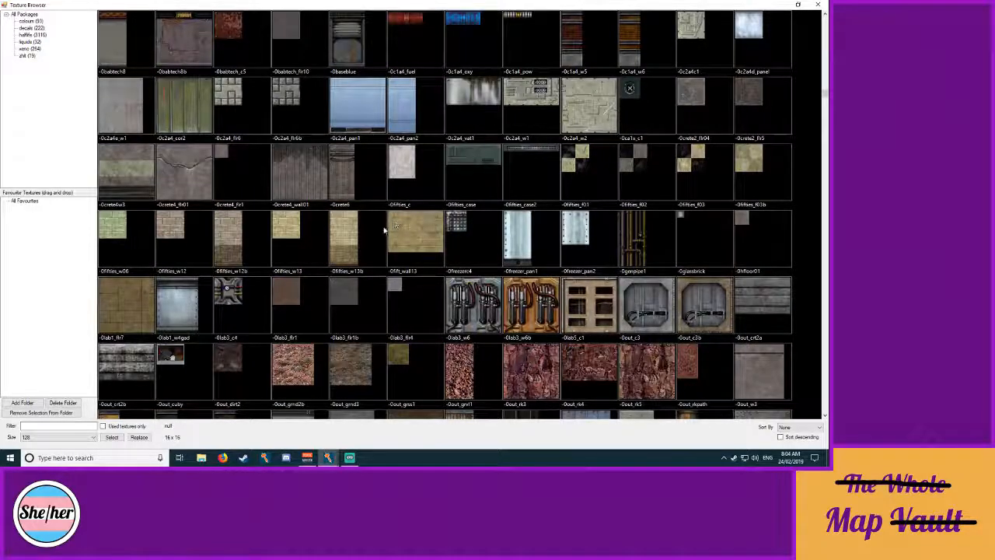
{"action": "scroll", "coordinate": [384, 230], "scroll_direction": "down", "scroll_amount": 2}
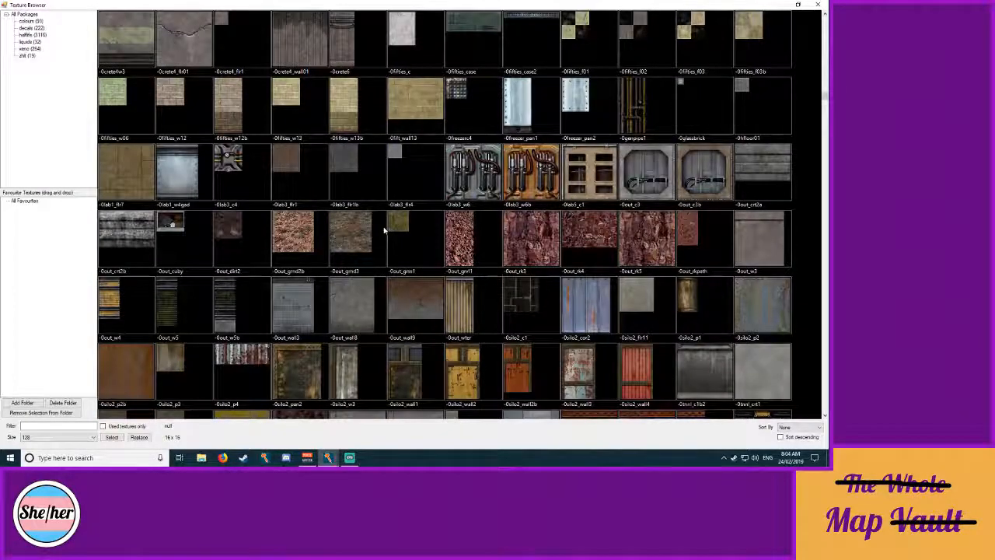
{"action": "scroll", "coordinate": [377, 230], "scroll_direction": "down", "scroll_amount": 2}
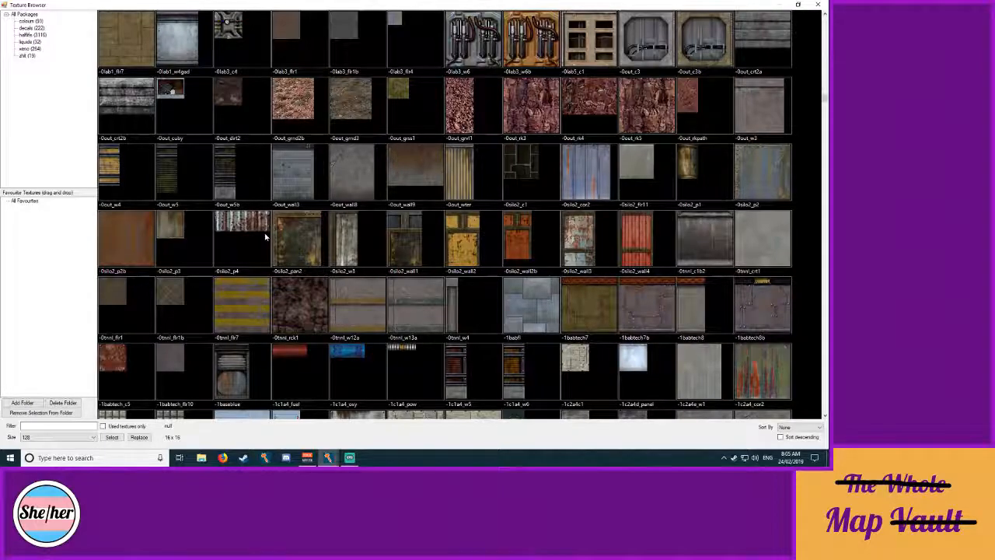
{"action": "left_click", "coordinate": [346, 302]}
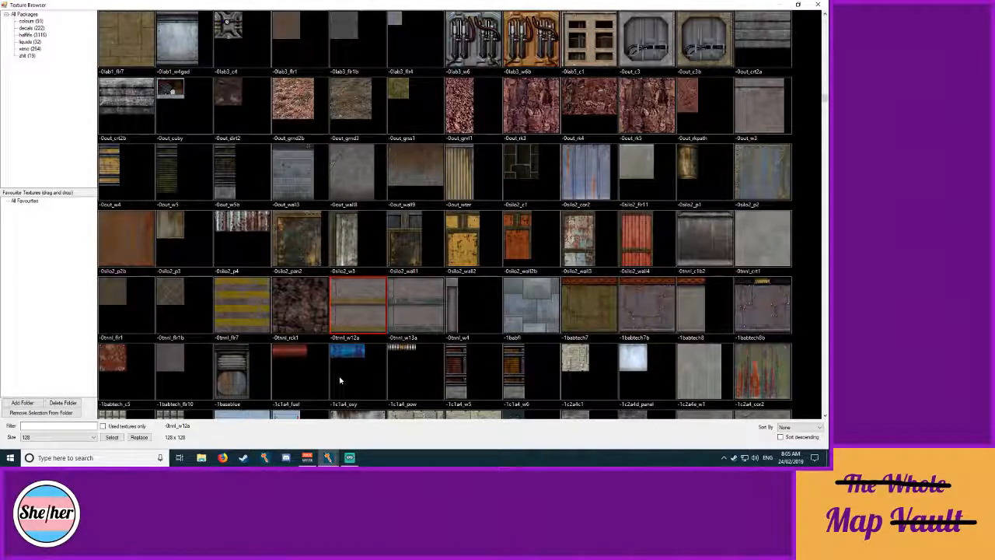
{"action": "scroll", "coordinate": [339, 380], "scroll_direction": "down", "scroll_amount": 2}
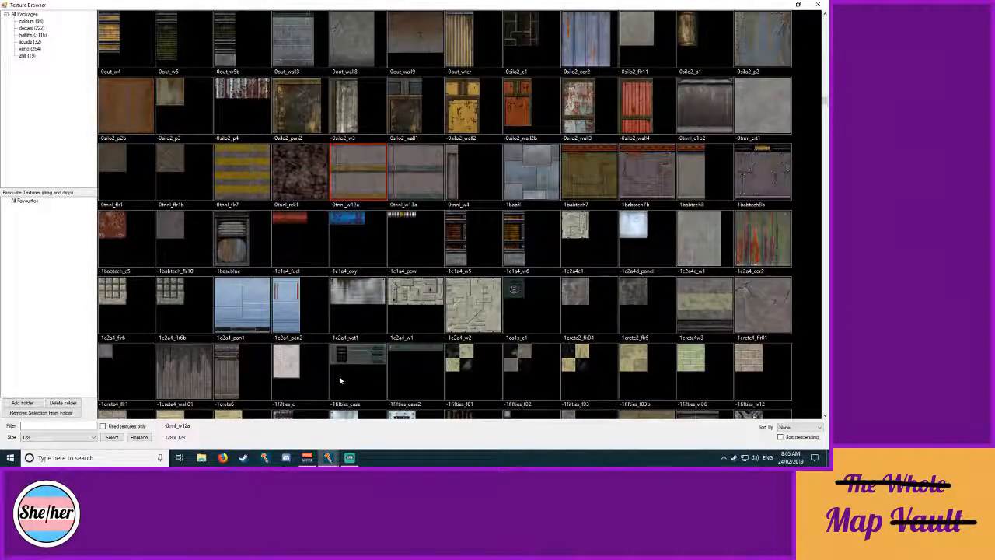
{"action": "scroll", "coordinate": [339, 380], "scroll_direction": "down", "scroll_amount": 2}
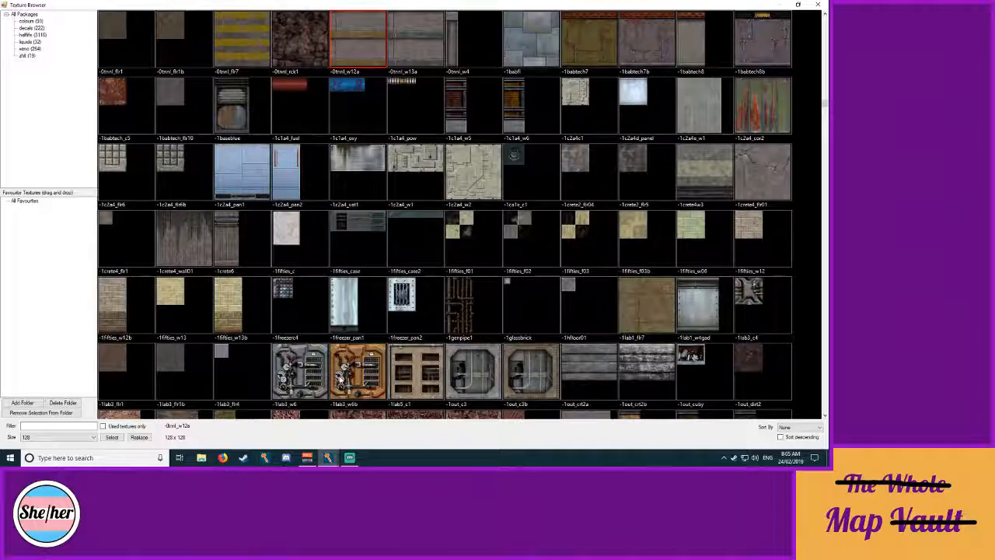
{"action": "scroll", "coordinate": [284, 304], "scroll_direction": "down", "scroll_amount": 1}
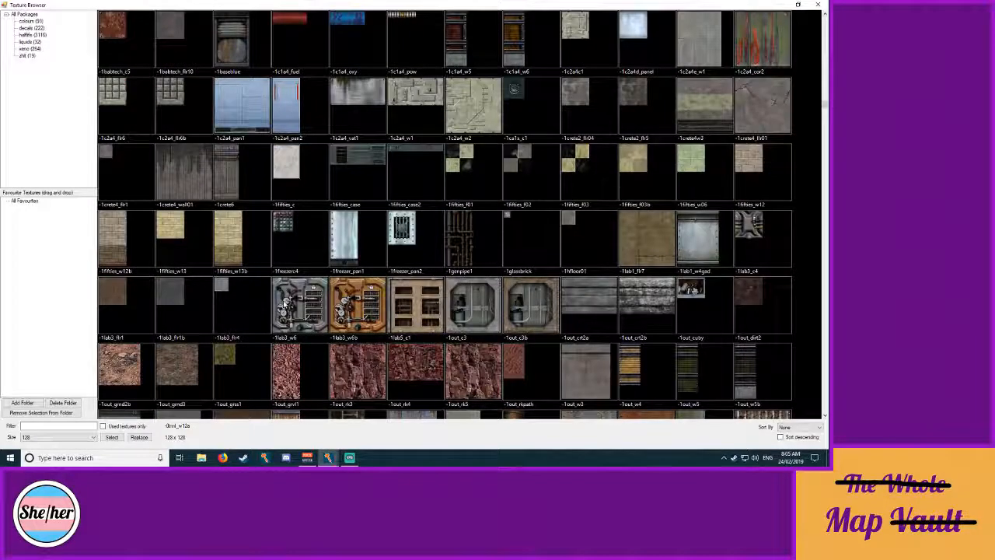
{"action": "scroll", "coordinate": [283, 302], "scroll_direction": "down", "scroll_amount": 3}
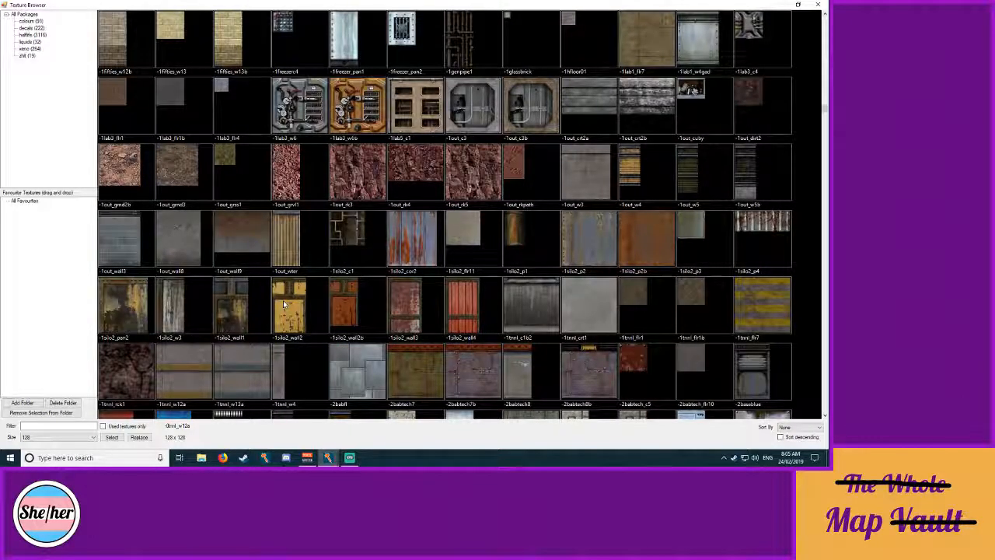
{"action": "scroll", "coordinate": [285, 304], "scroll_direction": "up", "scroll_amount": 4}
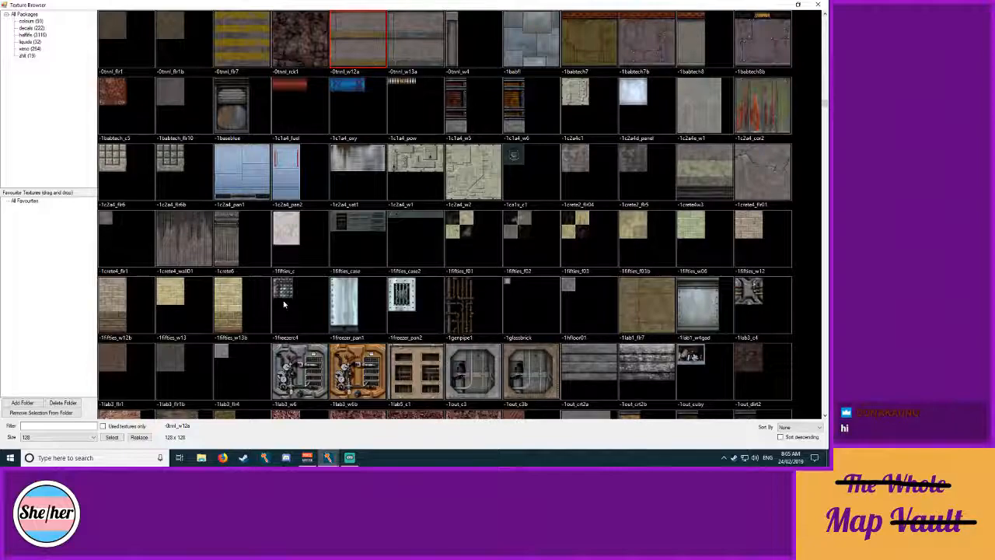
{"action": "double_click", "coordinate": [352, 42]}
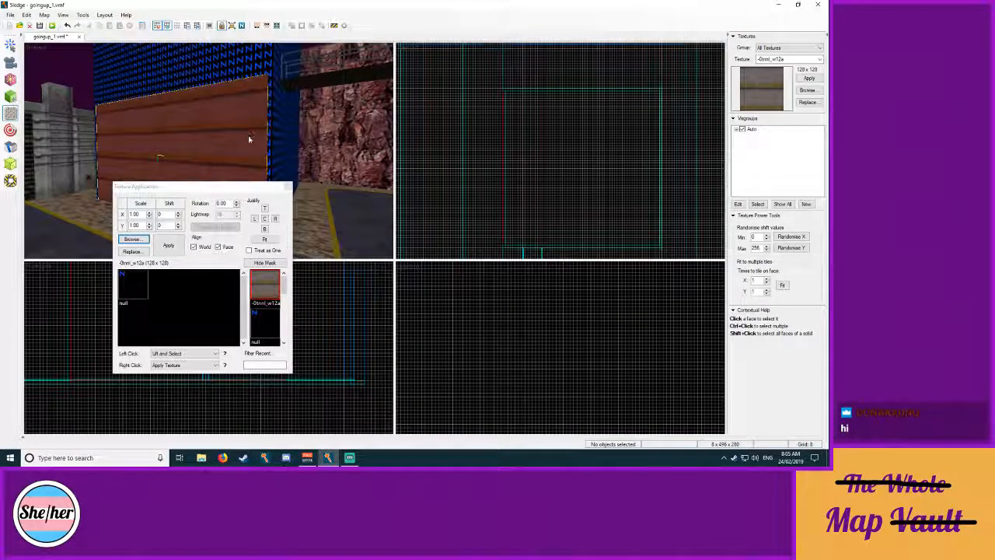
Step: Fit the texture to the wall face and set its X scale to 2.19 to match the Y scale
{"action": "left_click", "coordinate": [230, 189]}
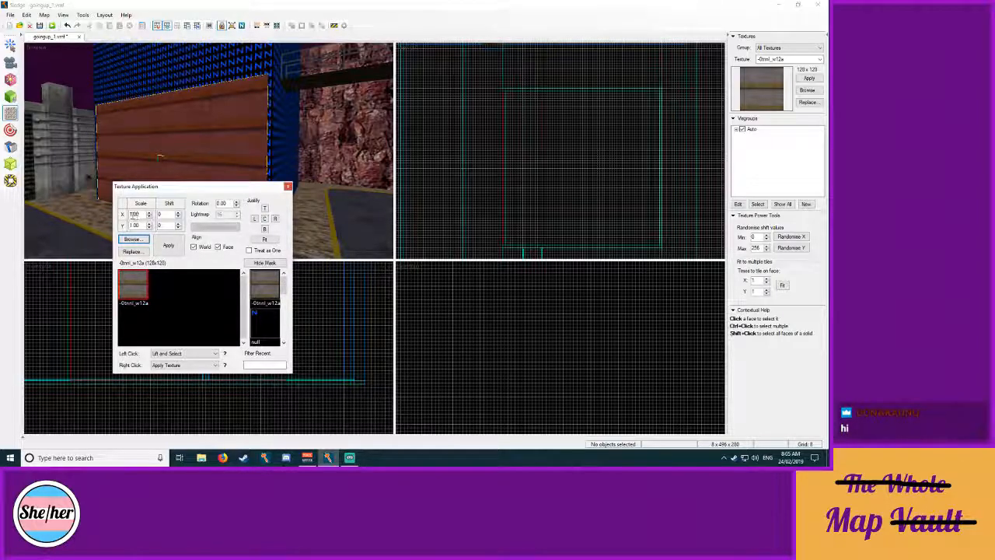
{"action": "left_click", "coordinate": [264, 239]}
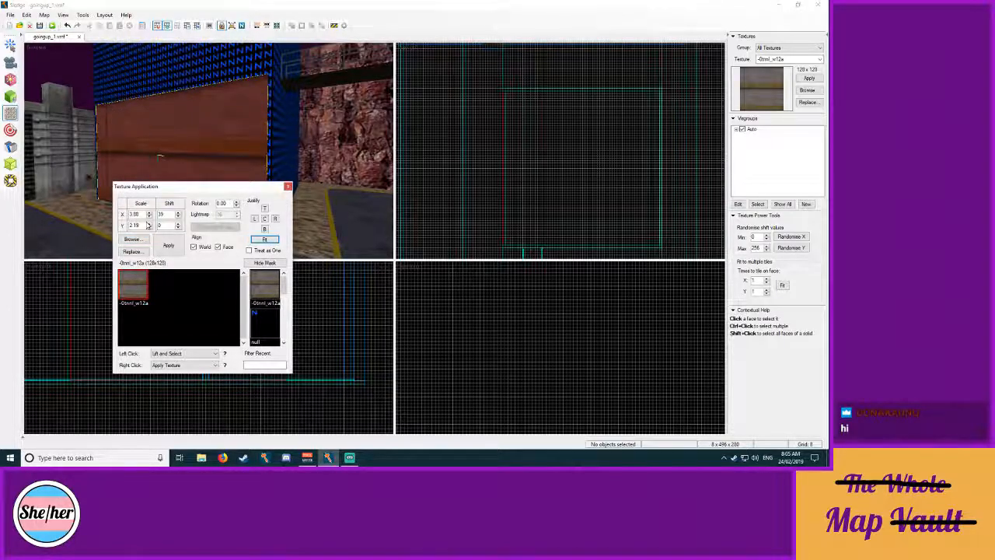
{"action": "left_click_drag", "start_coordinate": [141, 214], "coordinate": [131, 217]}
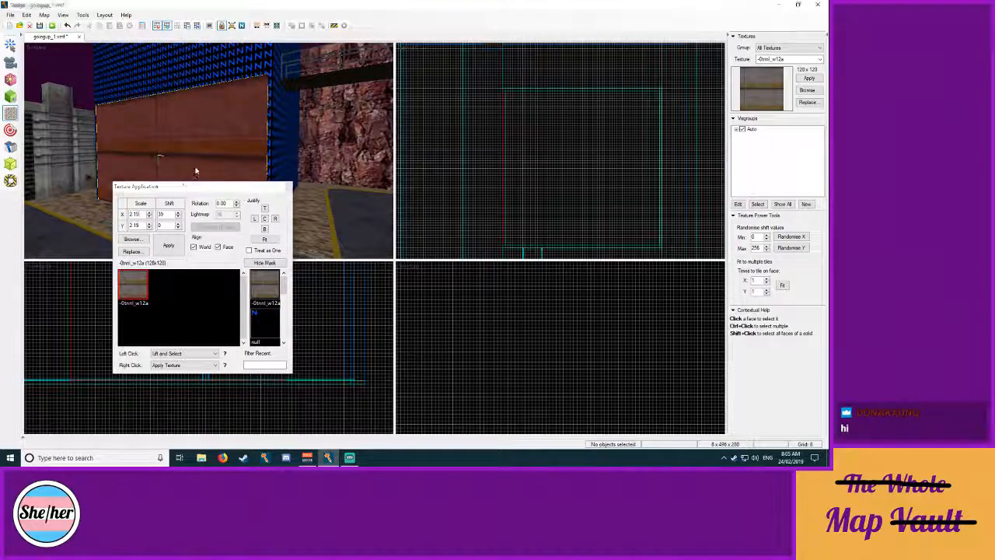
{"action": "left_click", "coordinate": [288, 187]}
Step: Reselect the side wall's face and set the texture's Y shift to -18, checking its lower and upper edges
{"action": "left_click", "coordinate": [208, 150]}
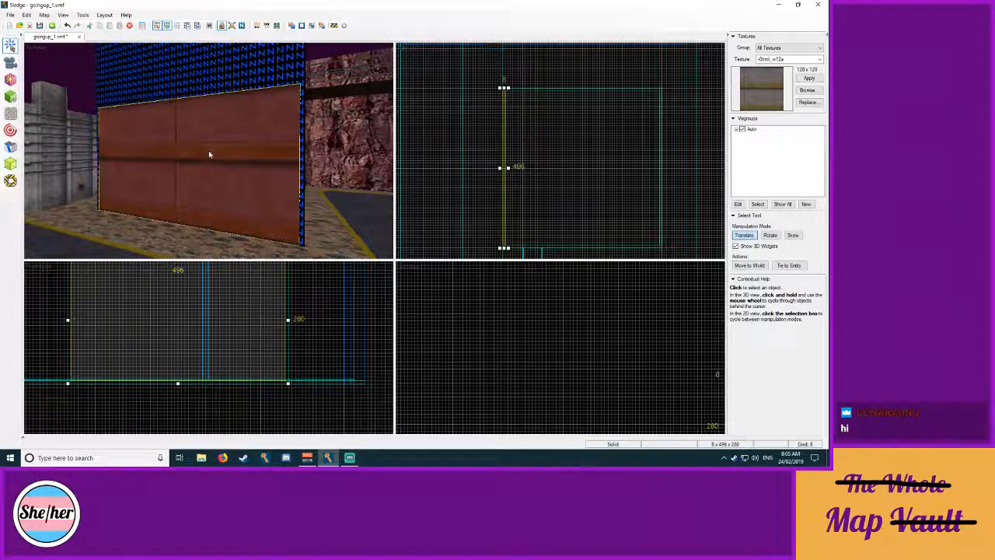
{"action": "key", "text": "shift+a"}
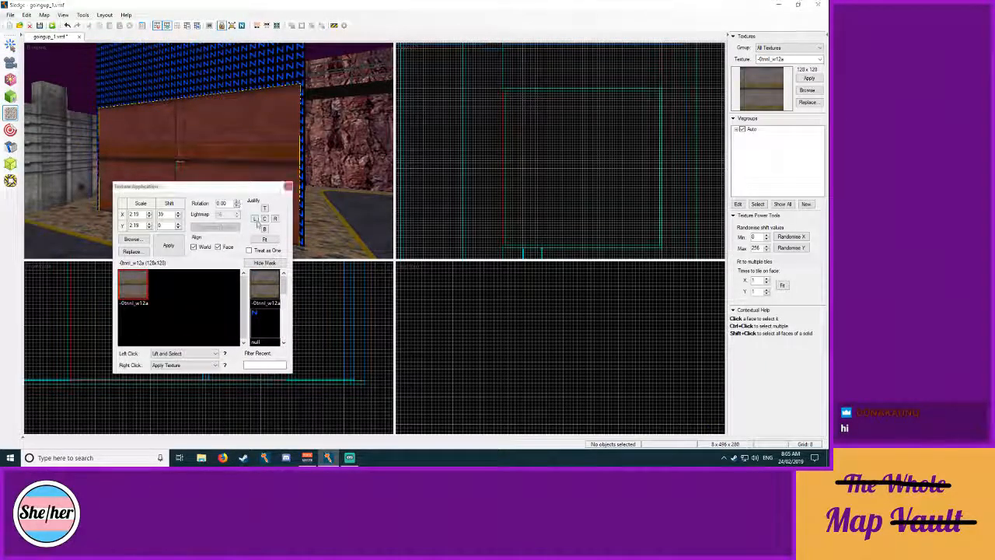
{"action": "left_click", "coordinate": [178, 228]}
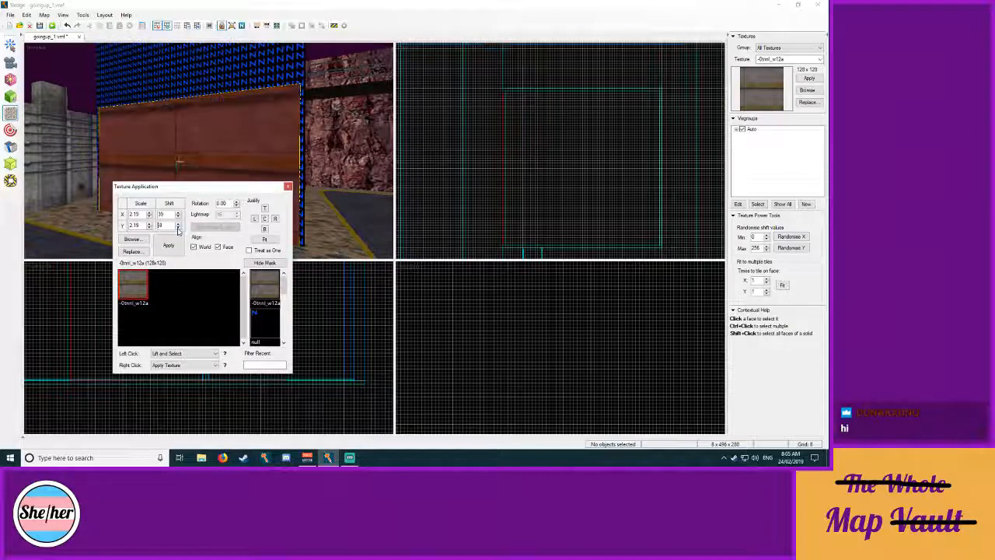
{"action": "left_click", "coordinate": [178, 228]}
{"action": "key", "text": "z"}
{"action": "key", "text": "w"}
{"action": "key", "text": "z"}
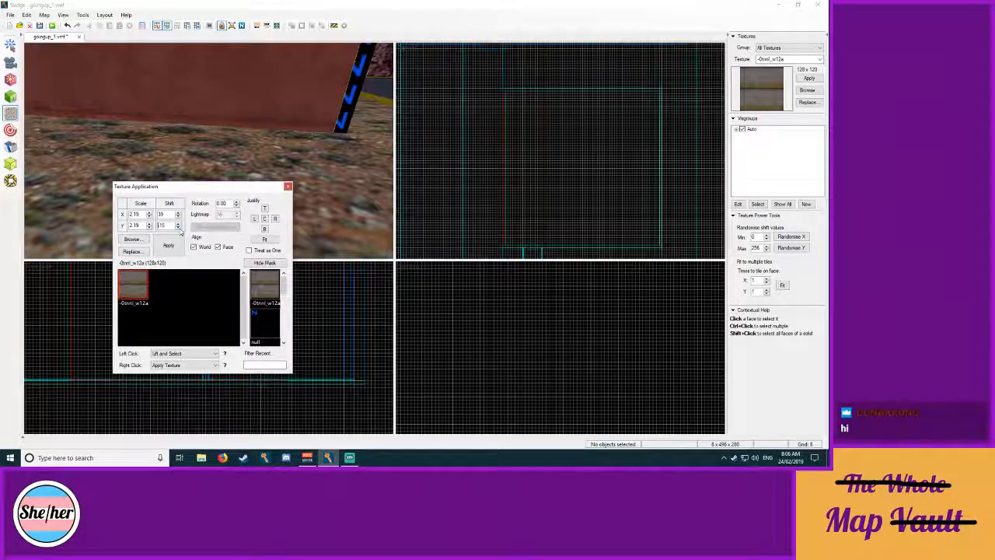
{"action": "key", "text": "z"}
{"action": "key", "text": "w"}
{"action": "key", "text": "w"}
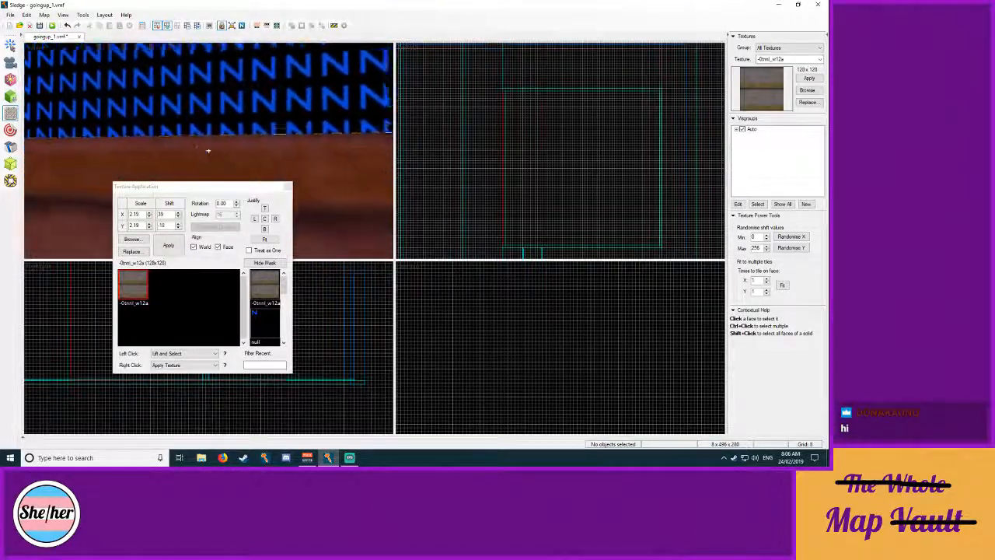
{"action": "key", "text": "w"}
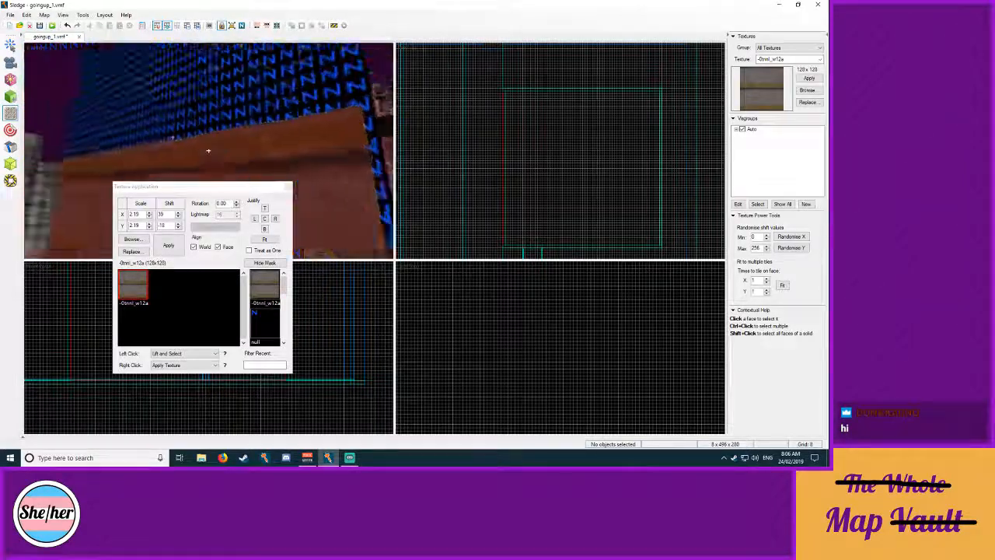
{"action": "key", "text": "s"}
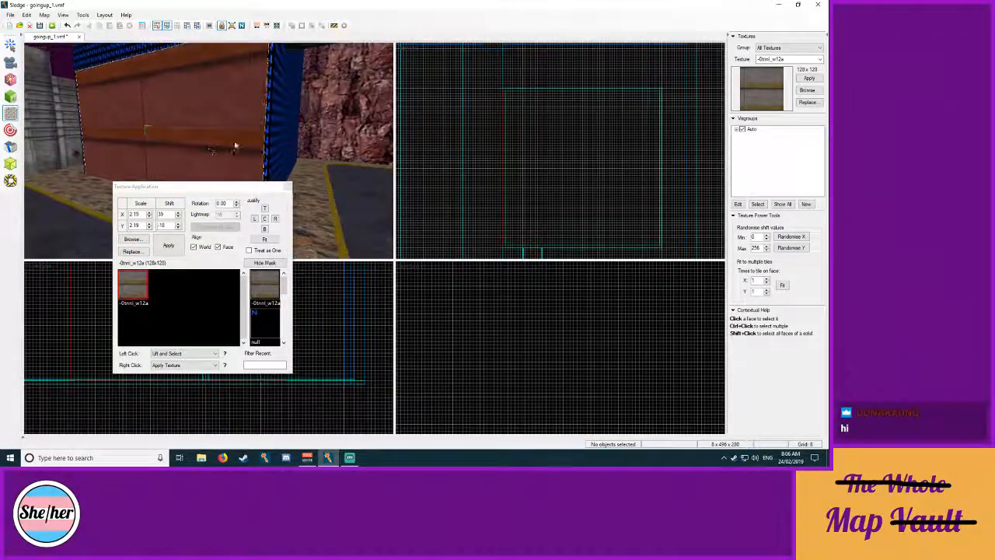
Step: Apply the scaled and shifted -0tnnl_w12a texture to the other outer walls, including the null strips at their corners
{"action": "key", "text": "z"}
{"action": "key", "text": "a"}
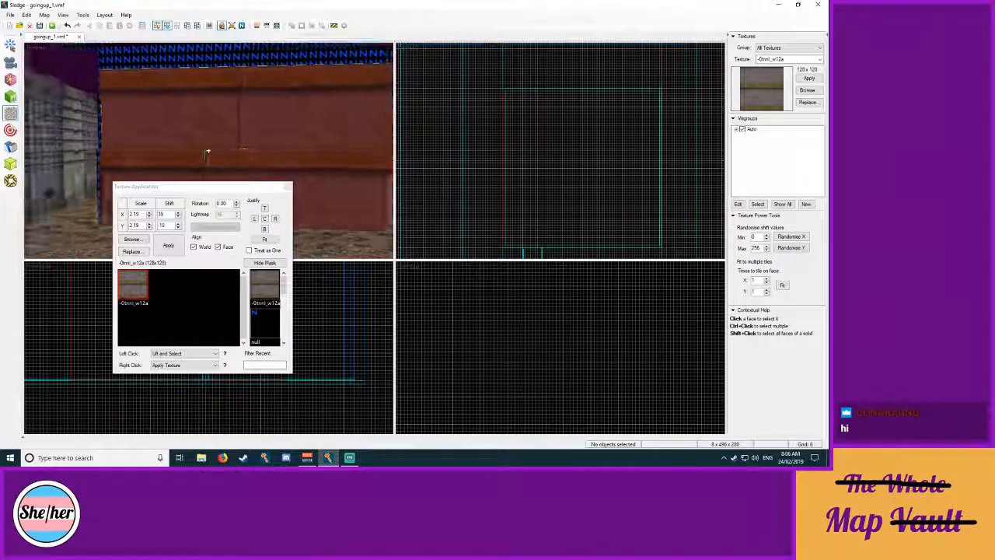
{"action": "key", "text": "d"}
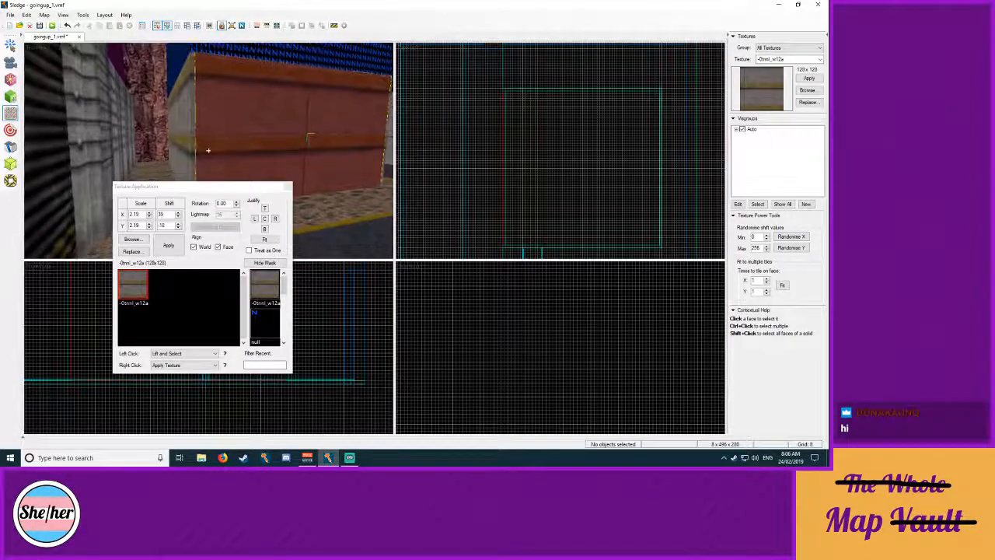
{"action": "key", "text": "z"}
{"action": "key", "text": "w"}
{"action": "key", "text": "d"}
{"action": "key", "text": "z"}
{"action": "right_click", "coordinate": [173, 147]}
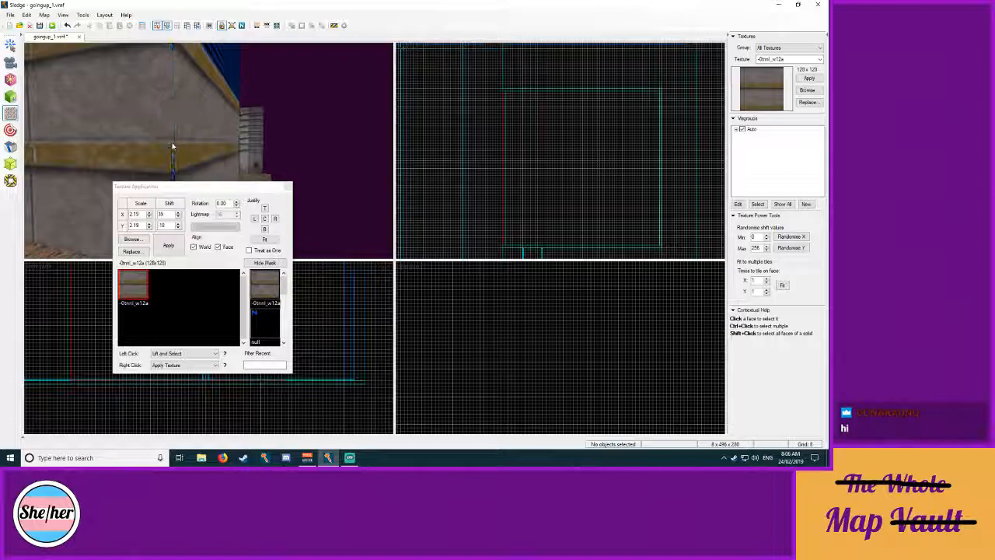
{"action": "key", "text": "z"}
{"action": "key", "text": "w"}
{"action": "key", "text": "s"}
{"action": "key", "text": "z"}
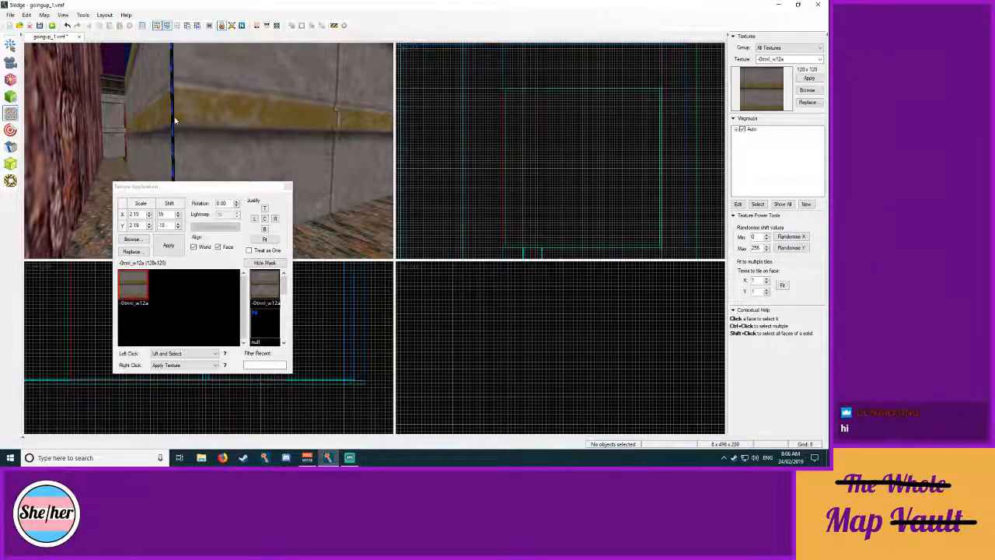
{"action": "key", "text": "z"}
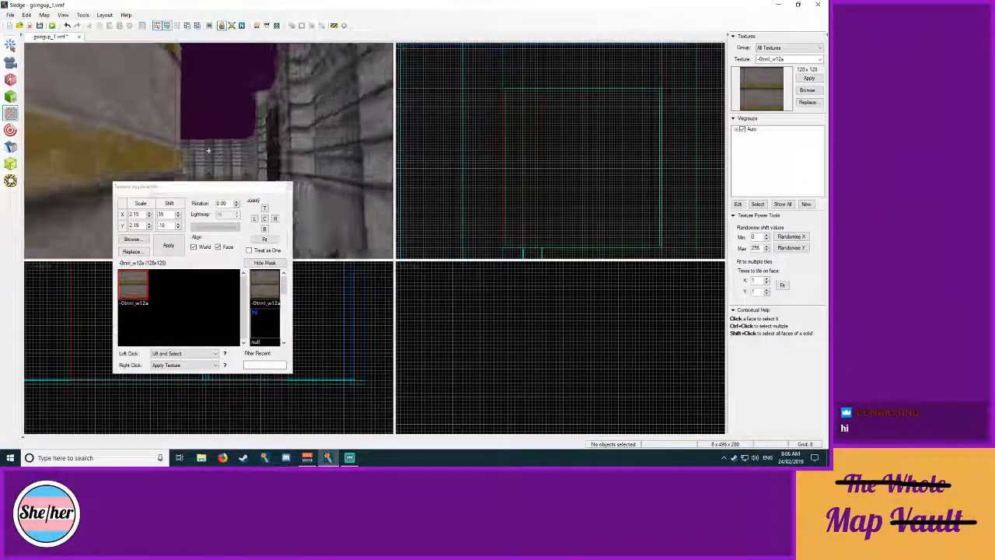
{"action": "key", "text": "s"}
{"action": "key", "text": "z"}
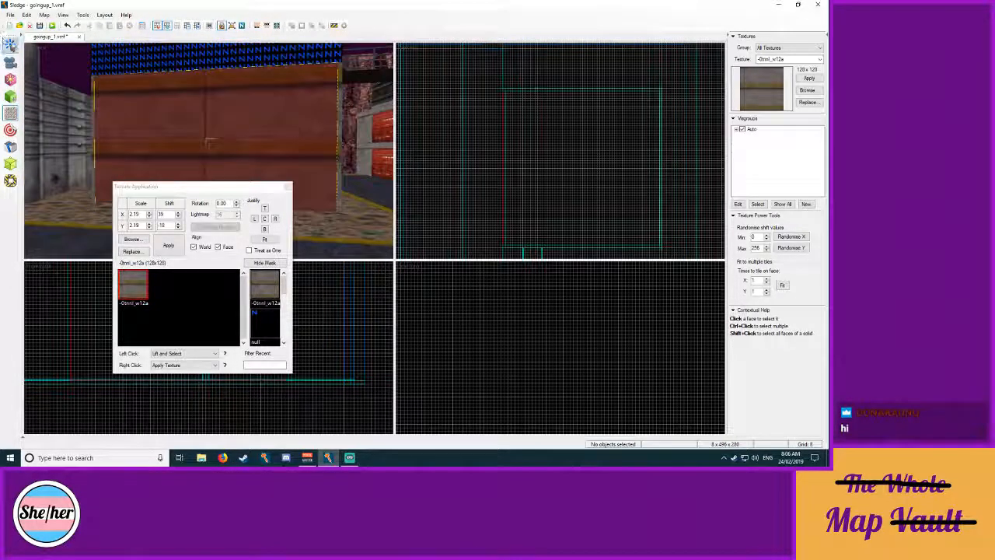
Step: Leave texturing and examine the finished walls, the surrounding yard and the grey double doors of the nearby block building
{"action": "left_click", "coordinate": [10, 45]}
{"action": "key", "text": "z"}
{"action": "key", "text": "w"}
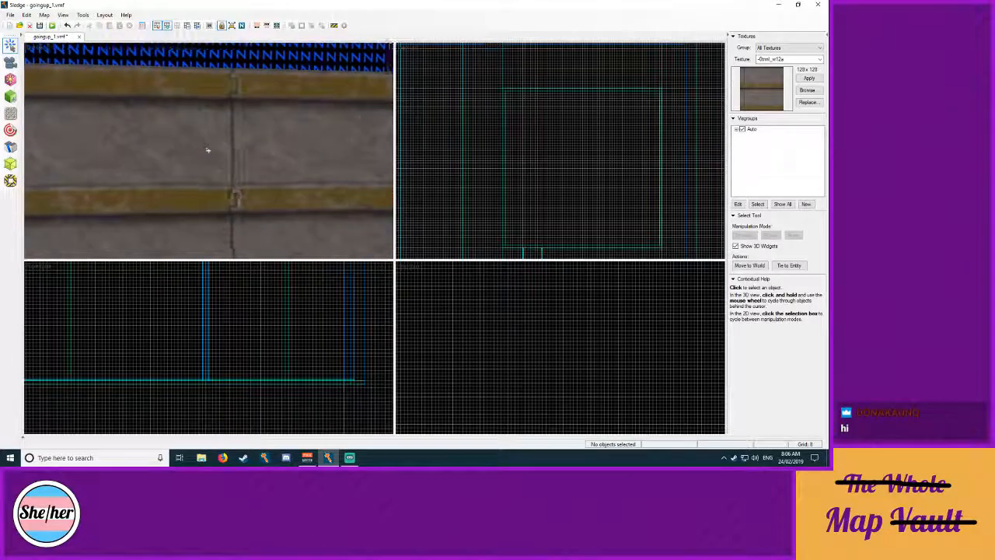
{"action": "key", "text": "w"}
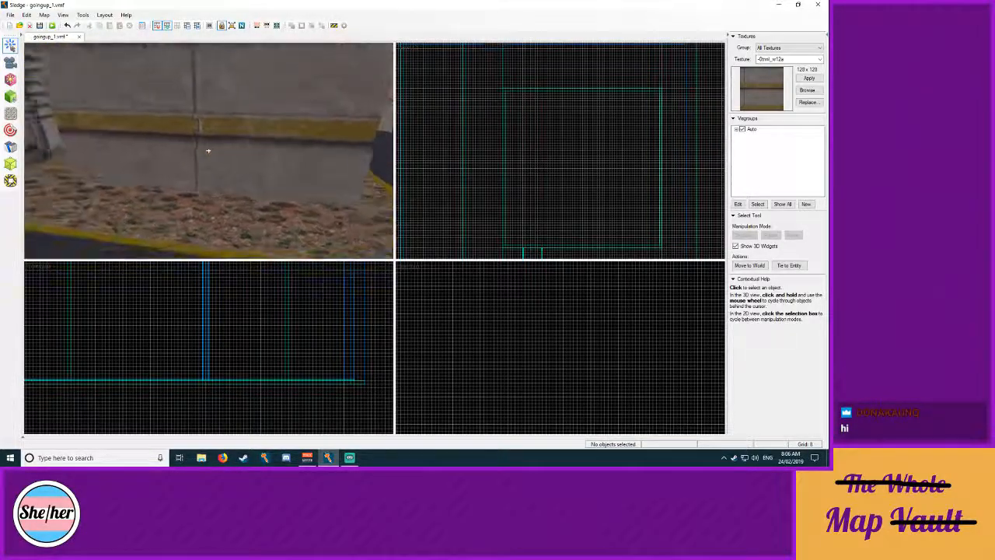
{"action": "key", "text": "s"}
{"action": "key", "text": "z"}
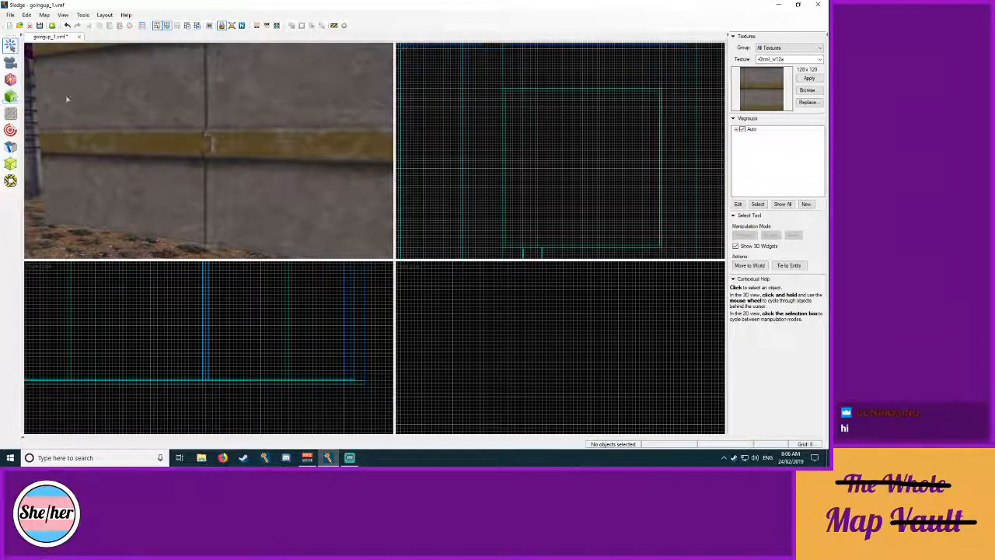
{"action": "middle_click_drag", "start_coordinate": [563, 159], "coordinate": [581, 143]}
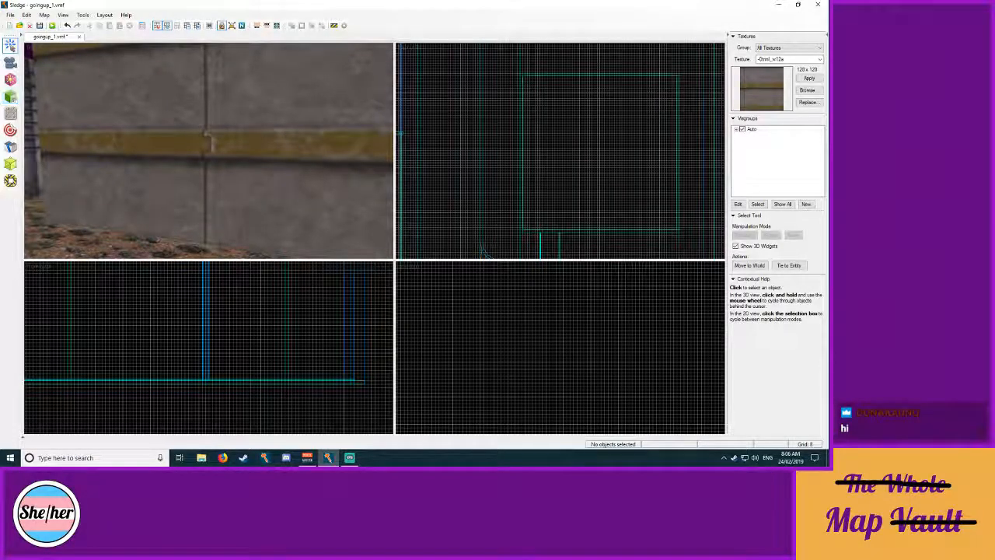
{"action": "key", "text": "z"}
{"action": "key", "text": "s"}
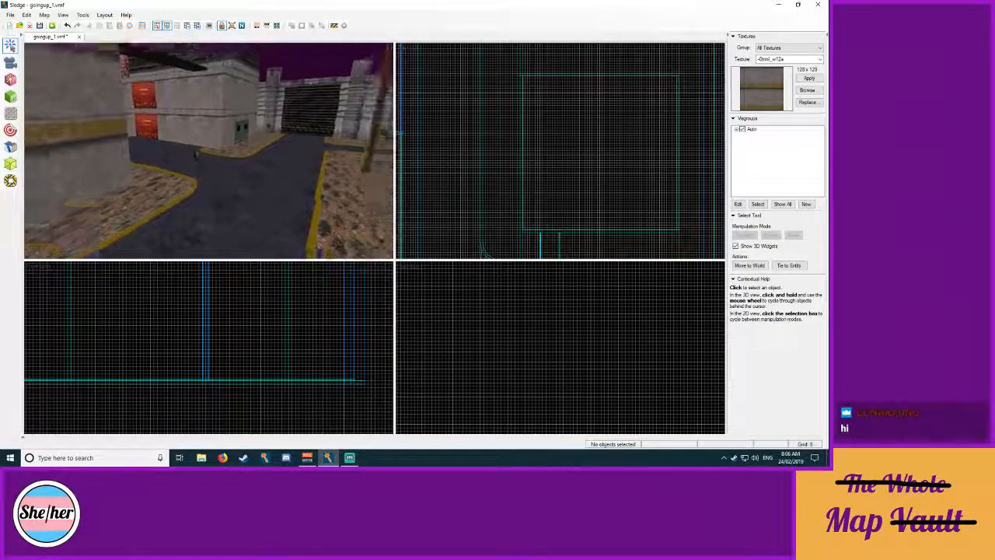
{"action": "key", "text": "w"}
{"action": "key", "text": "w"}
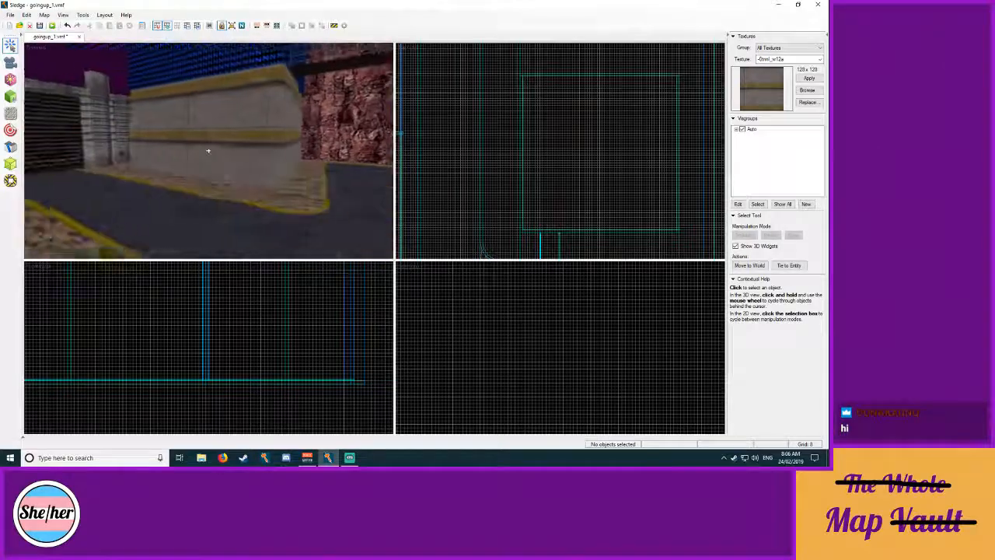
{"action": "key", "text": "w"}
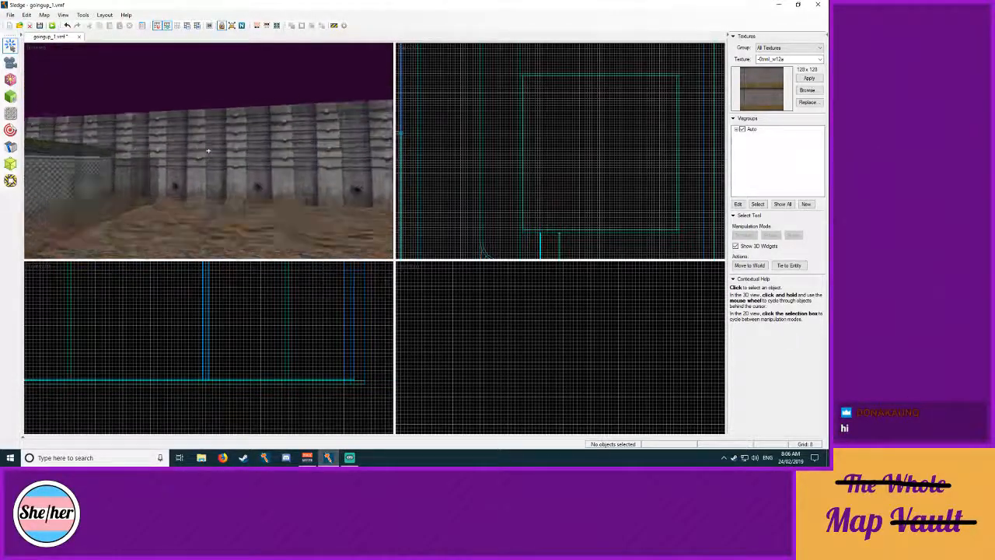
{"action": "key", "text": "w"}
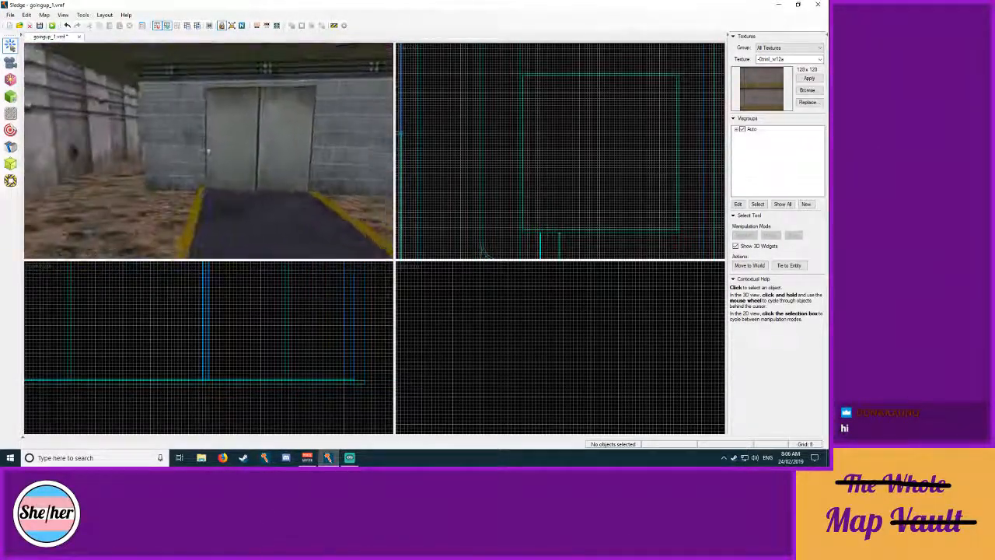
Step: Examine the yard's paths, the neighbouring buildings' doors and the lower part of the new building's side wall
{"action": "key", "text": "w"}
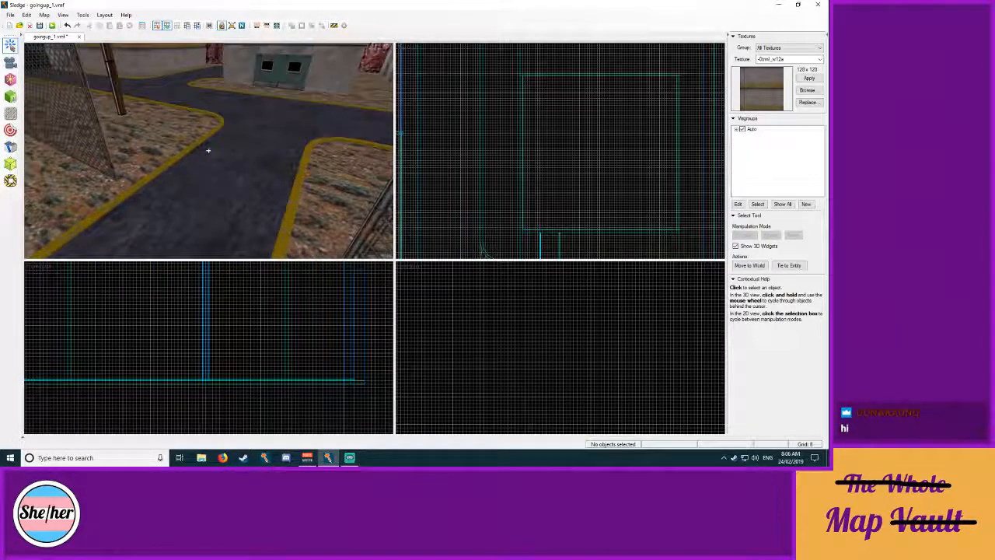
{"action": "key", "text": "w"}
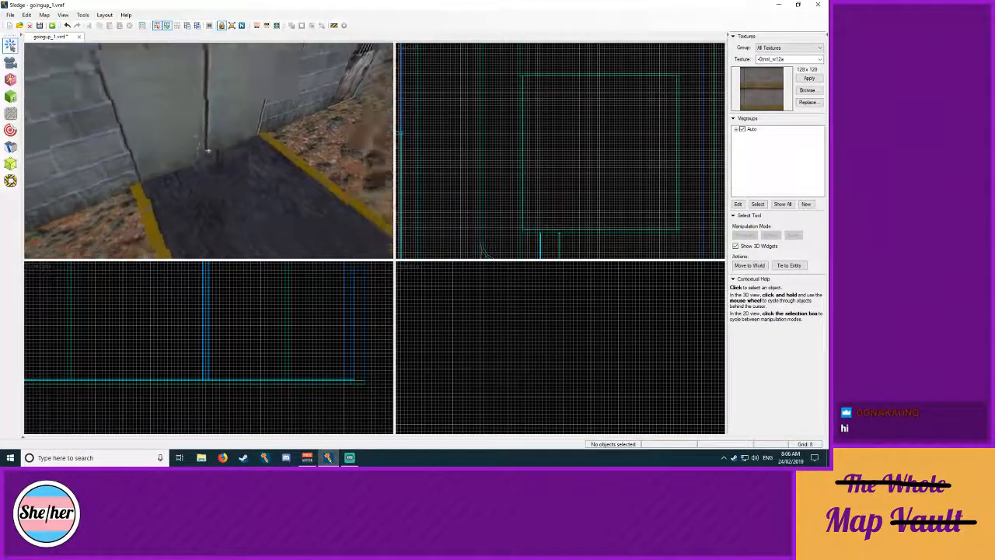
{"action": "key", "text": "w"}
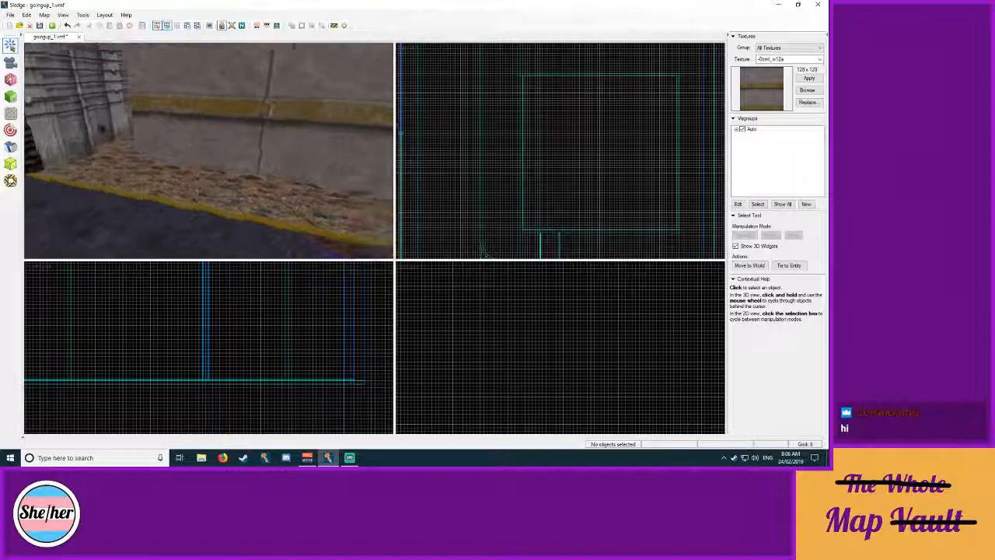
{"action": "key", "text": "w"}
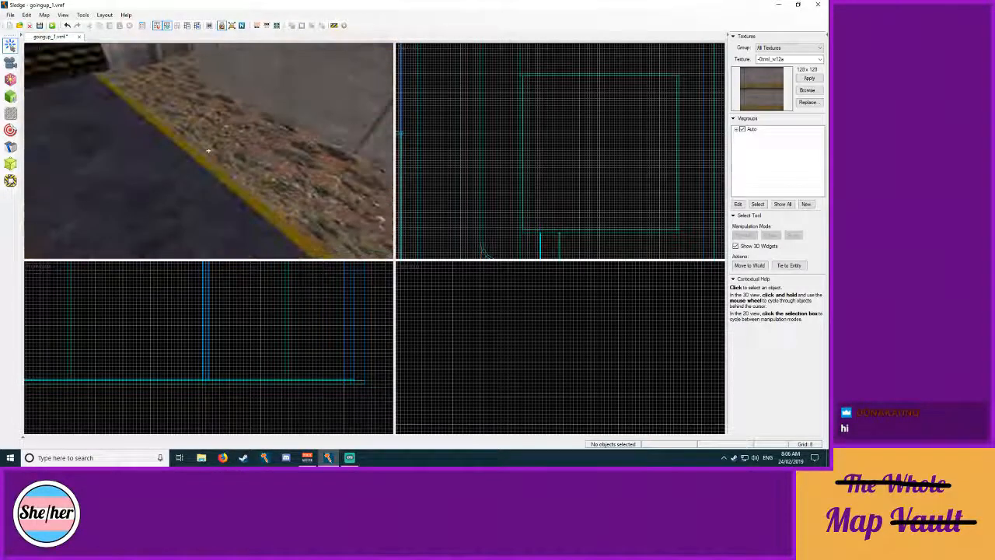
{"action": "key", "text": "w"}
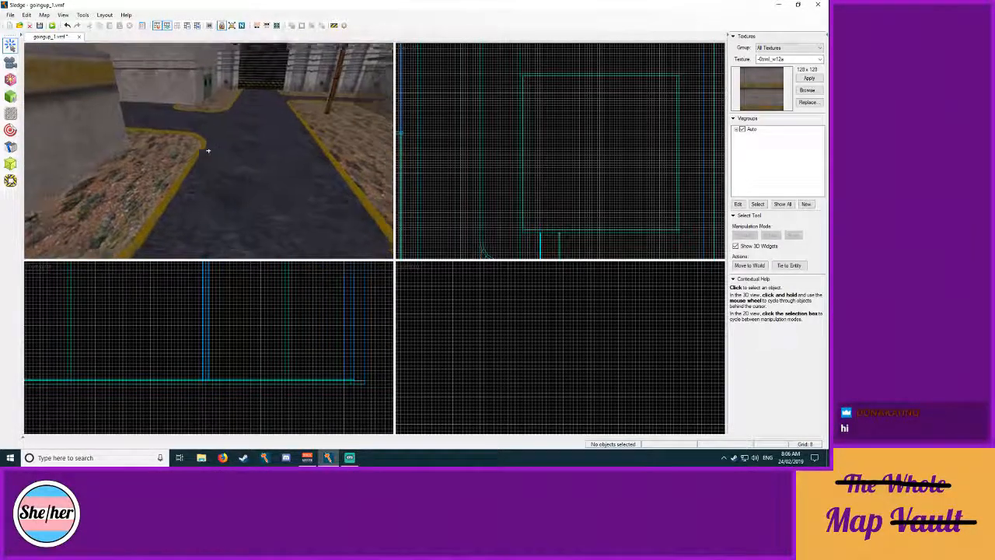
{"action": "key", "text": "w"}
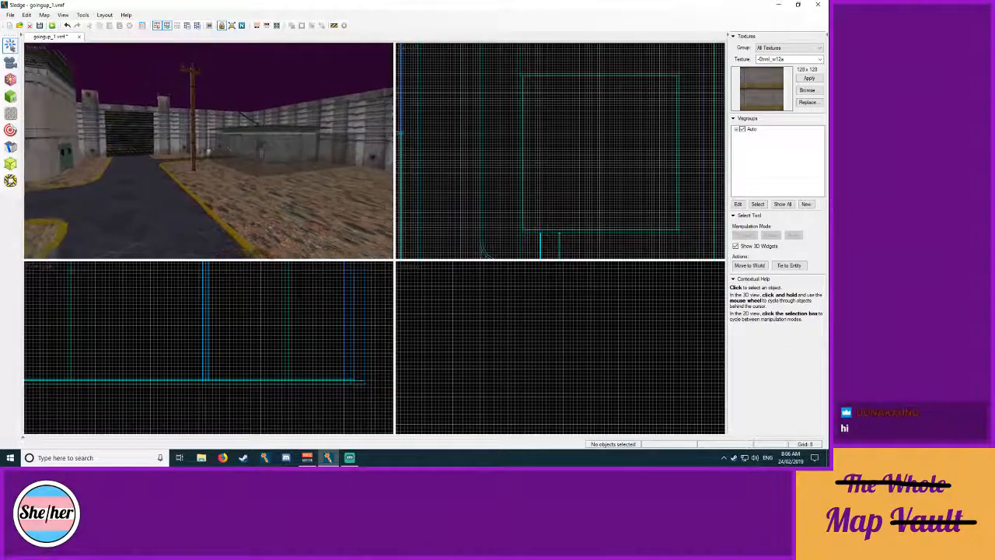
{"action": "key", "text": "w"}
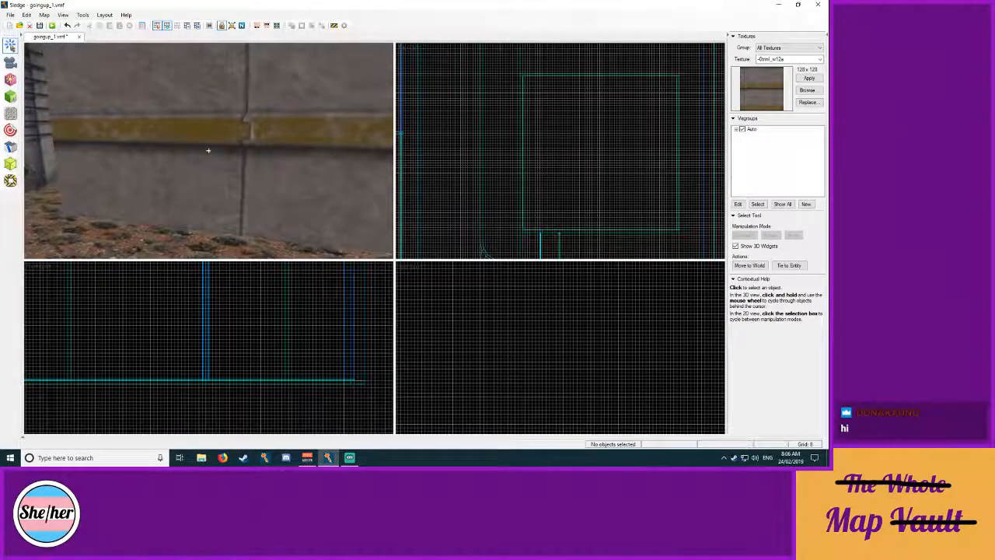
{"action": "key", "text": "z"}
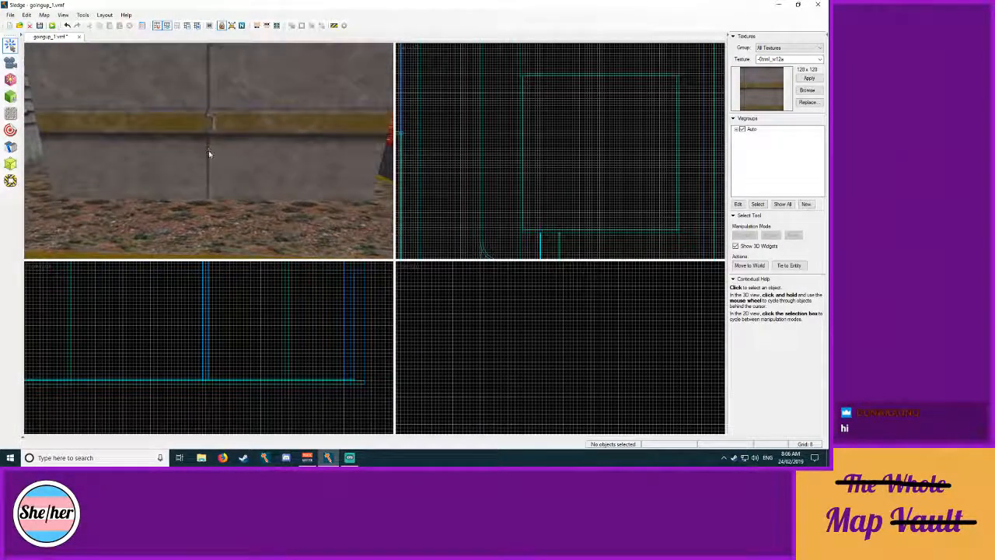
{"action": "key", "text": "shift+b"}
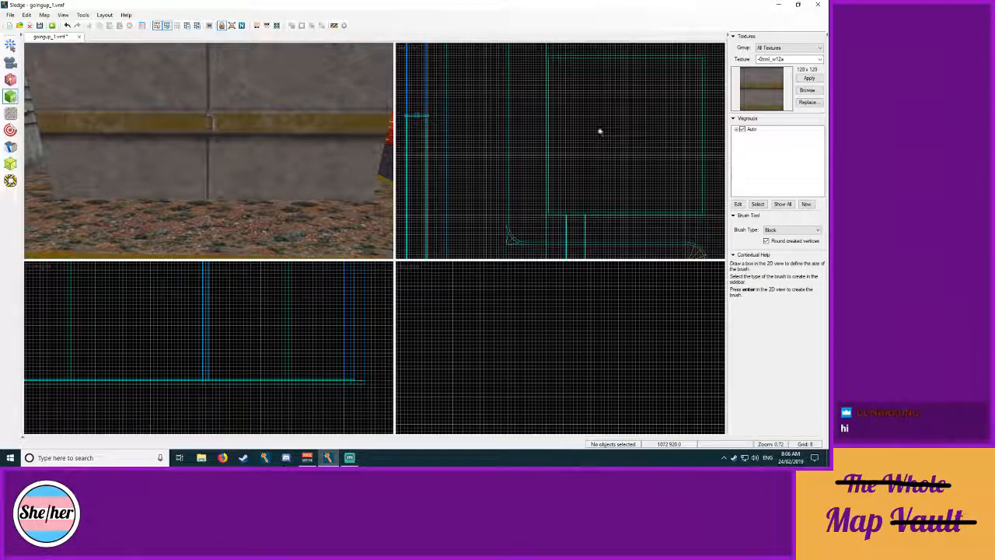
{"action": "left_click_drag", "start_coordinate": [546, 128], "coordinate": [548, 149]}
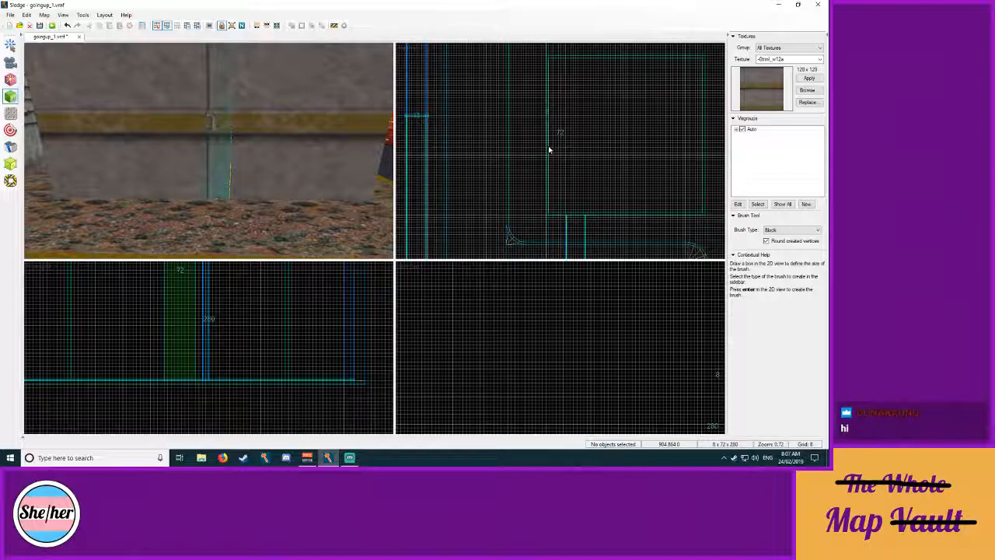
{"action": "key", "text": "z"}
Step: Copy the neighbouring concrete building's green double doors and move the copy into the new building's side wall, near its middle
{"action": "key", "text": "w"}
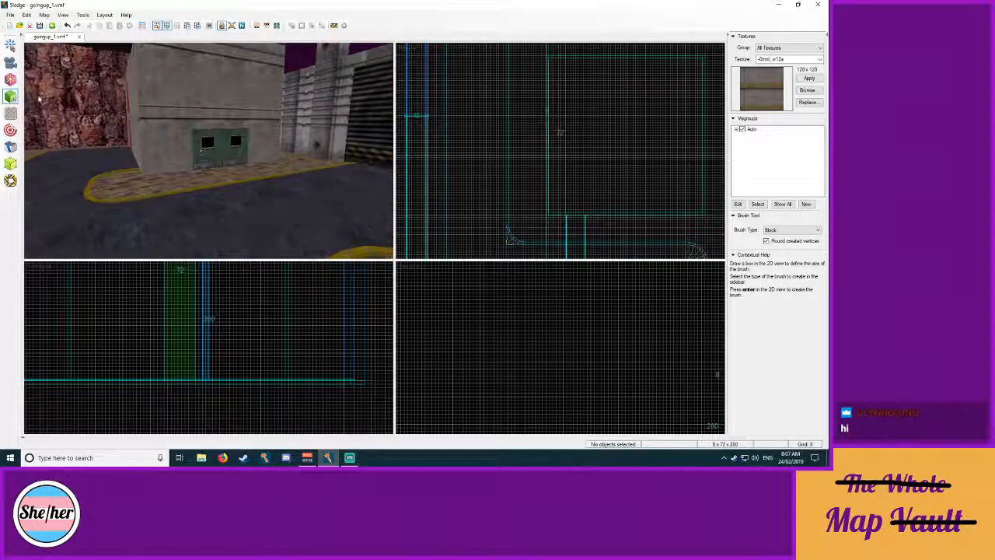
{"action": "left_click", "coordinate": [10, 47]}
{"action": "middle_click_drag", "start_coordinate": [552, 252], "coordinate": [621, 89]}
{"action": "key", "text": "Up"}
{"action": "key", "text": "Up"}
{"action": "key", "text": "Up"}
{"action": "key", "text": "Up"}
{"action": "key", "text": "Up"}
{"action": "key", "text": "Up"}
{"action": "key", "text": "Up"}
{"action": "key", "text": "Up"}
{"action": "key", "text": "Up"}
{"action": "key", "text": "Up"}
{"action": "key", "text": "Up"}
{"action": "key", "text": "Up"}
{"action": "key", "text": "Up"}
{"action": "key", "text": "Up"}
{"action": "key", "text": "Up"}
{"action": "key", "text": "Up"}
{"action": "key", "text": "Up"}
{"action": "key", "text": "Up"}
{"action": "key", "text": "Up"}
{"action": "key", "text": "Up"}
{"action": "key", "text": "Up"}
{"action": "key", "text": "Up"}
{"action": "key", "text": "Up"}
{"action": "key", "text": "Up"}
{"action": "key", "text": "Up"}
{"action": "key", "text": "Up"}
{"action": "key", "text": "Up"}
{"action": "key", "text": "Up"}
{"action": "key", "text": "Up"}
{"action": "key", "text": "Up"}
{"action": "key", "text": "Up"}
{"action": "key", "text": "Up"}
{"action": "key", "text": "Up"}
{"action": "key", "text": "Up"}
{"action": "key", "text": "Up"}
{"action": "key", "text": "Up"}
{"action": "key", "text": "Up"}
{"action": "middle_click_drag", "start_coordinate": [639, 114], "coordinate": [663, 280]}
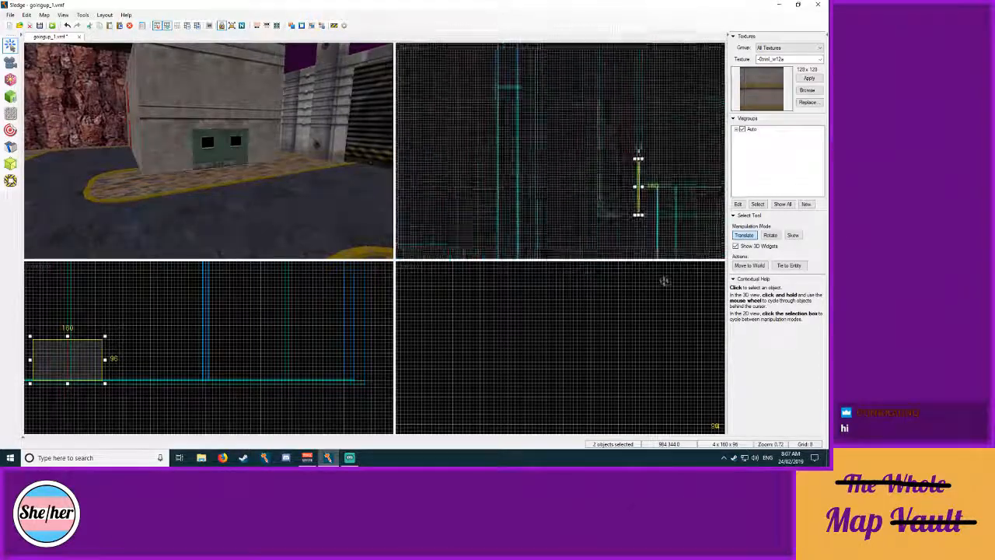
{"action": "key", "text": "Up"}
{"action": "key", "text": "Up"}
{"action": "key", "text": "Up"}
{"action": "key", "text": "Up"}
{"action": "key", "text": "Up"}
{"action": "key", "text": "Up"}
{"action": "key", "text": "Up"}
{"action": "key", "text": "Up"}
{"action": "key", "text": "Up"}
{"action": "key", "text": "Up"}
{"action": "key", "text": "Up"}
{"action": "key", "text": "Up"}
{"action": "key", "text": "Up"}
{"action": "key", "text": "Up"}
{"action": "key", "text": "Up"}
{"action": "key", "text": "Up"}
{"action": "key", "text": "Up"}
{"action": "key", "text": "Up"}
{"action": "key", "text": "Up"}
{"action": "key", "text": "Up"}
{"action": "key", "text": "Up"}
{"action": "key", "text": "Up"}
{"action": "key", "text": "Up"}
{"action": "key", "text": "Up"}
{"action": "key", "text": "Up"}
{"action": "key", "text": "Up"}
{"action": "key", "text": "Up"}
{"action": "key", "text": "Up"}
{"action": "middle_click_drag", "start_coordinate": [658, 197], "coordinate": [613, 243]}
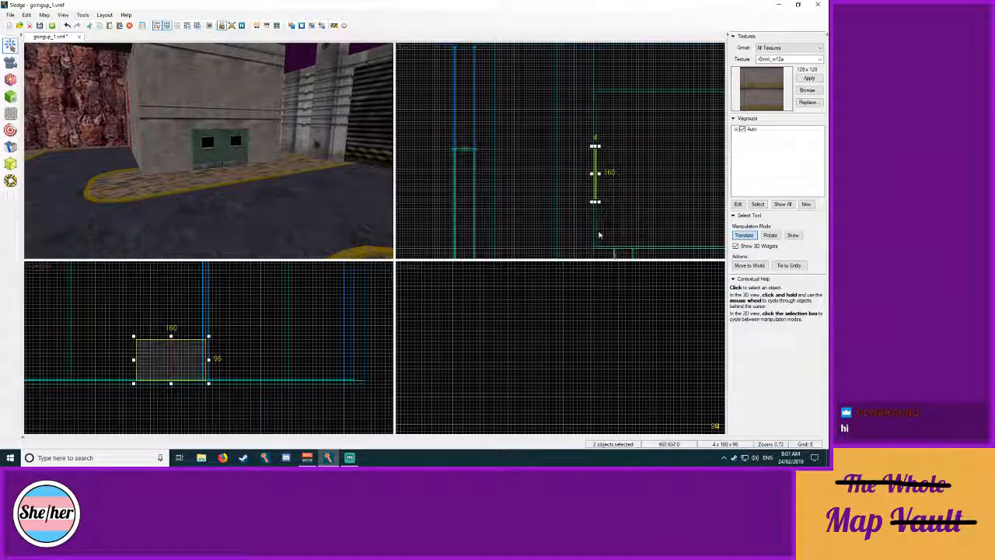
{"action": "key", "text": "Escape"}
Step: Raise the lower edge of the side wall to the top of the green doors, making the wall 184 units high
{"action": "key", "text": "z"}
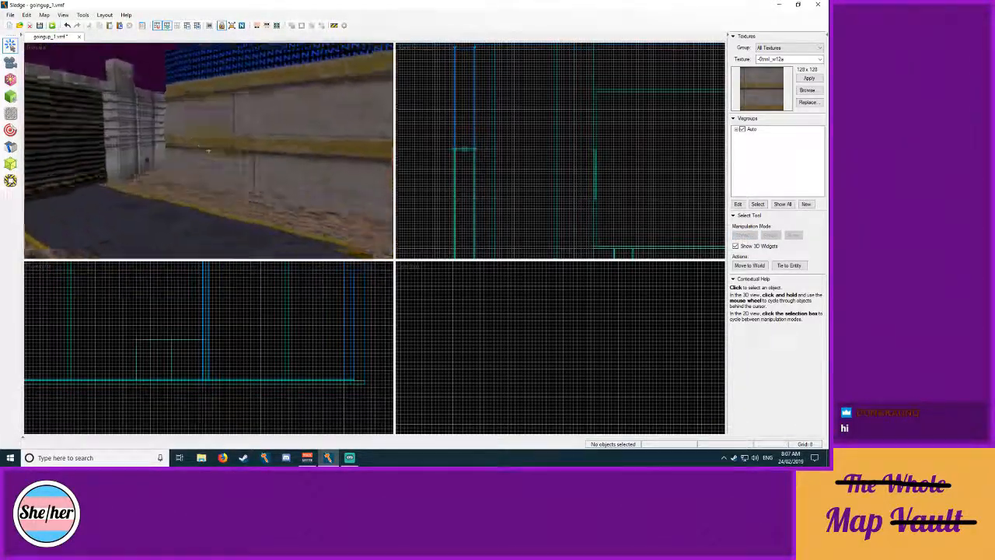
{"action": "key", "text": "z"}
{"action": "left_click", "coordinate": [227, 151]}
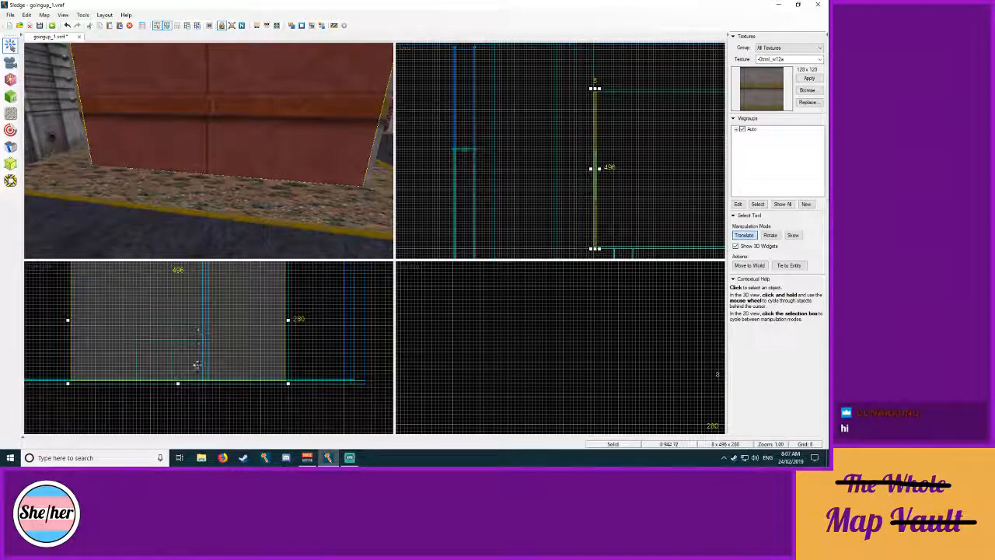
{"action": "left_click_drag", "start_coordinate": [178, 382], "coordinate": [181, 342]}
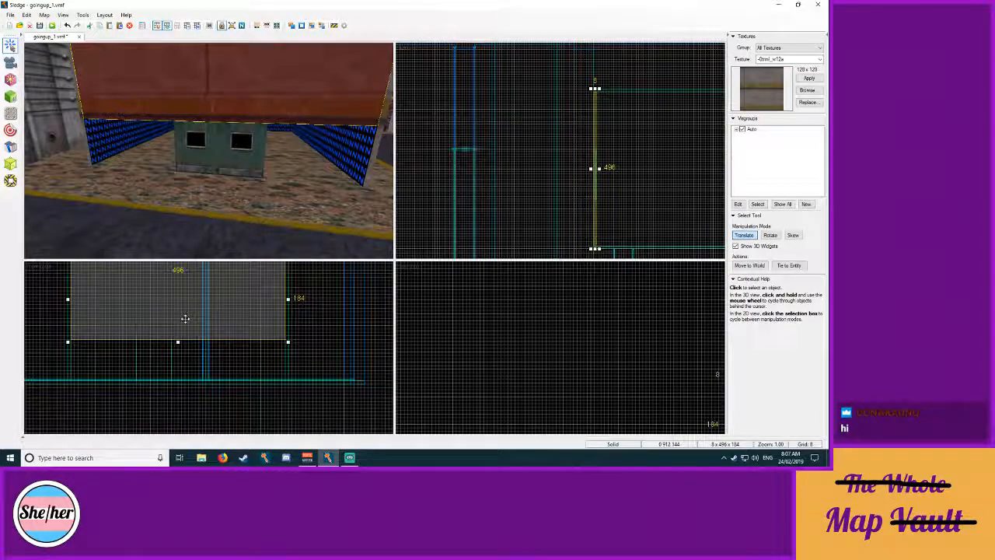
{"action": "key", "text": "Escape"}
Step: Fill the gap below the raised wall with 96-unit-high wall pieces that meet the edges of the green doors
{"action": "left_click", "coordinate": [260, 69]}
{"action": "left_click_drag", "start_coordinate": [206, 299], "coordinate": [206, 338]}
{"action": "left_click_drag", "start_coordinate": [178, 297], "coordinate": [181, 339]}
{"action": "mouse_move", "coordinate": [72, 355]}
{"action": "left_mouse_down"}
{"action": "mouse_move", "coordinate": [202, 355]}
{"action": "mouse_move", "coordinate": [104, 355]}
{"action": "mouse_move", "coordinate": [129, 360]}
{"action": "left_mouse_up"}
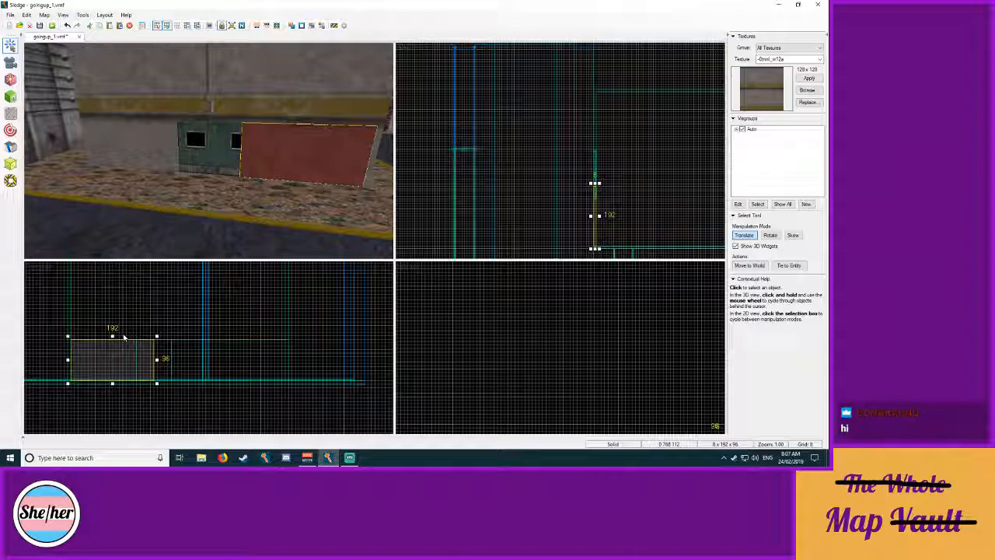
{"action": "left_click_drag", "start_coordinate": [156, 359], "coordinate": [138, 359]}
{"action": "key", "text": "Delete"}
{"action": "key", "text": "z"}
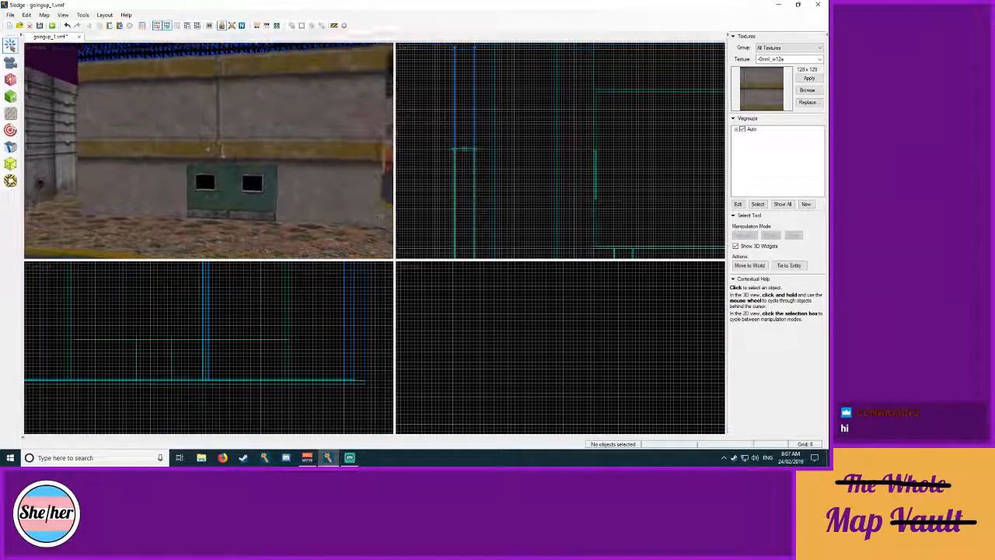
Step: Apply the -0tnnl_w12a texture to the narrow wall edges framing the green doors, then leave texturing
{"action": "key", "text": "a"}
{"action": "key", "text": "w"}
{"action": "key", "text": "w"}
{"action": "key", "text": "a"}
{"action": "key", "text": "w"}
{"action": "key", "text": "s"}
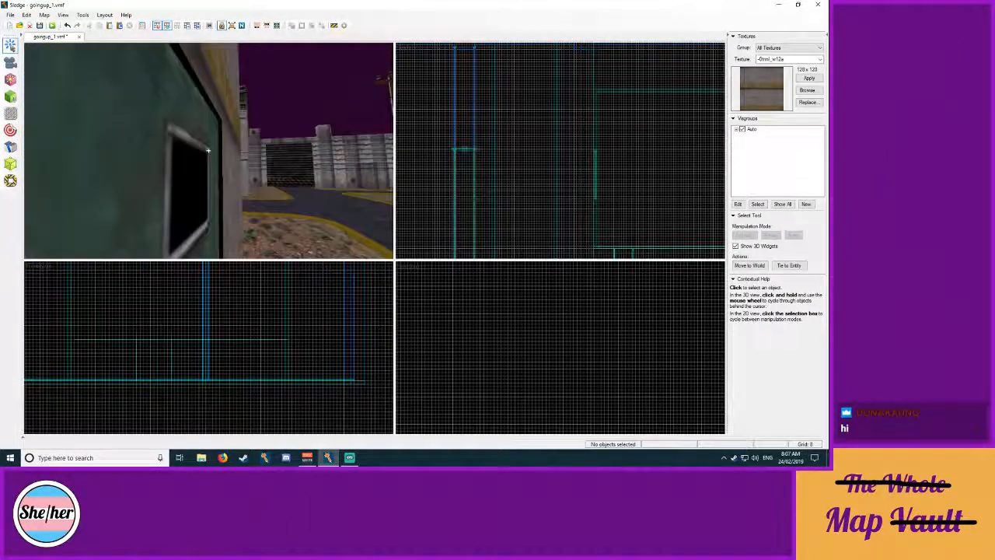
{"action": "key", "text": "w"}
{"action": "left_click", "coordinate": [11, 113]}
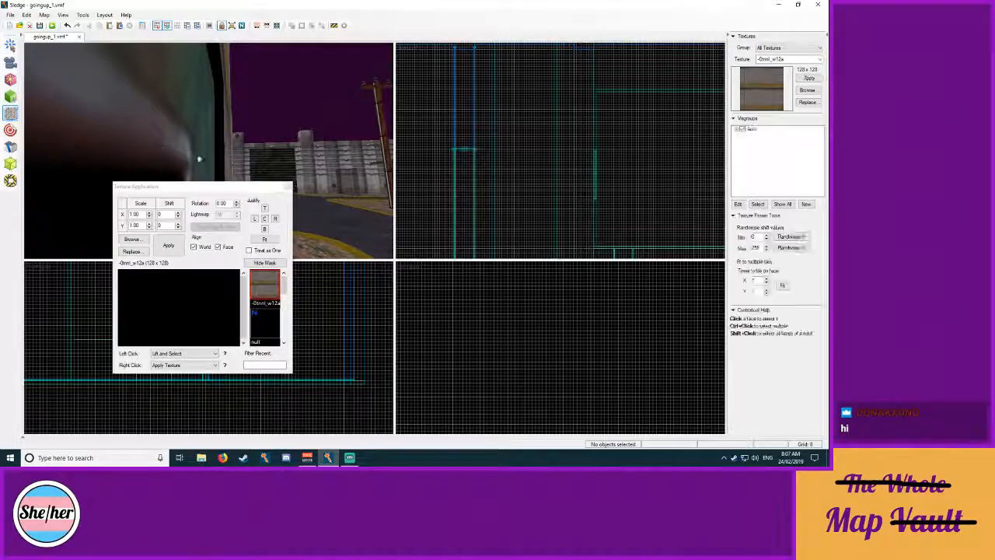
{"action": "key", "text": "a"}
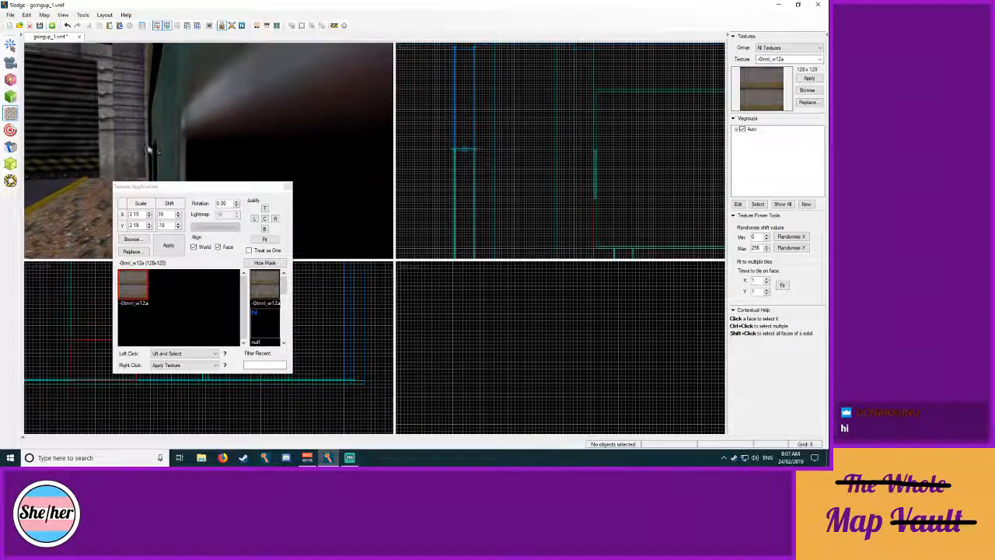
{"action": "left_click", "coordinate": [145, 148]}
{"action": "left_click", "coordinate": [149, 148]}
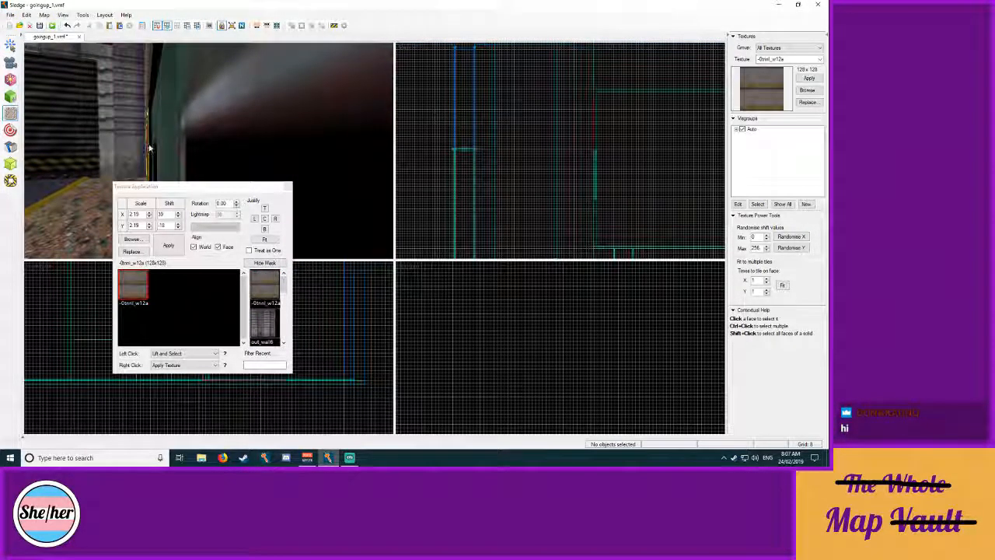
{"action": "key", "text": "z"}
{"action": "key", "text": "w"}
{"action": "key", "text": "z"}
{"action": "left_click", "coordinate": [208, 151]}
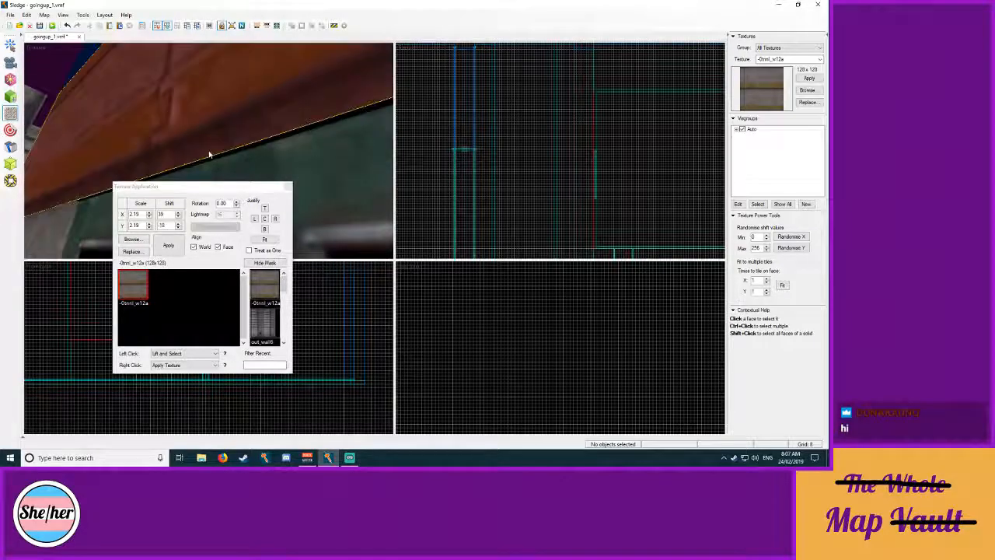
{"action": "key", "text": "shift+s"}
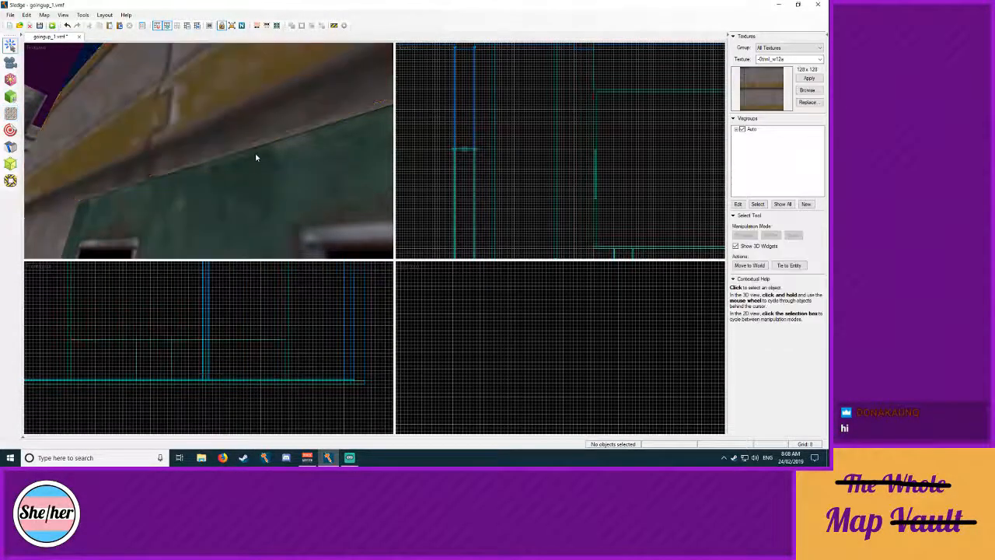
Step: Using the ground brush as reference, outline a 496 x 496 x 64 block across the building's footprint, extending above and below the ground
{"action": "key", "text": "z"}
{"action": "key", "text": "z"}
{"action": "key", "text": "s"}
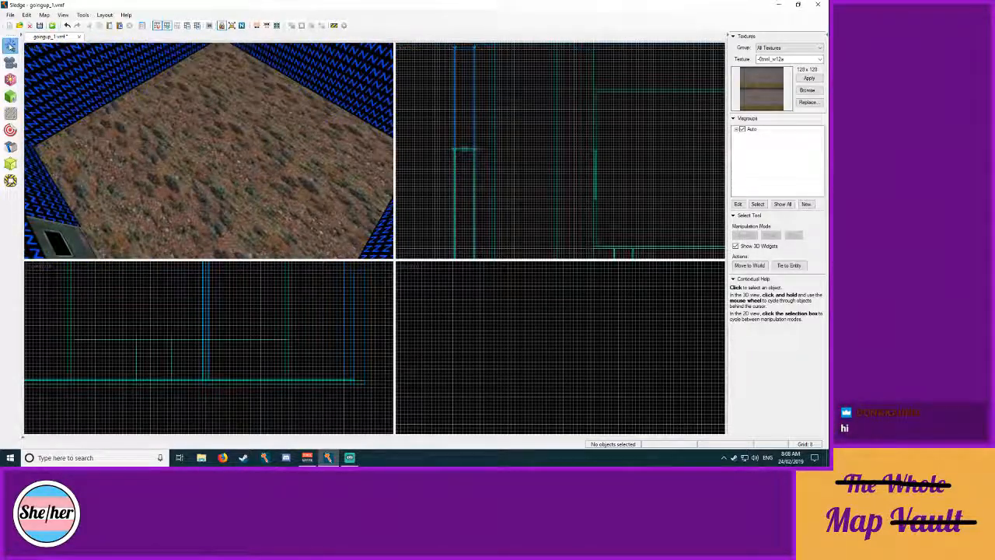
{"action": "left_click", "coordinate": [298, 169]}
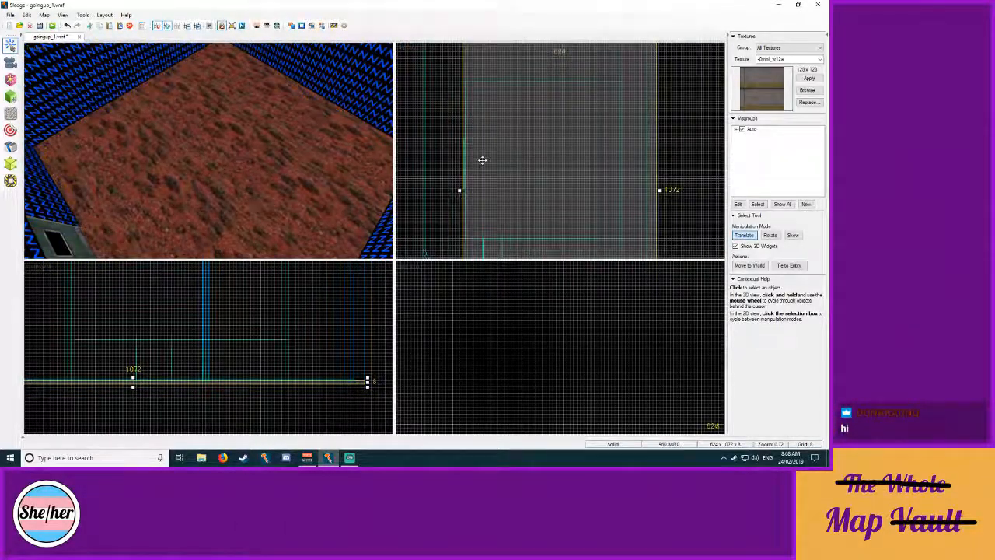
{"action": "key", "text": "Escape"}
{"action": "key", "text": "shift+b"}
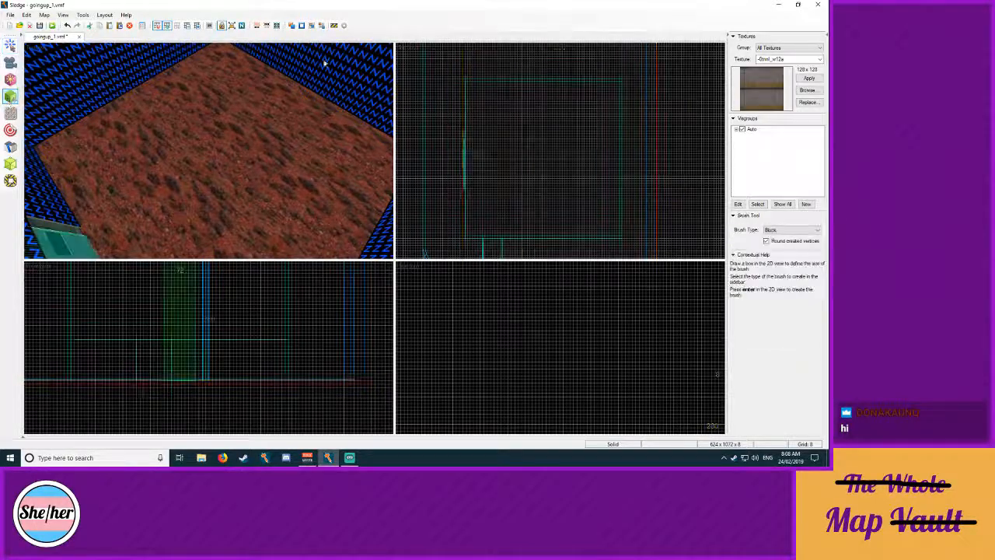
{"action": "mouse_move", "coordinate": [467, 83]}
{"action": "left_mouse_down"}
{"action": "mouse_move", "coordinate": [620, 244]}
{"action": "mouse_move", "coordinate": [621, 224]}
{"action": "left_mouse_up"}
{"action": "scroll", "coordinate": [233, 326], "scroll_direction": "up", "scroll_amount": 2}
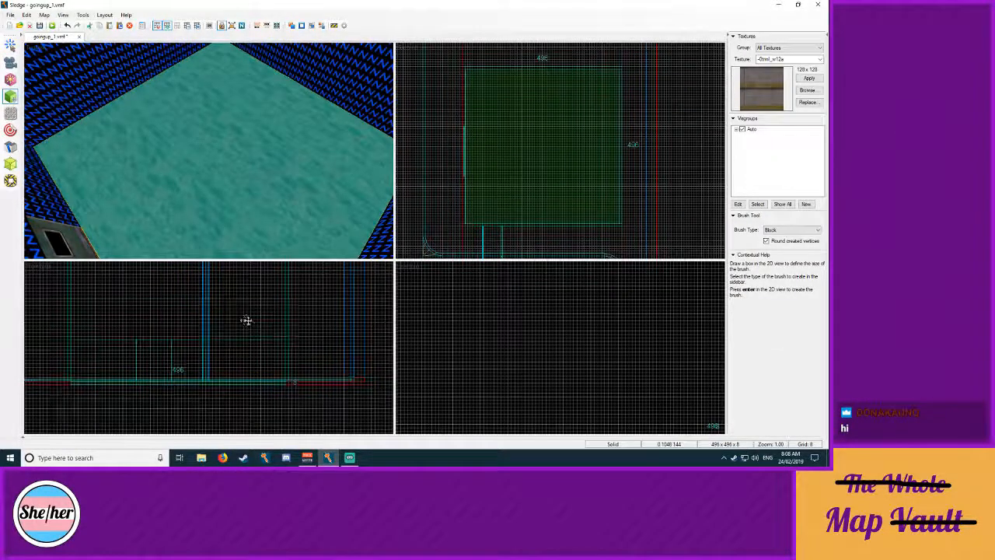
{"action": "mouse_move", "coordinate": [197, 376]}
{"action": "left_mouse_down"}
{"action": "mouse_move", "coordinate": [191, 393]}
{"action": "mouse_move", "coordinate": [221, 409]}
{"action": "left_mouse_up"}
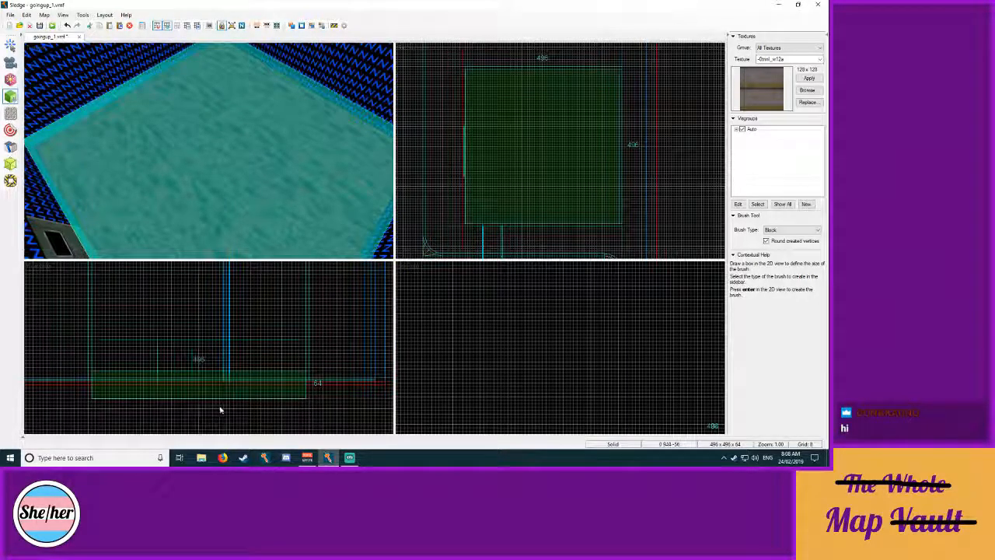
Step: Choose the null texture and create the outlined block with it
{"action": "left_click", "coordinate": [786, 232]}
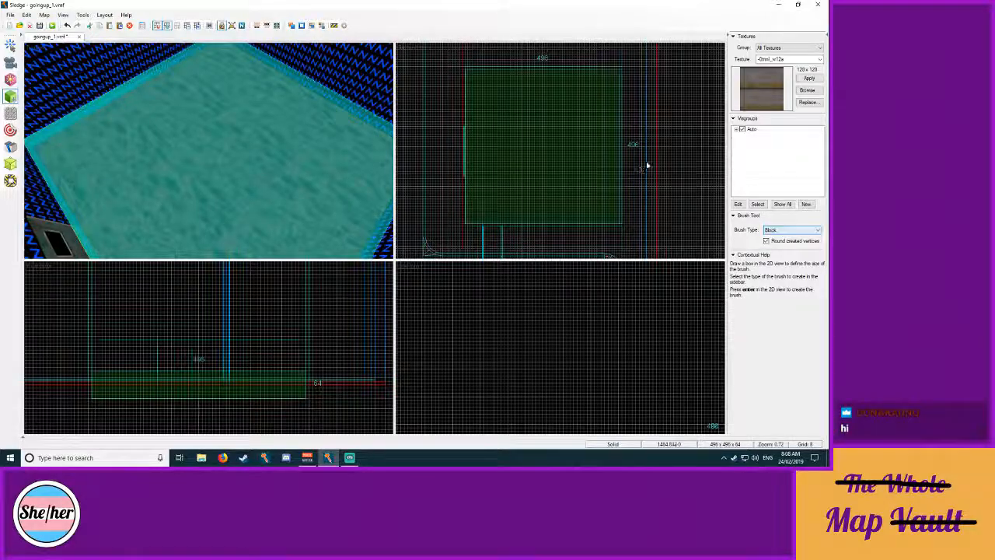
{"action": "left_click", "coordinate": [809, 91]}
{"action": "type", "text": "null"}
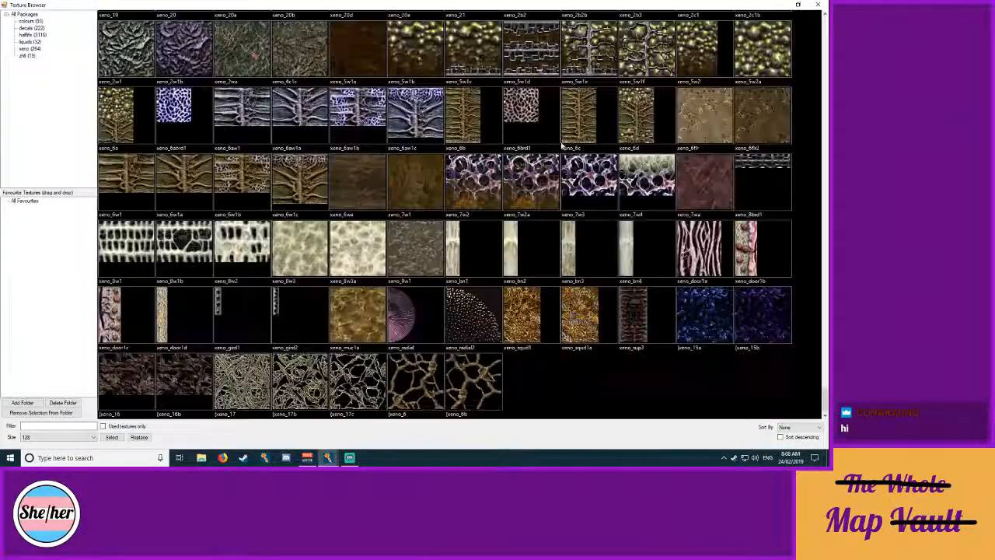
{"action": "key", "text": "Return"}
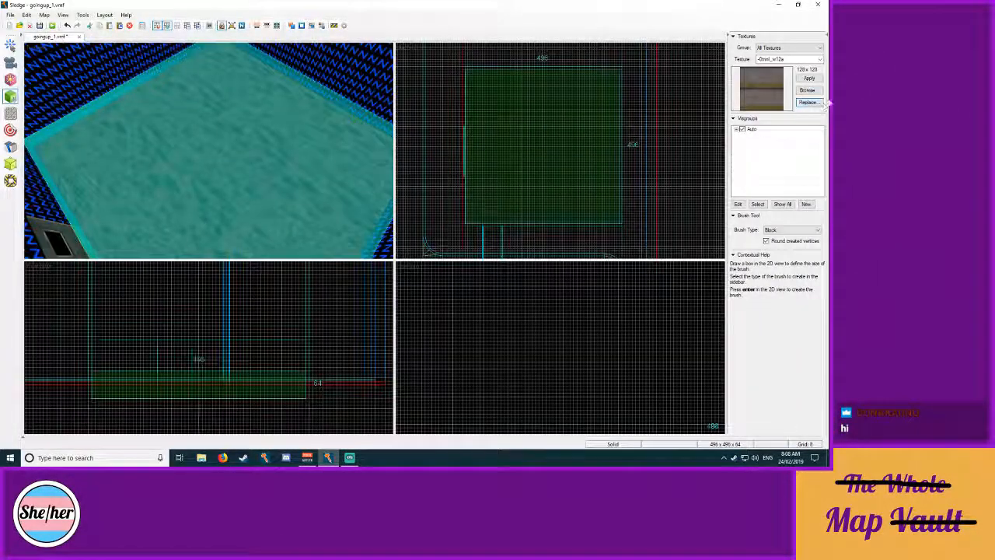
{"action": "left_click", "coordinate": [807, 91]}
{"action": "double_click", "coordinate": [126, 44]}
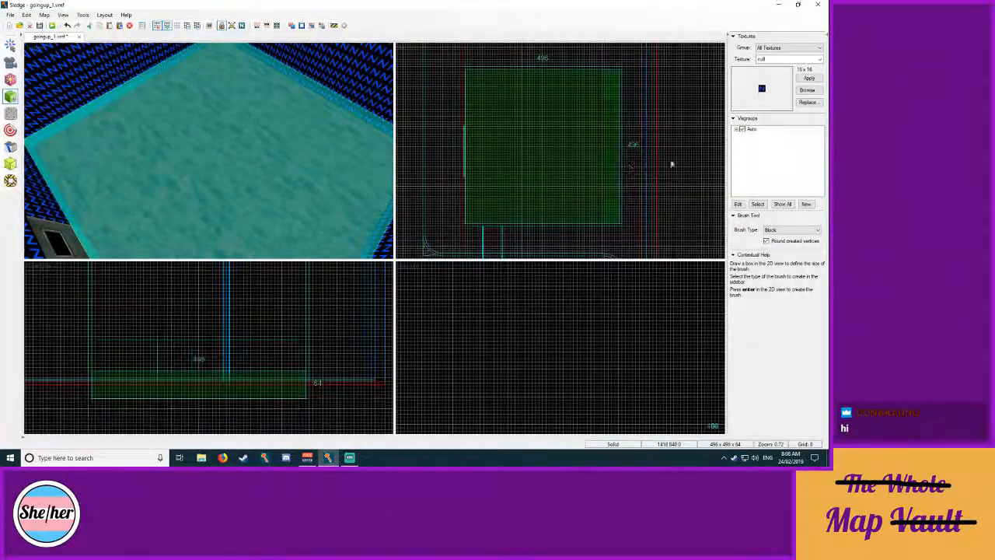
{"action": "key", "text": "Return"}
Step: Carve the ground under the building with the selected null block
{"action": "left_click", "coordinate": [11, 44]}
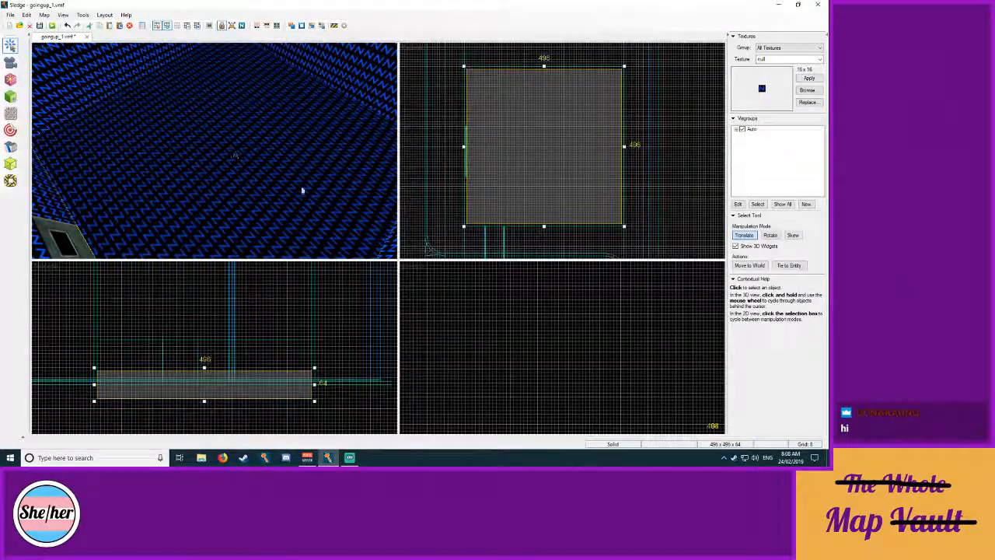
{"action": "right_click", "coordinate": [537, 158]}
{"action": "left_click", "coordinate": [571, 243]}
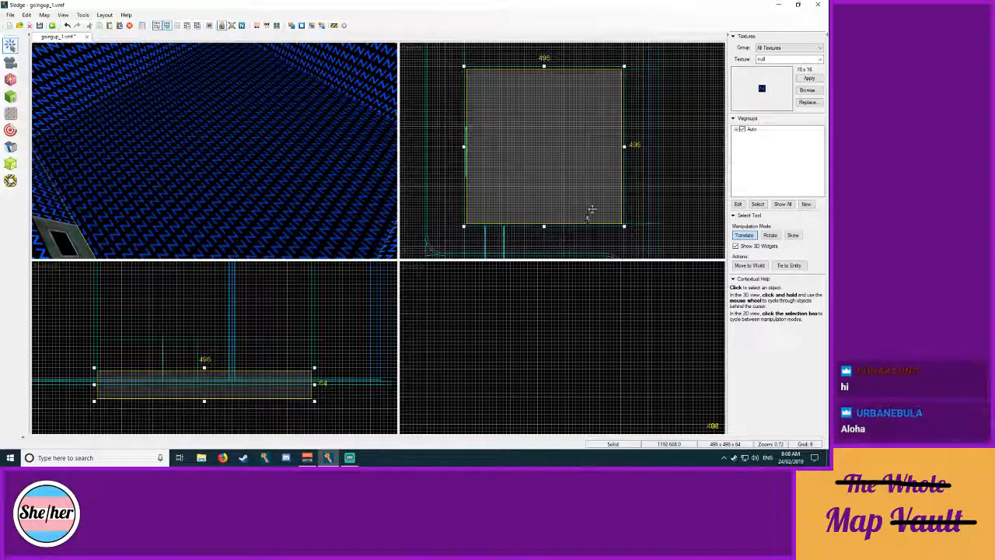
Step: Lower the top of the null block under the building to ground level and deselect it
{"action": "left_click_drag", "start_coordinate": [203, 366], "coordinate": [210, 386]}
{"action": "left_click", "coordinate": [369, 314]}
Step: Find the lab1_flr4 texture with the filter "lab", apply it to the building's floor, and leave texturing
{"action": "left_click", "coordinate": [12, 113]}
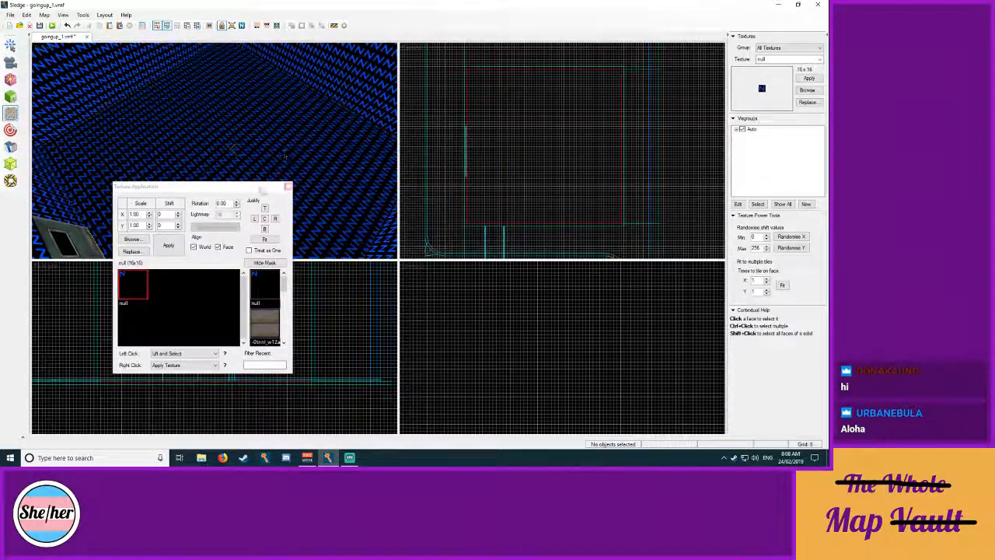
{"action": "left_click", "coordinate": [193, 250]}
{"action": "type", "text": "i"}
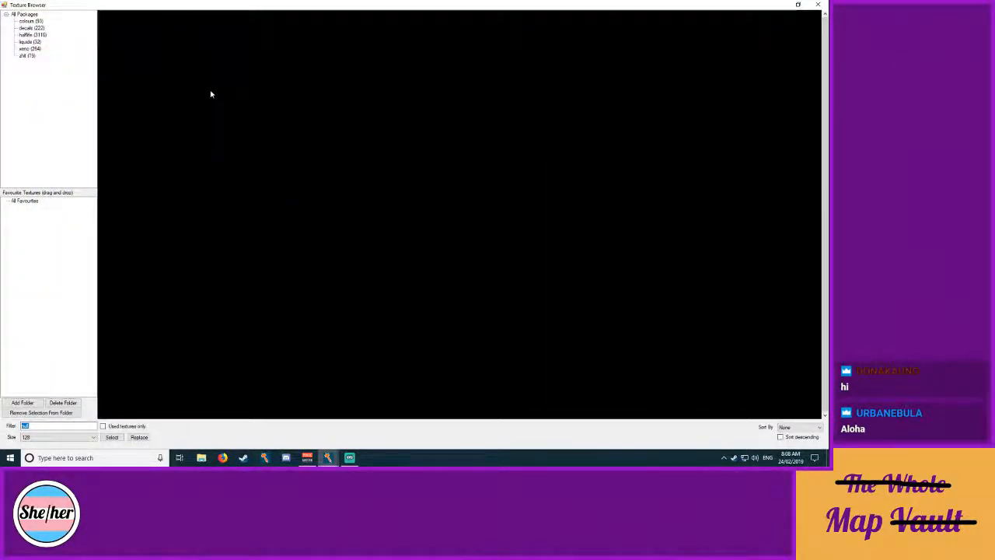
{"action": "key", "text": "BackSpace"}
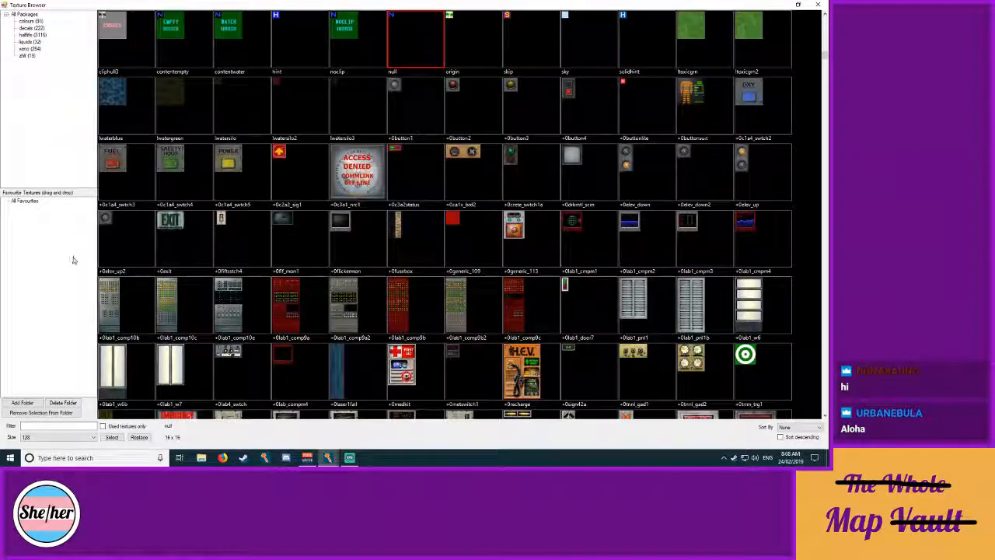
{"action": "type", "text": "lab"}
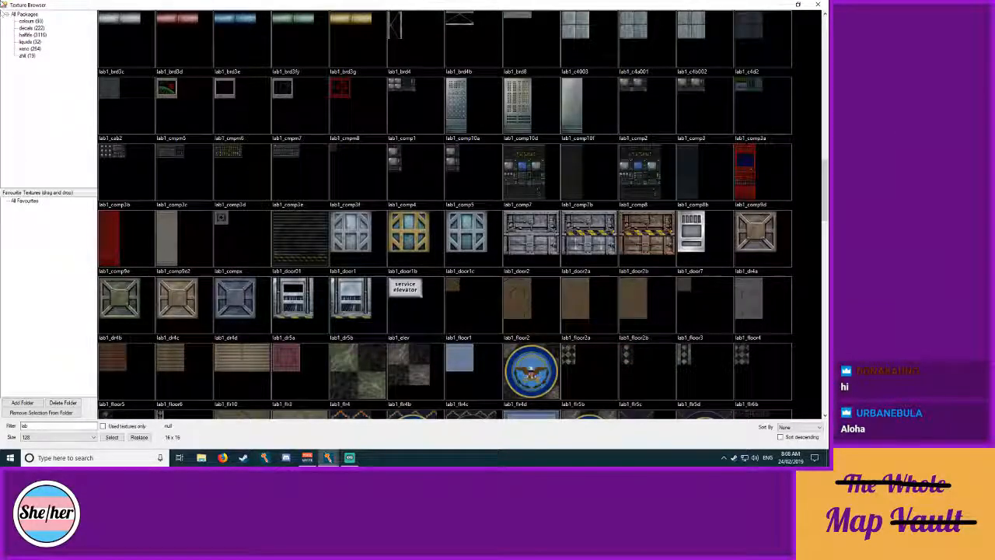
{"action": "scroll", "coordinate": [563, 136], "scroll_direction": "down", "scroll_amount": 3}
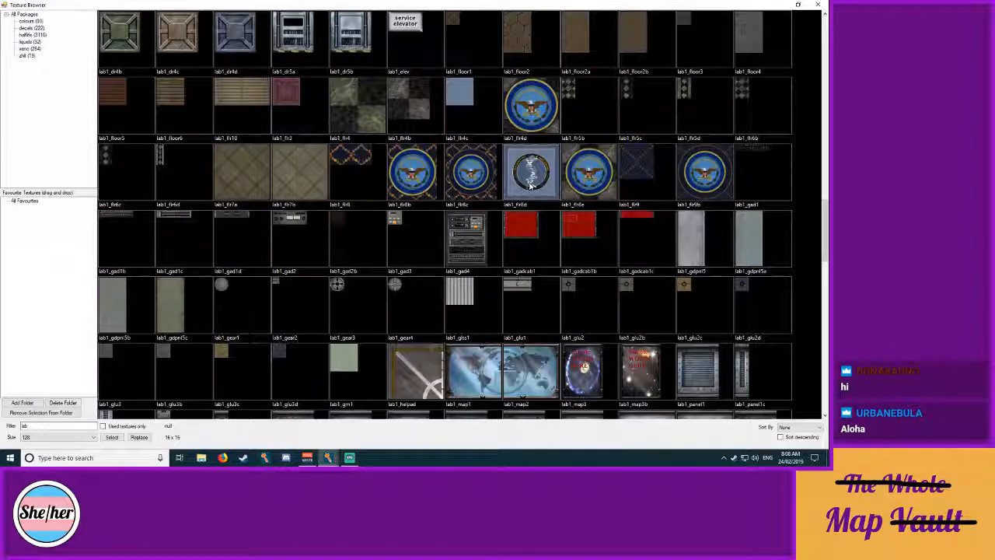
{"action": "scroll", "coordinate": [286, 247], "scroll_direction": "up", "scroll_amount": 1}
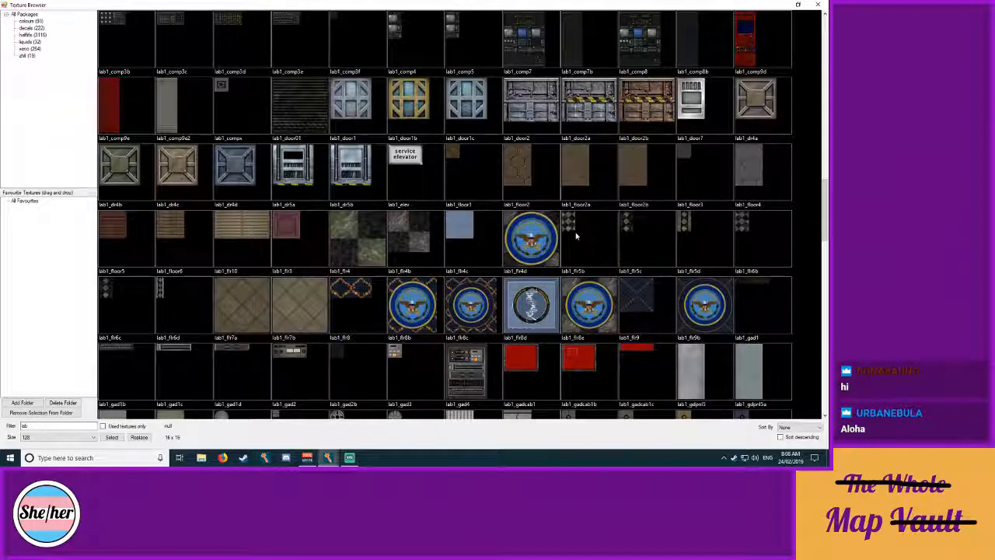
{"action": "double_click", "coordinate": [356, 234]}
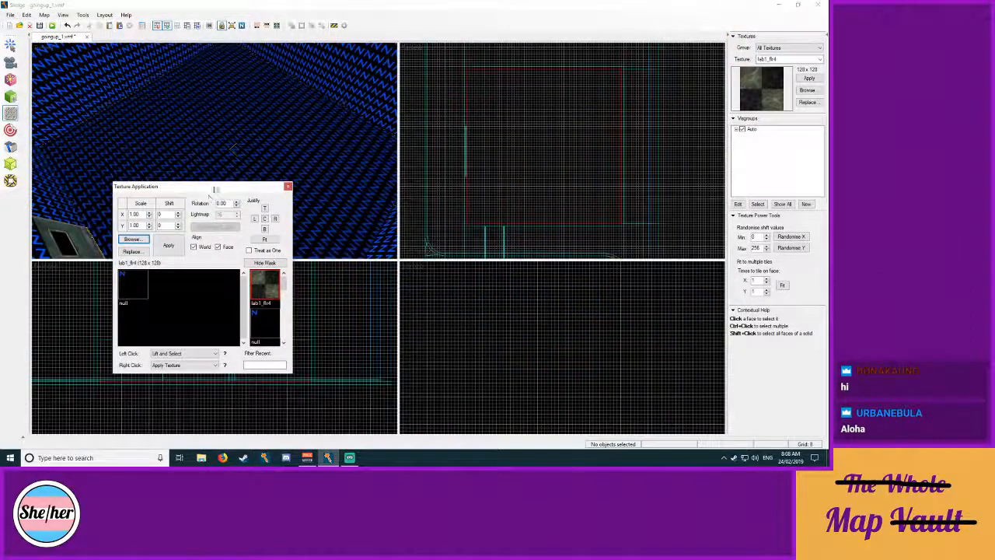
{"action": "left_click", "coordinate": [288, 187]}
{"action": "key", "text": "z"}
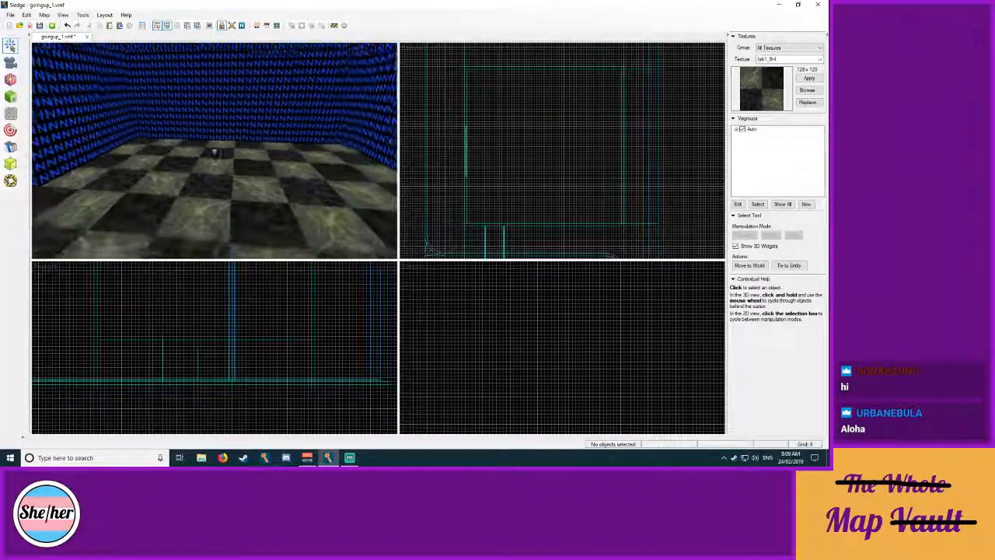
Step: Browse the lab textures for a wall finish, choose lab1_w8n, and apply it to an interior null wall
{"action": "left_click", "coordinate": [10, 113]}
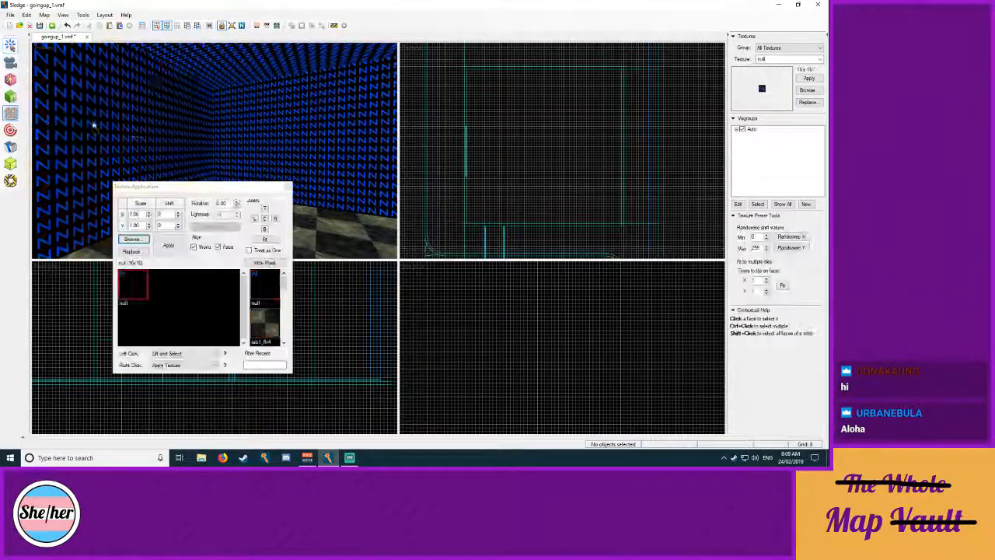
{"action": "left_click", "coordinate": [132, 239]}
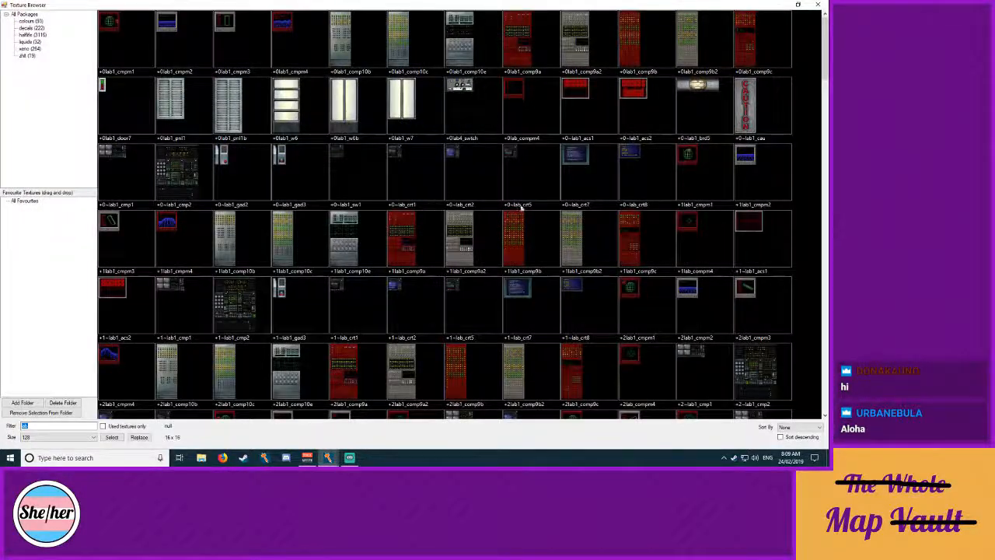
{"action": "scroll", "coordinate": [523, 214], "scroll_direction": "down", "scroll_amount": 5}
{"action": "scroll", "coordinate": [490, 168], "scroll_direction": "up", "scroll_amount": 1}
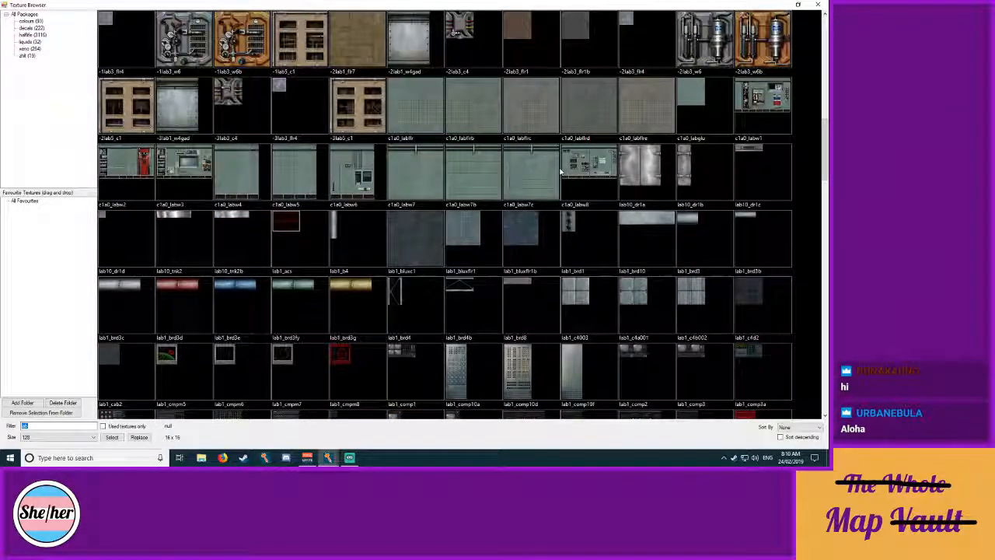
{"action": "scroll", "coordinate": [560, 169], "scroll_direction": "down", "scroll_amount": 6}
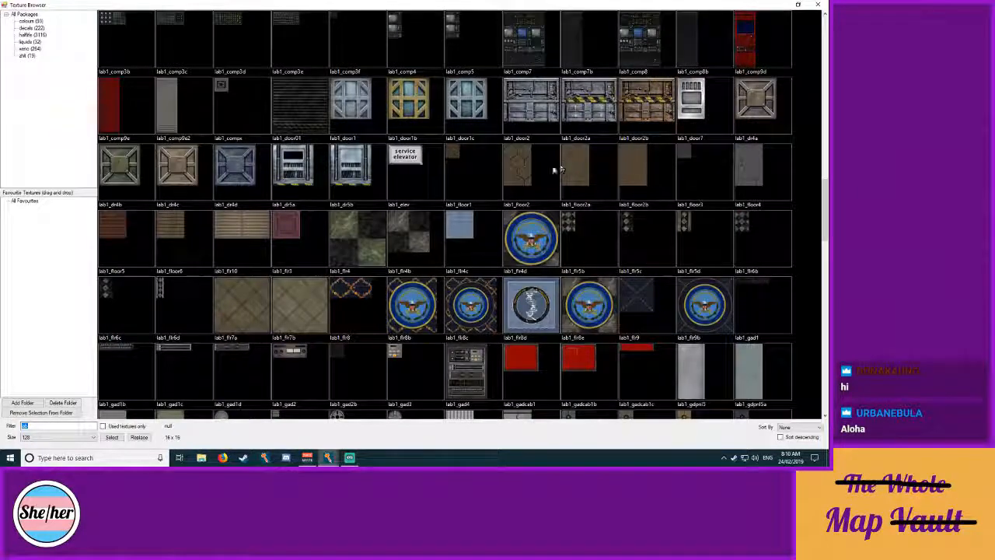
{"action": "scroll", "coordinate": [352, 323], "scroll_direction": "down", "scroll_amount": 5}
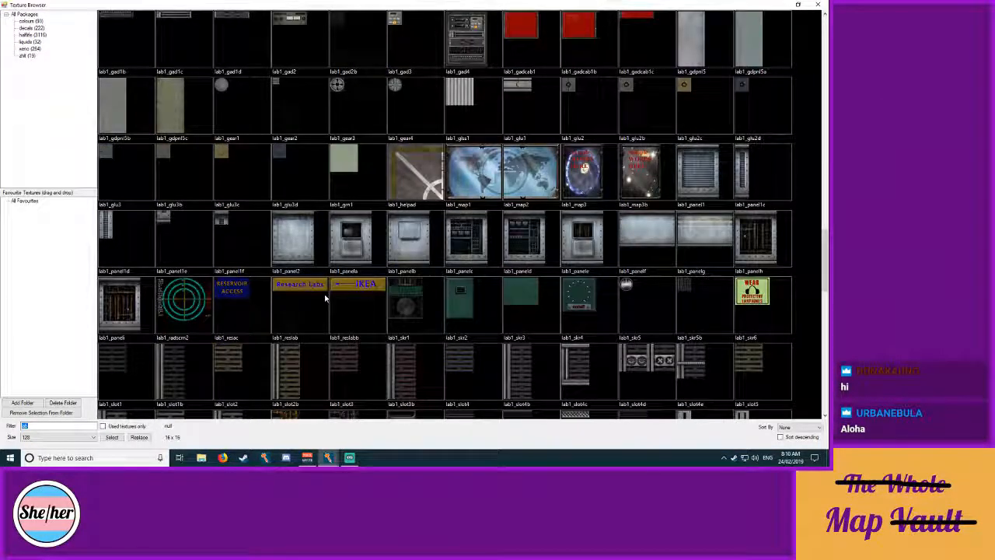
{"action": "scroll", "coordinate": [325, 298], "scroll_direction": "down", "scroll_amount": 3}
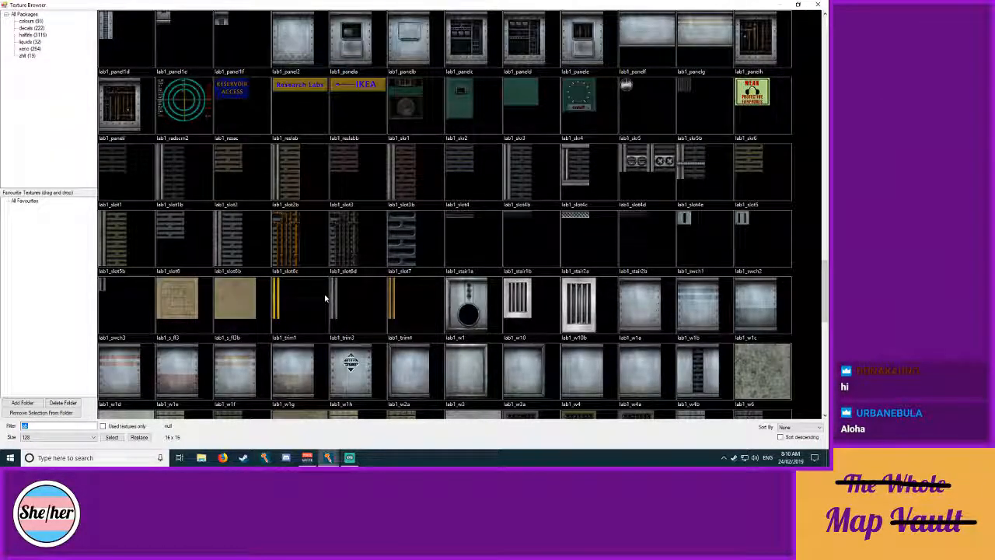
{"action": "scroll", "coordinate": [633, 311], "scroll_direction": "down", "scroll_amount": 2}
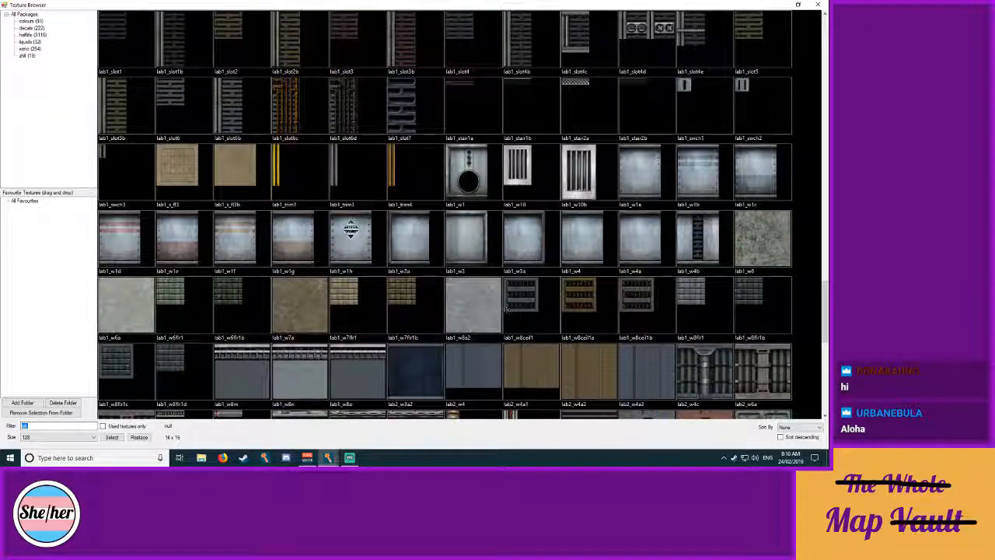
{"action": "scroll", "coordinate": [457, 311], "scroll_direction": "up", "scroll_amount": 15}
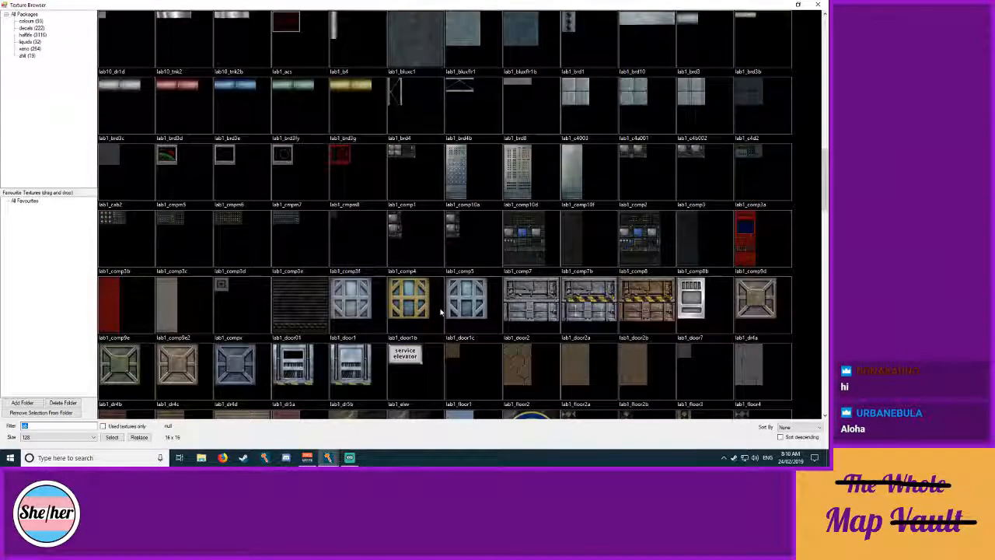
{"action": "scroll", "coordinate": [437, 311], "scroll_direction": "up", "scroll_amount": 4}
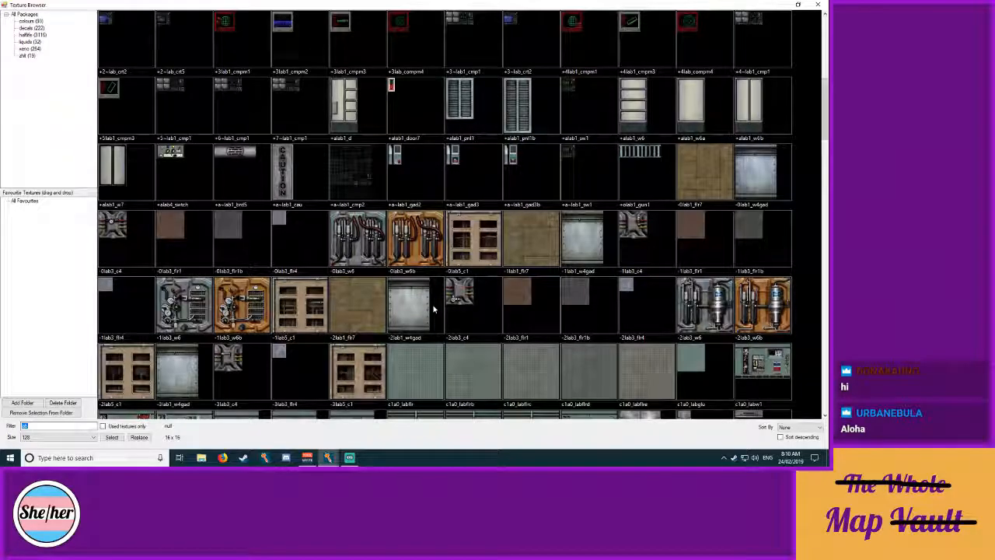
{"action": "scroll", "coordinate": [433, 309], "scroll_direction": "down", "scroll_amount": 12}
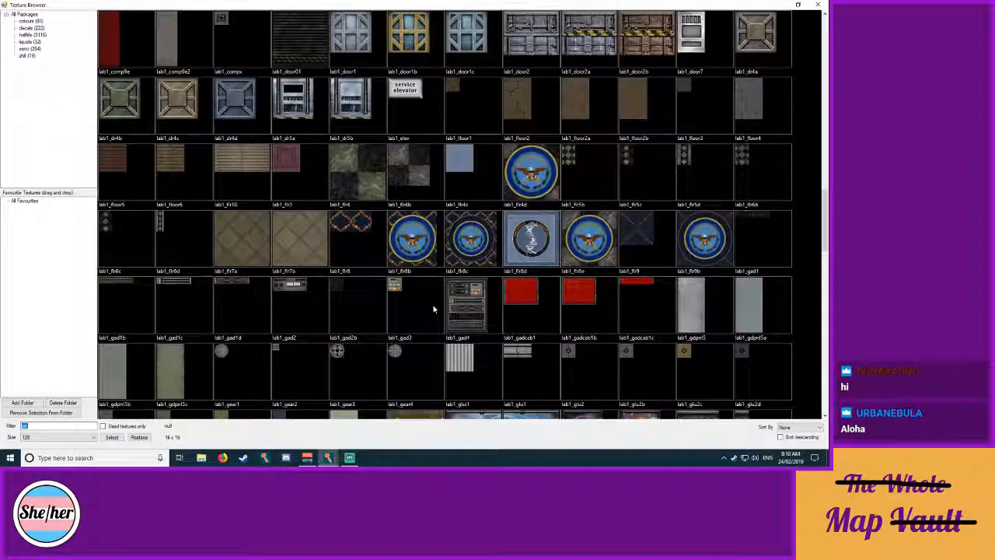
{"action": "scroll", "coordinate": [433, 310], "scroll_direction": "down", "scroll_amount": 15}
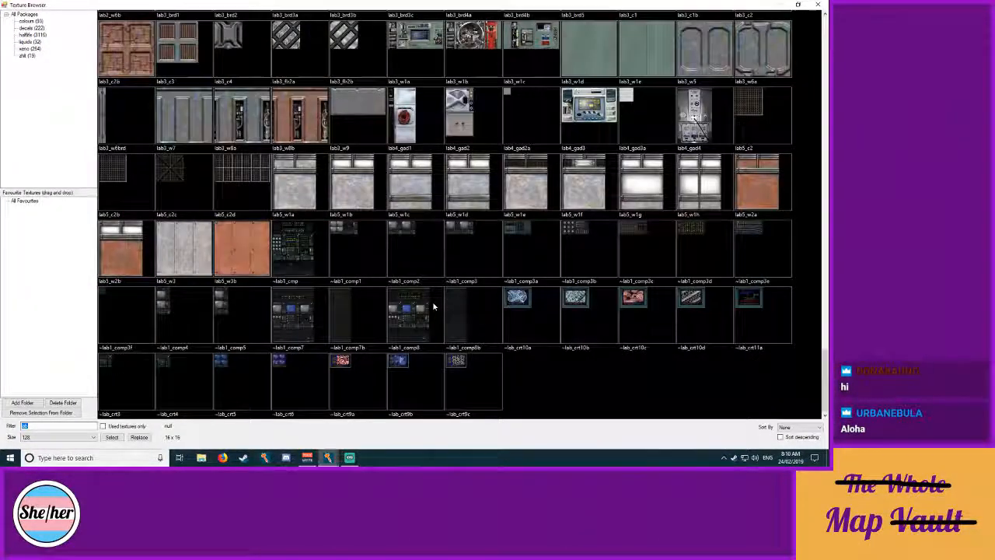
{"action": "scroll", "coordinate": [433, 307], "scroll_direction": "up", "scroll_amount": 2}
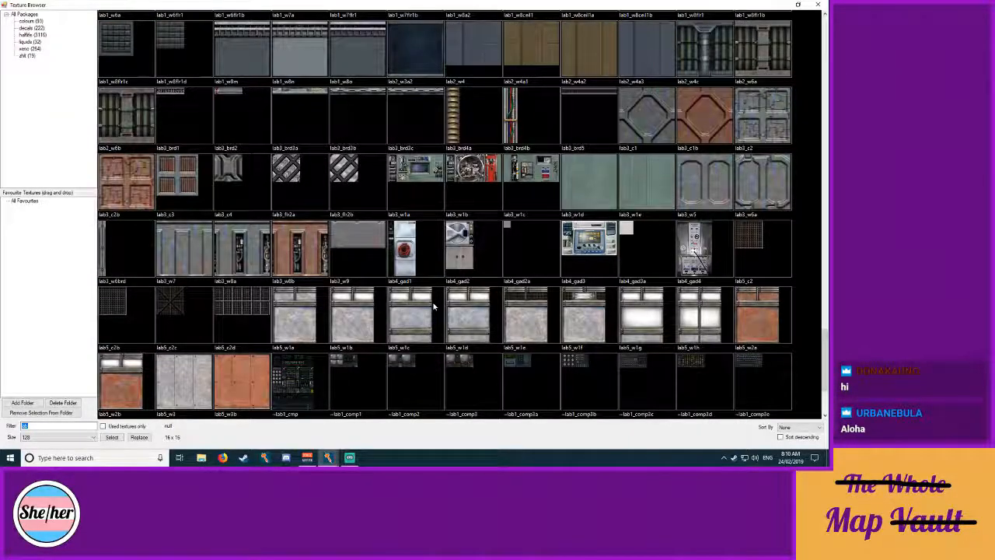
{"action": "scroll", "coordinate": [433, 307], "scroll_direction": "up", "scroll_amount": 5}
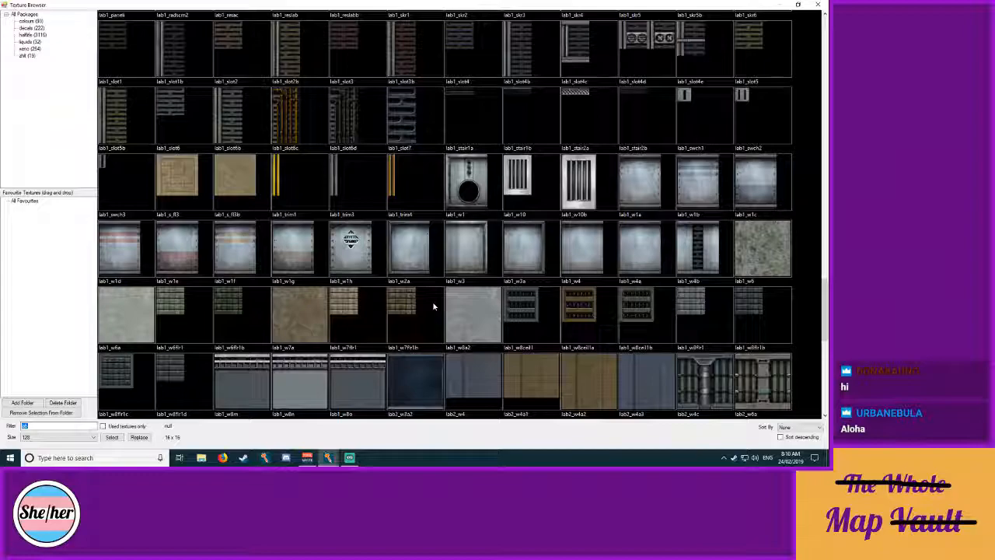
{"action": "scroll", "coordinate": [433, 307], "scroll_direction": "down", "scroll_amount": 1}
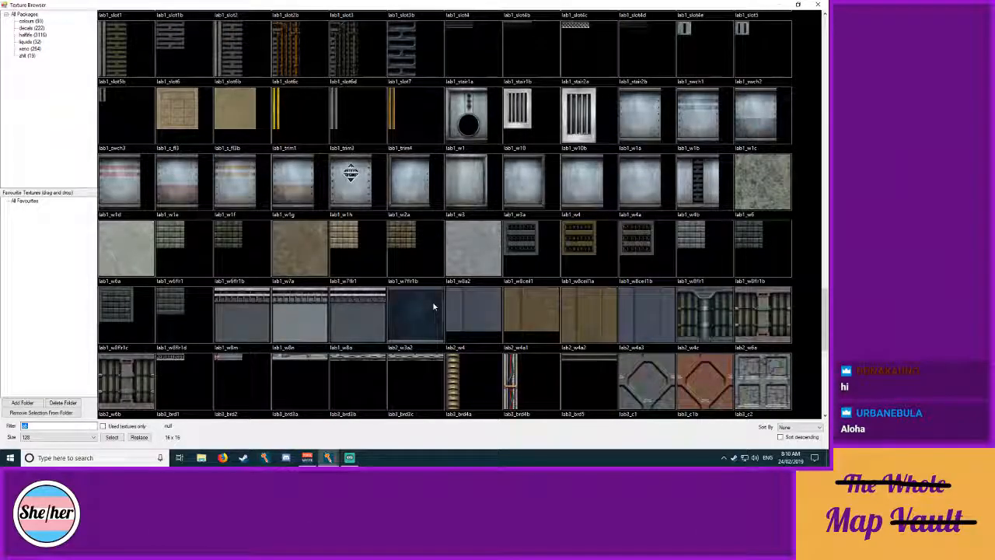
{"action": "double_click", "coordinate": [288, 309]}
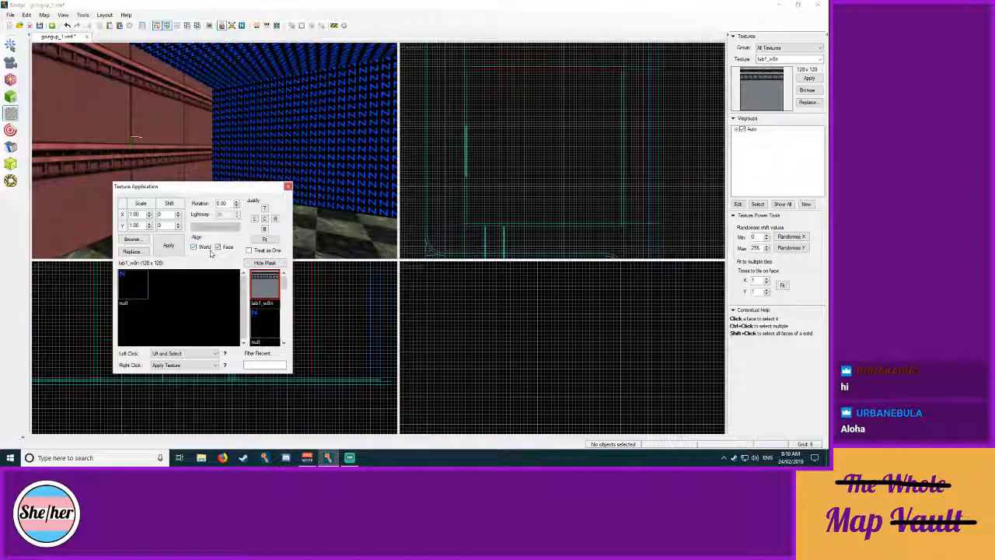
Step: Set the wall texture's Y scale to 1.10 and justify it to the bottom of the wall
{"action": "left_click", "coordinate": [148, 226]}
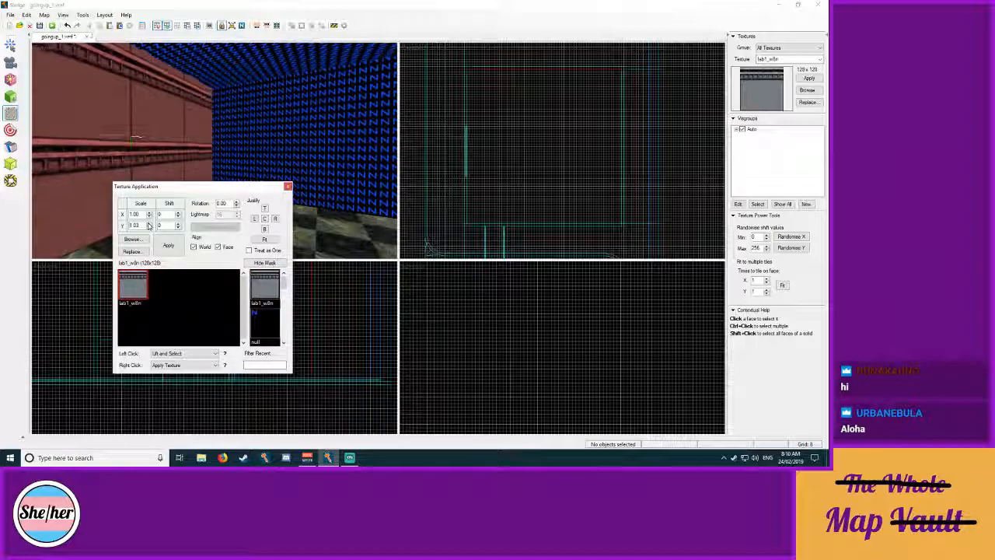
{"action": "left_click", "coordinate": [149, 224]}
{"action": "left_click", "coordinate": [148, 224]}
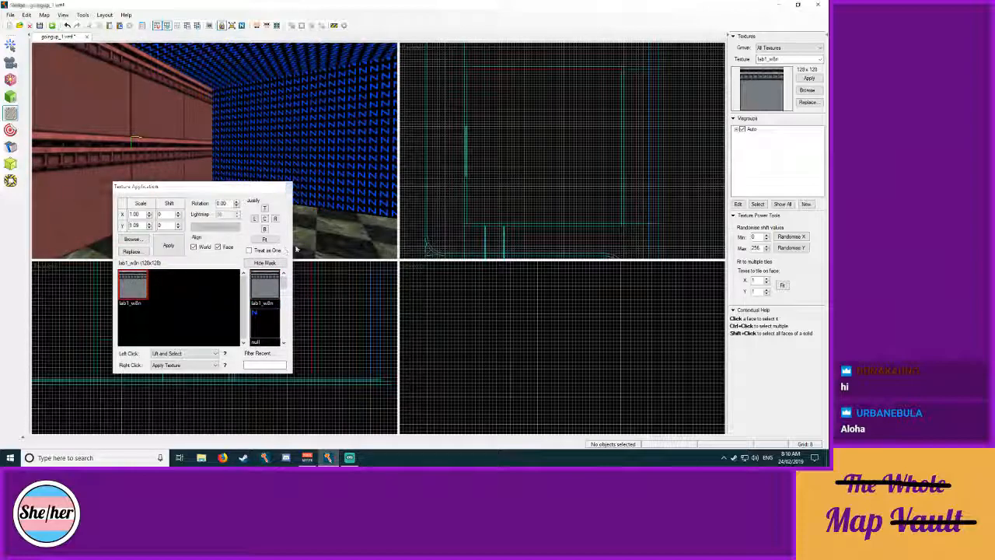
{"action": "left_click", "coordinate": [265, 208]}
{"action": "left_click", "coordinate": [264, 230]}
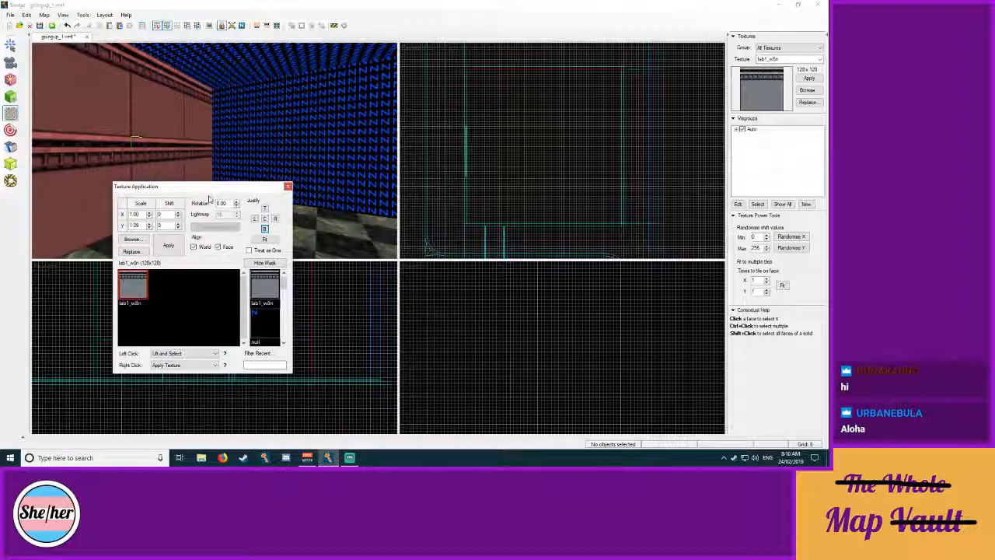
{"action": "left_click", "coordinate": [149, 223]}
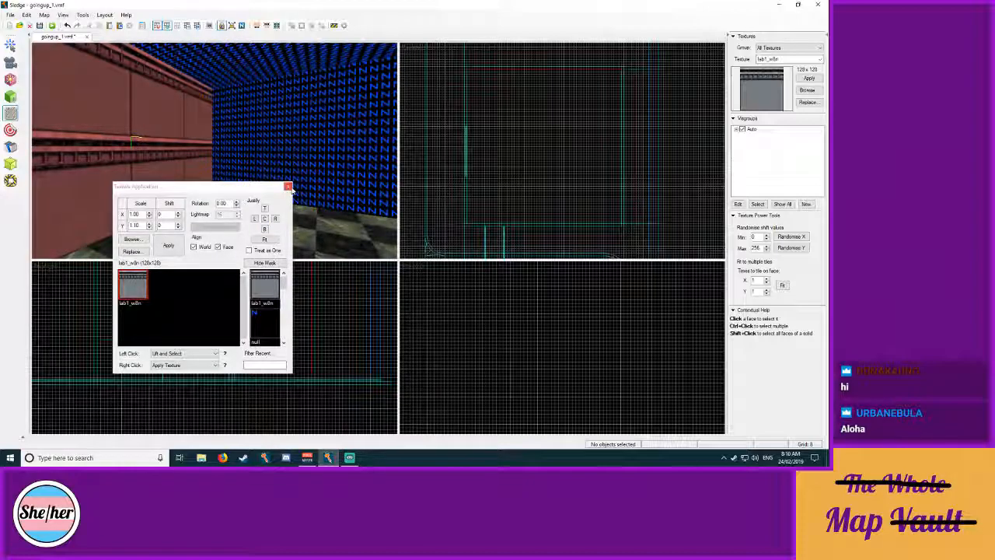
Step: Apply lab1_w8n to the adjacent wall too, and give the first wall an X scale of 1.10 with left justification
{"action": "left_click", "coordinate": [257, 142]}
{"action": "left_click", "coordinate": [166, 223]}
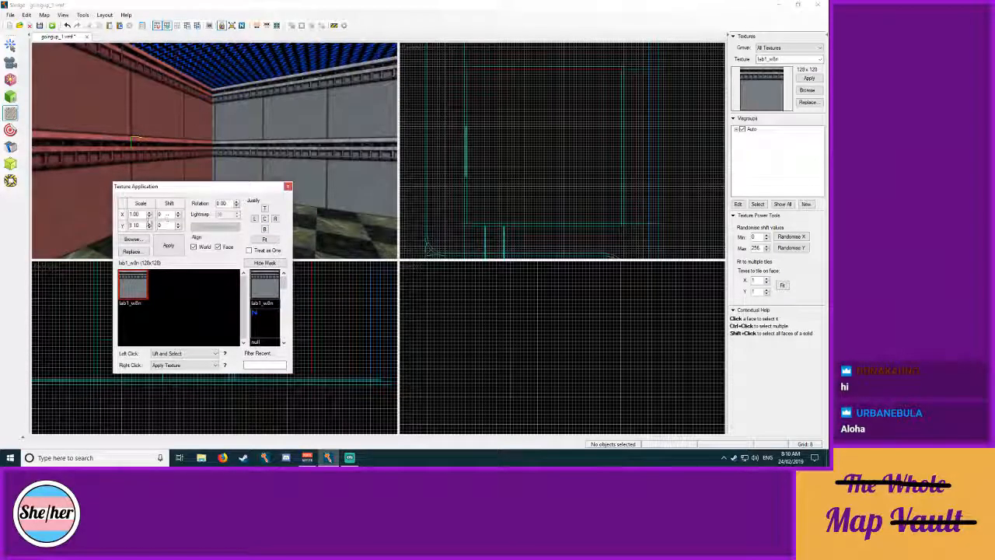
{"action": "type", "text": "1.10"}
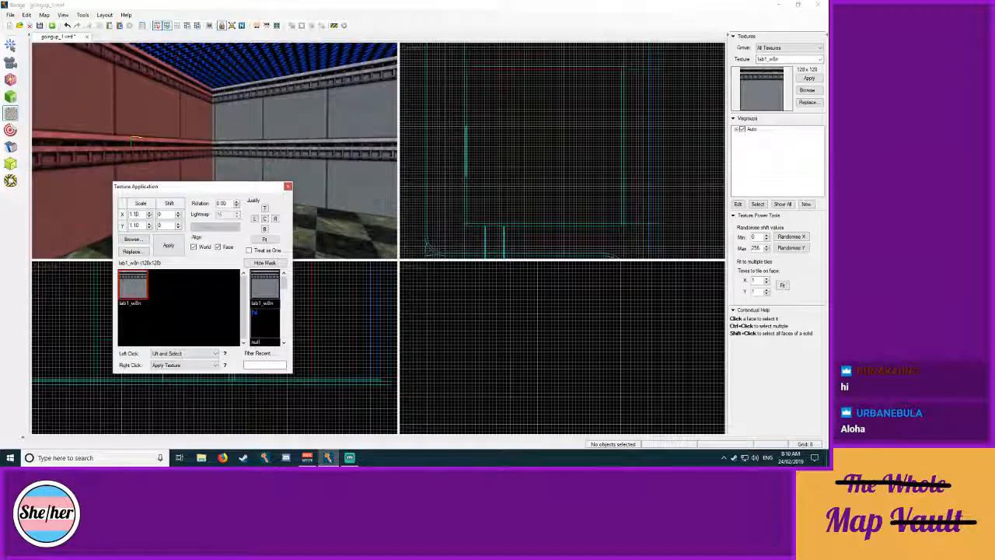
{"action": "key", "text": "alt"}
{"action": "left_click", "coordinate": [255, 220]}
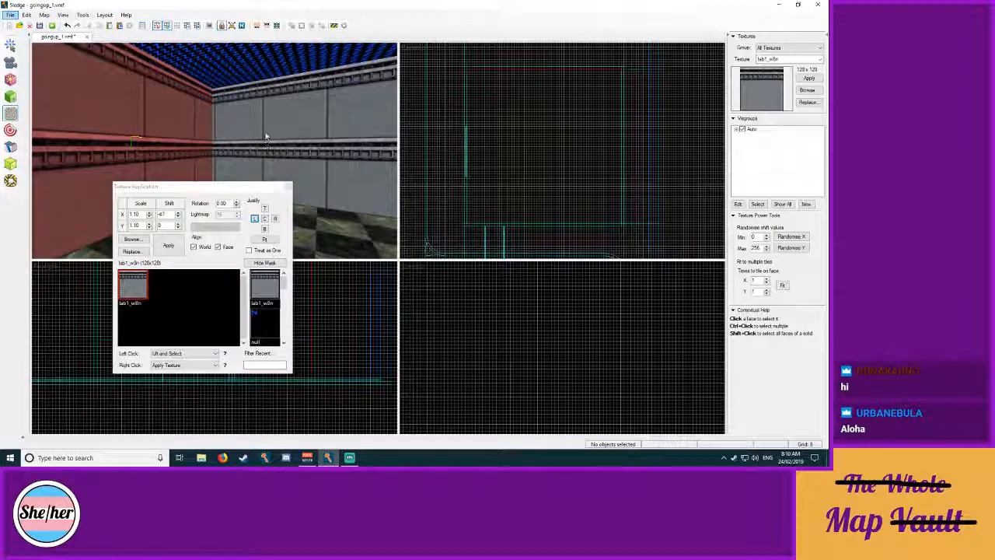
Step: Wrap the aligned lab1_w8n texture around the building's remaining interior walls, corner by corner, and leave texturing
{"action": "key", "text": "z"}
{"action": "key", "text": "z"}
{"action": "left_click", "coordinate": [214, 150]}
{"action": "right_click", "coordinate": [297, 149], "text": "alt"}
{"action": "key", "text": "z"}
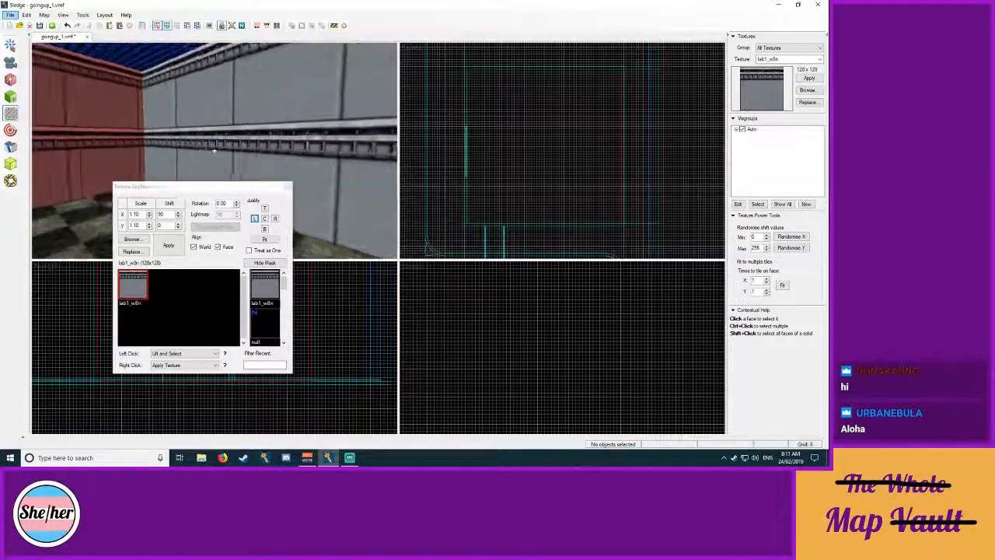
{"action": "key", "text": "z"}
{"action": "left_click", "coordinate": [244, 143]}
{"action": "right_click", "coordinate": [324, 133], "text": "alt"}
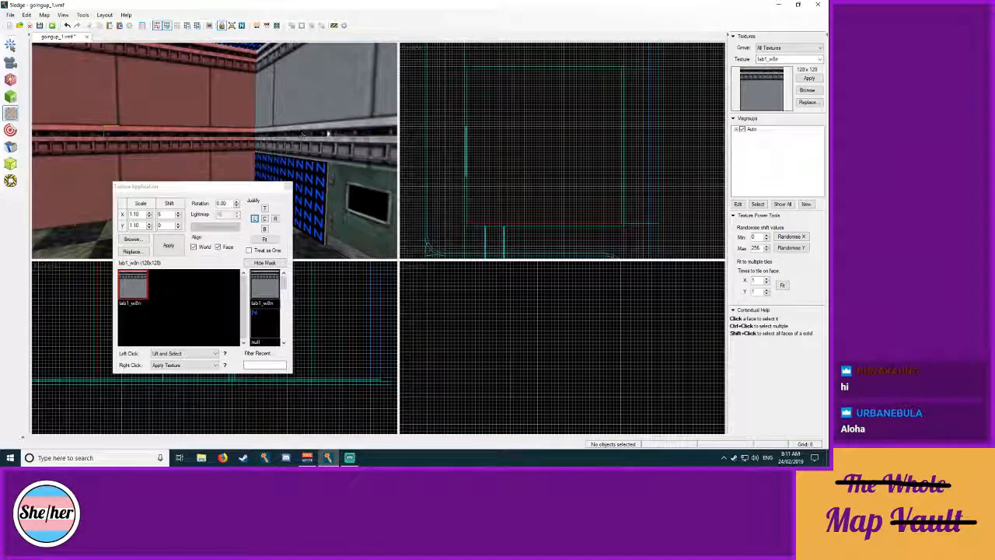
{"action": "key", "text": "z"}
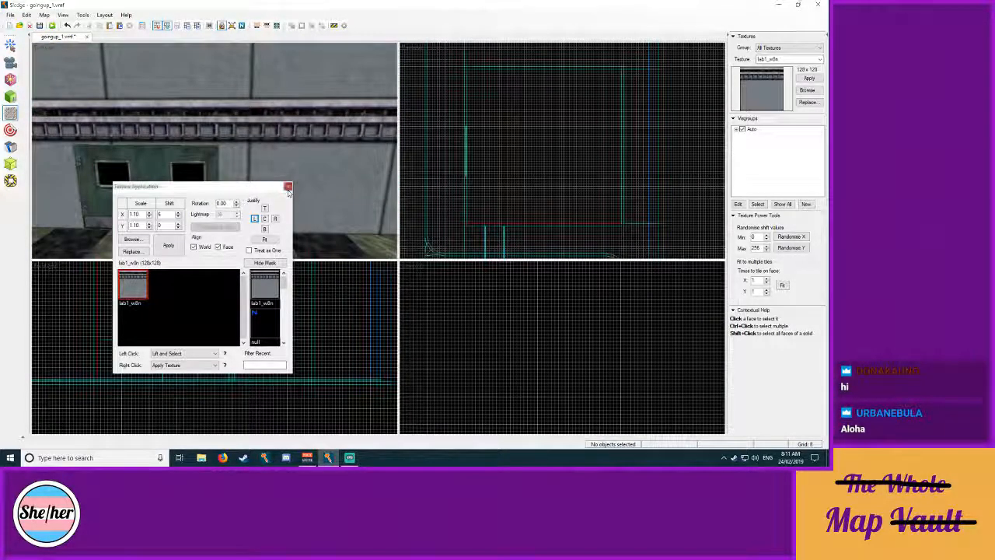
{"action": "key", "text": "shift+s"}
{"action": "key", "text": "z"}
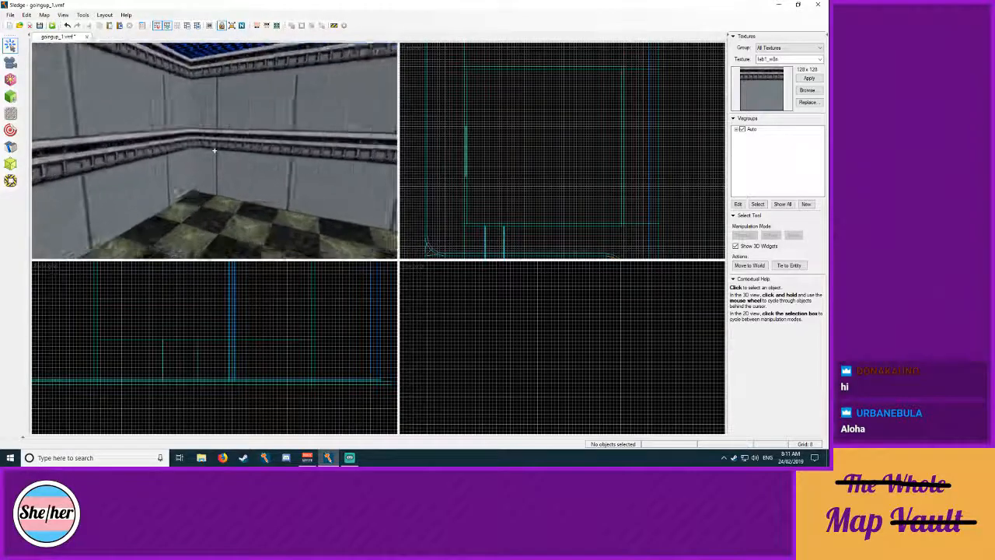
Step: Outline a 64 x 64 x 8 block brush on the floor against the room's interior wall
{"action": "key", "text": "z"}
{"action": "left_click", "coordinate": [10, 96]}
{"action": "middle_click_drag", "start_coordinate": [493, 91], "coordinate": [529, 111]}
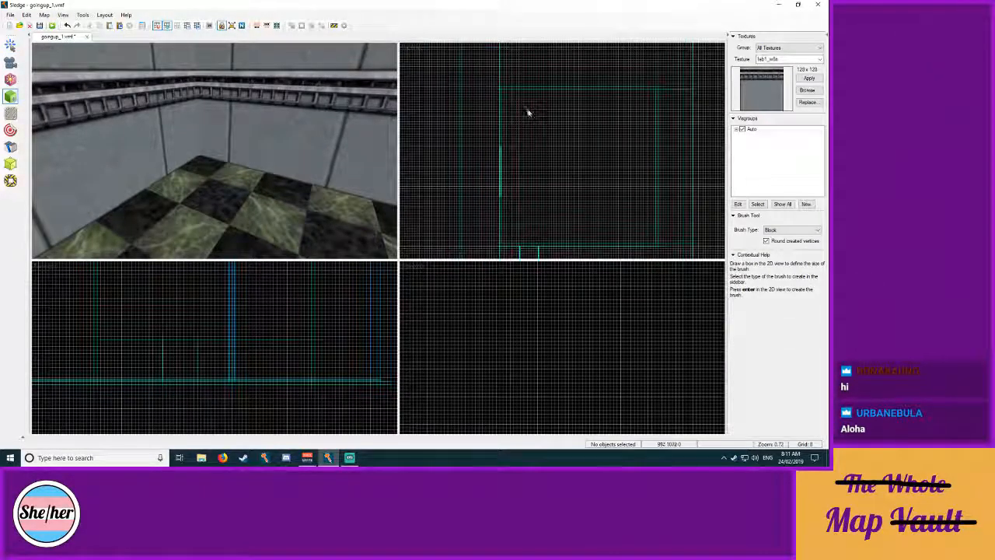
{"action": "mouse_move", "coordinate": [501, 92]}
{"action": "left_mouse_down"}
{"action": "mouse_move", "coordinate": [540, 117]}
{"action": "mouse_move", "coordinate": [527, 132]}
{"action": "mouse_move", "coordinate": [514, 98]}
{"action": "left_mouse_up"}
{"action": "middle_click_drag", "start_coordinate": [596, 180], "coordinate": [551, 142]}
{"action": "mouse_move", "coordinate": [477, 76]}
{"action": "left_mouse_down"}
{"action": "mouse_move", "coordinate": [604, 72]}
{"action": "mouse_move", "coordinate": [533, 75]}
{"action": "mouse_move", "coordinate": [549, 75]}
{"action": "left_mouse_up"}
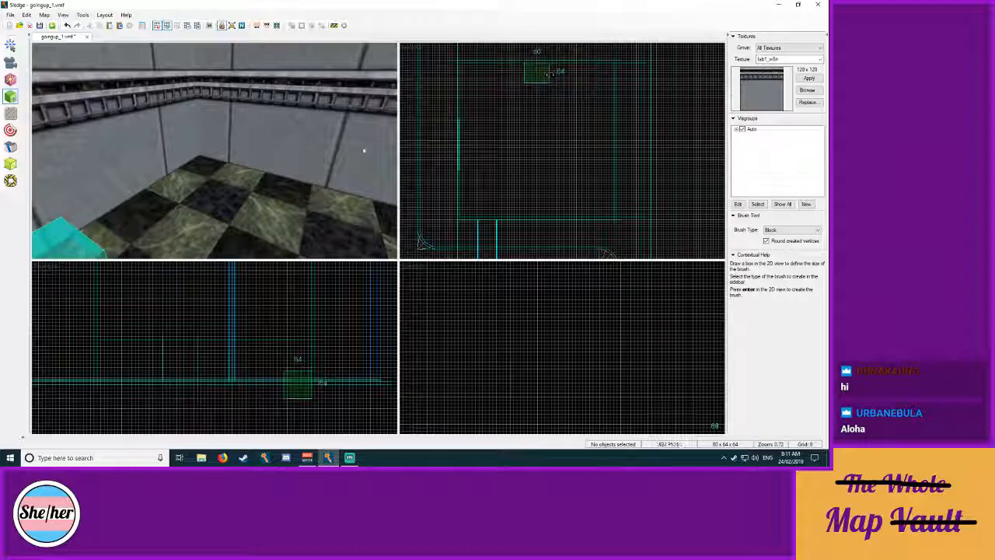
{"action": "key", "text": "z"}
{"action": "key", "text": "z"}
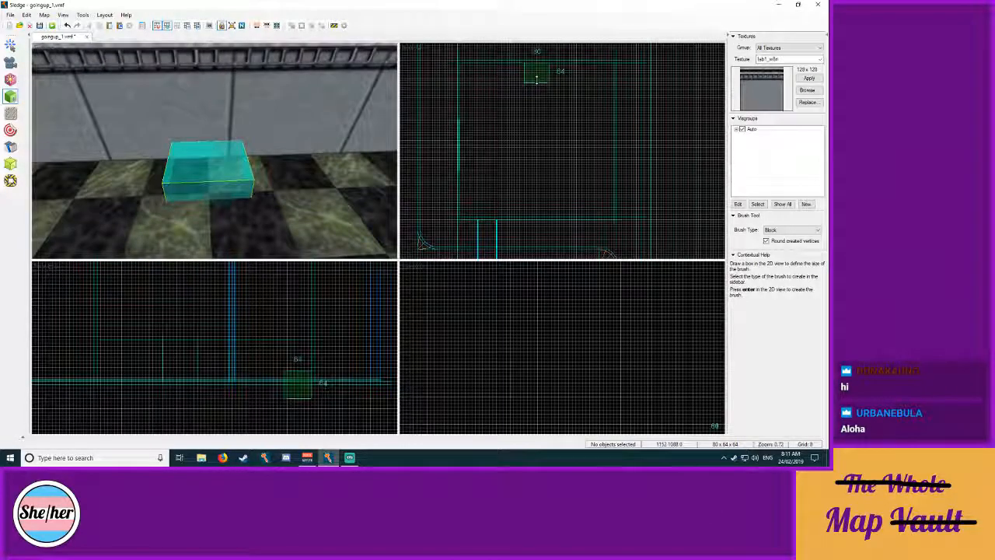
{"action": "left_click_drag", "start_coordinate": [536, 85], "coordinate": [544, 80]}
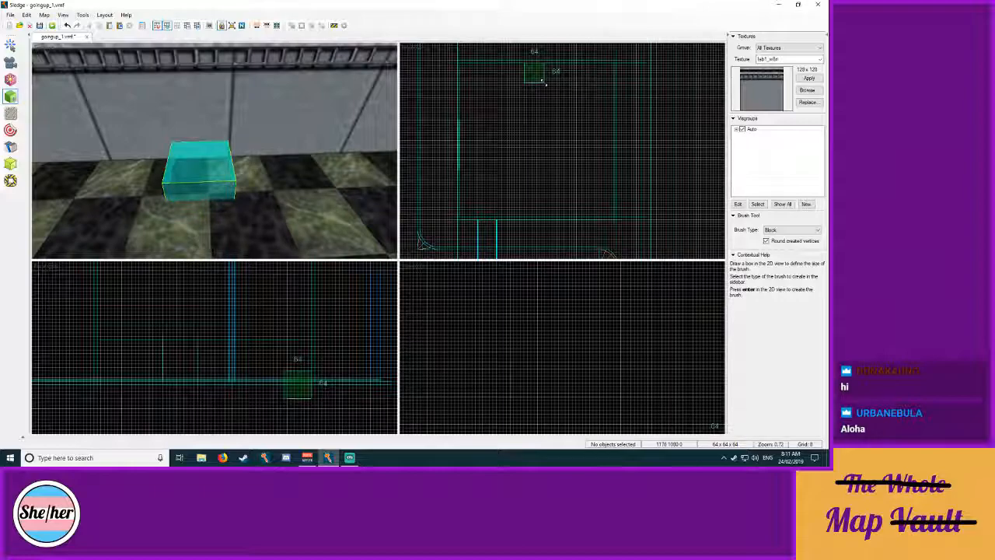
{"action": "mouse_move", "coordinate": [543, 80]}
{"action": "left_mouse_down"}
{"action": "mouse_move", "coordinate": [549, 86]}
{"action": "mouse_move", "coordinate": [535, 77]}
{"action": "mouse_move", "coordinate": [531, 92]}
{"action": "mouse_move", "coordinate": [537, 74]}
{"action": "mouse_move", "coordinate": [547, 79]}
{"action": "mouse_move", "coordinate": [536, 72]}
{"action": "left_mouse_up"}
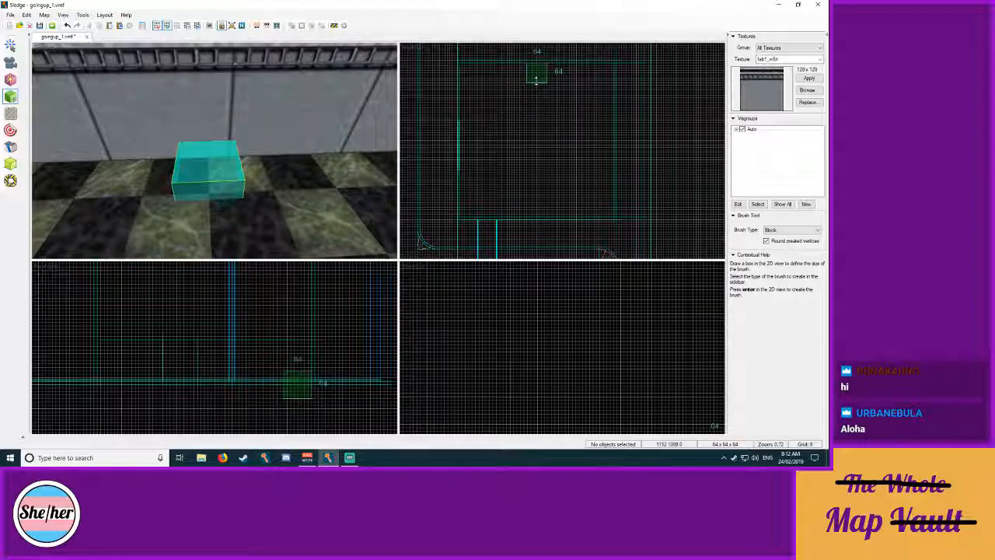
{"action": "mouse_move", "coordinate": [288, 398]}
{"action": "left_mouse_down"}
{"action": "mouse_move", "coordinate": [288, 355]}
{"action": "mouse_move", "coordinate": [290, 376]}
{"action": "left_mouse_up"}
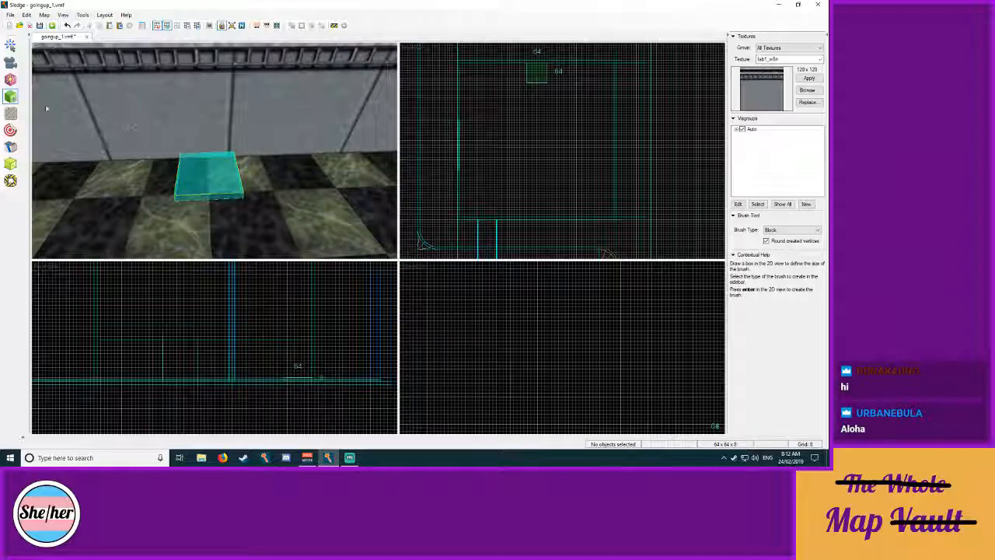
Step: Choose the null texture for the outlined block and create it as a floor slab
{"action": "left_click", "coordinate": [807, 89]}
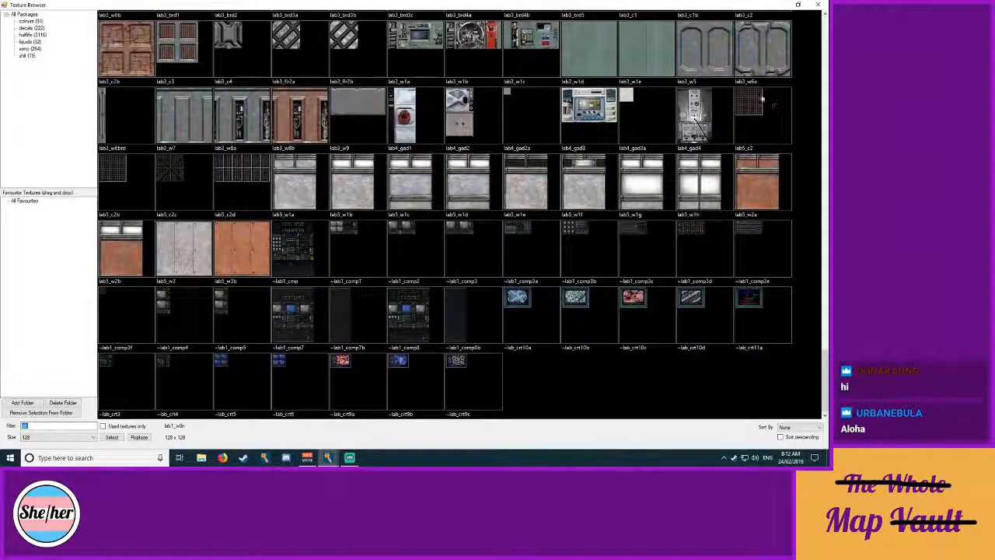
{"action": "type", "text": "null"}
{"action": "double_click", "coordinate": [130, 30]}
{"action": "key", "text": "Return"}
{"action": "key", "text": "shift+s"}
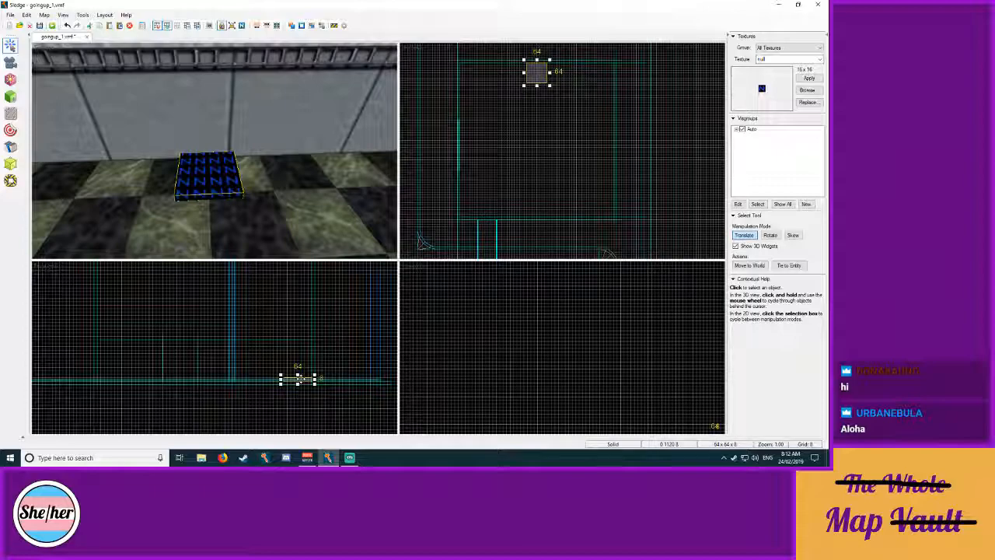
Step: Form a matching 64 x 64 x 8 top slab above the floor slab from a copy of it
{"action": "mouse_move", "coordinate": [298, 376]}
{"action": "left_mouse_down"}
{"action": "mouse_move", "coordinate": [294, 328]}
{"action": "mouse_move", "coordinate": [293, 350]}
{"action": "left_mouse_up"}
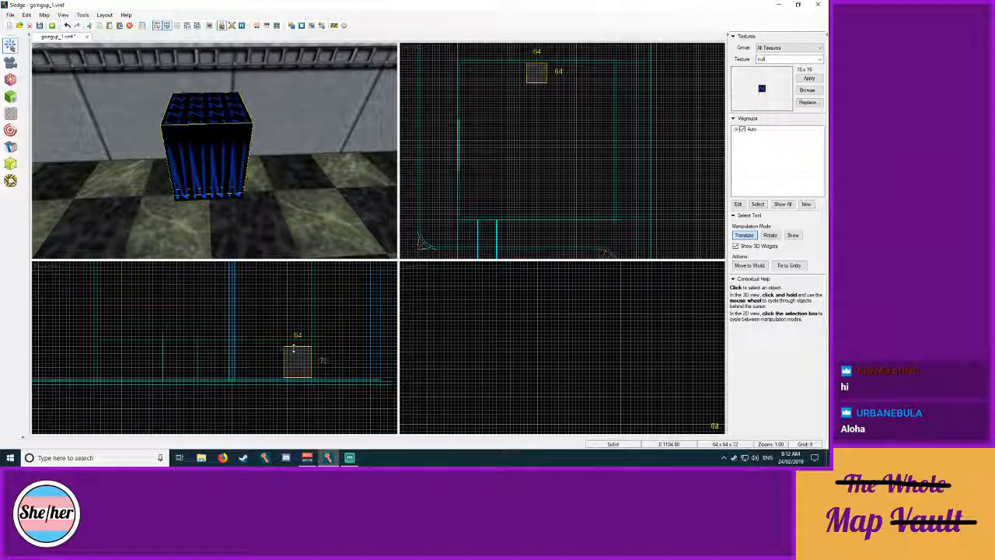
{"action": "mouse_move", "coordinate": [293, 346]}
{"action": "left_mouse_down"}
{"action": "mouse_move", "coordinate": [294, 329]}
{"action": "mouse_move", "coordinate": [278, 351]}
{"action": "mouse_move", "coordinate": [288, 331]}
{"action": "mouse_move", "coordinate": [296, 364]}
{"action": "left_mouse_up"}
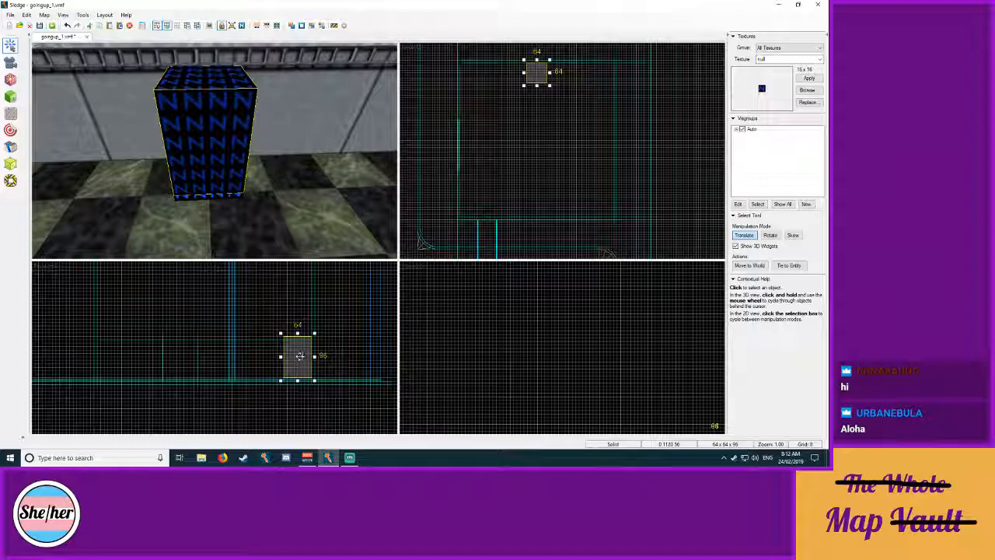
{"action": "left_click_drag", "start_coordinate": [296, 353], "coordinate": [300, 336]}
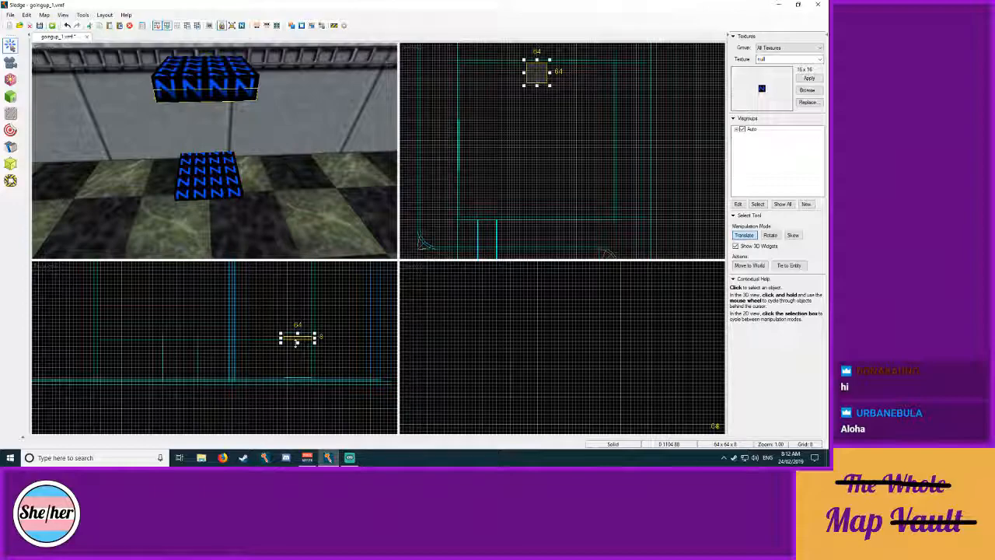
Step: Make a side panel 8 x 64 x 96 from another copy and duplicate it so one stands on each side of the slabs
{"action": "left_click_drag", "start_coordinate": [296, 343], "coordinate": [298, 378]}
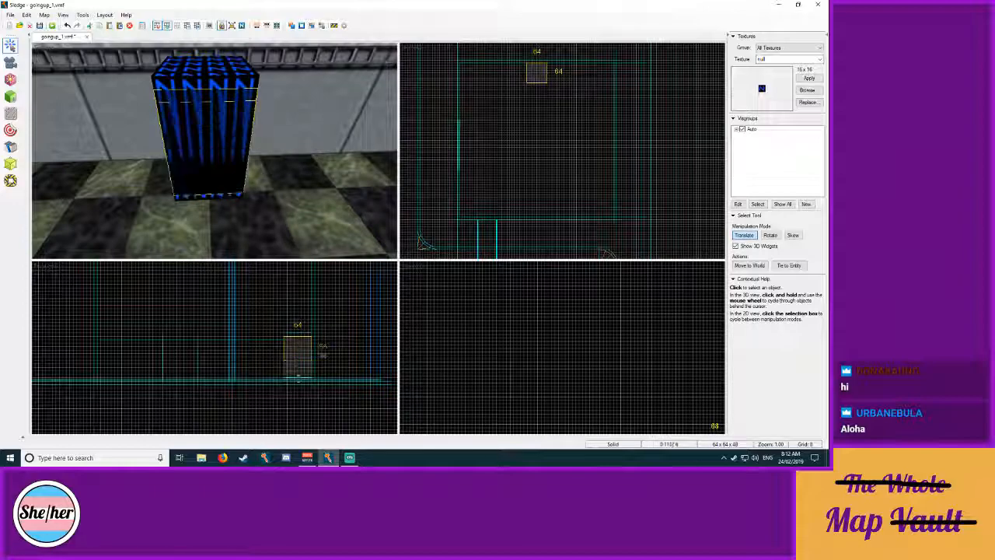
{"action": "left_click", "coordinate": [537, 72]}
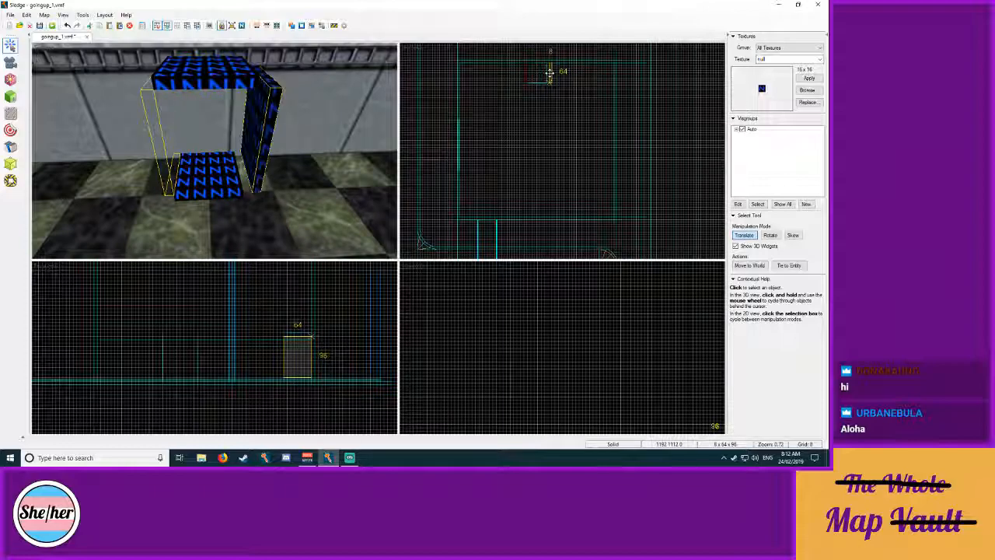
{"action": "left_click", "coordinate": [564, 108]}
{"action": "mouse_move", "coordinate": [548, 73]}
{"action": "left_mouse_down", "text": "shift"}
{"action": "mouse_move", "coordinate": [533, 71]}
{"action": "mouse_move", "coordinate": [550, 72]}
{"action": "left_mouse_up", "text": "shift"}
Step: Widen the top and bottom slabs to 80 units so they span both side panels
{"action": "left_click", "coordinate": [225, 83]}
{"action": "left_click", "coordinate": [214, 177], "text": "ctrl"}
{"action": "left_click", "coordinate": [485, 109]}
Step: Copy a side panel and reshape it into a back panel that closes the rear of the box
{"action": "key", "text": "z"}
{"action": "key", "text": "w"}
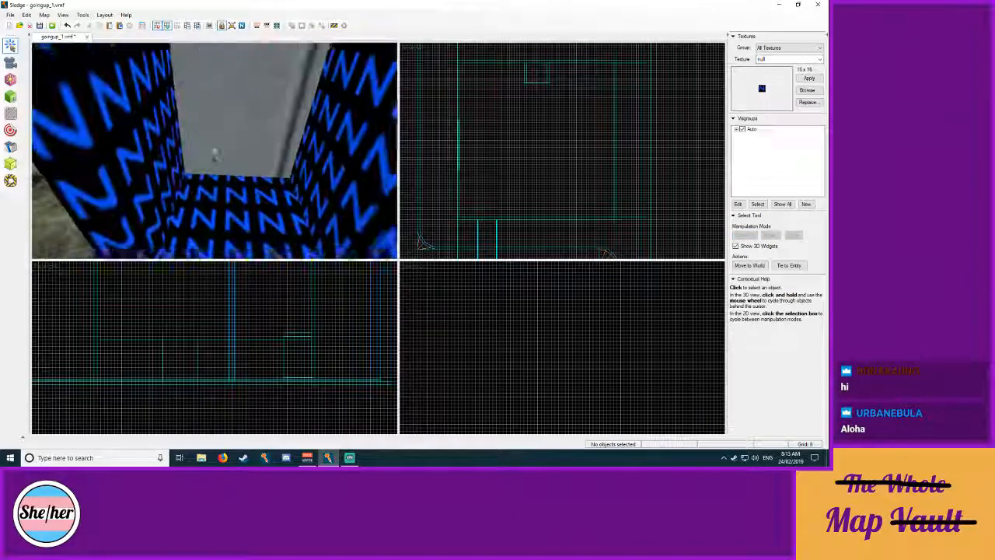
{"action": "key", "text": "s"}
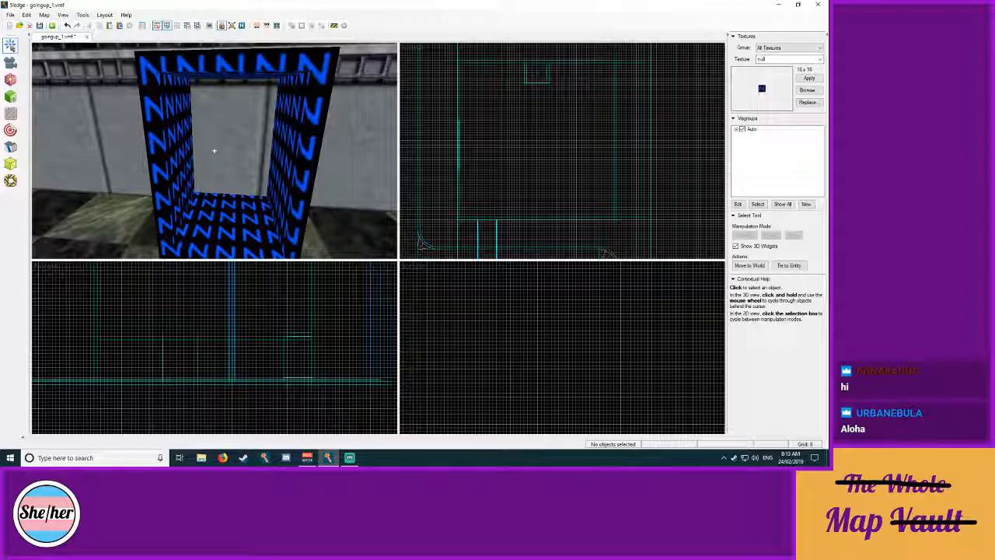
{"action": "key", "text": "s"}
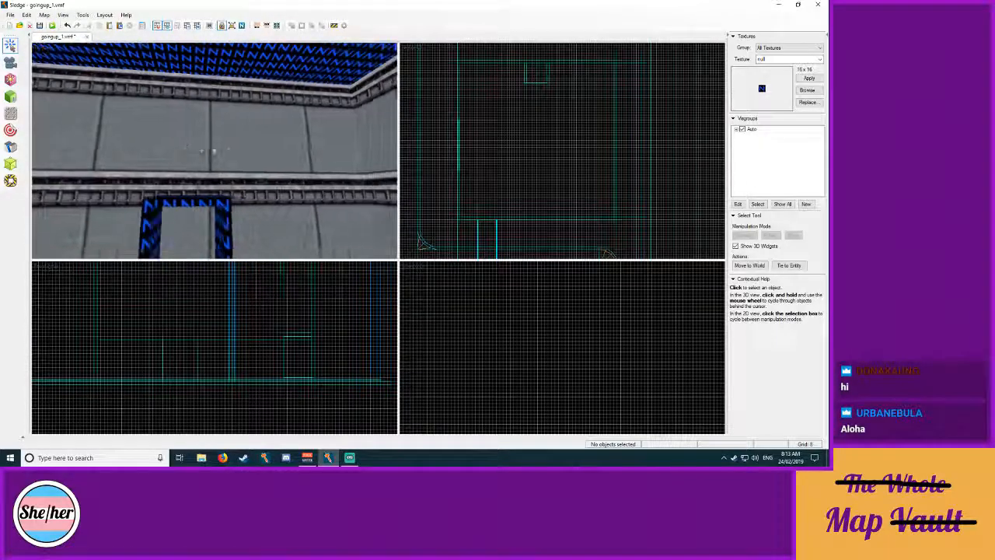
{"action": "key", "text": "w"}
{"action": "key", "text": "d"}
{"action": "key", "text": "z"}
{"action": "key", "text": "z"}
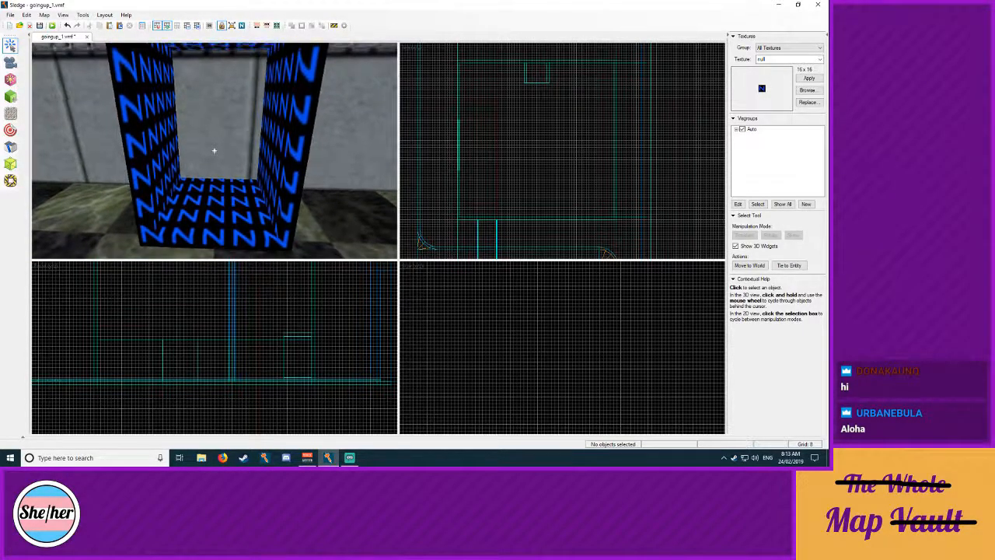
{"action": "left_click", "coordinate": [151, 140]}
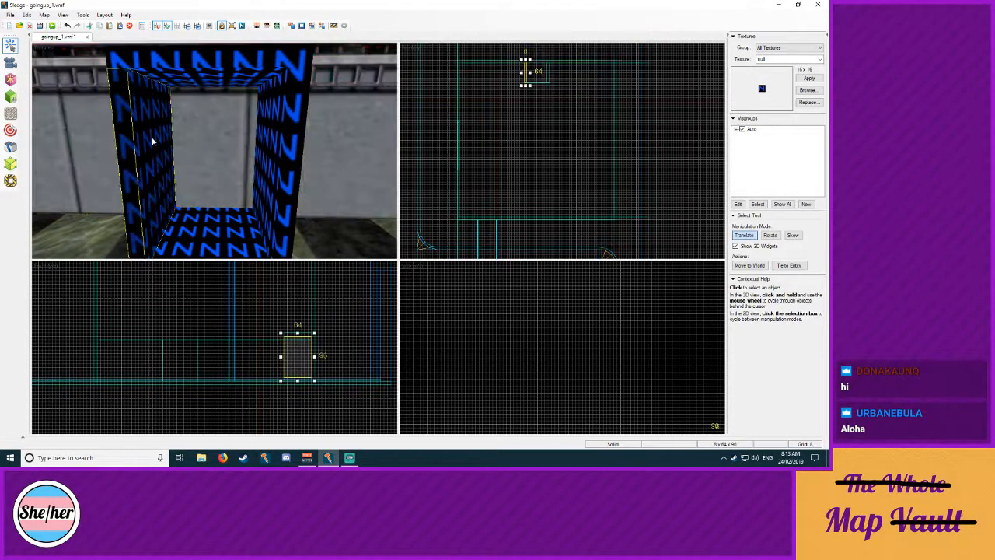
{"action": "left_click_drag", "start_coordinate": [530, 74], "coordinate": [549, 65], "text": "shift"}
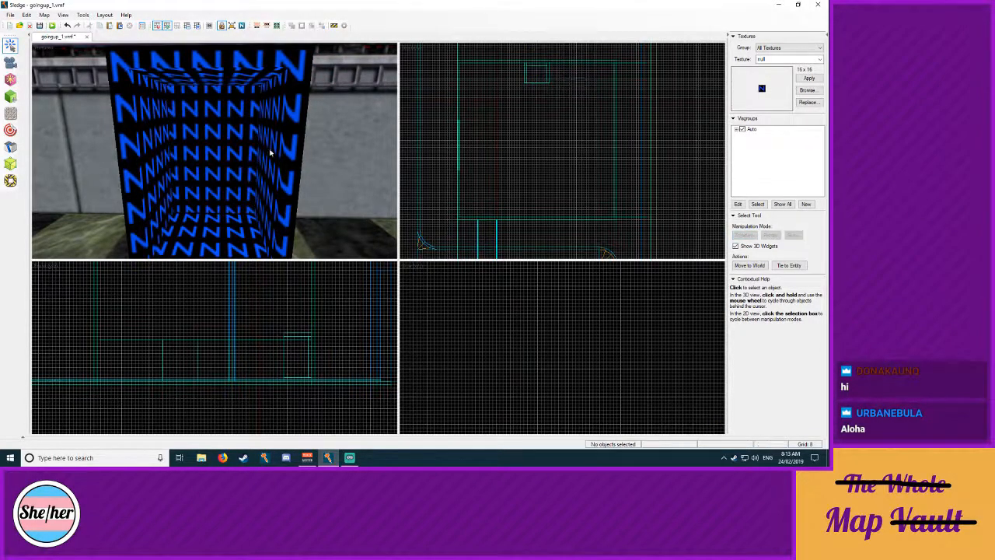
Step: Extend the bottom slab, both side panels and the top slab forward to a depth of 72 units
{"action": "left_click", "coordinate": [235, 188]}
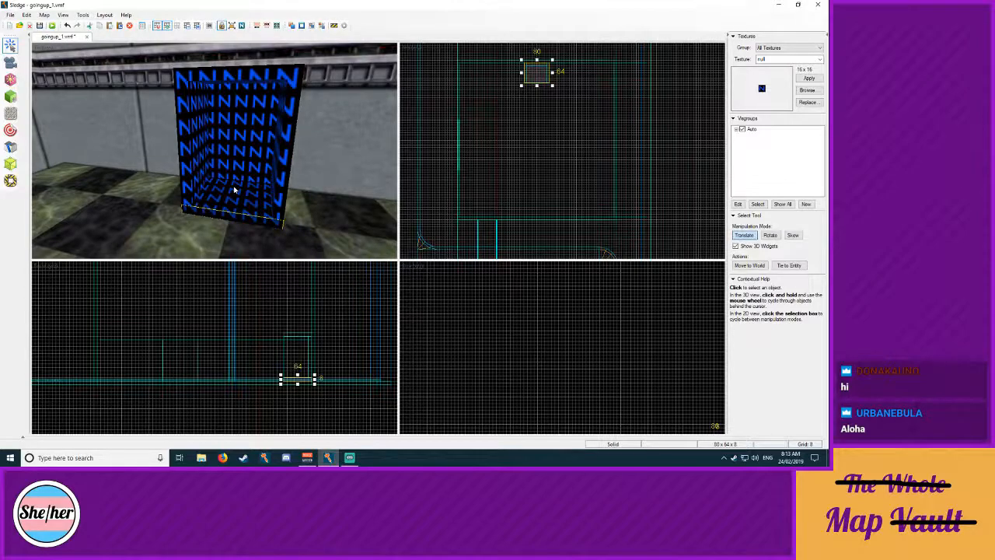
{"action": "mouse_move", "coordinate": [536, 75]}
{"action": "left_mouse_down"}
{"action": "mouse_move", "coordinate": [537, 88]}
{"action": "mouse_move", "coordinate": [538, 79]}
{"action": "left_mouse_up"}
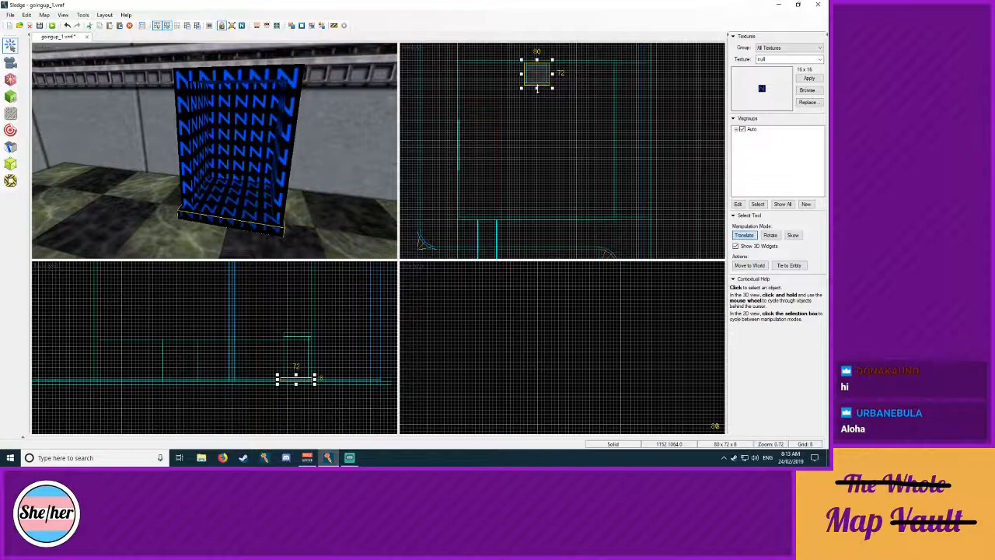
{"action": "mouse_move", "coordinate": [537, 78]}
{"action": "left_mouse_down"}
{"action": "mouse_move", "coordinate": [564, 93]}
{"action": "mouse_move", "coordinate": [537, 74]}
{"action": "left_mouse_up"}
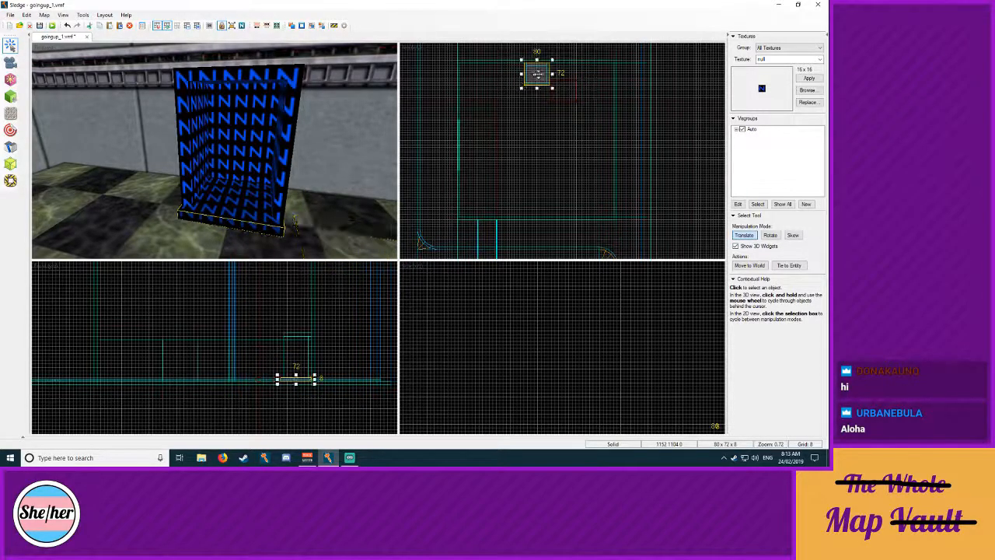
{"action": "left_click", "coordinate": [589, 111]}
{"action": "left_click", "coordinate": [249, 144]}
{"action": "left_click", "coordinate": [196, 140], "text": "ctrl"}
{"action": "left_click", "coordinate": [227, 83], "text": "ctrl"}
{"action": "left_click", "coordinate": [228, 78], "text": "ctrl"}
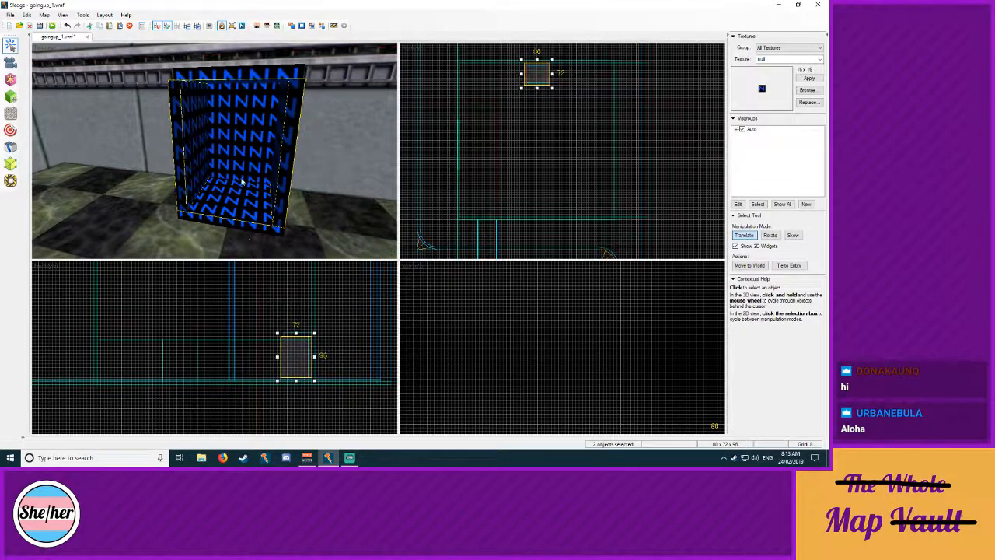
{"action": "left_click", "coordinate": [288, 334]}
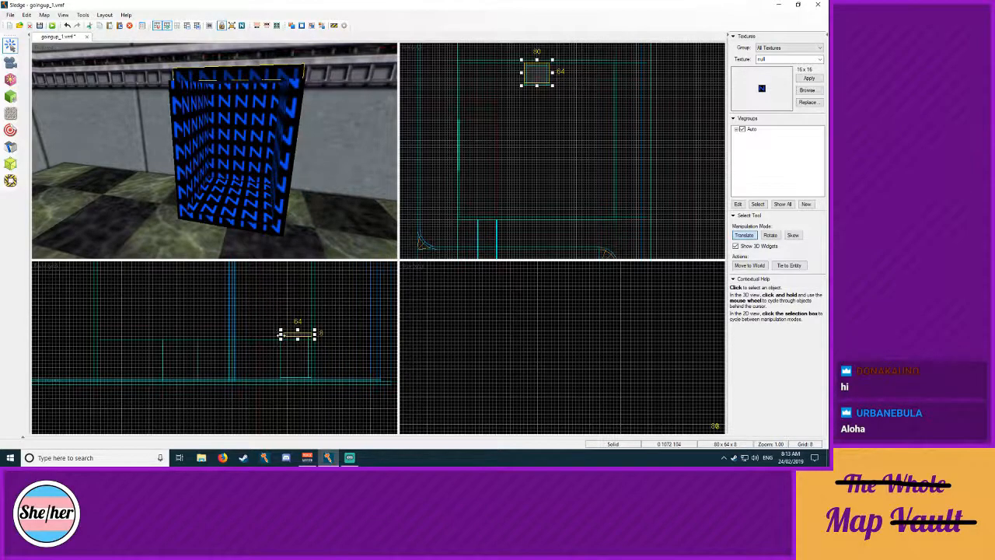
{"action": "left_click", "coordinate": [253, 272]}
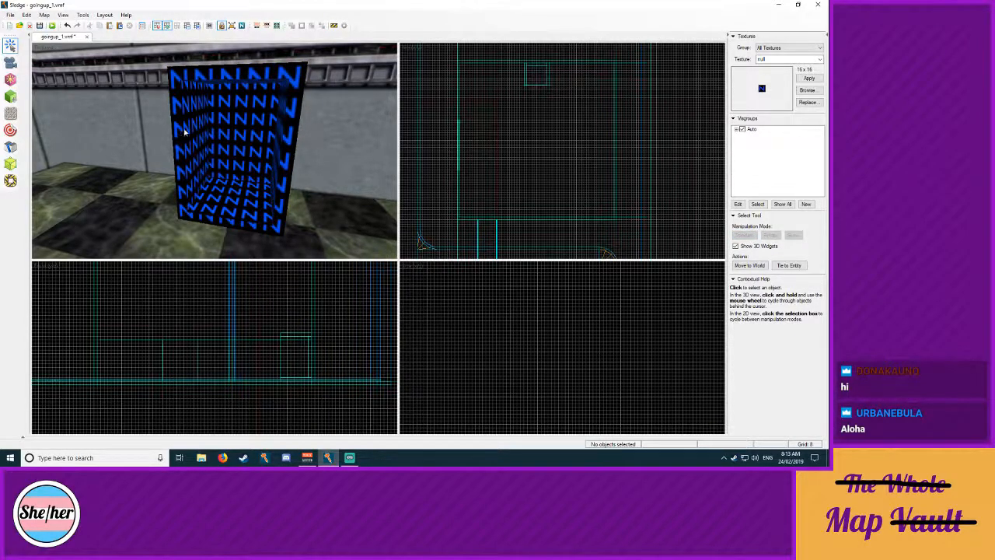
Step: Select both side panels of the box and clip them in two with a horizontal plane at mid-height
{"action": "key", "text": "z"}
{"action": "key", "text": "d"}
{"action": "key", "text": "z"}
{"action": "key", "text": "z"}
{"action": "key", "text": "a"}
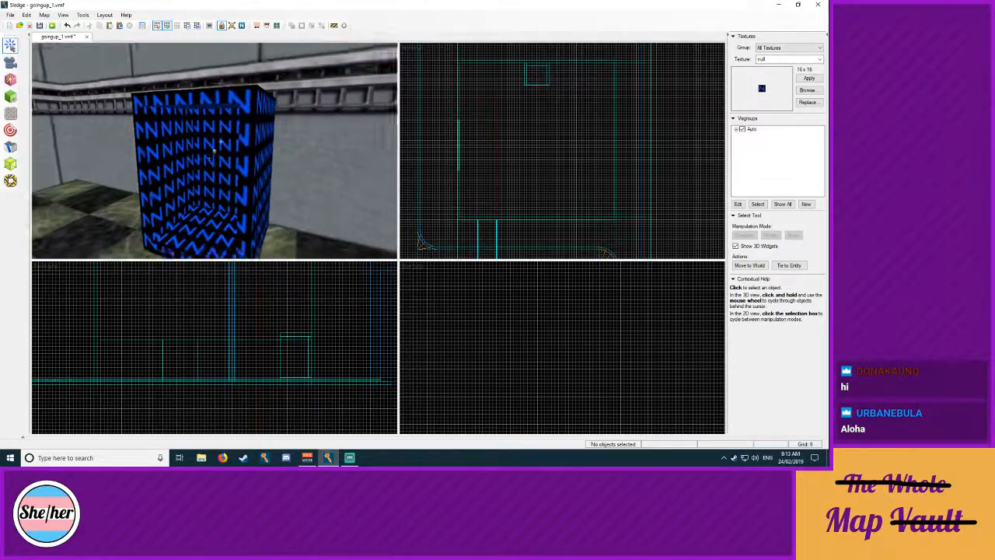
{"action": "key", "text": "z"}
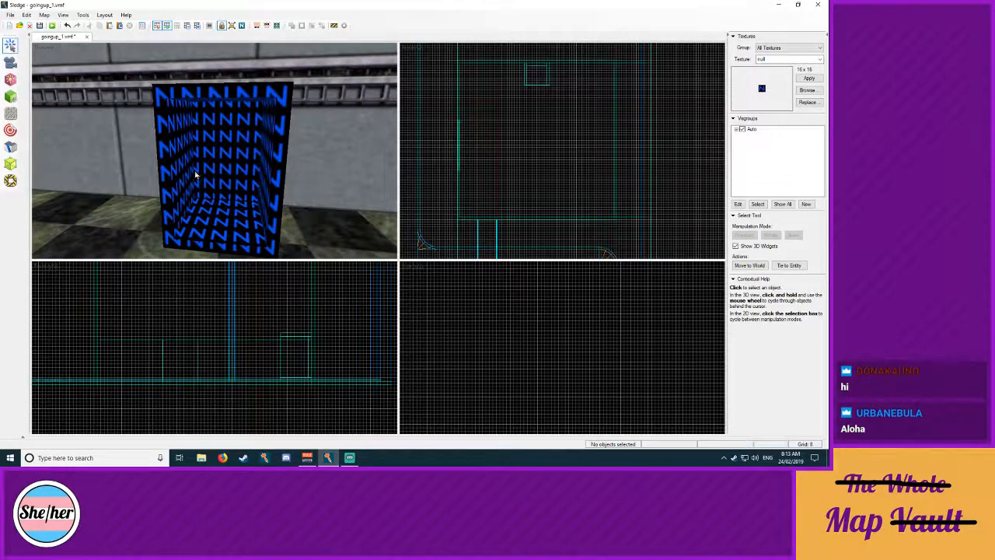
{"action": "key", "text": "z"}
{"action": "key", "text": "z"}
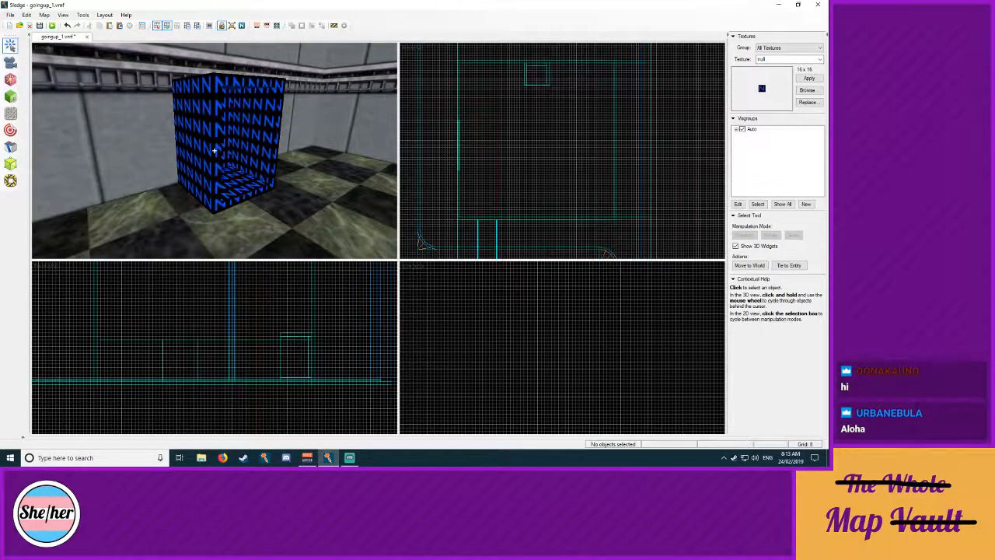
{"action": "key", "text": "w"}
{"action": "key", "text": "a"}
{"action": "key", "text": "z"}
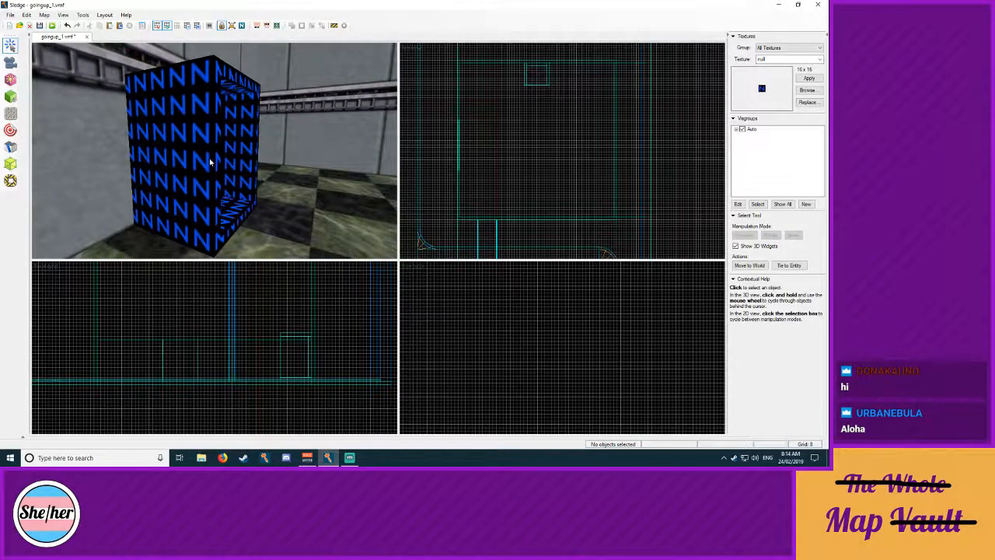
{"action": "left_click", "coordinate": [208, 164]}
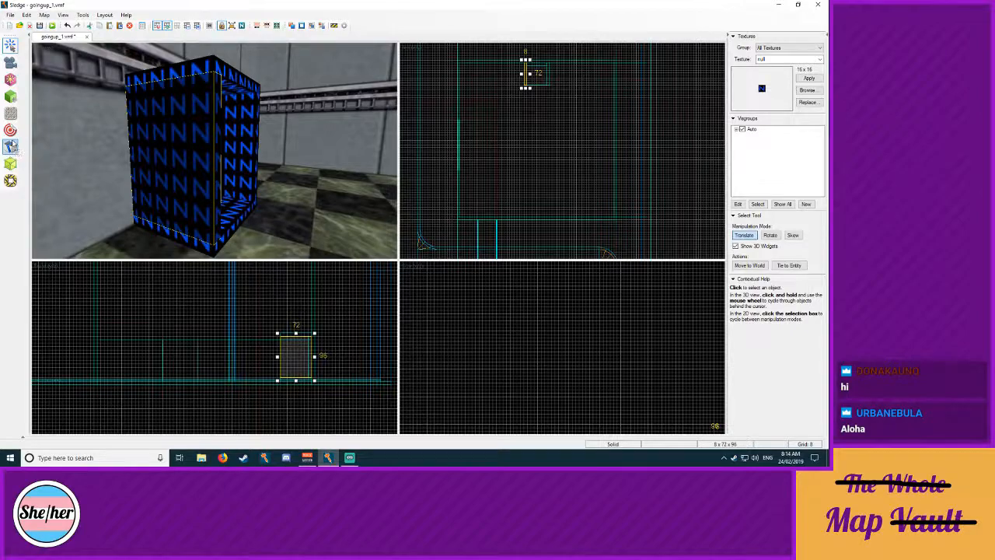
{"action": "left_click", "coordinate": [251, 138], "text": "ctrl"}
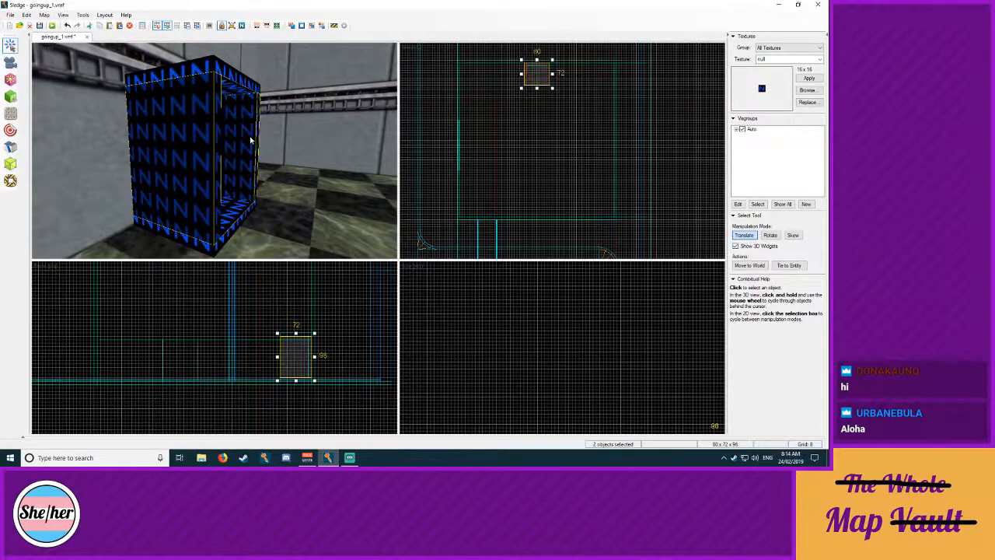
{"action": "left_click", "coordinate": [11, 147]}
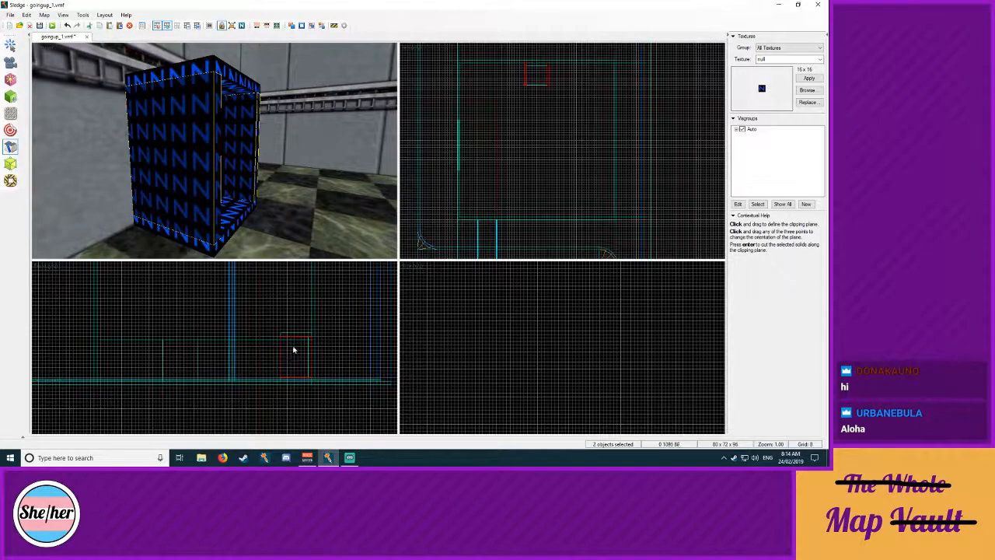
{"action": "left_click_drag", "start_coordinate": [278, 358], "coordinate": [336, 357]}
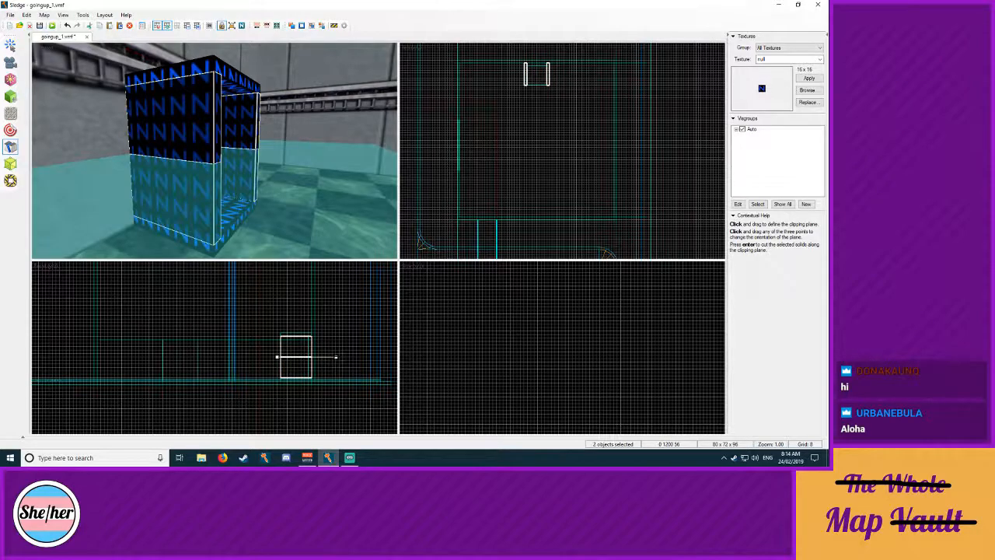
{"action": "key", "text": "Return"}
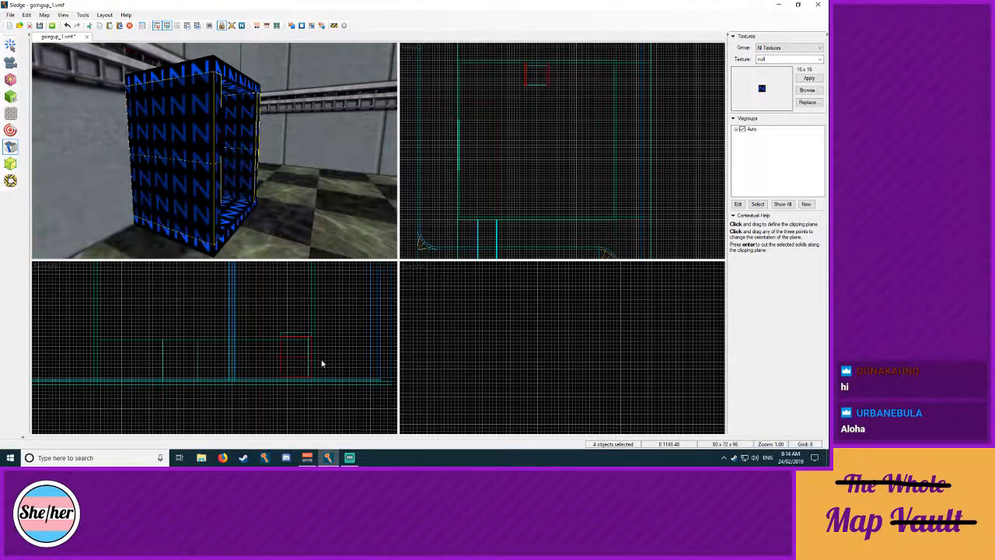
Step: Save the map and start vertex editing on the clipped side panels of the box
{"action": "left_click", "coordinate": [11, 164]}
{"action": "key", "text": "ctrl+s"}
{"action": "left_click", "coordinate": [11, 164]}
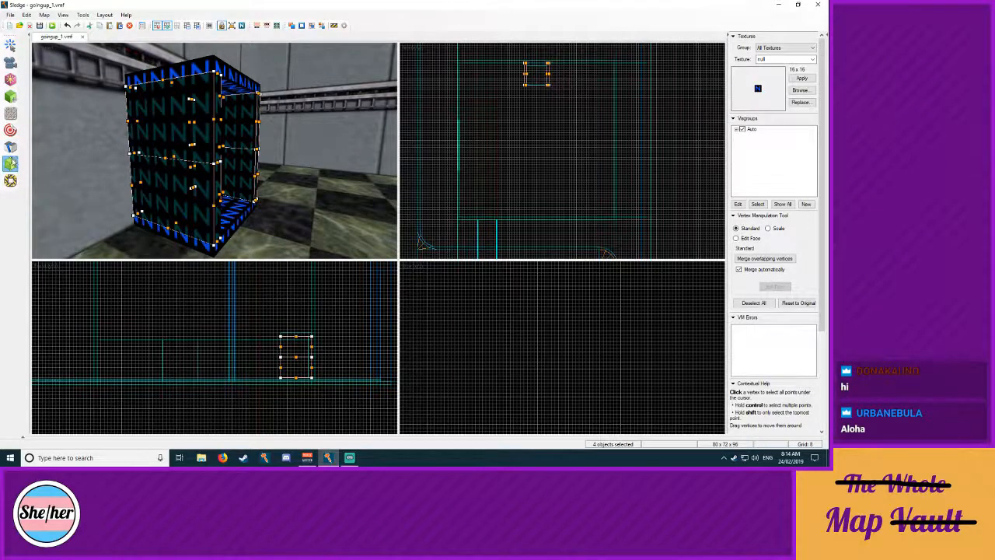
Step: Limit the vertex edit to the two upper side panels and split the far panel's face at the middle of its front edge
{"action": "key", "text": "z"}
{"action": "key", "text": "w"}
{"action": "key", "text": "s"}
{"action": "key", "text": "d"}
{"action": "key", "text": "z"}
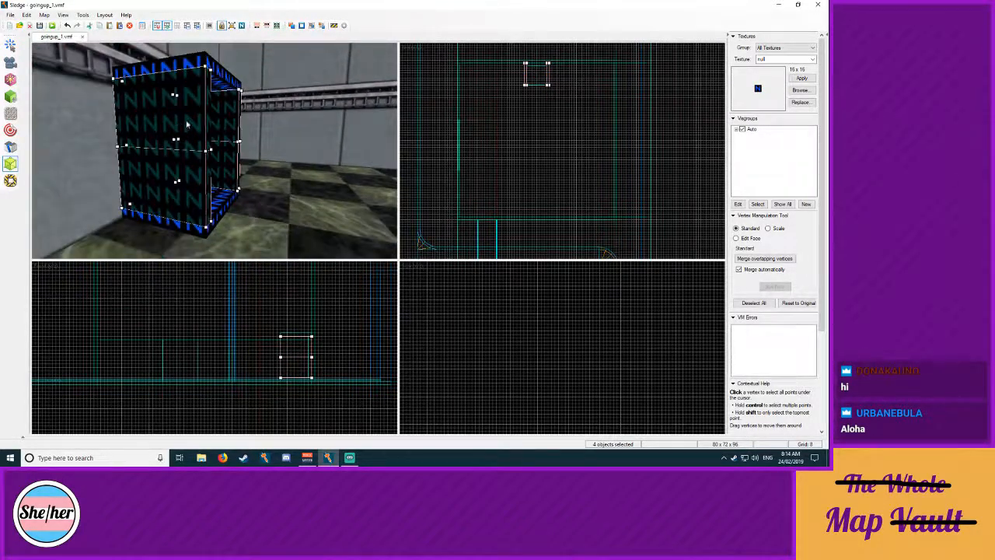
{"action": "left_click", "coordinate": [221, 95]}
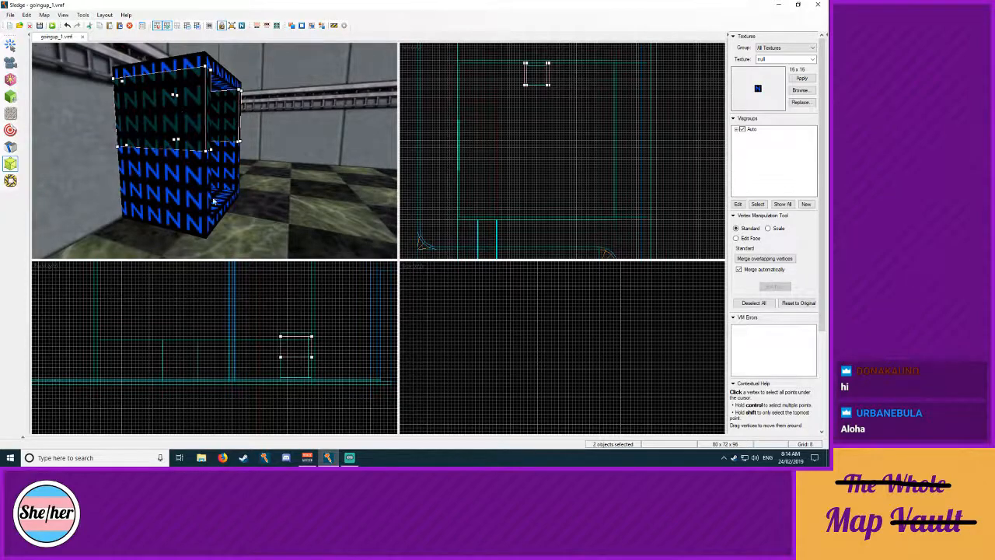
{"action": "left_click", "coordinate": [280, 357]}
{"action": "left_click", "coordinate": [10, 165]}
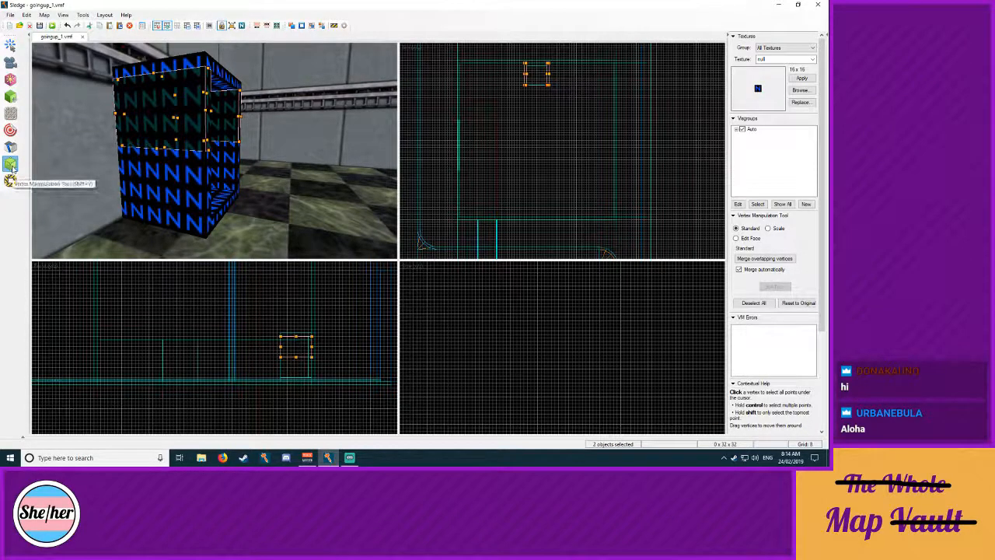
{"action": "left_click", "coordinate": [280, 346]}
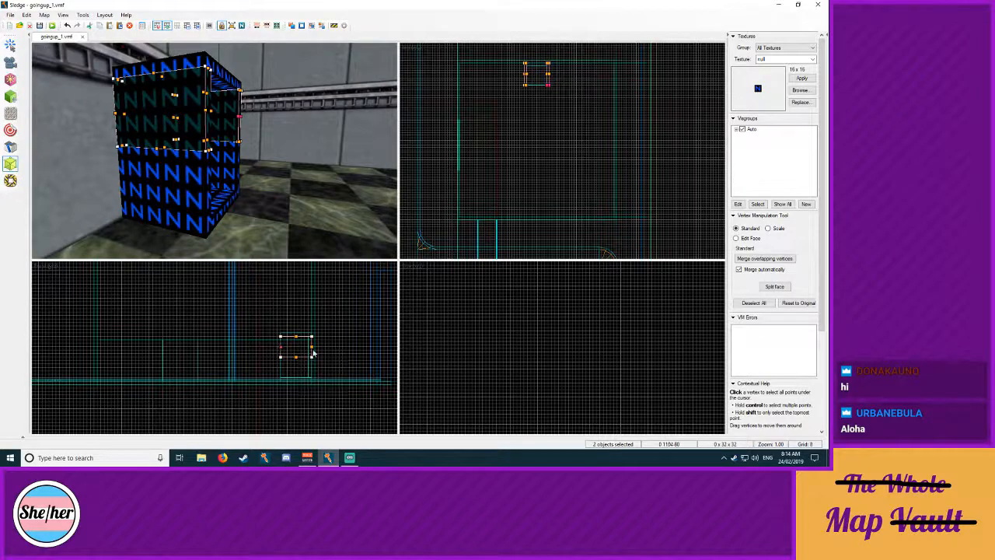
{"action": "left_click", "coordinate": [774, 287]}
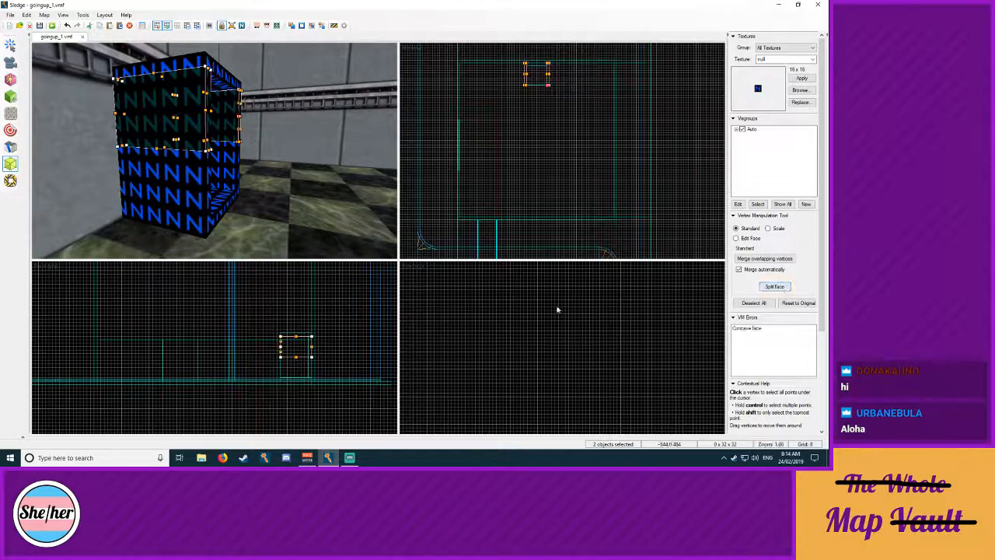
Step: Move the far upper panel's lower front vertices back and up to cut its front corner diagonally
{"action": "left_click", "coordinate": [9, 165]}
{"action": "left_click", "coordinate": [9, 165]}
{"action": "left_click", "coordinate": [9, 165]}
{"action": "left_click", "coordinate": [281, 347]}
{"action": "left_click_drag", "start_coordinate": [281, 346], "coordinate": [290, 357]}
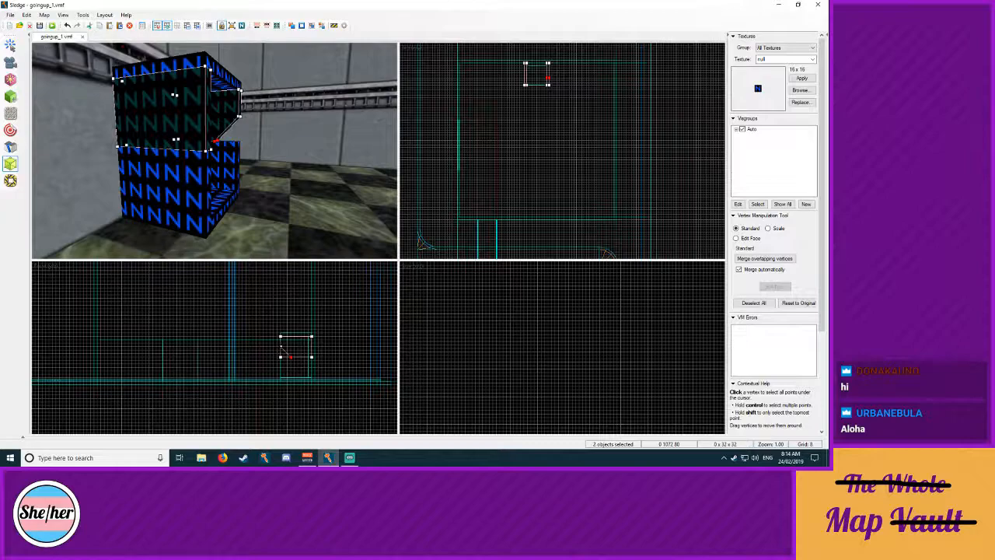
{"action": "left_click_drag", "start_coordinate": [284, 354], "coordinate": [290, 353]}
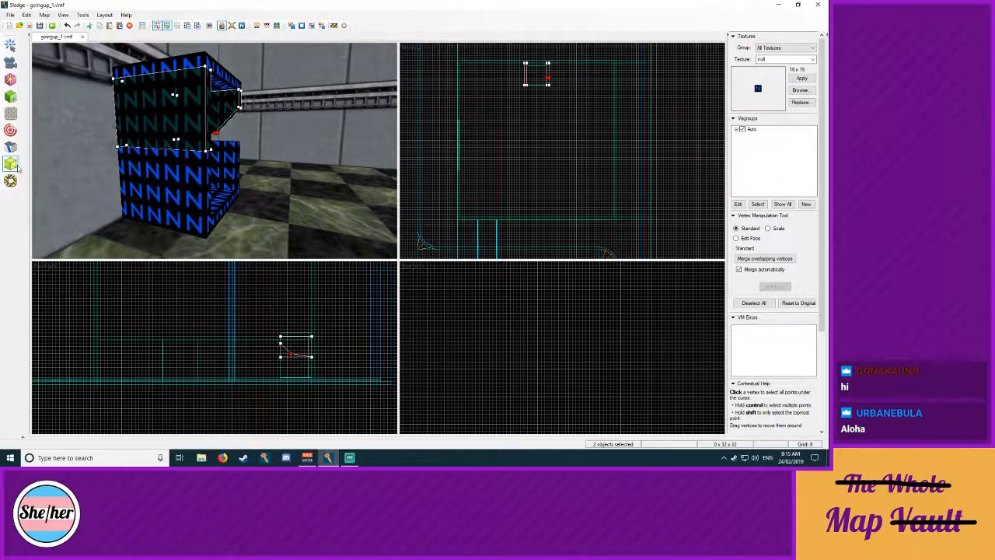
Step: Split the far upper panel's sloping bottom edge at its midpoint and move the new vertices below the end of the diagonal
{"action": "key", "text": "ctrl+a"}
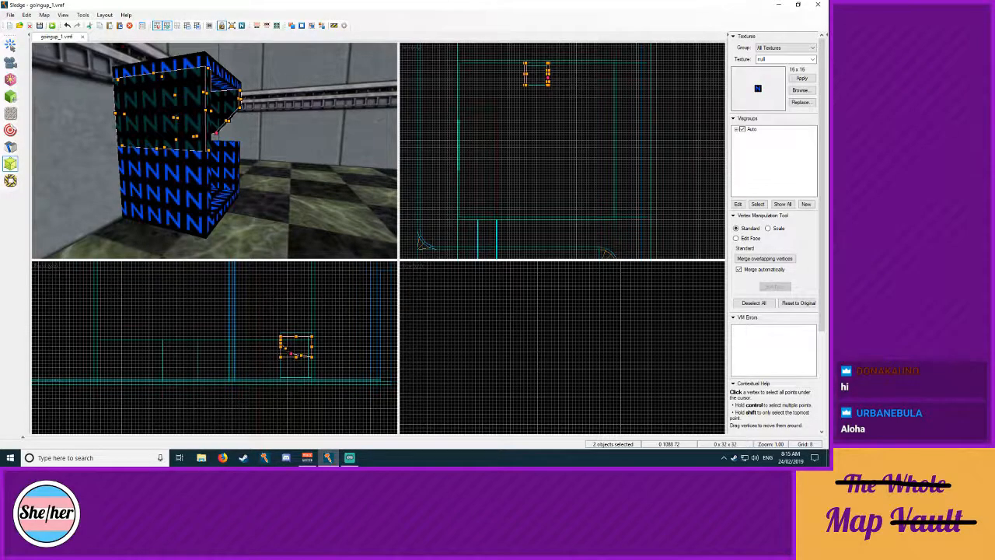
{"action": "left_click", "coordinate": [297, 355]}
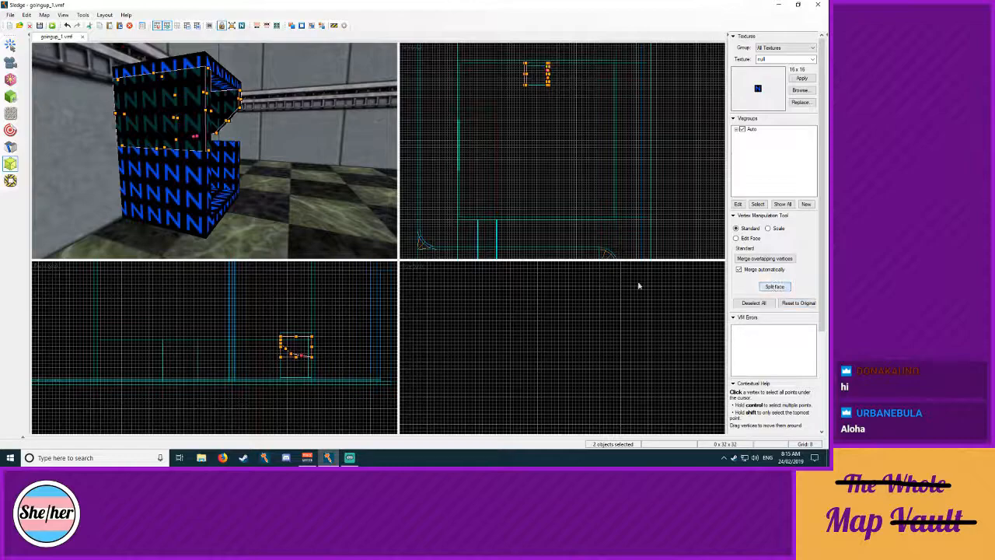
{"action": "left_click", "coordinate": [11, 168]}
{"action": "left_click", "coordinate": [11, 167]}
{"action": "left_click_drag", "start_coordinate": [301, 356], "coordinate": [291, 358]}
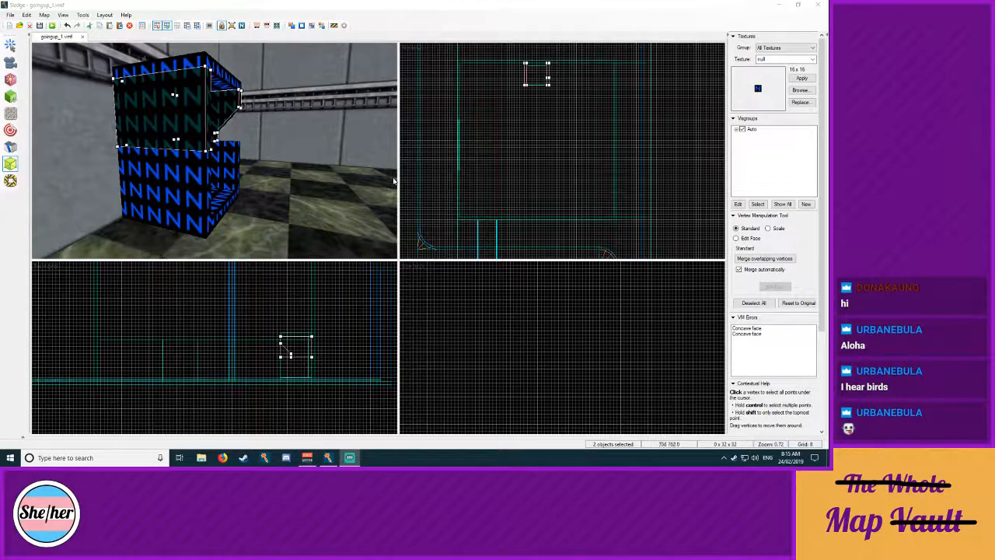
{"action": "left_click", "coordinate": [10, 164]}
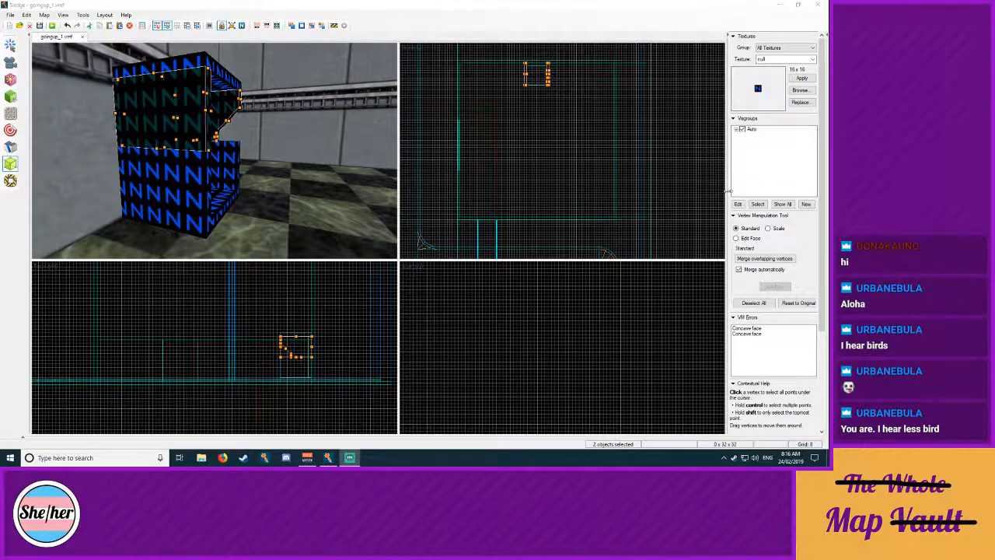
{"action": "left_click", "coordinate": [361, 5]}
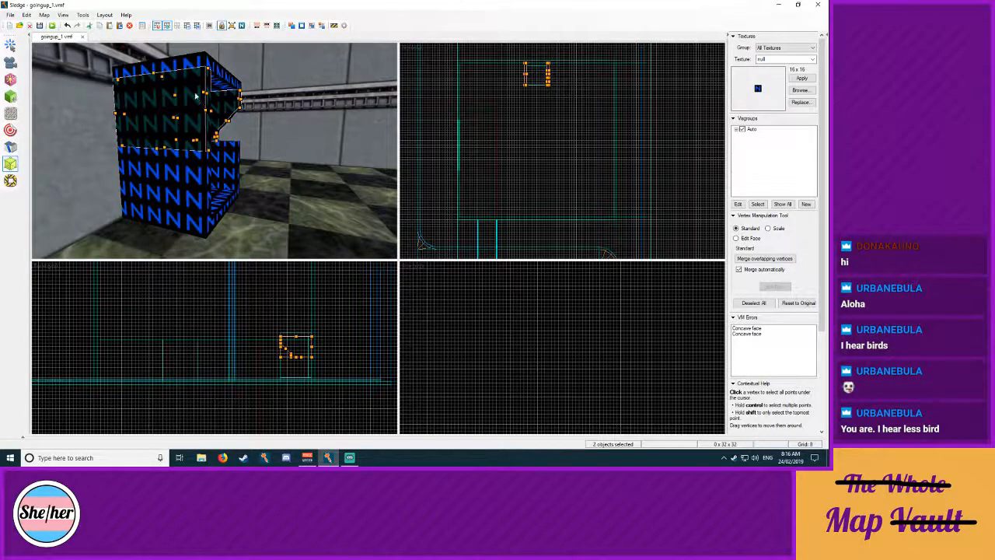
Step: Vertex-edit the near upper side panel and split its face at the midpoints of the front and bottom edges
{"action": "left_click", "coordinate": [10, 45]}
{"action": "left_click", "coordinate": [10, 163]}
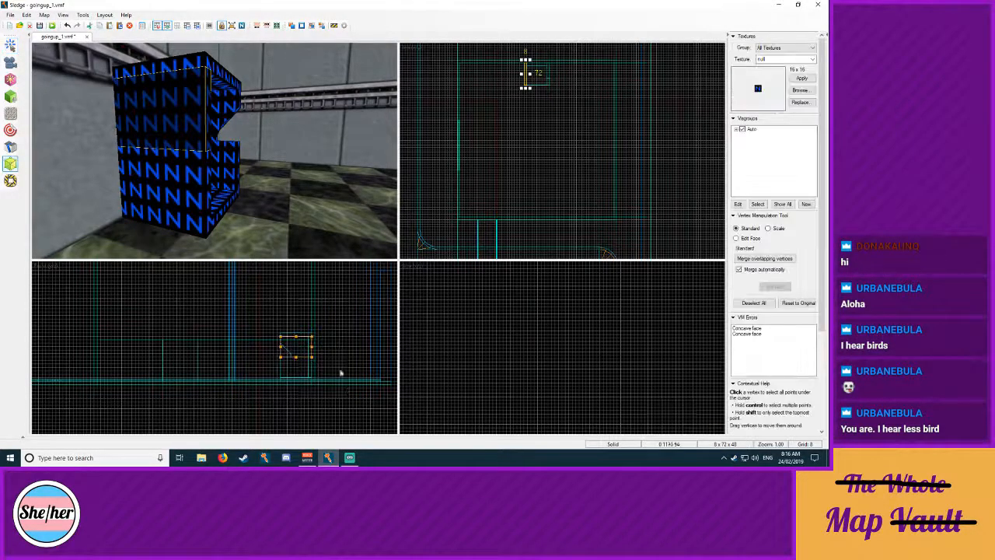
{"action": "left_click", "coordinate": [280, 347]}
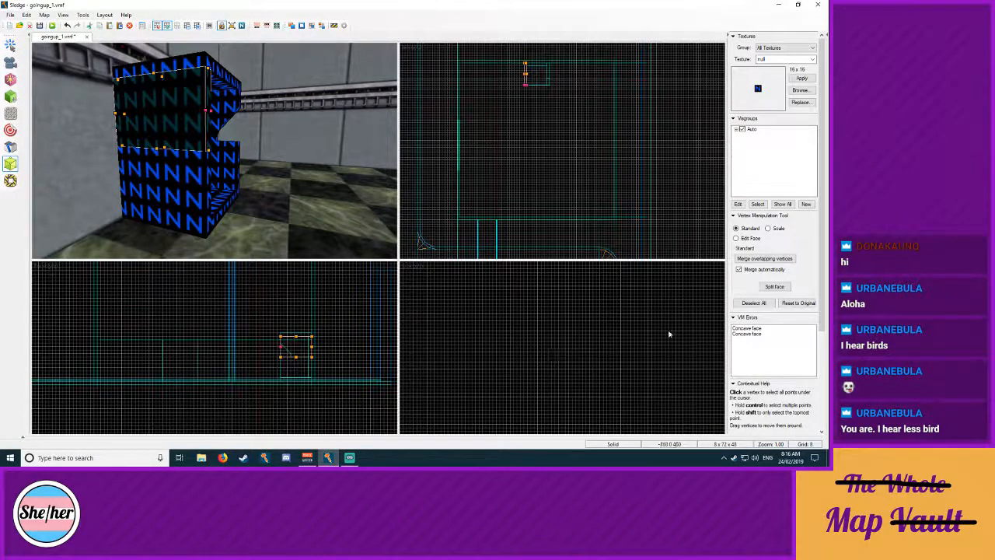
{"action": "left_click", "coordinate": [783, 287]}
{"action": "left_click", "coordinate": [296, 356]}
{"action": "left_click", "coordinate": [776, 287]}
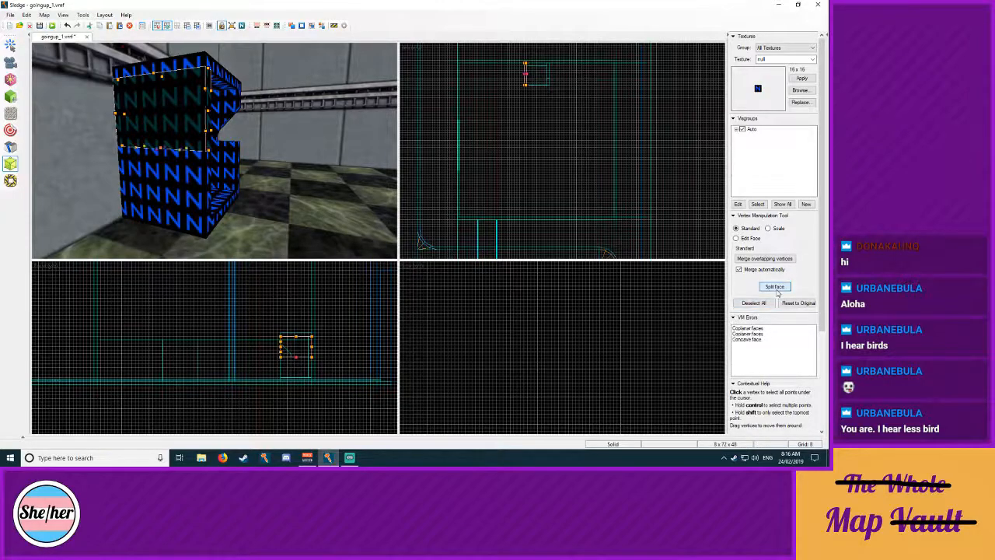
Step: Move the near upper panel's front vertices so its lower front corner is cut diagonally like the far panel's
{"action": "left_click", "coordinate": [7, 162]}
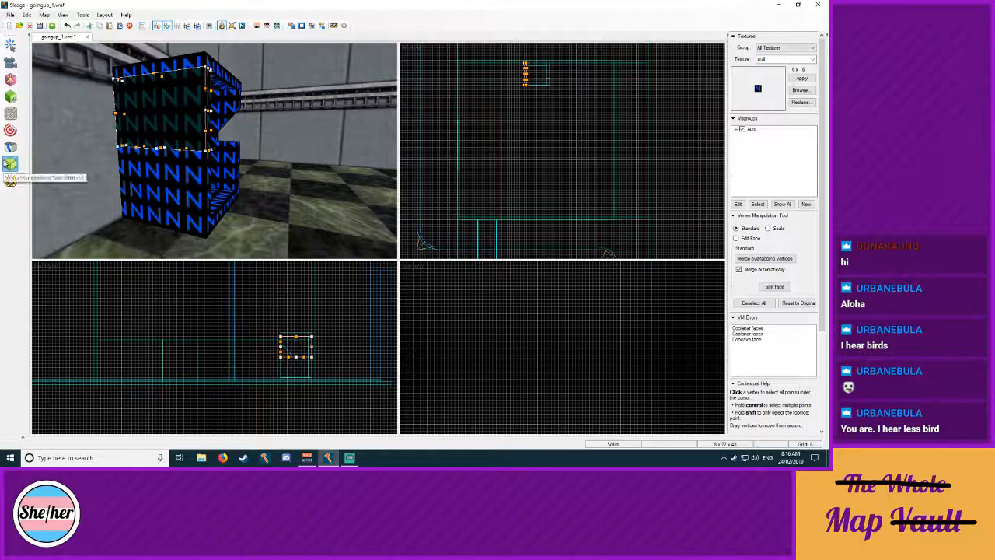
{"action": "left_click", "coordinate": [7, 162]}
{"action": "left_click", "coordinate": [281, 342]}
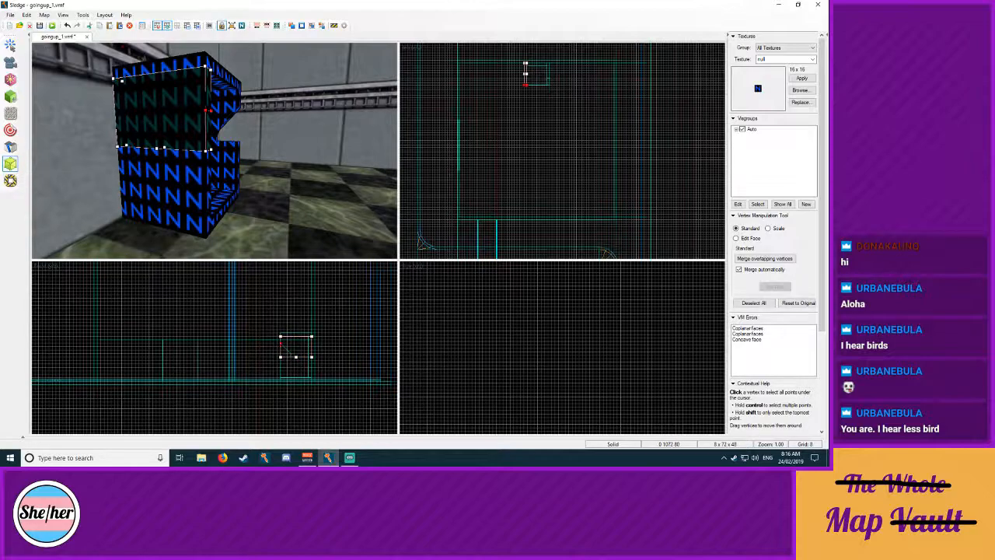
{"action": "left_click_drag", "start_coordinate": [282, 343], "coordinate": [290, 355]}
{"action": "left_click", "coordinate": [11, 45]}
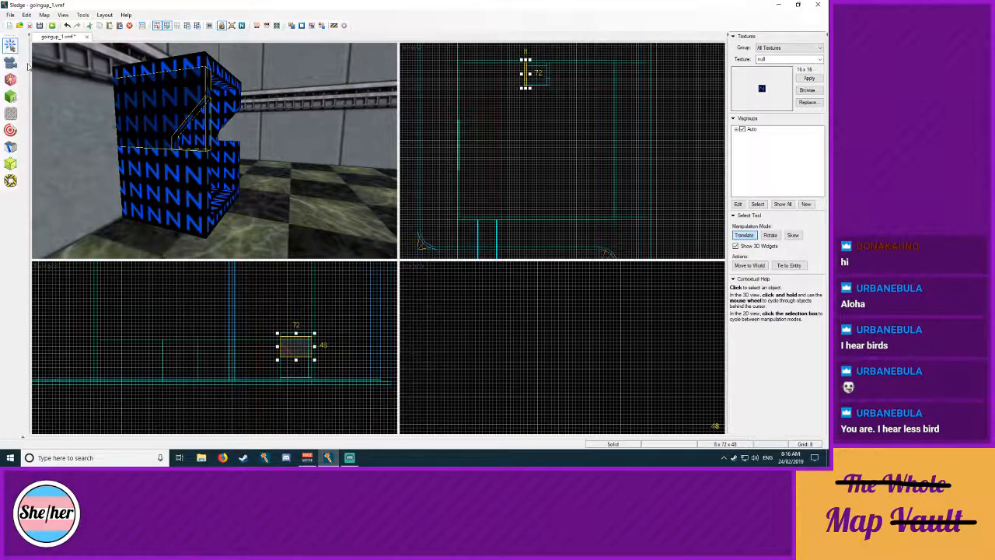
Step: Select both upper side panels and try to clip off their lower edge with a nearly horizontal plane
{"action": "left_click", "coordinate": [445, 179]}
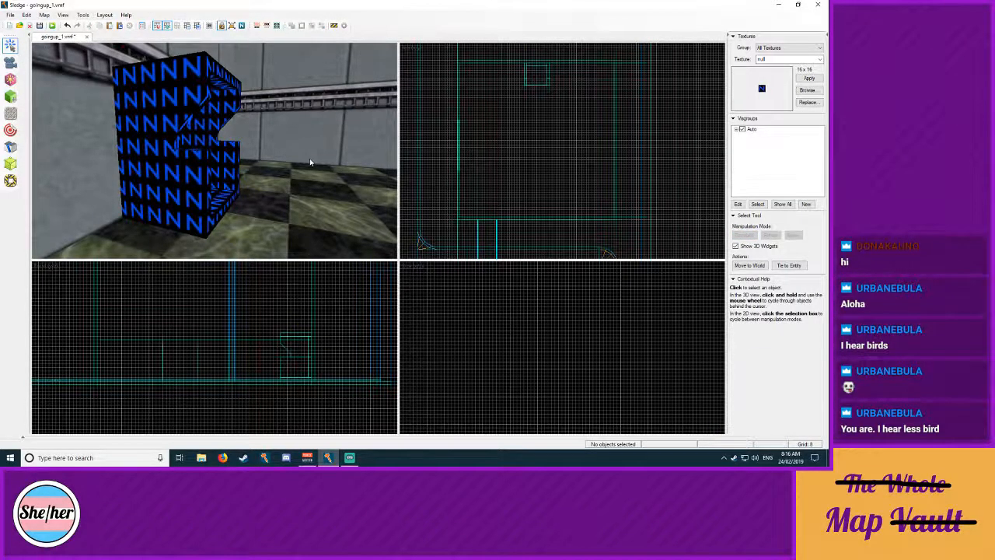
{"action": "left_click", "coordinate": [233, 136]}
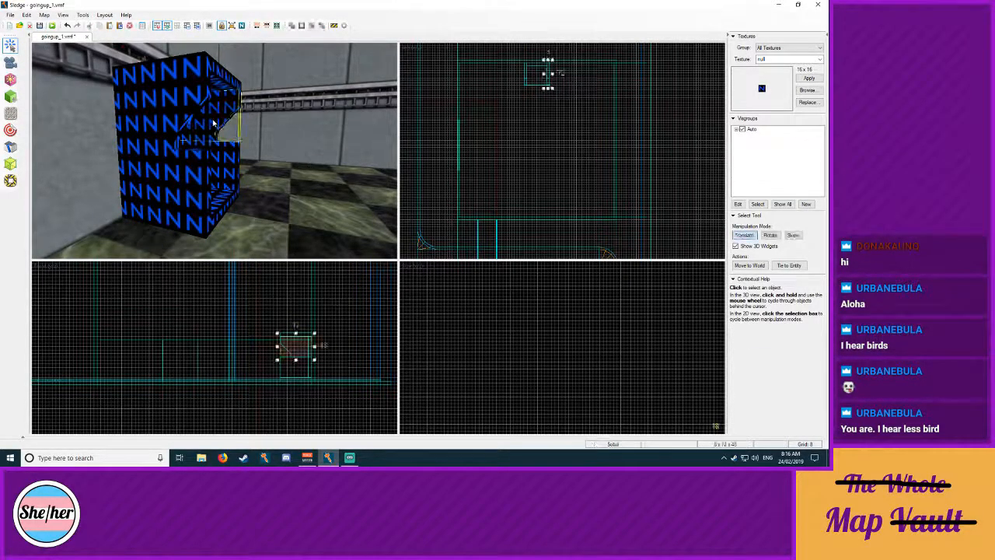
{"action": "left_click", "coordinate": [162, 130]}
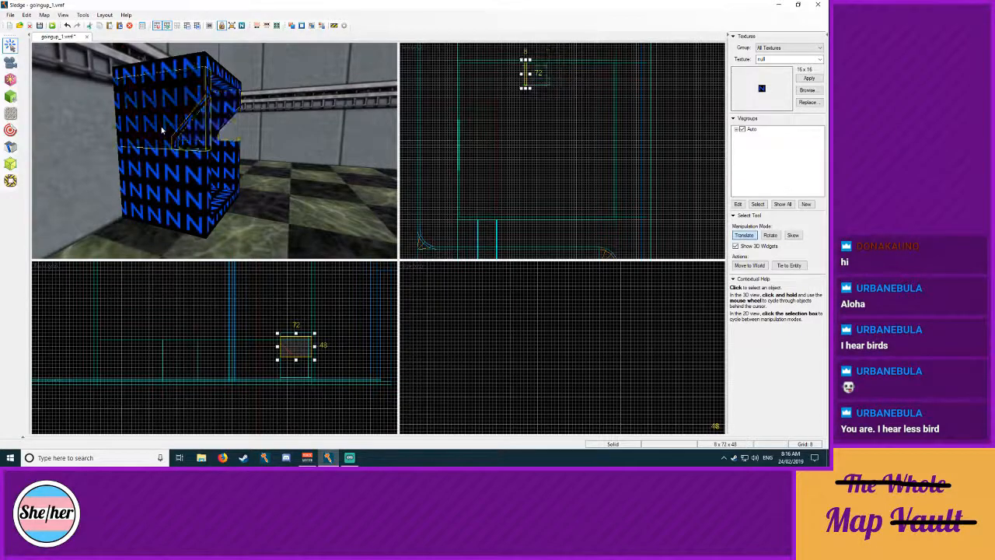
{"action": "left_click", "coordinate": [10, 146]}
{"action": "left_click_drag", "start_coordinate": [289, 351], "coordinate": [321, 354]}
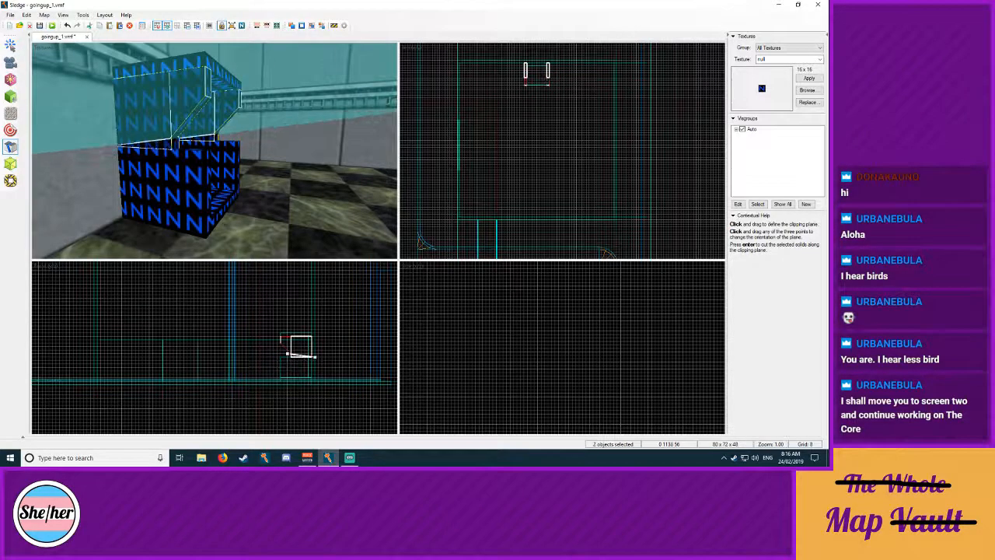
{"action": "key", "text": "Return"}
Step: Delete the two lower side panels of the box
{"action": "left_click", "coordinate": [10, 44]}
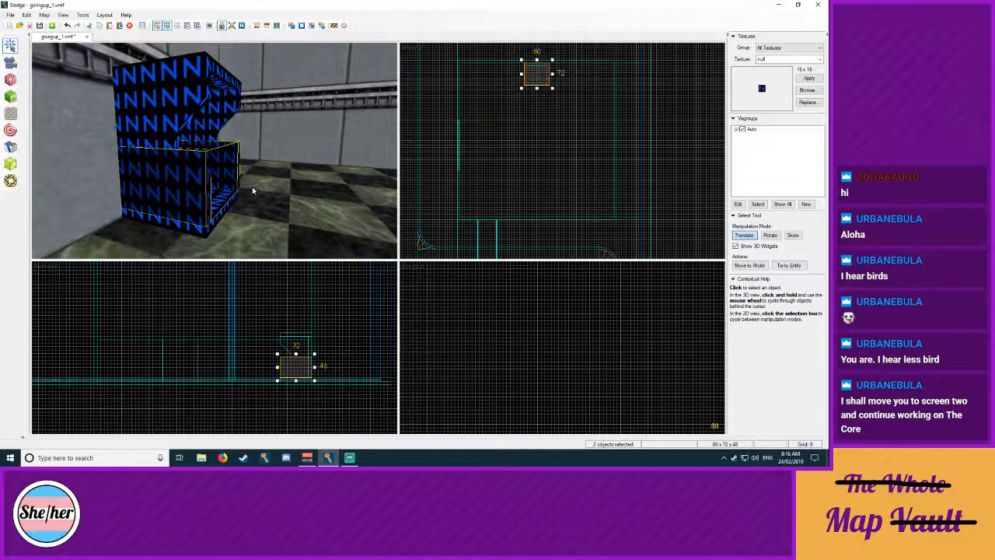
{"action": "key", "text": "Delete"}
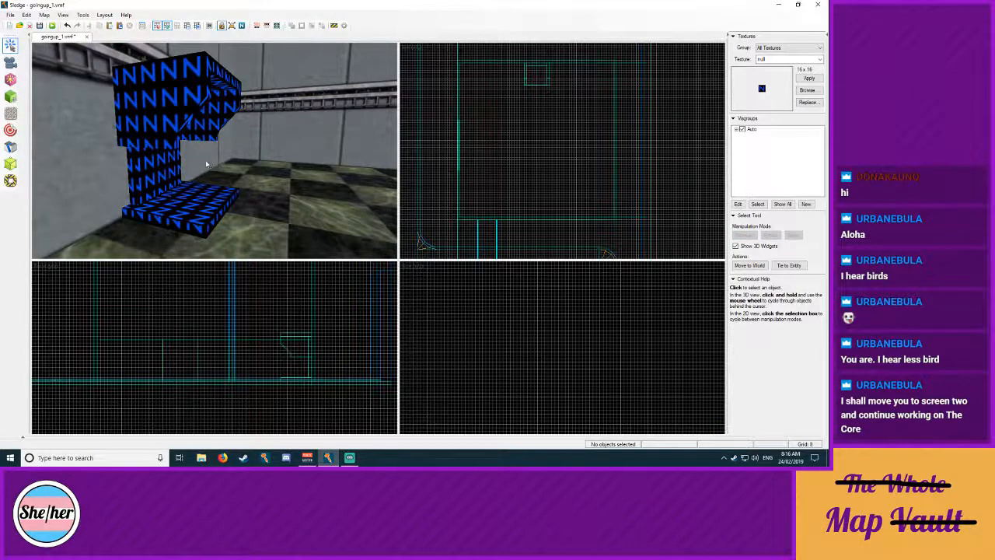
Step: Raise the bottom vertices of both upper side panels level with the end of the diagonal, making each panel 40 units tall
{"action": "left_click", "coordinate": [165, 140]}
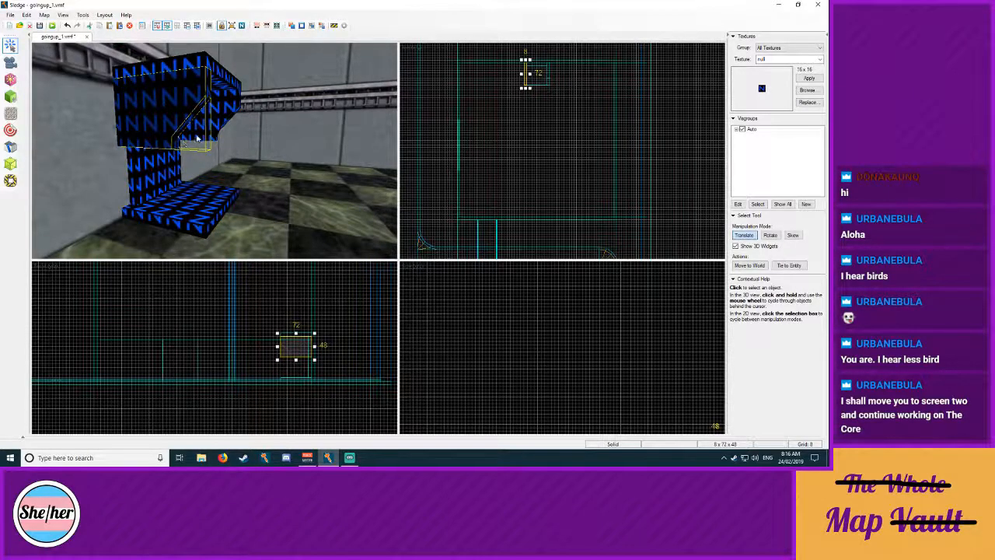
{"action": "left_click", "coordinate": [166, 164]}
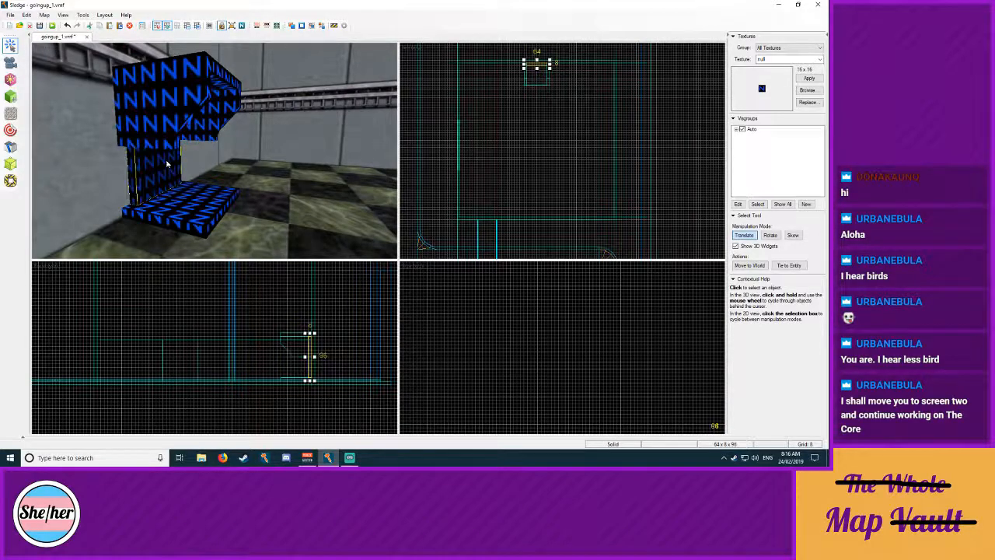
{"action": "left_click", "coordinate": [198, 131]}
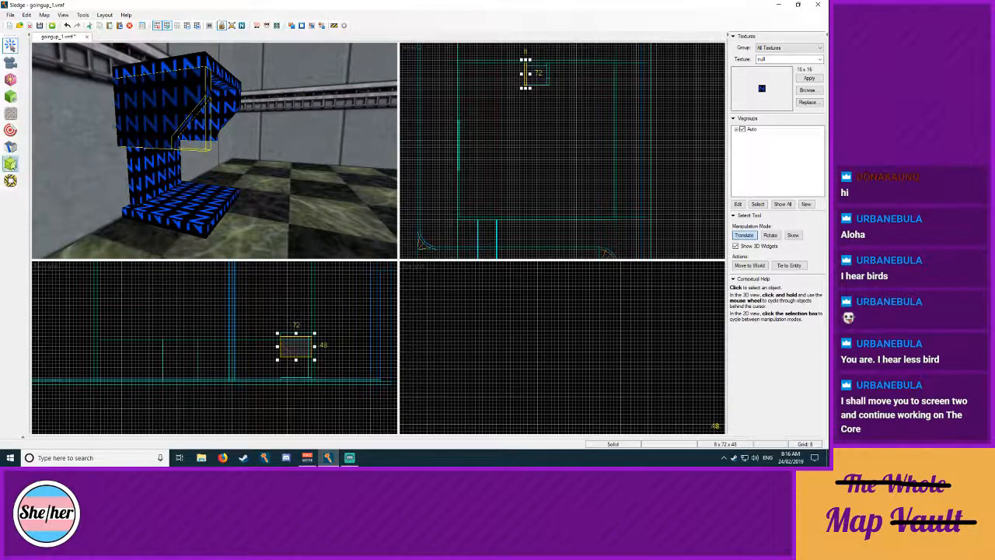
{"action": "left_click", "coordinate": [11, 163]}
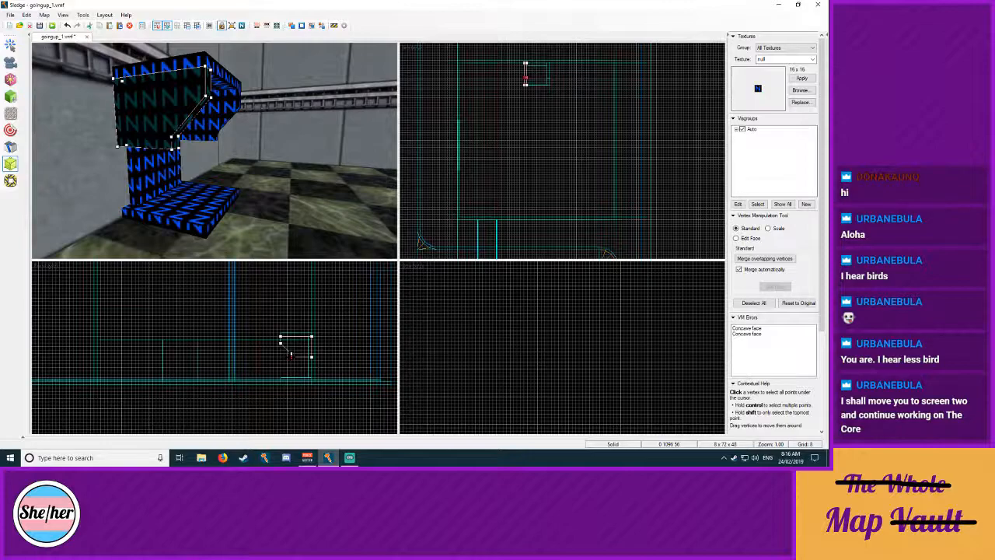
{"action": "left_click_drag", "start_coordinate": [290, 354], "coordinate": [310, 357]}
{"action": "key", "text": "ctrl+z"}
{"action": "left_click", "coordinate": [211, 116]}
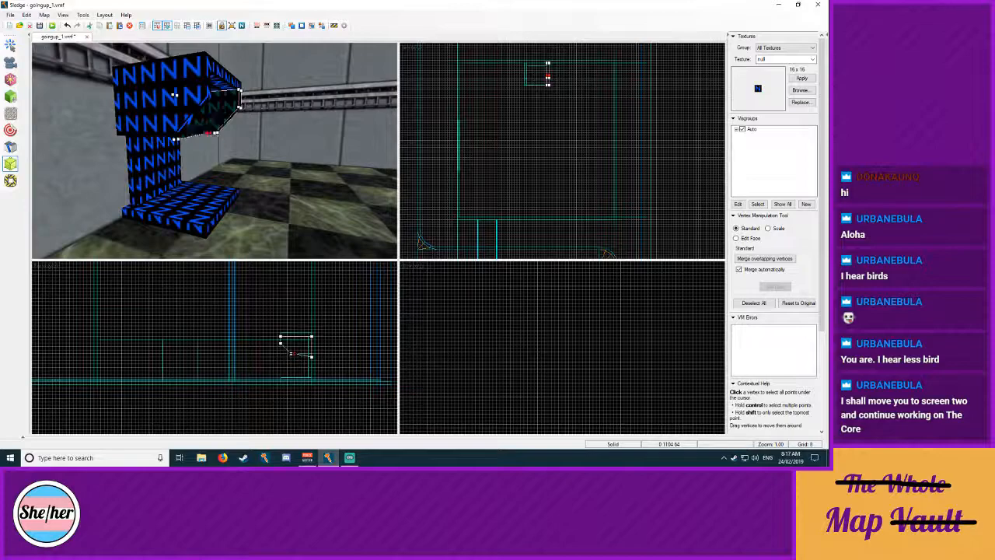
{"action": "left_click_drag", "start_coordinate": [290, 354], "coordinate": [290, 352]}
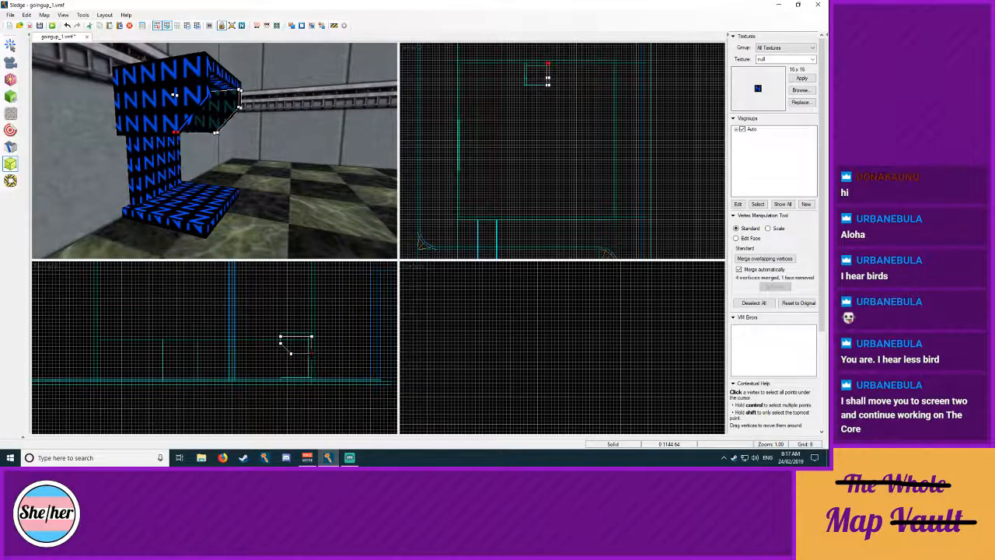
Step: Copy both upper side panels, flip the copies vertically and stand them on the bottom slab
{"action": "key", "text": "shift+s"}
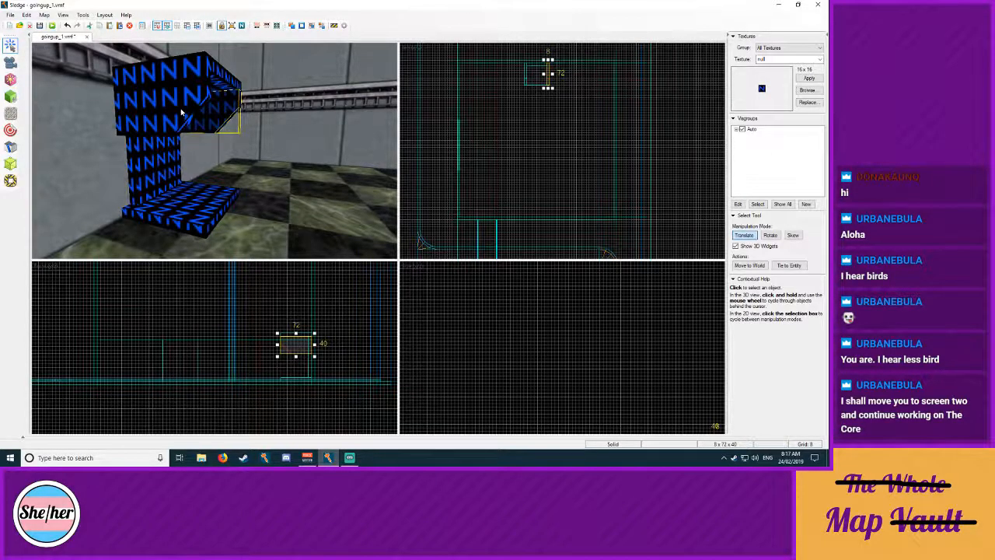
{"action": "left_click", "coordinate": [184, 116], "text": "ctrl"}
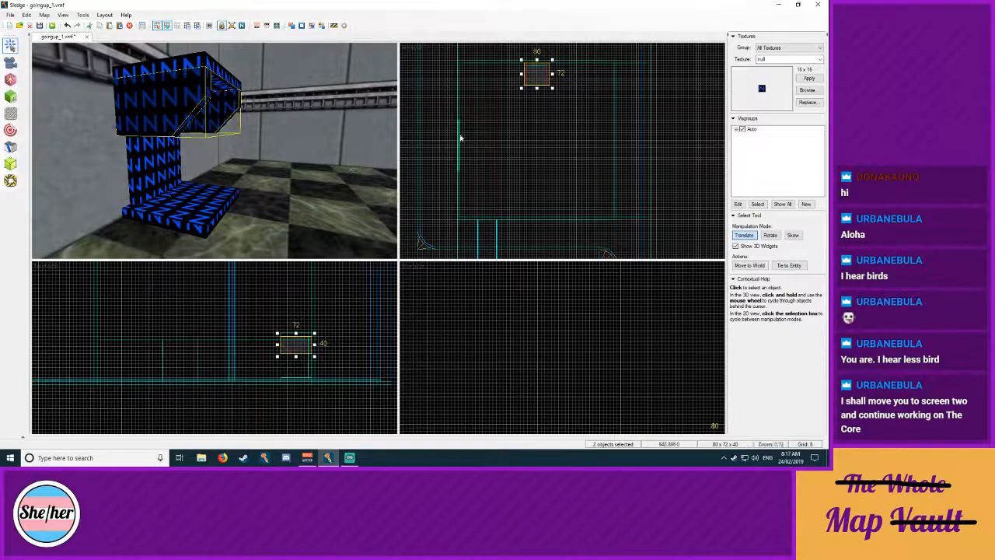
{"action": "left_click_drag", "start_coordinate": [309, 344], "coordinate": [308, 361]}
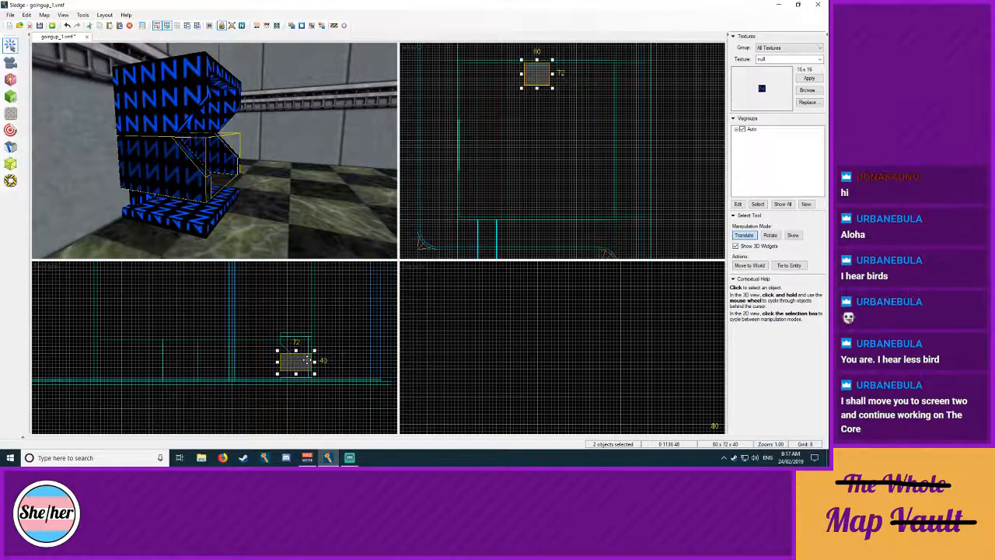
{"action": "left_click_drag", "start_coordinate": [308, 360], "coordinate": [309, 366]}
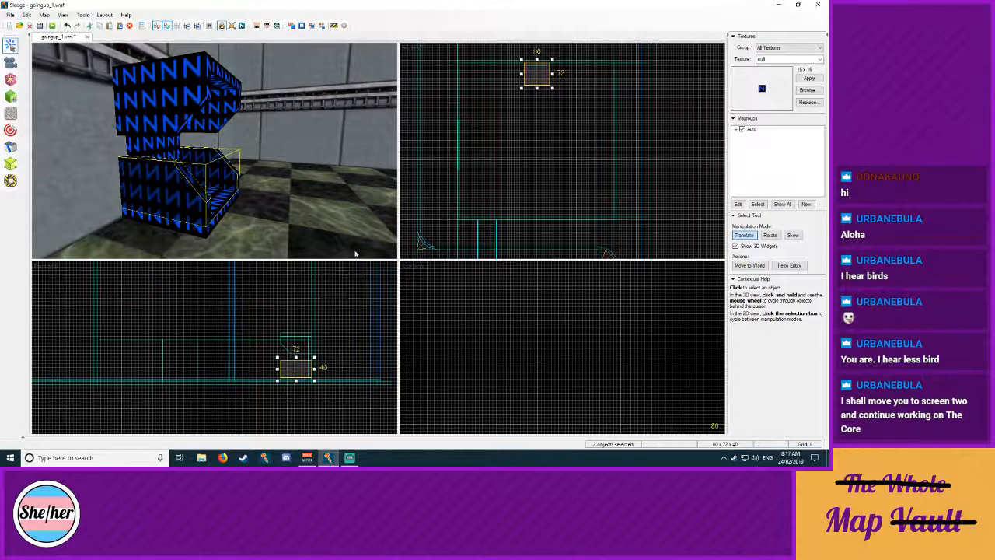
Step: Fill the gap between the upper and lower side panels with an 8 x 48 x 16 null block on both sides of the box
{"action": "left_click", "coordinate": [344, 295]}
{"action": "left_click", "coordinate": [160, 138]}
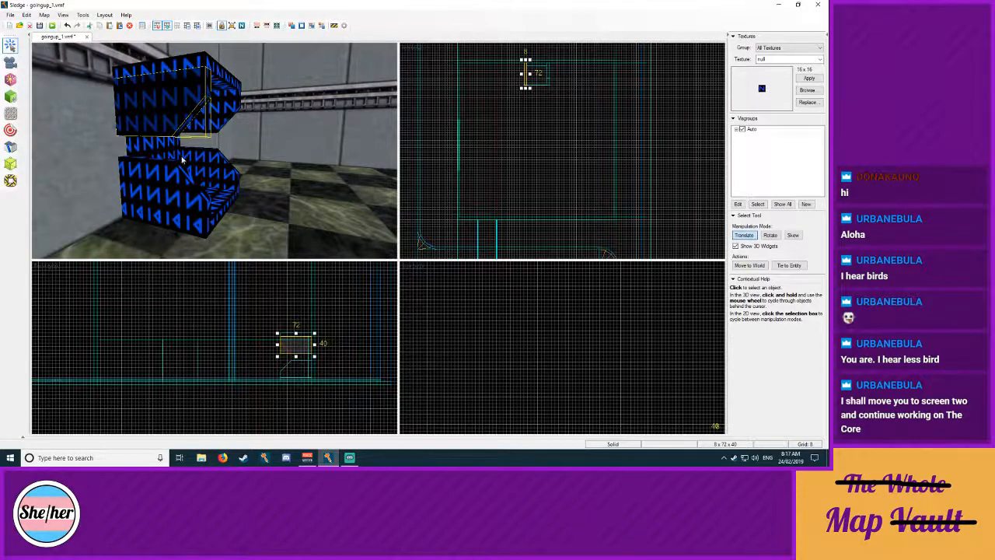
{"action": "left_click", "coordinate": [10, 114]}
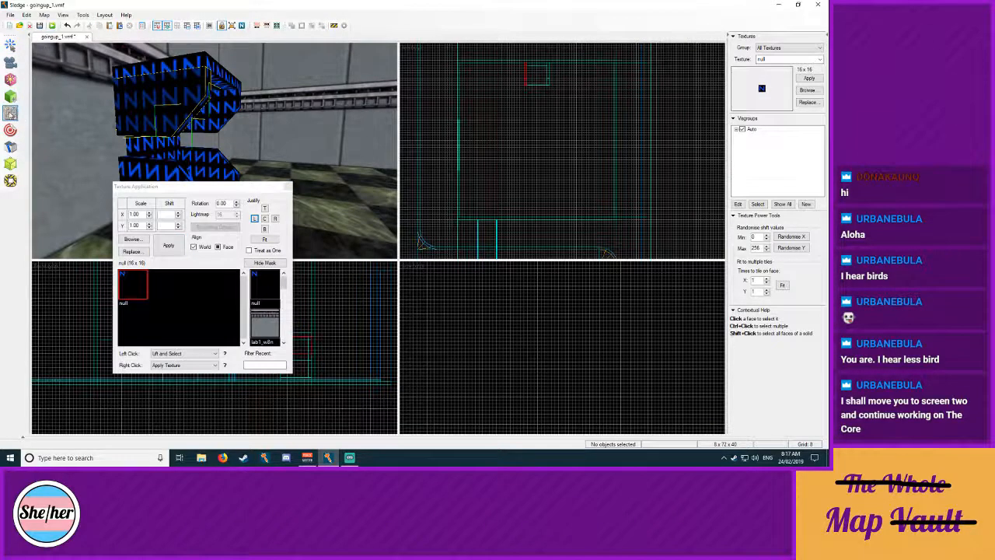
{"action": "left_click", "coordinate": [10, 97]}
{"action": "mouse_move", "coordinate": [289, 355]}
{"action": "left_mouse_down"}
{"action": "mouse_move", "coordinate": [312, 363]}
{"action": "mouse_move", "coordinate": [303, 348]}
{"action": "left_mouse_up"}
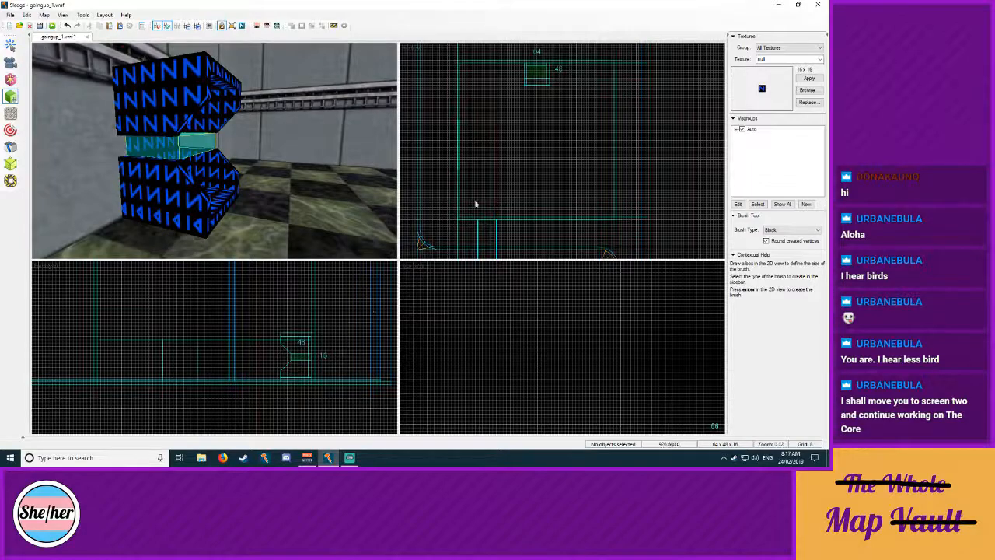
{"action": "left_click_drag", "start_coordinate": [524, 70], "coordinate": [527, 74]}
{"action": "key", "text": "Return"}
{"action": "key", "text": "shift+s"}
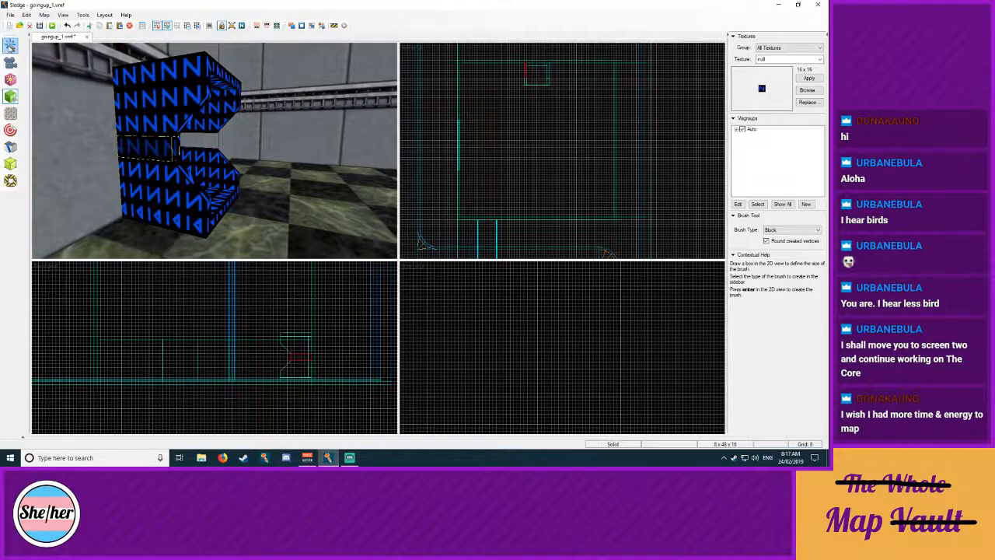
{"action": "left_click", "coordinate": [548, 74]}
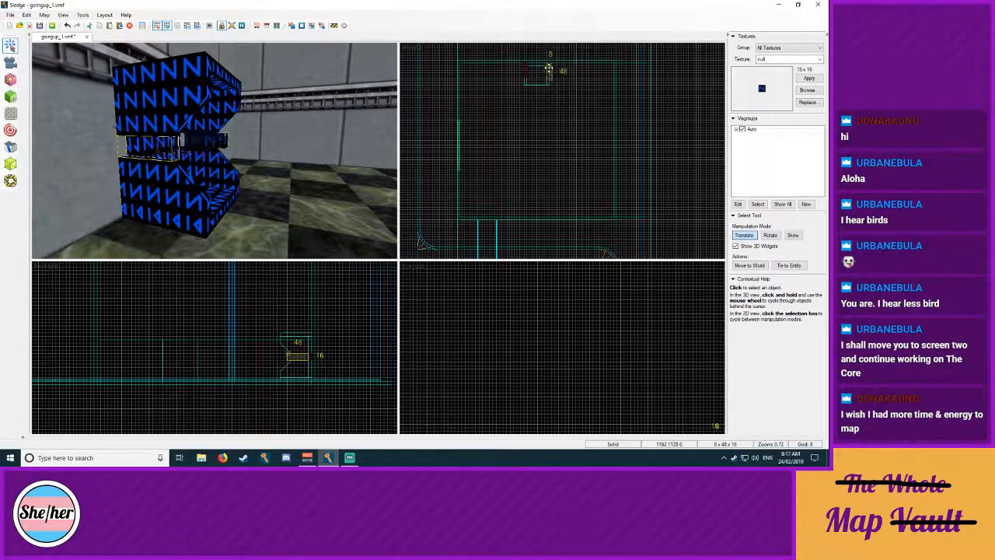
Step: Examine the open box's interior and side profile from the front and both sides in the 3D view
{"action": "key", "text": "z"}
{"action": "key", "text": "d"}
{"action": "key", "text": "w"}
{"action": "key", "text": "s"}
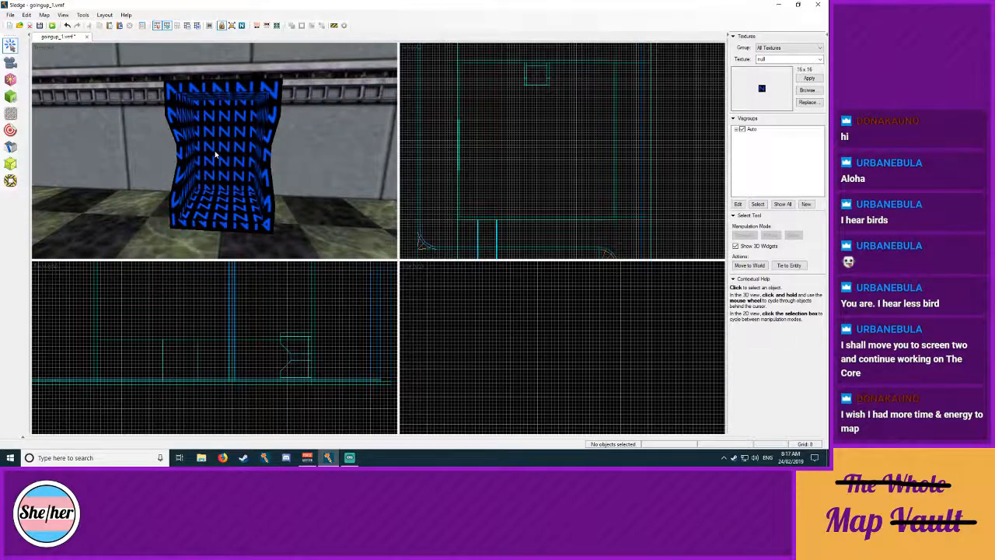
{"action": "key", "text": "w"}
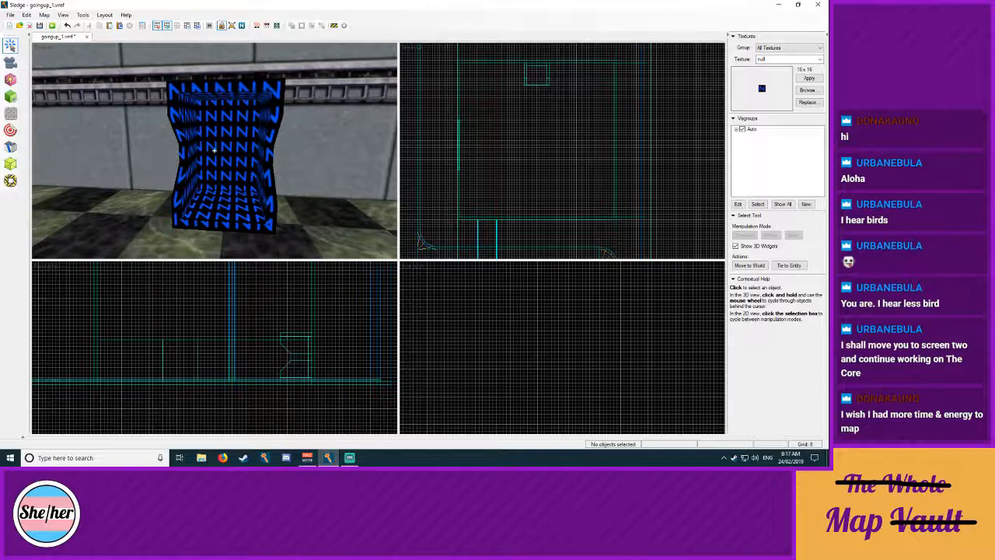
{"action": "key", "text": "s"}
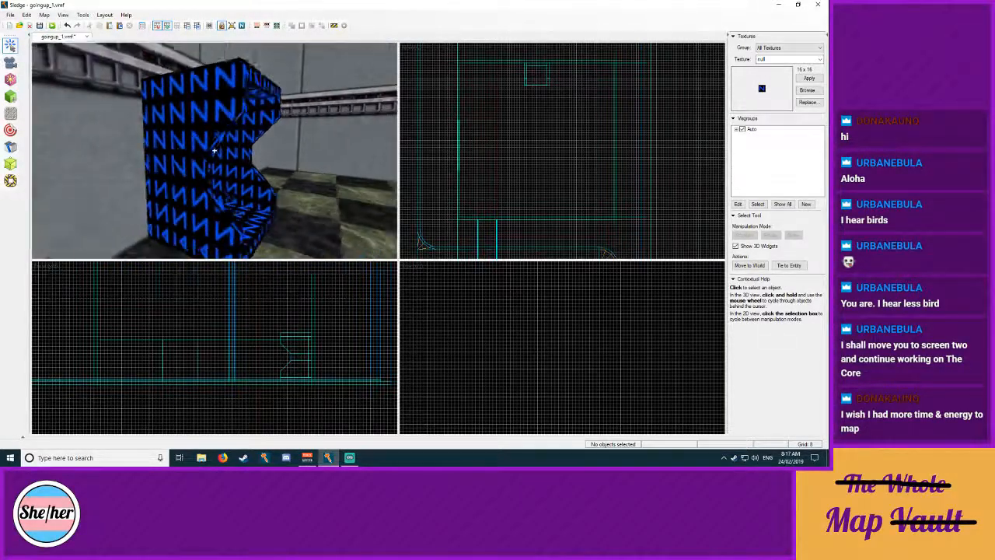
{"action": "key", "text": "a"}
{"action": "key", "text": "d"}
{"action": "key", "text": "w"}
{"action": "key", "text": "s"}
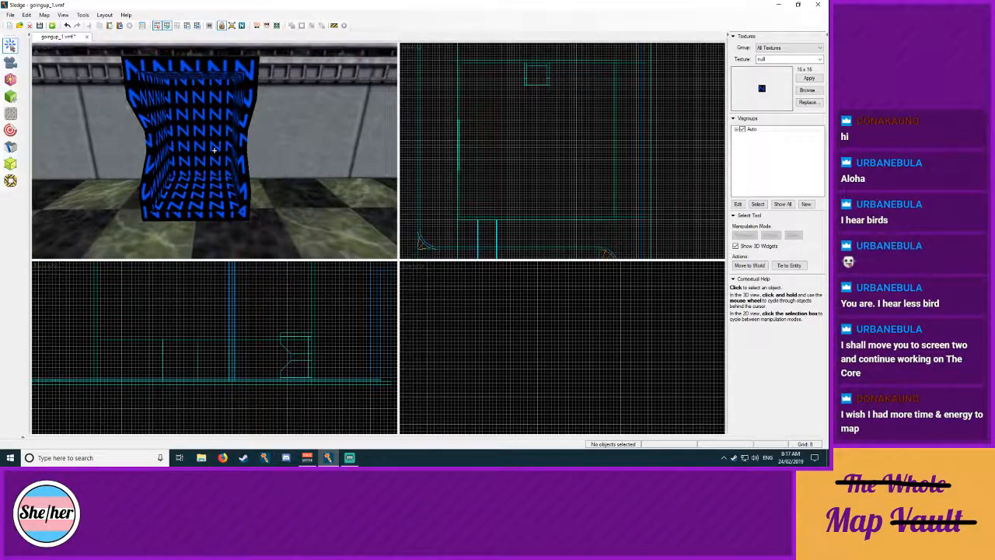
{"action": "key", "text": "a"}
{"action": "key", "text": "s"}
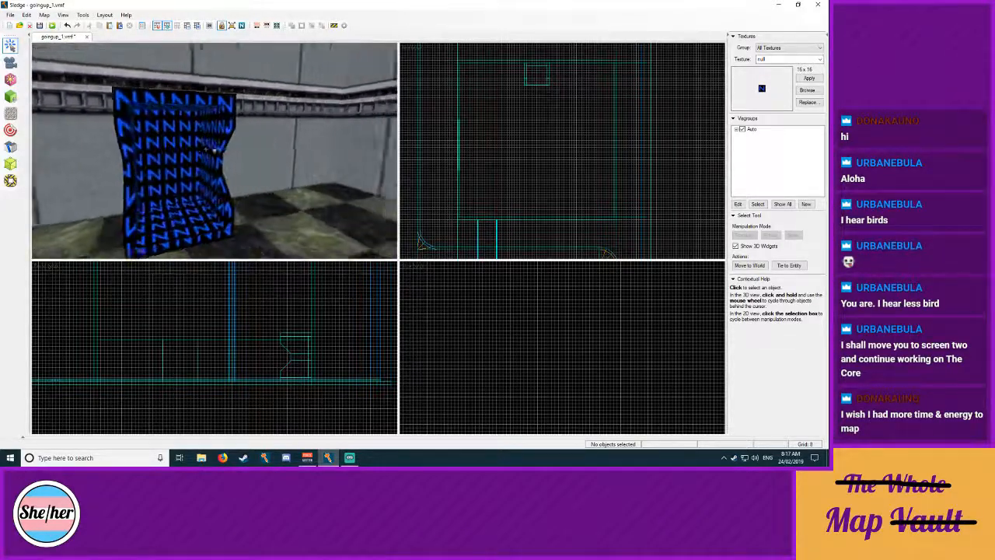
Step: Create a 16 x 8 x 432 null block as a tall column against the wall behind the box, reaching up to the ceiling
{"action": "left_click", "coordinate": [10, 96]}
{"action": "middle_click_drag", "start_coordinate": [531, 118], "coordinate": [545, 163]}
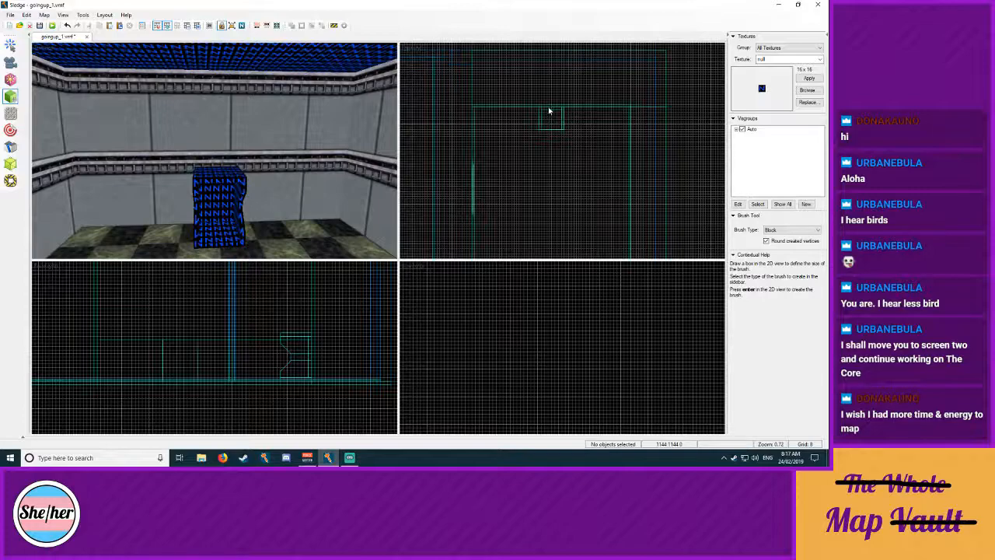
{"action": "left_click_drag", "start_coordinate": [560, 112], "coordinate": [554, 113]}
{"action": "mouse_move", "coordinate": [303, 359]}
{"action": "left_mouse_down"}
{"action": "mouse_move", "coordinate": [308, 381]}
{"action": "mouse_move", "coordinate": [308, 269]}
{"action": "mouse_move", "coordinate": [309, 329]}
{"action": "left_mouse_up"}
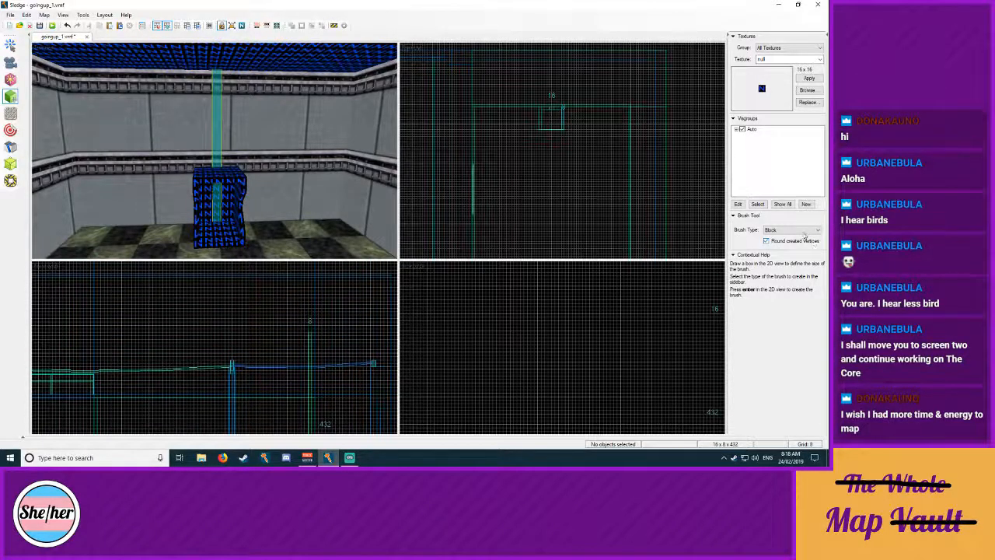
{"action": "left_click", "coordinate": [801, 231]}
{"action": "left_click", "coordinate": [793, 231]}
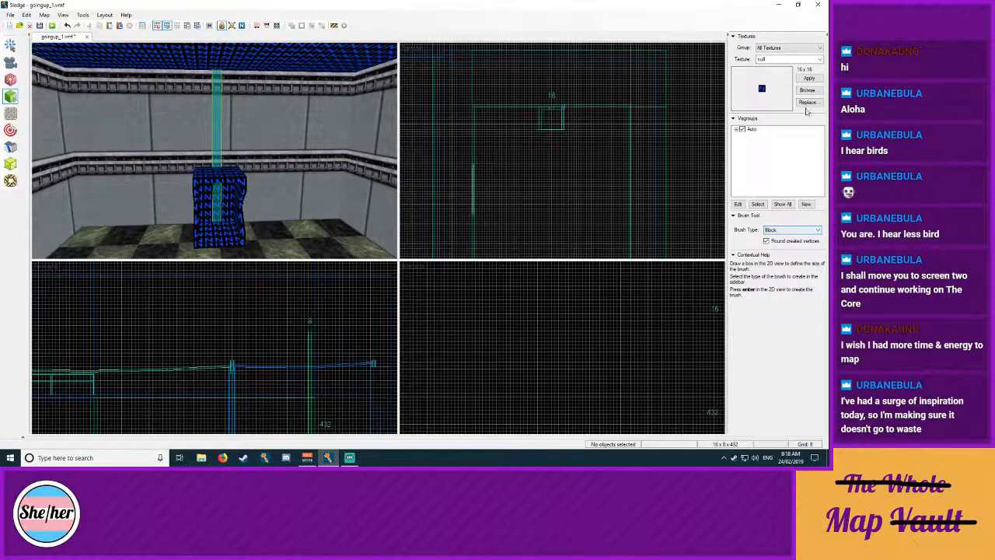
{"action": "key", "text": "Return"}
{"action": "key", "text": "shift+s"}
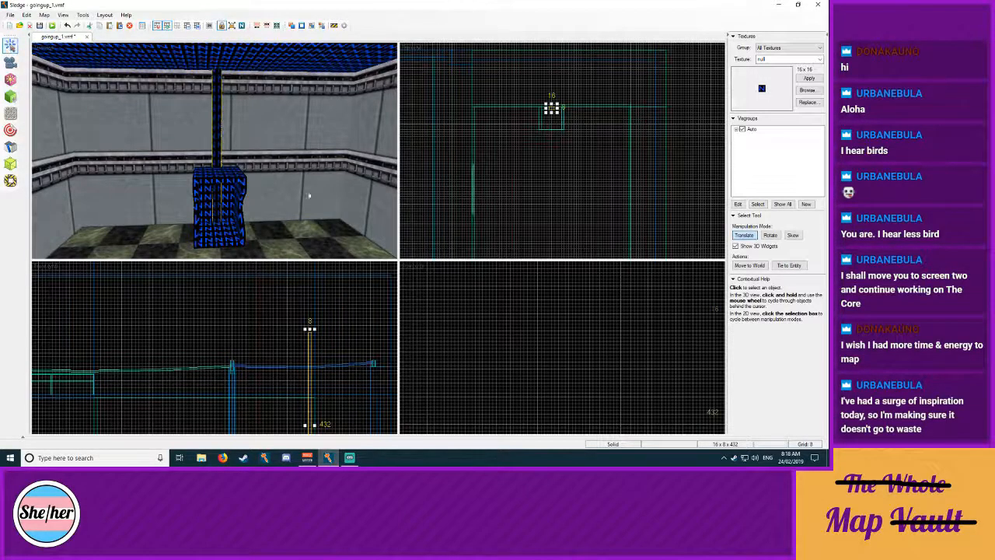
Step: Thin the tall column to 4 units deep against the wall using a grid of 4, and return the grid to 8
{"action": "key", "text": "bracketleft"}
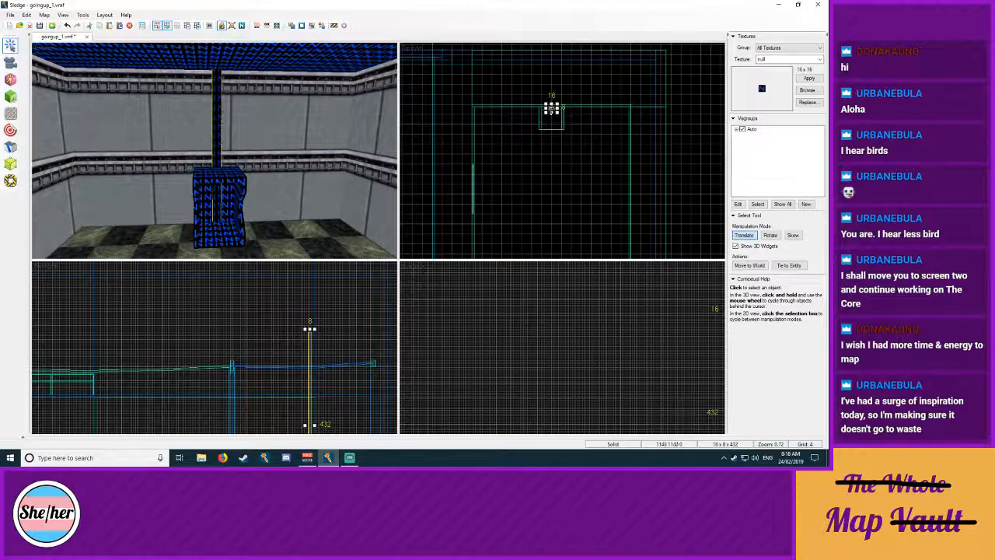
{"action": "left_click_drag", "start_coordinate": [551, 115], "coordinate": [551, 110]}
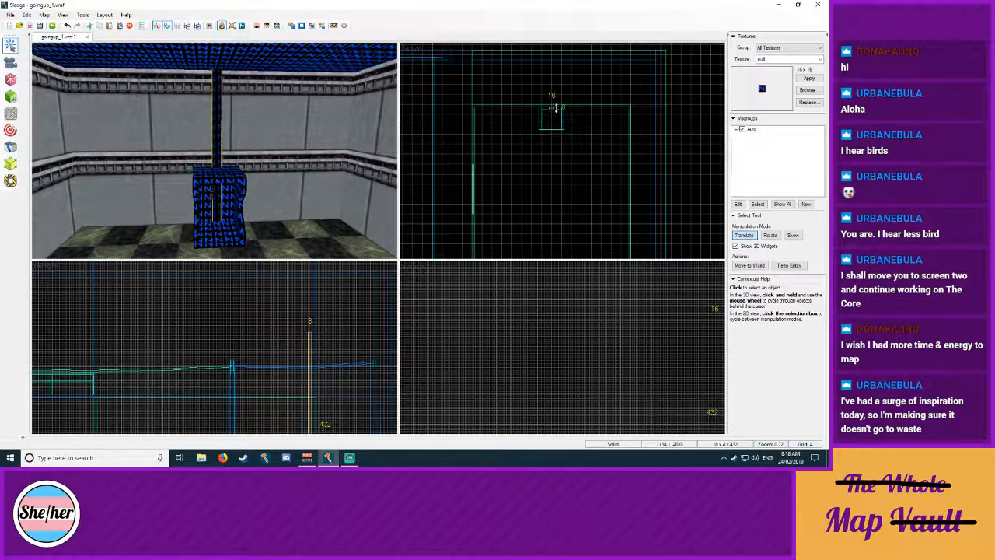
{"action": "left_click", "coordinate": [505, 96]}
{"action": "key", "text": "bracketright"}
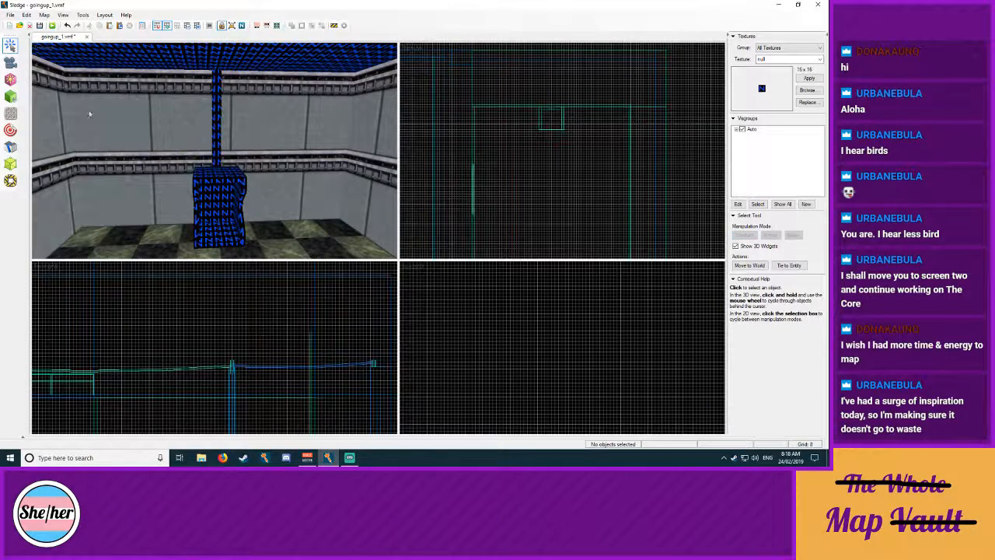
Step: Select the tall column's face for texturing and search the texture browser for "rail"
{"action": "left_click", "coordinate": [10, 113]}
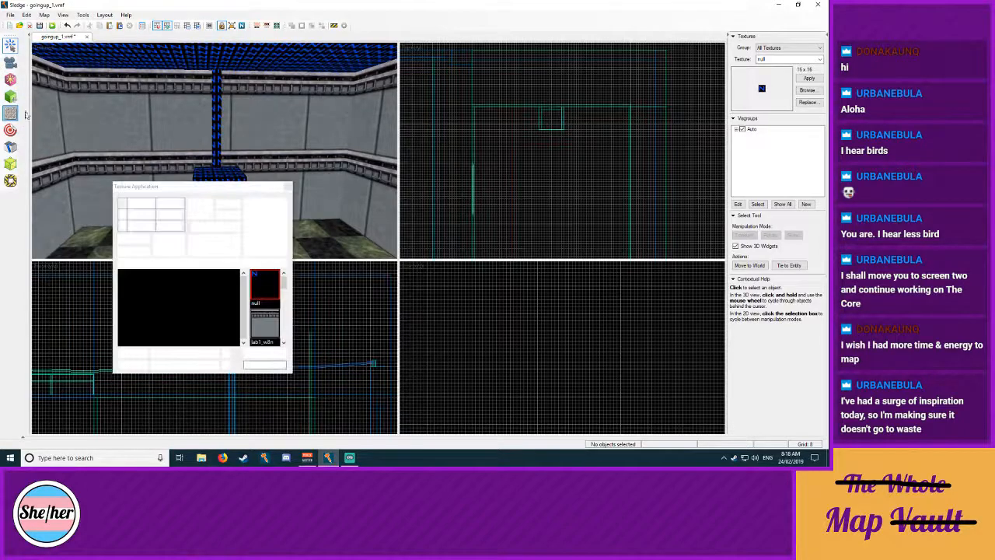
{"action": "scroll", "coordinate": [213, 149], "scroll_direction": "up", "scroll_amount": 8}
{"action": "left_click", "coordinate": [226, 131]}
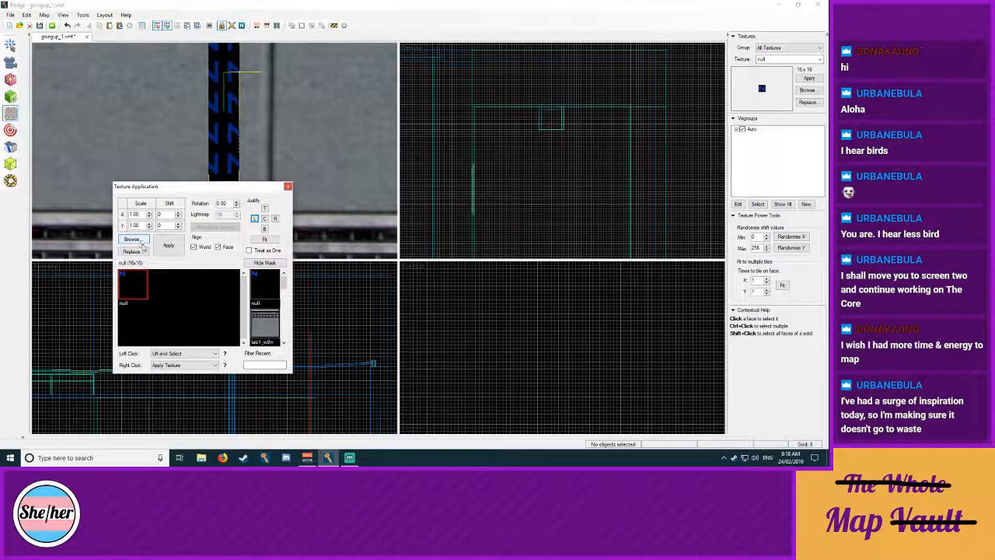
{"action": "left_click", "coordinate": [132, 239]}
{"action": "type", "text": "rail"}
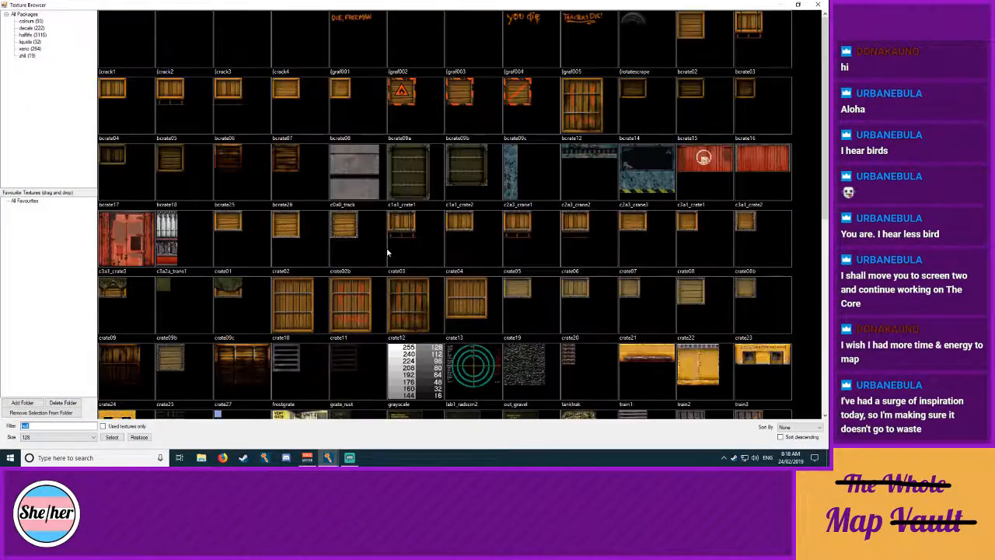
Step: Clear the "rail" filter and look through the full texture list for a rail-like texture
{"action": "key", "text": "BackSpace"}
{"action": "key", "text": "BackSpace"}
{"action": "key", "text": "BackSpace"}
{"action": "key", "text": "BackSpace"}
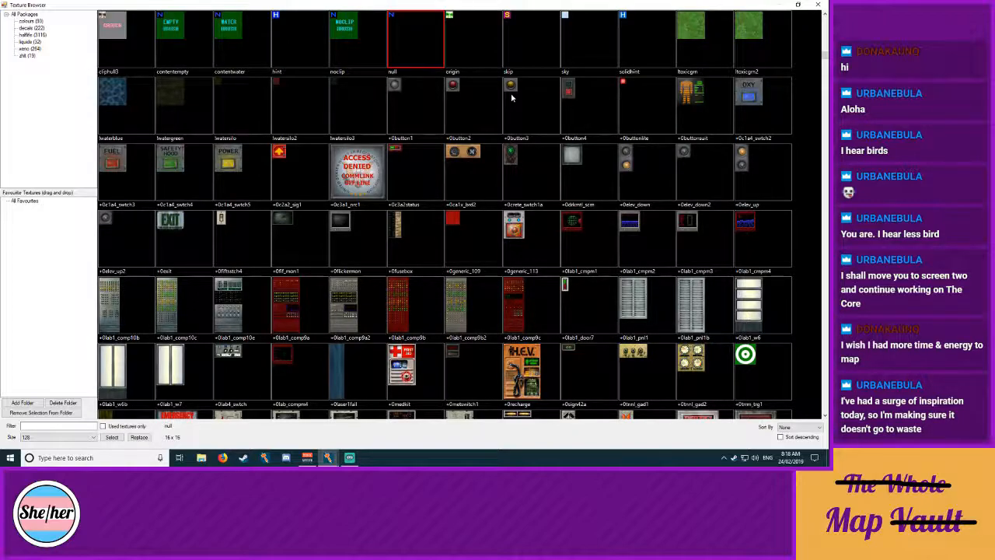
{"action": "scroll", "coordinate": [560, 218], "scroll_direction": "down", "scroll_amount": 10}
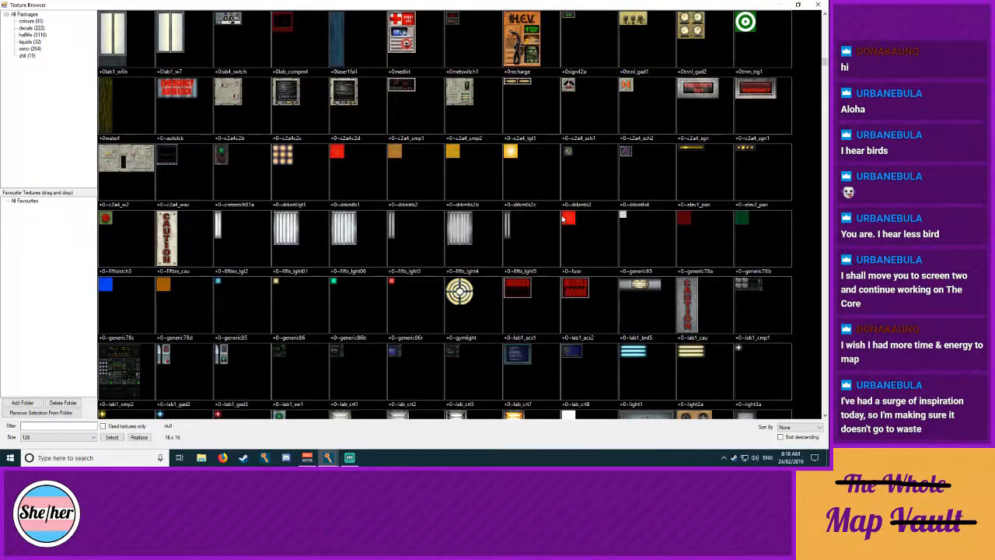
{"action": "scroll", "coordinate": [563, 219], "scroll_direction": "down", "scroll_amount": 15}
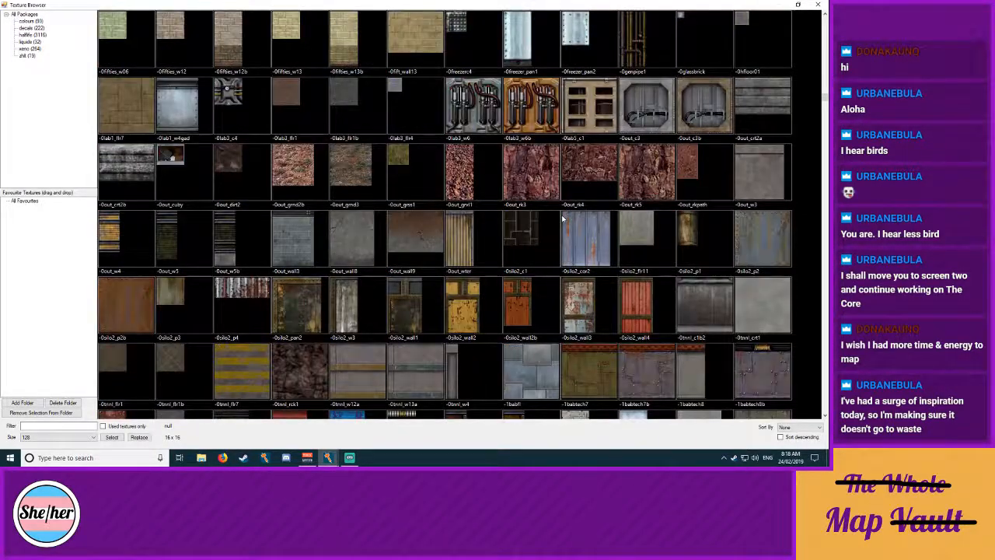
{"action": "scroll", "coordinate": [562, 219], "scroll_direction": "down", "scroll_amount": 10}
{"action": "scroll", "coordinate": [562, 219], "scroll_direction": "down", "scroll_amount": 10}
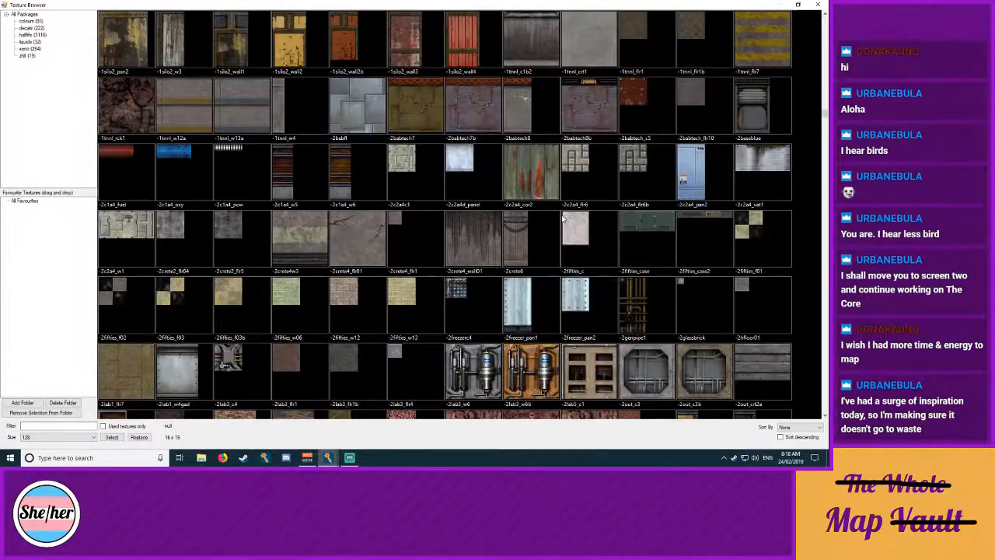
{"action": "scroll", "coordinate": [563, 220], "scroll_direction": "down", "scroll_amount": 15}
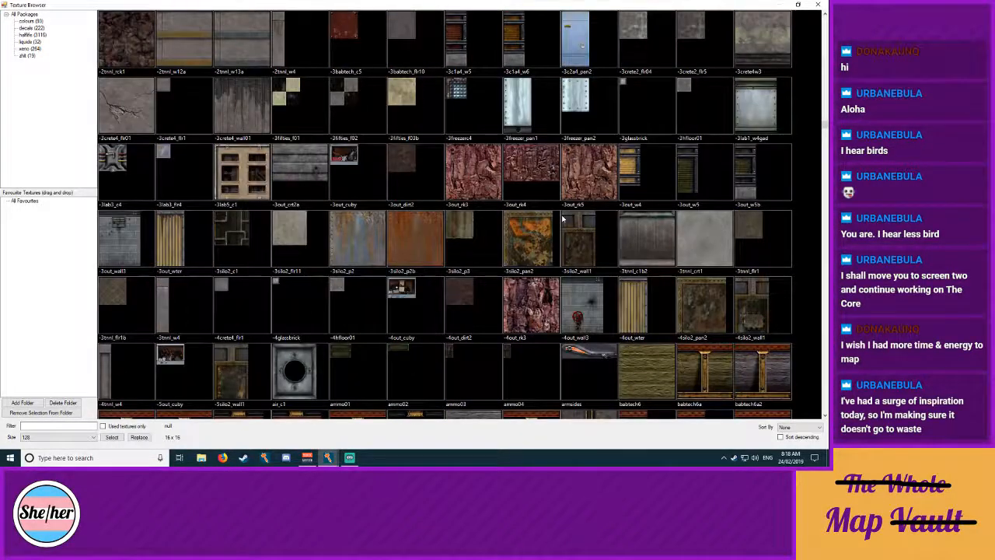
Step: Filter the textures by "tr", look through the matches and highlight tanktrak
{"action": "left_click", "coordinate": [75, 426]}
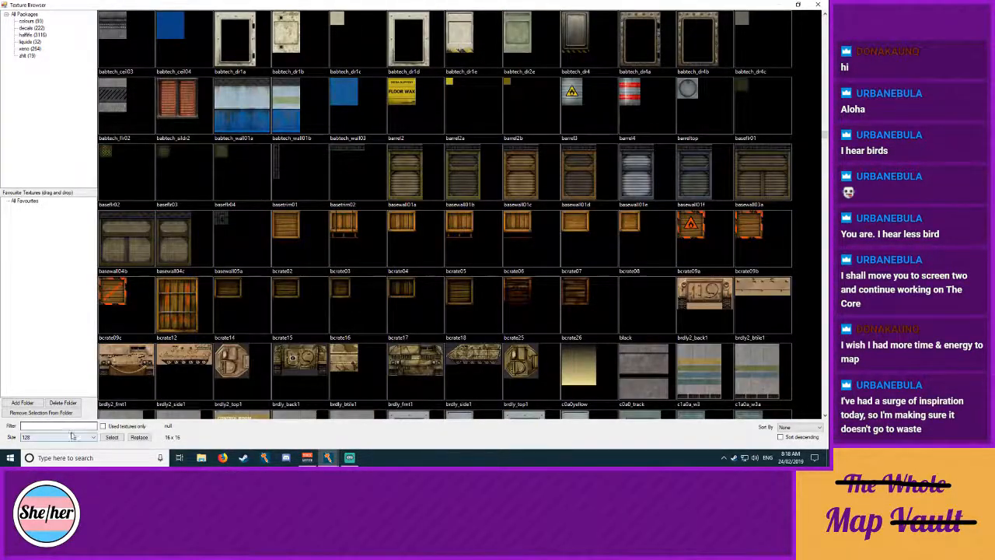
{"action": "type", "text": "tr"}
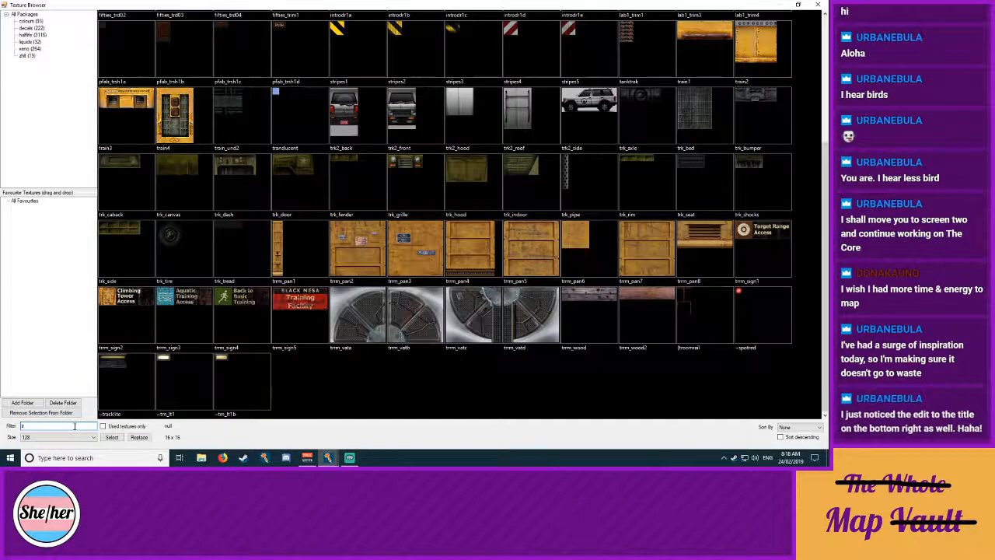
{"action": "scroll", "coordinate": [388, 273], "scroll_direction": "up", "scroll_amount": 3}
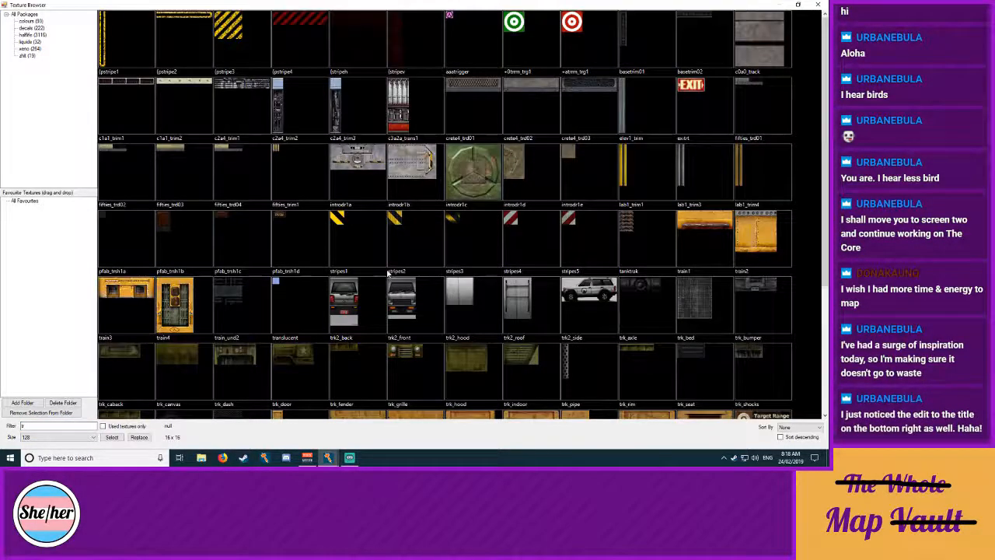
{"action": "scroll", "coordinate": [388, 273], "scroll_direction": "down", "scroll_amount": 3}
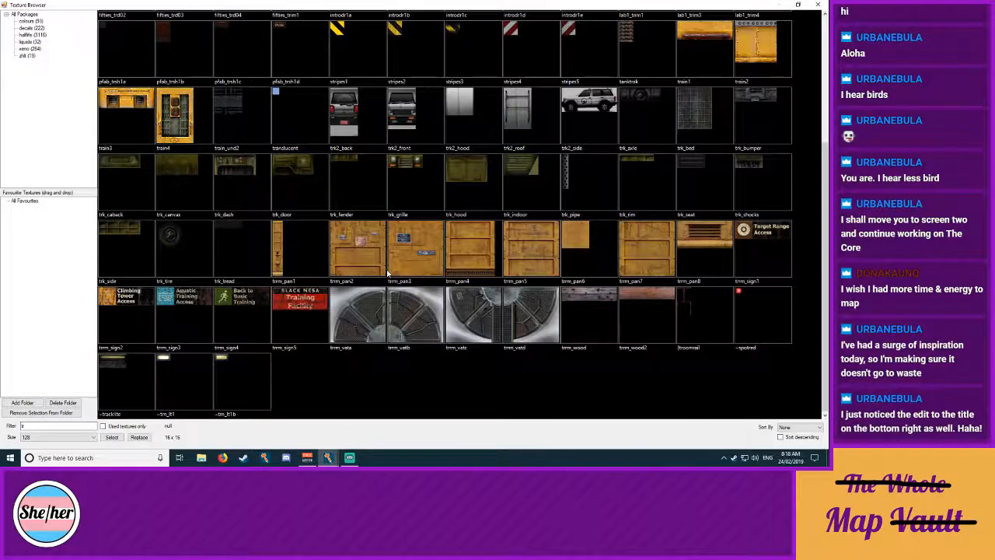
{"action": "scroll", "coordinate": [388, 273], "scroll_direction": "up", "scroll_amount": 3}
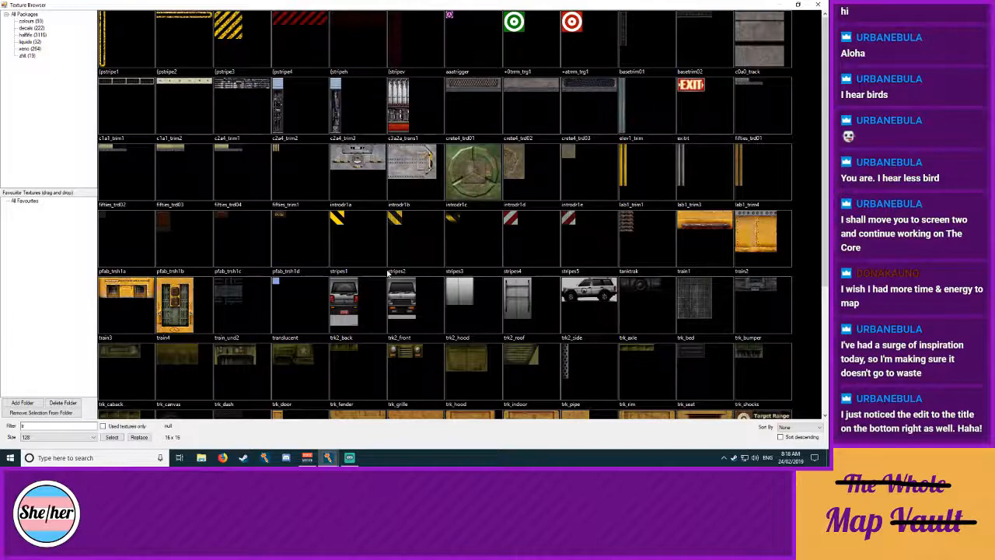
{"action": "left_click", "coordinate": [643, 226]}
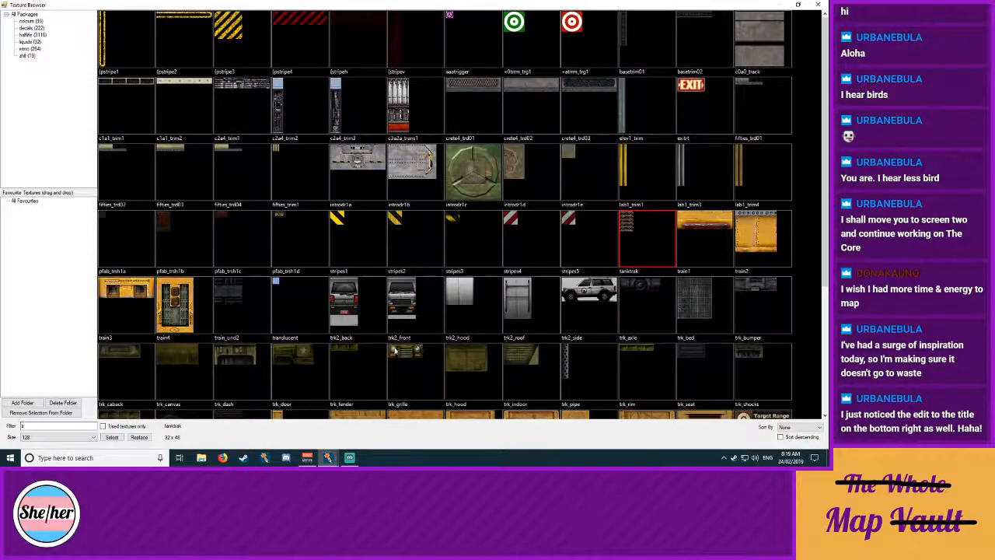
Step: Clear the "tr" filter and look through the full texture list for a rail-like texture
{"action": "left_click", "coordinate": [52, 425]}
{"action": "key", "text": "BackSpace"}
{"action": "key", "text": "BackSpace"}
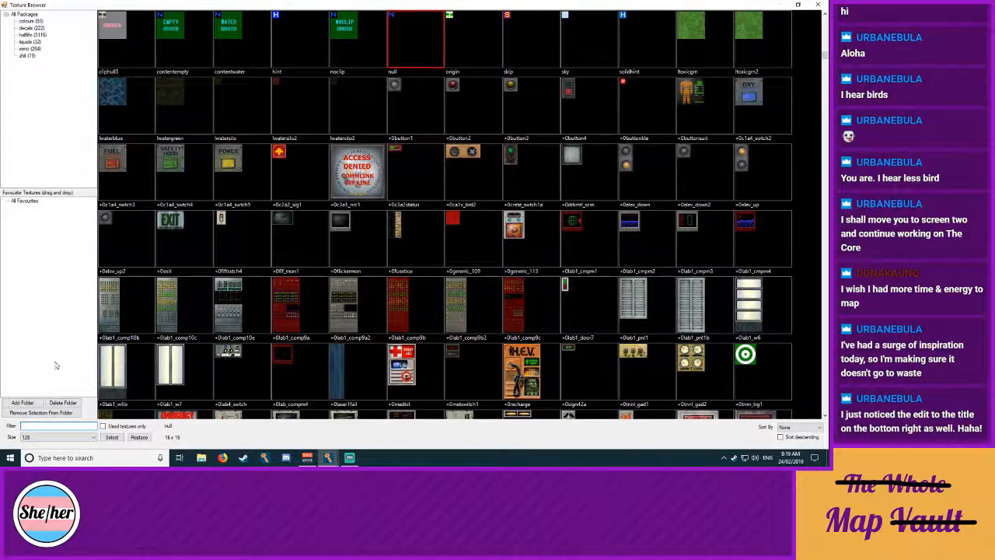
{"action": "scroll", "coordinate": [386, 217], "scroll_direction": "down", "scroll_amount": 5}
{"action": "scroll", "coordinate": [394, 230], "scroll_direction": "down", "scroll_amount": 4}
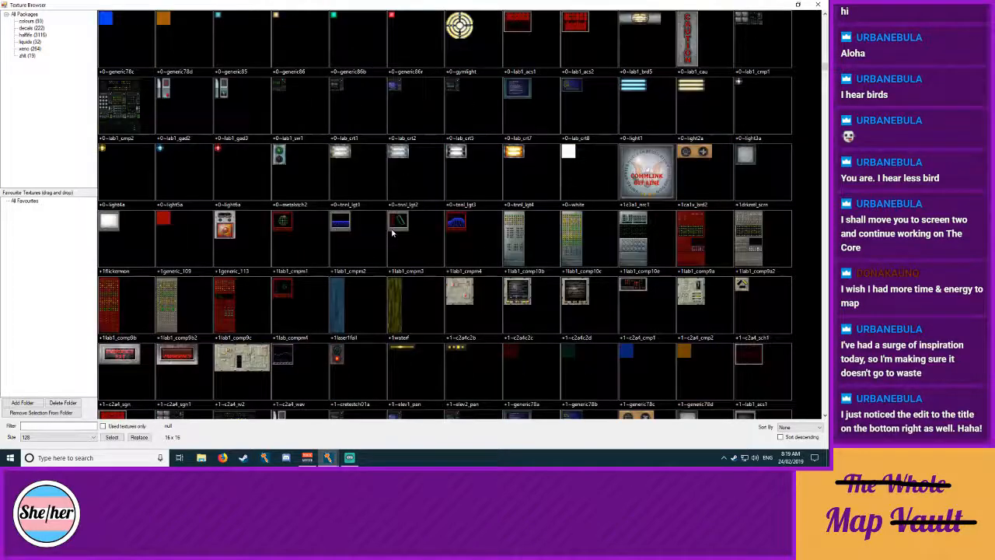
{"action": "scroll", "coordinate": [392, 231], "scroll_direction": "down", "scroll_amount": 16}
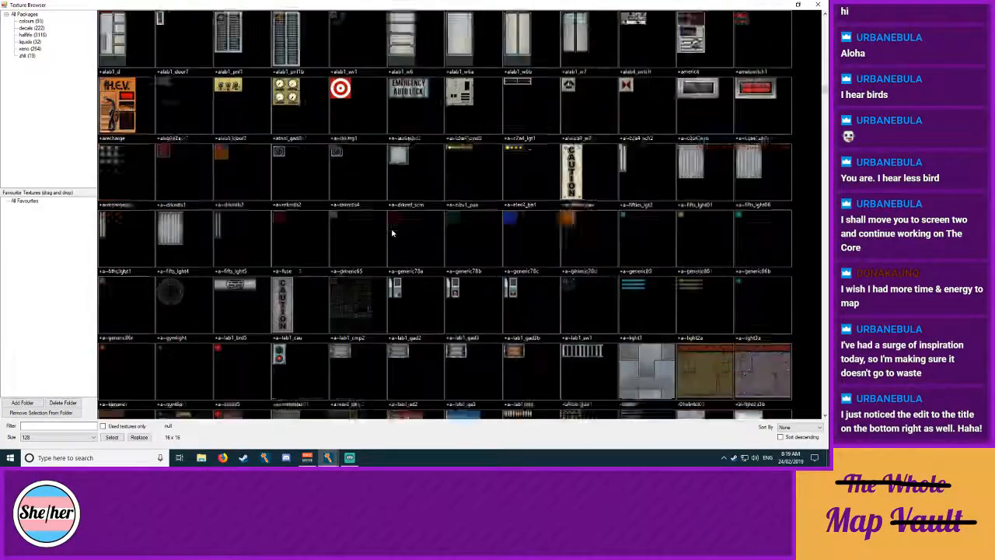
{"action": "scroll", "coordinate": [392, 232], "scroll_direction": "down", "scroll_amount": 2}
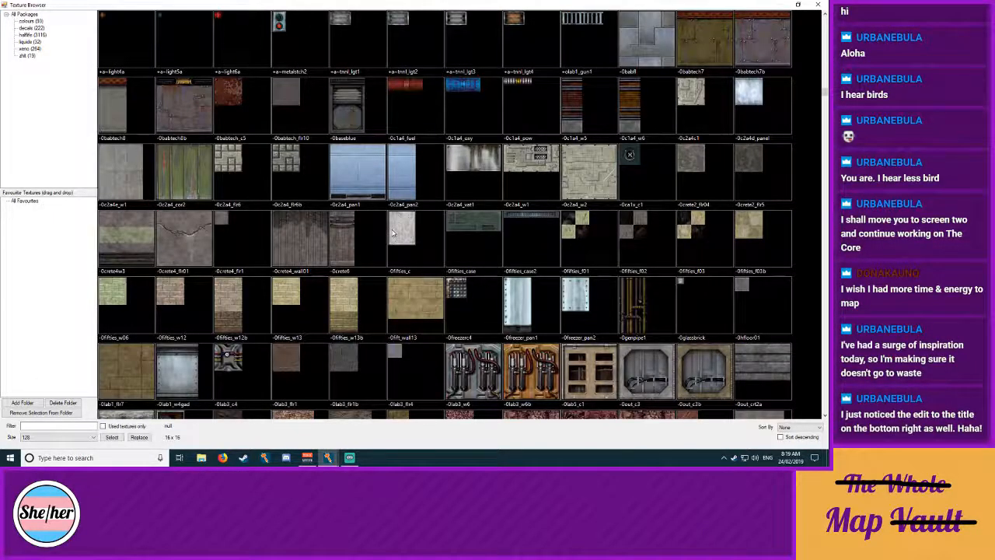
{"action": "scroll", "coordinate": [394, 230], "scroll_direction": "down", "scroll_amount": 6}
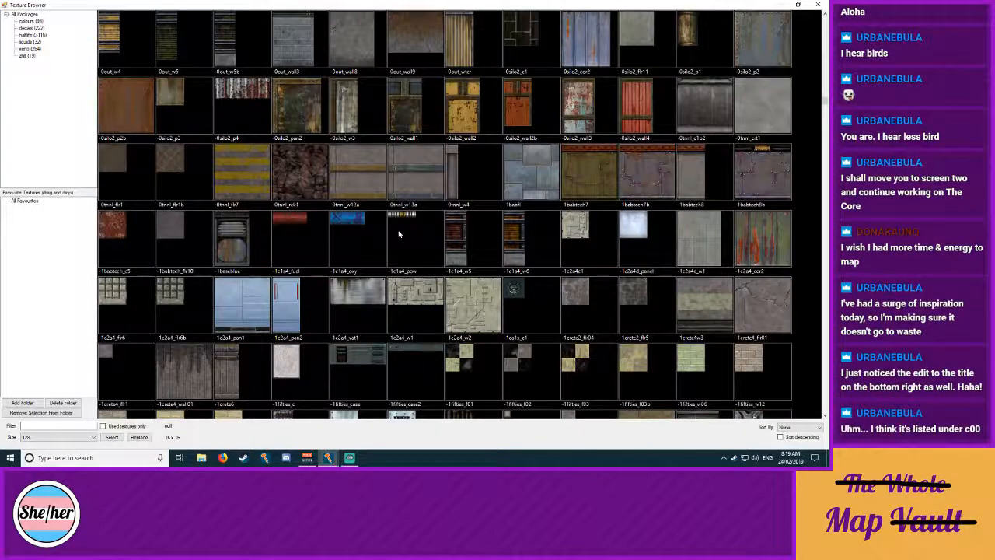
Step: Filter the textures by "c00", "c0" and "c1" in turn and look through the matches for a rail texture
{"action": "type", "text": "c00"}
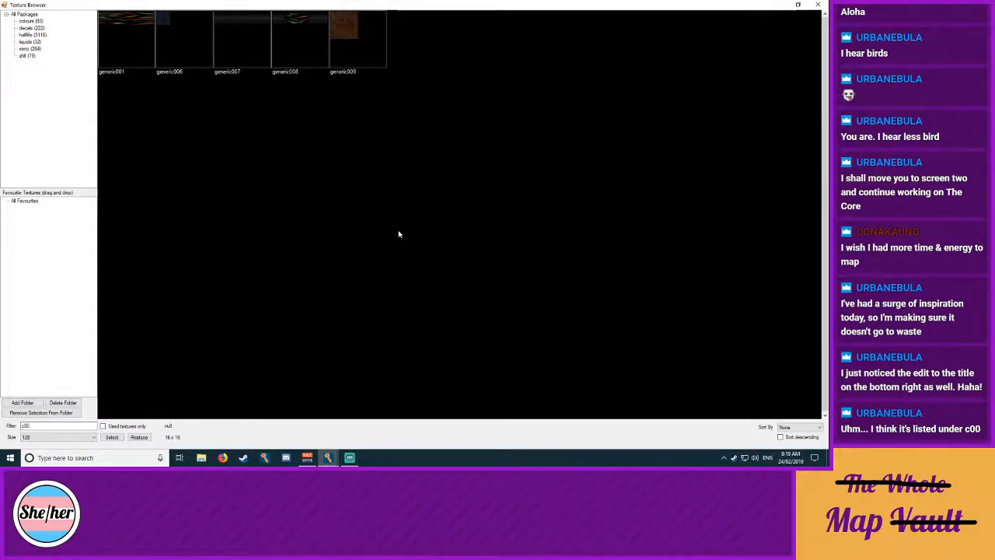
{"action": "key", "text": "BackSpace"}
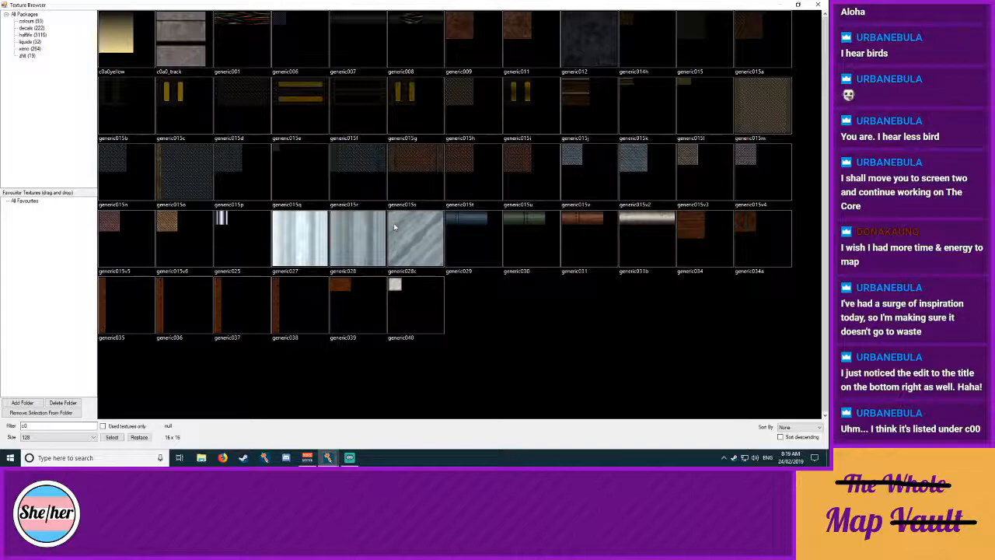
{"action": "key", "text": "BackSpace"}
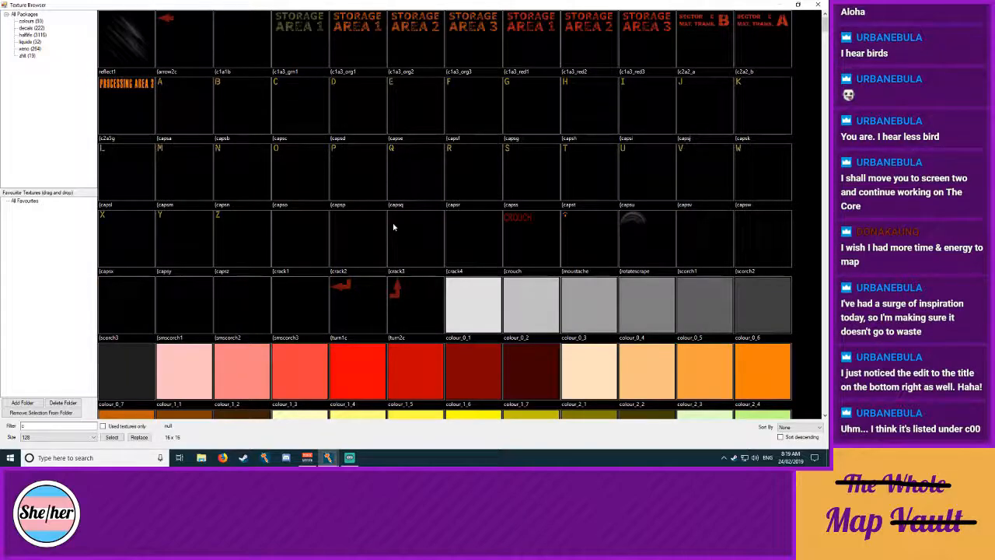
{"action": "type", "text": "1"}
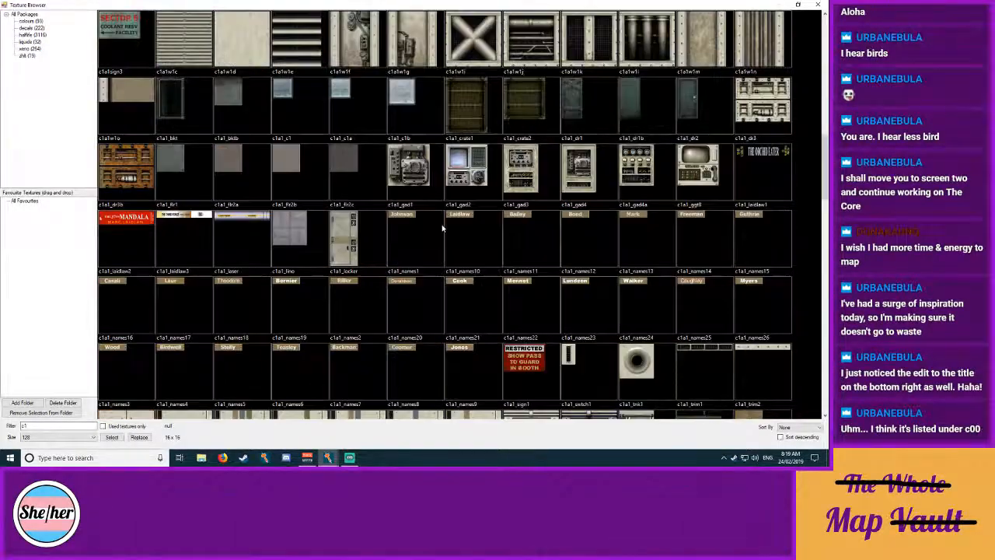
{"action": "scroll", "coordinate": [443, 228], "scroll_direction": "down", "scroll_amount": 4}
{"action": "scroll", "coordinate": [442, 227], "scroll_direction": "down", "scroll_amount": 5}
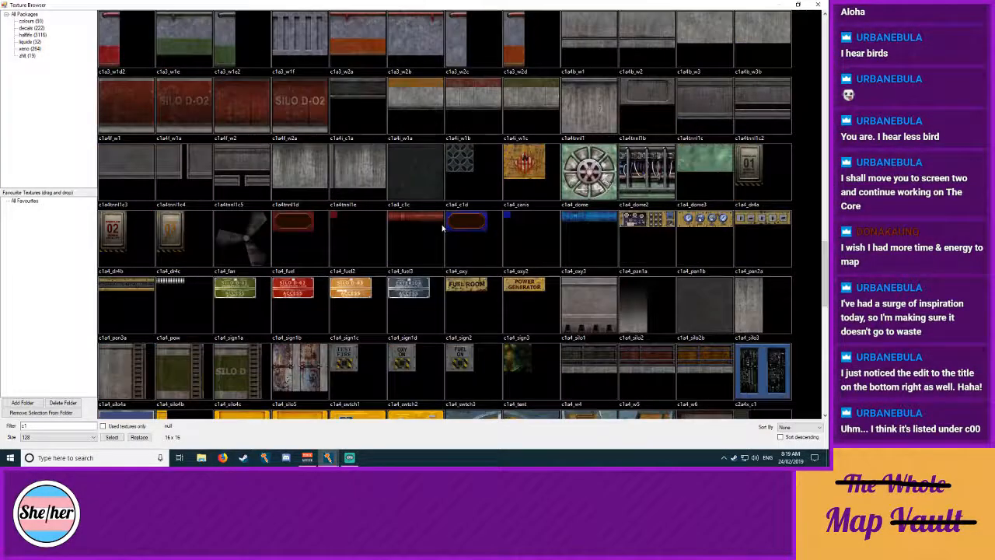
{"action": "scroll", "coordinate": [442, 228], "scroll_direction": "down", "scroll_amount": 10}
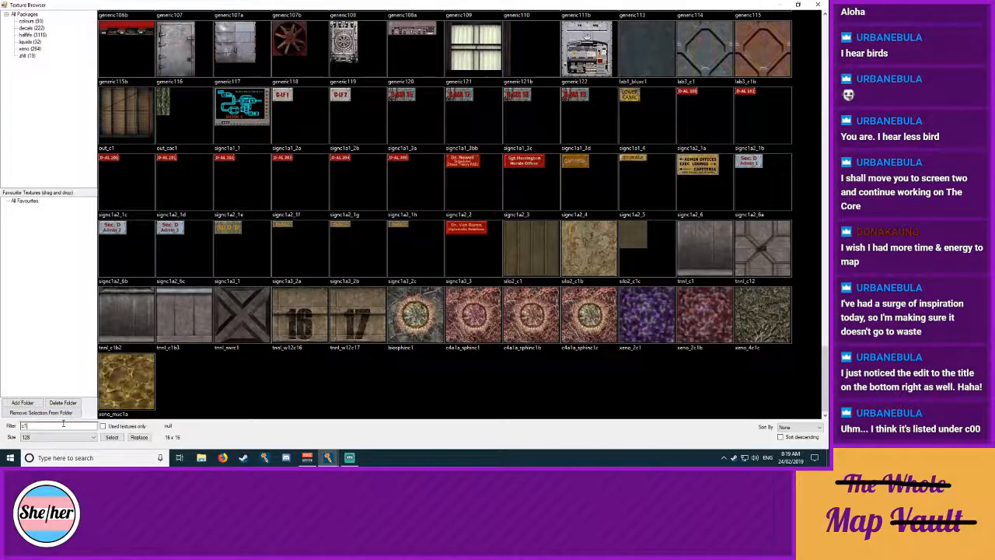
Step: Clear the "c1" filter, browse the list as far as the con1 textures and highlight con1_wall01p
{"action": "key", "text": "BackSpace"}
{"action": "key", "text": "BackSpace"}
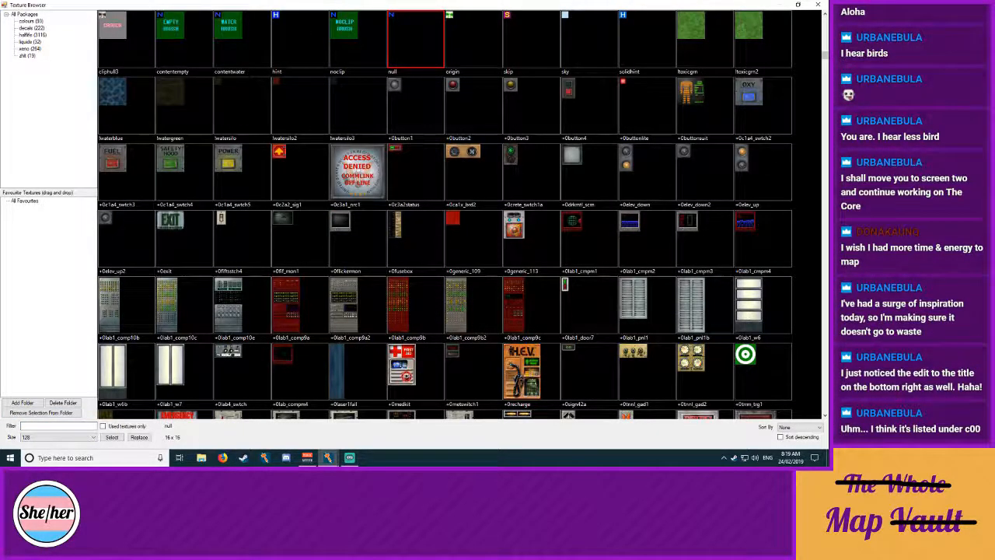
{"action": "left_click_drag", "start_coordinate": [826, 55], "coordinate": [813, 151]}
{"action": "left_click_drag", "start_coordinate": [813, 156], "coordinate": [806, 206]}
{"action": "left_click", "coordinate": [762, 206]}
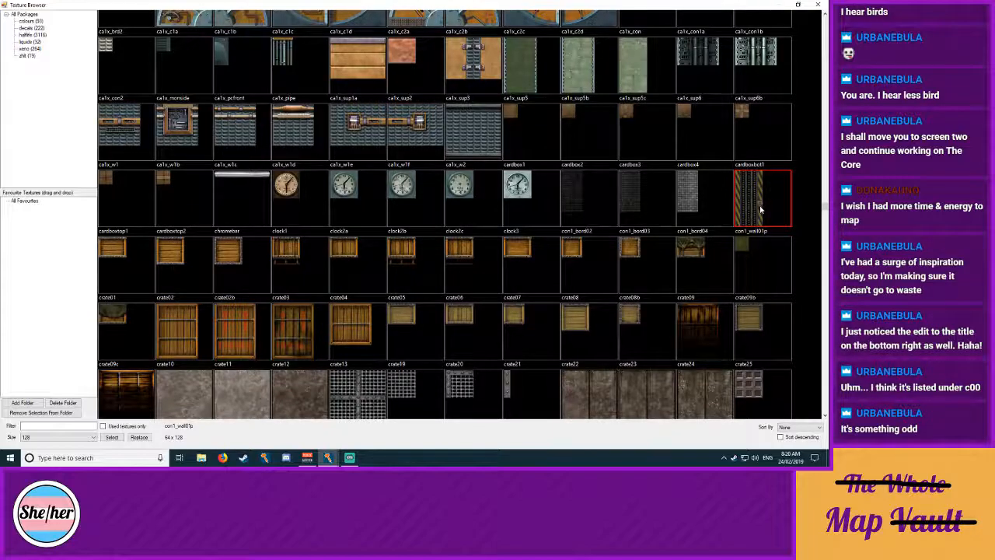
Step: Look through the textures listed after con1_wall01p for a better rail candidate, and return to con1_wall01p
{"action": "scroll", "coordinate": [765, 207], "scroll_direction": "down", "scroll_amount": 10}
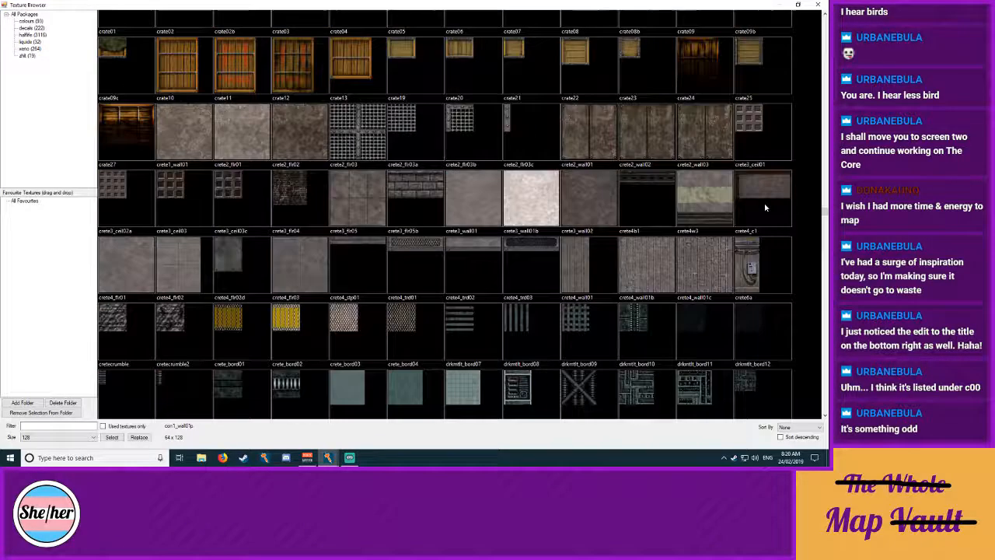
{"action": "scroll", "coordinate": [764, 207], "scroll_direction": "down", "scroll_amount": 3}
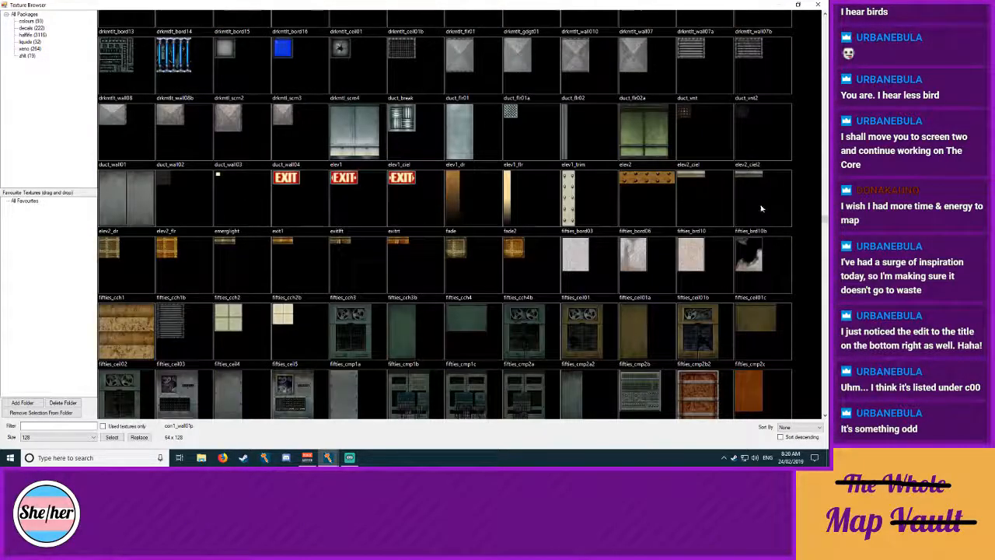
{"action": "scroll", "coordinate": [760, 209], "scroll_direction": "up", "scroll_amount": 10}
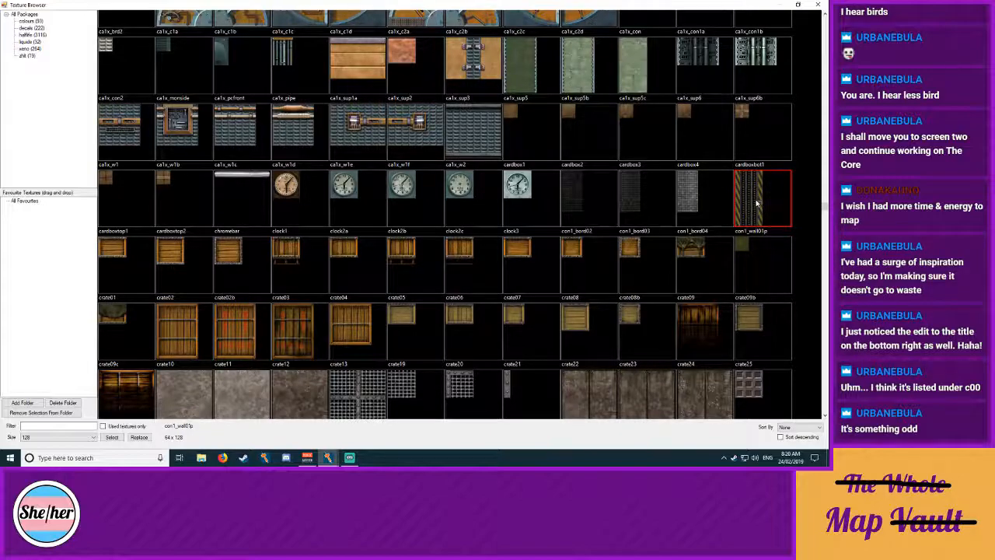
{"action": "scroll", "coordinate": [756, 202], "scroll_direction": "down", "scroll_amount": 15}
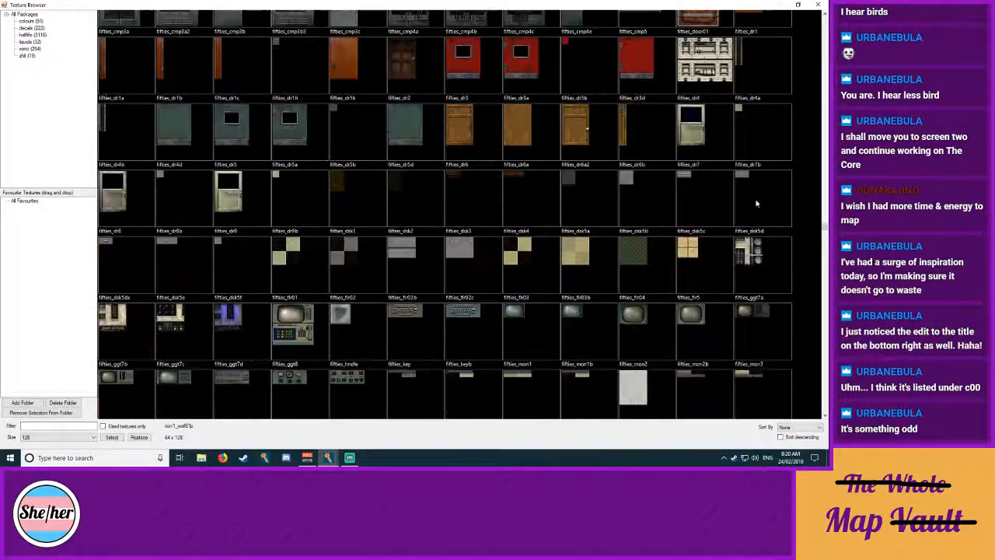
{"action": "scroll", "coordinate": [755, 203], "scroll_direction": "down", "scroll_amount": 6}
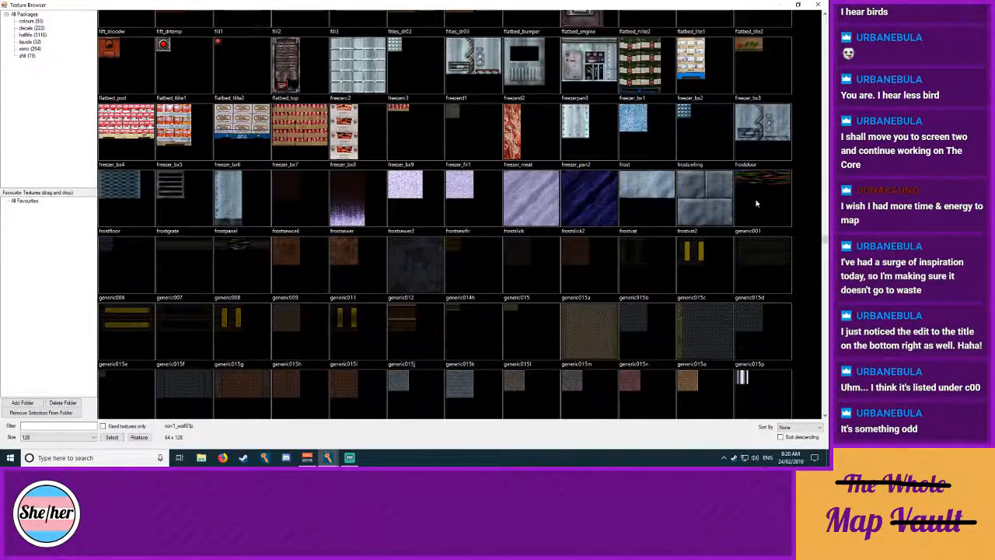
{"action": "scroll", "coordinate": [756, 204], "scroll_direction": "down", "scroll_amount": 15}
{"action": "scroll", "coordinate": [757, 204], "scroll_direction": "down", "scroll_amount": 15}
{"action": "scroll", "coordinate": [756, 203], "scroll_direction": "down", "scroll_amount": 12}
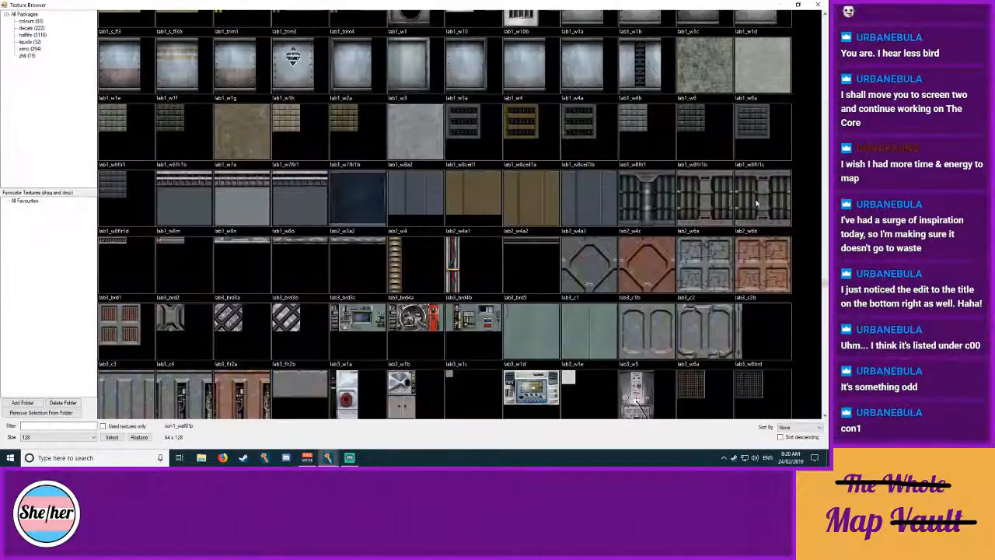
{"action": "scroll", "coordinate": [757, 204], "scroll_direction": "down", "scroll_amount": 15}
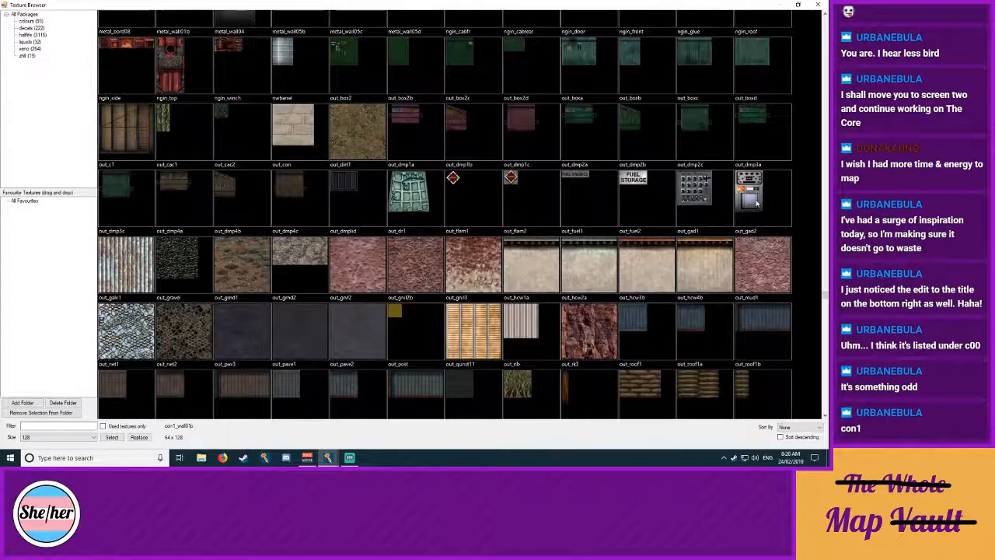
{"action": "scroll", "coordinate": [756, 204], "scroll_direction": "down", "scroll_amount": 4}
{"action": "scroll", "coordinate": [755, 203], "scroll_direction": "down", "scroll_amount": 15}
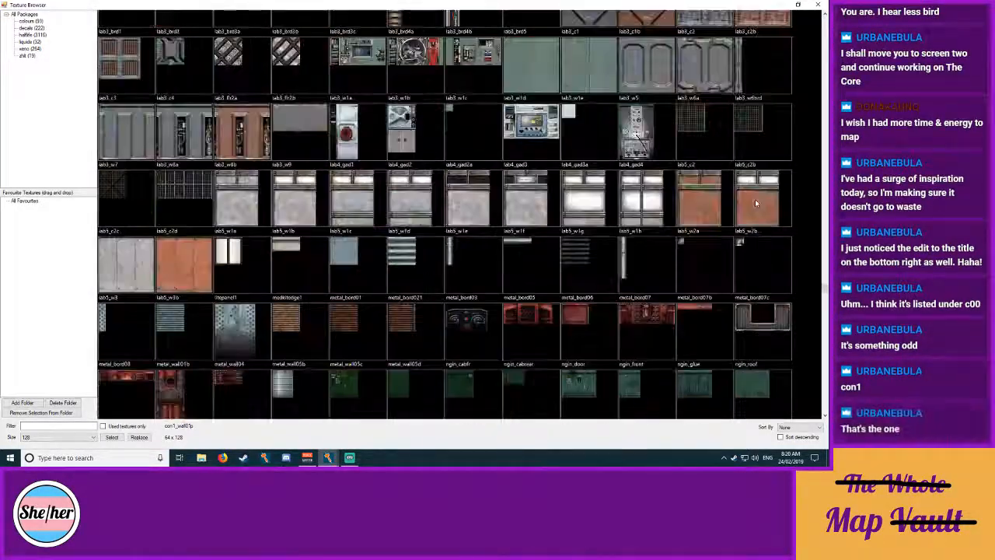
{"action": "scroll", "coordinate": [755, 199], "scroll_direction": "up", "scroll_amount": 15}
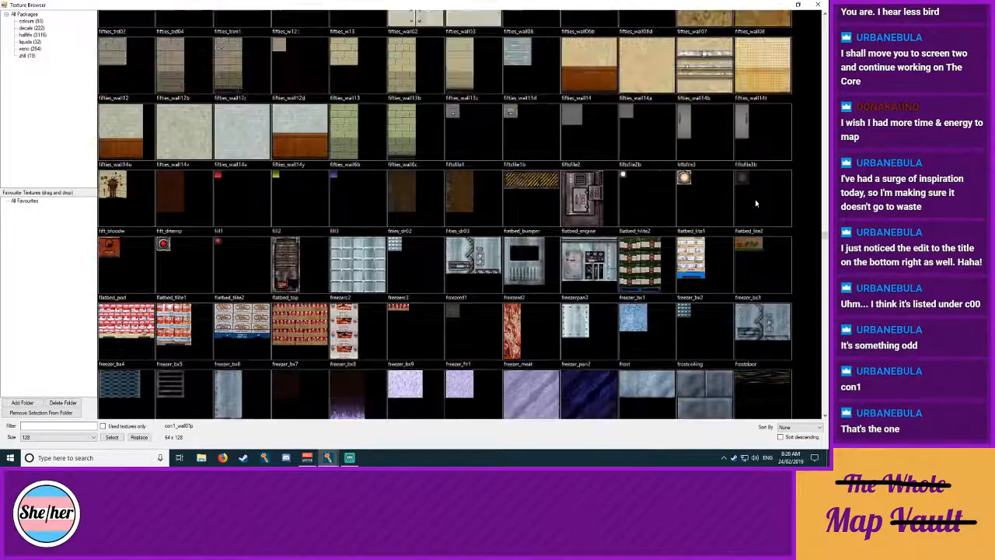
{"action": "scroll", "coordinate": [755, 210], "scroll_direction": "up", "scroll_amount": 5}
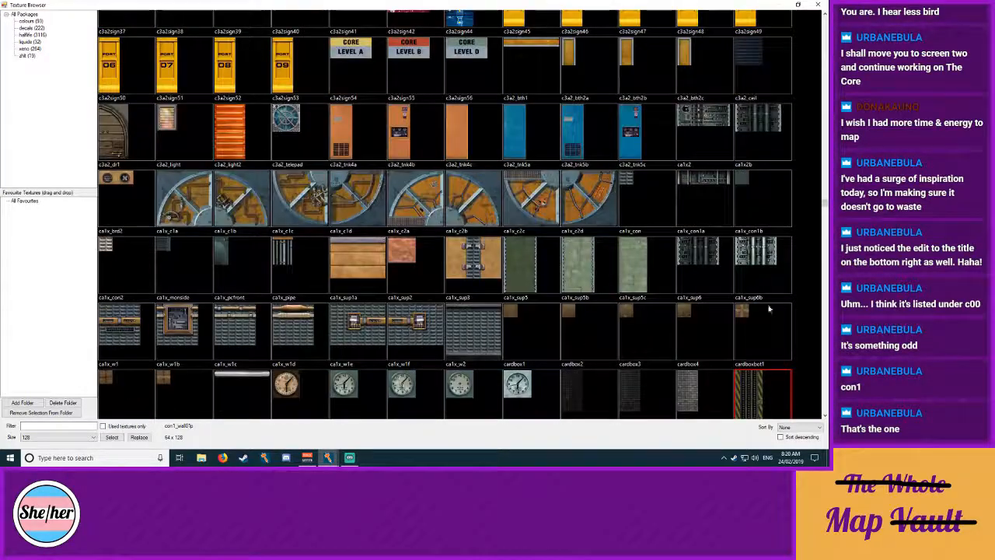
Step: Apply the con1_wall01p texture to the tall column's face and fit it to the face
{"action": "double_click", "coordinate": [764, 388]}
{"action": "right_click", "coordinate": [226, 116]}
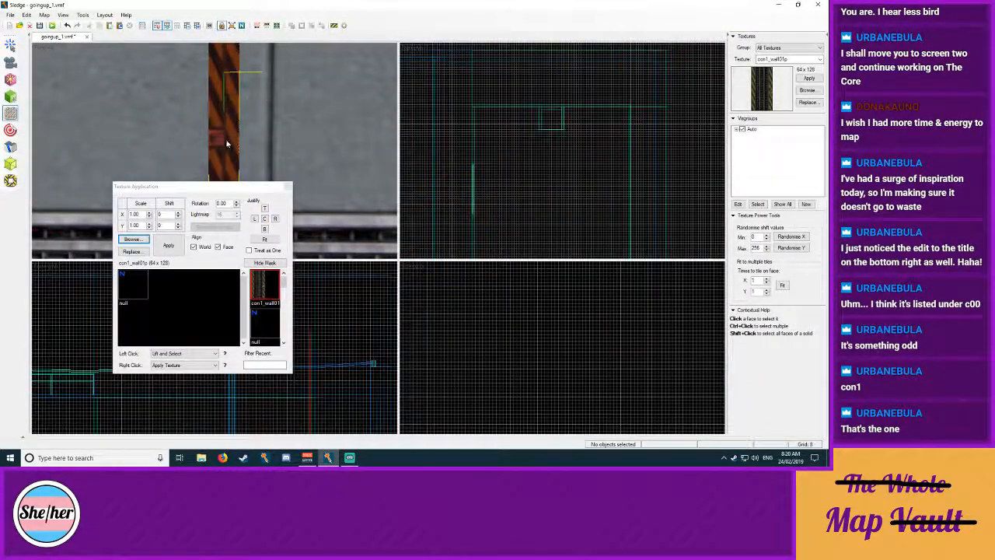
{"action": "left_click", "coordinate": [265, 240]}
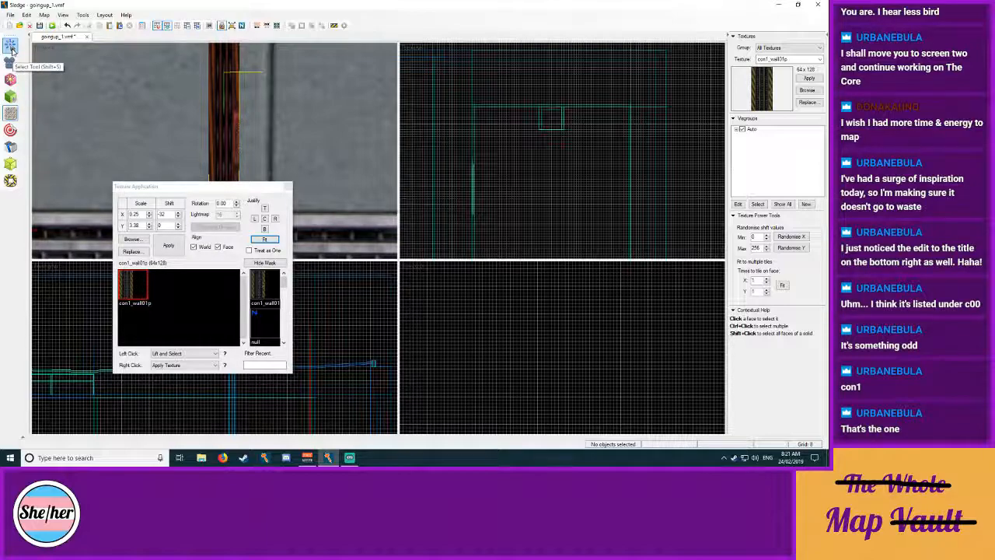
Step: Reopen the texture browser, filter it by "con1" and enlarge the texture previews to 512
{"action": "left_click", "coordinate": [801, 92]}
{"action": "type", "text": "con"}
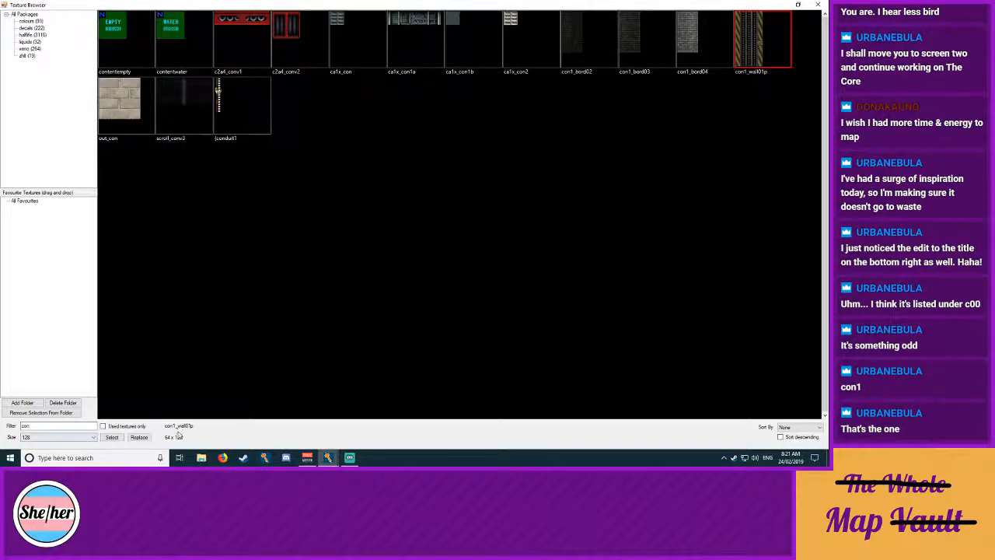
{"action": "left_click", "coordinate": [54, 437]}
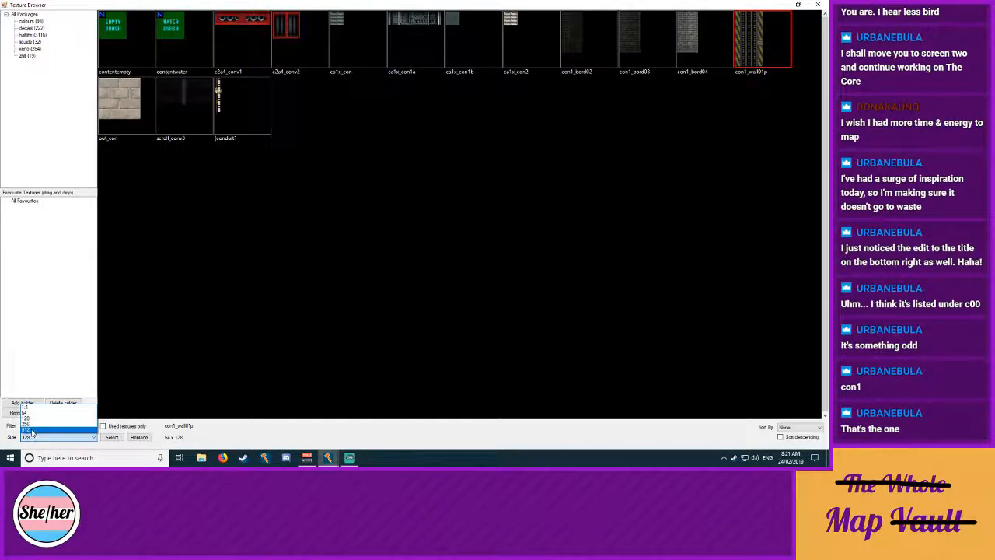
{"action": "left_click", "coordinate": [32, 433]}
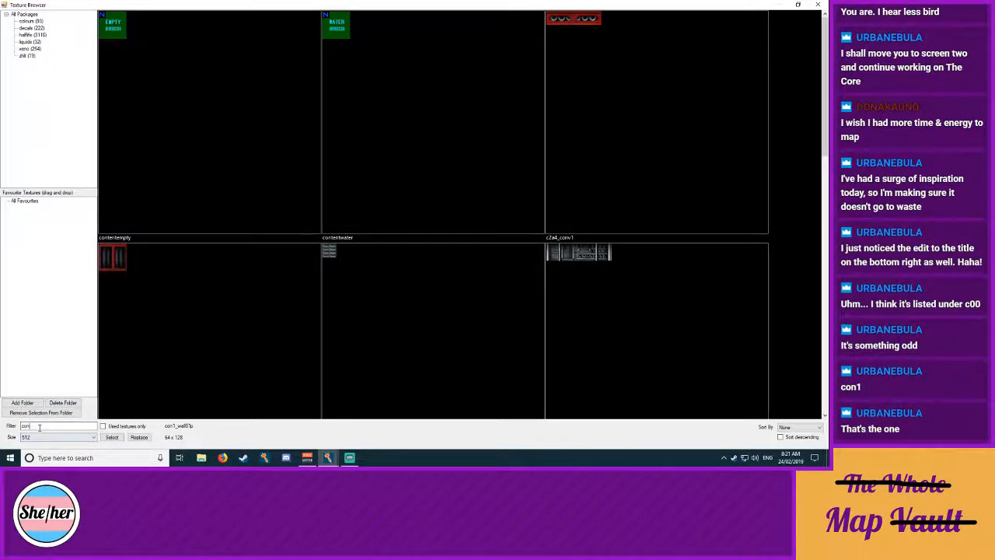
{"action": "left_click", "coordinate": [36, 425]}
{"action": "type", "text": "1"}
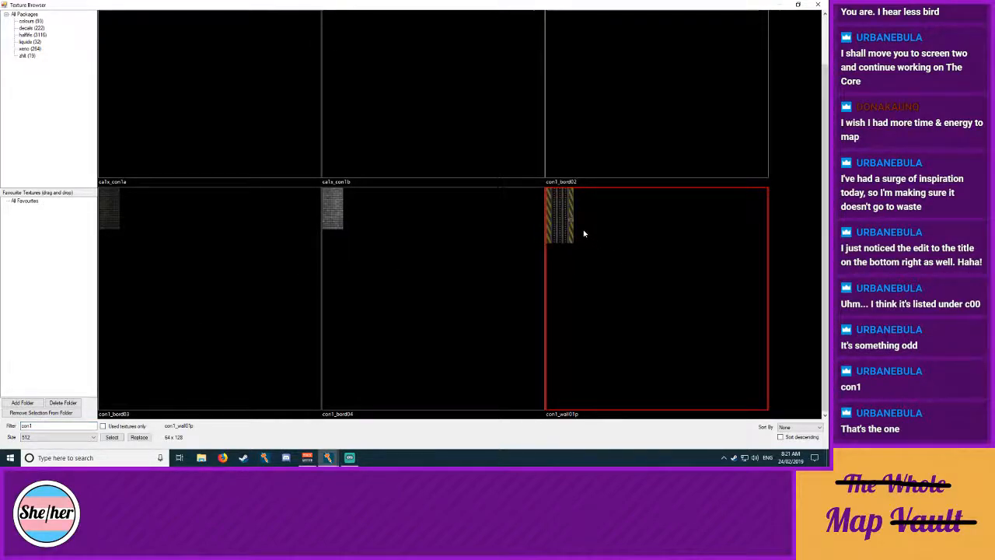
Step: Try a preview size of 64, set it back to 128 and highlight con1_wall01p for inspection
{"action": "left_click", "coordinate": [55, 437]}
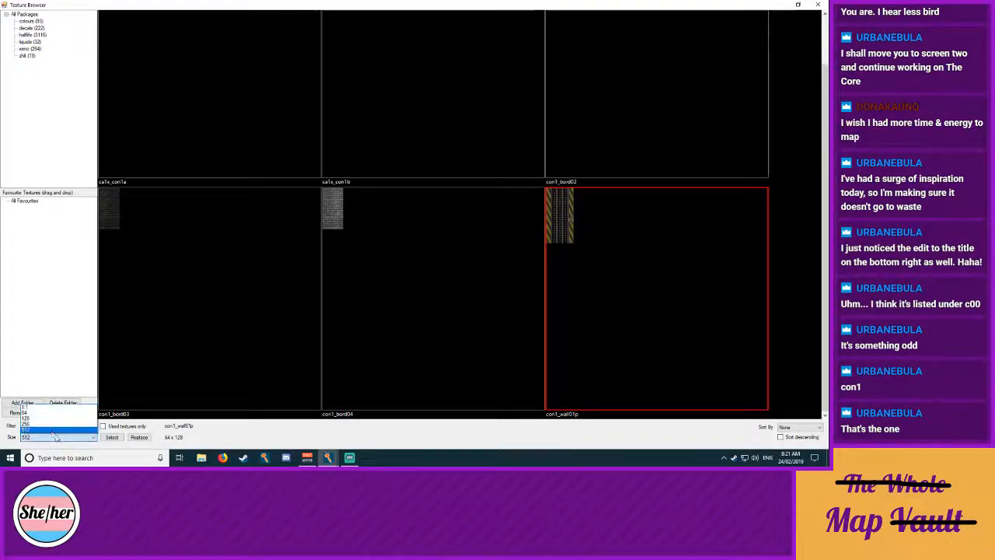
{"action": "left_click", "coordinate": [34, 414]}
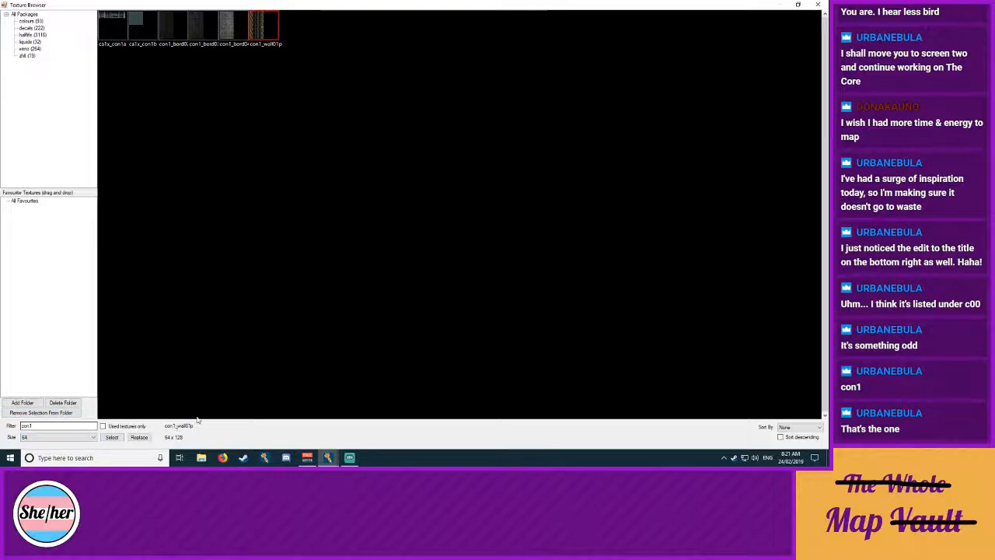
{"action": "left_click", "coordinate": [46, 438]}
{"action": "left_click", "coordinate": [31, 421]}
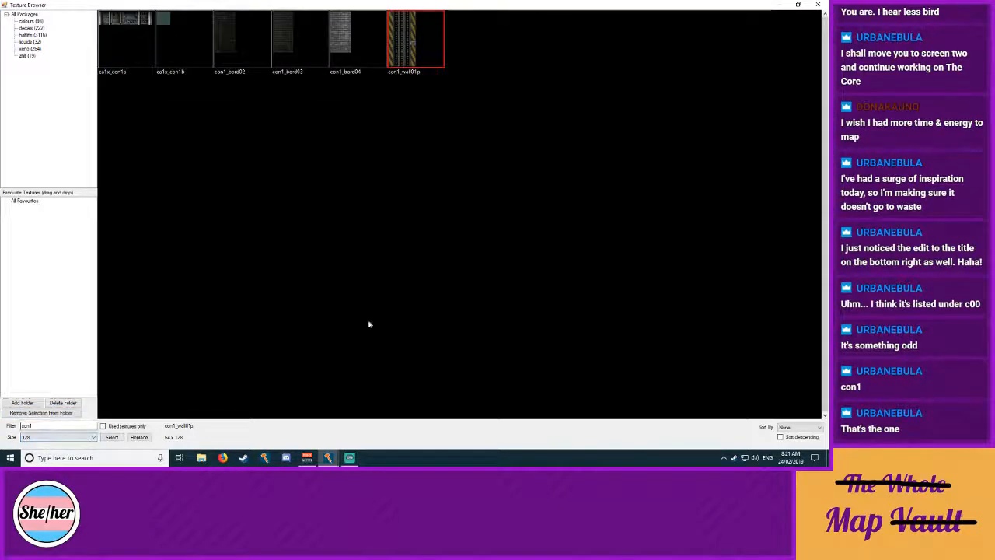
{"action": "left_click", "coordinate": [473, 183]}
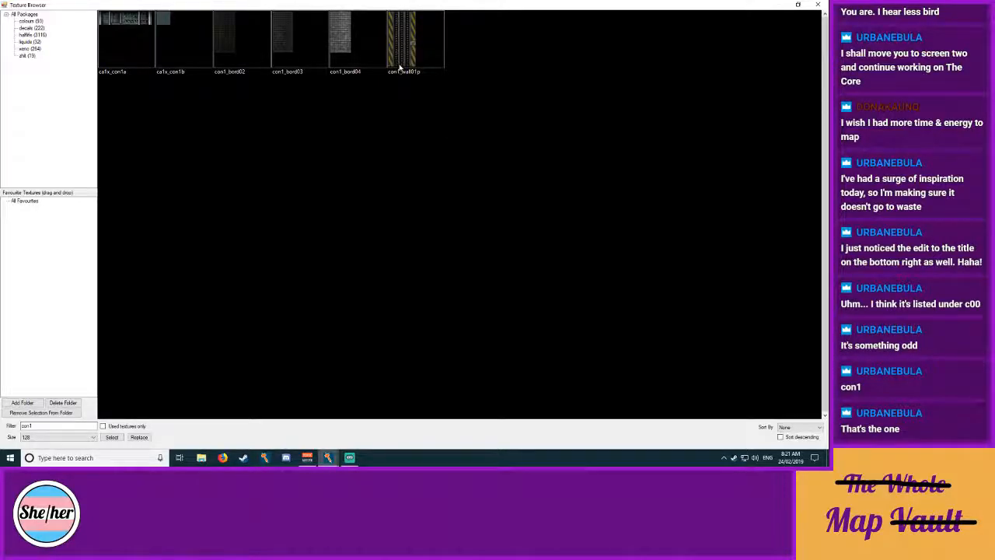
{"action": "left_click", "coordinate": [413, 60]}
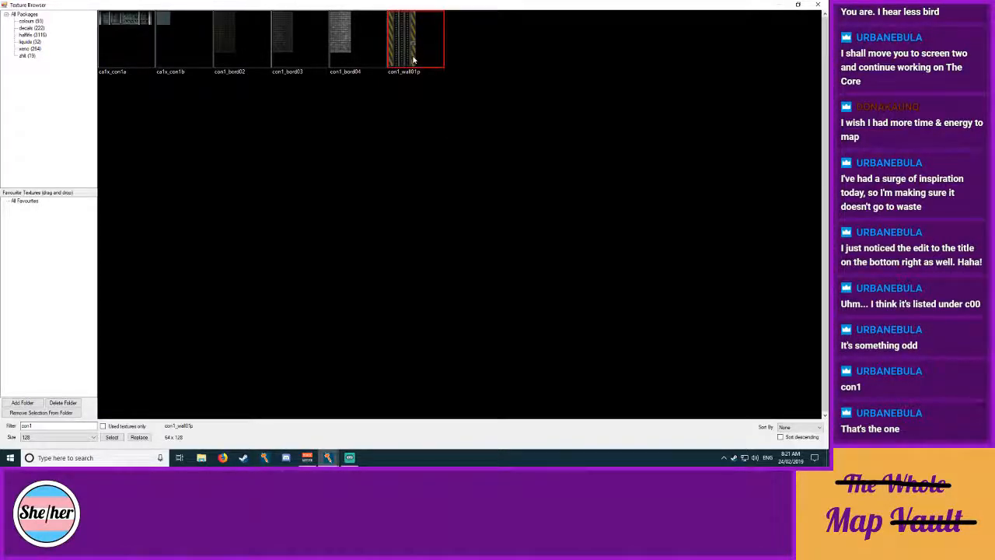
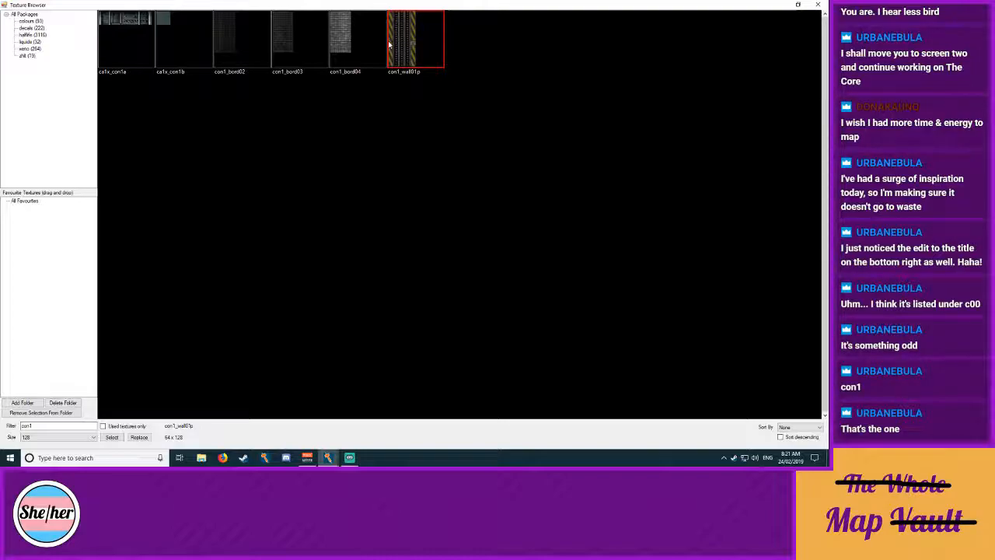
Step: Close the texture browser and set the grid size to 2 for detailed work on the column's top outline
{"action": "left_click", "coordinate": [817, 4]}
{"action": "left_click", "coordinate": [11, 45]}
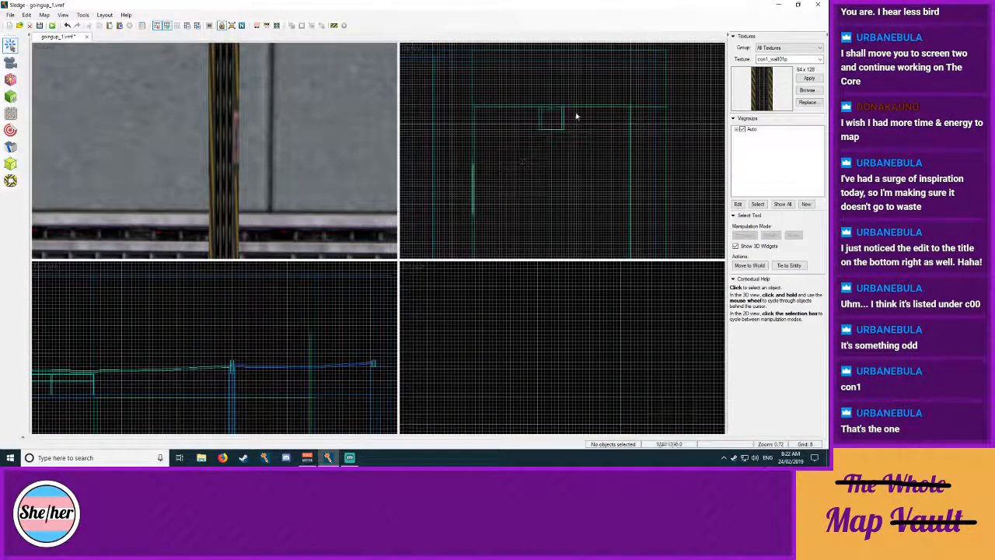
{"action": "scroll", "coordinate": [544, 105], "scroll_direction": "up", "scroll_amount": 6}
{"action": "scroll", "coordinate": [516, 105], "scroll_direction": "up", "scroll_amount": 3}
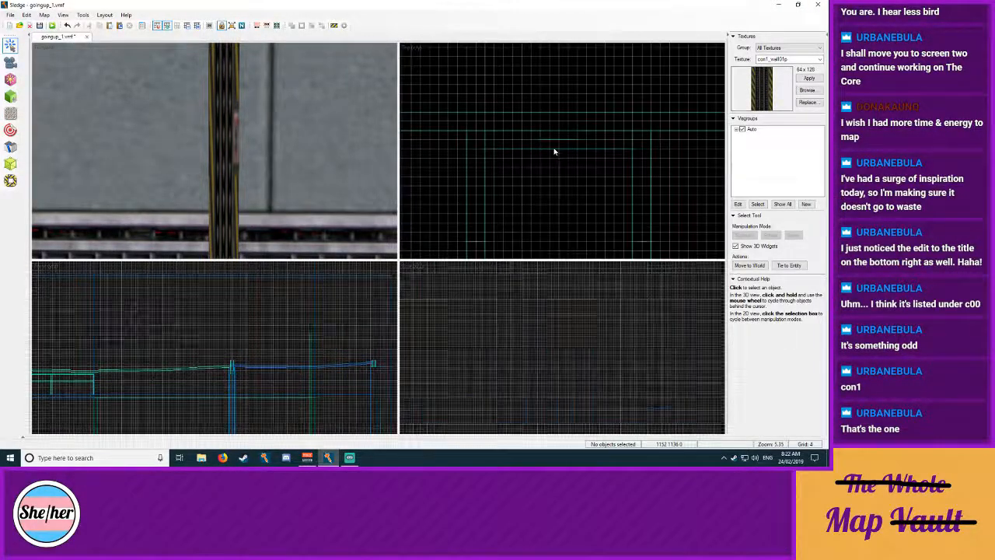
{"action": "key", "text": "["}
{"action": "key", "text": "["}
{"action": "key", "text": "["}
{"action": "key", "text": "bracketright"}
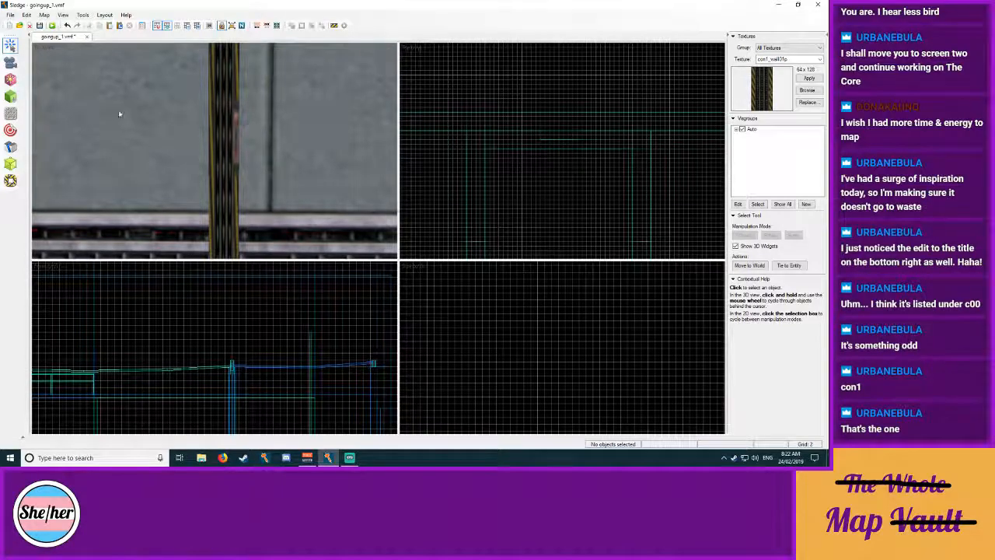
Step: Open the tall column for vertex editing and split its front face to add vertices along the front edge
{"action": "left_click", "coordinate": [10, 163]}
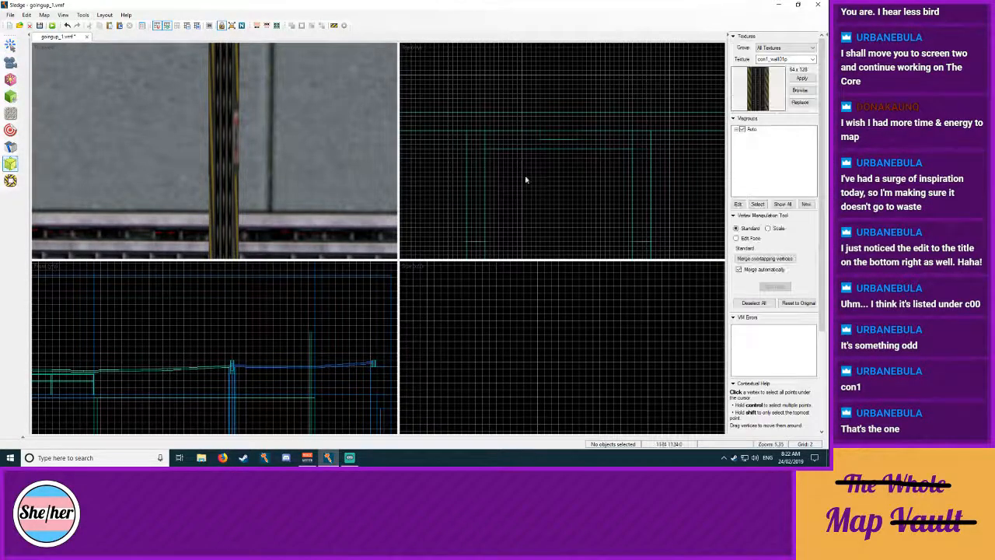
{"action": "left_click", "coordinate": [548, 143]}
{"action": "left_click_drag", "start_coordinate": [540, 139], "coordinate": [576, 143]}
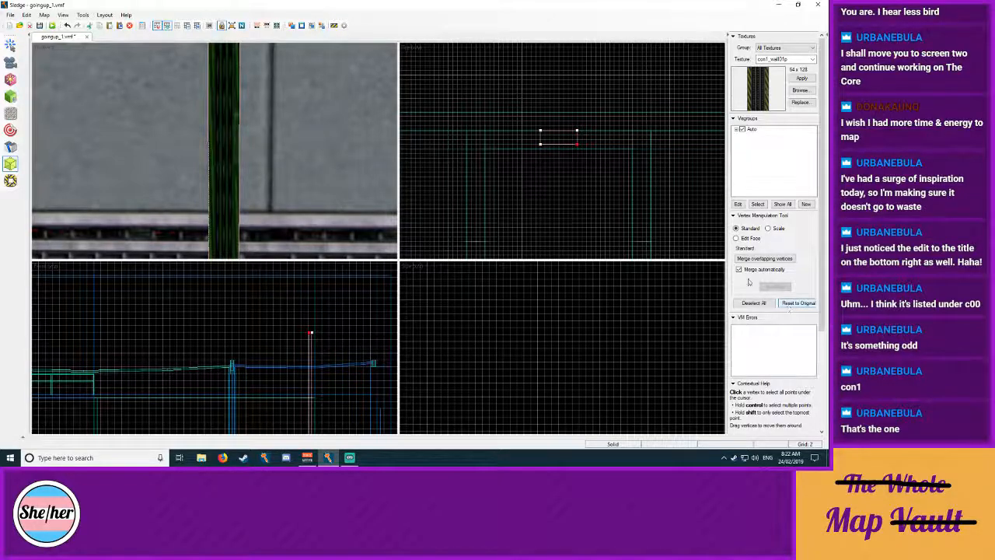
{"action": "left_click", "coordinate": [557, 145]}
{"action": "left_click", "coordinate": [777, 286]}
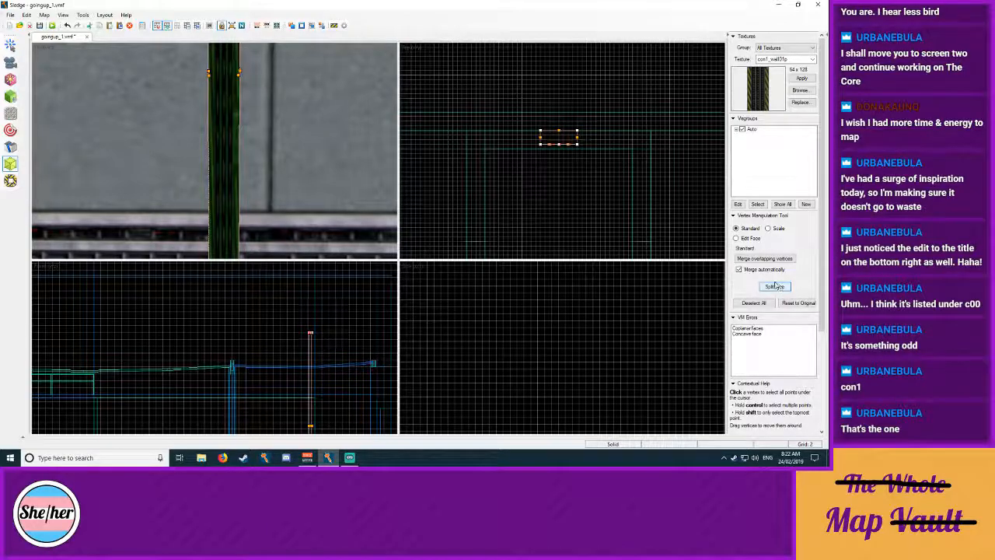
Step: Reshape the column's front vertices into a bevelled profile with angled side facets and a narrow middle facet
{"action": "left_click_drag", "start_coordinate": [541, 145], "coordinate": [546, 144]}
{"action": "left_click", "coordinate": [558, 145]}
{"action": "left_click_drag", "start_coordinate": [577, 145], "coordinate": [563, 145]}
{"action": "left_click", "coordinate": [577, 136], "text": "ctrl"}
{"action": "key", "text": "ctrl+f"}
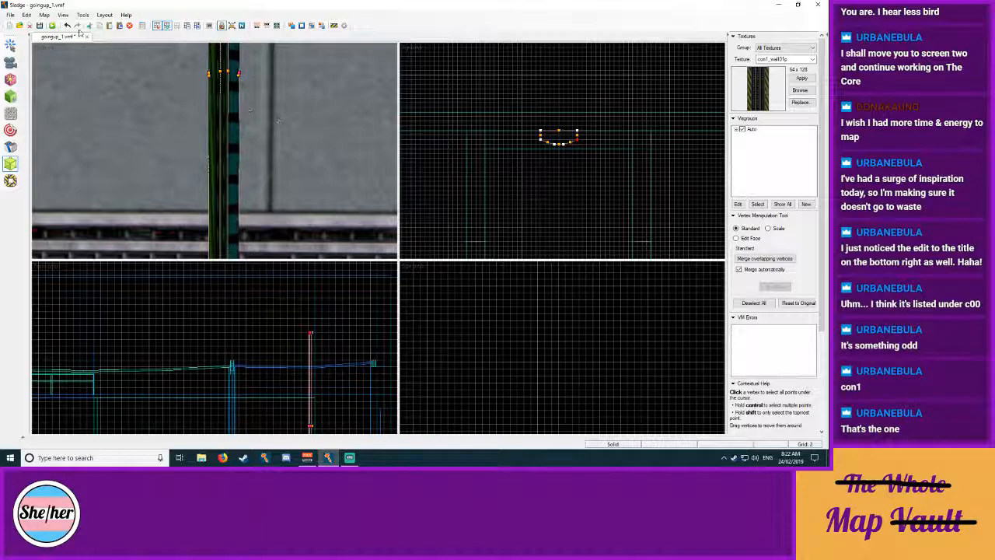
{"action": "left_click", "coordinate": [10, 44]}
Step: Set the column's left angled facet to texture scale 1.00 in X and Y and left-justify it
{"action": "left_click", "coordinate": [10, 113]}
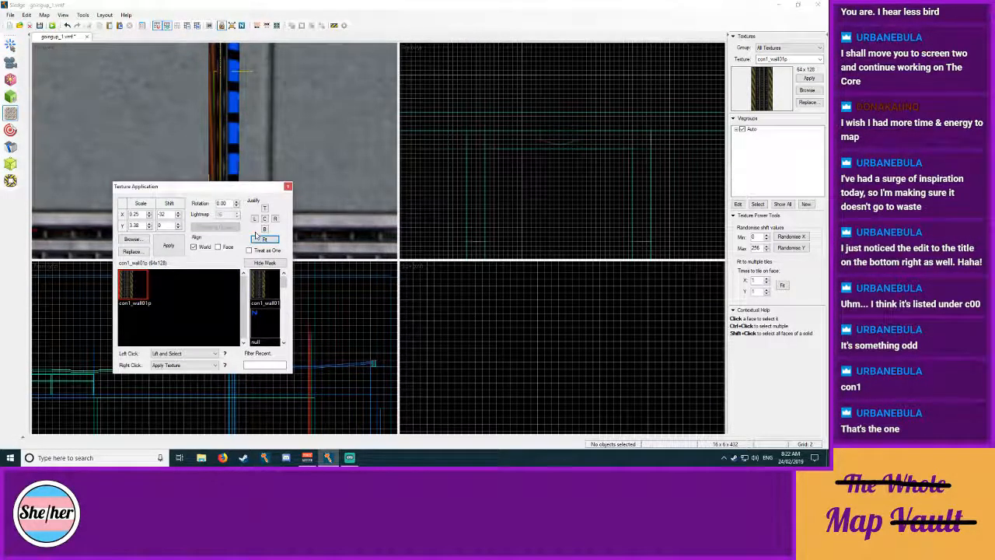
{"action": "double_click", "coordinate": [137, 213]}
{"action": "type", "text": "1"}
{"action": "double_click", "coordinate": [133, 225]}
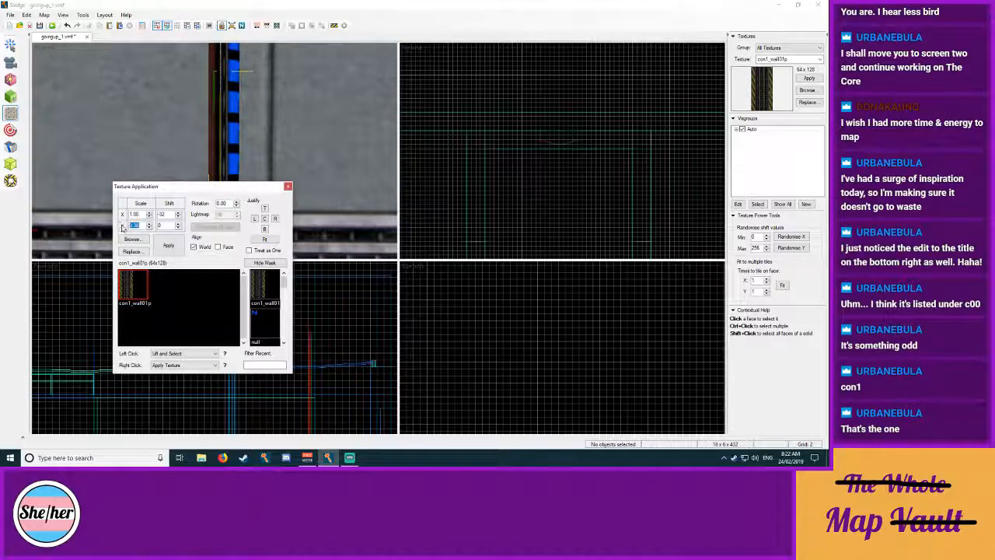
{"action": "left_click", "coordinate": [254, 218]}
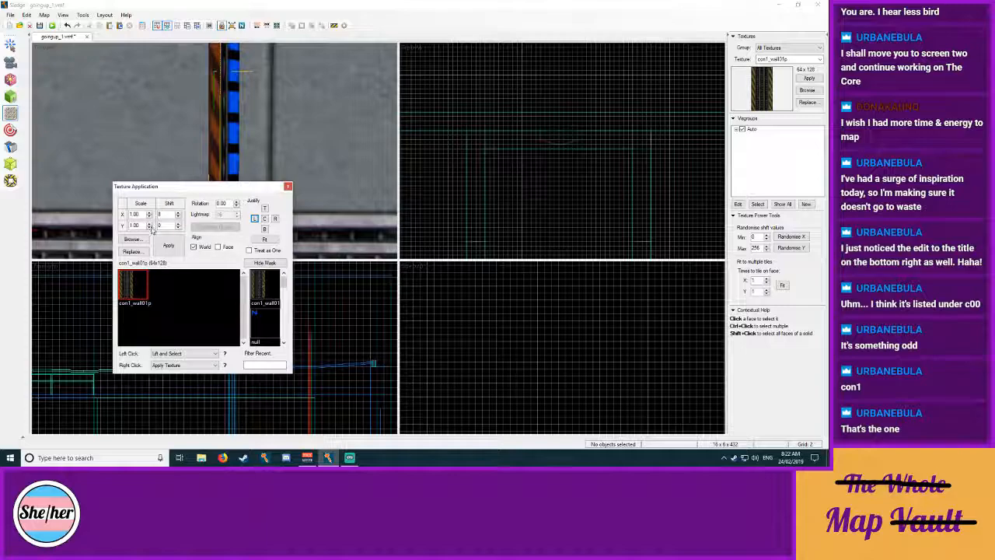
Step: Apply the same con1_wall01p texture to the column's right angled facet and middle facet
{"action": "right_click", "coordinate": [233, 141]}
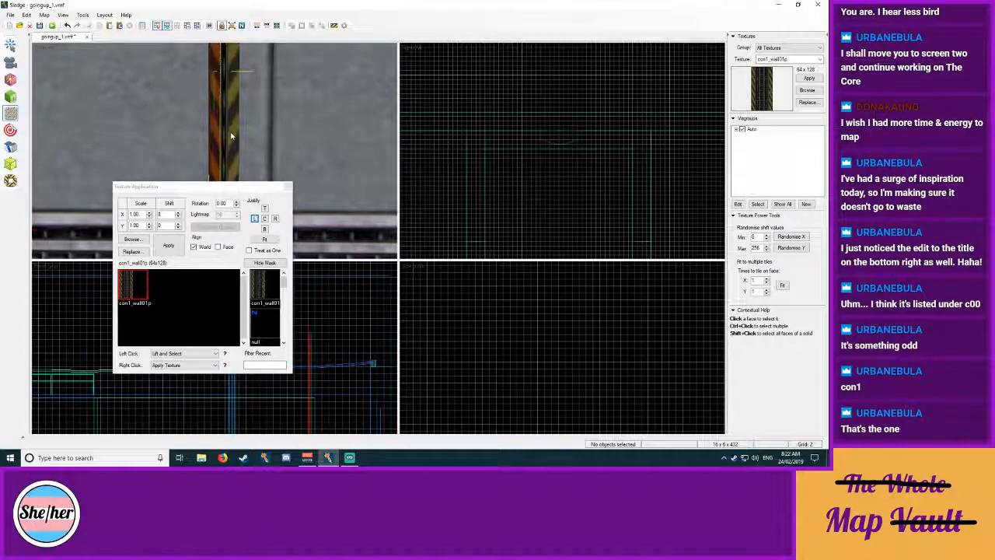
{"action": "right_click", "coordinate": [225, 136]}
{"action": "left_click", "coordinate": [224, 135]}
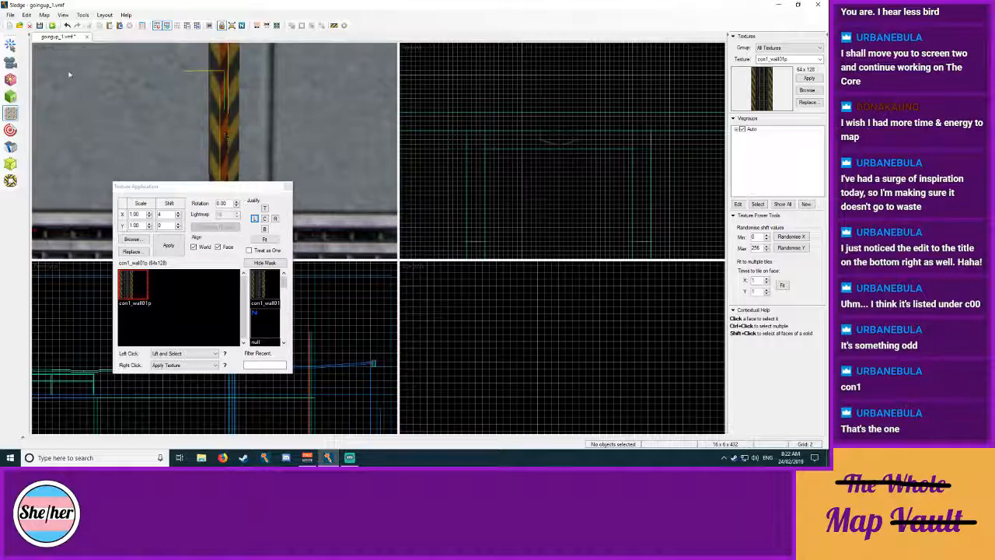
Step: Widen the column's flat middle facet by moving its front vertices apart, and finish the vertex editing
{"action": "left_click", "coordinate": [11, 47]}
{"action": "left_click", "coordinate": [10, 164]}
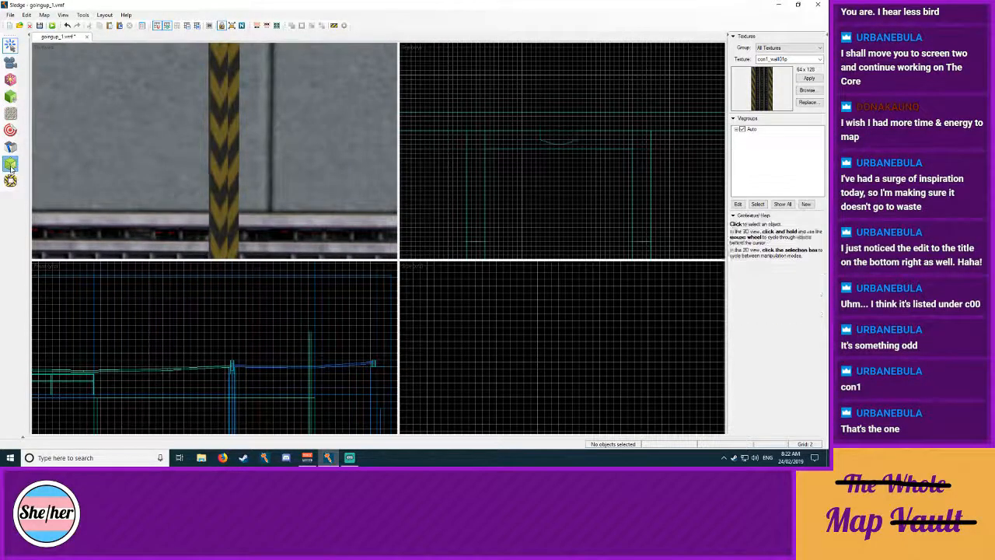
{"action": "left_click", "coordinate": [547, 143]}
{"action": "left_click_drag", "start_coordinate": [554, 144], "coordinate": [568, 144]}
{"action": "left_click", "coordinate": [11, 47]}
{"action": "left_click", "coordinate": [450, 89]}
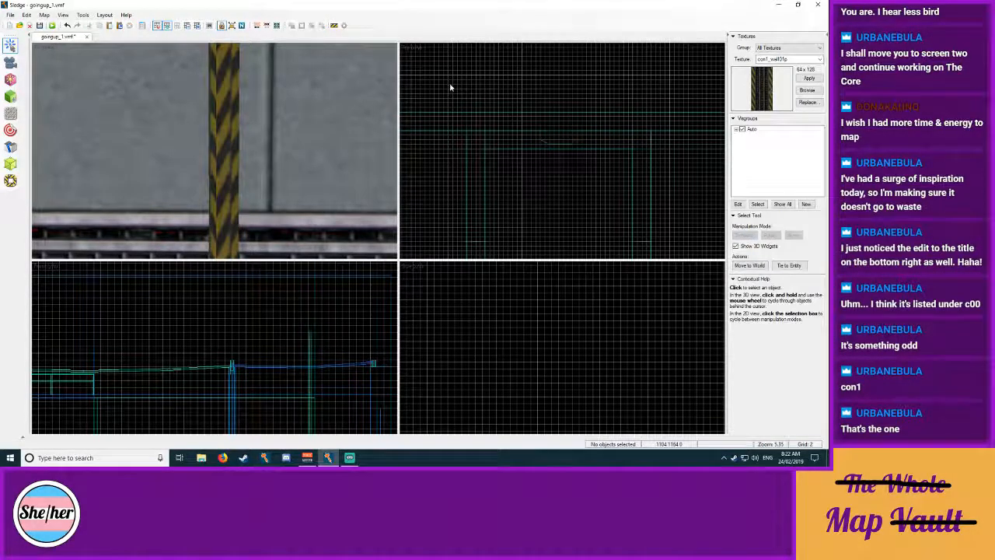
Step: Select the column's middle facet, lower its texture's X scale in small increments and centre the texture
{"action": "left_click", "coordinate": [10, 115]}
{"action": "left_click", "coordinate": [223, 118]}
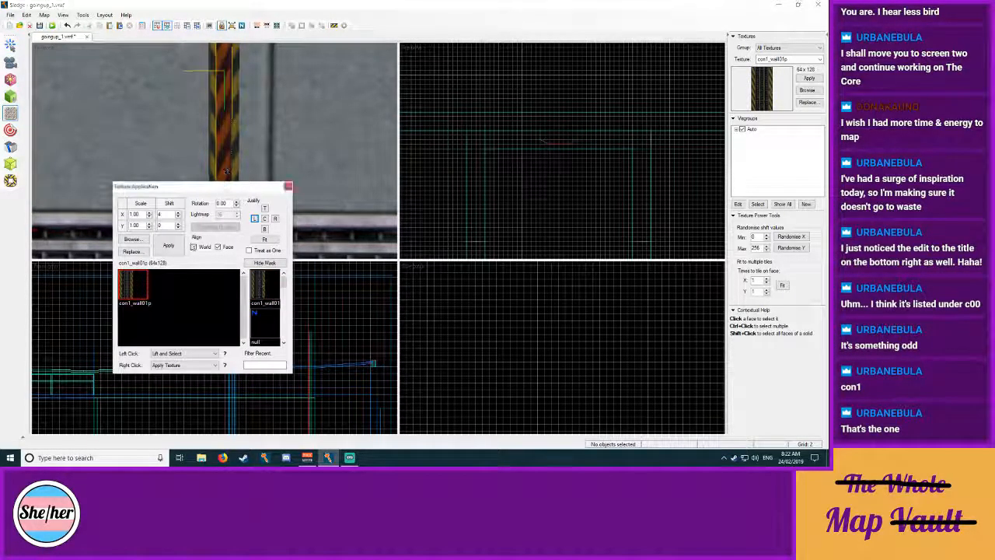
{"action": "left_click", "coordinate": [264, 219]}
{"action": "left_click", "coordinate": [150, 216]}
{"action": "left_click", "coordinate": [149, 216]}
{"action": "left_click", "coordinate": [150, 216]}
{"action": "left_click", "coordinate": [149, 217]}
{"action": "left_click", "coordinate": [150, 217]}
{"action": "left_click", "coordinate": [264, 219]}
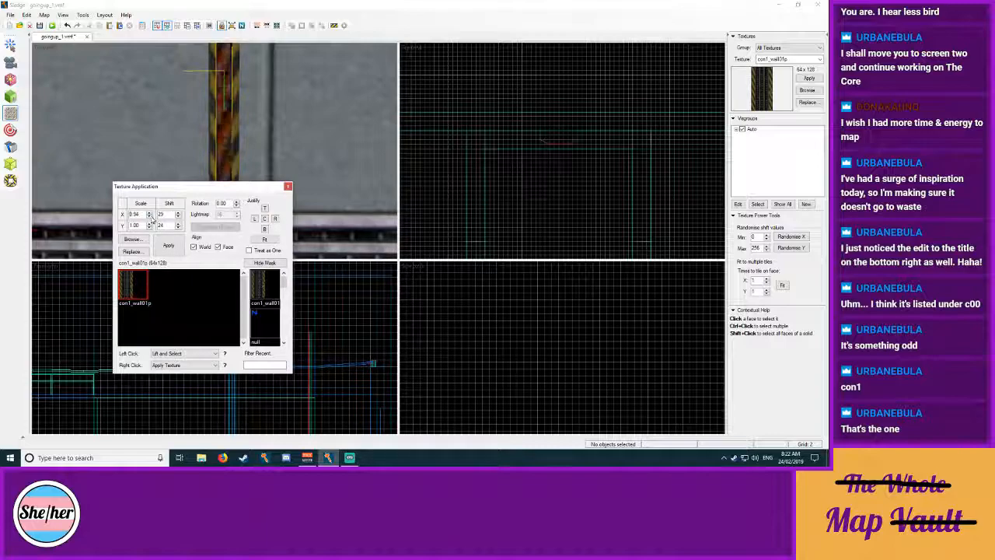
{"action": "left_click", "coordinate": [264, 219]}
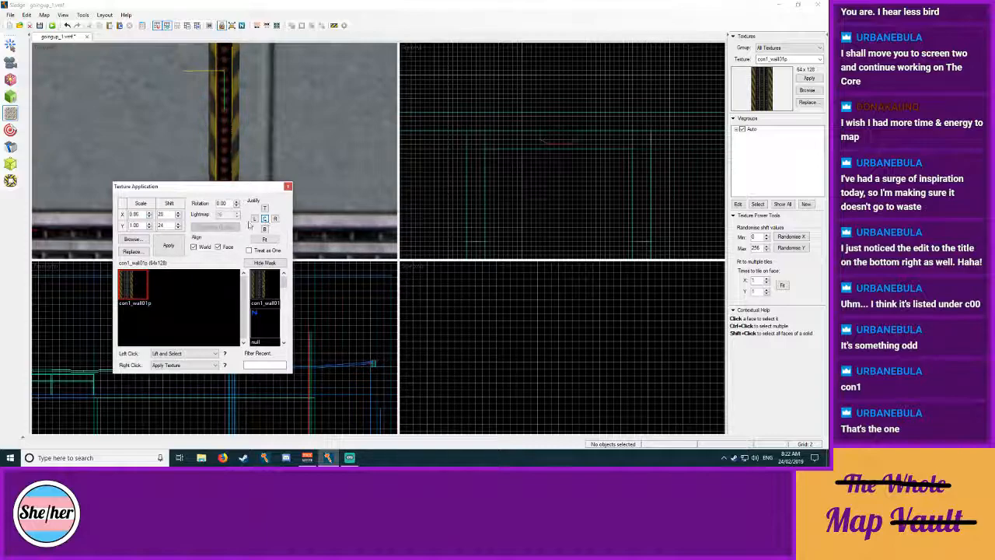
Step: Reduce the middle facet's texture X scale to 0.50 and recentre the texture on the facet
{"action": "left_click", "coordinate": [150, 218]}
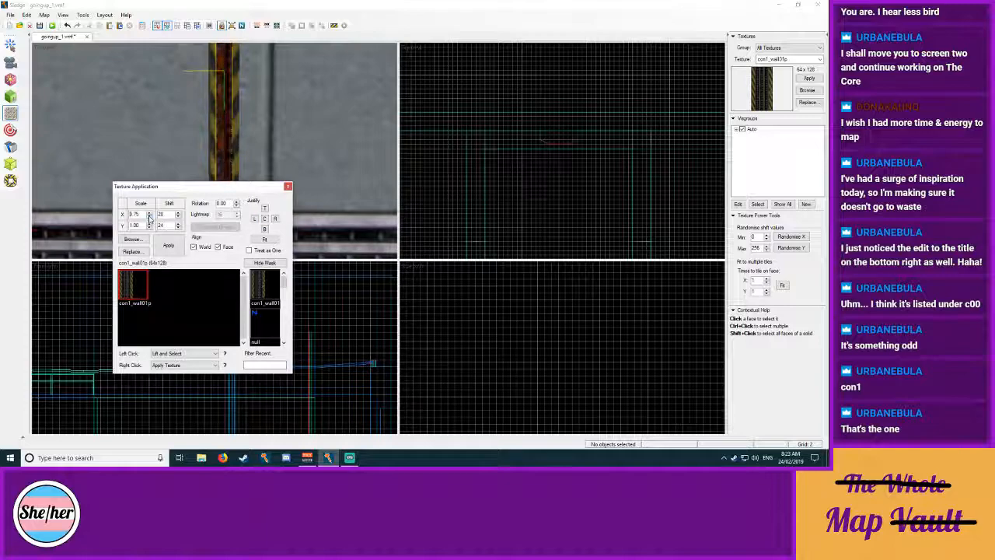
{"action": "left_click", "coordinate": [149, 217]}
{"action": "left_click", "coordinate": [265, 222]}
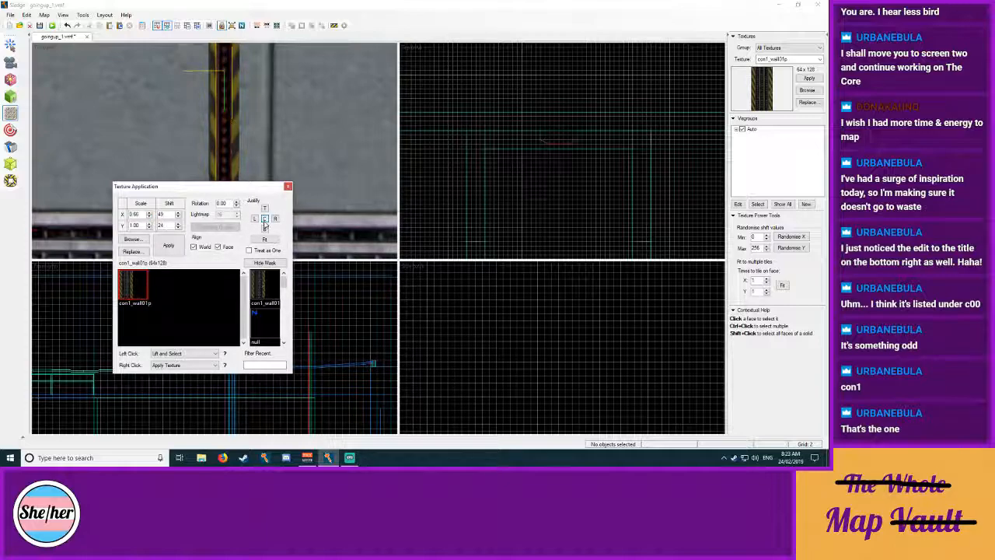
{"action": "left_click", "coordinate": [149, 218]}
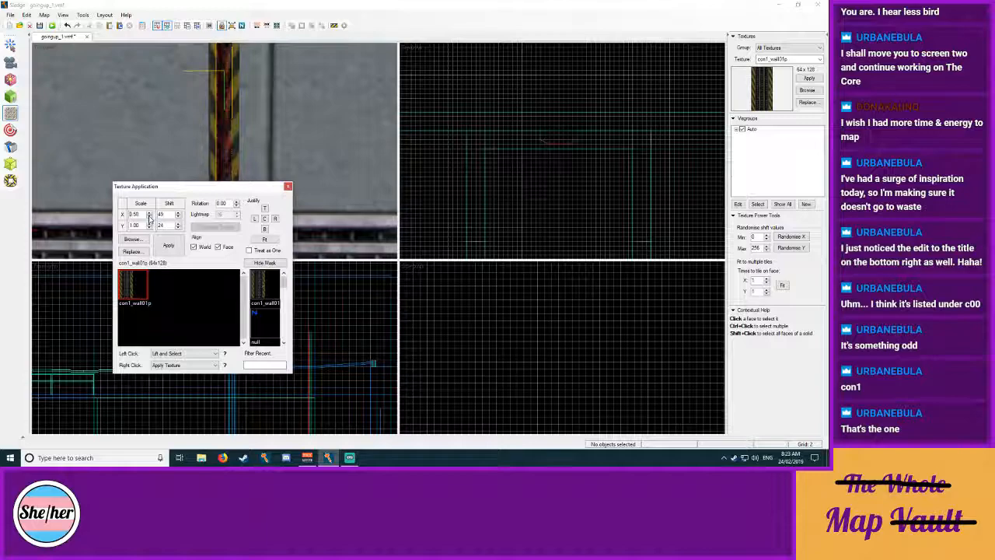
{"action": "left_click", "coordinate": [150, 217]}
{"action": "left_click", "coordinate": [265, 219]}
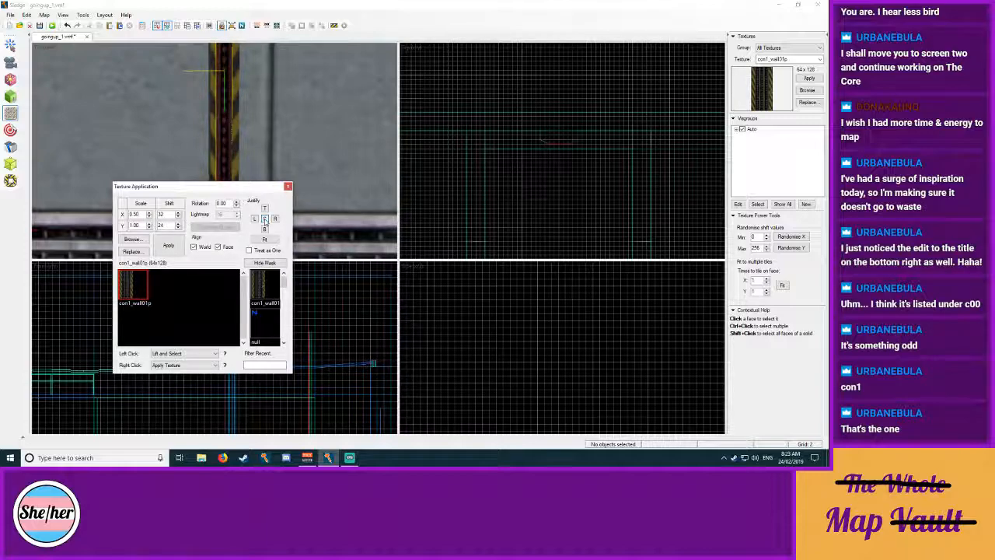
Step: Set the middle facet's texture Y scale to 0.50 to match its X scale
{"action": "left_click", "coordinate": [244, 149]}
{"action": "left_click", "coordinate": [234, 145]}
{"action": "left_click", "coordinate": [224, 146]}
{"action": "left_click", "coordinate": [213, 148]}
{"action": "left_click", "coordinate": [137, 215]}
{"action": "left_click", "coordinate": [221, 134]}
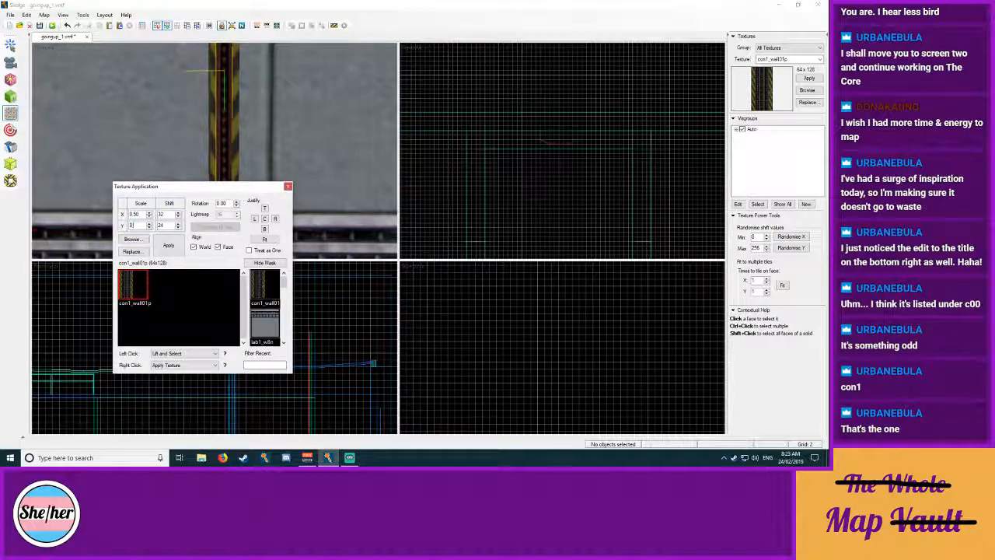
{"action": "type", "text": "0"}
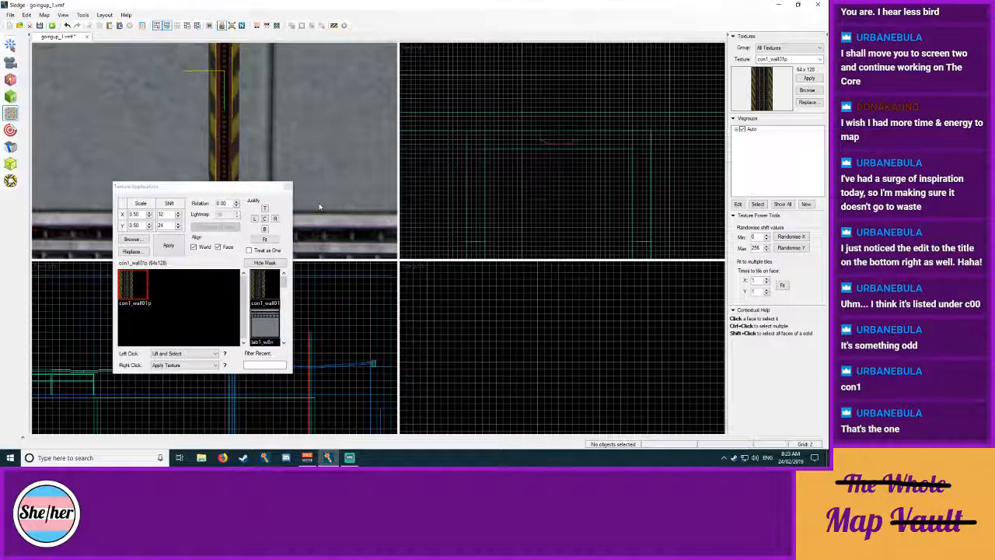
Step: Set the left angled facet's texture scale to 0.50 in X and Y and left-justify it
{"action": "left_click", "coordinate": [211, 142]}
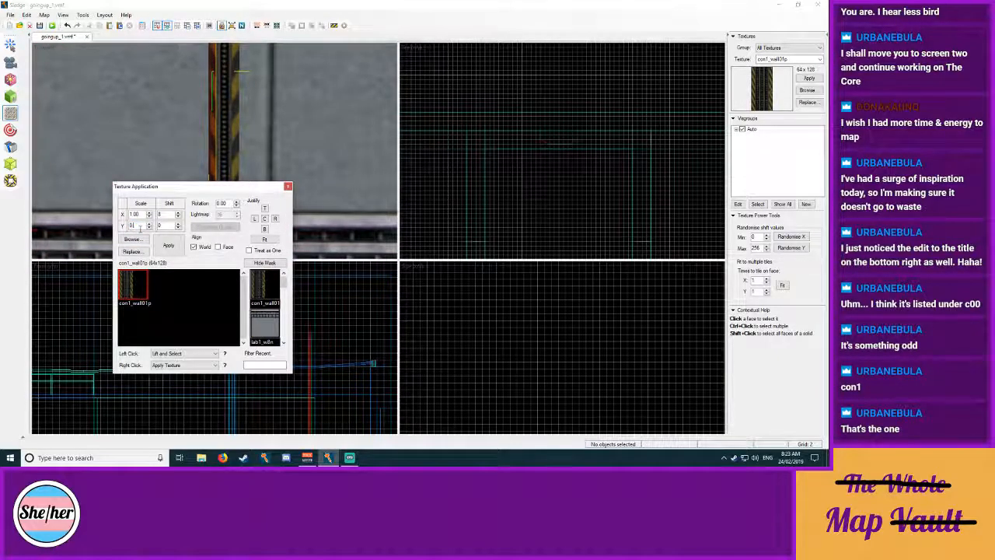
{"action": "left_click", "coordinate": [160, 214]}
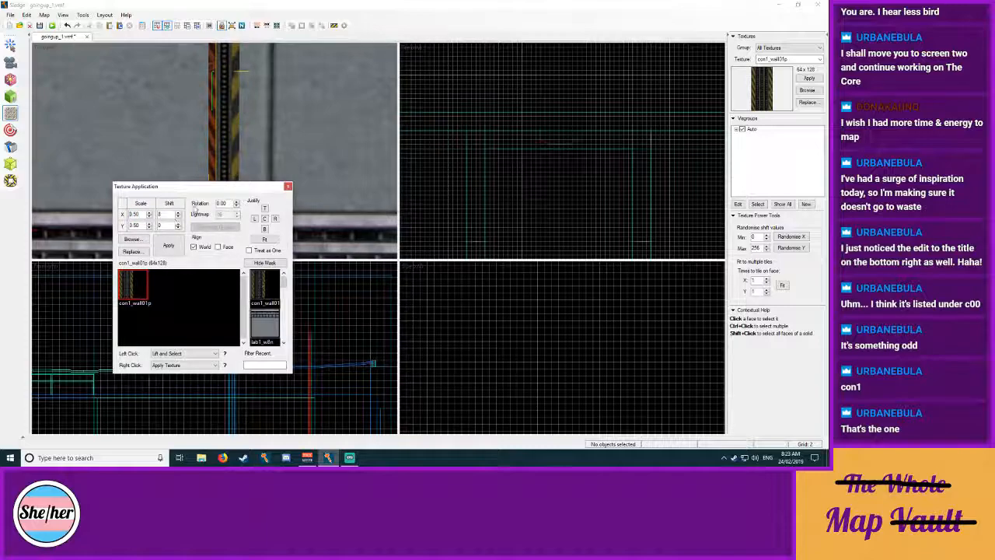
{"action": "left_click", "coordinate": [256, 219]}
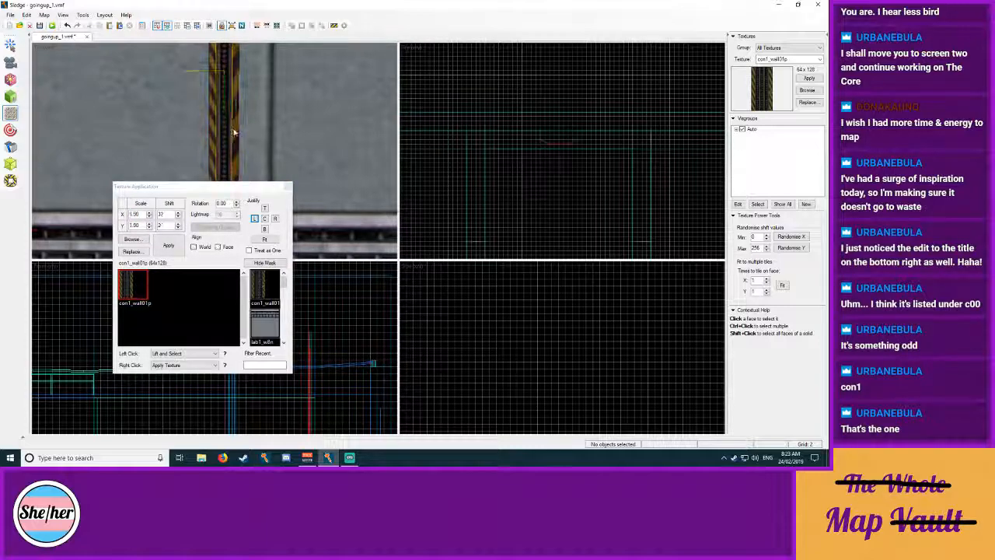
Step: Set the right angled facet's texture scale to 0.50, undo the stray texture change on the middle facet and close the texture settings
{"action": "left_click", "coordinate": [155, 213]}
{"action": "left_click", "coordinate": [203, 143]}
{"action": "key", "text": "ctrl+z"}
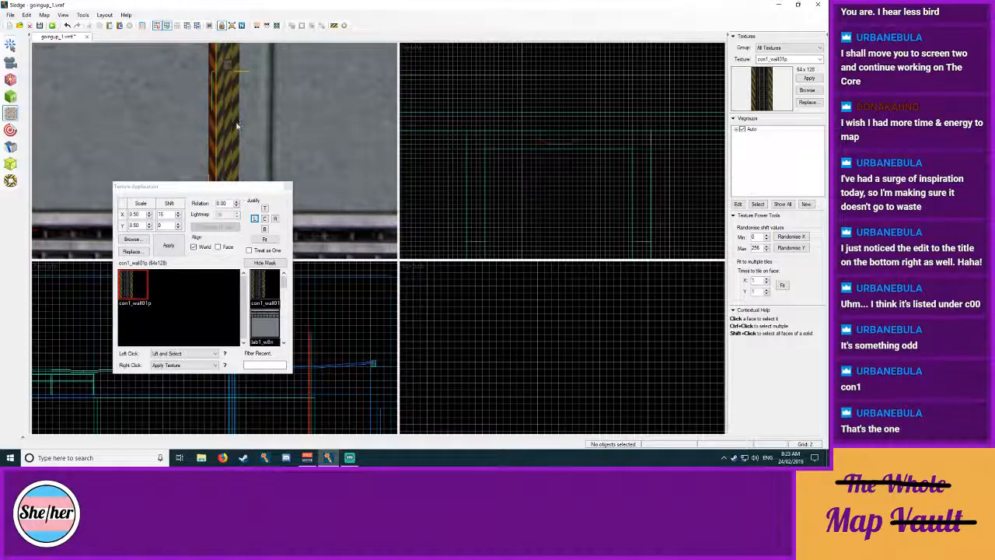
{"action": "left_click", "coordinate": [287, 186]}
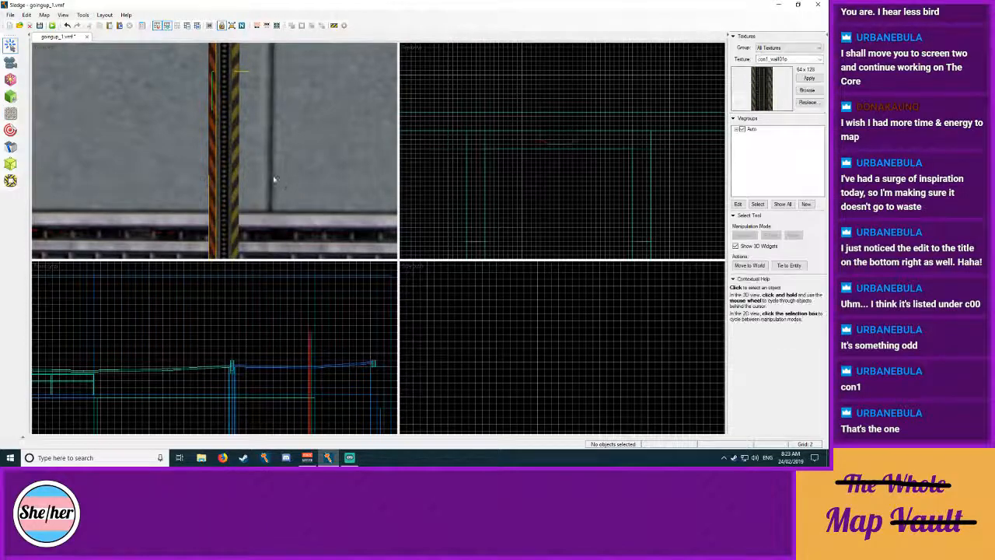
Step: Right-justify the con1_wall01p texture on the column's right angled facet so the hazard stripe lines up
{"action": "key", "text": "z"}
{"action": "key", "text": "w"}
{"action": "key", "text": "z"}
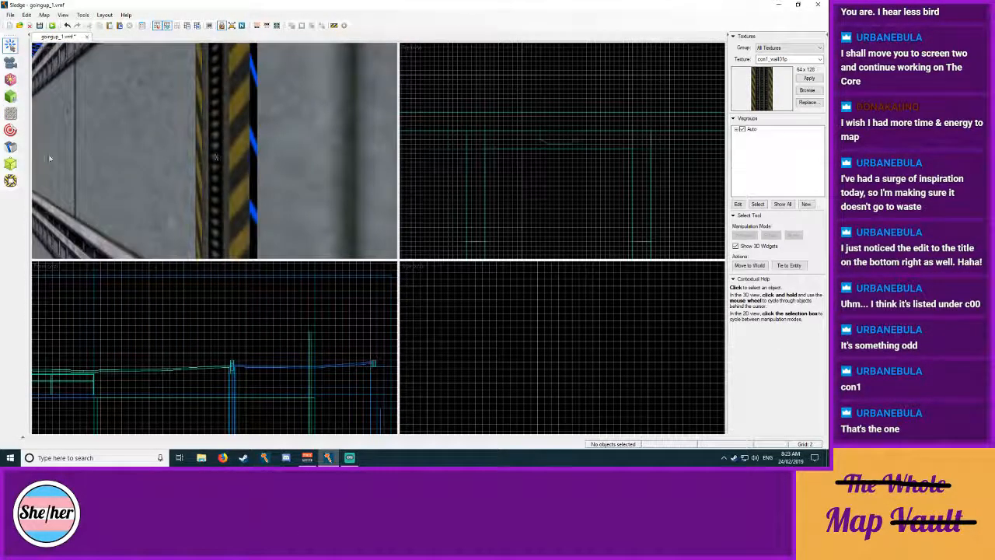
{"action": "left_click", "coordinate": [12, 114]}
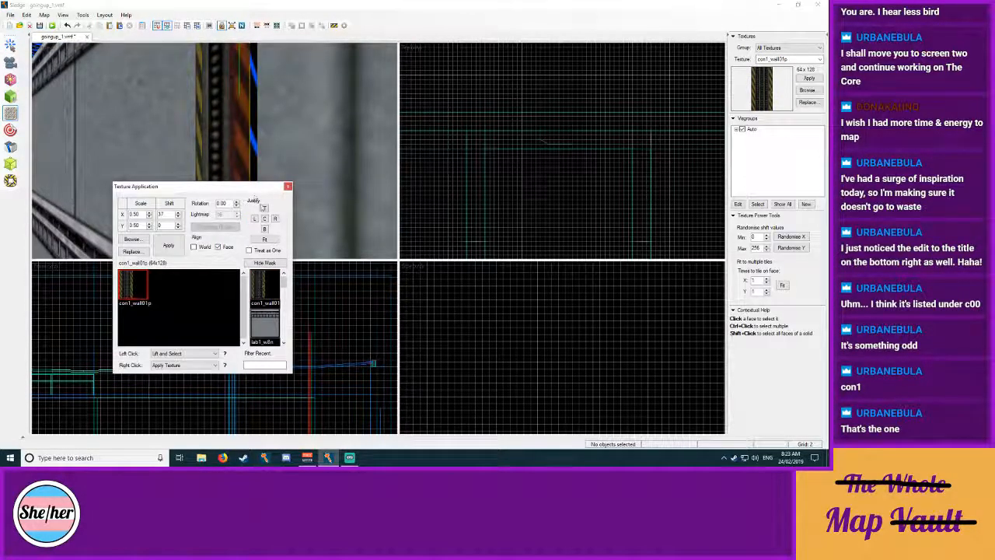
{"action": "left_click", "coordinate": [275, 219]}
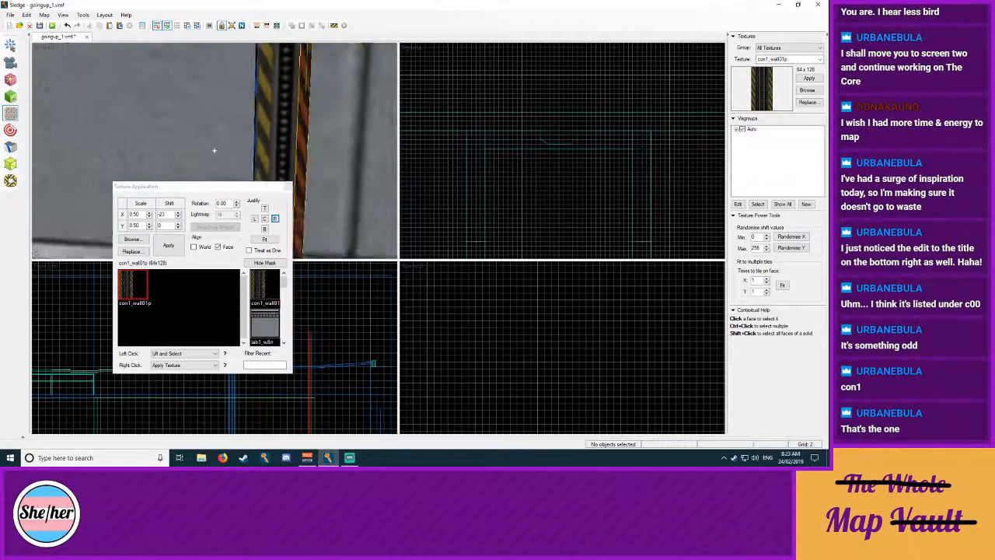
Step: Align the left angled facet's texture to the face, left-justify it and close the texture settings
{"action": "left_click", "coordinate": [232, 247]}
{"action": "left_click", "coordinate": [226, 247]}
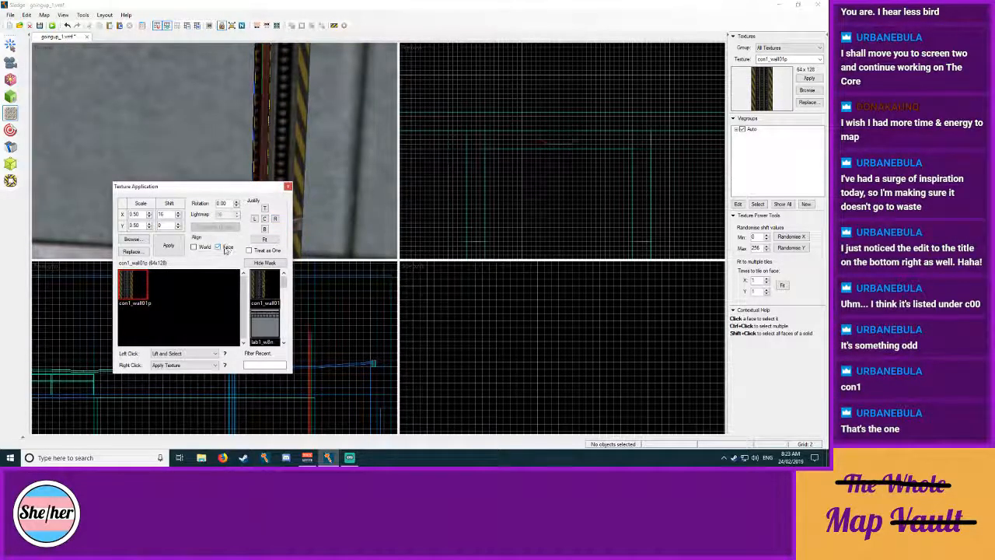
{"action": "left_click", "coordinate": [254, 218]}
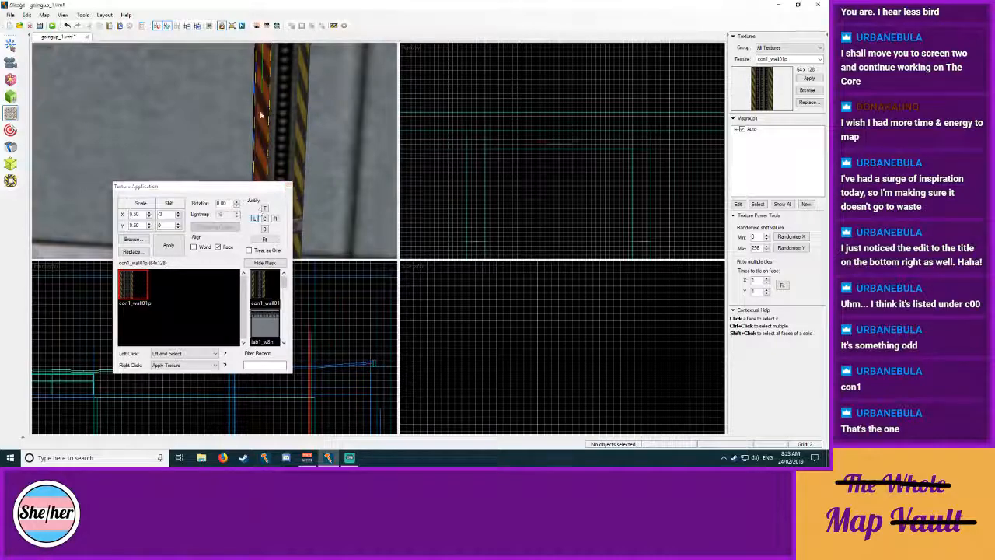
{"action": "left_click", "coordinate": [289, 184]}
Step: Try aligning con1_wall01p on the column's narrow side face by justifying it right and left, with an X shift of 50
{"action": "key", "text": "s"}
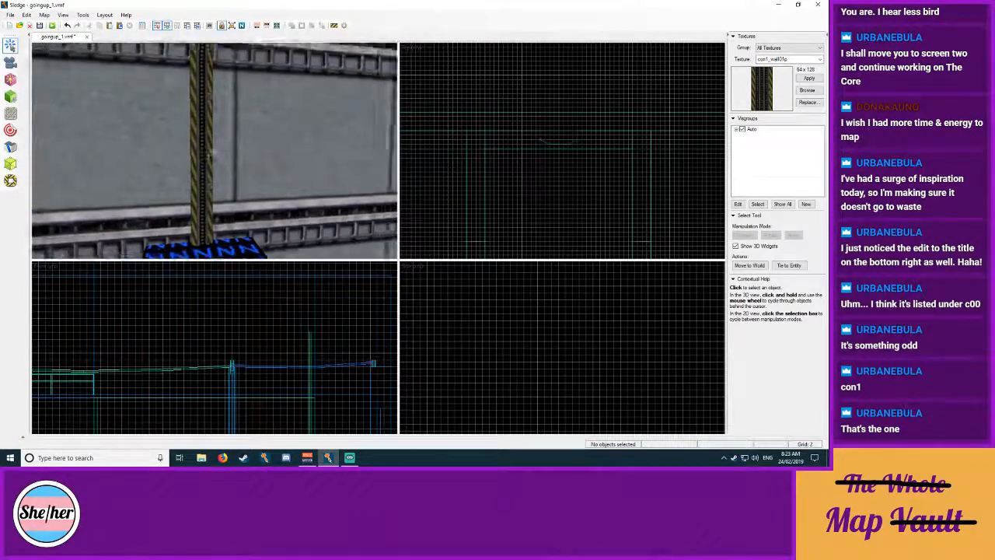
{"action": "key", "text": "w"}
{"action": "key", "text": "s"}
{"action": "key", "text": "z"}
{"action": "left_click", "coordinate": [10, 113]}
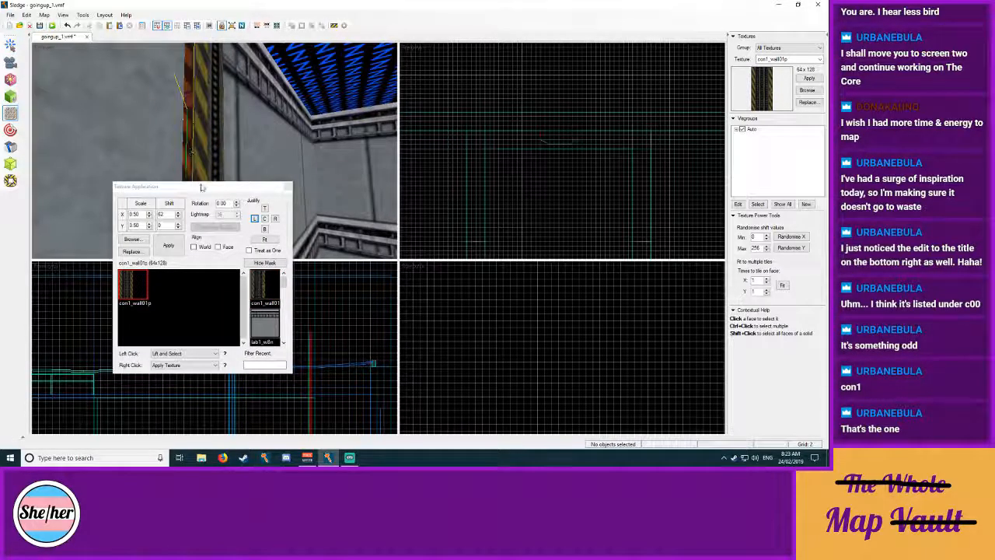
{"action": "left_click", "coordinate": [219, 247]}
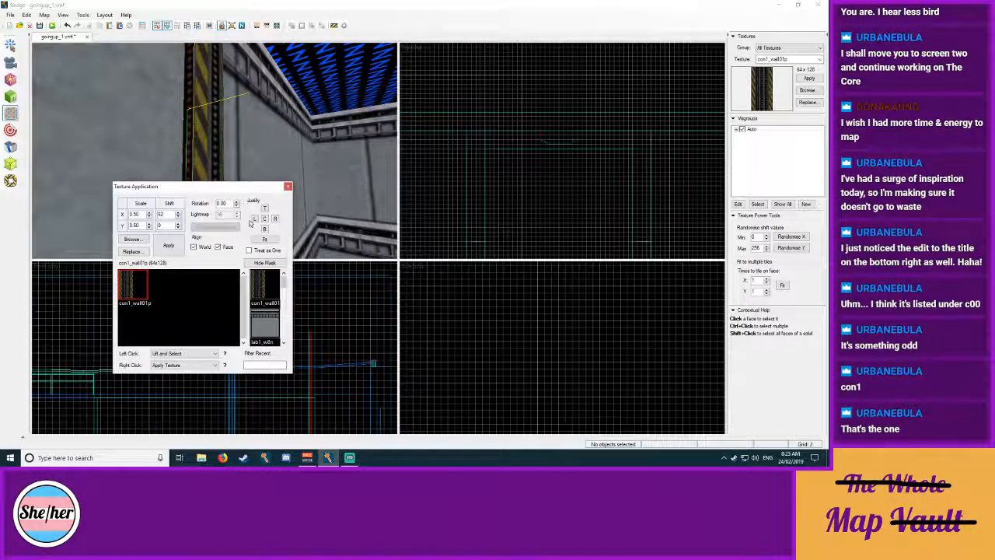
{"action": "left_click", "coordinate": [275, 218]}
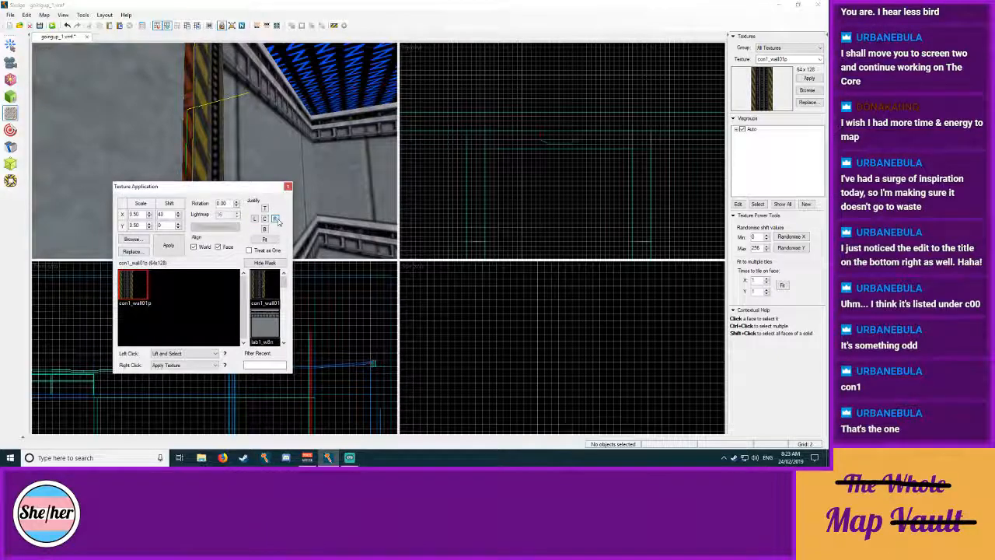
{"action": "left_click", "coordinate": [255, 219]}
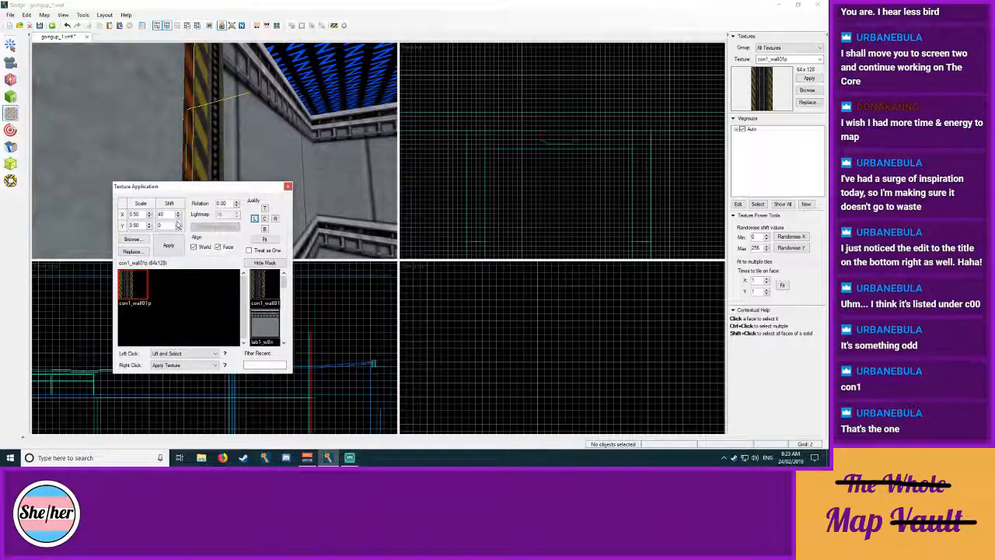
{"action": "left_click", "coordinate": [177, 213]}
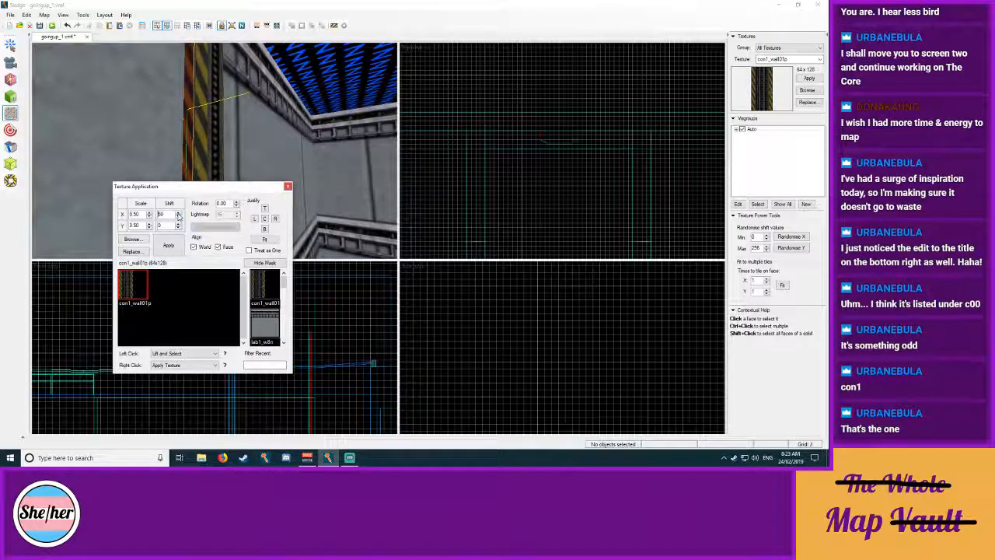
{"action": "left_click", "coordinate": [230, 132]}
{"action": "left_click", "coordinate": [188, 136]}
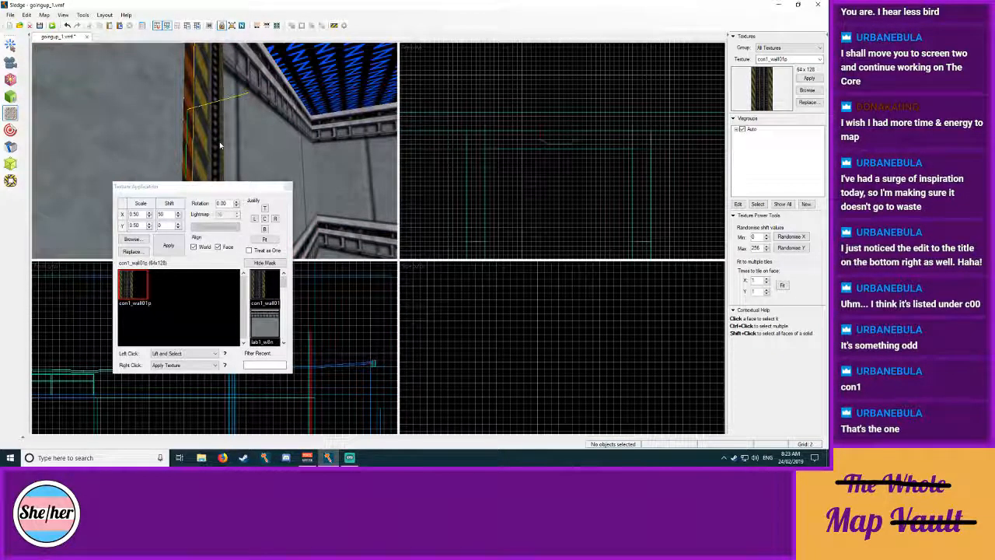
Step: Filter the textures for "tr" and apply basetrim01 to the column's narrow side face with scale 0.25 and shift 0 in X and Y
{"action": "left_click", "coordinate": [133, 240]}
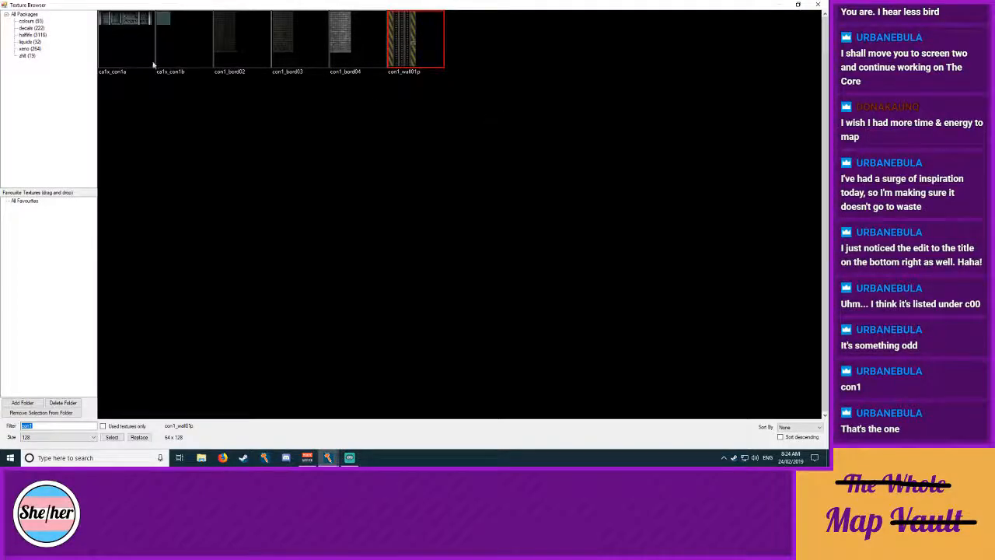
{"action": "key", "text": "BackSpace"}
{"action": "scroll", "coordinate": [174, 171], "scroll_direction": "down", "scroll_amount": 15}
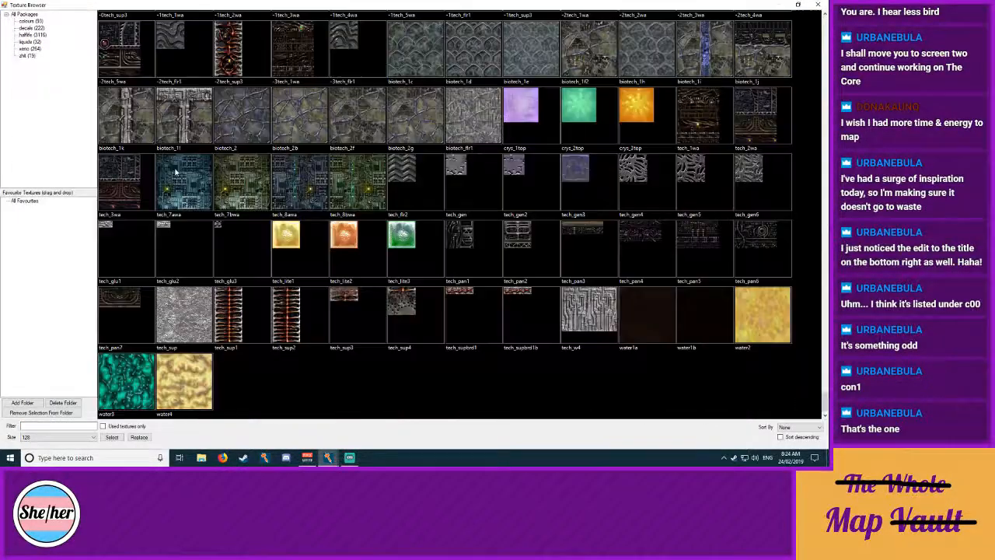
{"action": "type", "text": "trm"}
{"action": "key", "text": "BackSpace"}
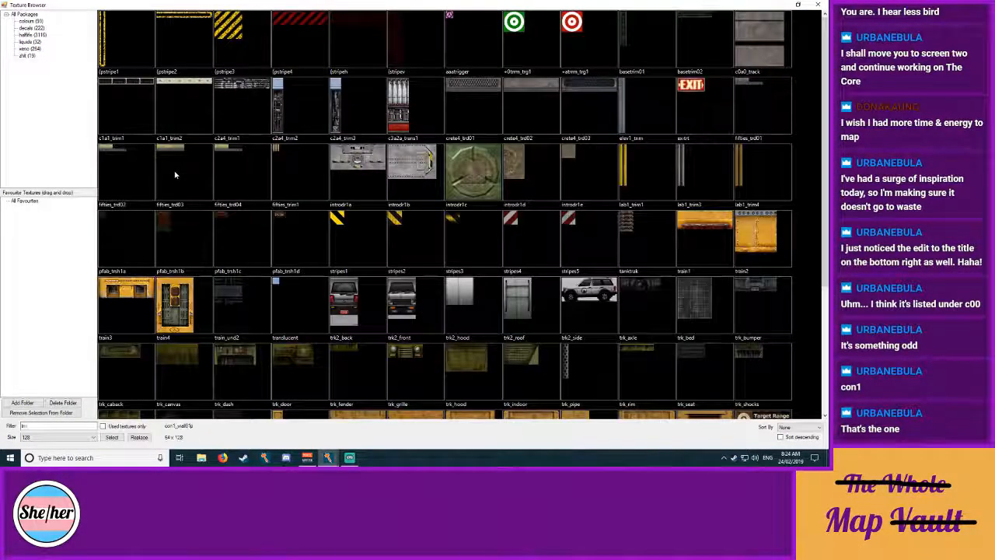
{"action": "double_click", "coordinate": [640, 41]}
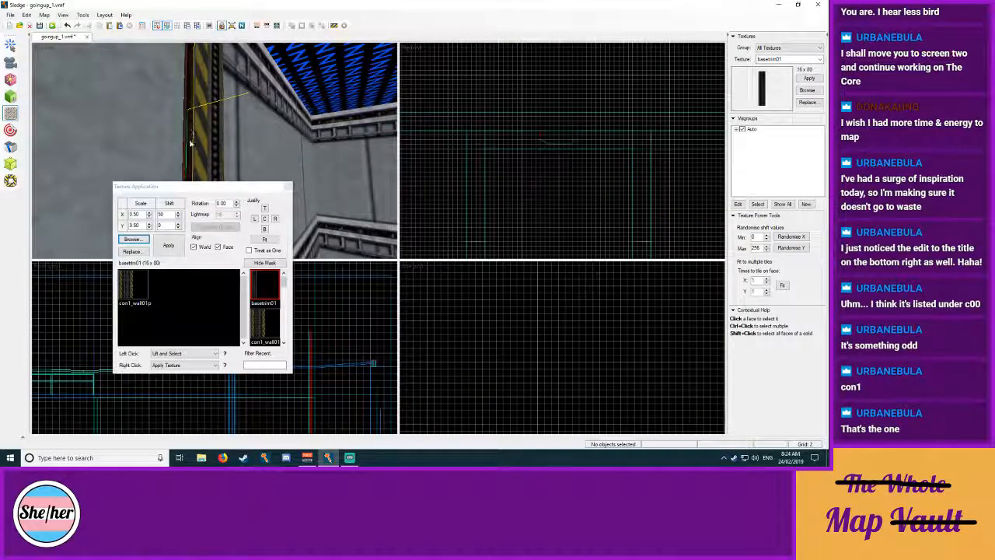
{"action": "left_click", "coordinate": [271, 240]}
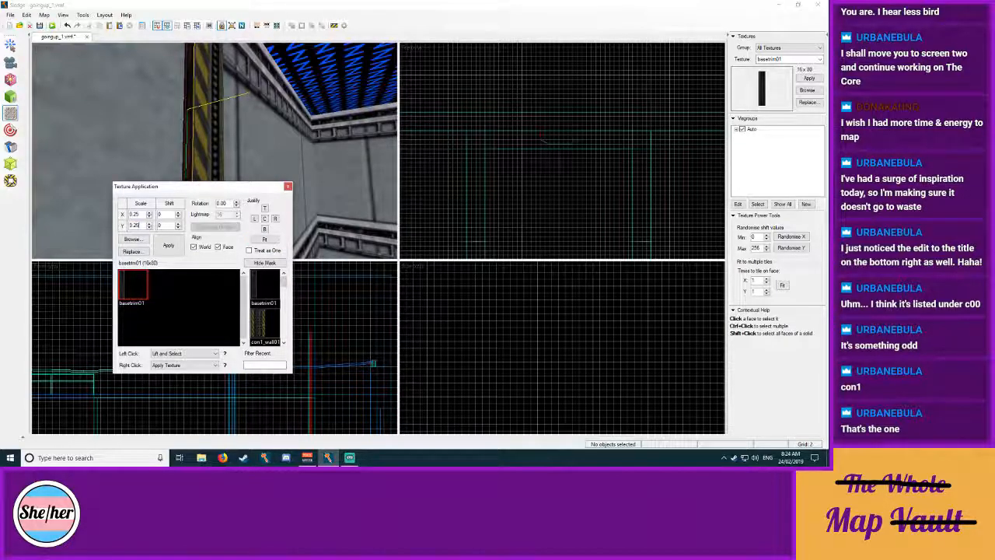
Step: Apply the basetrim01 texture to the column's opposite narrow side face and close the texture settings
{"action": "key", "text": "z"}
{"action": "key", "text": "z"}
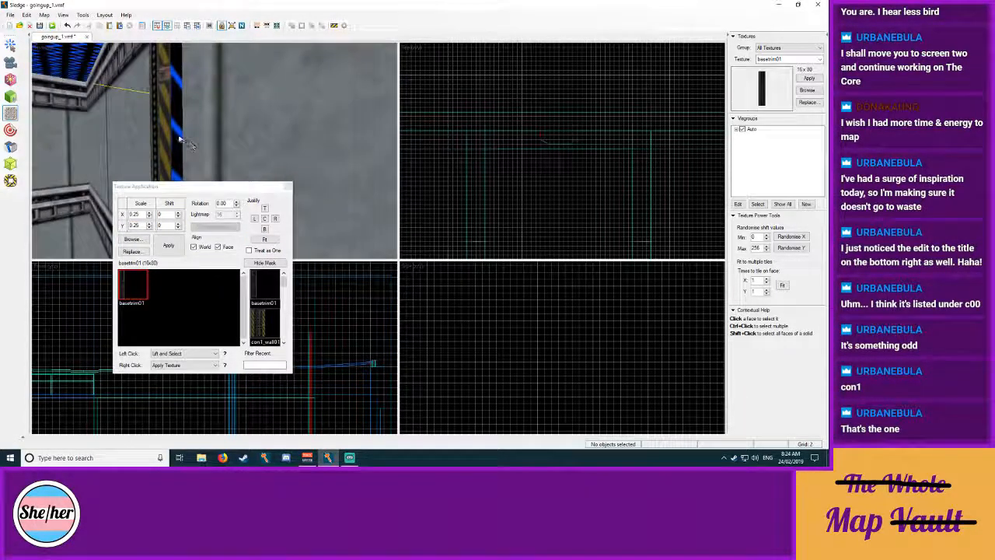
{"action": "key", "text": "ctrl+z"}
{"action": "right_click", "coordinate": [177, 128]}
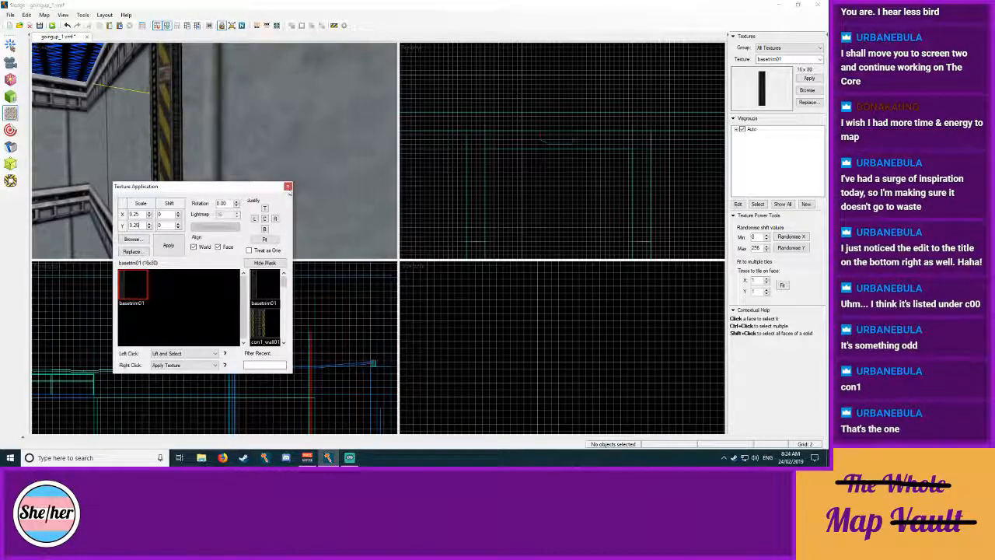
{"action": "left_click", "coordinate": [287, 188]}
Step: Open the texture browser for the top face of the placeholder block below the column and look through the filtered textures
{"action": "key", "text": "z"}
{"action": "key", "text": "s"}
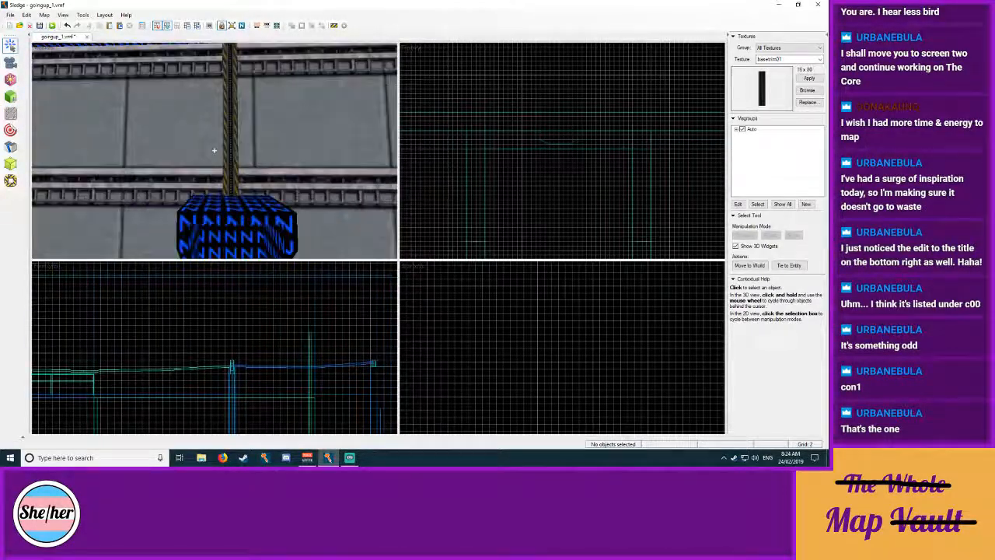
{"action": "key", "text": "d"}
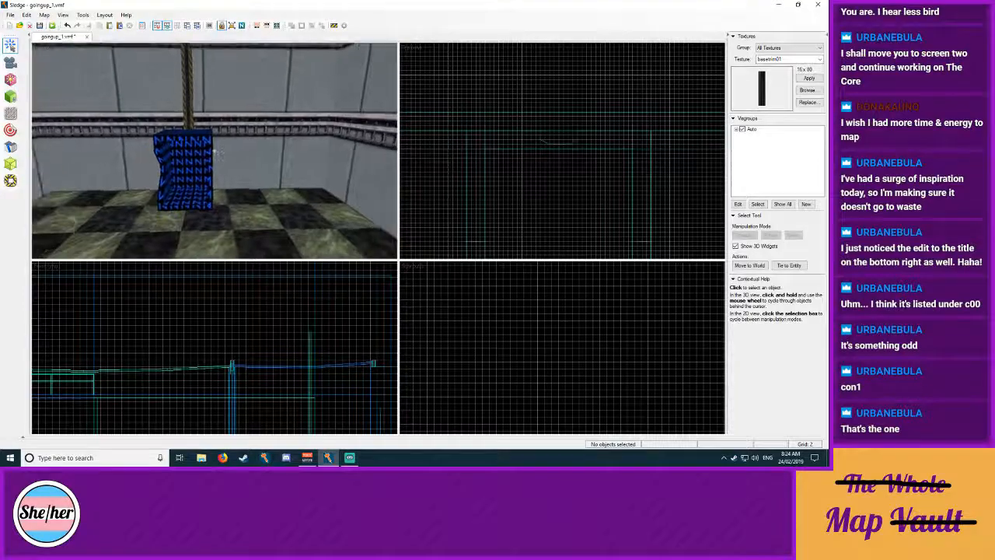
{"action": "key", "text": "w"}
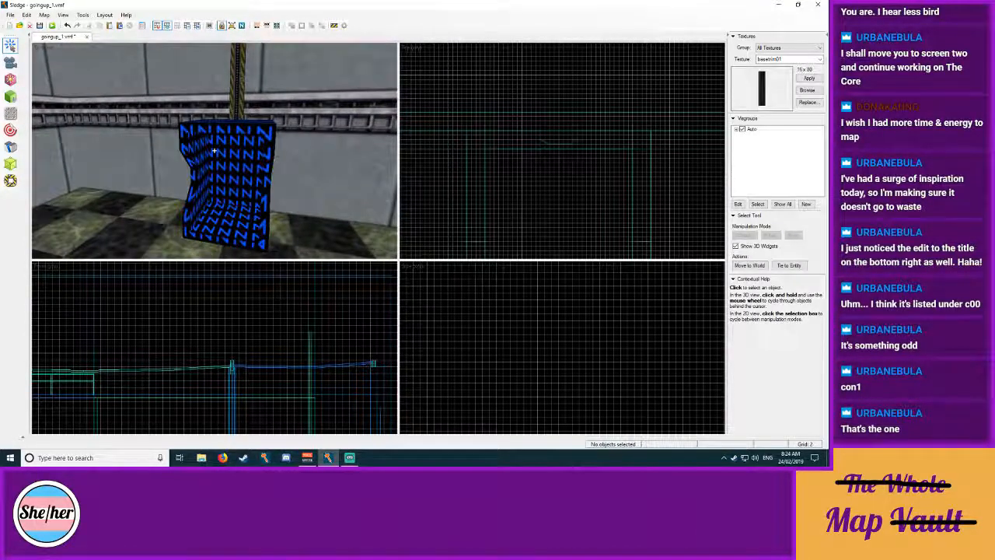
{"action": "key", "text": "d"}
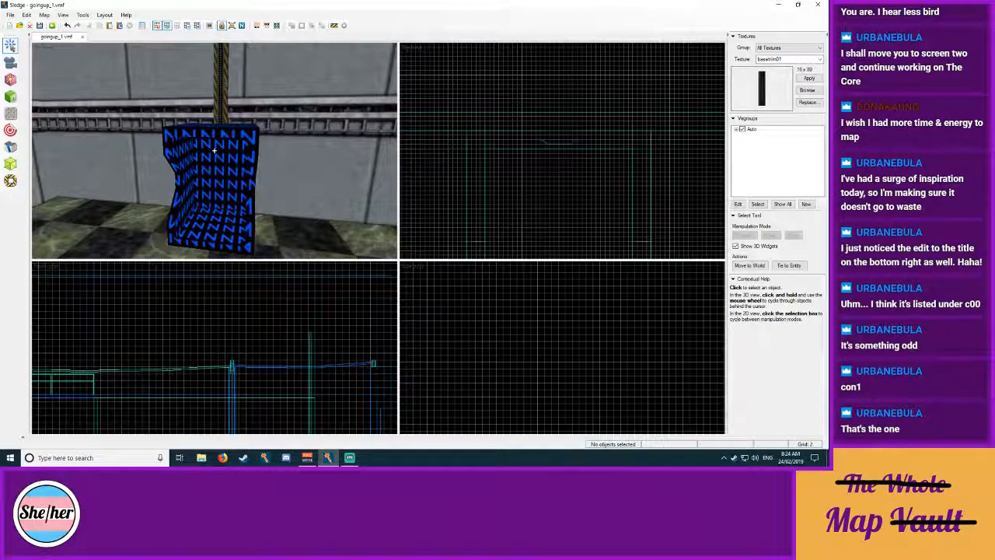
{"action": "key", "text": "a"}
{"action": "key", "text": "w"}
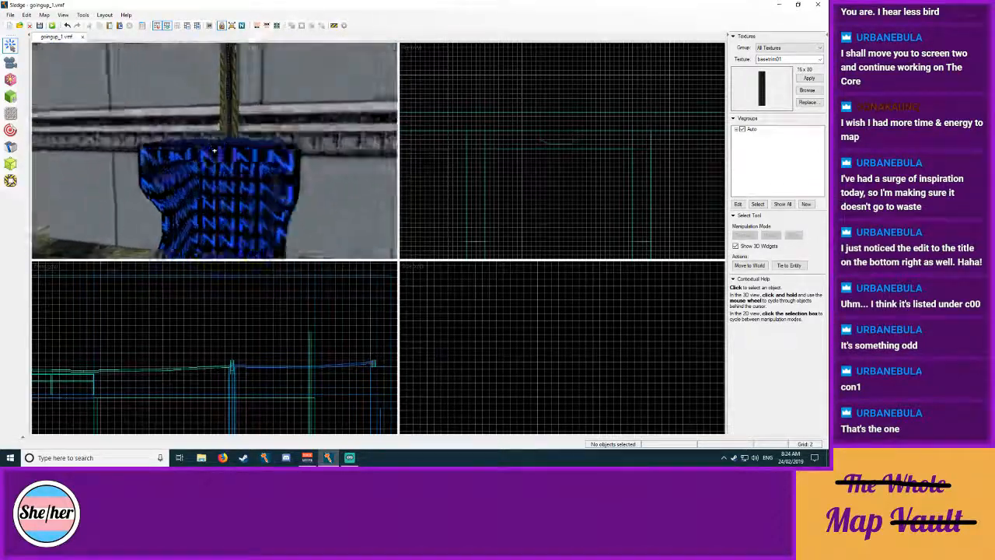
{"action": "key", "text": "a"}
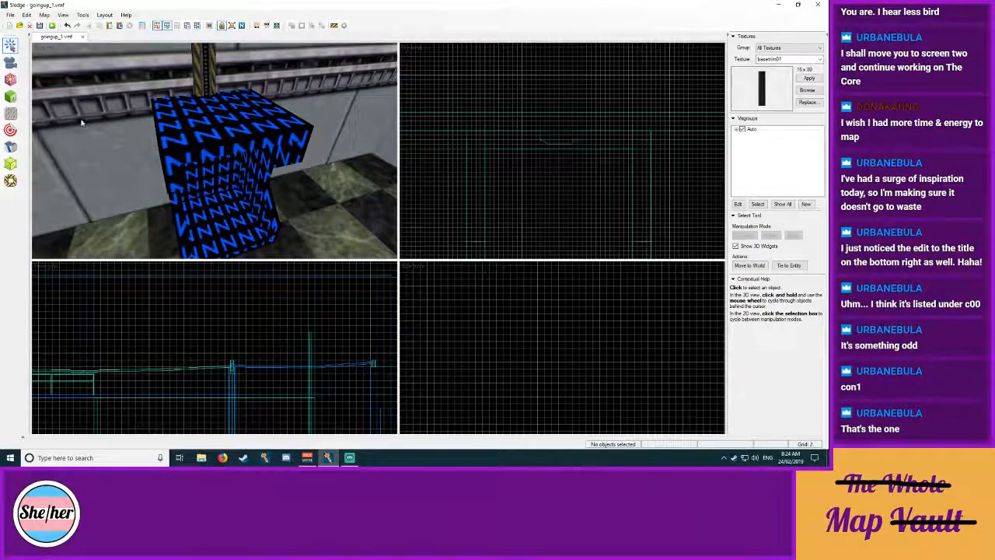
{"action": "left_click", "coordinate": [10, 113]}
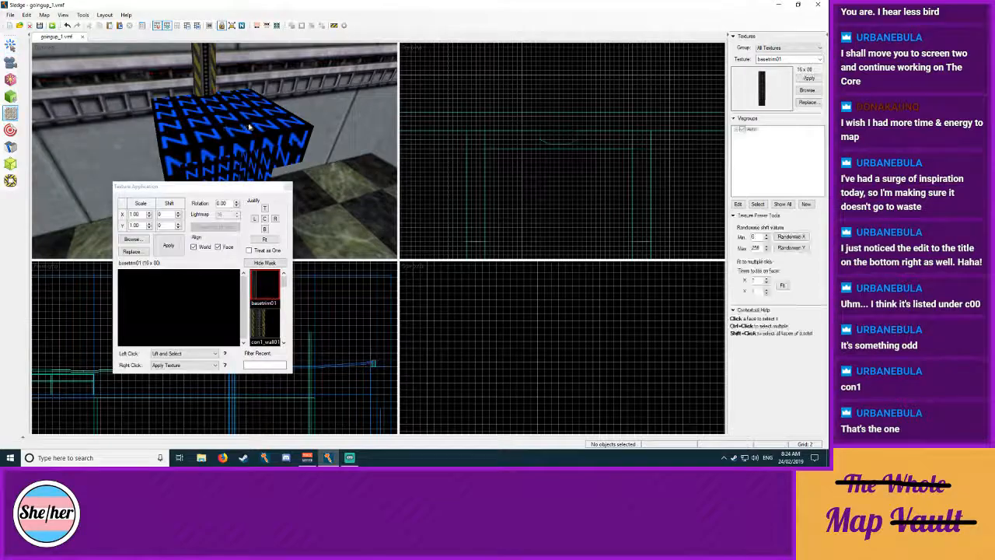
{"action": "left_click", "coordinate": [132, 239]}
{"action": "scroll", "coordinate": [360, 143], "scroll_direction": "down", "scroll_amount": 5}
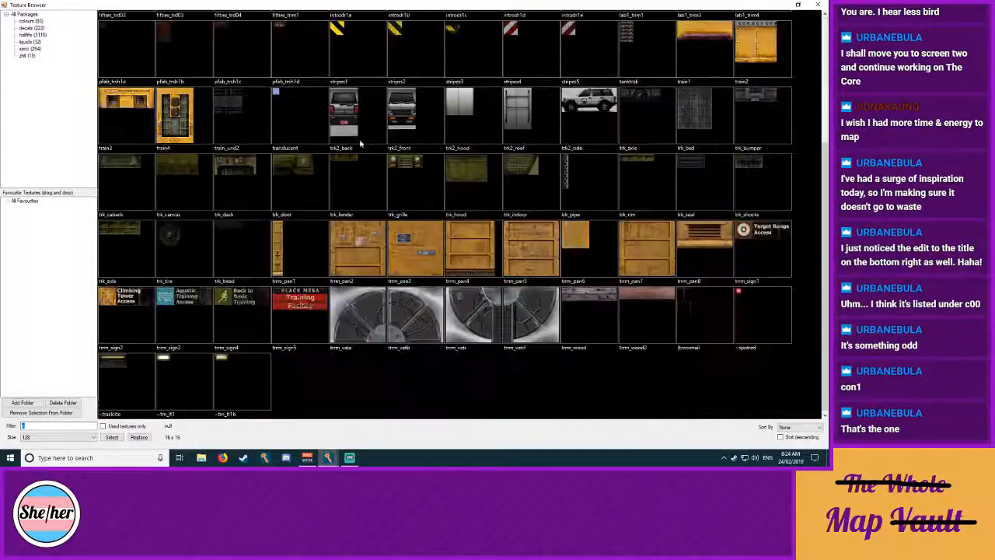
{"action": "scroll", "coordinate": [430, 184], "scroll_direction": "up", "scroll_amount": 3}
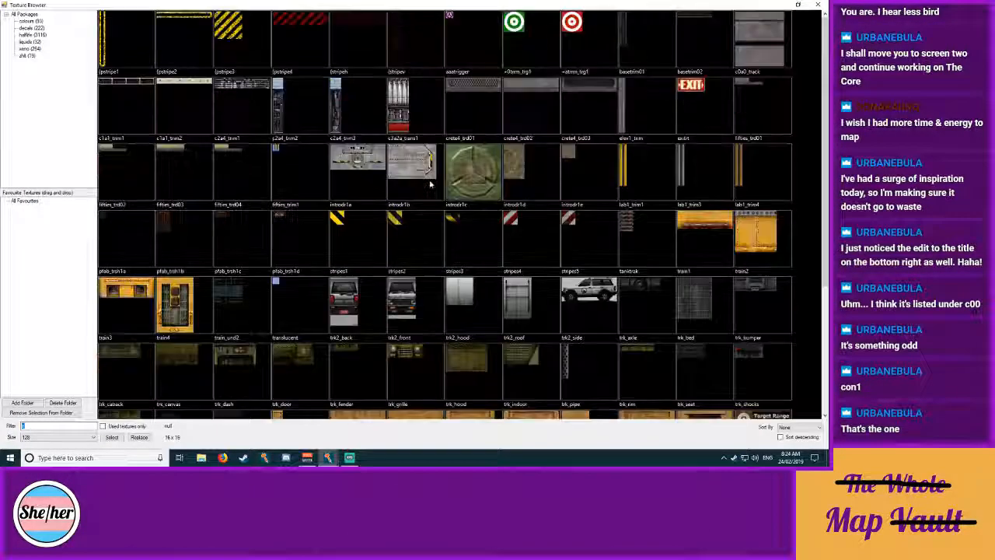
Step: Clear the texture filter, apply babtech_sildr2 to the placeholder block's top face, fit it to the face and close the texture settings
{"action": "key", "text": "BackSpace"}
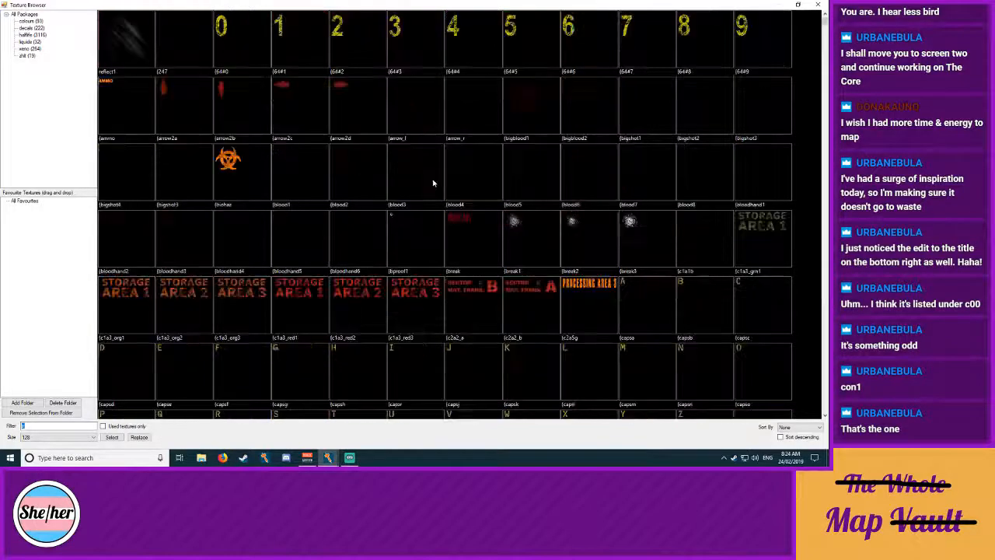
{"action": "scroll", "coordinate": [418, 181], "scroll_direction": "down", "scroll_amount": 8}
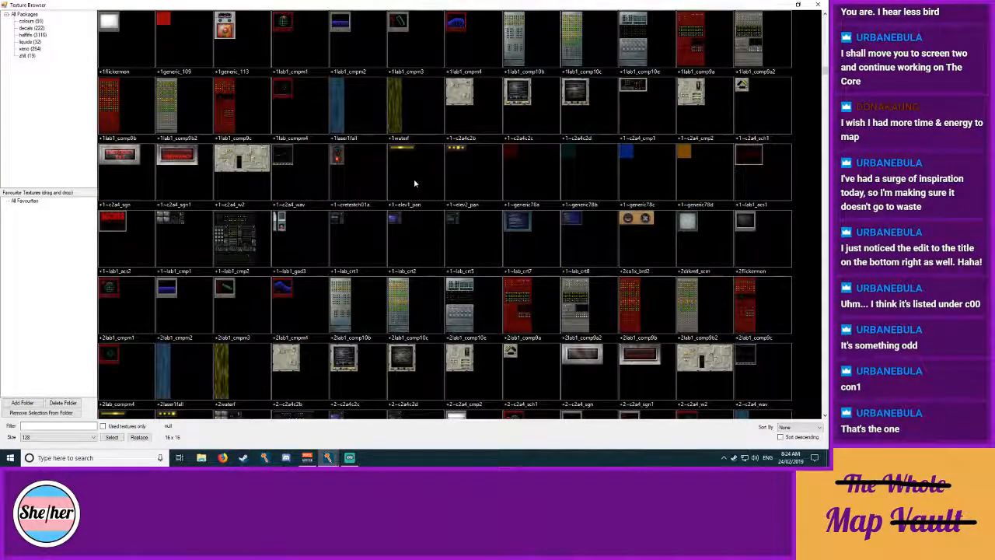
{"action": "scroll", "coordinate": [415, 183], "scroll_direction": "down", "scroll_amount": 10}
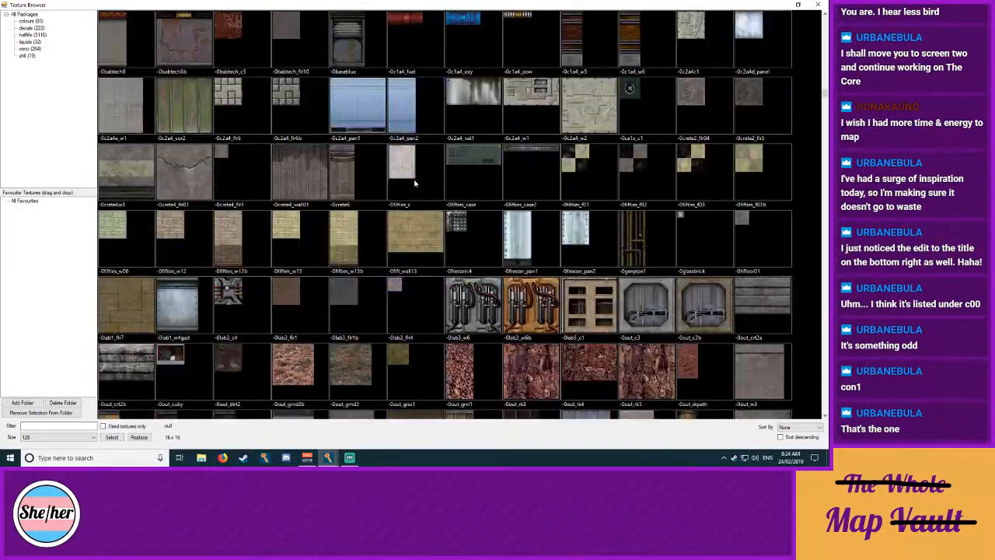
{"action": "scroll", "coordinate": [414, 183], "scroll_direction": "down", "scroll_amount": 8}
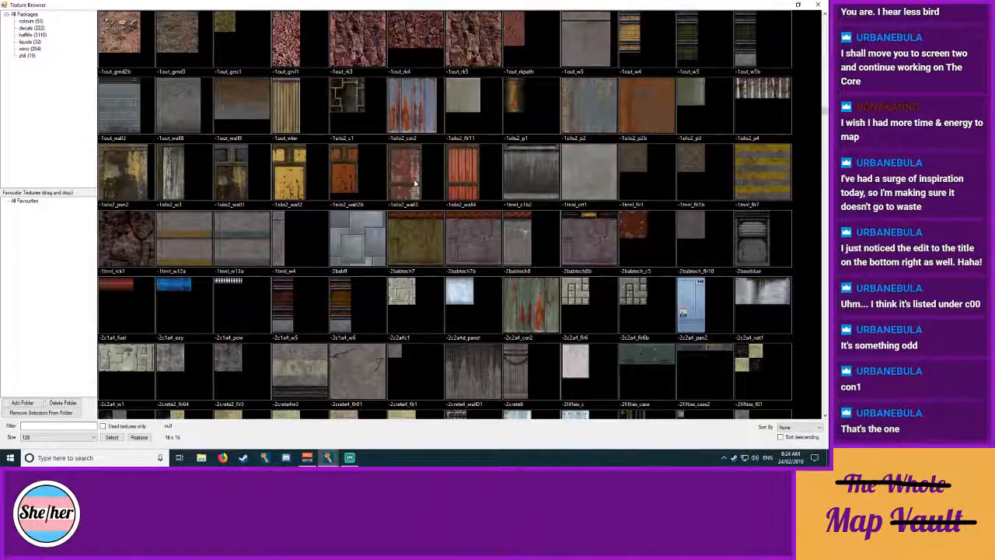
{"action": "scroll", "coordinate": [415, 183], "scroll_direction": "down", "scroll_amount": 10}
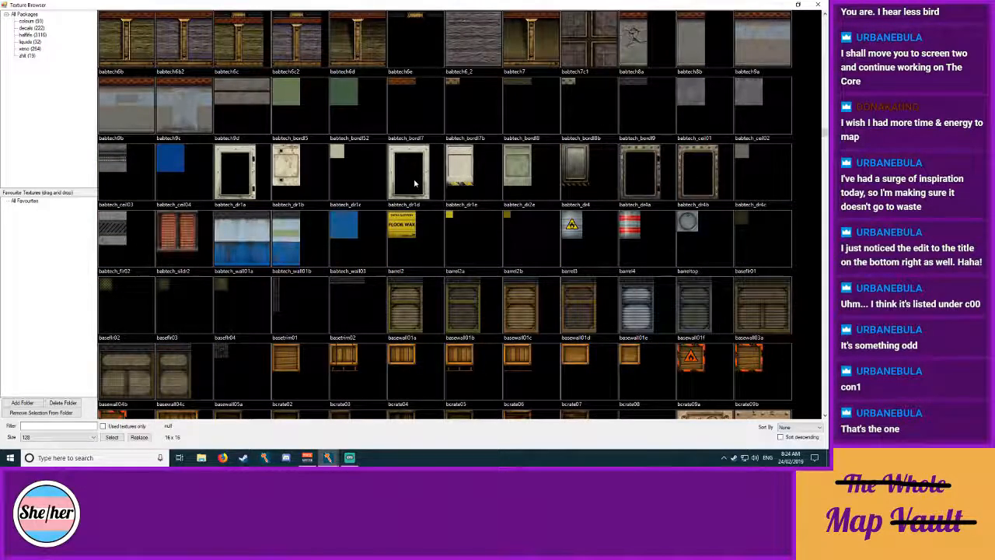
{"action": "scroll", "coordinate": [414, 183], "scroll_direction": "down", "scroll_amount": 2}
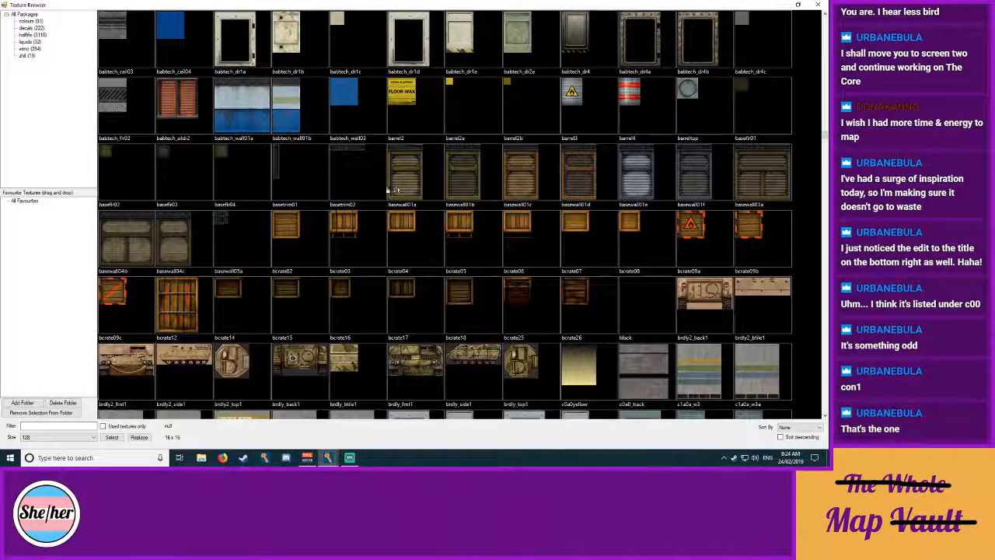
{"action": "double_click", "coordinate": [204, 105]}
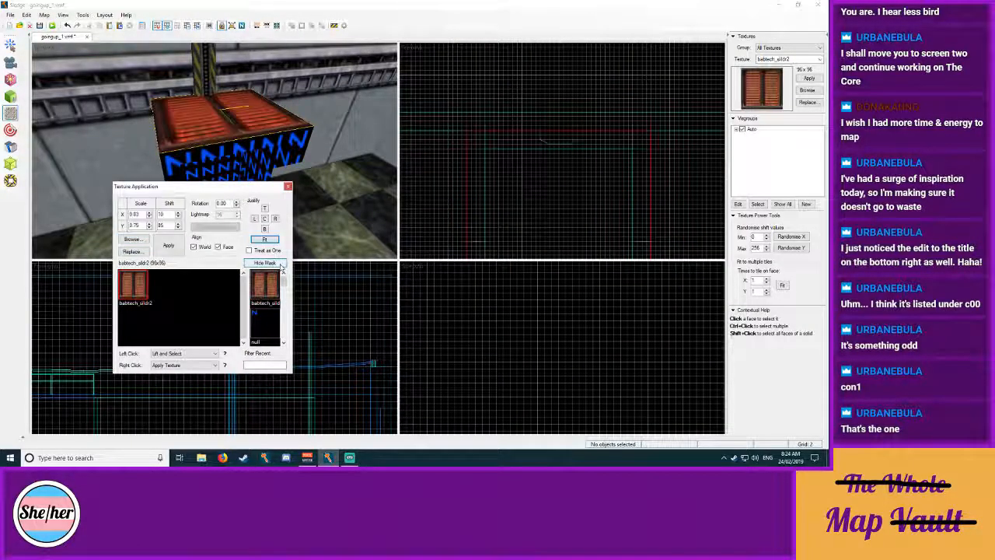
{"action": "left_click", "coordinate": [287, 186]}
Step: Apply babtech_sildr2 to the upper face of the block's base slab, fit it to the face and close the texture settings
{"action": "key", "text": "z"}
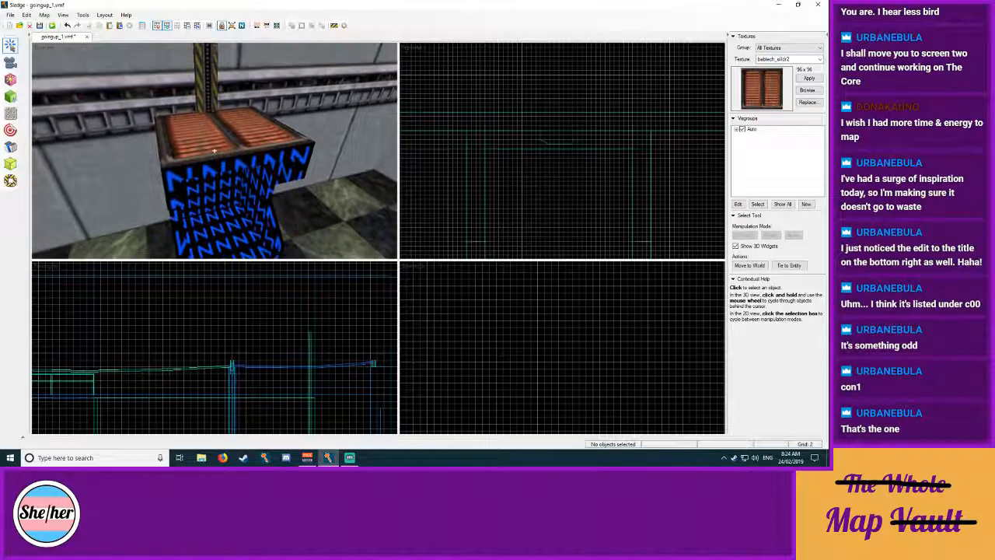
{"action": "key", "text": "w"}
{"action": "key", "text": "s"}
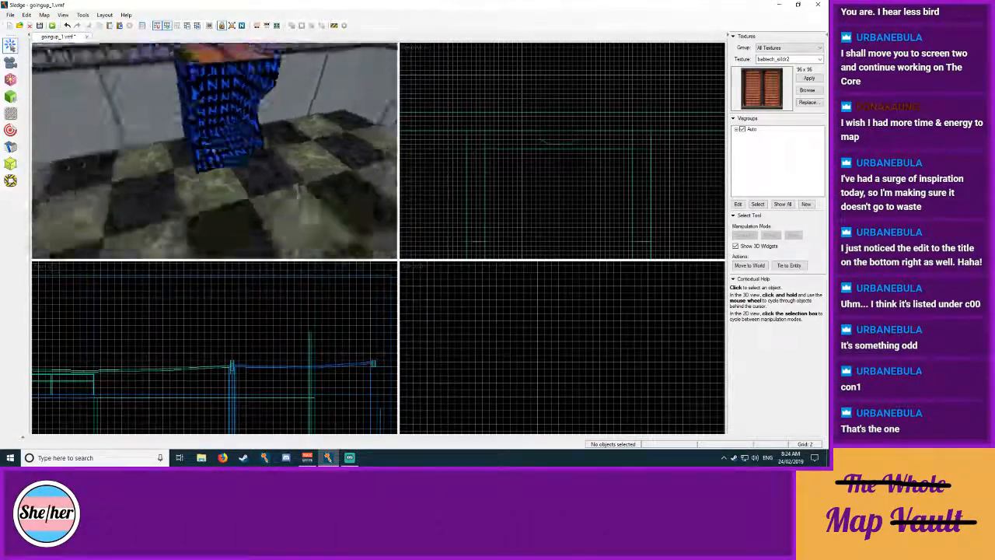
{"action": "key", "text": "z"}
{"action": "left_click", "coordinate": [10, 114]}
{"action": "left_click", "coordinate": [236, 150]}
{"action": "key", "text": "z"}
{"action": "key", "text": "z"}
{"action": "right_click", "coordinate": [216, 107]}
{"action": "left_click", "coordinate": [217, 107]}
{"action": "left_click", "coordinate": [269, 237]}
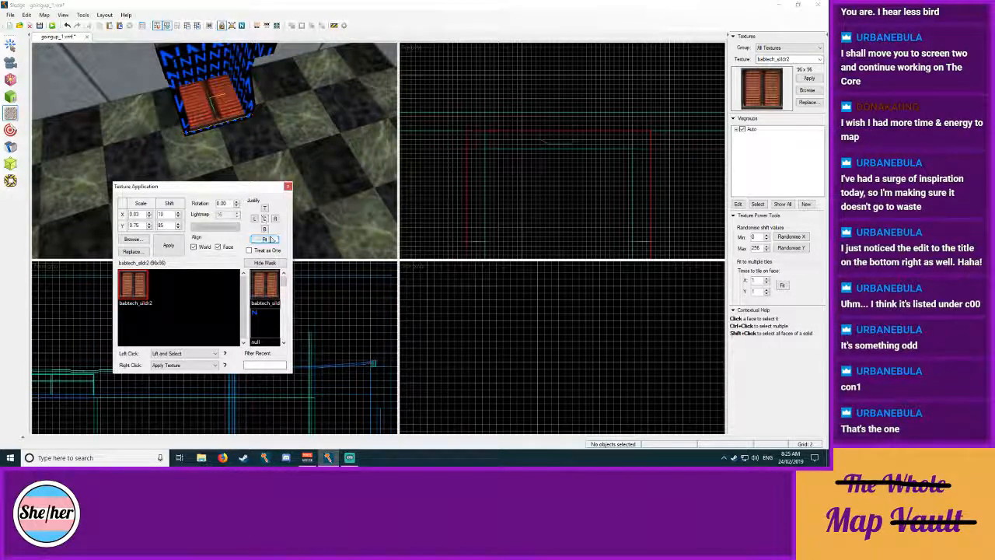
{"action": "left_click", "coordinate": [287, 185]}
Step: Select the base slab and shrink its footprint to 64 × 64 units
{"action": "key", "text": "z"}
{"action": "key", "text": "z"}
{"action": "left_click", "coordinate": [229, 186]}
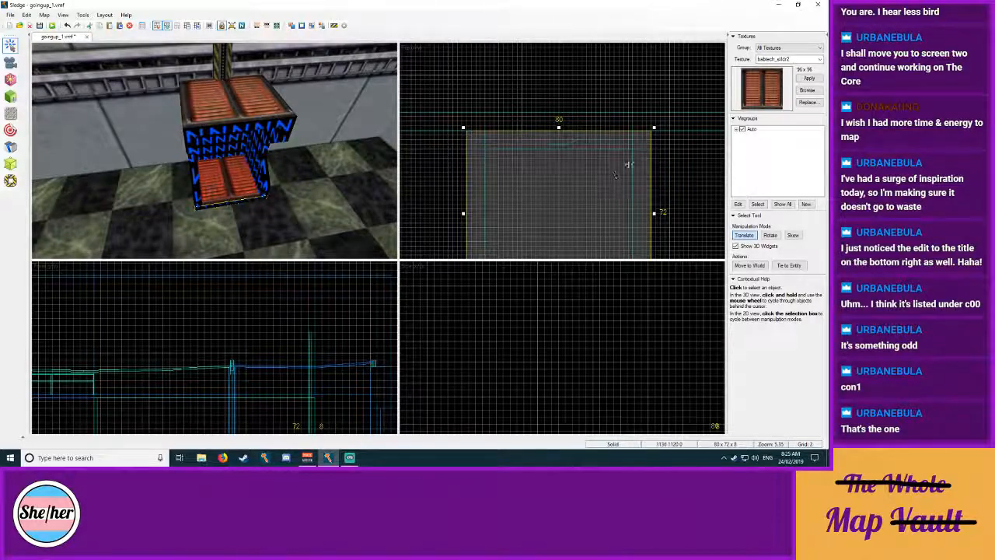
{"action": "left_click_drag", "start_coordinate": [654, 127], "coordinate": [631, 146]}
{"action": "middle_click_drag", "start_coordinate": [590, 163], "coordinate": [619, 130]}
{"action": "left_click_drag", "start_coordinate": [494, 190], "coordinate": [513, 191]}
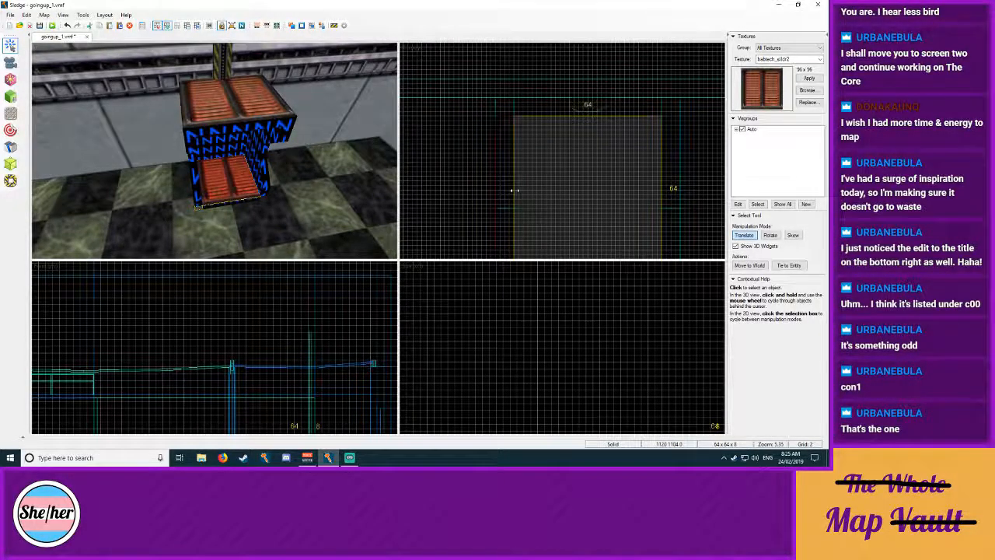
Step: Select the base slab, enlarge its footprint to 72 × 72 units, widen it further on the opposite side and deselect it
{"action": "left_click", "coordinate": [10, 114]}
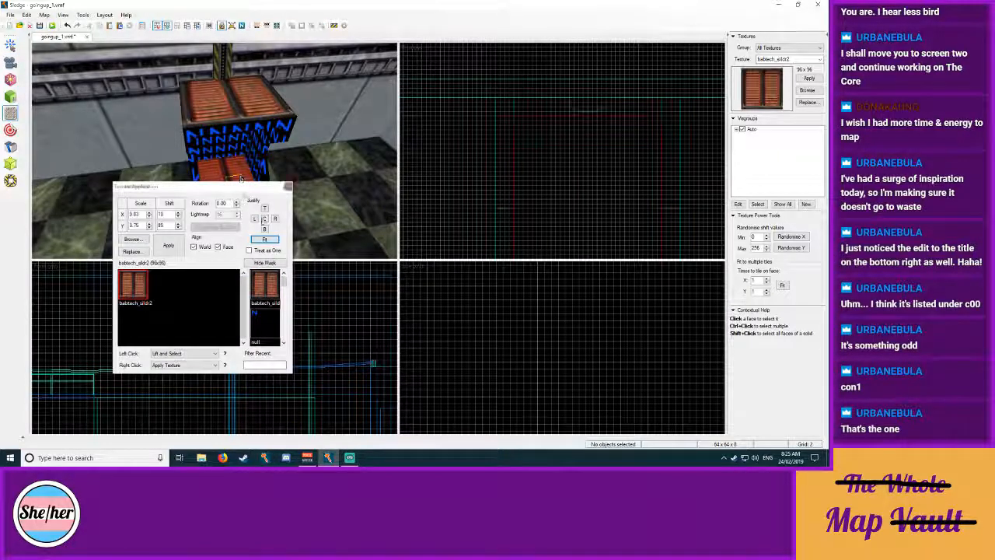
{"action": "left_click", "coordinate": [287, 187]}
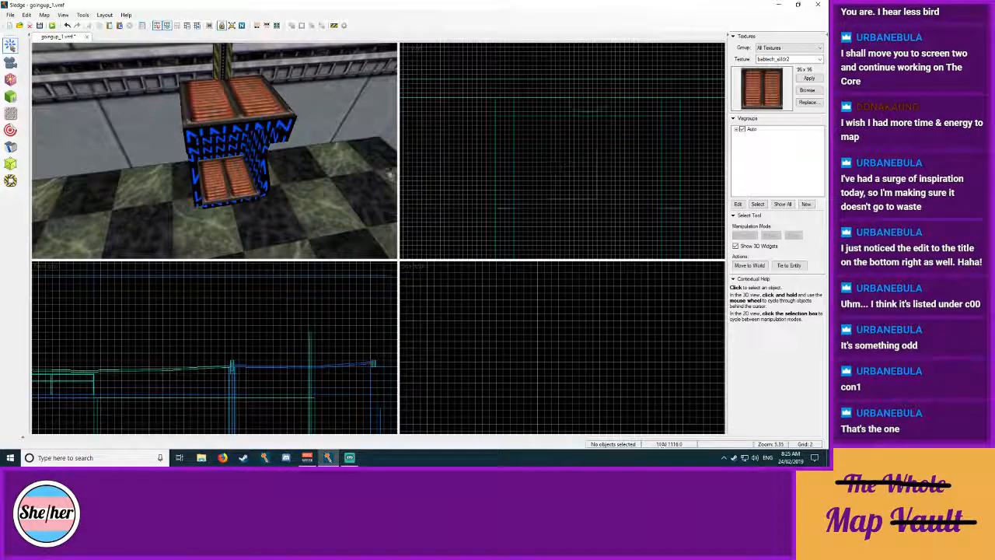
{"action": "left_click", "coordinate": [249, 183]}
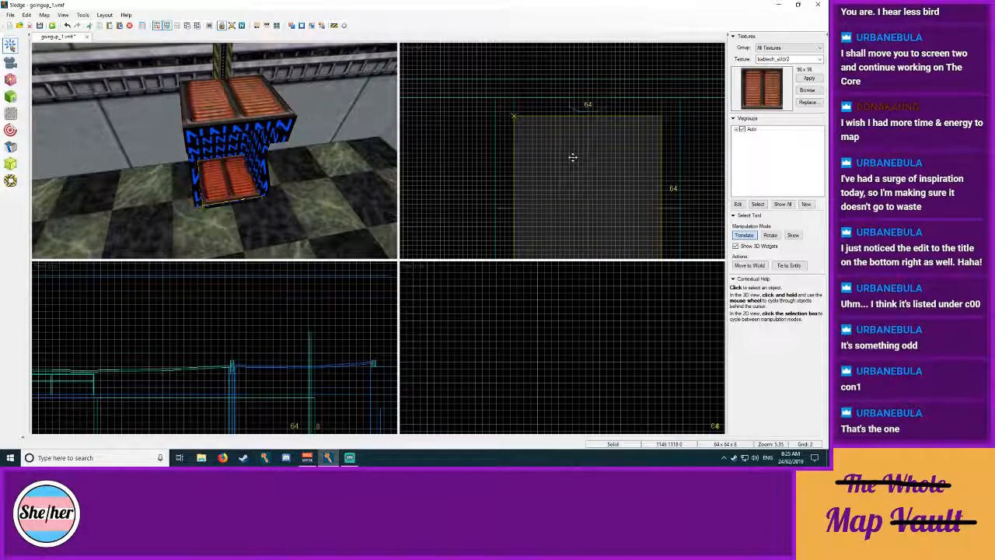
{"action": "left_click_drag", "start_coordinate": [511, 113], "coordinate": [497, 100]}
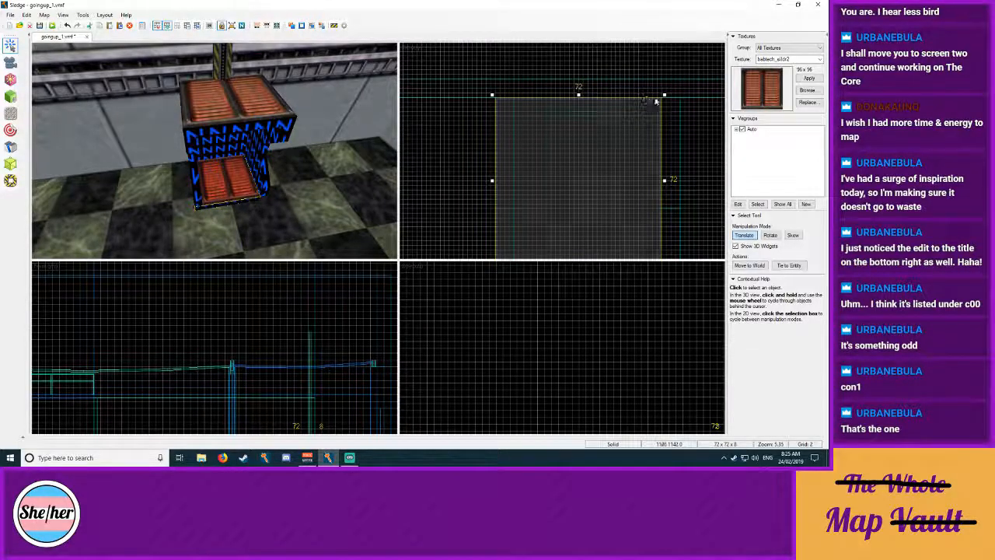
{"action": "left_click_drag", "start_coordinate": [665, 180], "coordinate": [681, 180]}
{"action": "key", "text": "Escape"}
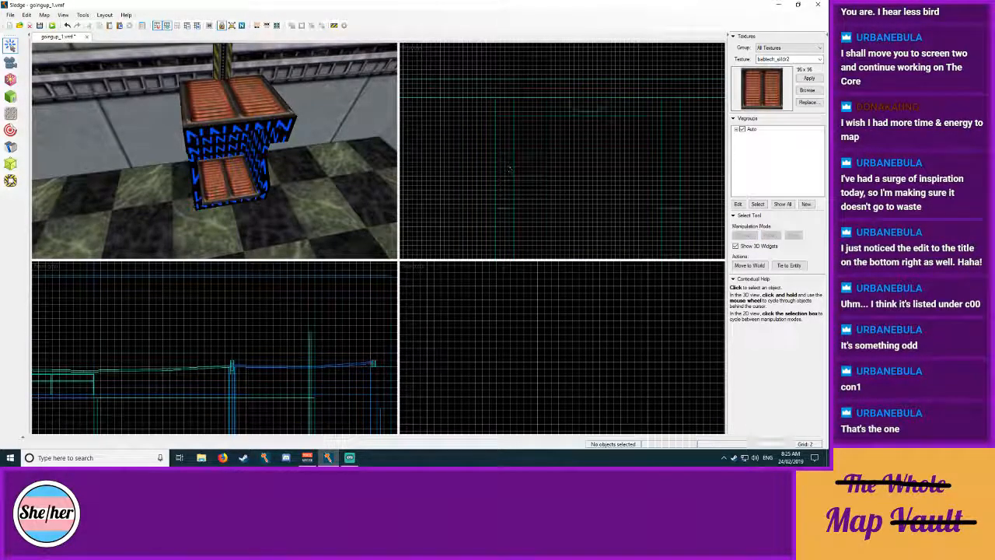
Step: Browse textures for the placeholder block's side face, filter them by lab and pick lab3_w5
{"action": "key", "text": "z"}
{"action": "key", "text": "w"}
{"action": "key", "text": "s"}
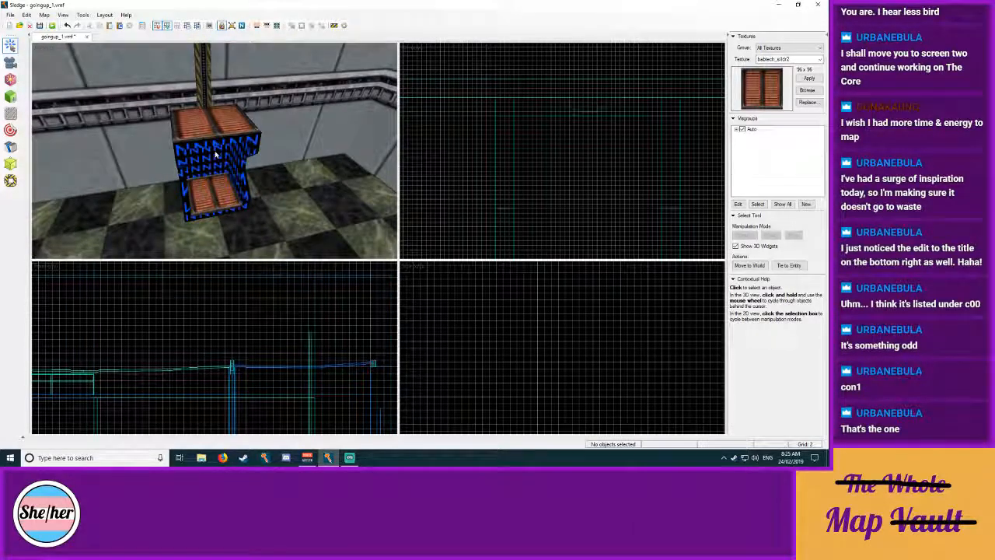
{"action": "key", "text": "z"}
{"action": "key", "text": "d"}
{"action": "key", "text": "w"}
{"action": "key", "text": "s"}
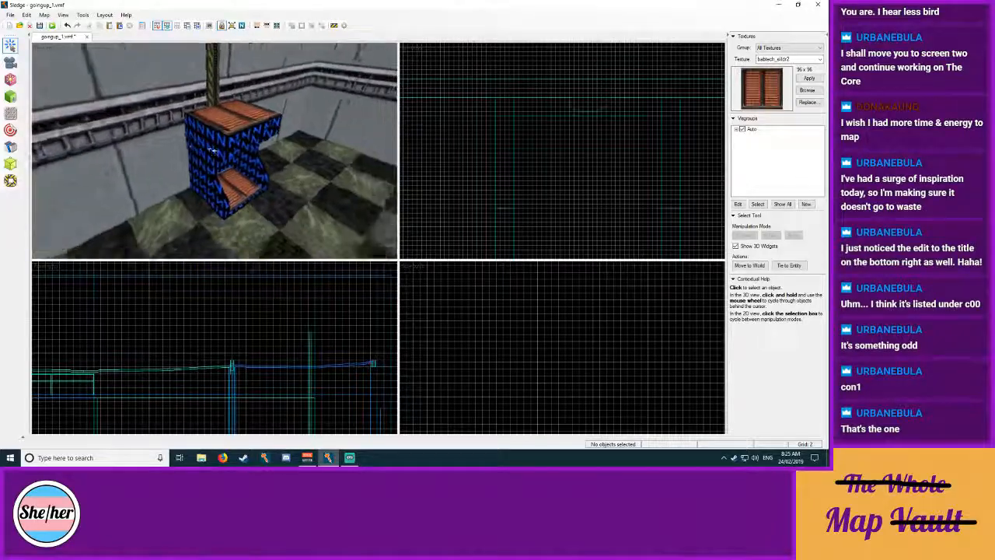
{"action": "key", "text": "w"}
{"action": "left_click", "coordinate": [10, 113]}
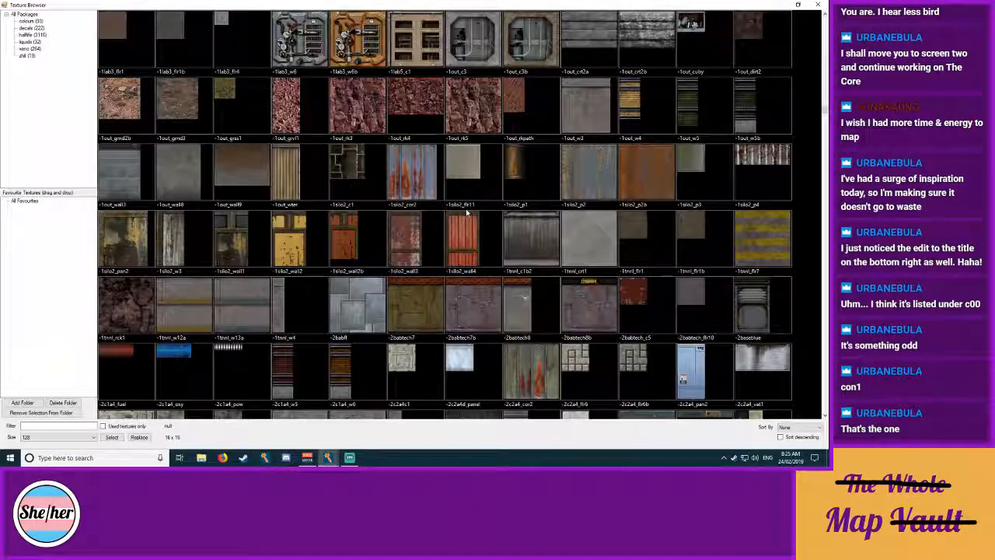
{"action": "scroll", "coordinate": [528, 253], "scroll_direction": "down", "scroll_amount": 5}
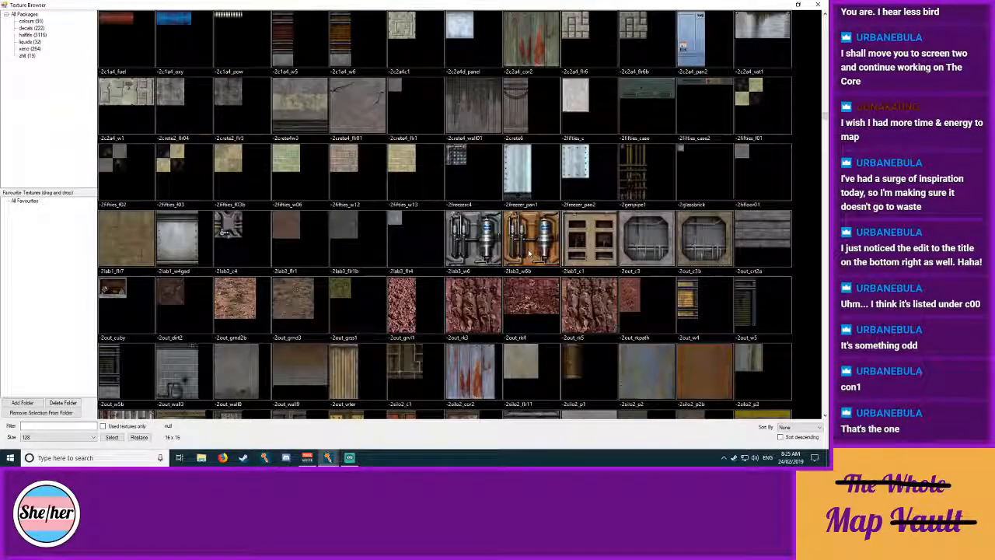
{"action": "type", "text": "lab"}
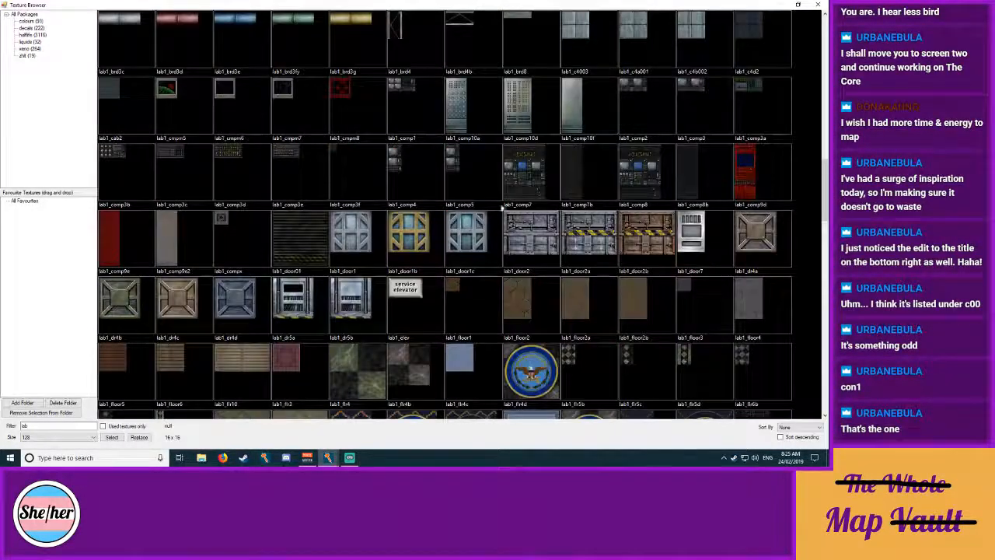
{"action": "scroll", "coordinate": [386, 224], "scroll_direction": "down", "scroll_amount": 10}
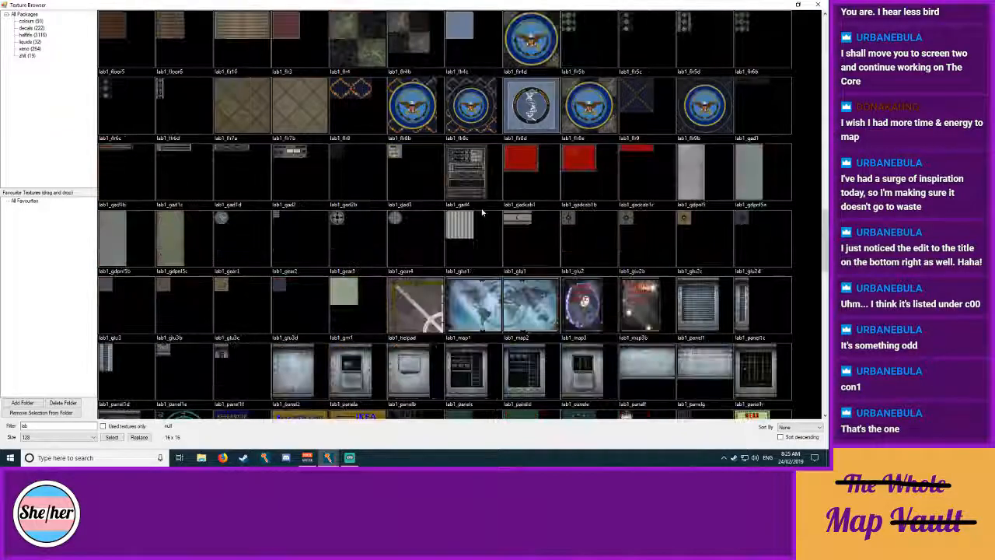
{"action": "scroll", "coordinate": [482, 212], "scroll_direction": "down", "scroll_amount": 10}
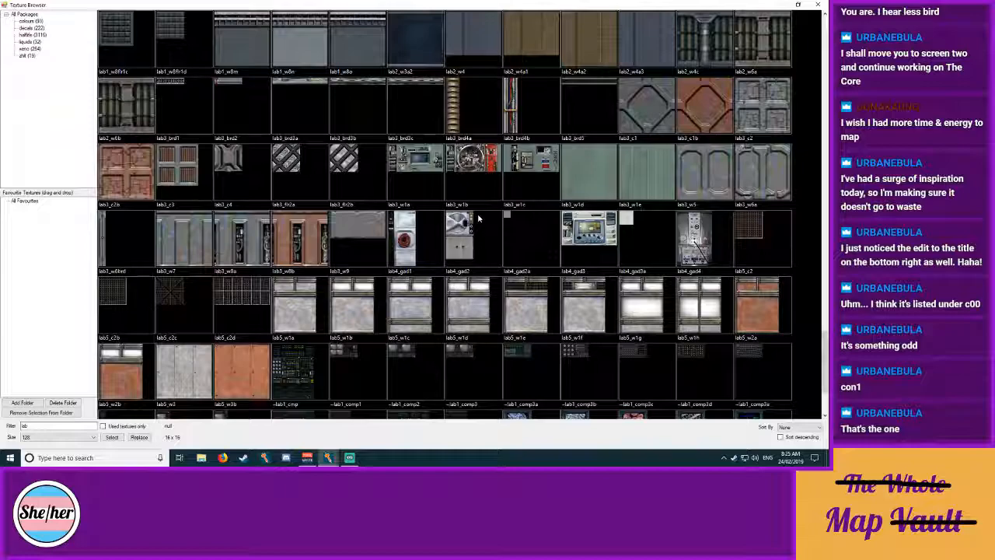
{"action": "double_click", "coordinate": [717, 196]}
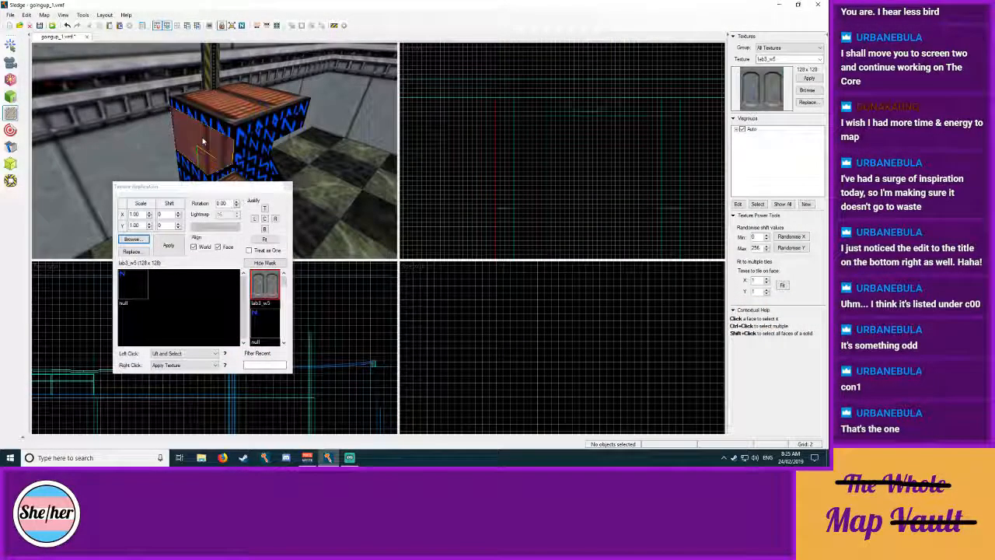
Step: Apply lab3_w5 to the outer side faces of the placeholder block and select the upper part's side face
{"action": "key", "text": "z"}
{"action": "right_click", "coordinate": [238, 158]}
{"action": "key", "text": "z"}
{"action": "key", "text": "z"}
{"action": "right_click", "coordinate": [224, 99]}
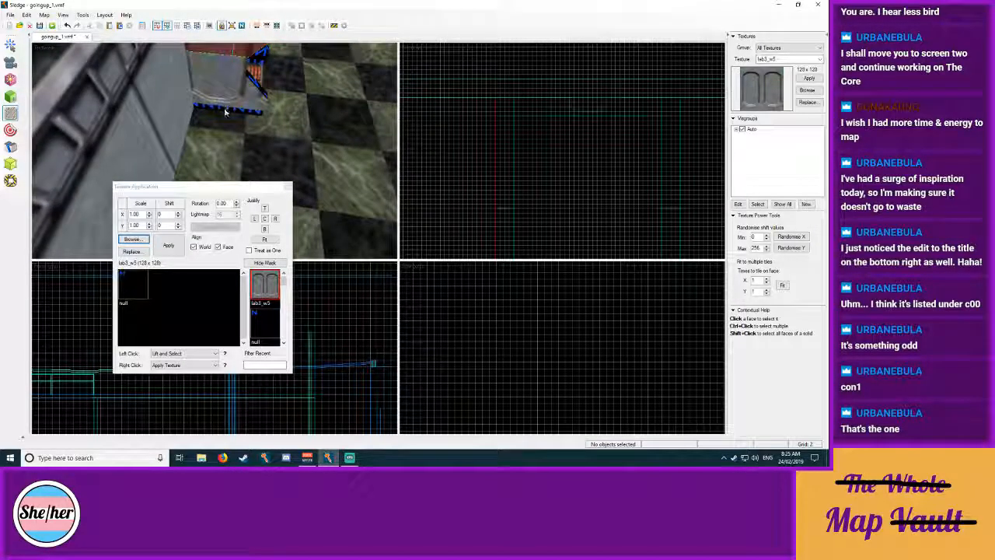
{"action": "right_click", "coordinate": [224, 110]}
{"action": "key", "text": "z"}
{"action": "key", "text": "z"}
{"action": "right_click", "coordinate": [224, 82]}
{"action": "left_click", "coordinate": [232, 77]}
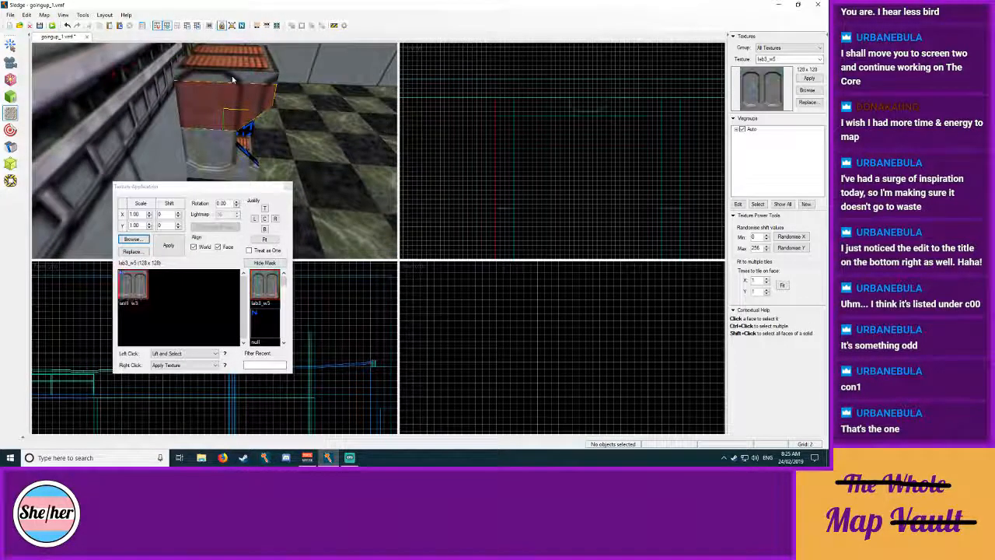
Step: Select the side faces of the open-fronted cabinet and fit the lab3_w5 texture across them, treated as one and left-justified
{"action": "left_click", "coordinate": [231, 77]}
{"action": "left_click", "coordinate": [225, 105], "text": "ctrl"}
{"action": "left_click", "coordinate": [216, 139], "text": "ctrl"}
{"action": "left_click", "coordinate": [216, 166], "text": "ctrl"}
{"action": "left_click", "coordinate": [218, 180], "text": "ctrl"}
{"action": "left_click", "coordinate": [266, 172], "text": "ctrl"}
{"action": "left_click", "coordinate": [254, 218]}
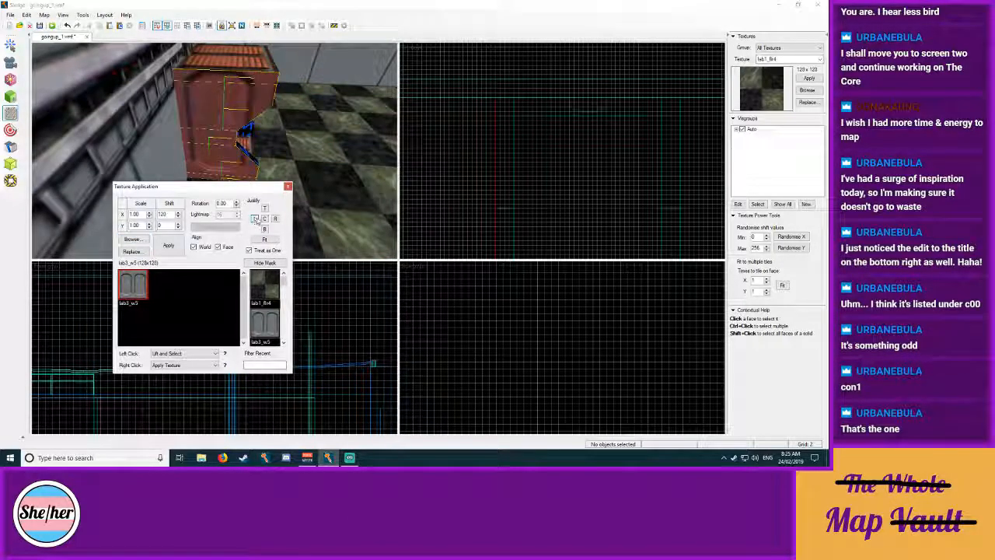
{"action": "left_click", "coordinate": [264, 239]}
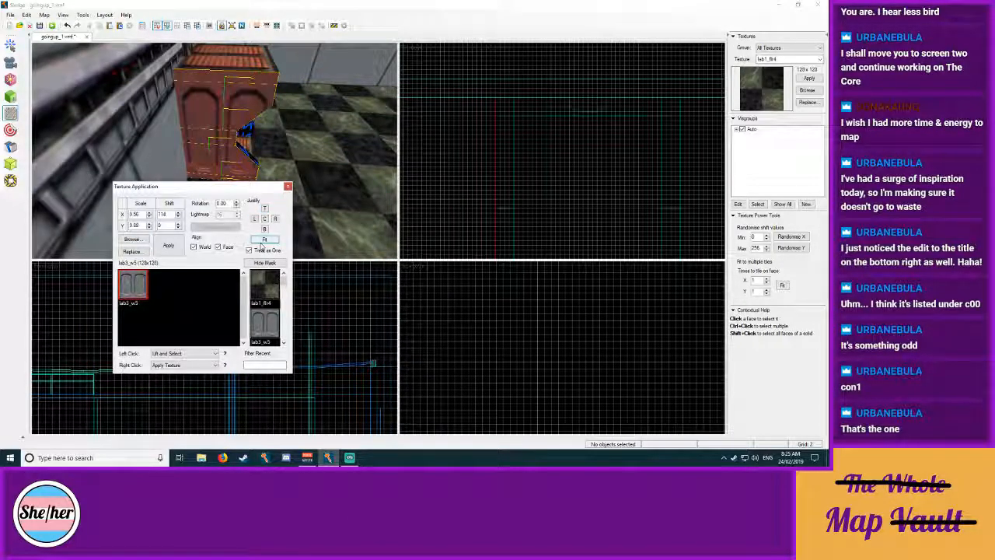
{"action": "left_click", "coordinate": [287, 186]}
Step: Select the faces of the cabinet's side panel and pick the lab2_w3a2 texture for them in the texture browser
{"action": "key", "text": "z"}
{"action": "key", "text": "w"}
{"action": "key", "text": "a"}
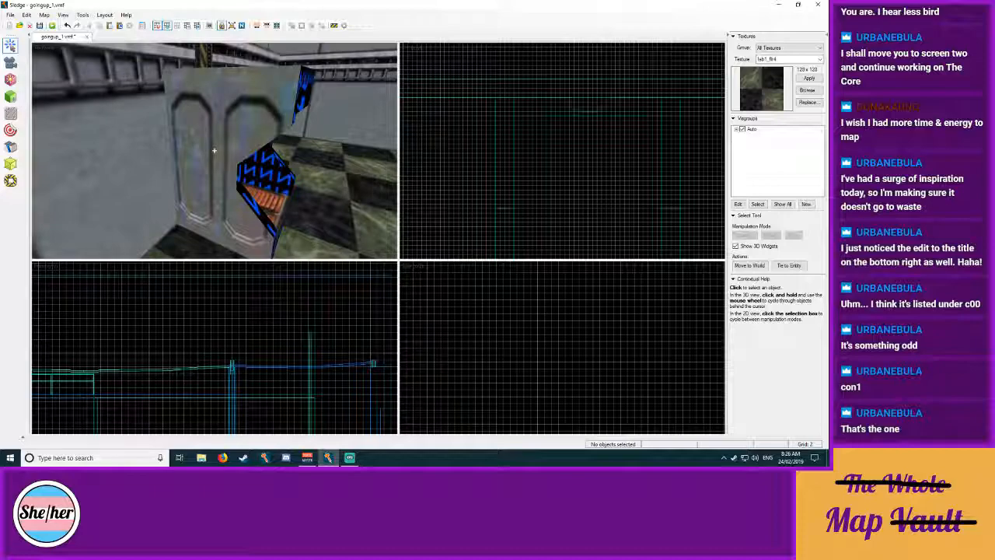
{"action": "key", "text": "a"}
{"action": "key", "text": "d"}
{"action": "key", "text": "a"}
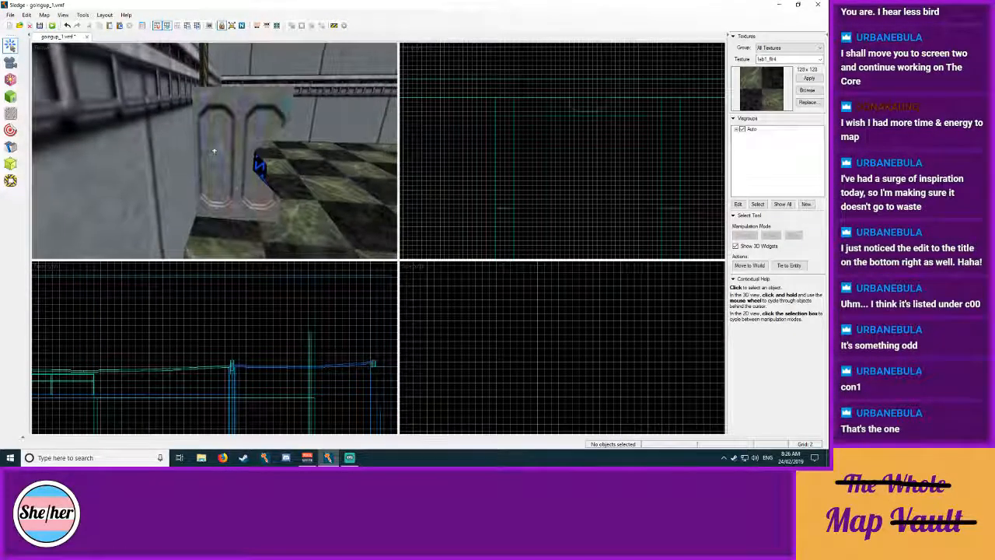
{"action": "key", "text": "z"}
{"action": "left_click", "coordinate": [219, 137]}
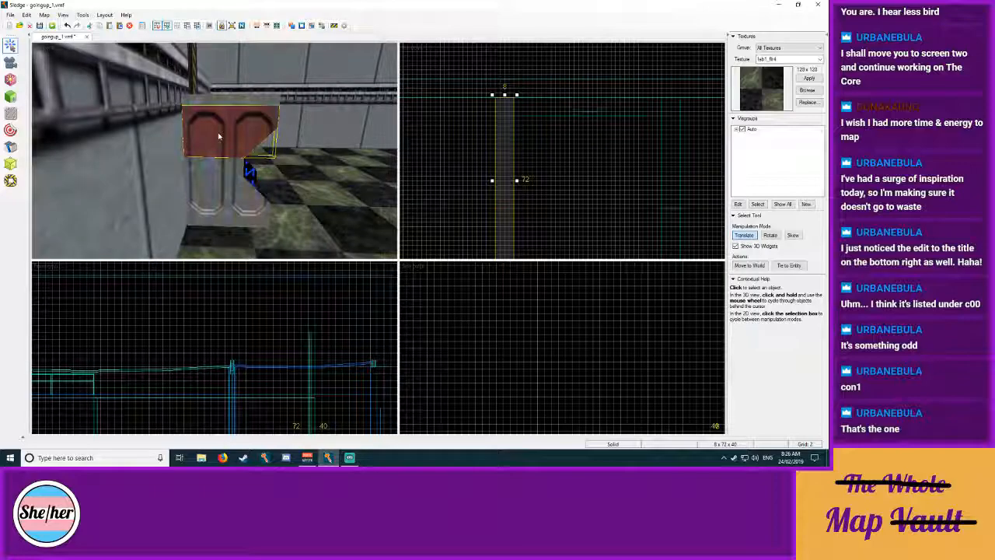
{"action": "key", "text": "shift+a"}
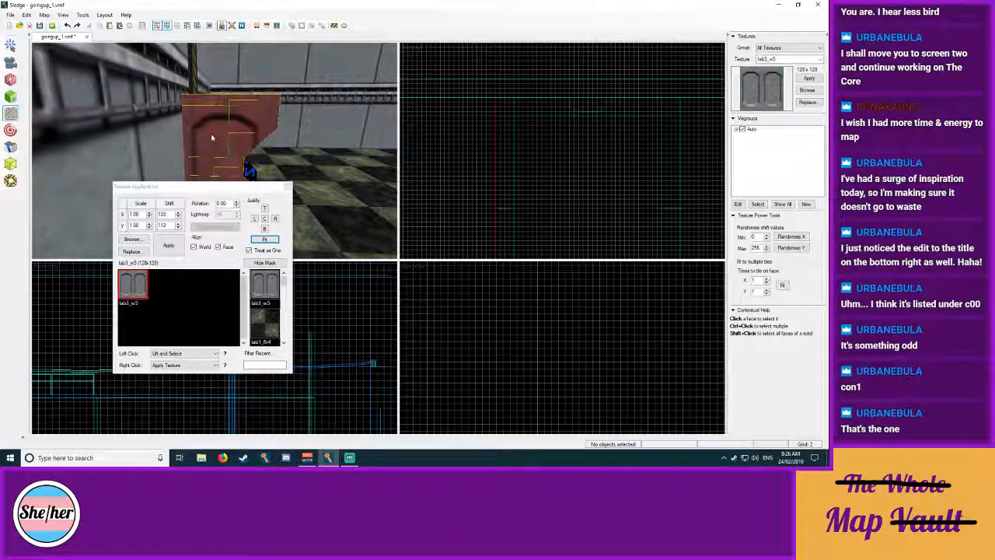
{"action": "left_click", "coordinate": [132, 238]}
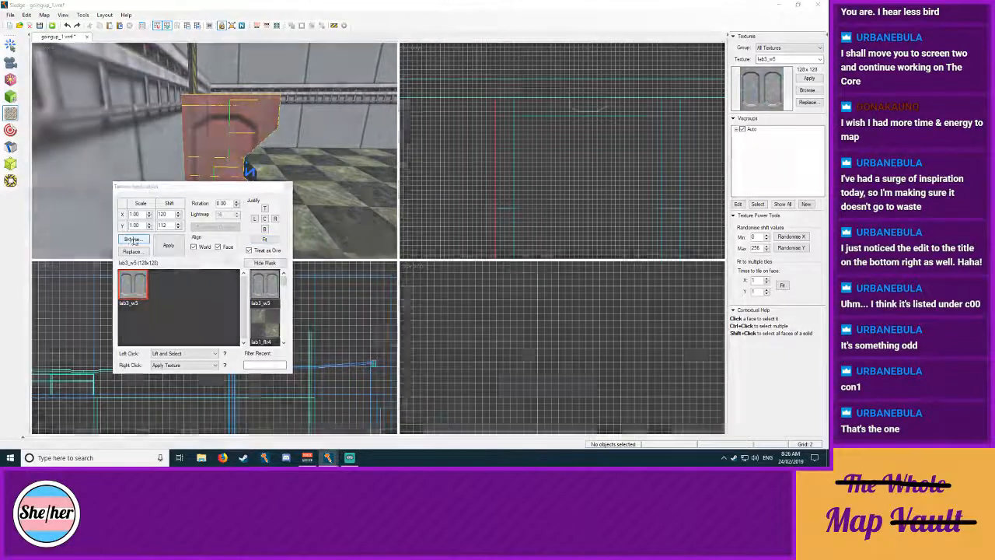
{"action": "scroll", "coordinate": [366, 187], "scroll_direction": "up", "scroll_amount": 10}
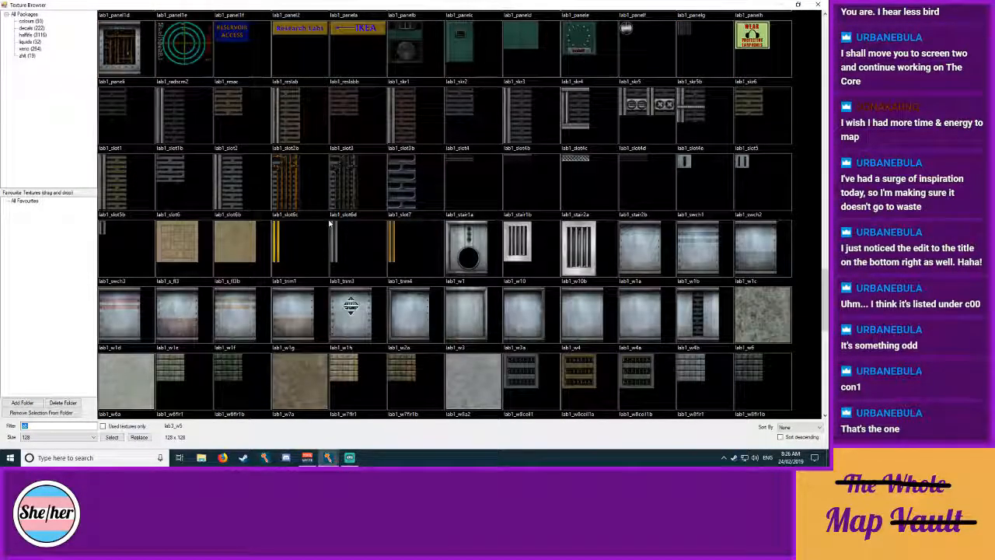
{"action": "scroll", "coordinate": [330, 224], "scroll_direction": "up", "scroll_amount": 10}
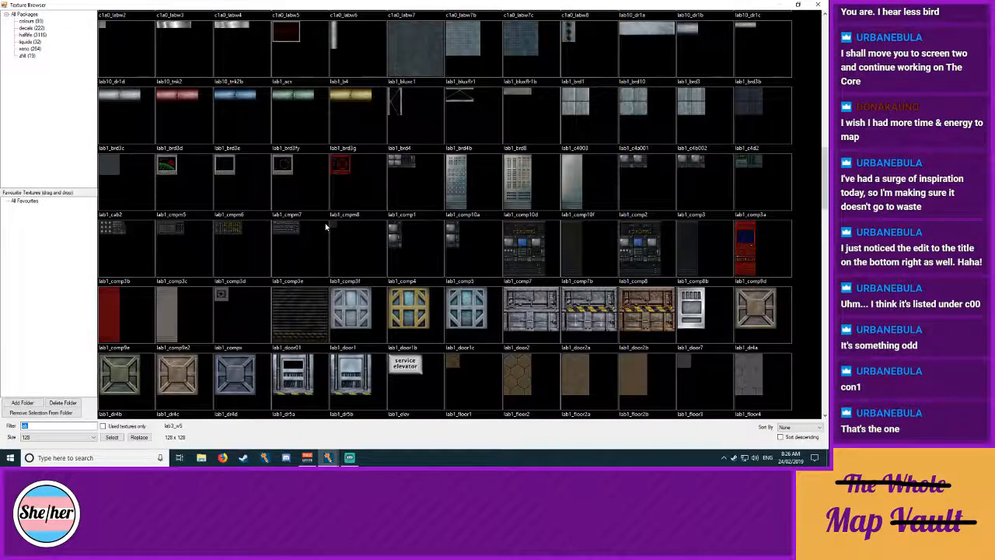
{"action": "scroll", "coordinate": [325, 226], "scroll_direction": "up", "scroll_amount": 4}
{"action": "scroll", "coordinate": [325, 226], "scroll_direction": "up", "scroll_amount": 4}
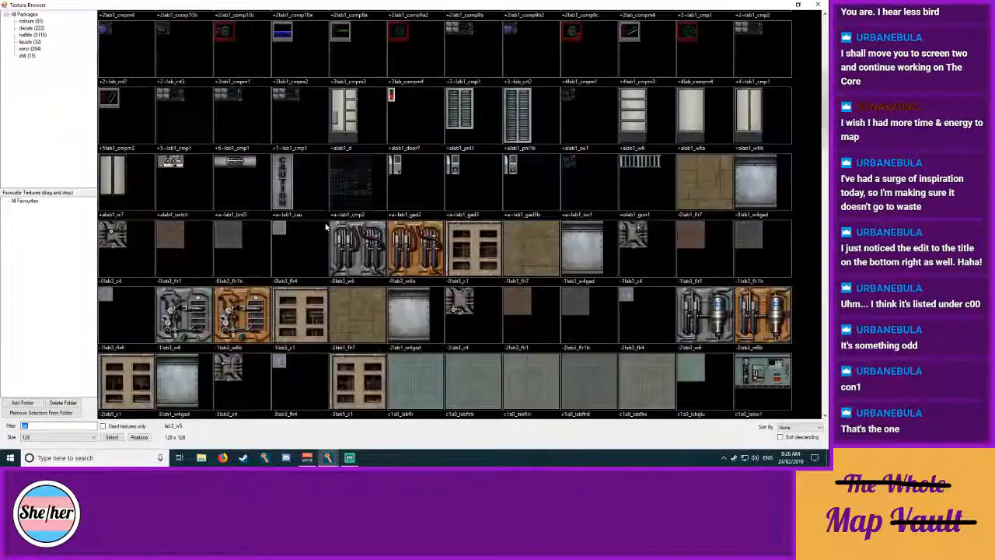
{"action": "scroll", "coordinate": [319, 228], "scroll_direction": "down", "scroll_amount": 5}
{"action": "scroll", "coordinate": [319, 229], "scroll_direction": "down", "scroll_amount": 10}
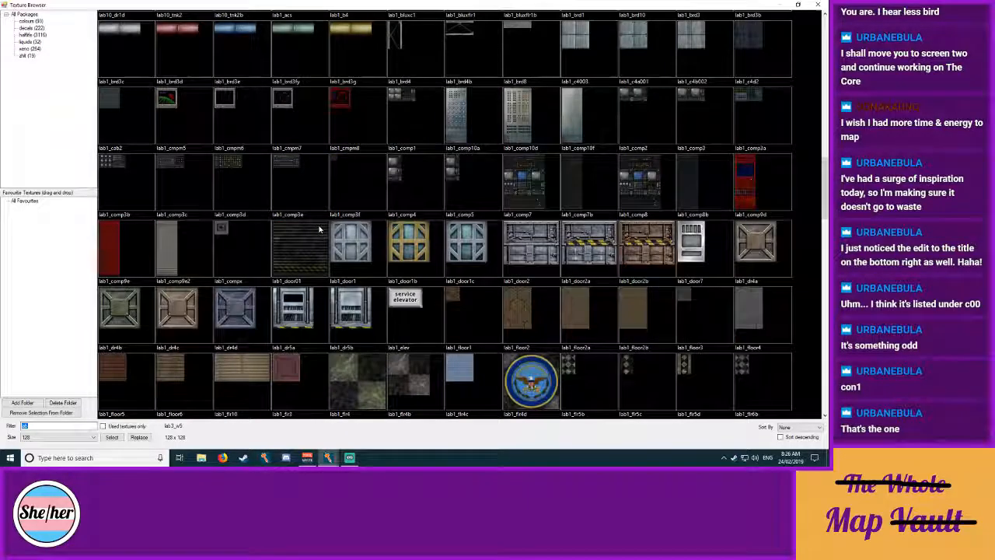
{"action": "scroll", "coordinate": [319, 229], "scroll_direction": "down", "scroll_amount": 7}
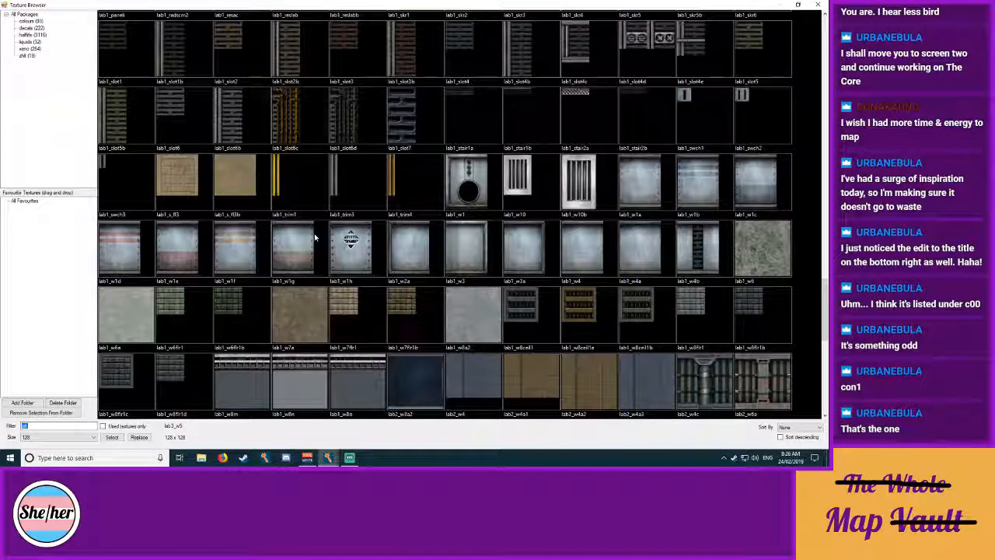
{"action": "scroll", "coordinate": [315, 237], "scroll_direction": "down", "scroll_amount": 3}
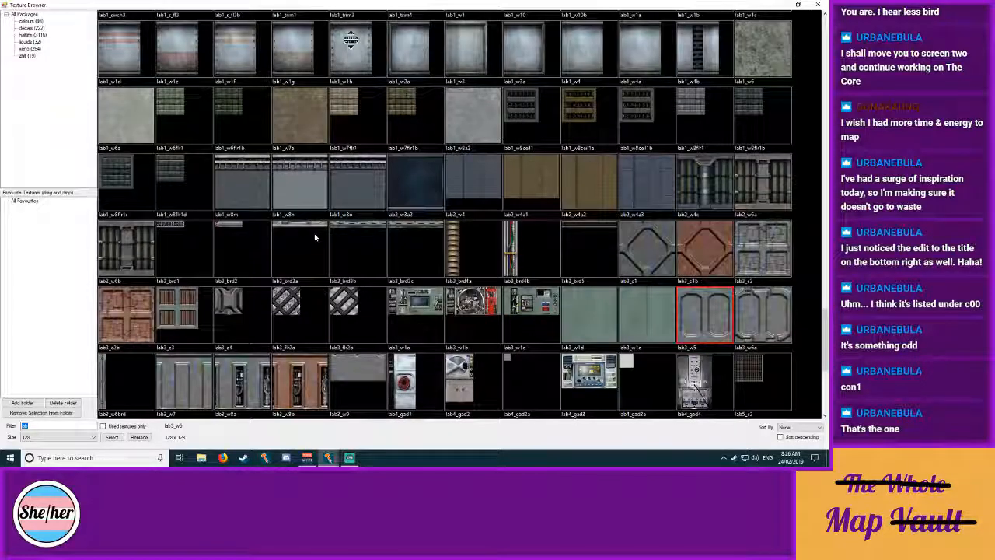
{"action": "scroll", "coordinate": [315, 237], "scroll_direction": "down", "scroll_amount": 4}
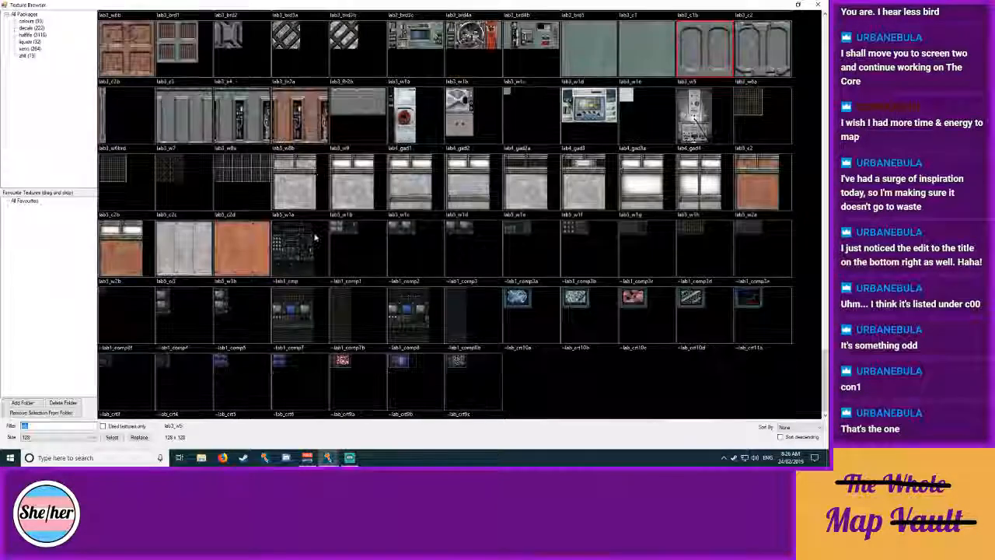
{"action": "scroll", "coordinate": [315, 237], "scroll_direction": "up", "scroll_amount": 3}
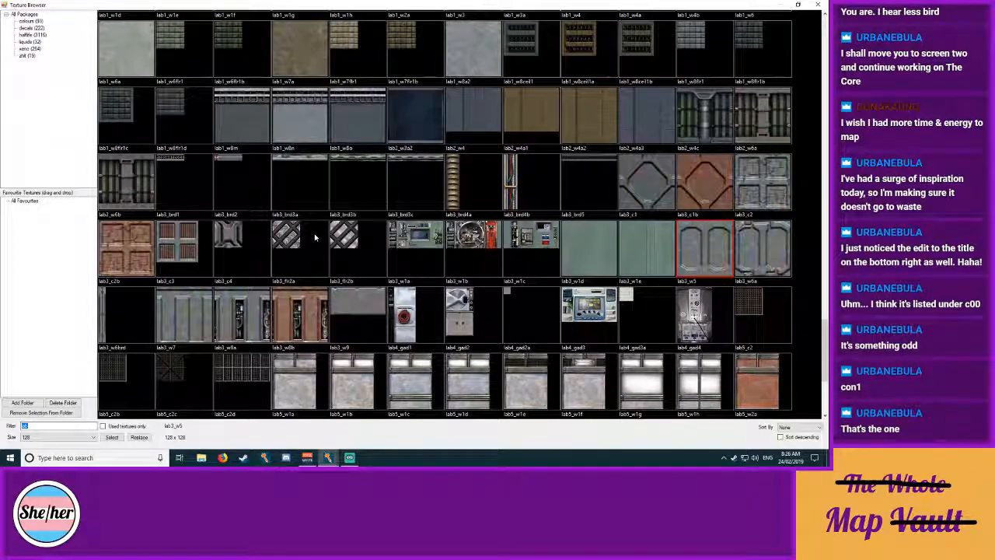
{"action": "double_click", "coordinate": [415, 117]}
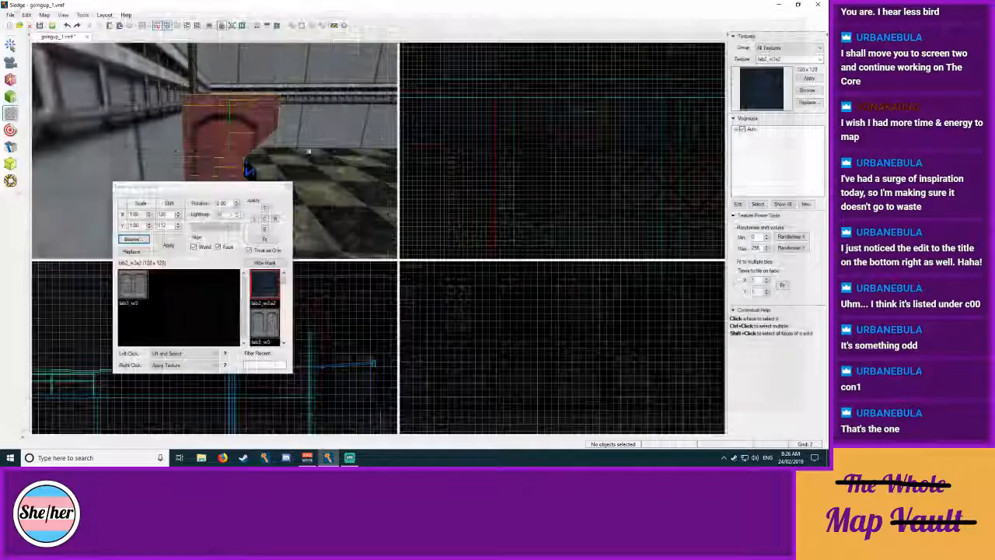
Step: Apply lab2_w3a2 to the selected side faces and fit it across them as one
{"action": "left_click", "coordinate": [169, 245]}
{"action": "left_click", "coordinate": [265, 239]}
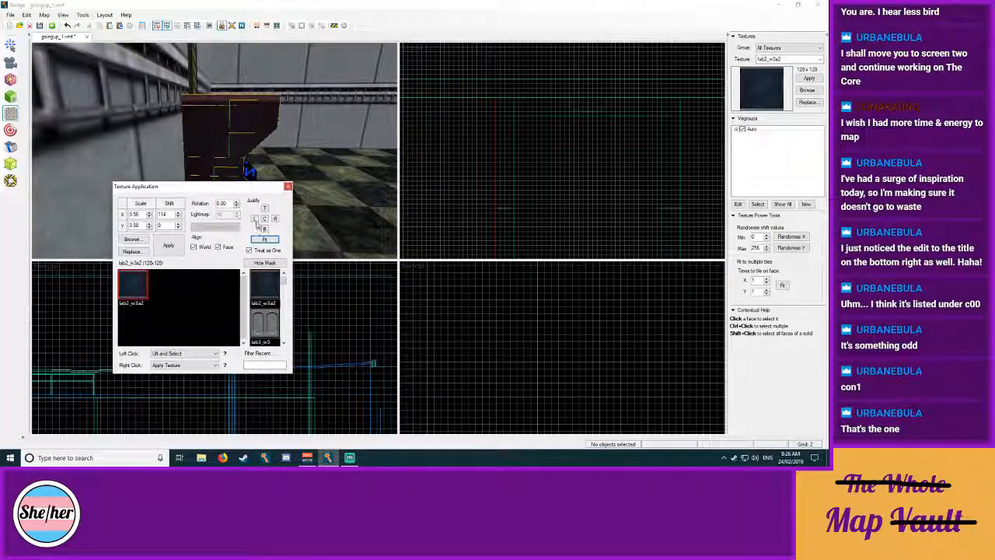
{"action": "left_click", "coordinate": [287, 187]}
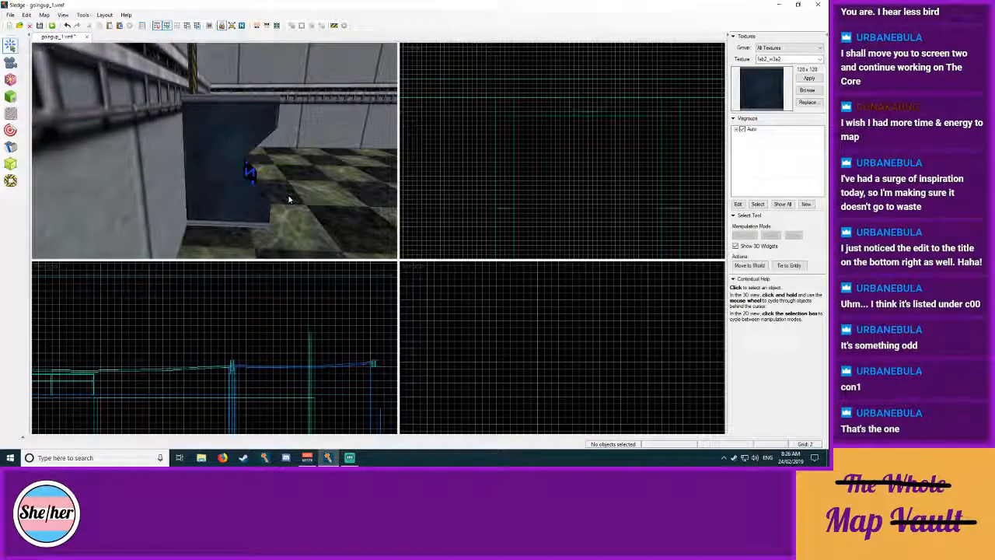
Step: Lift the lab2_w3a2 texture from the cabinet's side panel and apply it to the panel's upper front edge
{"action": "key", "text": "d"}
{"action": "key", "text": "a"}
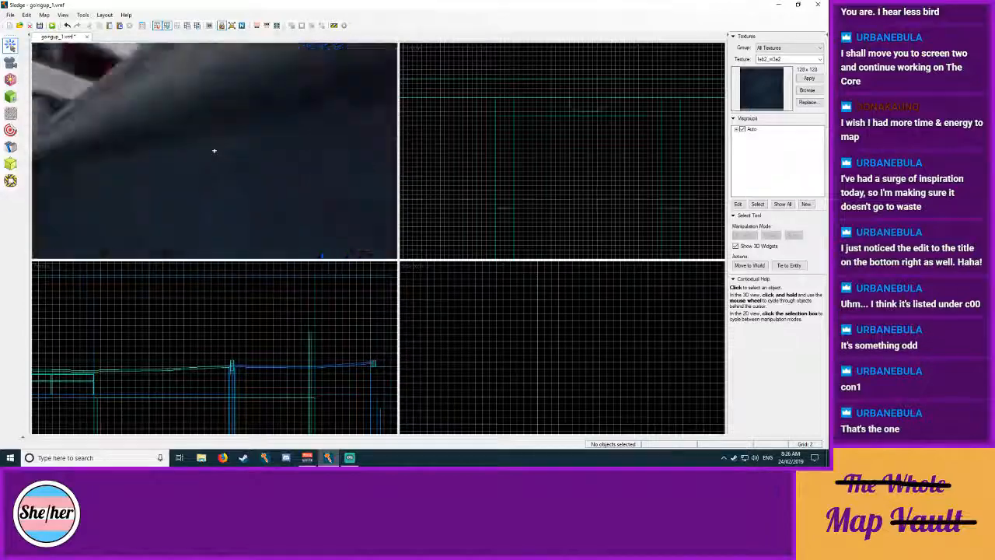
{"action": "key", "text": "s"}
{"action": "key", "text": "w"}
{"action": "key", "text": "s"}
{"action": "key", "text": "z"}
{"action": "left_click", "coordinate": [10, 113]}
{"action": "left_click", "coordinate": [197, 125]}
{"action": "left_click", "coordinate": [248, 96]}
{"action": "key", "text": "z"}
{"action": "key", "text": "d"}
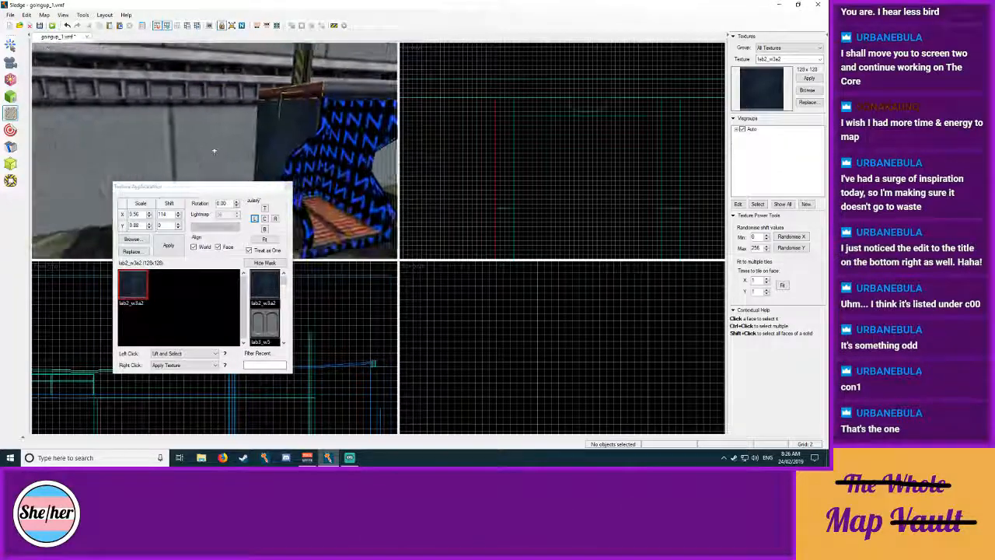
{"action": "key", "text": "a"}
{"action": "key", "text": "z"}
{"action": "left_click", "coordinate": [207, 126]}
{"action": "right_click", "coordinate": [217, 138]}
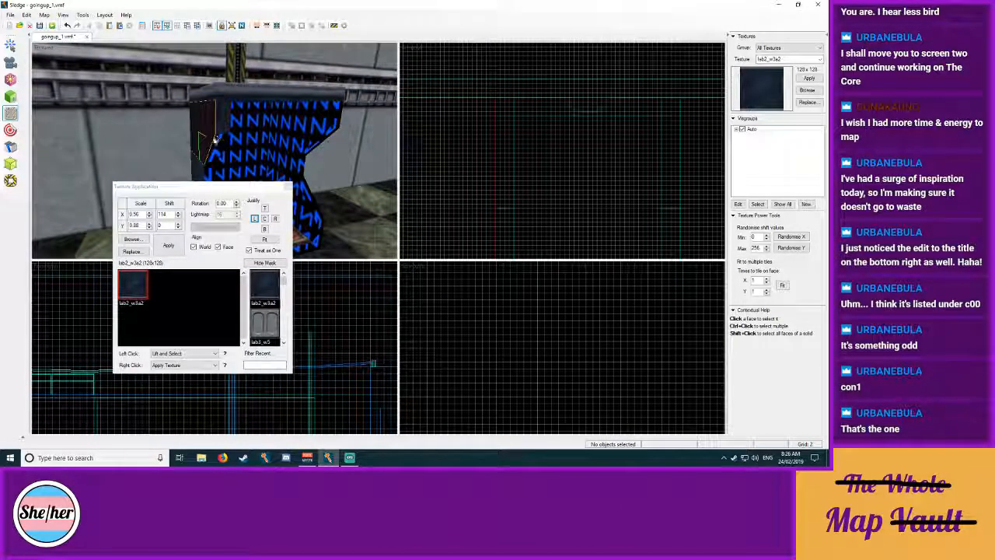
{"action": "left_click", "coordinate": [222, 144]}
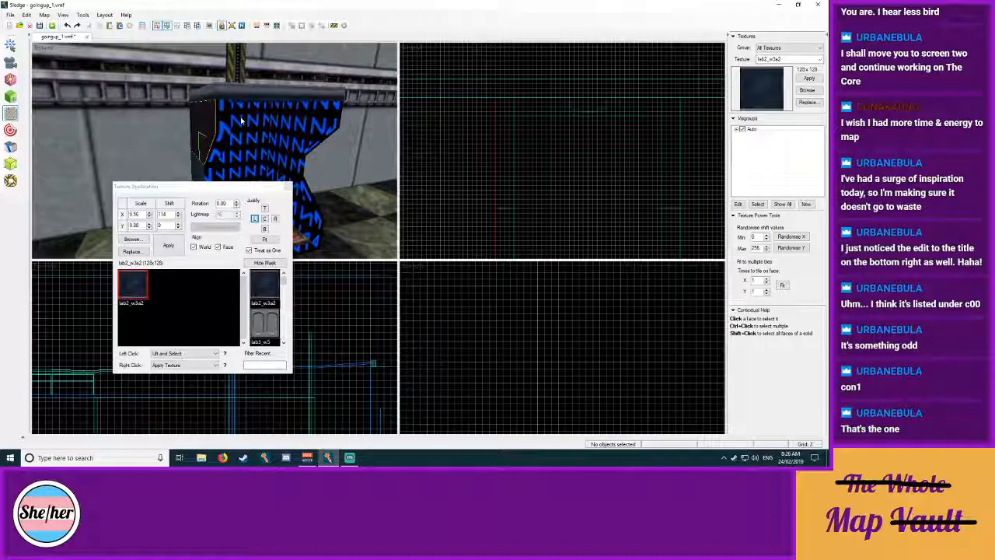
Step: Lift the lab2_w3a2 texture again at the lower part of the side panel, beside its front edge
{"action": "key", "text": "w"}
{"action": "key", "text": "s"}
{"action": "key", "text": "z"}
{"action": "left_click", "coordinate": [214, 155]}
{"action": "left_click", "coordinate": [211, 161]}
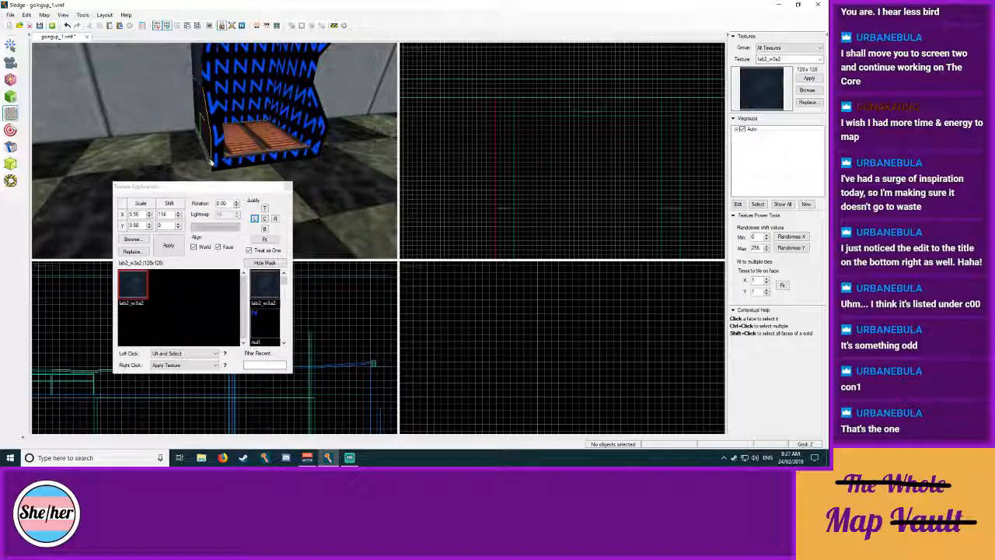
Step: Apply the lab2_w3a2 texture to the faces of the cabinet's opposite side panel
{"action": "key", "text": "z"}
{"action": "key", "text": "d"}
{"action": "key", "text": "z"}
{"action": "right_click", "coordinate": [91, 154]}
{"action": "right_click", "coordinate": [99, 76]}
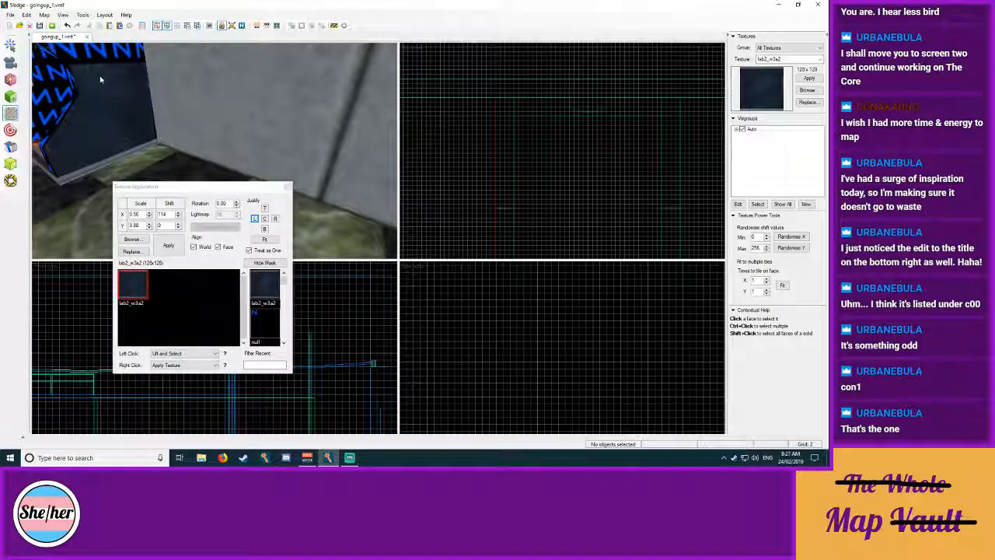
{"action": "key", "text": "z"}
{"action": "key", "text": "z"}
{"action": "right_click", "coordinate": [216, 148]}
{"action": "key", "text": "z"}
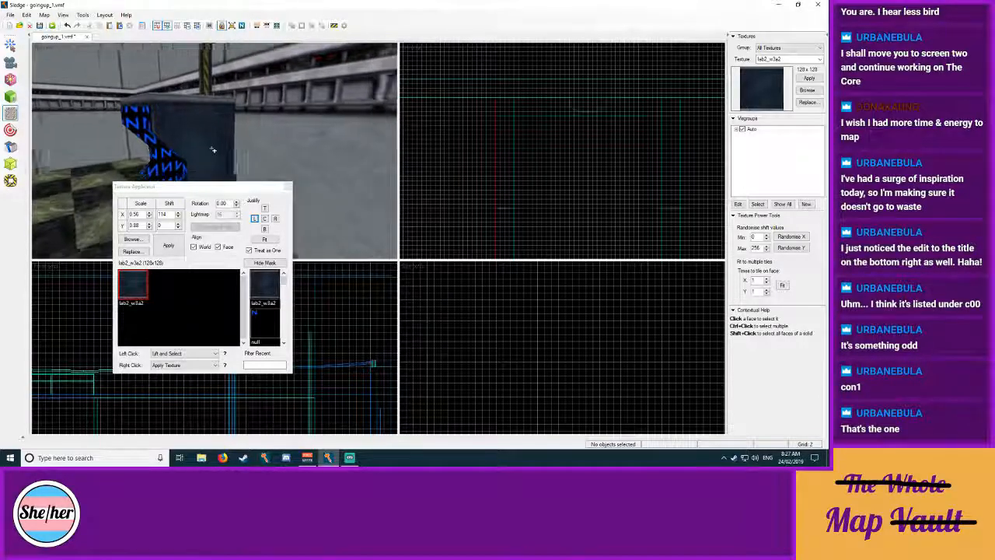
Step: Filter the texture browser by "tr" and choose the elev1_trim texture
{"action": "key", "text": "a"}
{"action": "key", "text": "z"}
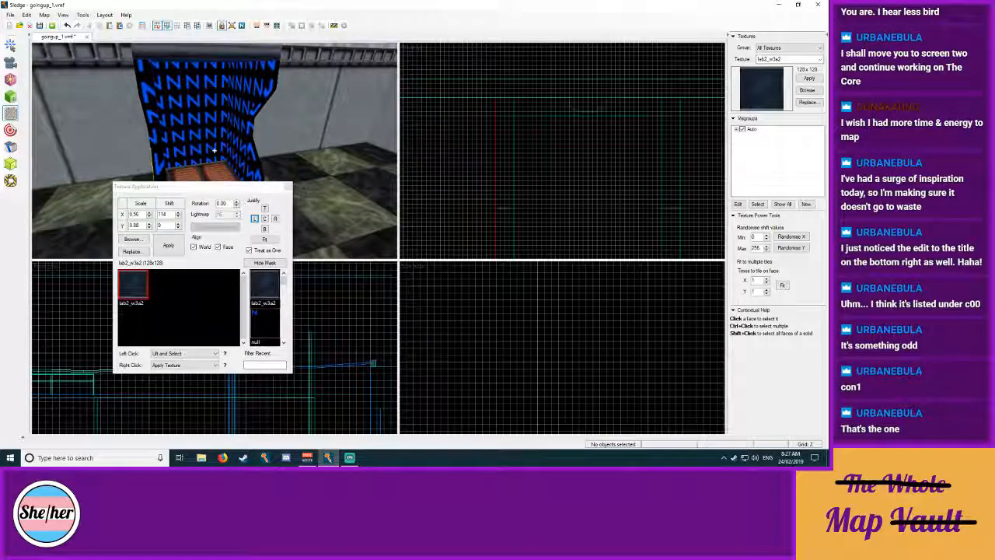
{"action": "key", "text": "w"}
{"action": "key", "text": "a"}
{"action": "key", "text": "z"}
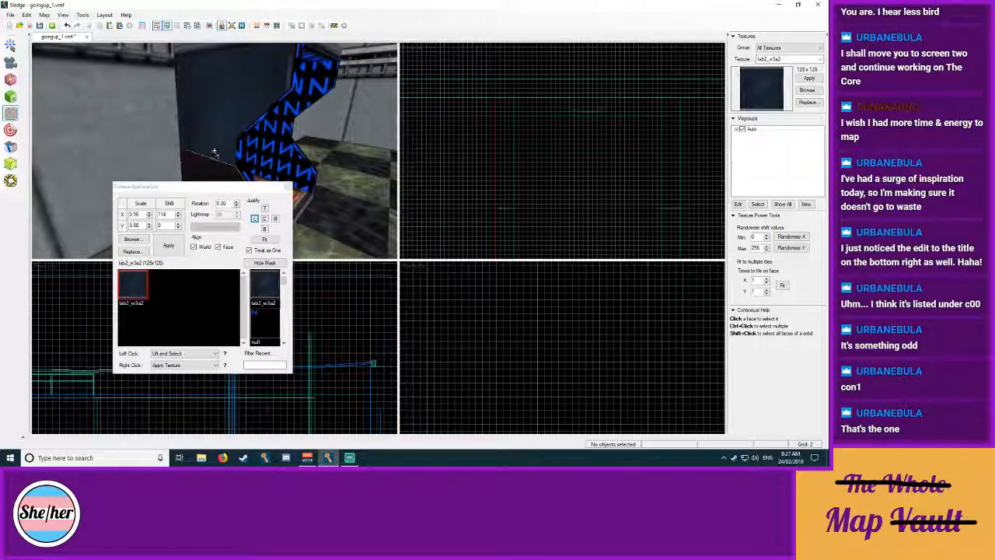
{"action": "key", "text": "z"}
{"action": "key", "text": "z"}
{"action": "key", "text": "w"}
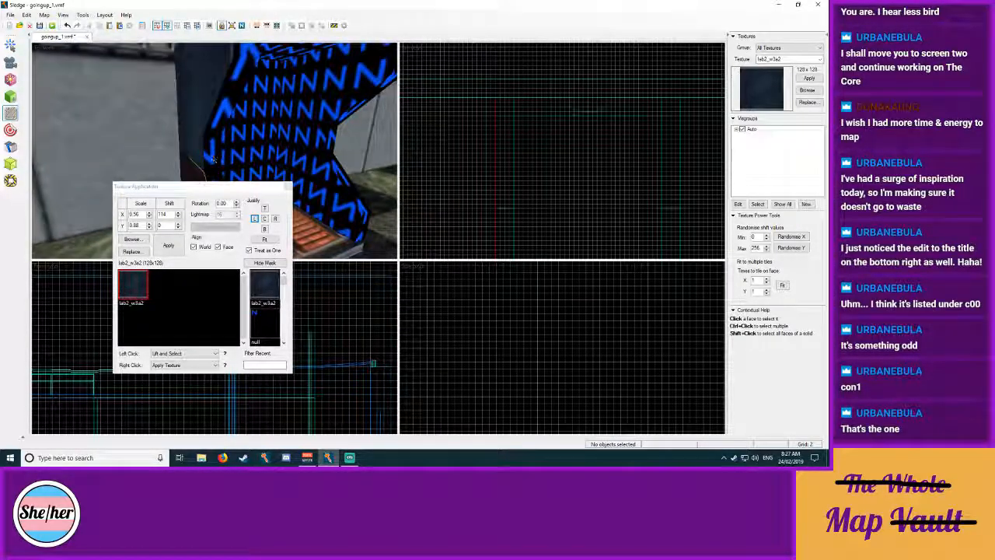
{"action": "left_click", "coordinate": [133, 239]}
{"action": "scroll", "coordinate": [404, 209], "scroll_direction": "up", "scroll_amount": 15}
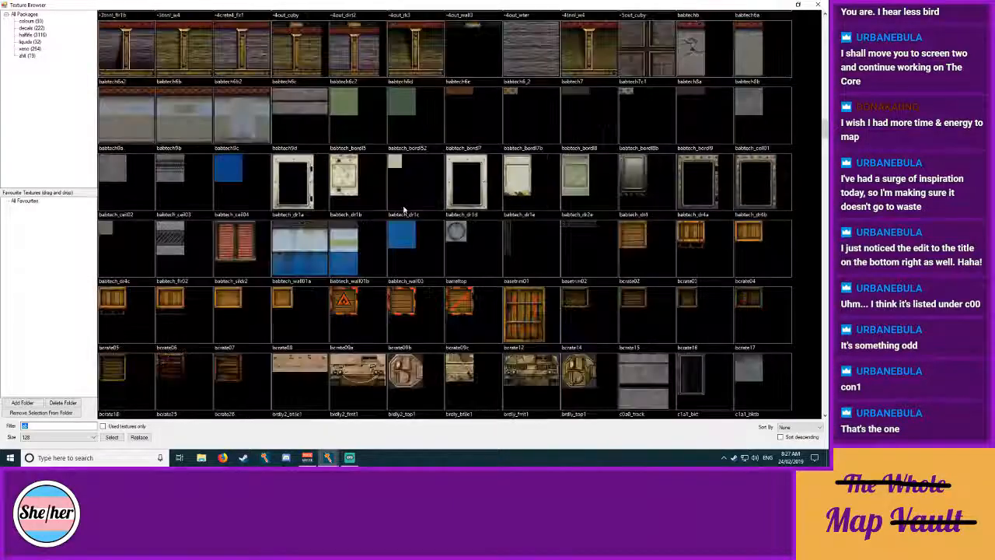
{"action": "scroll", "coordinate": [467, 140], "scroll_direction": "down", "scroll_amount": 5}
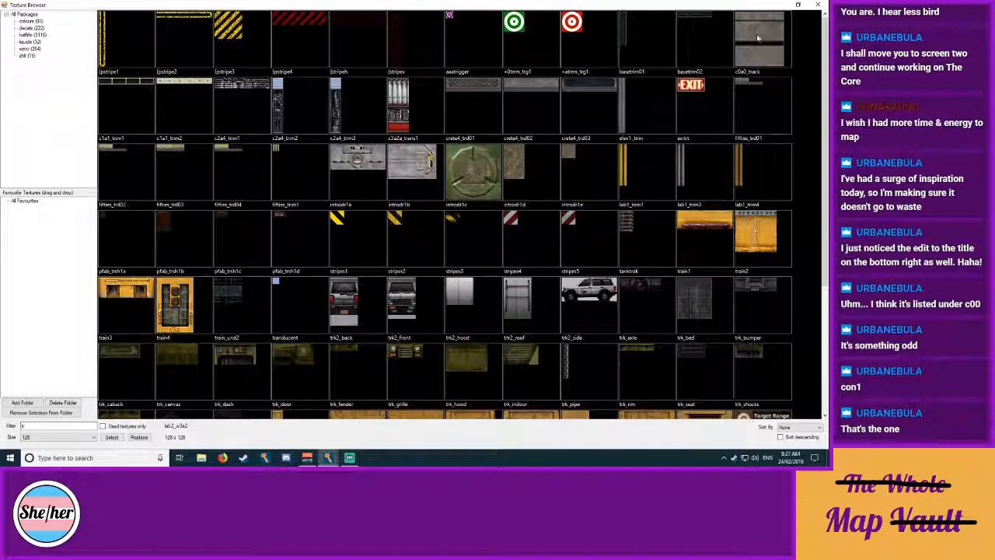
{"action": "double_click", "coordinate": [637, 114]}
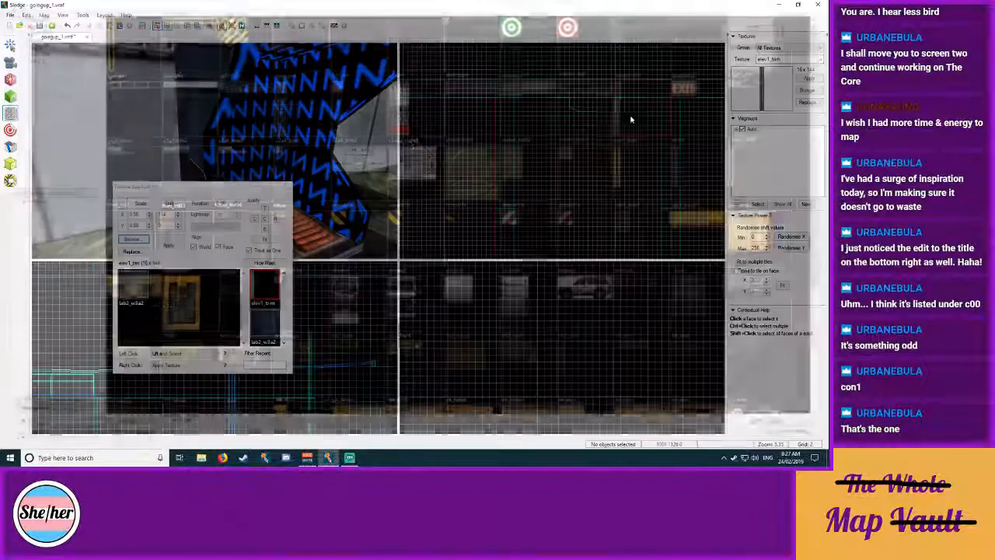
Step: Apply the elev1_trim texture to the angled front edges of both cabinet side panels
{"action": "key", "text": "s"}
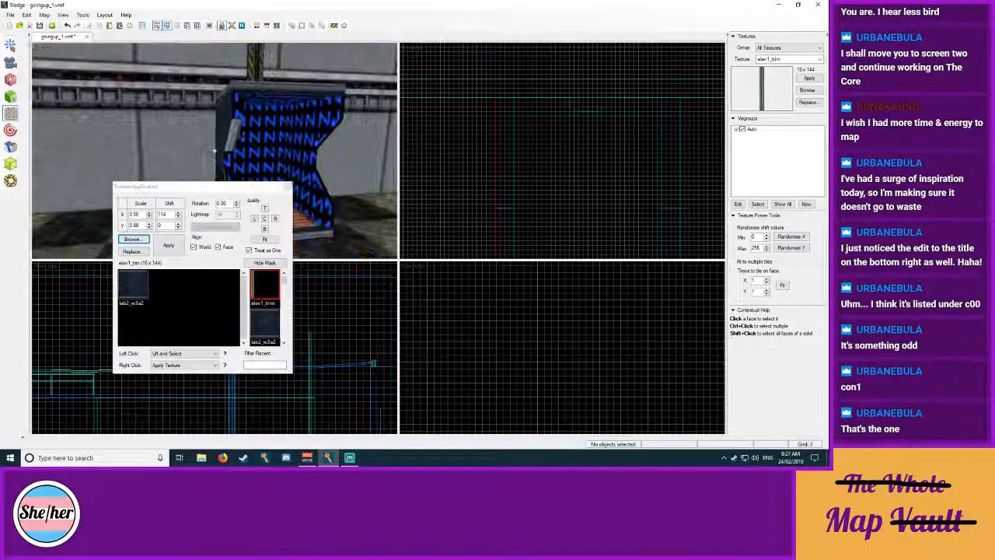
{"action": "key", "text": "d"}
{"action": "key", "text": "z"}
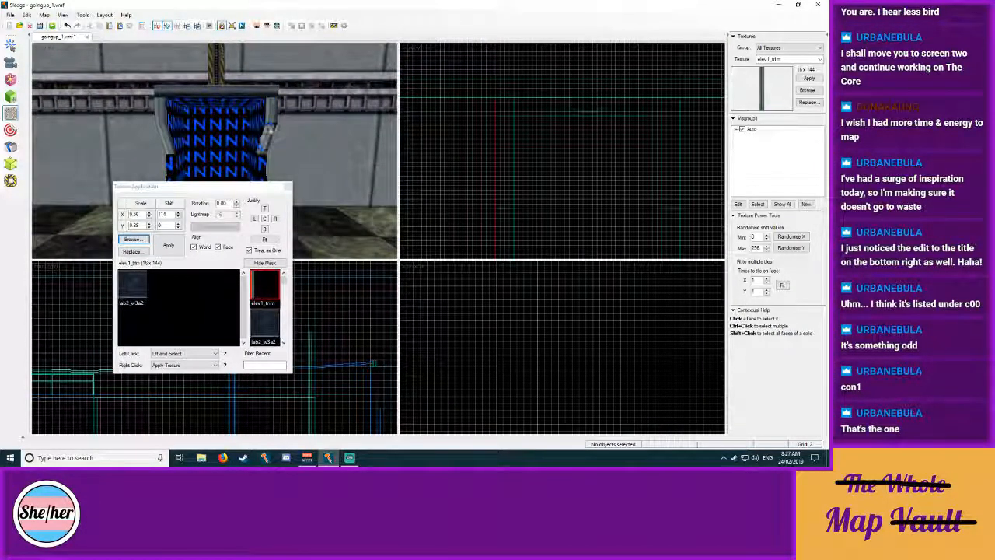
{"action": "key", "text": "z"}
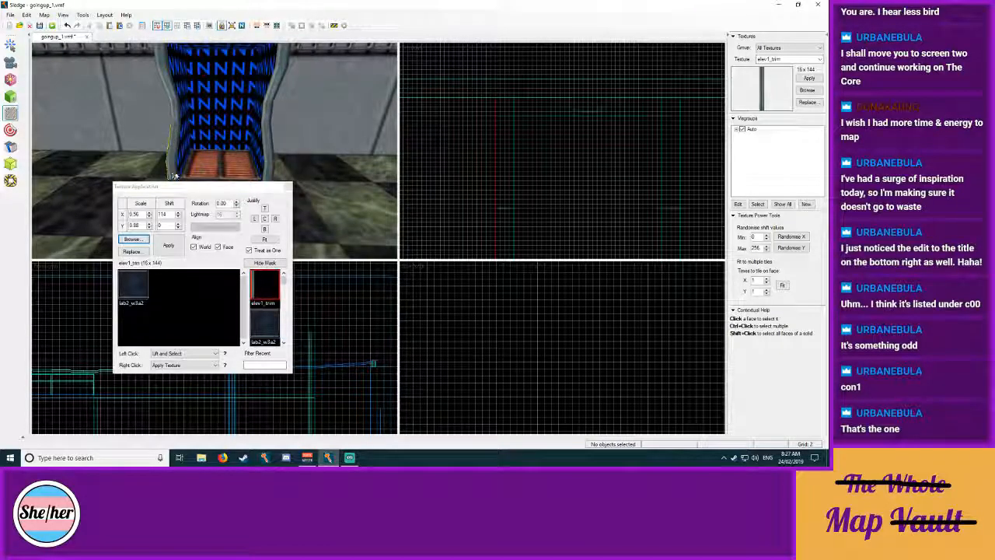
Step: Examine the trim on the cabinet's front edges from several angles and distances
{"action": "key", "text": "z"}
{"action": "key", "text": "w"}
{"action": "key", "text": "s"}
{"action": "key", "text": "d"}
{"action": "key", "text": "a"}
{"action": "key", "text": "w"}
{"action": "key", "text": "s"}
{"action": "key", "text": "w"}
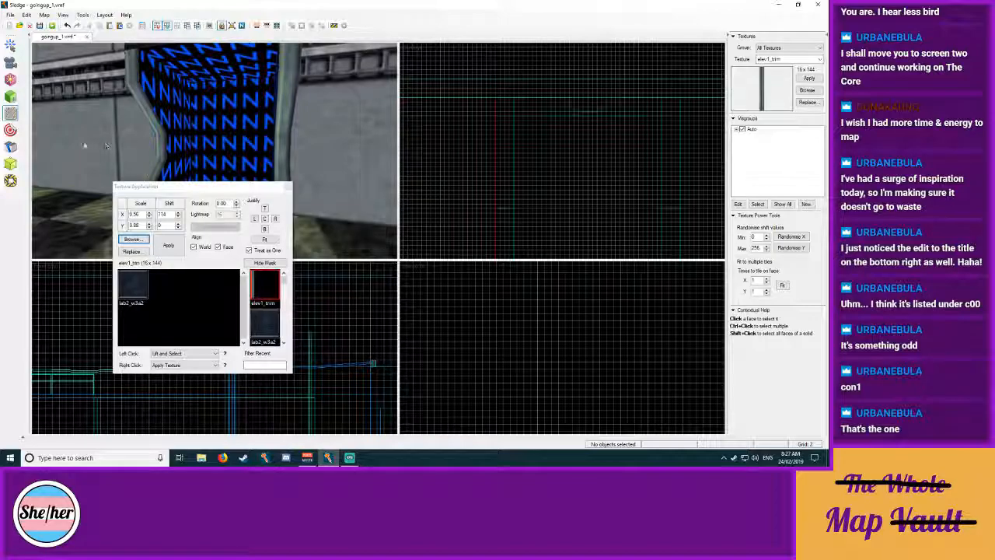
Step: Filter the texture browser by "lab" and apply the lab1_w1d texture to the cabinet's interior back face
{"action": "left_click", "coordinate": [240, 144]}
{"action": "left_click", "coordinate": [130, 239]}
{"action": "scroll", "coordinate": [350, 194], "scroll_direction": "down", "scroll_amount": 5}
{"action": "scroll", "coordinate": [395, 227], "scroll_direction": "up", "scroll_amount": 5}
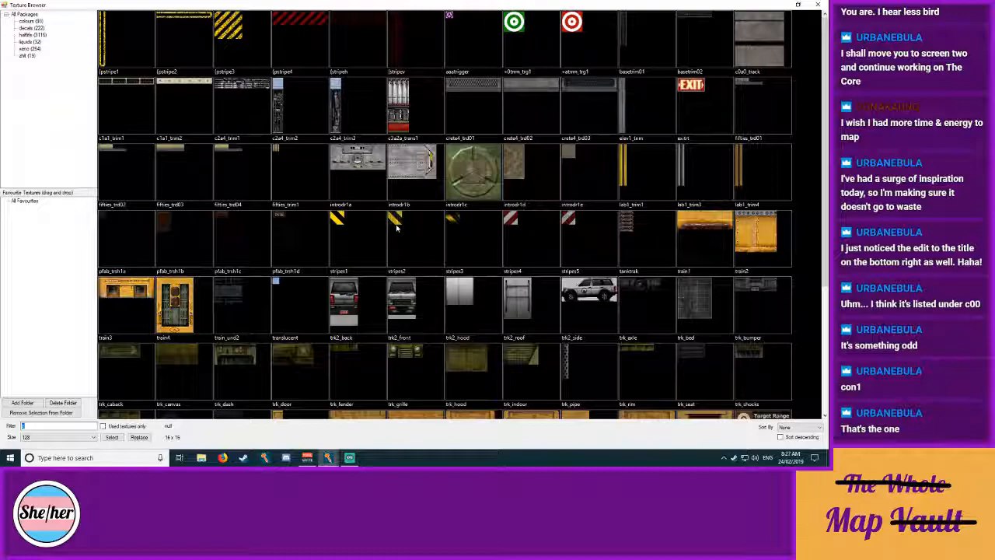
{"action": "type", "text": "lab"}
{"action": "scroll", "coordinate": [453, 226], "scroll_direction": "up", "scroll_amount": 5}
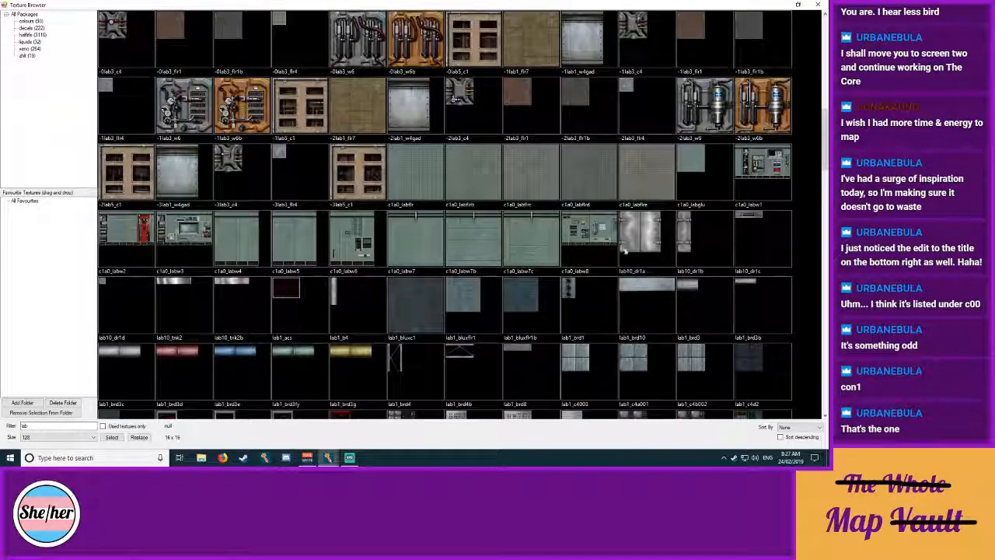
{"action": "scroll", "coordinate": [365, 260], "scroll_direction": "down", "scroll_amount": 10}
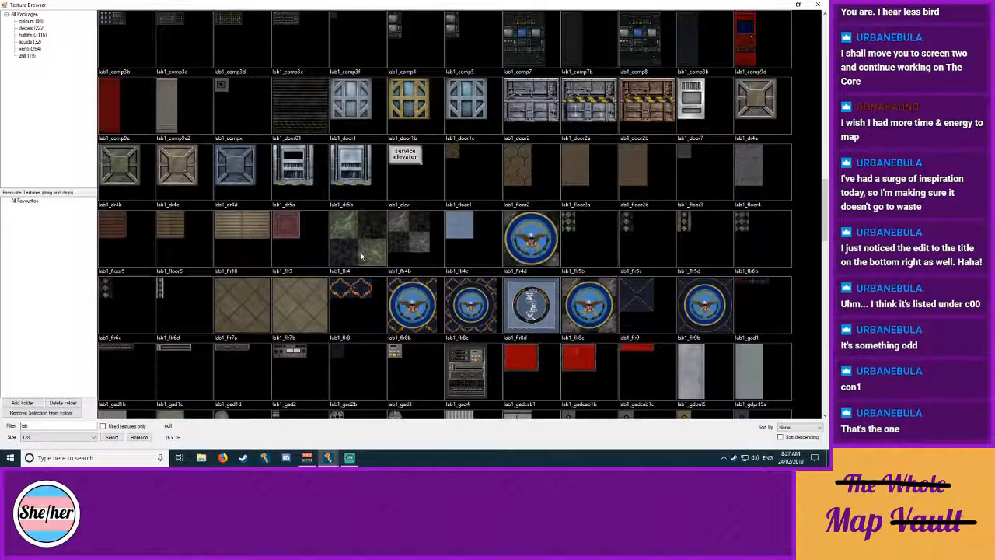
{"action": "scroll", "coordinate": [342, 268], "scroll_direction": "down", "scroll_amount": 3}
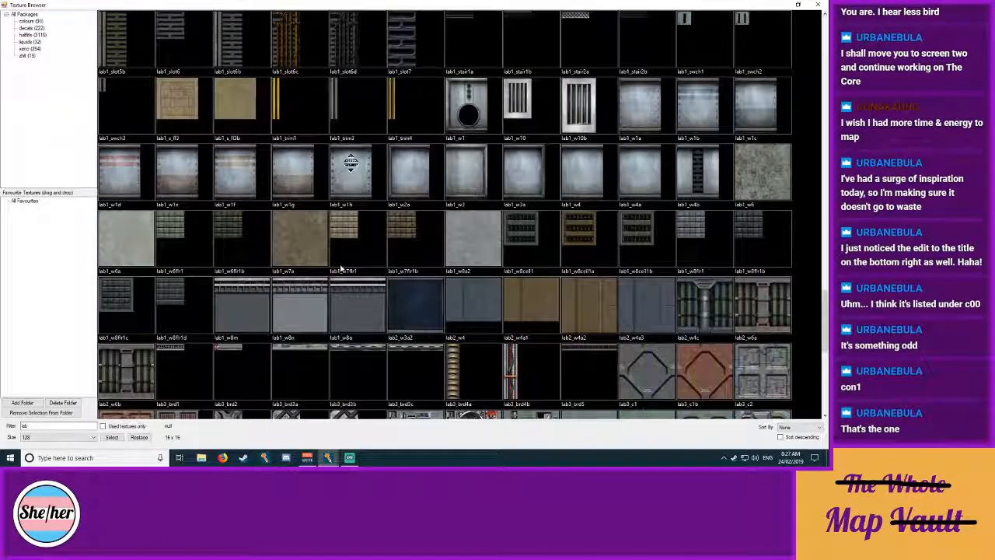
{"action": "scroll", "coordinate": [342, 268], "scroll_direction": "down", "scroll_amount": 3}
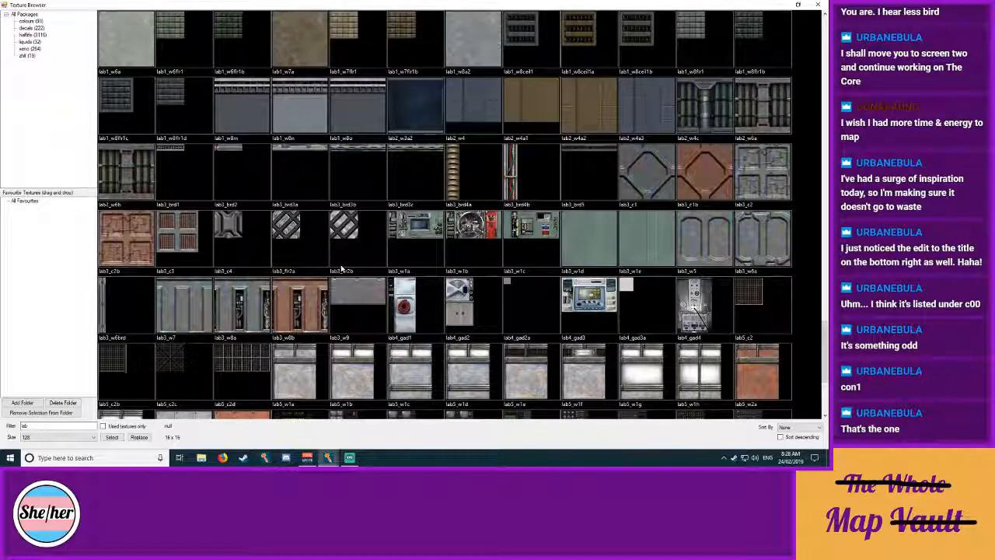
{"action": "scroll", "coordinate": [340, 268], "scroll_direction": "down", "scroll_amount": 3}
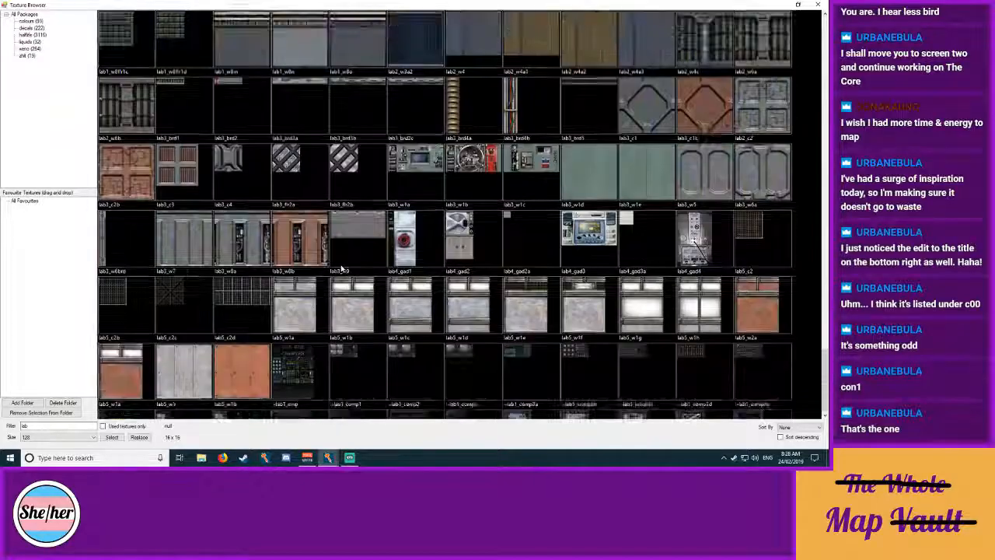
{"action": "scroll", "coordinate": [340, 268], "scroll_direction": "up", "scroll_amount": 7}
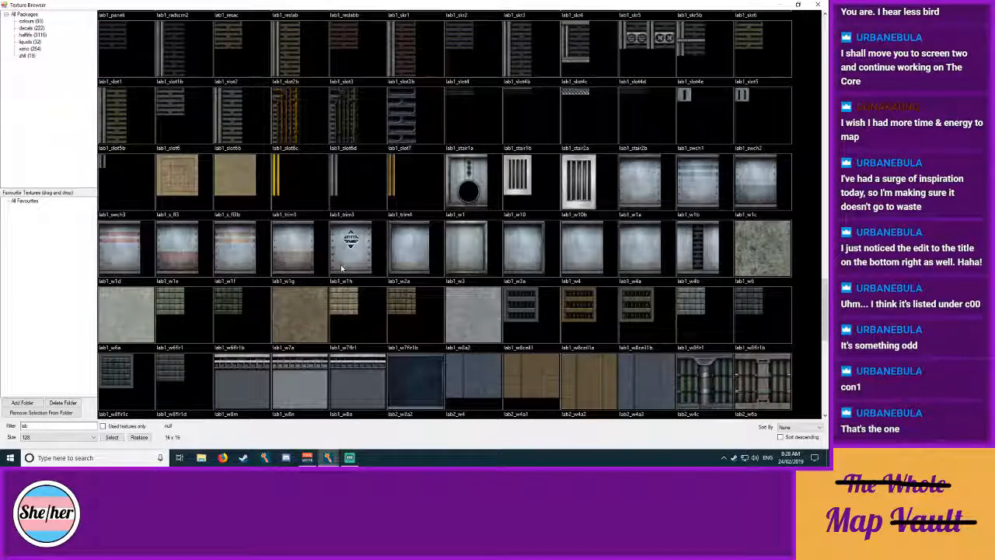
{"action": "scroll", "coordinate": [341, 269], "scroll_direction": "up", "scroll_amount": 3}
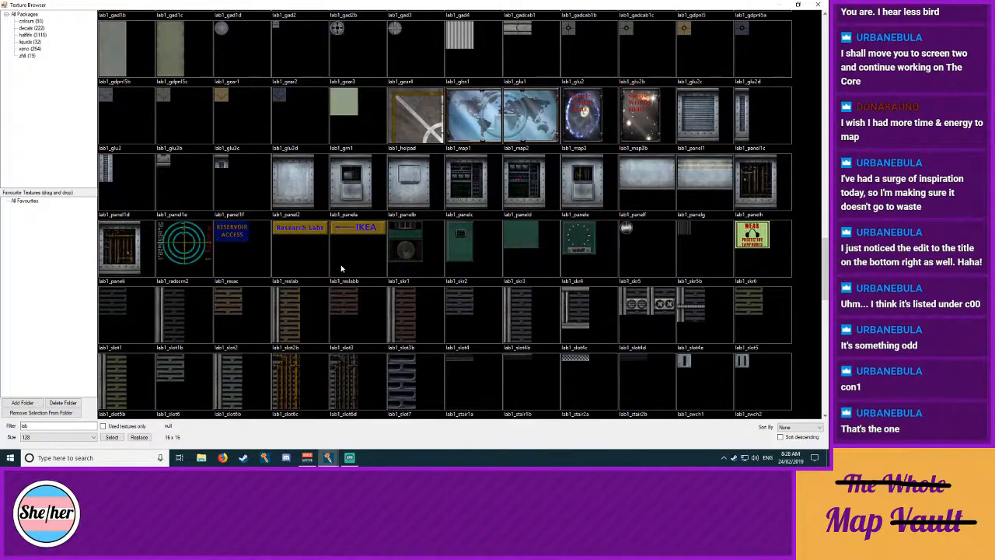
{"action": "scroll", "coordinate": [447, 272], "scroll_direction": "down", "scroll_amount": 4}
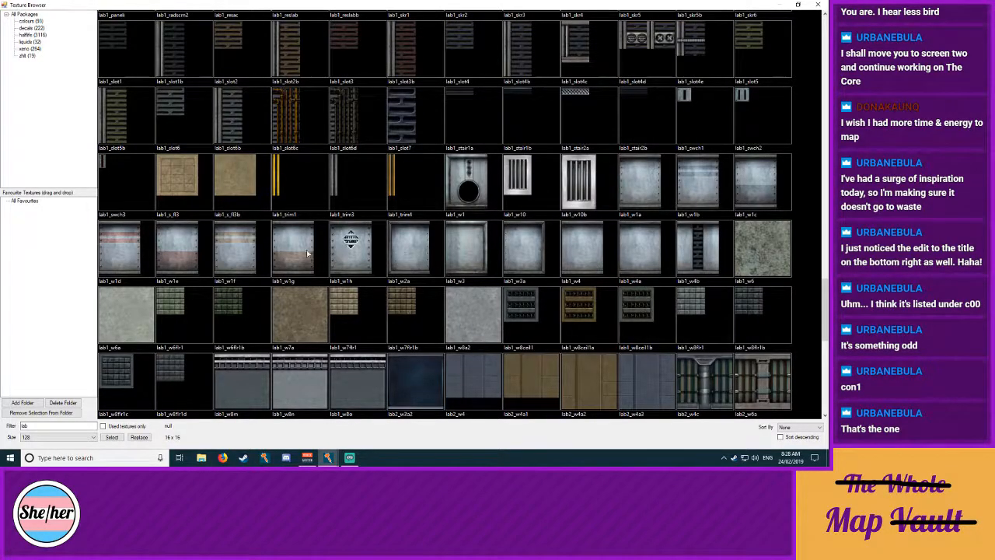
{"action": "double_click", "coordinate": [128, 246]}
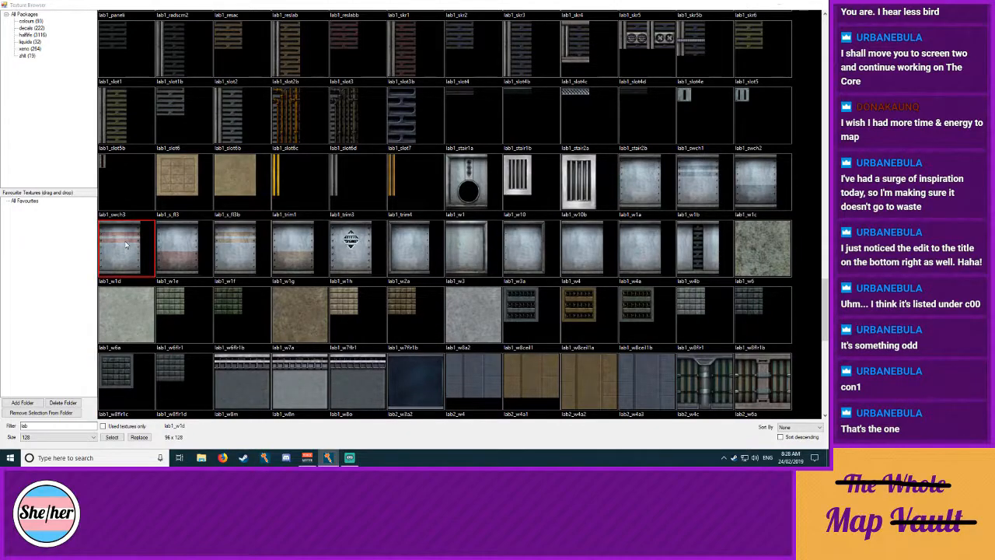
Step: Fit lab1_w1d to the back face and apply it to the inner faces of both cabinet side panels
{"action": "left_click", "coordinate": [265, 239]}
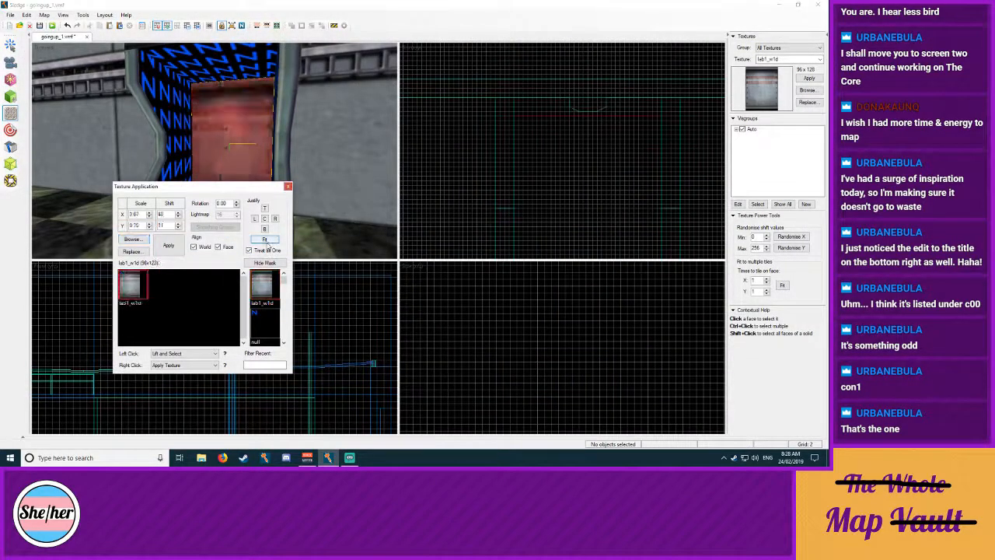
{"action": "right_click", "coordinate": [178, 128]}
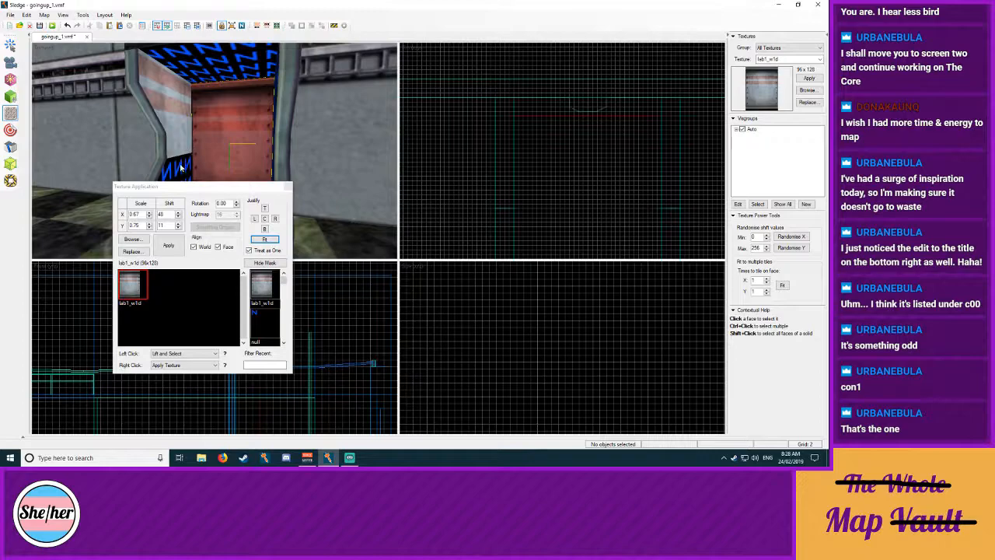
{"action": "right_click", "coordinate": [179, 114]}
{"action": "right_click", "coordinate": [178, 176]}
{"action": "key", "text": "z"}
{"action": "key", "text": "a"}
{"action": "key", "text": "z"}
{"action": "right_click", "coordinate": [218, 124]}
{"action": "right_click", "coordinate": [226, 166]}
{"action": "key", "text": "z"}
{"action": "key", "text": "a"}
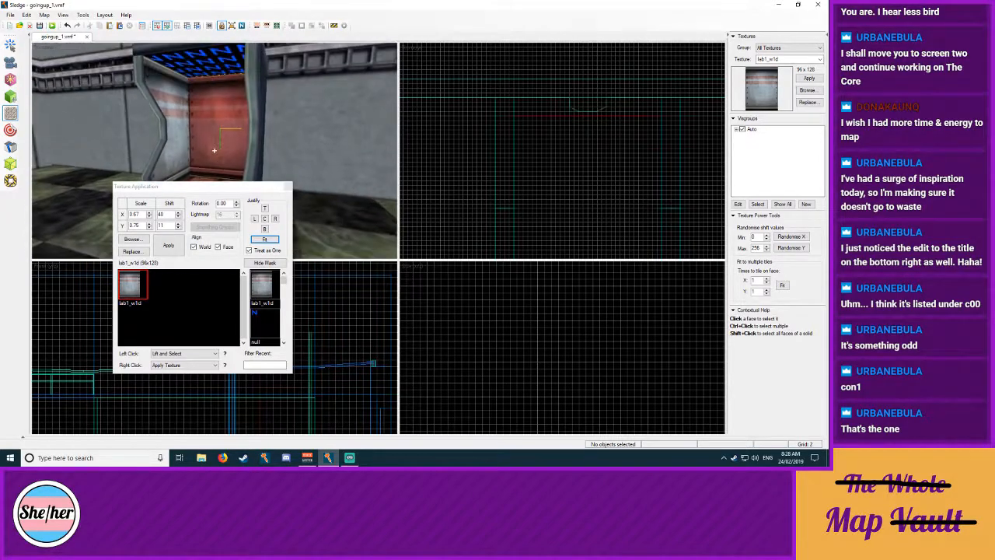
{"action": "key", "text": "d"}
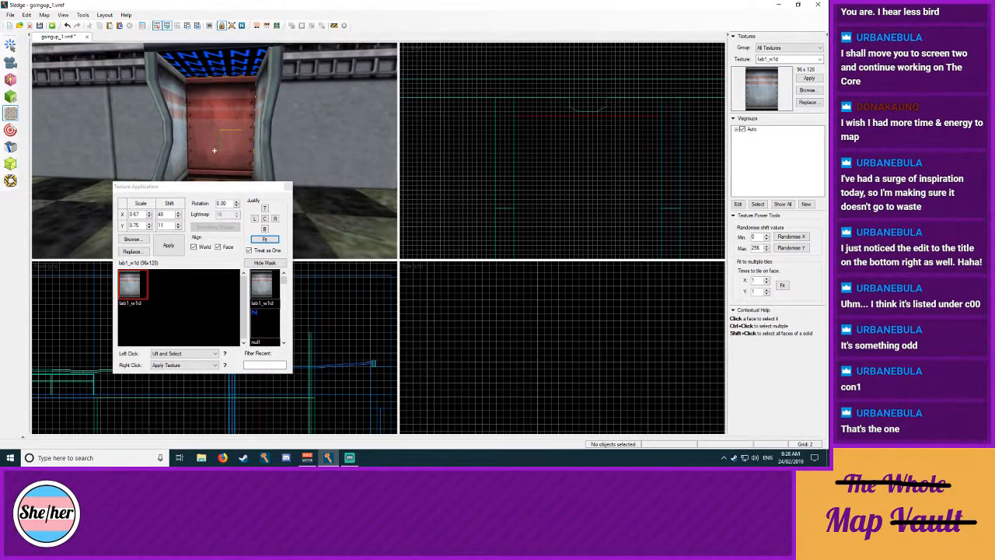
Step: Try the ribbed lab1_glss1 texture on the cabinet's ceiling face
{"action": "key", "text": "z"}
{"action": "left_click", "coordinate": [10, 46]}
{"action": "key", "text": "z"}
{"action": "key", "text": "w"}
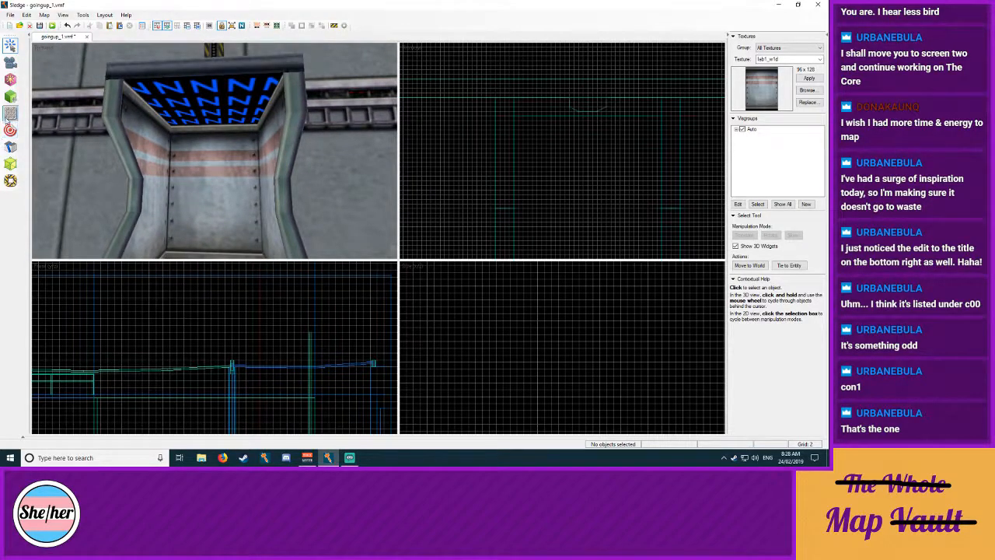
{"action": "key", "text": "shift+a"}
{"action": "left_click", "coordinate": [264, 240]}
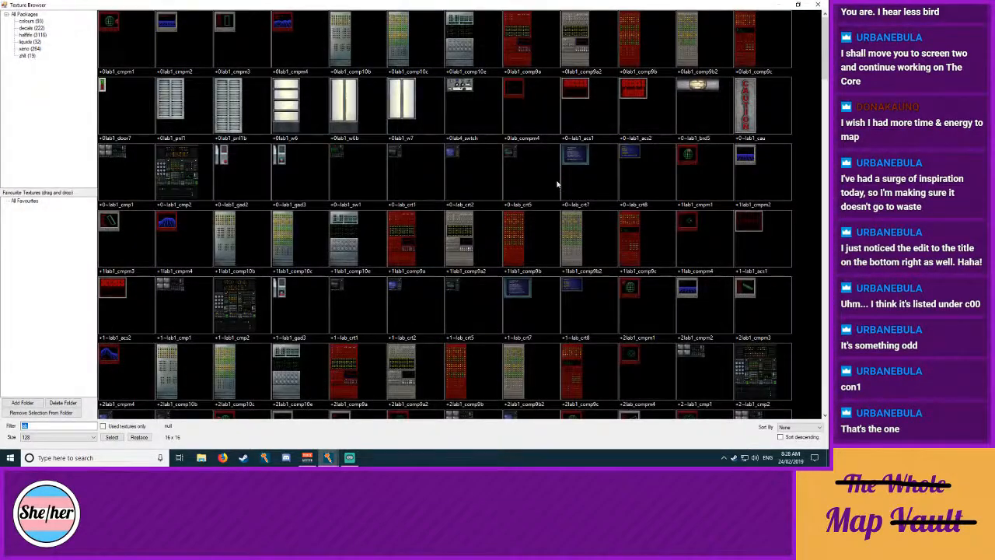
{"action": "scroll", "coordinate": [553, 189], "scroll_direction": "down", "scroll_amount": 9}
{"action": "scroll", "coordinate": [553, 188], "scroll_direction": "up", "scroll_amount": 5}
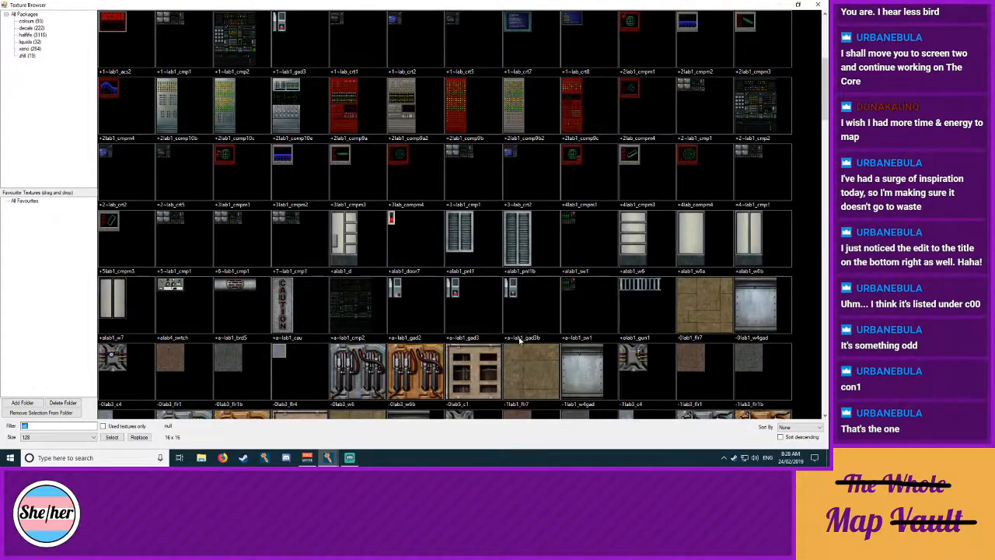
{"action": "scroll", "coordinate": [350, 311], "scroll_direction": "down", "scroll_amount": 4}
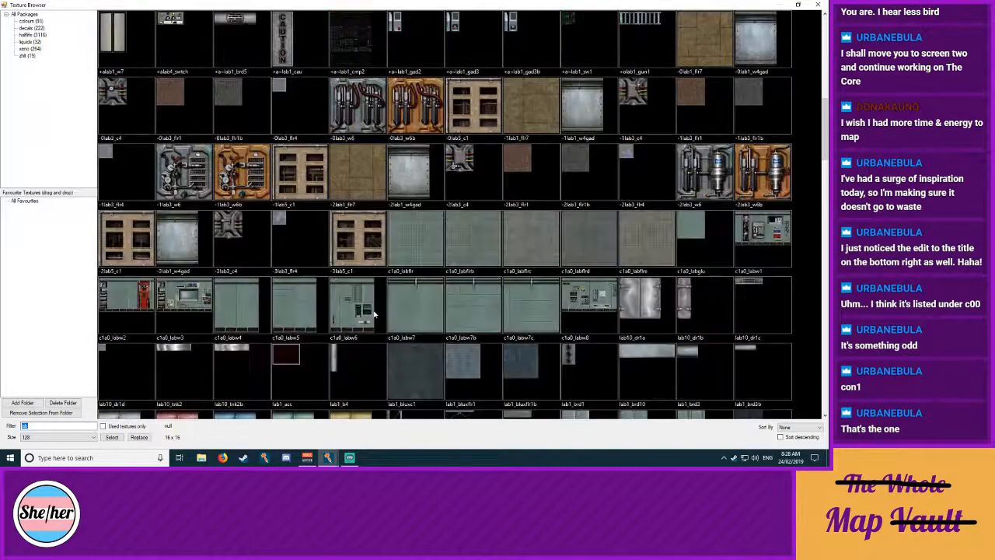
{"action": "scroll", "coordinate": [373, 313], "scroll_direction": "down", "scroll_amount": 6}
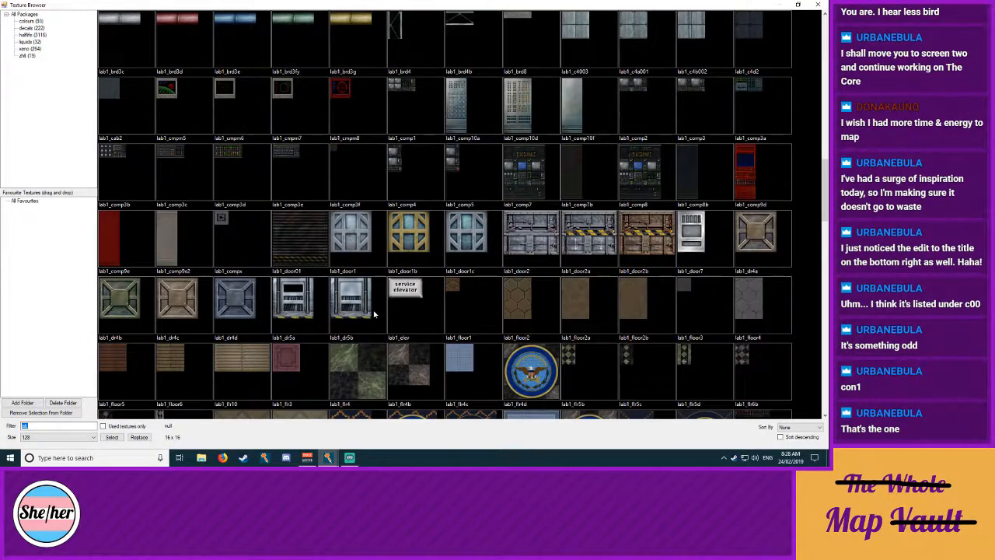
{"action": "scroll", "coordinate": [373, 313], "scroll_direction": "down", "scroll_amount": 5}
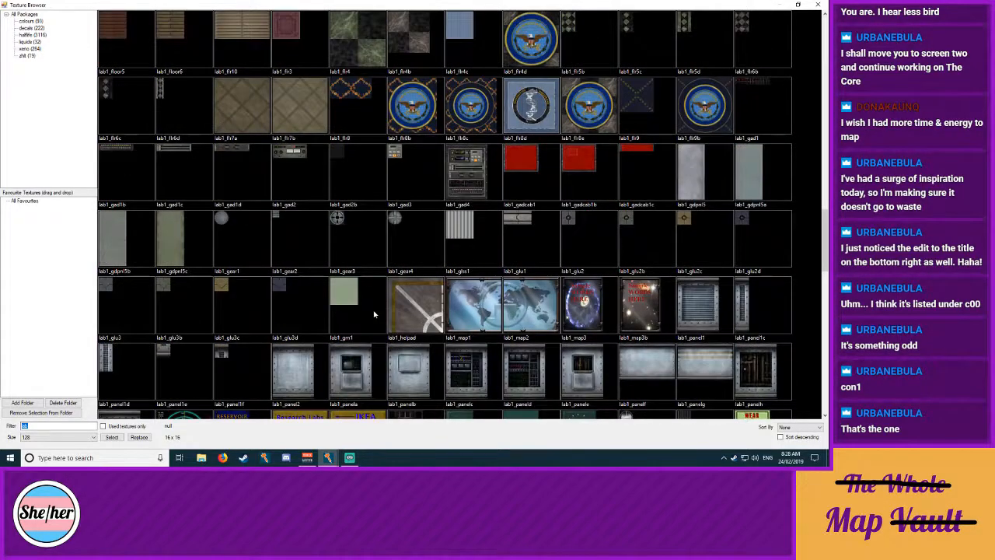
{"action": "double_click", "coordinate": [484, 229]}
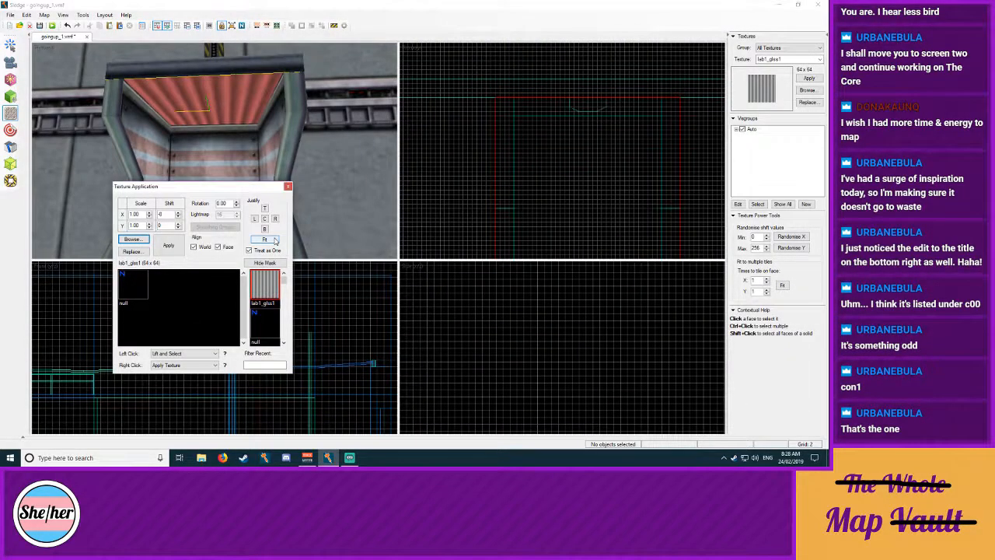
Step: Apply the lab5_c2 grate texture to the cabinet's ceiling face and fit it to the face
{"action": "left_click", "coordinate": [132, 238]}
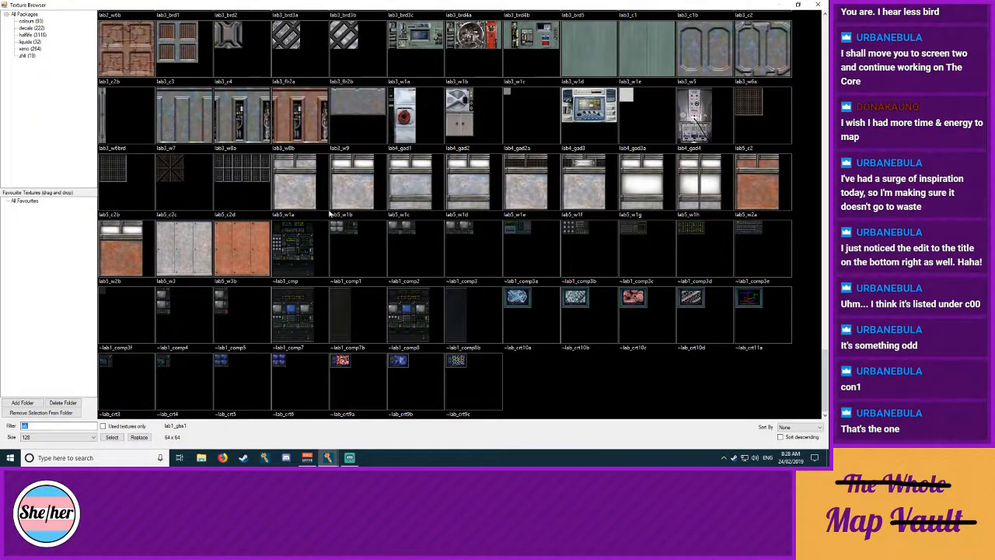
{"action": "double_click", "coordinate": [766, 112]}
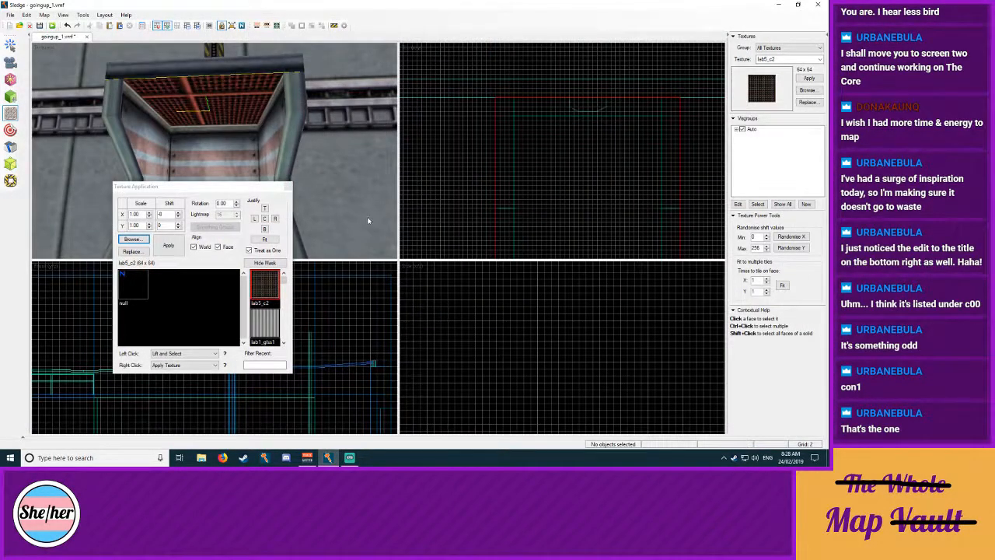
{"action": "left_click", "coordinate": [264, 238]}
{"action": "left_click", "coordinate": [287, 186]}
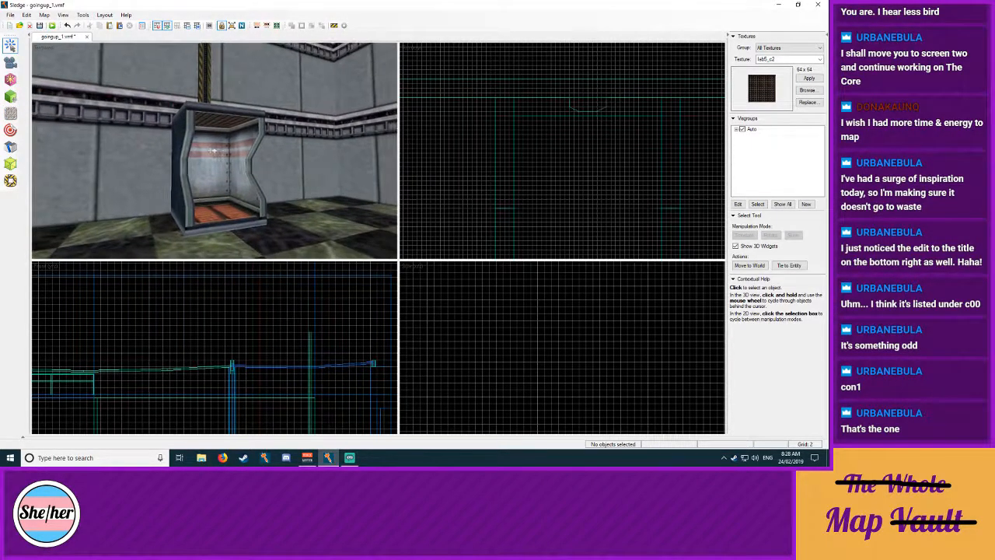
Step: Compare the texture scale and fit of the cabinet's floor face with those of its ceiling face
{"action": "key", "text": "w"}
{"action": "key", "text": "w"}
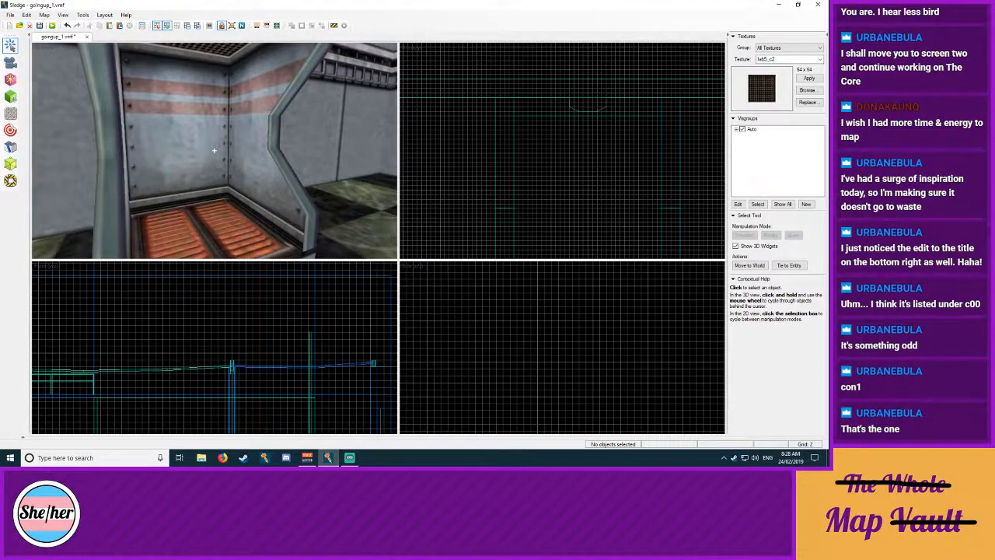
{"action": "left_click", "coordinate": [10, 113]}
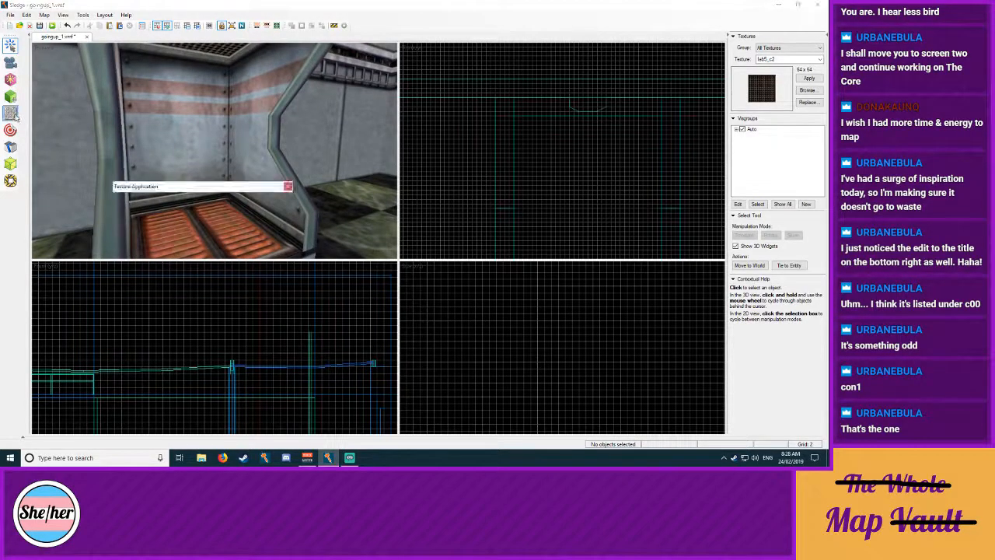
{"action": "left_click", "coordinate": [220, 231]}
{"action": "key", "text": "z"}
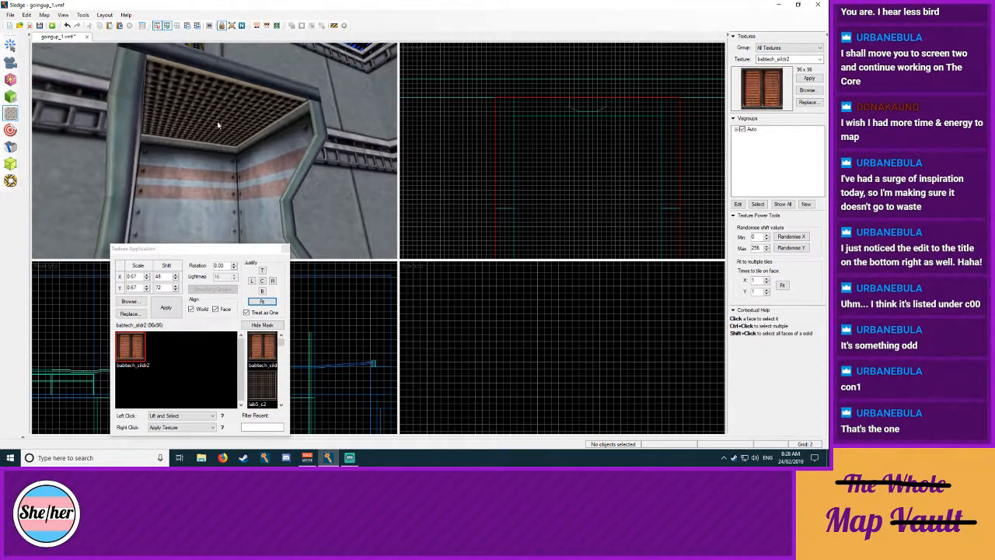
{"action": "left_click", "coordinate": [225, 119]}
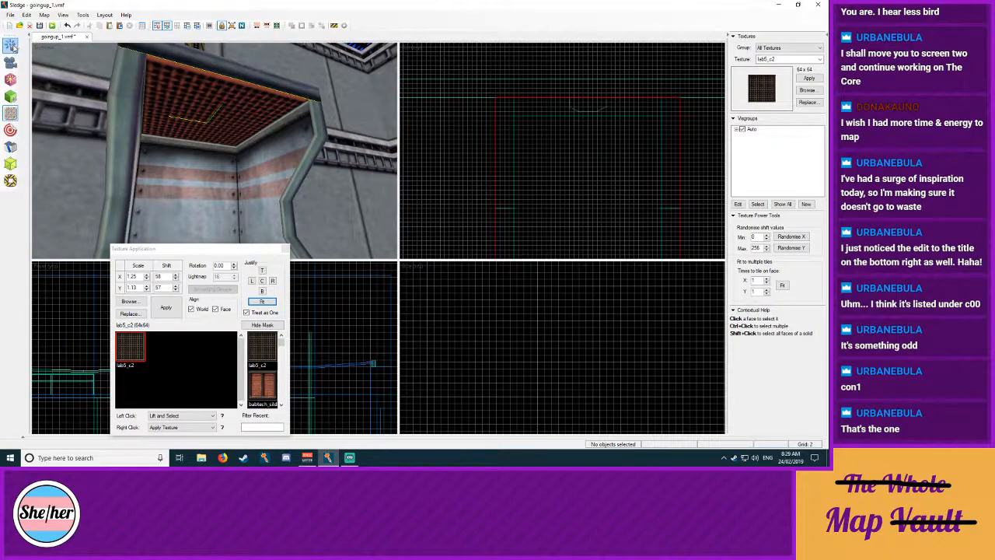
{"action": "key", "text": "z"}
{"action": "key", "text": "z"}
{"action": "left_click", "coordinate": [204, 136]}
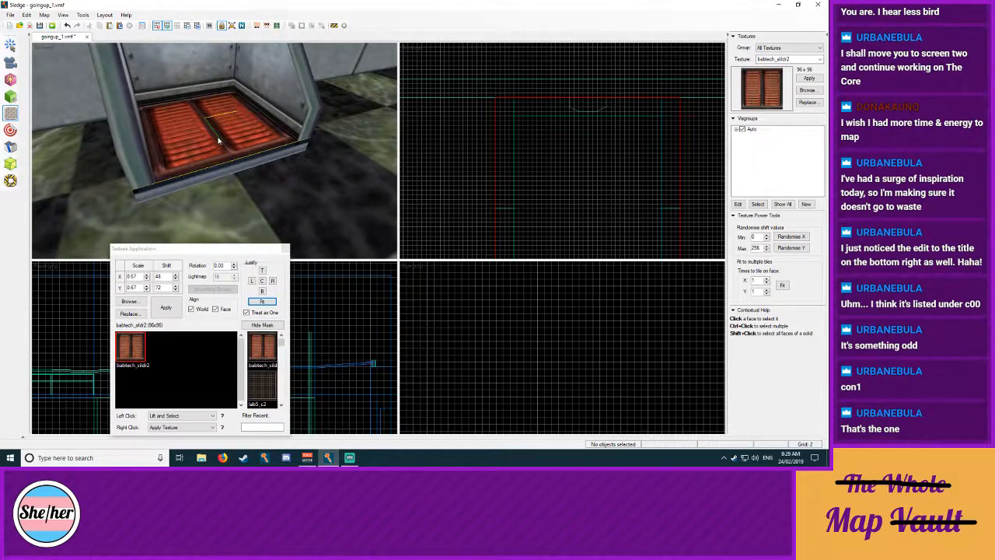
{"action": "key", "text": "z"}
{"action": "key", "text": "z"}
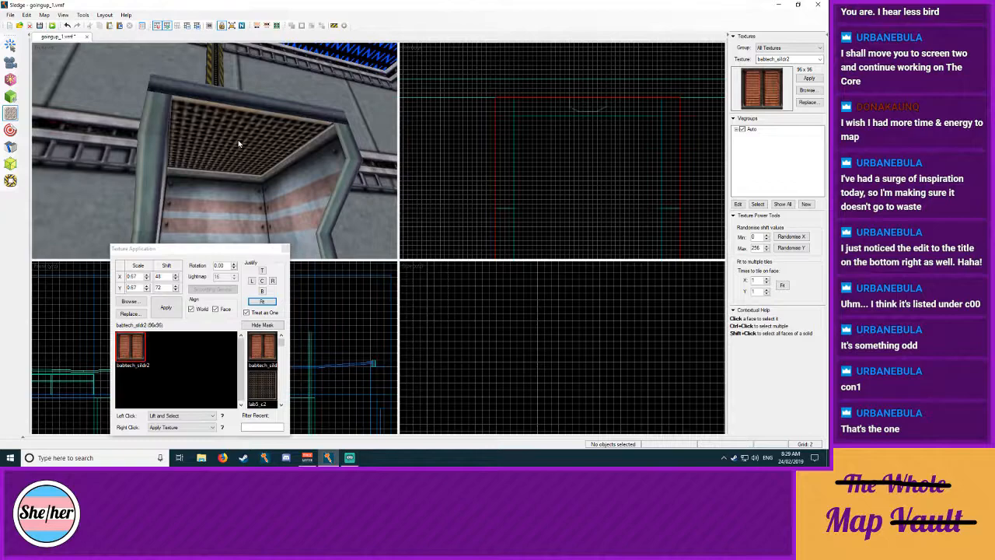
Step: Shrink the cabinet's top slab to 64 x 64 units and refit the lab5_c2 texture on its underside
{"action": "key", "text": "shift+s"}
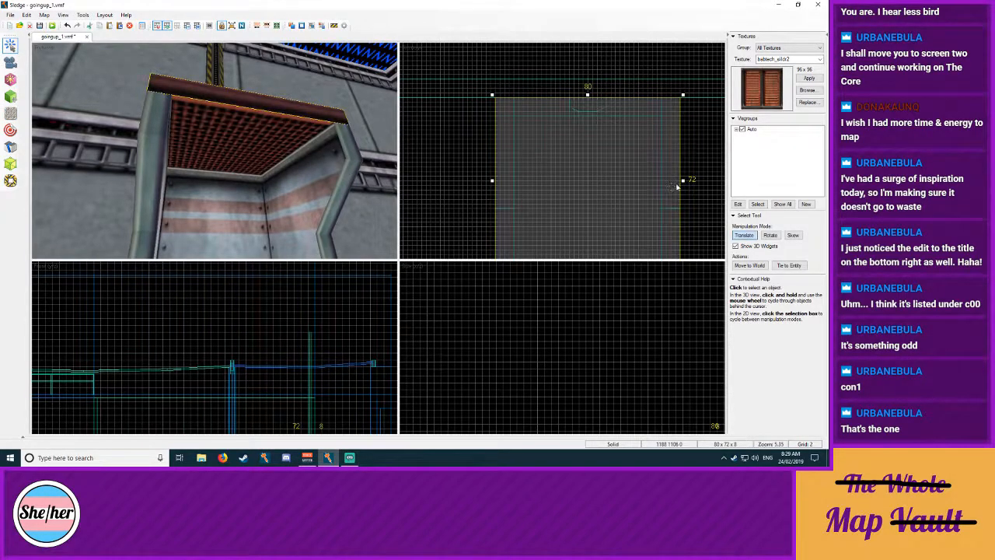
{"action": "left_click_drag", "start_coordinate": [654, 129], "coordinate": [672, 151]}
{"action": "middle_click_drag", "start_coordinate": [679, 177], "coordinate": [616, 123]}
{"action": "left_click_drag", "start_coordinate": [637, 230], "coordinate": [601, 212]}
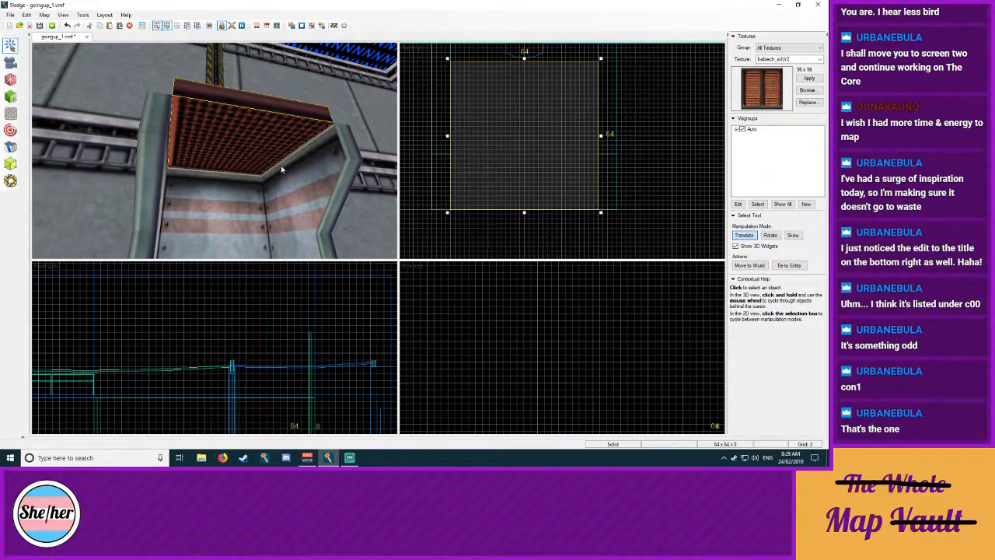
{"action": "left_click", "coordinate": [10, 112]}
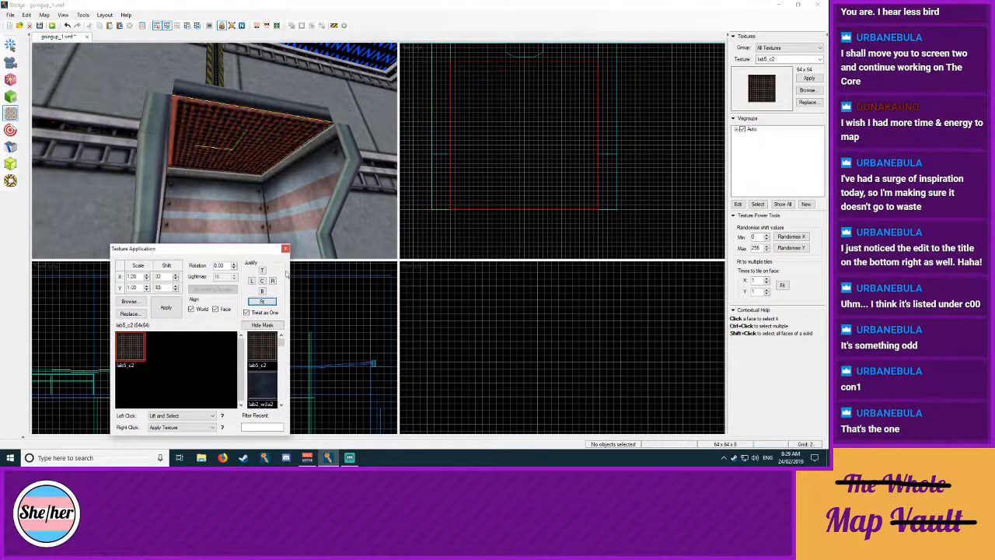
{"action": "left_click", "coordinate": [284, 245]}
Step: Try stretching the cabinet's top slab back out to the outer edges of the side panels
{"action": "key", "text": "shift+s"}
{"action": "left_click", "coordinate": [189, 138]}
{"action": "left_click_drag", "start_coordinate": [557, 149], "coordinate": [538, 131]}
{"action": "left_click_drag", "start_coordinate": [583, 194], "coordinate": [617, 211]}
{"action": "left_click", "coordinate": [660, 225]}
{"action": "key", "text": "space"}
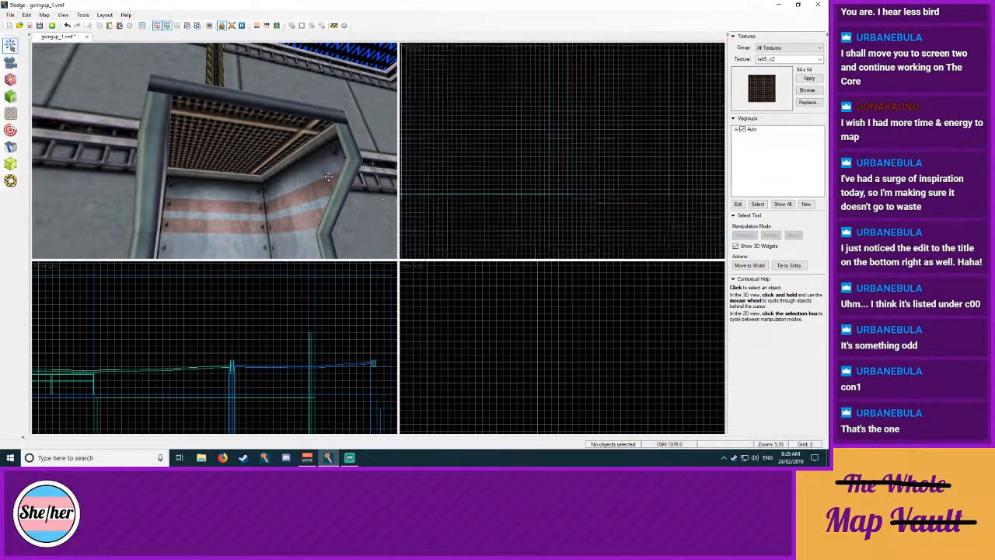
Step: Undo the last resizing of the cabinet's top slab
{"action": "left_click", "coordinate": [256, 144]}
{"action": "key", "text": "ctrl+z"}
{"action": "key", "text": "ctrl+z"}
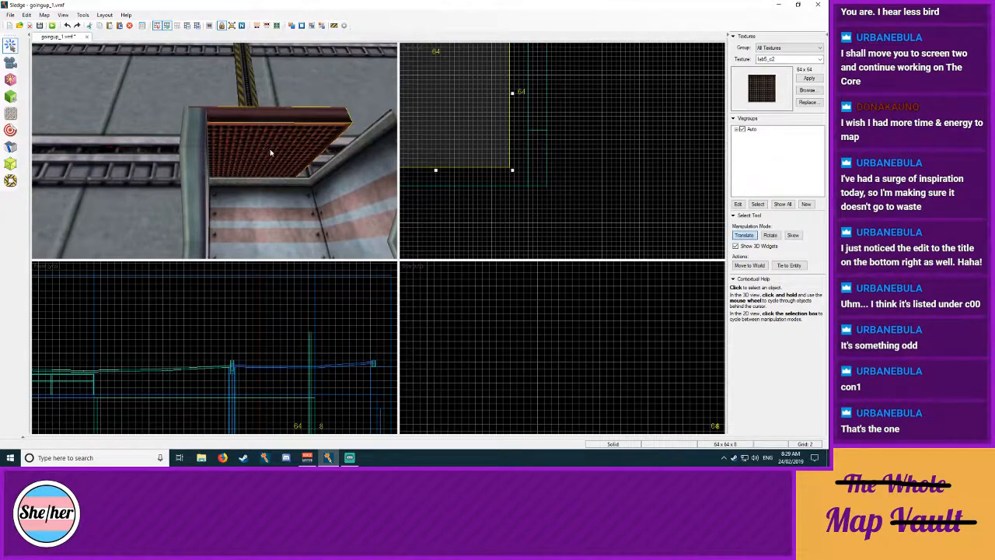
Step: Stretch the cabinet's top slab out to the outer edges of the side and back panels
{"action": "middle_click_drag", "start_coordinate": [522, 159], "coordinate": [633, 233]}
{"action": "left_click_drag", "start_coordinate": [643, 110], "coordinate": [660, 91]}
{"action": "left_click_drag", "start_coordinate": [487, 176], "coordinate": [471, 177]}
{"action": "left_click", "coordinate": [697, 156]}
Step: Fit the lab5_c2 texture to the upper face of the cabinet's top slab
{"action": "key", "text": "z"}
{"action": "key", "text": "s"}
{"action": "key", "text": "d"}
{"action": "key", "text": "w"}
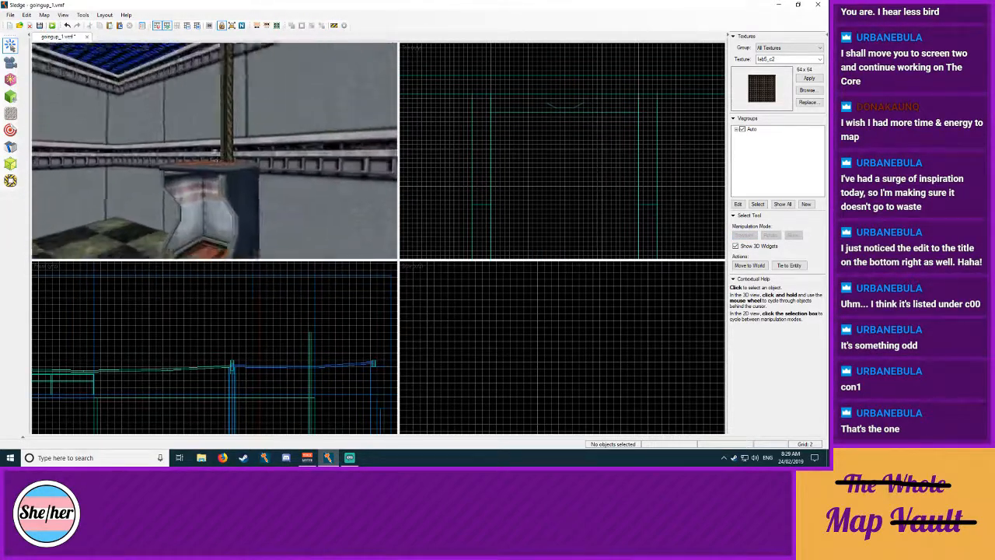
{"action": "key", "text": "s"}
{"action": "key", "text": "w"}
{"action": "key", "text": "s"}
{"action": "key", "text": "z"}
{"action": "left_click", "coordinate": [11, 112]}
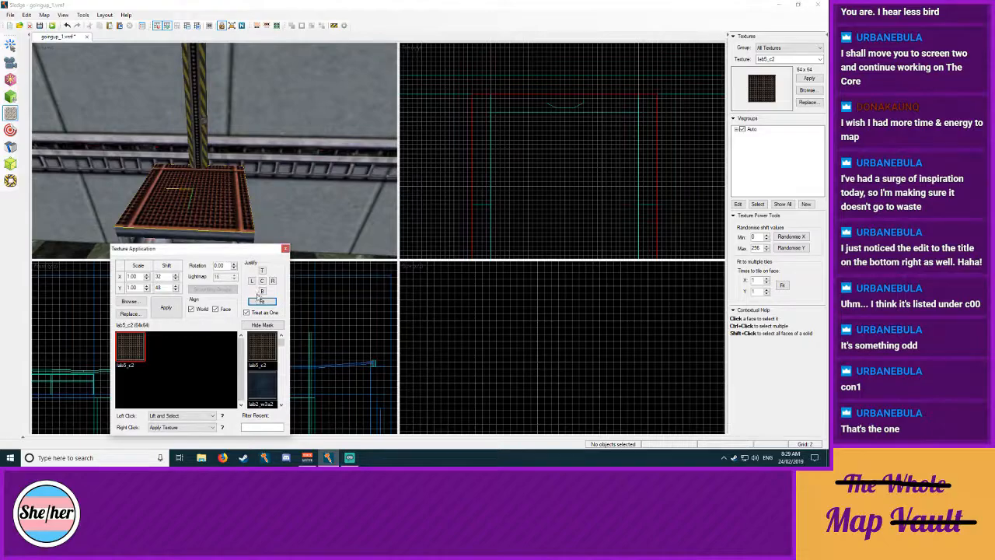
{"action": "left_click", "coordinate": [285, 249]}
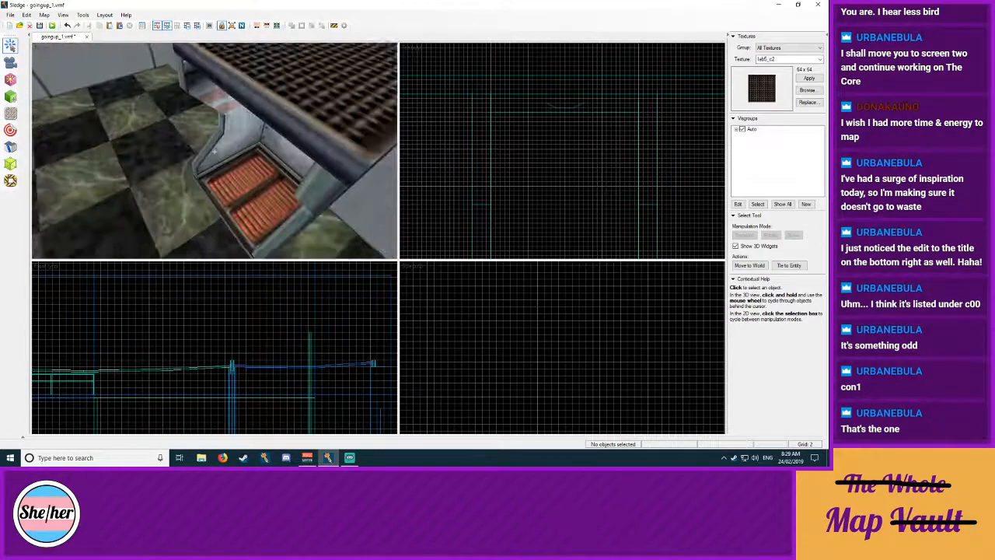
Step: Examine the textured cabinet from several sides and distances within the room
{"action": "key", "text": "s"}
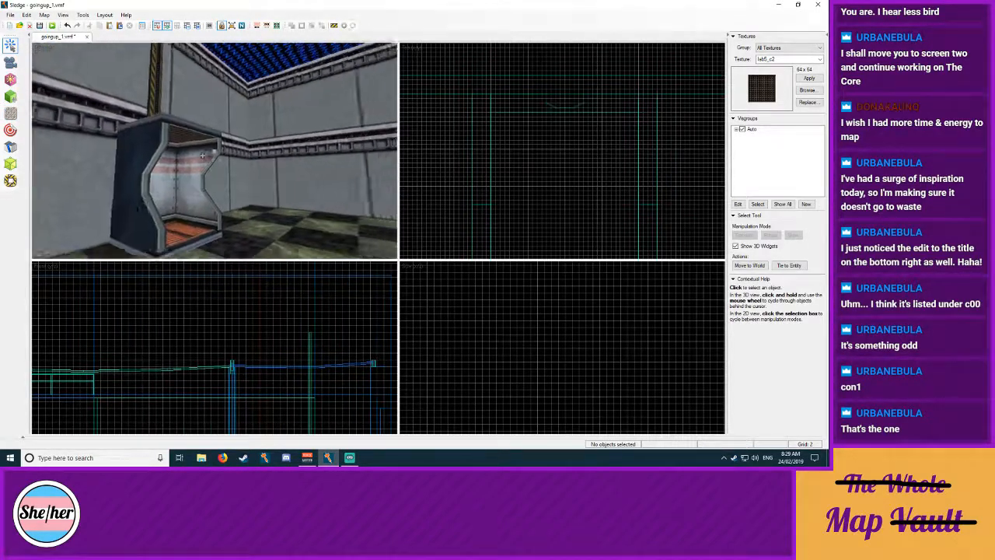
{"action": "key", "text": "w"}
{"action": "key", "text": "s"}
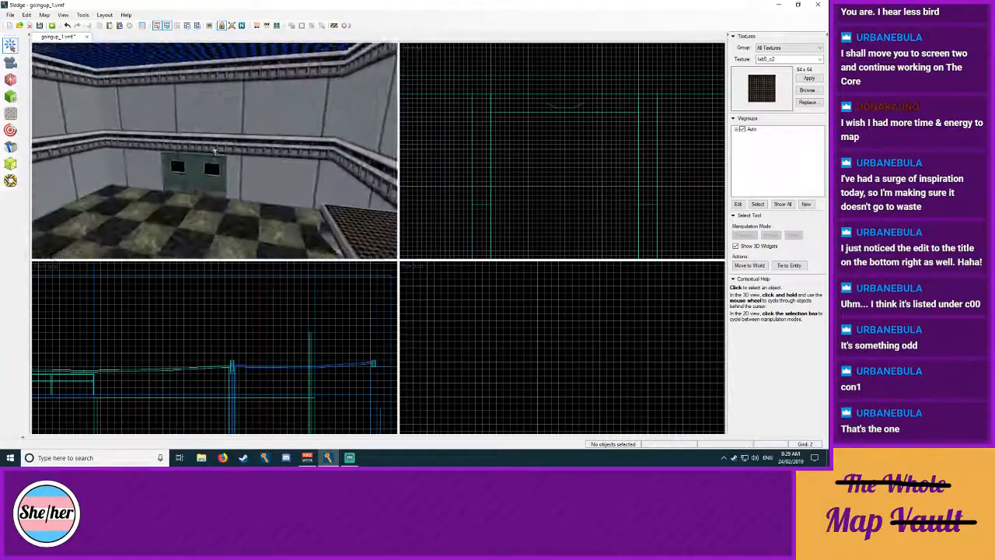
{"action": "key", "text": "a"}
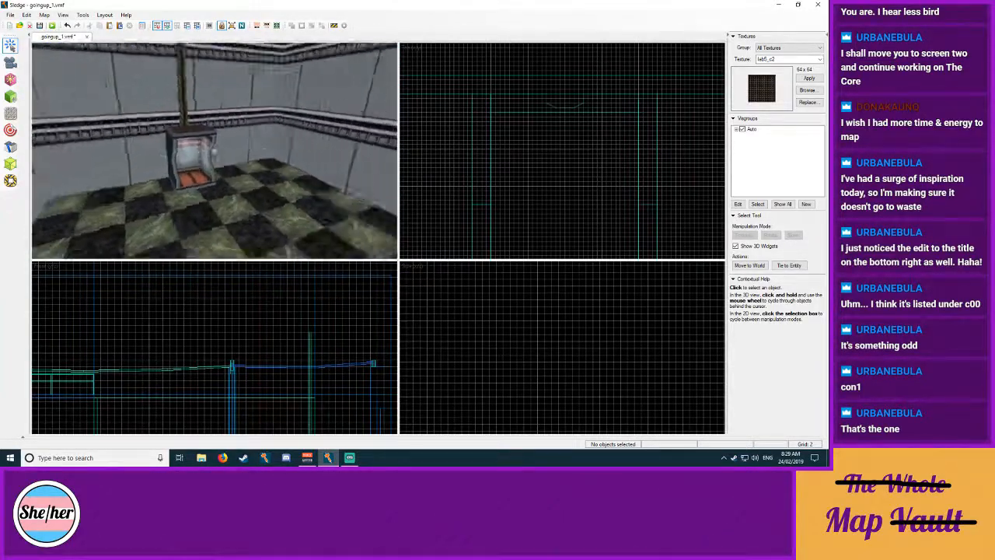
{"action": "key", "text": "w"}
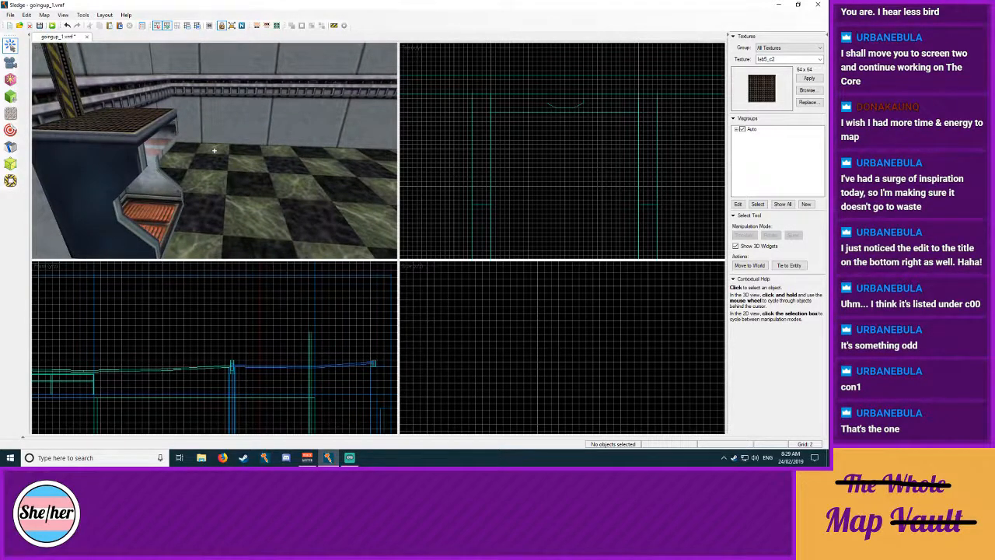
{"action": "key", "text": "d"}
{"action": "key", "text": "s"}
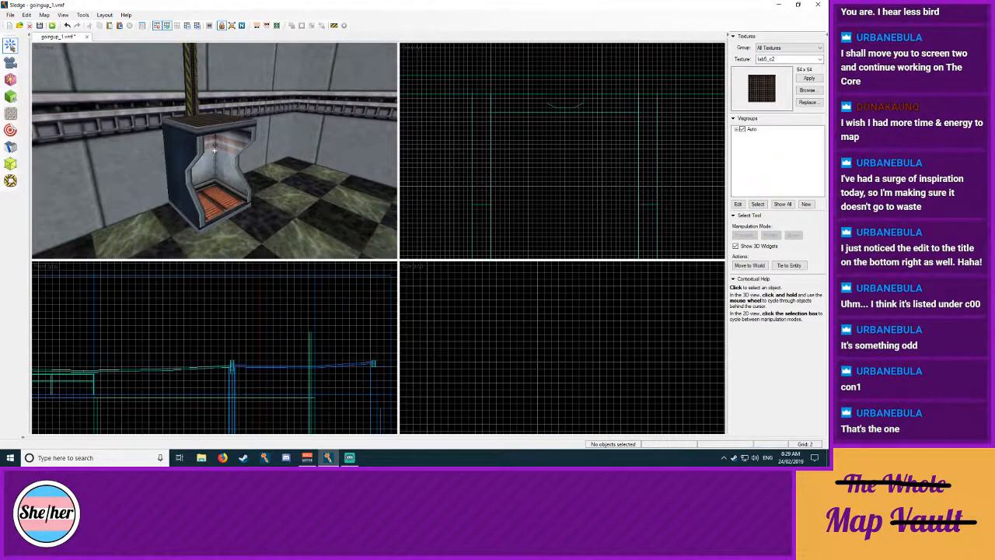
{"action": "key", "text": "d"}
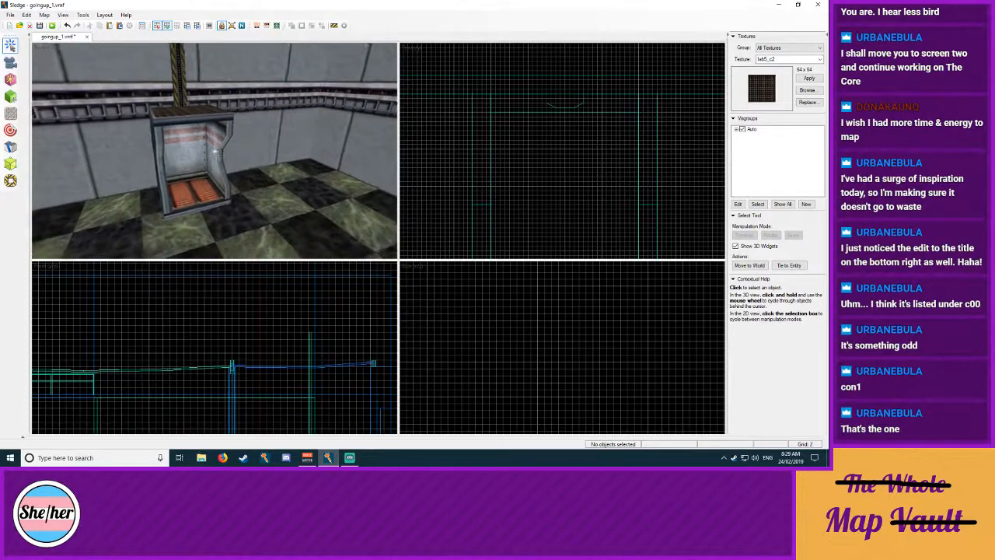
{"action": "key", "text": "z"}
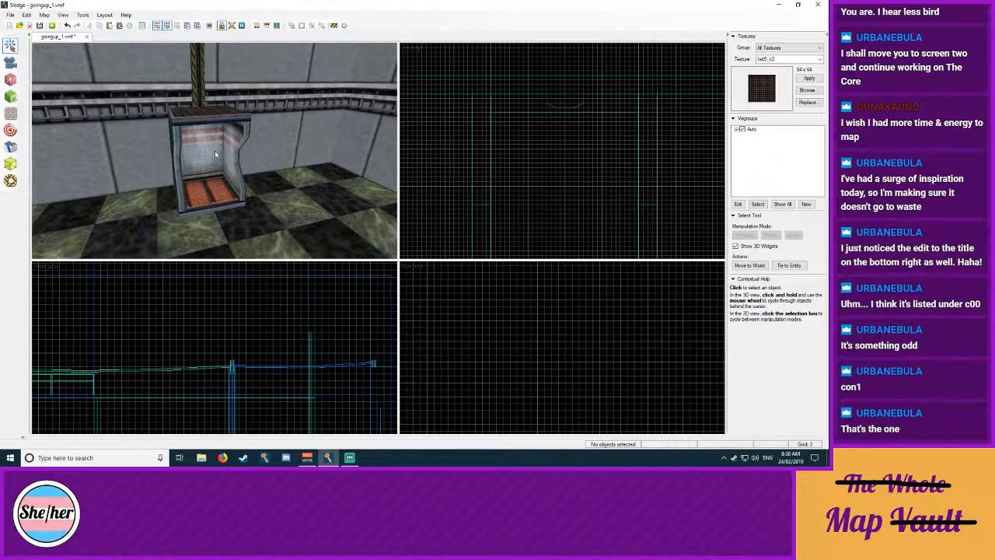
{"action": "key", "text": "shift+c"}
{"action": "mouse_move", "coordinate": [214, 150]}
{"action": "left_mouse_down"}
{"action": "mouse_move", "coordinate": [215, 202]}
{"action": "mouse_move", "coordinate": [215, 150]}
{"action": "mouse_move", "coordinate": [203, 150]}
{"action": "mouse_move", "coordinate": [215, 150]}
{"action": "left_mouse_up"}
{"action": "key", "text": "w"}
Step: Draw a 12 x 10 unit block brush in front of the cabinet's corner, aligned with the outer edge of its side panel
{"action": "left_click", "coordinate": [10, 96]}
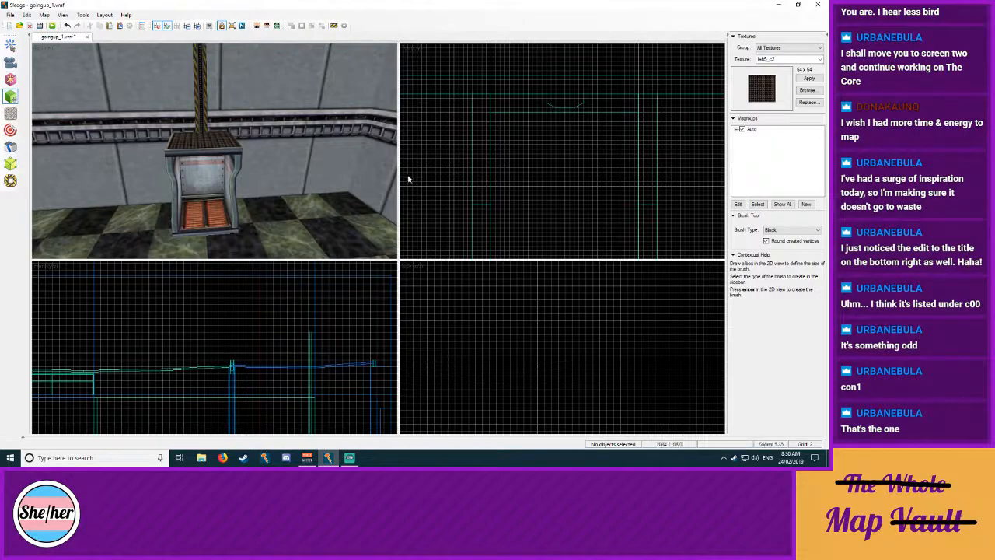
{"action": "scroll", "coordinate": [557, 129], "scroll_direction": "up", "scroll_amount": 2}
{"action": "scroll", "coordinate": [557, 128], "scroll_direction": "up", "scroll_amount": 3}
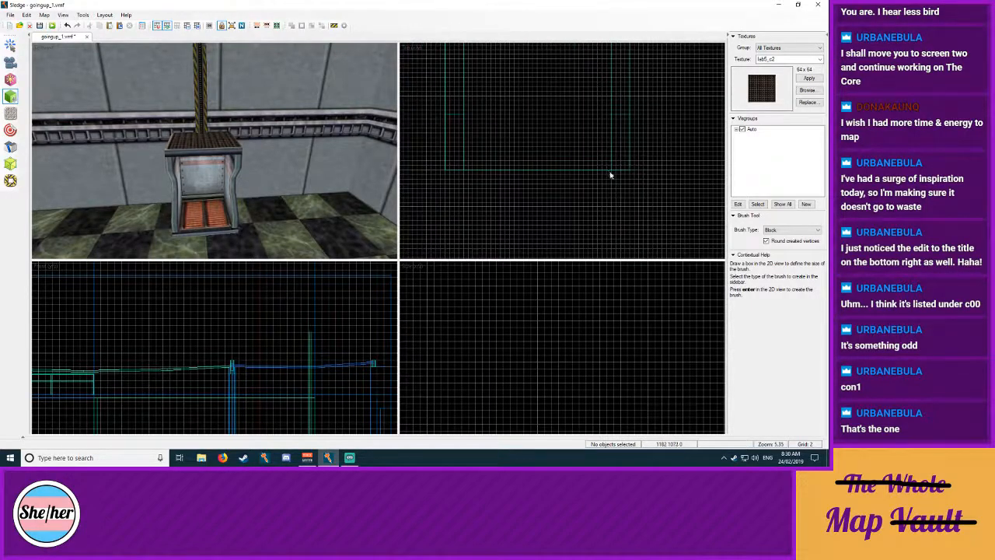
{"action": "mouse_move", "coordinate": [598, 185]}
{"action": "left_mouse_down"}
{"action": "mouse_move", "coordinate": [635, 211]}
{"action": "mouse_move", "coordinate": [625, 208]}
{"action": "left_mouse_up"}
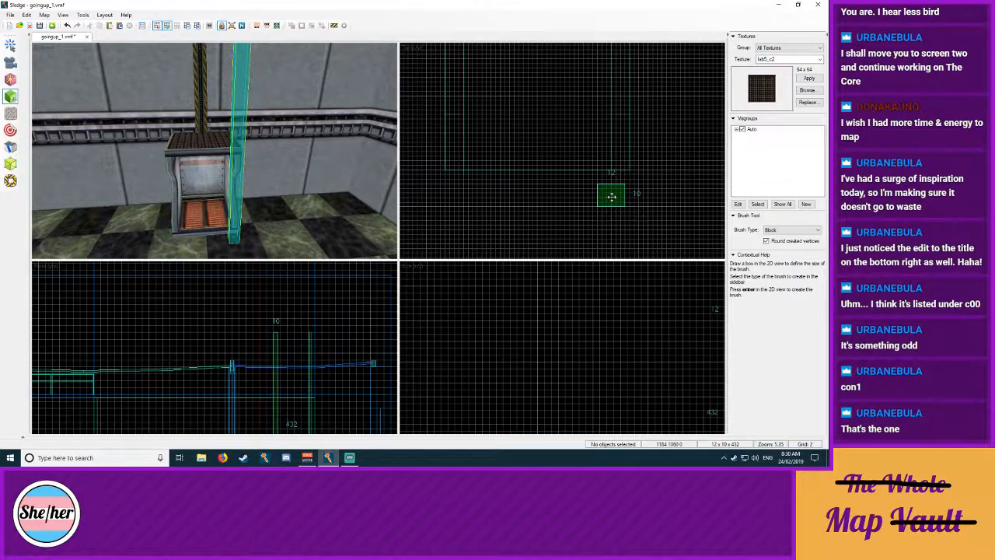
{"action": "mouse_move", "coordinate": [611, 200]}
{"action": "left_mouse_down"}
{"action": "mouse_move", "coordinate": [597, 199]}
{"action": "mouse_move", "coordinate": [614, 198]}
{"action": "left_mouse_up"}
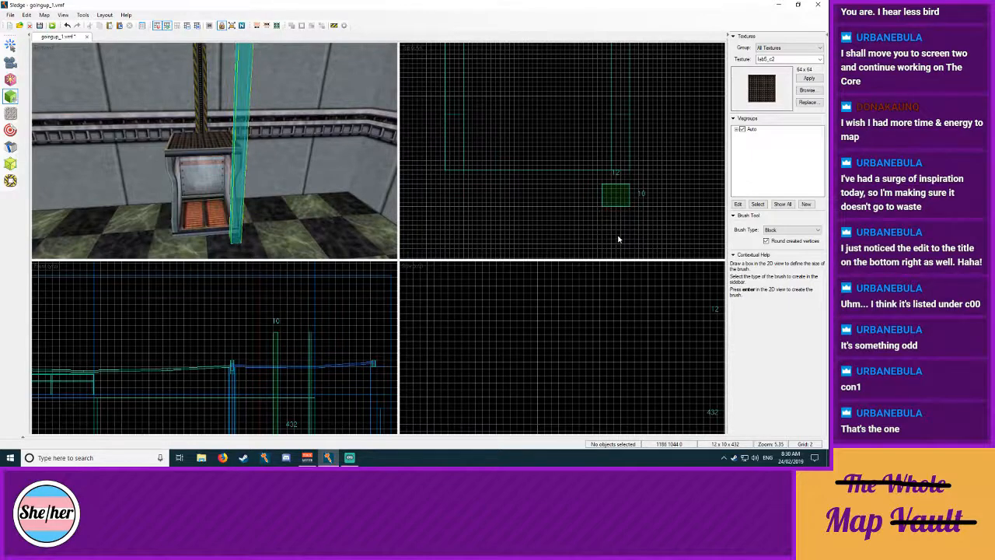
Step: Lower the top of the new block brush to a height of 48 units, using a grid size of 4
{"action": "scroll", "coordinate": [307, 349], "scroll_direction": "down", "scroll_amount": 5}
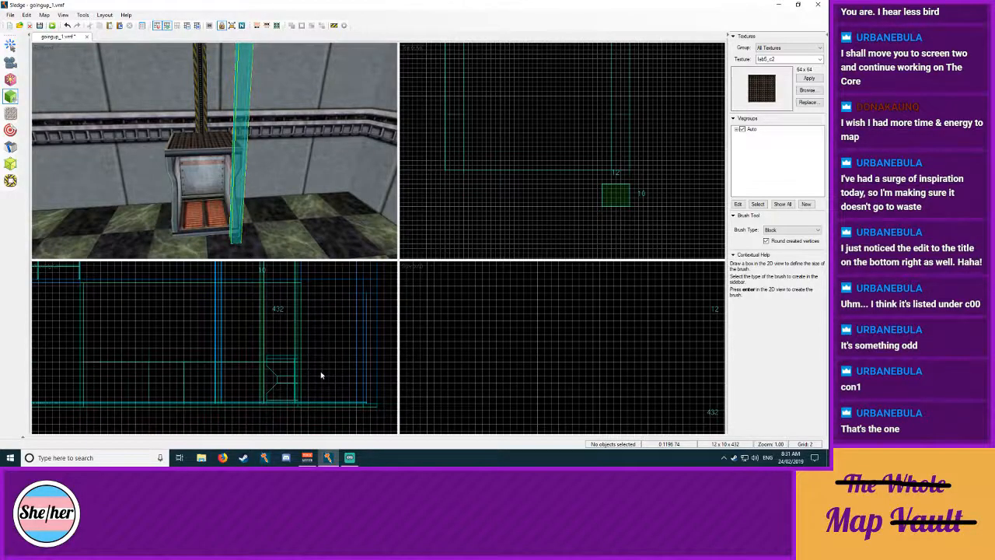
{"action": "scroll", "coordinate": [311, 379], "scroll_direction": "up", "scroll_amount": 5}
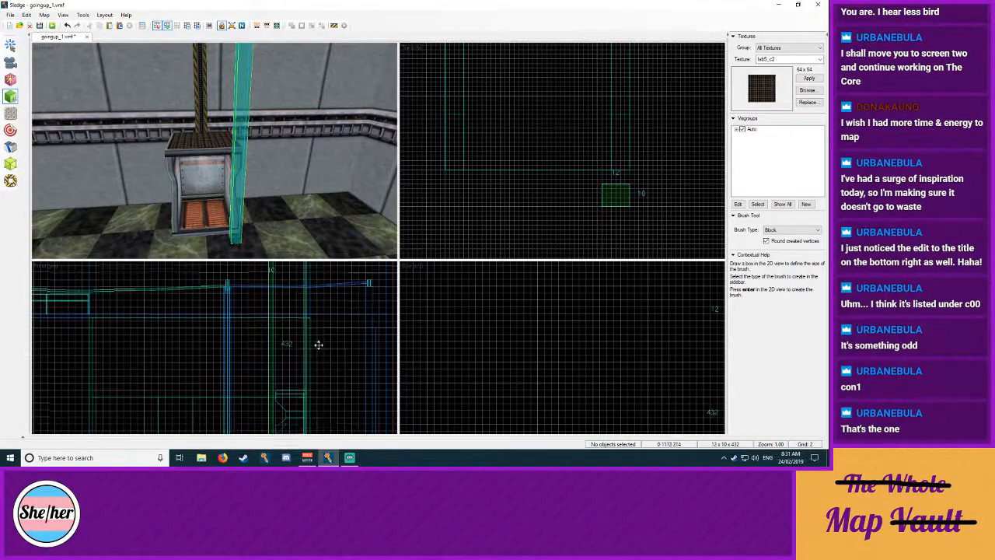
{"action": "mouse_move", "coordinate": [248, 353]}
{"action": "left_mouse_down"}
{"action": "mouse_move", "coordinate": [248, 437]}
{"action": "mouse_move", "coordinate": [242, 405]}
{"action": "mouse_move", "coordinate": [241, 424]}
{"action": "mouse_move", "coordinate": [251, 389]}
{"action": "left_mouse_up"}
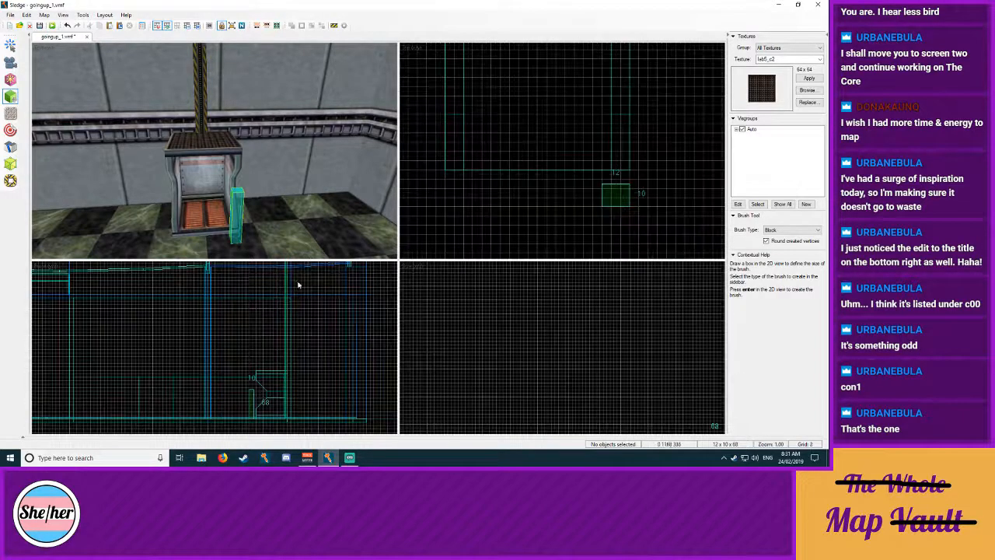
{"action": "key", "text": "]"}
{"action": "left_click_drag", "start_coordinate": [250, 389], "coordinate": [251, 400]}
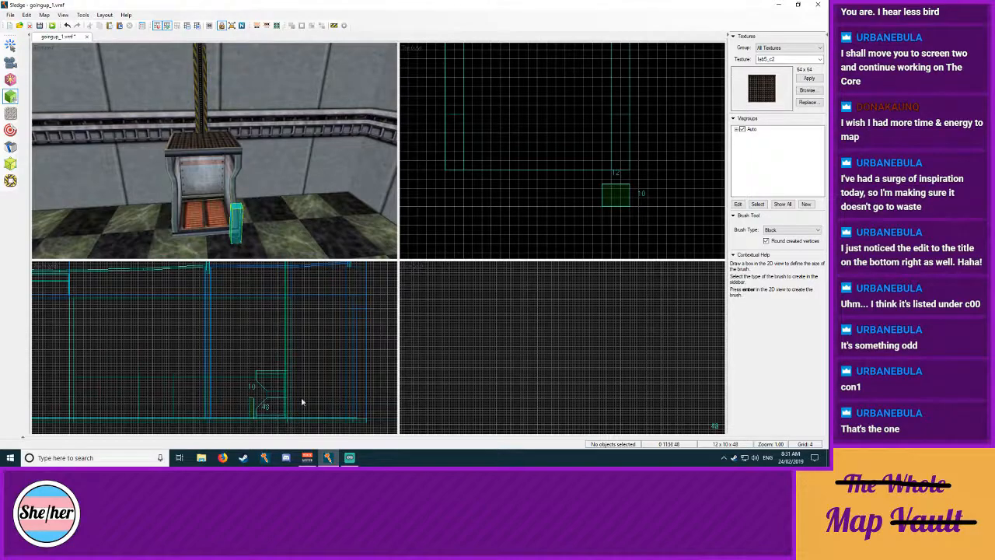
Step: Choose the drkmtlt_bord11 texture from the "drk" textures and create the 12 x 10 x 48 block with it
{"action": "left_click", "coordinate": [806, 90]}
{"action": "type", "text": "drk"}
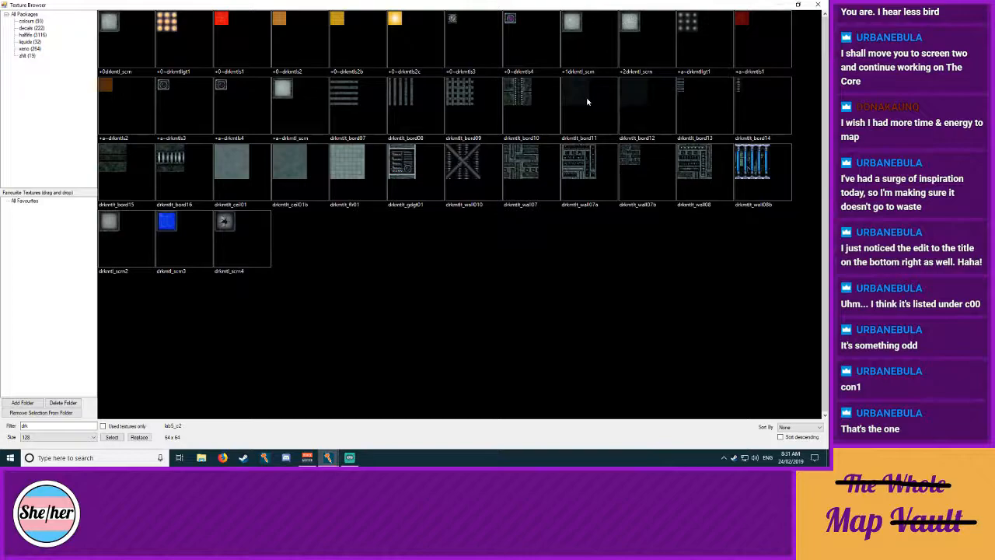
{"action": "double_click", "coordinate": [587, 102]}
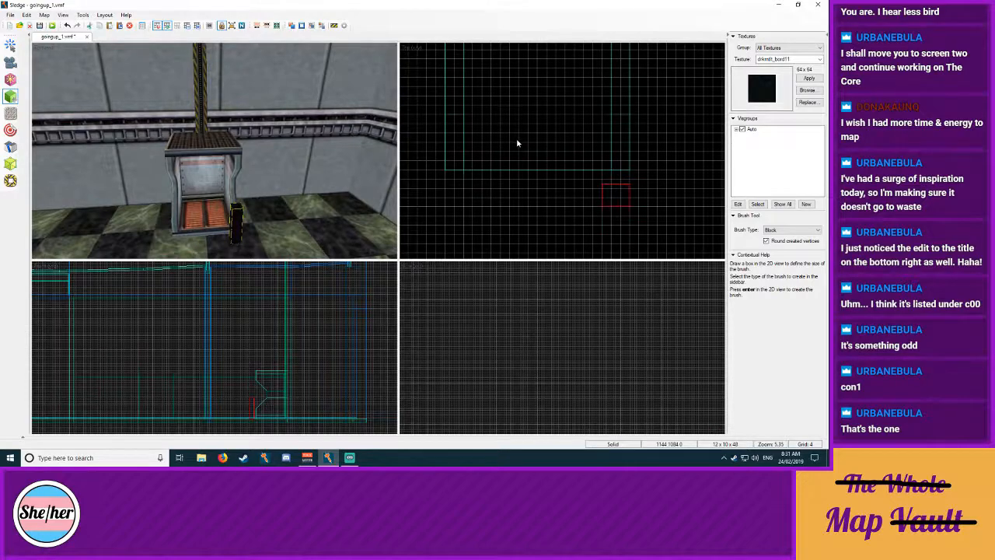
{"action": "left_click", "coordinate": [10, 45]}
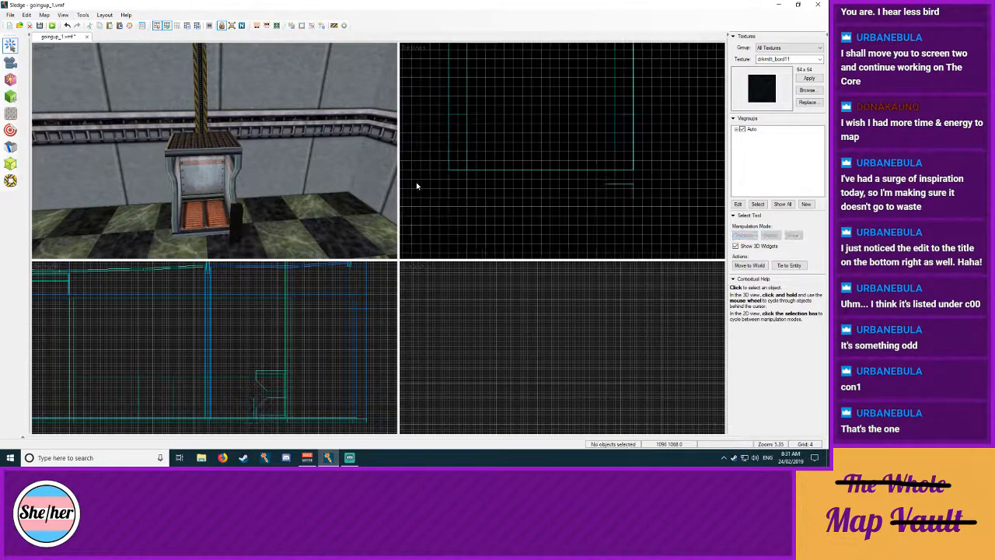
Step: Retexture the small block beside the cabinet with drkmtlt_ceil01b
{"action": "key", "text": "z"}
{"action": "key", "text": "w"}
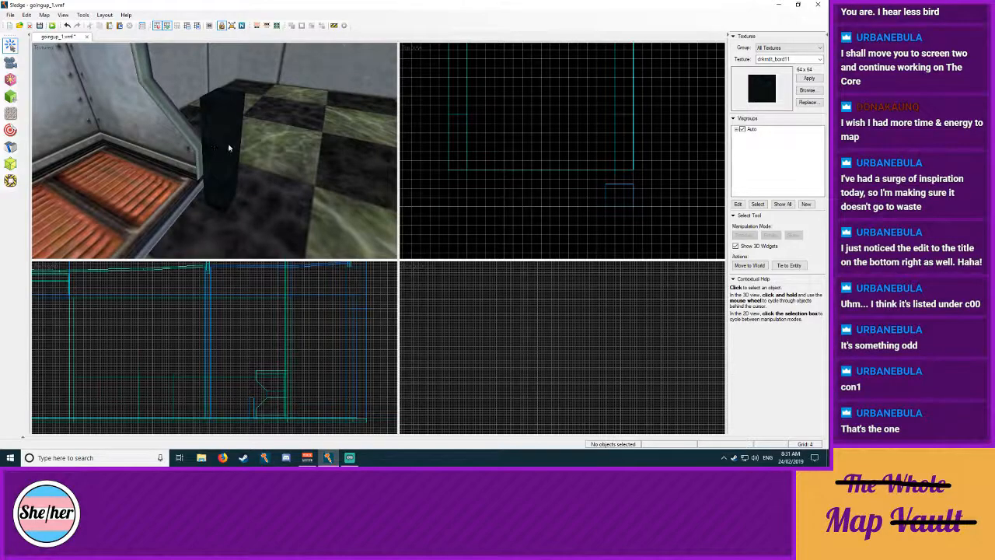
{"action": "left_click", "coordinate": [228, 148]}
{"action": "key", "text": "shift+t"}
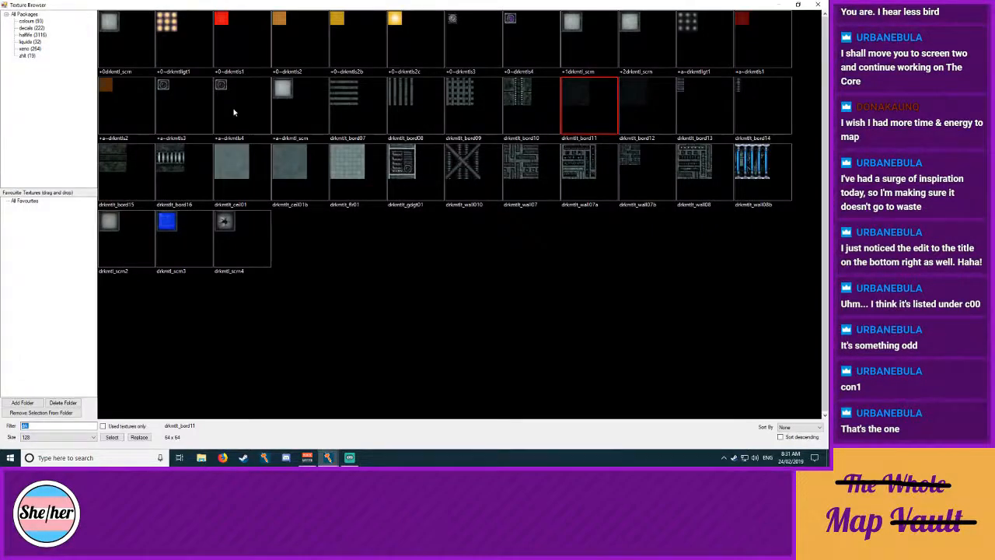
{"action": "double_click", "coordinate": [302, 176]}
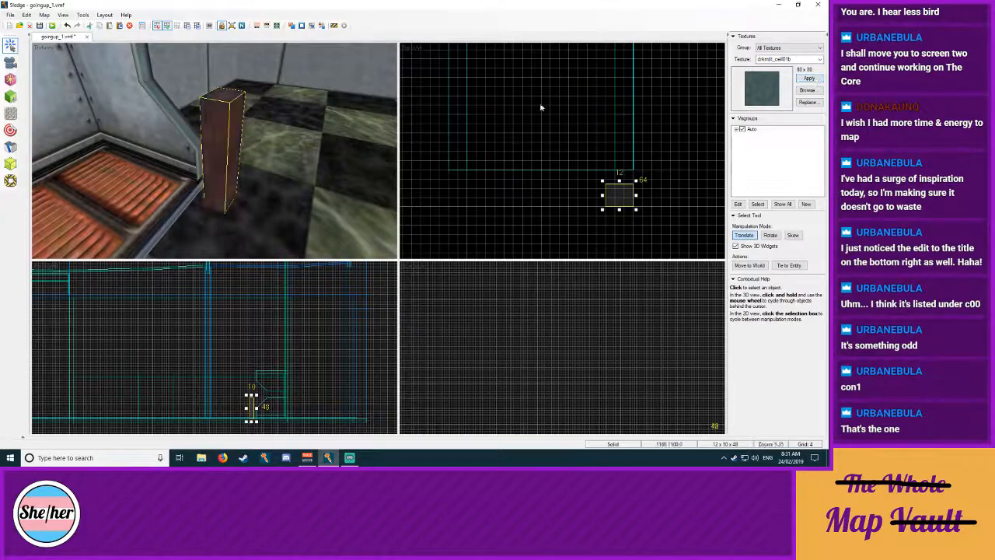
{"action": "left_click", "coordinate": [560, 106]}
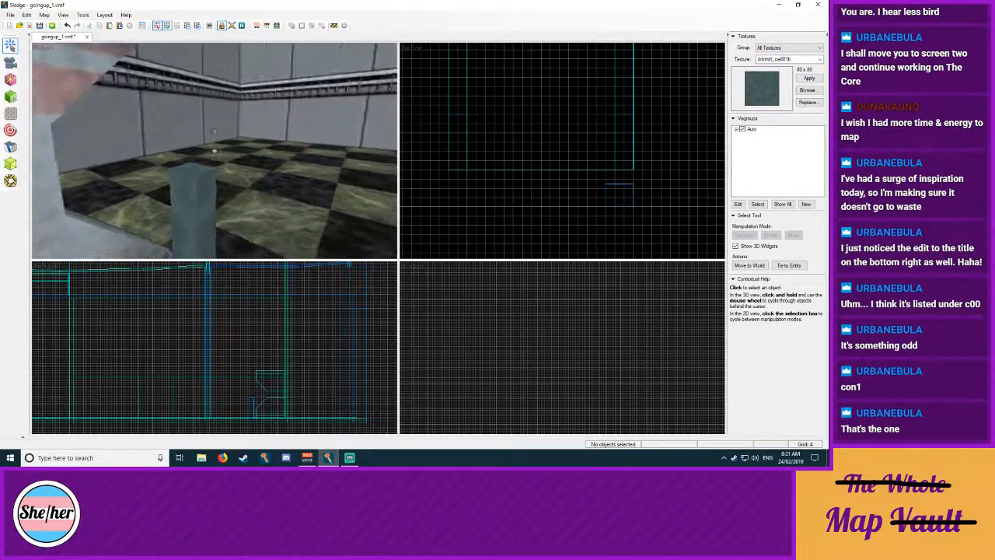
Step: Slope the small block's top by lowering the two upper vertices on the side facing the cabinet
{"action": "key", "text": "z"}
{"action": "left_click", "coordinate": [201, 158]}
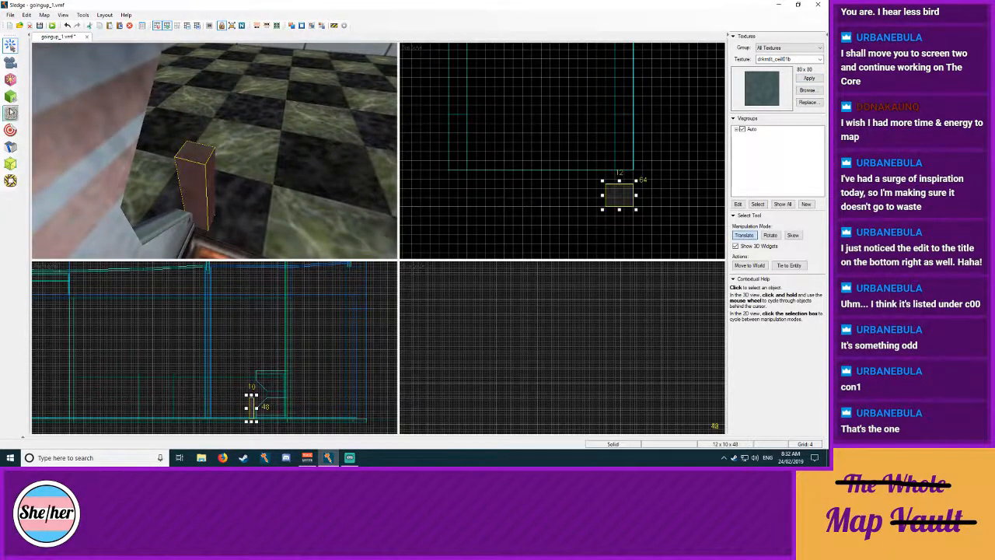
{"action": "left_click", "coordinate": [10, 163]}
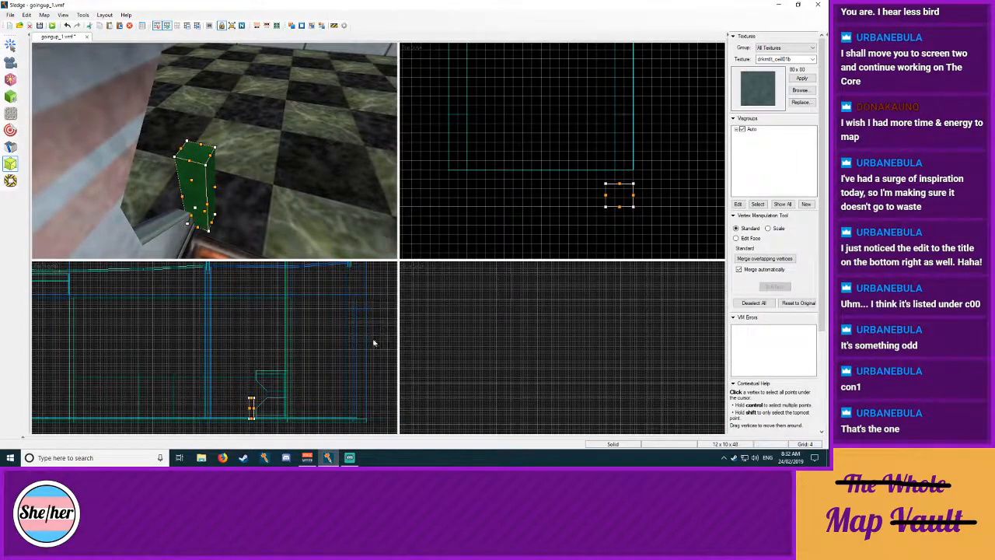
{"action": "left_click", "coordinate": [254, 398]}
{"action": "left_click_drag", "start_coordinate": [264, 390], "coordinate": [251, 407]}
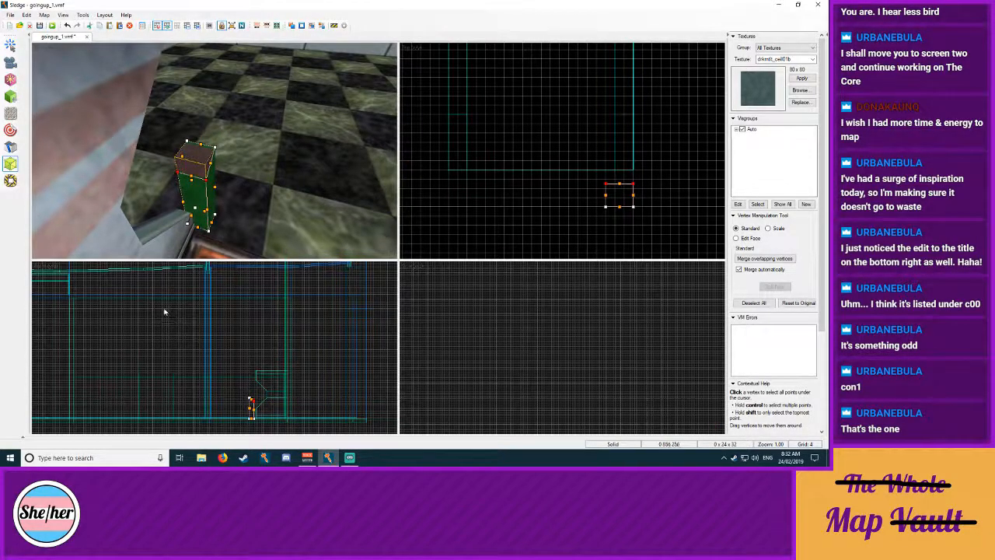
{"action": "left_click", "coordinate": [10, 44]}
{"action": "left_click", "coordinate": [219, 303]}
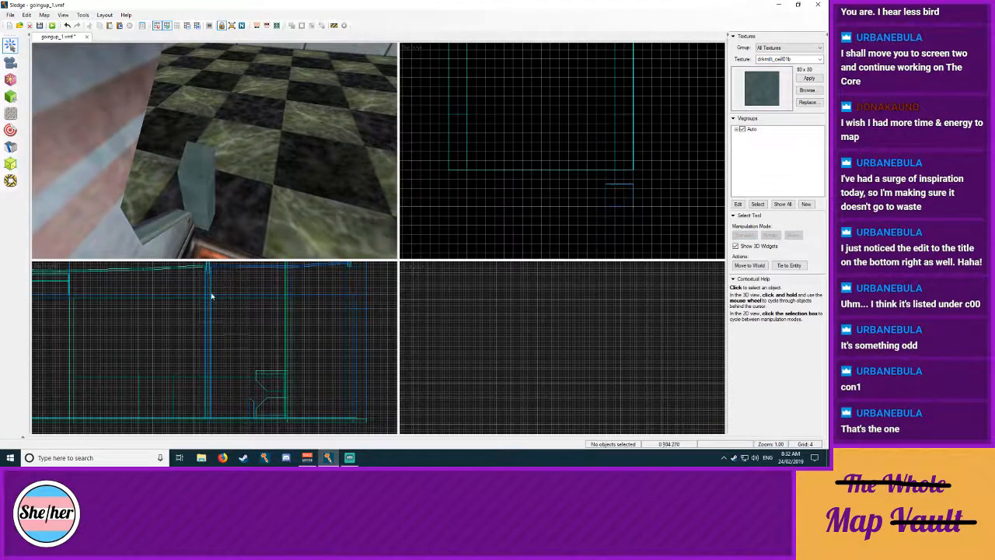
Step: Apply the +0~lab1_sw1 texture to the small block's sloped top face
{"action": "left_click", "coordinate": [10, 114]}
{"action": "left_click", "coordinate": [201, 165]}
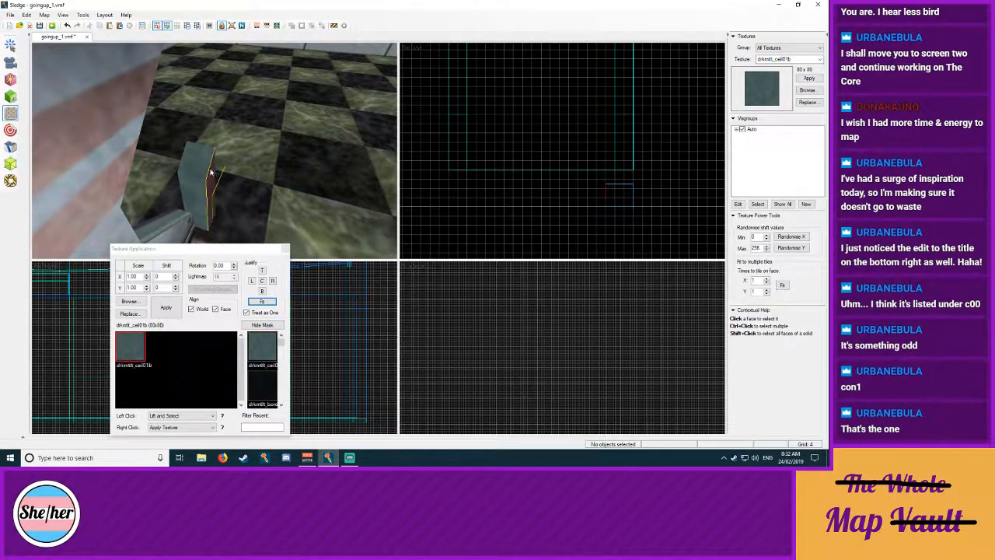
{"action": "left_click", "coordinate": [128, 301]}
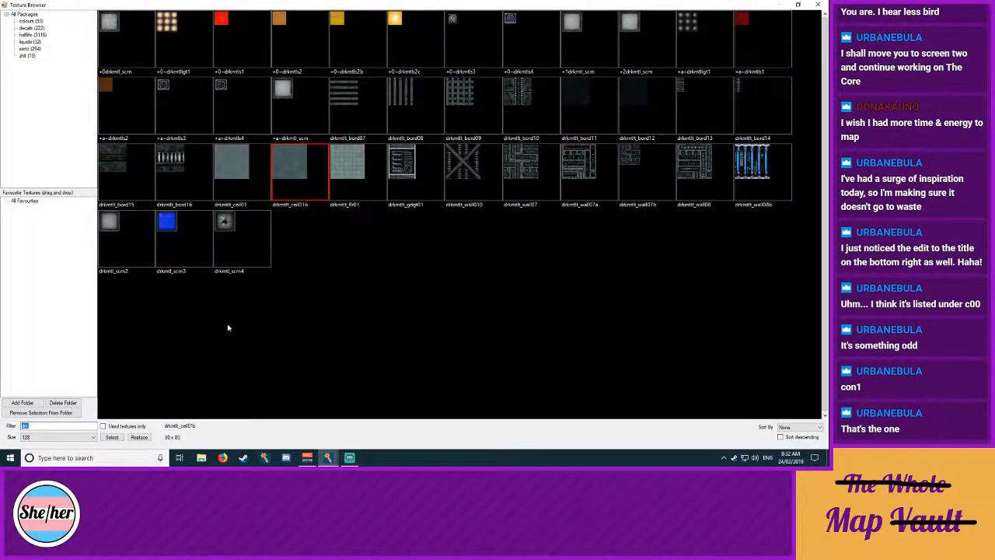
{"action": "type", "text": "scr"}
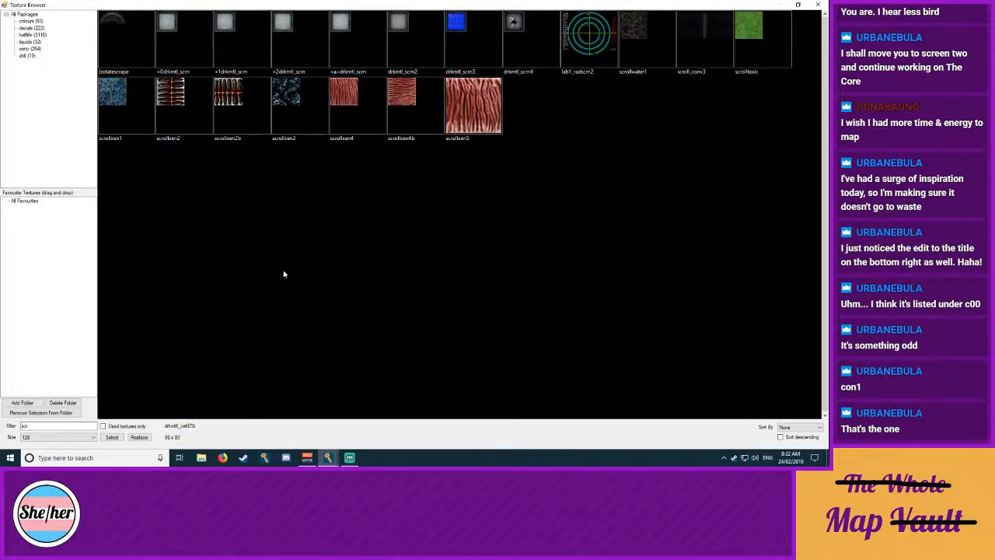
{"action": "left_click_drag", "start_coordinate": [57, 426], "coordinate": [1, 418]}
{"action": "key", "text": "BackSpace"}
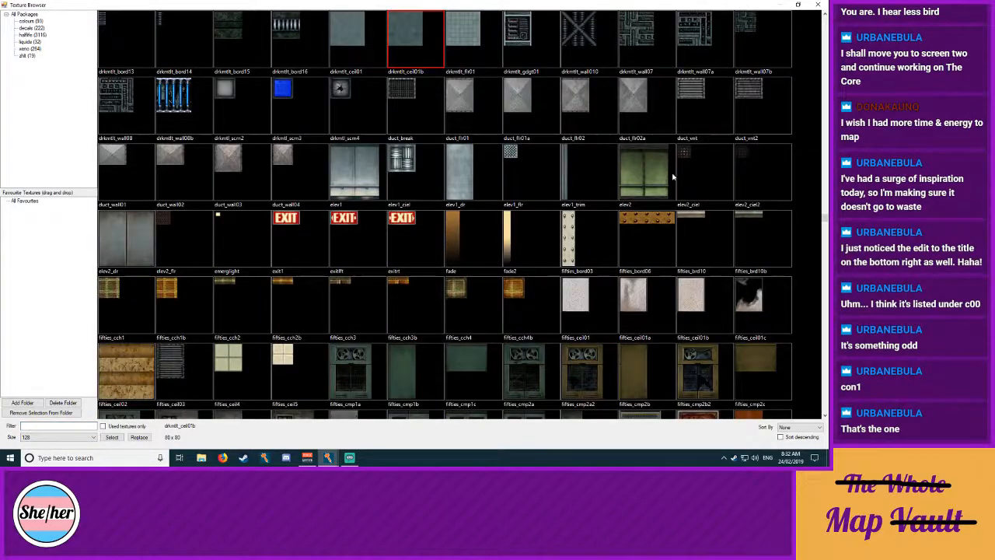
{"action": "left_click_drag", "start_coordinate": [826, 213], "coordinate": [825, 58]}
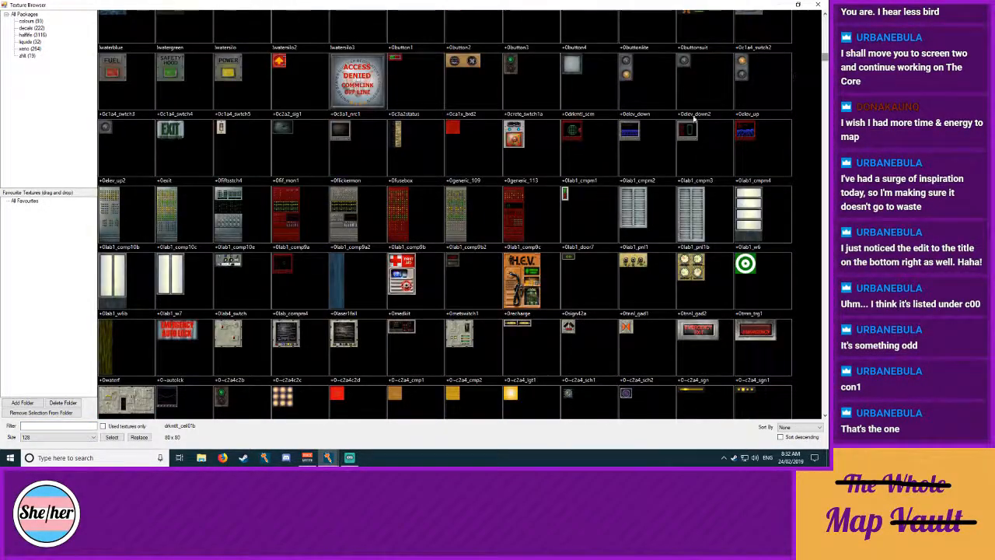
{"action": "scroll", "coordinate": [345, 237], "scroll_direction": "down", "scroll_amount": 3}
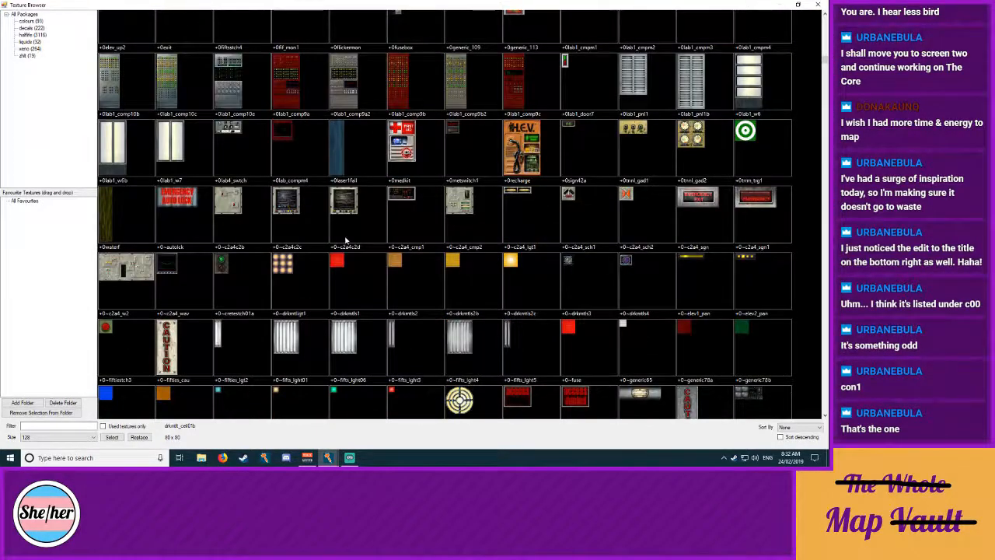
{"action": "scroll", "coordinate": [346, 239], "scroll_direction": "down", "scroll_amount": 1}
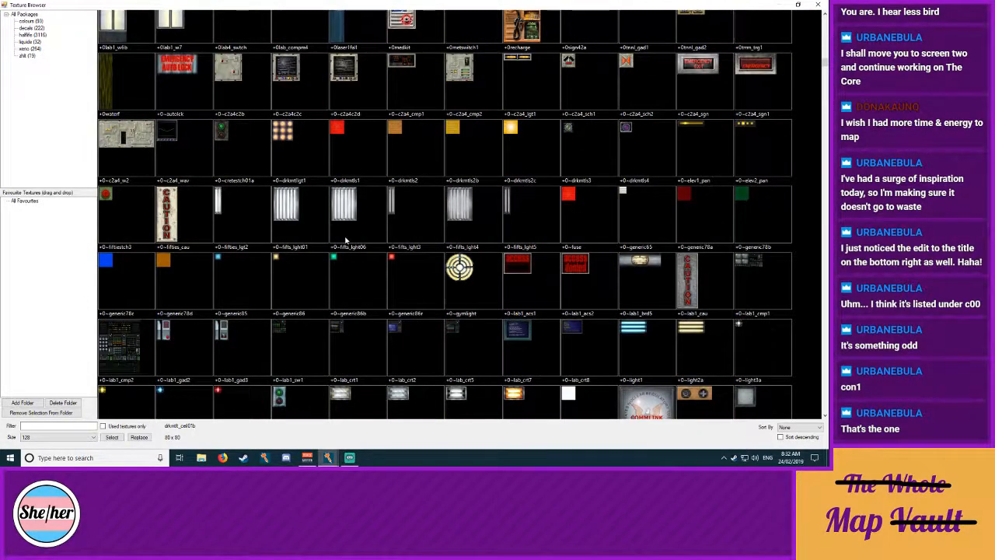
{"action": "double_click", "coordinate": [286, 331]}
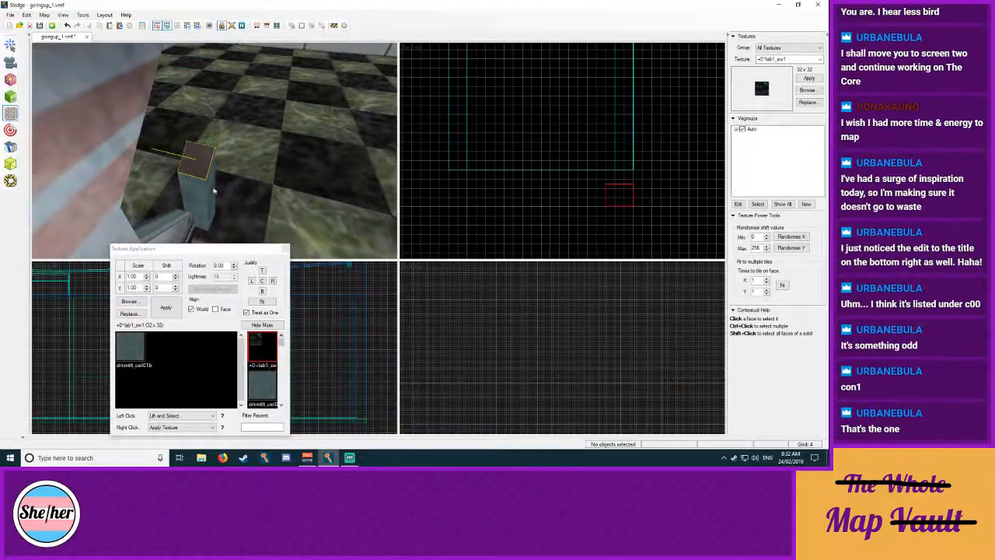
{"action": "right_click", "coordinate": [207, 162]}
Step: Align the switch texture to the face and fit it to the block's sloped top
{"action": "left_click", "coordinate": [262, 301]}
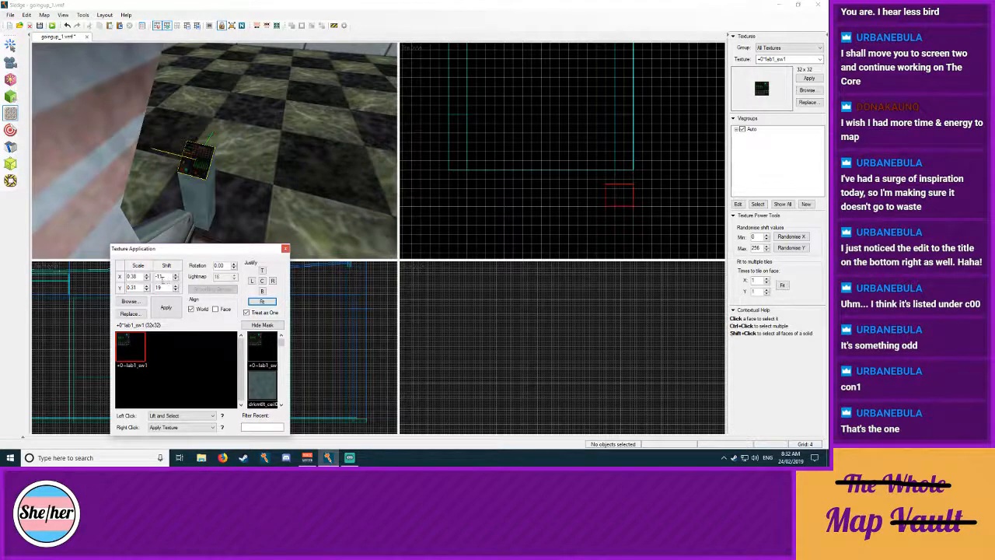
{"action": "left_click", "coordinate": [129, 276]}
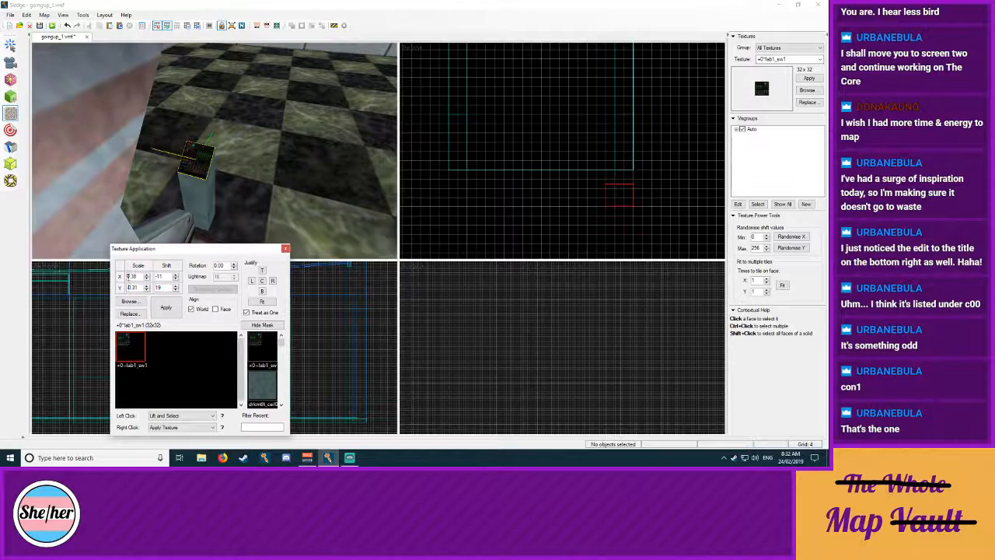
{"action": "type", "text": "-"}
{"action": "left_click", "coordinate": [215, 309]}
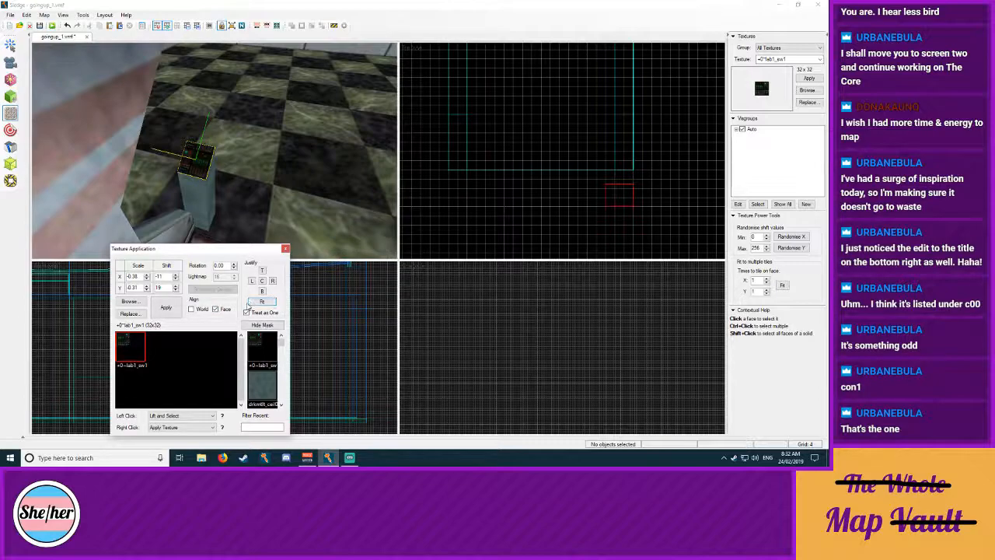
{"action": "left_click", "coordinate": [262, 282]}
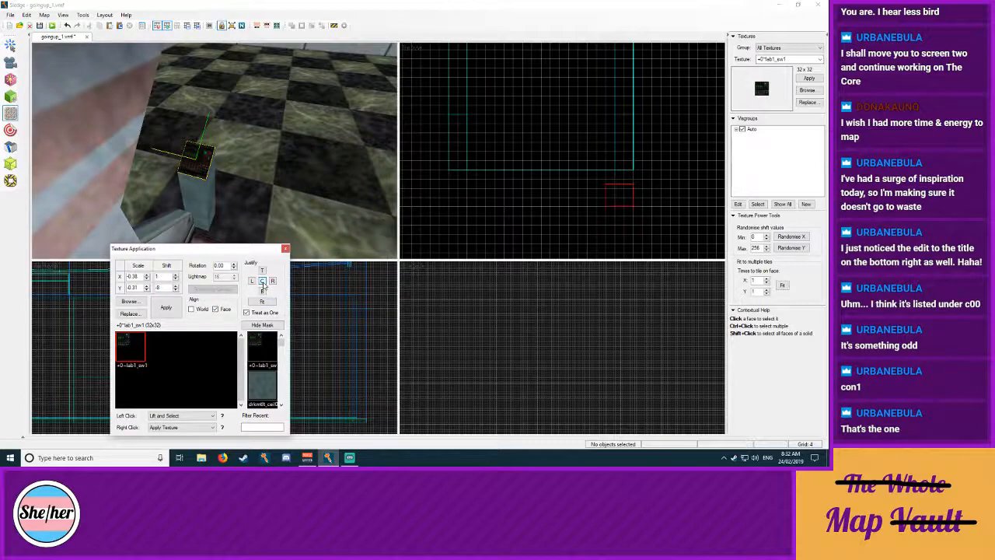
{"action": "left_click", "coordinate": [262, 301]}
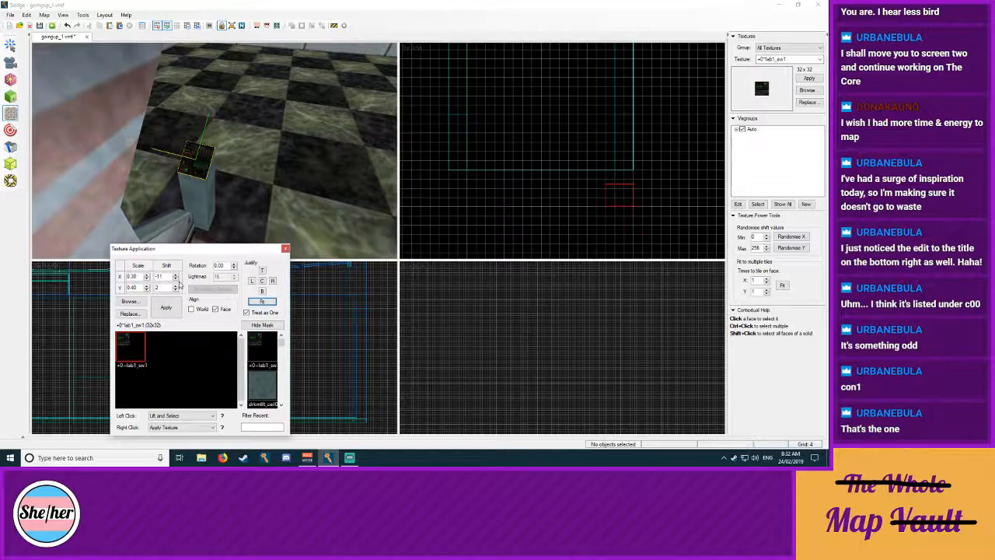
Step: Flip the top face's texture with scales of -0.38 in X and -0.40 in Y, and justify it to the bottom and left
{"action": "left_click", "coordinate": [196, 310]}
{"action": "left_click", "coordinate": [195, 310]}
{"action": "left_click", "coordinate": [128, 276]}
{"action": "type", "text": "-"}
{"action": "left_click", "coordinate": [129, 287]}
{"action": "type", "text": "-"}
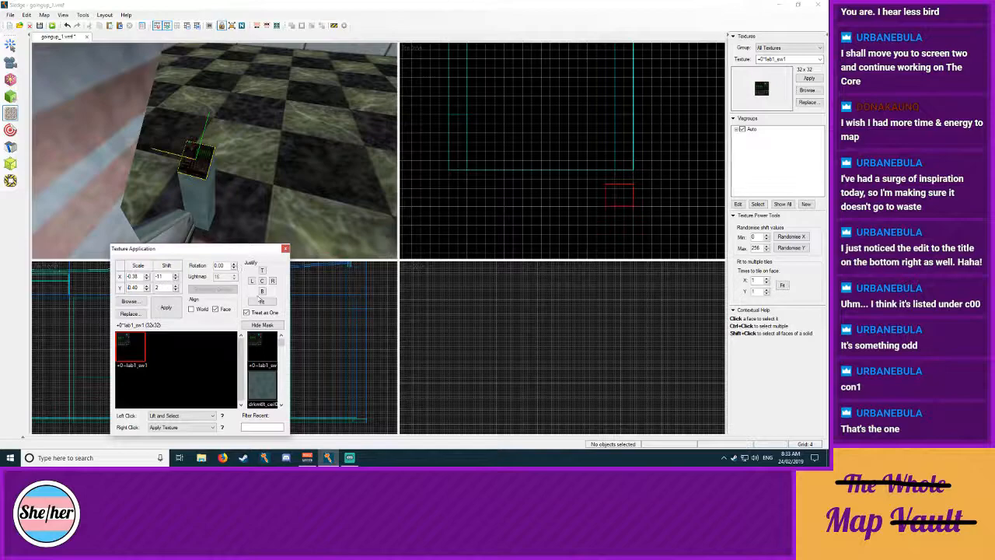
{"action": "left_click", "coordinate": [262, 290]}
{"action": "left_click", "coordinate": [252, 282]}
{"action": "left_click", "coordinate": [285, 249]}
Step: Move the small slope-topped block 4 units sideways and slightly closer to the cabinet
{"action": "key", "text": "z"}
{"action": "key", "text": "w"}
{"action": "key", "text": "s"}
{"action": "key", "text": "d"}
{"action": "key", "text": "w"}
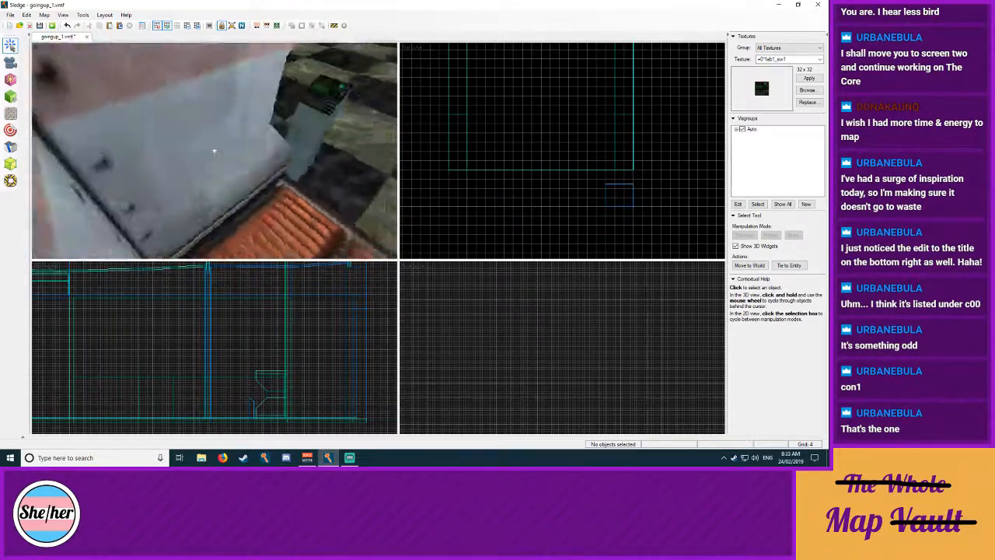
{"action": "key", "text": "s"}
{"action": "left_click", "coordinate": [608, 188]}
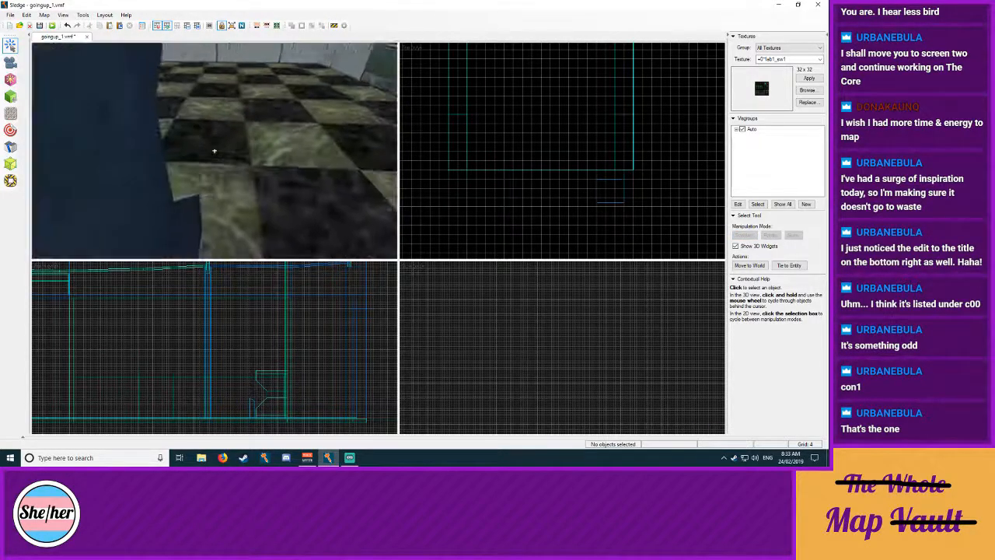
Step: Lower the top of the null-textured 512 x 512 block above the room to make it a slab 8 units thick
{"action": "key", "text": "w"}
{"action": "key", "text": "s"}
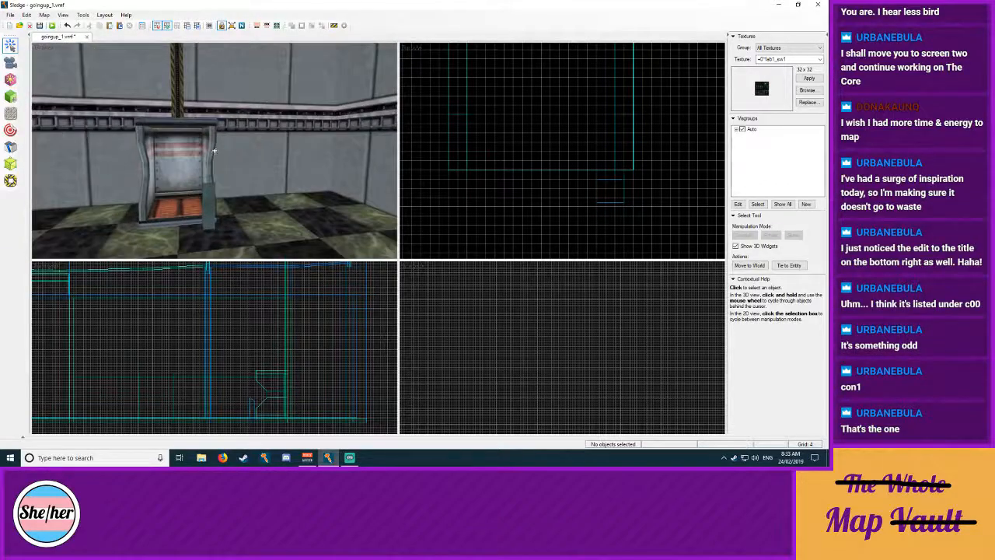
{"action": "key", "text": "s"}
{"action": "key", "text": "w"}
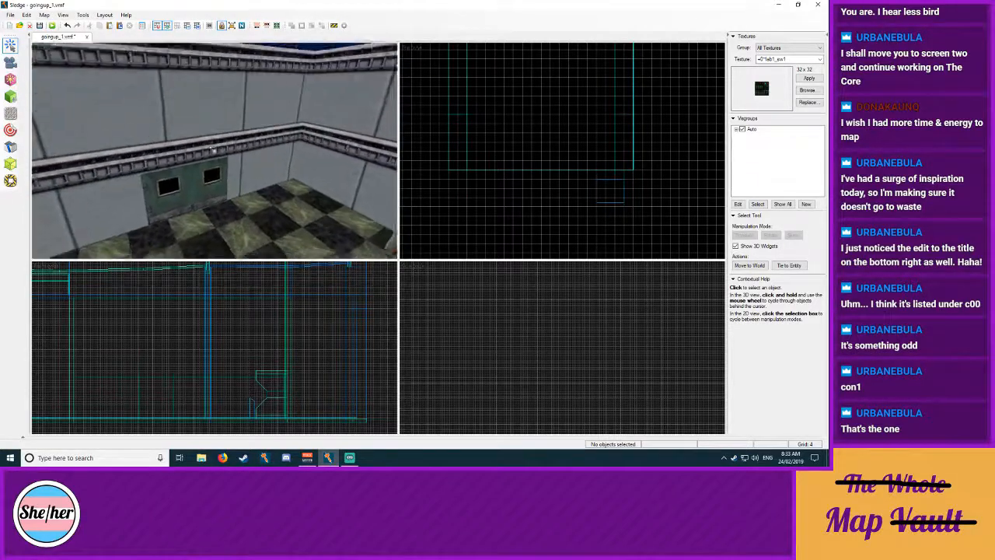
{"action": "key", "text": "w"}
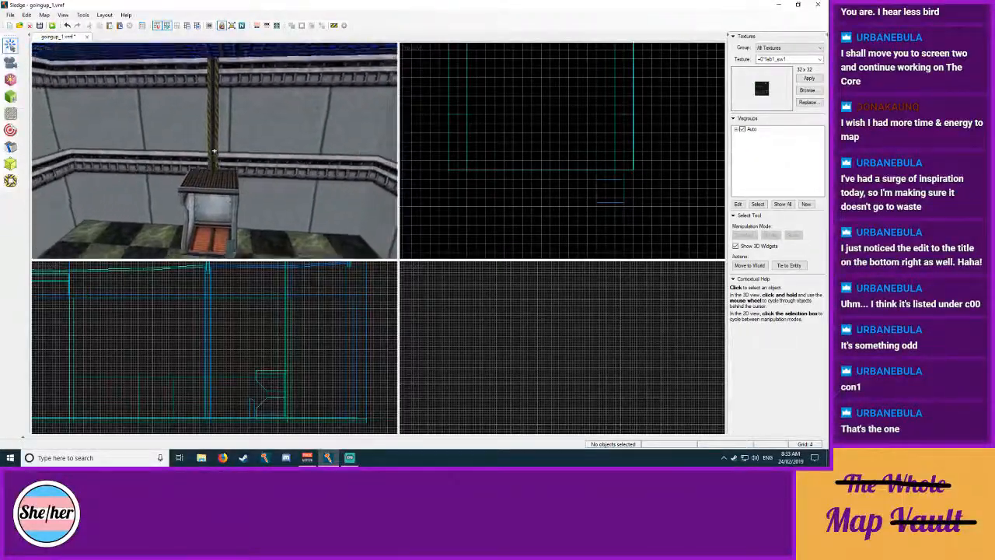
{"action": "left_click", "coordinate": [219, 134]}
{"action": "left_click", "coordinate": [469, 220]}
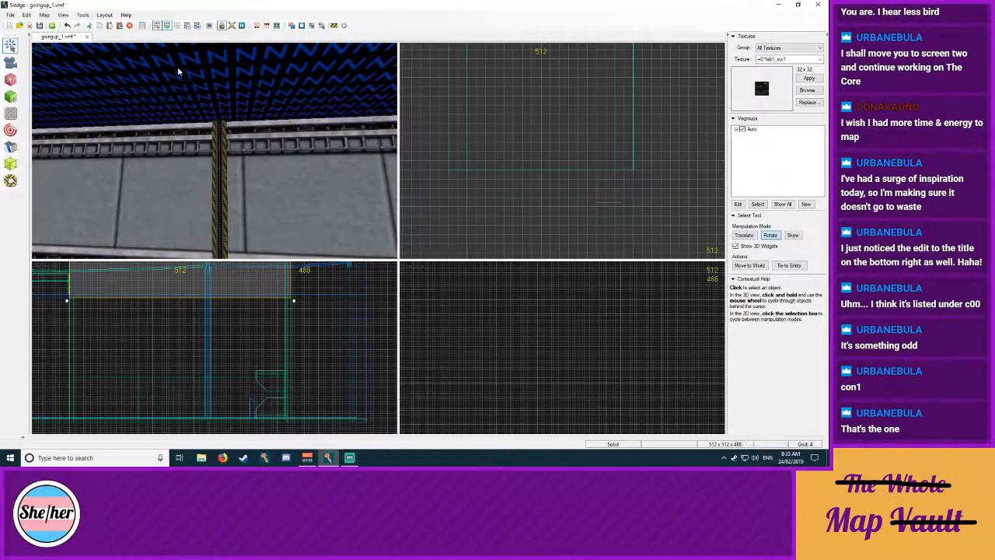
{"action": "left_click", "coordinate": [219, 105]}
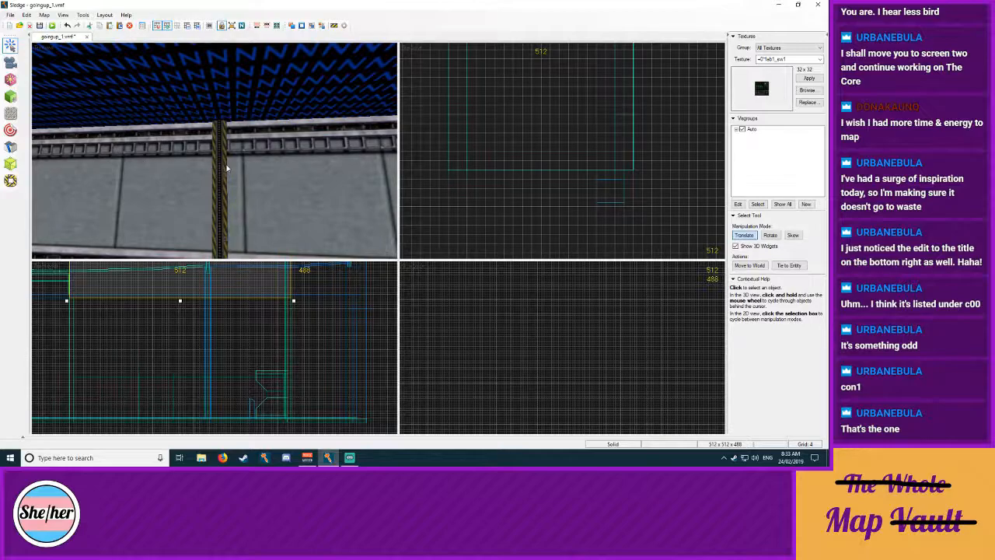
{"action": "key", "text": "z"}
{"action": "key", "text": "w"}
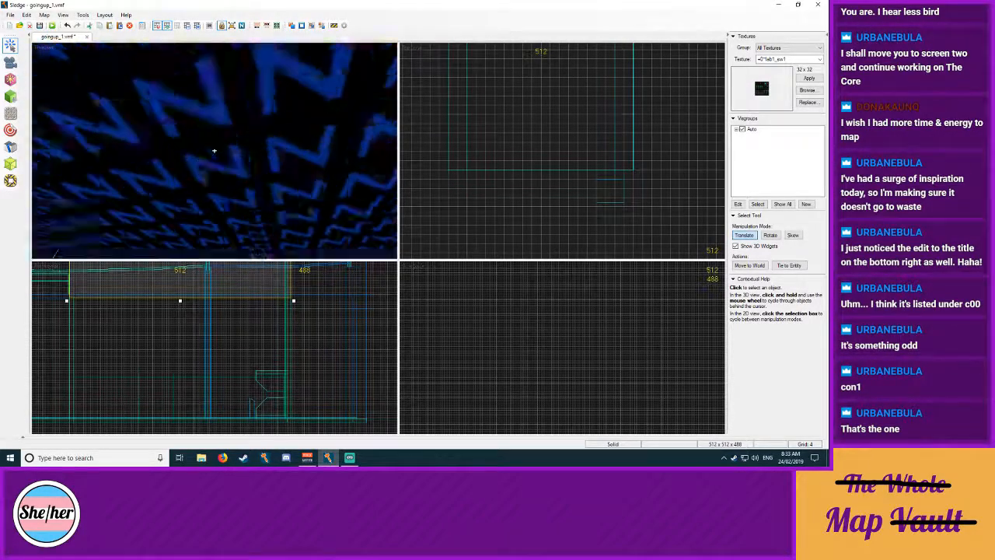
{"action": "key", "text": "s"}
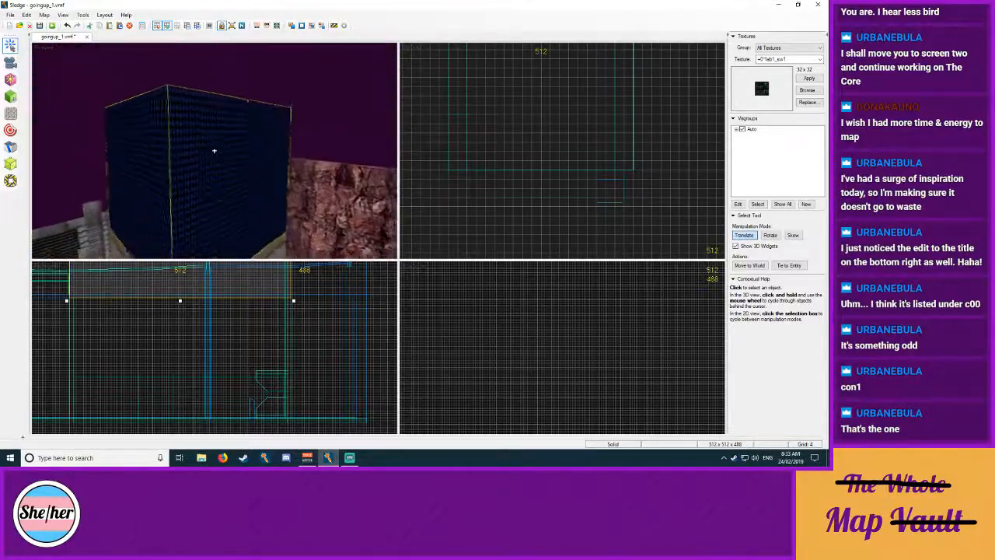
{"action": "key", "text": "w"}
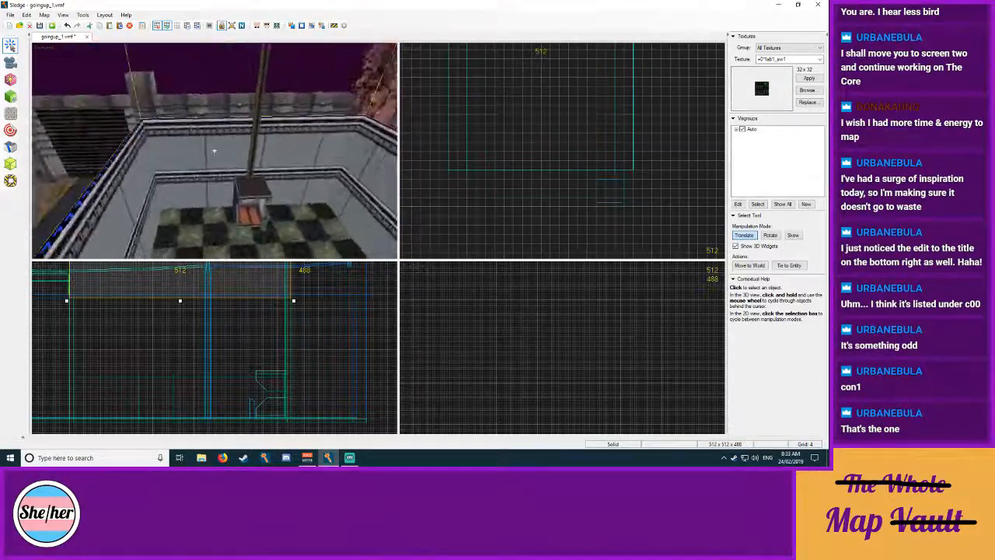
{"action": "mouse_move", "coordinate": [211, 364]}
{"action": "left_mouse_down"}
{"action": "mouse_move", "coordinate": [270, 364]}
{"action": "mouse_move", "coordinate": [270, 425]}
{"action": "mouse_move", "coordinate": [272, 397]}
{"action": "left_mouse_up"}
{"action": "mouse_move", "coordinate": [241, 334]}
{"action": "left_mouse_down"}
{"action": "mouse_move", "coordinate": [242, 431]}
{"action": "mouse_move", "coordinate": [241, 377]}
{"action": "left_mouse_up"}
{"action": "left_click", "coordinate": [240, 376]}
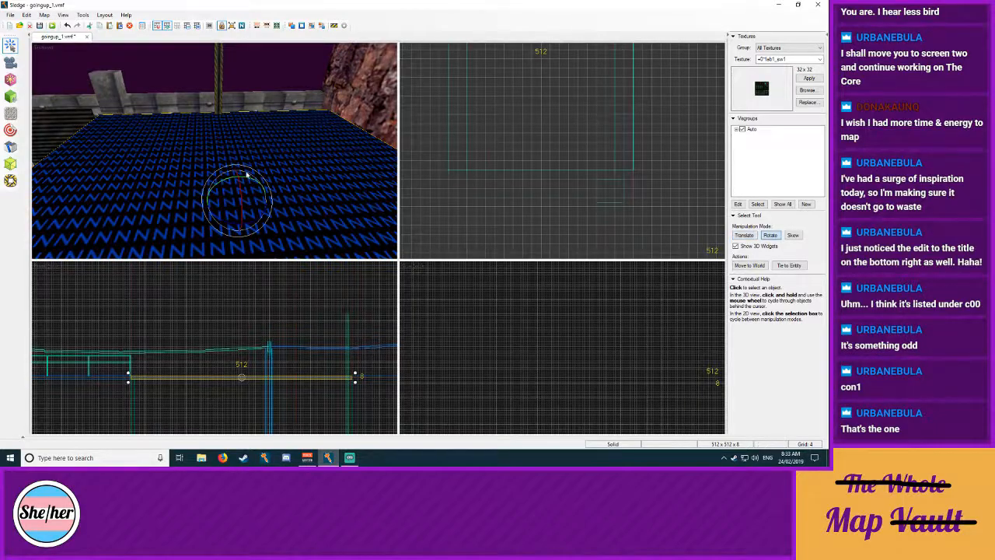
{"action": "left_click", "coordinate": [638, 354]}
Step: Apply the -3fifties_f01 checkered texture to the top face of the slab above the room
{"action": "key", "text": "z"}
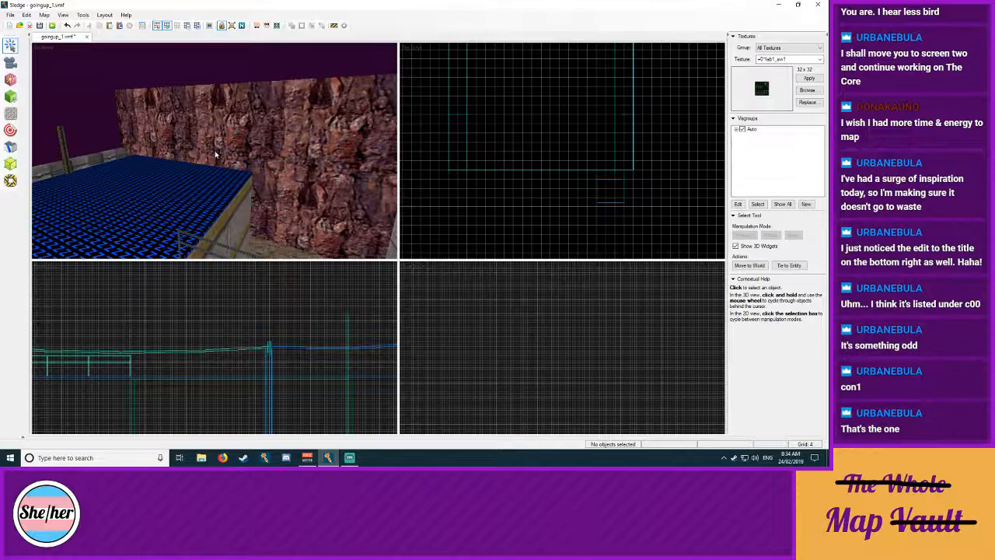
{"action": "key", "text": "w"}
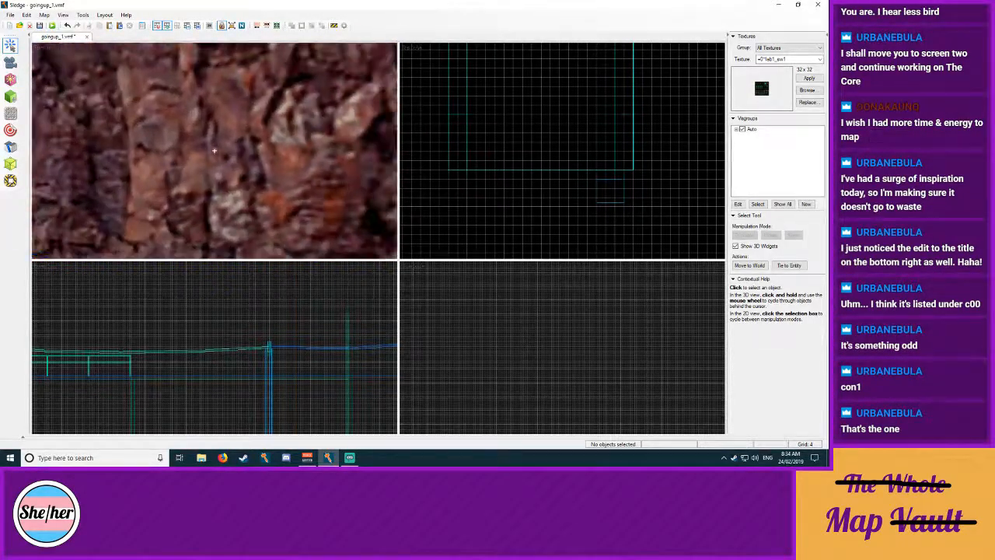
{"action": "key", "text": "w"}
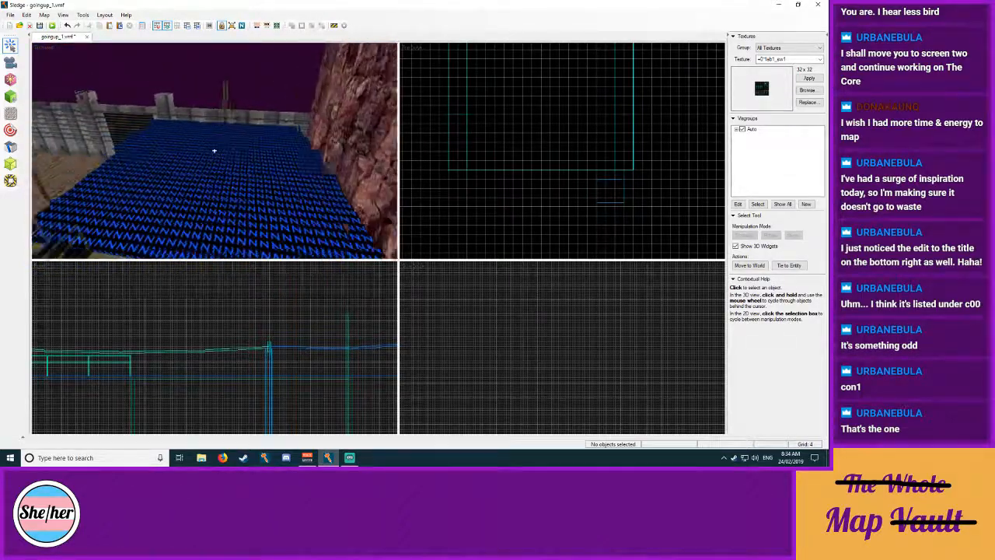
{"action": "key", "text": "a"}
{"action": "key", "text": "w"}
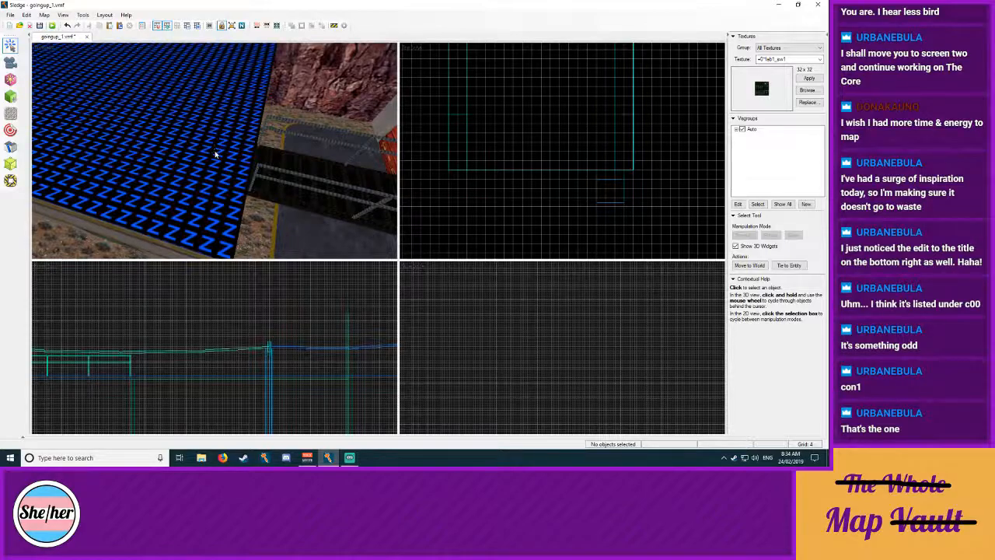
{"action": "left_click", "coordinate": [12, 114]}
{"action": "left_click", "coordinate": [179, 146]}
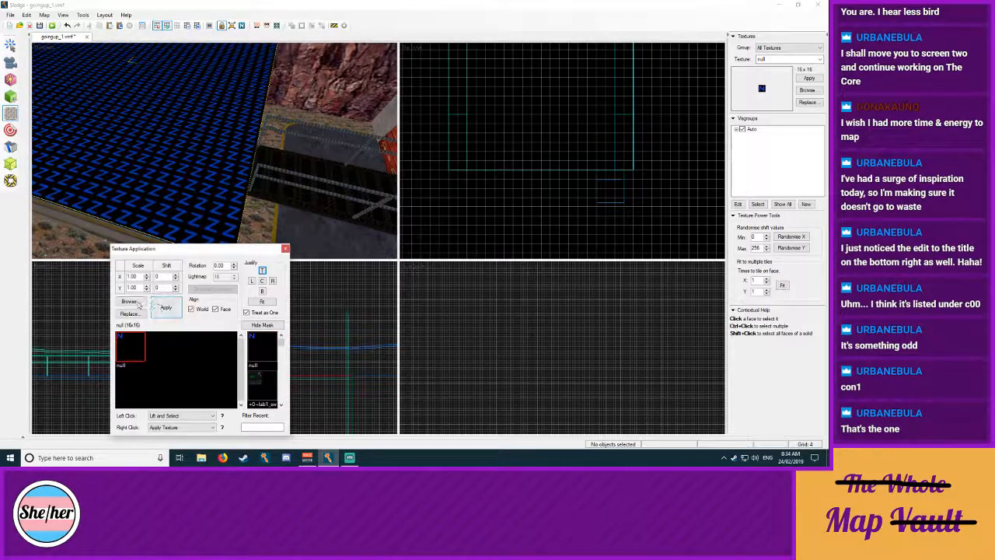
{"action": "left_click", "coordinate": [132, 301]}
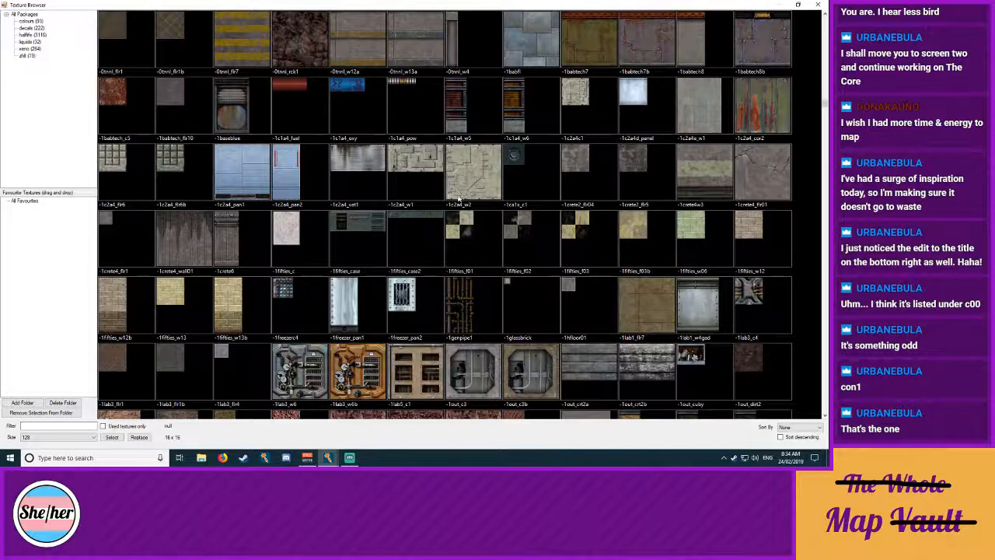
{"action": "scroll", "coordinate": [454, 199], "scroll_direction": "down", "scroll_amount": 6}
{"action": "scroll", "coordinate": [443, 203], "scroll_direction": "down", "scroll_amount": 5}
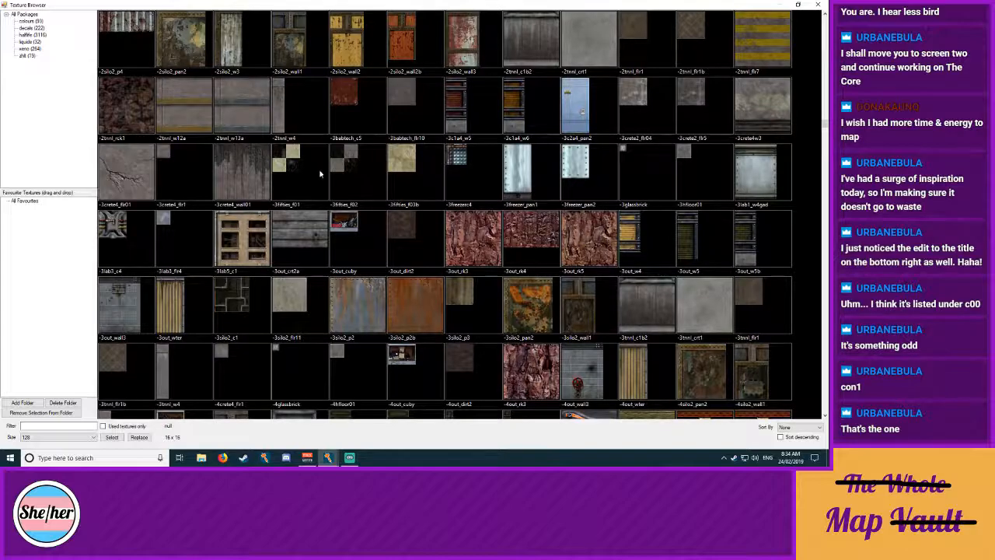
{"action": "double_click", "coordinate": [296, 167]}
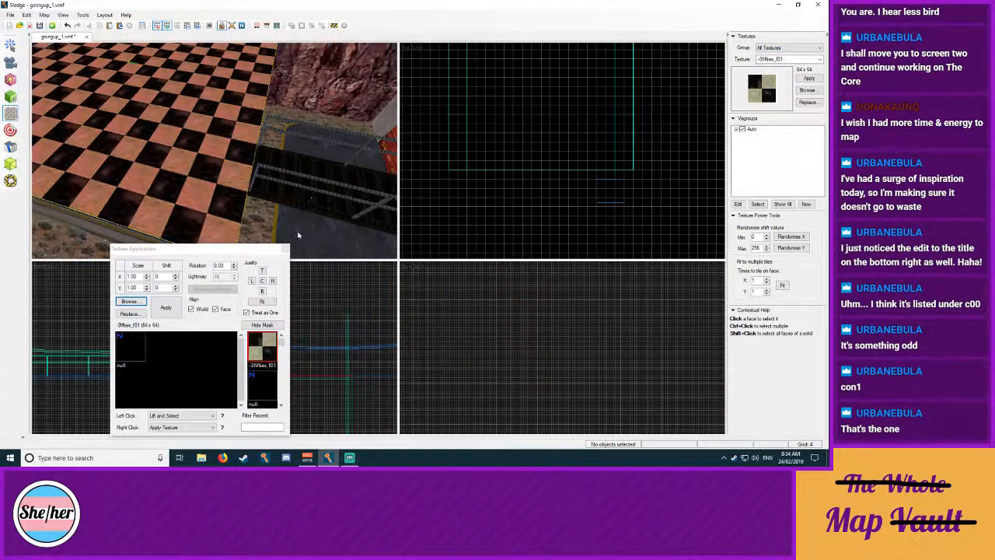
{"action": "key", "text": "shift+s"}
{"action": "key", "text": "w"}
{"action": "key", "text": "s"}
{"action": "key", "text": "w"}
{"action": "key", "text": "s"}
{"action": "key", "text": "w"}
{"action": "key", "text": "Left"}
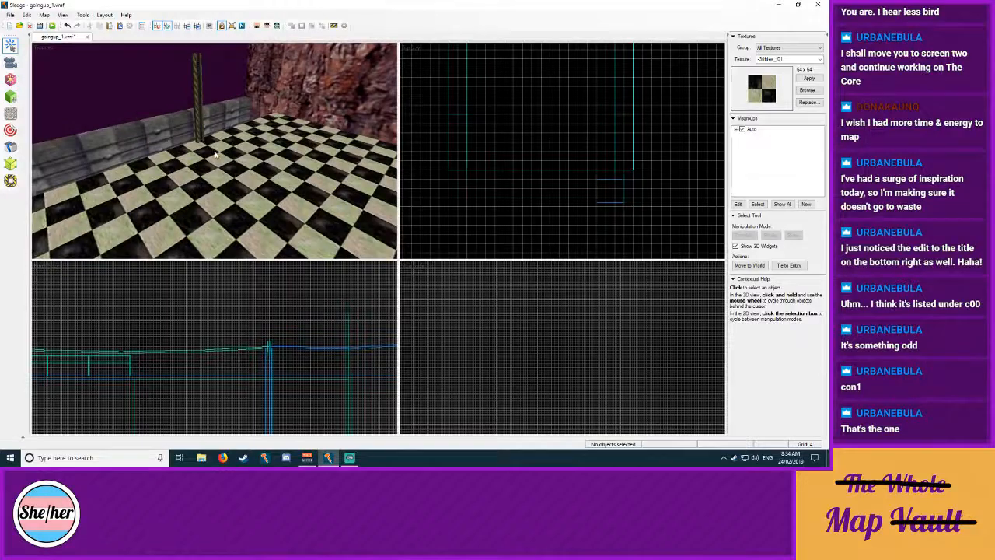
{"action": "left_click", "coordinate": [218, 157]}
{"action": "left_click", "coordinate": [10, 96]}
{"action": "mouse_move", "coordinate": [534, 139]}
{"action": "middle_mouse_down"}
{"action": "mouse_move", "coordinate": [541, 157]}
{"action": "mouse_move", "coordinate": [558, 163]}
{"action": "mouse_move", "coordinate": [590, 144]}
{"action": "middle_mouse_up"}
{"action": "mouse_move", "coordinate": [504, 62]}
{"action": "left_mouse_down"}
{"action": "mouse_move", "coordinate": [650, 213]}
{"action": "mouse_move", "coordinate": [688, 235]}
{"action": "left_mouse_up"}
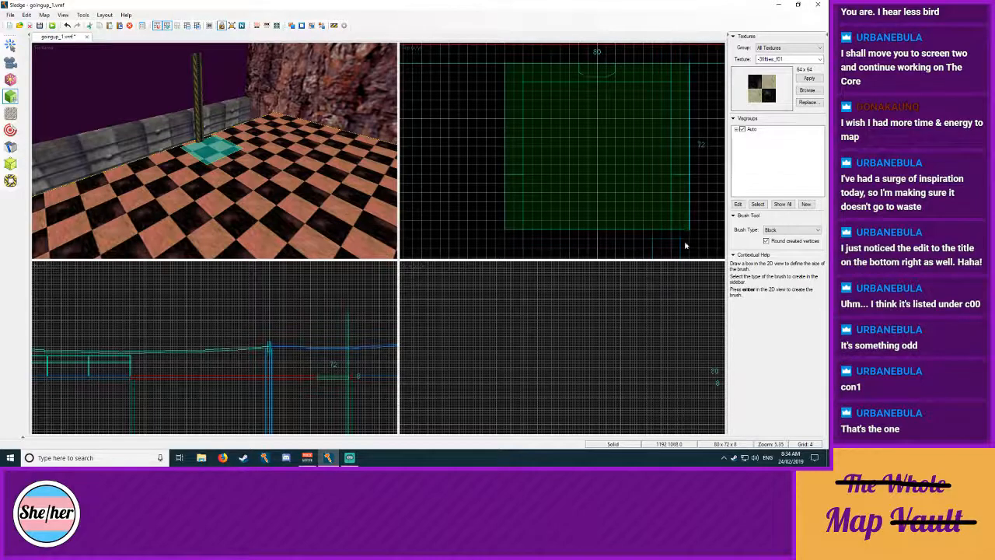
{"action": "scroll", "coordinate": [706, 117], "scroll_direction": "up", "scroll_amount": 5}
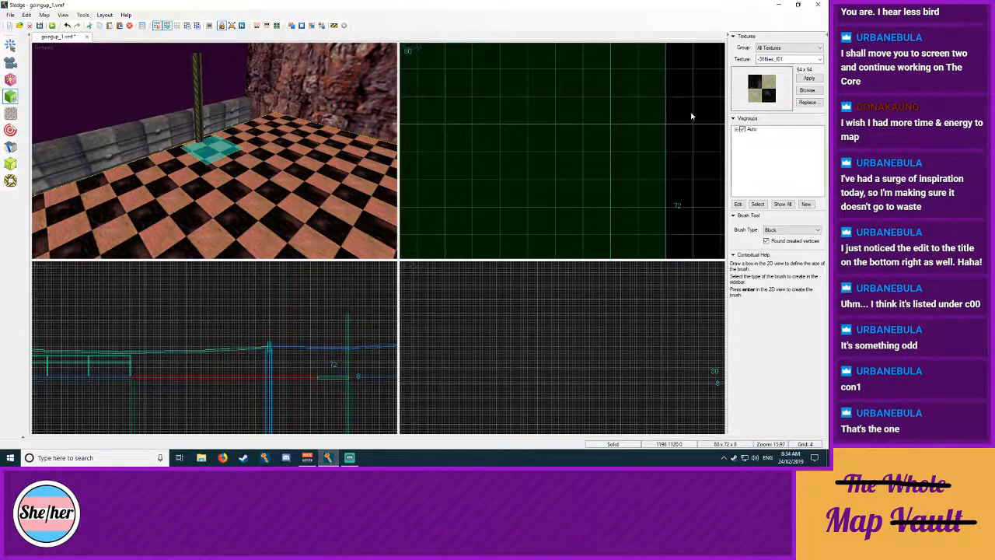
{"action": "scroll", "coordinate": [691, 116], "scroll_direction": "down", "scroll_amount": 6}
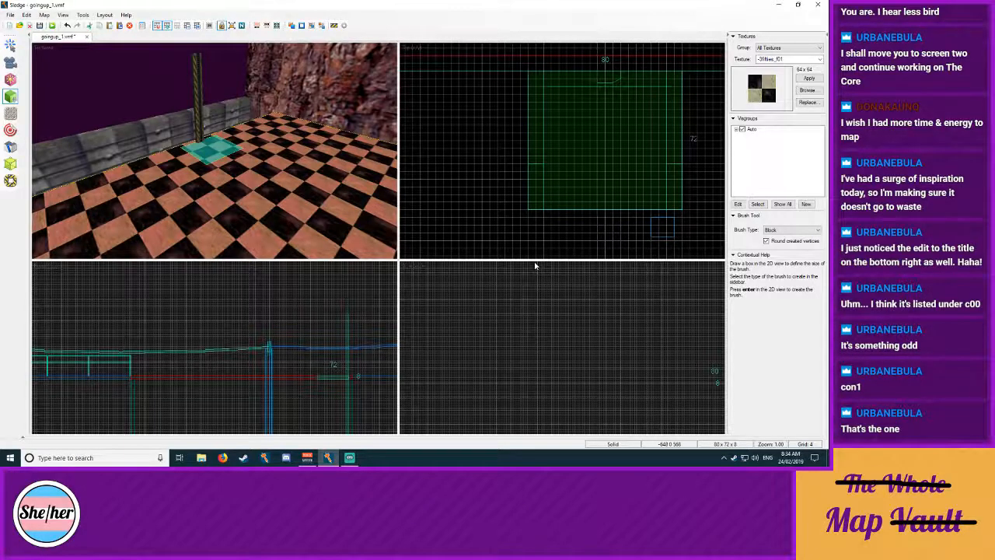
{"action": "left_click", "coordinate": [10, 47]}
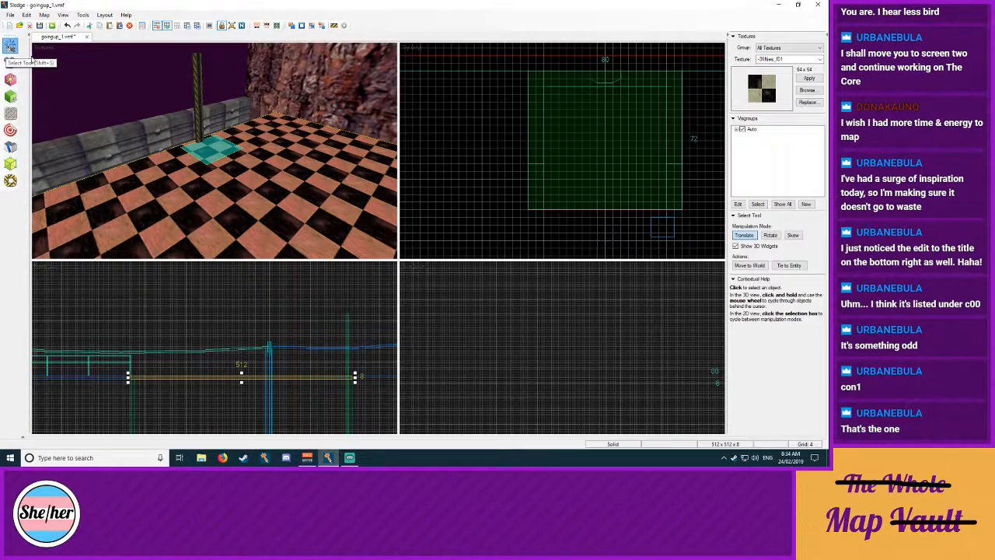
Step: Shorten the checkered floor slab to 512 x 428 x 8 so that it ends beside the lift shaft
{"action": "left_click", "coordinate": [201, 109]}
{"action": "left_click", "coordinate": [259, 175]}
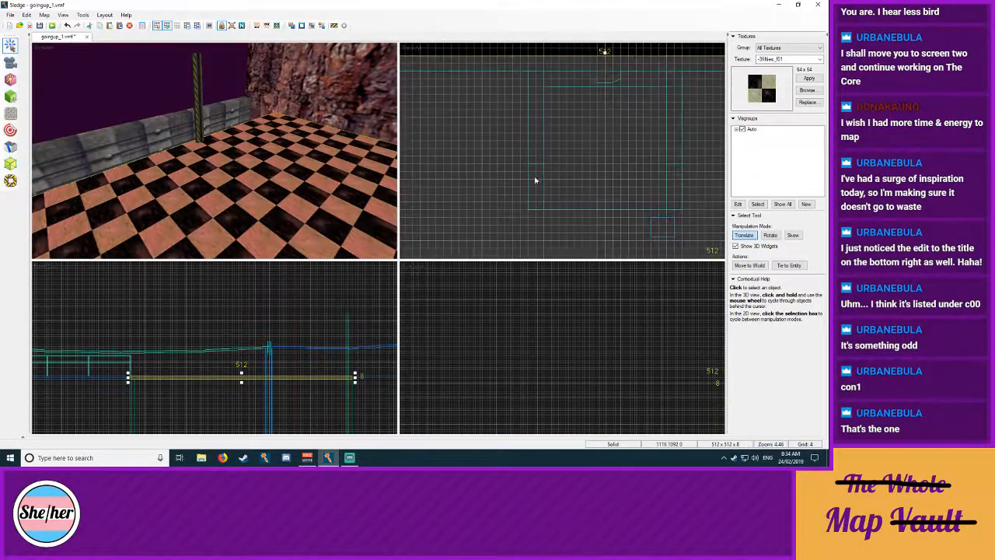
{"action": "left_click_drag", "start_coordinate": [620, 208], "coordinate": [611, 221]}
{"action": "middle_click_drag", "start_coordinate": [653, 175], "coordinate": [513, 122]}
{"action": "middle_click_drag", "start_coordinate": [611, 169], "coordinate": [505, 181]}
{"action": "mouse_move", "coordinate": [661, 191]}
{"action": "middle_mouse_down"}
{"action": "mouse_move", "coordinate": [500, 180]}
{"action": "mouse_move", "coordinate": [531, 211]}
{"action": "middle_mouse_up"}
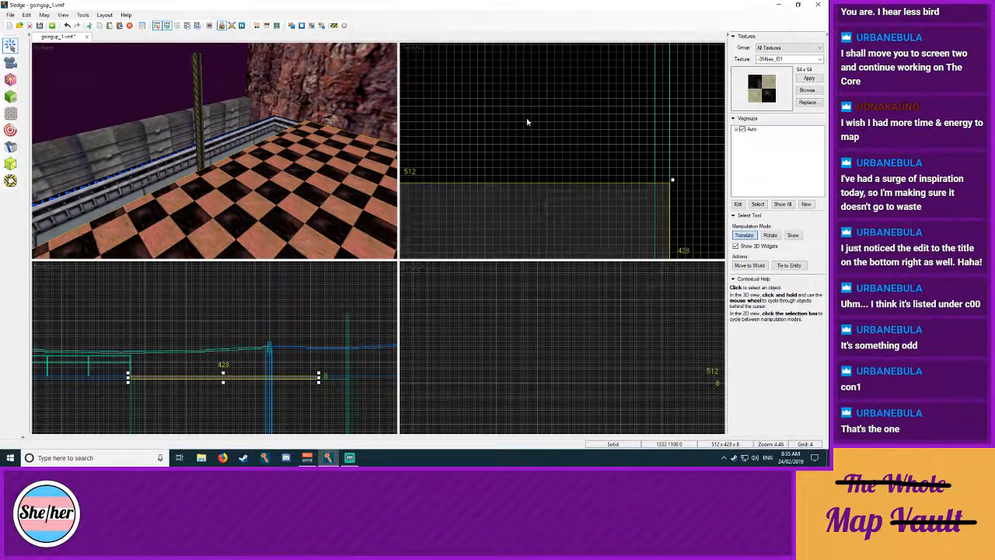
Step: Fill the 84-unit-deep strip on both sides of the lift shaft with resized floor pieces, one of them 212 x 84 x 8
{"action": "scroll", "coordinate": [527, 122], "scroll_direction": "down", "scroll_amount": 5}
{"action": "middle_click_drag", "start_coordinate": [484, 168], "coordinate": [558, 167]}
{"action": "mouse_move", "coordinate": [578, 160]}
{"action": "left_mouse_down"}
{"action": "mouse_move", "coordinate": [575, 93]}
{"action": "mouse_move", "coordinate": [645, 86]}
{"action": "mouse_move", "coordinate": [614, 147]}
{"action": "mouse_move", "coordinate": [641, 178]}
{"action": "left_mouse_up"}
{"action": "mouse_move", "coordinate": [756, 44]}
{"action": "left_mouse_down"}
{"action": "mouse_move", "coordinate": [726, 37]}
{"action": "mouse_move", "coordinate": [553, 139]}
{"action": "left_mouse_up"}
{"action": "left_click_drag", "start_coordinate": [617, 117], "coordinate": [558, 115]}
{"action": "key", "text": "Escape"}
Step: Match the -3fifties_f01 checkered texture on the two pieces beside the lift shaft to the alignment of the main floor slab
{"action": "key", "text": "z"}
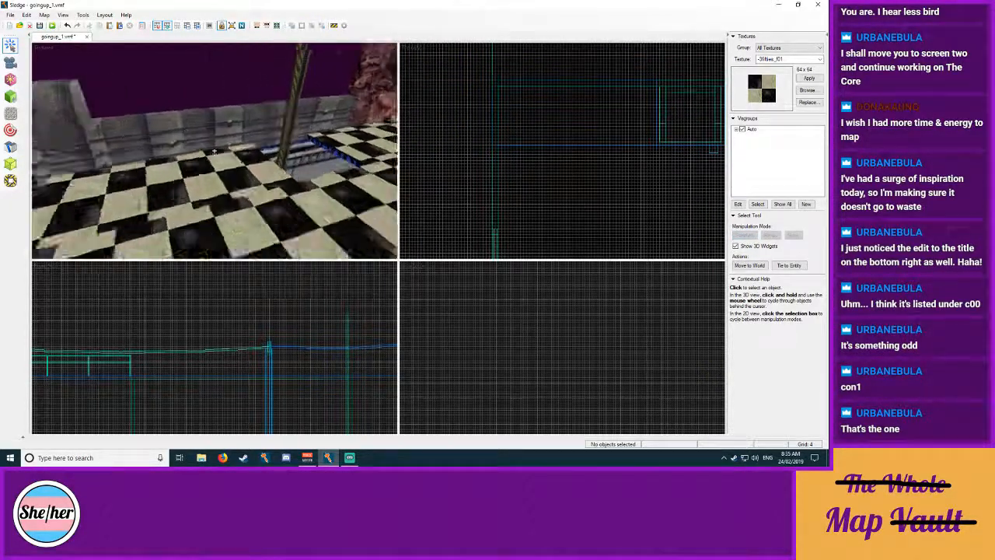
{"action": "key", "text": "z"}
{"action": "key", "text": "shift+a"}
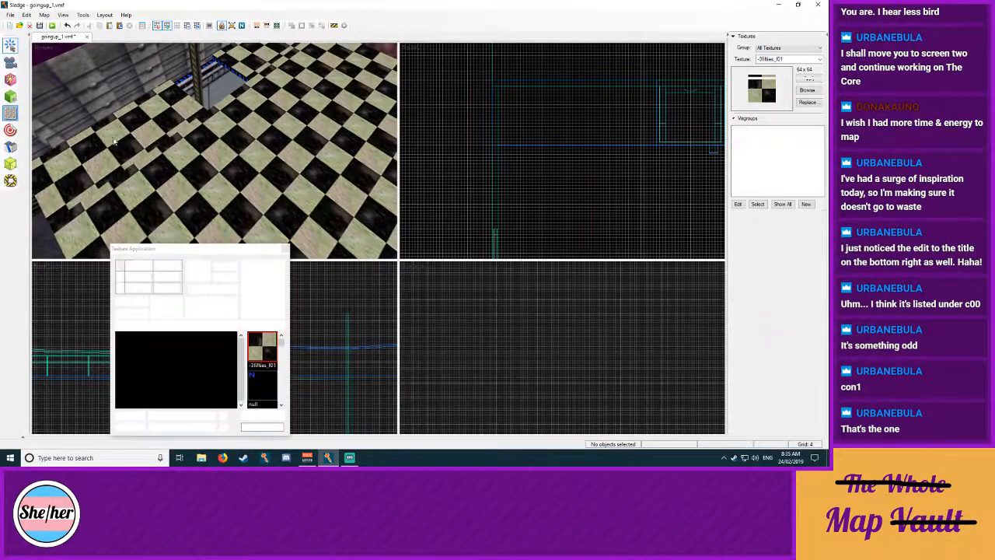
{"action": "left_click", "coordinate": [204, 199]}
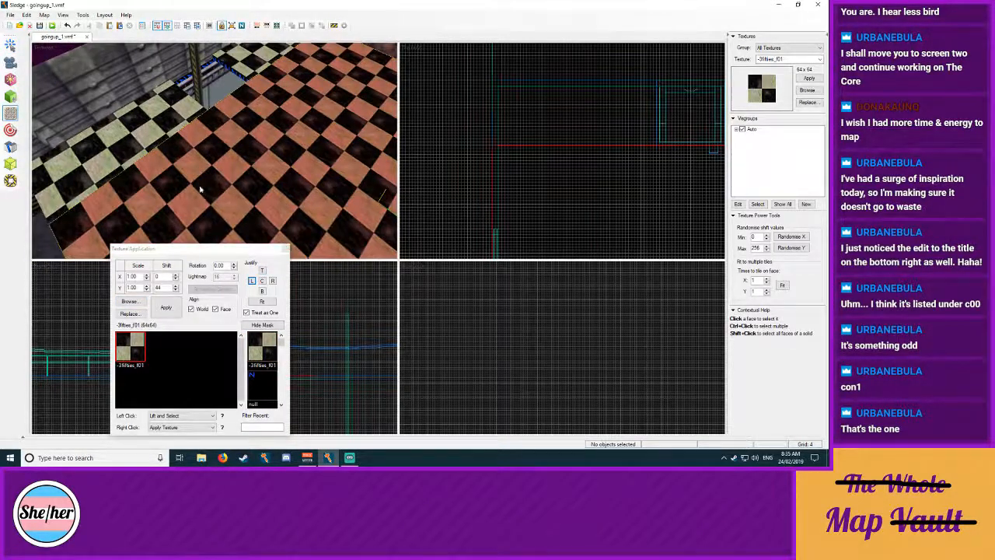
{"action": "right_click", "coordinate": [161, 129], "text": "alt"}
{"action": "right_click", "coordinate": [252, 63], "text": "alt"}
{"action": "left_click", "coordinate": [284, 249]}
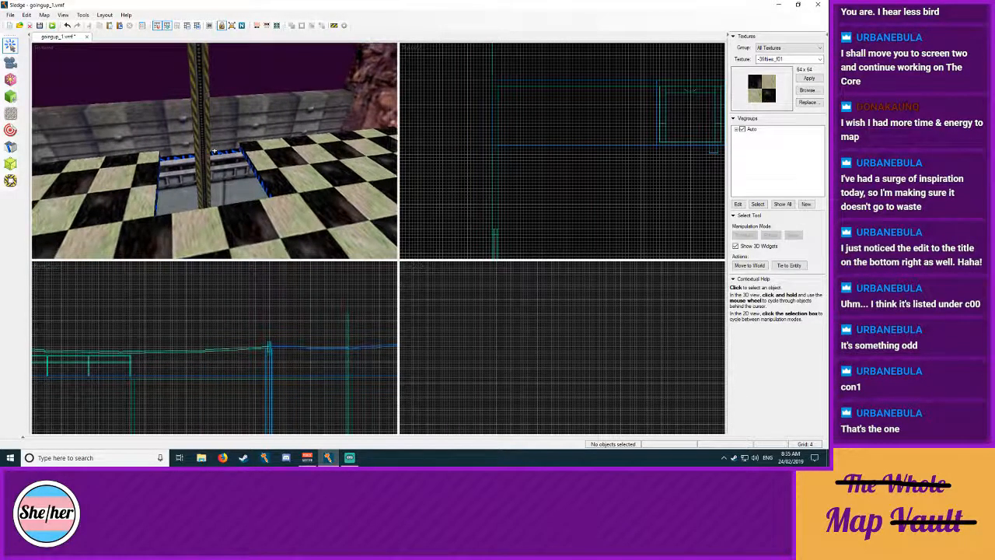
Step: Inspect the checkered floor around the lift opening and the null-textured outer edges of the slab from several sides
{"action": "key", "text": "a"}
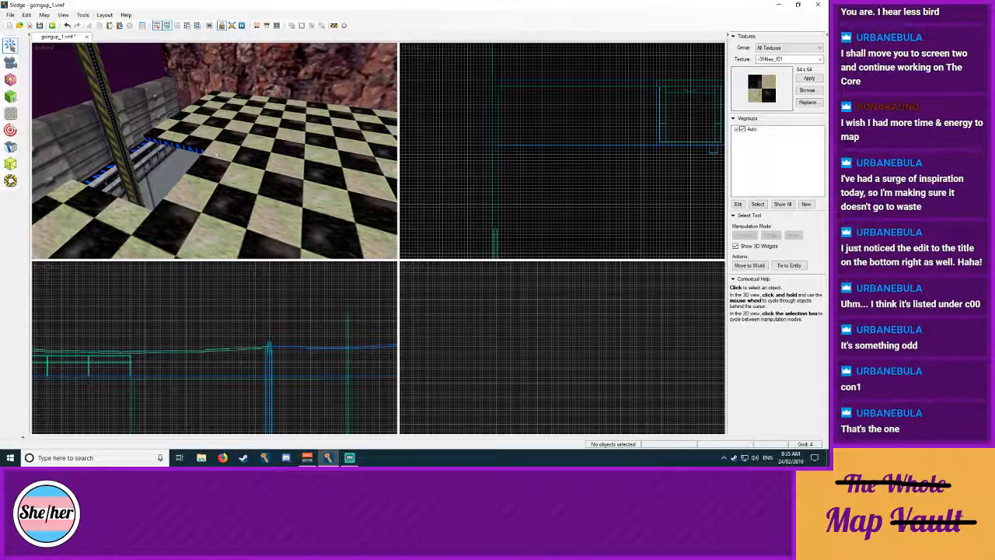
{"action": "key", "text": "z"}
{"action": "key", "text": "s"}
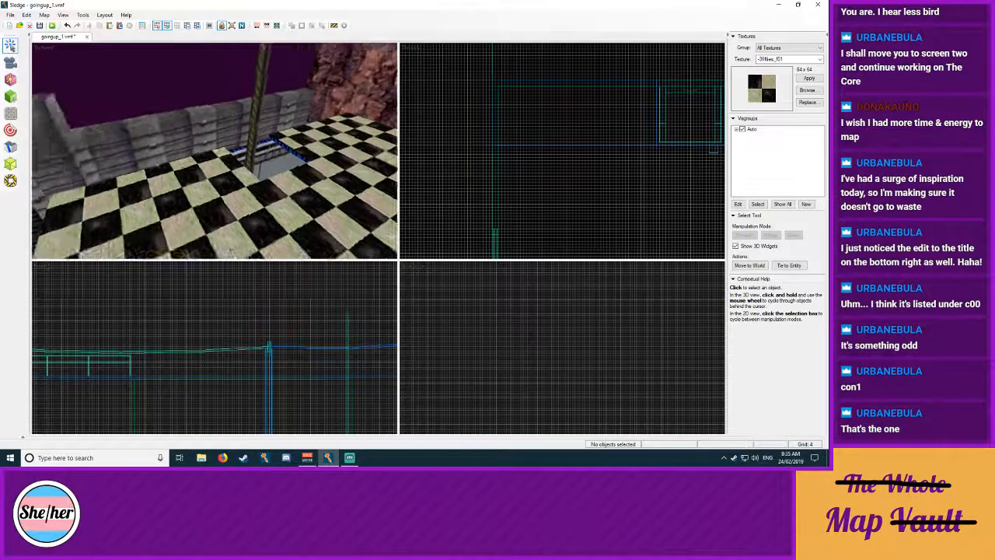
{"action": "key", "text": "w"}
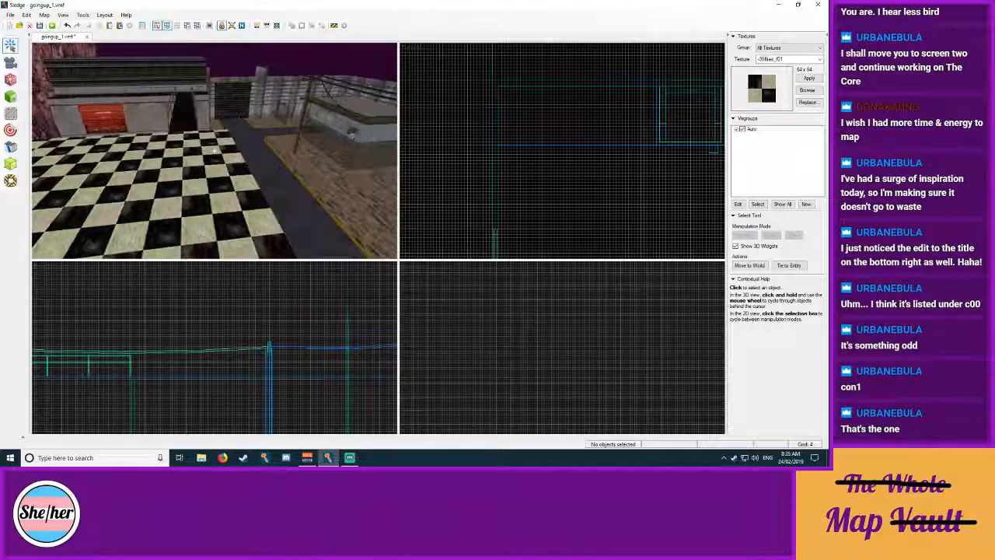
{"action": "key", "text": "w"}
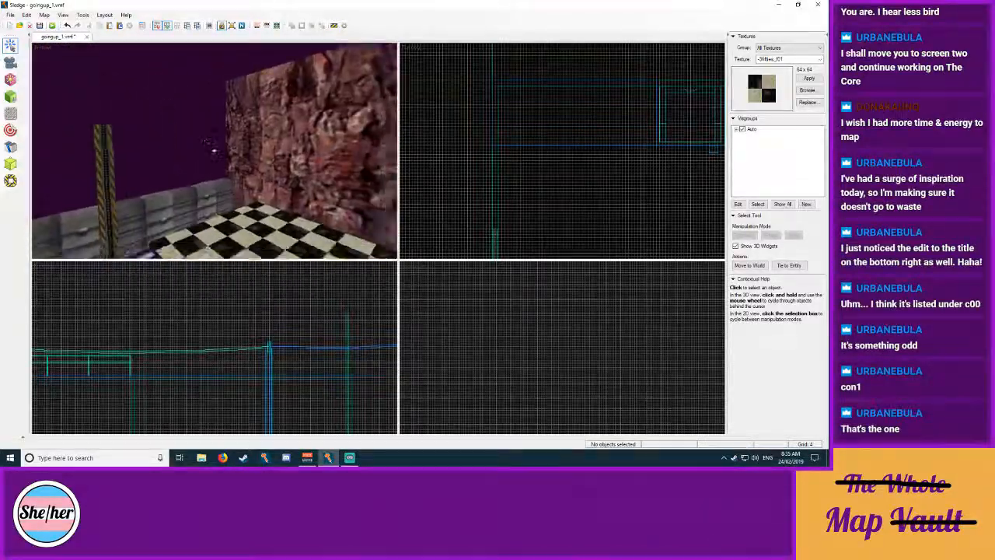
{"action": "key", "text": "w"}
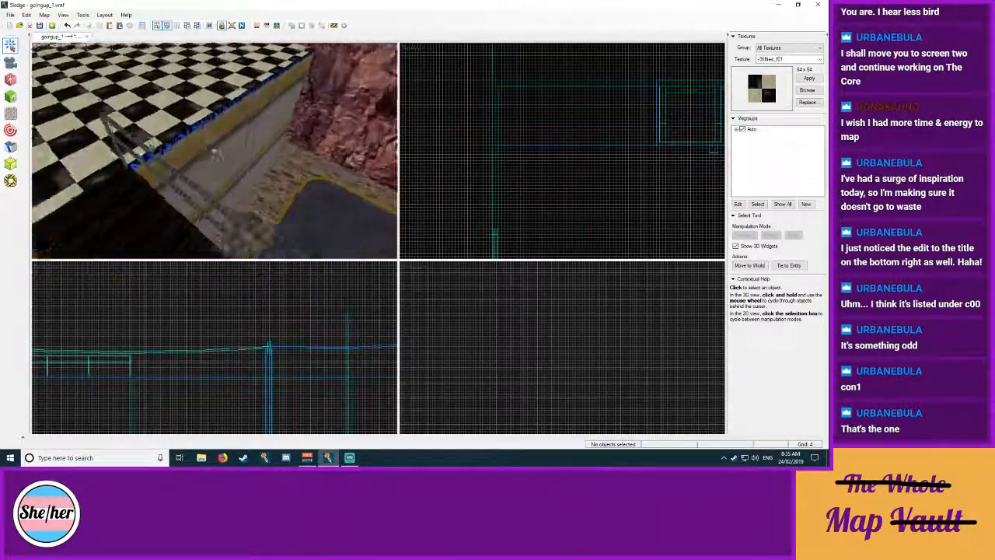
{"action": "key", "text": "w"}
{"action": "key", "text": "s"}
{"action": "key", "text": "w"}
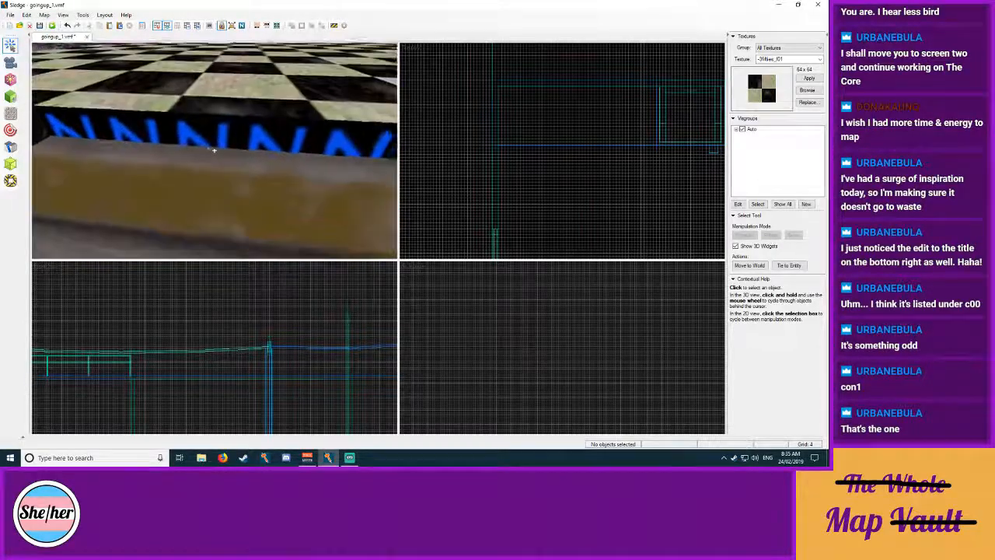
{"action": "key", "text": "s"}
{"action": "key", "text": "w"}
{"action": "key", "text": "s"}
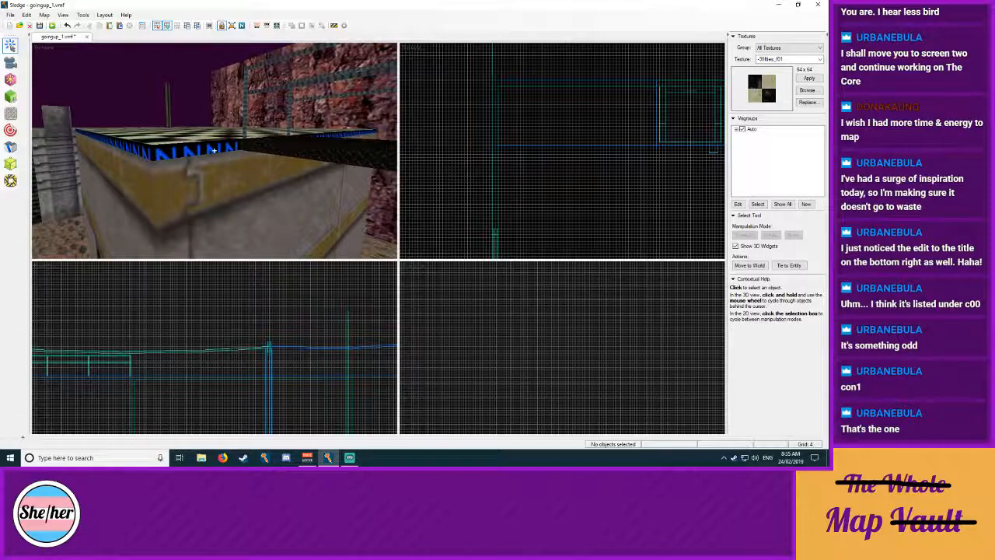
Step: Apply the wall's -0tnnl_w12a texture to the null-textured outer side faces of the main floor slab
{"action": "left_click", "coordinate": [201, 151]}
{"action": "left_click", "coordinate": [11, 113]}
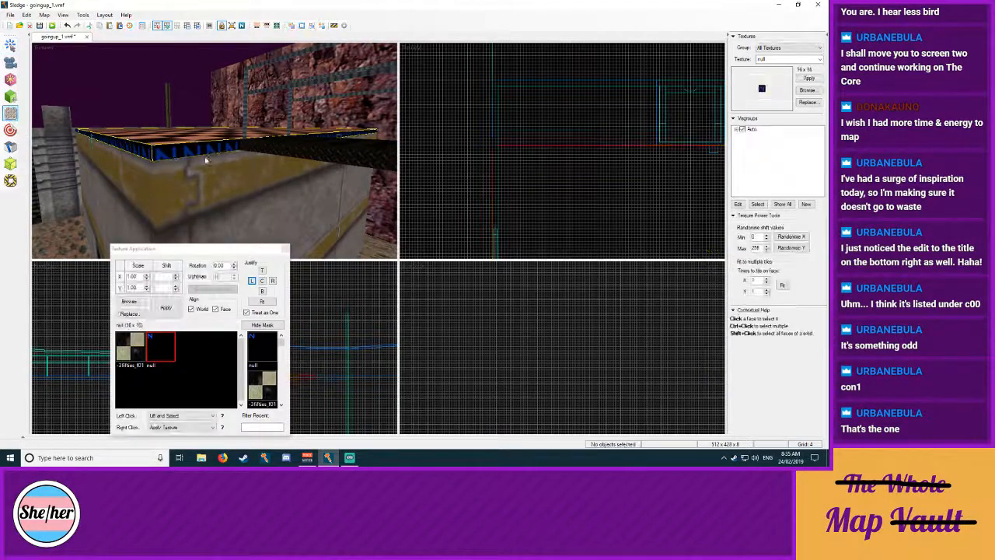
{"action": "key", "text": "z"}
{"action": "key", "text": "w"}
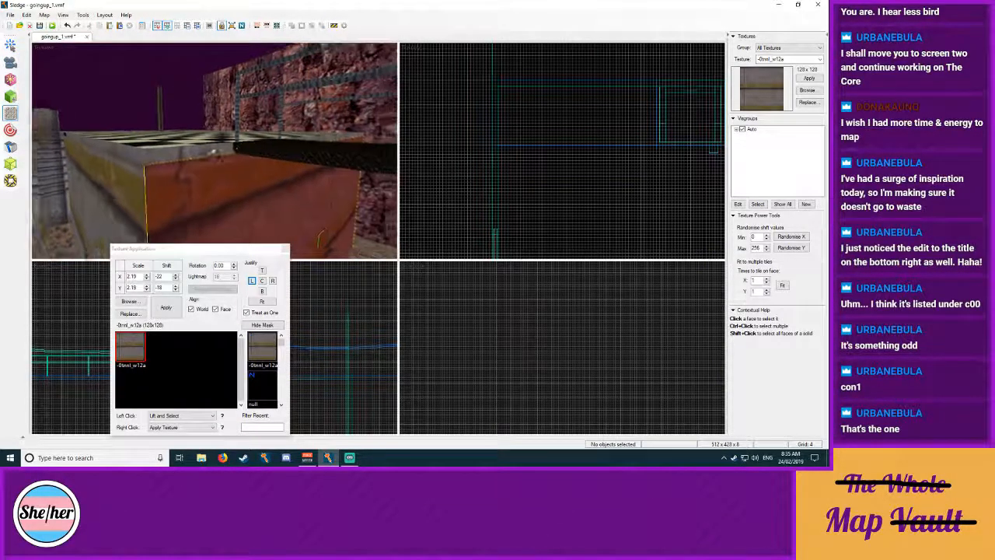
{"action": "key", "text": "d"}
{"action": "key", "text": "w"}
{"action": "key", "text": "d"}
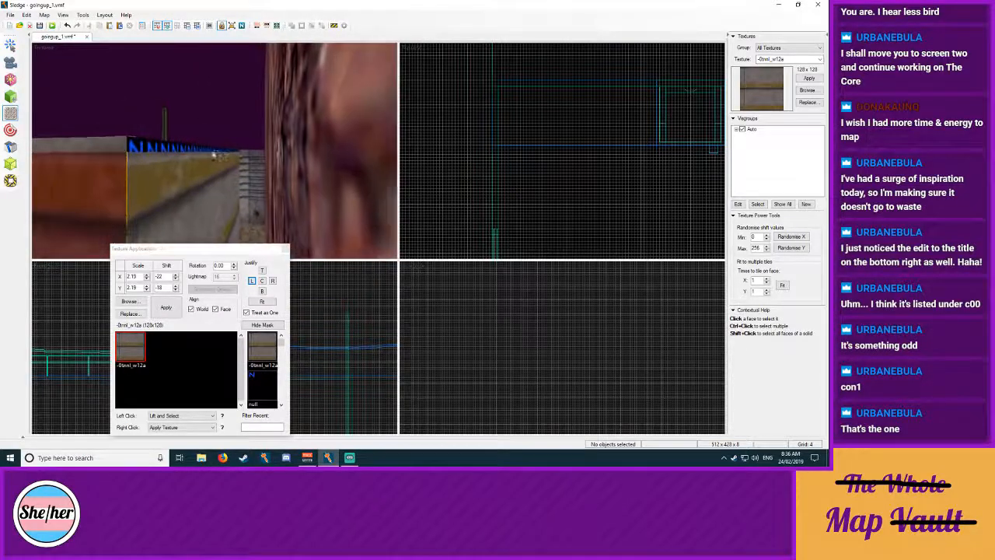
{"action": "key", "text": "z"}
{"action": "right_click", "coordinate": [237, 154]}
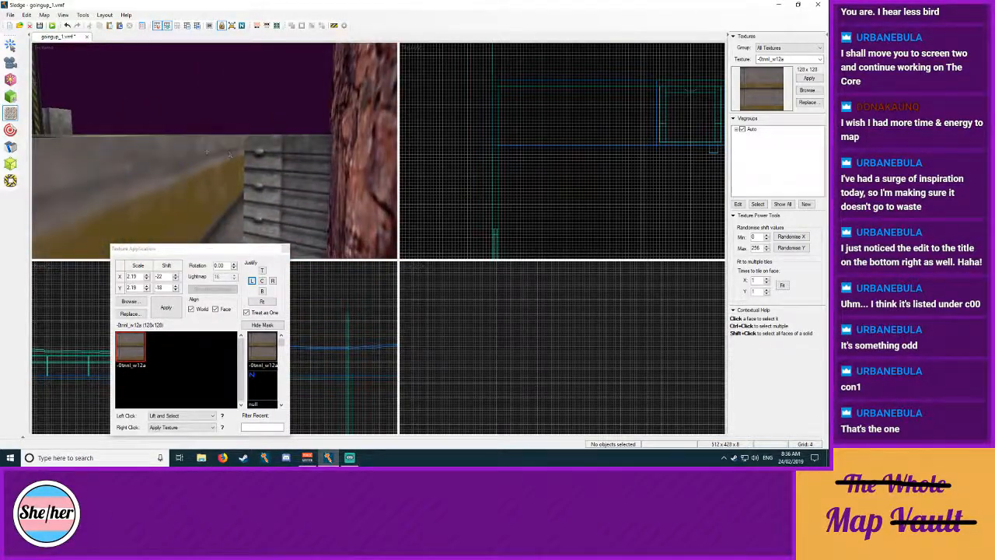
Step: Apply the -0tnnl_w12a texture to the remaining null outer edge of the narrow floor piece next to the boundary wall
{"action": "key", "text": "z"}
{"action": "key", "text": "w"}
{"action": "key", "text": "z"}
{"action": "right_click", "coordinate": [181, 136]}
{"action": "key", "text": "z"}
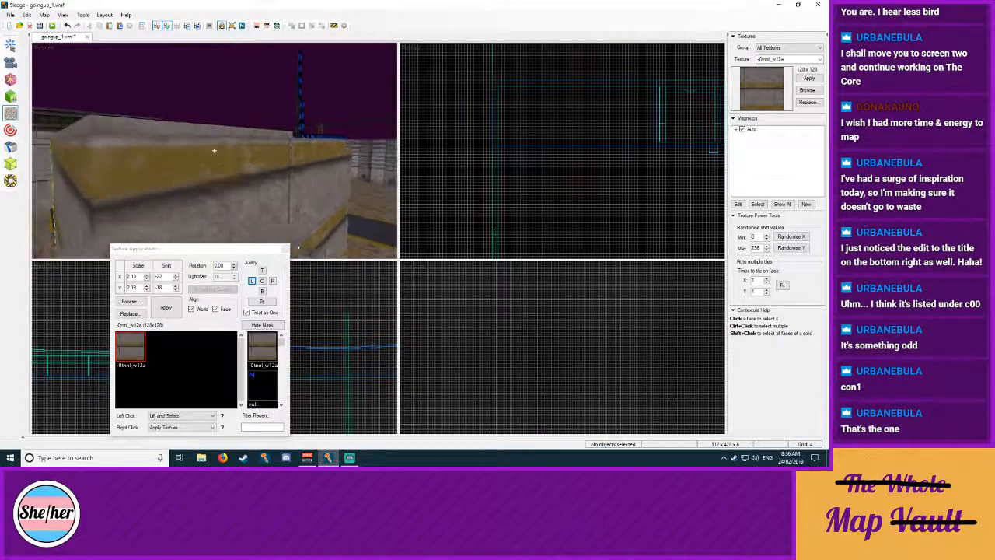
{"action": "key", "text": "w"}
{"action": "key", "text": "d"}
{"action": "key", "text": "z"}
{"action": "key", "text": "z"}
{"action": "key", "text": "s"}
{"action": "key", "text": "w"}
{"action": "key", "text": "z"}
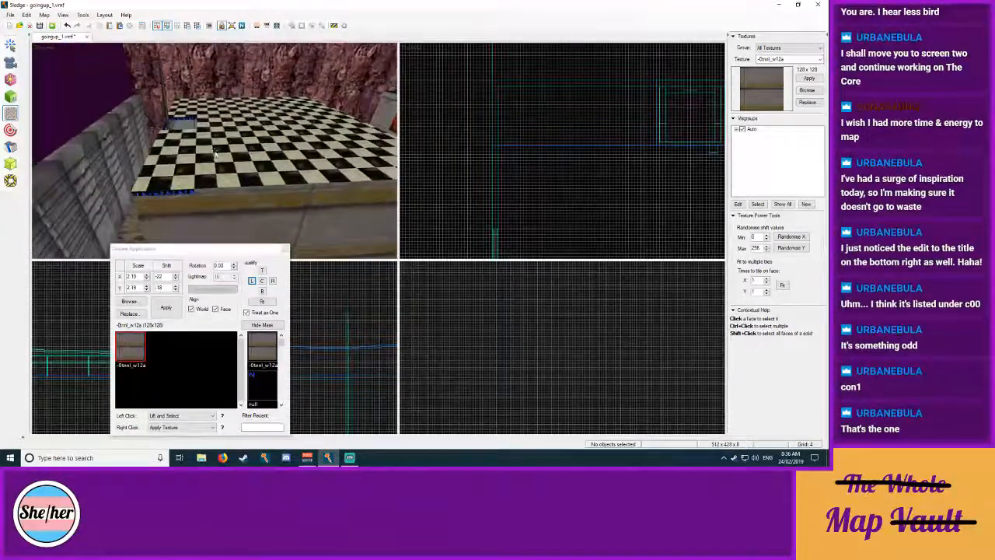
{"action": "left_click", "coordinate": [185, 196]}
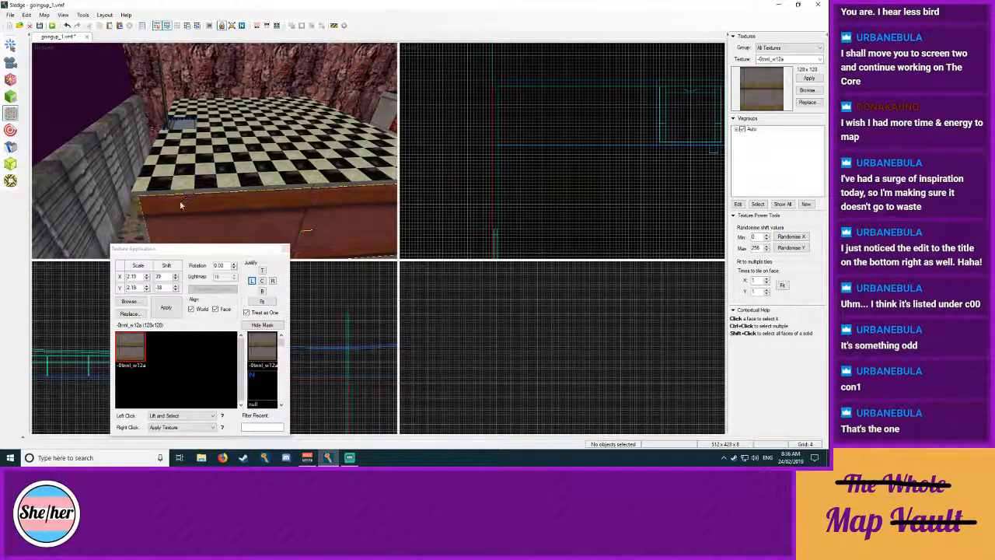
{"action": "left_click", "coordinate": [10, 49]}
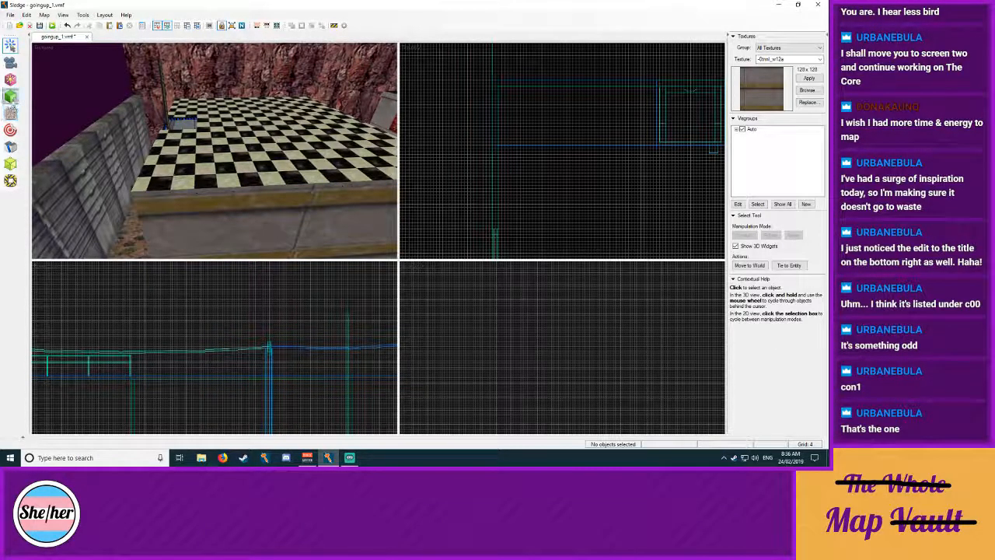
{"action": "left_click", "coordinate": [11, 97]}
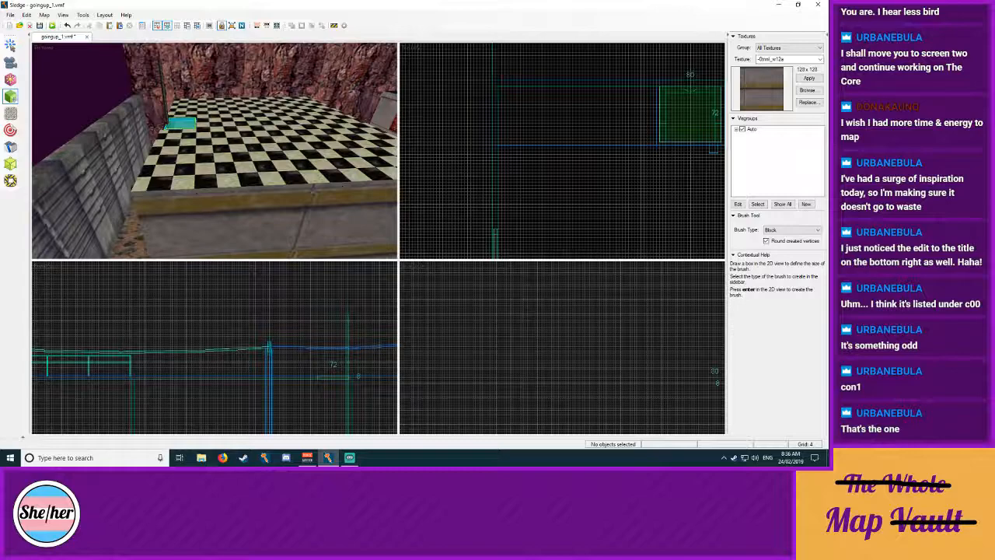
{"action": "key", "text": "alt+Tab"}
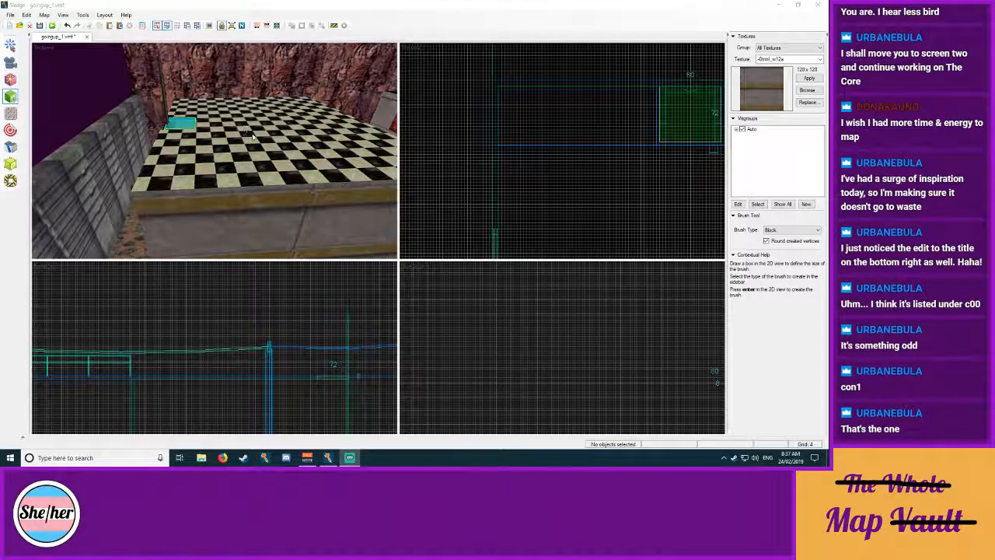
Step: Try to cover the lift opening with the 212 x 84 x 8 floor piece beside the shaft
{"action": "left_click", "coordinate": [10, 45]}
{"action": "key", "text": "z"}
{"action": "key", "text": "w"}
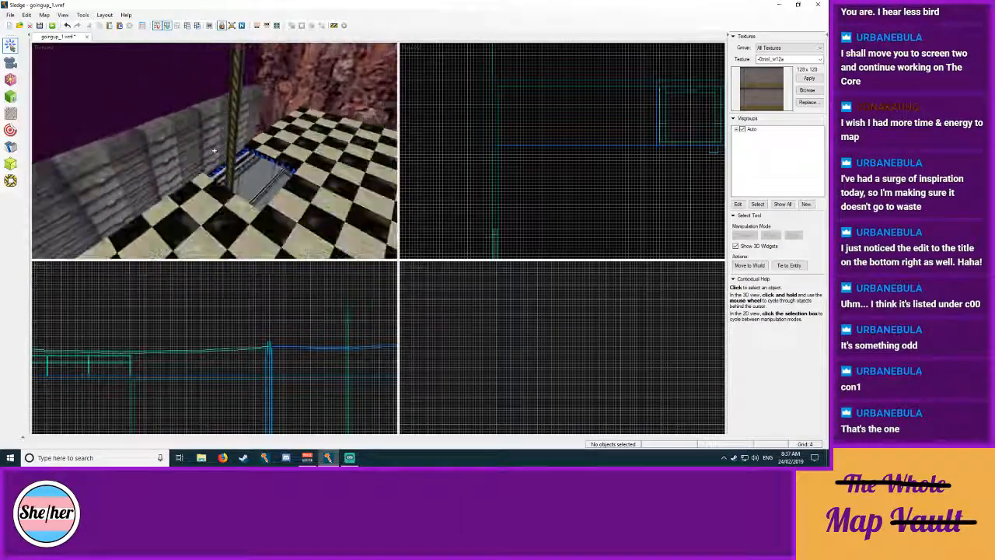
{"action": "left_click", "coordinate": [365, 82]}
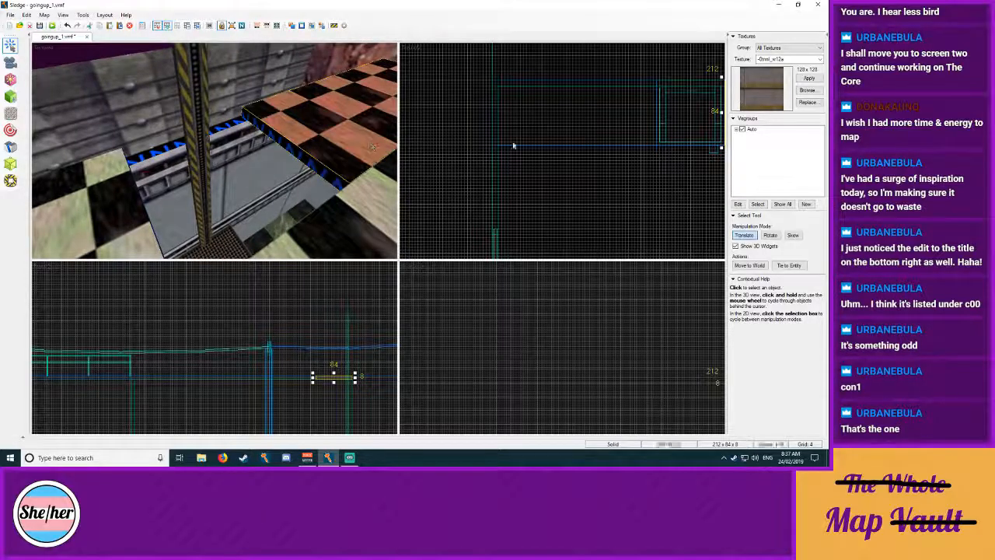
{"action": "key", "text": "ctrl+shift+e"}
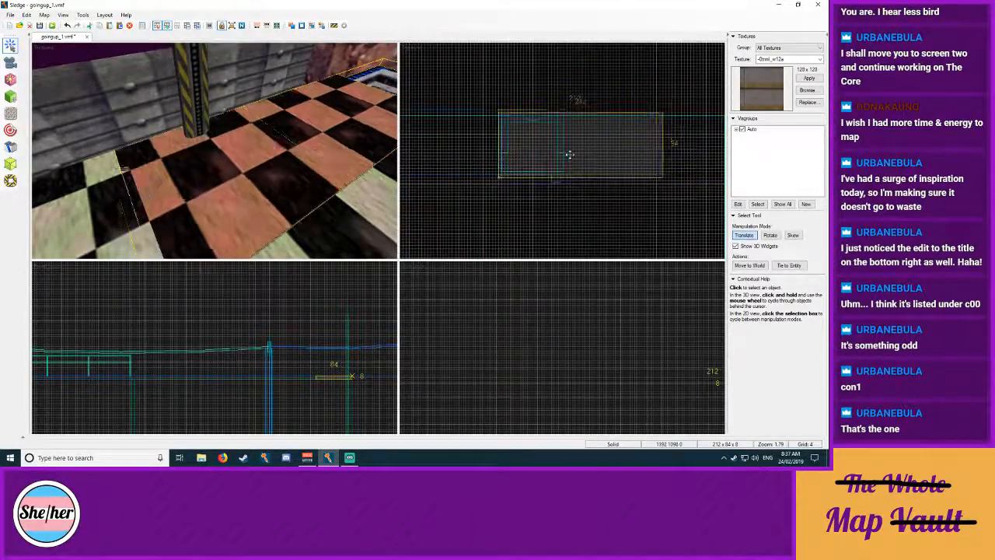
{"action": "left_click", "coordinate": [570, 154]}
{"action": "left_click_drag", "start_coordinate": [662, 177], "coordinate": [566, 117]}
{"action": "left_click", "coordinate": [582, 88]}
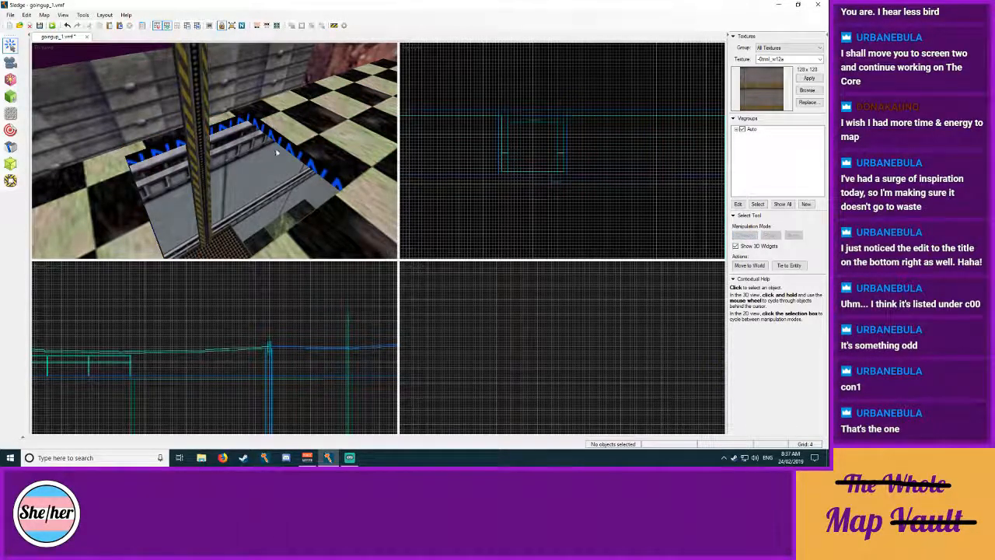
{"action": "key", "text": "s"}
{"action": "key", "text": "d"}
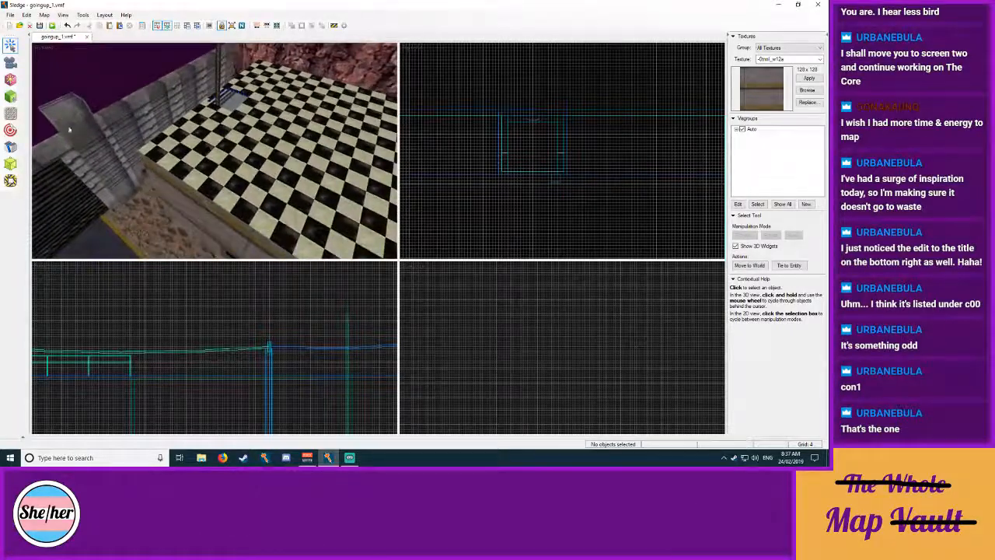
{"action": "left_click", "coordinate": [10, 96]}
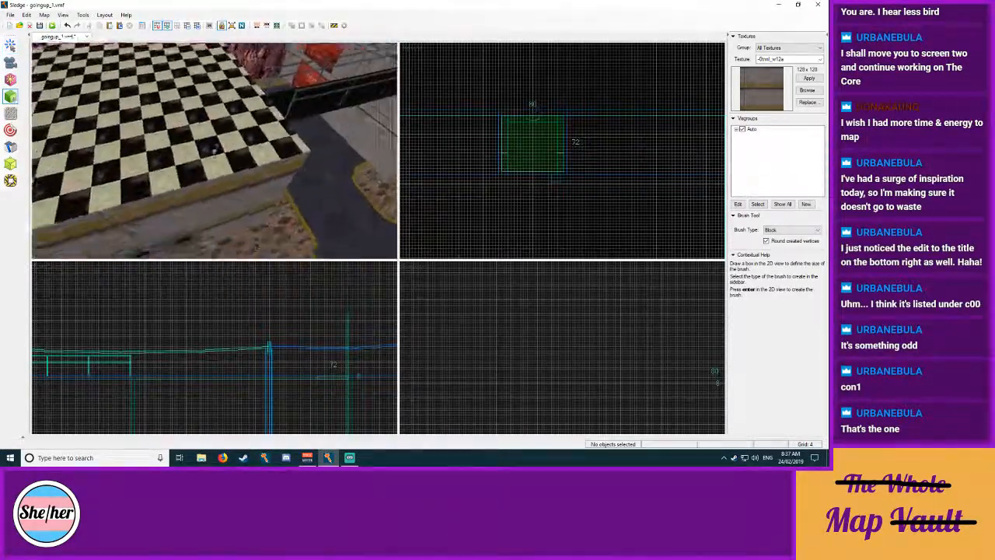
{"action": "key", "text": "s"}
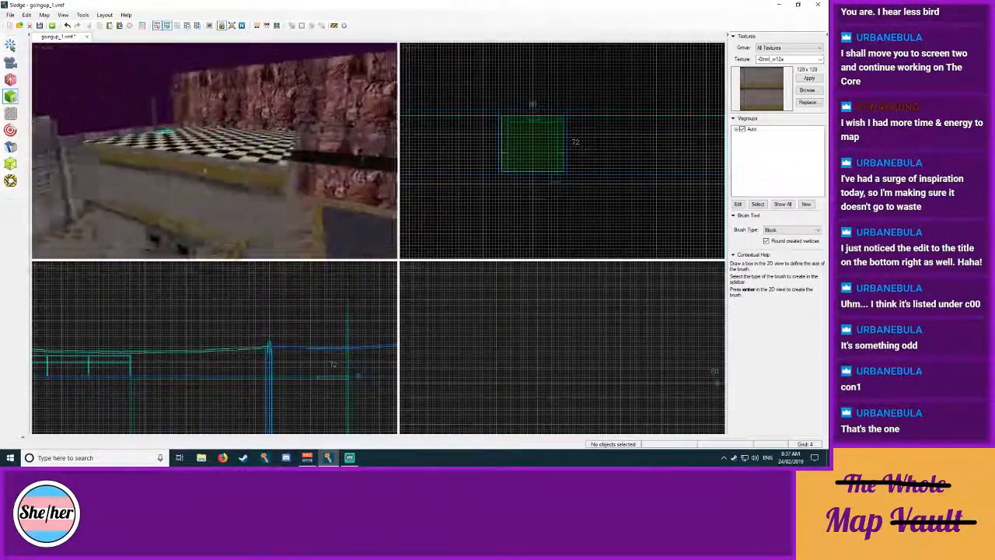
Step: Outline a small block 36 units long and 8 units thick at the floor's corner beside the boundary wall, 20 units high
{"action": "key", "text": "w"}
{"action": "key", "text": "w"}
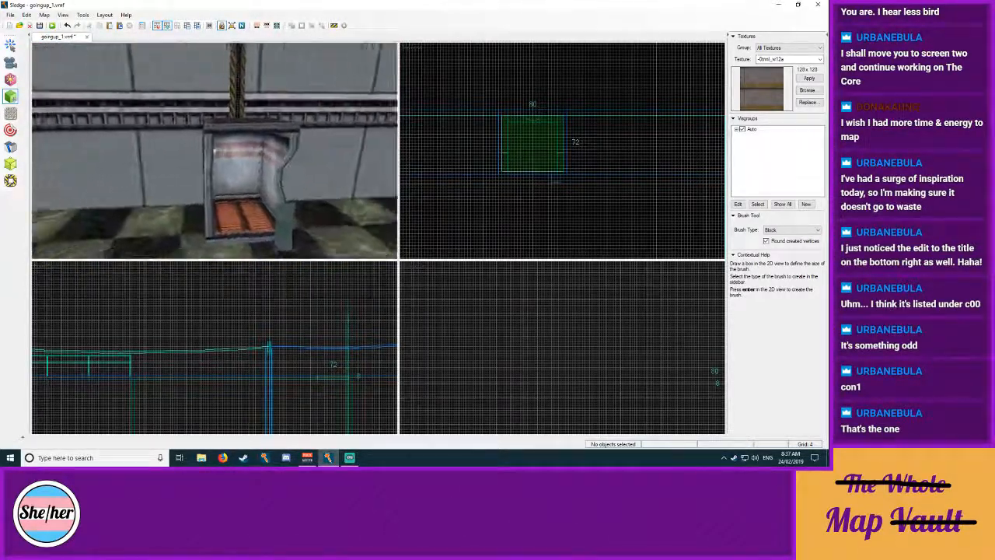
{"action": "key", "text": "s"}
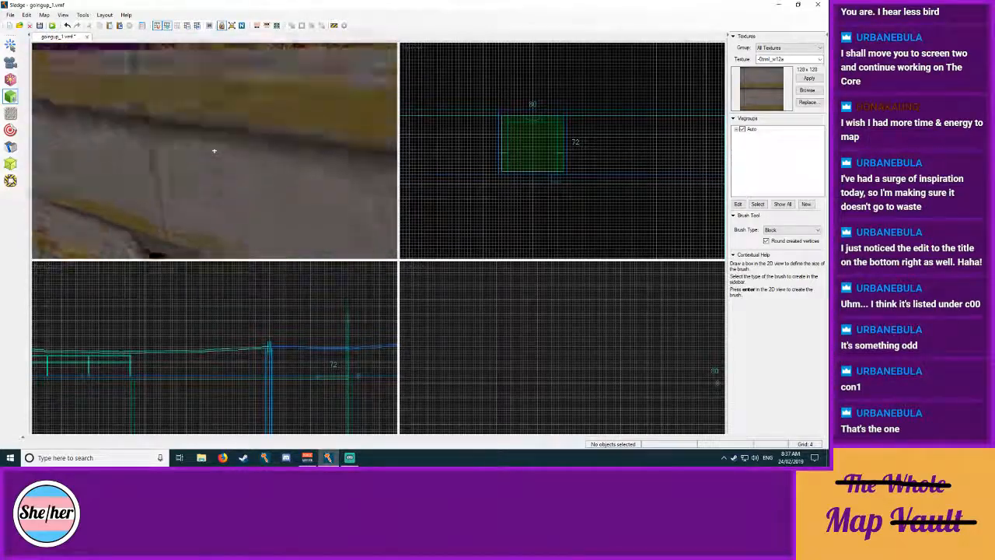
{"action": "key", "text": "w"}
{"action": "key", "text": "s"}
{"action": "key", "text": "z"}
{"action": "left_click_drag", "start_coordinate": [530, 143], "coordinate": [513, 142]}
{"action": "middle_click_drag", "start_coordinate": [513, 142], "coordinate": [617, 159]}
{"action": "mouse_move", "coordinate": [616, 159]}
{"action": "left_mouse_down"}
{"action": "mouse_move", "coordinate": [497, 155]}
{"action": "mouse_move", "coordinate": [527, 166]}
{"action": "mouse_move", "coordinate": [471, 126]}
{"action": "mouse_move", "coordinate": [492, 131]}
{"action": "left_mouse_up"}
{"action": "mouse_move", "coordinate": [272, 374]}
{"action": "middle_mouse_down"}
{"action": "mouse_move", "coordinate": [293, 358]}
{"action": "mouse_move", "coordinate": [285, 359]}
{"action": "middle_mouse_up"}
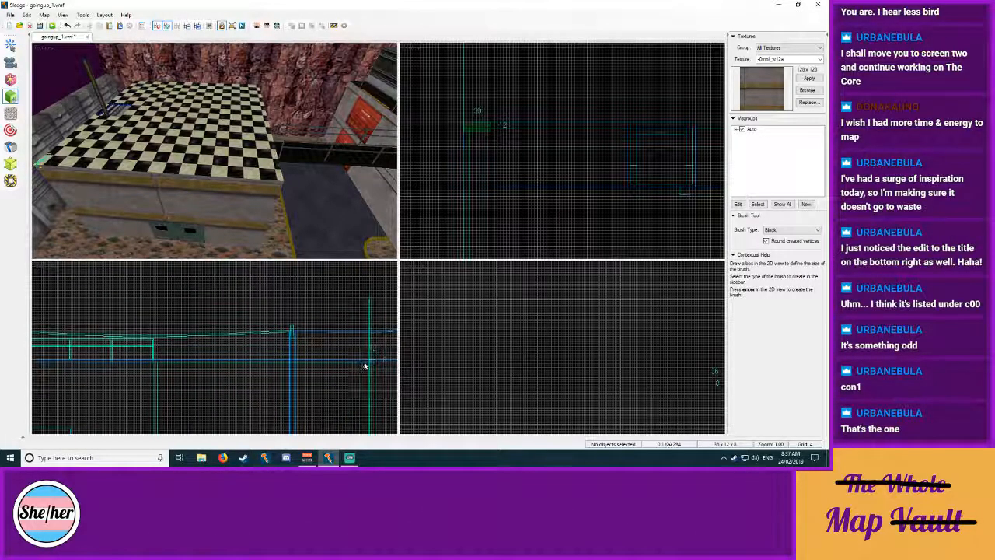
{"action": "left_click_drag", "start_coordinate": [372, 358], "coordinate": [368, 349]}
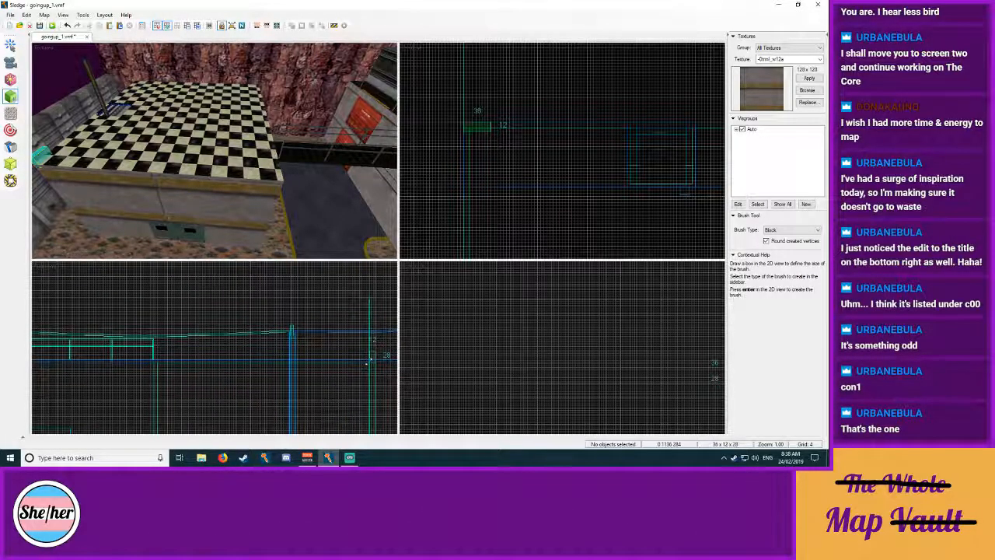
{"action": "left_click_drag", "start_coordinate": [482, 134], "coordinate": [482, 127]}
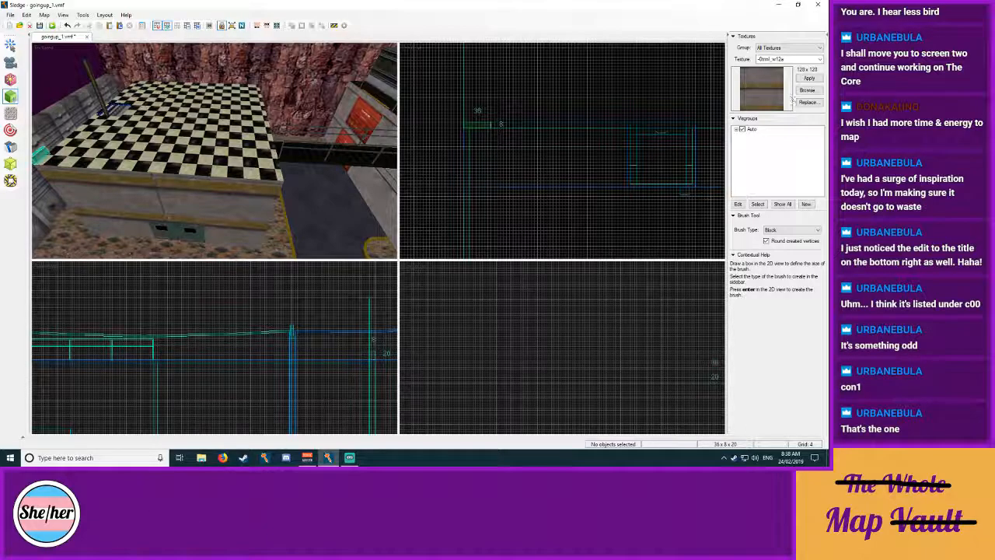
Step: Choose fifties_wall14u from the texture browser as the current texture
{"action": "left_click", "coordinate": [807, 90]}
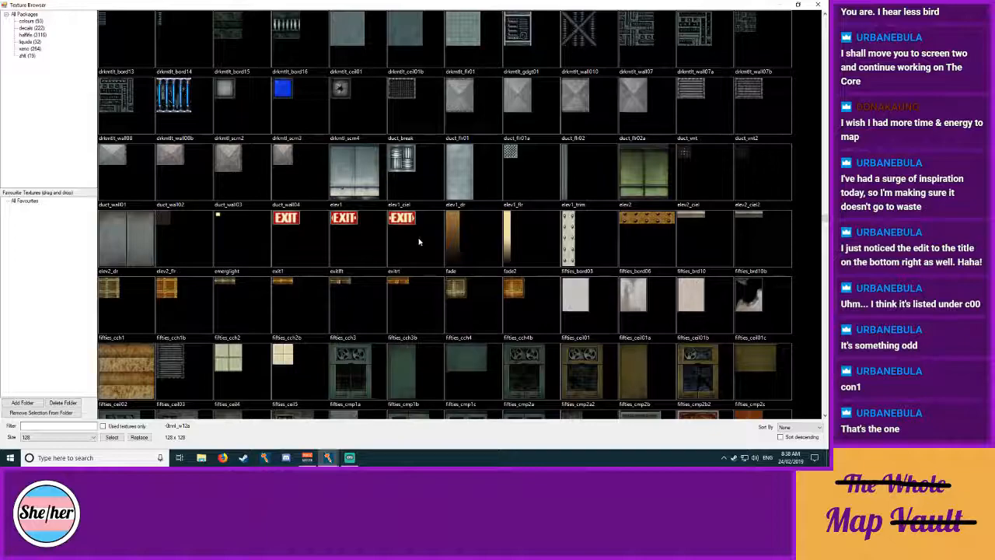
{"action": "scroll", "coordinate": [419, 242], "scroll_direction": "down", "scroll_amount": 15}
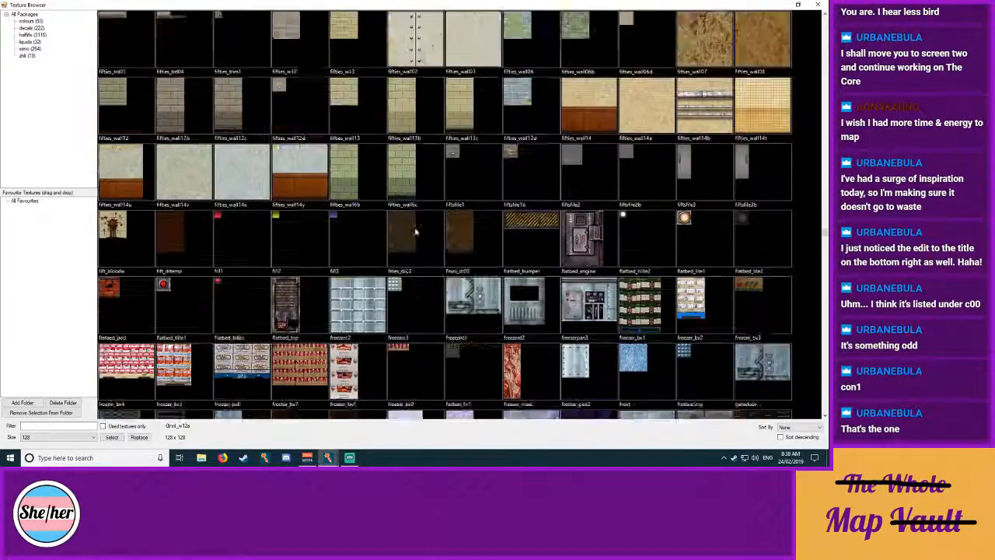
{"action": "scroll", "coordinate": [414, 231], "scroll_direction": "up", "scroll_amount": 1}
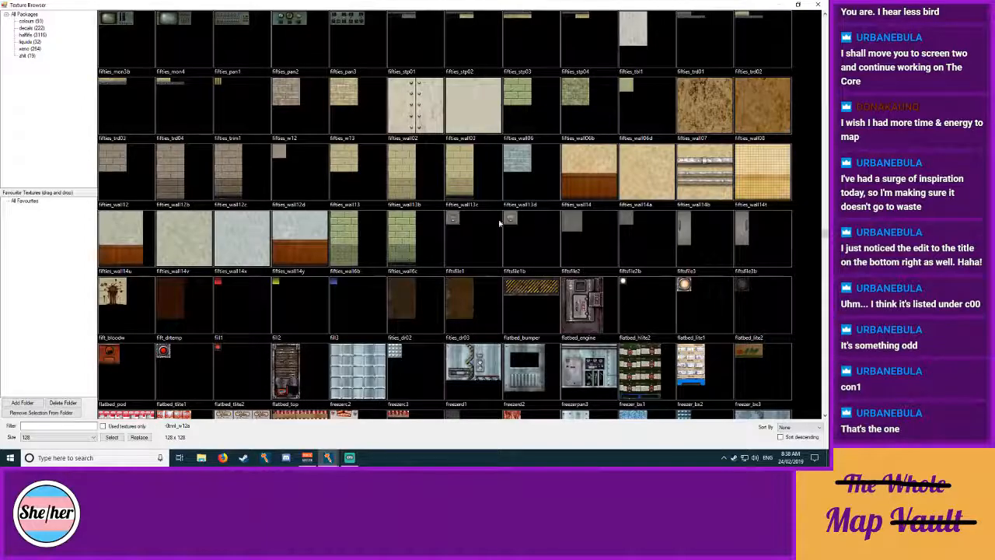
{"action": "double_click", "coordinate": [145, 259]}
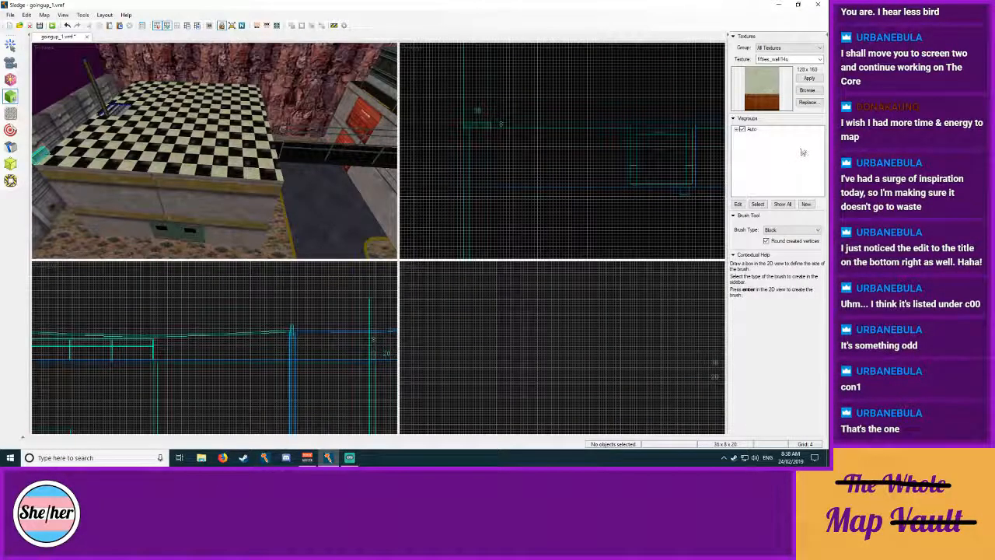
Step: Create the wall block at the floor's corner with a size of 36 x 8 x 160
{"action": "left_click", "coordinate": [10, 45]}
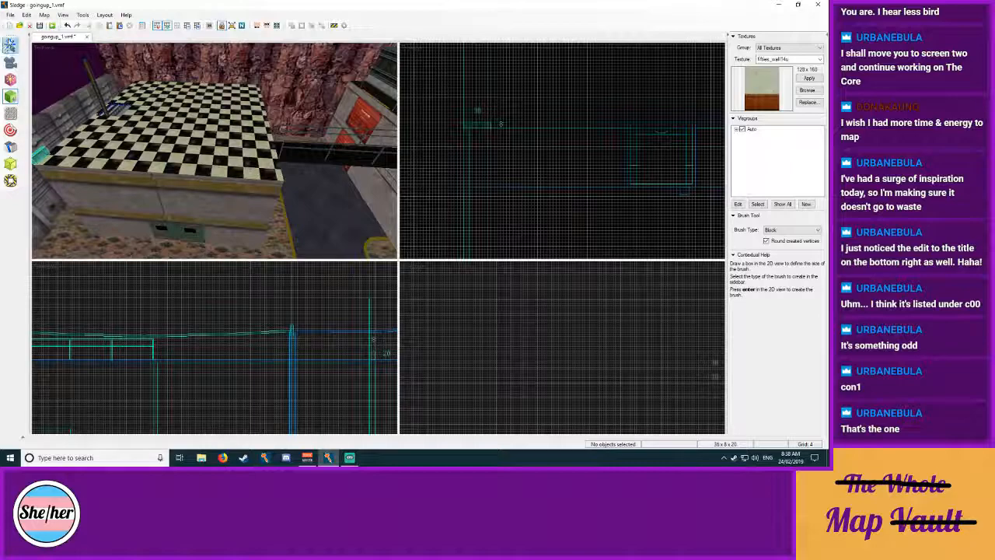
{"action": "left_click", "coordinate": [10, 95]}
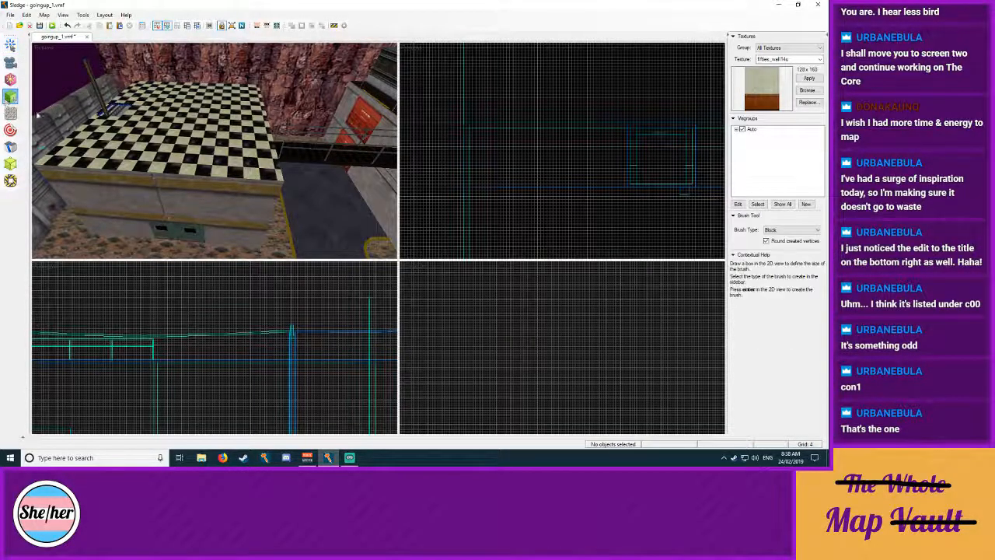
{"action": "left_click_drag", "start_coordinate": [370, 348], "coordinate": [372, 290]}
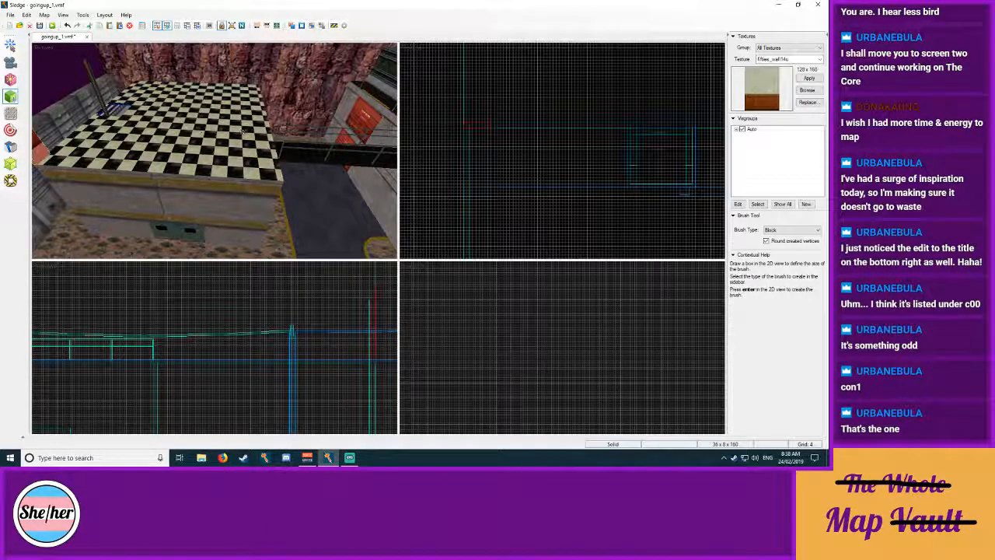
{"action": "key", "text": "Return"}
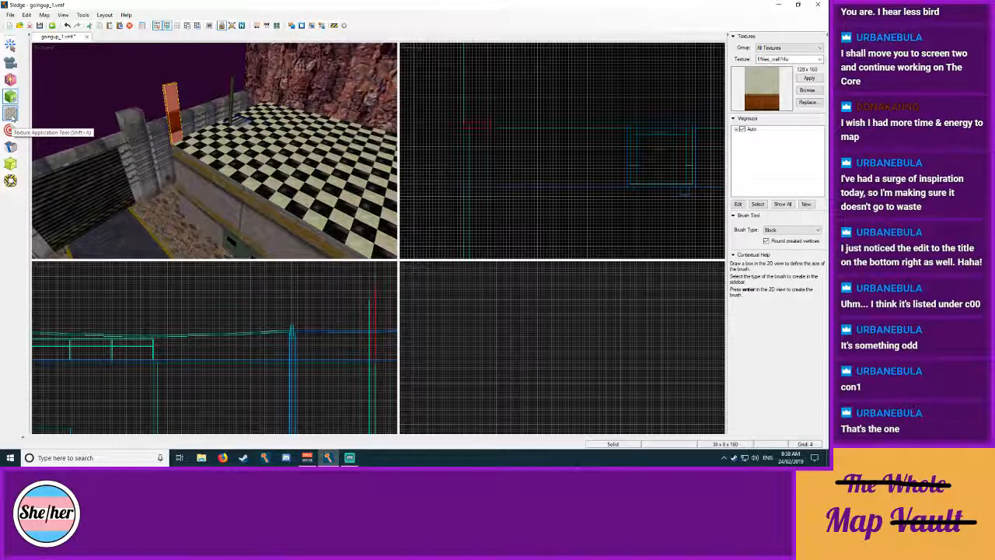
Step: Find the null texture and apply it to all faces of the new wall block
{"action": "left_click", "coordinate": [11, 114]}
{"action": "left_click", "coordinate": [806, 89]}
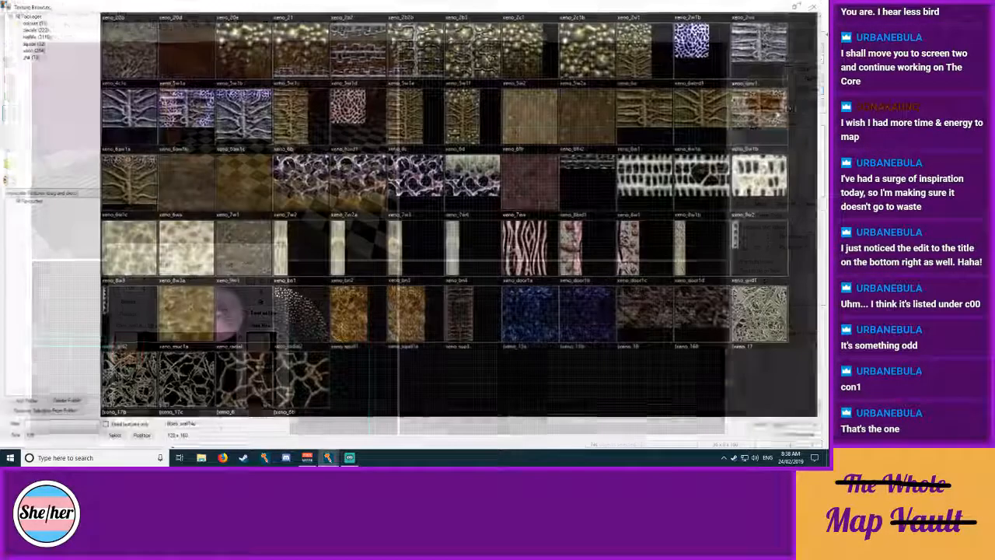
{"action": "type", "text": "null"}
{"action": "double_click", "coordinate": [115, 54]}
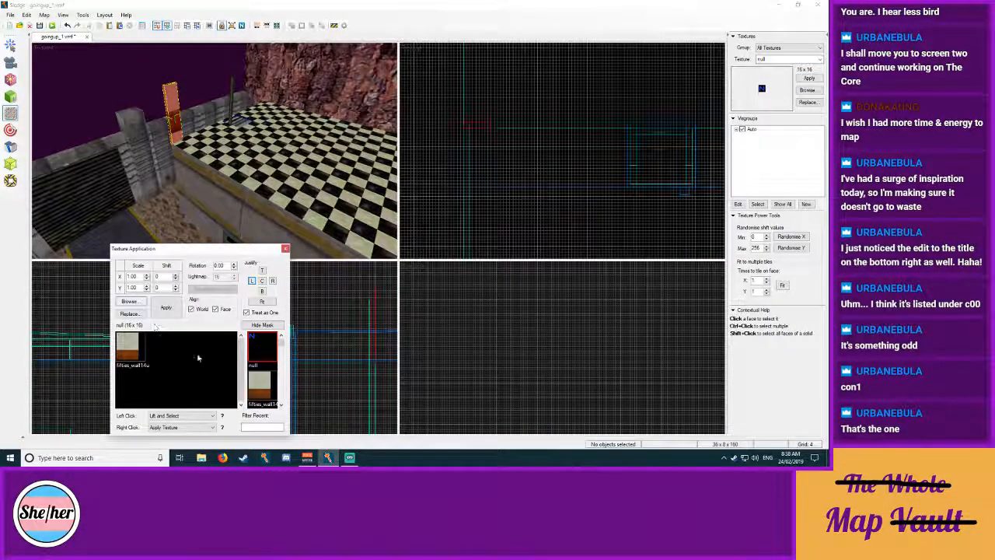
{"action": "left_click", "coordinate": [165, 307]}
{"action": "left_click", "coordinate": [285, 248]}
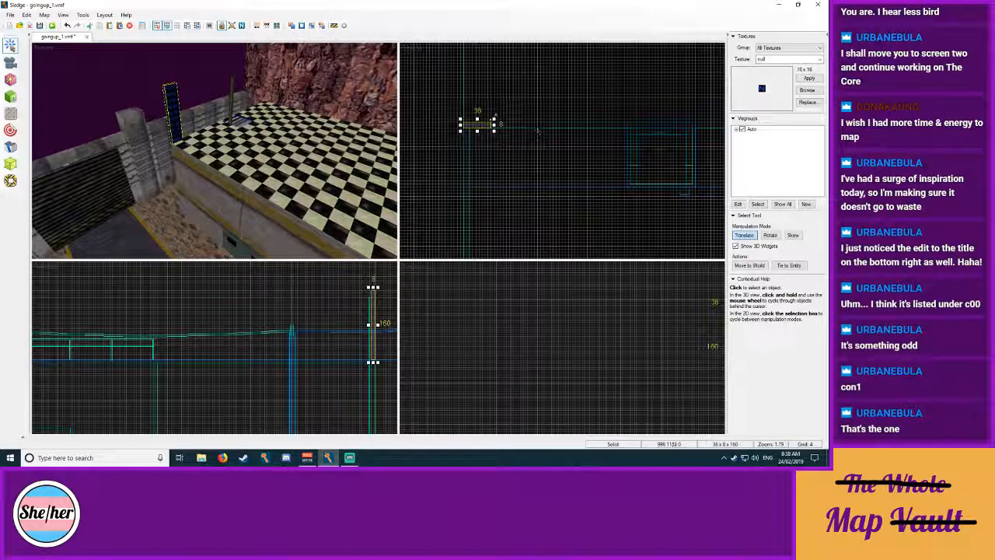
Step: Stretch the null wall block along the floor's edge and enclose the remaining sides with matching walls
{"action": "left_click_drag", "start_coordinate": [494, 125], "coordinate": [493, 192]}
{"action": "middle_click_drag", "start_coordinate": [537, 204], "coordinate": [720, 187]}
{"action": "left_click_drag", "start_coordinate": [487, 164], "coordinate": [510, 91]}
{"action": "left_click", "coordinate": [533, 98]}
Step: Examine the null-textured walls around the checkered floor from outside, from ground level and from above
{"action": "key", "text": "z"}
{"action": "key", "text": "w"}
{"action": "key", "text": "w"}
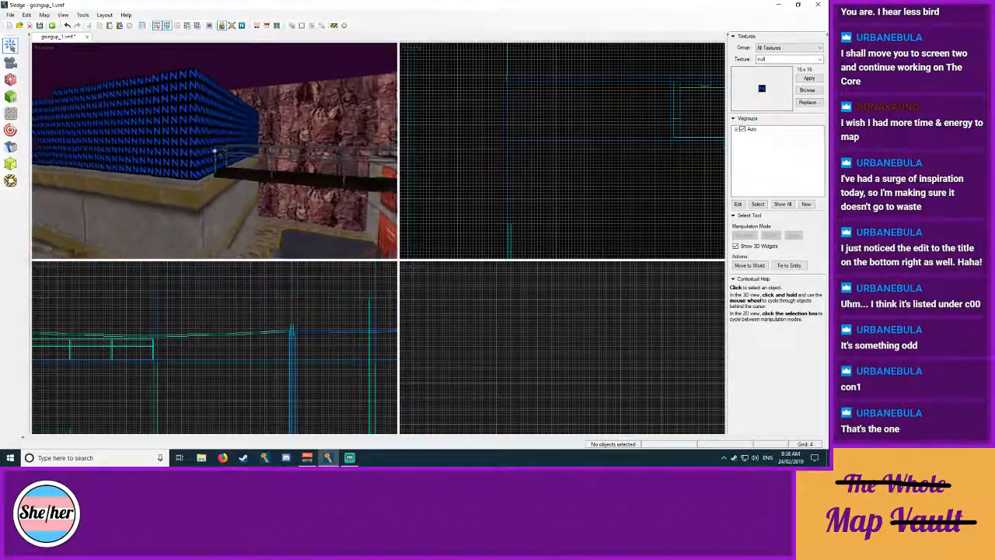
{"action": "key", "text": "s"}
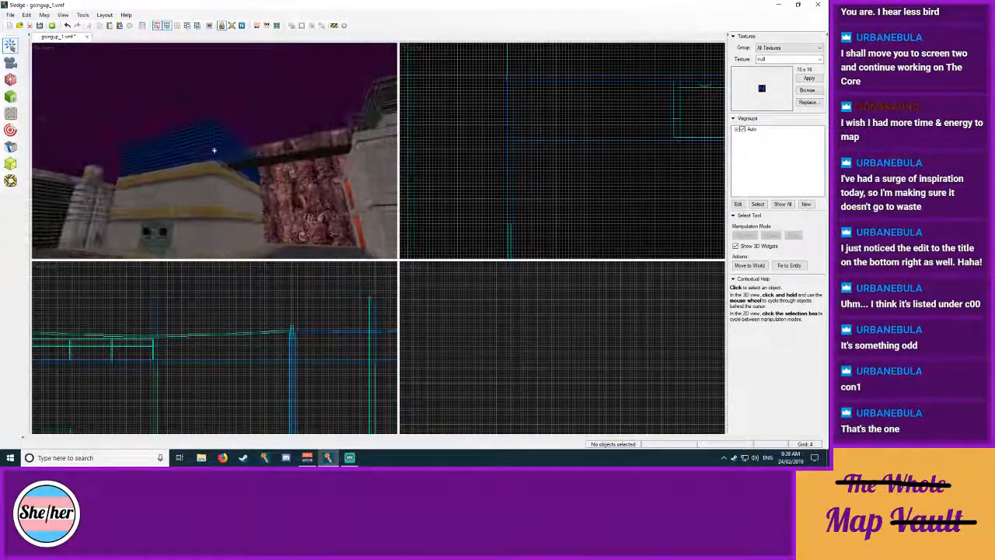
{"action": "key", "text": "w"}
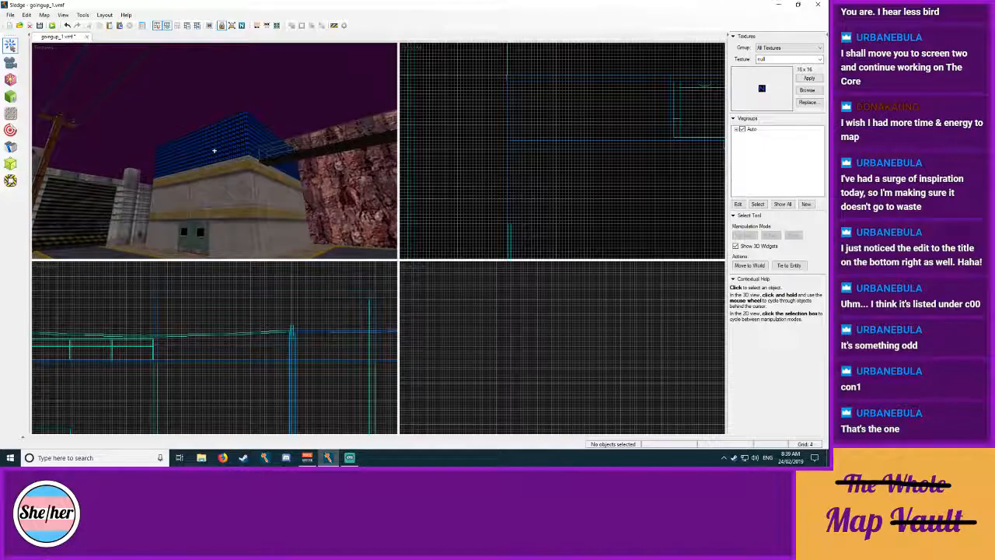
{"action": "key", "text": "w"}
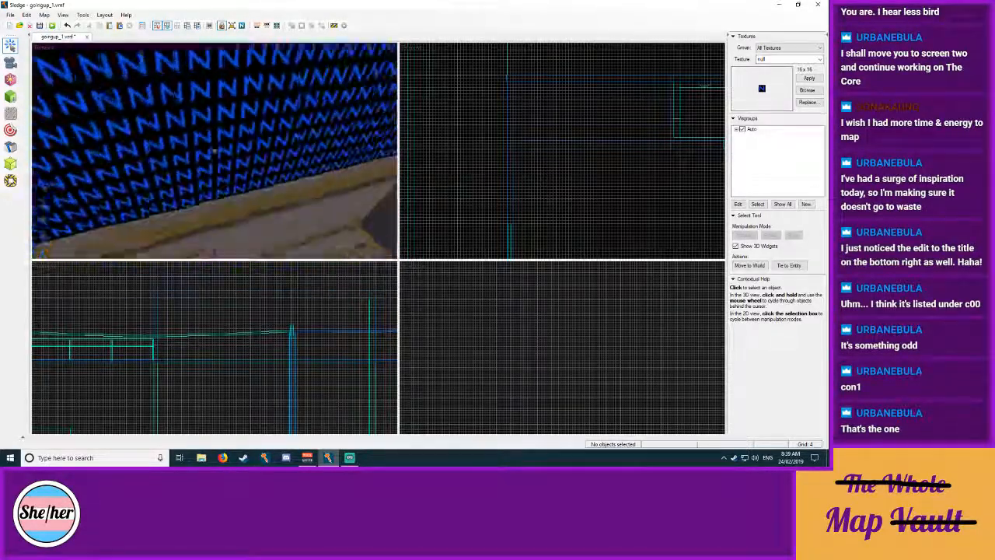
{"action": "key", "text": "w"}
{"action": "key", "text": "s"}
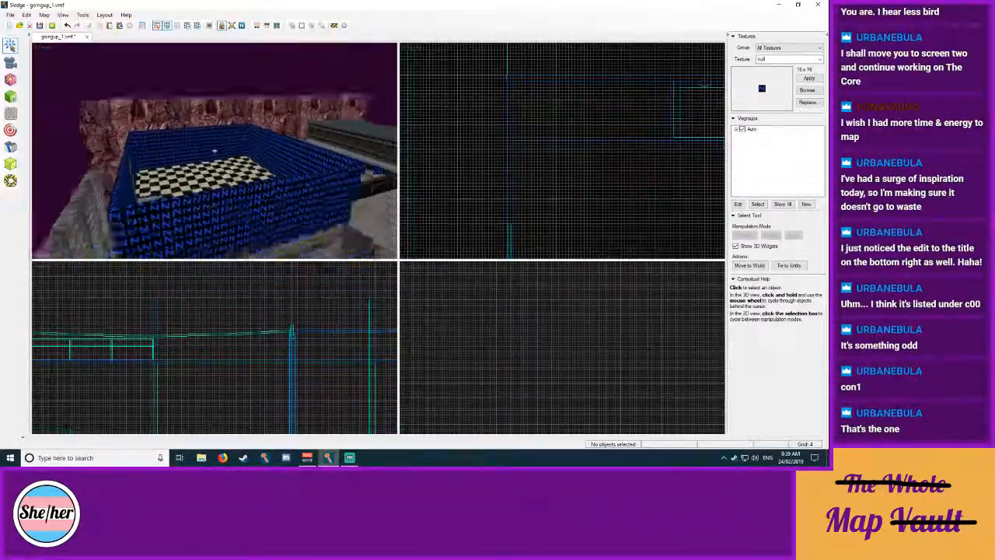
{"action": "key", "text": "w"}
{"action": "key", "text": "s"}
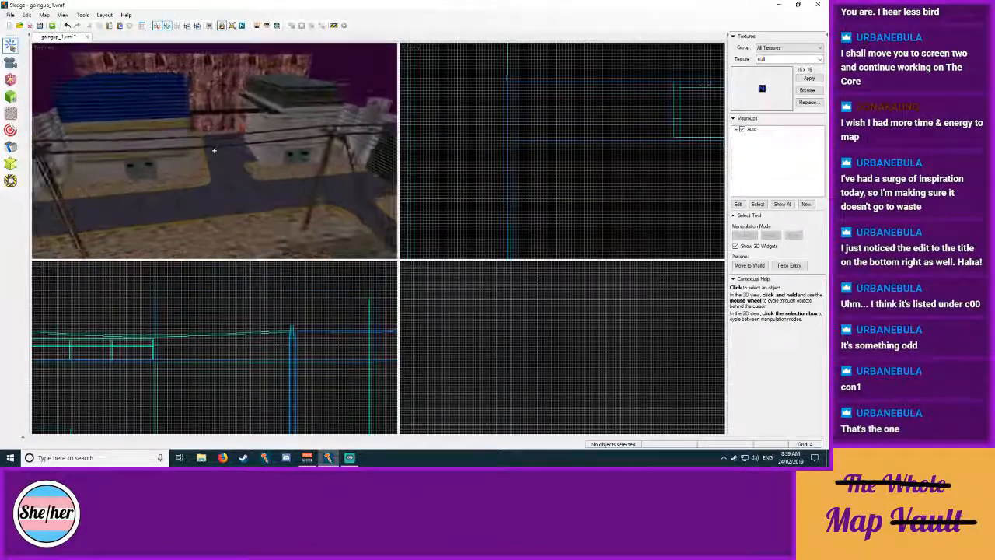
{"action": "key", "text": "w"}
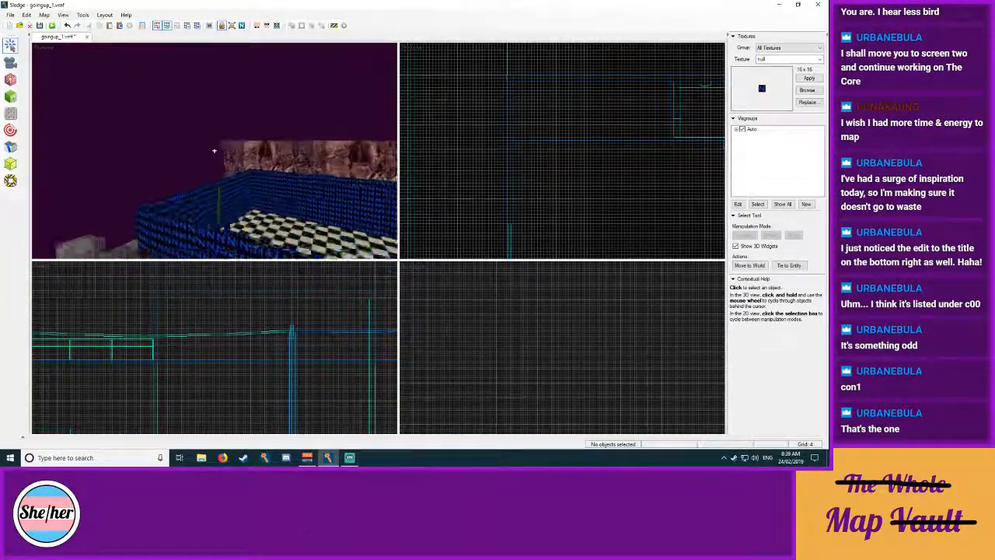
{"action": "key", "text": "w"}
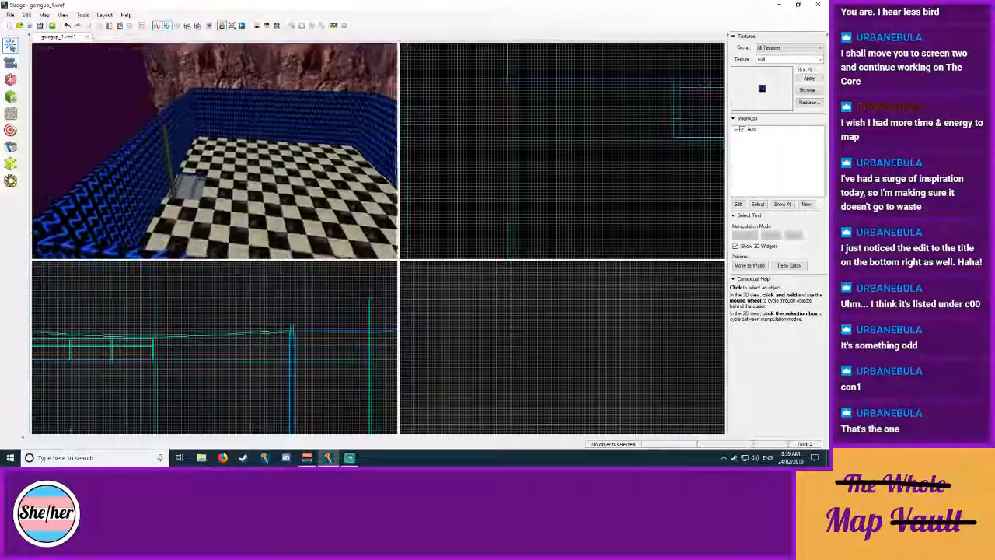
Step: Extend the 16 x 6 striped lift rail upward to the top of the new walls
{"action": "left_click", "coordinate": [206, 151]}
{"action": "middle_click_drag", "start_coordinate": [612, 163], "coordinate": [509, 238]}
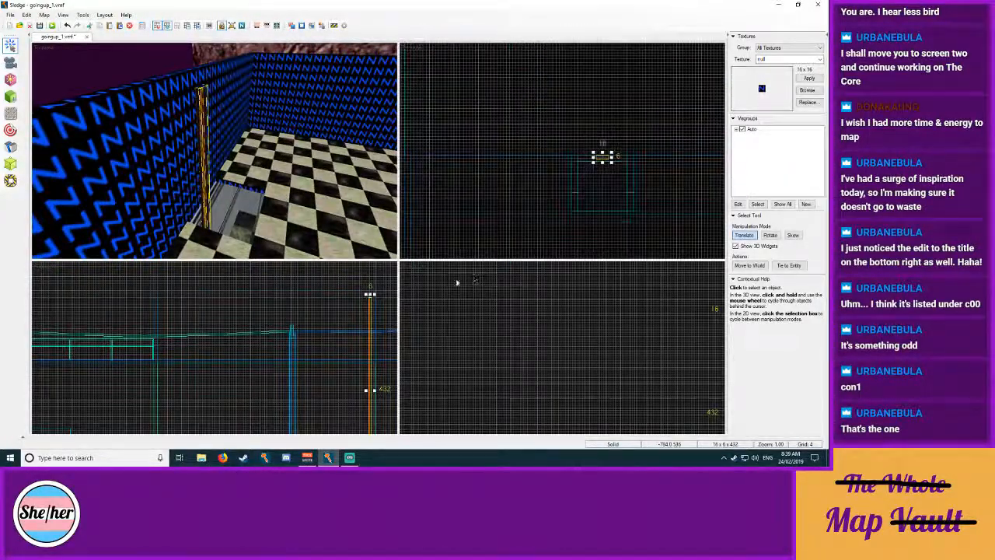
{"action": "left_click", "coordinate": [376, 284]}
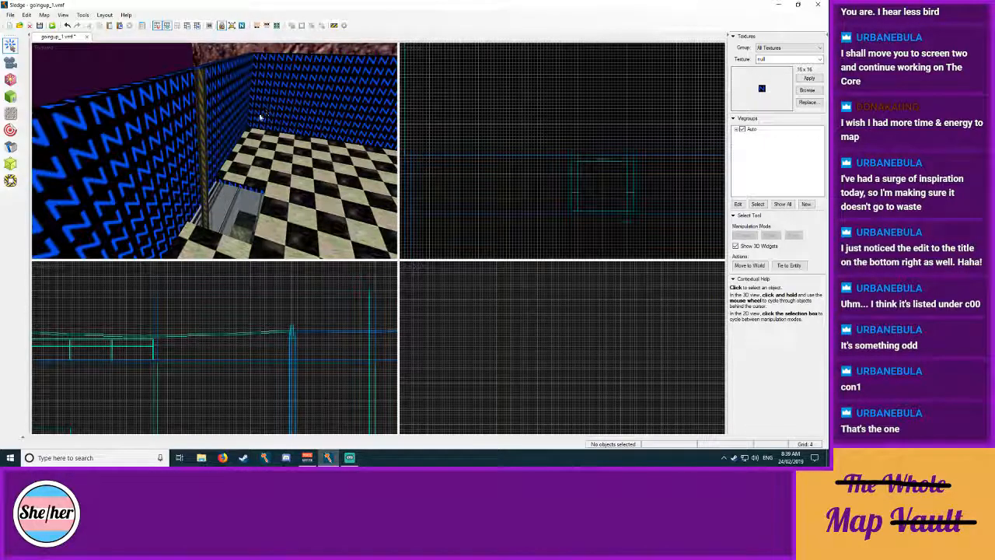
Step: Apply fifties_wall14u to the inner face of the wall behind the lift and justify the texture to the left
{"action": "key", "text": "s"}
{"action": "key", "text": "s"}
{"action": "key", "text": "w"}
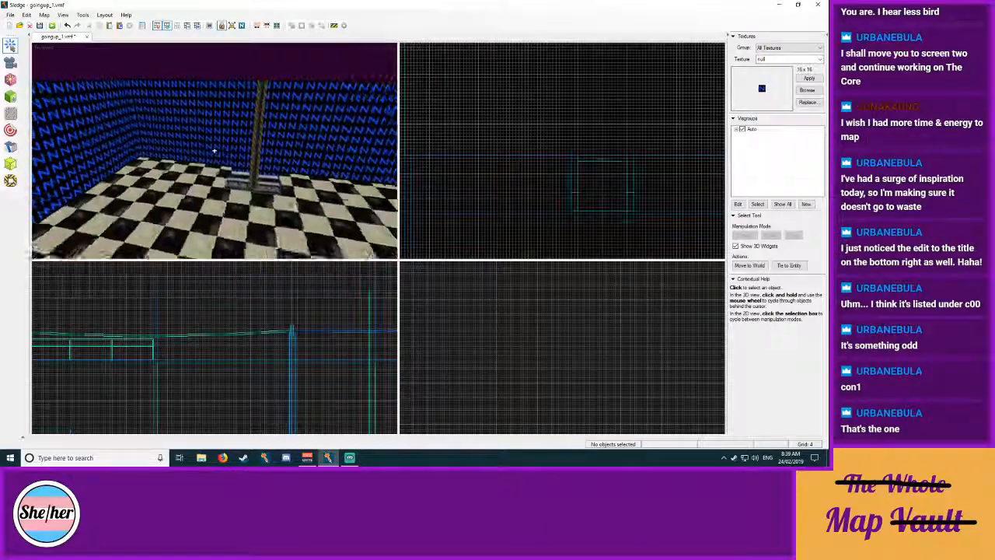
{"action": "key", "text": "z"}
{"action": "key", "text": "shift+a"}
{"action": "left_click", "coordinate": [203, 124]}
{"action": "left_click", "coordinate": [259, 381]}
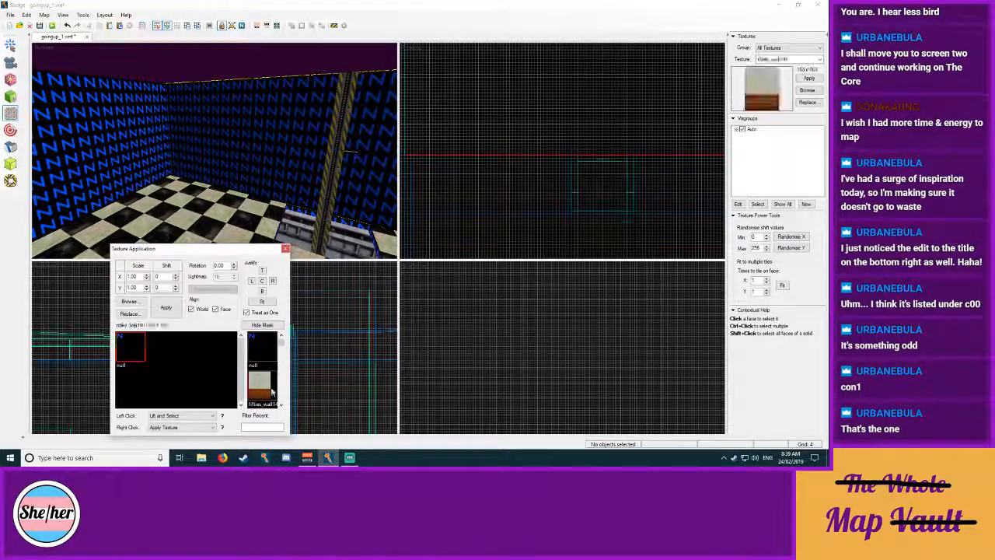
{"action": "left_click", "coordinate": [262, 281]}
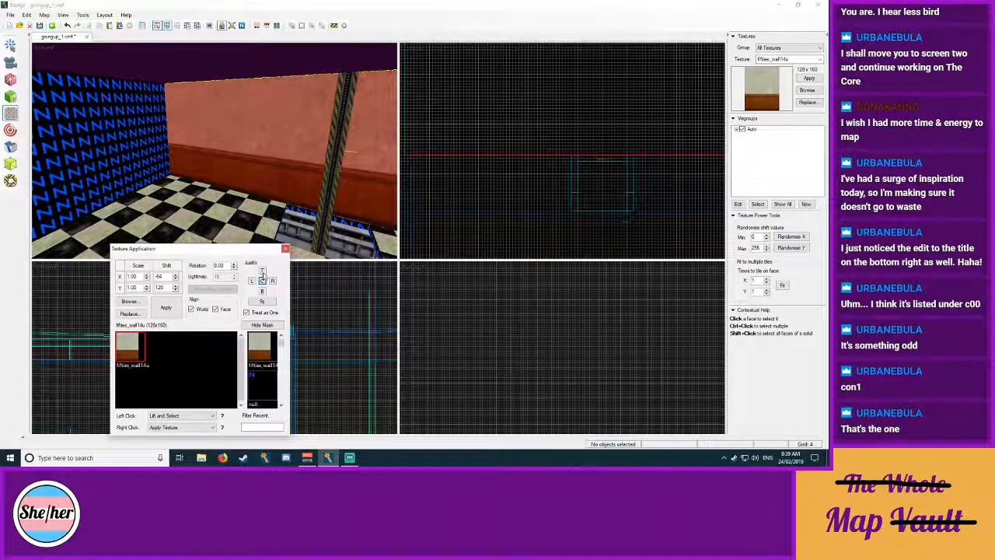
{"action": "left_click", "coordinate": [252, 280]}
Step: Apply the fifties_wall14u texture to the inner faces of the other three walls
{"action": "key", "text": "z"}
{"action": "right_click", "coordinate": [213, 151]}
{"action": "right_click", "coordinate": [214, 152]}
{"action": "right_click", "coordinate": [214, 151]}
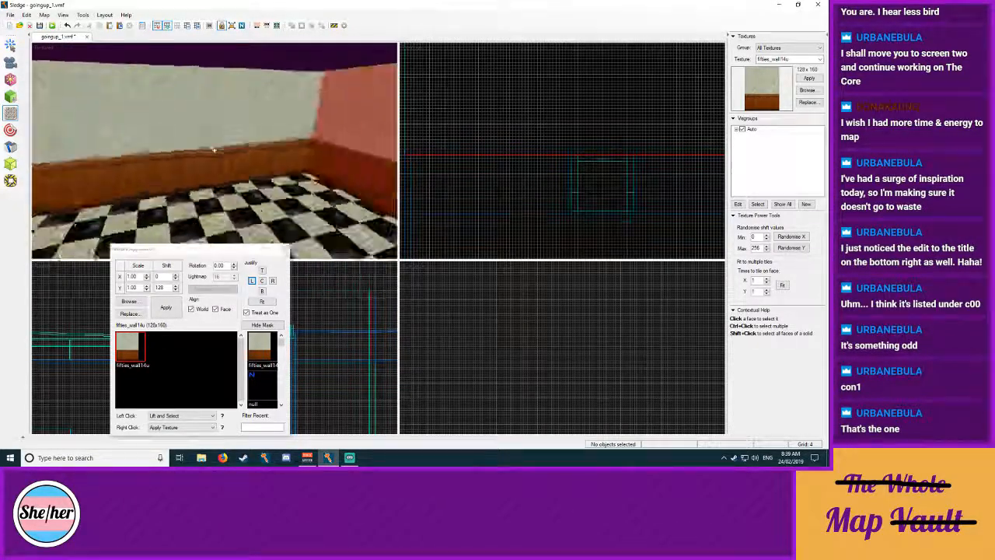
Step: Choose the c1a1_trim1 texture from the trim textures for the edges of the lift opening
{"action": "key", "text": "w"}
{"action": "key", "text": "d"}
{"action": "key", "text": "w"}
{"action": "key", "text": "z"}
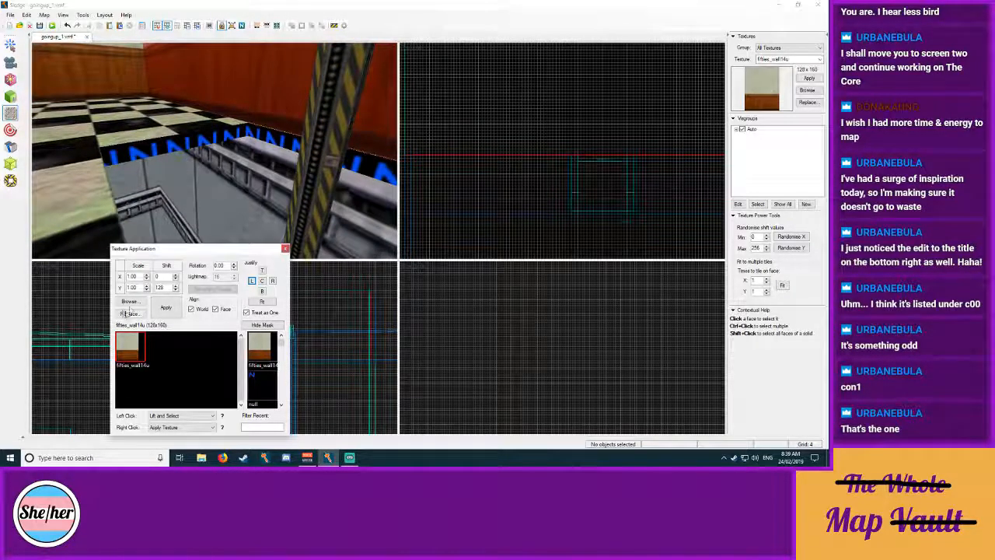
{"action": "left_click", "coordinate": [129, 302]}
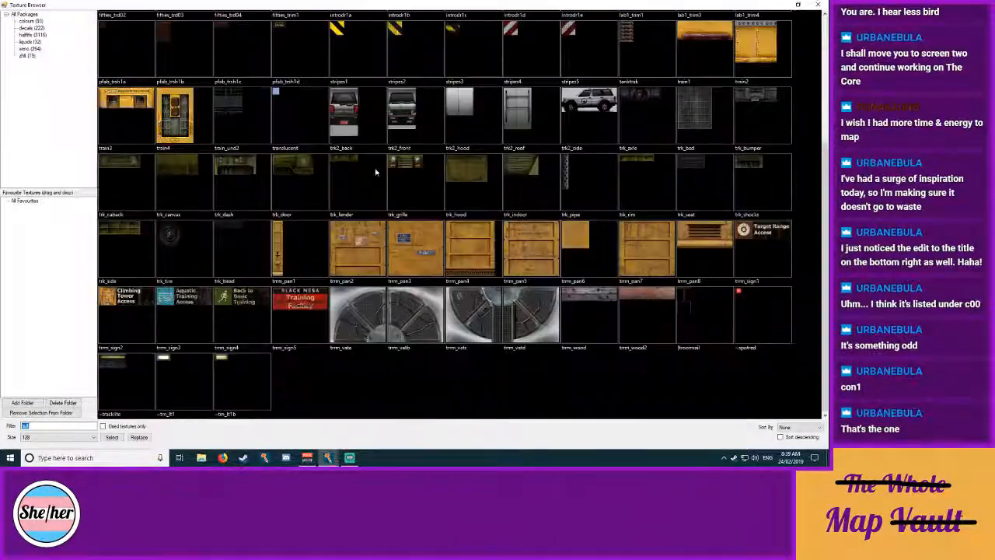
{"action": "scroll", "coordinate": [490, 167], "scroll_direction": "up", "scroll_amount": 2}
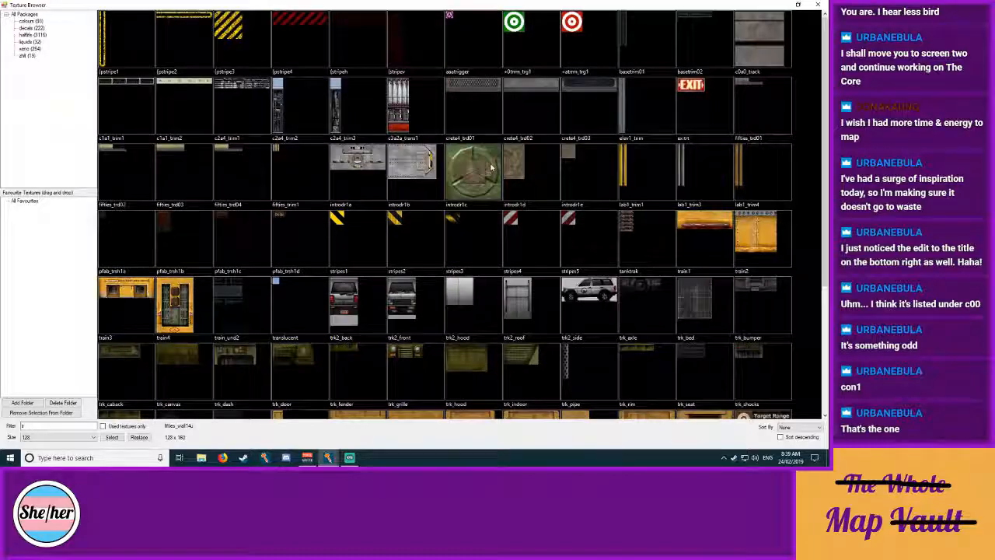
{"action": "double_click", "coordinate": [651, 45]}
{"action": "left_click", "coordinate": [806, 90]}
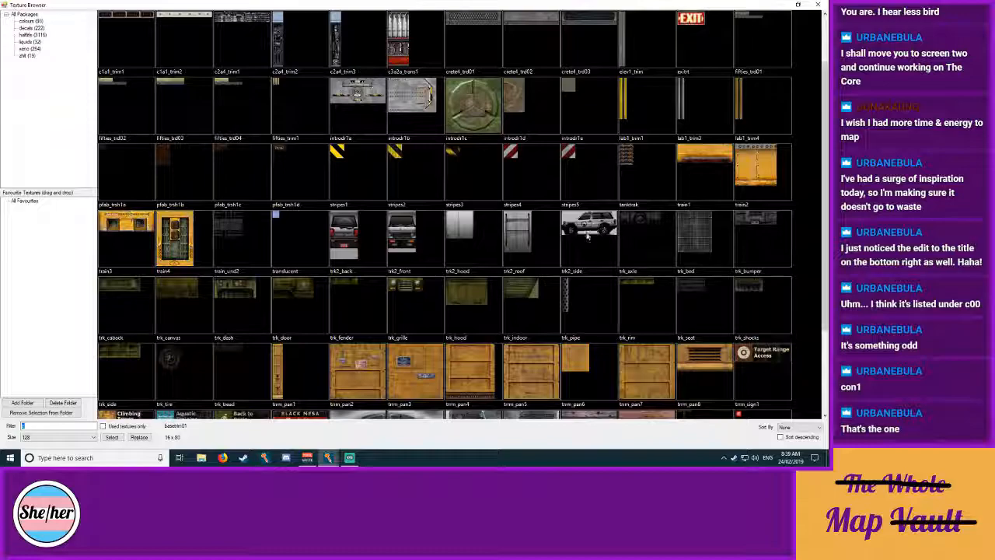
{"action": "scroll", "coordinate": [556, 242], "scroll_direction": "up", "scroll_amount": 1}
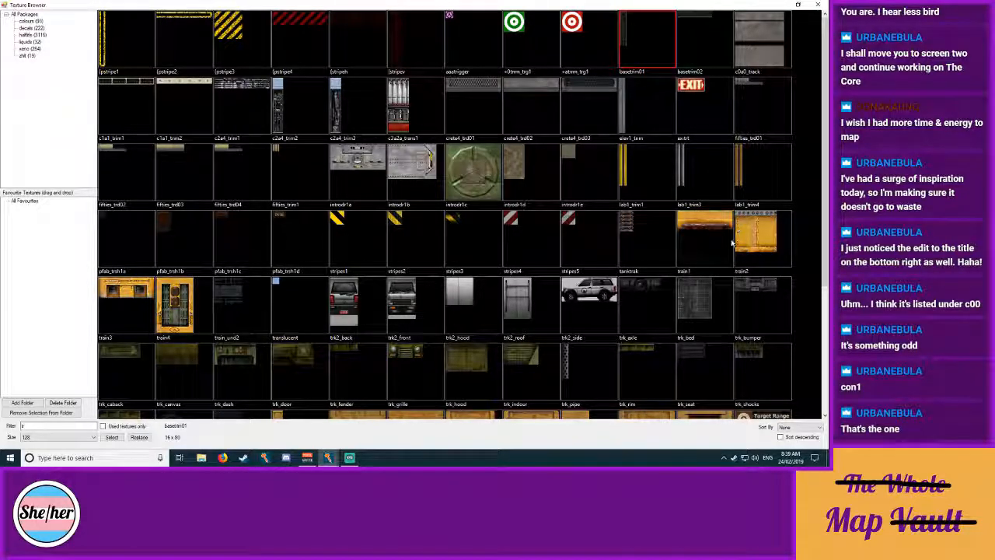
{"action": "scroll", "coordinate": [681, 278], "scroll_direction": "down", "scroll_amount": 3}
{"action": "scroll", "coordinate": [676, 280], "scroll_direction": "up", "scroll_amount": 3}
Step: Apply c1a1_trim1 to one null edge of the lift opening, fit it to the face and set its scale to 0.50
{"action": "right_click", "coordinate": [199, 141]}
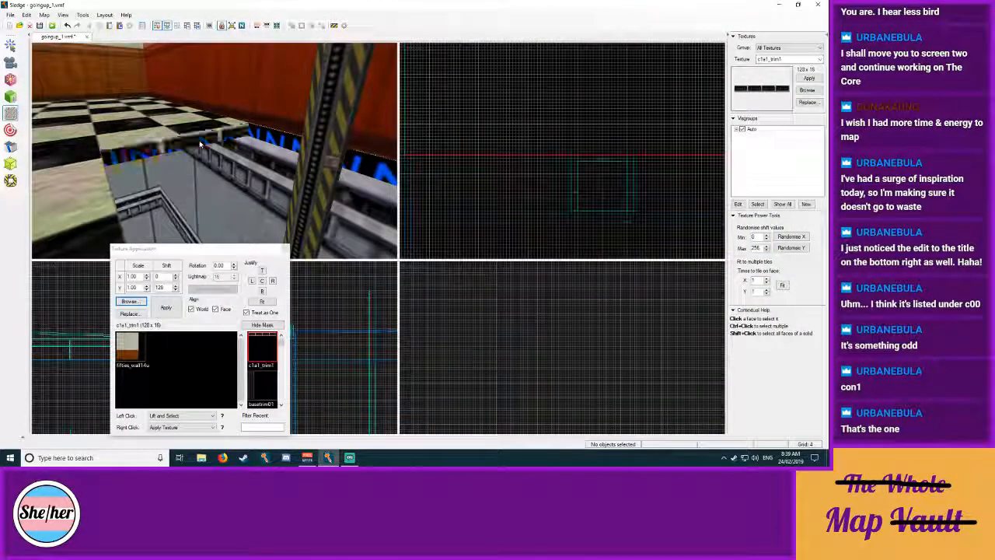
{"action": "left_click", "coordinate": [200, 141]}
{"action": "left_click", "coordinate": [262, 302]}
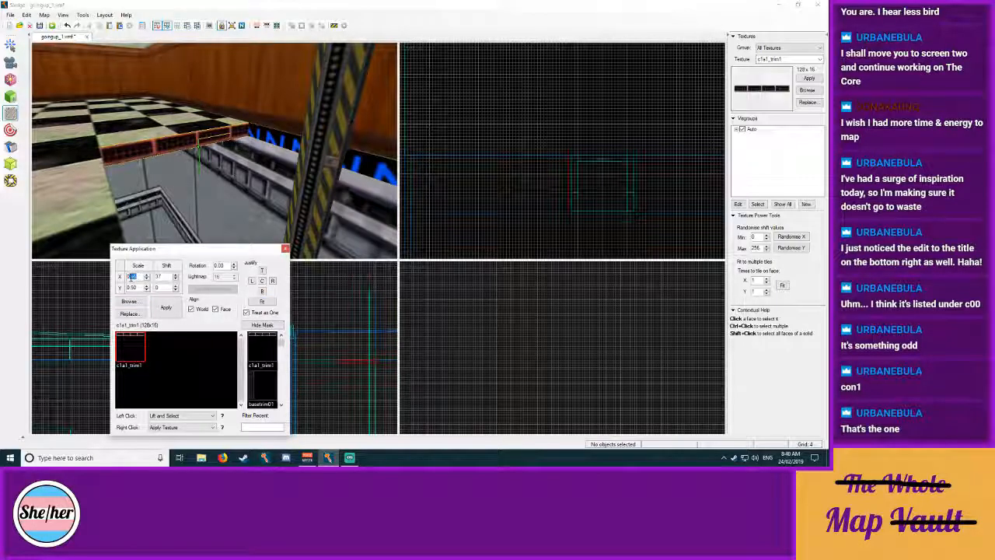
{"action": "key", "text": "Return"}
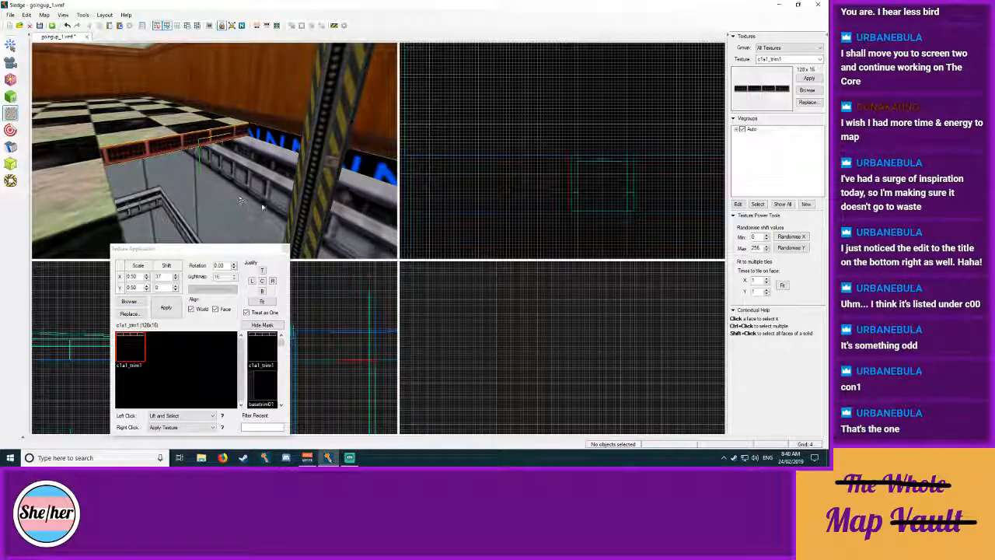
Step: Apply the c1a1_trim1 trim to the remaining null edges of the lift opening, undoing any misplaced application
{"action": "key", "text": "z"}
{"action": "key", "text": "w"}
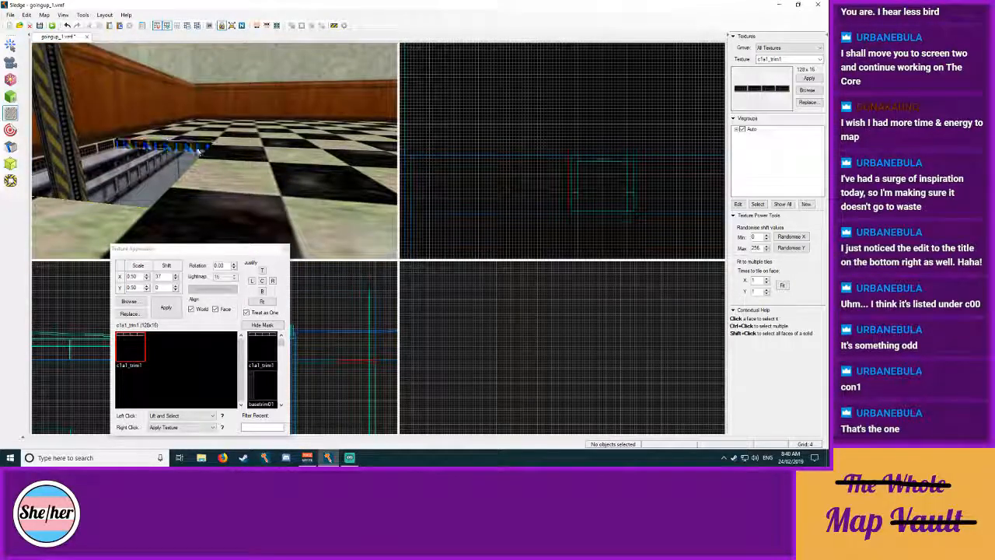
{"action": "right_click", "coordinate": [219, 153]}
{"action": "key", "text": "ctrl+z"}
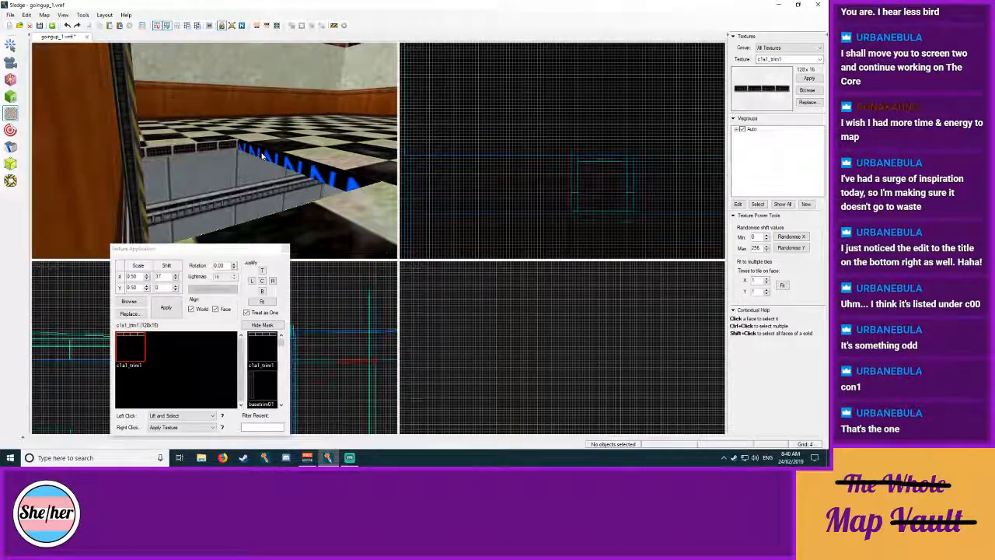
{"action": "right_click", "coordinate": [259, 152]}
{"action": "key", "text": "z"}
{"action": "key", "text": "s"}
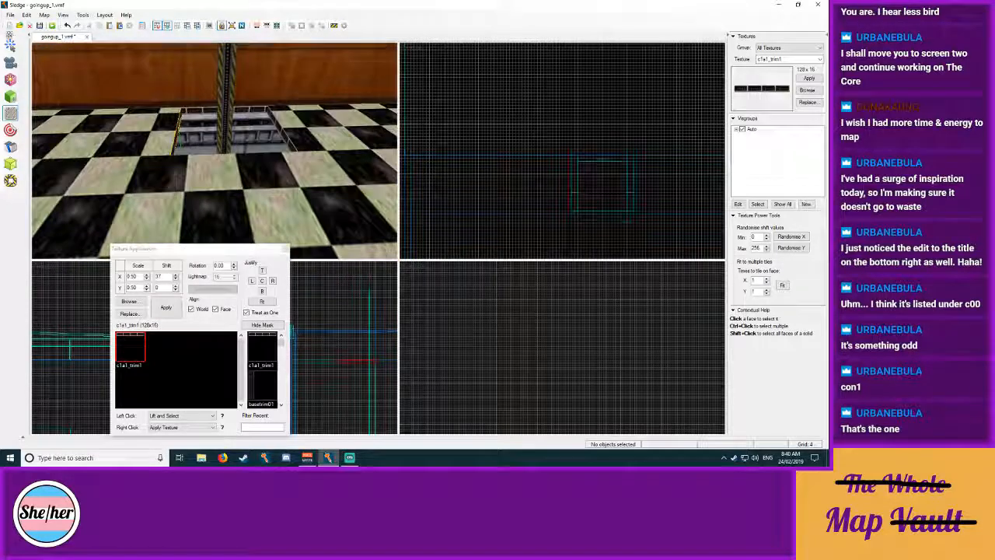
{"action": "key", "text": "z"}
{"action": "key", "text": "shift+s"}
{"action": "key", "text": "z"}
{"action": "key", "text": "s"}
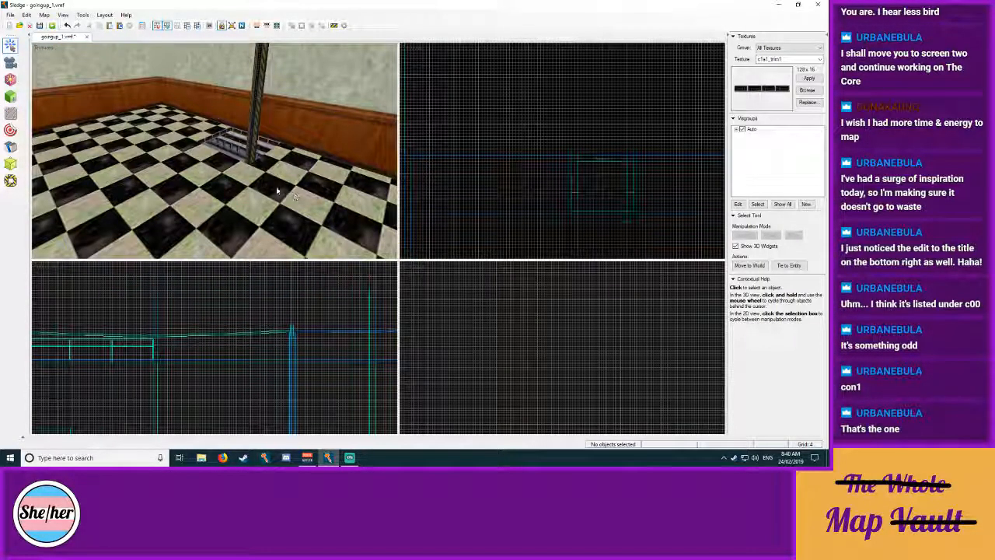
Step: Select the large null underside of the checkered floor and open the texture browser for it
{"action": "key", "text": "z"}
{"action": "key", "text": "w"}
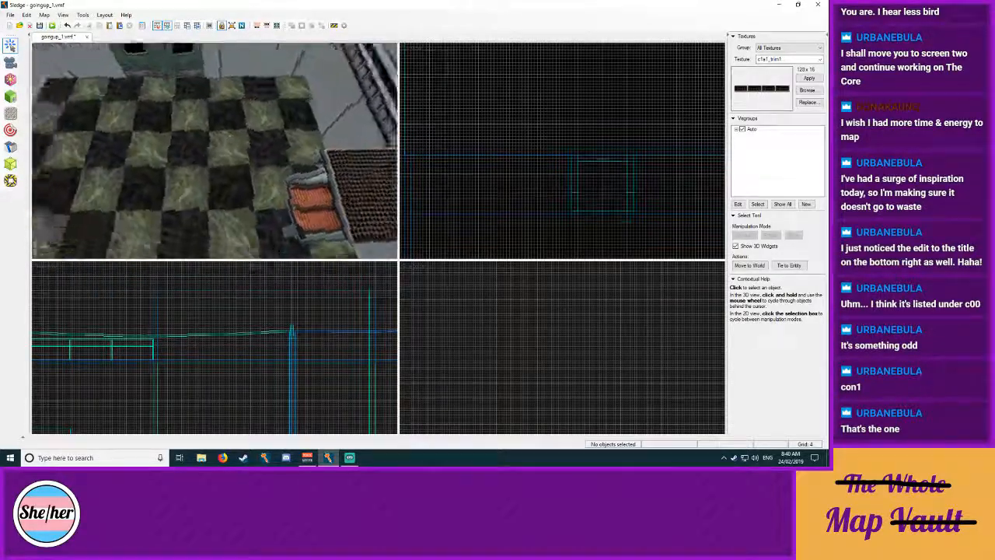
{"action": "key", "text": "w"}
{"action": "key", "text": "w"}
{"action": "key", "text": "w"}
{"action": "key", "text": "z"}
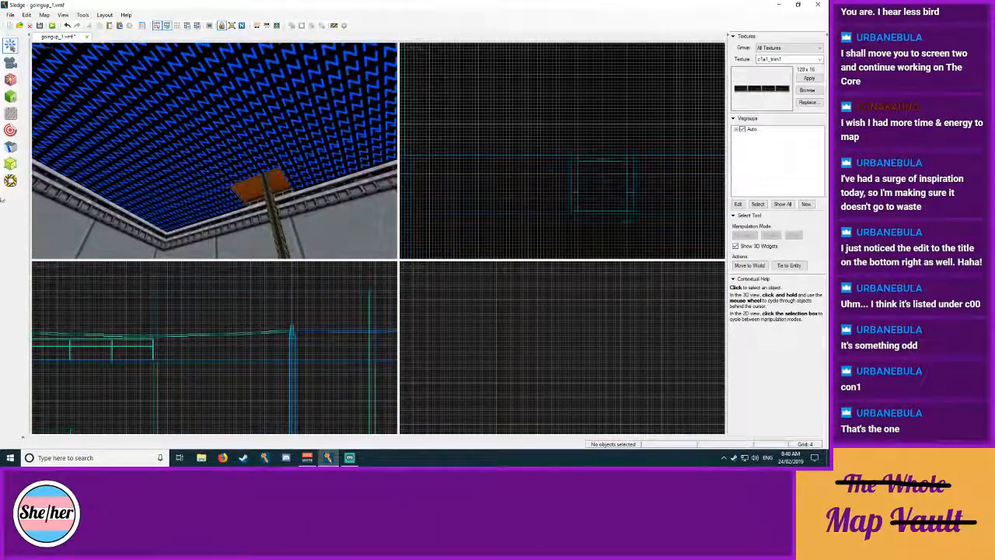
{"action": "left_click", "coordinate": [10, 114]}
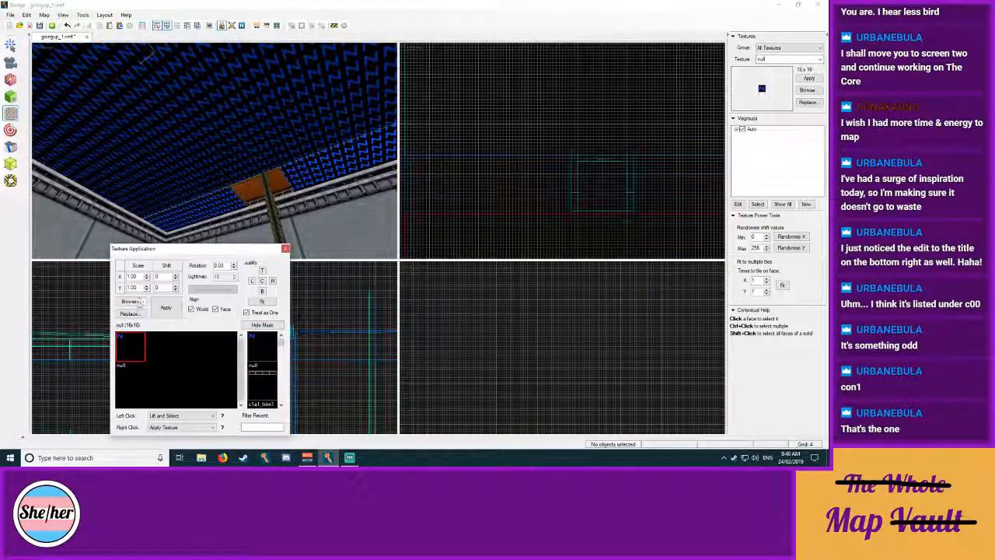
{"action": "left_click", "coordinate": [132, 300]}
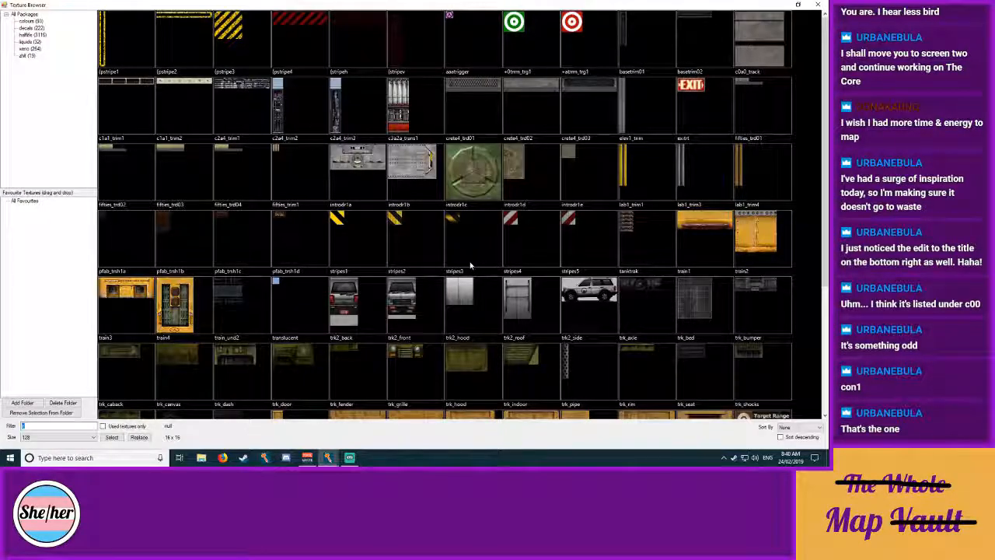
Step: Clear the texture filter, find the ribbed c2a4w1c texture and apply it to the large ceiling face under the checkered floor
{"action": "scroll", "coordinate": [469, 266], "scroll_direction": "down", "scroll_amount": 3}
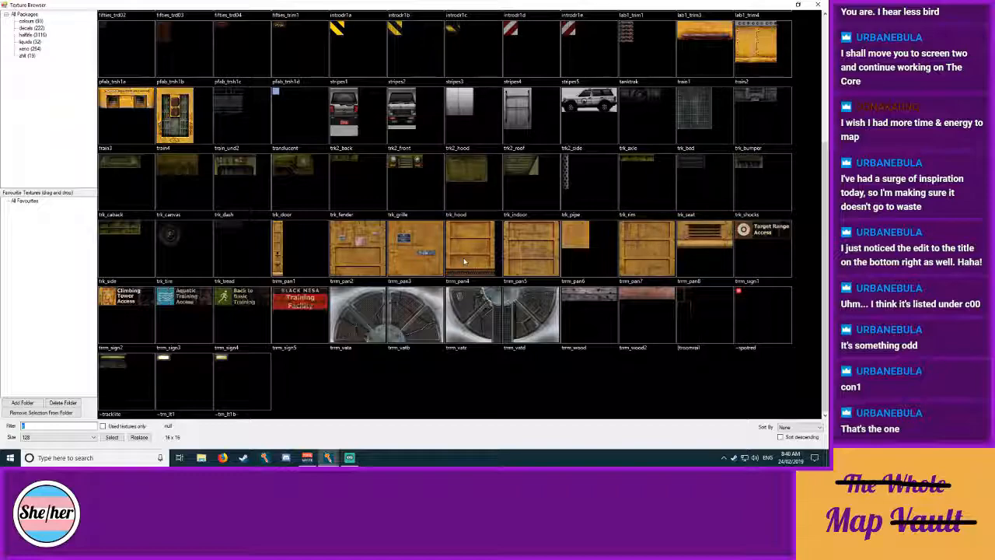
{"action": "type", "text": "tw"}
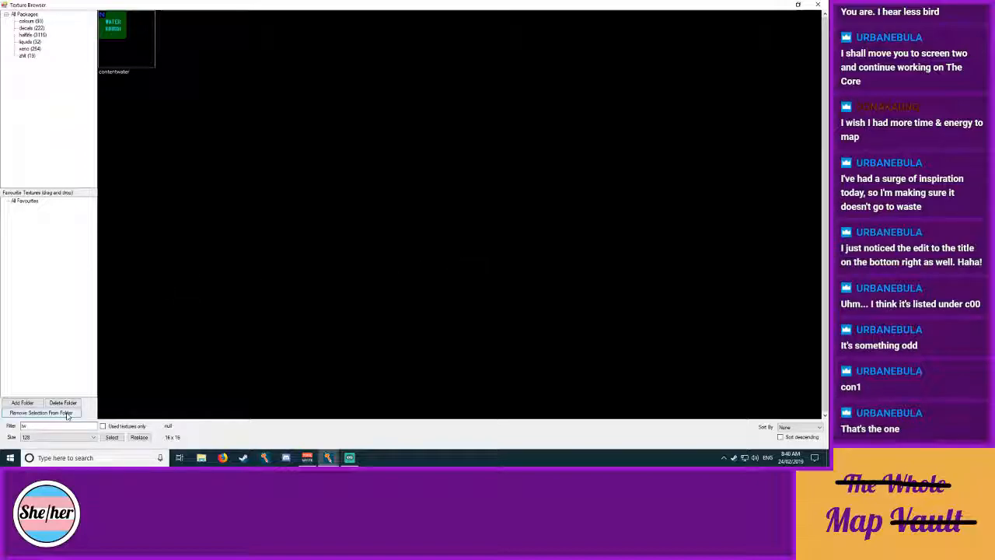
{"action": "key", "text": "BackSpace"}
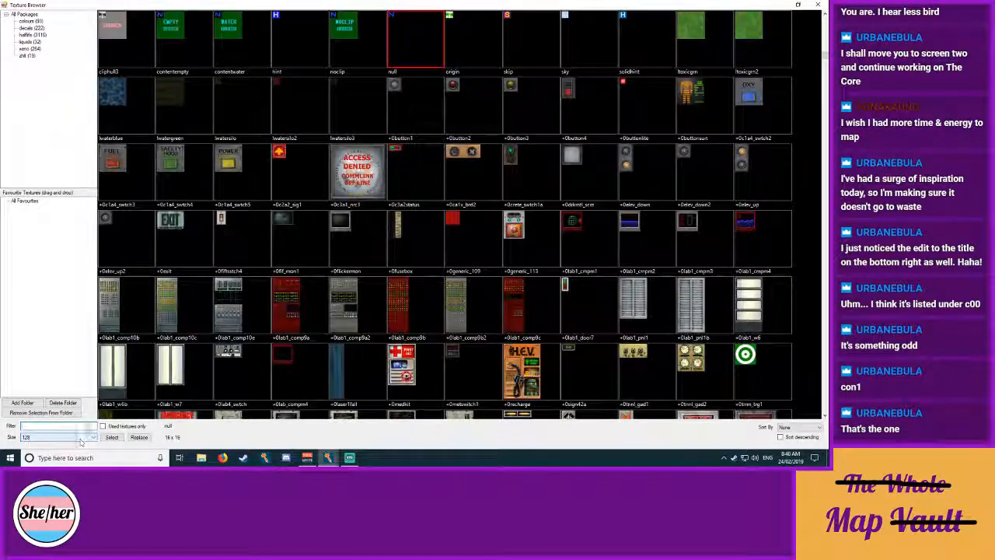
{"action": "scroll", "coordinate": [433, 261], "scroll_direction": "down", "scroll_amount": 3}
{"action": "scroll", "coordinate": [433, 261], "scroll_direction": "down", "scroll_amount": 15}
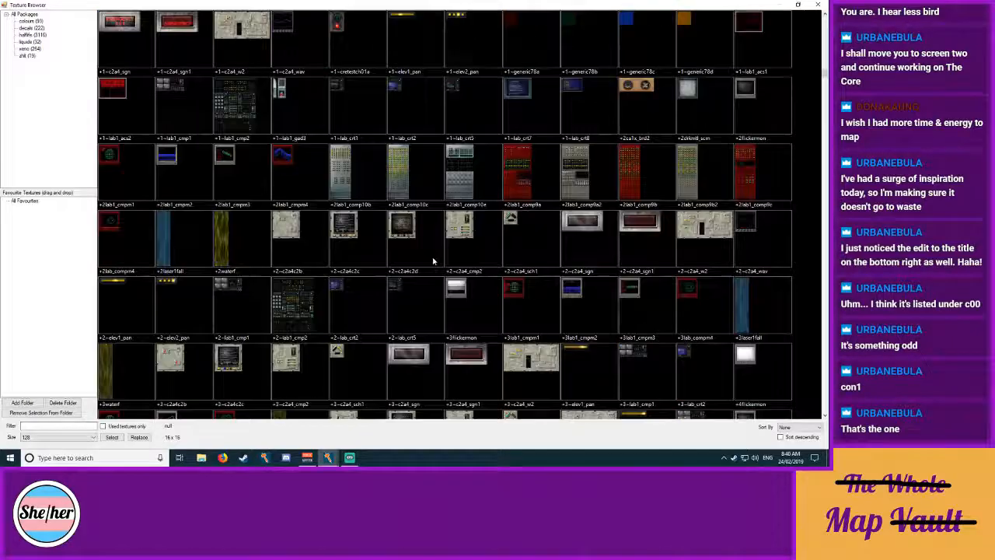
{"action": "scroll", "coordinate": [434, 262], "scroll_direction": "down", "scroll_amount": 15}
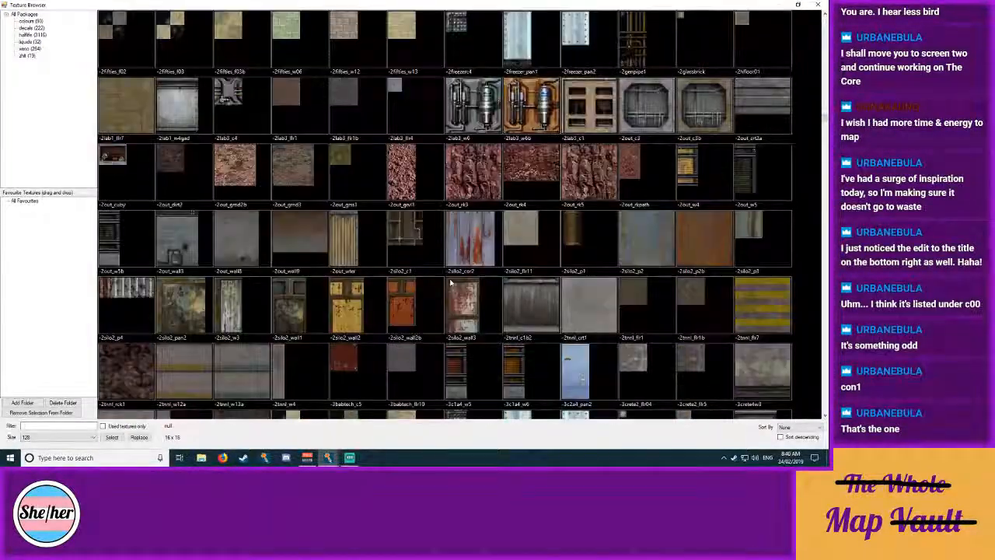
{"action": "scroll", "coordinate": [446, 277], "scroll_direction": "down", "scroll_amount": 15}
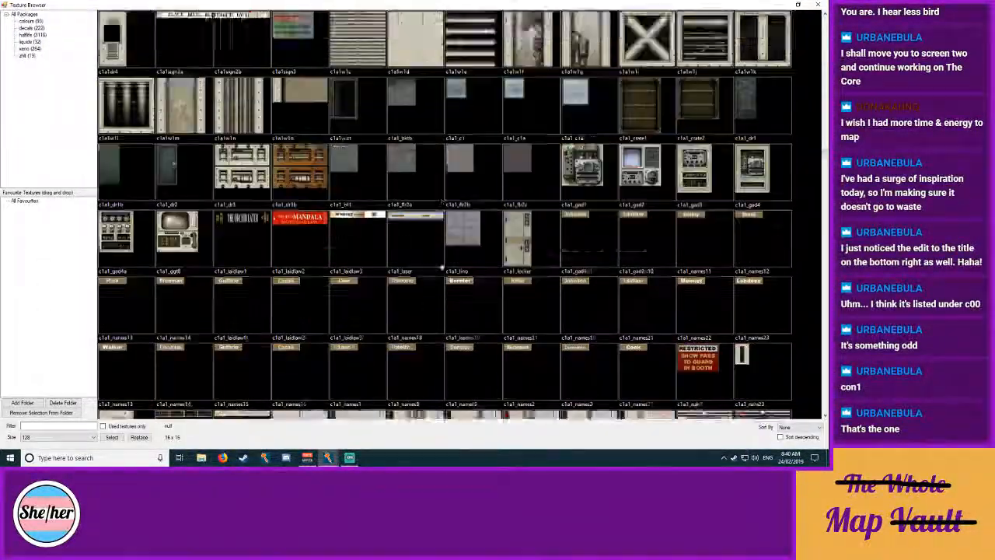
{"action": "scroll", "coordinate": [441, 267], "scroll_direction": "down", "scroll_amount": 7}
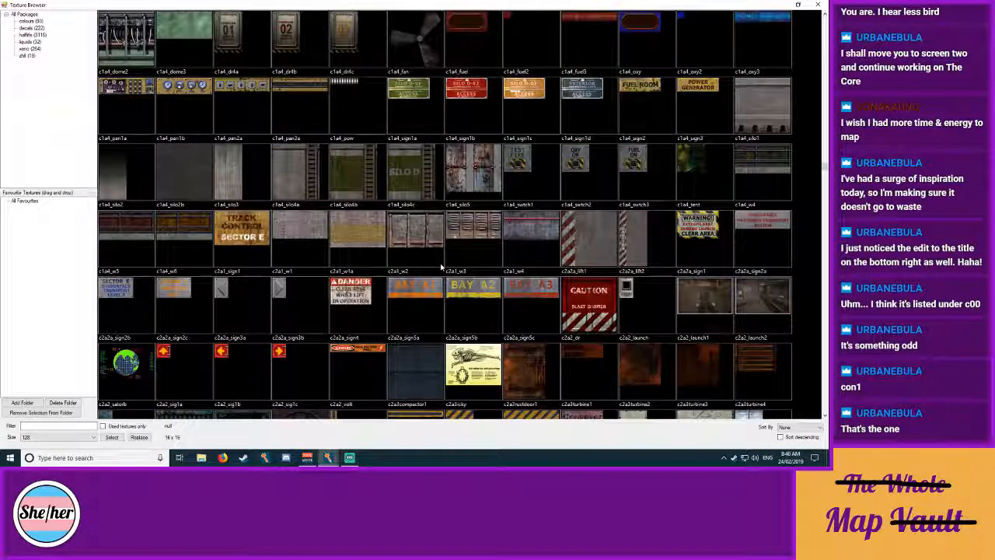
{"action": "scroll", "coordinate": [440, 267], "scroll_direction": "down", "scroll_amount": 3}
{"action": "scroll", "coordinate": [441, 267], "scroll_direction": "down", "scroll_amount": 4}
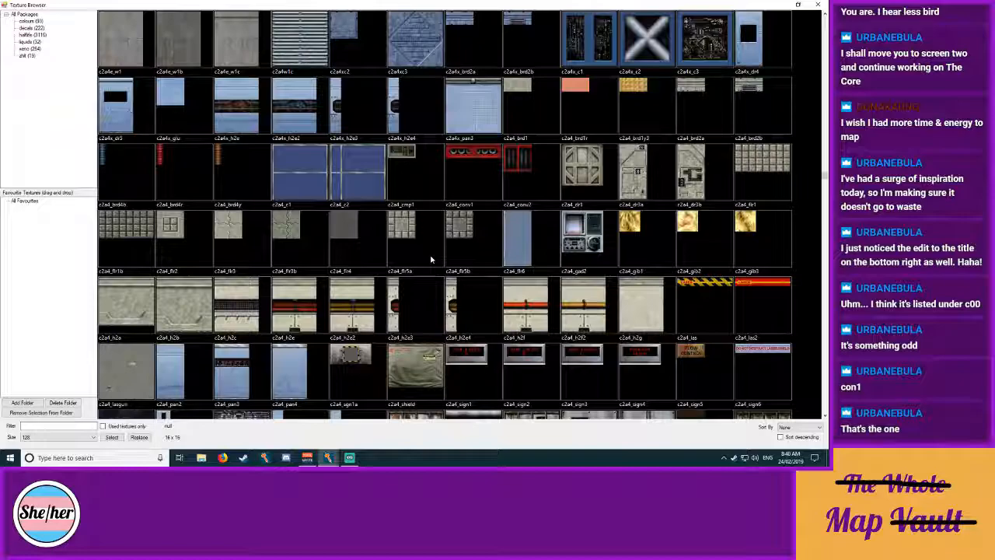
{"action": "double_click", "coordinate": [301, 42]}
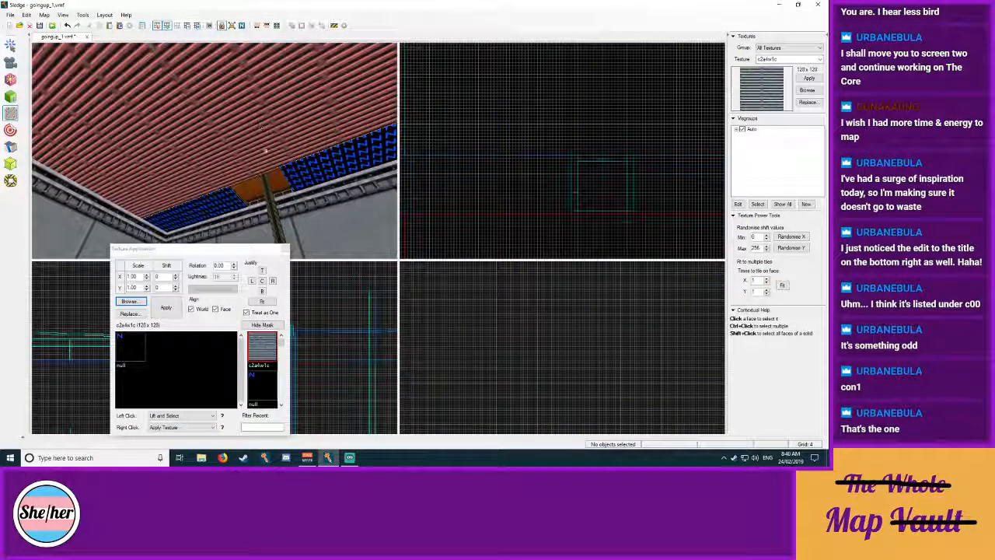
Step: Apply c2a4w1c to the two null ceiling strips on either side of the lift opening
{"action": "right_click", "coordinate": [222, 198]}
{"action": "right_click", "coordinate": [303, 176]}
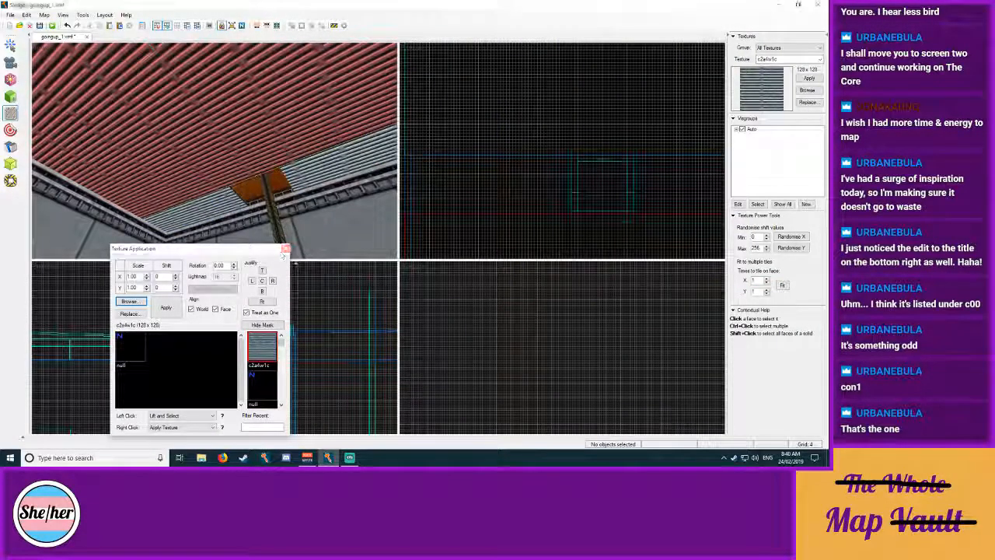
{"action": "left_click", "coordinate": [284, 248]}
Step: Examine the ribbed ceiling around the lift opening from below, and the open-topped upper room and its outer walls from outside
{"action": "key", "text": "z"}
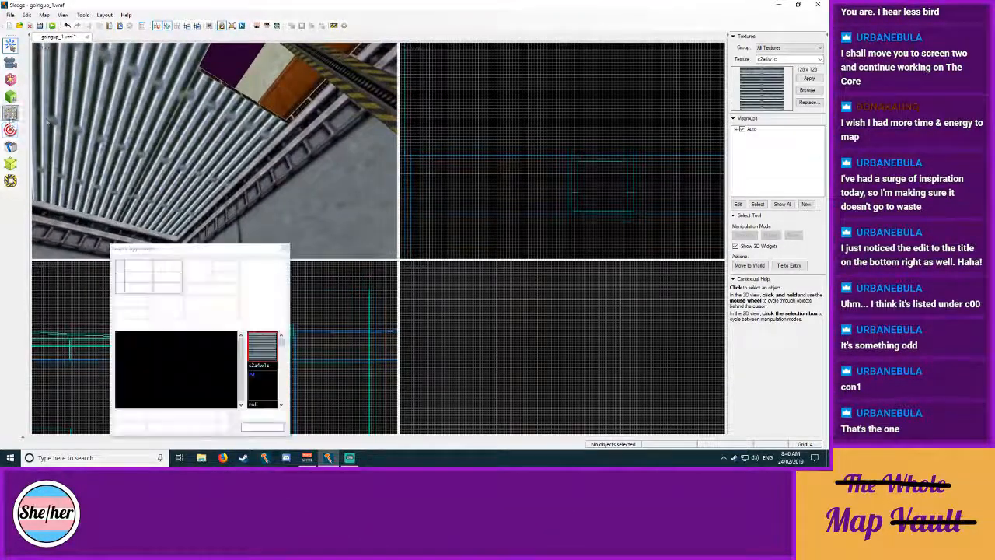
{"action": "key", "text": "shift+a"}
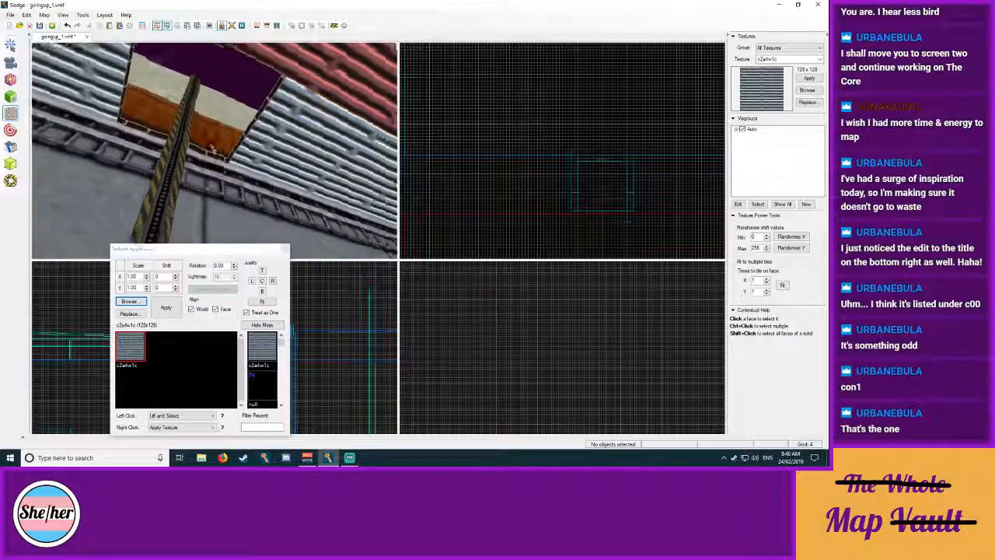
{"action": "key", "text": "shift+s"}
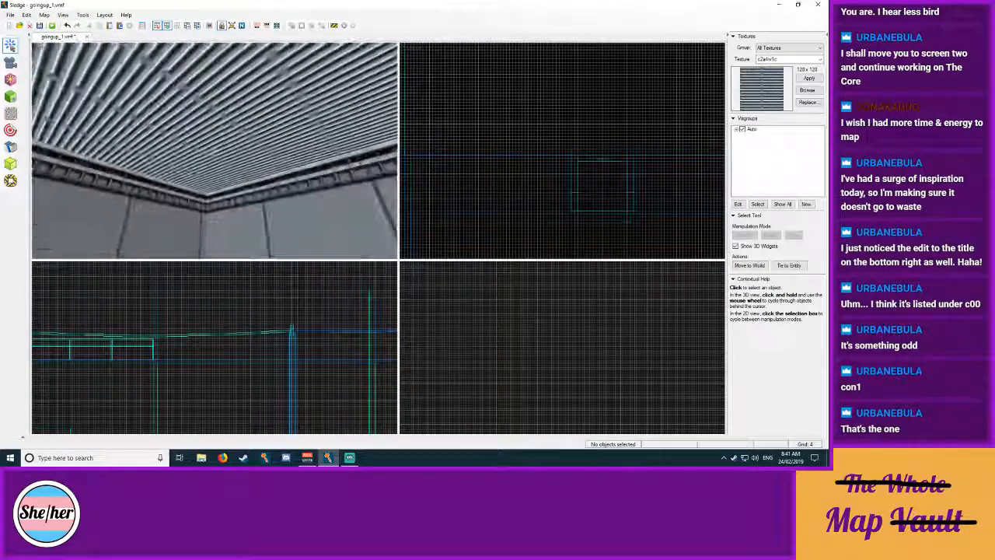
{"action": "key", "text": "s"}
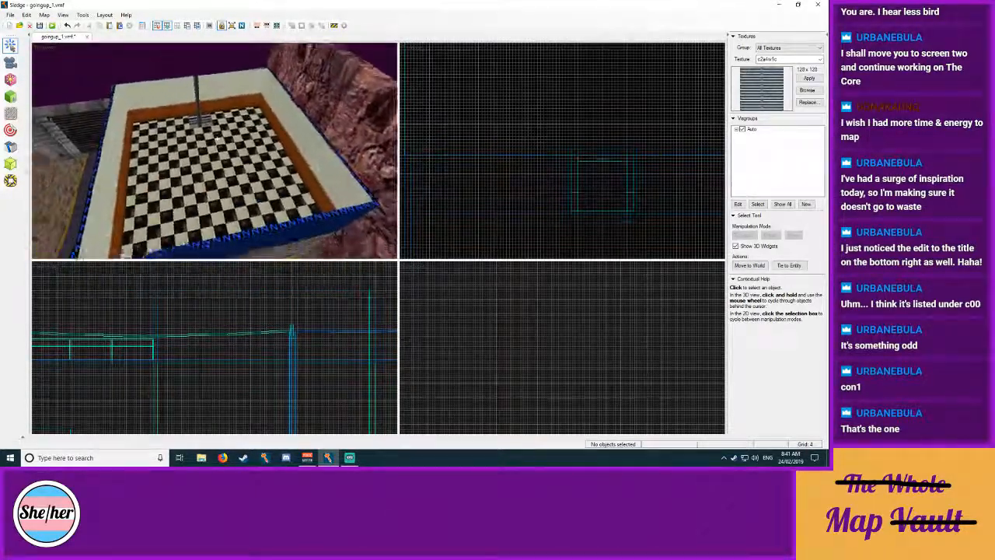
{"action": "key", "text": "a"}
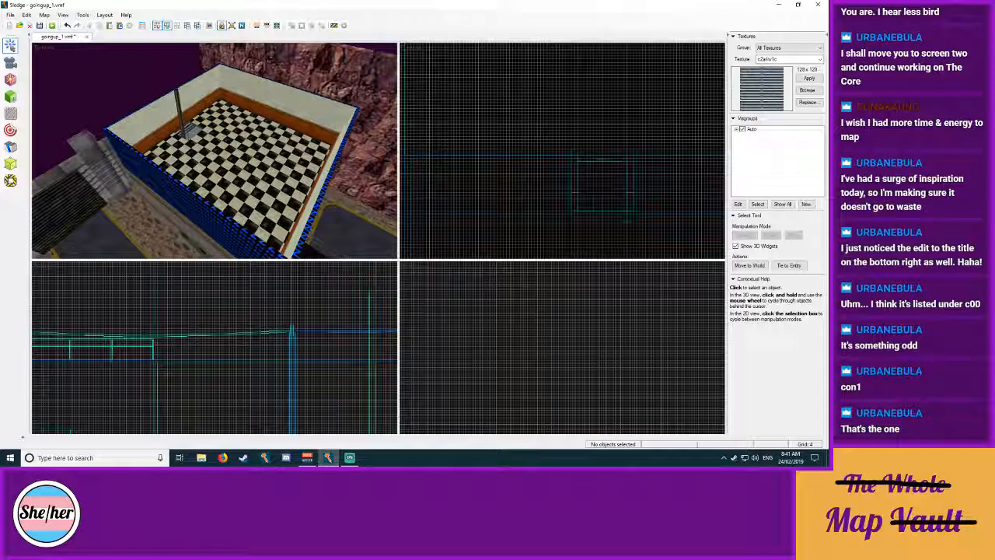
{"action": "key", "text": "alt+Tab"}
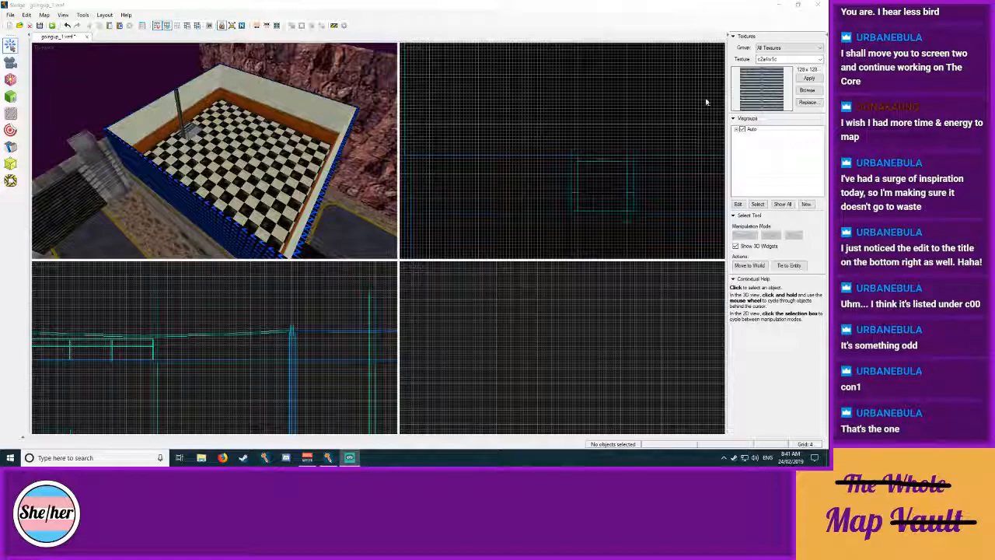
{"action": "left_click", "coordinate": [10, 63]}
{"action": "left_click_drag", "start_coordinate": [224, 157], "coordinate": [214, 151]}
{"action": "key", "text": "s"}
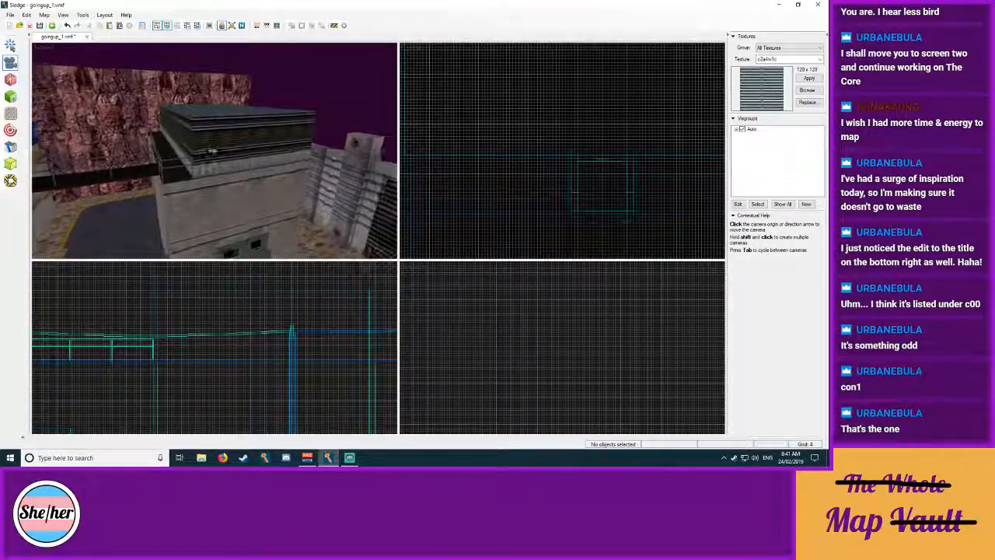
{"action": "left_click_drag", "start_coordinate": [214, 151], "coordinate": [213, 151]}
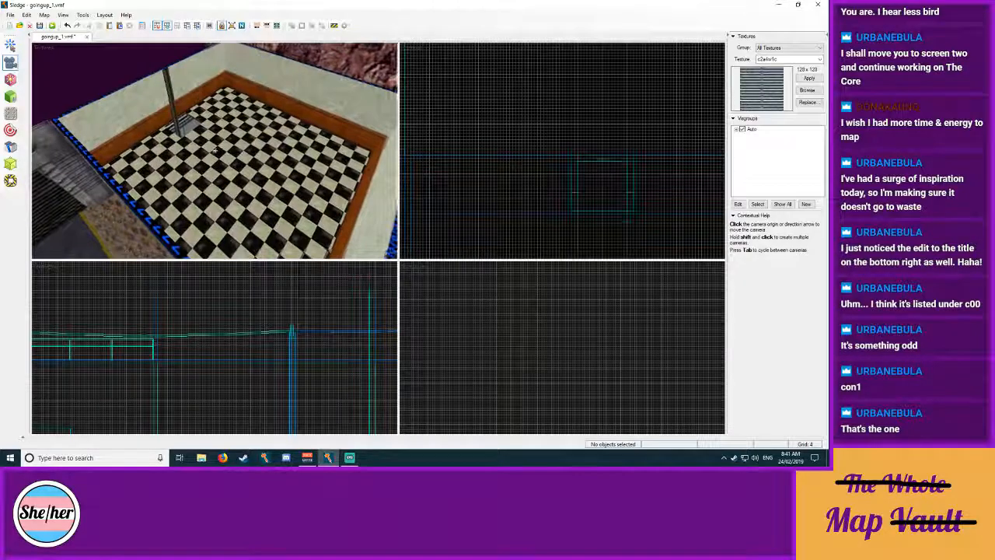
{"action": "mouse_move", "coordinate": [213, 151]}
{"action": "left_mouse_down"}
{"action": "mouse_move", "coordinate": [203, 163]}
{"action": "mouse_move", "coordinate": [215, 154]}
{"action": "left_mouse_up"}
{"action": "key", "text": "s"}
{"action": "key", "text": "w"}
{"action": "key", "text": "s"}
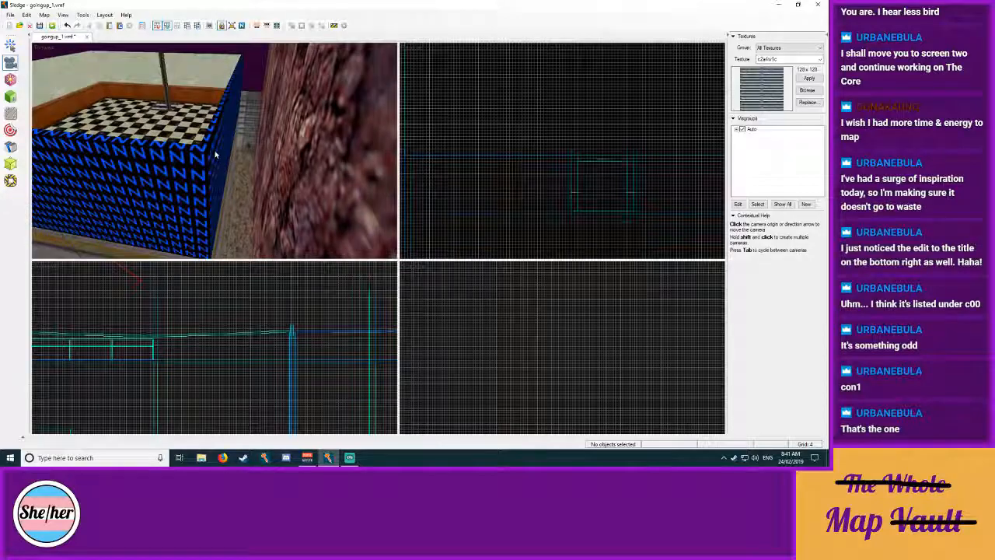
Step: Draw a block of 76 x 168 x 168 outside the room's long side wall, roughly midway along it
{"action": "key", "text": "shift+b"}
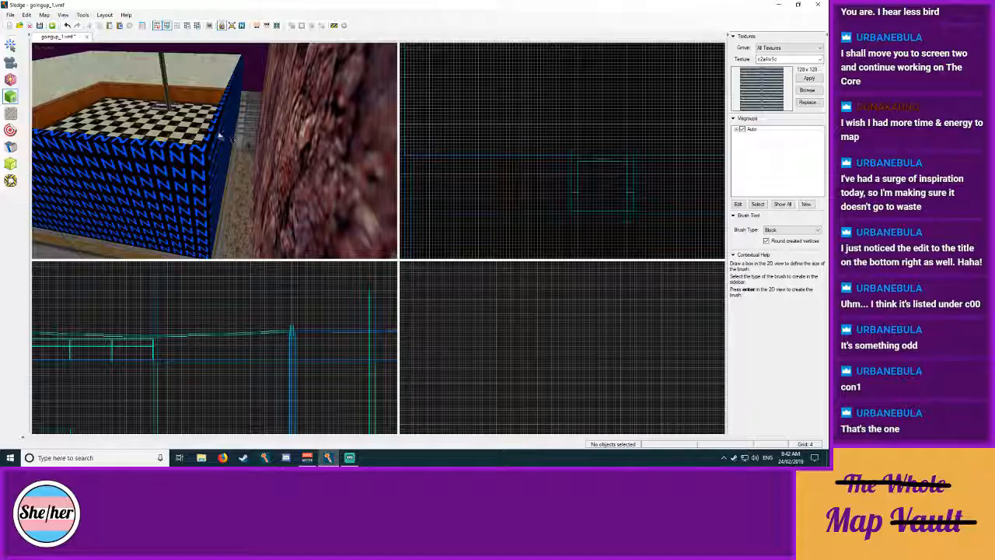
{"action": "left_click", "coordinate": [10, 44]}
{"action": "left_click", "coordinate": [211, 132]}
{"action": "scroll", "coordinate": [645, 155], "scroll_direction": "up", "scroll_amount": 6}
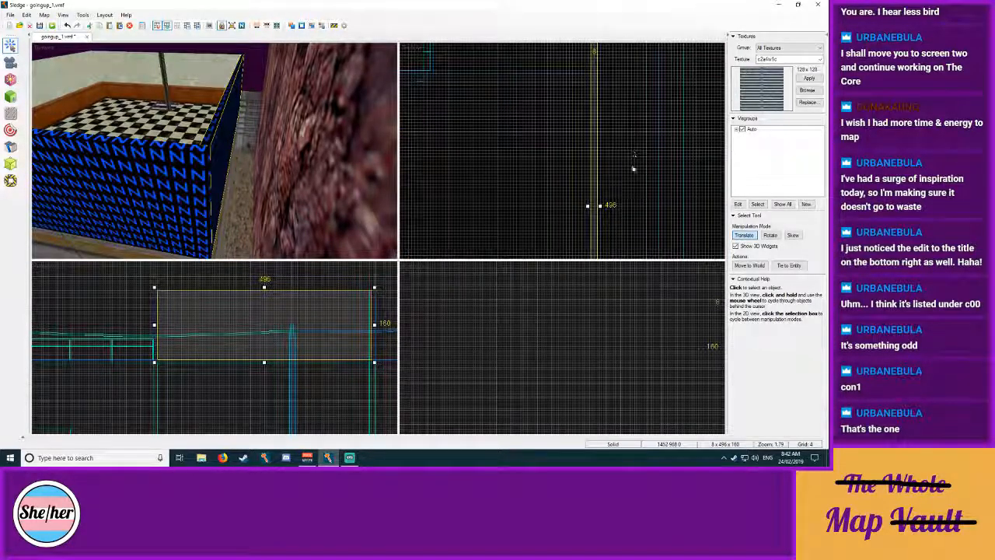
{"action": "middle_click_drag", "start_coordinate": [634, 167], "coordinate": [615, 118]}
{"action": "left_click", "coordinate": [11, 96]}
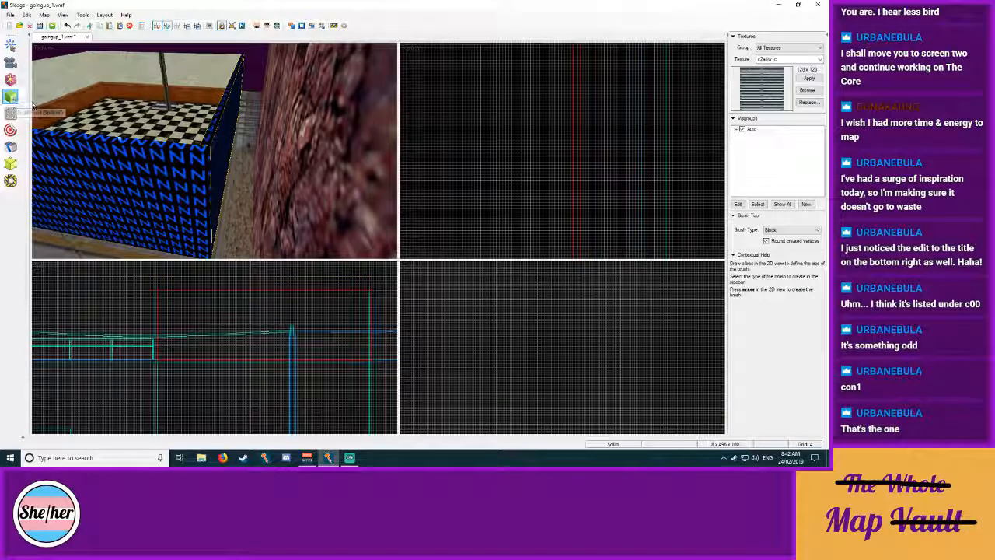
{"action": "left_click_drag", "start_coordinate": [582, 135], "coordinate": [643, 188]}
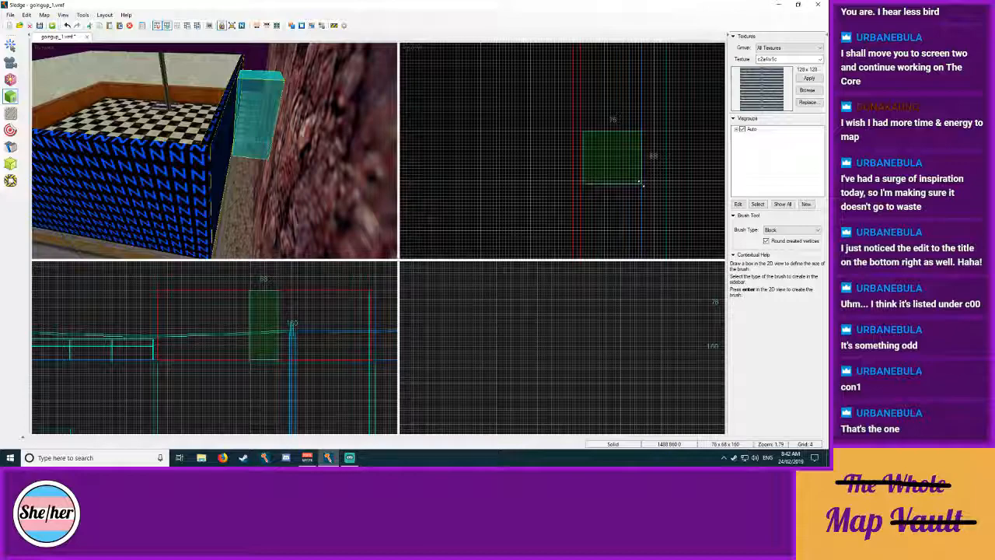
{"action": "left_click_drag", "start_coordinate": [262, 365], "coordinate": [265, 358]}
{"action": "mouse_move", "coordinate": [245, 326]}
{"action": "left_mouse_down"}
{"action": "mouse_move", "coordinate": [222, 324]}
{"action": "mouse_move", "coordinate": [291, 326]}
{"action": "left_mouse_up"}
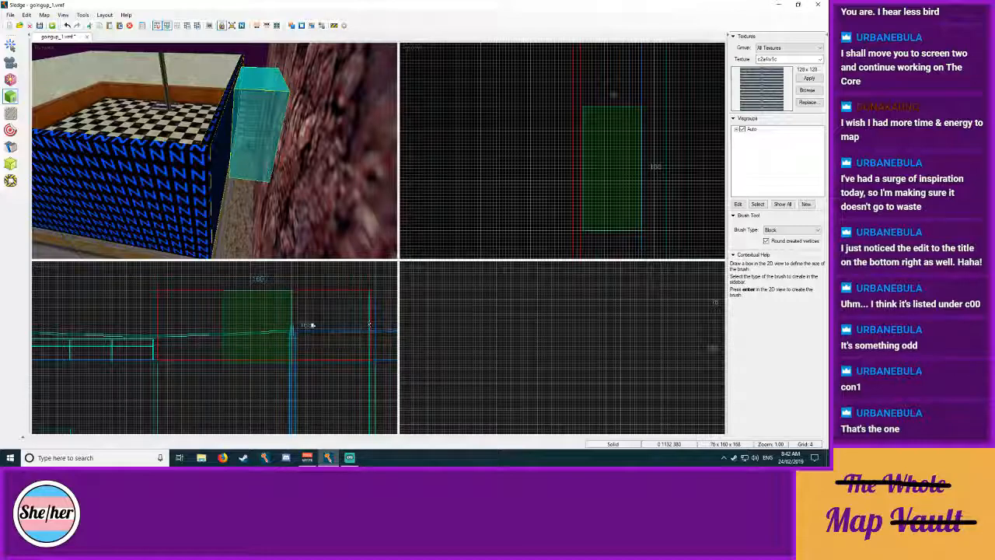
{"action": "mouse_move", "coordinate": [289, 318]}
{"action": "left_mouse_down"}
{"action": "mouse_move", "coordinate": [298, 319]}
{"action": "mouse_move", "coordinate": [254, 328]}
{"action": "left_mouse_up"}
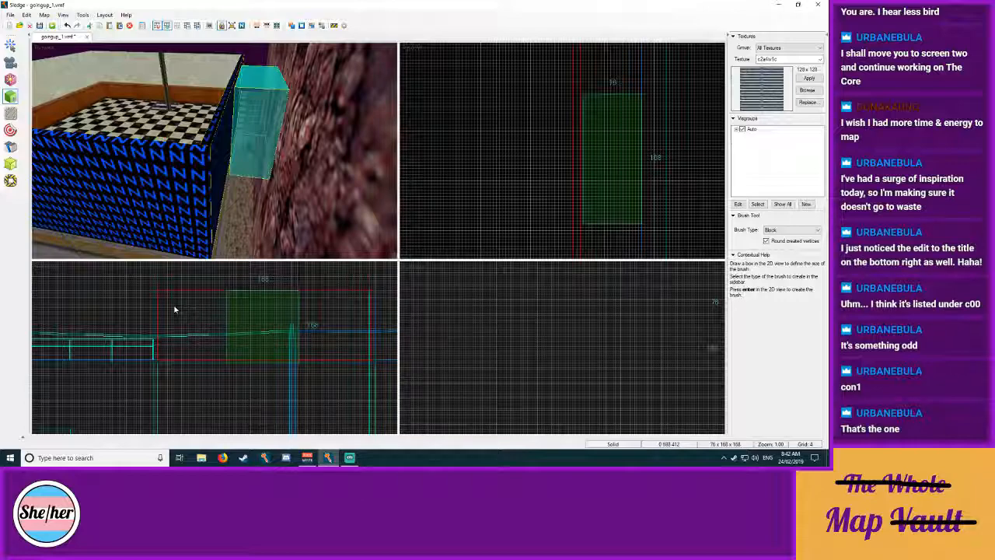
{"action": "left_click_drag", "start_coordinate": [264, 312], "coordinate": [261, 314]}
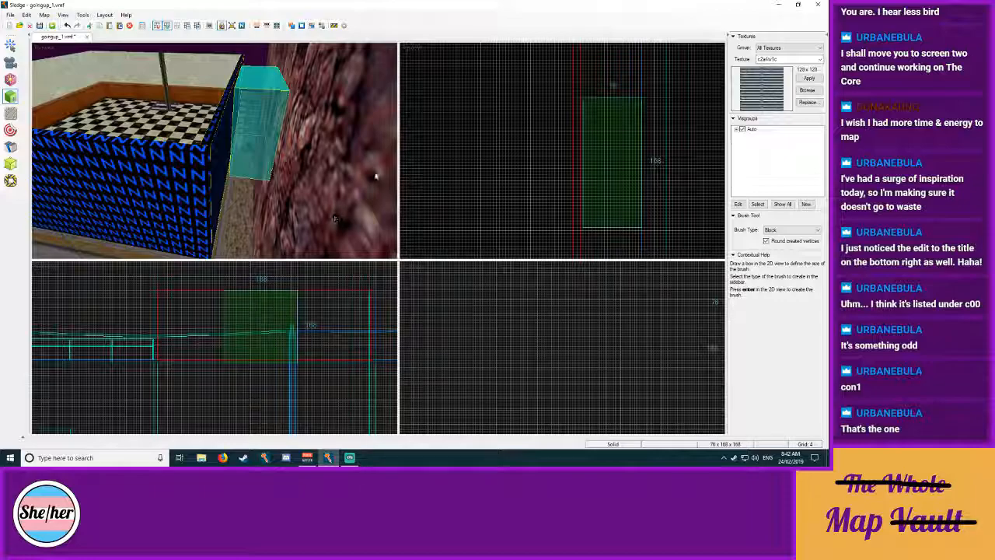
Step: Create the outside block with the null texture and fit its side flush against the room's outer wall
{"action": "left_click", "coordinate": [805, 90]}
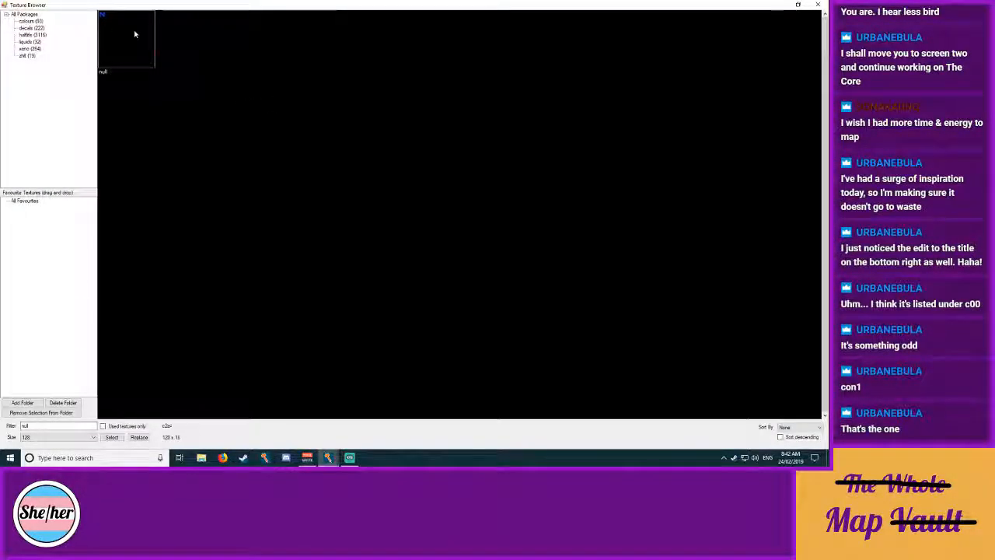
{"action": "double_click", "coordinate": [134, 34]}
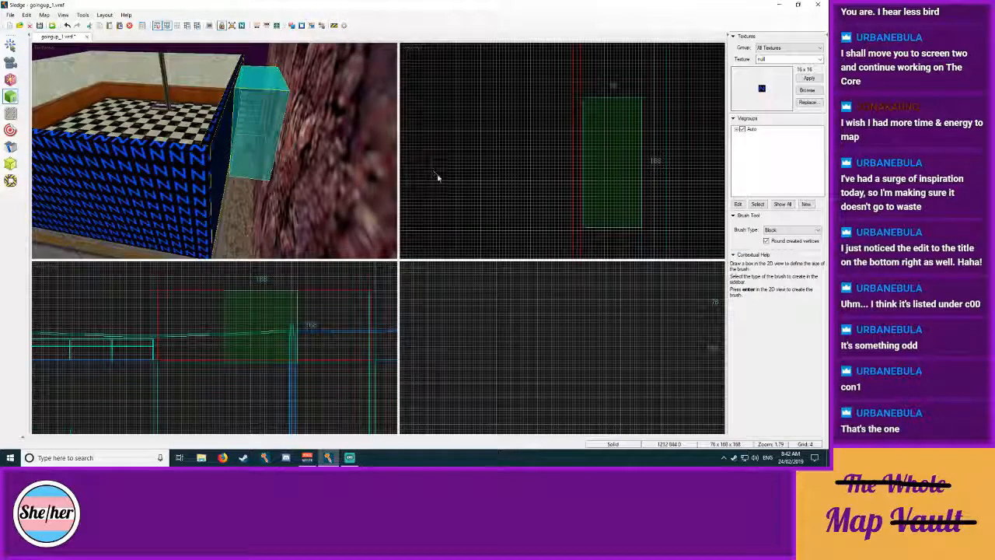
{"action": "left_click", "coordinate": [10, 46]}
{"action": "key", "text": "Escape"}
{"action": "key", "text": "z"}
{"action": "key", "text": "w"}
{"action": "key", "text": "w"}
{"action": "key", "text": "s"}
{"action": "key", "text": "w"}
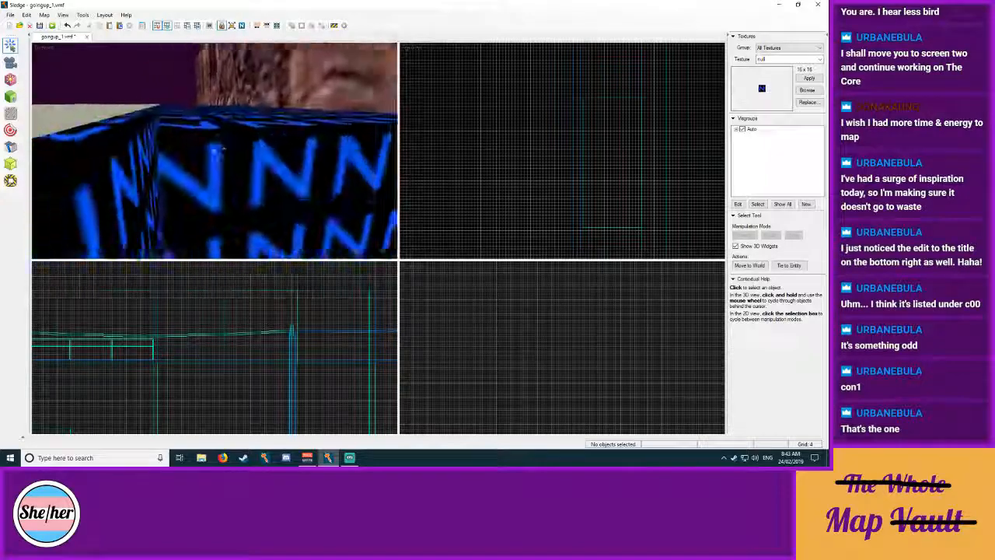
{"action": "left_click", "coordinate": [214, 150]}
{"action": "left_click_drag", "start_coordinate": [578, 164], "coordinate": [581, 163]}
{"action": "key", "text": "Escape"}
Step: Split the long side wall into two matching segments, leaving a 128-unit opening in front of the null block
{"action": "key", "text": "z"}
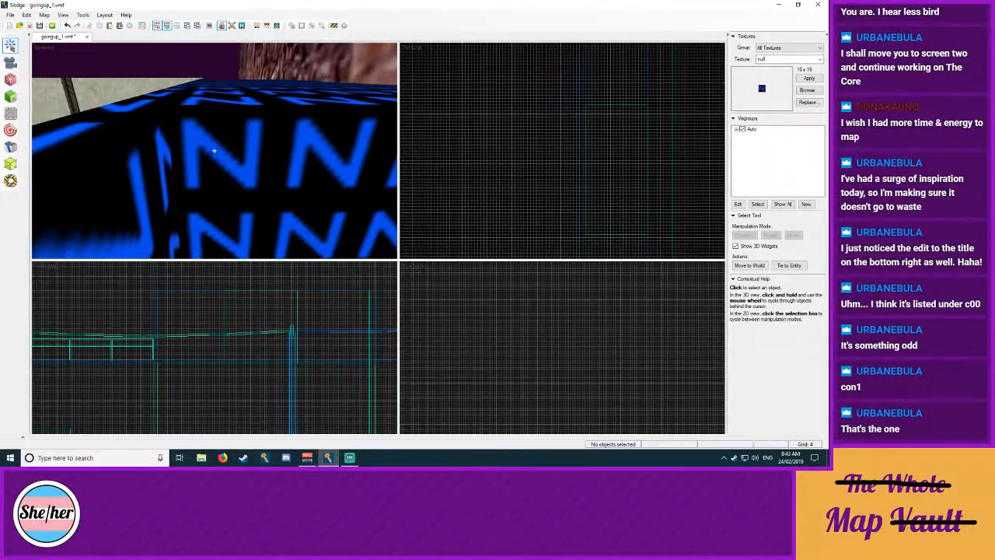
{"action": "key", "text": "s"}
{"action": "key", "text": "w"}
{"action": "key", "text": "s"}
{"action": "key", "text": "w"}
{"action": "key", "text": "s"}
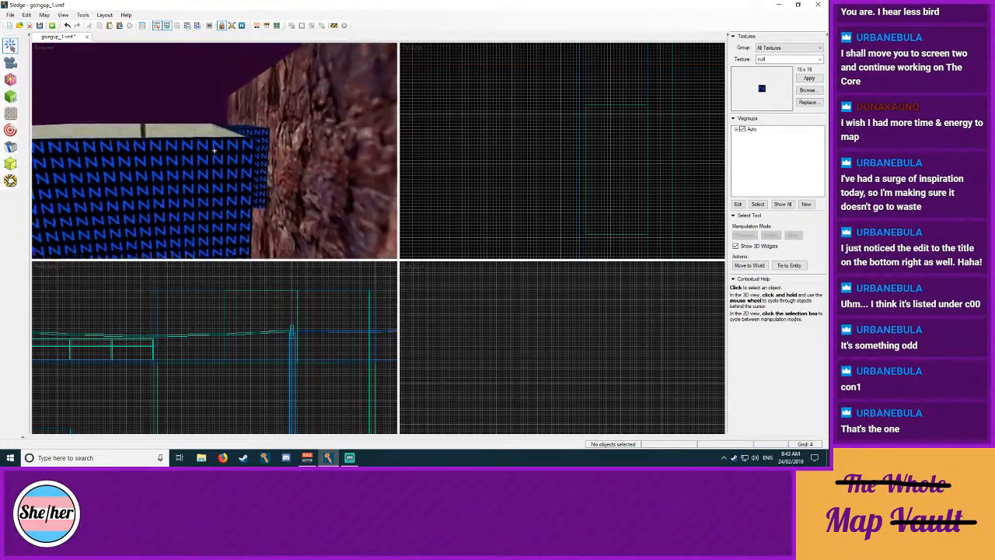
{"action": "key", "text": "w"}
{"action": "key", "text": "z"}
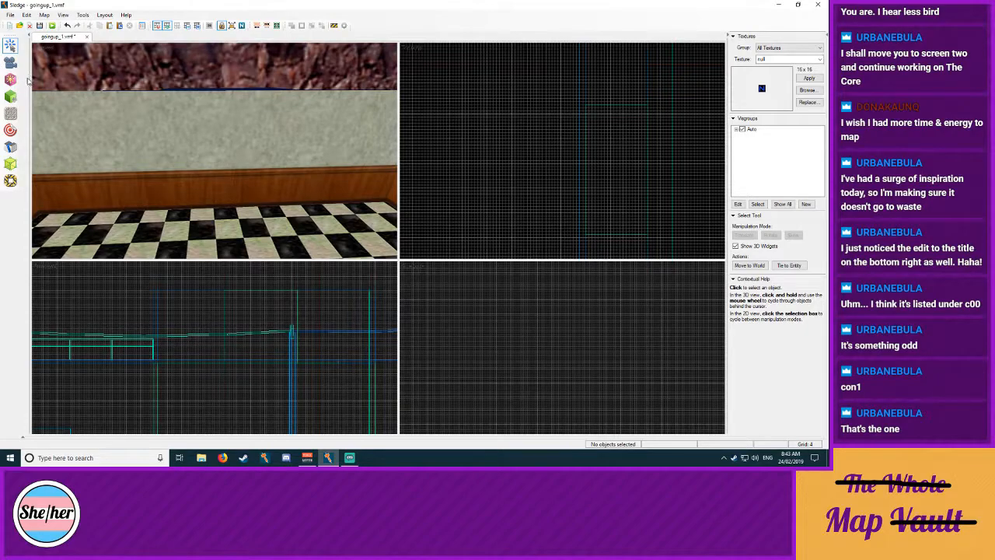
{"action": "left_click", "coordinate": [215, 149]}
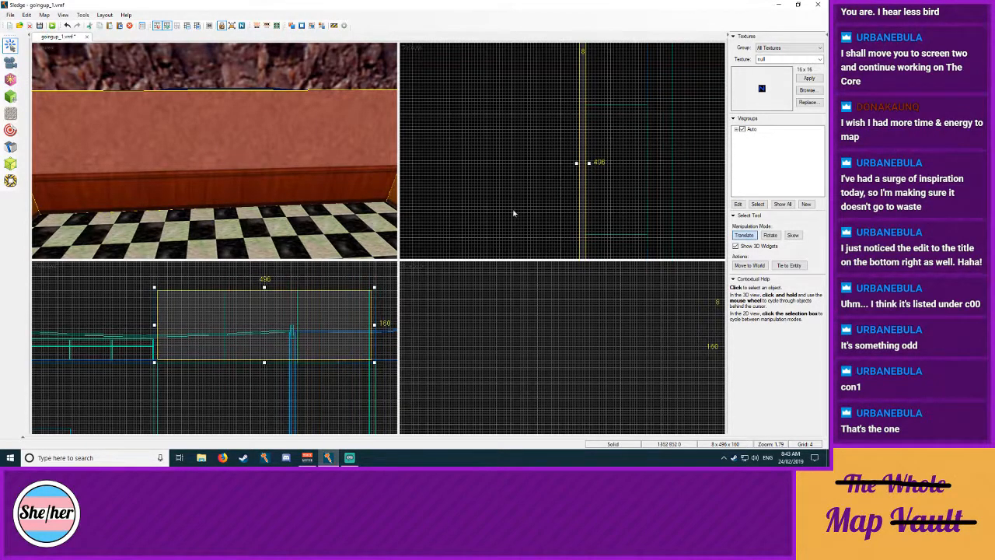
{"action": "left_click_drag", "start_coordinate": [361, 326], "coordinate": [239, 322]}
{"action": "left_click_drag", "start_coordinate": [196, 323], "coordinate": [332, 324]}
{"action": "key", "text": "Escape"}
{"action": "key", "text": "z"}
{"action": "key", "text": "w"}
{"action": "key", "text": "s"}
{"action": "key", "text": "w"}
{"action": "key", "text": "s"}
{"action": "key", "text": "z"}
Step: Create an 8 x 128 x 168 block in the wall opening with the lab1_door7 texture
{"action": "left_click", "coordinate": [10, 96]}
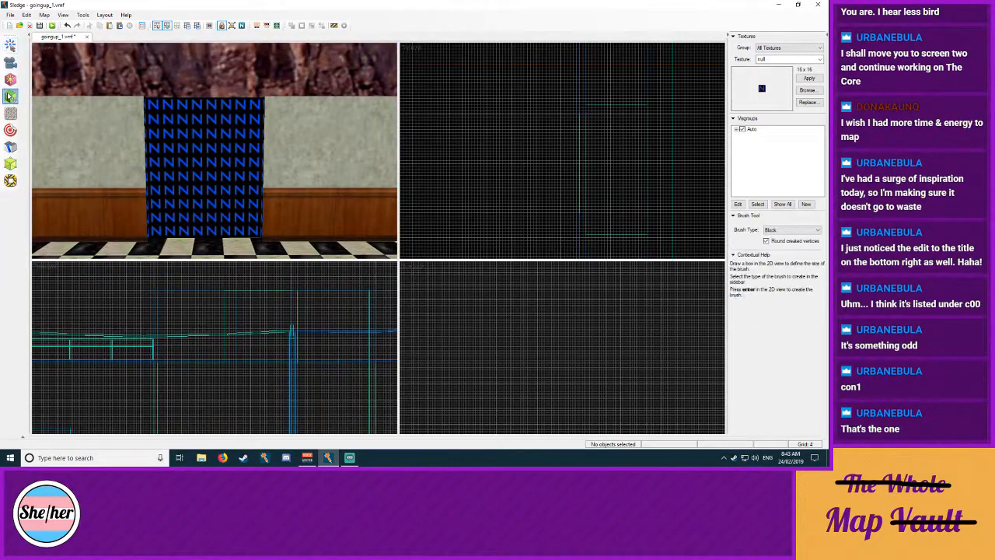
{"action": "mouse_move", "coordinate": [580, 118]}
{"action": "left_mouse_down"}
{"action": "mouse_move", "coordinate": [591, 187]}
{"action": "mouse_move", "coordinate": [578, 224]}
{"action": "left_mouse_up"}
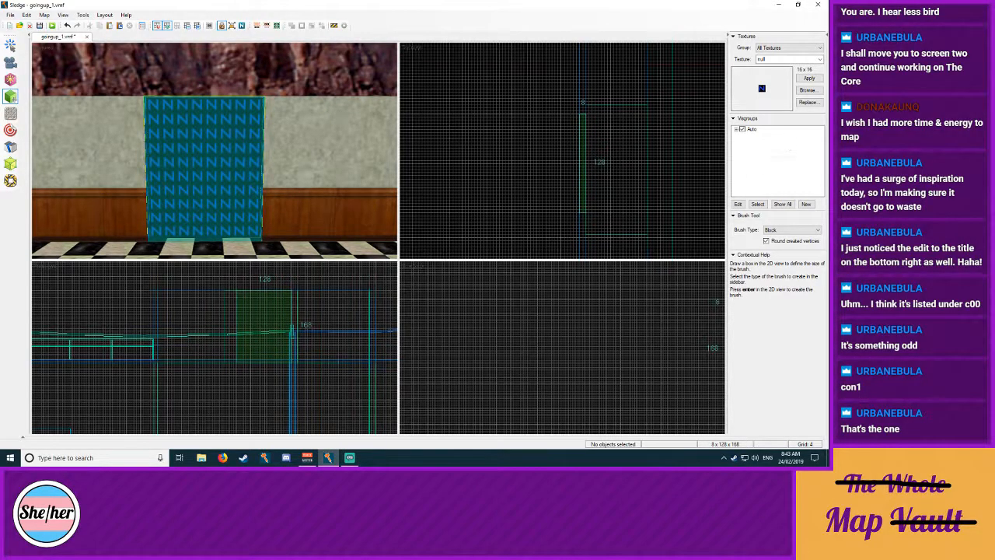
{"action": "left_click", "coordinate": [808, 91]}
{"action": "type", "text": "door"}
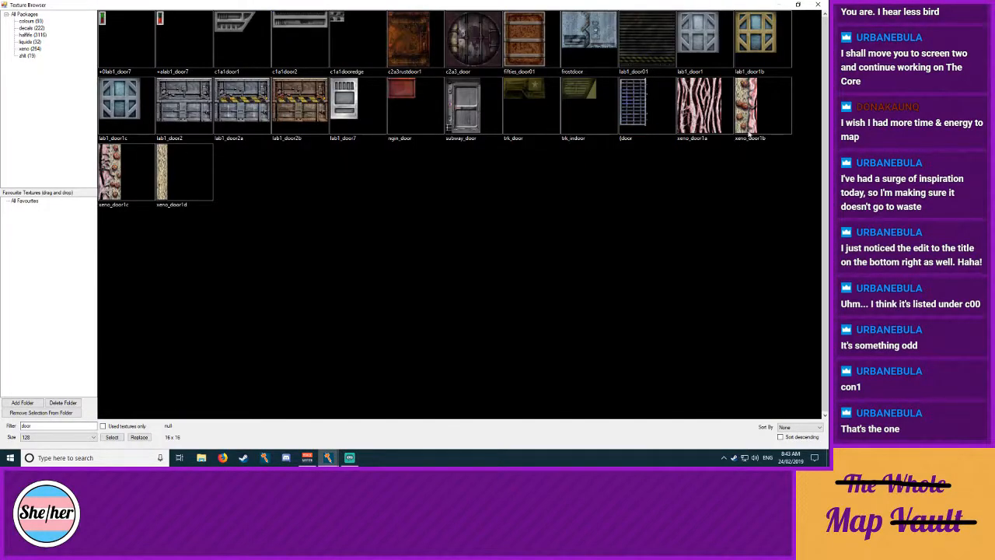
{"action": "double_click", "coordinate": [380, 120]}
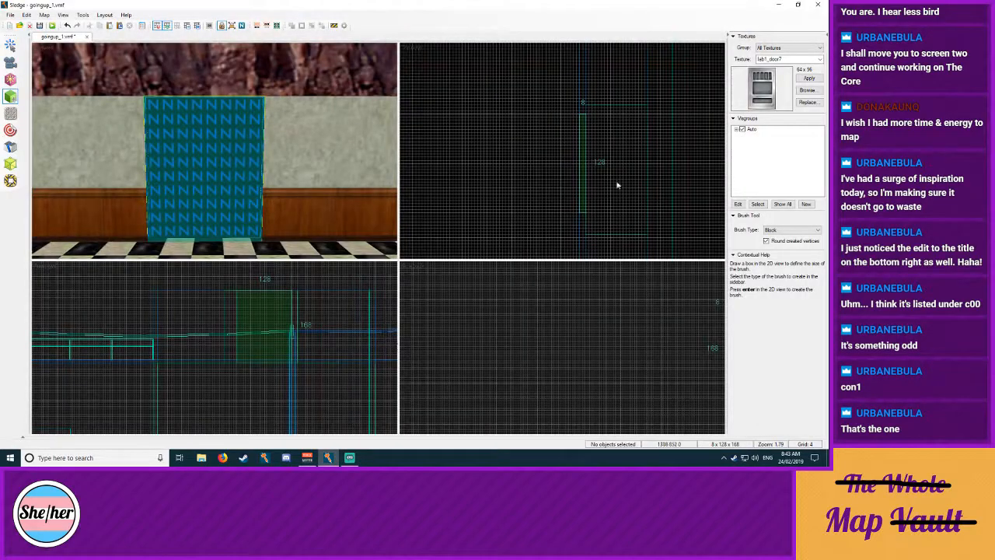
{"action": "key", "text": "Return"}
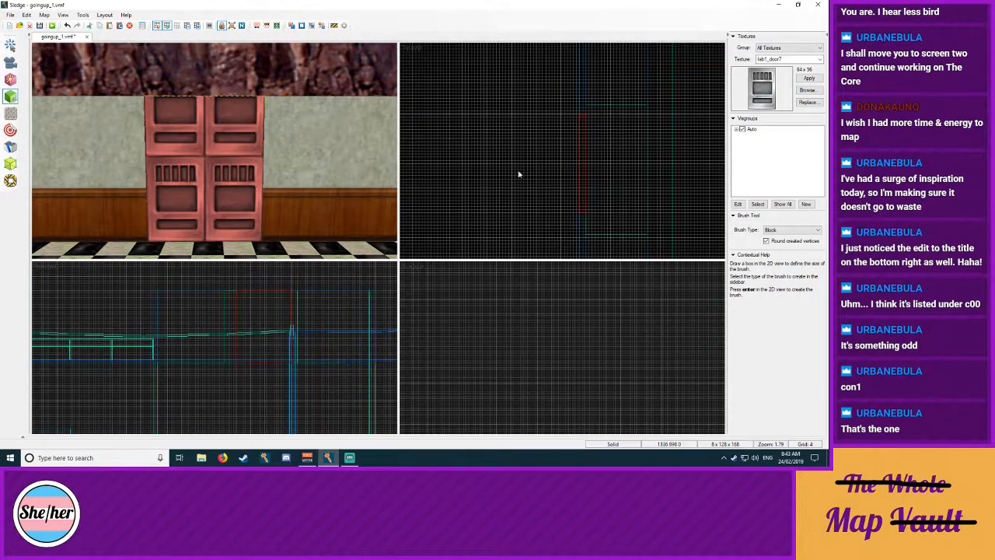
Step: Resize the lab1_door7 block to 64 wide and 96 high, and centre it in the opening
{"action": "left_click", "coordinate": [11, 45]}
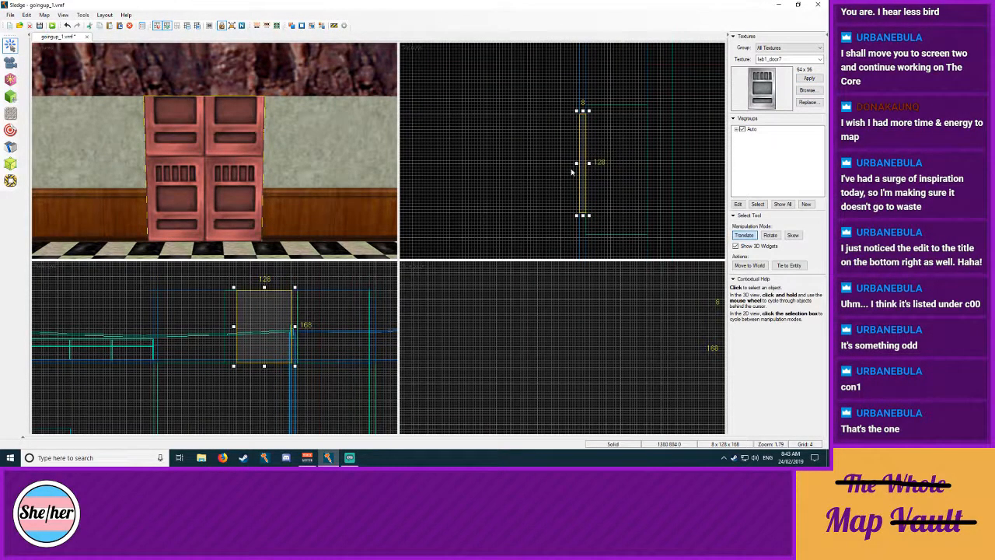
{"action": "left_click_drag", "start_coordinate": [294, 327], "coordinate": [251, 319]}
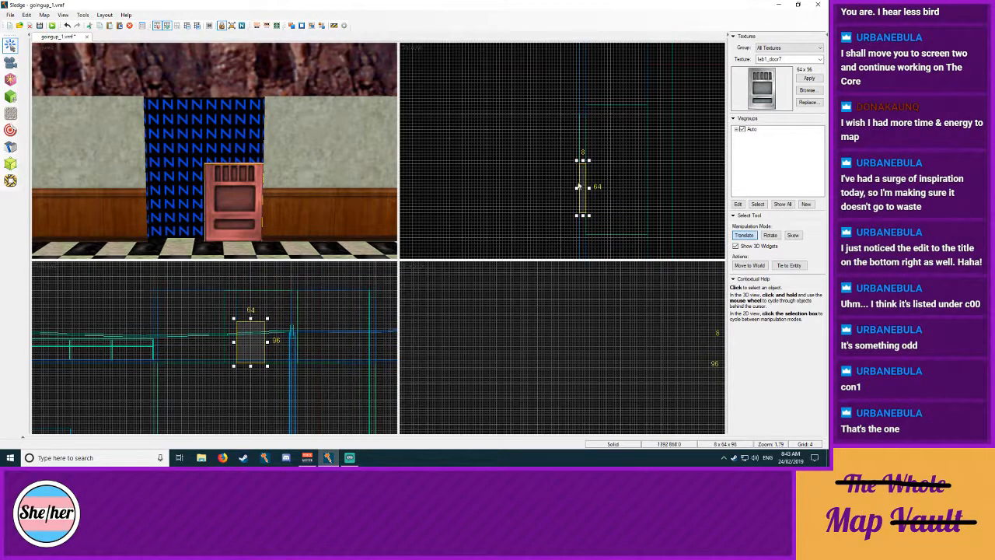
{"action": "left_click_drag", "start_coordinate": [584, 182], "coordinate": [583, 160]}
{"action": "left_click", "coordinate": [509, 184]}
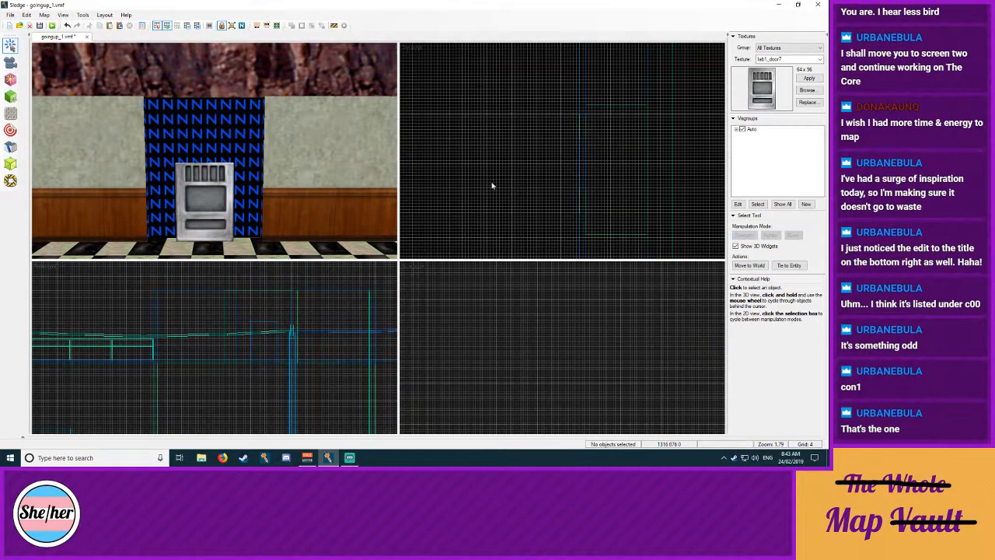
Step: Raise the lab1_door7 block so its base lines up with the bottom of the adjoining walls
{"action": "left_click", "coordinate": [193, 195]}
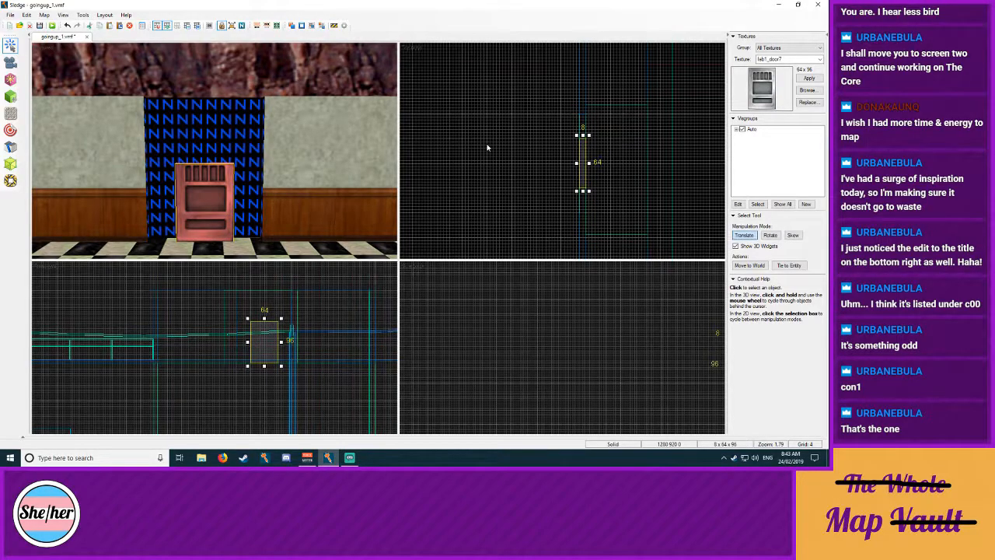
{"action": "left_click", "coordinate": [487, 147]}
{"action": "left_click", "coordinate": [204, 199]}
{"action": "left_click", "coordinate": [521, 133]}
{"action": "left_click", "coordinate": [266, 345]}
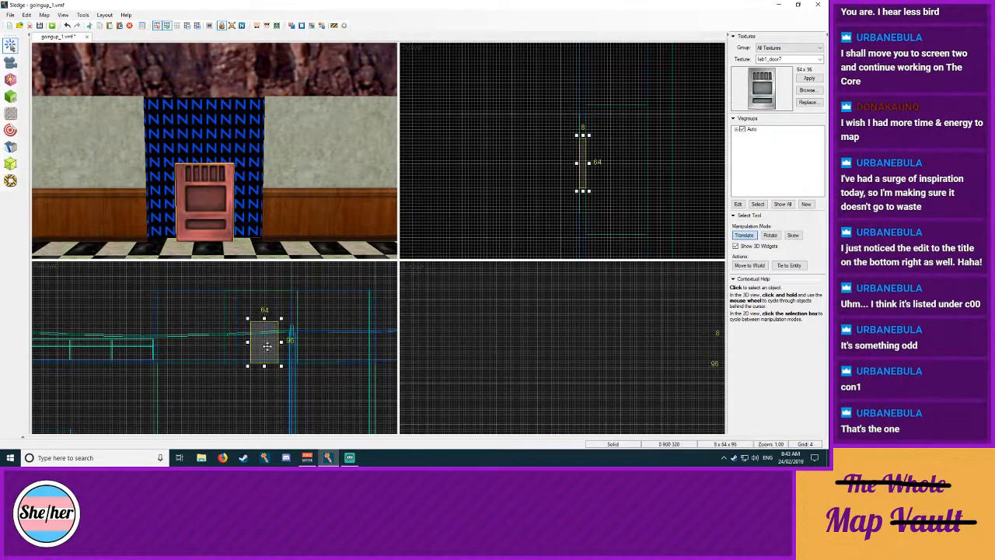
{"action": "left_click_drag", "start_coordinate": [267, 347], "coordinate": [268, 343]}
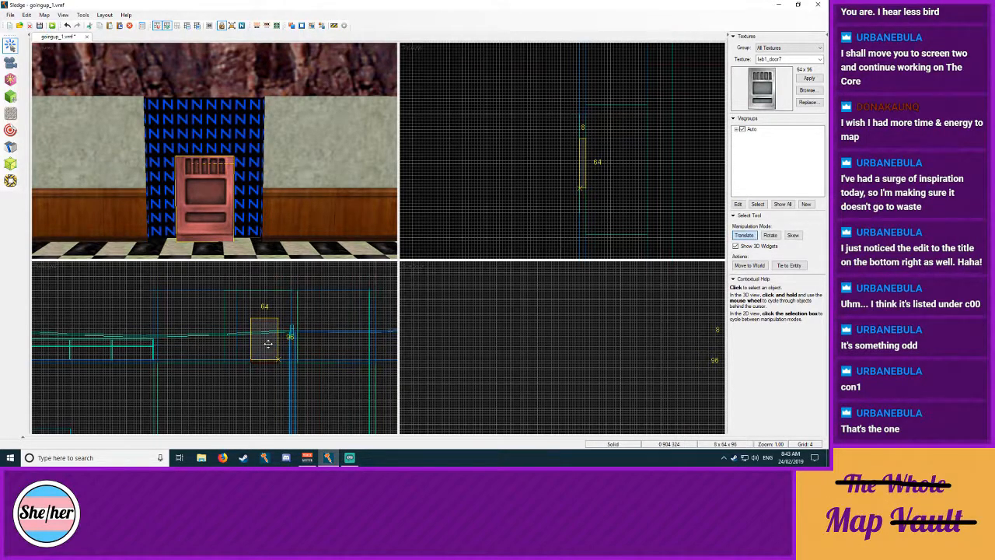
{"action": "left_click", "coordinate": [451, 160]}
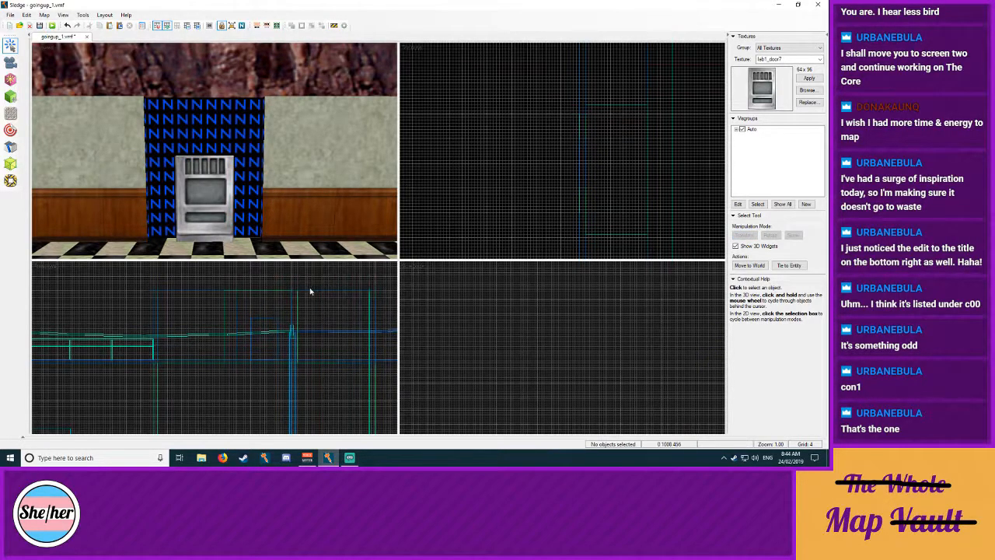
{"action": "left_click", "coordinate": [199, 192]}
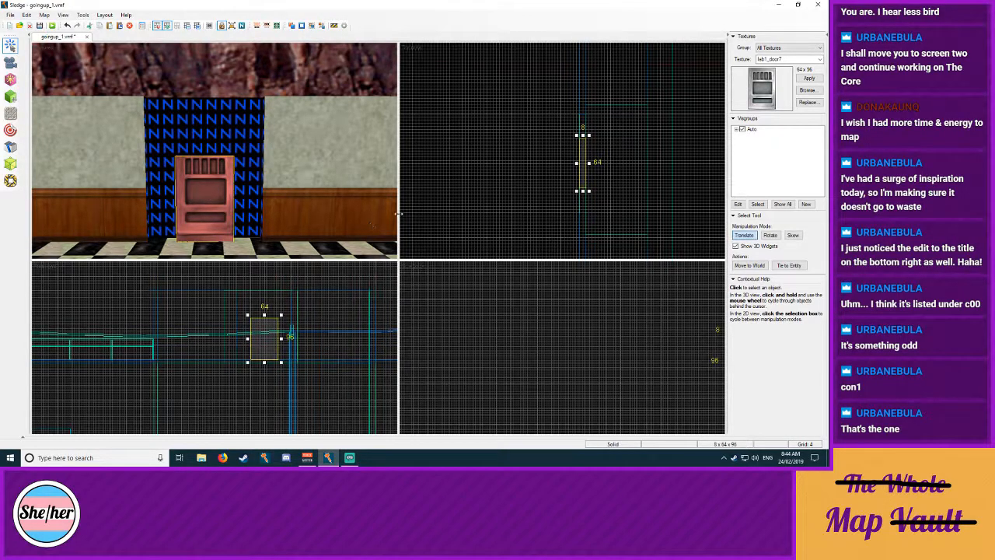
{"action": "left_click", "coordinate": [509, 184]}
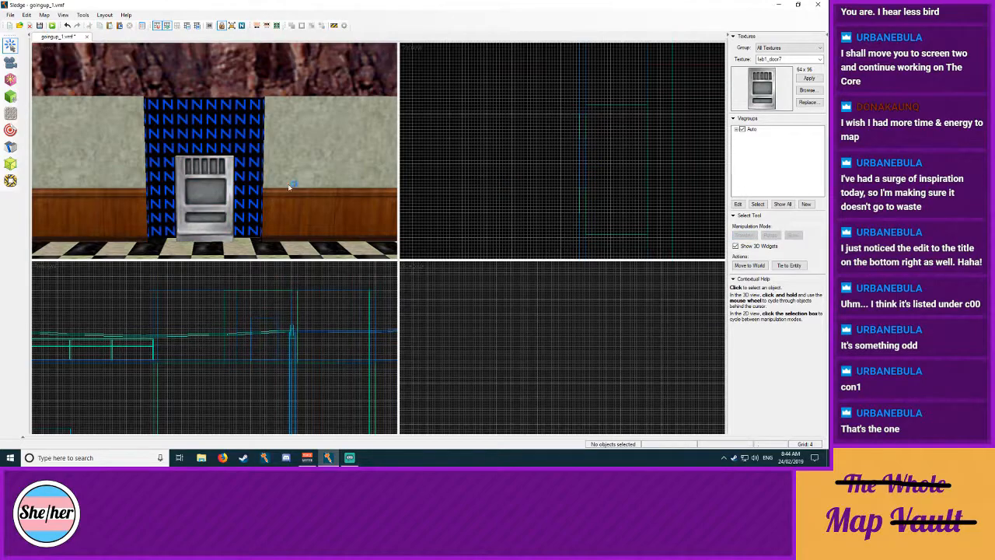
Step: Extend the wall segments on both sides to 216 units so they meet the edges of the lab1_door7 block
{"action": "left_click", "coordinate": [124, 174]}
{"action": "left_click_drag", "start_coordinate": [286, 325], "coordinate": [278, 328]}
{"action": "left_click_drag", "start_coordinate": [371, 327], "coordinate": [251, 326]}
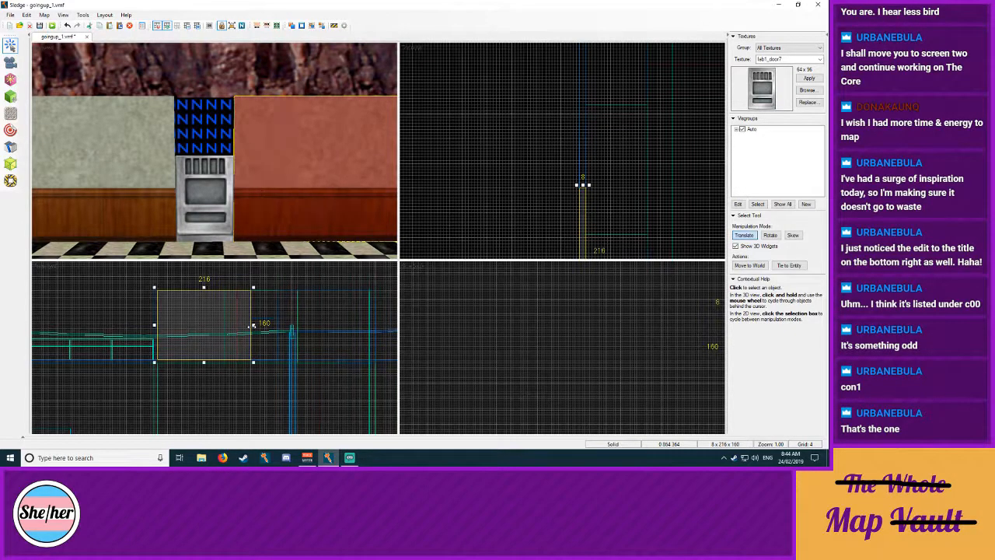
{"action": "key", "text": "ctrl+z"}
{"action": "key", "text": "ctrl+y"}
{"action": "key", "text": "ctrl+z"}
{"action": "key", "text": "ctrl+y"}
Step: Centre the null block behind the opening, and fill the gap above the lab1_door7 block with a trimmed copy of the wall
{"action": "left_click", "coordinate": [606, 216]}
{"action": "left_click_drag", "start_coordinate": [624, 174], "coordinate": [615, 165]}
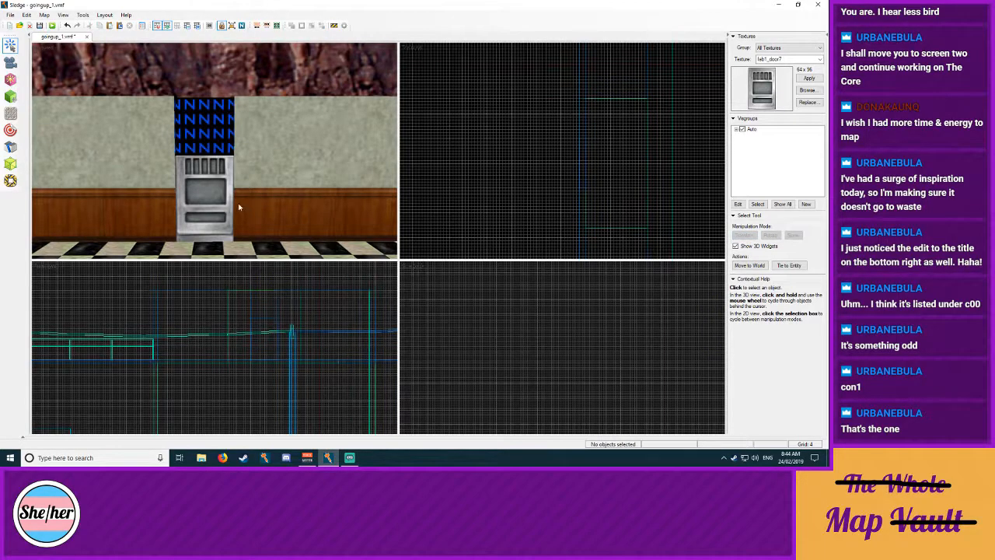
{"action": "left_click", "coordinate": [262, 168]}
{"action": "left_click_drag", "start_coordinate": [231, 343], "coordinate": [260, 342]}
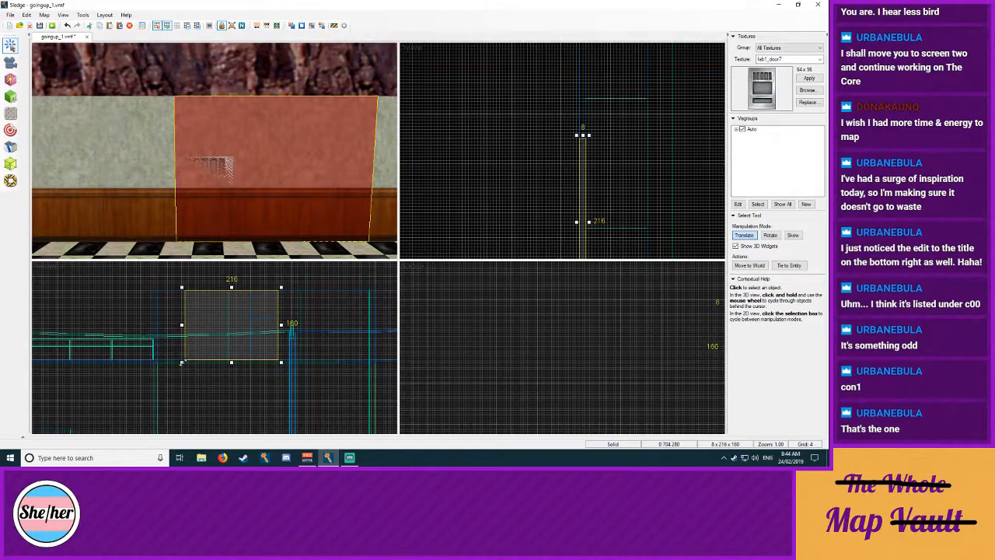
{"action": "key", "text": "Delete"}
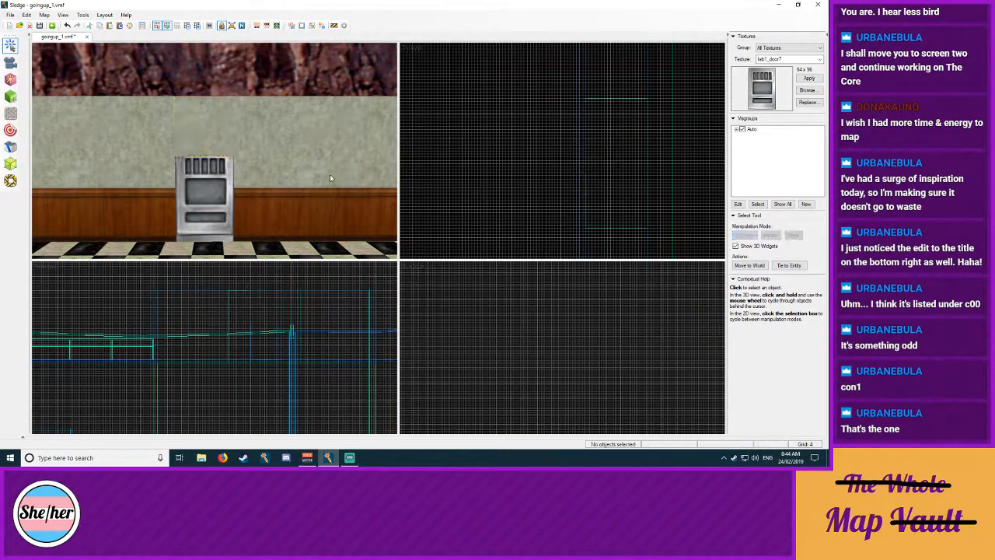
Step: Apply null to all faces of the lab1_door7 block, then reapply lab1_door7 to its front face and fit it
{"action": "left_click", "coordinate": [204, 190]}
{"action": "key", "text": "shift+a"}
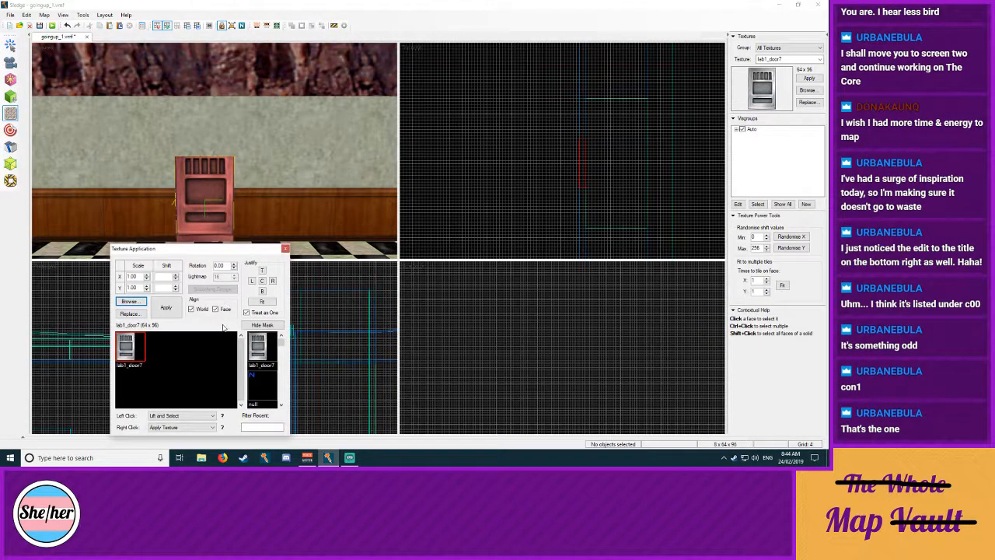
{"action": "left_click", "coordinate": [252, 376]}
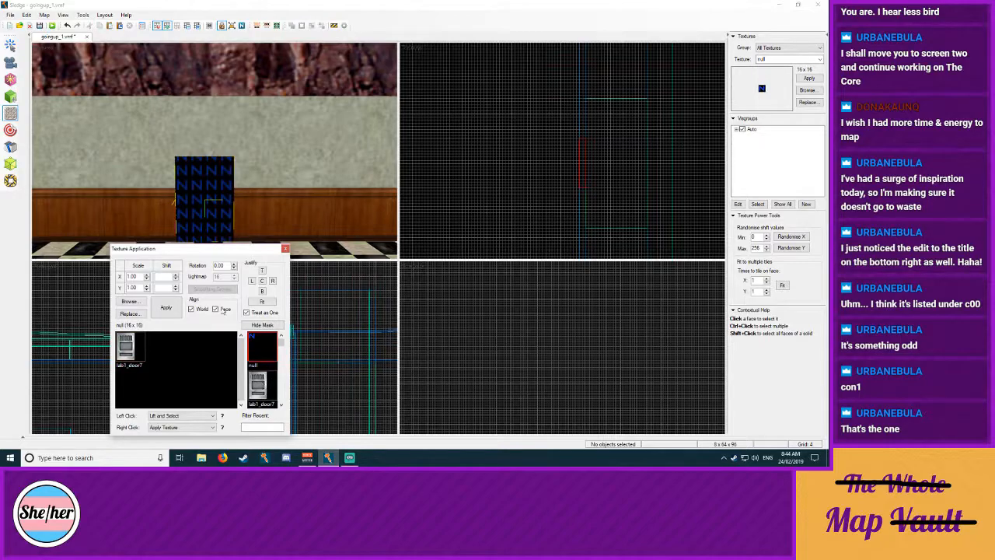
{"action": "right_click", "coordinate": [191, 228]}
{"action": "left_click", "coordinate": [261, 300]}
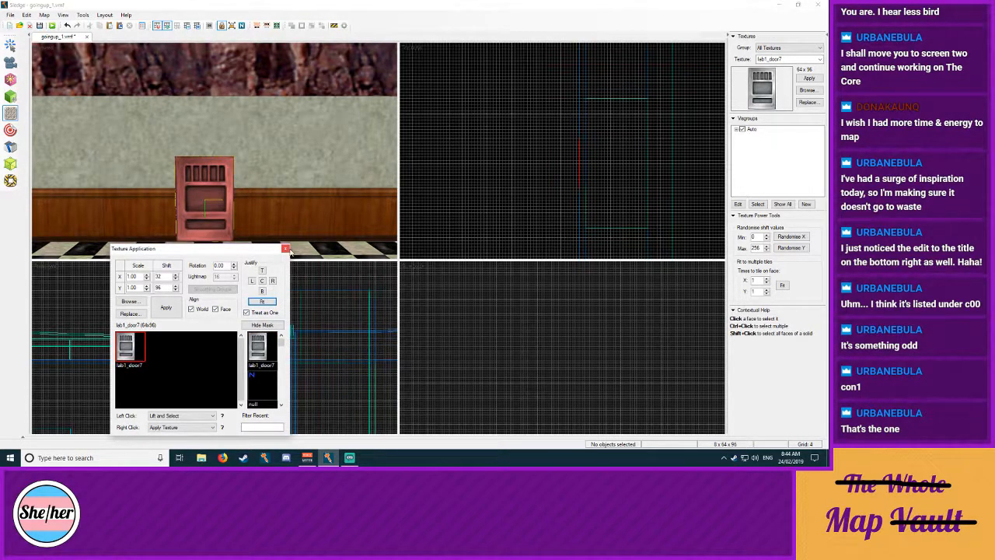
Step: Reduce the grid to 2 units and trim the front of the lab1_door7 block so it sits slightly recessed in the wall
{"action": "left_click", "coordinate": [285, 251]}
{"action": "left_click", "coordinate": [217, 208]}
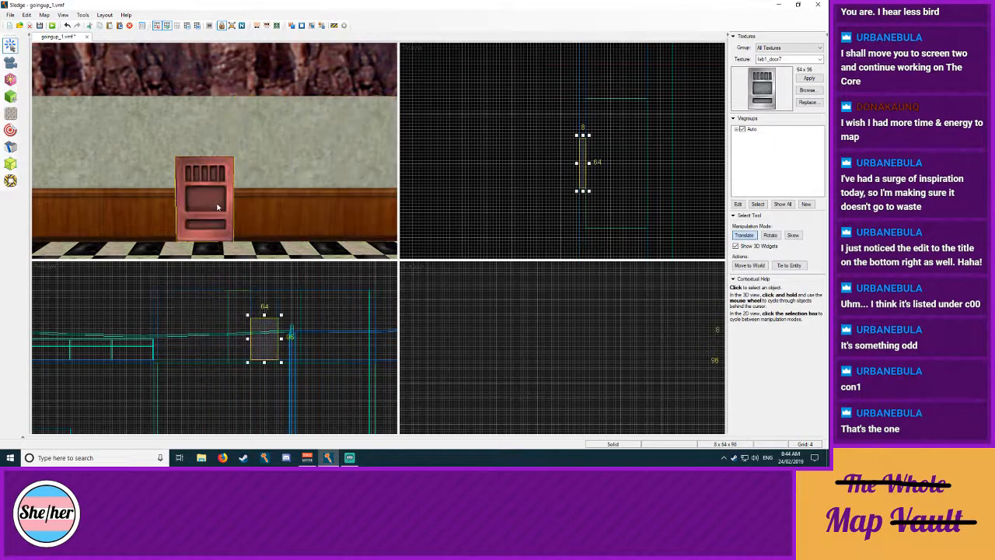
{"action": "left_click", "coordinate": [579, 162]}
{"action": "left_click", "coordinate": [580, 158]}
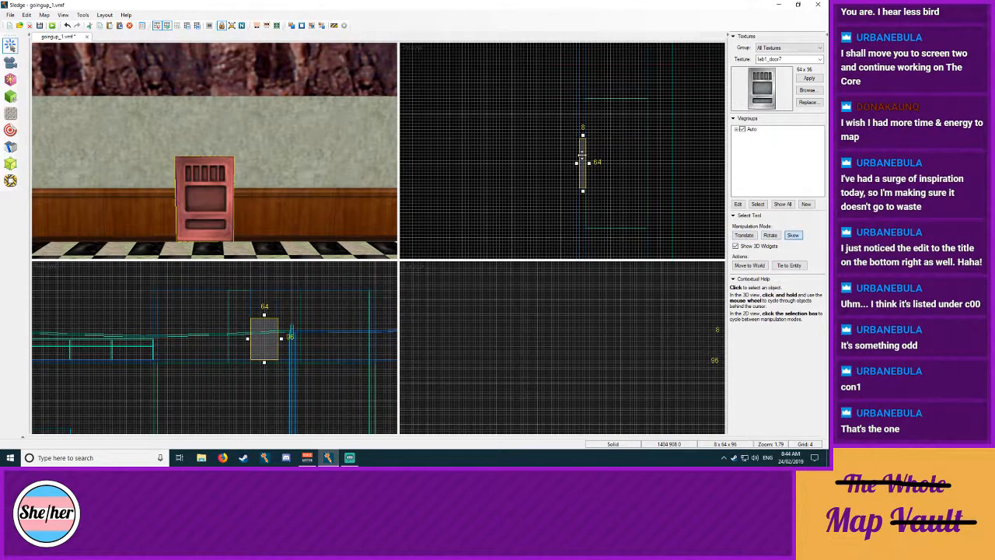
{"action": "key", "text": "["}
{"action": "left_click", "coordinate": [578, 162]}
{"action": "left_click_drag", "start_coordinate": [575, 164], "coordinate": [582, 165]}
{"action": "key", "text": "Escape"}
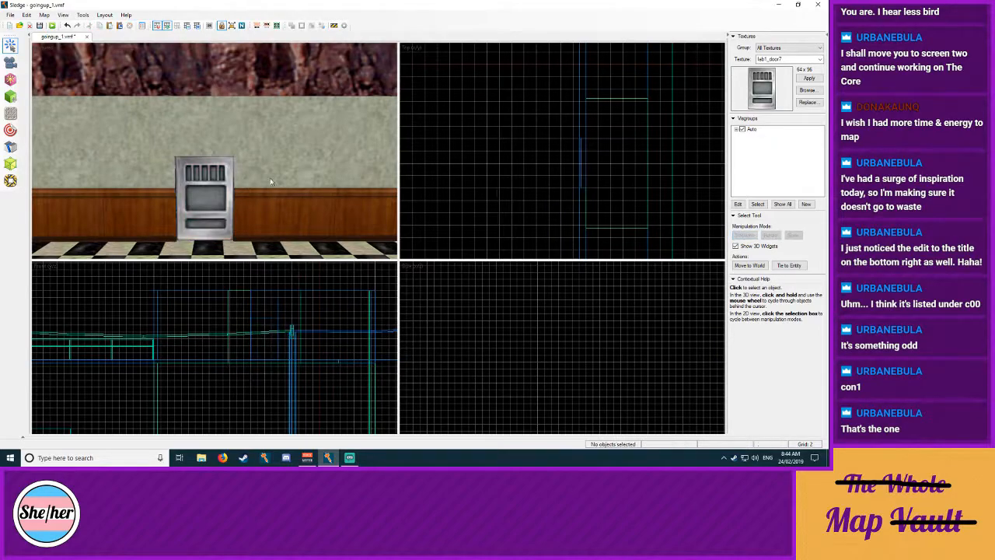
Step: Filter the texture browser by "dr" and choose lab10_dr1c for the null edges around the lab1_door7 block
{"action": "key", "text": "z"}
{"action": "key", "text": "w"}
{"action": "key", "text": "d"}
{"action": "key", "text": "z"}
{"action": "left_click", "coordinate": [11, 113]}
{"action": "left_click", "coordinate": [133, 144]}
{"action": "left_click", "coordinate": [153, 155]}
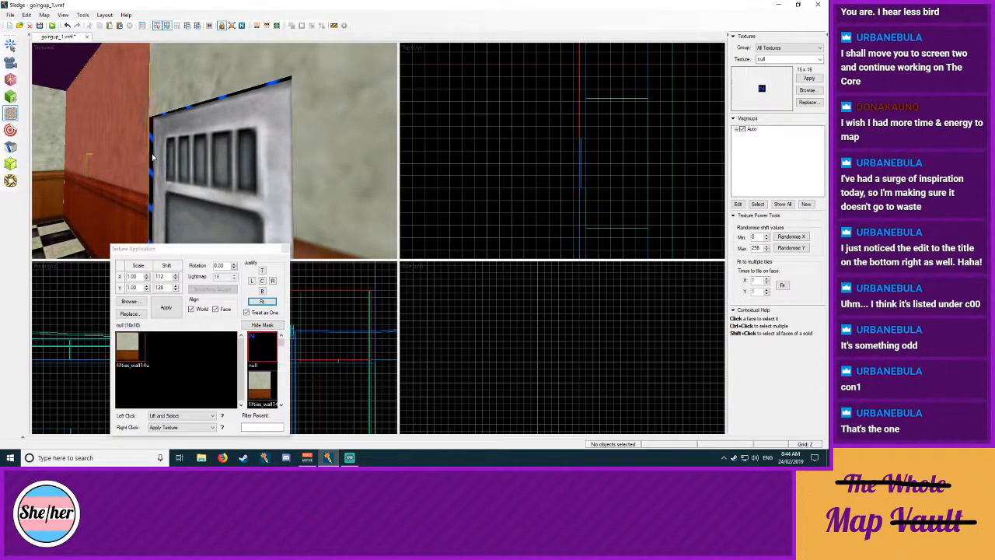
{"action": "left_click", "coordinate": [130, 301]}
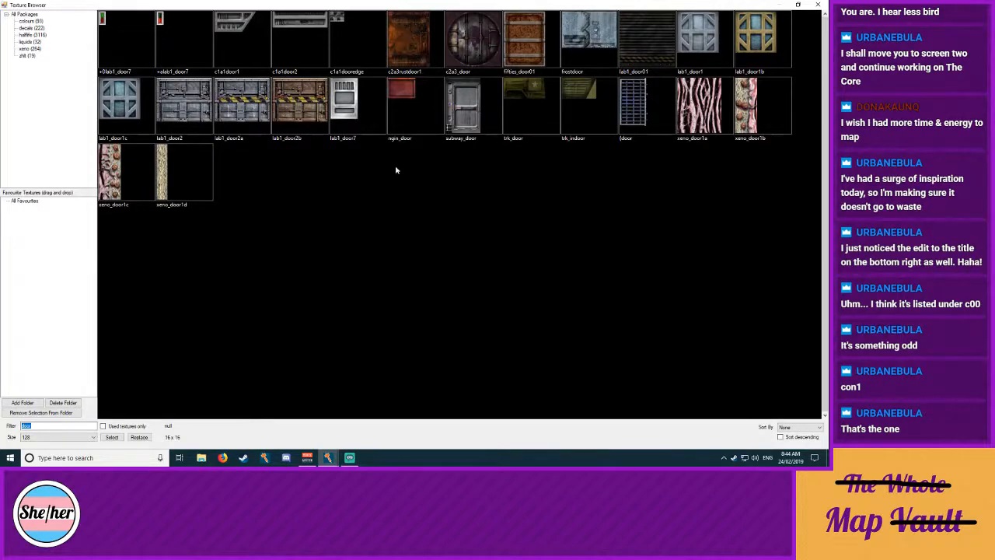
{"action": "type", "text": "dr"}
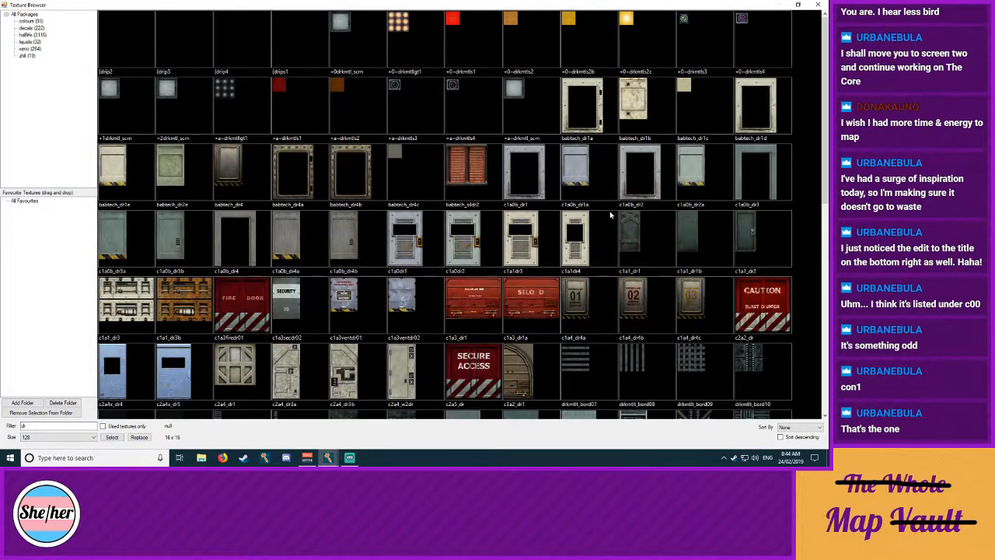
{"action": "scroll", "coordinate": [610, 221], "scroll_direction": "down", "scroll_amount": 5}
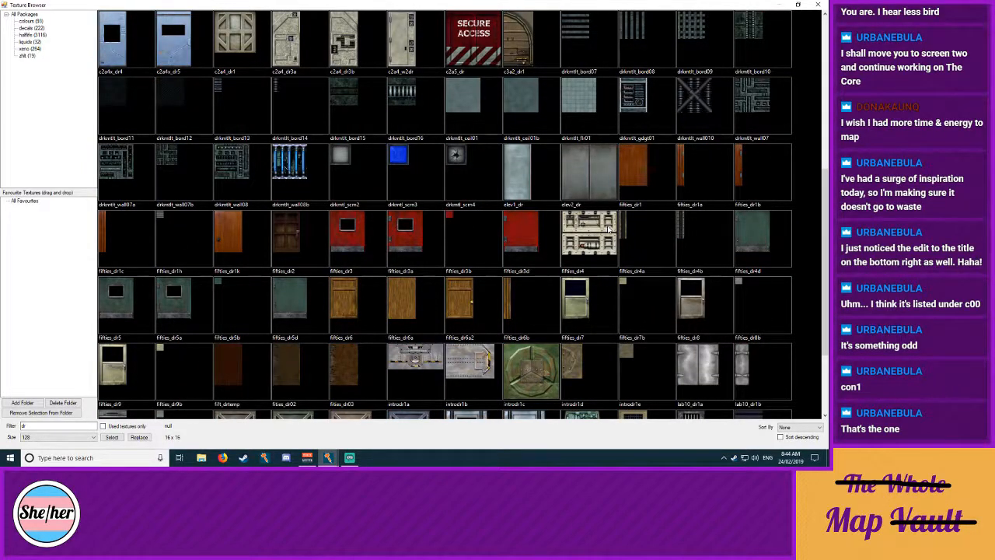
{"action": "scroll", "coordinate": [599, 303], "scroll_direction": "down", "scroll_amount": 2}
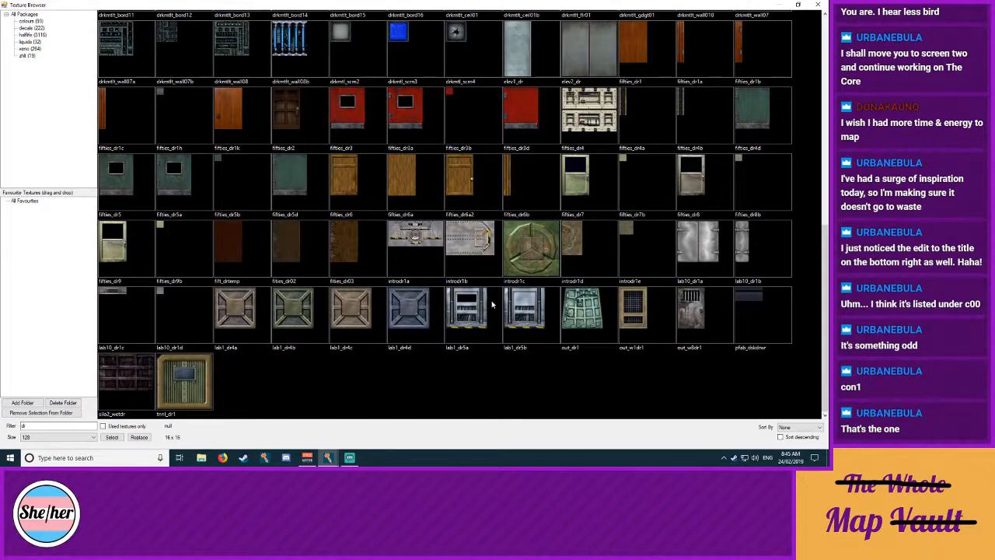
{"action": "double_click", "coordinate": [125, 324]}
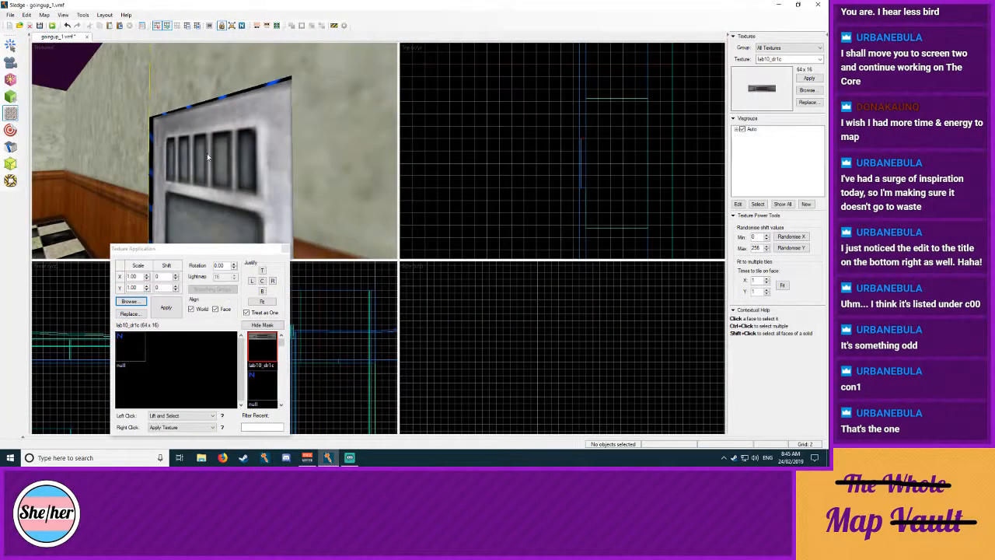
Step: Texture the exposed null faces around the recessed block with lab10_dr1c, rotating the side face 90 degrees and fitting it
{"action": "left_click", "coordinate": [150, 151]}
{"action": "left_click", "coordinate": [215, 265]}
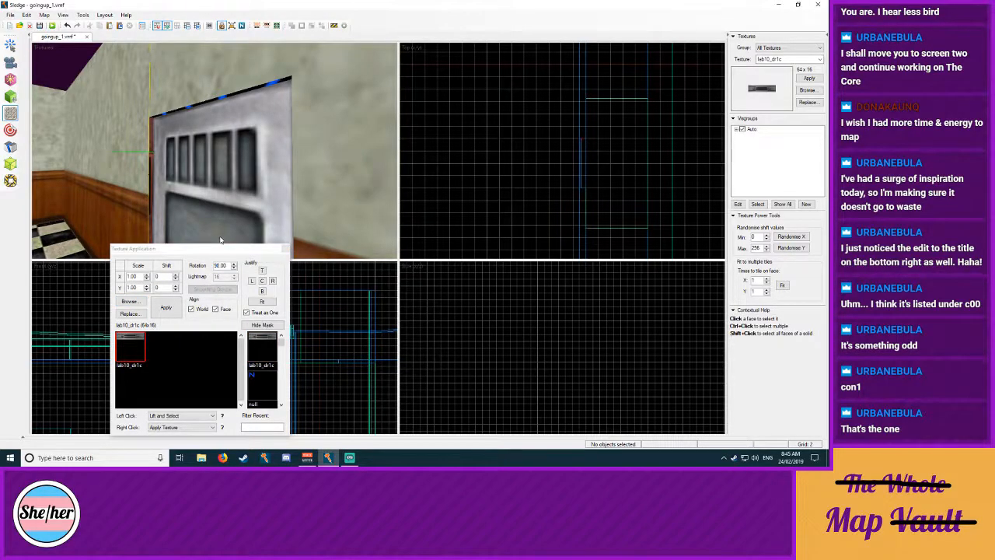
{"action": "left_click", "coordinate": [262, 300]}
{"action": "right_click", "coordinate": [185, 110]}
{"action": "key", "text": "z"}
{"action": "key", "text": "a"}
{"action": "key", "text": "z"}
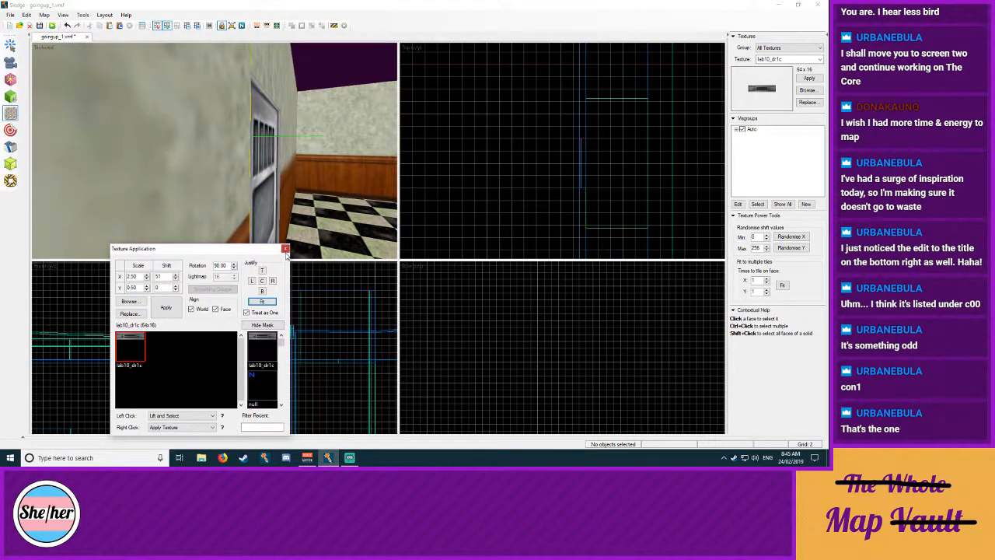
{"action": "key", "text": "shift+s"}
Step: Examine the upper room's null-textured exterior and where the railed walkway meets its wall
{"action": "key", "text": "s"}
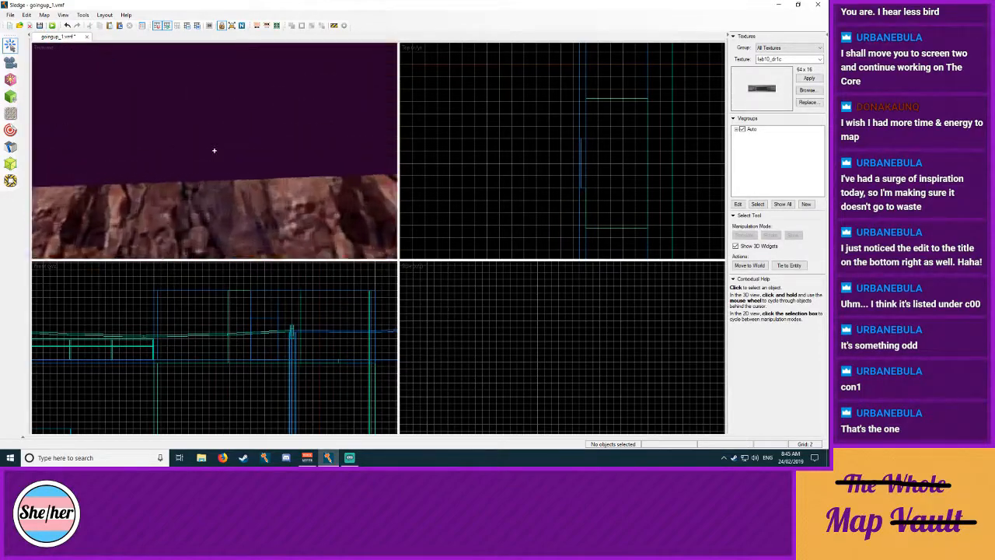
{"action": "key", "text": "d"}
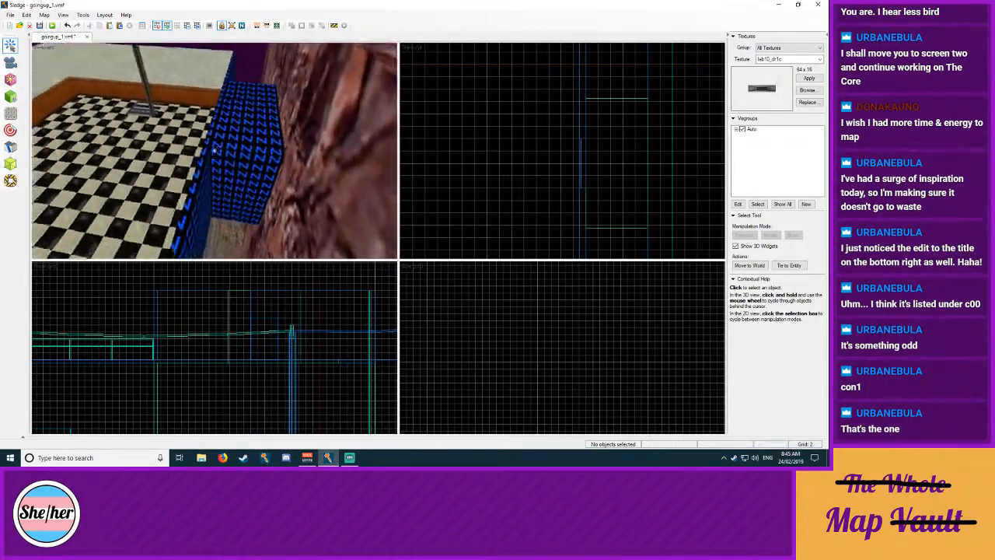
{"action": "key", "text": "a"}
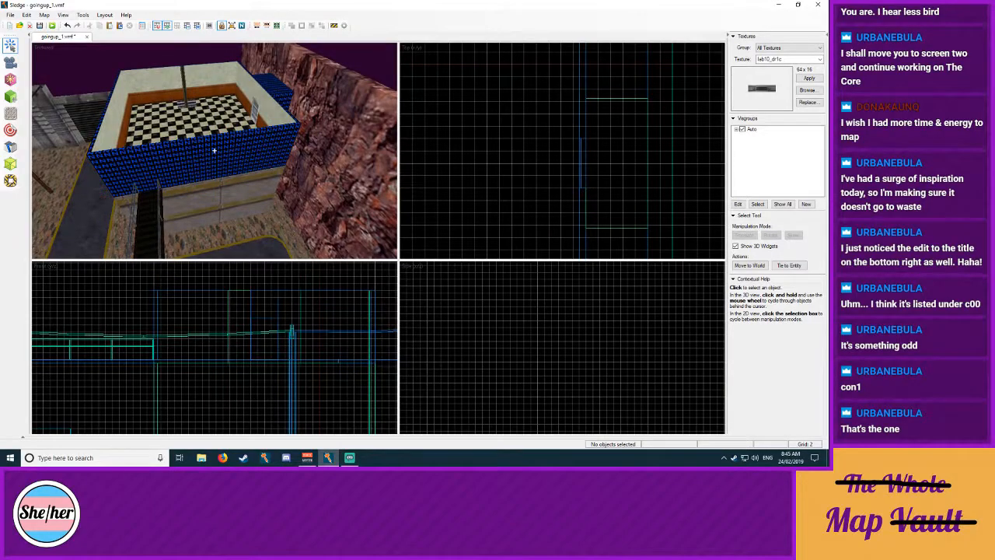
{"action": "key", "text": "w"}
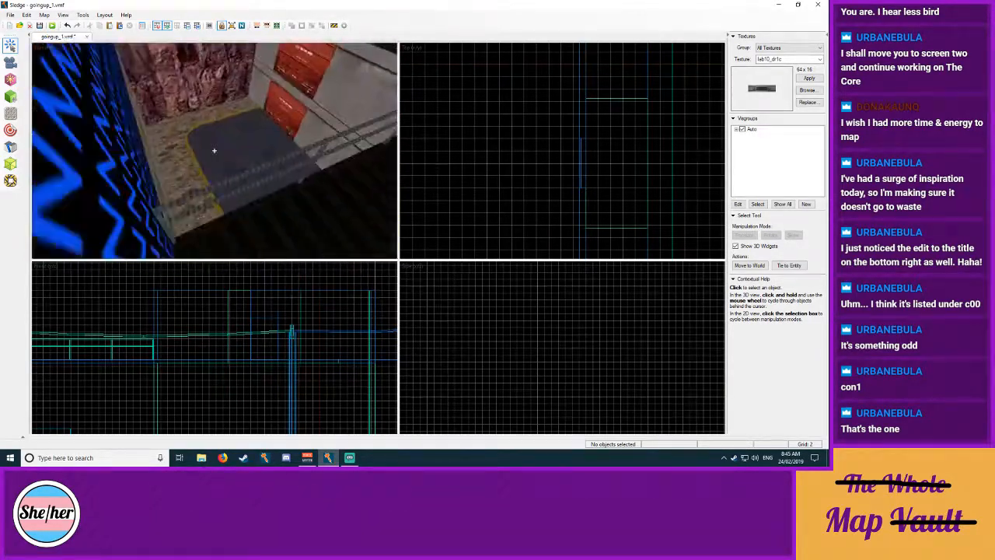
{"action": "key", "text": "w"}
{"action": "key", "text": "z"}
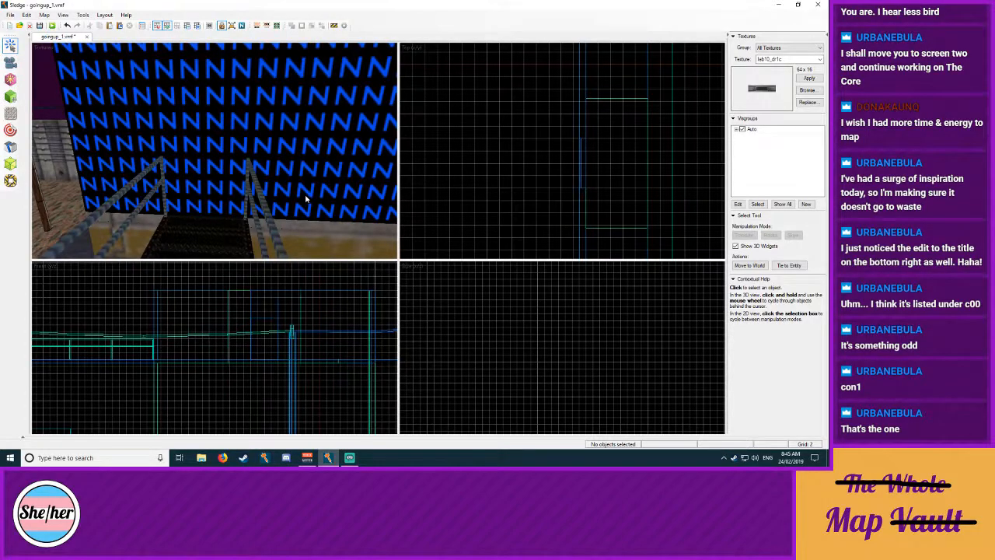
{"action": "key", "text": "z"}
{"action": "key", "text": "s"}
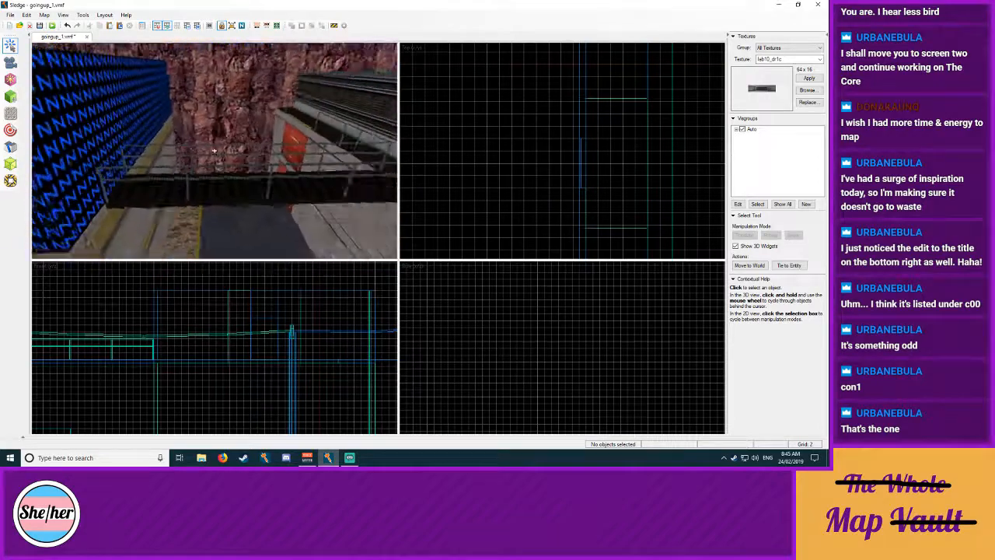
{"action": "key", "text": "w"}
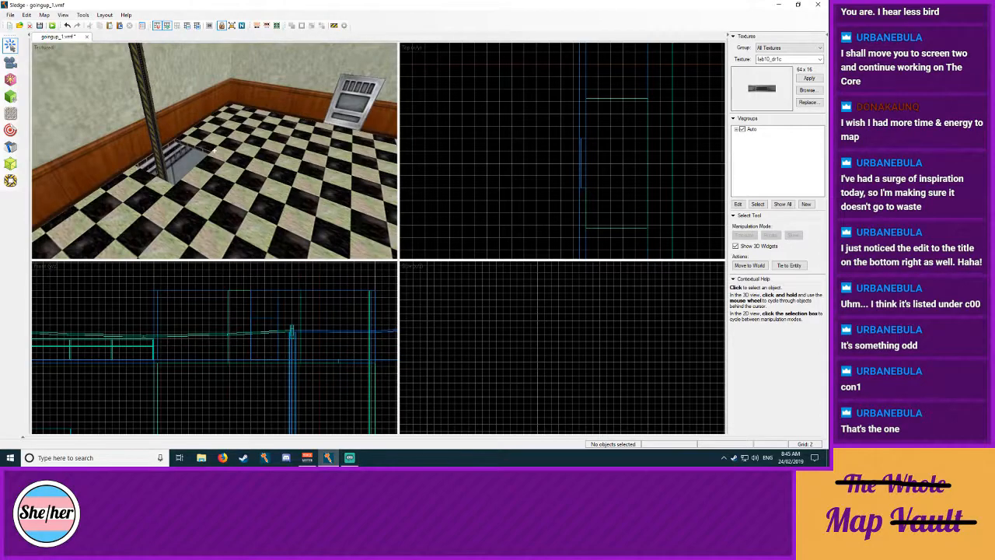
Step: Examine the room's interior around the lift opening, the pole and the lab1_door7 unit
{"action": "key", "text": "s"}
{"action": "key", "text": "w"}
{"action": "key", "text": "s"}
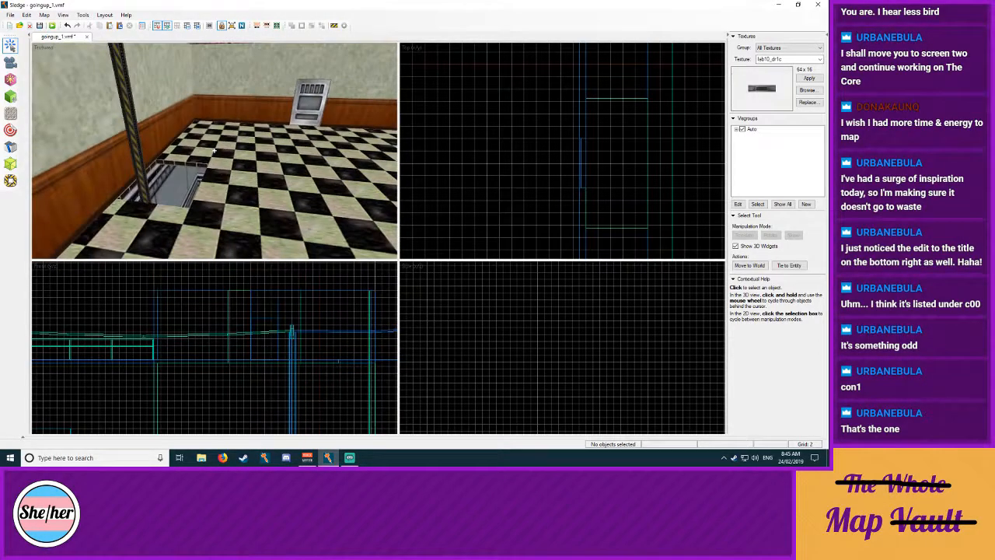
{"action": "key", "text": "s"}
{"action": "key", "text": "w"}
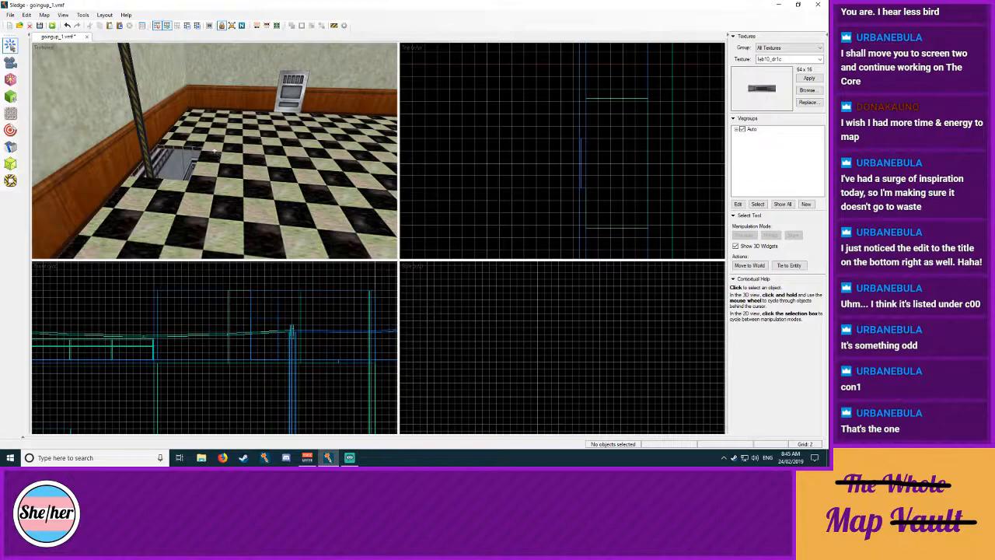
{"action": "key", "text": "d"}
{"action": "key", "text": "w"}
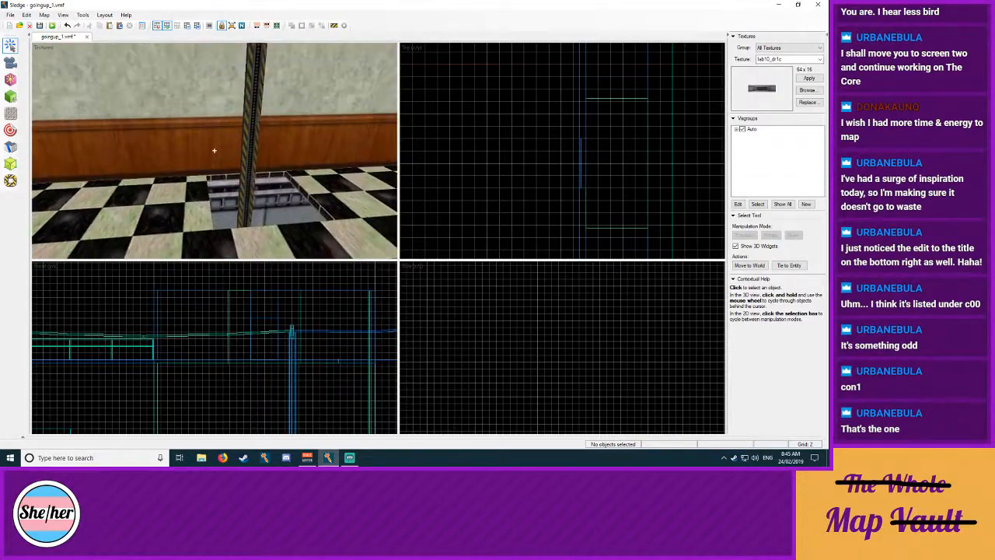
{"action": "key", "text": "z"}
{"action": "key", "text": "z"}
{"action": "key", "text": "s"}
{"action": "key", "text": "z"}
{"action": "key", "text": "z"}
{"action": "key", "text": "z"}
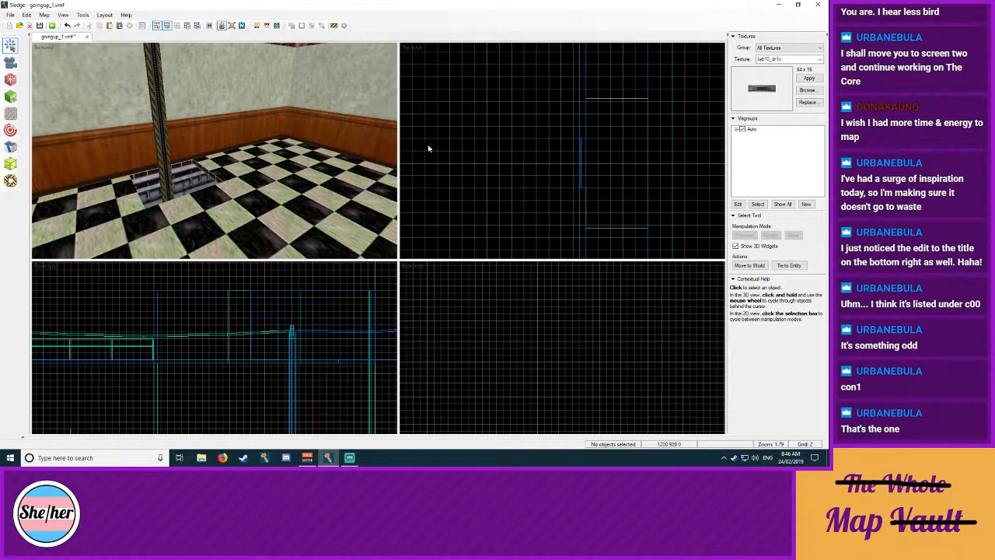
{"action": "key", "text": "z"}
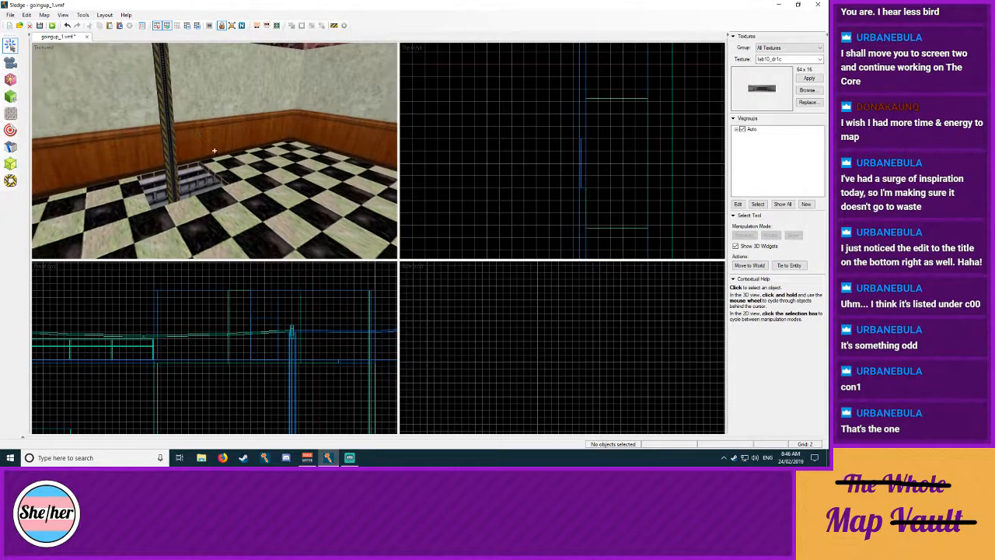
{"action": "key", "text": "s"}
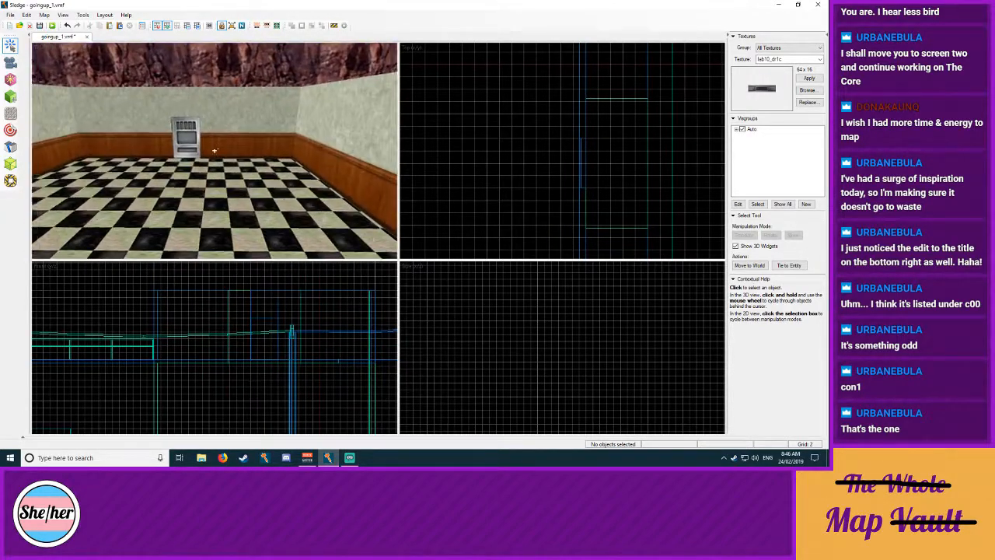
{"action": "key", "text": "w"}
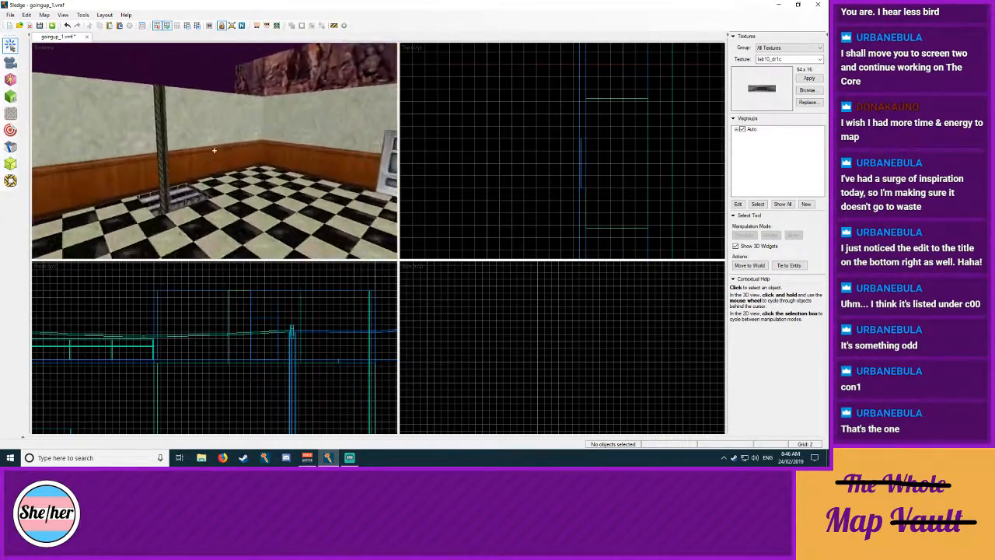
{"action": "key", "text": "w"}
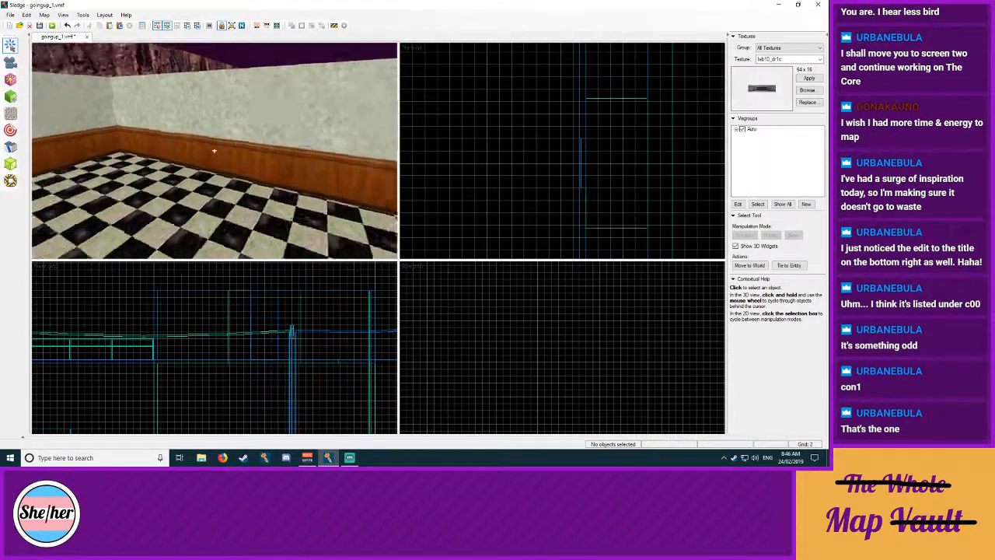
Step: Examine the room from outside, along with the neighbouring buildings and yard
{"action": "key", "text": "w"}
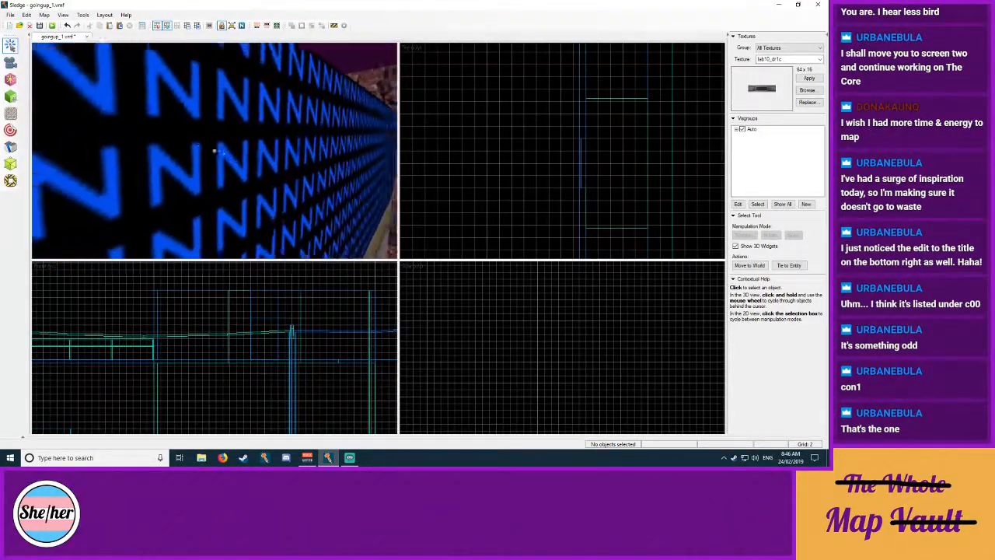
{"action": "key", "text": "s"}
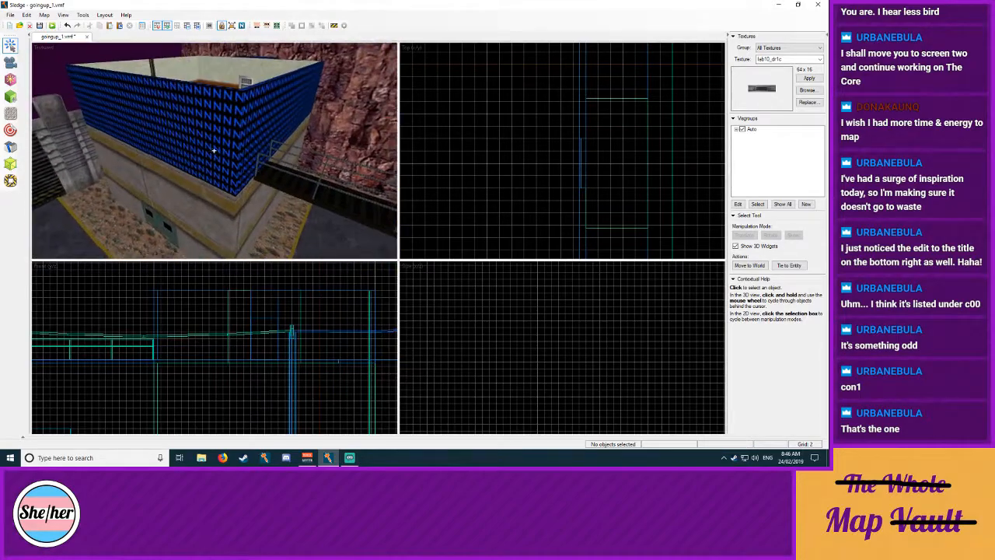
{"action": "key", "text": "w"}
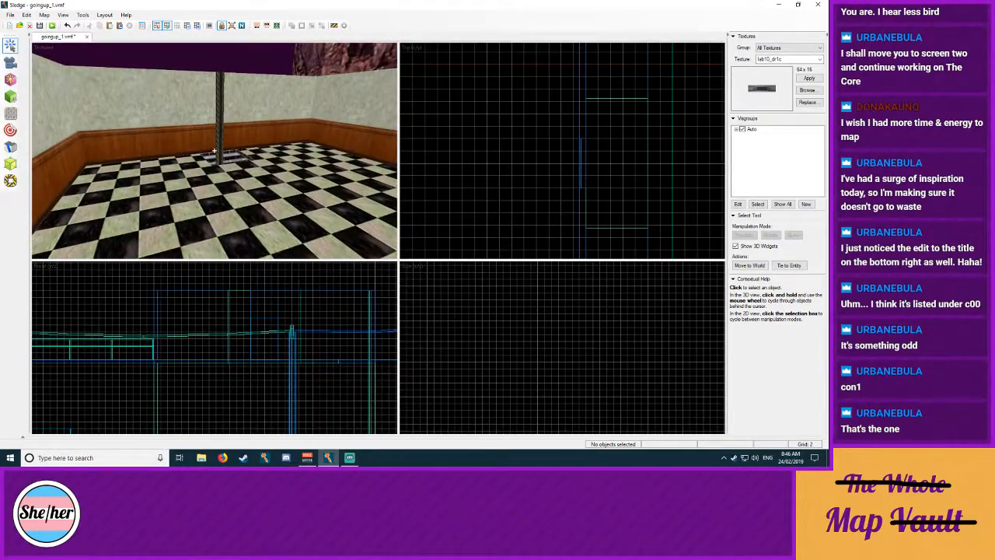
{"action": "key", "text": "s"}
{"action": "key", "text": "w"}
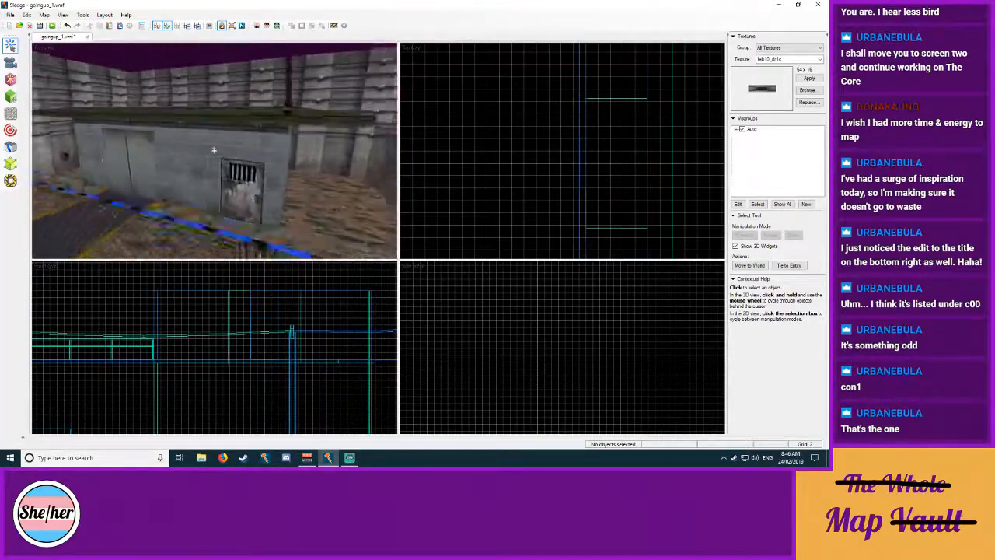
{"action": "left_click", "coordinate": [214, 150]}
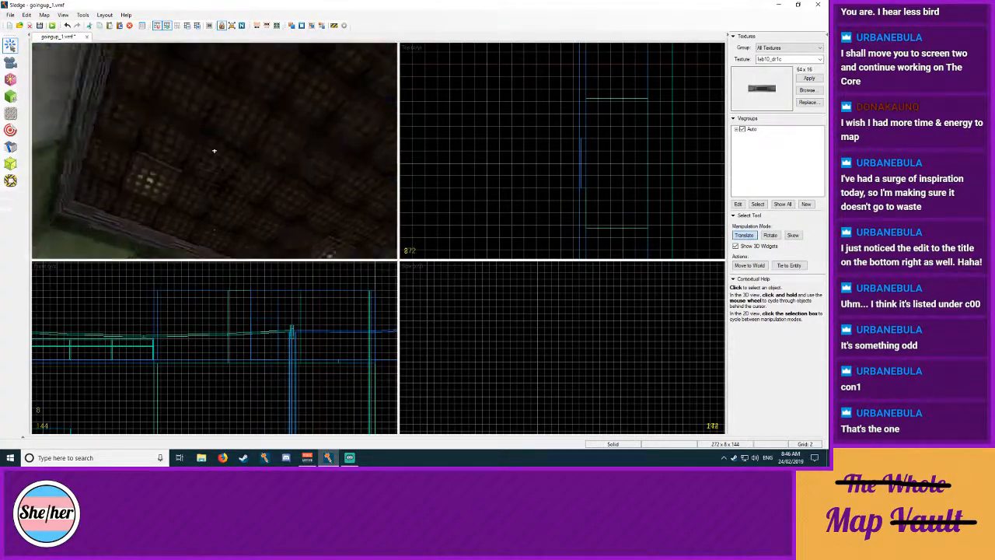
{"action": "key", "text": "w"}
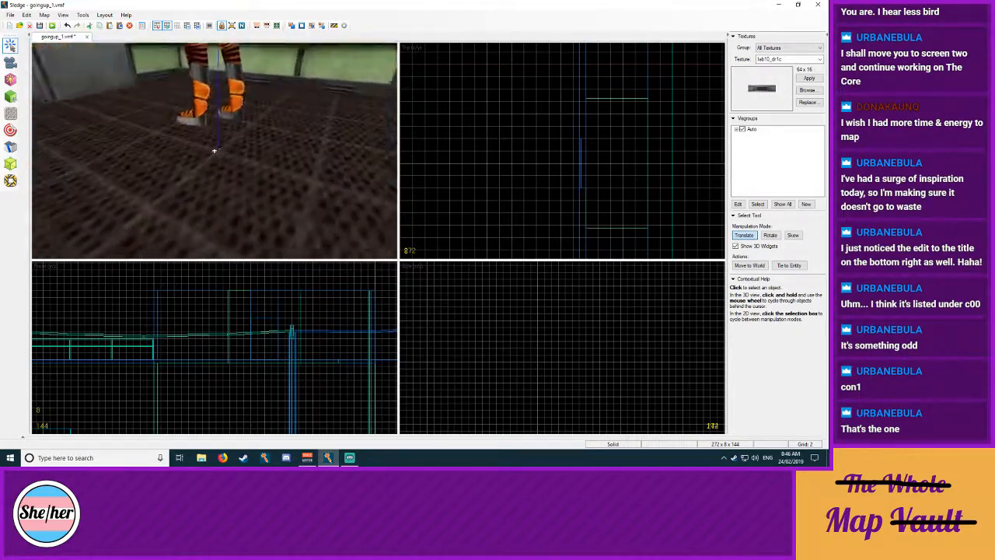
{"action": "key", "text": "w"}
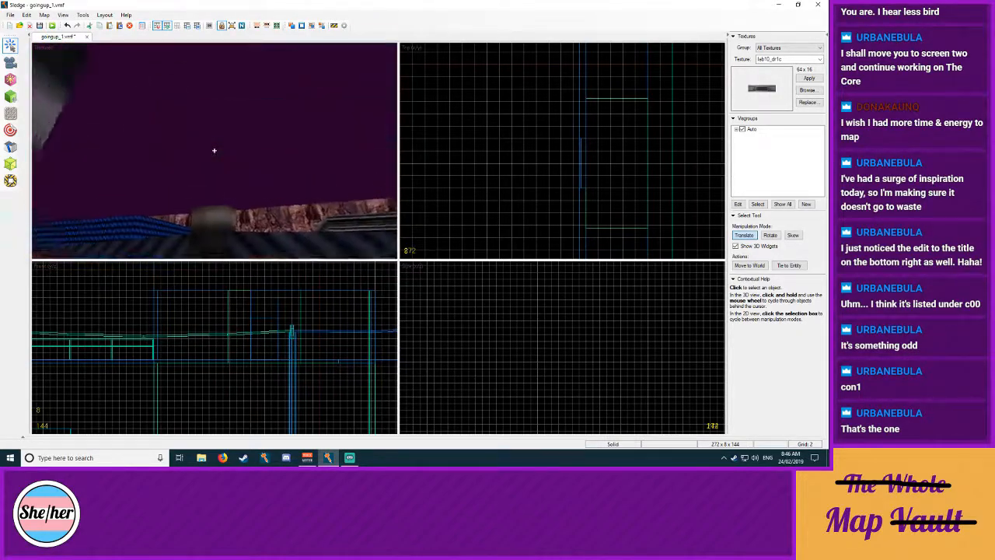
{"action": "key", "text": "w"}
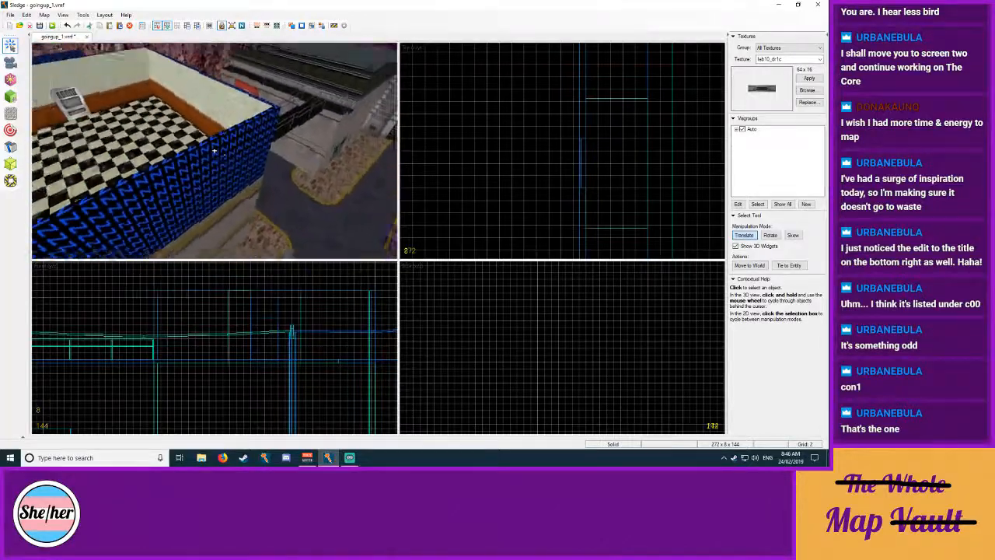
{"action": "key", "text": "w"}
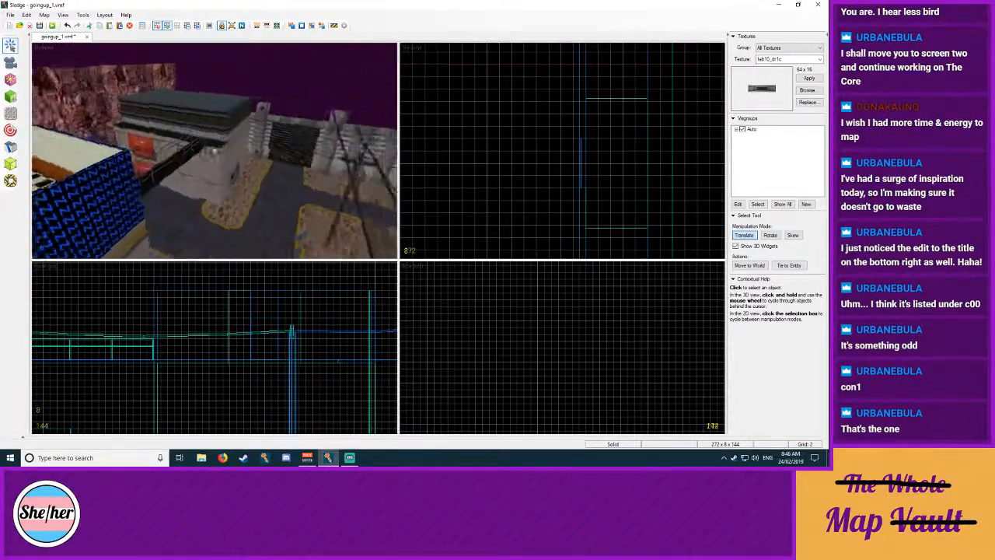
Step: Examine the upper room's interior walls and the outside wall where the railed walkway meets it
{"action": "key", "text": "w"}
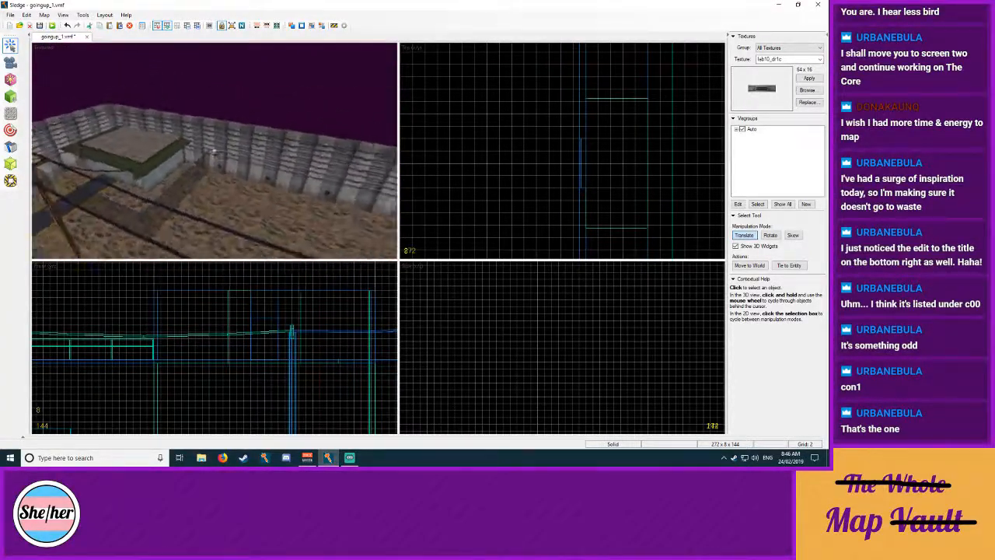
{"action": "key", "text": "w"}
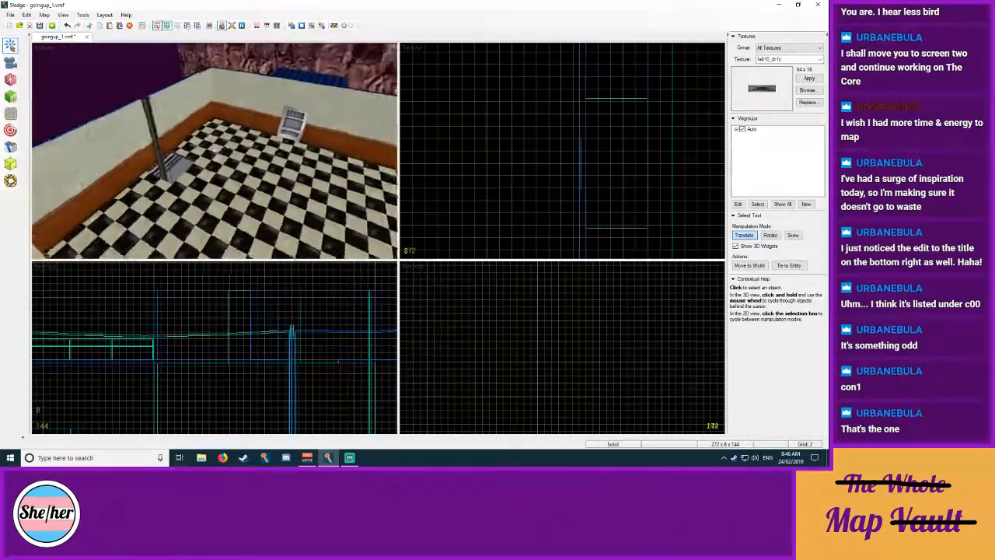
{"action": "key", "text": "w"}
{"action": "key", "text": "w"}
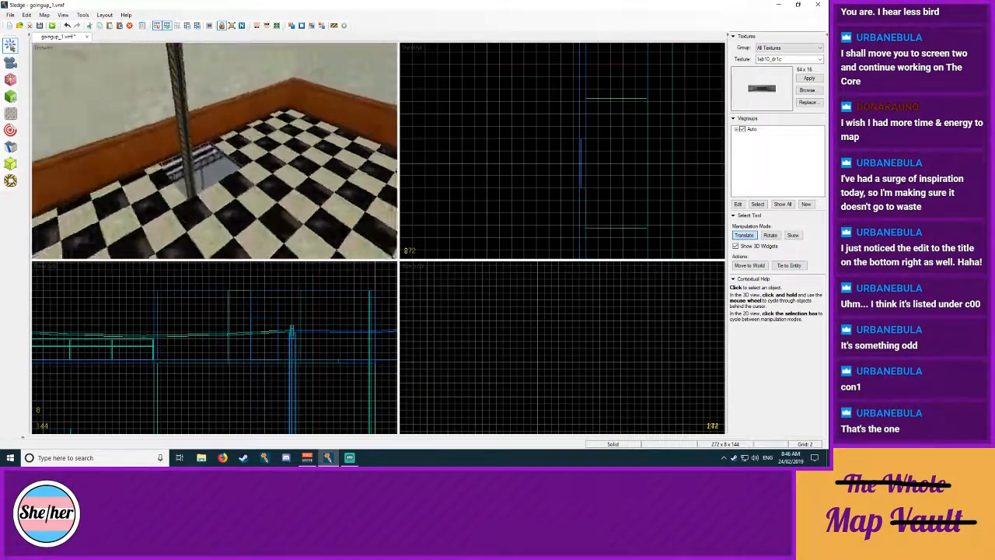
{"action": "left_click", "coordinate": [272, 86]}
{"action": "scroll", "coordinate": [610, 151], "scroll_direction": "up", "scroll_amount": 4}
{"action": "middle_click_drag", "start_coordinate": [593, 168], "coordinate": [651, 69]}
{"action": "middle_click_drag", "start_coordinate": [581, 116], "coordinate": [659, 111]}
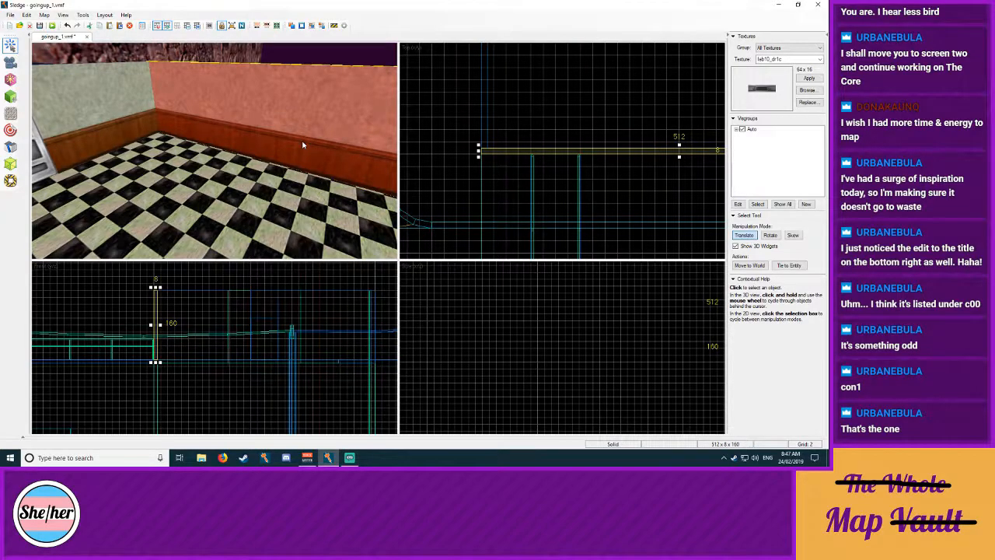
{"action": "left_click", "coordinate": [553, 116]}
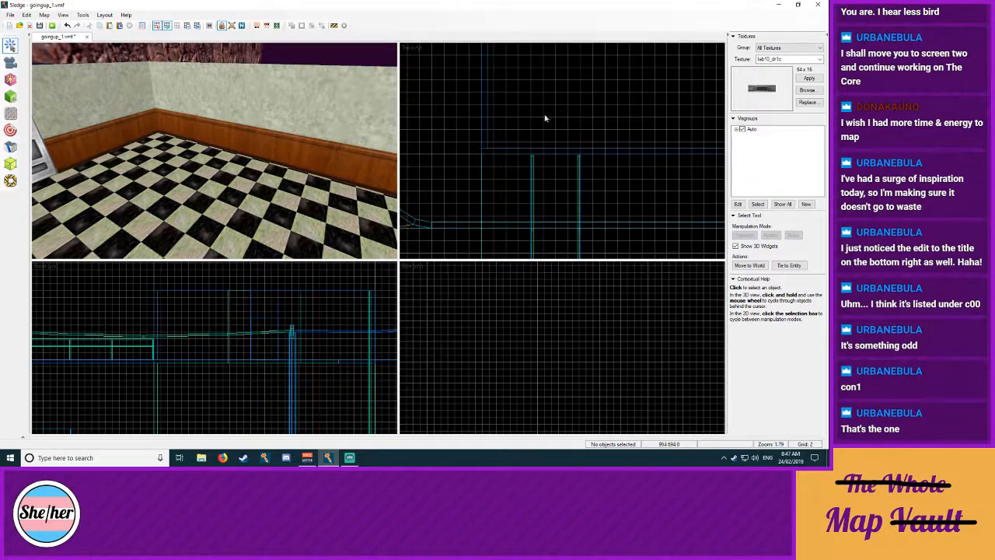
{"action": "key", "text": "w"}
{"action": "key", "text": "s"}
{"action": "key", "text": "d"}
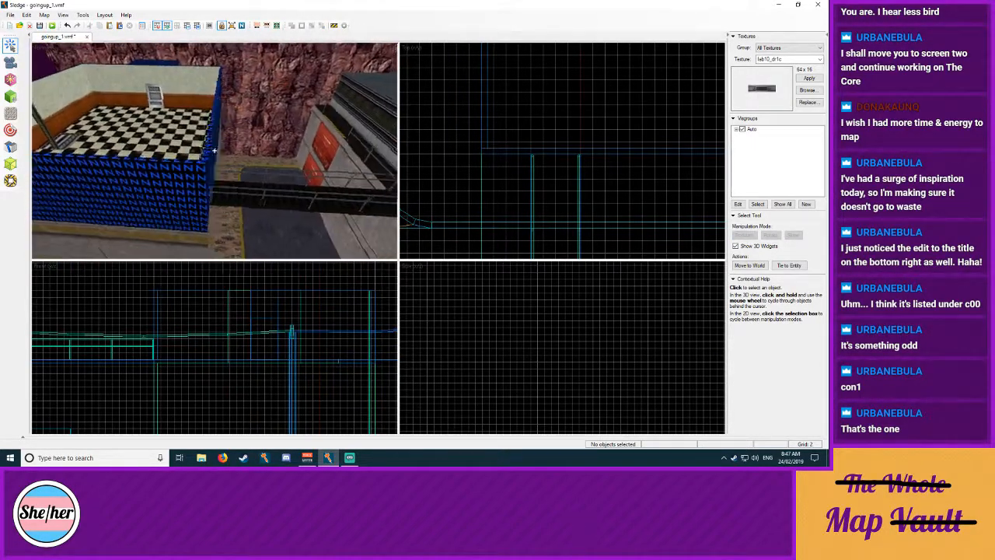
{"action": "key", "text": "d"}
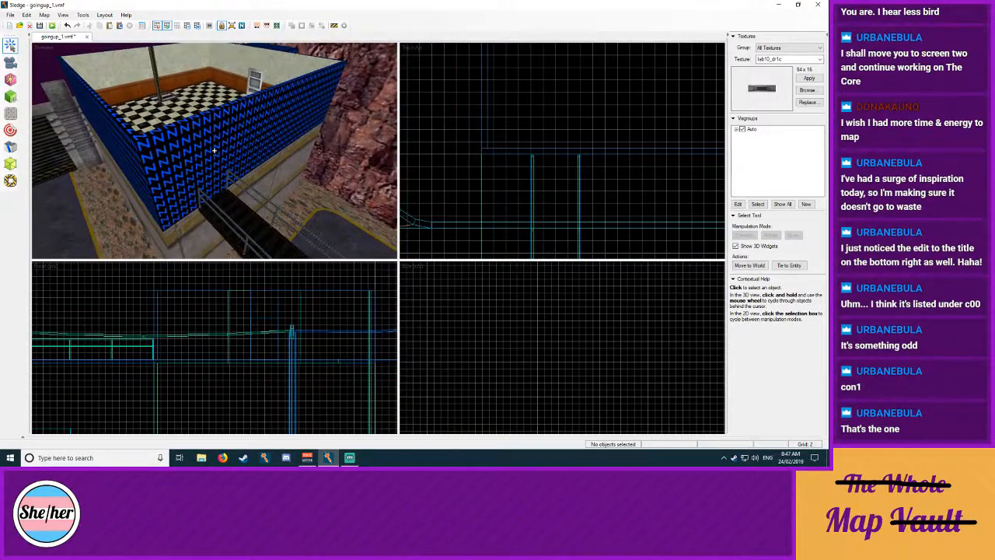
{"action": "key", "text": "d"}
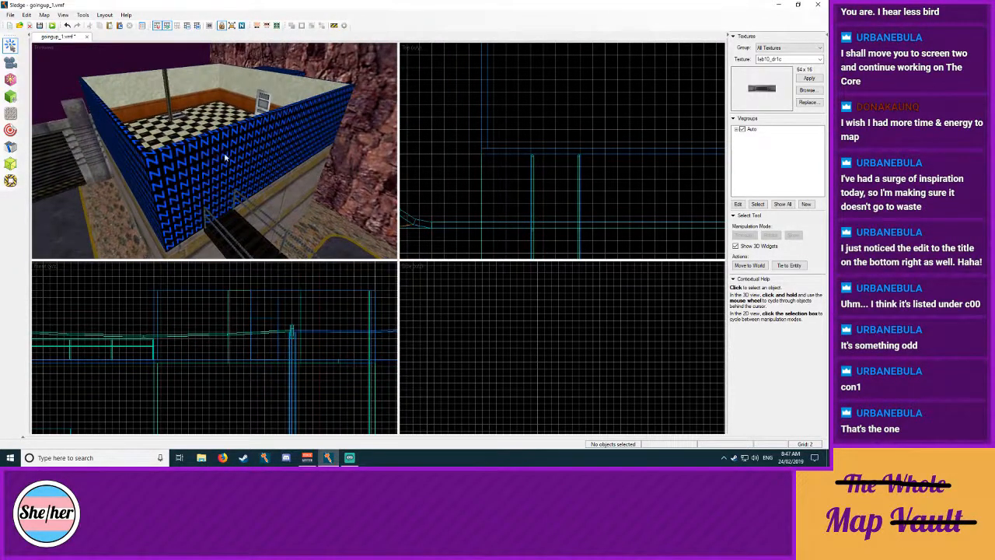
Step: Place a copy of the lab1_door7 block at the walkway's end, rotated to lie in the wall, using a grid size of 4
{"action": "left_click", "coordinate": [223, 157]}
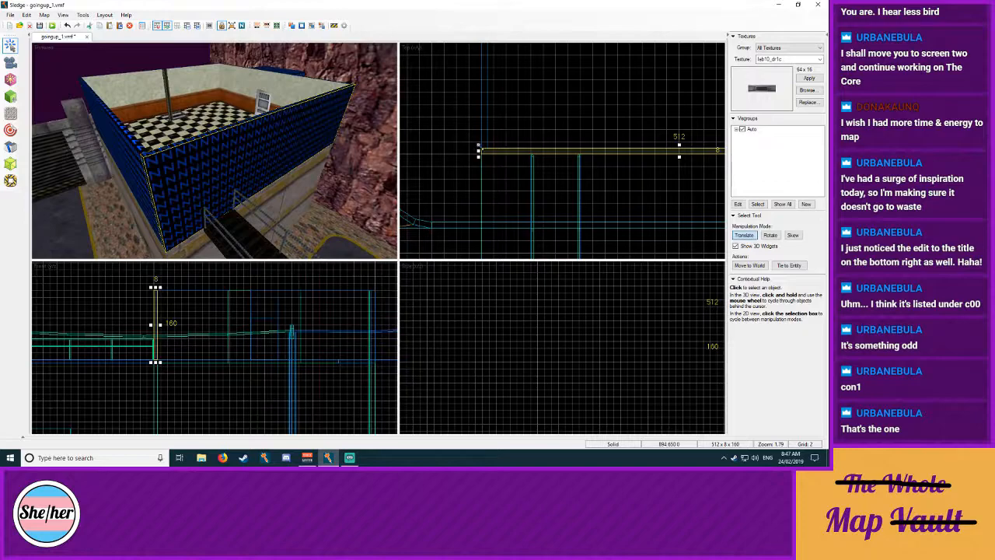
{"action": "key", "text": "bracketright"}
{"action": "key", "text": "bracketright"}
{"action": "key", "text": "bracketright"}
{"action": "key", "text": "bracketright"}
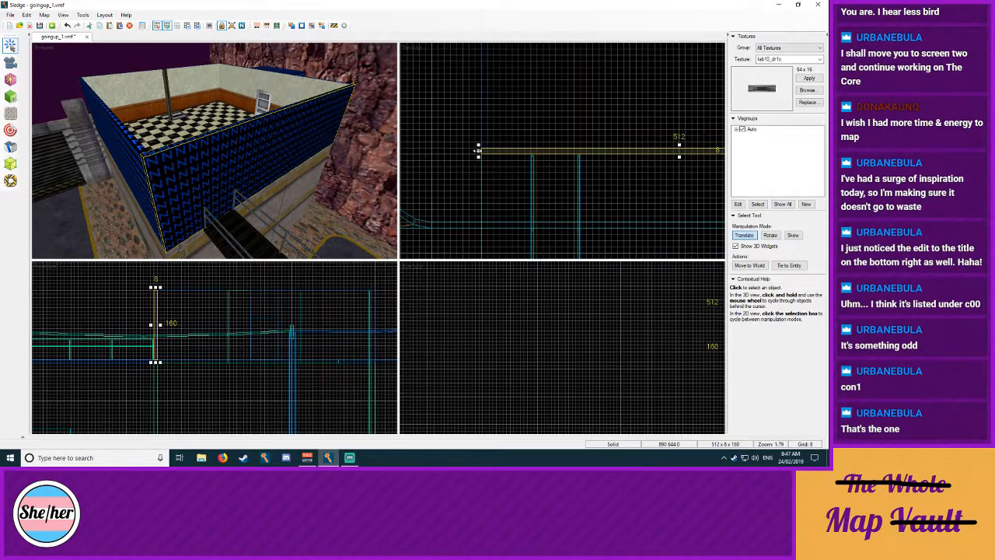
{"action": "key", "text": "bracketleft"}
{"action": "key", "text": "bracketleft"}
{"action": "key", "text": "bracketleft"}
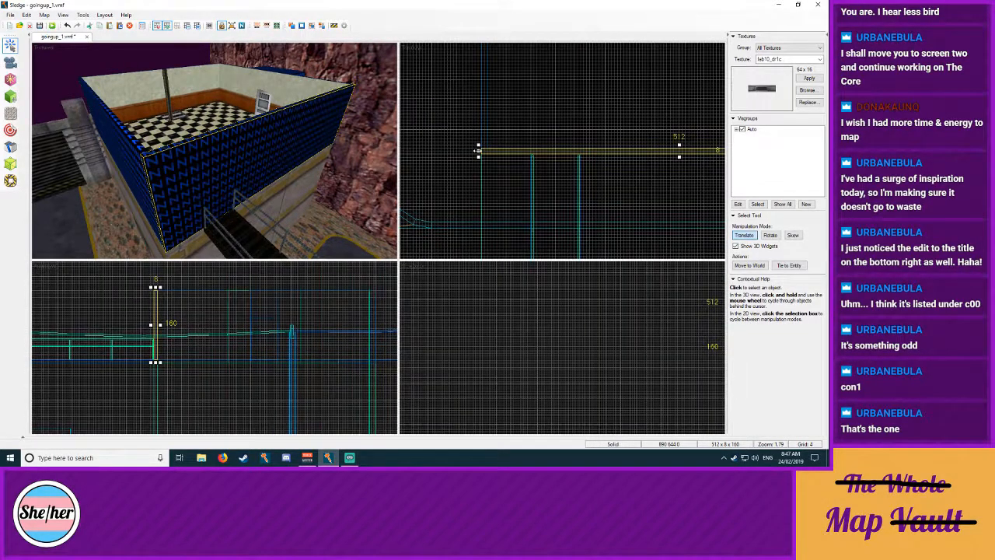
{"action": "left_click", "coordinate": [264, 104]}
{"action": "middle_click_drag", "start_coordinate": [420, 125], "coordinate": [623, 230]}
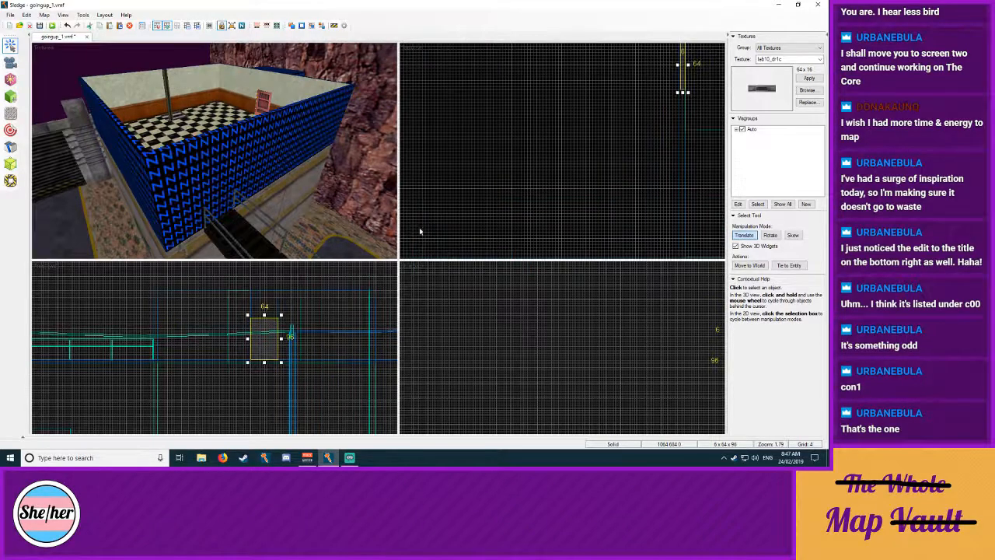
{"action": "mouse_move", "coordinate": [683, 68]}
{"action": "left_mouse_down"}
{"action": "mouse_move", "coordinate": [458, 264]}
{"action": "mouse_move", "coordinate": [457, 200]}
{"action": "mouse_move", "coordinate": [503, 129]}
{"action": "mouse_move", "coordinate": [455, 159]}
{"action": "left_mouse_up"}
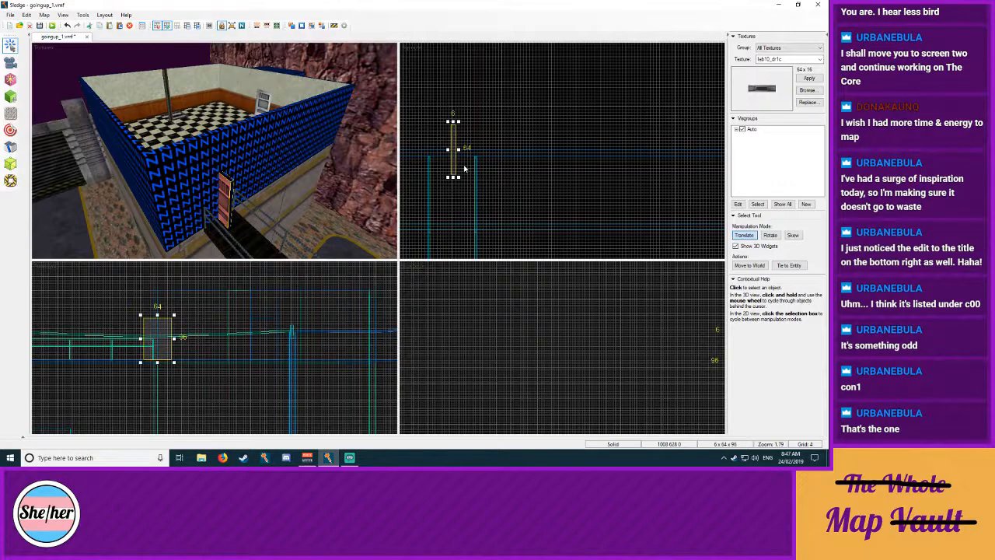
{"action": "key", "text": "n"}
{"action": "left_click_drag", "start_coordinate": [461, 150], "coordinate": [460, 153]}
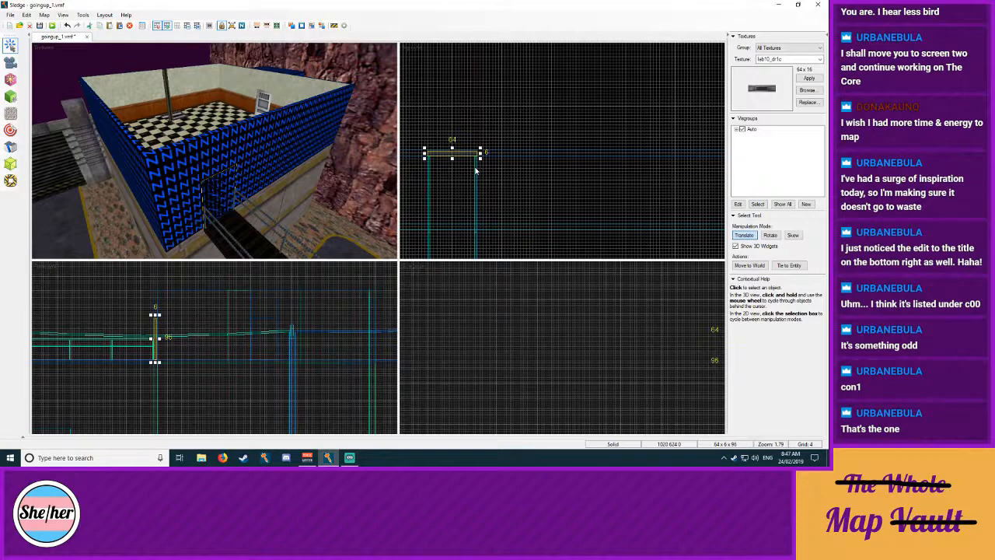
Step: Clip the 512-unit wall at both sides of the new door block, separating a 64-unit-wide section
{"action": "scroll", "coordinate": [538, 177], "scroll_direction": "up", "scroll_amount": 3}
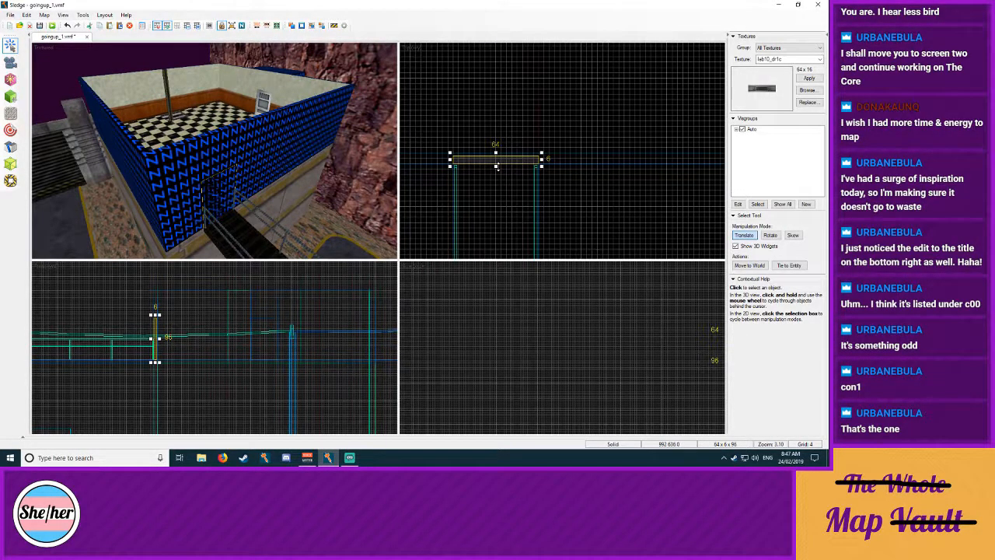
{"action": "key", "text": "bracketleft"}
{"action": "left_click", "coordinate": [568, 129]}
{"action": "left_click", "coordinate": [228, 180]}
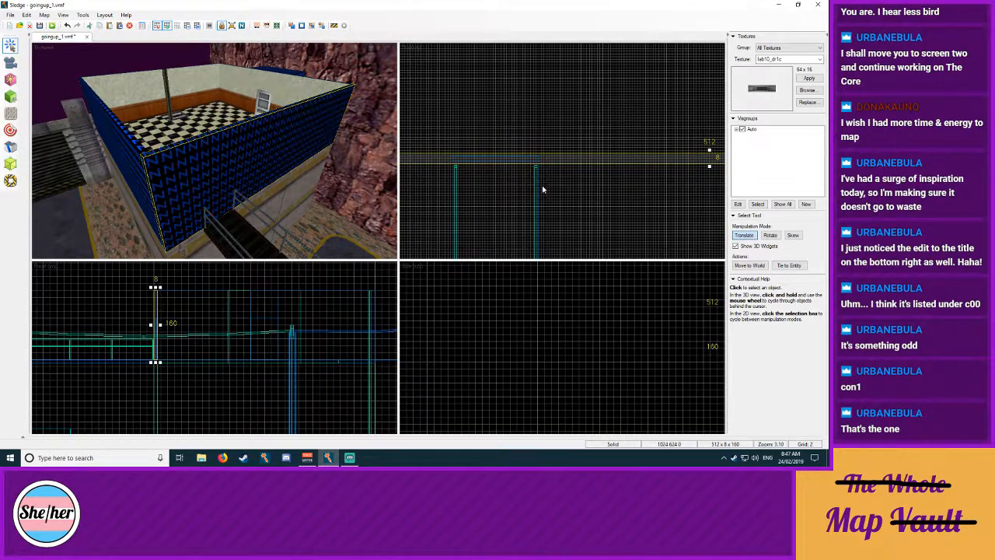
{"action": "middle_click_drag", "start_coordinate": [540, 189], "coordinate": [614, 198]}
{"action": "mouse_move", "coordinate": [440, 164]}
{"action": "left_mouse_down"}
{"action": "mouse_move", "coordinate": [622, 166]}
{"action": "mouse_move", "coordinate": [473, 166]}
{"action": "left_mouse_up"}
{"action": "mouse_move", "coordinate": [676, 193]}
{"action": "middle_mouse_down"}
{"action": "mouse_move", "coordinate": [505, 201]}
{"action": "mouse_move", "coordinate": [498, 180]}
{"action": "middle_mouse_up"}
{"action": "mouse_move", "coordinate": [603, 164]}
{"action": "left_mouse_down"}
{"action": "mouse_move", "coordinate": [469, 172]}
{"action": "mouse_move", "coordinate": [595, 161]}
{"action": "mouse_move", "coordinate": [581, 160]}
{"action": "left_mouse_up"}
{"action": "key", "text": "Escape"}
Step: Clip the 64-unit-wide wall section at the door block's top, keeping only the part above the door
{"action": "left_click", "coordinate": [188, 172]}
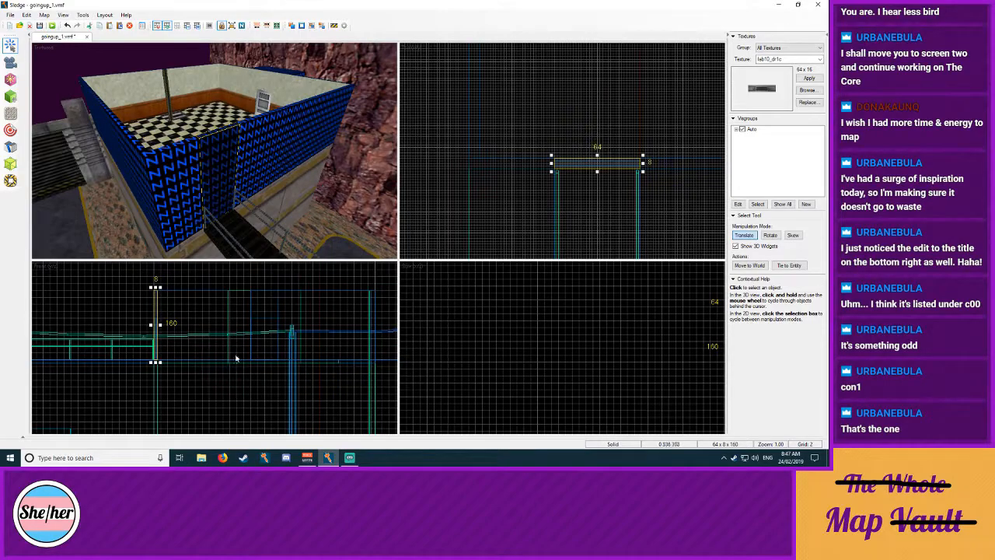
{"action": "mouse_move", "coordinate": [158, 353]}
{"action": "left_mouse_down"}
{"action": "mouse_move", "coordinate": [171, 315]}
{"action": "mouse_move", "coordinate": [183, 317]}
{"action": "left_mouse_up"}
{"action": "left_click", "coordinate": [189, 312]}
Step: Pick up lab1_door7 from the room's existing door and apply it to the new door block's two large faces, fitting it
{"action": "key", "text": "z"}
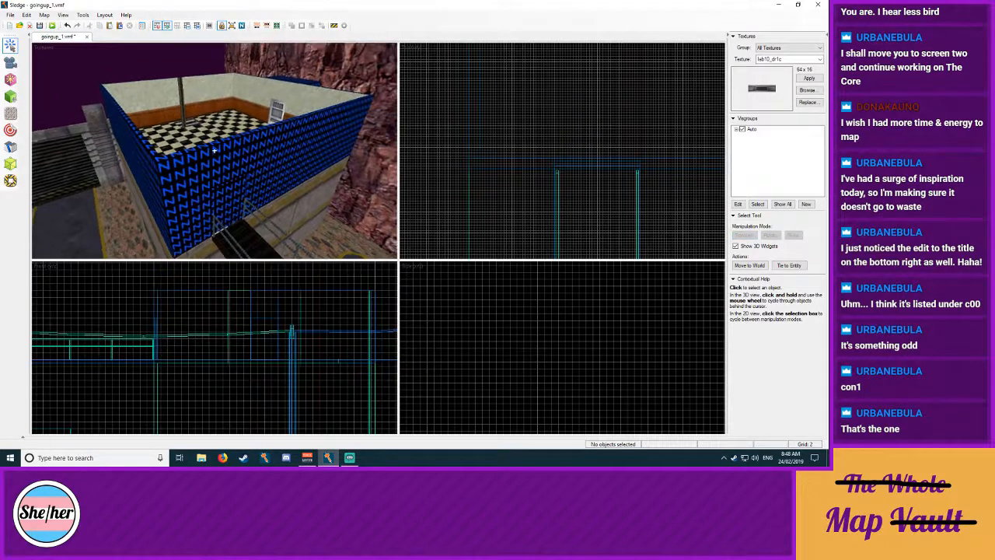
{"action": "key", "text": "z"}
{"action": "left_click", "coordinate": [10, 115]}
{"action": "left_click", "coordinate": [240, 108]}
{"action": "key", "text": "z"}
{"action": "key", "text": "w"}
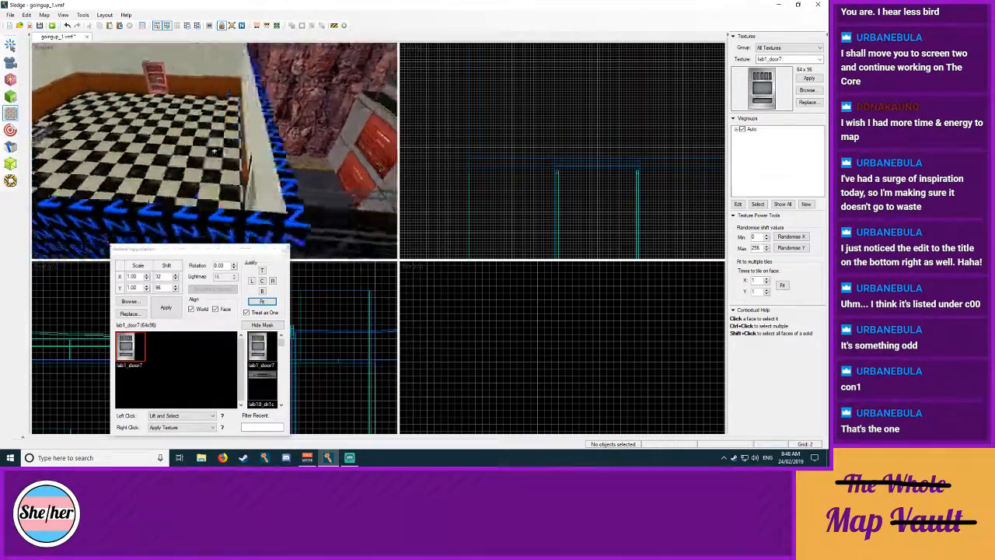
{"action": "key", "text": "z"}
{"action": "left_click", "coordinate": [228, 130]}
{"action": "left_click", "coordinate": [266, 300]}
{"action": "key", "text": "z"}
{"action": "key", "text": "w"}
{"action": "key", "text": "z"}
{"action": "right_click", "coordinate": [174, 176]}
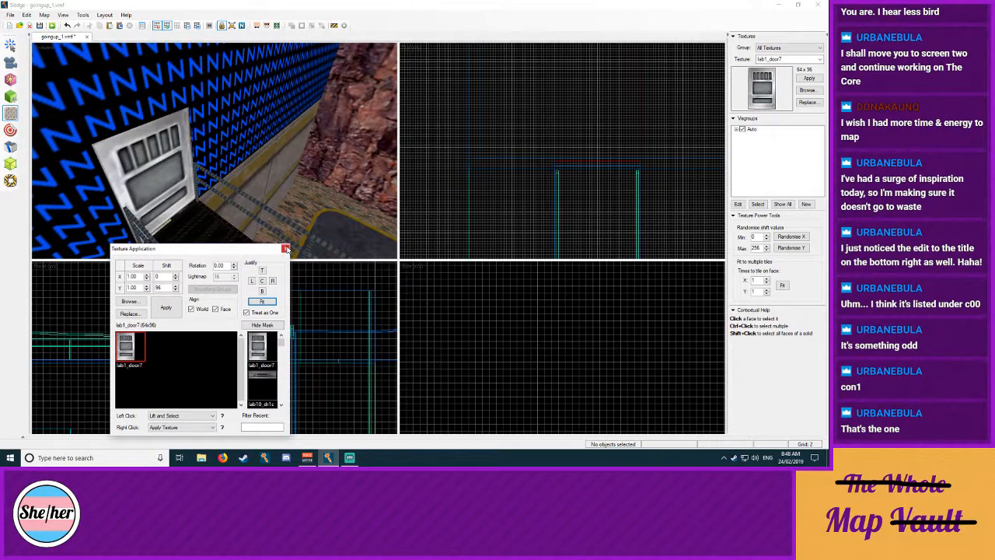
{"action": "left_click", "coordinate": [285, 248]}
Step: Examine the facing building with its red doors, the road below and the railed walkway to the upper room
{"action": "key", "text": "z"}
{"action": "key", "text": "s"}
{"action": "key", "text": "w"}
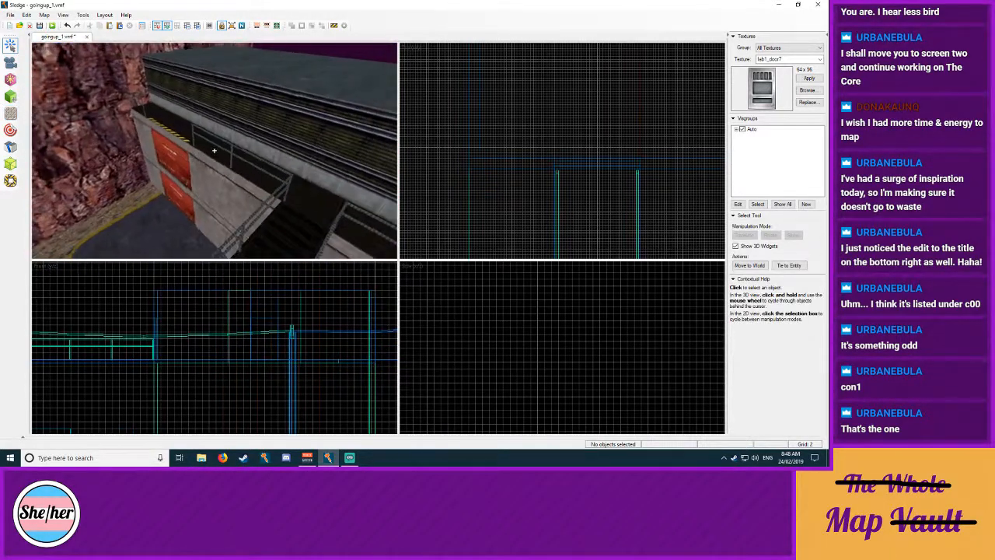
{"action": "key", "text": "w"}
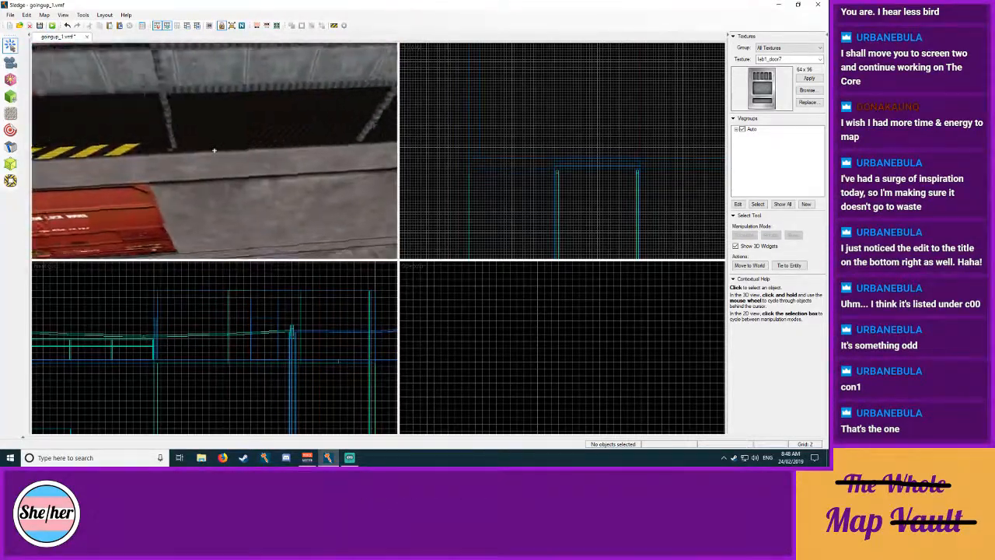
{"action": "key", "text": "s"}
{"action": "key", "text": "w"}
{"action": "key", "text": "s"}
{"action": "key", "text": "w"}
{"action": "key", "text": "s"}
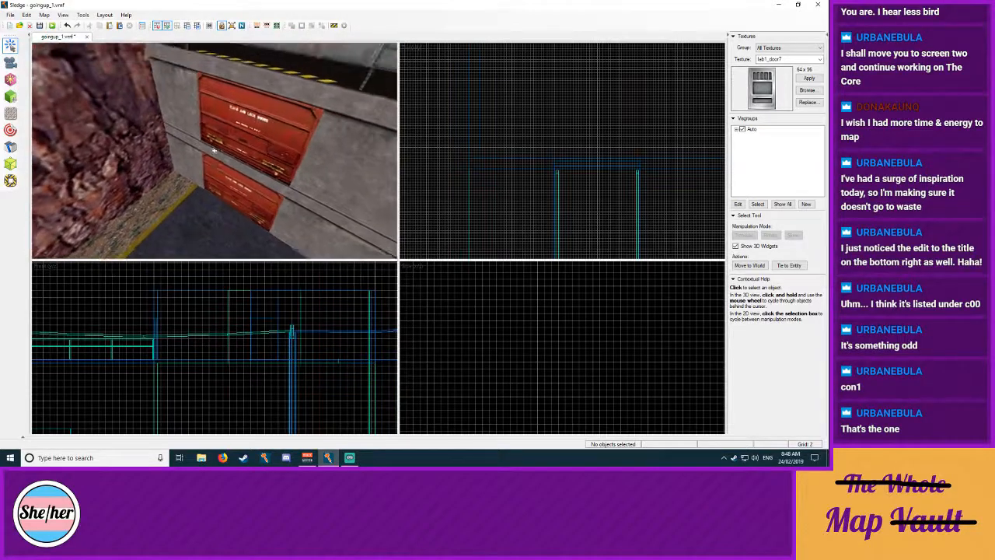
{"action": "key", "text": "w"}
{"action": "key", "text": "s"}
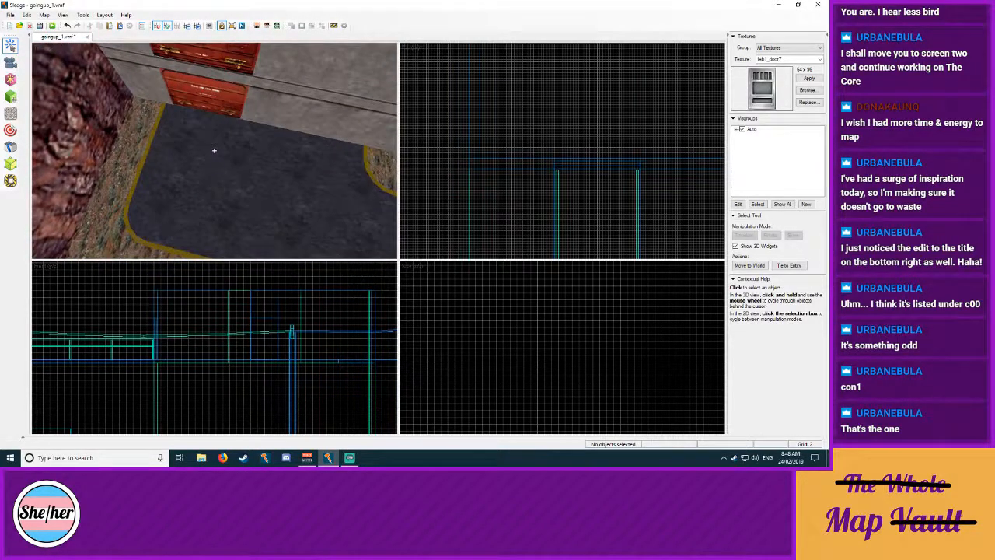
{"action": "key", "text": "d"}
{"action": "key", "text": "w"}
{"action": "key", "text": "w"}
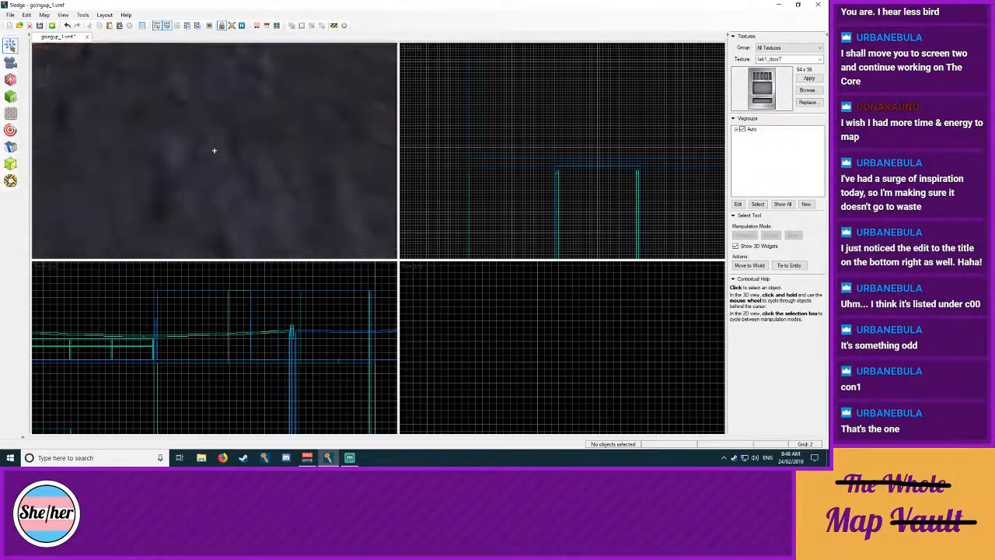
{"action": "key", "text": "s"}
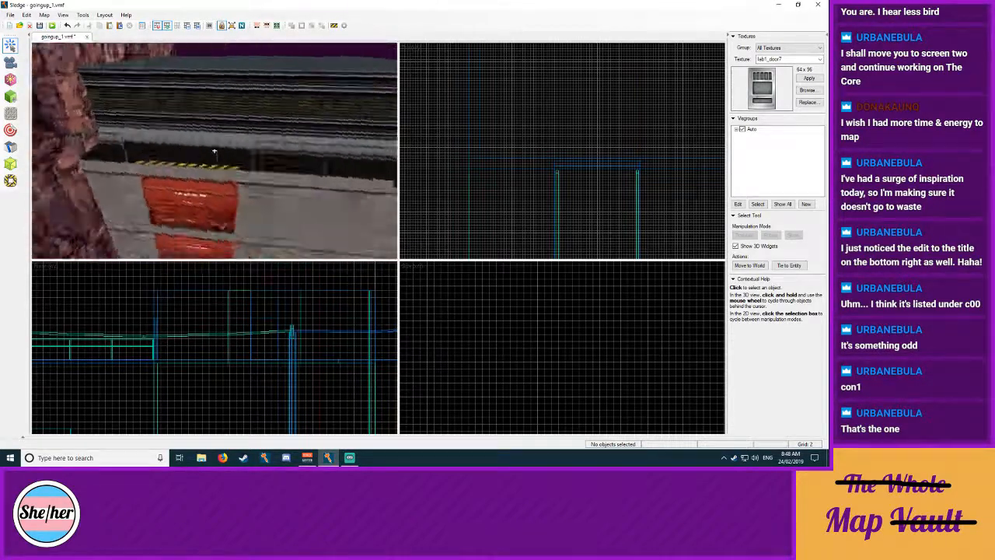
{"action": "key", "text": "w"}
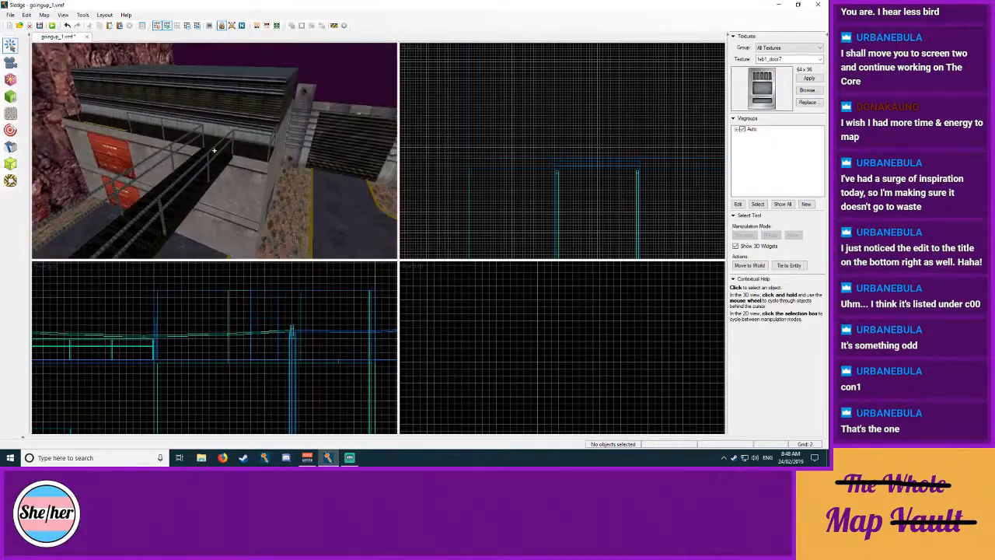
{"action": "key", "text": "w"}
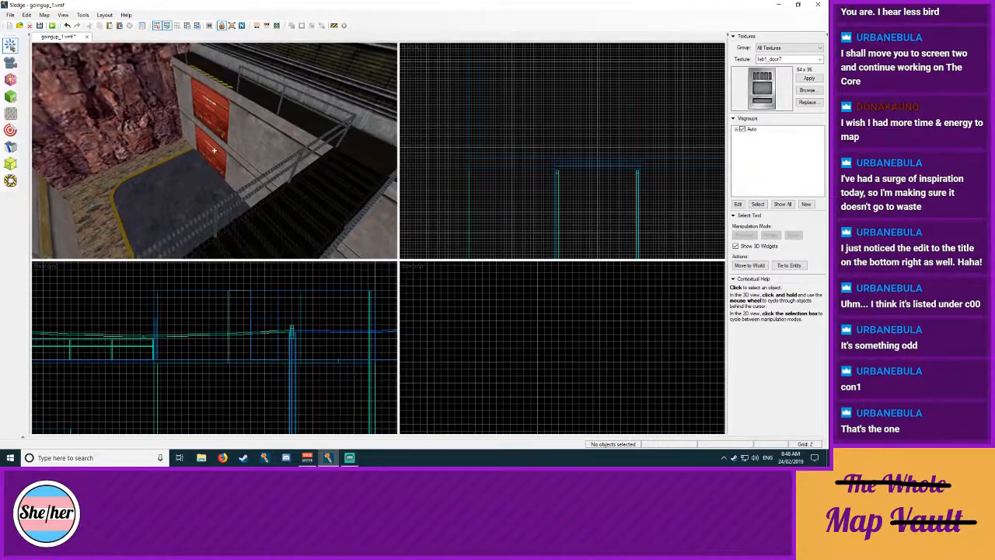
Step: Pick up the lab10_dr1c trim texture from the narrow face beside the lab1_door7 door
{"action": "key", "text": "w"}
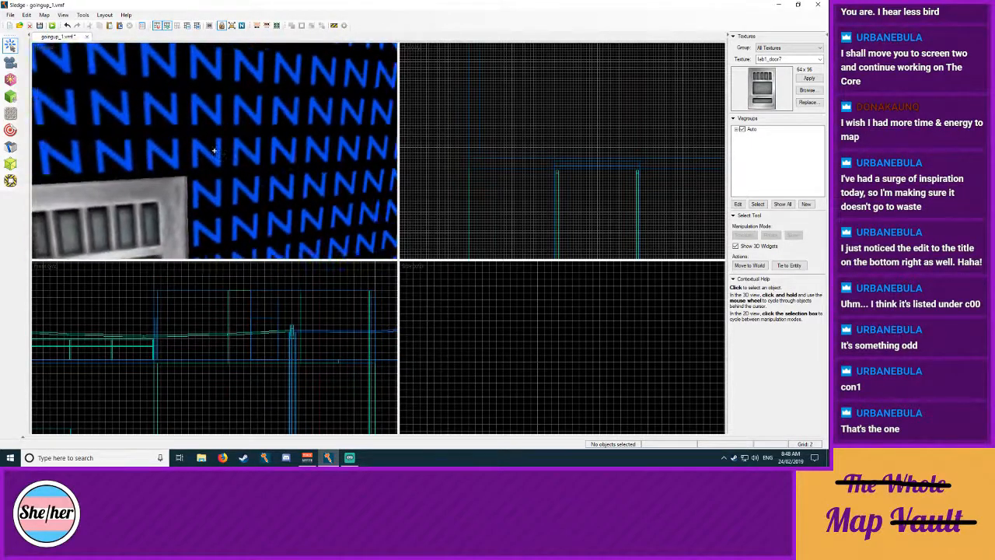
{"action": "key", "text": "w"}
{"action": "key", "text": "s"}
{"action": "key", "text": "w"}
{"action": "key", "text": "z"}
{"action": "left_click", "coordinate": [11, 114]}
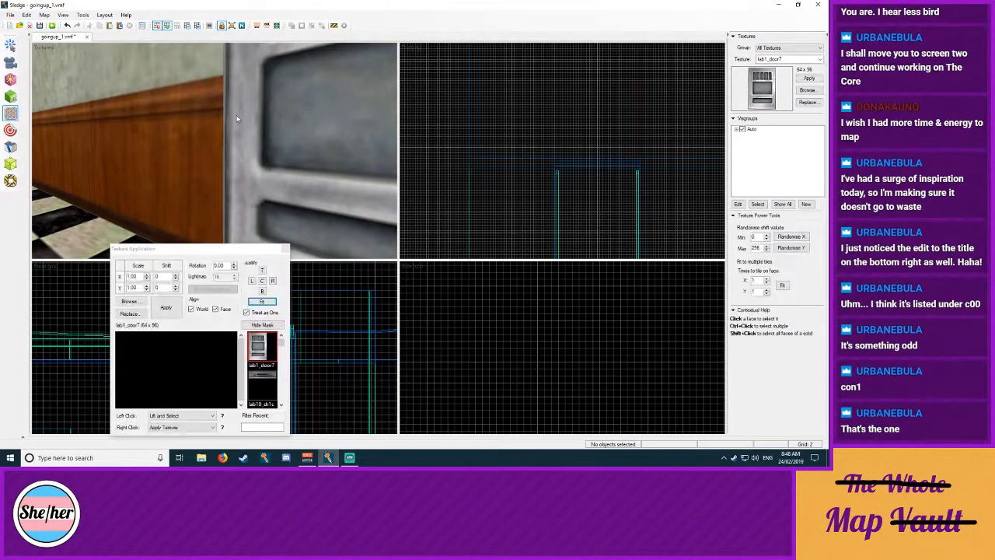
{"action": "left_click", "coordinate": [225, 129]}
Step: Apply lab10_dr1c to the exposed null edge faces around the door recess
{"action": "key", "text": "z"}
{"action": "key", "text": "s"}
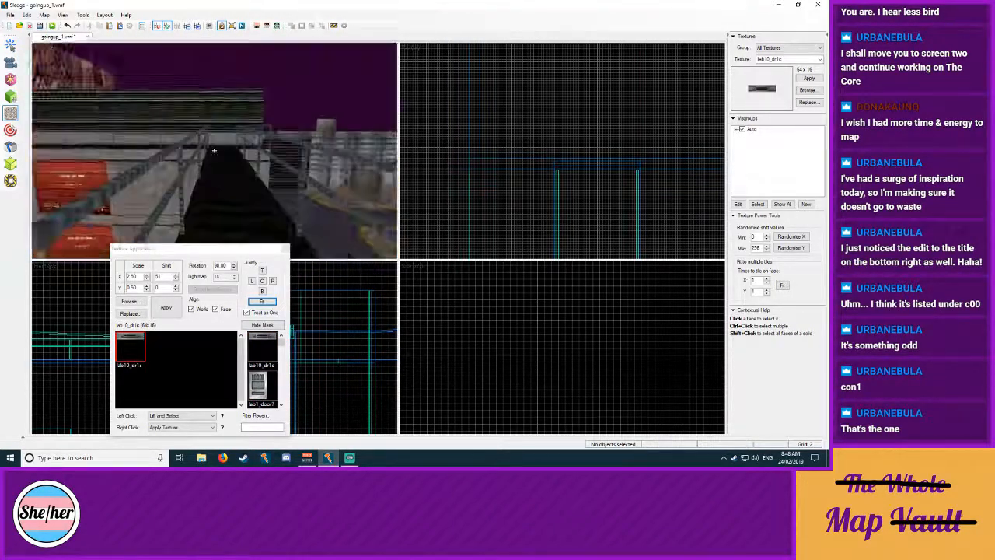
{"action": "key", "text": "w"}
{"action": "key", "text": "z"}
{"action": "key", "text": "z"}
{"action": "key", "text": "s"}
{"action": "key", "text": "z"}
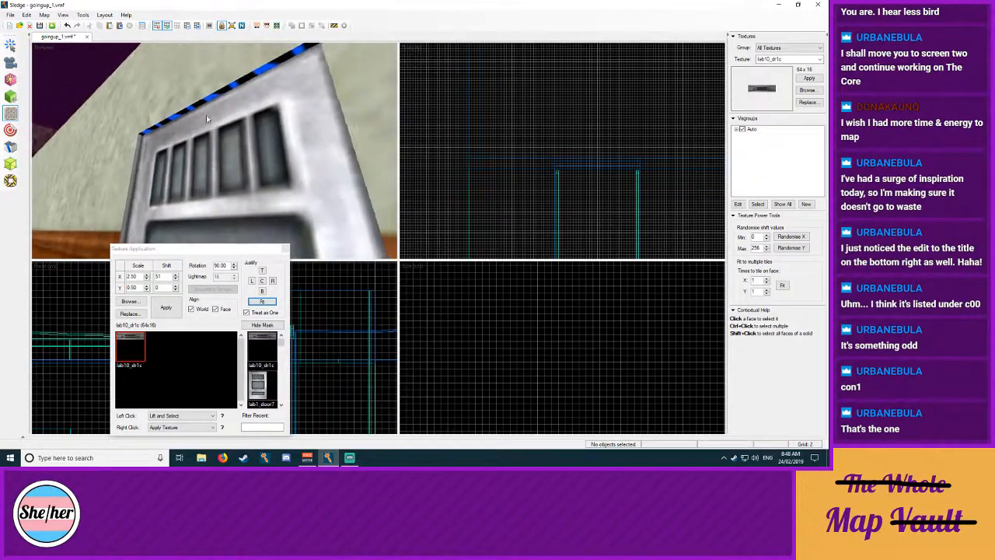
{"action": "right_click", "coordinate": [161, 122]}
{"action": "key", "text": "ctrl+z"}
{"action": "right_click", "coordinate": [166, 122]}
{"action": "key", "text": "z"}
{"action": "key", "text": "d"}
{"action": "key", "text": "z"}
{"action": "left_click", "coordinate": [252, 72]}
{"action": "right_click", "coordinate": [257, 80]}
{"action": "left_click", "coordinate": [285, 248]}
Step: Examine the room's floor, the fenced yard and the neighbouring building's rooftop
{"action": "key", "text": "z"}
{"action": "key", "text": "s"}
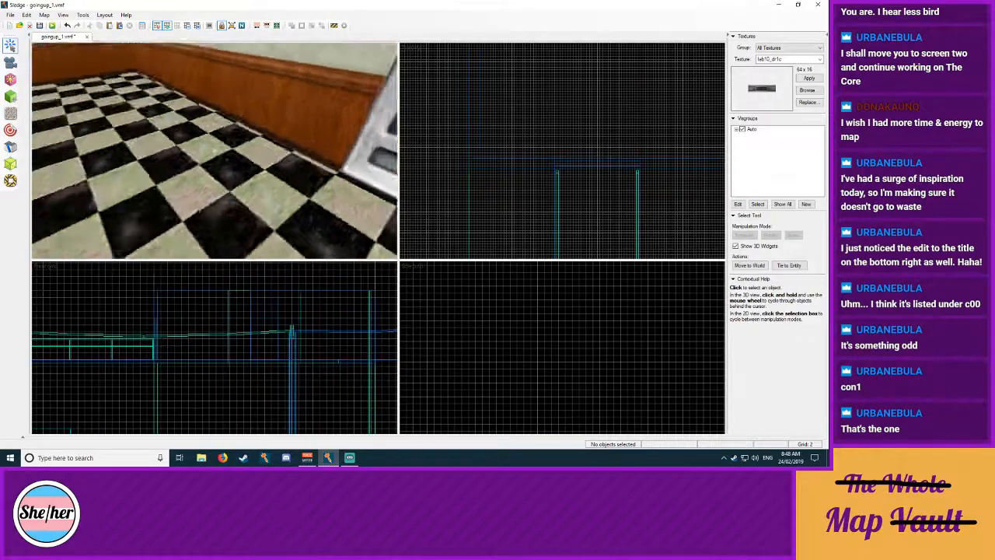
{"action": "key", "text": "s"}
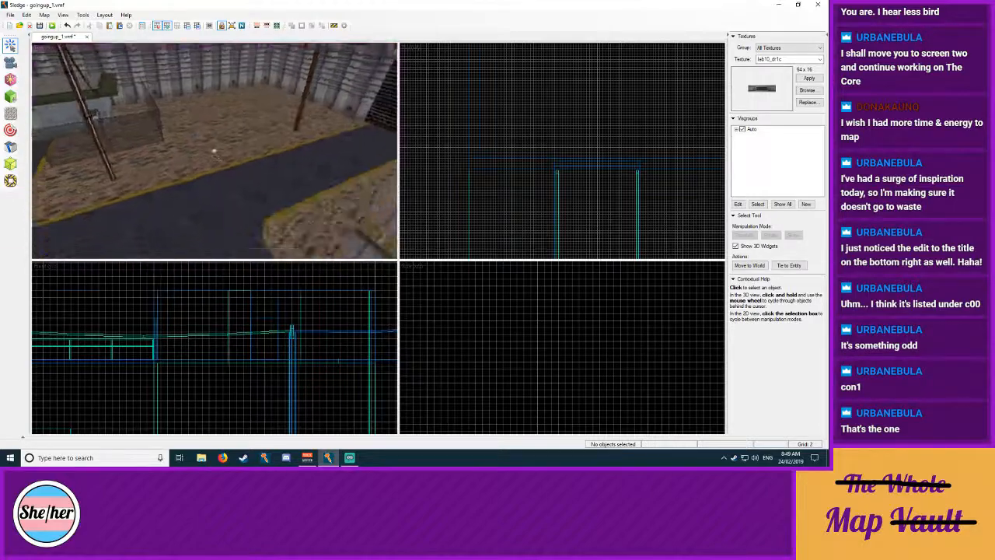
{"action": "key", "text": "w"}
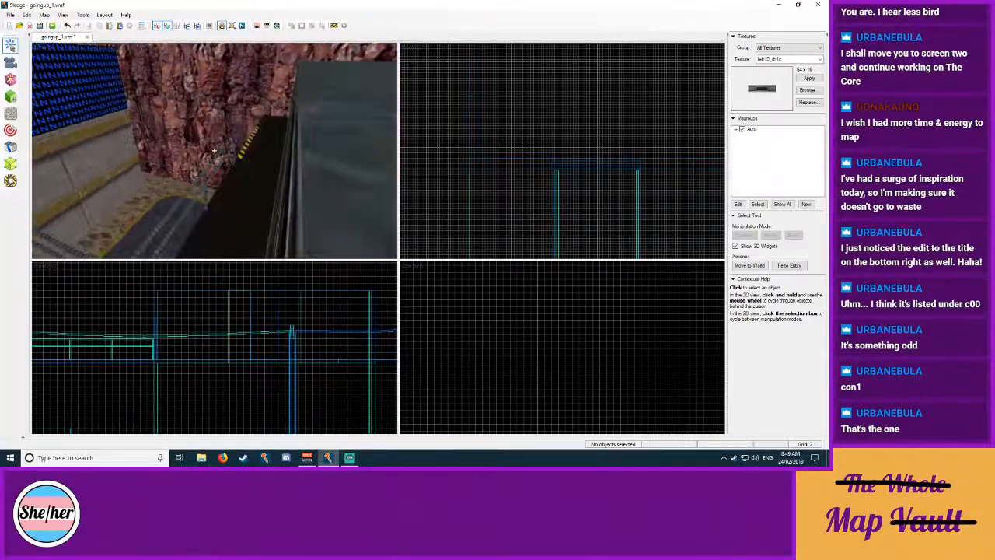
Step: Examine the walkway door from both sides, then the gated road and the neighbouring building's exterior below
{"action": "key", "text": "s"}
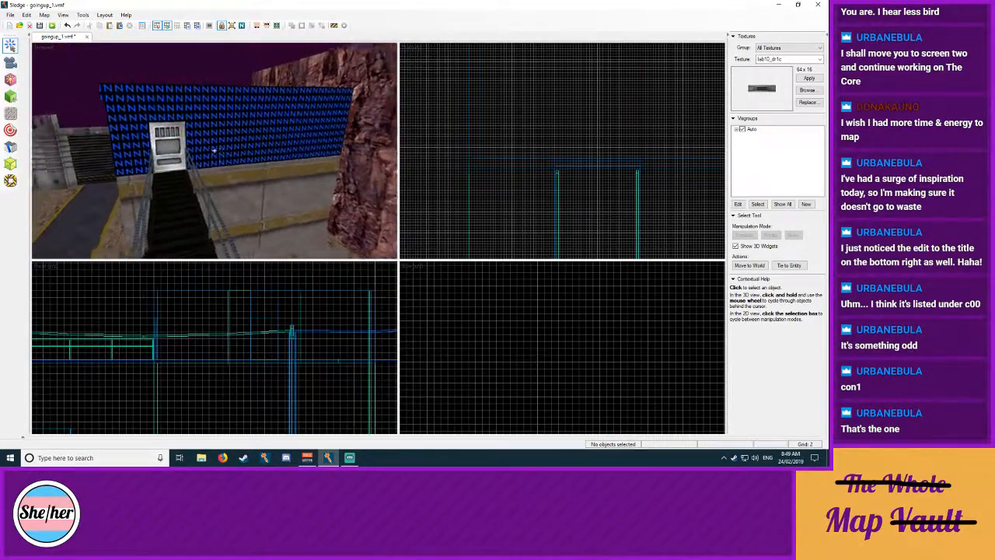
{"action": "key", "text": "w"}
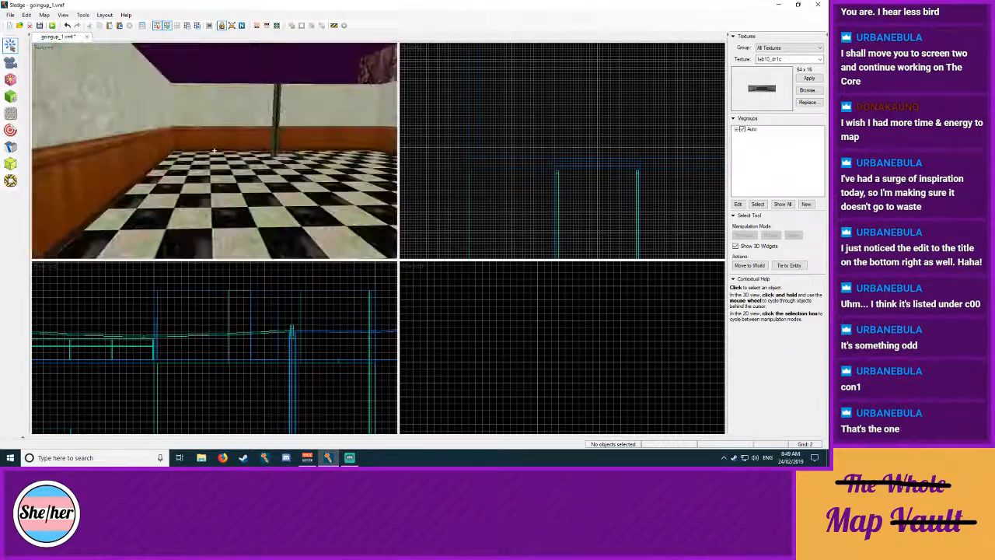
{"action": "key", "text": "w"}
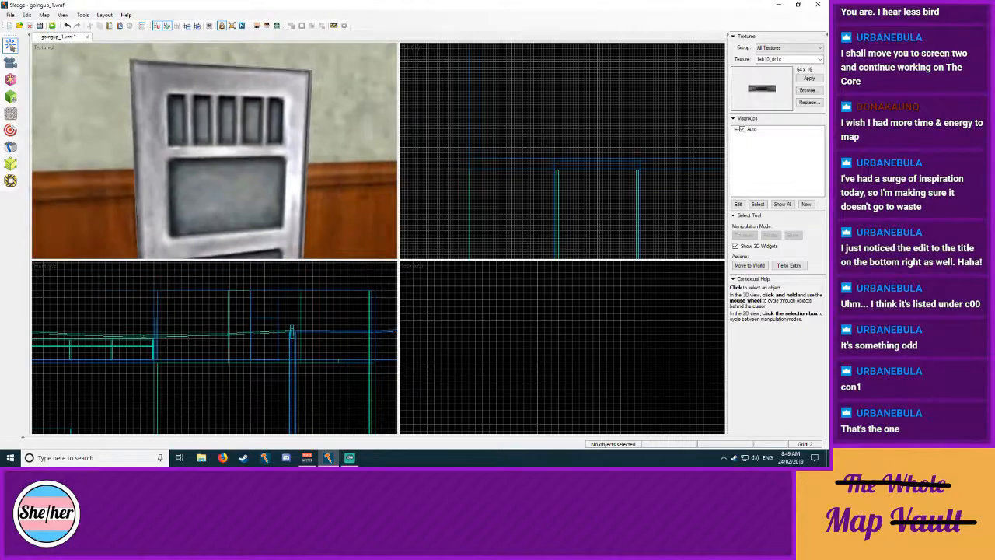
{"action": "key", "text": "s"}
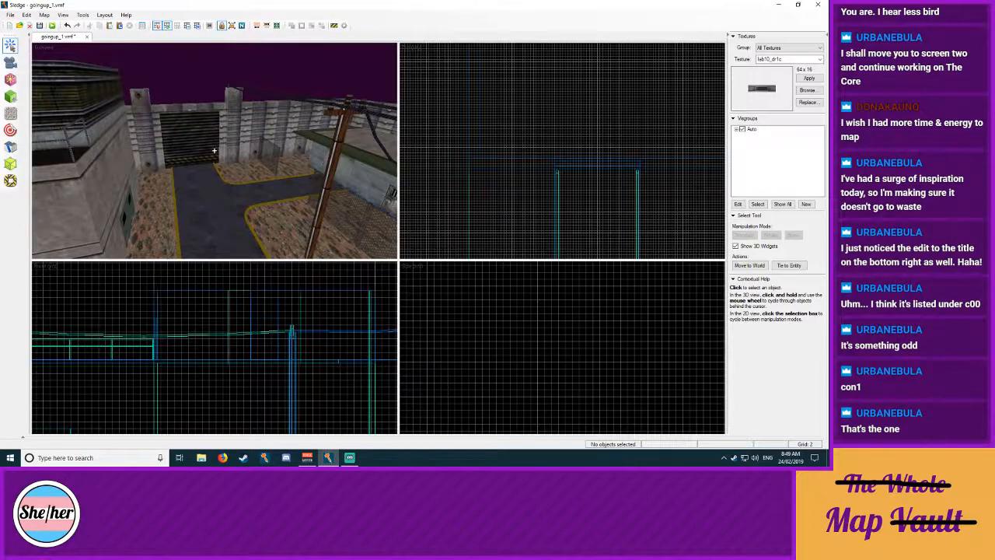
{"action": "key", "text": "w"}
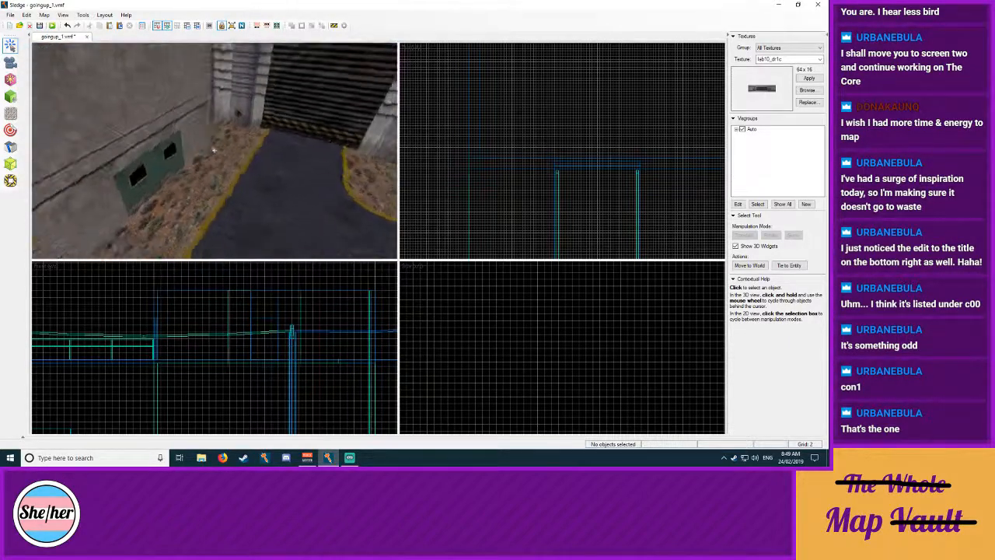
{"action": "key", "text": "w"}
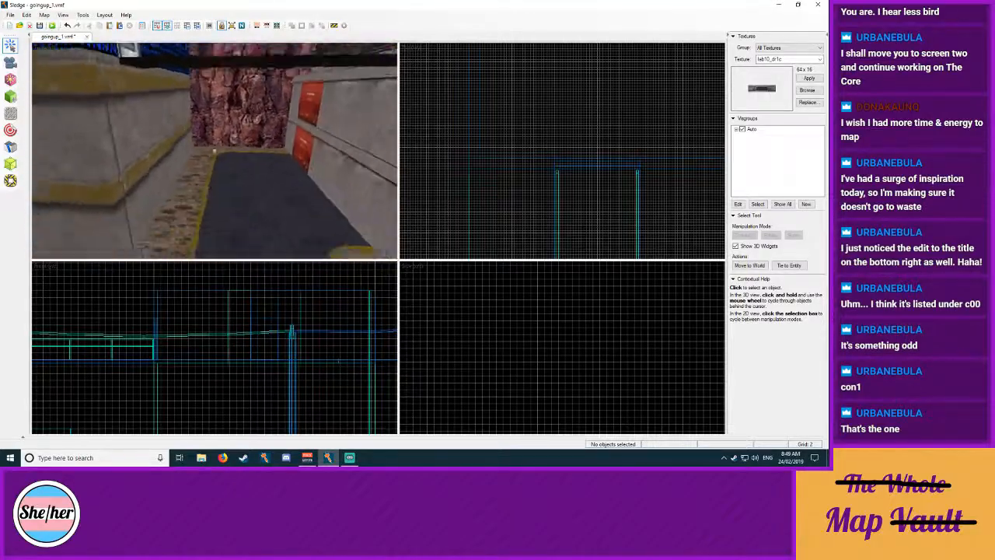
{"action": "key", "text": "s"}
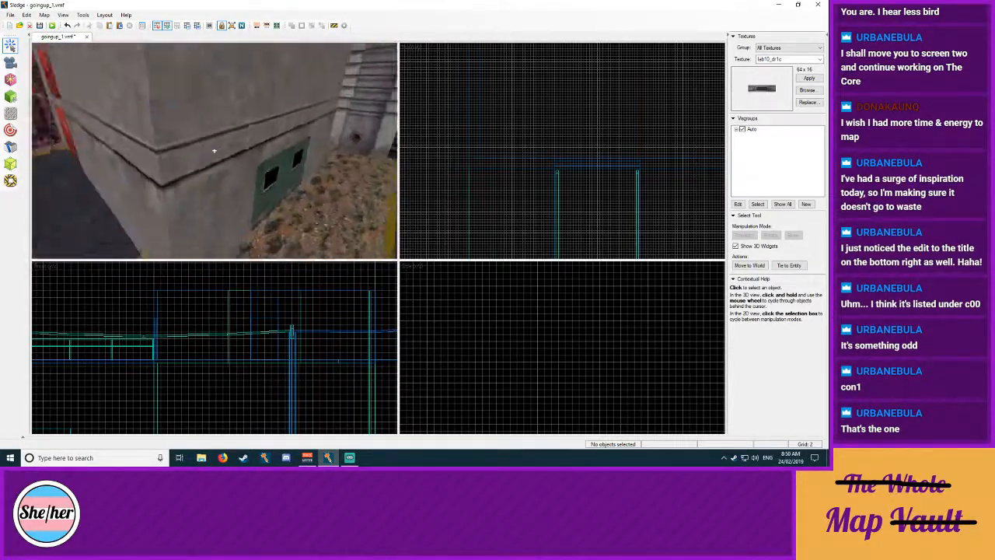
{"action": "key", "text": "w"}
{"action": "key", "text": "w"}
{"action": "key", "text": "s"}
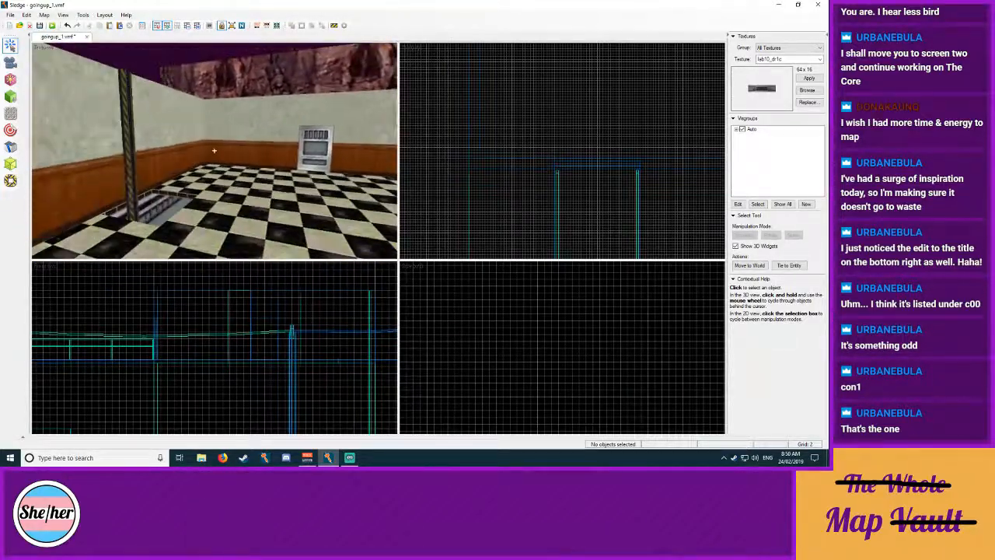
Step: Inspect the lift opening, its platform and striped rail, and the upper room's checkered floor and walls
{"action": "key", "text": "z"}
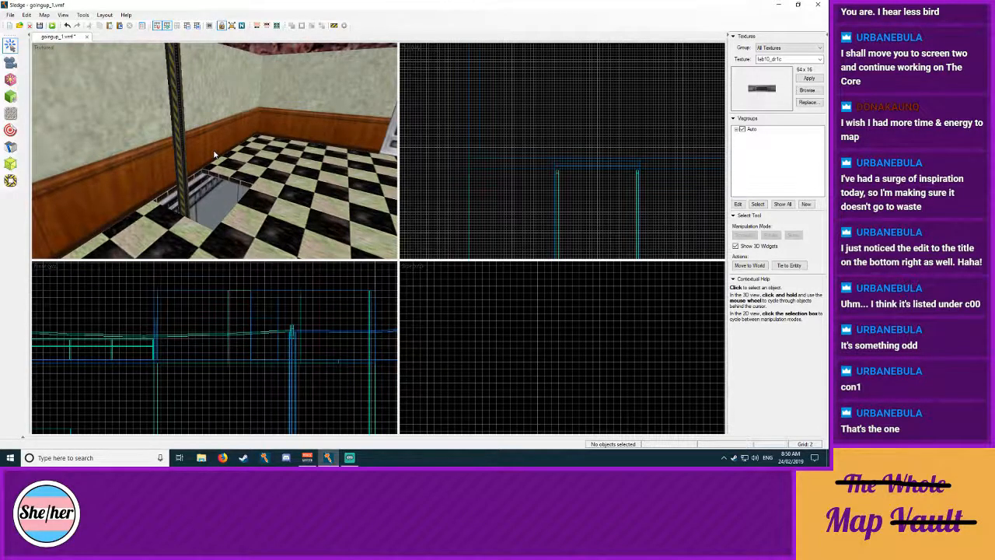
{"action": "key", "text": "w"}
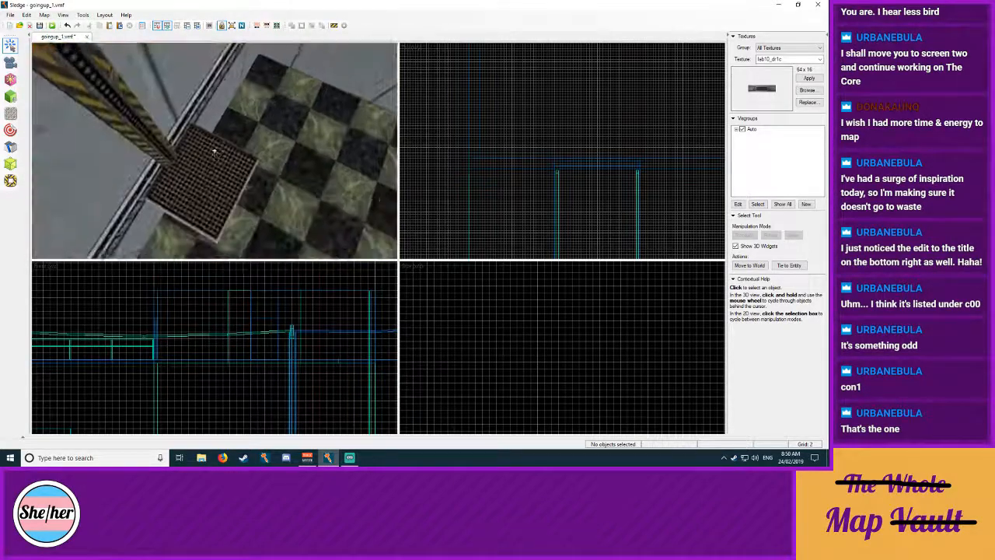
{"action": "key", "text": "s"}
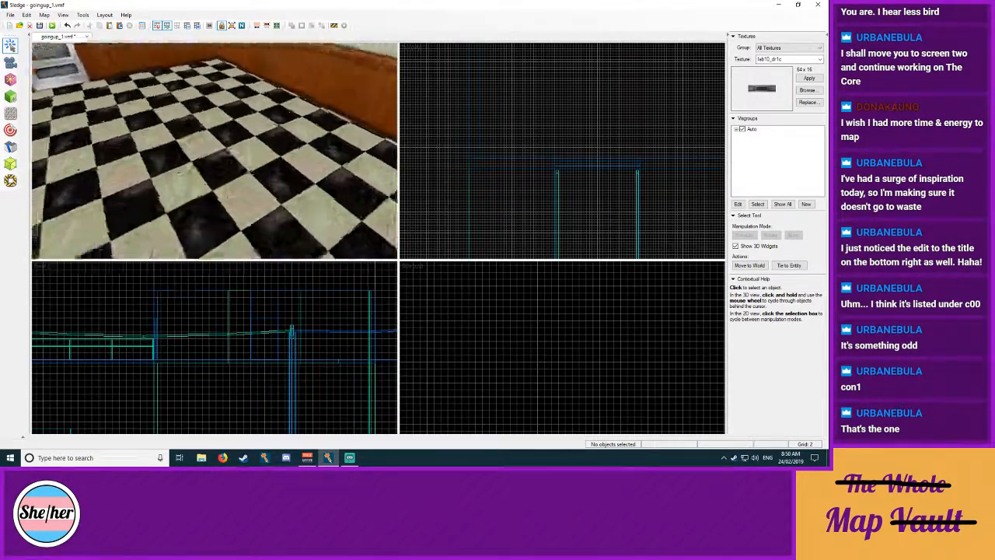
{"action": "key", "text": "s"}
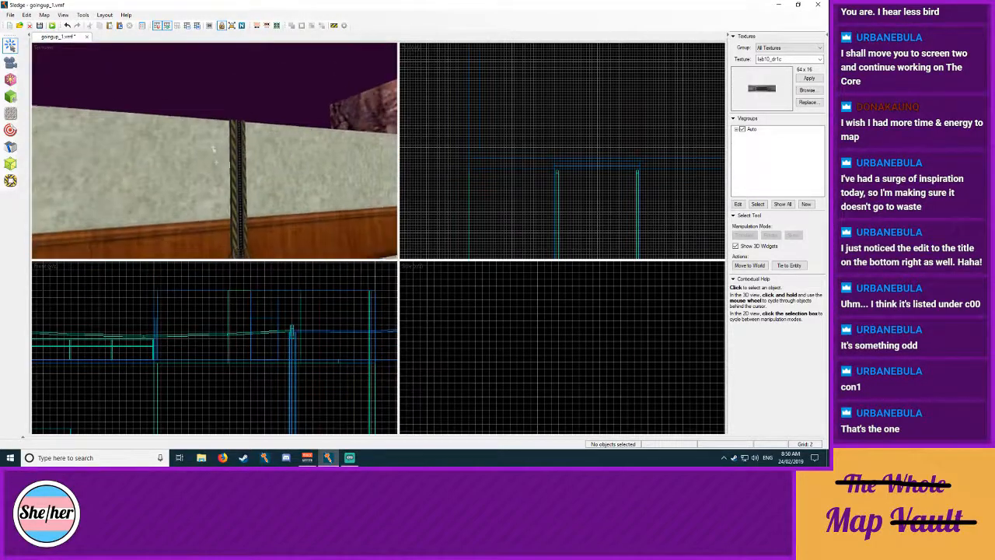
Step: Copy the 12 x 10 x 48 panel brush beside the lift straight up onto the upper checkered floor, using grid 8 for the larger moves
{"action": "key", "text": "s"}
{"action": "key", "text": "w"}
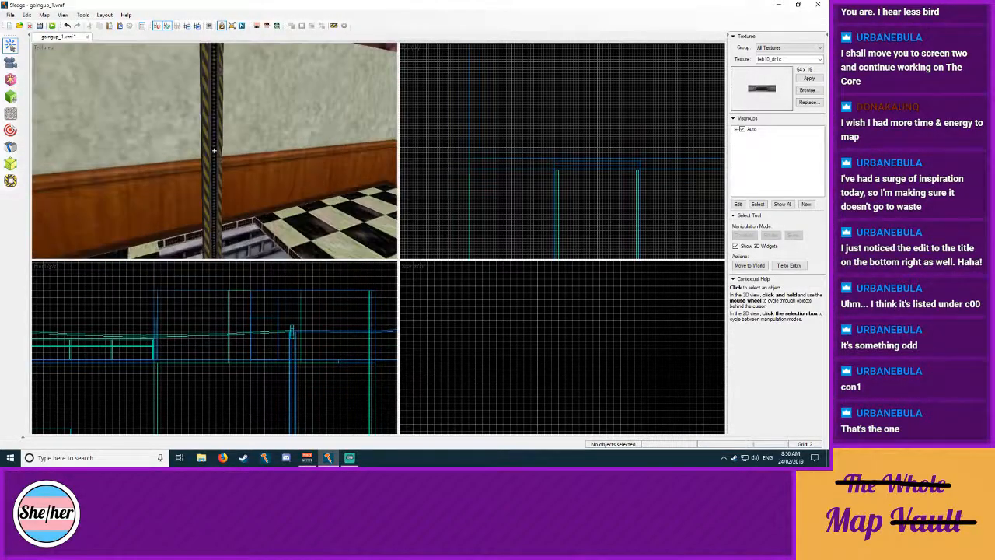
{"action": "key", "text": "s"}
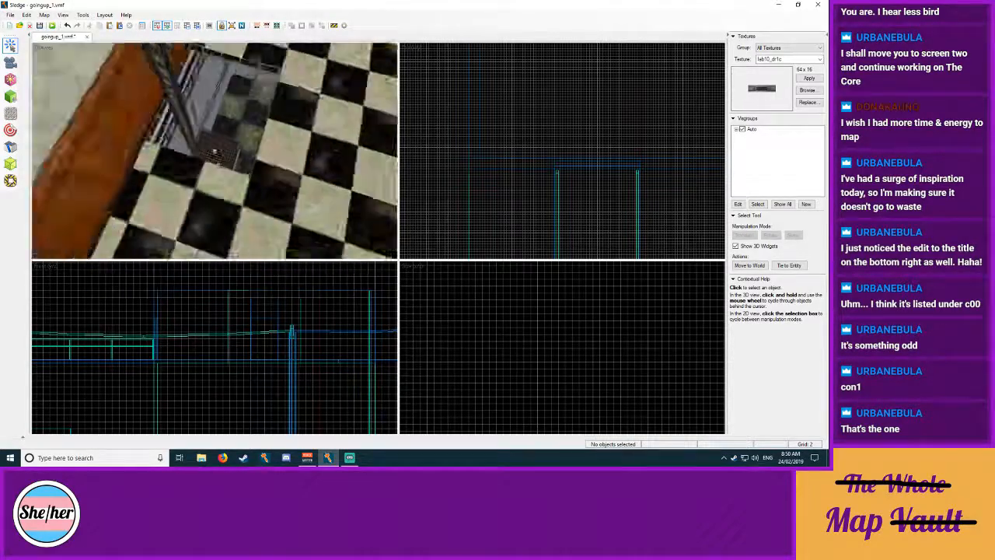
{"action": "key", "text": "w"}
{"action": "key", "text": "w"}
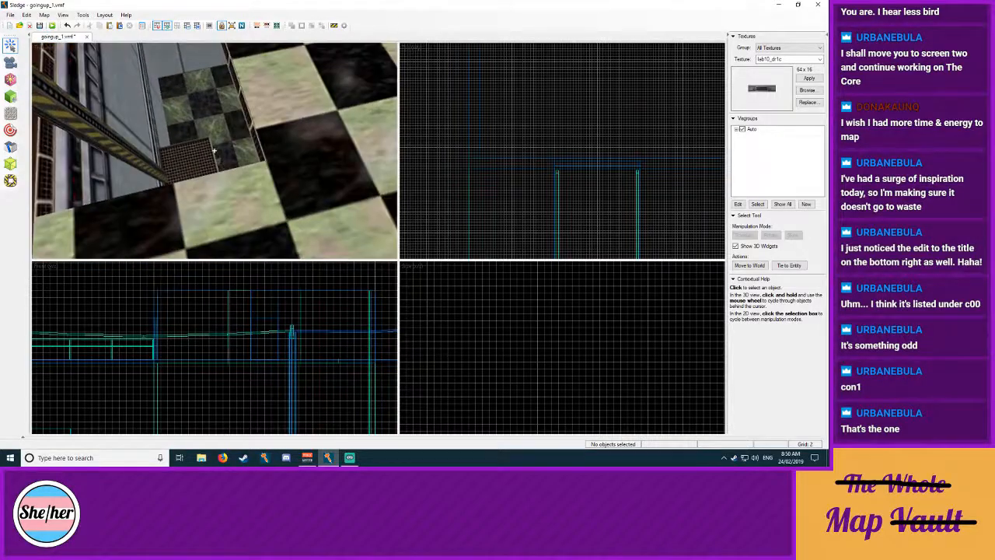
{"action": "left_click", "coordinate": [215, 155]}
{"action": "scroll", "coordinate": [519, 200], "scroll_direction": "up", "scroll_amount": 3}
{"action": "scroll", "coordinate": [519, 200], "scroll_direction": "down", "scroll_amount": 3}
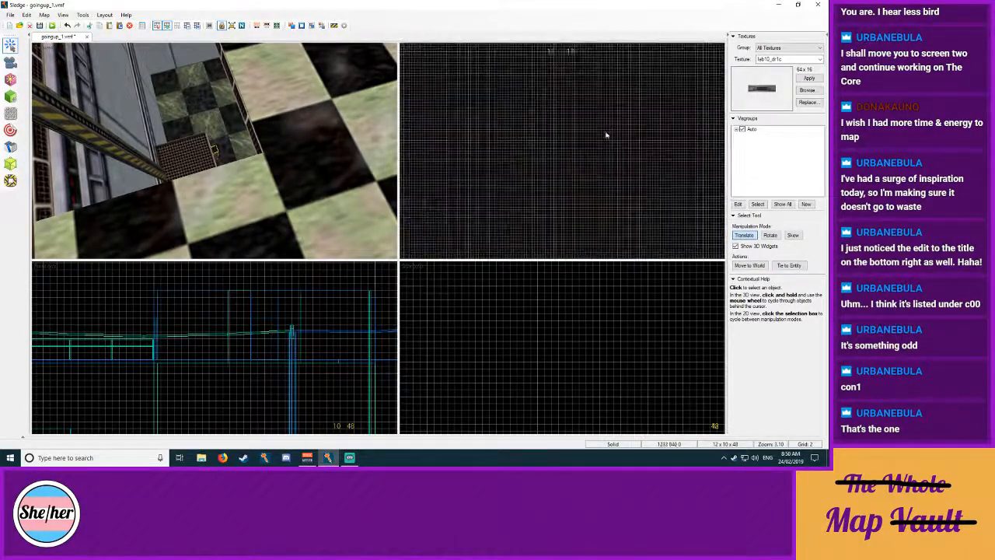
{"action": "scroll", "coordinate": [334, 365], "scroll_direction": "down", "scroll_amount": 3}
{"action": "middle_click_drag", "start_coordinate": [328, 356], "coordinate": [267, 395]}
{"action": "key", "text": "Up"}
{"action": "key", "text": "Up"}
{"action": "key", "text": "Up"}
{"action": "key", "text": "Up"}
{"action": "key", "text": "Up"}
{"action": "key", "text": "Up"}
{"action": "key", "text": "Up"}
{"action": "key", "text": "Up"}
{"action": "key", "text": "Up"}
{"action": "key", "text": "Up"}
{"action": "key", "text": "Up"}
{"action": "key", "text": "Up"}
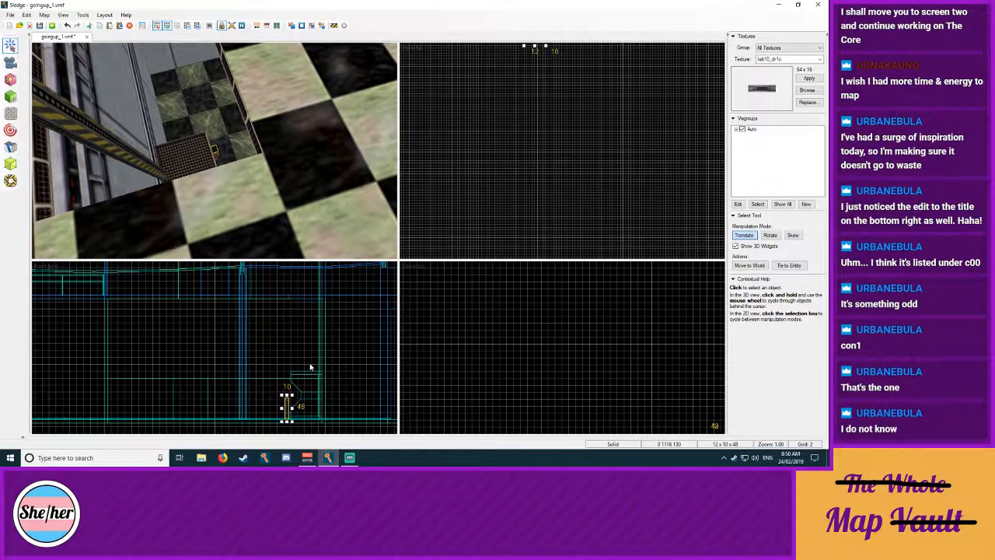
{"action": "key", "text": "bracketright"}
{"action": "key", "text": "bracketright"}
{"action": "key", "text": "Up"}
{"action": "key", "text": "Up"}
{"action": "key", "text": "Up"}
{"action": "key", "text": "Up"}
{"action": "key", "text": "Up"}
{"action": "key", "text": "Up"}
{"action": "key", "text": "Up"}
{"action": "key", "text": "Up"}
{"action": "key", "text": "Up"}
{"action": "key", "text": "Up"}
{"action": "key", "text": "Up"}
{"action": "key", "text": "Up"}
{"action": "key", "text": "Up"}
{"action": "key", "text": "Up"}
{"action": "key", "text": "Up"}
{"action": "key", "text": "Up"}
{"action": "key", "text": "Up"}
{"action": "key", "text": "Up"}
{"action": "key", "text": "Up"}
{"action": "key", "text": "Up"}
{"action": "key", "text": "Up"}
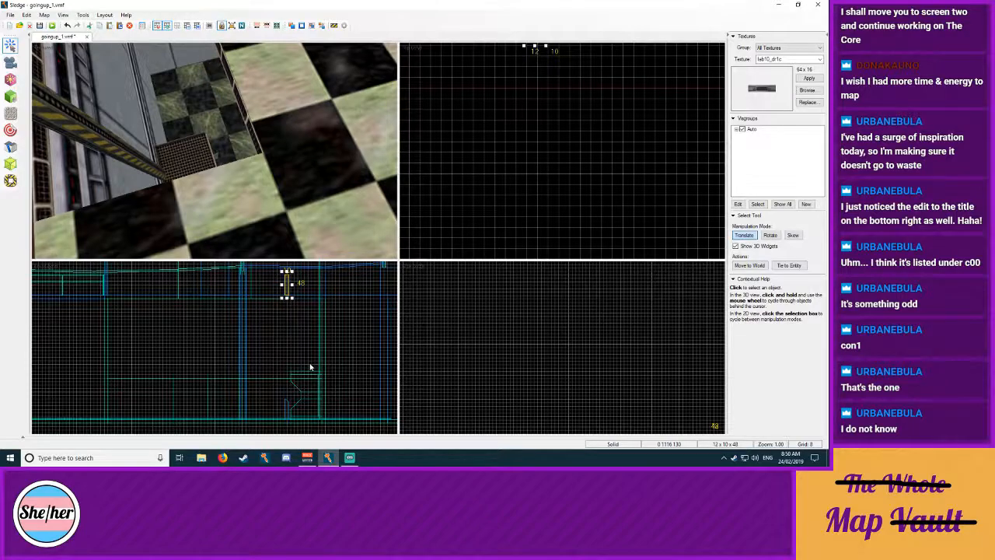
{"action": "mouse_move", "coordinate": [310, 365]}
{"action": "middle_mouse_down"}
{"action": "mouse_move", "coordinate": [284, 266]}
{"action": "mouse_move", "coordinate": [291, 370]}
{"action": "middle_mouse_up"}
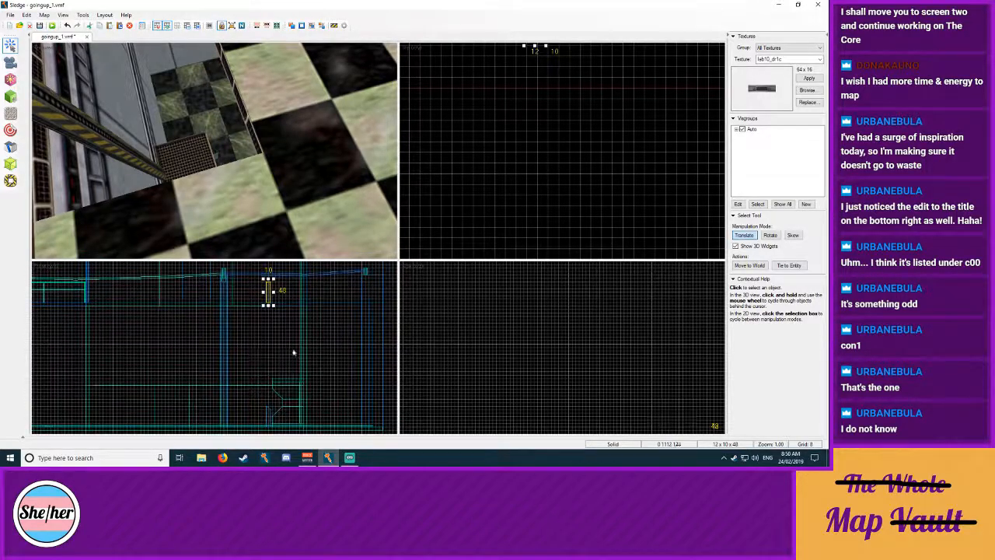
{"action": "key", "text": "z"}
{"action": "key", "text": "Escape"}
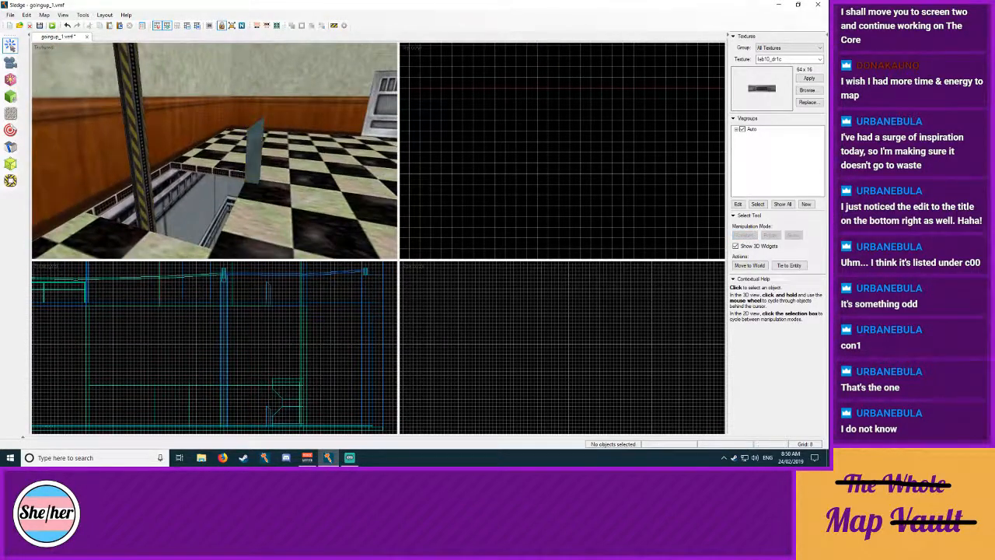
Step: Examine the upper checkered room, its doors and lift opening, and the building's untextured exterior beside the walkway
{"action": "key", "text": "w"}
{"action": "key", "text": "s"}
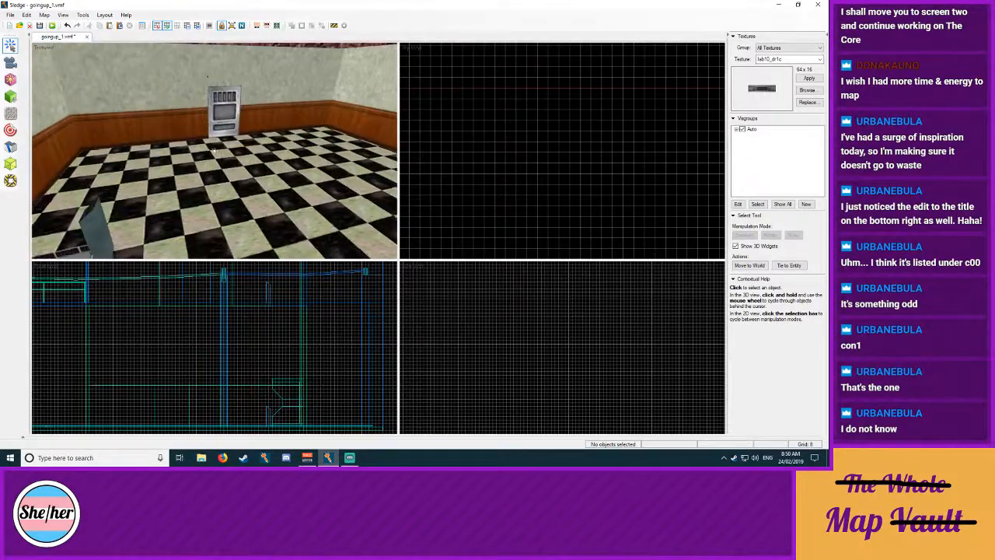
{"action": "key", "text": "w"}
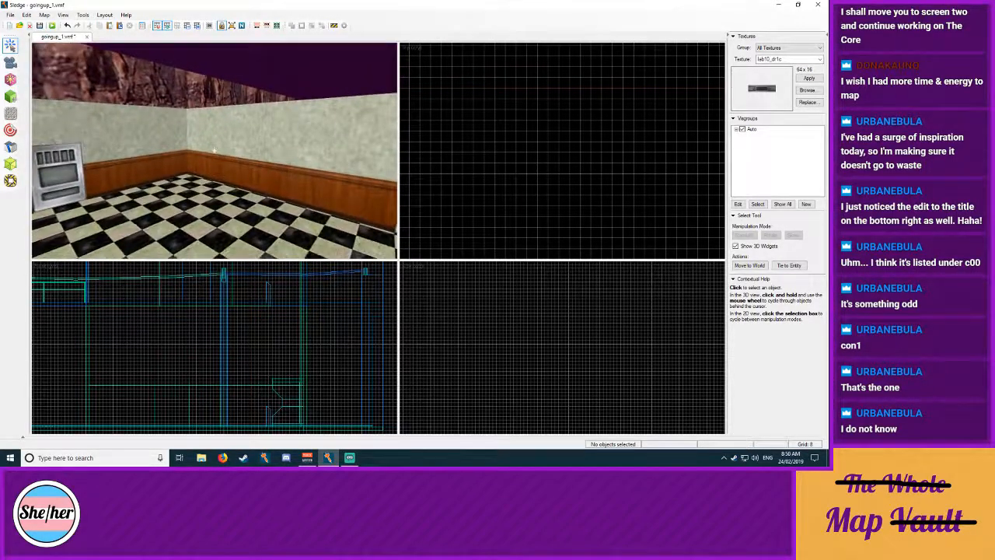
{"action": "key", "text": "s"}
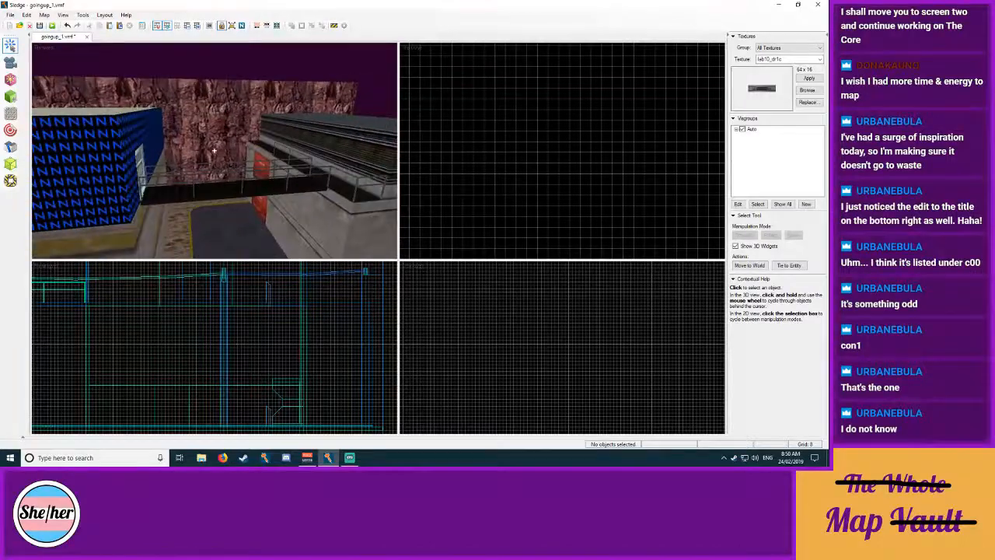
{"action": "key", "text": "w"}
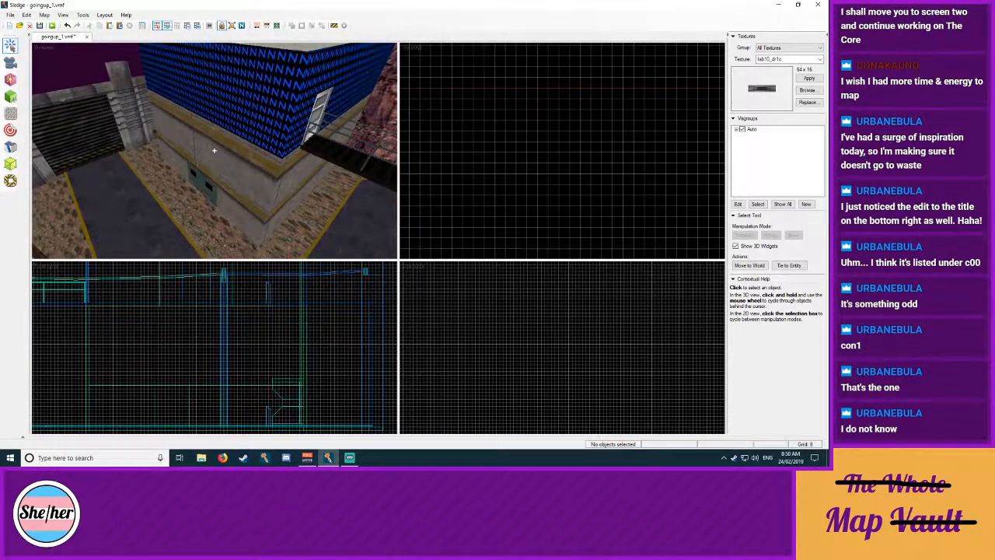
{"action": "key", "text": "s"}
{"action": "key", "text": "w"}
{"action": "key", "text": "w"}
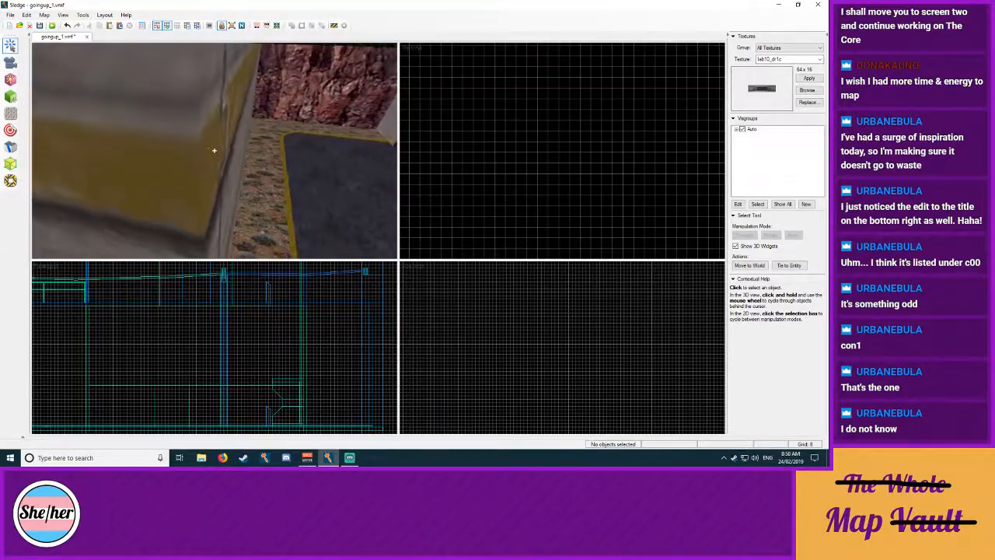
{"action": "key", "text": "s"}
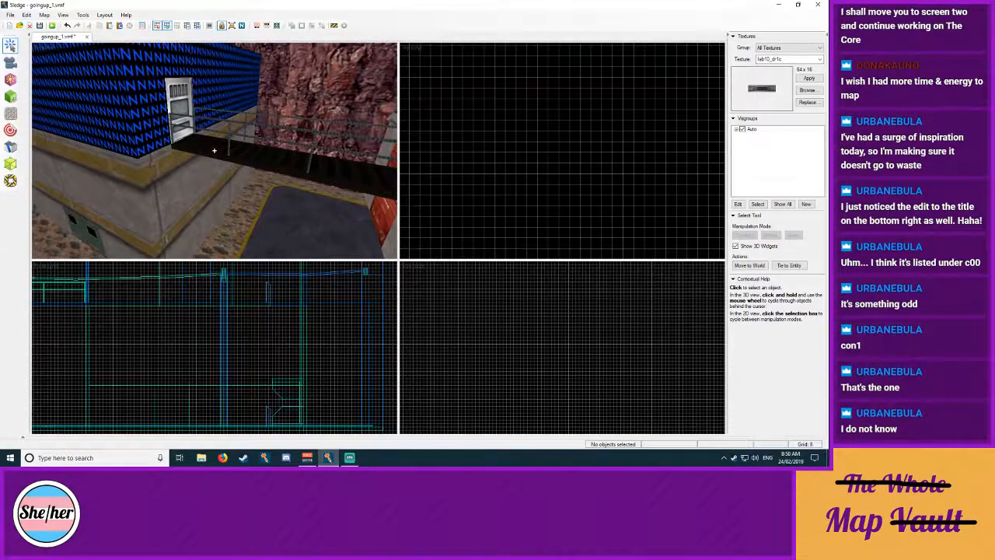
{"action": "key", "text": "w"}
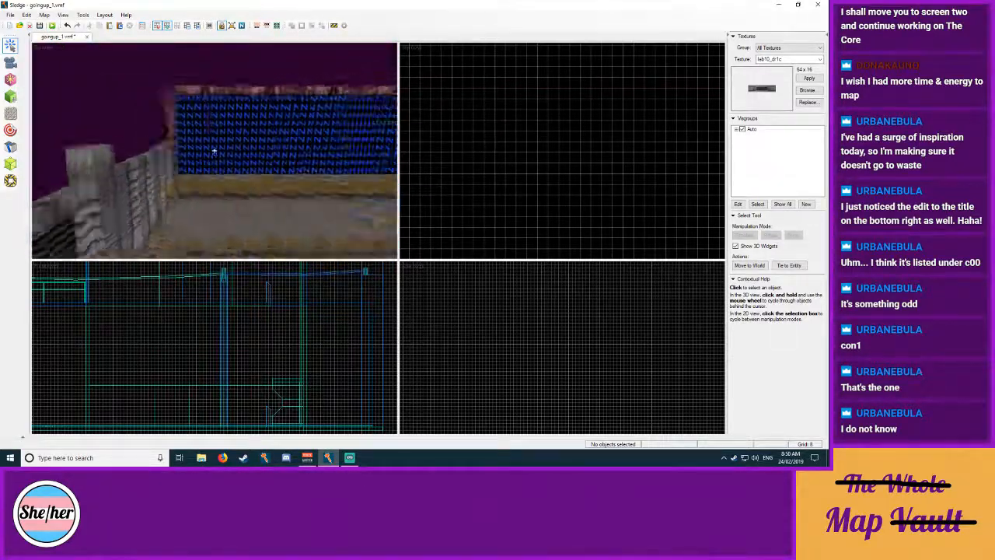
{"action": "key", "text": "w"}
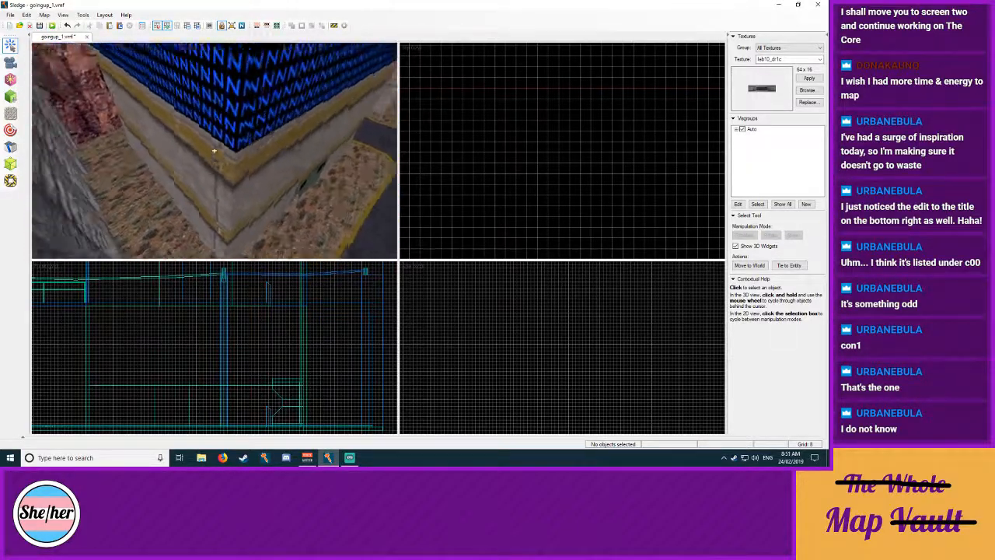
{"action": "key", "text": "s"}
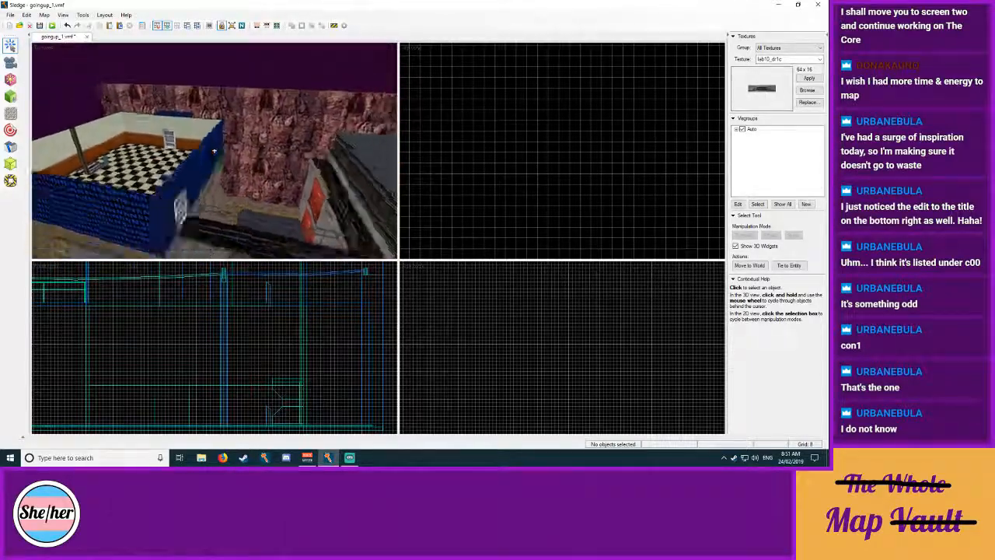
{"action": "key", "text": "w"}
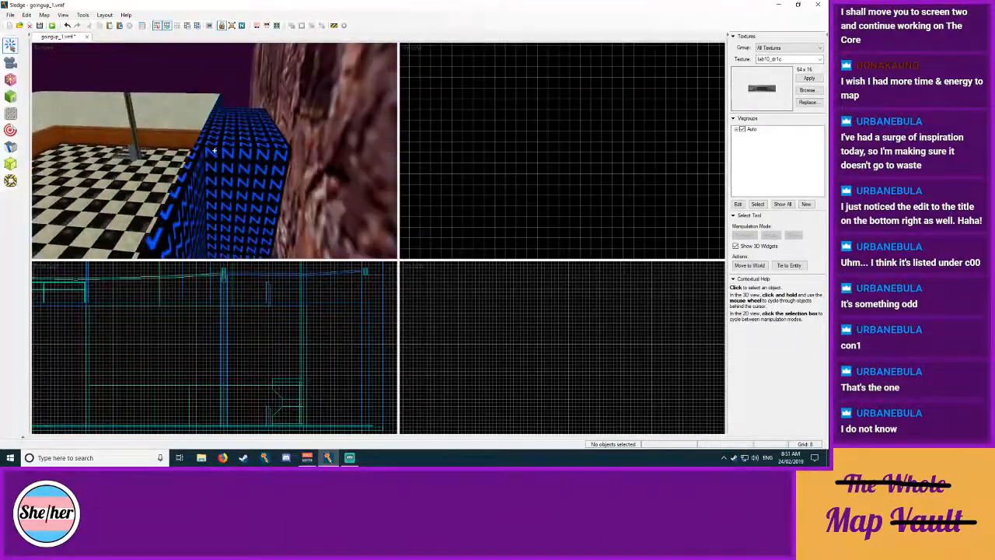
{"action": "key", "text": "s"}
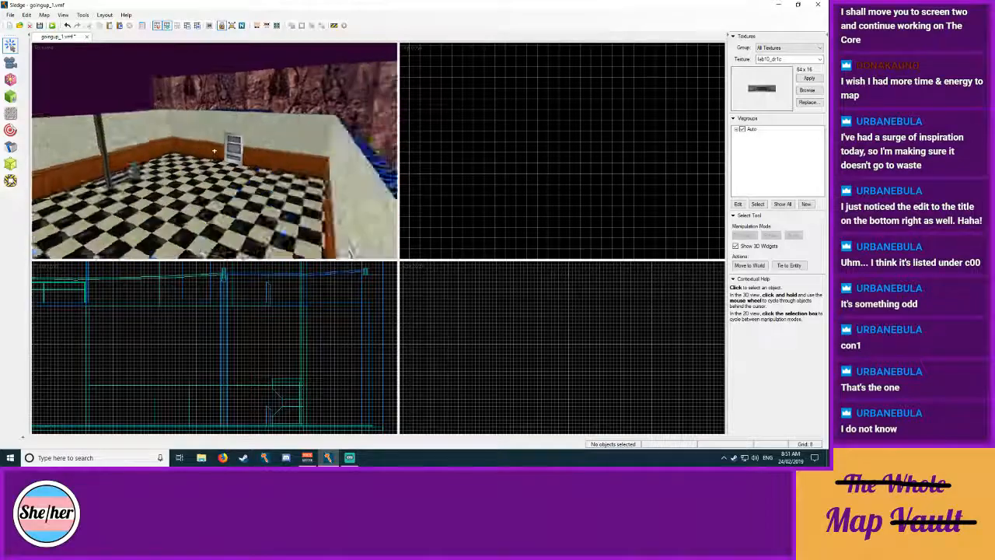
{"action": "key", "text": "s"}
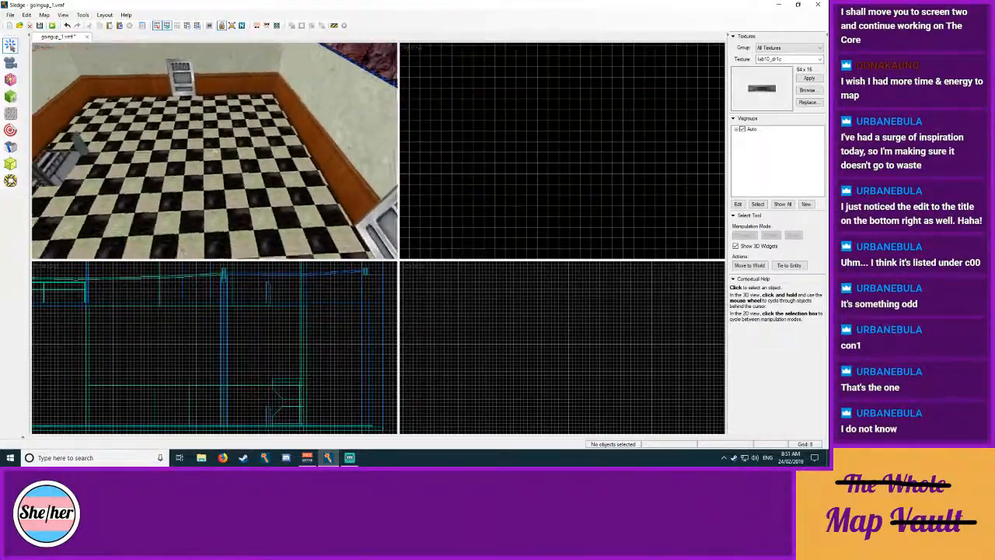
{"action": "key", "text": "w"}
{"action": "key", "text": "s"}
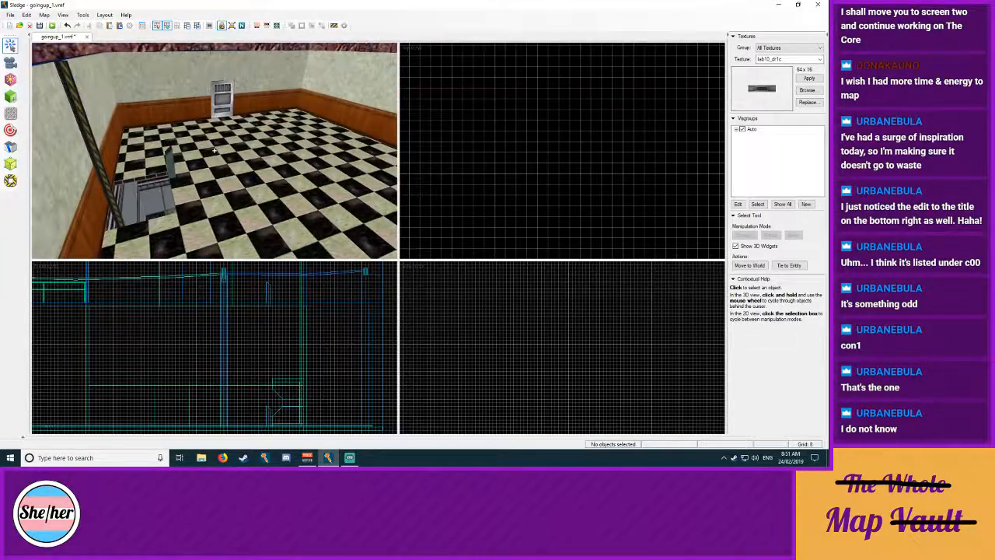
{"action": "key", "text": "w"}
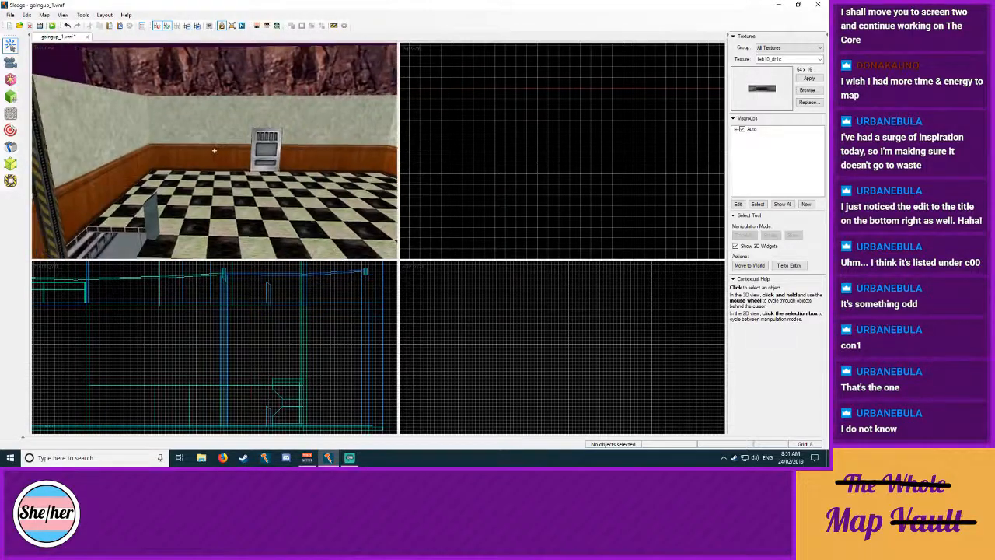
{"action": "key", "text": "s"}
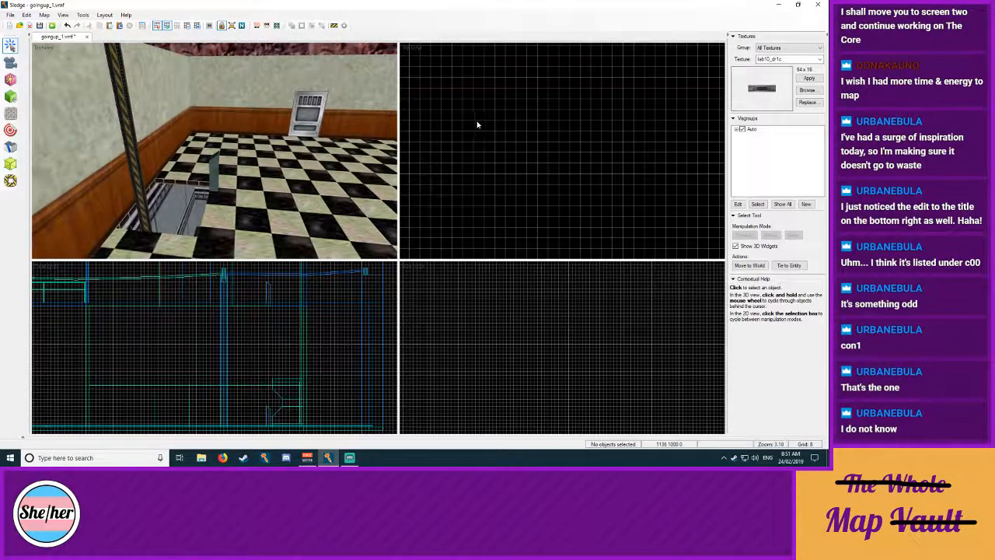
Step: Select all the brushes that form the lift car on the lower floor, leaving out the striped vertical shaft above it
{"action": "scroll", "coordinate": [548, 164], "scroll_direction": "down", "scroll_amount": 4}
{"action": "scroll", "coordinate": [544, 140], "scroll_direction": "up", "scroll_amount": 1}
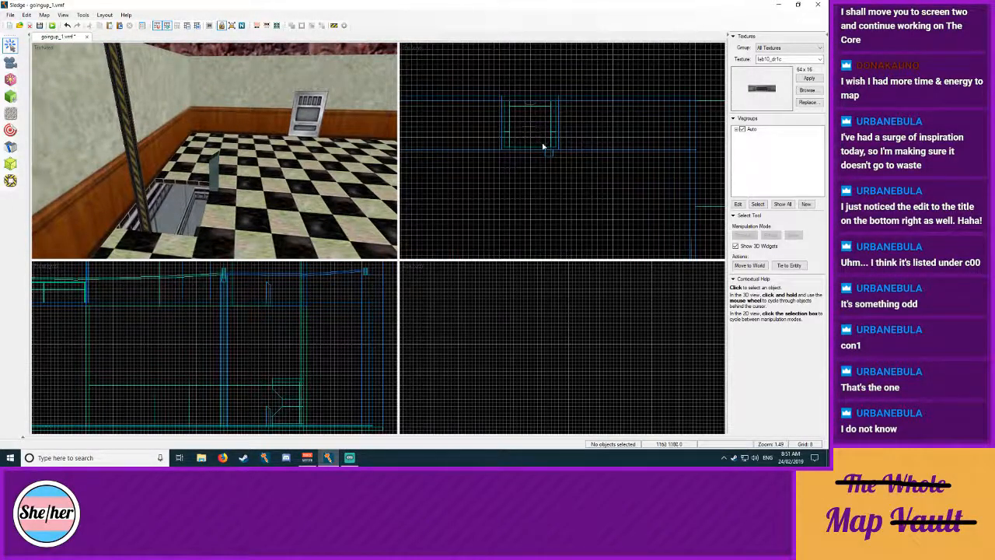
{"action": "scroll", "coordinate": [546, 159], "scroll_direction": "up", "scroll_amount": 2}
{"action": "key", "text": "w"}
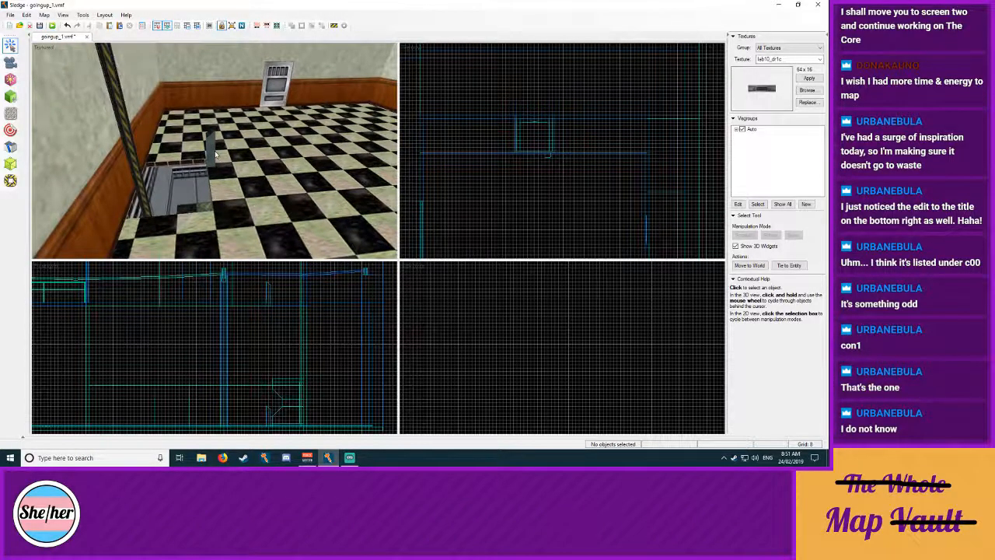
{"action": "key", "text": "z"}
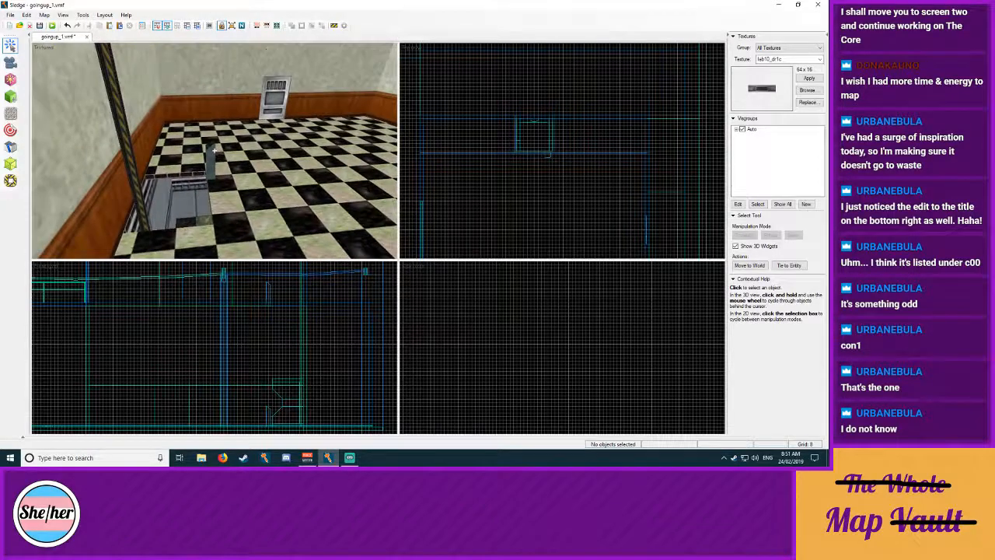
{"action": "key", "text": "d"}
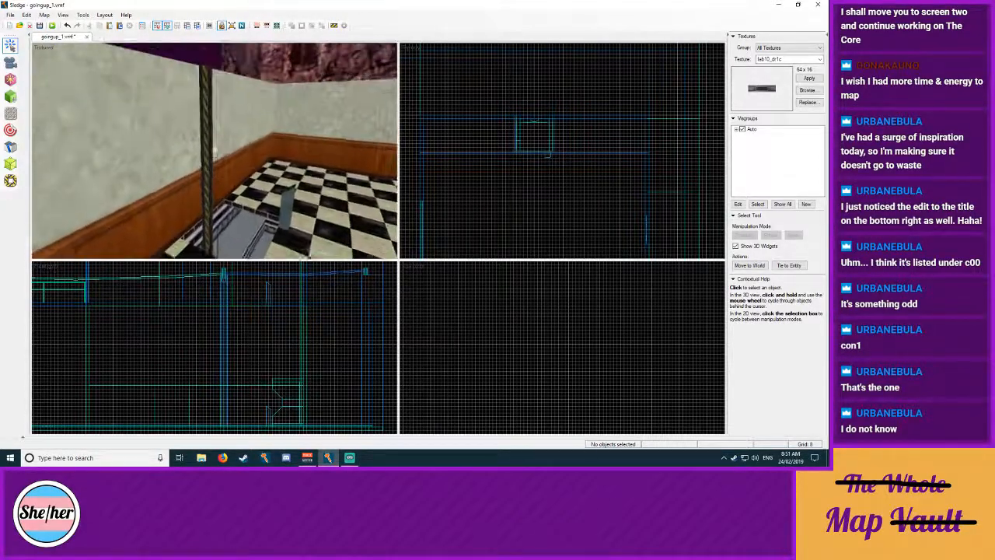
{"action": "key", "text": "w"}
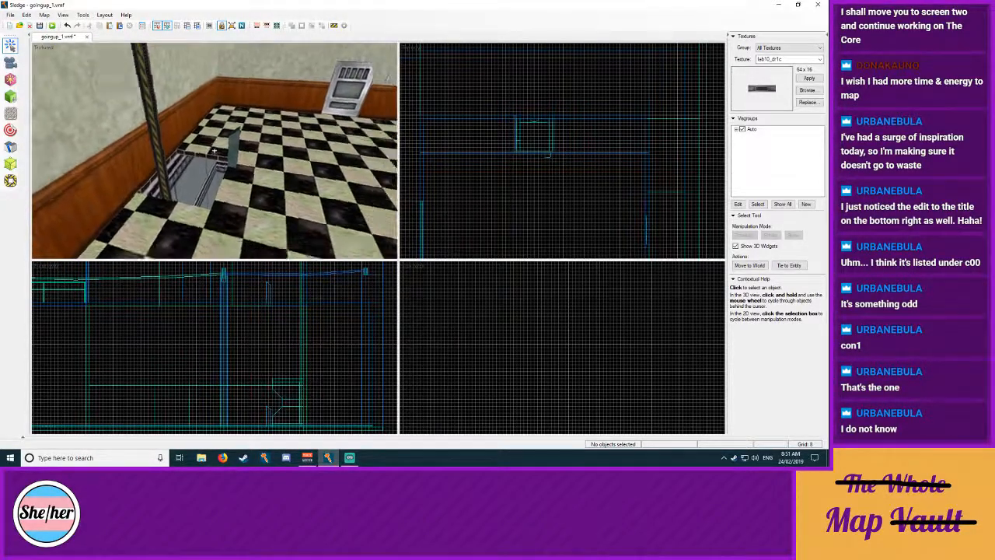
{"action": "key", "text": "s"}
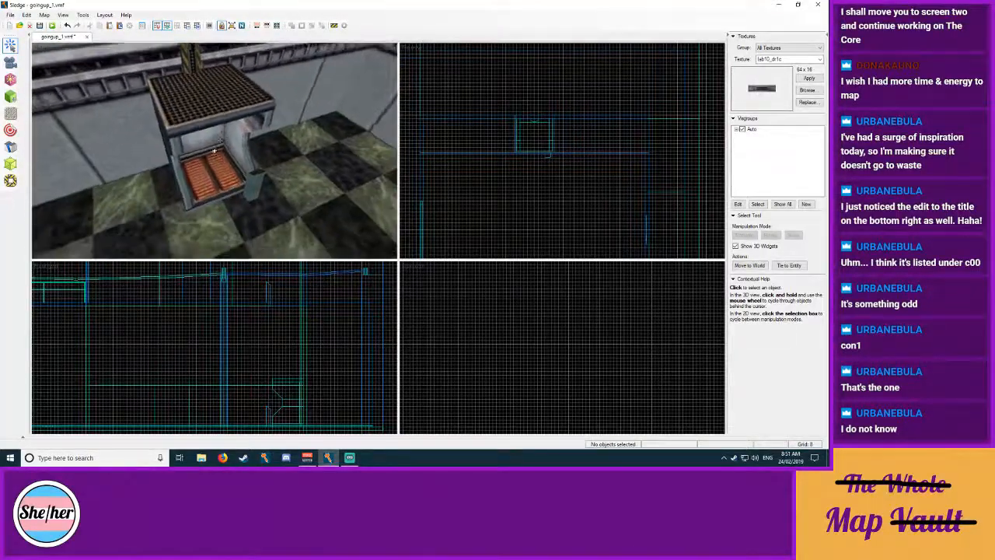
{"action": "key", "text": "s"}
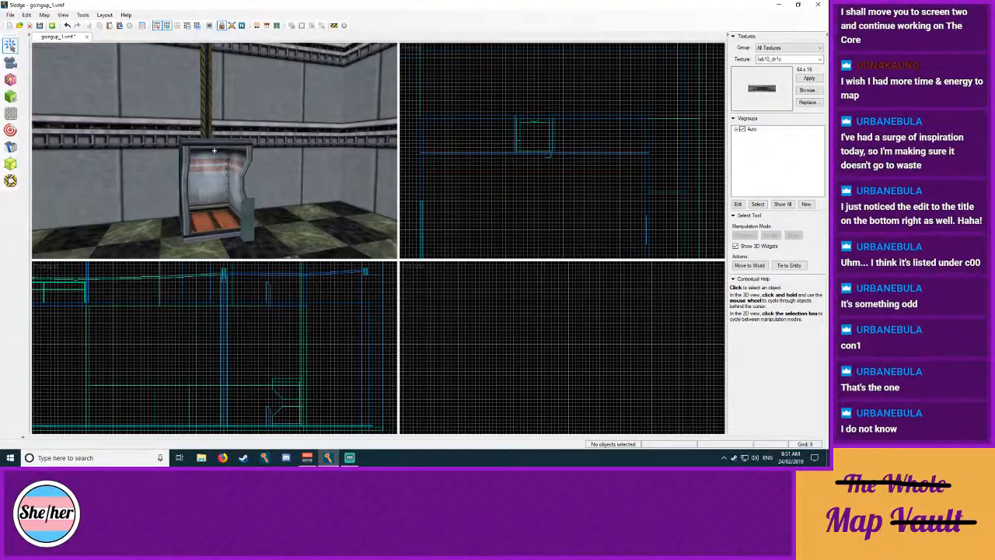
{"action": "key", "text": "z"}
{"action": "left_click", "coordinate": [197, 152]}
{"action": "left_click", "coordinate": [188, 147], "text": "ctrl"}
{"action": "left_click", "coordinate": [207, 125], "text": "ctrl"}
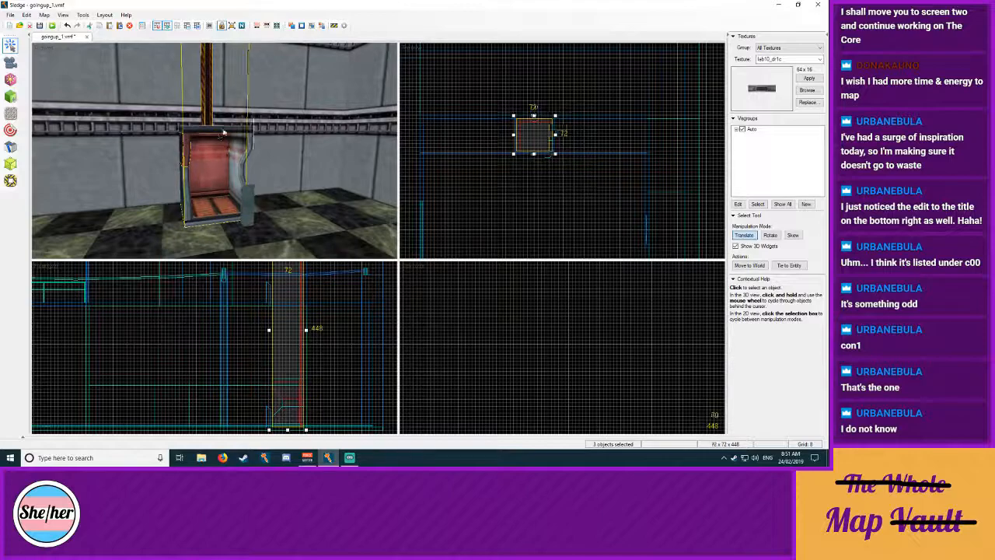
{"action": "left_click", "coordinate": [221, 129], "text": "ctrl"}
{"action": "left_click", "coordinate": [209, 124], "text": "ctrl"}
{"action": "left_click", "coordinate": [240, 156], "text": "ctrl"}
{"action": "left_click", "coordinate": [188, 194], "text": "ctrl"}
{"action": "left_click", "coordinate": [228, 225], "text": "ctrl"}
{"action": "key", "text": "z"}
{"action": "key", "text": "w"}
{"action": "key", "text": "s"}
{"action": "key", "text": "z"}
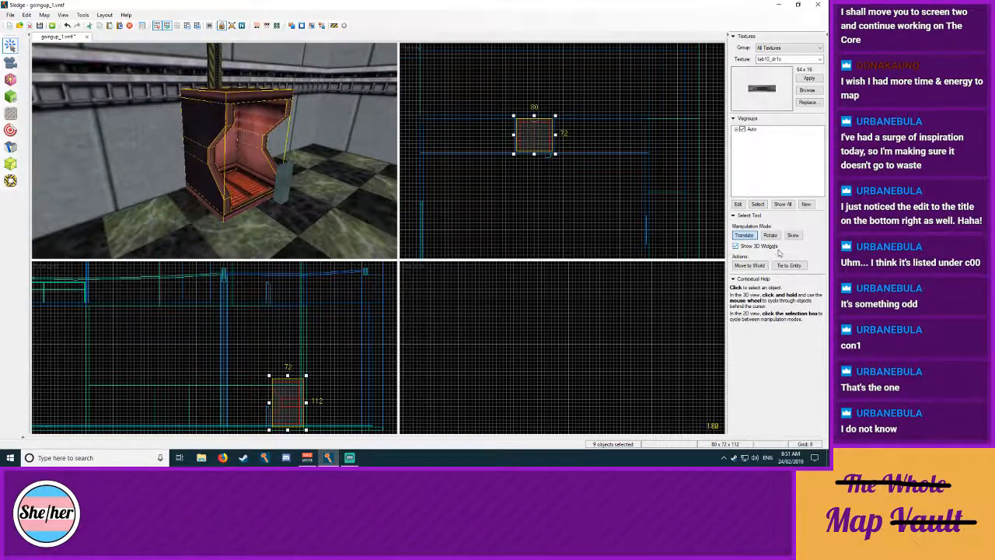
Step: Outline a 16 x 16 x 16 block inside the lower-floor lift car, resting on the car's floor
{"action": "key", "text": "shift+b"}
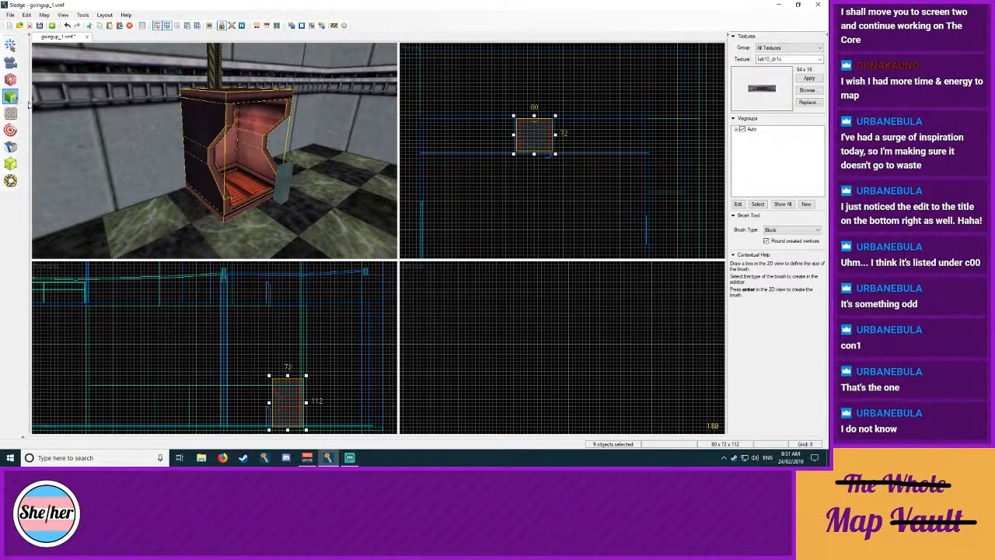
{"action": "mouse_move", "coordinate": [531, 138]}
{"action": "left_mouse_down"}
{"action": "mouse_move", "coordinate": [528, 150]}
{"action": "mouse_move", "coordinate": [530, 108]}
{"action": "mouse_move", "coordinate": [531, 119]}
{"action": "left_mouse_up"}
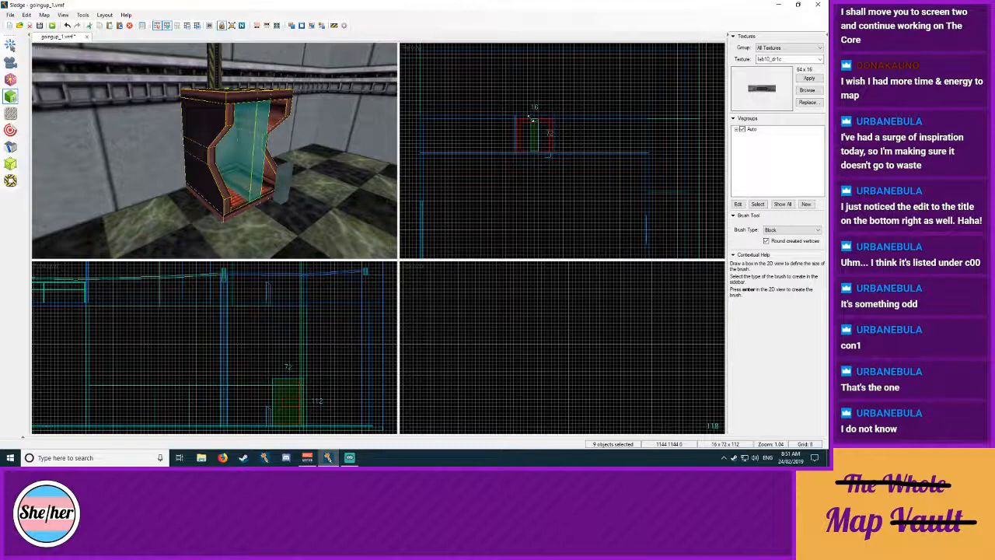
{"action": "left_click_drag", "start_coordinate": [532, 119], "coordinate": [530, 149]}
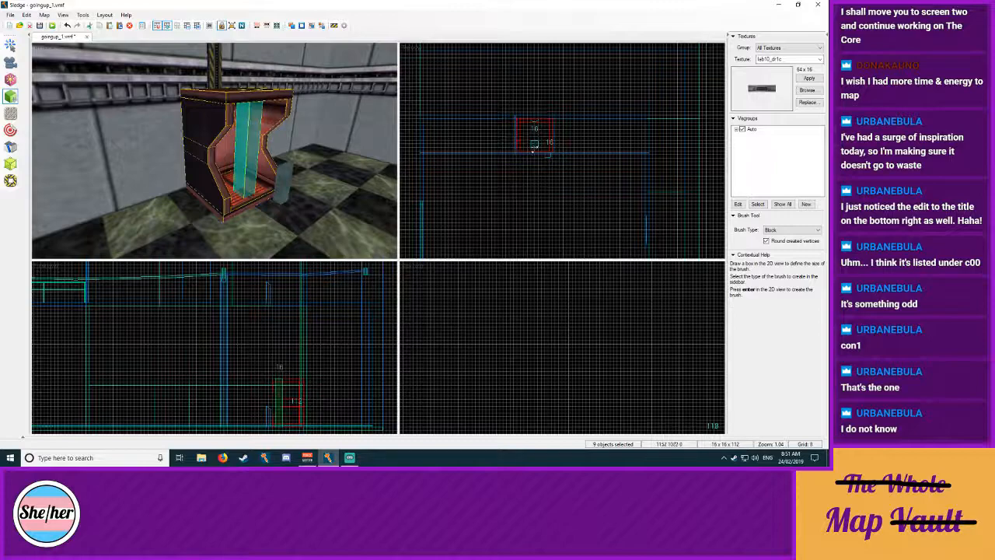
{"action": "middle_click_drag", "start_coordinate": [277, 407], "coordinate": [276, 377]}
{"action": "left_click_drag", "start_coordinate": [274, 397], "coordinate": [274, 400]}
{"action": "left_click_drag", "start_coordinate": [275, 348], "coordinate": [277, 402]}
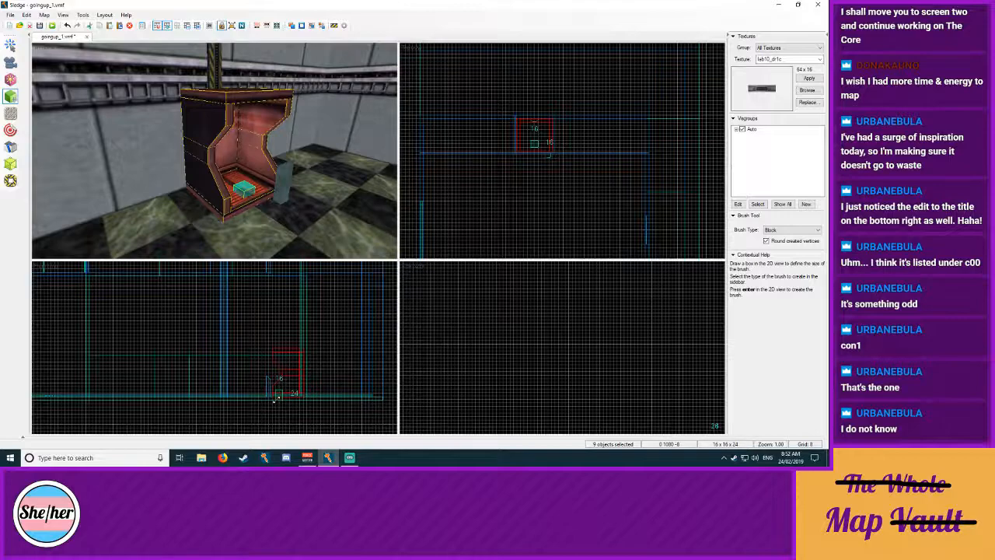
{"action": "left_click_drag", "start_coordinate": [275, 400], "coordinate": [276, 394]}
Step: Choose the origin texture and create the outlined block as a brush inside the lift car
{"action": "left_click", "coordinate": [808, 90]}
{"action": "type", "text": "ori"}
{"action": "double_click", "coordinate": [115, 46]}
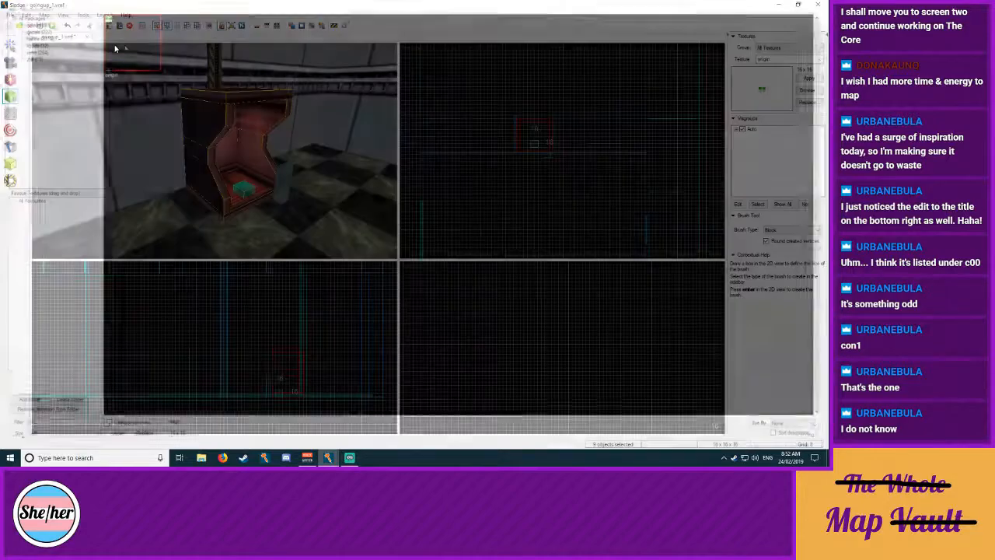
{"action": "key", "text": "Return"}
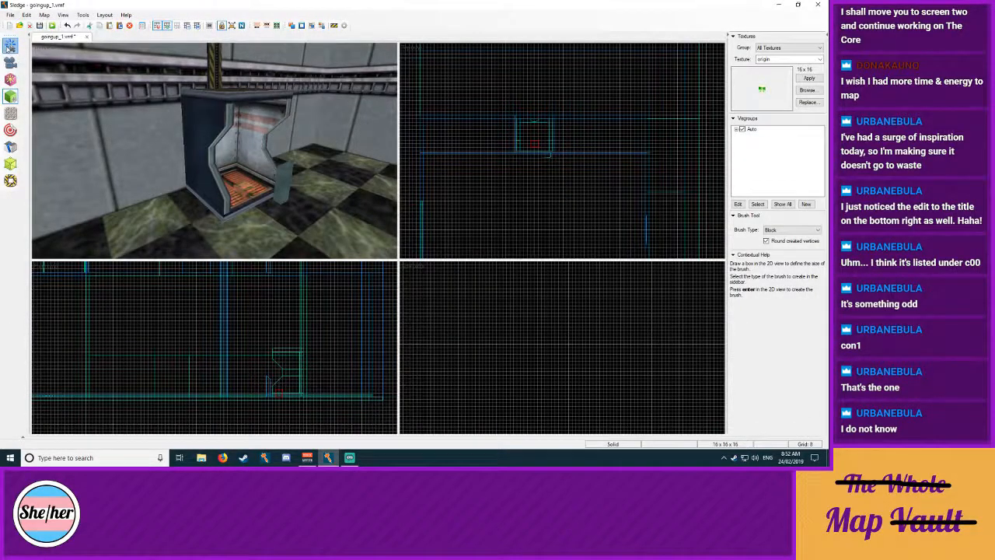
Step: Select all the lift car brushes together with the origin brush and tie them to one entity
{"action": "left_click", "coordinate": [10, 46]}
{"action": "left_click", "coordinate": [279, 180]}
{"action": "left_click", "coordinate": [206, 168], "text": "ctrl"}
{"action": "left_click", "coordinate": [205, 128], "text": "ctrl"}
{"action": "left_click", "coordinate": [206, 151], "text": "ctrl"}
{"action": "left_click", "coordinate": [276, 119], "text": "ctrl"}
{"action": "left_click", "coordinate": [276, 119], "text": "ctrl"}
{"action": "left_click", "coordinate": [249, 94], "text": "ctrl"}
{"action": "left_click", "coordinate": [261, 145], "text": "ctrl"}
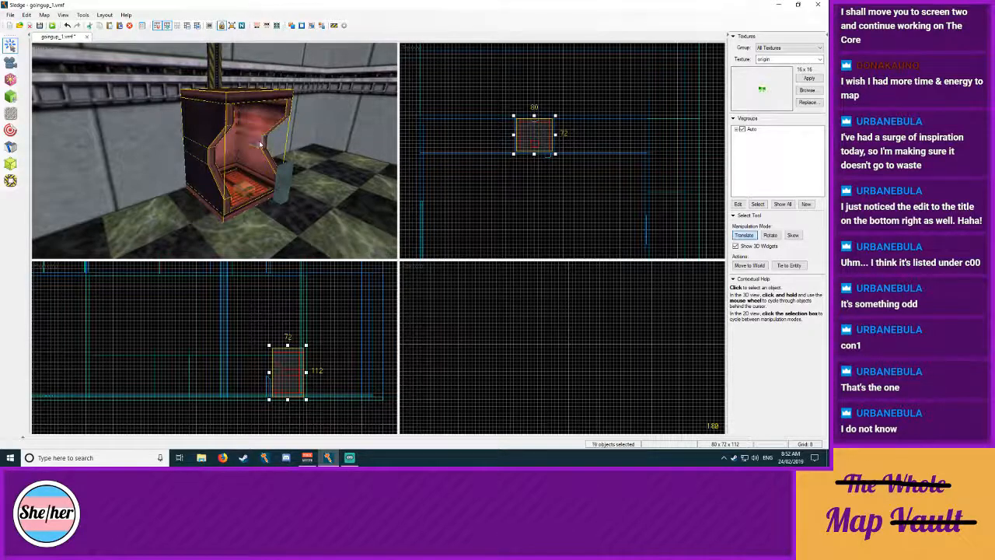
{"action": "left_click", "coordinate": [788, 265]}
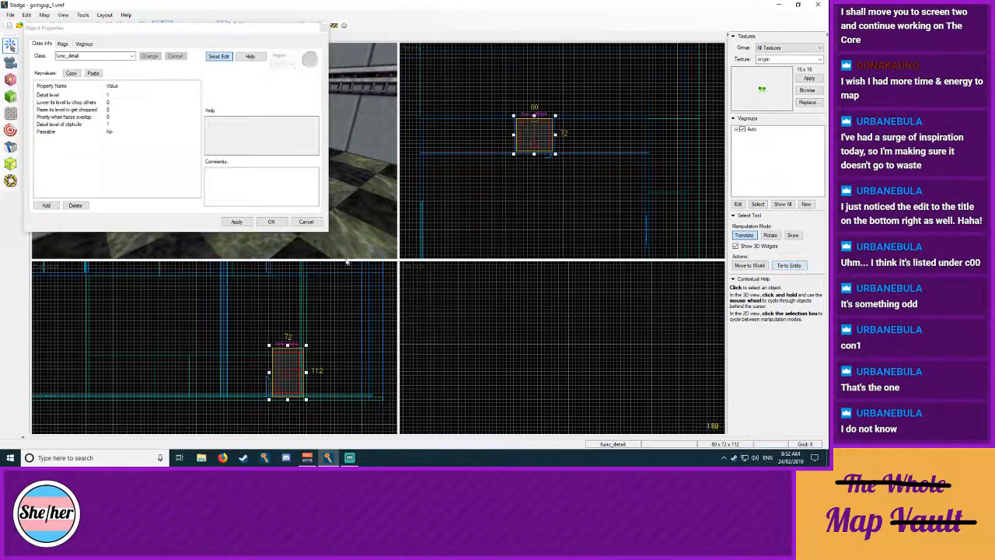
Step: Try to change the lift car entity's class to func_train
{"action": "left_click", "coordinate": [132, 56]}
{"action": "left_click_drag", "start_coordinate": [133, 106], "coordinate": [133, 127]}
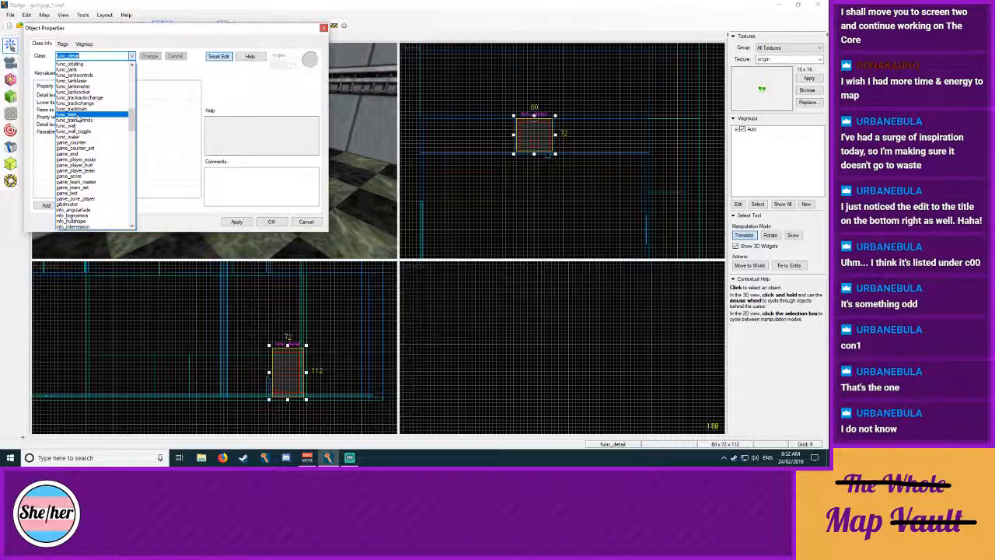
{"action": "left_click", "coordinate": [78, 115]}
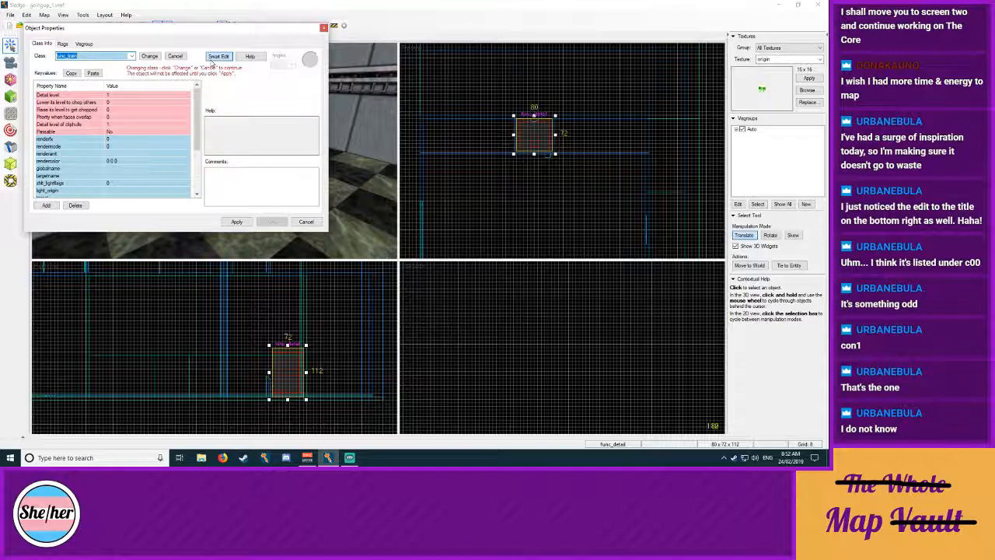
{"action": "left_click", "coordinate": [236, 222]}
{"action": "left_click", "coordinate": [323, 27]}
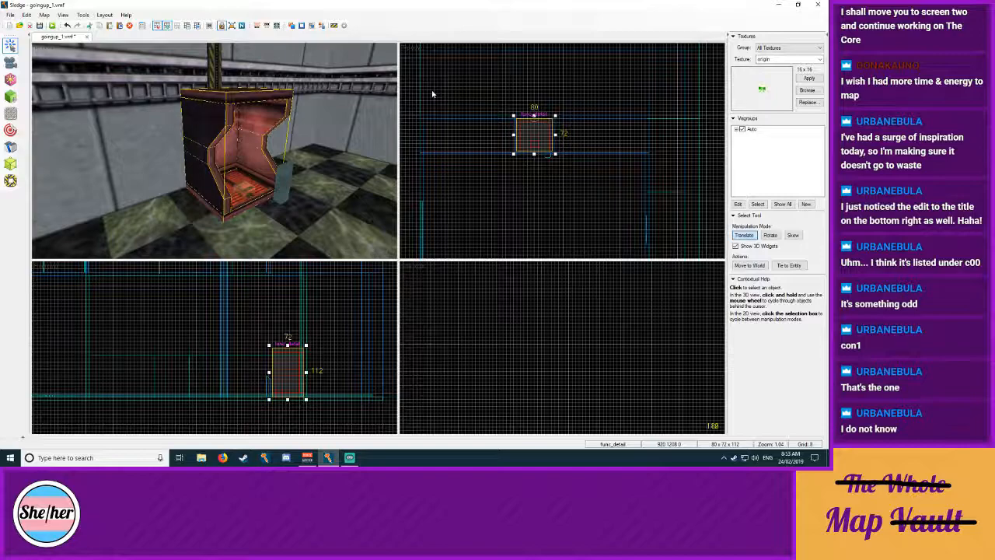
Step: Try changing the lift car entity's class to func_plat in its object properties
{"action": "key", "text": "z"}
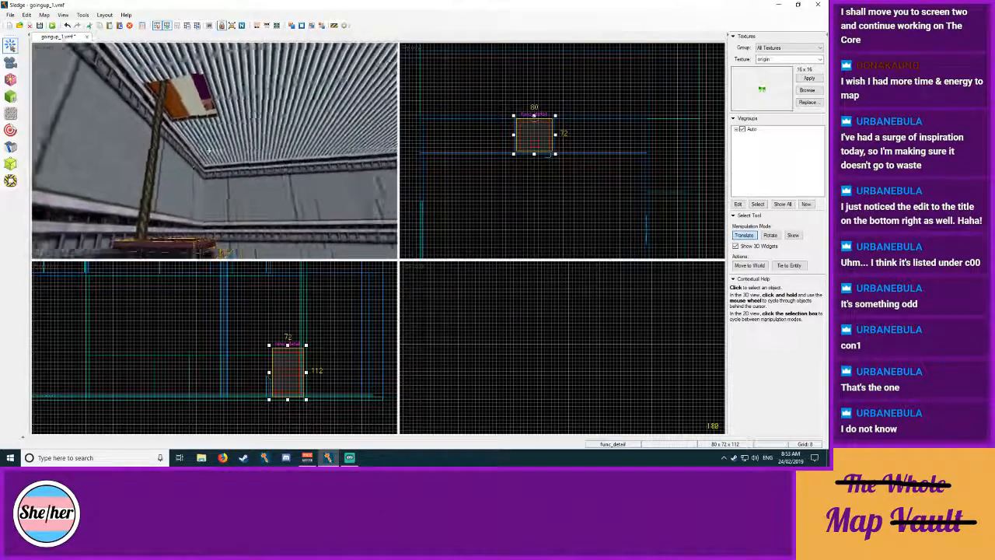
{"action": "key", "text": "w"}
{"action": "key", "text": "s"}
{"action": "key", "text": "w"}
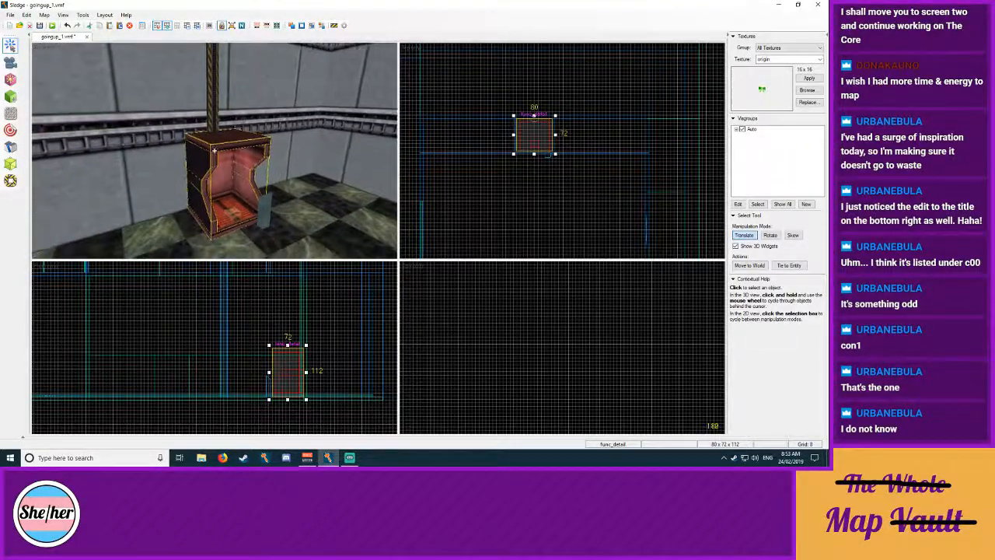
{"action": "key", "text": "z"}
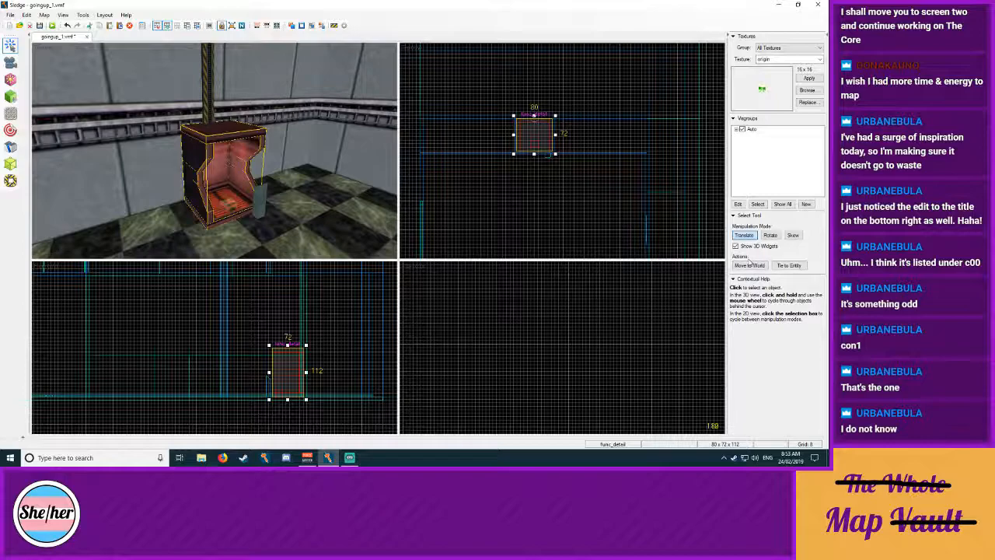
{"action": "key", "text": "alt+Return"}
{"action": "left_click", "coordinate": [143, 69]}
{"action": "left_click_drag", "start_coordinate": [144, 73], "coordinate": [143, 117]}
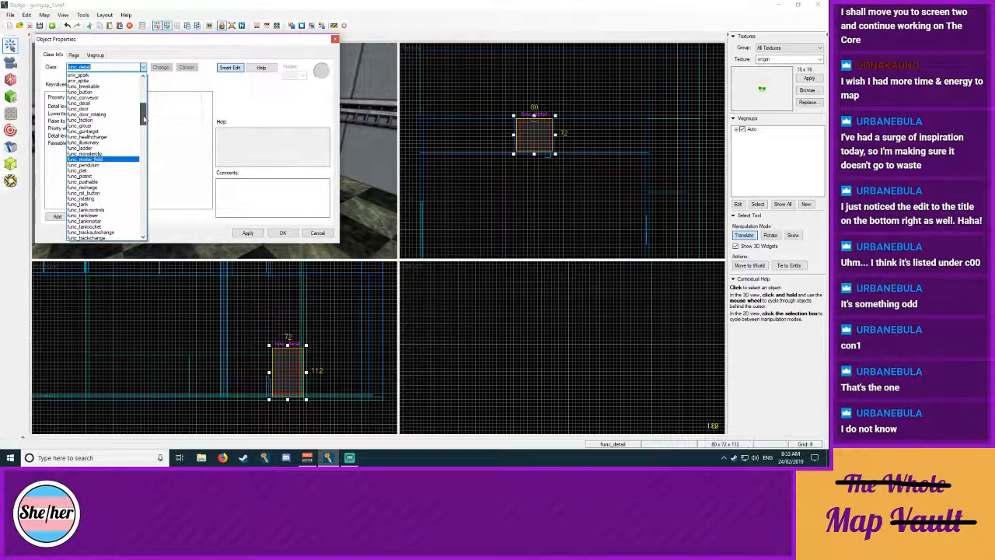
{"action": "left_click", "coordinate": [95, 172]}
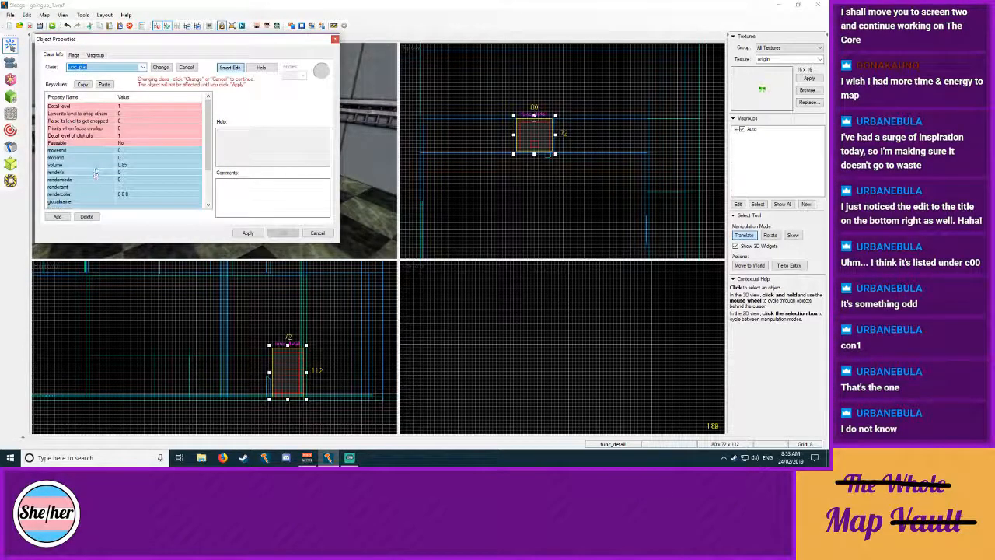
{"action": "left_click", "coordinate": [161, 67]}
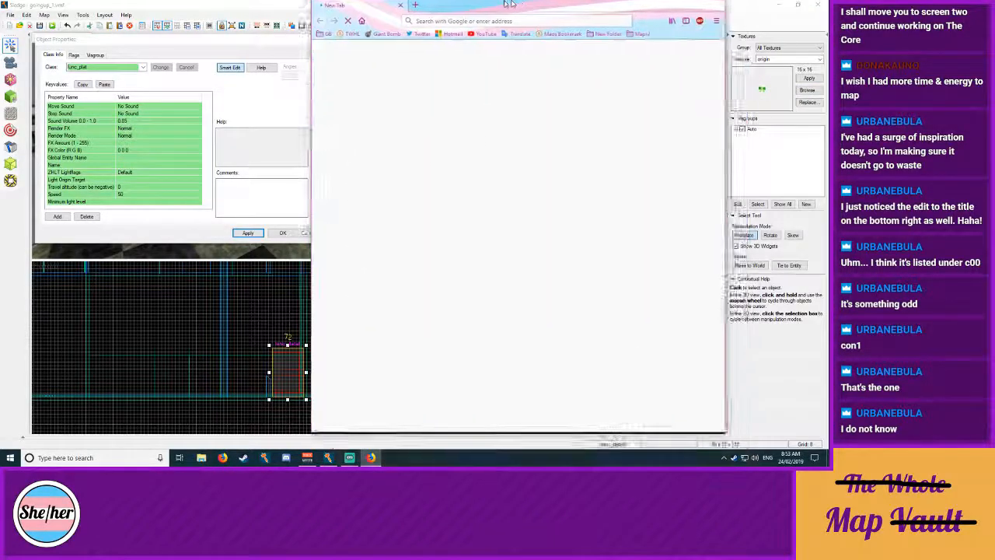
Step: Look up the func_plat (Half-Life) page on the TWHL wiki in Firefox and read its attributes, flags and notes
{"action": "left_click", "coordinate": [38, 48]}
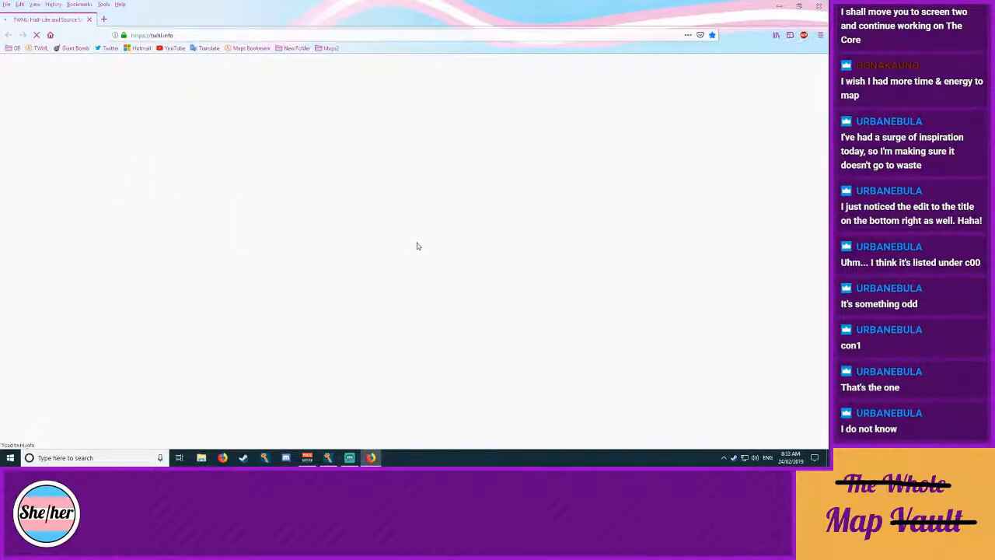
{"action": "scroll", "coordinate": [415, 246], "scroll_direction": "down", "scroll_amount": 2}
{"action": "scroll", "coordinate": [549, 249], "scroll_direction": "down", "scroll_amount": 6}
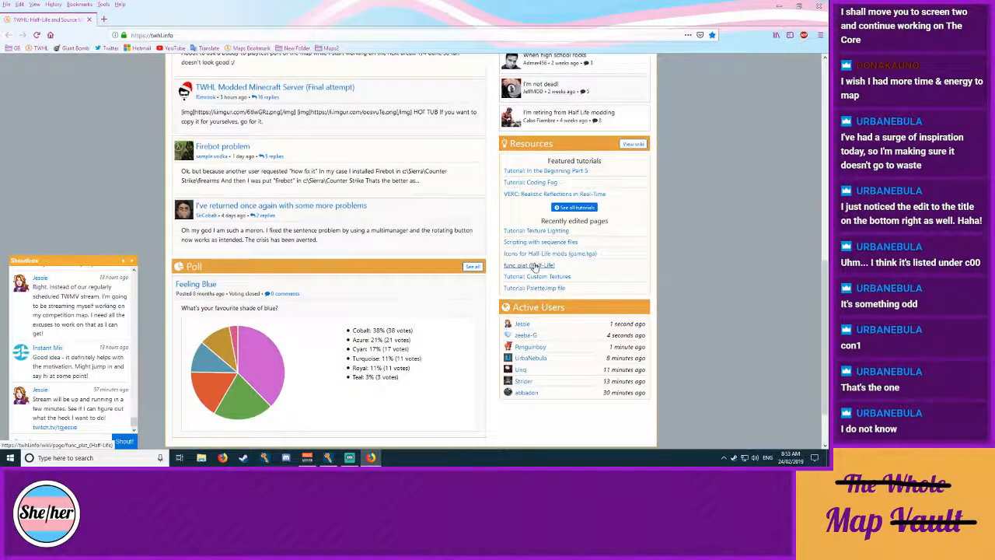
{"action": "left_click", "coordinate": [532, 266]}
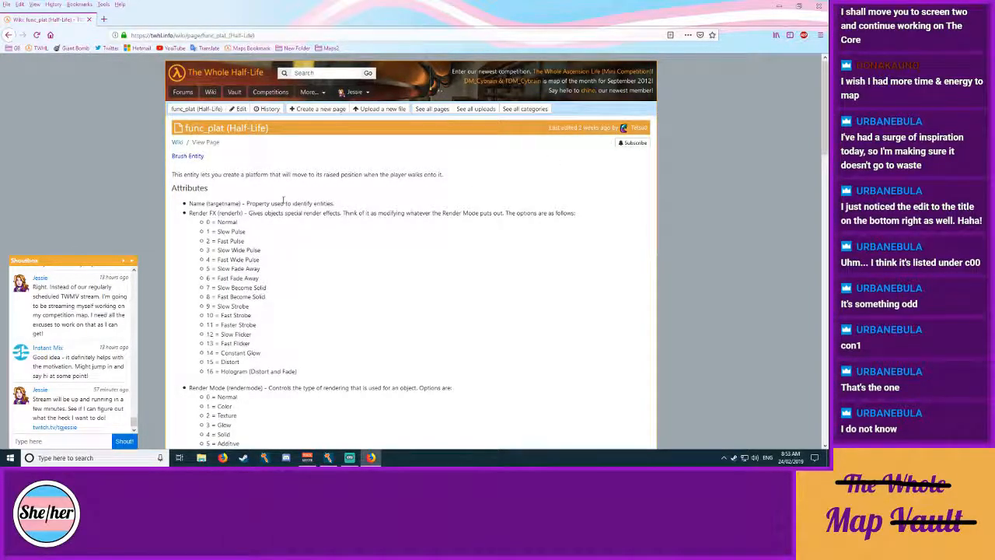
{"action": "left_click_drag", "start_coordinate": [375, 175], "coordinate": [460, 178]}
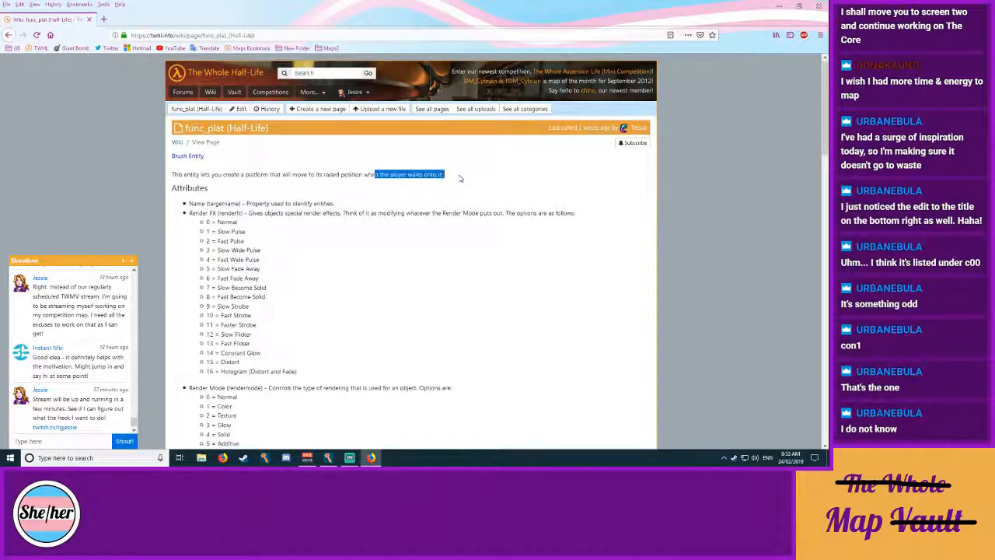
{"action": "left_click", "coordinate": [484, 185]}
{"action": "scroll", "coordinate": [366, 240], "scroll_direction": "down", "scroll_amount": 15}
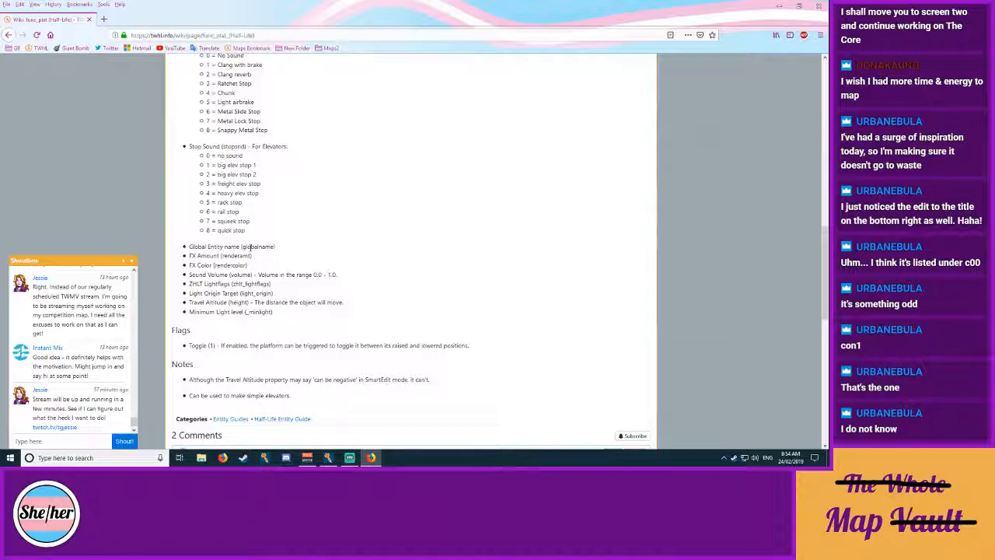
{"action": "left_click", "coordinate": [818, 7]}
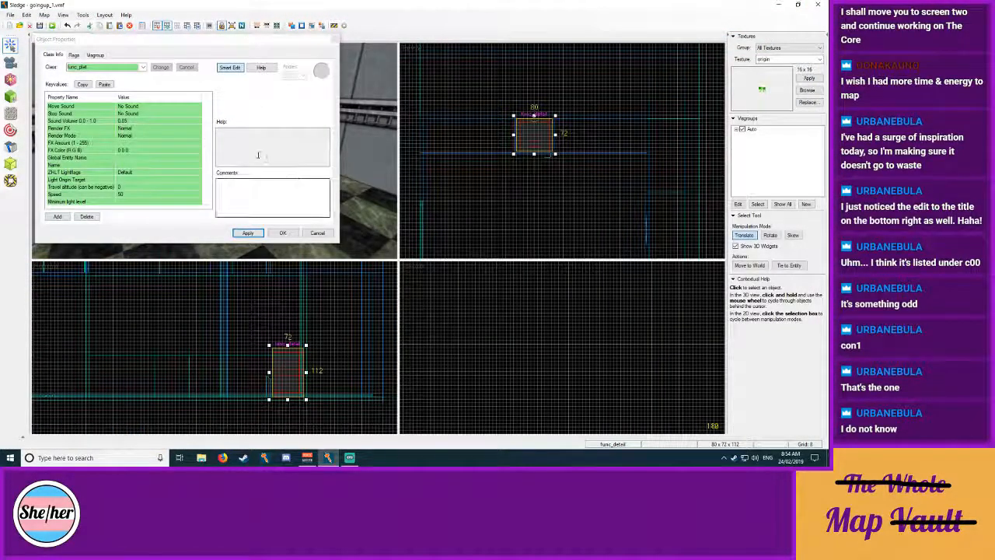
Step: Browse other entity classes for the lift car, close its properties without applying the class change and deselect it
{"action": "left_click", "coordinate": [144, 67]}
{"action": "scroll", "coordinate": [102, 227], "scroll_direction": "up", "scroll_amount": 5}
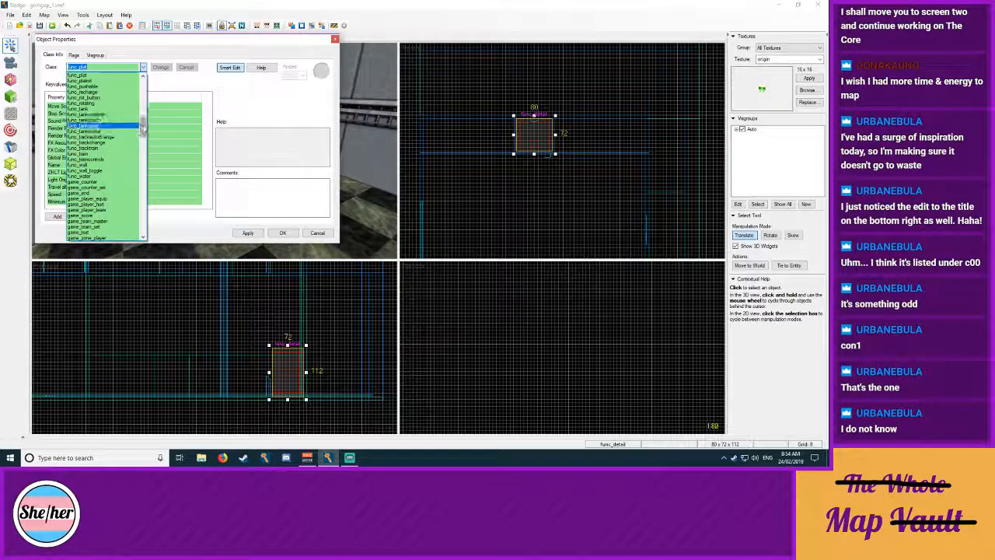
{"action": "left_click_drag", "start_coordinate": [143, 102], "coordinate": [143, 104]}
{"action": "left_click", "coordinate": [335, 39]}
{"action": "left_click", "coordinate": [456, 78]}
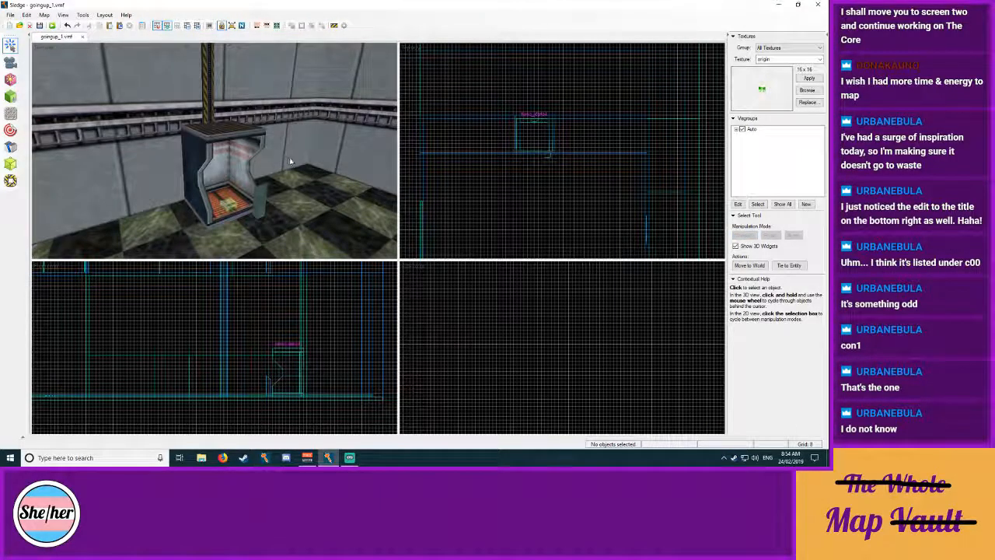
Step: Move the lift car entity straight up from the lower floor to the upper floor, using grid 8
{"action": "key", "text": "z"}
{"action": "key", "text": "s"}
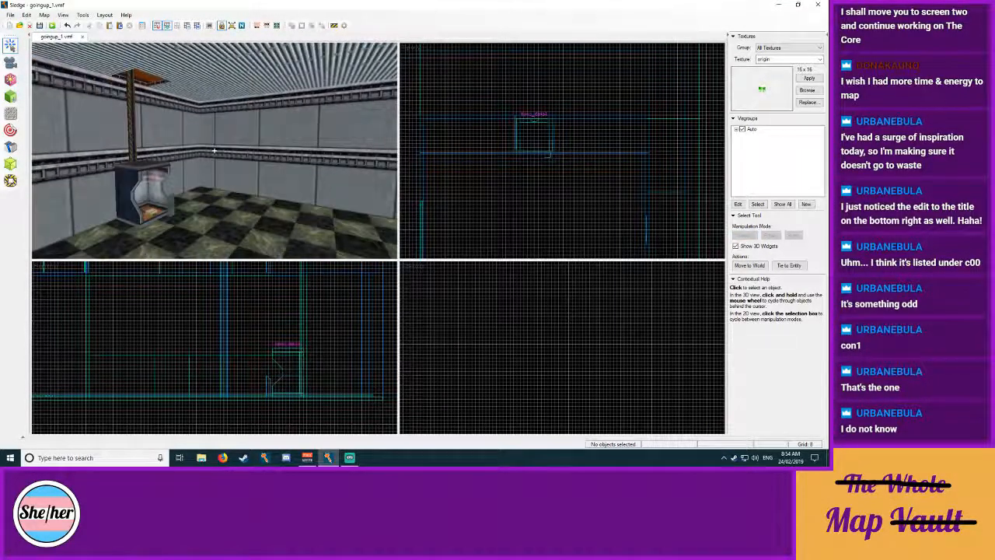
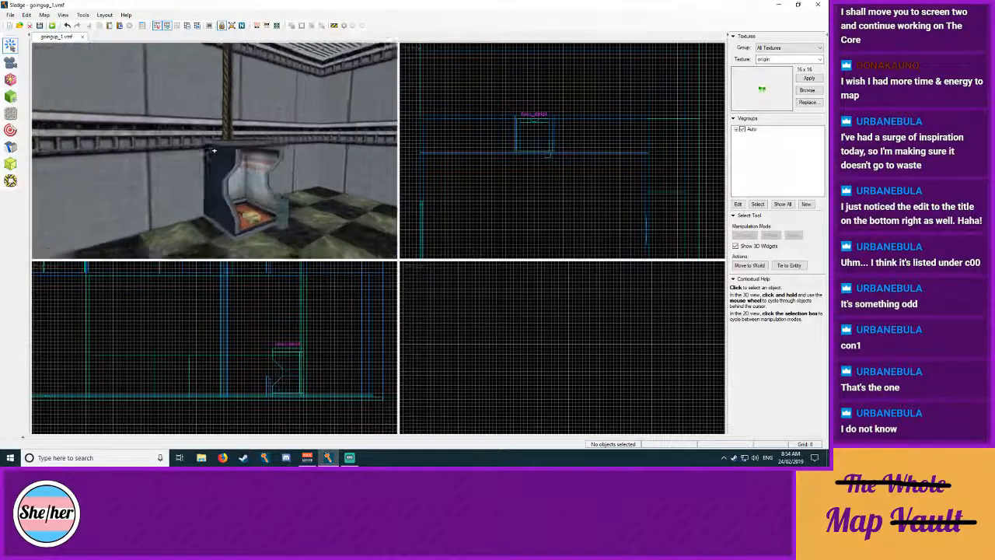
{"action": "left_click", "coordinate": [217, 154]}
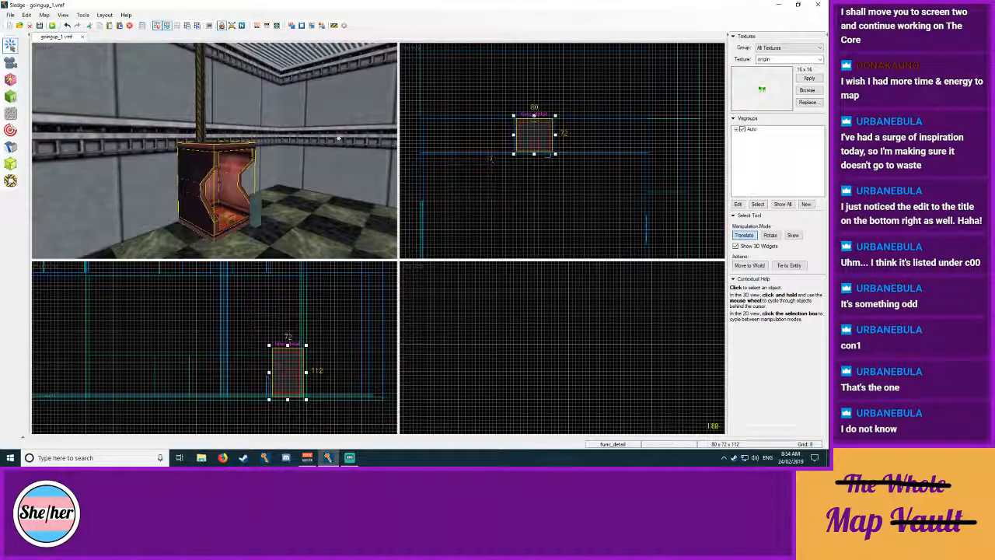
{"action": "key", "text": "Up"}
{"action": "key", "text": "Up"}
{"action": "key", "text": "Up"}
{"action": "key", "text": "Up"}
{"action": "key", "text": "Up"}
{"action": "key", "text": "Up"}
{"action": "key", "text": "Up"}
{"action": "key", "text": "Up"}
{"action": "key", "text": "Up"}
{"action": "key", "text": "Up"}
{"action": "key", "text": "Up"}
{"action": "key", "text": "Up"}
{"action": "key", "text": "Up"}
{"action": "key", "text": "Up"}
{"action": "key", "text": "Up"}
{"action": "key", "text": "Up"}
{"action": "key", "text": "Up"}
{"action": "key", "text": "Up"}
{"action": "key", "text": "Up"}
{"action": "key", "text": "Up"}
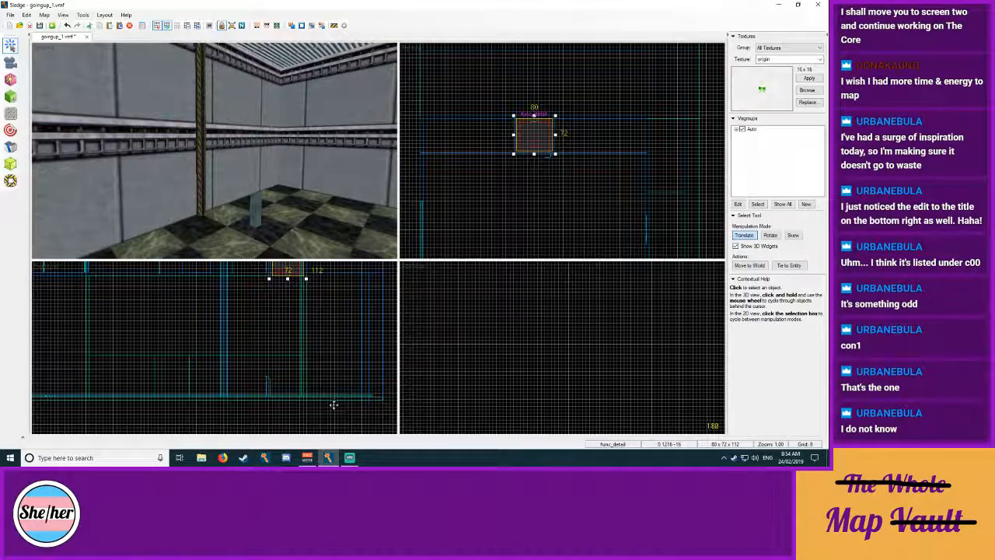
{"action": "middle_click_drag", "start_coordinate": [333, 405], "coordinate": [332, 453]}
{"action": "middle_click_drag", "start_coordinate": [340, 355], "coordinate": [335, 407]}
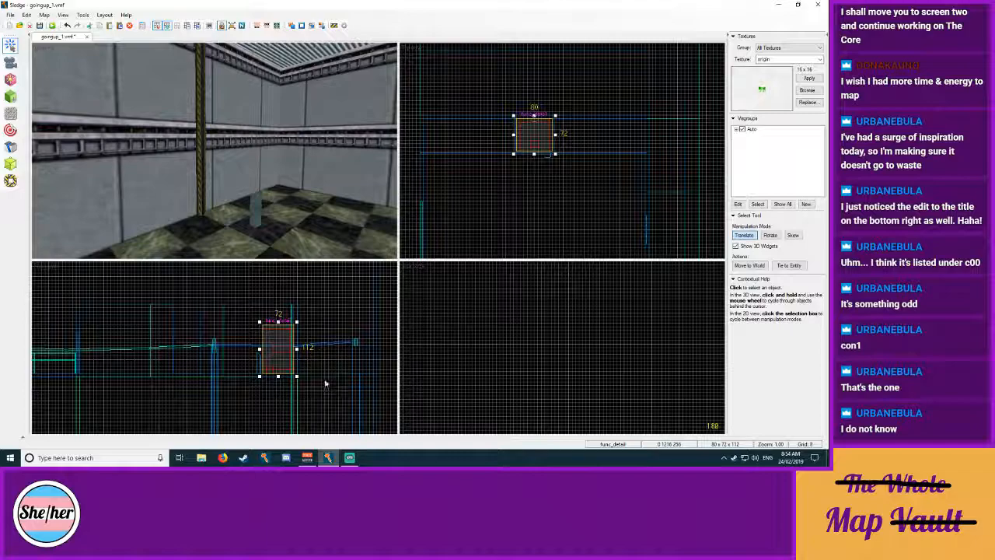
Step: Try the lift car one 8-unit grid step lower against the upper checkered floor, and raise it back again
{"action": "key", "text": "Down"}
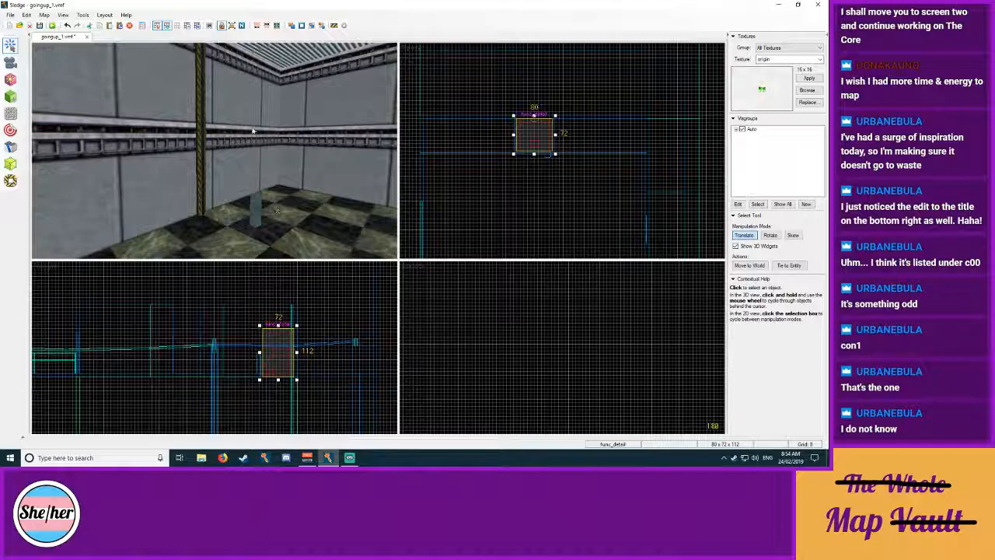
{"action": "key", "text": "z"}
{"action": "key", "text": "w"}
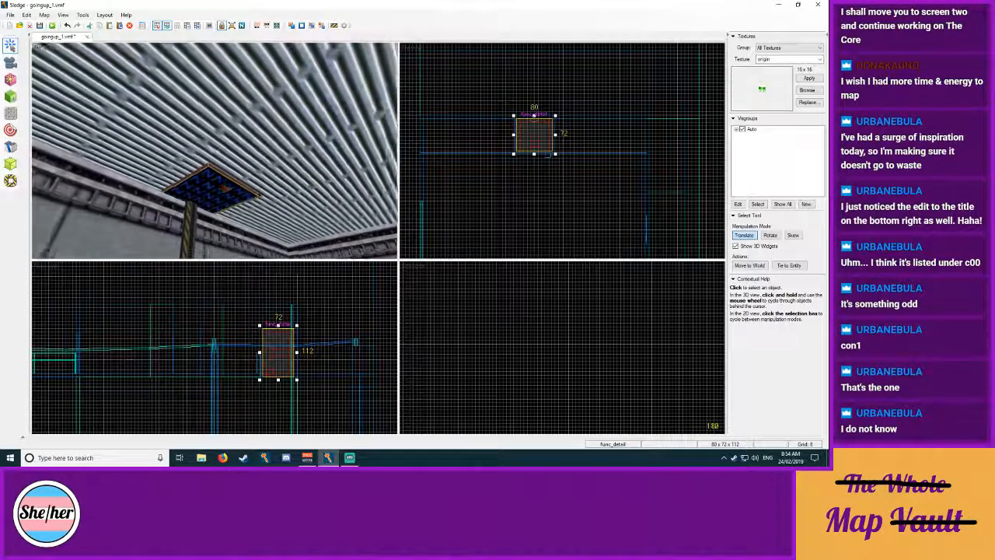
{"action": "key", "text": "s"}
{"action": "key", "text": "z"}
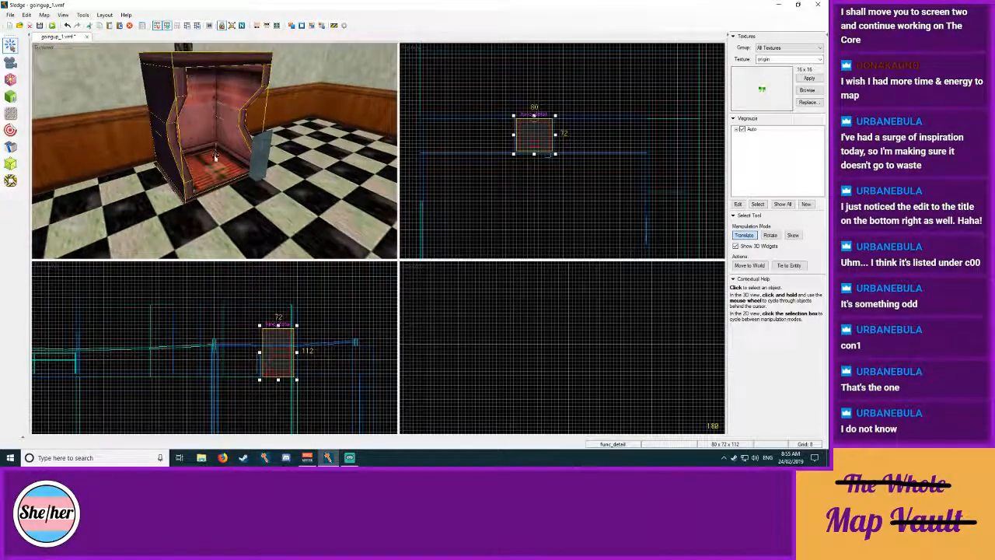
{"action": "key", "text": "Up"}
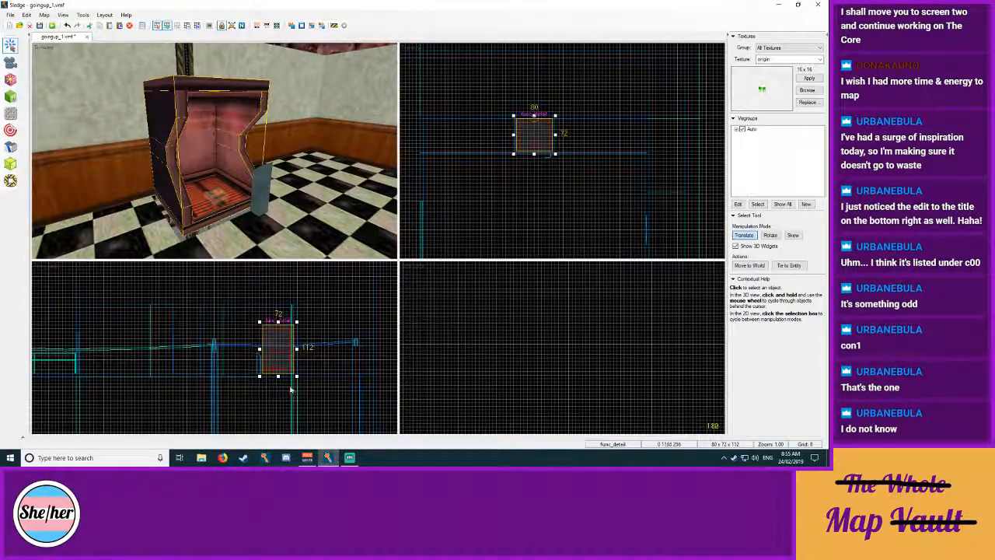
Step: Delete the small upper-floor solids around the lift car, restoring the large 512 x 428 floor slab
{"action": "left_click", "coordinate": [347, 295]}
{"action": "left_click", "coordinate": [148, 226]}
{"action": "left_click", "coordinate": [274, 221]}
{"action": "left_click", "coordinate": [295, 180]}
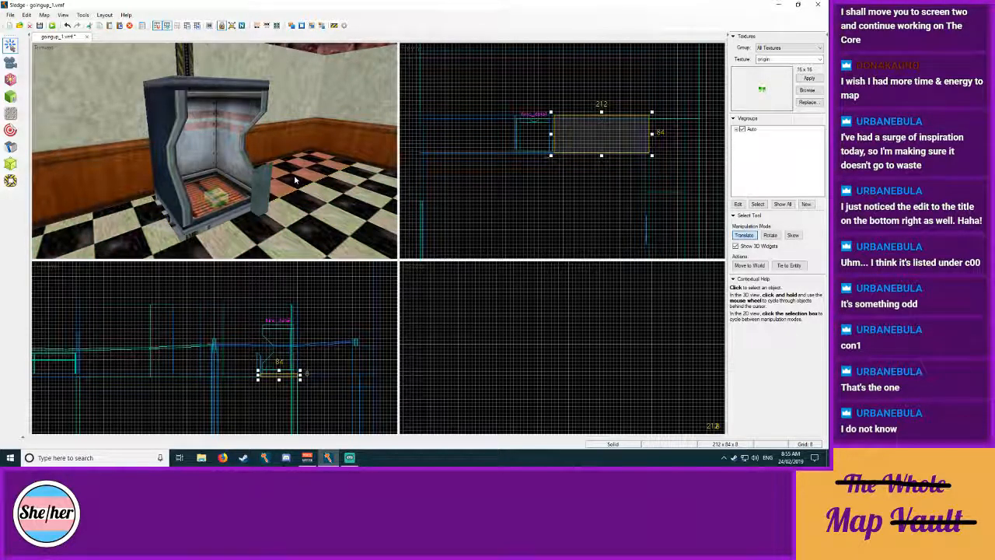
{"action": "key", "text": "Delete"}
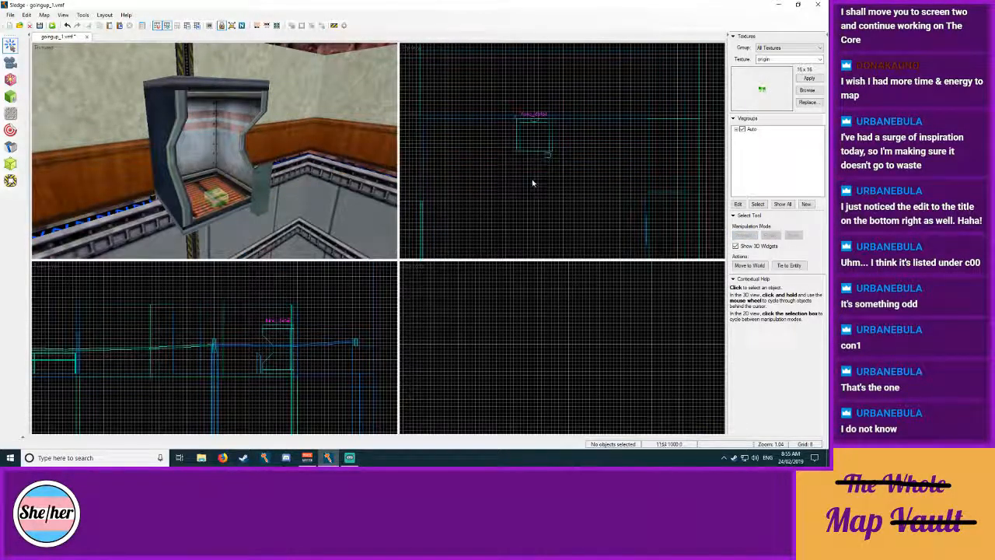
{"action": "key", "text": "ctrl+z"}
{"action": "key", "text": "z"}
{"action": "key", "text": "w"}
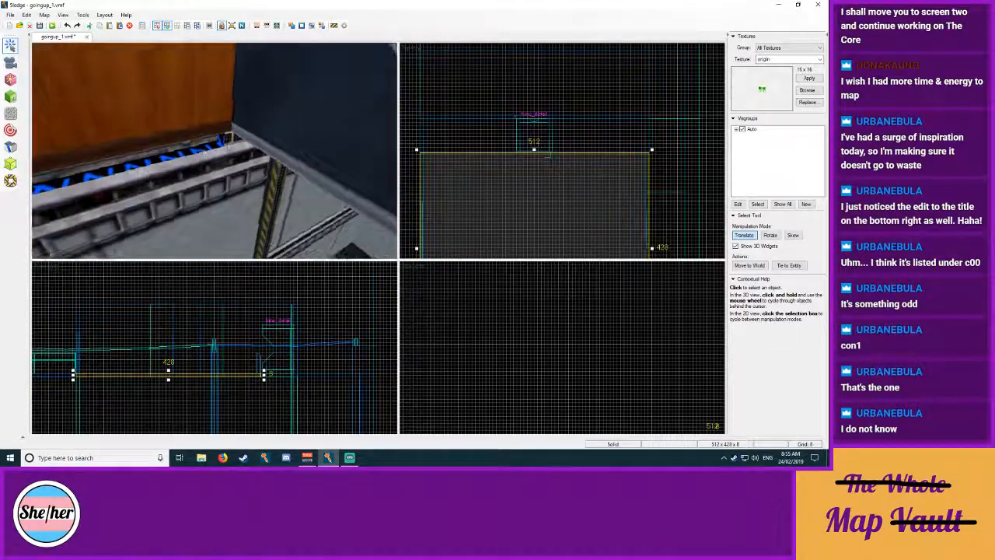
{"action": "key", "text": "z"}
{"action": "left_click", "coordinate": [230, 139]}
{"action": "key", "text": "Delete"}
Step: Apply the null texture to the exposed edge of the upper floor slab beside the lift opening
{"action": "key", "text": "z"}
{"action": "key", "text": "z"}
{"action": "left_click", "coordinate": [8, 97]}
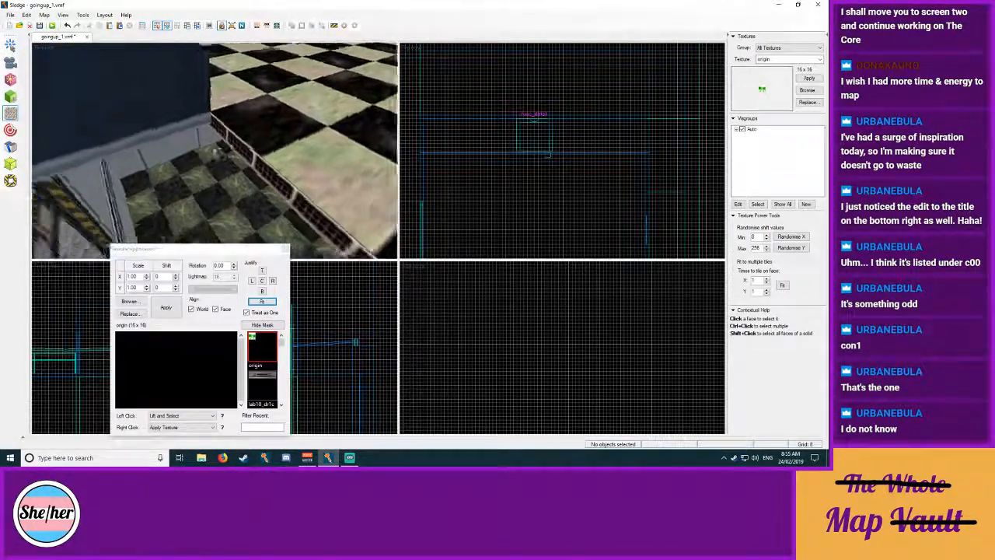
{"action": "right_click", "coordinate": [283, 152]}
Step: Stretch the large upper floor slab back to the wall behind the lift car to fill the opening, and deselect it
{"action": "key", "text": "z"}
{"action": "key", "text": "s"}
{"action": "key", "text": "z"}
{"action": "left_click", "coordinate": [13, 47]}
{"action": "left_click", "coordinate": [268, 163]}
{"action": "left_click_drag", "start_coordinate": [536, 147], "coordinate": [544, 117]}
{"action": "key", "text": "Escape"}
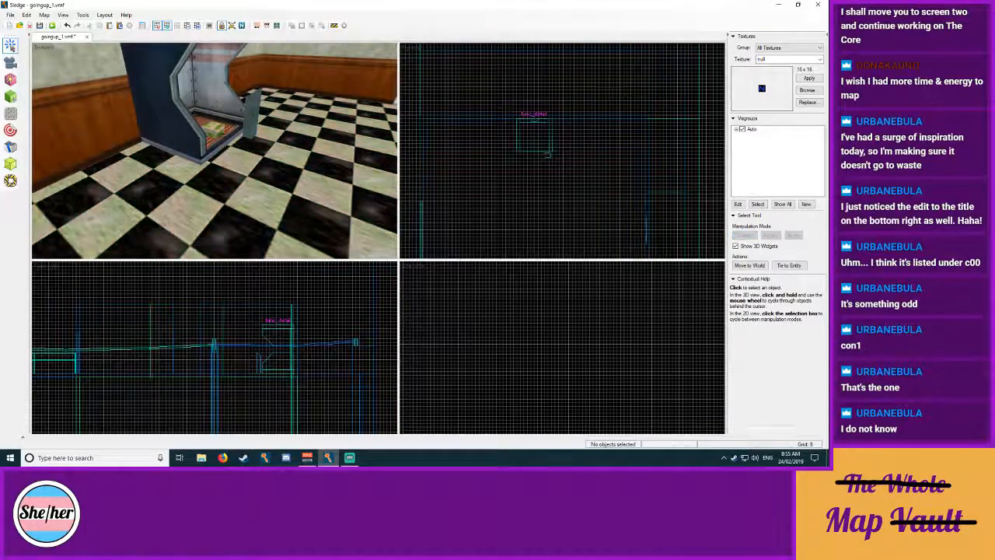
Step: Sample the -0tnnl_w12a texture from the building's exterior wall face
{"action": "key", "text": "z"}
{"action": "key", "text": "w"}
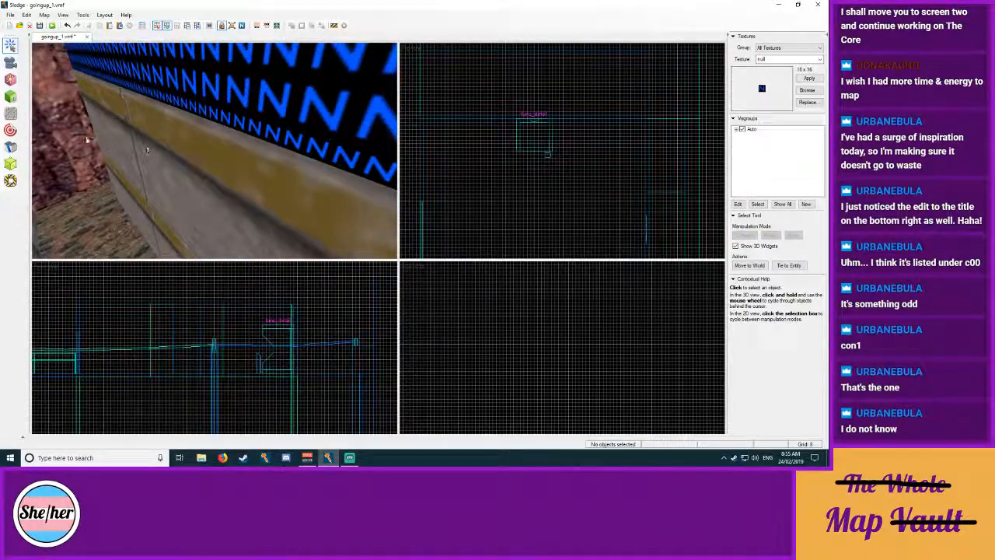
{"action": "key", "text": "shift+a"}
{"action": "key", "text": "z"}
{"action": "key", "text": "w"}
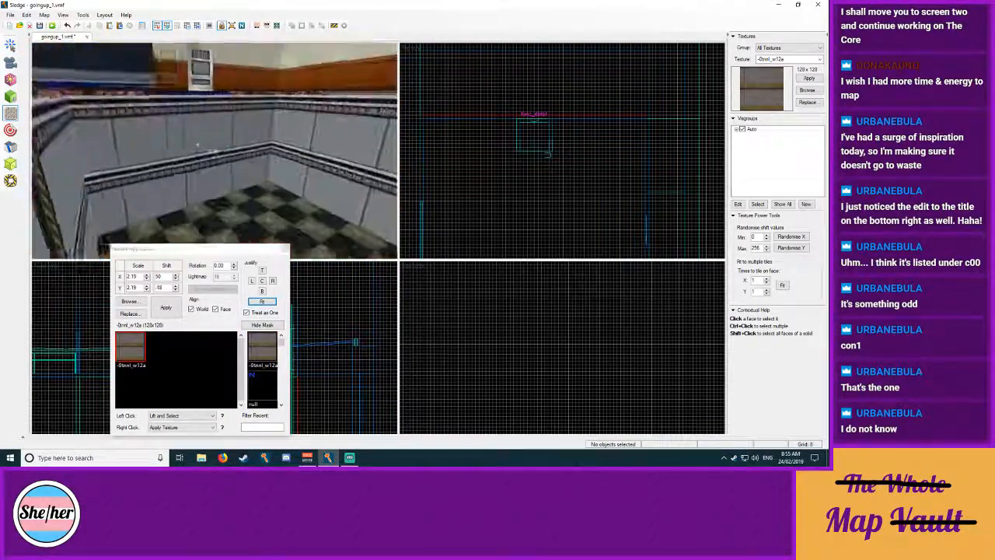
Step: Shorten the lift's vertical rail from its lower end so it no longer runs through the lower room
{"action": "left_click", "coordinate": [11, 45]}
{"action": "left_click", "coordinate": [265, 180]}
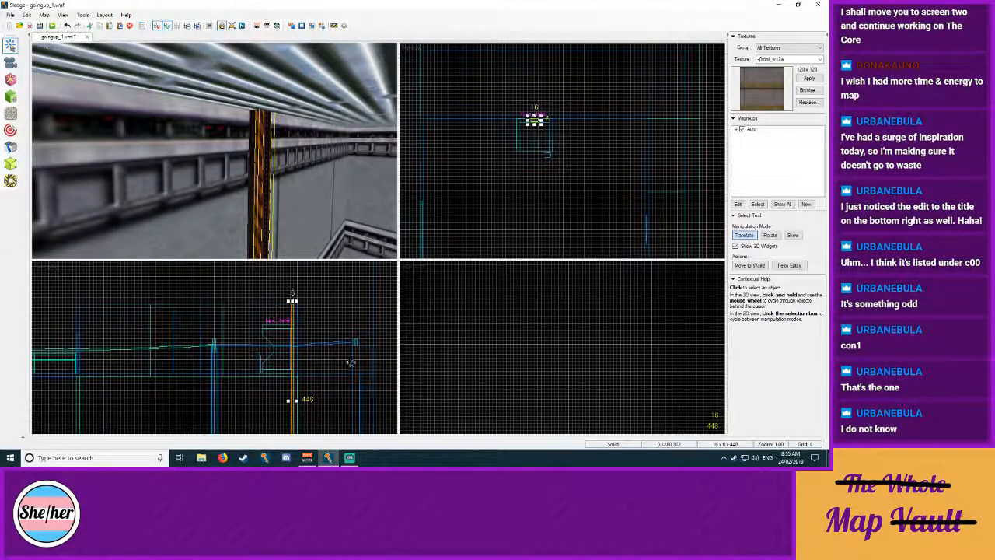
{"action": "middle_click_drag", "start_coordinate": [355, 374], "coordinate": [362, 268]}
{"action": "left_click_drag", "start_coordinate": [298, 395], "coordinate": [316, 334]}
{"action": "key", "text": "Escape"}
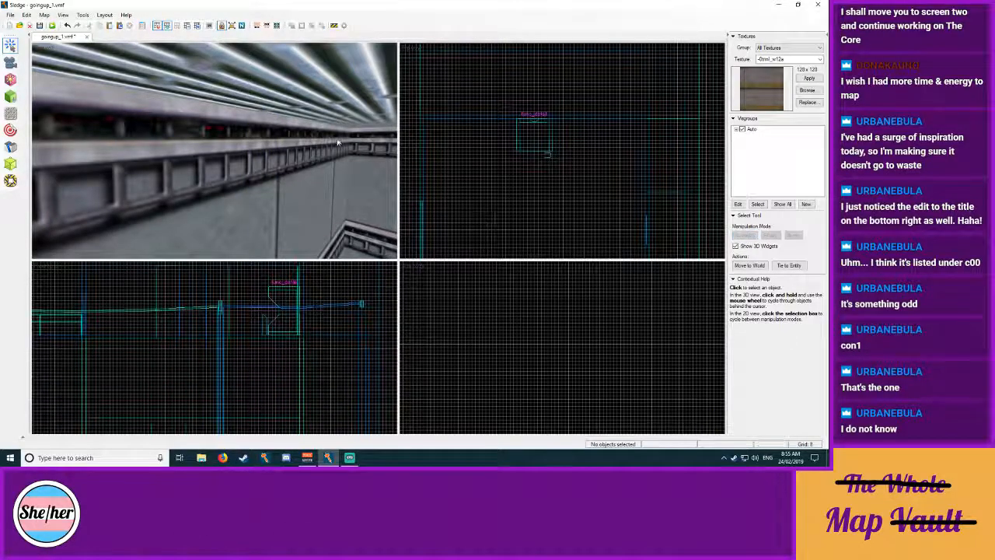
Step: Locate and select the small 12 x 10 x 48 solid on the lower checkered floor, and clear the selection
{"action": "key", "text": "z"}
{"action": "key", "text": "d"}
{"action": "key", "text": "s"}
{"action": "key", "text": "a"}
{"action": "key", "text": "w"}
{"action": "key", "text": "w"}
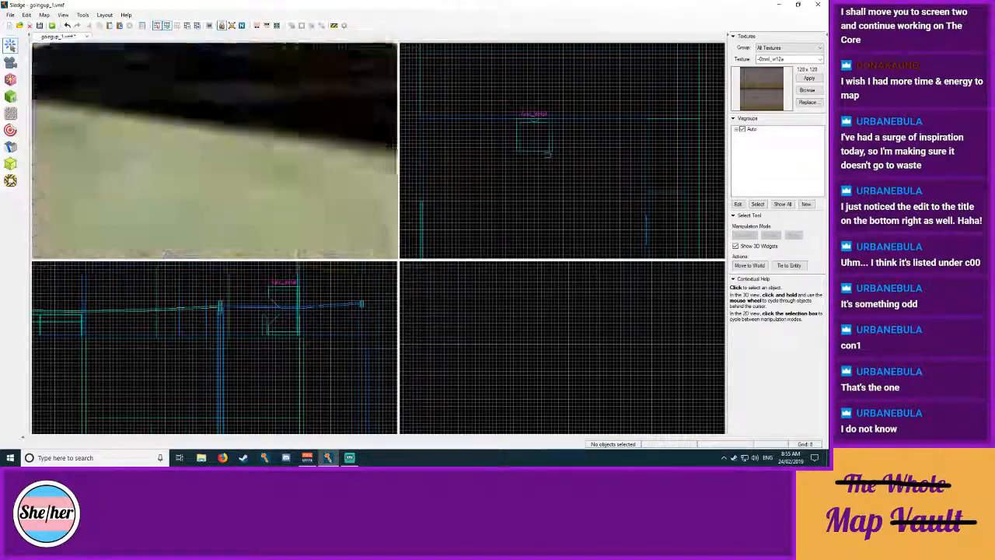
{"action": "key", "text": "z"}
{"action": "left_click", "coordinate": [194, 134]}
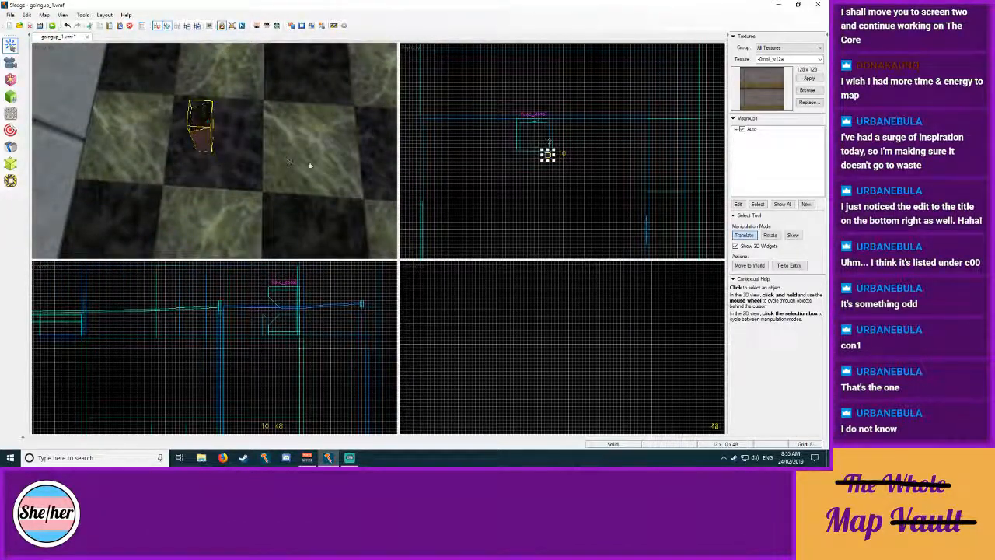
{"action": "key", "text": "Escape"}
Step: Inspect the lift car and panel on the upper floor, along with the lower room beneath them
{"action": "key", "text": "z"}
{"action": "key", "text": "w"}
{"action": "key", "text": "w"}
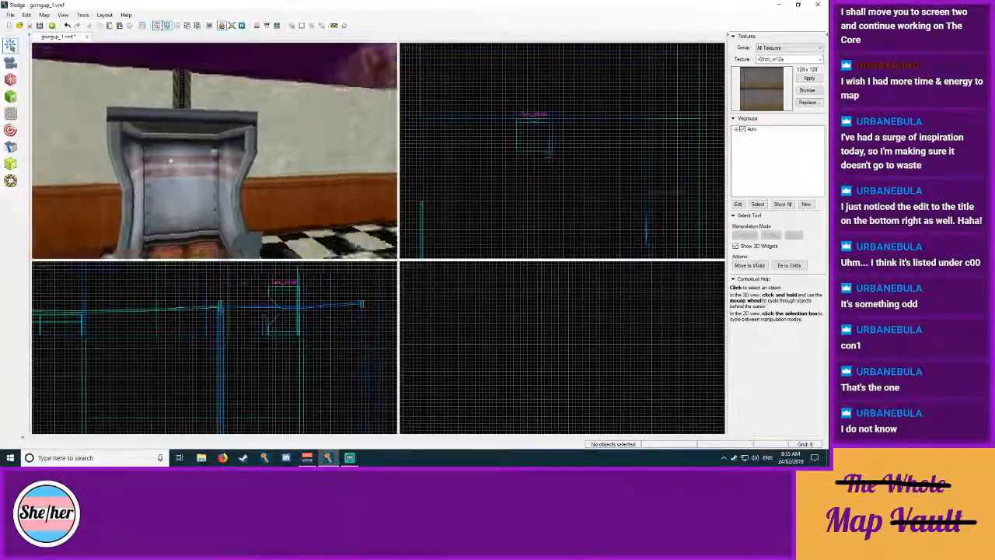
{"action": "key", "text": "a"}
{"action": "key", "text": "s"}
{"action": "key", "text": "d"}
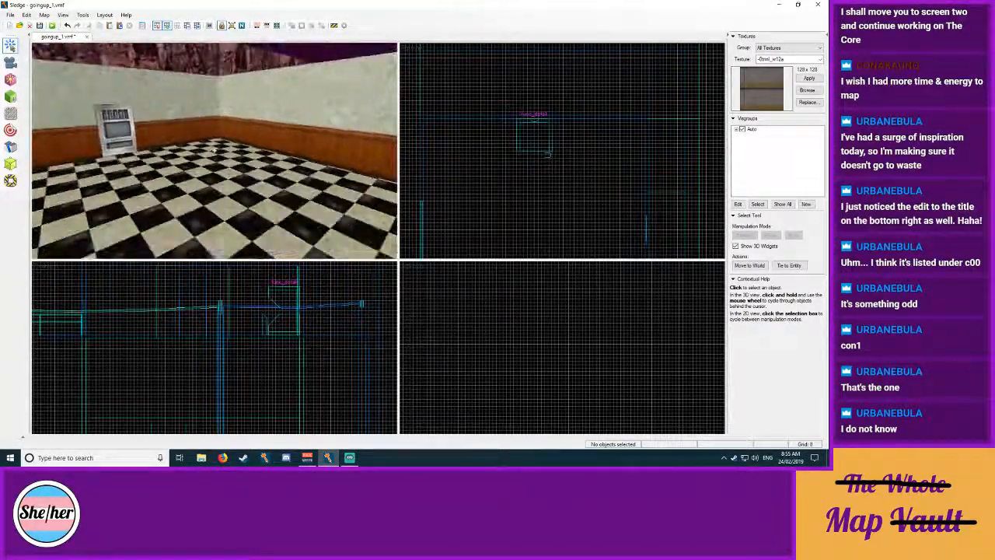
{"action": "key", "text": "w"}
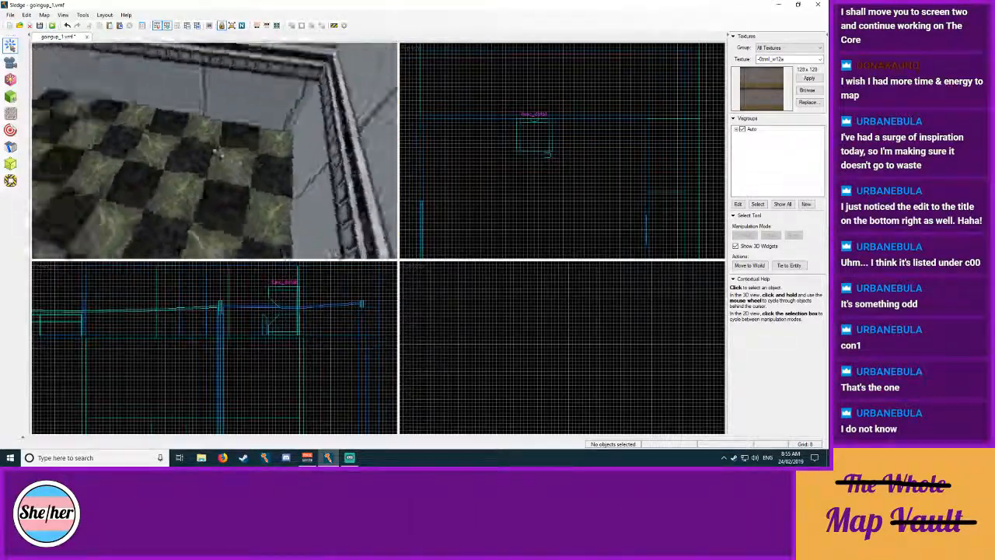
{"action": "key", "text": "w"}
{"action": "key", "text": "s"}
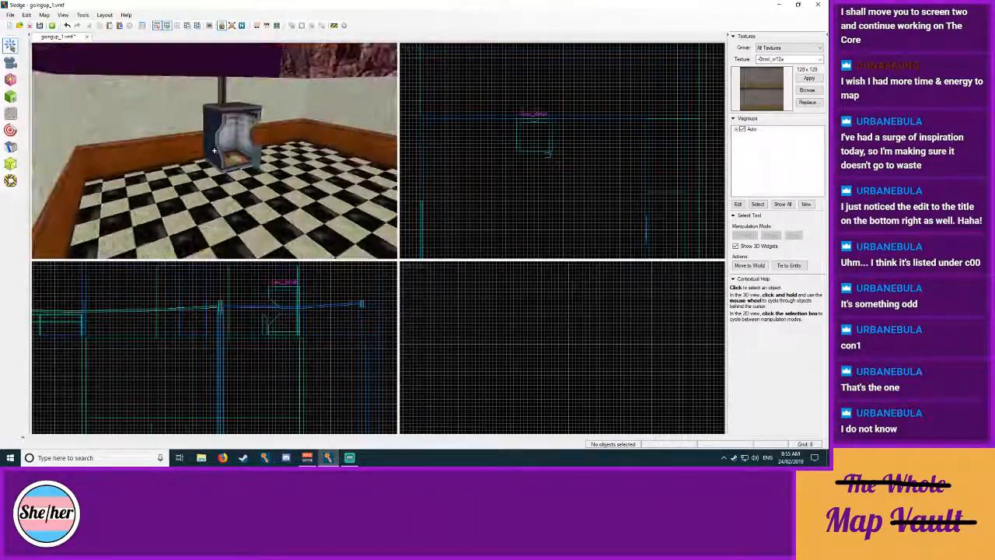
{"action": "key", "text": "a"}
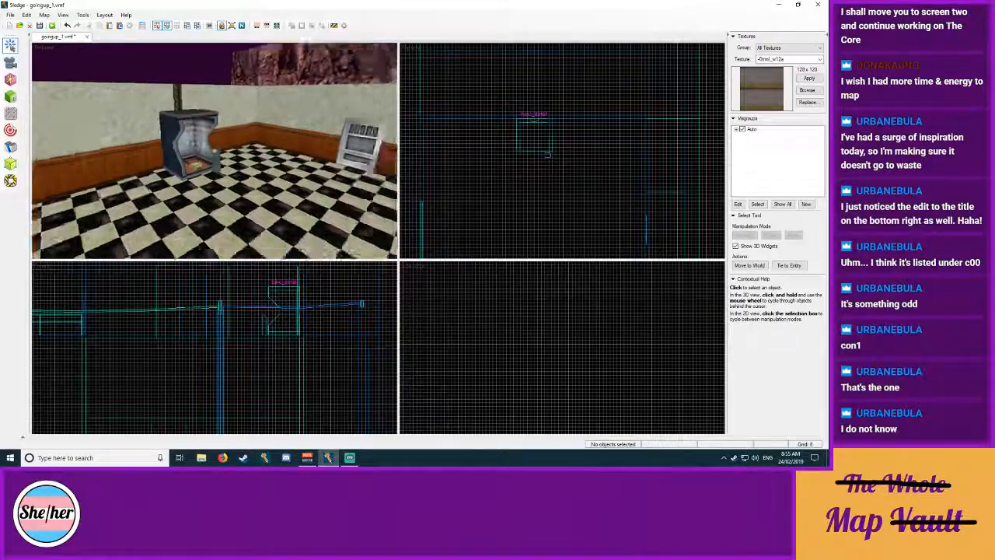
{"action": "key", "text": "w"}
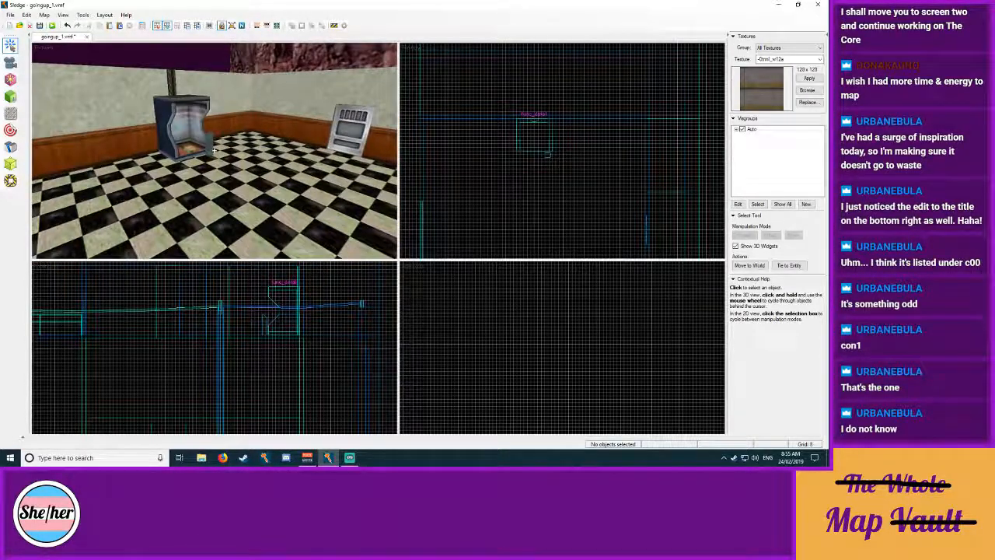
{"action": "key", "text": "d"}
{"action": "key", "text": "d"}
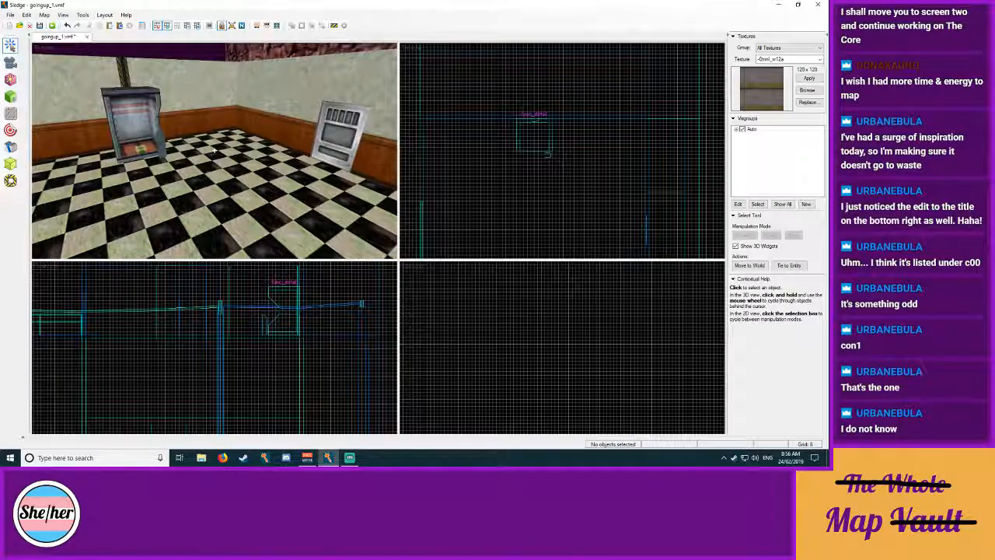
{"action": "key", "text": "a"}
{"action": "key", "text": "w"}
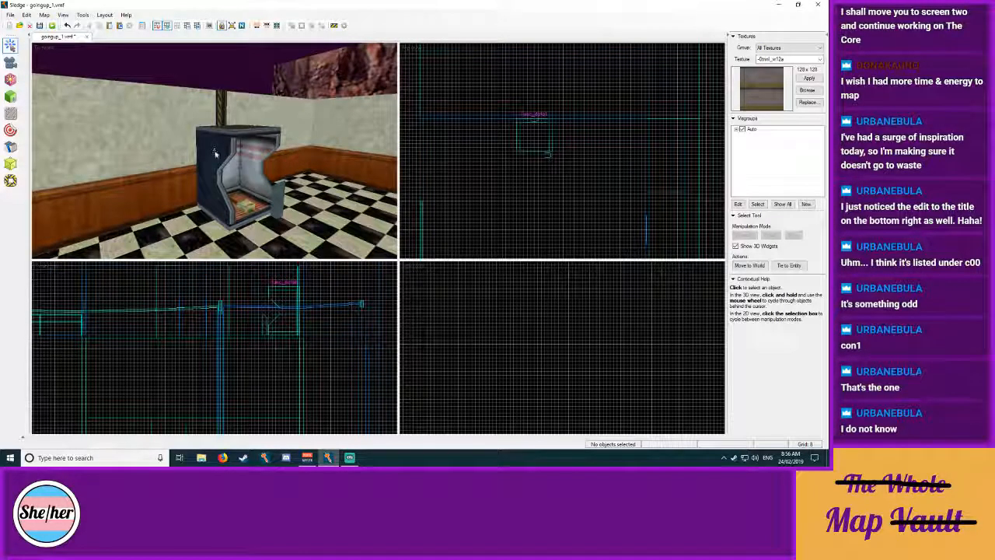
Step: Outline a block 8 x 72 x 160 along one side of the lift car, standing on the upper floor
{"action": "left_click", "coordinate": [11, 97]}
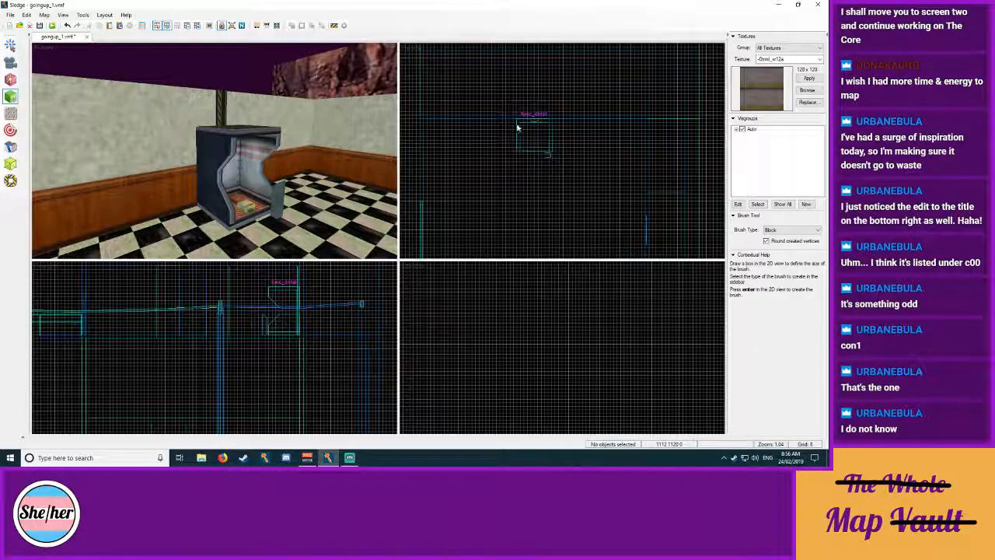
{"action": "left_click_drag", "start_coordinate": [518, 154], "coordinate": [513, 153]}
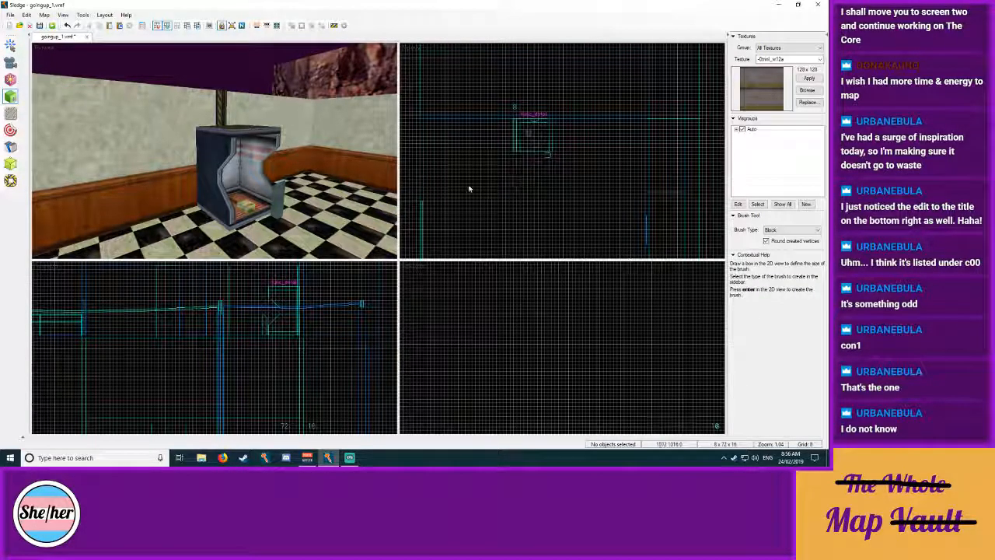
{"action": "key", "text": "z"}
{"action": "key", "text": "s"}
{"action": "key", "text": "z"}
{"action": "middle_click_drag", "start_coordinate": [233, 370], "coordinate": [212, 293]}
{"action": "mouse_move", "coordinate": [272, 362]}
{"action": "left_mouse_down"}
{"action": "mouse_move", "coordinate": [270, 264]}
{"action": "mouse_move", "coordinate": [270, 314]}
{"action": "mouse_move", "coordinate": [273, 303]}
{"action": "left_mouse_up"}
{"action": "middle_click_drag", "start_coordinate": [303, 423], "coordinate": [301, 346]}
{"action": "mouse_move", "coordinate": [275, 374]}
{"action": "left_mouse_down"}
{"action": "mouse_move", "coordinate": [277, 275]}
{"action": "mouse_move", "coordinate": [277, 373]}
{"action": "left_mouse_up"}
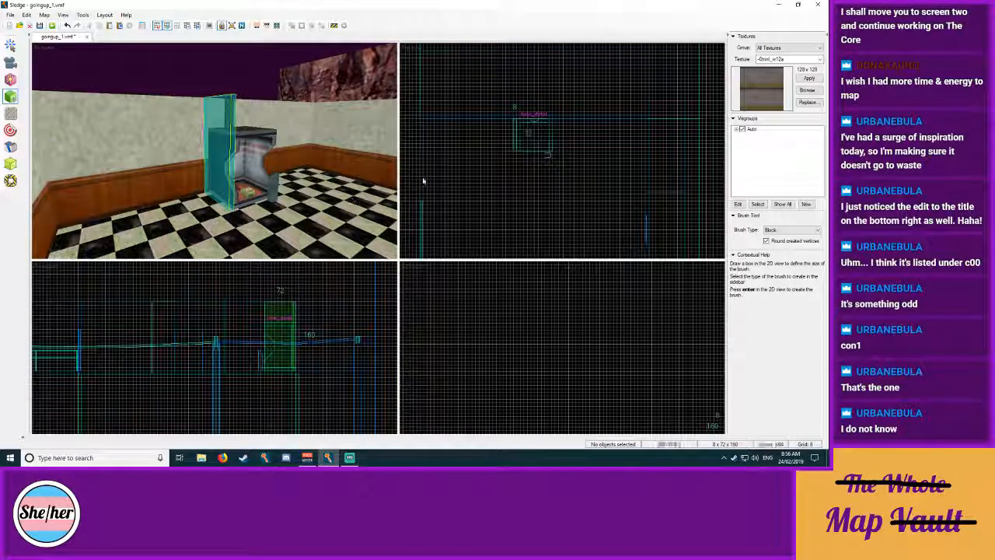
Step: Choose the null texture by filtering the texture browser for "null", and create the outlined block
{"action": "left_click", "coordinate": [807, 90]}
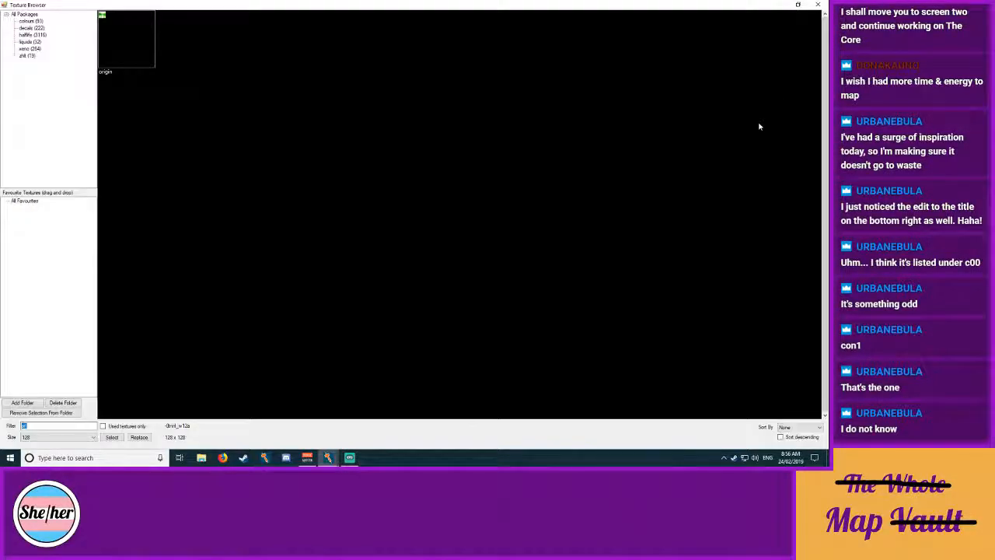
{"action": "key", "text": "BackSpace"}
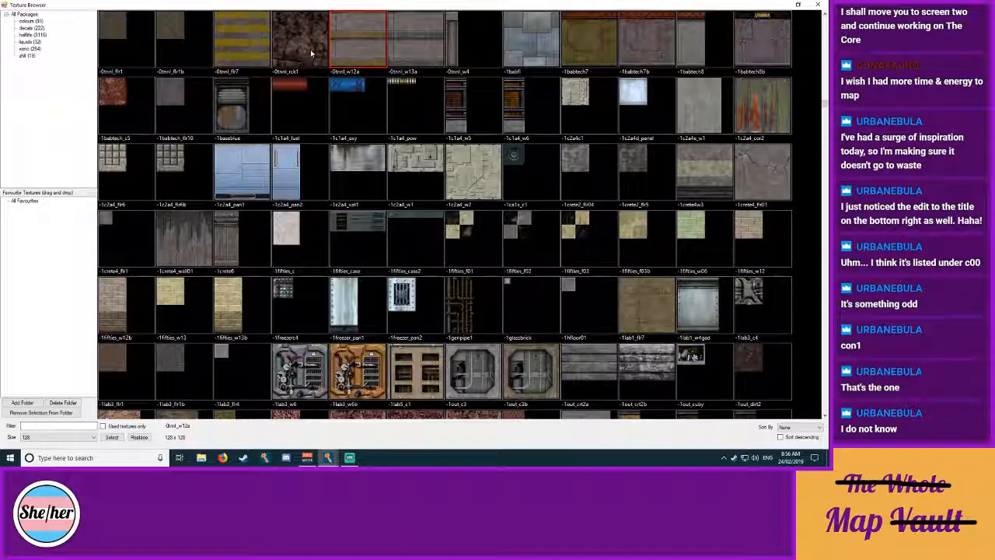
{"action": "type", "text": "null"}
{"action": "double_click", "coordinate": [119, 51]}
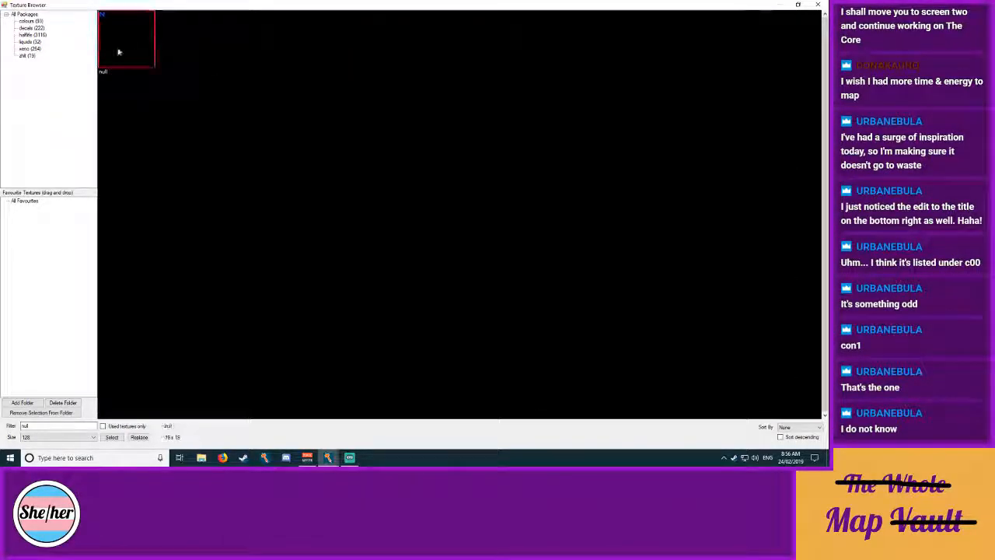
{"action": "key", "text": "Return"}
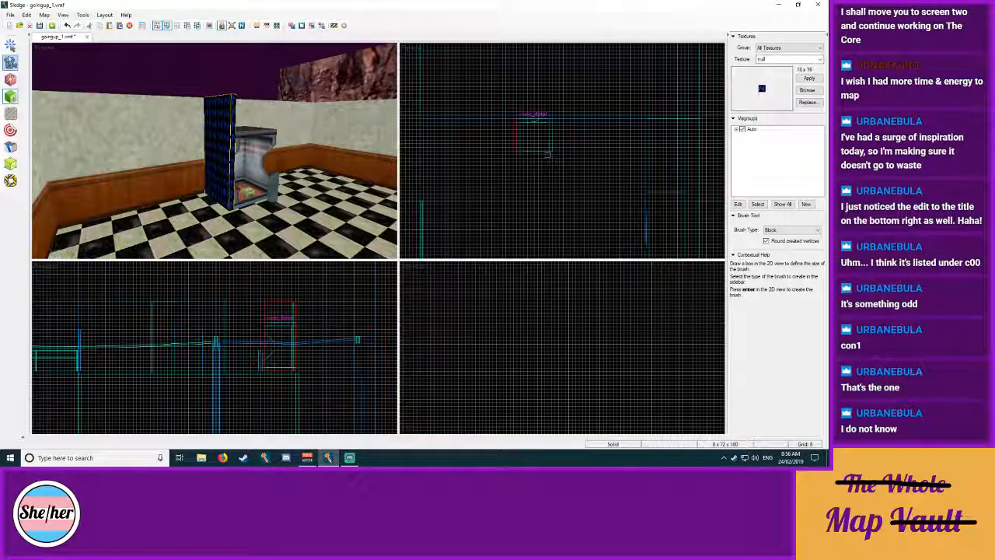
Step: Copy the null side block to the opposite side of the lift car and clear the selection
{"action": "key", "text": "shift+s"}
{"action": "left_click_drag", "start_coordinate": [556, 126], "coordinate": [554, 161], "text": "shift"}
{"action": "left_click", "coordinate": [520, 155]}
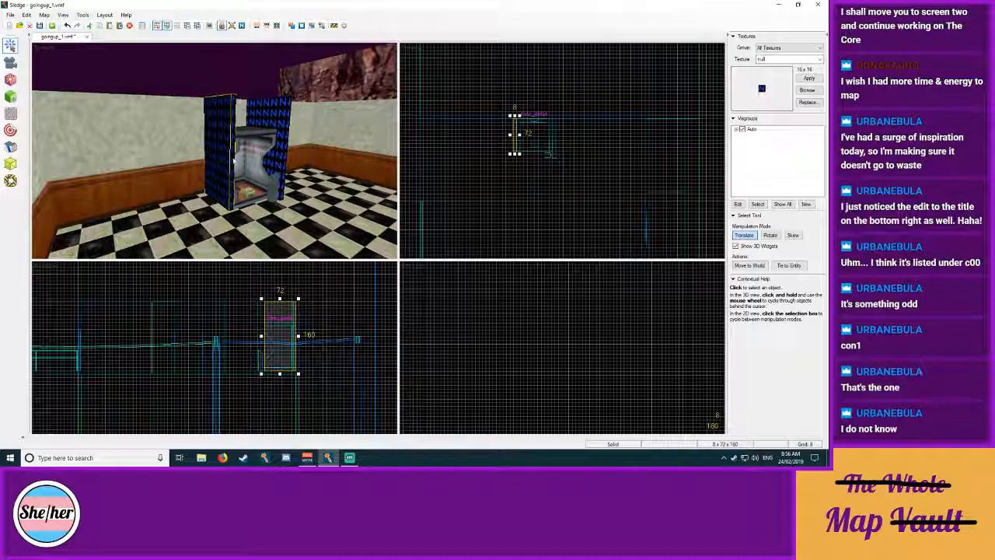
{"action": "left_click", "coordinate": [612, 160]}
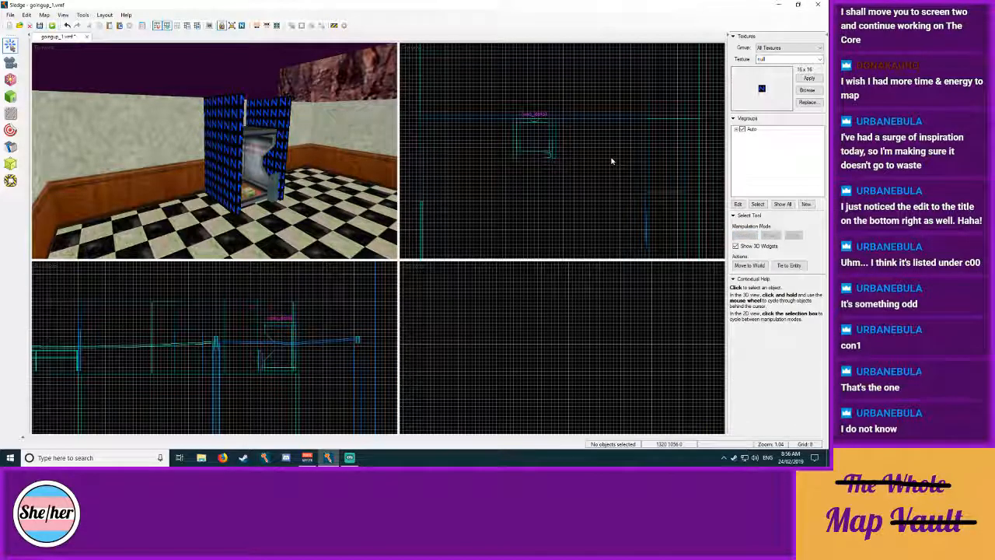
Step: Inspect the null blocks beside the lift car, the upper room and the lower room's floor, walls and ceiling
{"action": "key", "text": "z"}
{"action": "key", "text": "d"}
{"action": "key", "text": "w"}
{"action": "key", "text": "s"}
{"action": "key", "text": "a"}
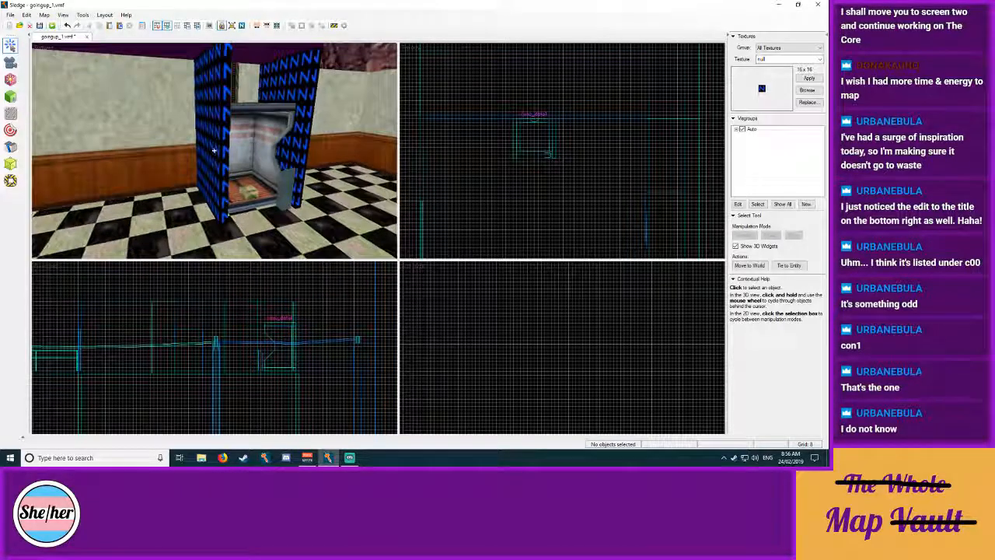
{"action": "key", "text": "d"}
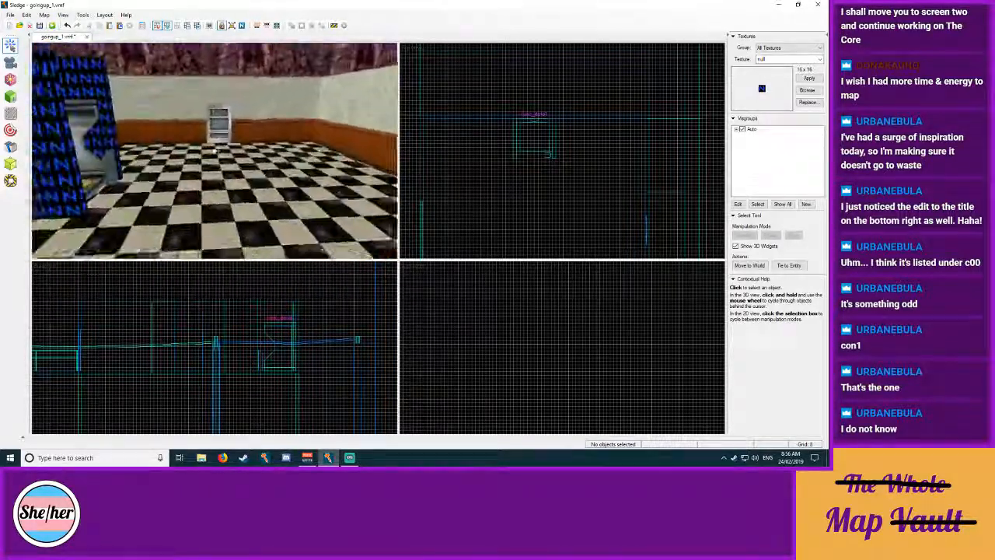
{"action": "key", "text": "w"}
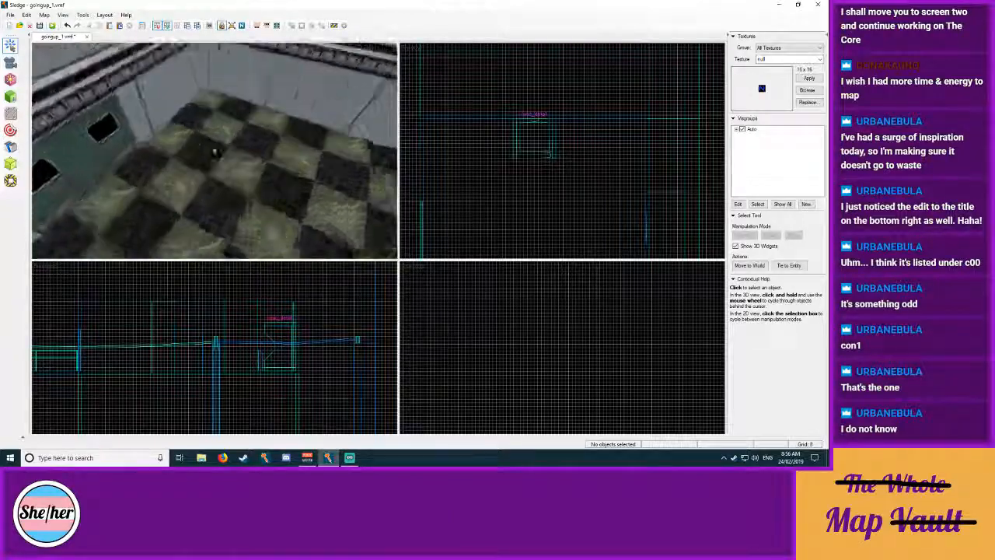
{"action": "key", "text": "w"}
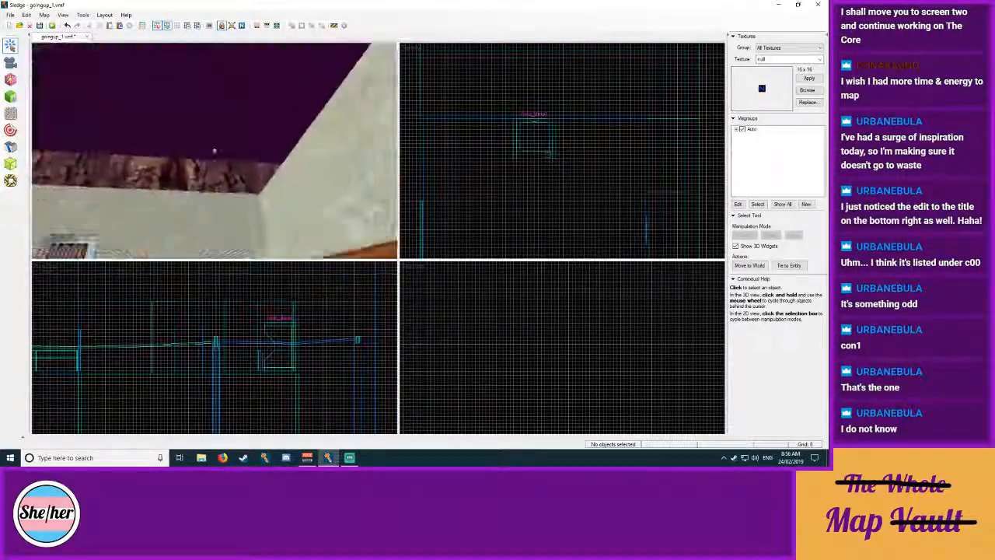
{"action": "key", "text": "s"}
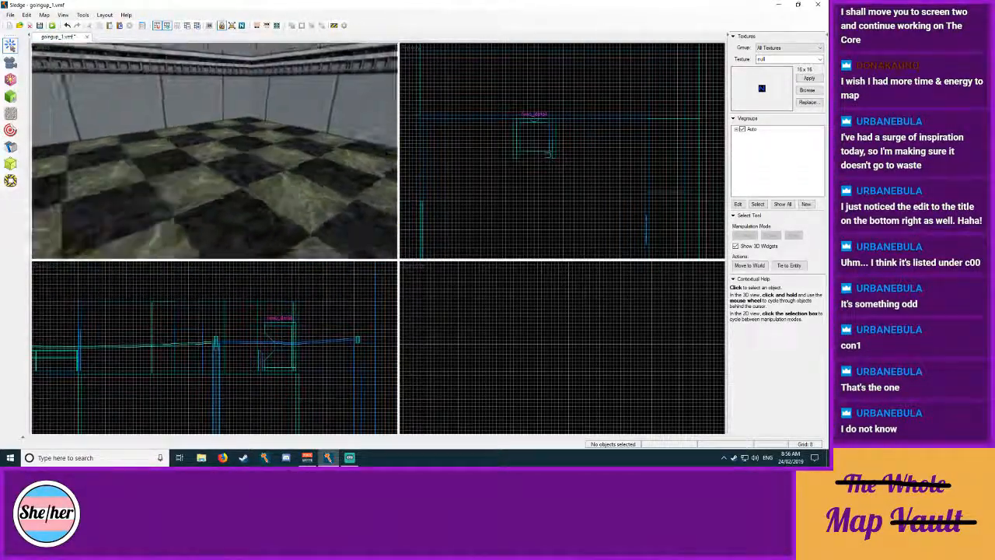
{"action": "key", "text": "s"}
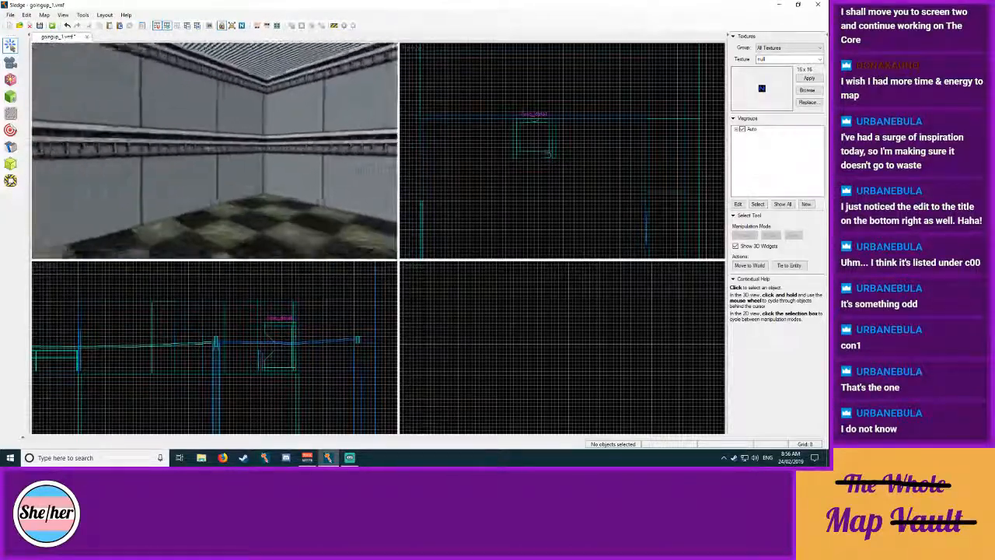
{"action": "key", "text": "w"}
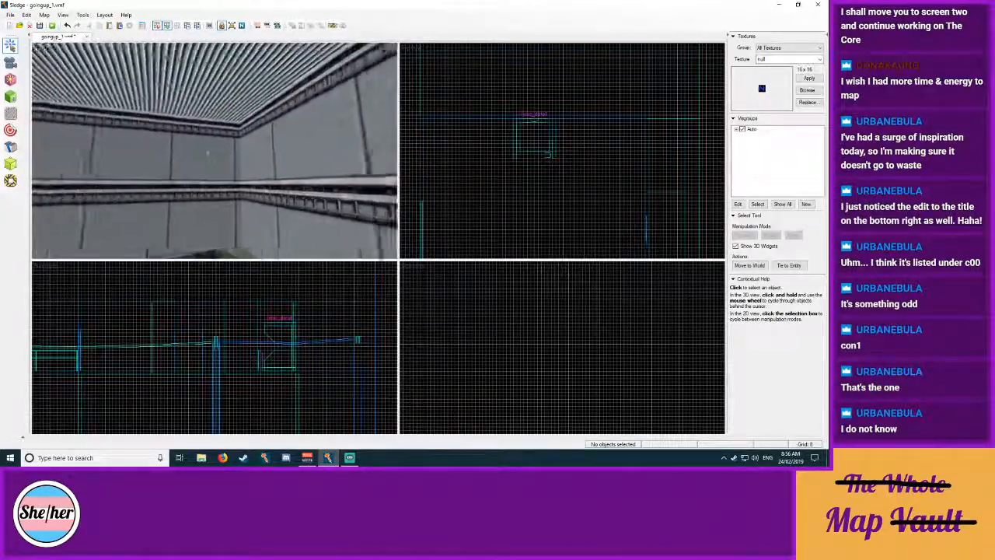
Step: Outline a block 160 x 120 x 160 in front of the lower red door outside the building
{"action": "key", "text": "s"}
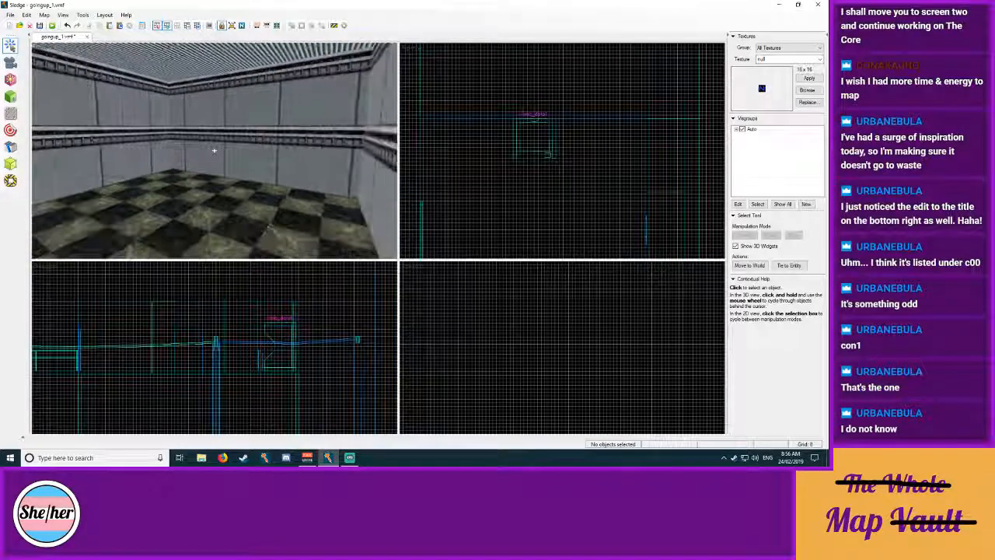
{"action": "key", "text": "s"}
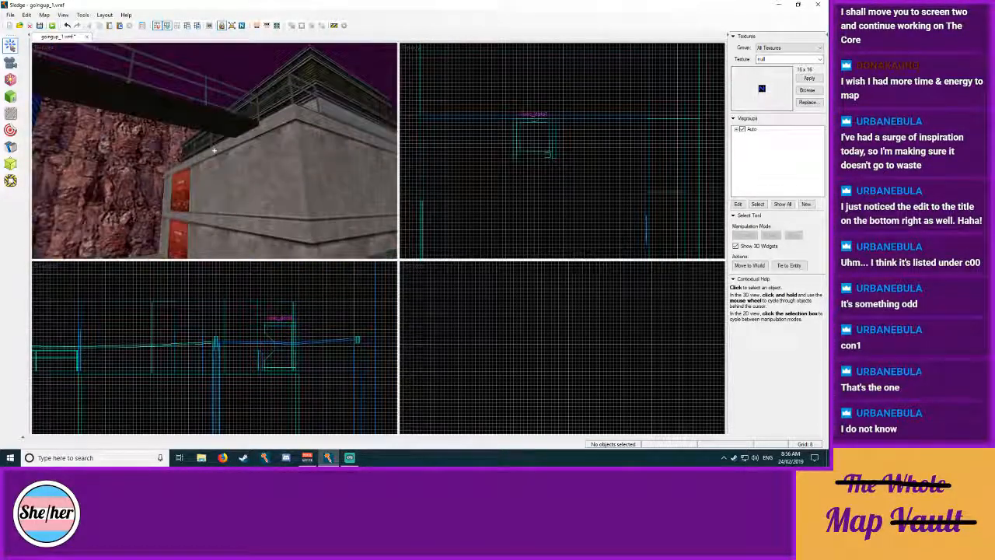
{"action": "key", "text": "w"}
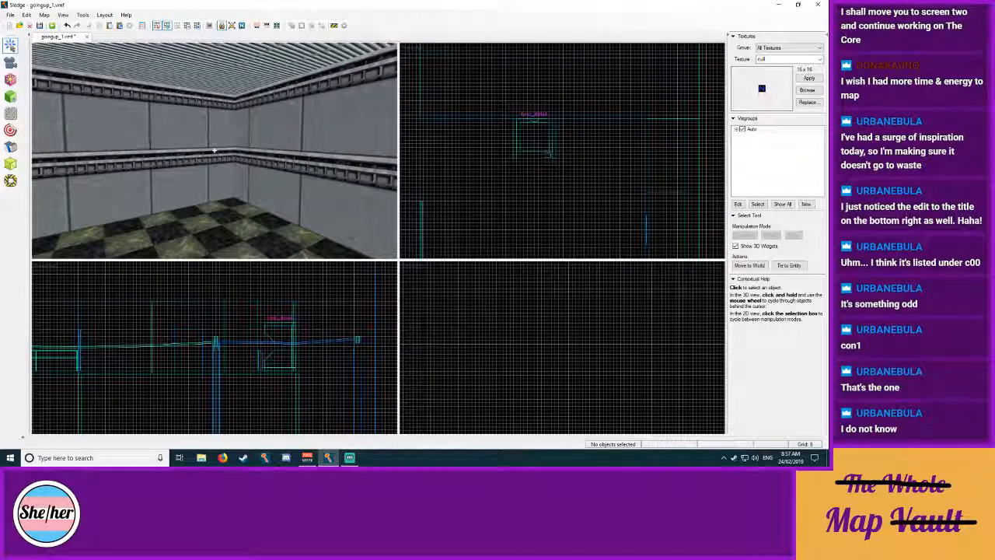
{"action": "key", "text": "s"}
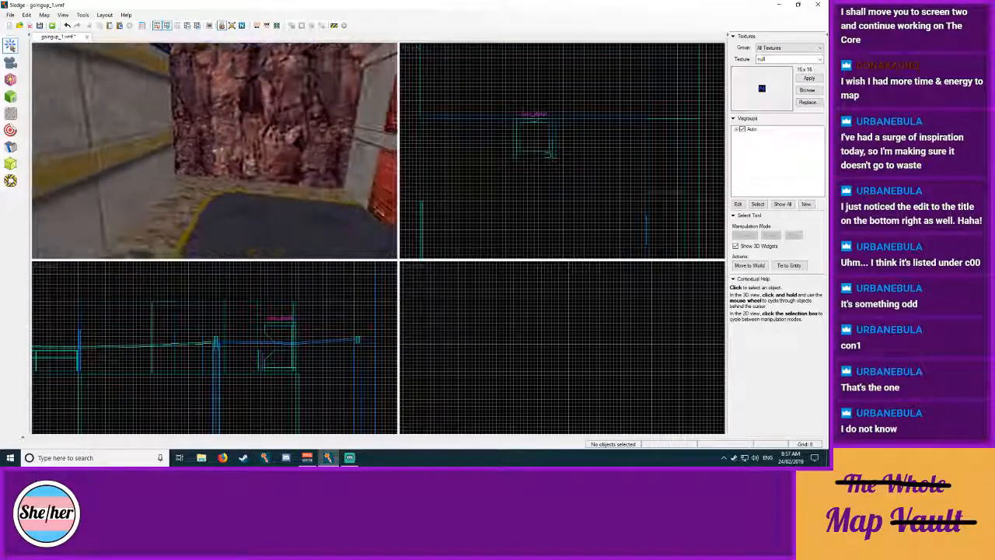
{"action": "key", "text": "w"}
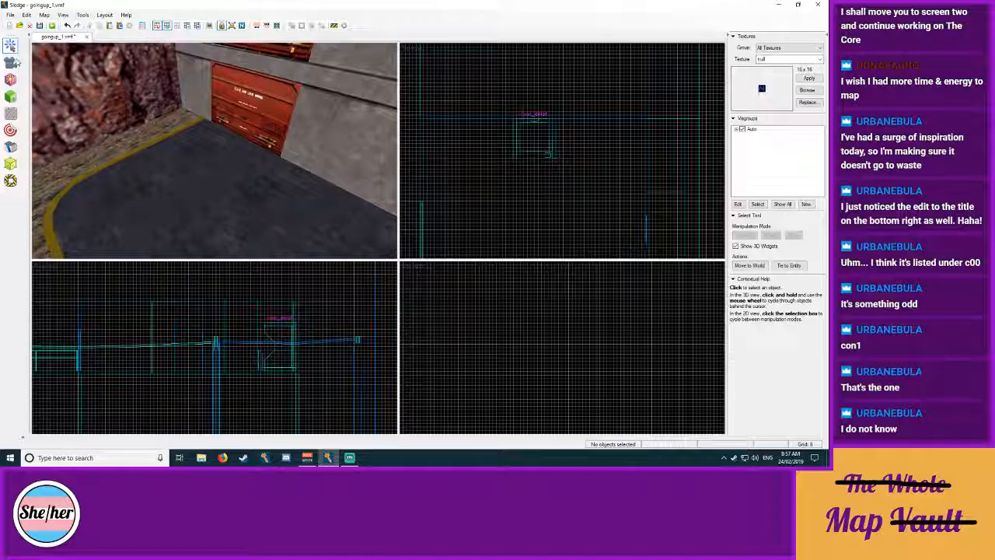
{"action": "key", "text": "shift+b"}
{"action": "scroll", "coordinate": [578, 150], "scroll_direction": "up", "scroll_amount": 5}
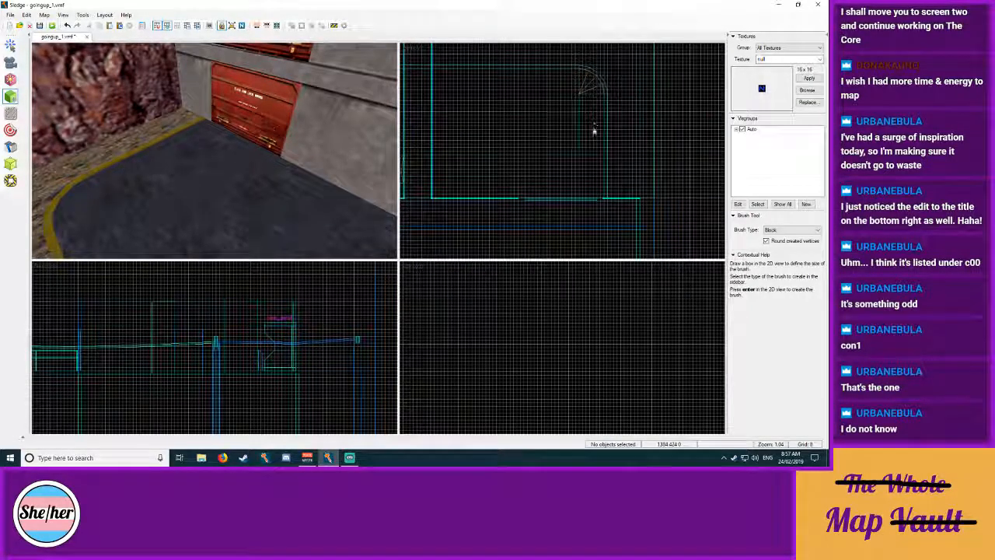
{"action": "left_click_drag", "start_coordinate": [598, 197], "coordinate": [529, 145]}
Step: Widen the outlined block to 176 units and lower it to an 8-unit-high slab on the ground by the red door
{"action": "key", "text": "z"}
{"action": "key", "text": "z"}
{"action": "mouse_move", "coordinate": [271, 342]}
{"action": "middle_mouse_down"}
{"action": "mouse_move", "coordinate": [294, 325]}
{"action": "mouse_move", "coordinate": [376, 318]}
{"action": "middle_mouse_up"}
{"action": "key", "text": "z"}
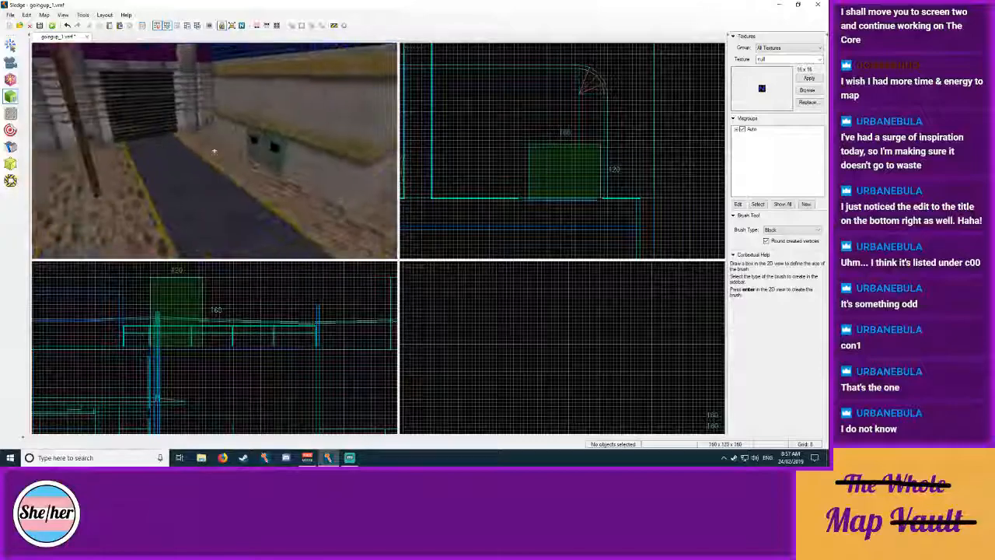
{"action": "key", "text": "w"}
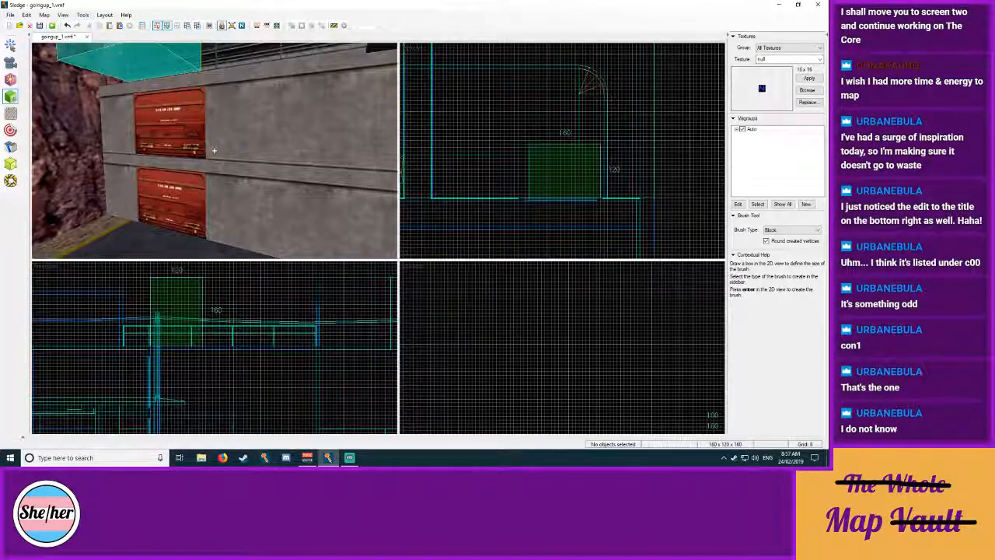
{"action": "key", "text": "z"}
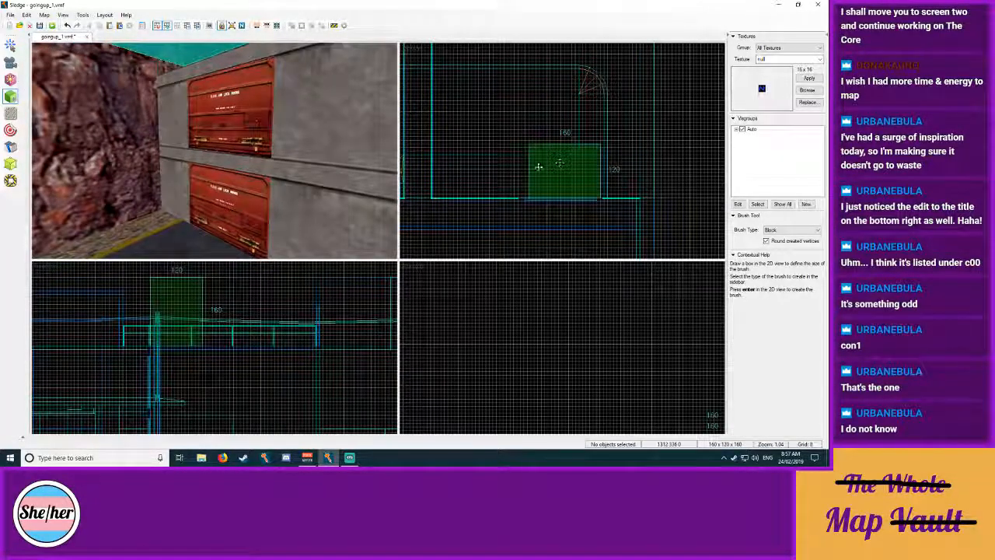
{"action": "left_click_drag", "start_coordinate": [529, 172], "coordinate": [520, 178]}
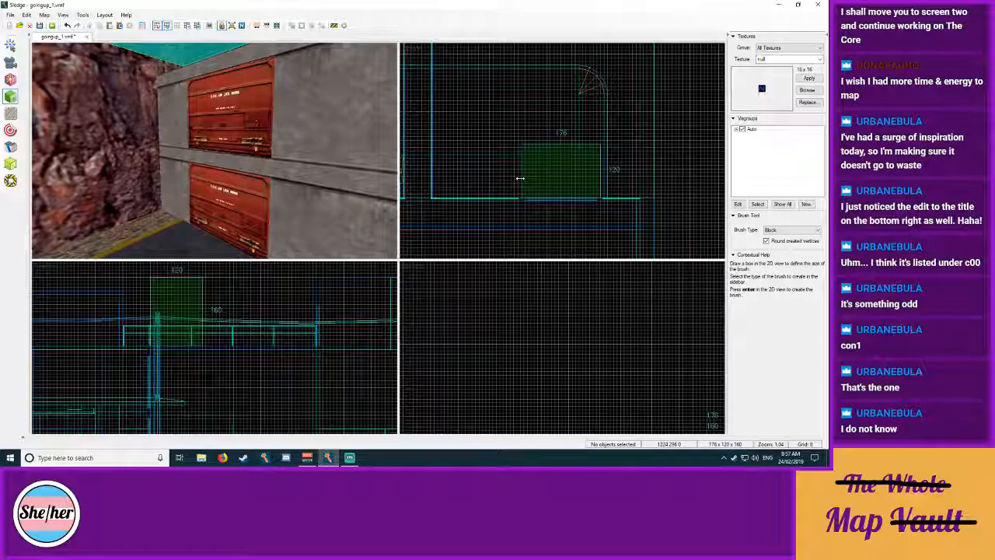
{"action": "mouse_move", "coordinate": [175, 344]}
{"action": "left_mouse_down"}
{"action": "mouse_move", "coordinate": [175, 448]}
{"action": "mouse_move", "coordinate": [186, 391]}
{"action": "mouse_move", "coordinate": [221, 441]}
{"action": "mouse_move", "coordinate": [258, 445]}
{"action": "mouse_move", "coordinate": [237, 400]}
{"action": "mouse_move", "coordinate": [273, 405]}
{"action": "left_mouse_up"}
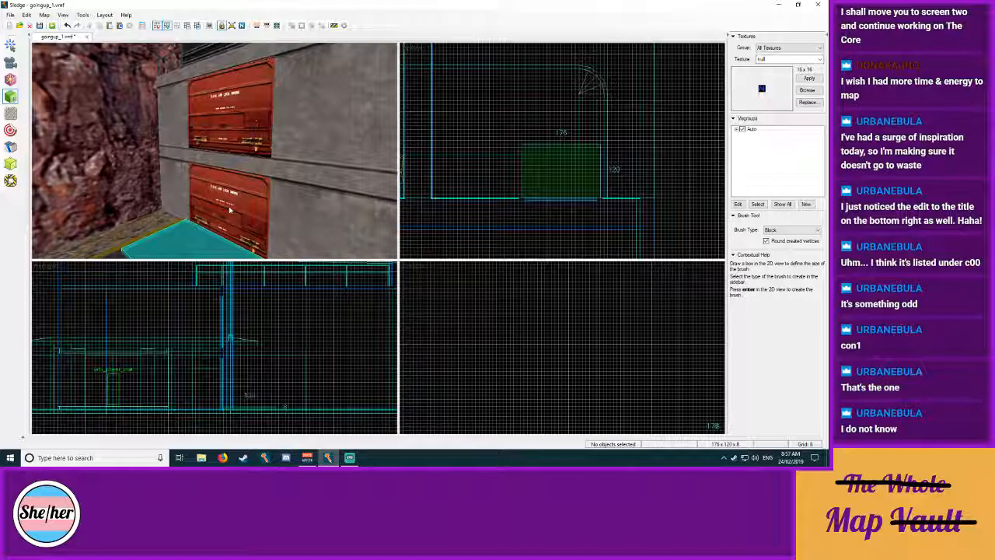
Step: Reduce the grid size to 1, set the slab's height to 4 units, and create it with the null texture
{"action": "key", "text": "z"}
{"action": "key", "text": "z"}
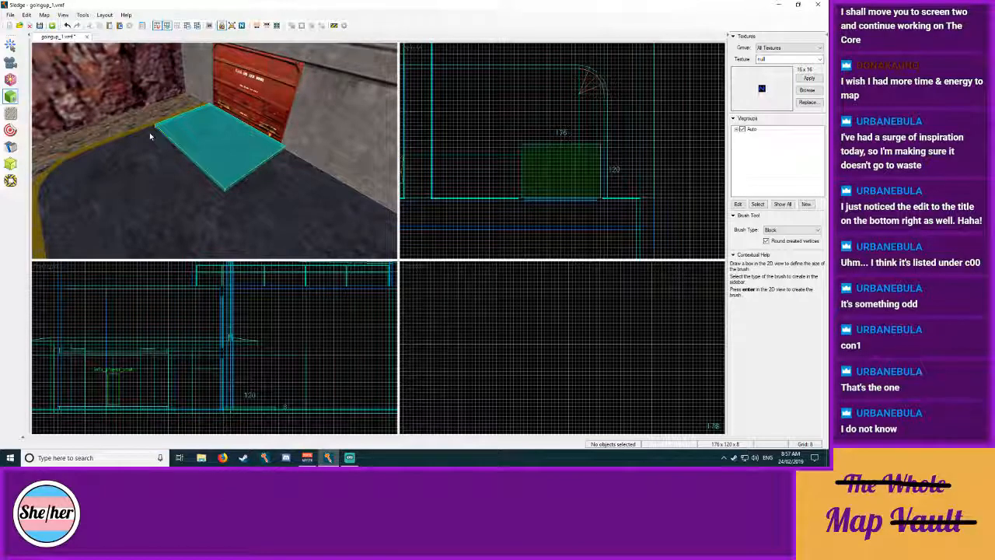
{"action": "scroll", "coordinate": [240, 410], "scroll_direction": "up", "scroll_amount": 3}
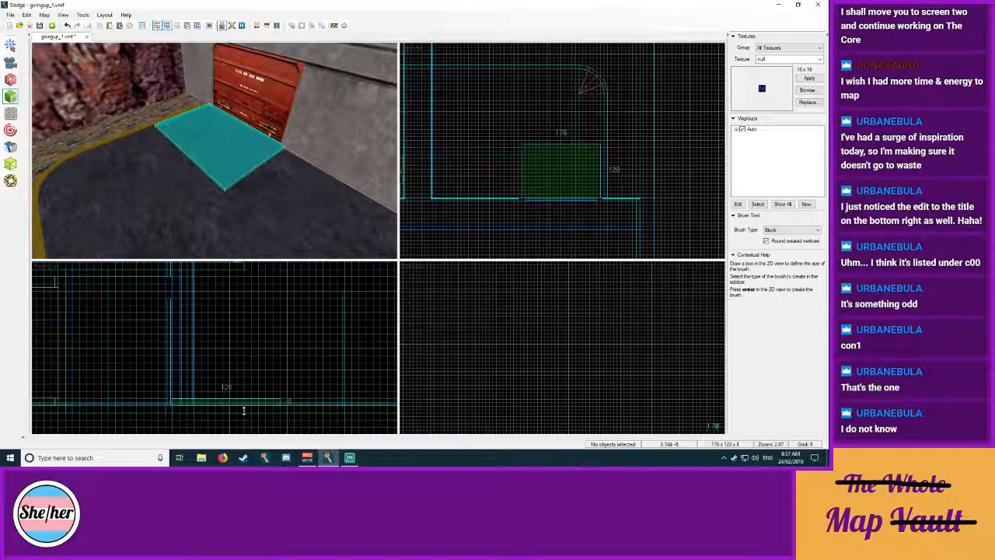
{"action": "key", "text": "bracketleft"}
{"action": "key", "text": "bracketleft"}
{"action": "key", "text": "bracketleft"}
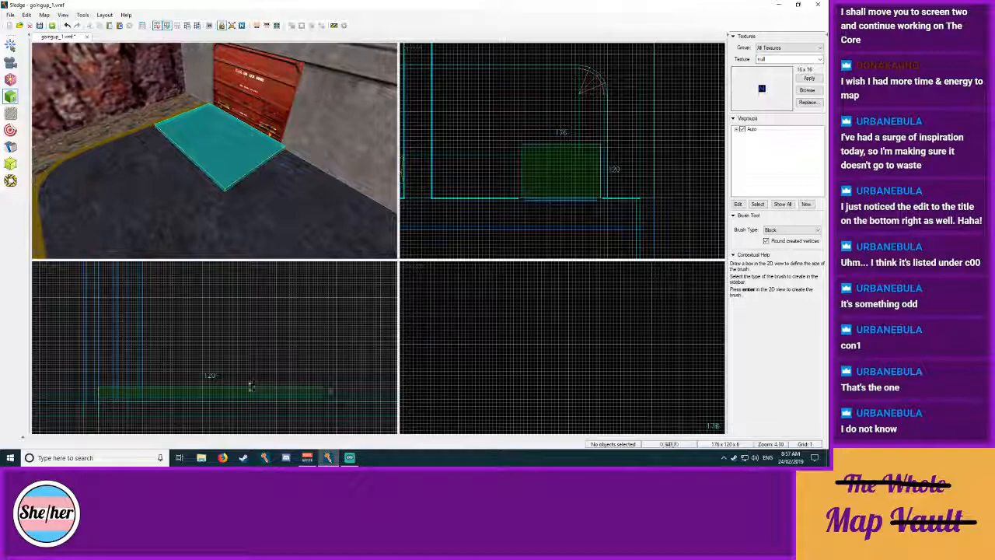
{"action": "left_click_drag", "start_coordinate": [248, 393], "coordinate": [248, 394]}
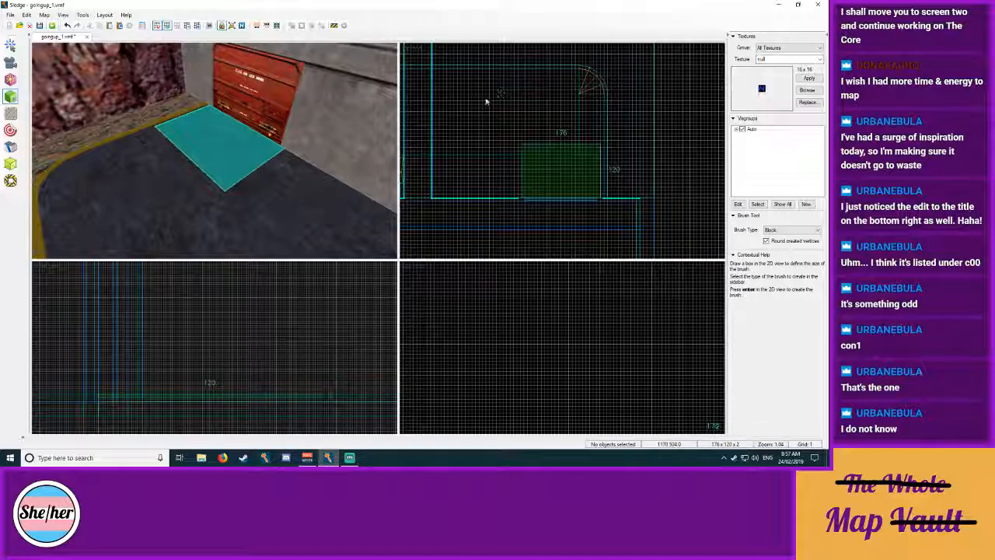
{"action": "left_click_drag", "start_coordinate": [225, 390], "coordinate": [232, 385]}
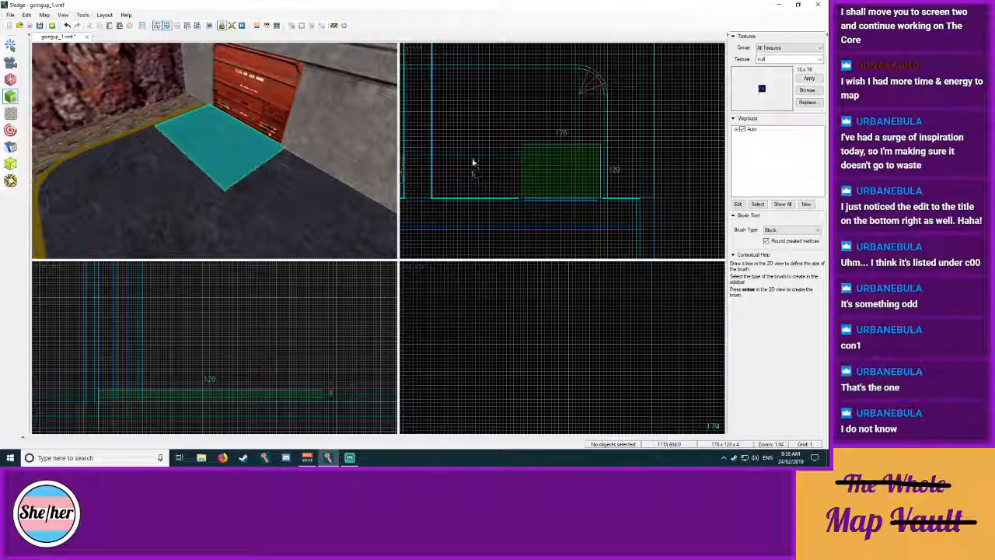
{"action": "key", "text": "Return"}
{"action": "key", "text": "shift+s"}
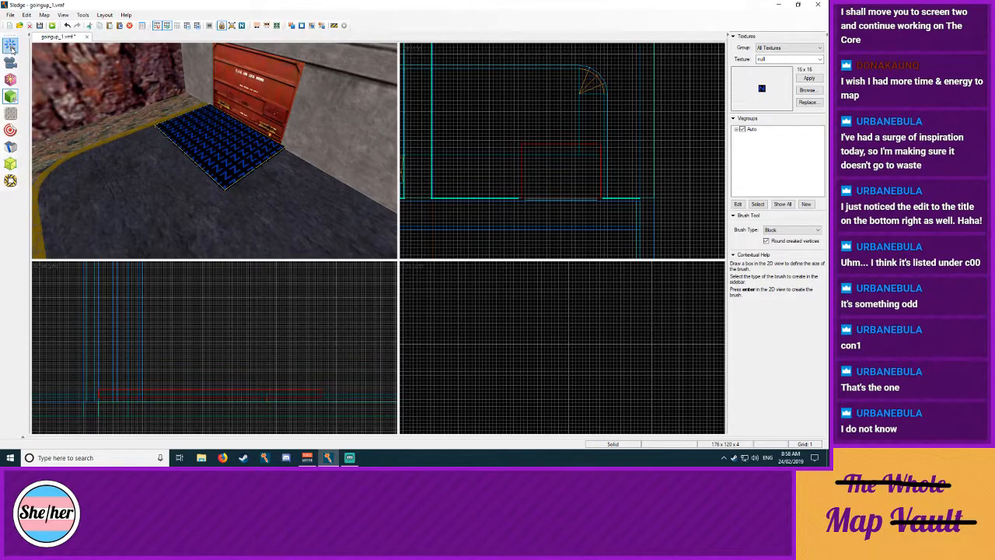
Step: Split the slab's top face near the door and slope that edge down to the ground with vertex manipulation
{"action": "left_click", "coordinate": [10, 164]}
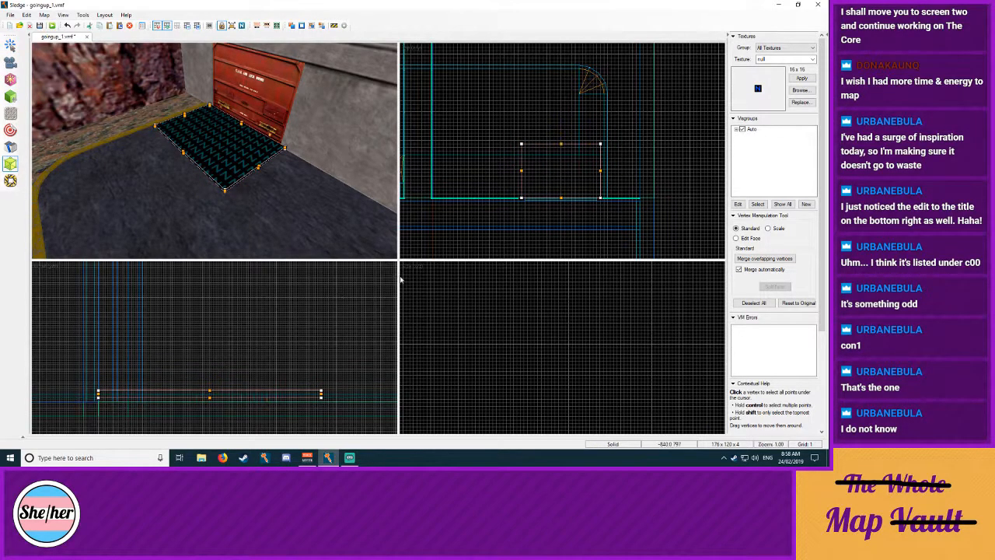
{"action": "left_click", "coordinate": [211, 395]}
{"action": "key", "text": "ctrl+f"}
{"action": "left_click_drag", "start_coordinate": [208, 393], "coordinate": [99, 397]}
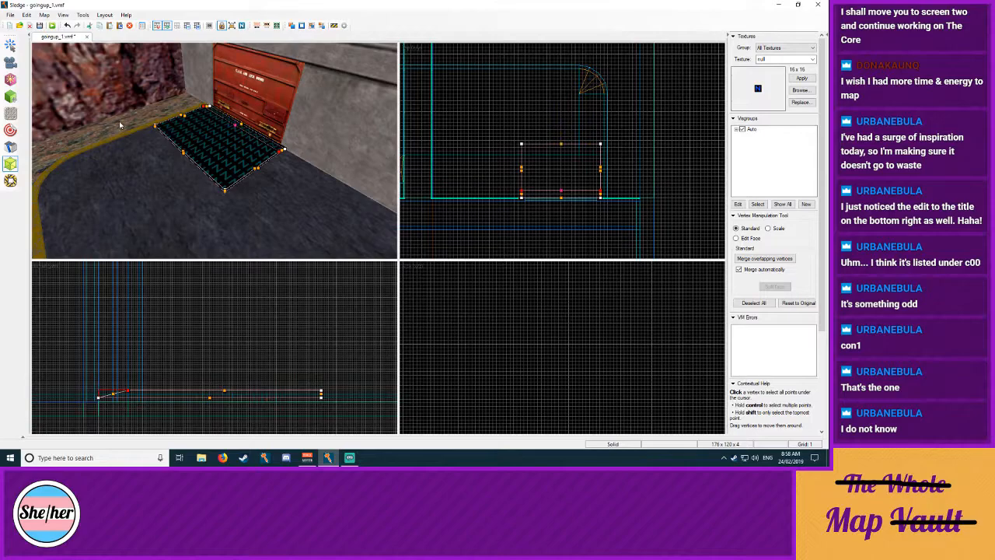
{"action": "key", "text": "shift+s"}
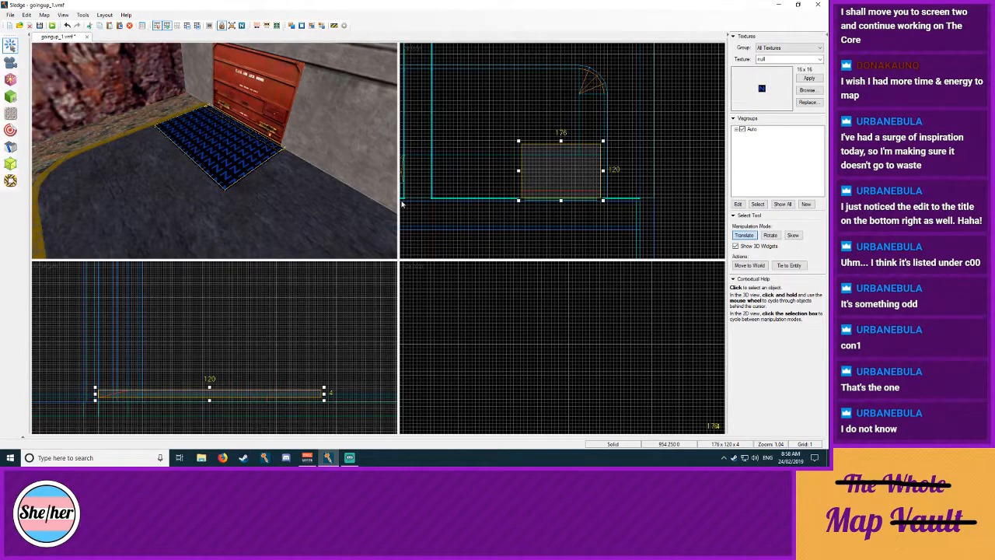
Step: Flip the slab so its sloped edge faces away from the red door, and clear the selection
{"action": "left_click", "coordinate": [499, 107]}
{"action": "left_click", "coordinate": [209, 154]}
{"action": "left_click", "coordinate": [425, 122]}
{"action": "key", "text": "z"}
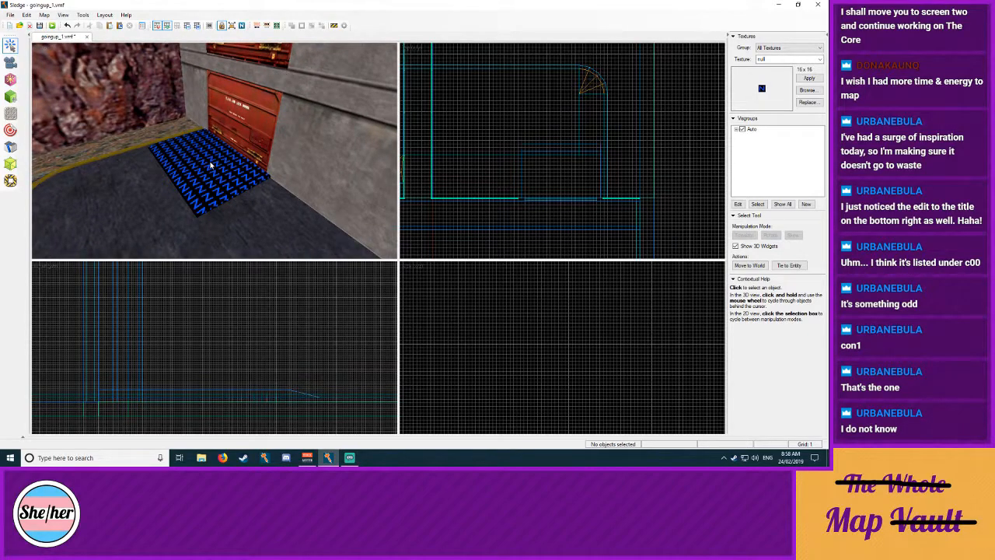
Step: Choose the stripes2 texture for the slab's sides by filtering the texture browser for "str"
{"action": "left_click", "coordinate": [209, 168]}
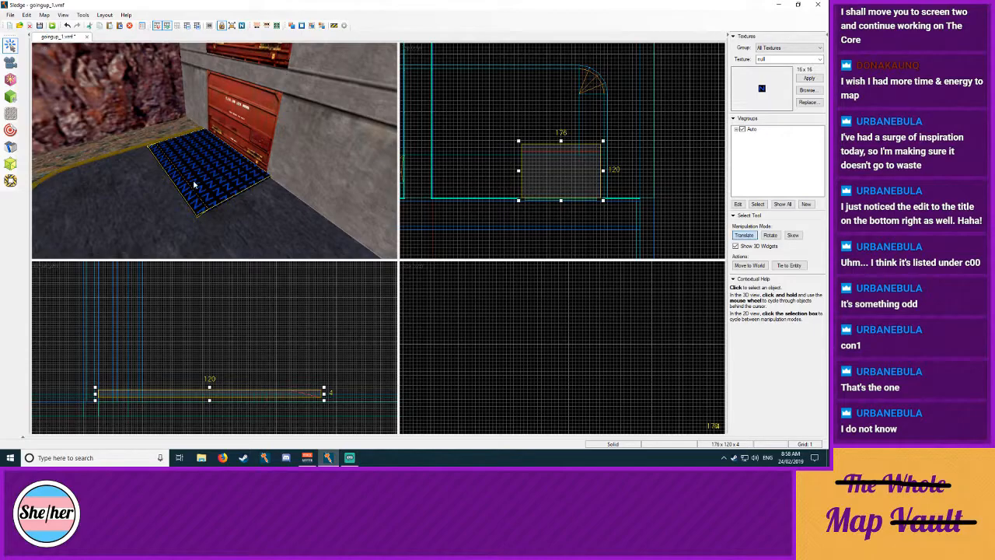
{"action": "key", "text": "z"}
{"action": "key", "text": "w"}
{"action": "key", "text": "z"}
{"action": "left_click", "coordinate": [11, 114]}
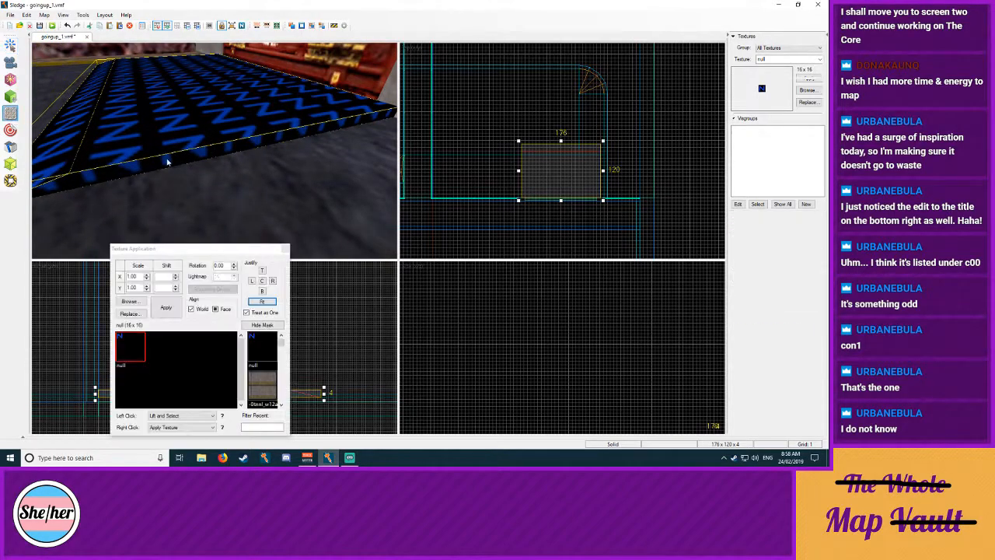
{"action": "left_click", "coordinate": [131, 302]}
{"action": "type", "text": "str"}
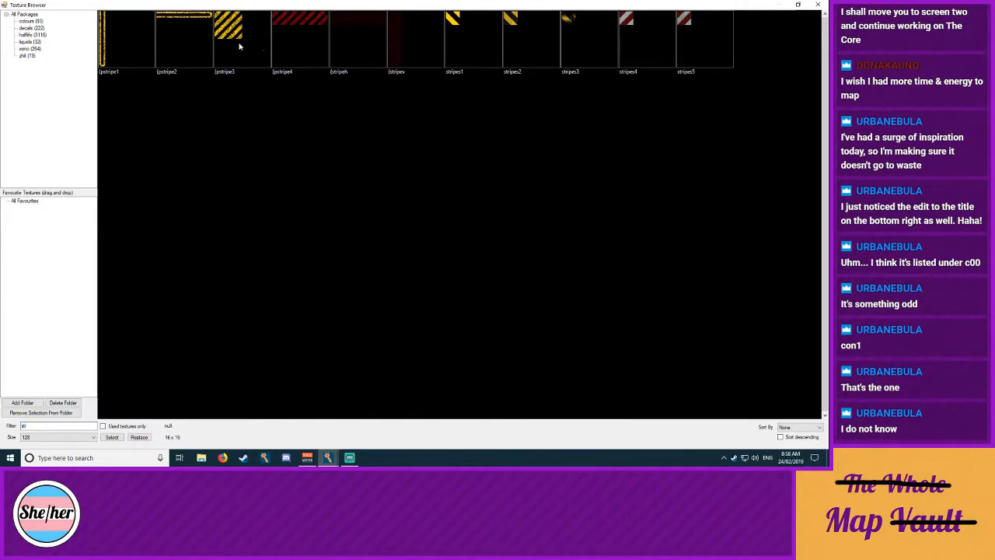
{"action": "double_click", "coordinate": [528, 31]}
Step: Apply the stripes2 texture to the slab's two thin side faces
{"action": "right_click", "coordinate": [234, 148]}
{"action": "key", "text": "z"}
{"action": "key", "text": "w"}
{"action": "key", "text": "s"}
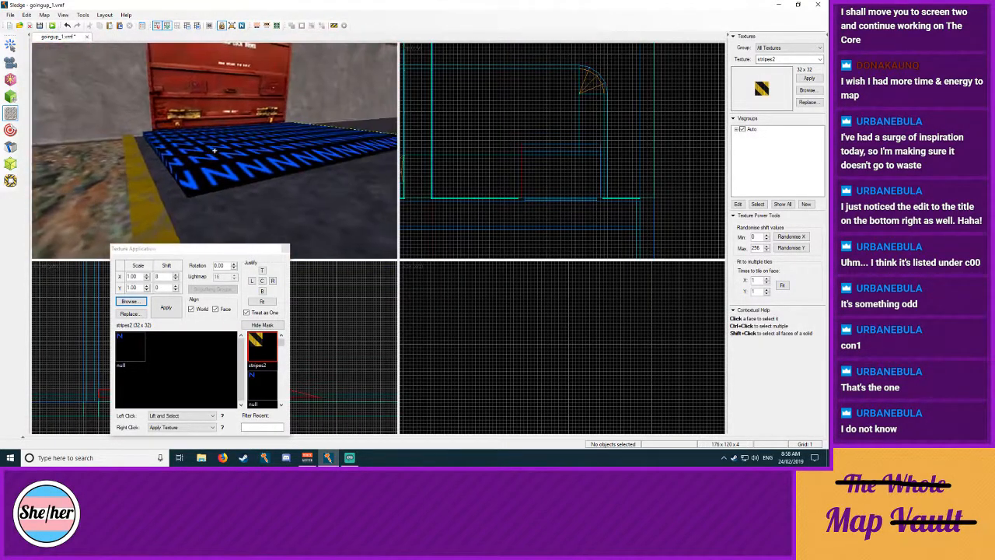
{"action": "key", "text": "z"}
{"action": "right_click", "coordinate": [213, 153]}
Step: Select the slab's flat top face and filter the texture browser for "gen"
{"action": "key", "text": "z"}
{"action": "key", "text": "w"}
{"action": "key", "text": "s"}
{"action": "key", "text": "d"}
{"action": "key", "text": "z"}
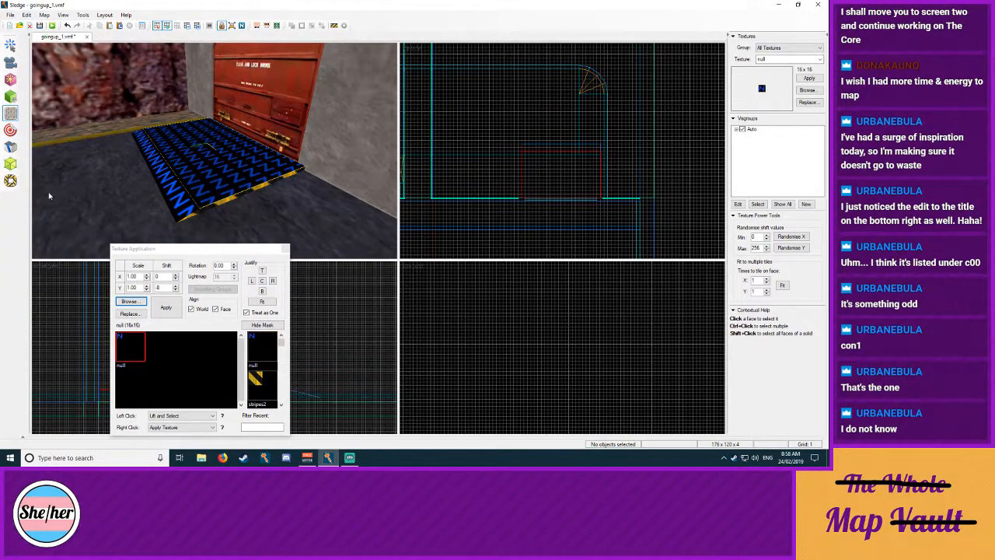
{"action": "left_click", "coordinate": [130, 301]}
{"action": "key", "text": "BackSpace"}
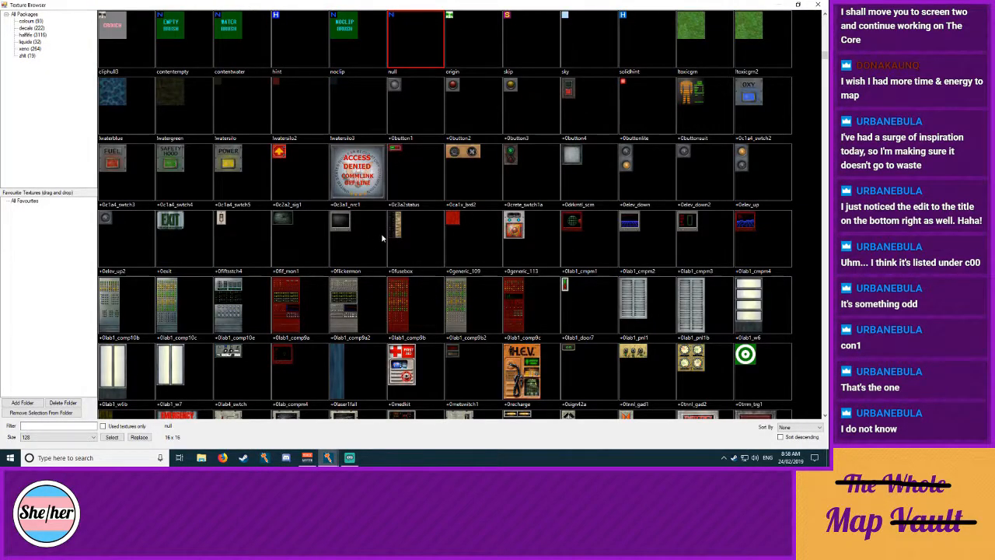
{"action": "scroll", "coordinate": [473, 282], "scroll_direction": "down", "scroll_amount": 5}
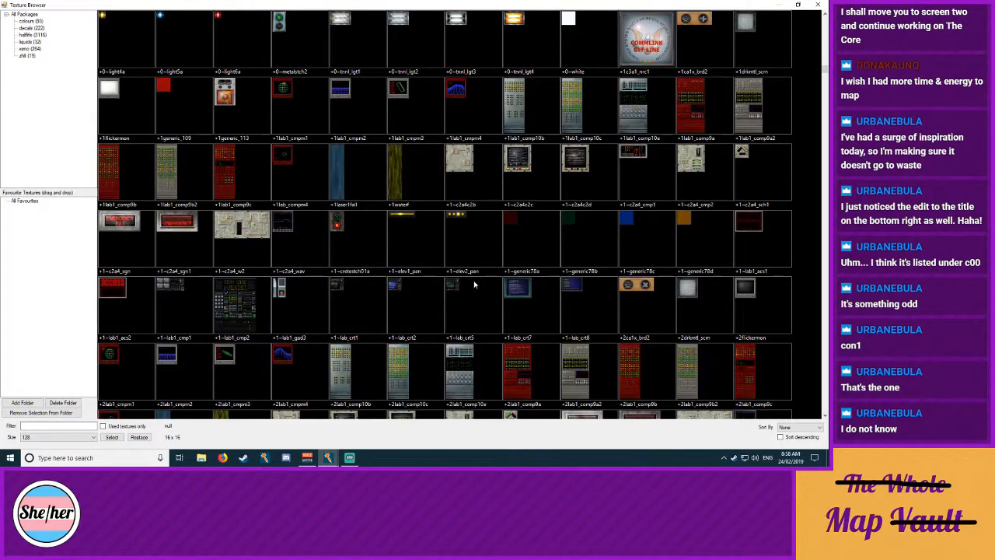
{"action": "type", "text": "glen"}
{"action": "key", "text": "BackSpace"}
{"action": "key", "text": "BackSpace"}
{"action": "key", "text": "BackSpace"}
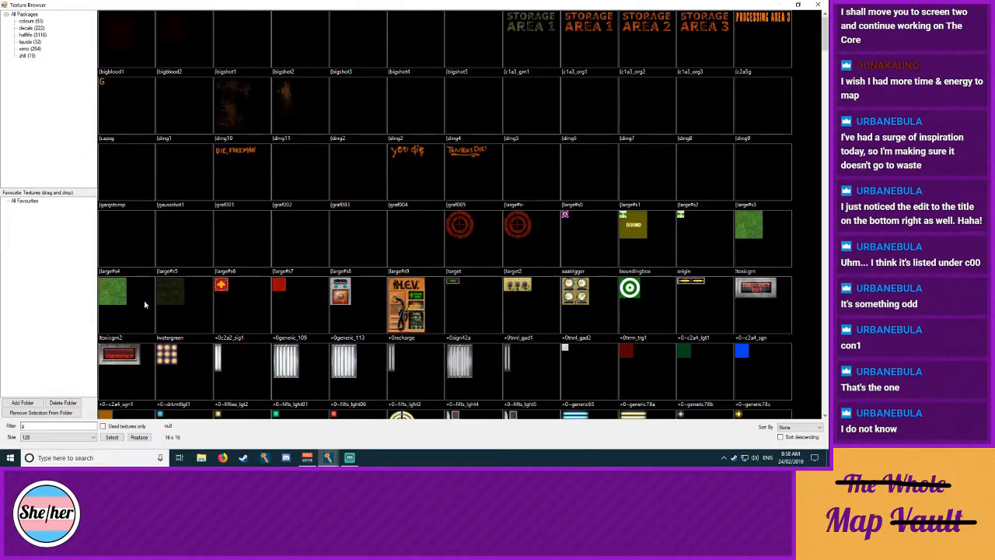
{"action": "type", "text": "en"}
Step: Browse the filtered generic textures and choose generic015e
{"action": "scroll", "coordinate": [363, 157], "scroll_direction": "down", "scroll_amount": 2}
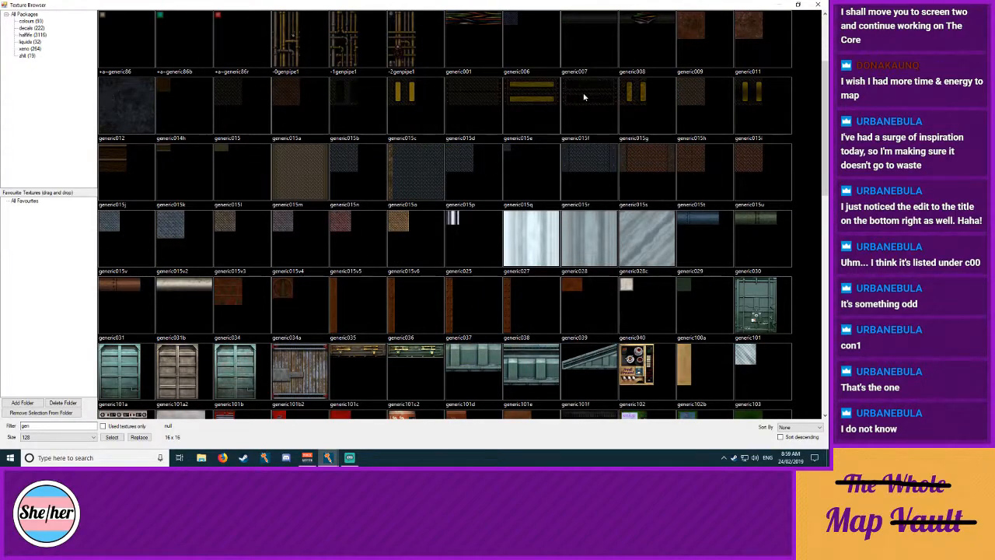
{"action": "scroll", "coordinate": [585, 97], "scroll_direction": "down", "scroll_amount": 4}
{"action": "scroll", "coordinate": [577, 97], "scroll_direction": "down", "scroll_amount": 6}
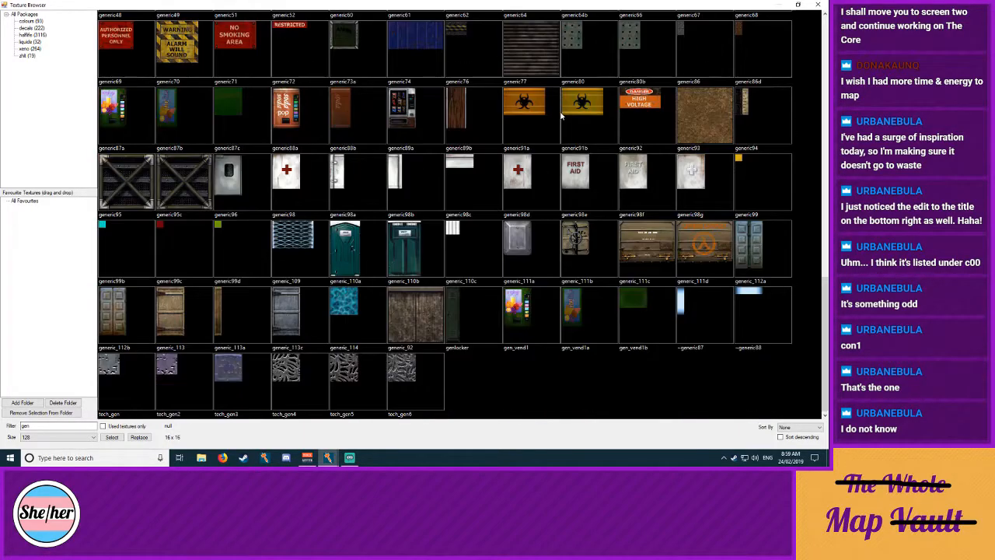
{"action": "scroll", "coordinate": [561, 115], "scroll_direction": "up", "scroll_amount": 13}
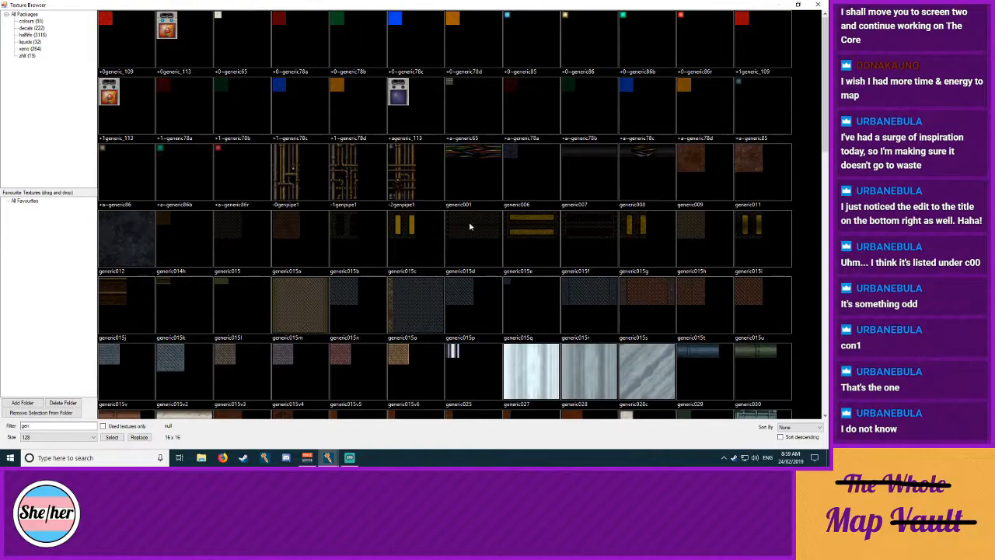
{"action": "double_click", "coordinate": [509, 231]}
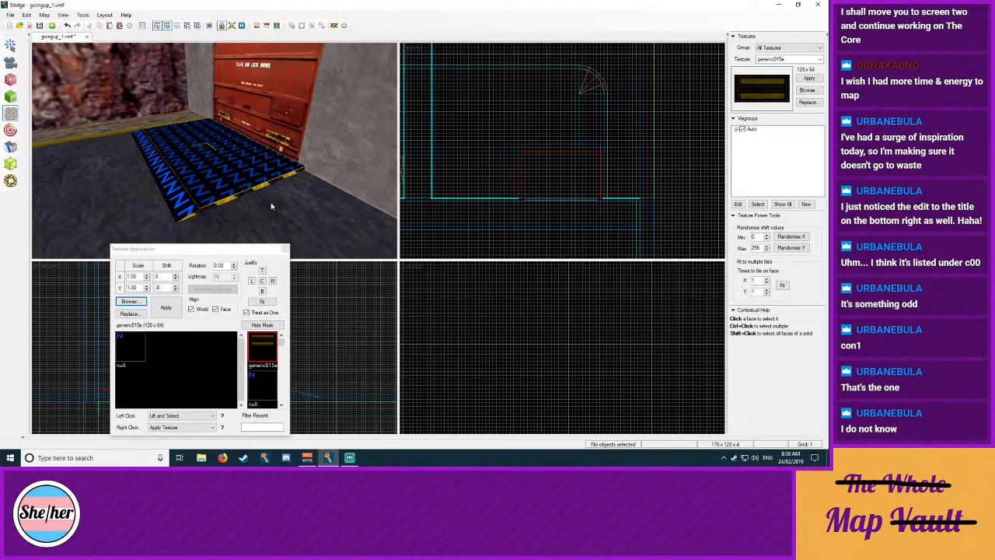
Step: Apply generic015e to the slab's top face with a fit, and texture and select the sloped face too
{"action": "left_click", "coordinate": [262, 301]}
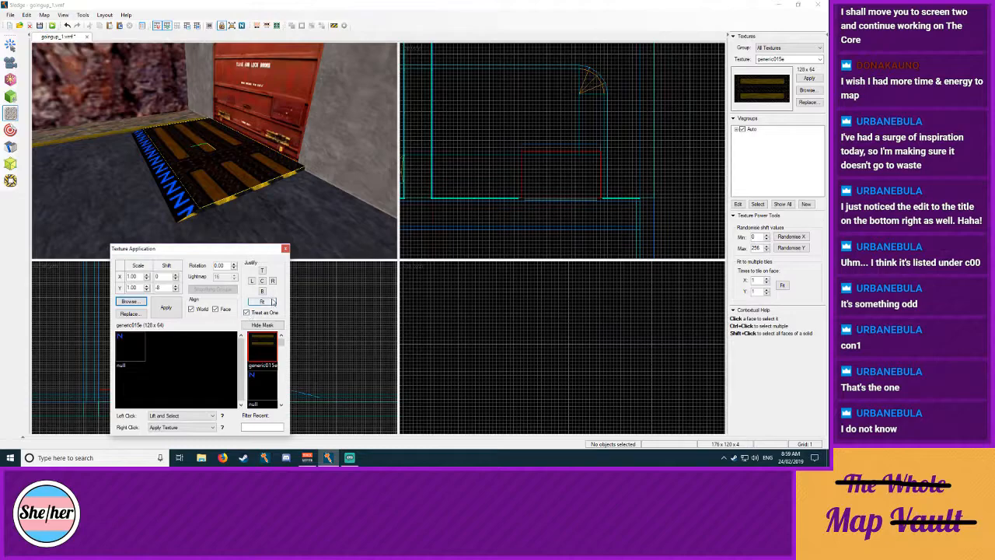
{"action": "right_click", "coordinate": [164, 168]}
{"action": "left_click", "coordinate": [167, 180]}
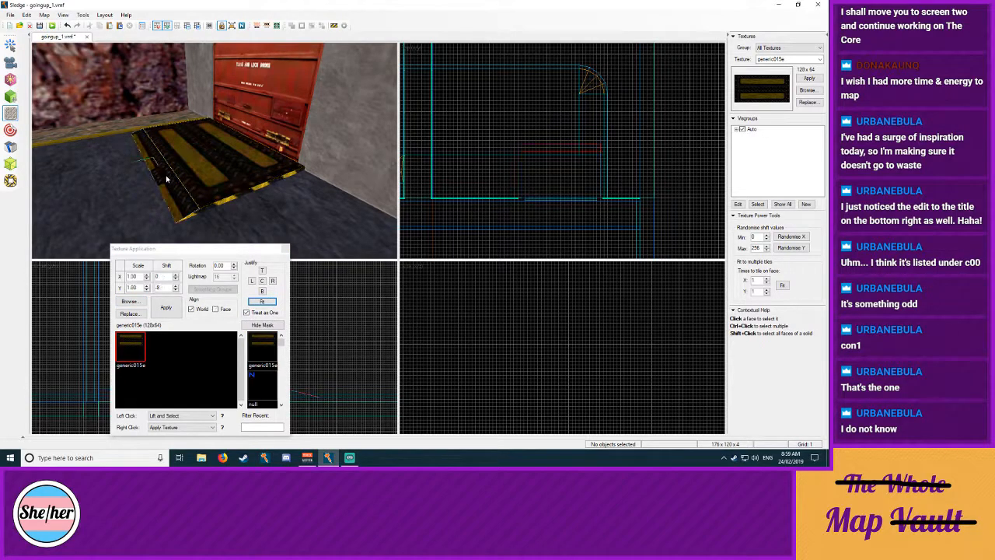
Step: Replace the sloped face's texture with generic015d and justify it to the top and right
{"action": "left_click", "coordinate": [129, 302]}
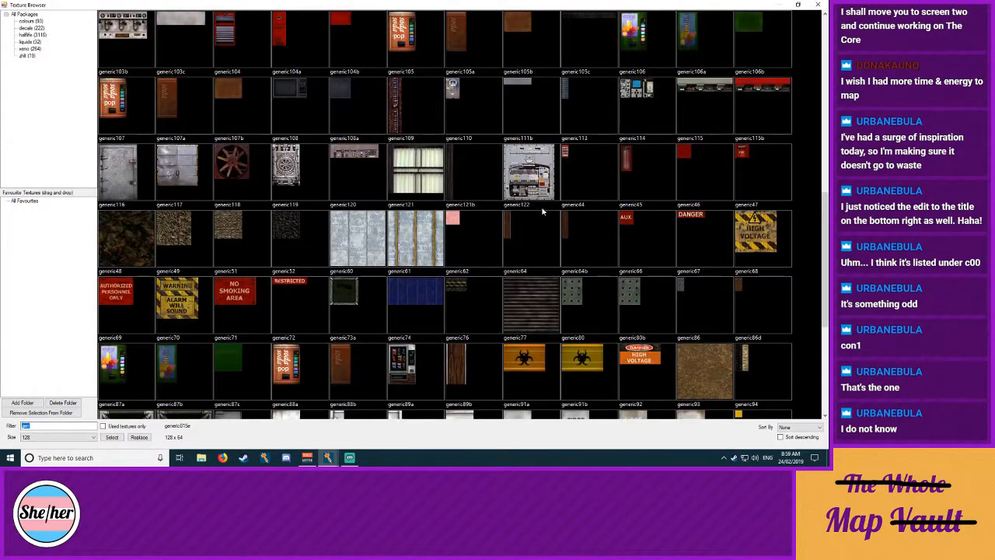
{"action": "double_click", "coordinate": [473, 230]}
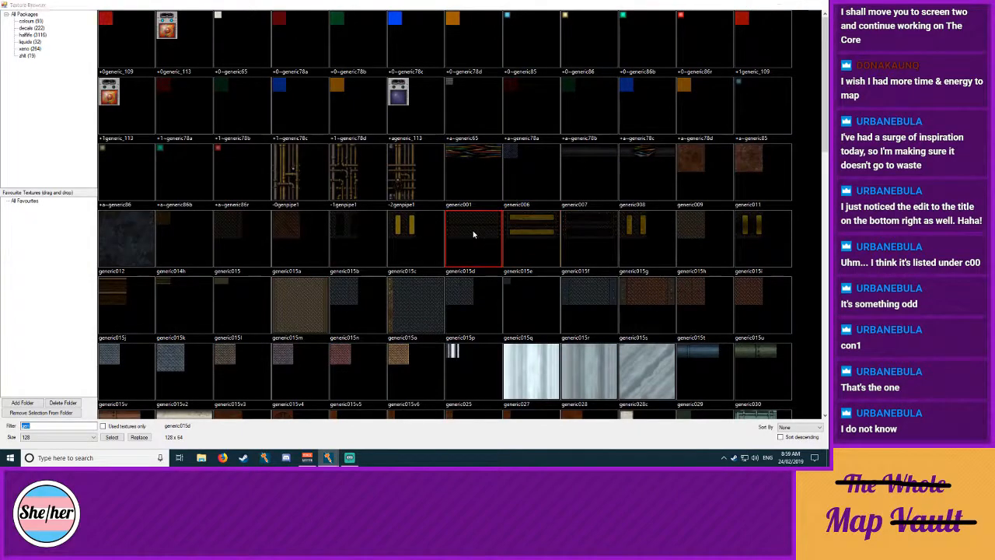
{"action": "left_click", "coordinate": [188, 219]}
{"action": "left_click", "coordinate": [262, 269]}
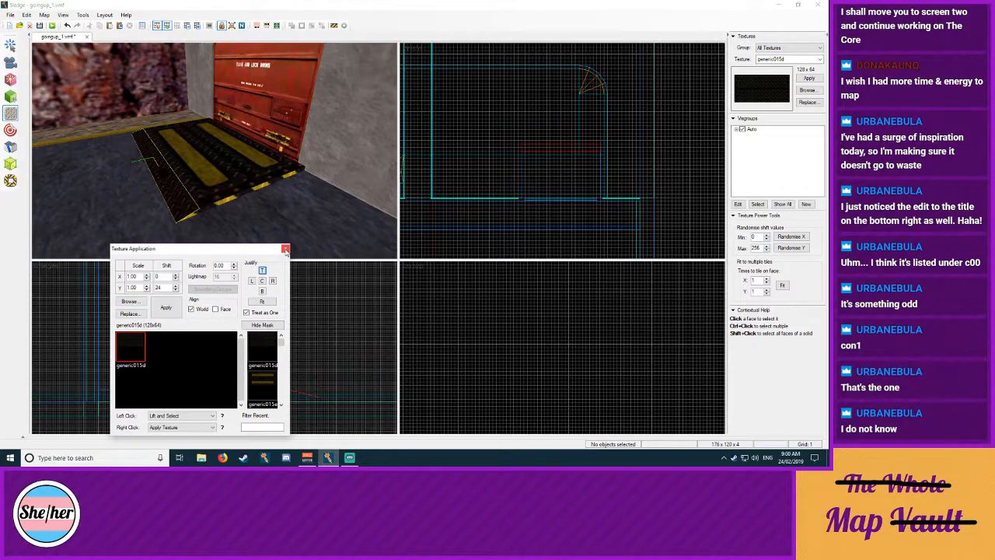
{"action": "left_click", "coordinate": [272, 280]}
{"action": "left_click", "coordinate": [285, 248]}
Step: Match the sloped face's texture scale to the plate's top face, keeping generic015d and justifying it to the top
{"action": "key", "text": "z"}
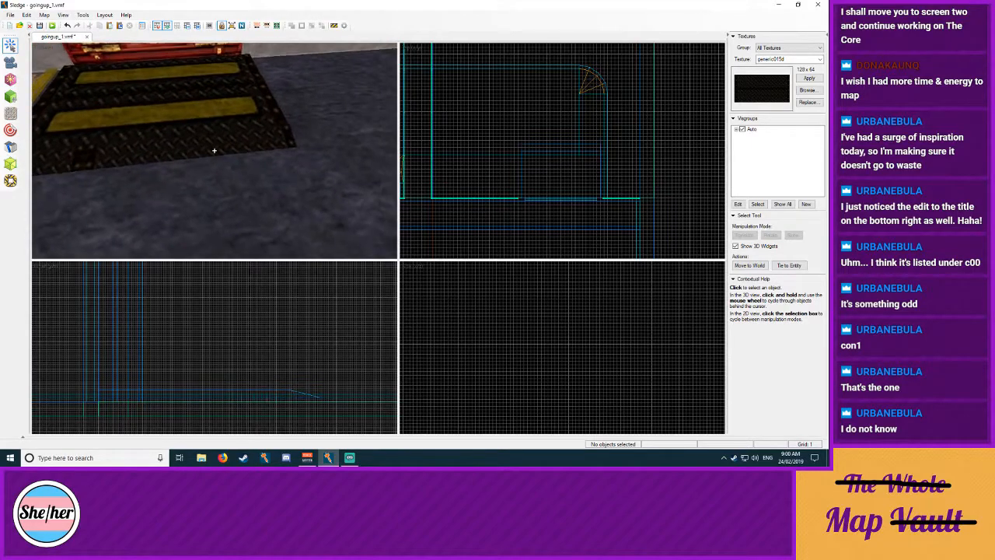
{"action": "key", "text": "z"}
{"action": "key", "text": "shift+a"}
{"action": "left_click", "coordinate": [208, 123]}
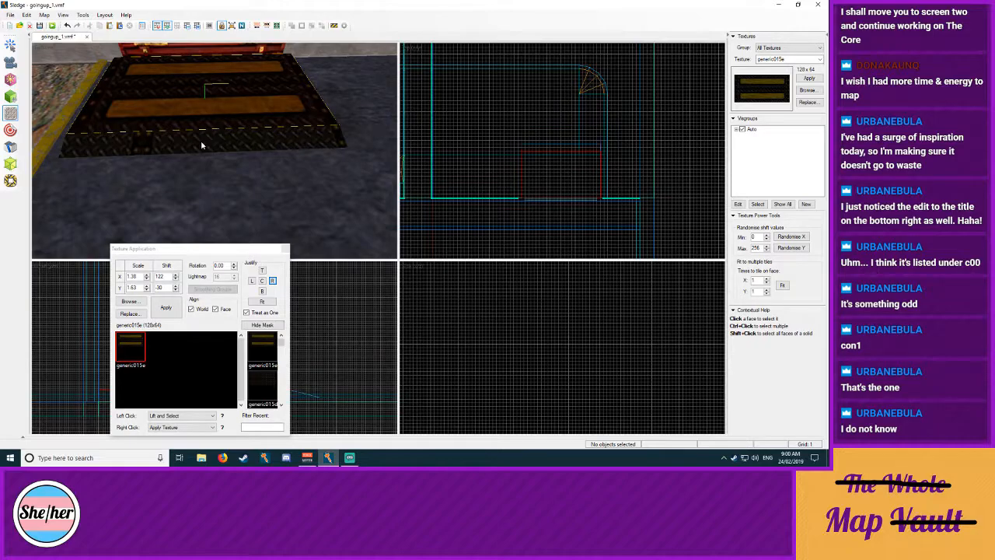
{"action": "left_click", "coordinate": [210, 148]}
{"action": "left_click", "coordinate": [262, 383]}
{"action": "left_click", "coordinate": [262, 270]}
{"action": "left_click", "coordinate": [285, 247]}
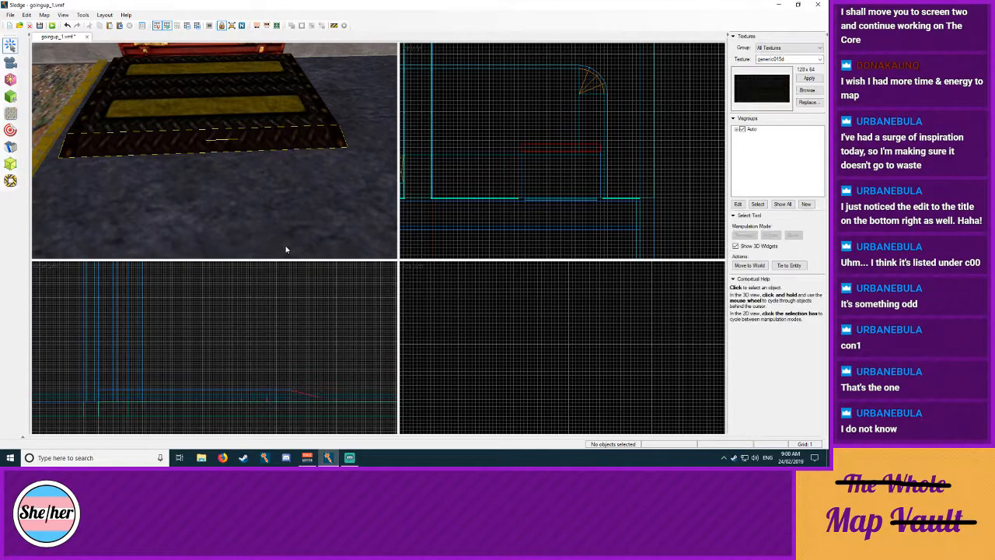
Step: Reselect the plate's sloped face and justify its generic015d texture to the left
{"action": "left_click", "coordinate": [10, 113]}
{"action": "left_click", "coordinate": [149, 152]}
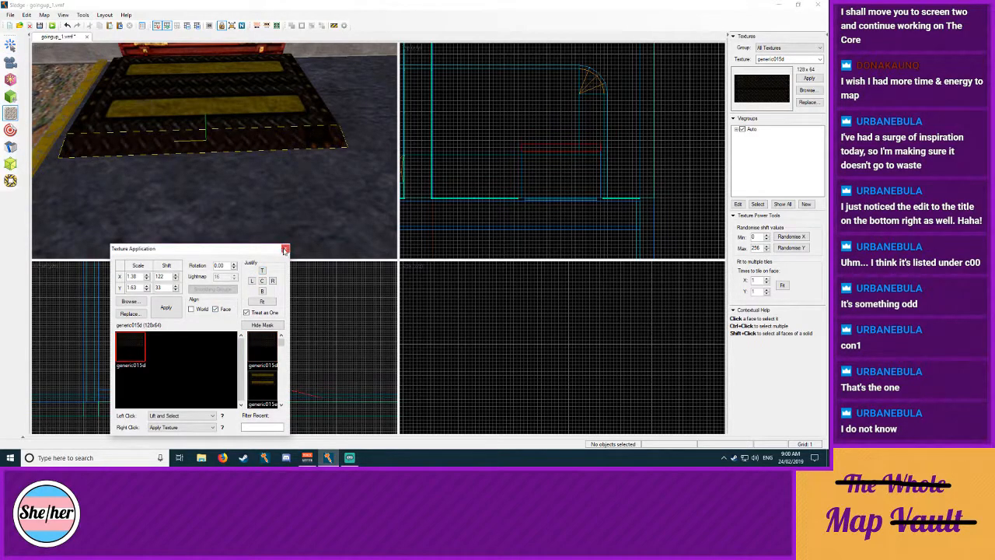
{"action": "left_click", "coordinate": [264, 233]}
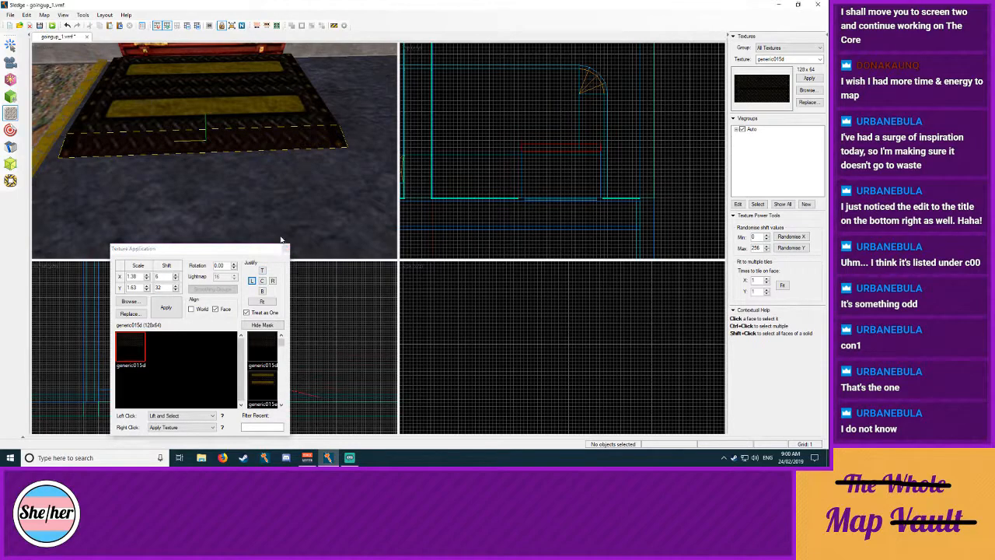
{"action": "left_click", "coordinate": [284, 248]}
{"action": "left_click_drag", "start_coordinate": [282, 251], "coordinate": [214, 150]}
Step: Outline a 64 × 64 brush on the lift plate at grid size 8 and set the brush type to Cylinder
{"action": "key", "text": "s"}
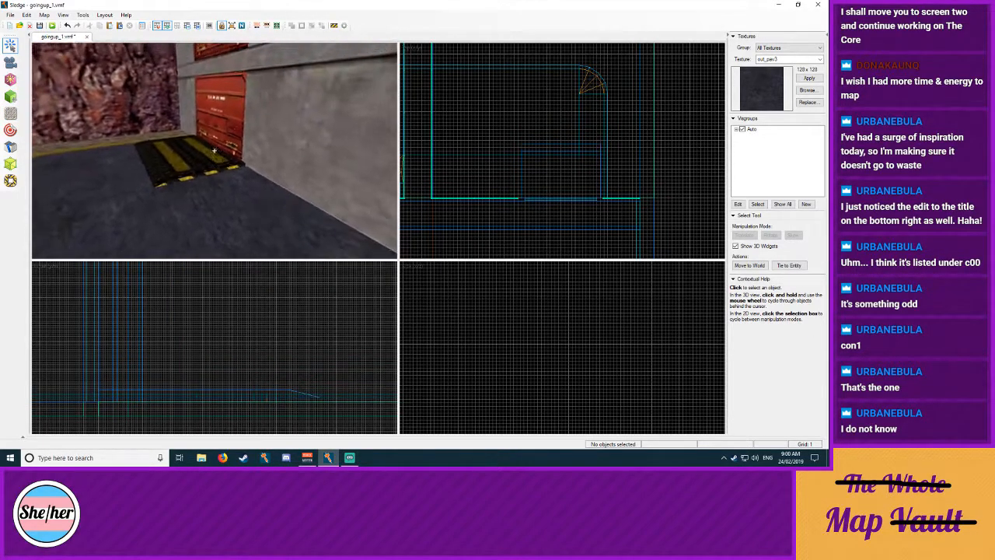
{"action": "key", "text": "d"}
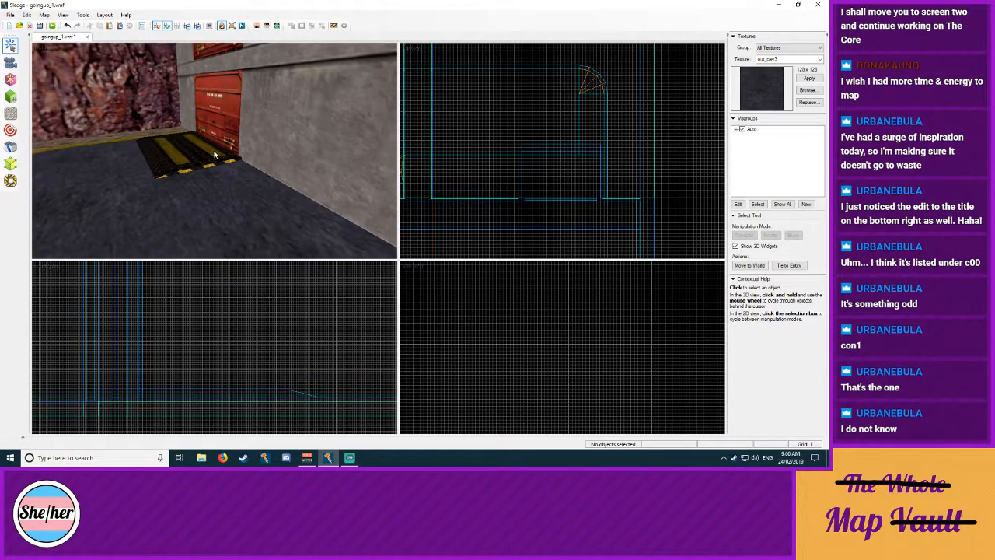
{"action": "left_click", "coordinate": [10, 96]}
{"action": "middle_click_drag", "start_coordinate": [597, 178], "coordinate": [615, 171]}
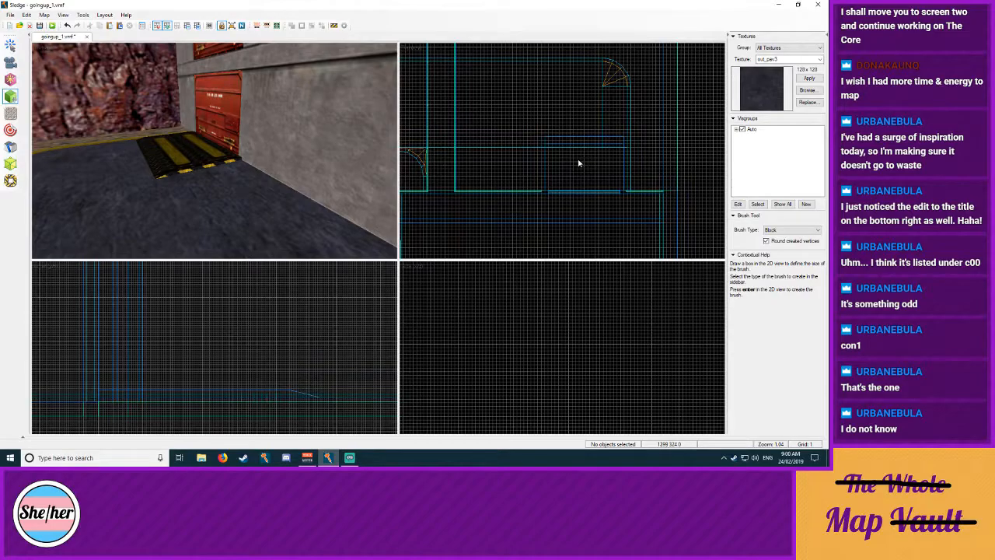
{"action": "left_click_drag", "start_coordinate": [546, 141], "coordinate": [614, 185]}
{"action": "key", "text": "bracketright"}
{"action": "key", "text": "bracketright"}
{"action": "key", "text": "bracketright"}
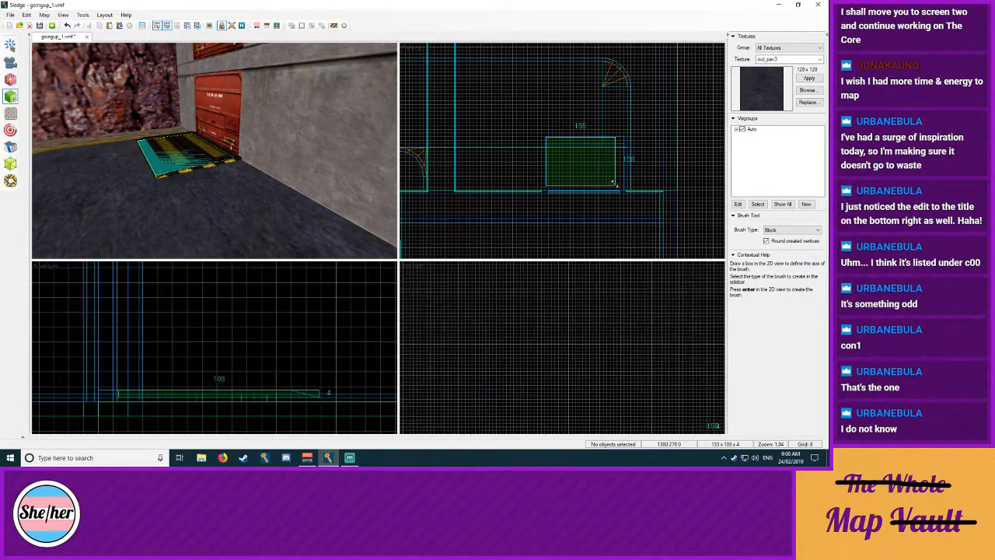
{"action": "mouse_move", "coordinate": [545, 138]}
{"action": "left_mouse_down"}
{"action": "mouse_move", "coordinate": [582, 176]}
{"action": "mouse_move", "coordinate": [622, 195]}
{"action": "left_mouse_up"}
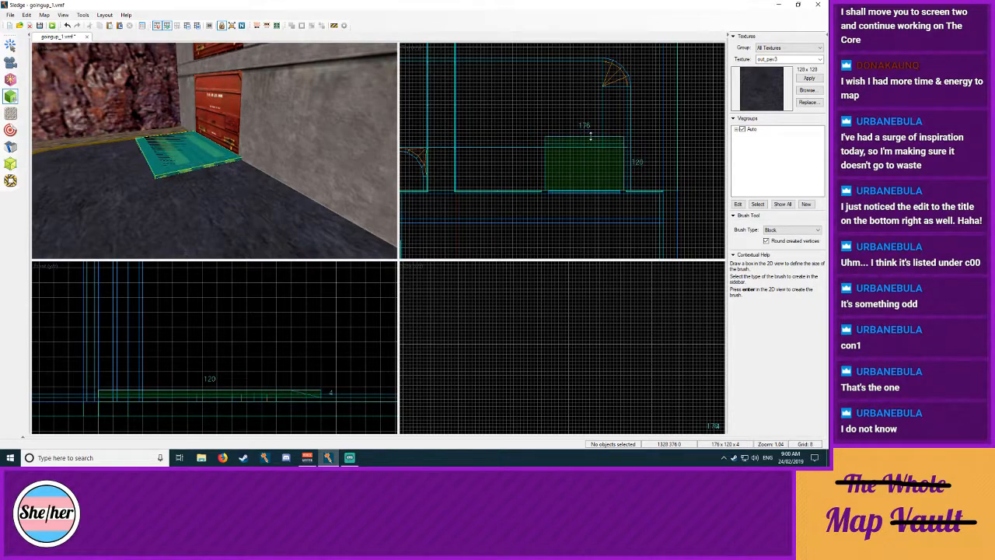
{"action": "mouse_move", "coordinate": [590, 136]}
{"action": "left_mouse_down"}
{"action": "mouse_move", "coordinate": [589, 162]}
{"action": "mouse_move", "coordinate": [571, 174]}
{"action": "mouse_move", "coordinate": [587, 163]}
{"action": "left_mouse_up"}
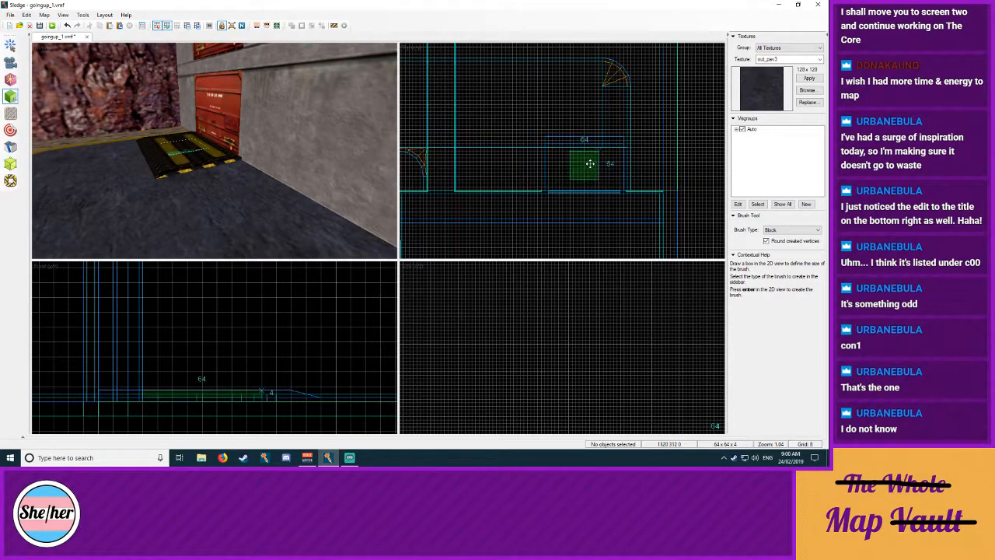
{"action": "left_click", "coordinate": [791, 230]}
{"action": "left_click", "coordinate": [784, 253]}
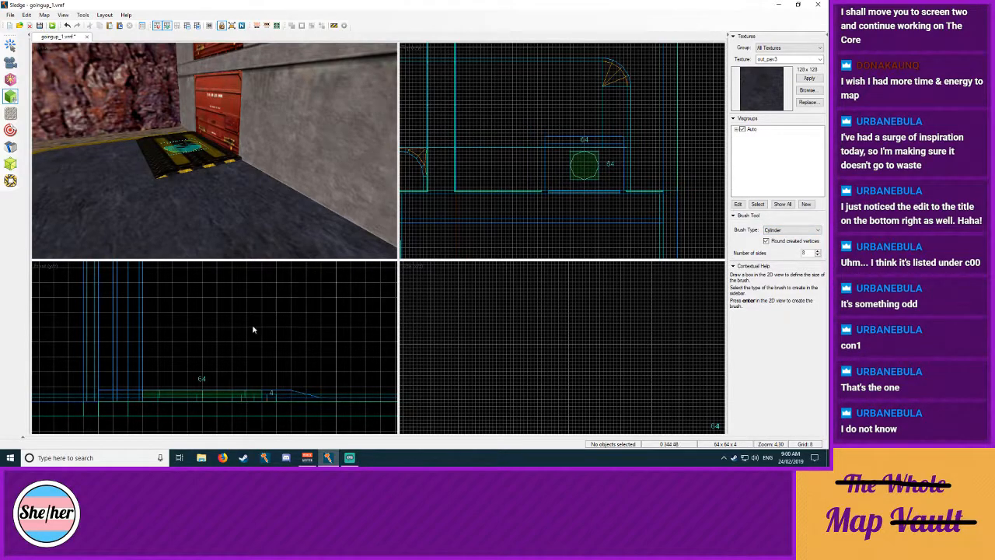
{"action": "scroll", "coordinate": [249, 342], "scroll_direction": "up", "scroll_amount": 5}
{"action": "left_click_drag", "start_coordinate": [249, 342], "coordinate": [249, 414]}
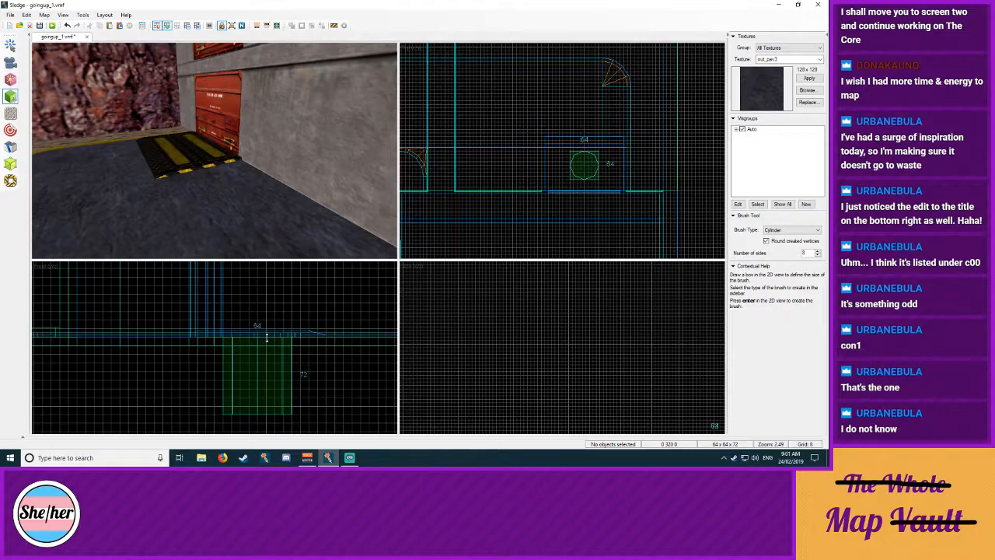
{"action": "key", "text": "bracketleft"}
{"action": "key", "text": "bracketleft"}
{"action": "left_click_drag", "start_coordinate": [265, 336], "coordinate": [280, 335]}
{"action": "key", "text": "bracketright"}
{"action": "key", "text": "Escape"}
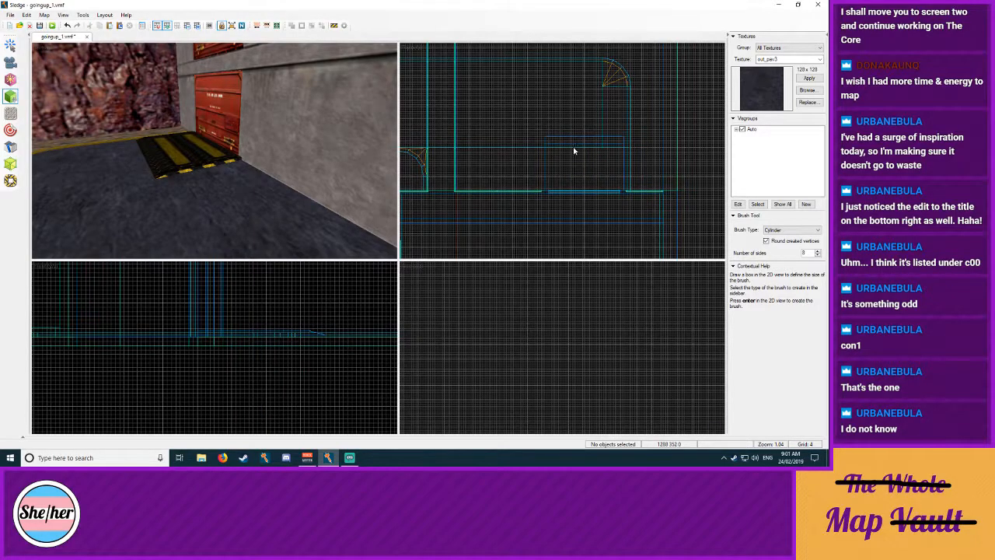
Step: Redraw the 64 × 64 cylinder outline centred on the lift plate and set its number of sides to 12
{"action": "left_click_drag", "start_coordinate": [571, 148], "coordinate": [598, 180]}
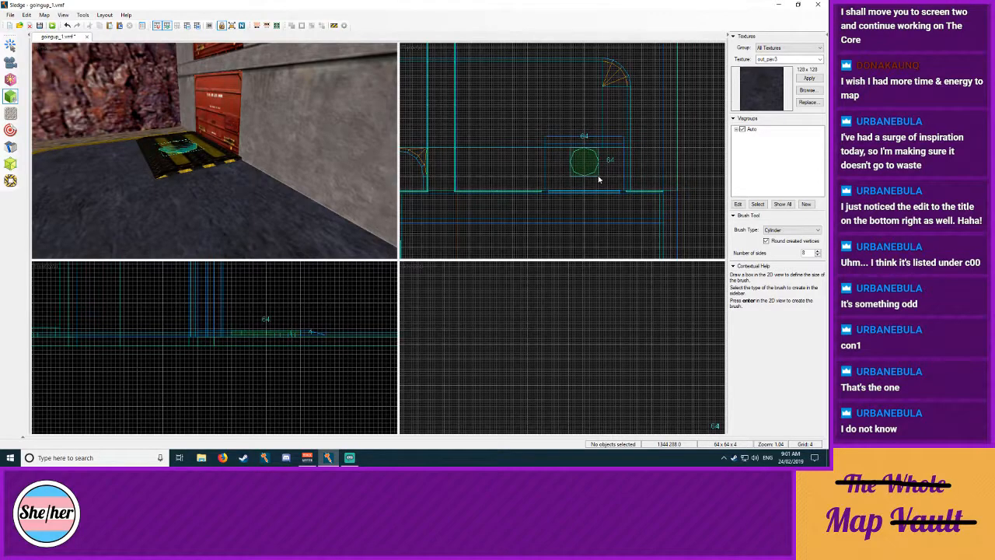
{"action": "left_click", "coordinate": [818, 251]}
{"action": "left_click", "coordinate": [817, 251]}
{"action": "left_click", "coordinate": [818, 251]}
{"action": "left_click", "coordinate": [818, 251]}
{"action": "mouse_move", "coordinate": [272, 336]}
{"action": "left_mouse_down"}
{"action": "mouse_move", "coordinate": [276, 422]}
{"action": "mouse_move", "coordinate": [280, 390]}
{"action": "left_mouse_up"}
{"action": "key", "text": "bracketright"}
{"action": "key", "text": "bracketleft"}
{"action": "key", "text": "bracketleft"}
{"action": "key", "text": "bracketright"}
{"action": "scroll", "coordinate": [249, 365], "scroll_direction": "down", "scroll_amount": 5}
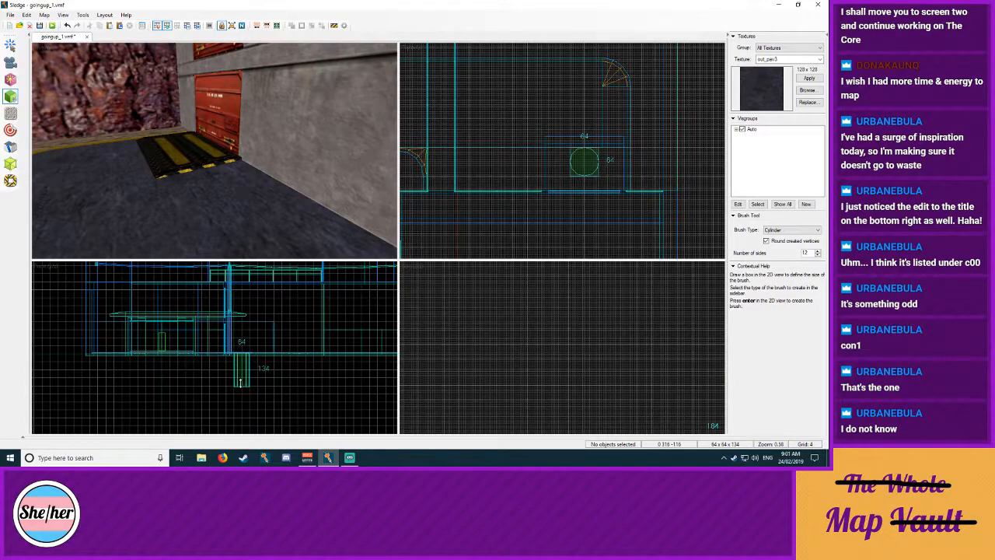
{"action": "mouse_move", "coordinate": [241, 380]}
{"action": "left_mouse_down"}
{"action": "mouse_move", "coordinate": [242, 417]}
{"action": "mouse_move", "coordinate": [259, 394]}
{"action": "left_mouse_up"}
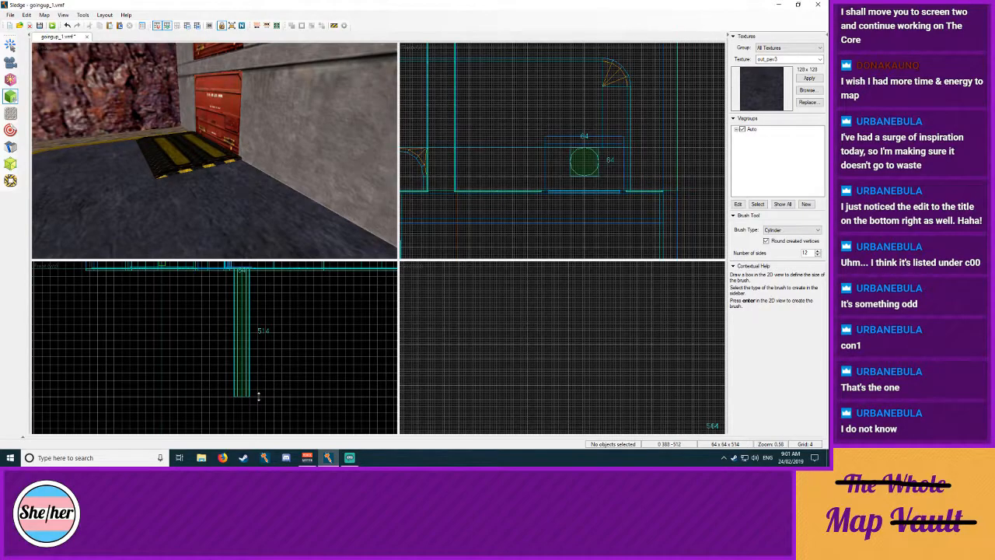
{"action": "key", "text": "Escape"}
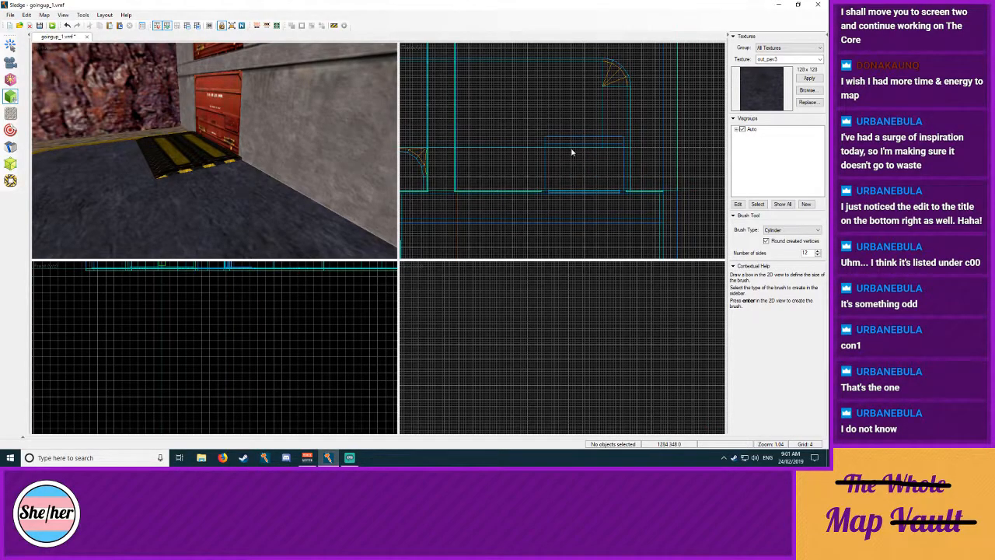
Step: Outline a 64 × 64 cylinder brush on the plate again and extend it below the plate to a height of 238 units
{"action": "left_click_drag", "start_coordinate": [572, 152], "coordinate": [600, 177]}
{"action": "scroll", "coordinate": [236, 420], "scroll_direction": "up", "scroll_amount": 10}
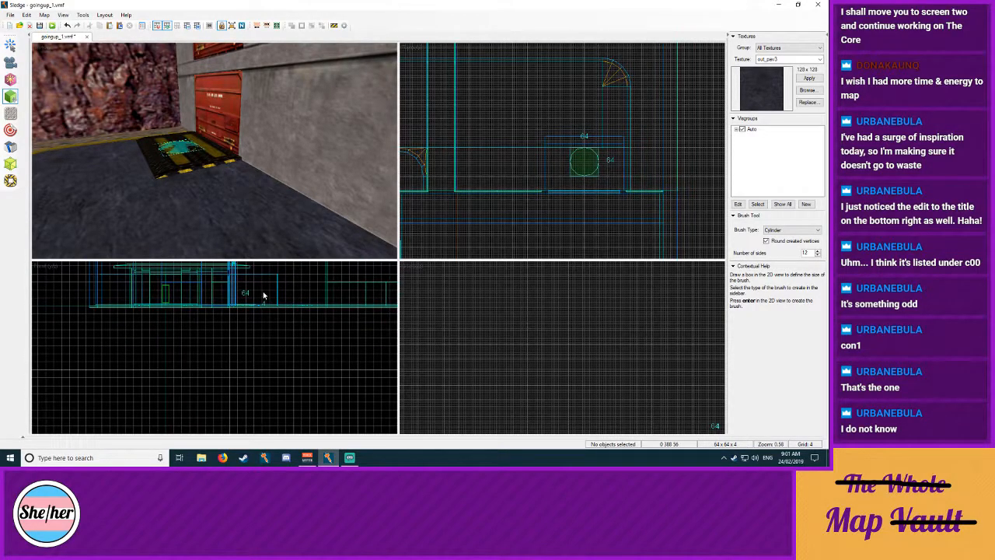
{"action": "key", "text": "bracketleft"}
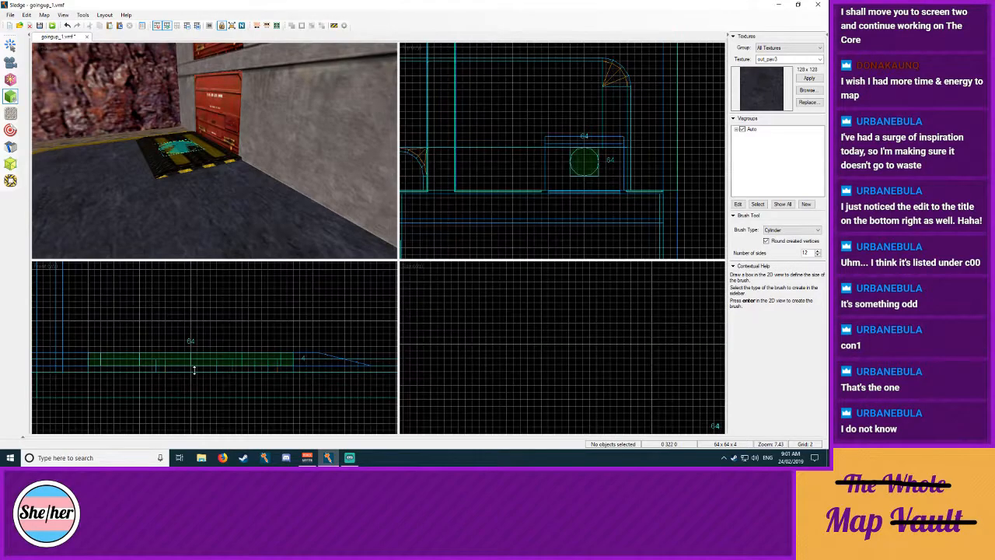
{"action": "left_click_drag", "start_coordinate": [194, 377], "coordinate": [208, 432]}
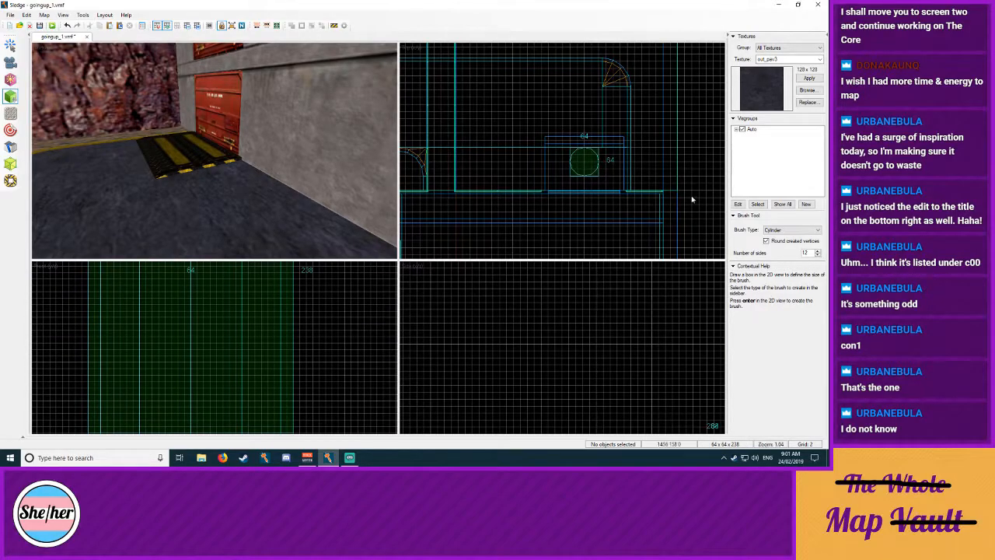
Step: Examine the textures filtered by "gen" for one that suits the lift's cylinder
{"action": "left_click", "coordinate": [808, 90]}
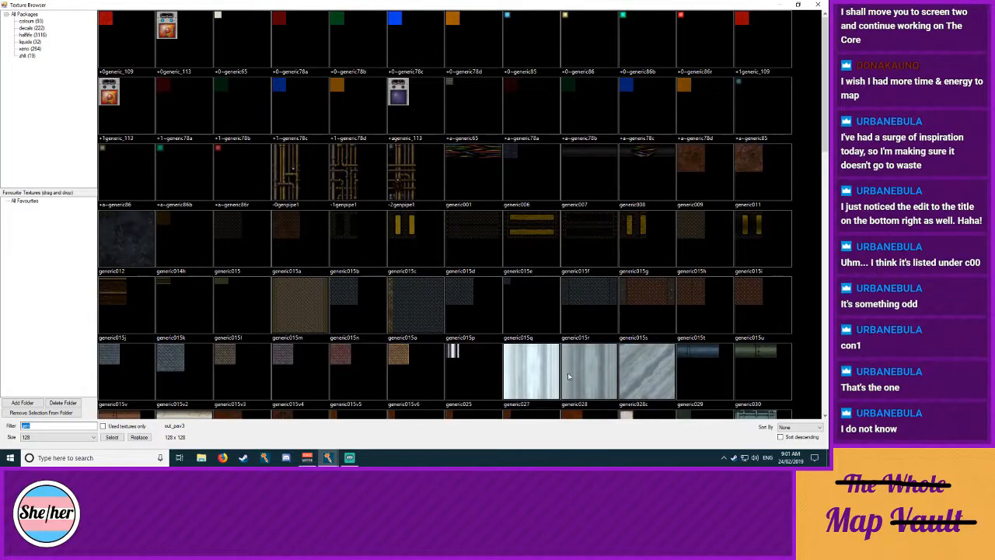
{"action": "scroll", "coordinate": [551, 251], "scroll_direction": "down", "scroll_amount": 4}
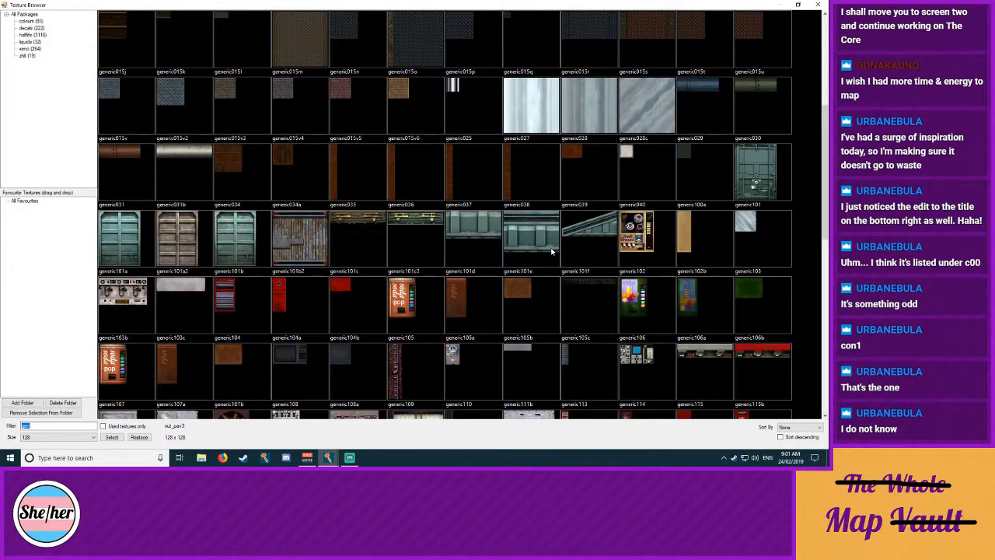
{"action": "scroll", "coordinate": [551, 251], "scroll_direction": "up", "scroll_amount": 2}
{"action": "scroll", "coordinate": [539, 251], "scroll_direction": "down", "scroll_amount": 2}
{"action": "scroll", "coordinate": [455, 228], "scroll_direction": "down", "scroll_amount": 4}
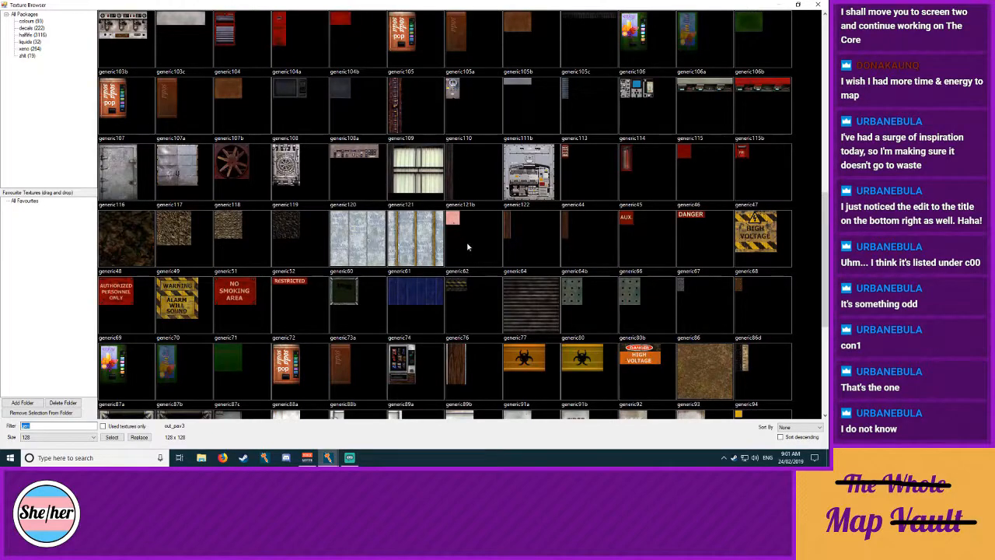
{"action": "scroll", "coordinate": [467, 245], "scroll_direction": "down", "scroll_amount": 4}
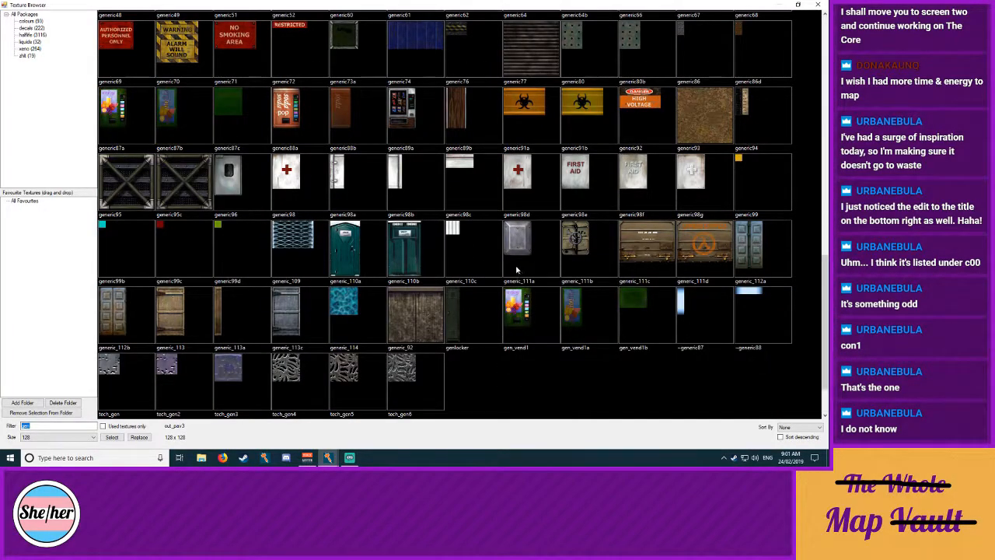
{"action": "scroll", "coordinate": [516, 270], "scroll_direction": "up", "scroll_amount": 10}
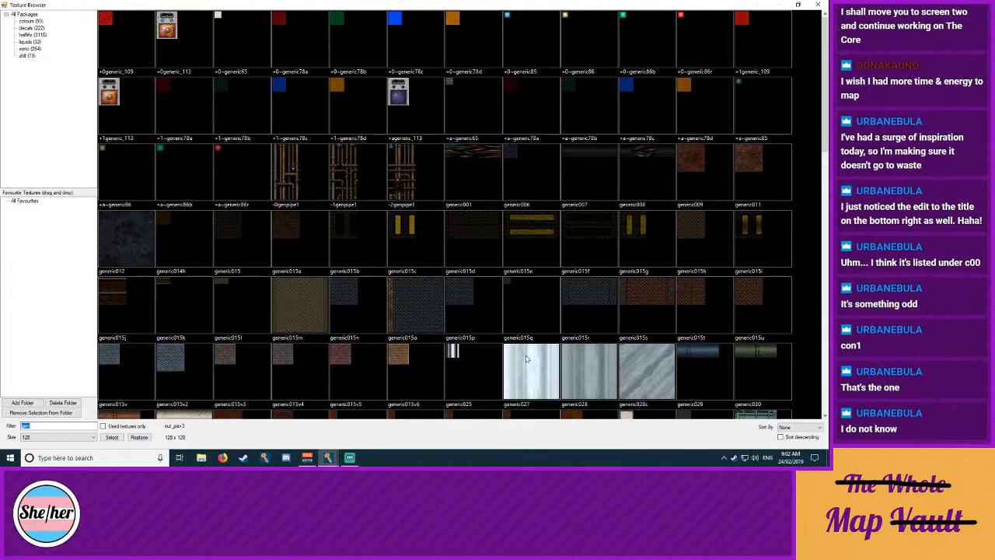
{"action": "scroll", "coordinate": [229, 219], "scroll_direction": "down", "scroll_amount": 5}
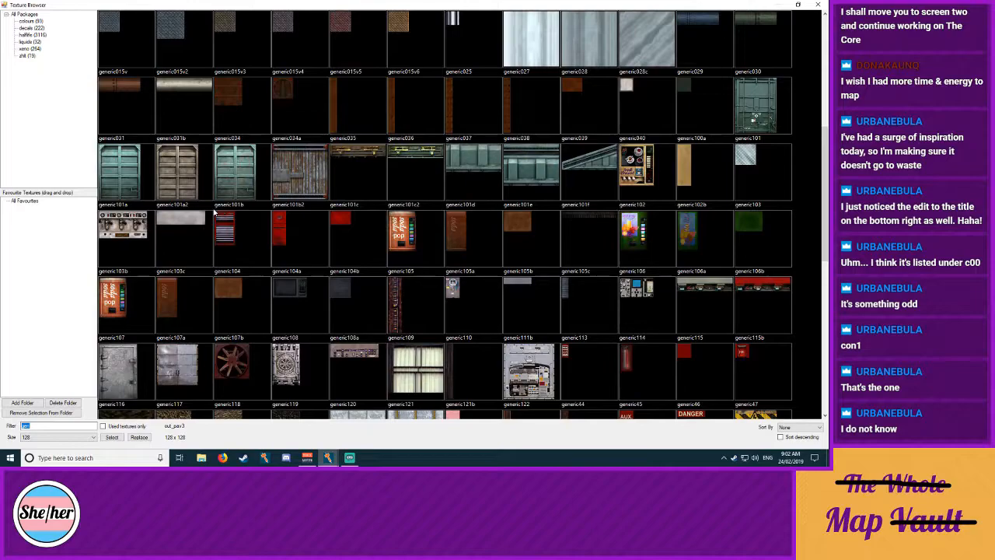
Step: Browse the full texture set, pick lab1_comp7b for the lift's piston and create the cylinder brush with it
{"action": "scroll", "coordinate": [218, 194], "scroll_direction": "down", "scroll_amount": 20}
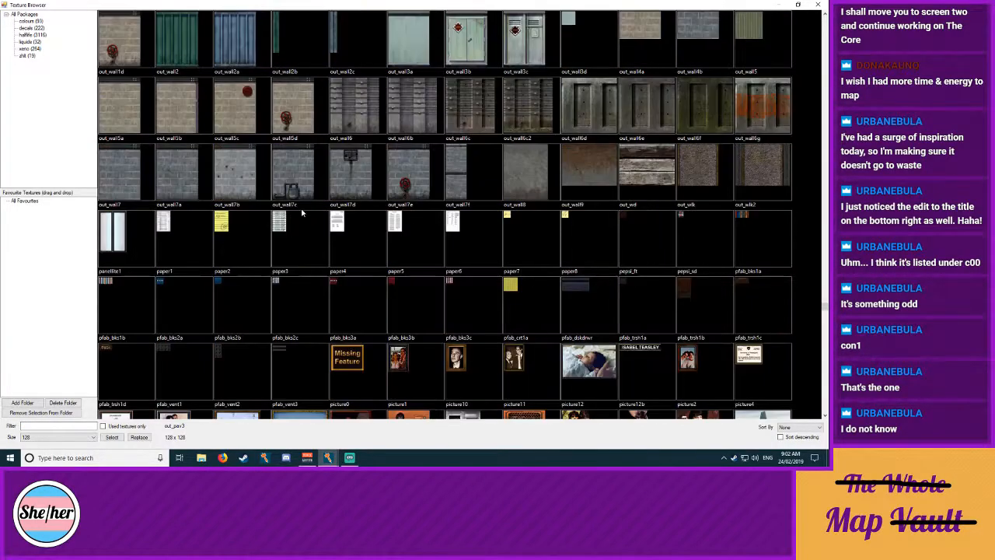
{"action": "scroll", "coordinate": [303, 204], "scroll_direction": "up", "scroll_amount": 15}
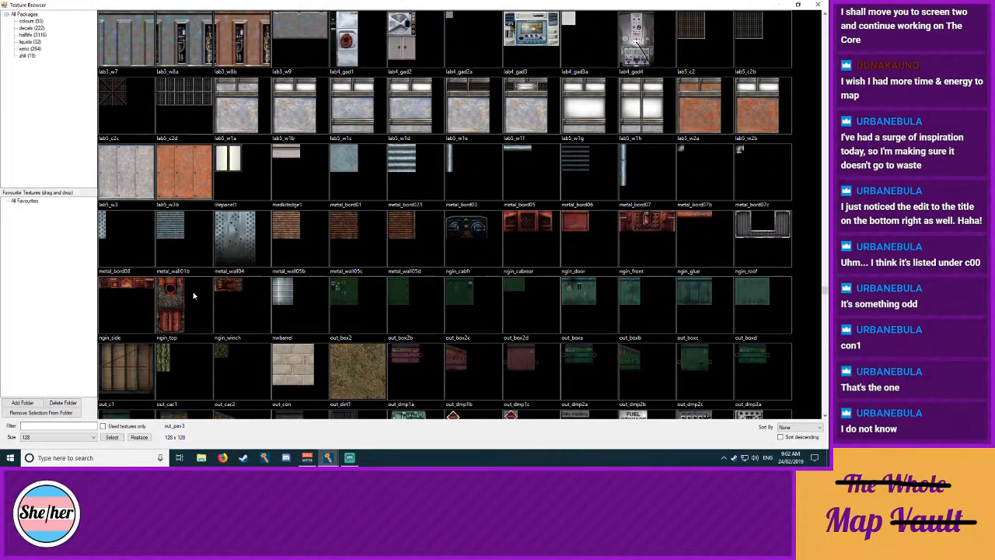
{"action": "scroll", "coordinate": [545, 201], "scroll_direction": "down", "scroll_amount": 3}
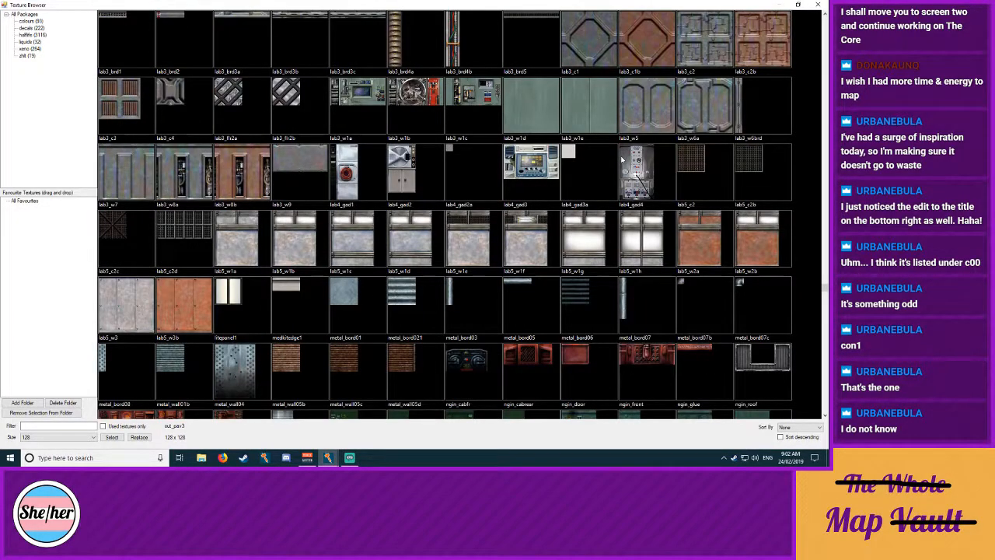
{"action": "scroll", "coordinate": [598, 171], "scroll_direction": "up", "scroll_amount": 10}
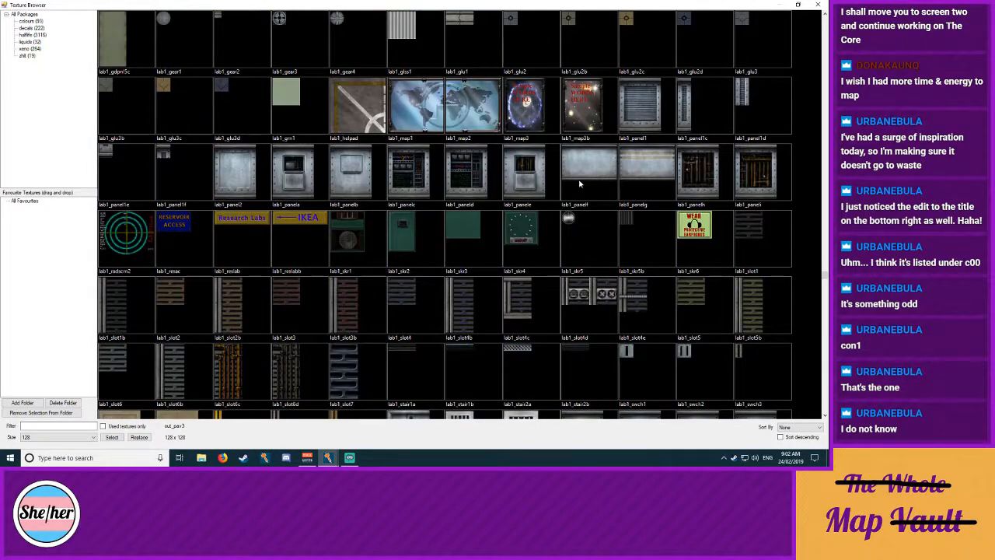
{"action": "scroll", "coordinate": [579, 184], "scroll_direction": "up", "scroll_amount": 12}
{"action": "scroll", "coordinate": [579, 184], "scroll_direction": "up", "scroll_amount": 18}
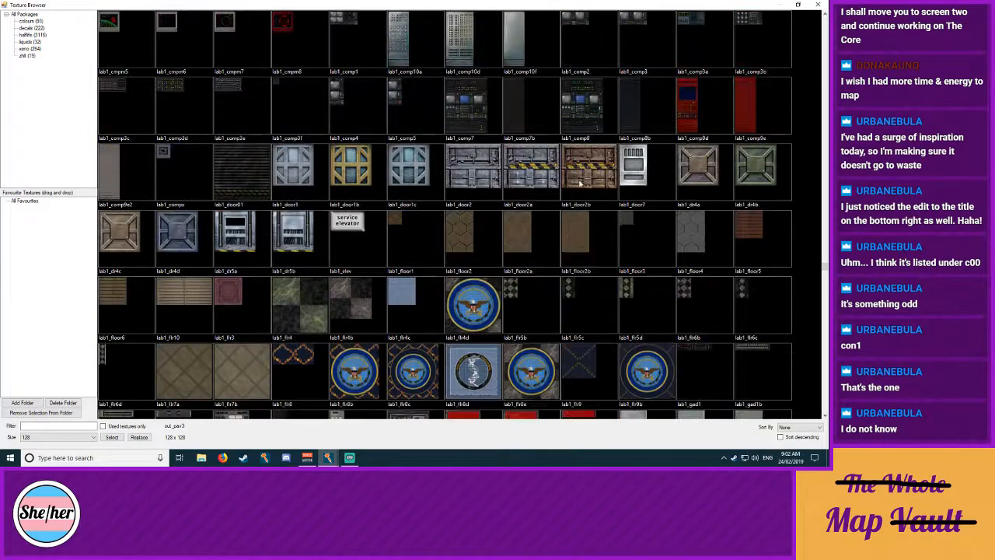
{"action": "scroll", "coordinate": [579, 185], "scroll_direction": "up", "scroll_amount": 3}
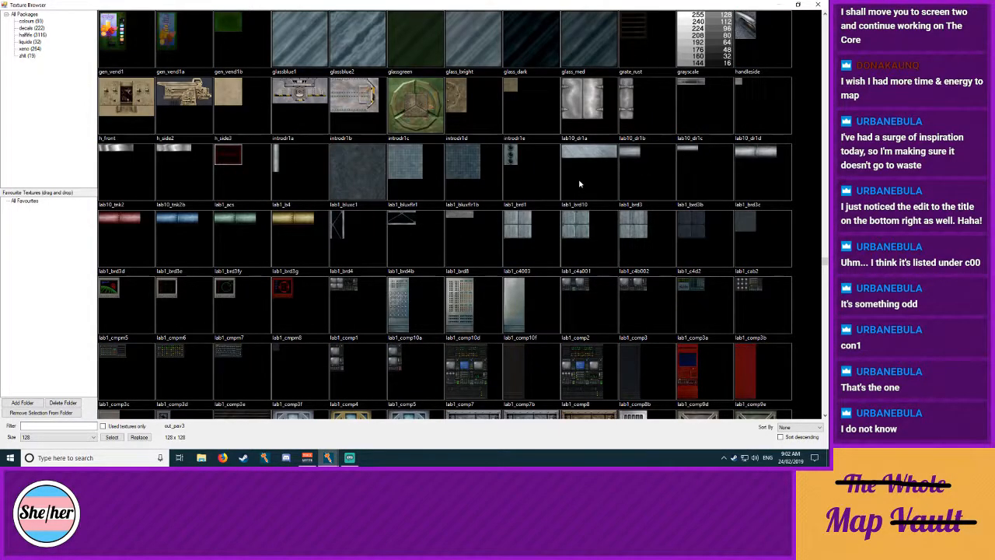
{"action": "double_click", "coordinate": [531, 381]}
{"action": "left_click", "coordinate": [10, 45]}
Step: Set the grid size to 8 and extend the piston cylinder downwards to a height of 258 units
{"action": "left_click", "coordinate": [187, 155]}
{"action": "middle_click_drag", "start_coordinate": [286, 440], "coordinate": [305, 457]}
{"action": "scroll", "coordinate": [201, 368], "scroll_direction": "down", "scroll_amount": 12}
{"action": "scroll", "coordinate": [155, 287], "scroll_direction": "up", "scroll_amount": 5}
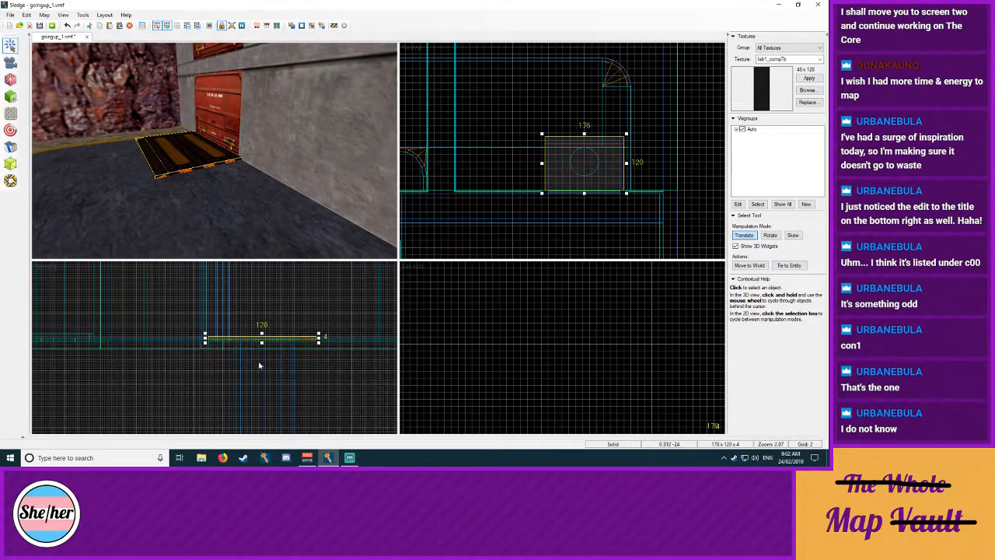
{"action": "scroll", "coordinate": [179, 342], "scroll_direction": "down", "scroll_amount": 5}
{"action": "scroll", "coordinate": [213, 418], "scroll_direction": "up", "scroll_amount": 3}
{"action": "scroll", "coordinate": [212, 416], "scroll_direction": "up", "scroll_amount": 1}
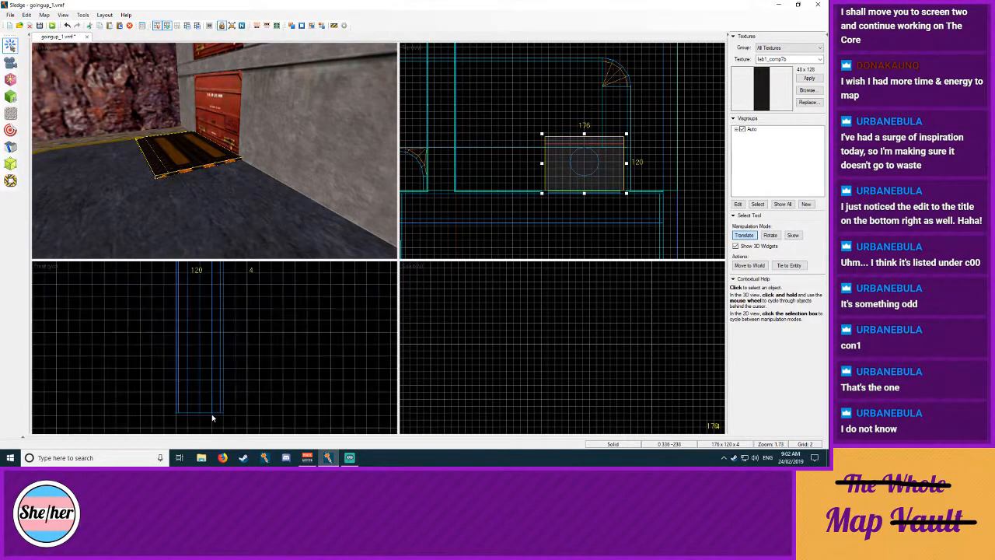
{"action": "key", "text": "bracketleft"}
{"action": "key", "text": "bracketright"}
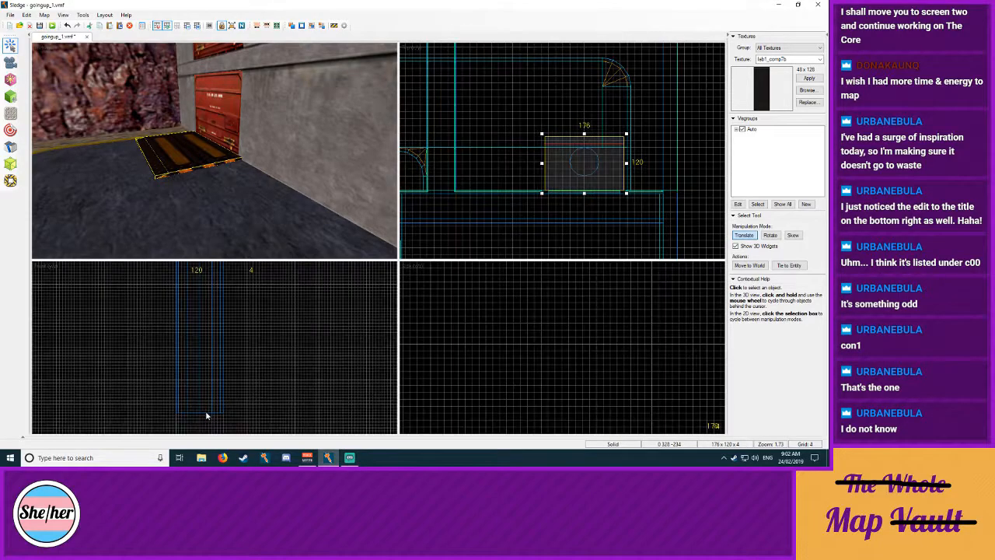
{"action": "key", "text": "bracketright"}
{"action": "scroll", "coordinate": [295, 391], "scroll_direction": "down", "scroll_amount": 5}
{"action": "key", "text": "bracketright"}
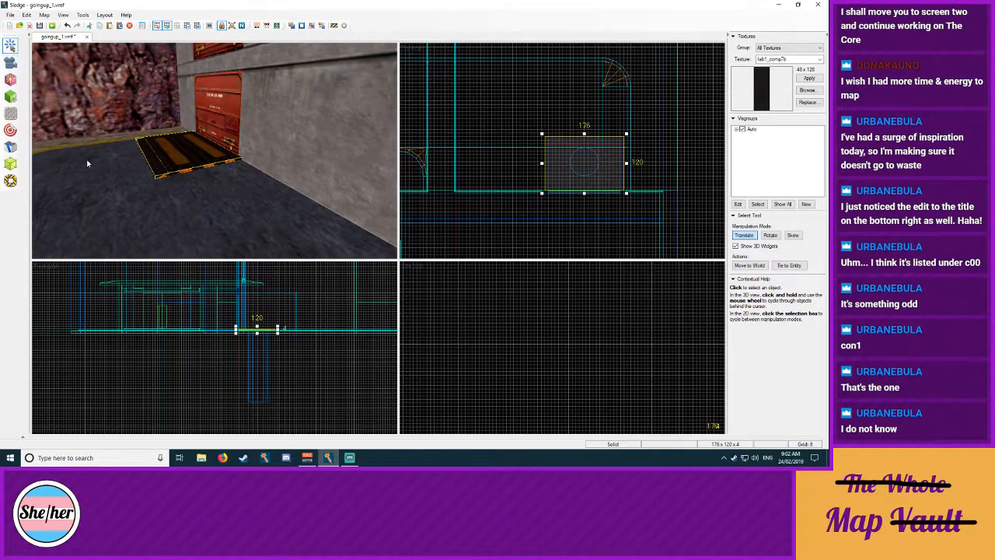
{"action": "left_click", "coordinate": [255, 405]}
{"action": "left_click_drag", "start_coordinate": [258, 405], "coordinate": [265, 410]}
{"action": "left_click", "coordinate": [310, 387]}
Step: Select the lift plate together with the piston cylinder and raise both until the cylinder's base is near ground level
{"action": "left_click", "coordinate": [263, 329]}
{"action": "left_click", "coordinate": [265, 342], "text": "ctrl"}
{"action": "key", "text": "Up"}
{"action": "key", "text": "Up"}
{"action": "key", "text": "Up"}
{"action": "key", "text": "Up"}
{"action": "key", "text": "Up"}
{"action": "key", "text": "Up"}
{"action": "key", "text": "Up"}
{"action": "key", "text": "Up"}
{"action": "key", "text": "Up"}
{"action": "key", "text": "Up"}
{"action": "key", "text": "Up"}
{"action": "key", "text": "Up"}
{"action": "key", "text": "Up"}
{"action": "key", "text": "Up"}
{"action": "key", "text": "Up"}
{"action": "key", "text": "Up"}
{"action": "key", "text": "Up"}
{"action": "key", "text": "Up"}
{"action": "key", "text": "Up"}
{"action": "key", "text": "Up"}
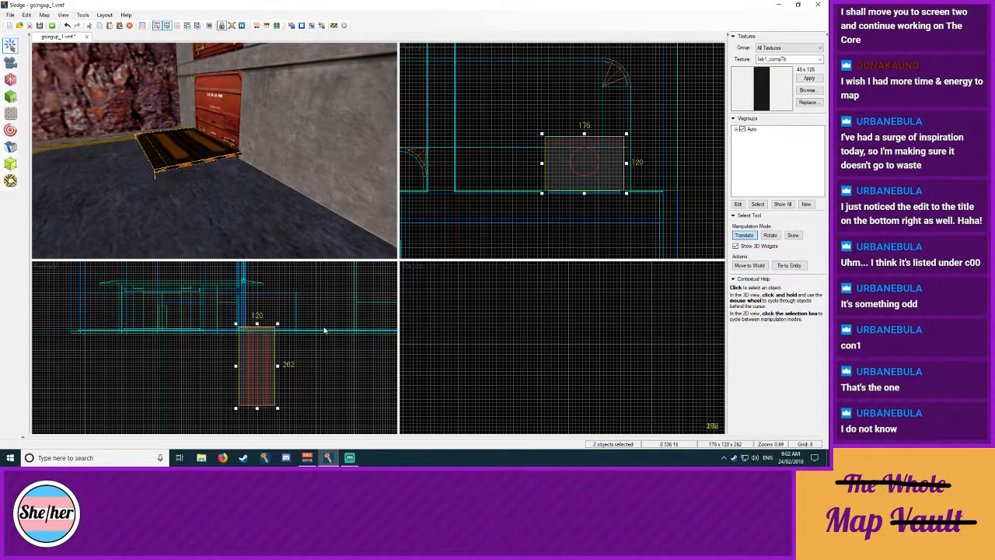
{"action": "key", "text": "Down"}
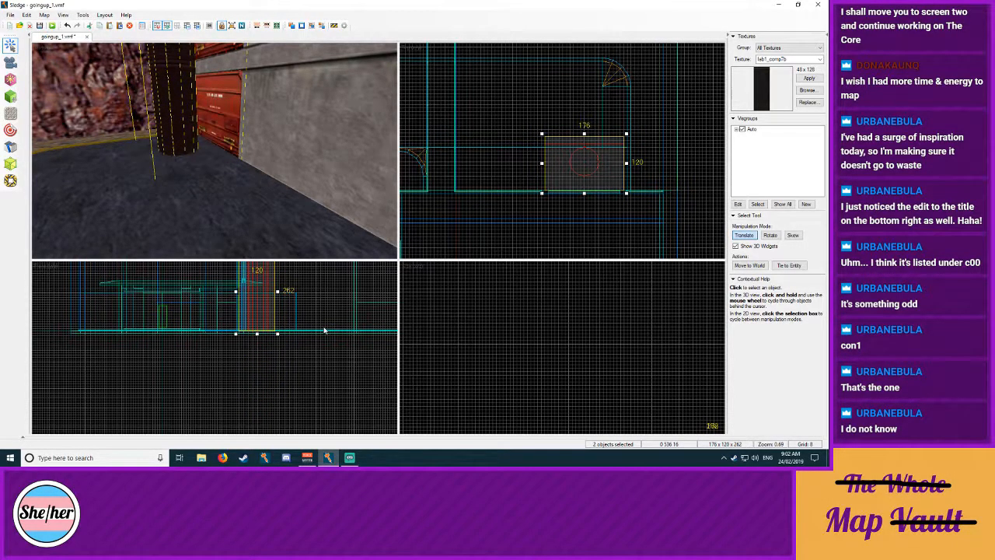
Step: Raise the plate and piston slightly further at grid size 8 to line the plate up with the upper door
{"action": "key", "text": "z"}
{"action": "key", "text": "w"}
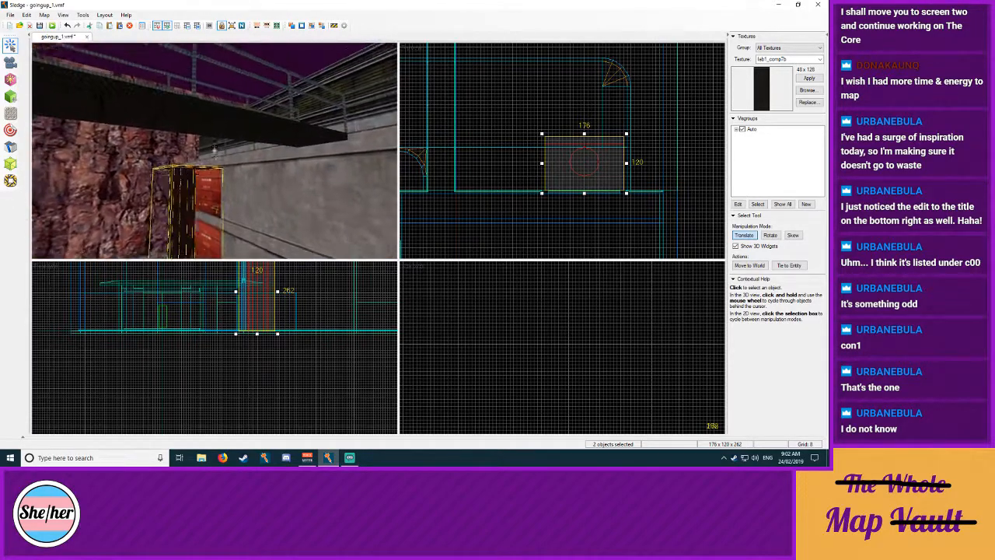
{"action": "key", "text": "w"}
{"action": "key", "text": "s"}
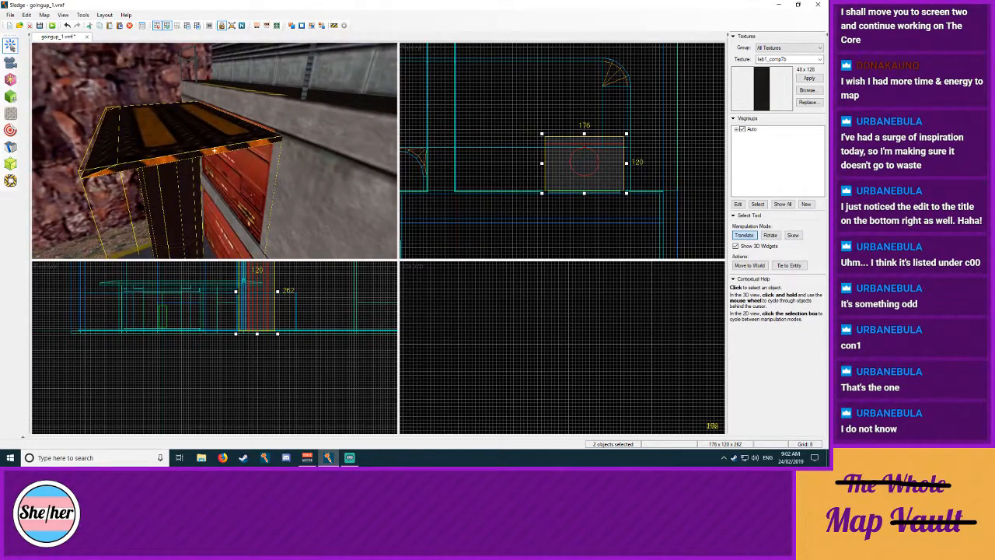
{"action": "key", "text": "w"}
{"action": "key", "text": "z"}
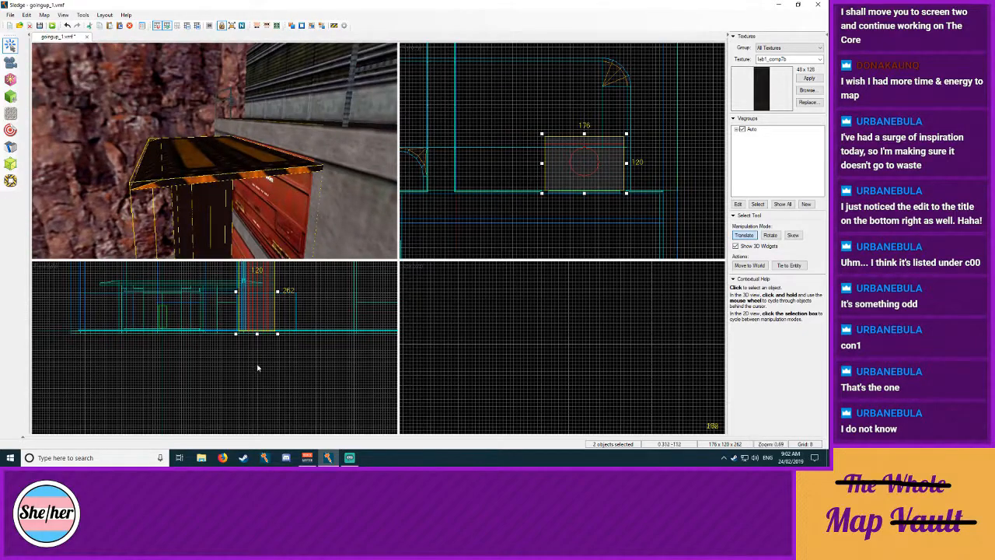
{"action": "key", "text": "Up"}
{"action": "key", "text": "Up"}
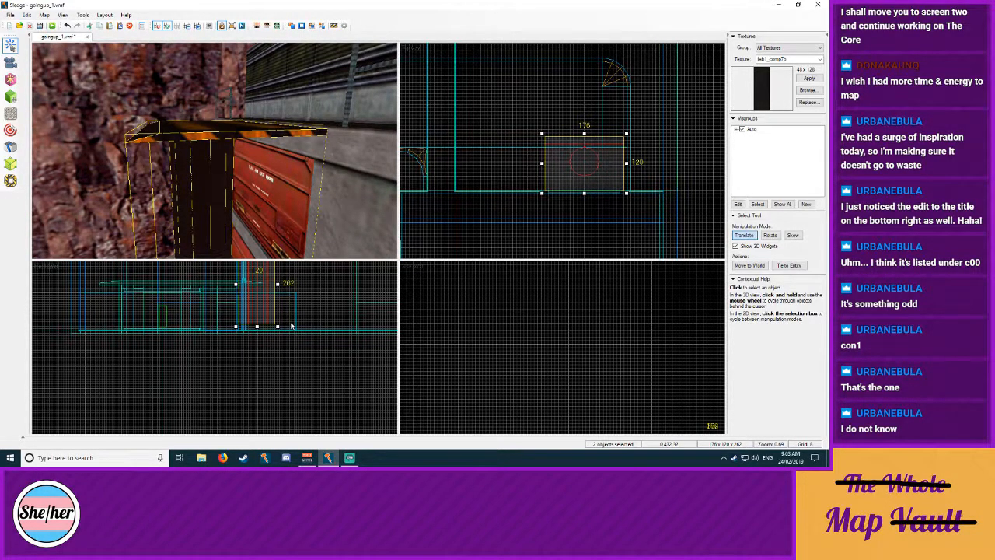
{"action": "key", "text": "bracketleft"}
{"action": "key", "text": "bracketleft"}
{"action": "key", "text": "bracketleft"}
{"action": "key", "text": "bracketright"}
{"action": "key", "text": "bracketright"}
{"action": "key", "text": "bracketright"}
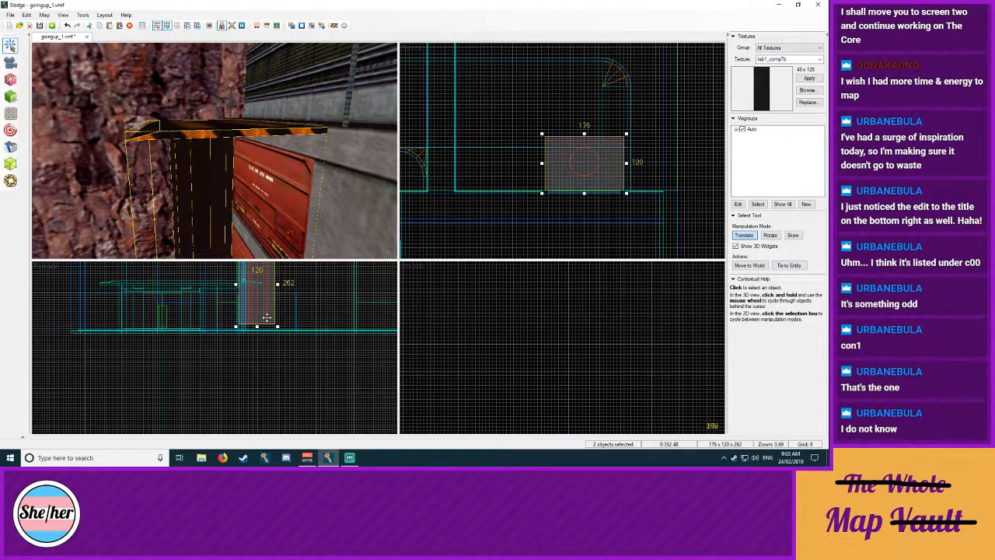
{"action": "key", "text": "z"}
{"action": "key", "text": "w"}
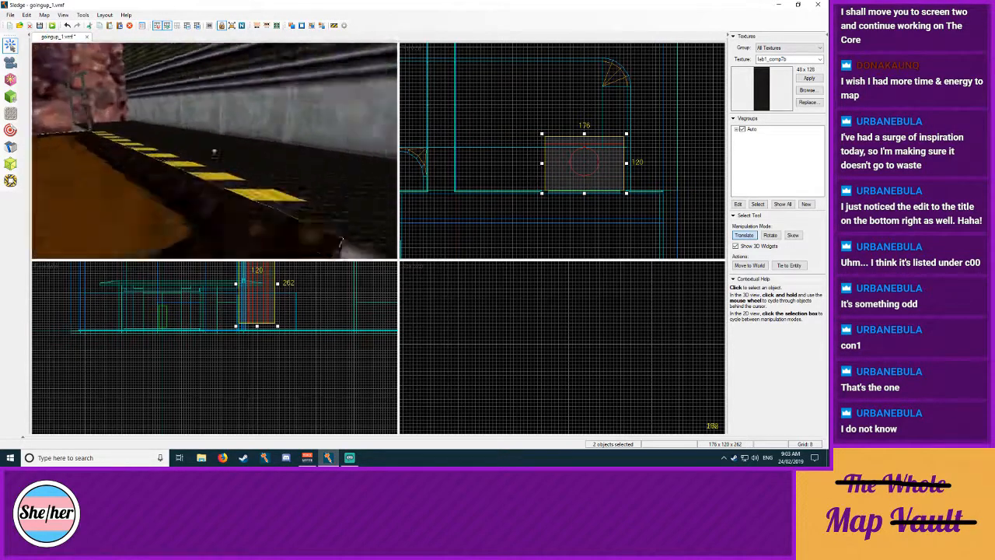
{"action": "key", "text": "s"}
{"action": "key", "text": "w"}
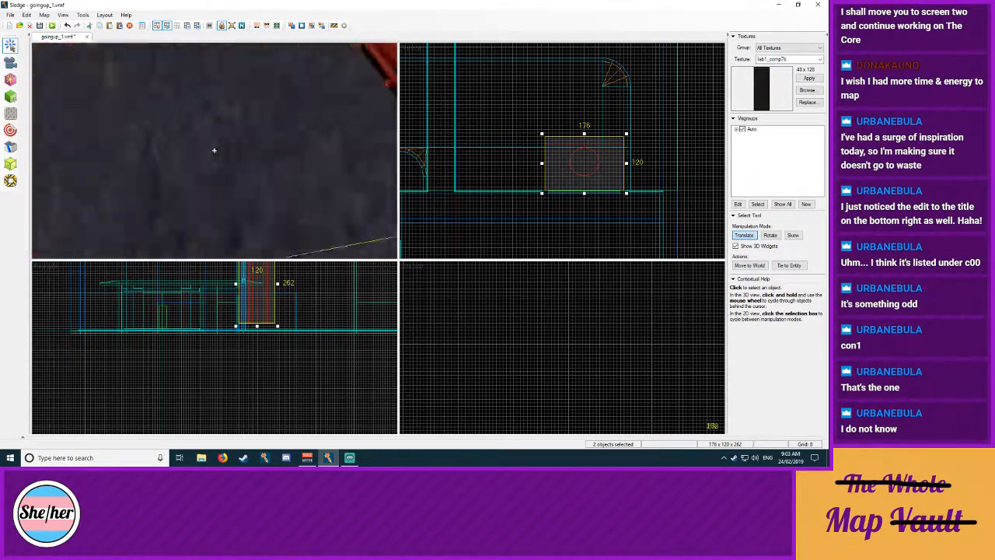
Step: Select only the piston cylinder and extend its base down to the ground at grid size 2, making it 282 units high
{"action": "key", "text": "z"}
{"action": "left_click", "coordinate": [216, 143]}
{"action": "scroll", "coordinate": [251, 336], "scroll_direction": "up", "scroll_amount": 10}
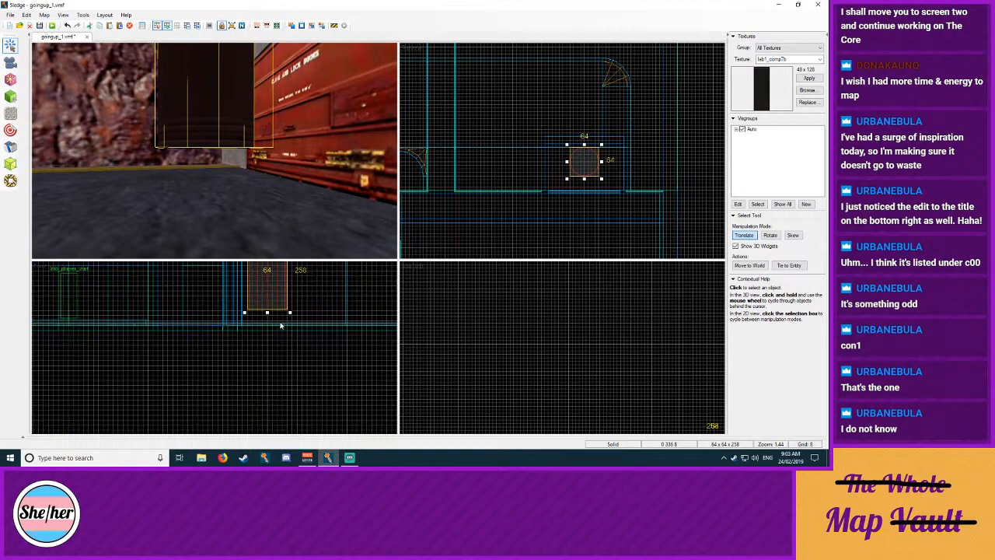
{"action": "left_click_drag", "start_coordinate": [251, 303], "coordinate": [282, 333]}
{"action": "key", "text": "bracketleft"}
{"action": "key", "text": "bracketleft"}
{"action": "left_click_drag", "start_coordinate": [286, 339], "coordinate": [289, 348]}
{"action": "left_click", "coordinate": [327, 332]}
Step: Shrink the piston cylinder to 48 × 48 units at grid size 8 and centre it under the lift plate
{"action": "key", "text": "z"}
{"action": "key", "text": "s"}
{"action": "key", "text": "w"}
{"action": "key", "text": "s"}
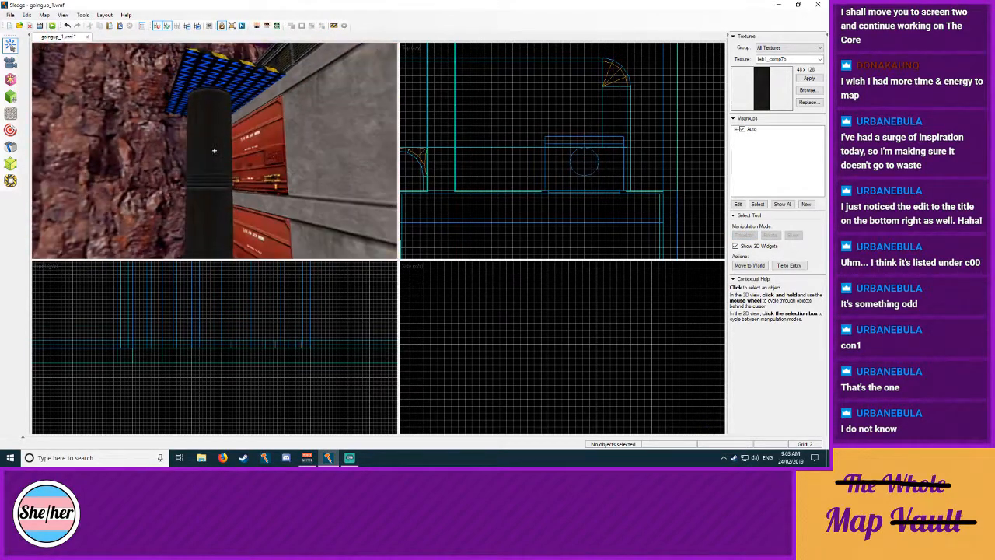
{"action": "key", "text": "z"}
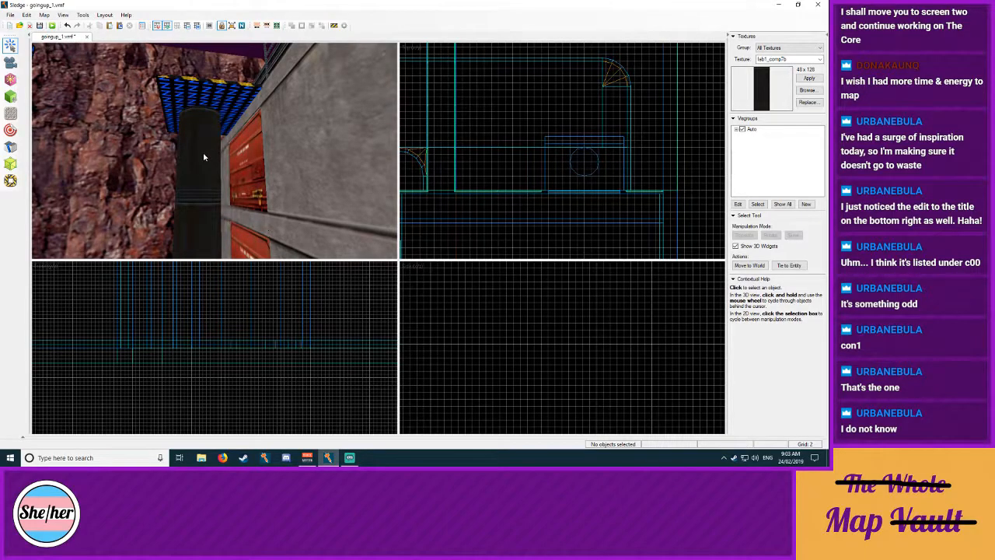
{"action": "left_click", "coordinate": [202, 167]}
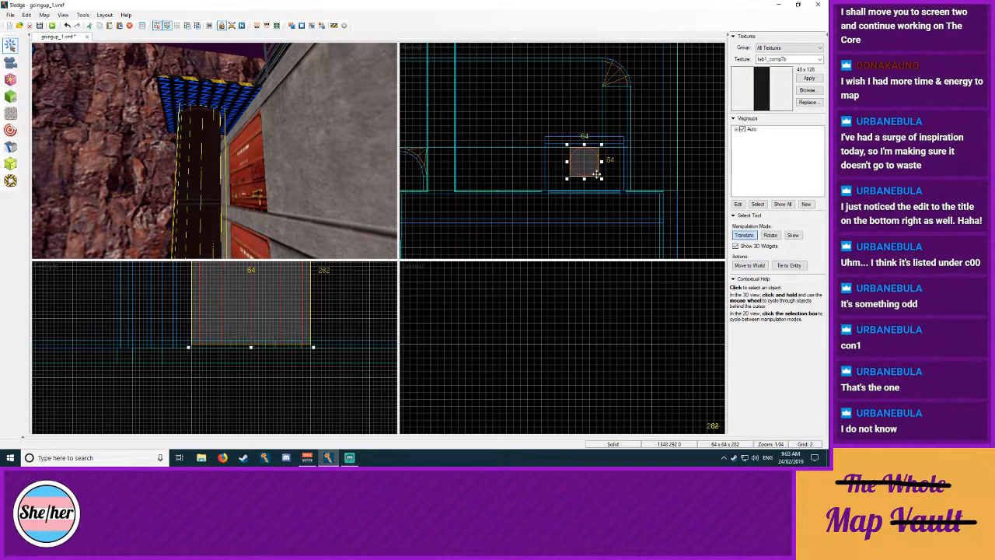
{"action": "left_click_drag", "start_coordinate": [603, 179], "coordinate": [603, 180]}
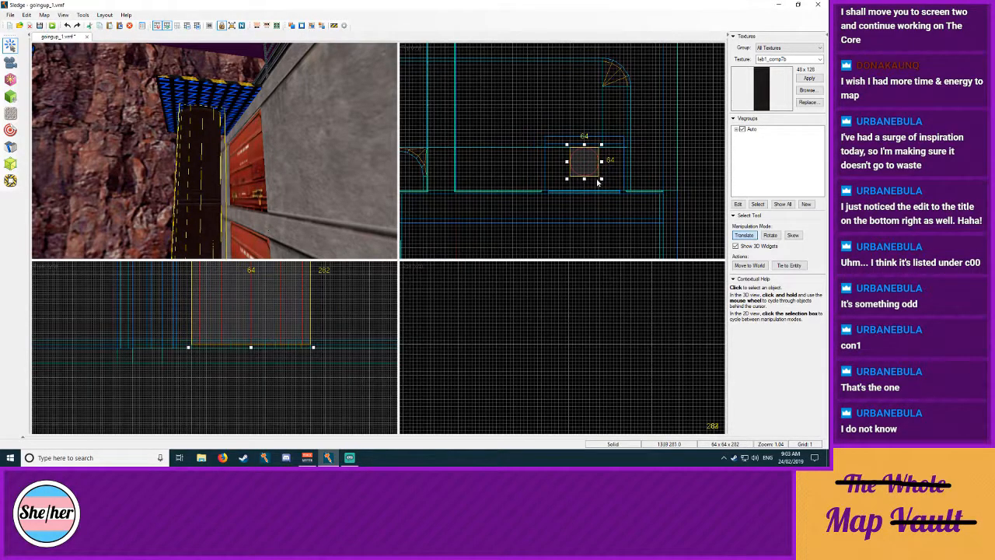
{"action": "key", "text": "bracketright"}
{"action": "key", "text": "bracketright"}
{"action": "left_click_drag", "start_coordinate": [600, 178], "coordinate": [587, 163]}
{"action": "left_click", "coordinate": [586, 163]}
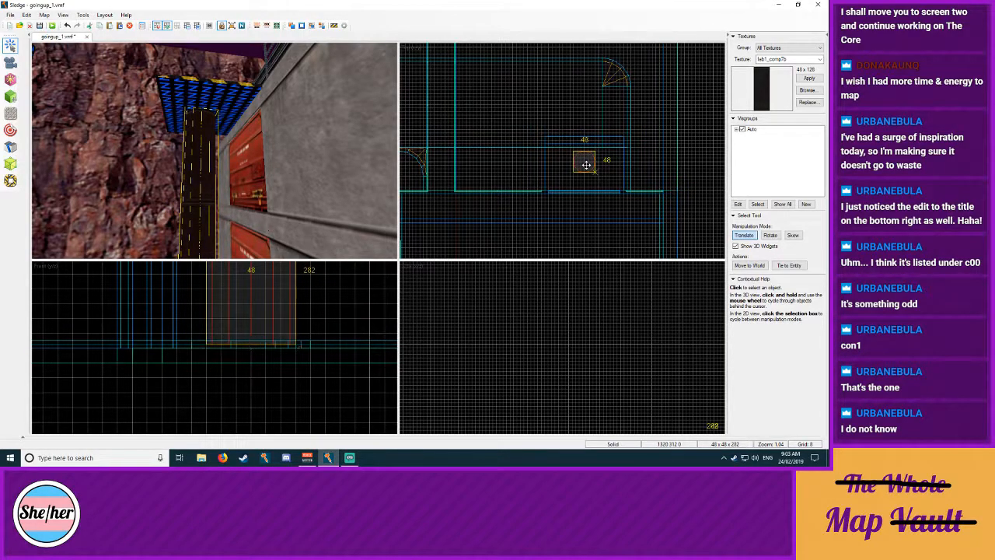
{"action": "left_click", "coordinate": [506, 119]}
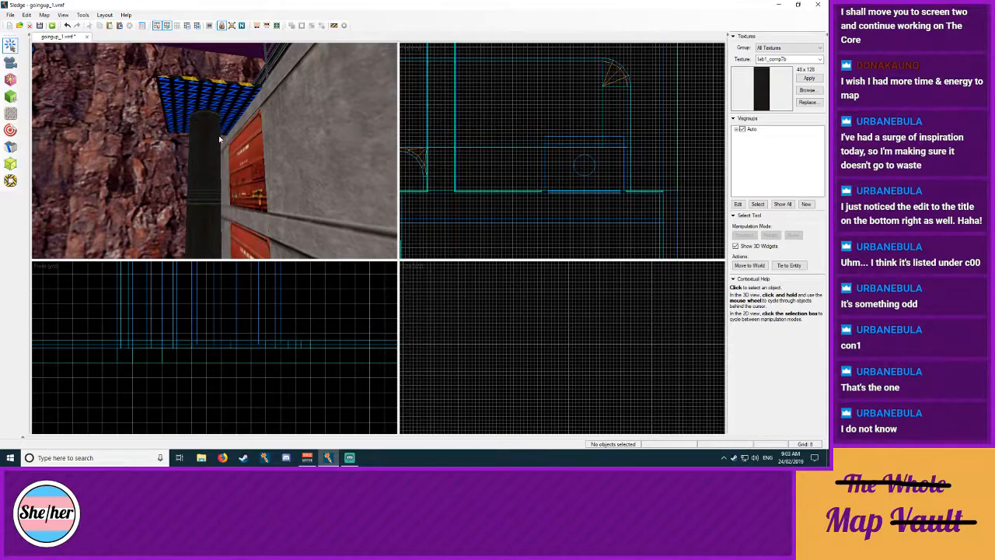
Step: Apply the generic015d texture to the underside of the lift plate and return to selecting objects
{"action": "key", "text": "z"}
{"action": "key", "text": "w"}
{"action": "key", "text": "s"}
{"action": "key", "text": "w"}
{"action": "key", "text": "shift+a"}
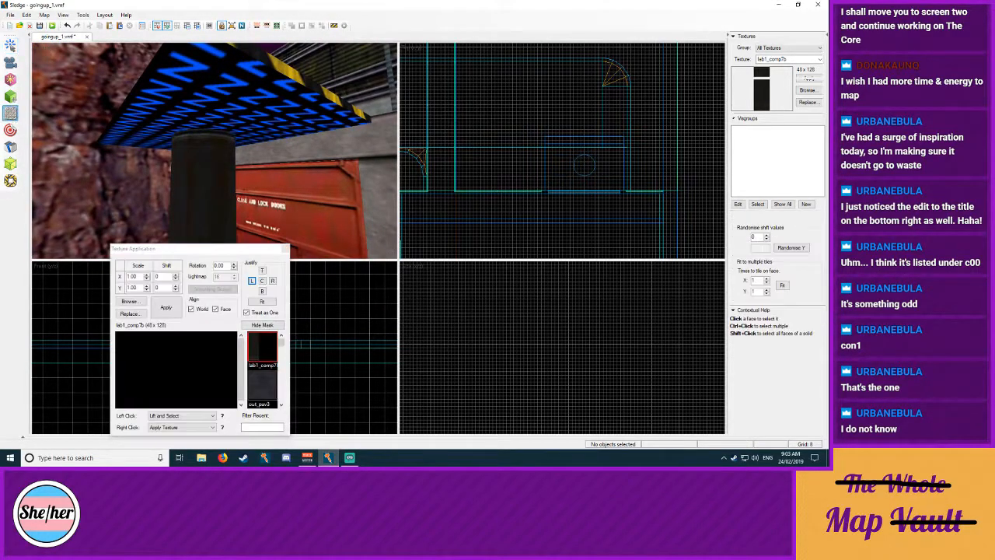
{"action": "key", "text": "w"}
{"action": "left_click", "coordinate": [214, 152]}
{"action": "key", "text": "w"}
{"action": "key", "text": "z"}
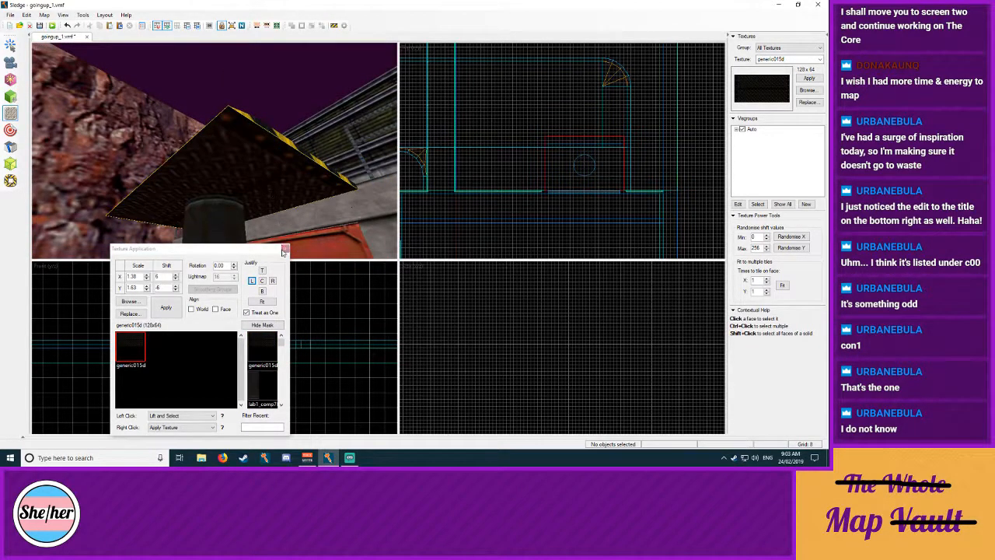
{"action": "left_click", "coordinate": [272, 281]}
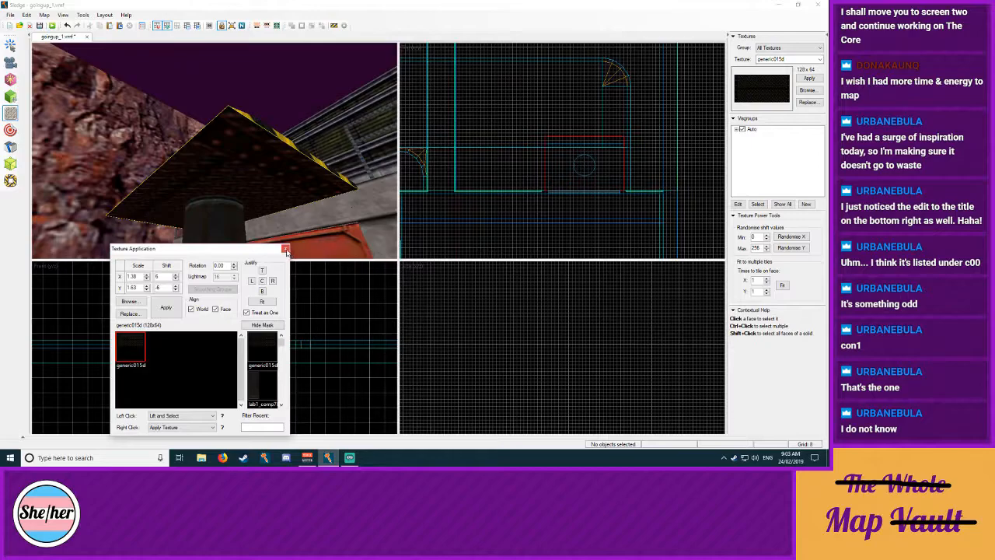
{"action": "key", "text": "shift+s"}
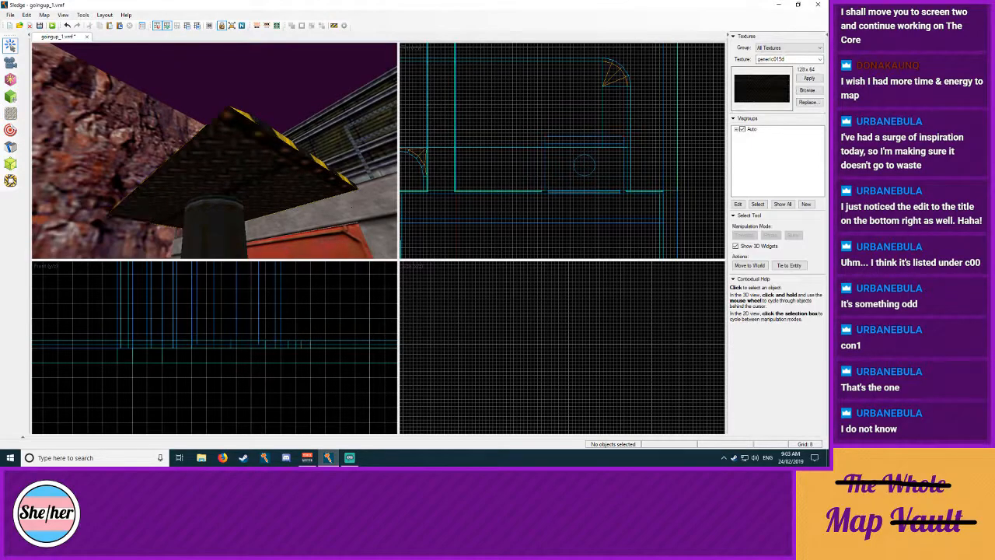
Step: Select the lift plate and examine the raised lift from several angles against the wall and doors
{"action": "key", "text": "z"}
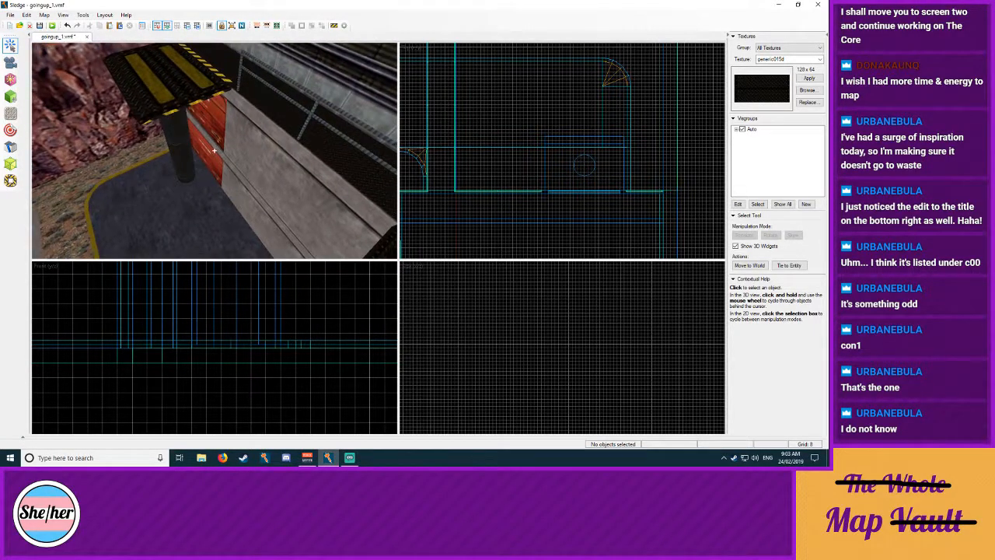
{"action": "left_click", "coordinate": [174, 82]}
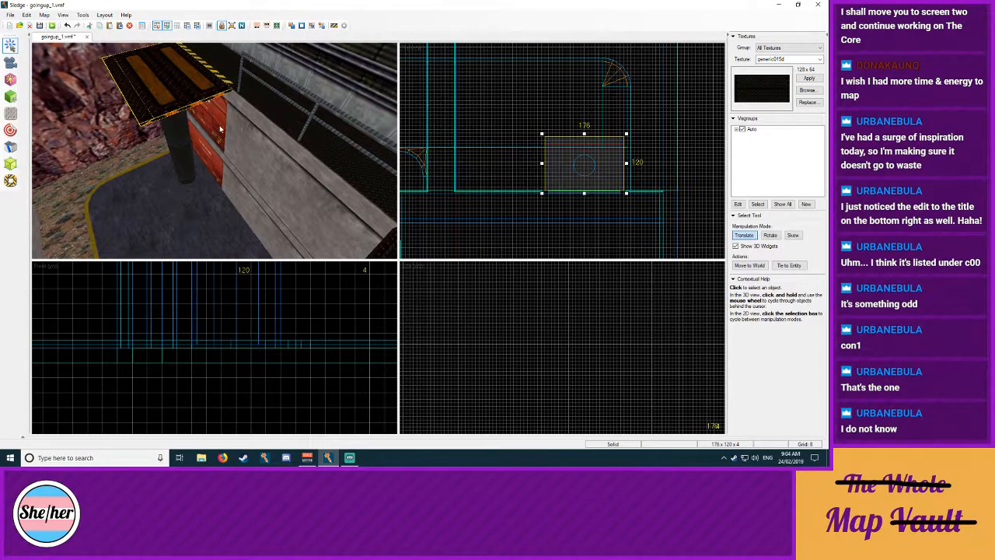
{"action": "key", "text": "z"}
{"action": "key", "text": "w"}
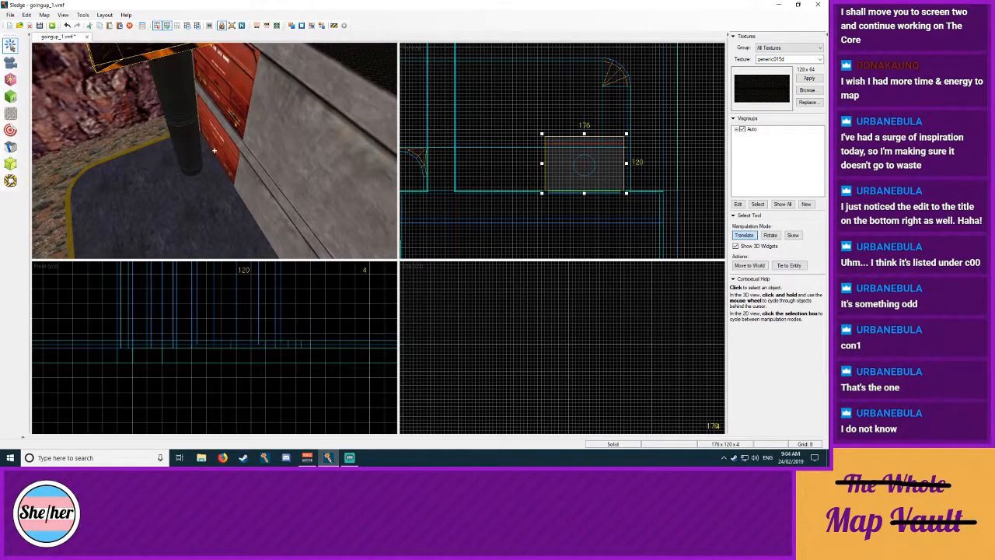
{"action": "key", "text": "s"}
{"action": "key", "text": "w"}
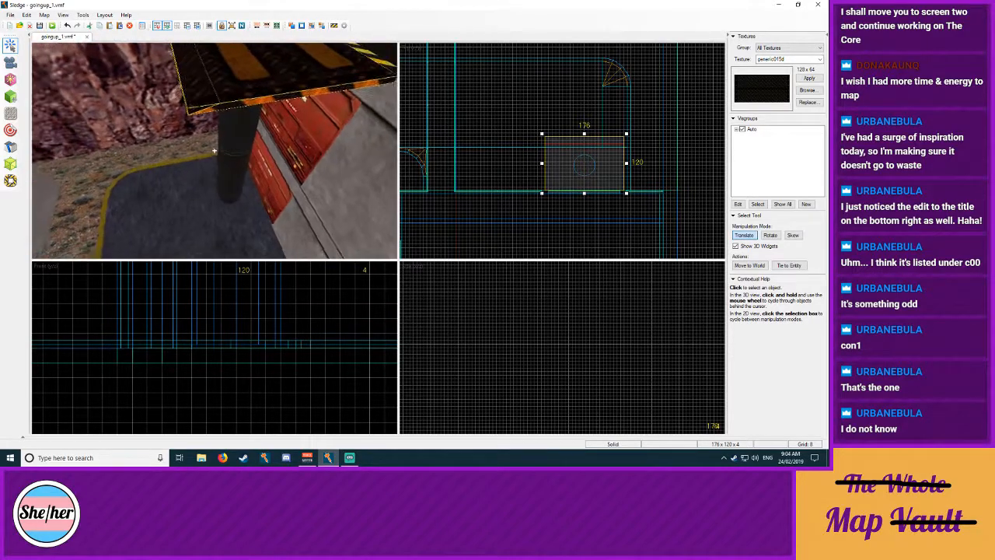
{"action": "key", "text": "s"}
{"action": "key", "text": "s"}
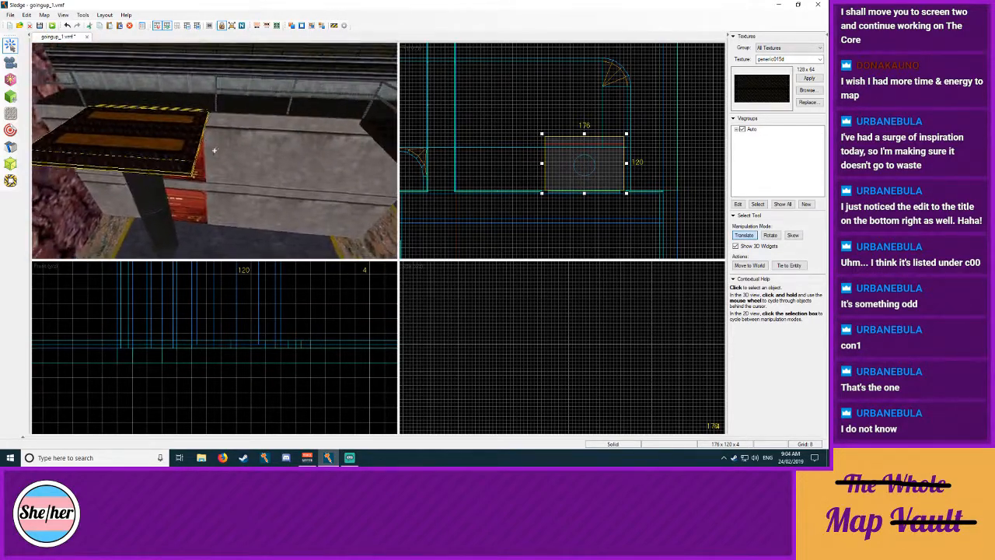
Step: Add the piston cylinder to the lift plate selection and lower both until the plate rests just above the ground at the lower door
{"action": "key", "text": "z"}
{"action": "left_click", "coordinate": [166, 191], "text": "ctrl"}
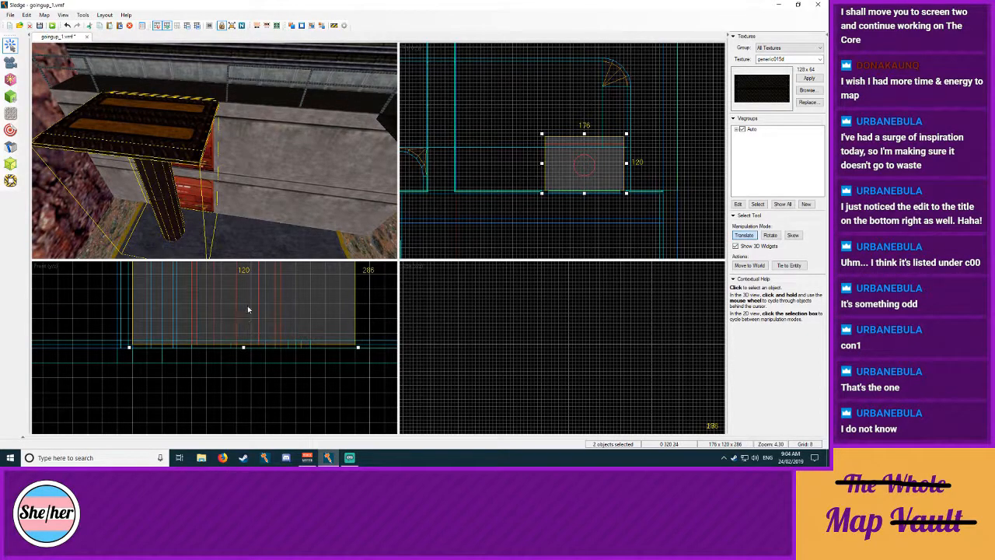
{"action": "key", "text": "Down"}
{"action": "key", "text": "Down"}
{"action": "key", "text": "Down"}
{"action": "key", "text": "Down"}
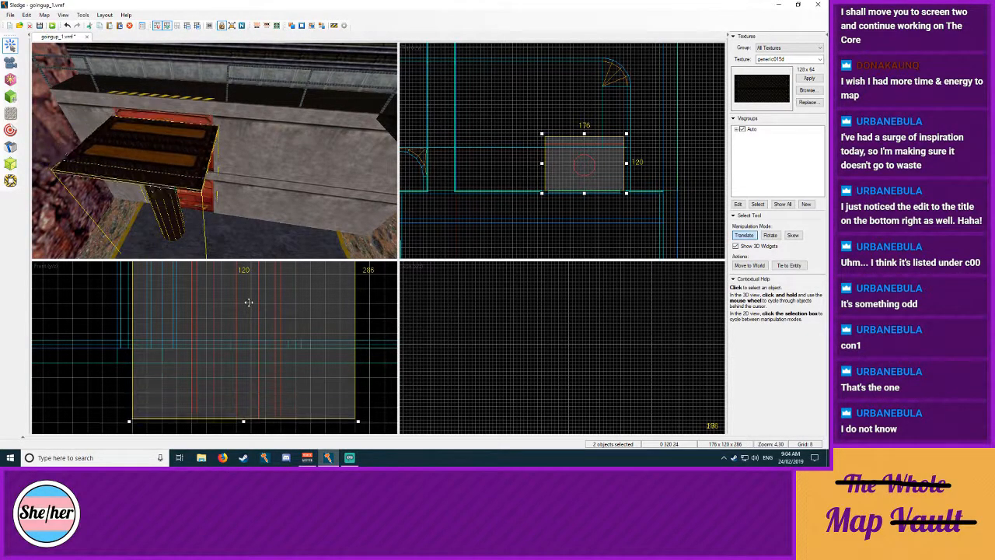
{"action": "key", "text": "Down"}
{"action": "key", "text": "Down"}
{"action": "key", "text": "Down"}
{"action": "key", "text": "Down"}
{"action": "key", "text": "Down"}
{"action": "key", "text": "Up"}
{"action": "key", "text": "Up"}
{"action": "key", "text": "Up"}
{"action": "key", "text": "Up"}
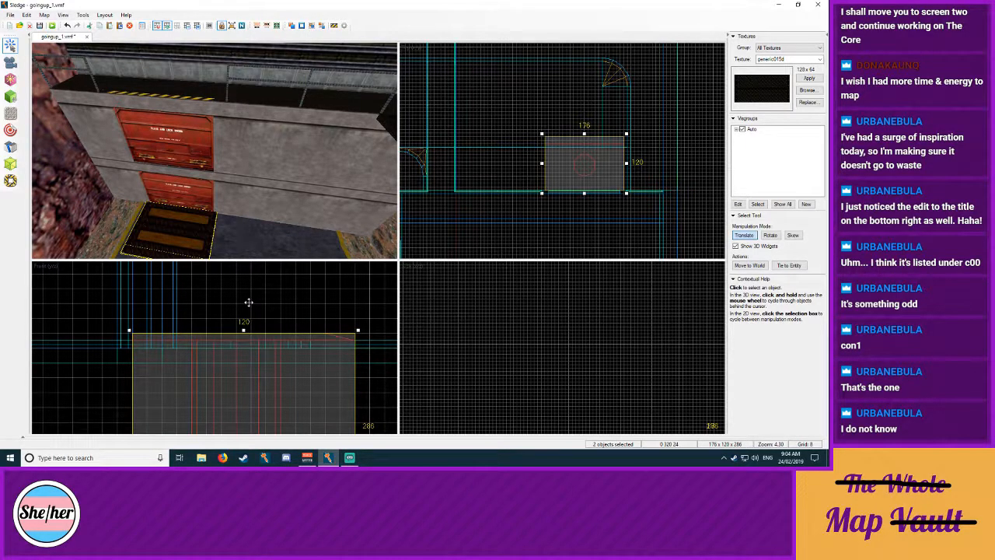
{"action": "key", "text": "Down"}
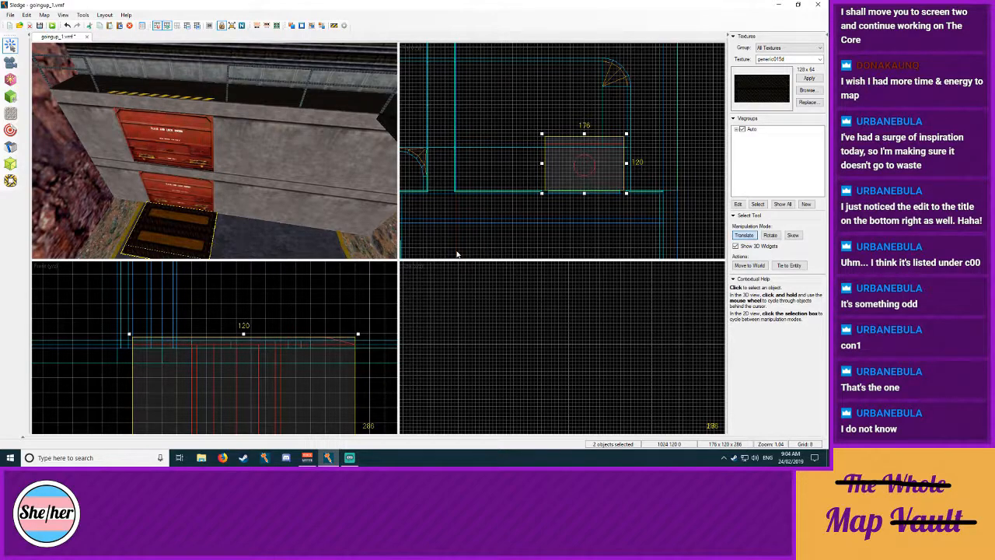
Step: Tie the lift plate and piston to a single brush entity and change its class to func_door
{"action": "left_click", "coordinate": [785, 266]}
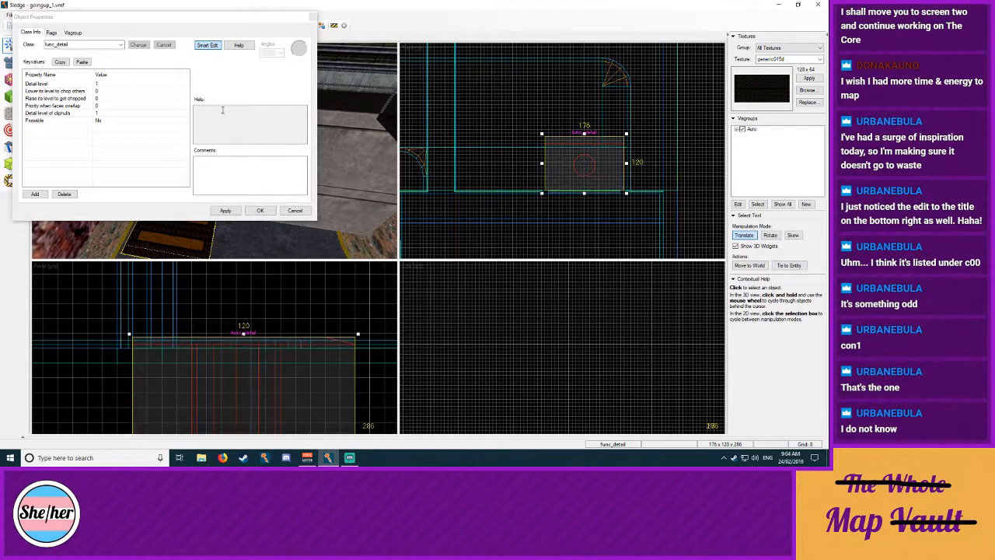
{"action": "left_click", "coordinate": [119, 45]}
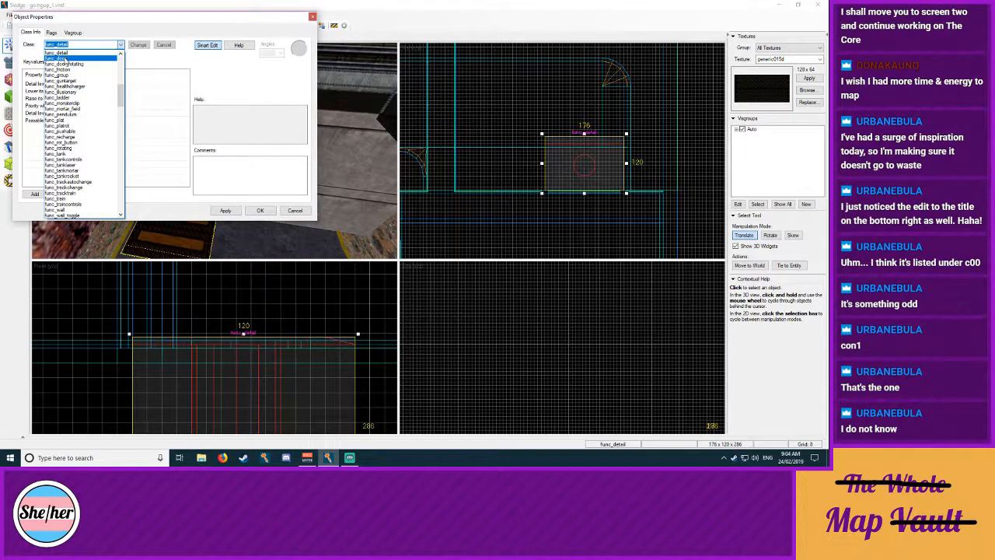
{"action": "left_click", "coordinate": [61, 58]}
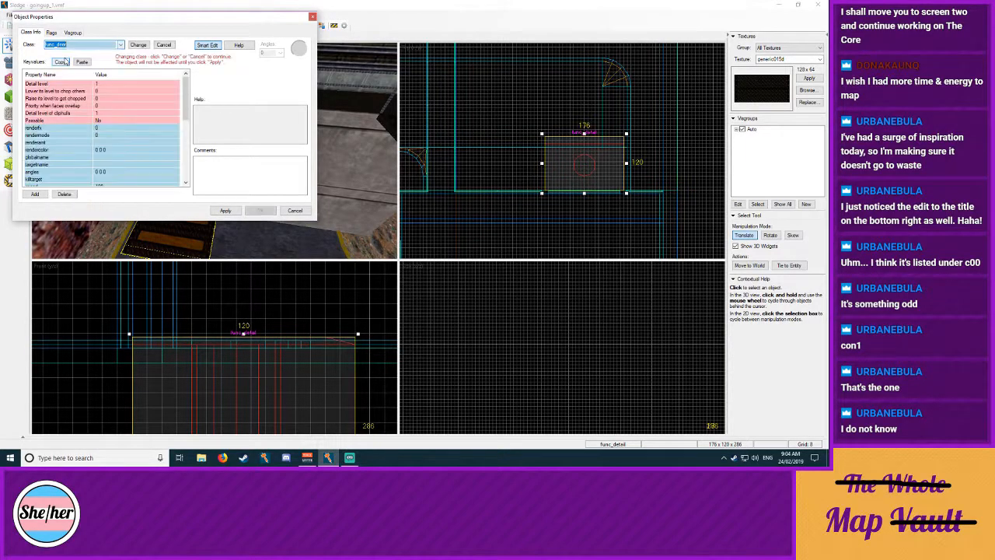
{"action": "left_click", "coordinate": [225, 210]}
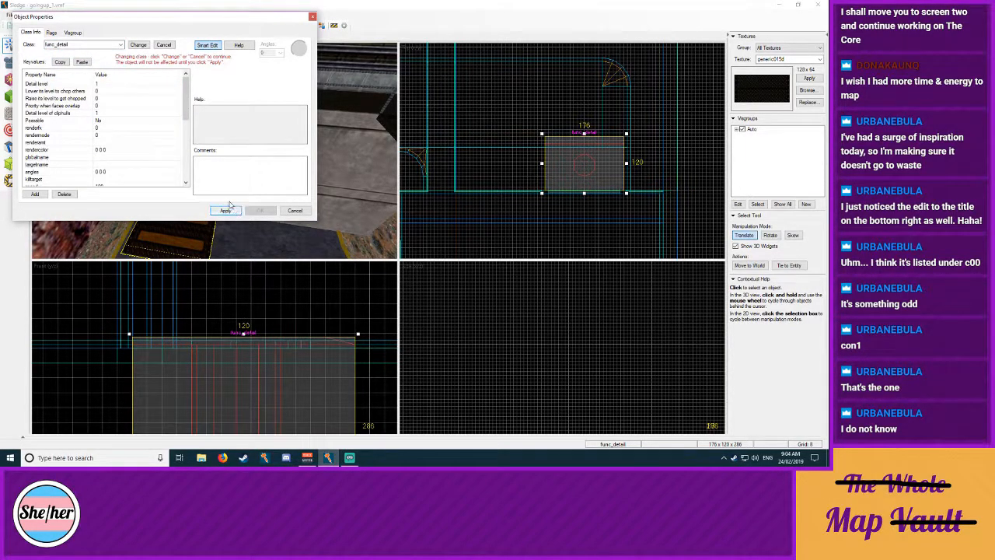
{"action": "left_click", "coordinate": [51, 33]}
{"action": "left_click", "coordinate": [34, 34]}
{"action": "left_click", "coordinate": [138, 44]}
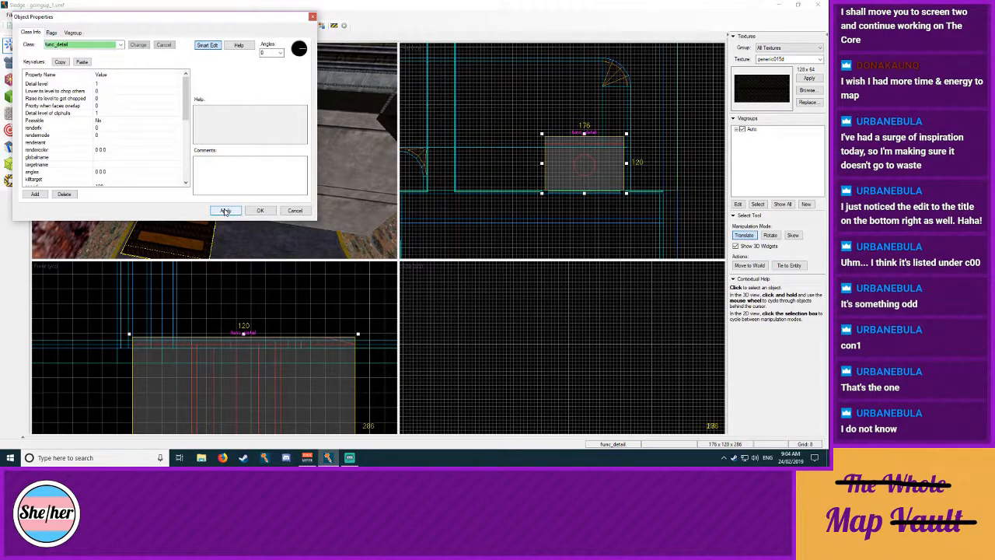
{"action": "left_click", "coordinate": [121, 44]}
{"action": "left_click", "coordinate": [70, 63]}
{"action": "left_click", "coordinate": [138, 44]}
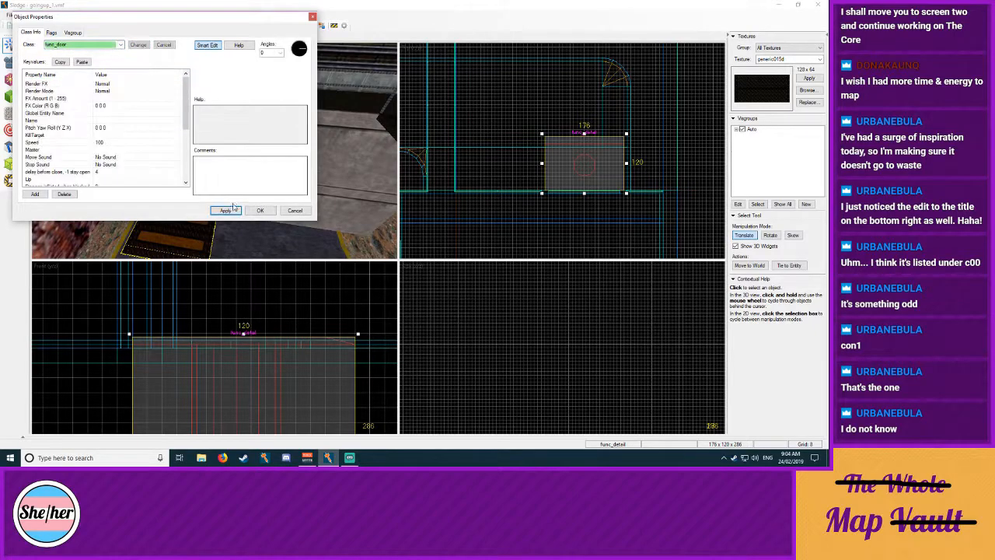
Step: Enable the Toggle flag on the lift's func_door, apply its properties and deselect the lift
{"action": "left_click", "coordinate": [51, 32]}
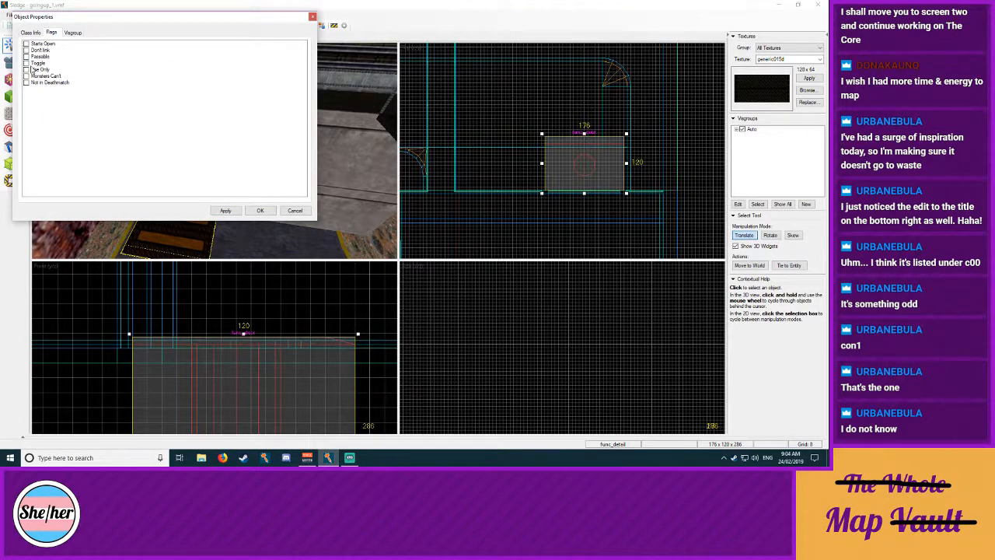
{"action": "left_click", "coordinate": [27, 56]}
{"action": "left_click", "coordinate": [26, 63]}
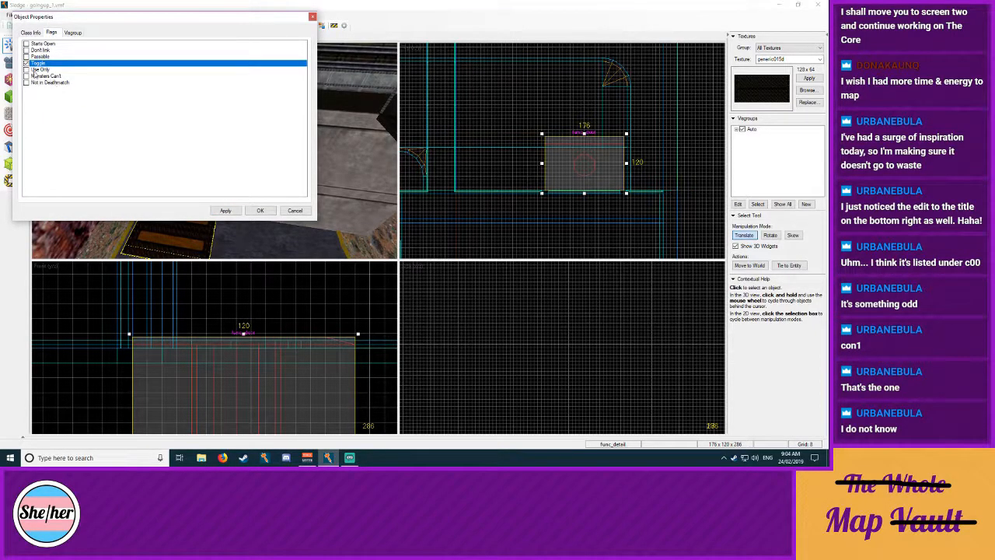
{"action": "left_click", "coordinate": [31, 33]}
{"action": "left_click", "coordinate": [225, 212]}
{"action": "left_click", "coordinate": [261, 212]}
{"action": "left_click", "coordinate": [479, 234]}
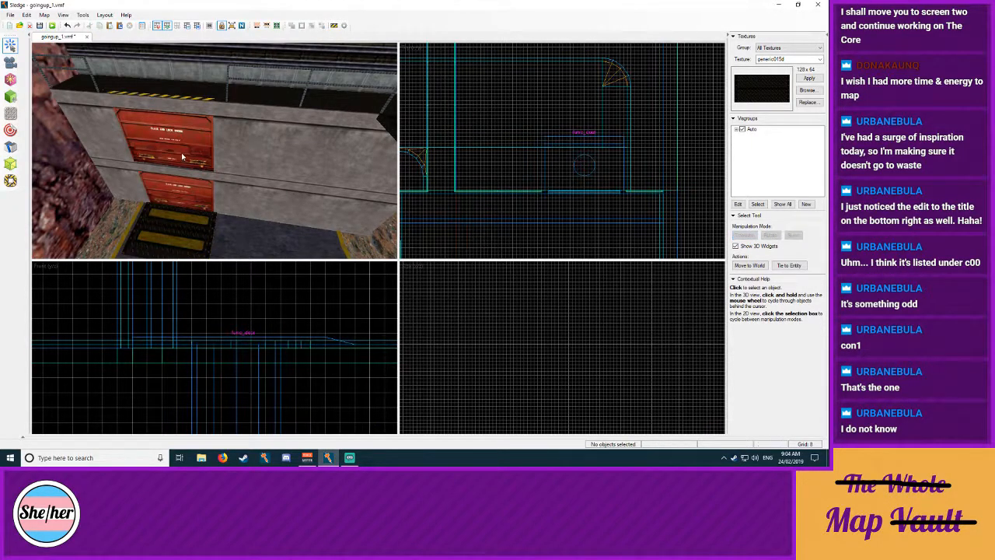
Step: Create a 64 × 64 × 280 block enclosing the lowered piston beneath the ground, and clear the selection
{"action": "key", "text": "z"}
{"action": "key", "text": "w"}
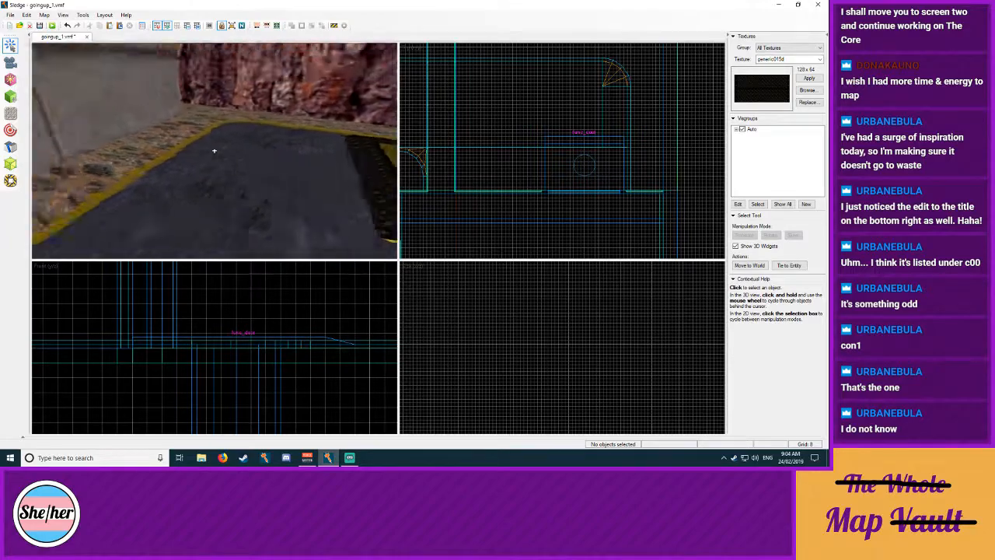
{"action": "key", "text": "z"}
{"action": "scroll", "coordinate": [234, 295], "scroll_direction": "down", "scroll_amount": 3}
{"action": "scroll", "coordinate": [234, 338], "scroll_direction": "up", "scroll_amount": 3}
{"action": "left_click", "coordinate": [15, 101]}
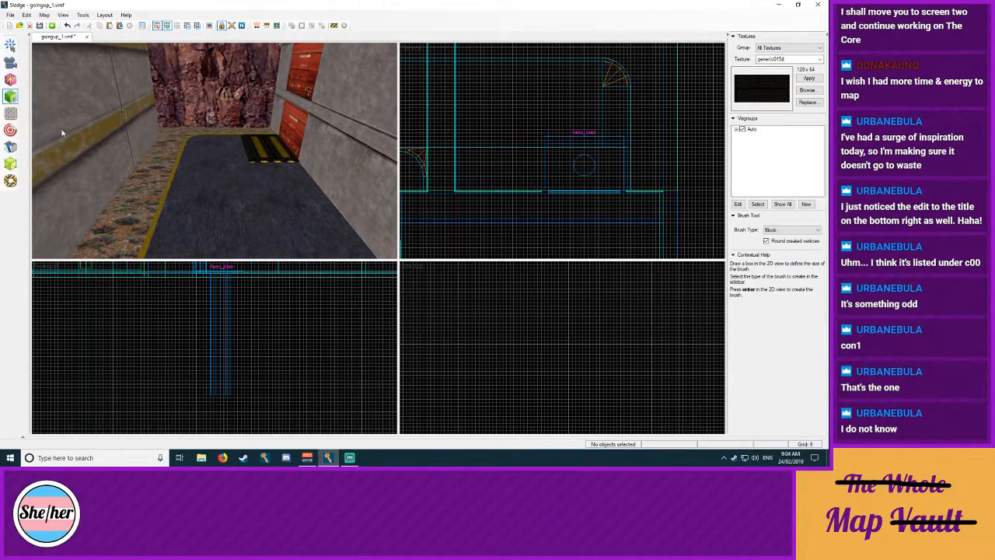
{"action": "mouse_move", "coordinate": [236, 282]}
{"action": "left_mouse_down"}
{"action": "mouse_move", "coordinate": [205, 351]}
{"action": "mouse_move", "coordinate": [209, 406]}
{"action": "left_mouse_up"}
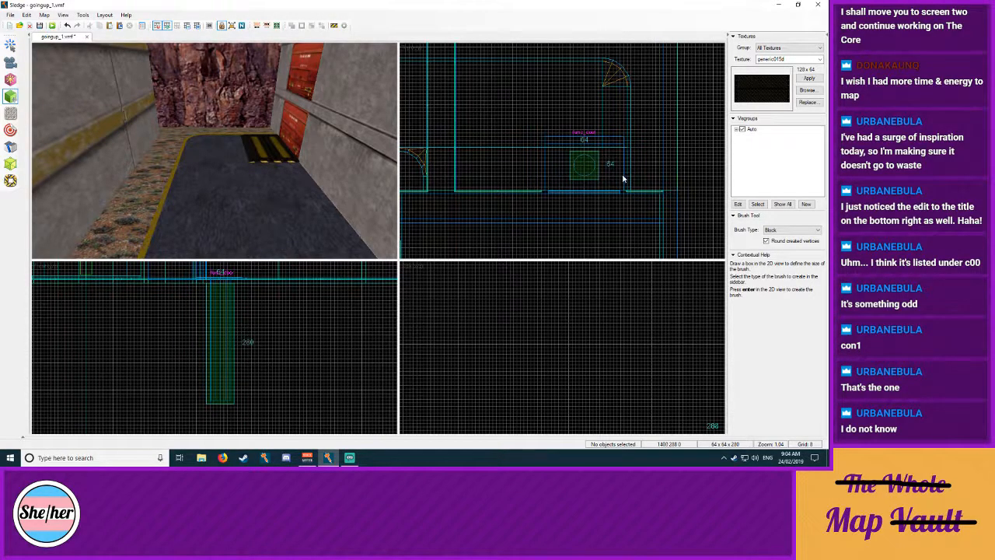
{"action": "key", "text": "Return"}
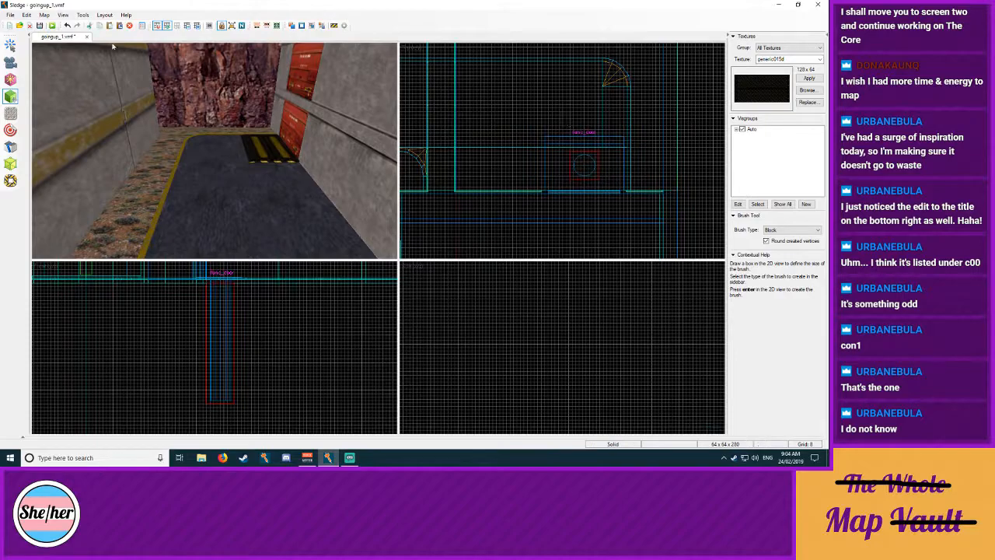
{"action": "left_click", "coordinate": [11, 48]}
{"action": "key", "text": "Escape"}
Step: Examine the outdoor walkway, the checker-floored rooms and the outer walls around the lift yard from several angles
{"action": "key", "text": "w"}
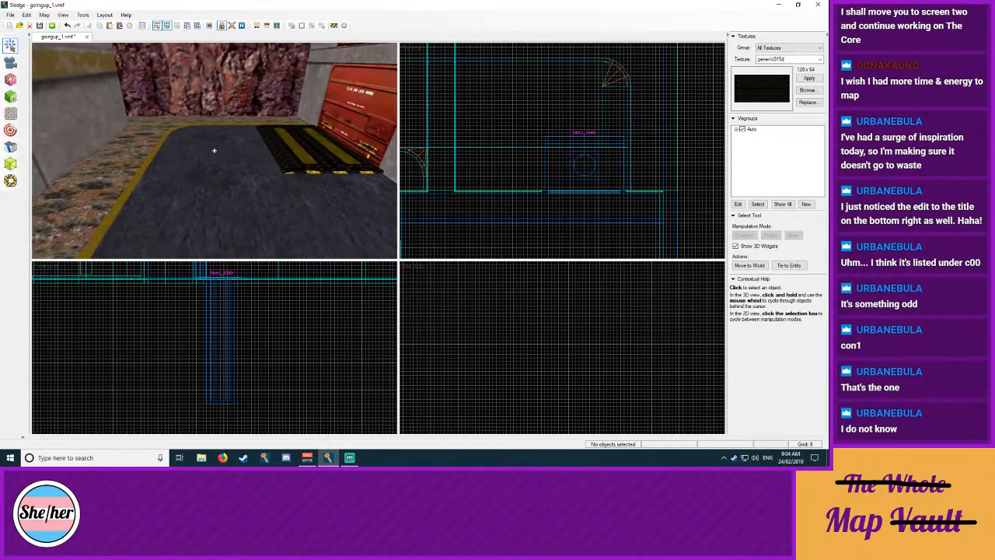
{"action": "key", "text": "w"}
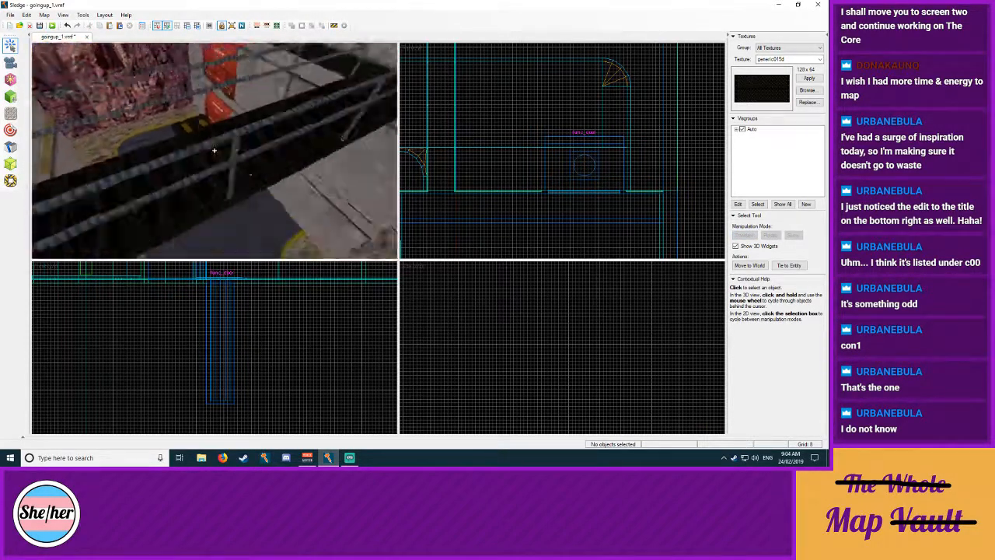
{"action": "key", "text": "w"}
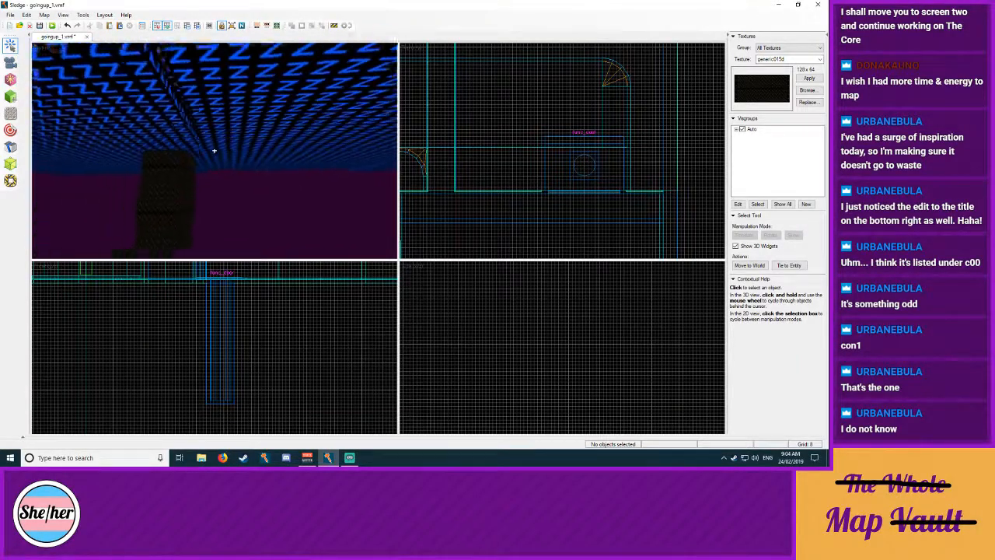
{"action": "key", "text": "w"}
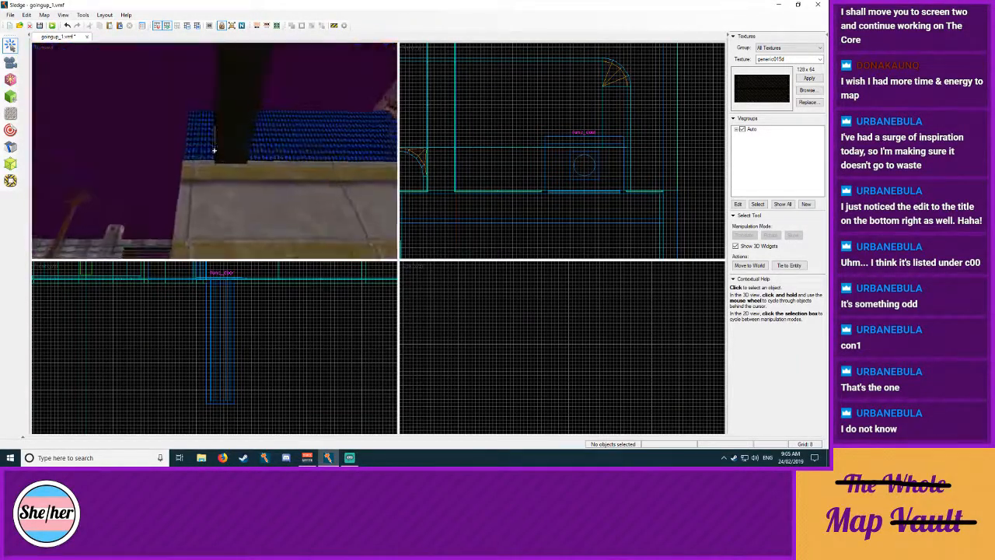
{"action": "key", "text": "w"}
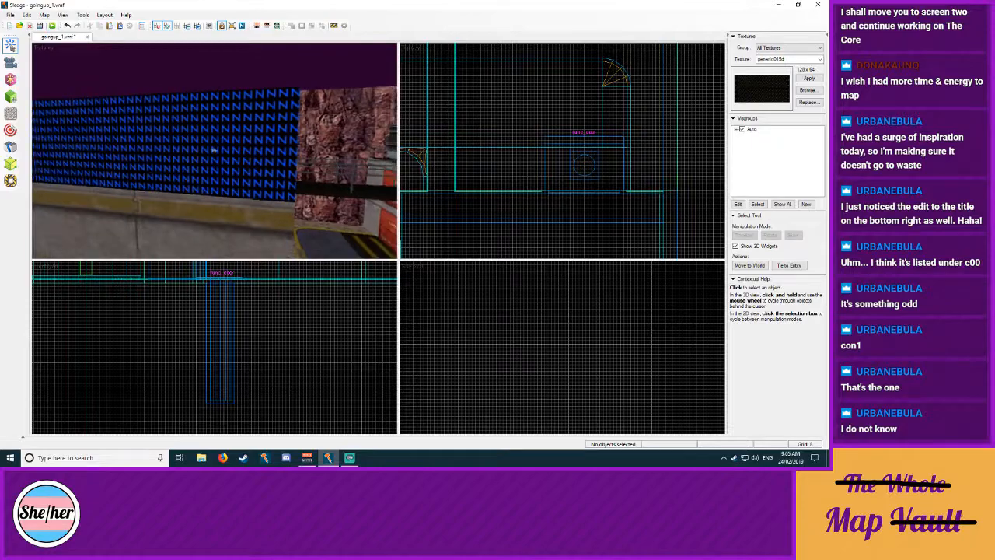
{"action": "key", "text": "w"}
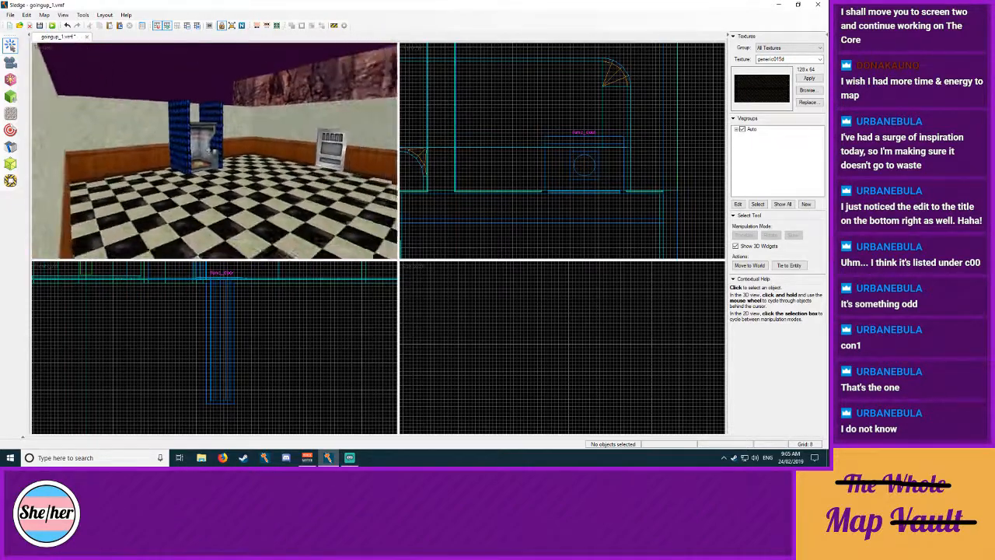
{"action": "key", "text": "w"}
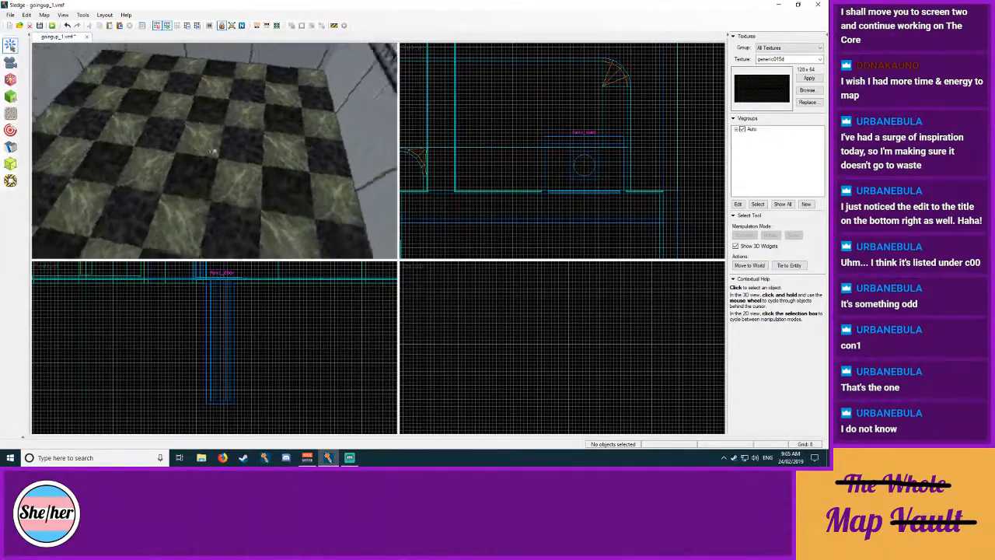
{"action": "key", "text": "s"}
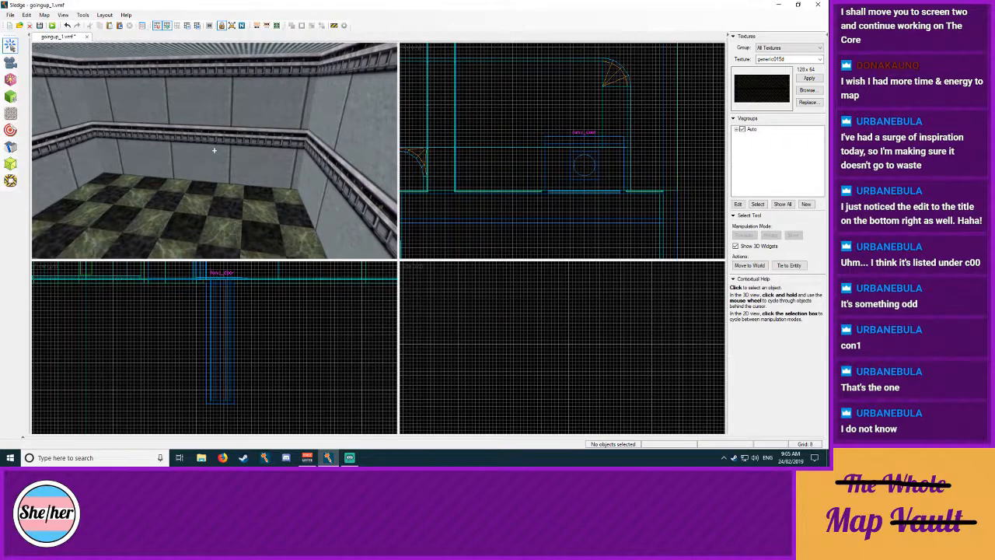
{"action": "key", "text": "s"}
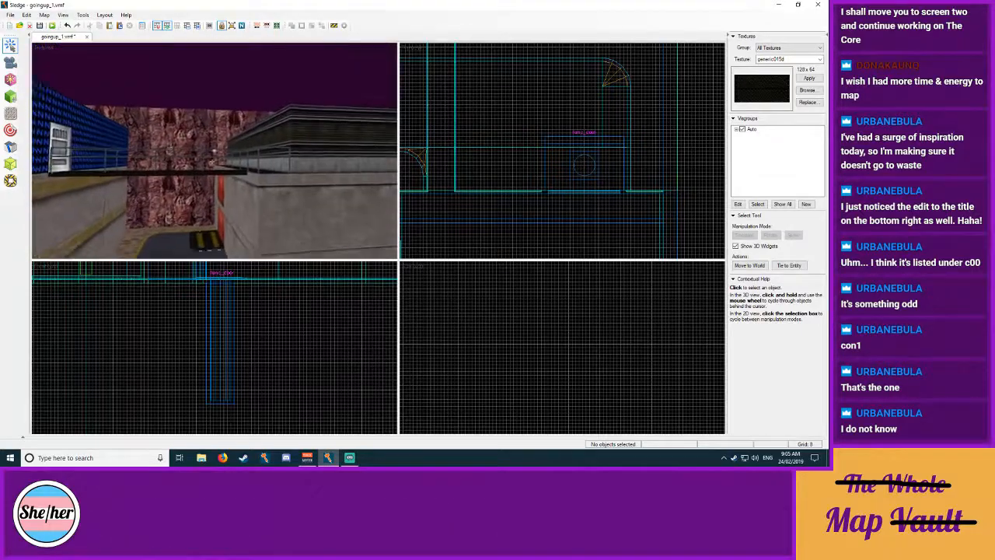
{"action": "key", "text": "s"}
{"action": "key", "text": "w"}
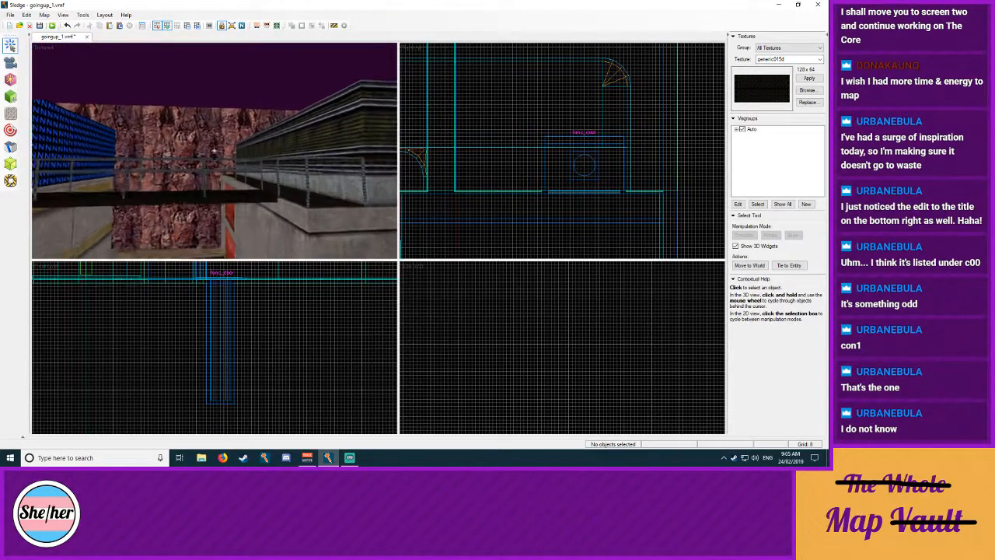
{"action": "key", "text": "s"}
{"action": "key", "text": "w"}
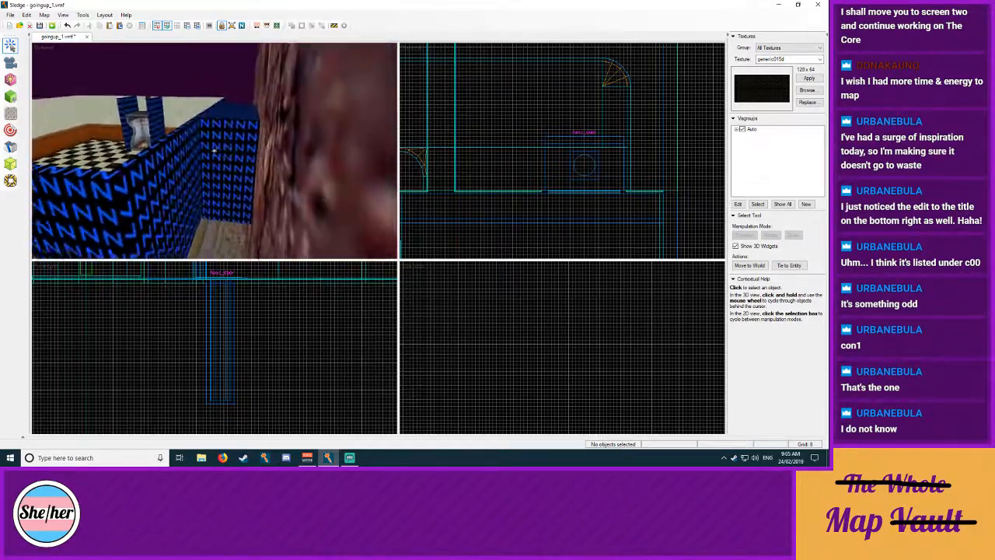
{"action": "key", "text": "s"}
{"action": "key", "text": "w"}
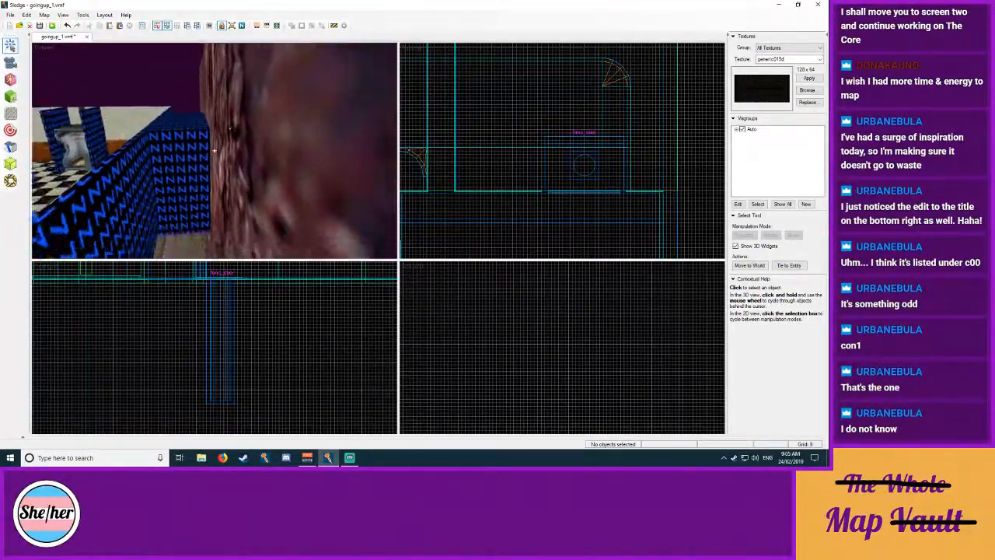
{"action": "key", "text": "s"}
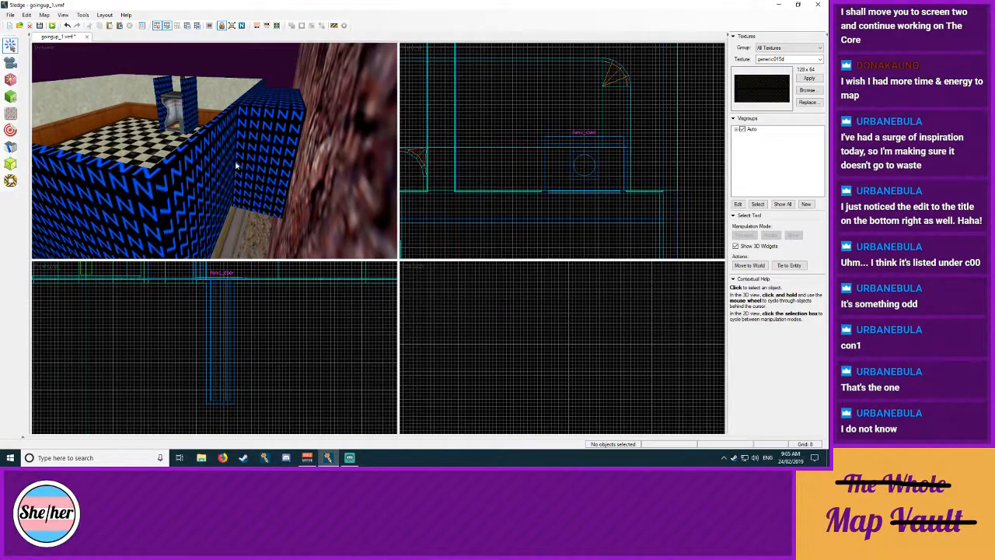
Step: Select the upper face of the outdoor wall opposite the lift and fit the -0tnnl_w12a texture to it
{"action": "left_click", "coordinate": [10, 113]}
{"action": "key", "text": "w"}
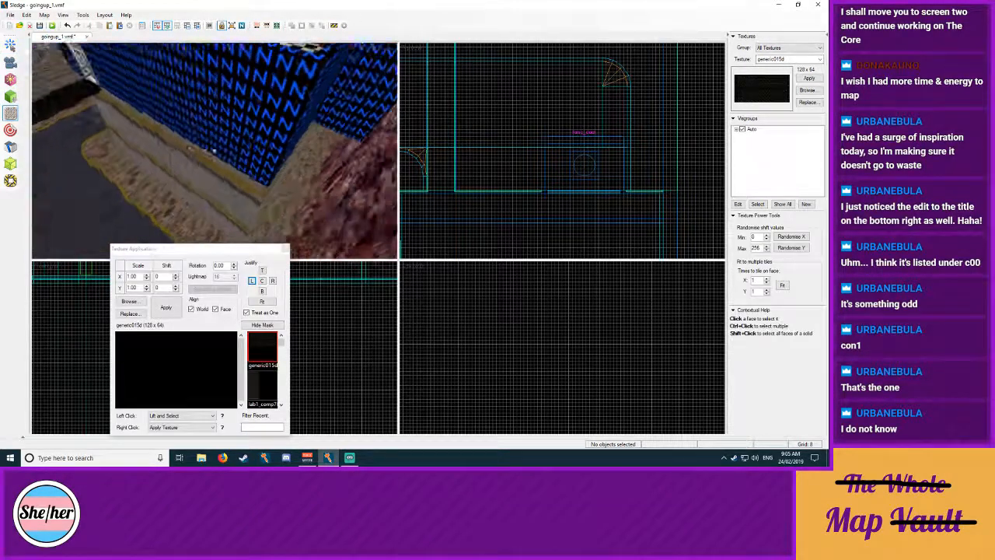
{"action": "key", "text": "s"}
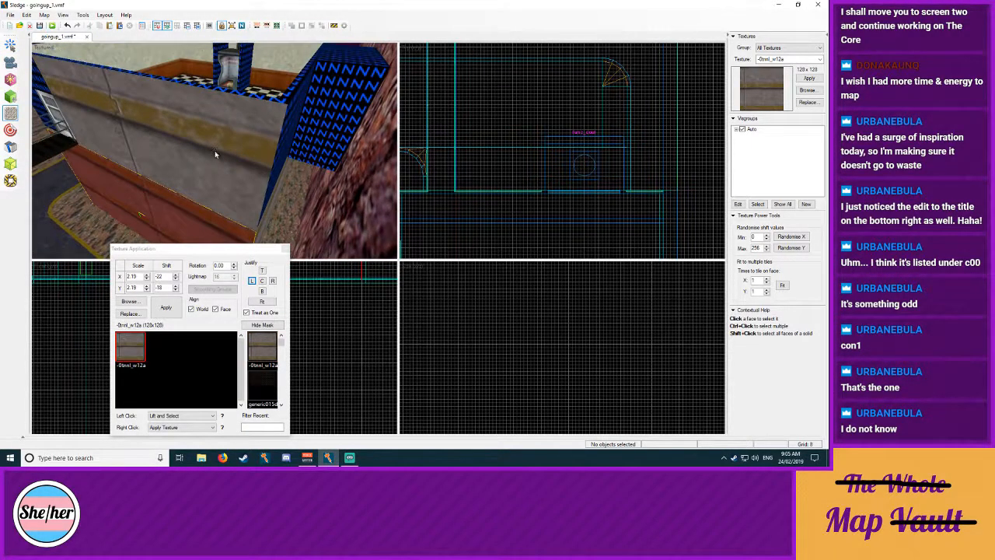
{"action": "left_click", "coordinate": [216, 154]}
{"action": "left_click", "coordinate": [261, 300]}
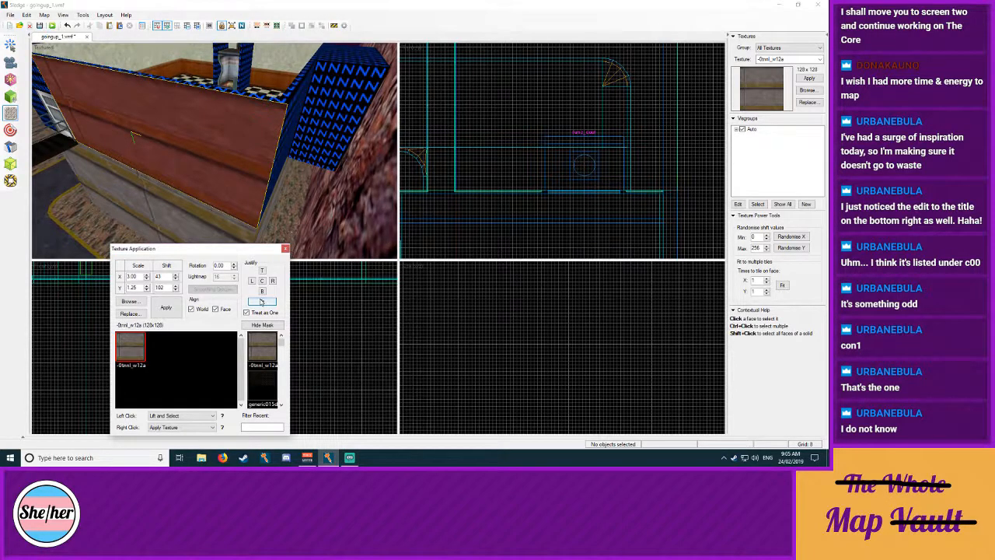
Step: Apply the tnnl_c1 texture to the selected outdoor wall face and set its X scale to 1.25
{"action": "left_click", "coordinate": [130, 302]}
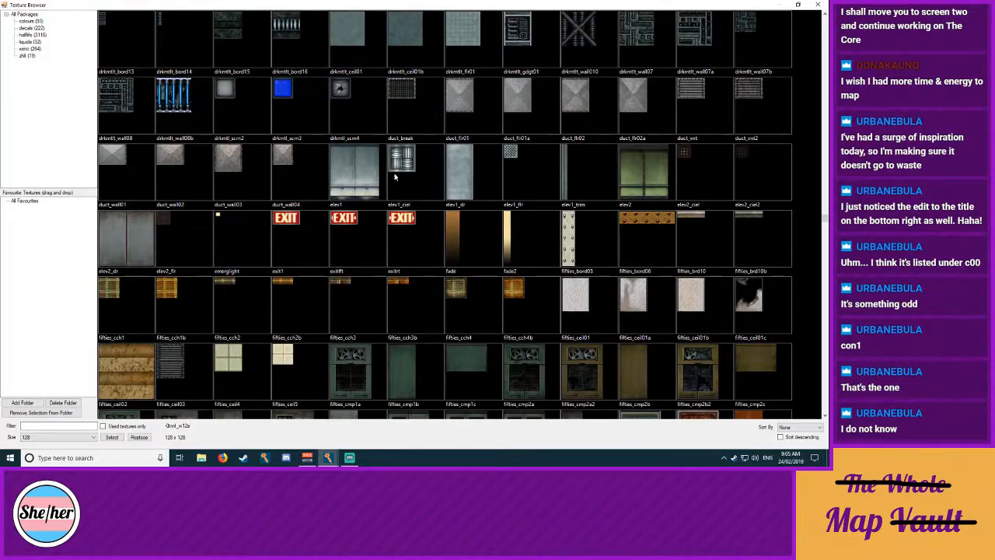
{"action": "scroll", "coordinate": [380, 176], "scroll_direction": "down", "scroll_amount": 10}
{"action": "scroll", "coordinate": [362, 176], "scroll_direction": "down", "scroll_amount": 20}
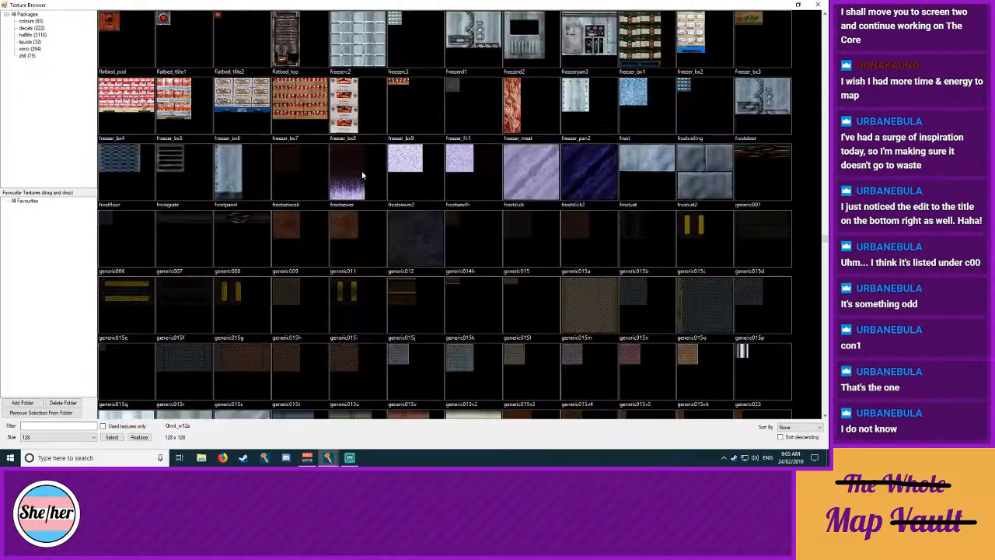
{"action": "scroll", "coordinate": [361, 175], "scroll_direction": "down", "scroll_amount": 20}
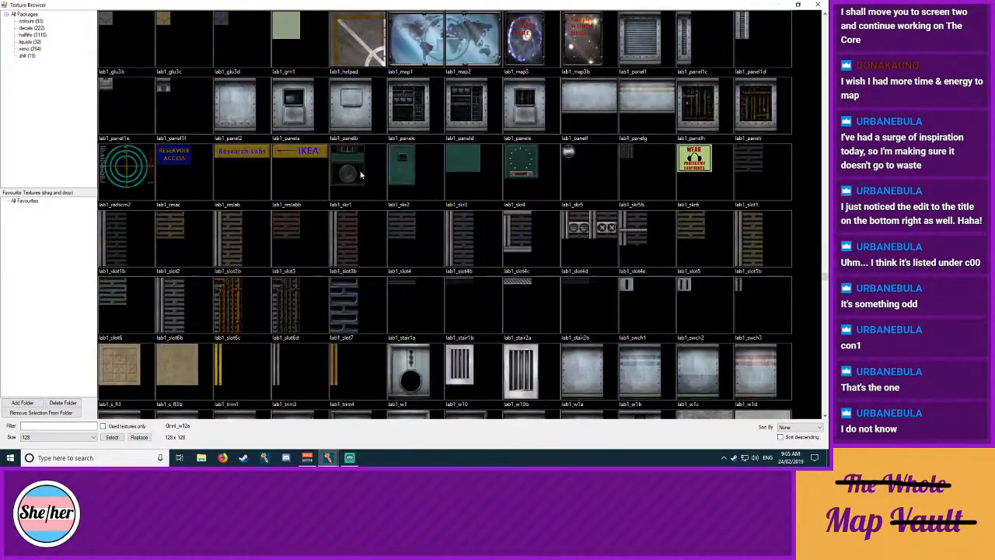
{"action": "scroll", "coordinate": [359, 175], "scroll_direction": "down", "scroll_amount": 20}
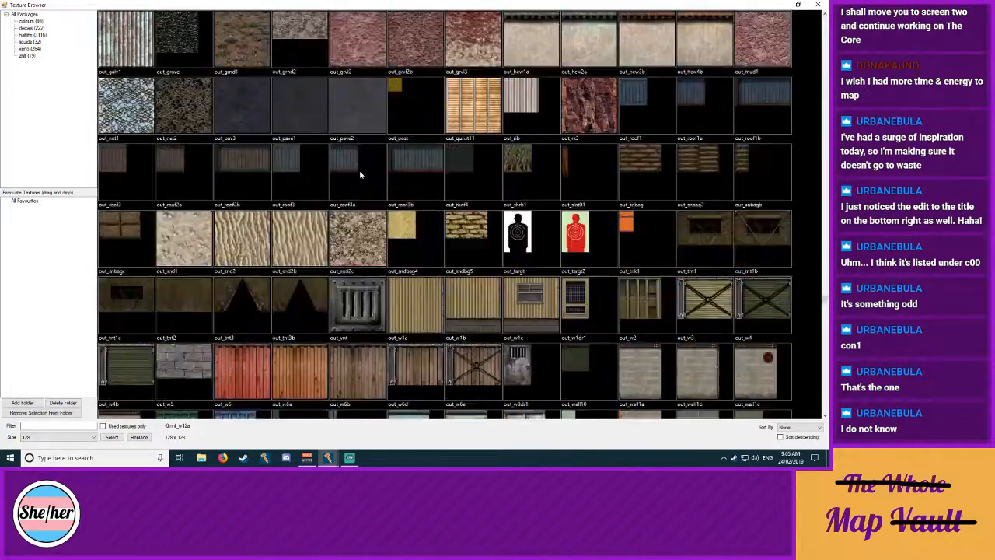
{"action": "scroll", "coordinate": [360, 176], "scroll_direction": "down", "scroll_amount": 5}
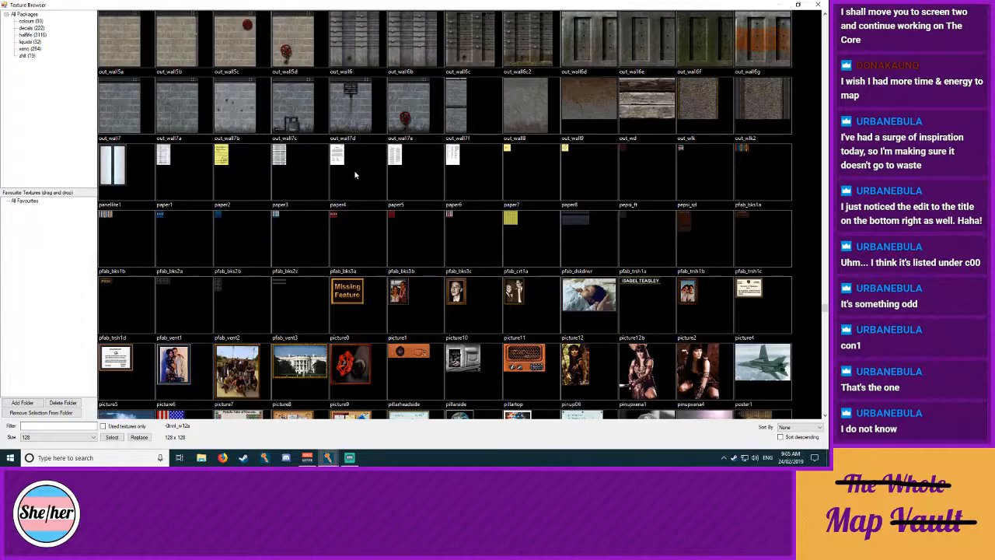
{"action": "scroll", "coordinate": [354, 175], "scroll_direction": "down", "scroll_amount": 20}
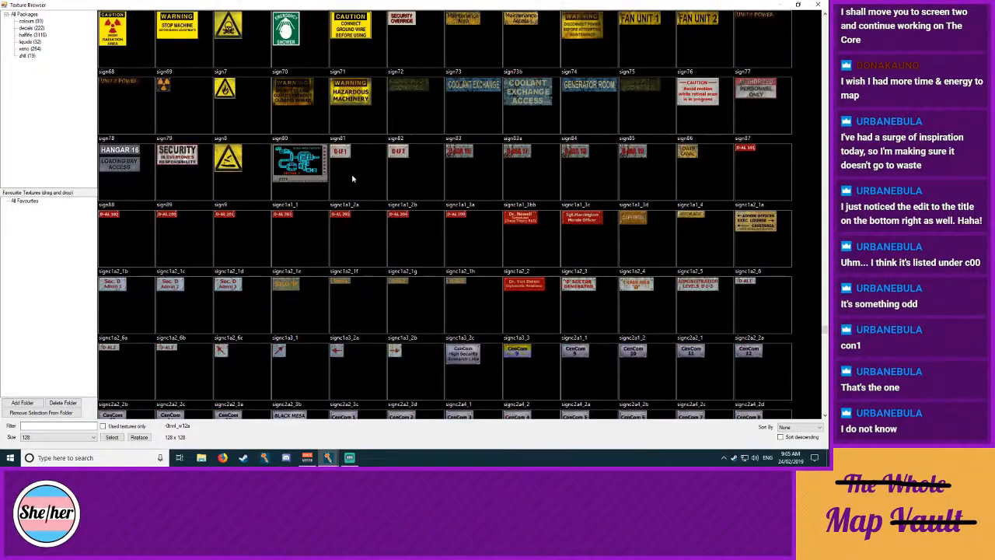
{"action": "scroll", "coordinate": [352, 179], "scroll_direction": "down", "scroll_amount": 20}
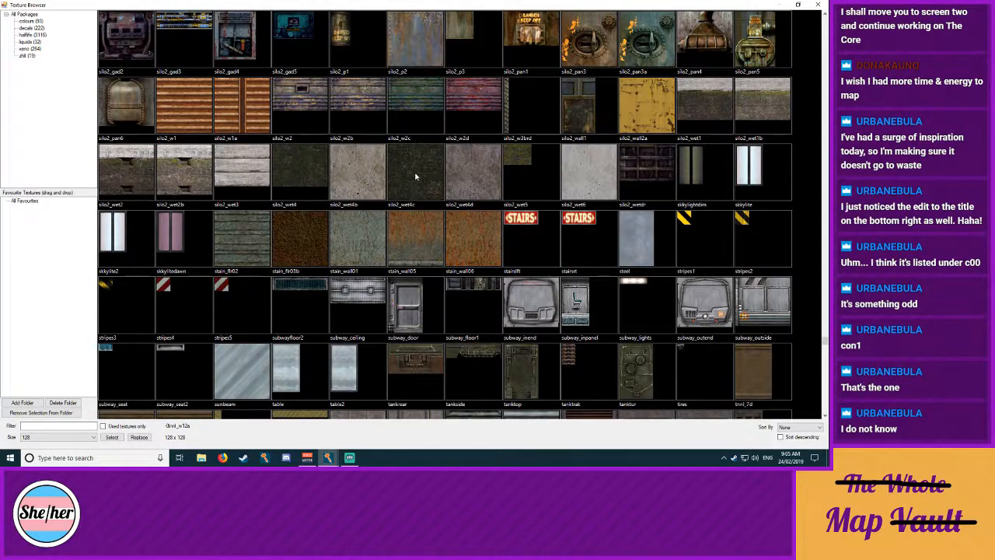
{"action": "scroll", "coordinate": [414, 177], "scroll_direction": "down", "scroll_amount": 10}
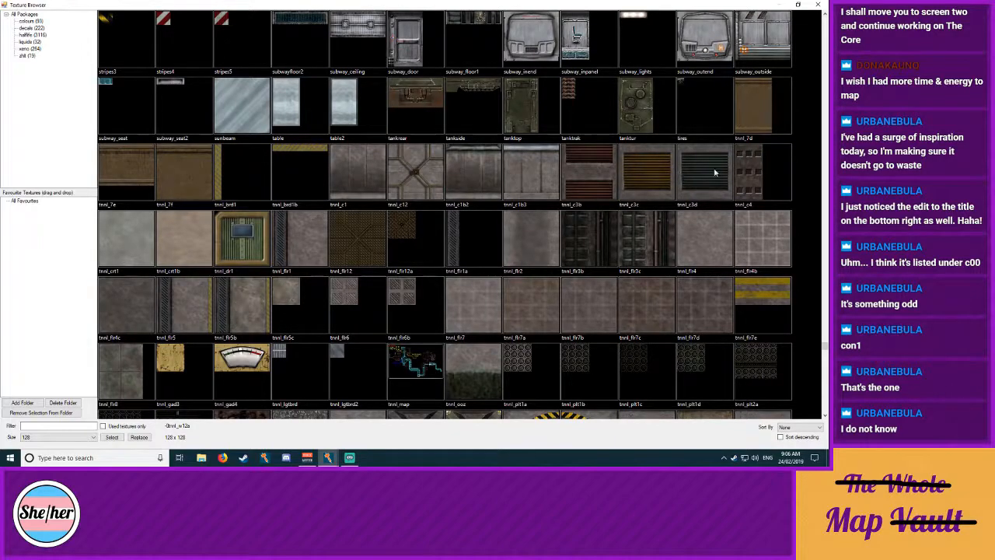
{"action": "scroll", "coordinate": [416, 283], "scroll_direction": "down", "scroll_amount": 7}
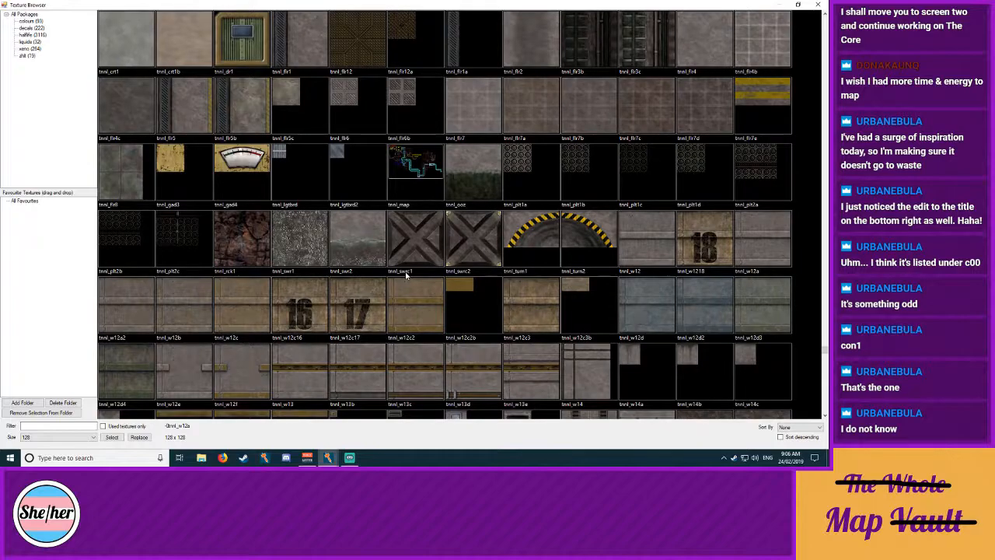
{"action": "scroll", "coordinate": [405, 274], "scroll_direction": "down", "scroll_amount": 10}
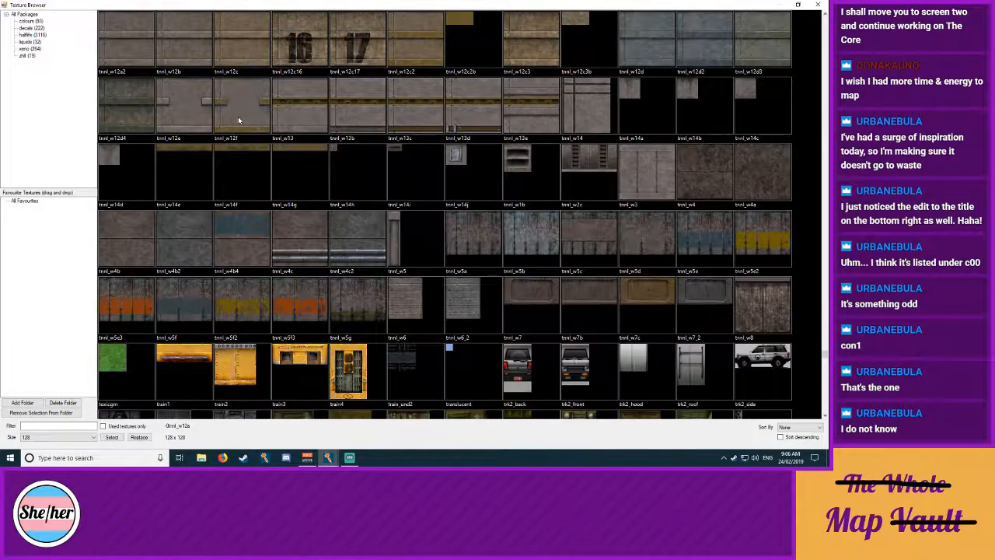
{"action": "scroll", "coordinate": [239, 121], "scroll_direction": "up", "scroll_amount": 5}
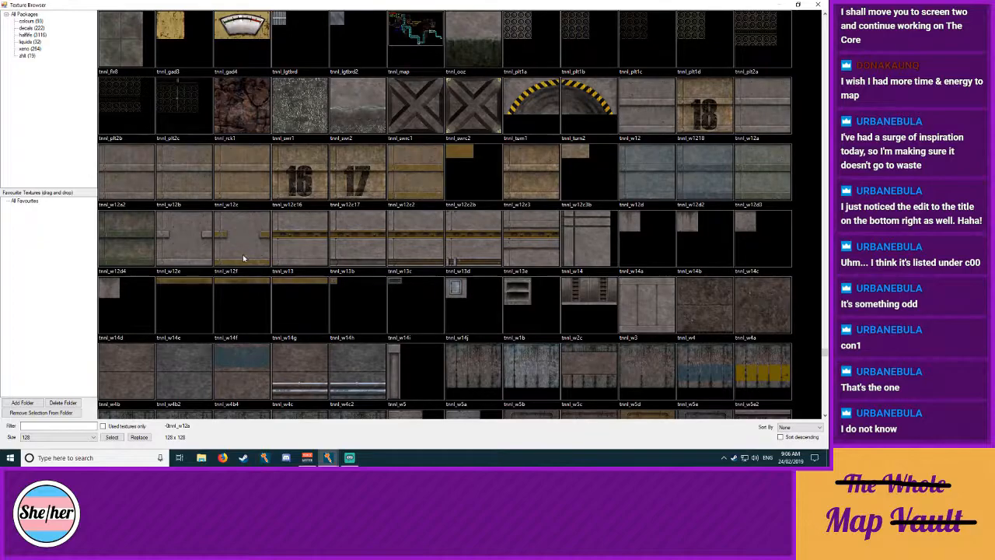
{"action": "scroll", "coordinate": [241, 264], "scroll_direction": "down", "scroll_amount": 10}
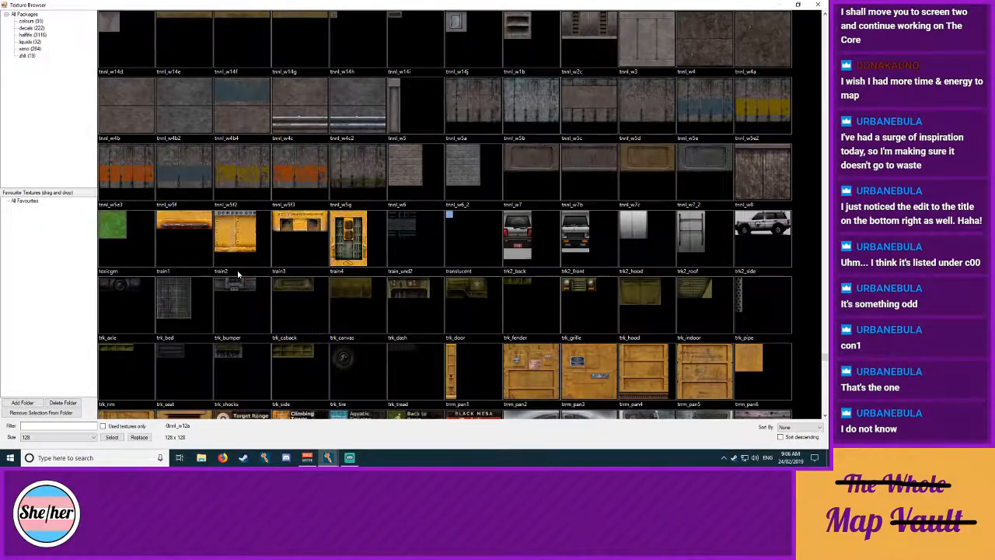
{"action": "scroll", "coordinate": [238, 274], "scroll_direction": "up", "scroll_amount": 20}
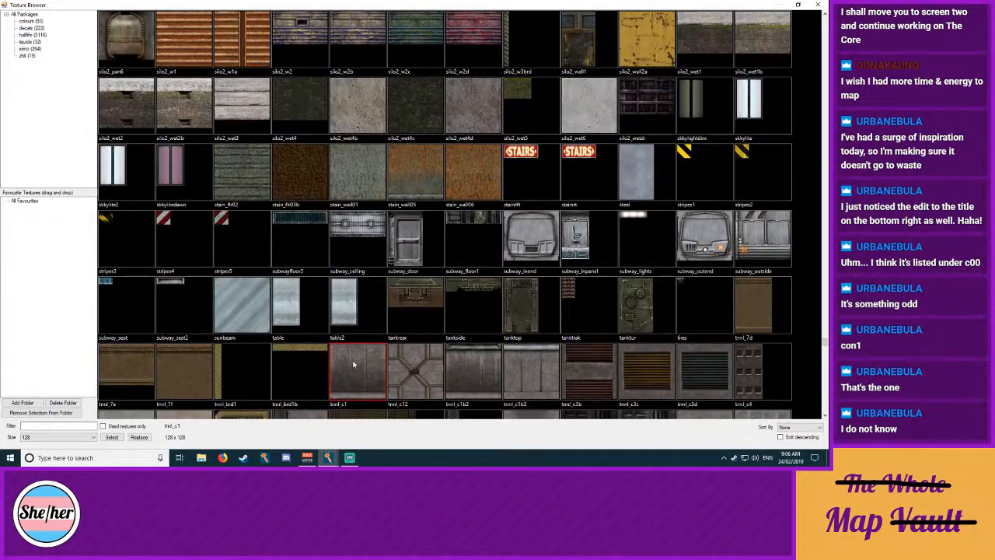
{"action": "double_click", "coordinate": [353, 364]}
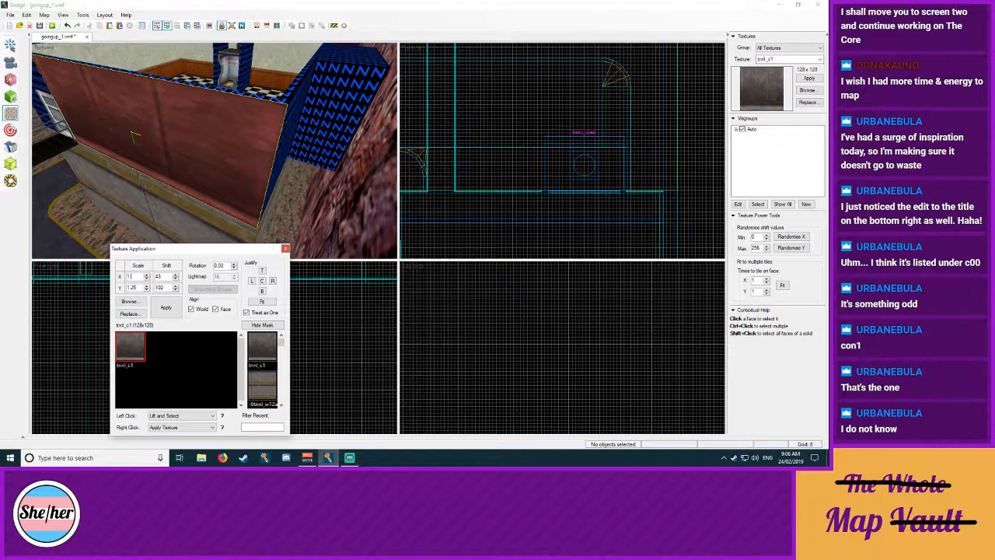
Step: Apply the tnnl_c1 texture to the untextured upper wall faces at the cliff end of the outdoor wall
{"action": "right_click", "coordinate": [297, 116]}
{"action": "right_click", "coordinate": [324, 115]}
{"action": "key", "text": "z"}
{"action": "key", "text": "w"}
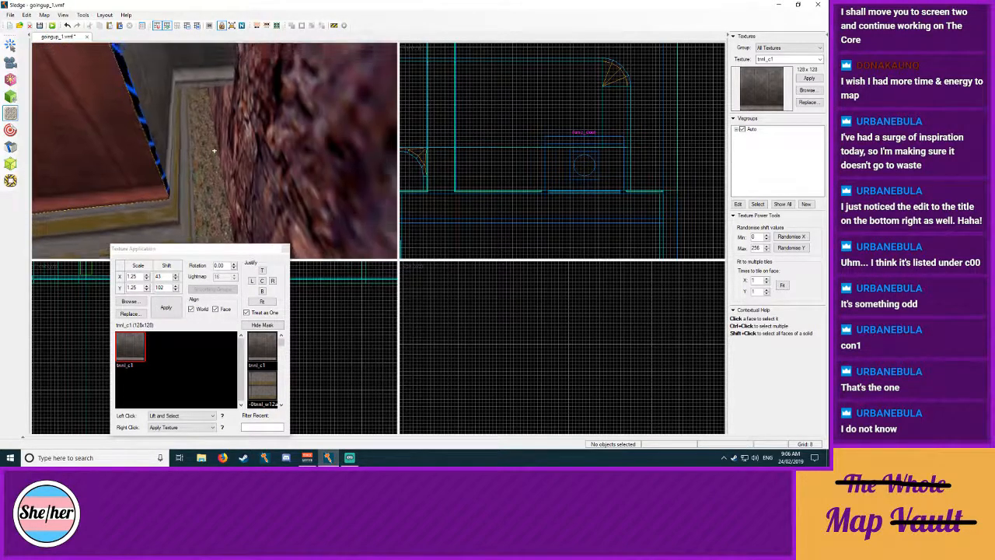
{"action": "key", "text": "z"}
{"action": "right_click", "coordinate": [153, 156]}
Step: Apply tnnl_c1 to the untextured upper walls on the door side and along the building's long outer side
{"action": "key", "text": "z"}
{"action": "key", "text": "s"}
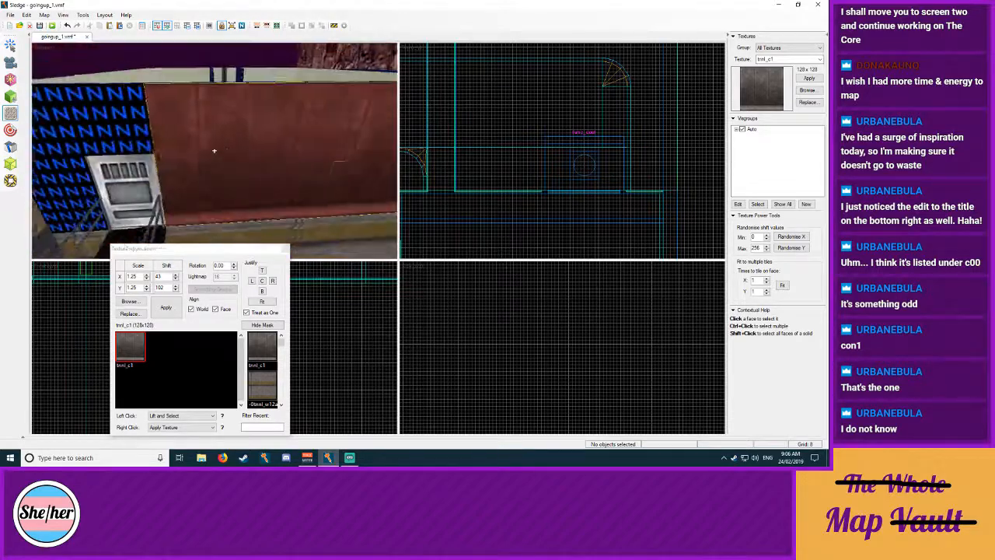
{"action": "key", "text": "z"}
{"action": "right_click", "coordinate": [252, 143]}
{"action": "right_click", "coordinate": [215, 150]}
{"action": "key", "text": "z"}
{"action": "key", "text": "a"}
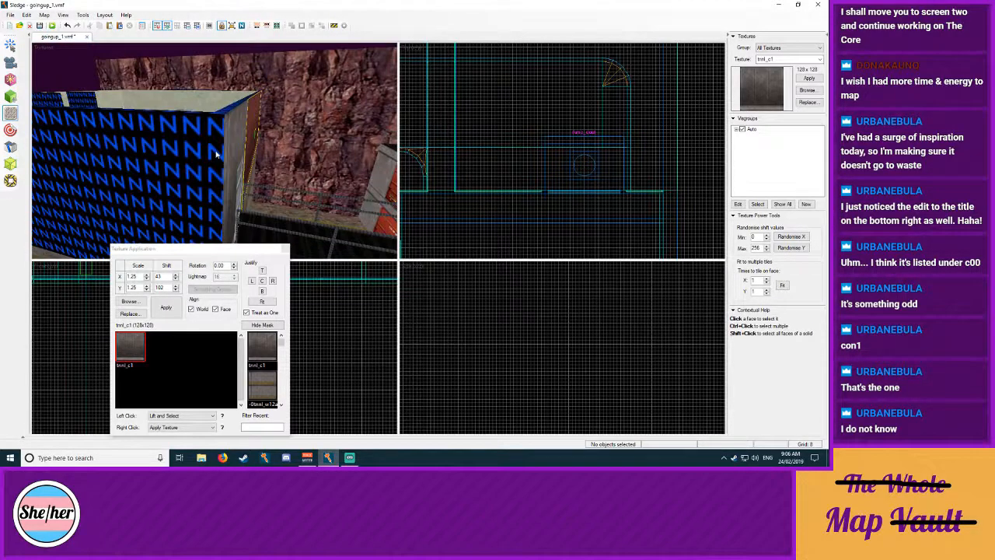
{"action": "key", "text": "a"}
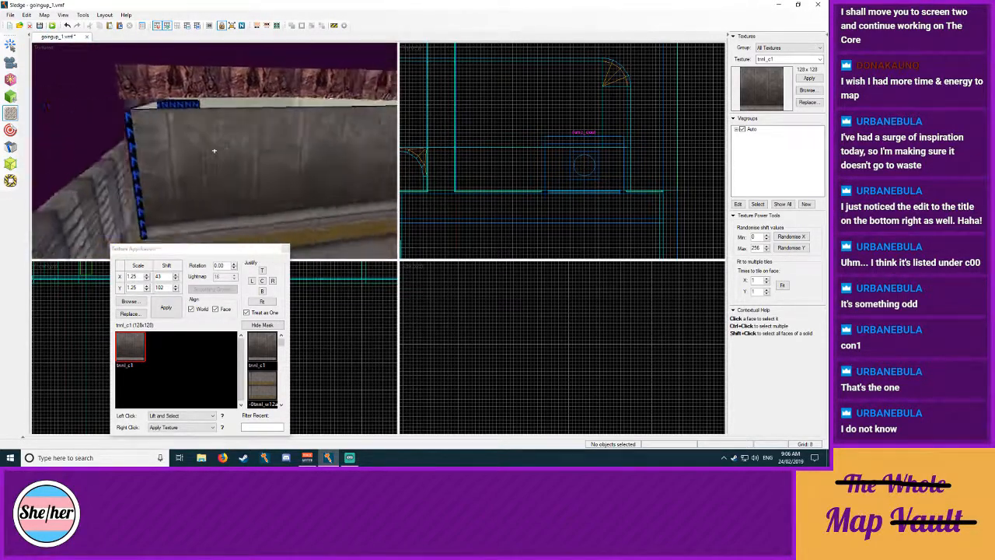
{"action": "key", "text": "z"}
{"action": "right_click", "coordinate": [238, 153]}
{"action": "right_click", "coordinate": [251, 151]}
Step: Apply tnnl_c1 to the untextured upper wall faces around the building's far outer corner
{"action": "key", "text": "z"}
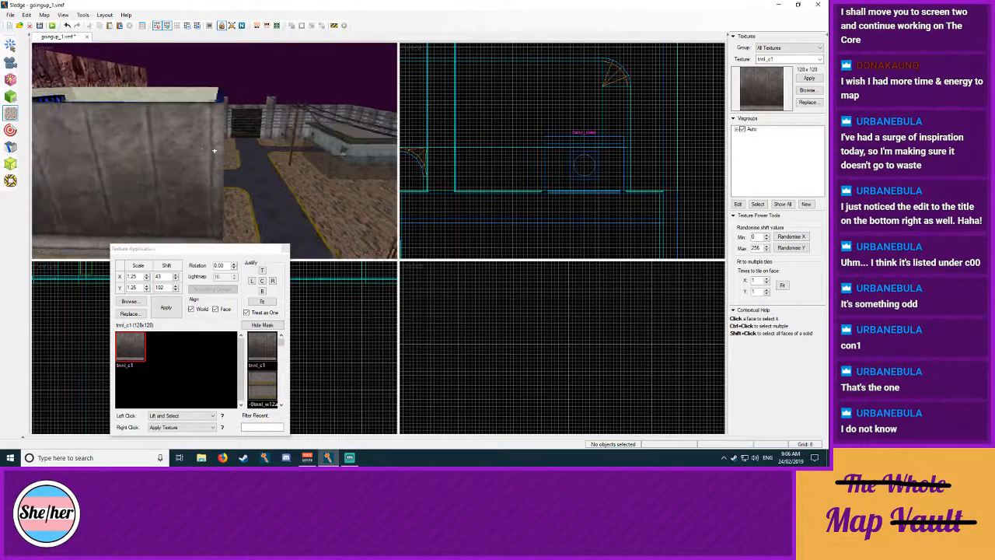
{"action": "key", "text": "a"}
{"action": "key", "text": "z"}
{"action": "right_click", "coordinate": [210, 150]}
{"action": "right_click", "coordinate": [221, 148]}
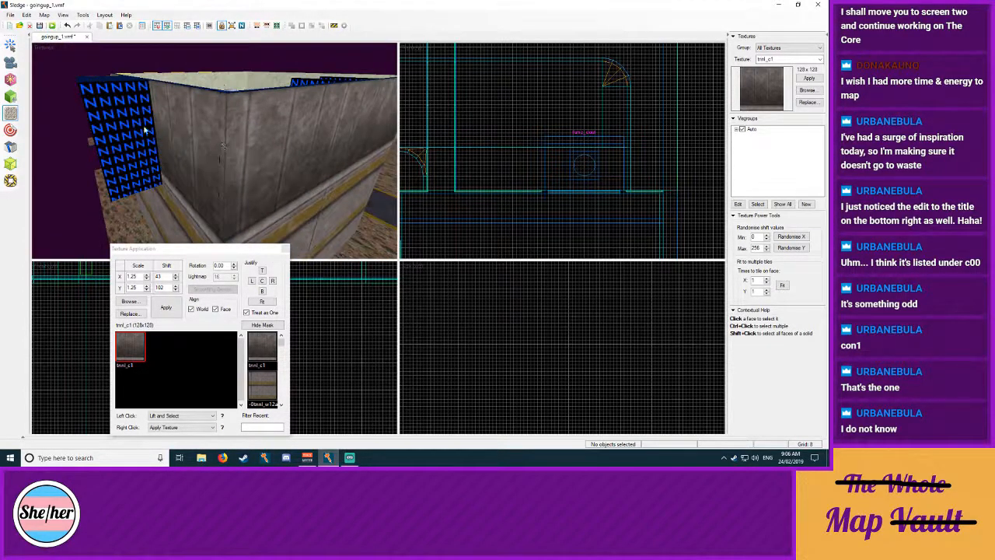
{"action": "right_click", "coordinate": [143, 122]}
Step: Select the untextured top face of the section bridging the gap beside the cliff and filter the textures by tnnl
{"action": "key", "text": "z"}
{"action": "key", "text": "a"}
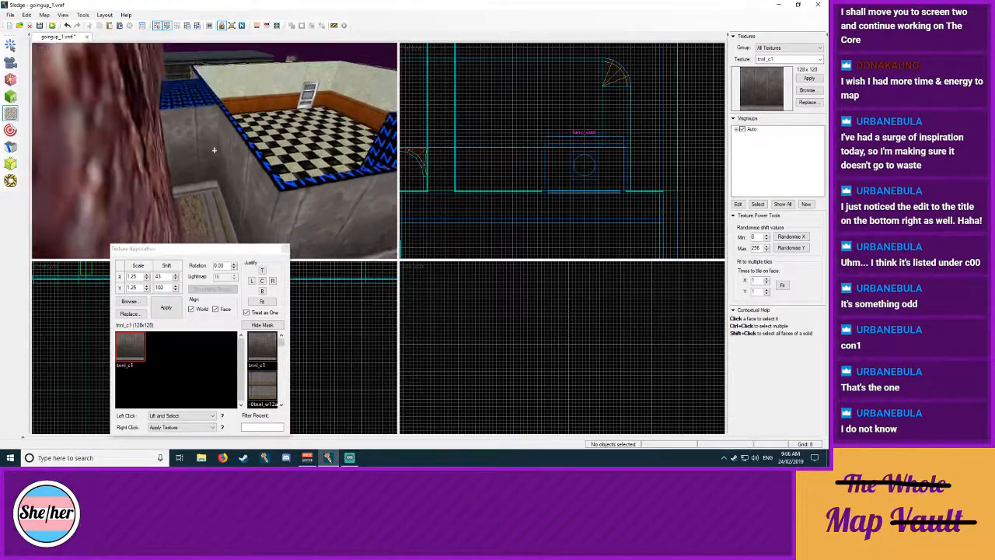
{"action": "key", "text": "z"}
{"action": "left_click", "coordinate": [129, 300]}
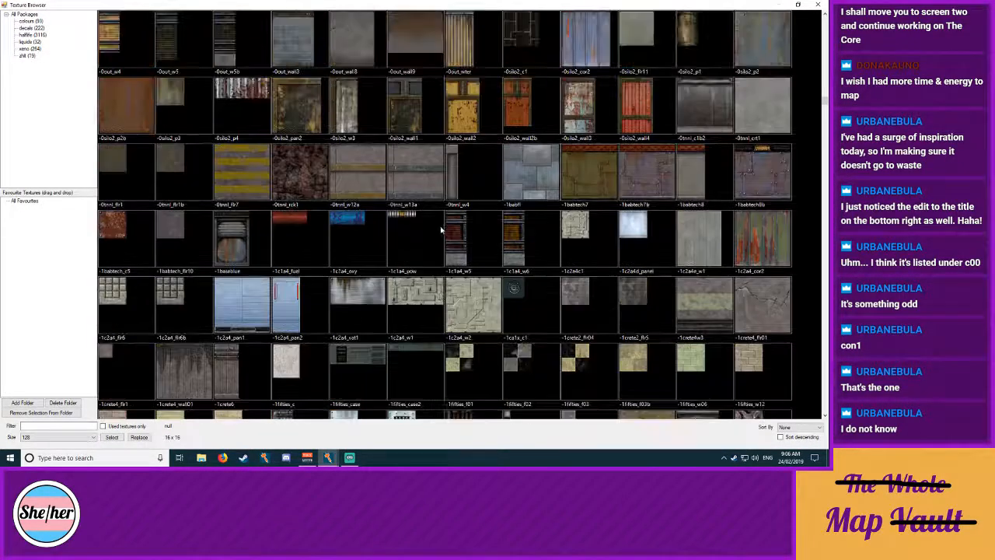
{"action": "type", "text": "tnnl"}
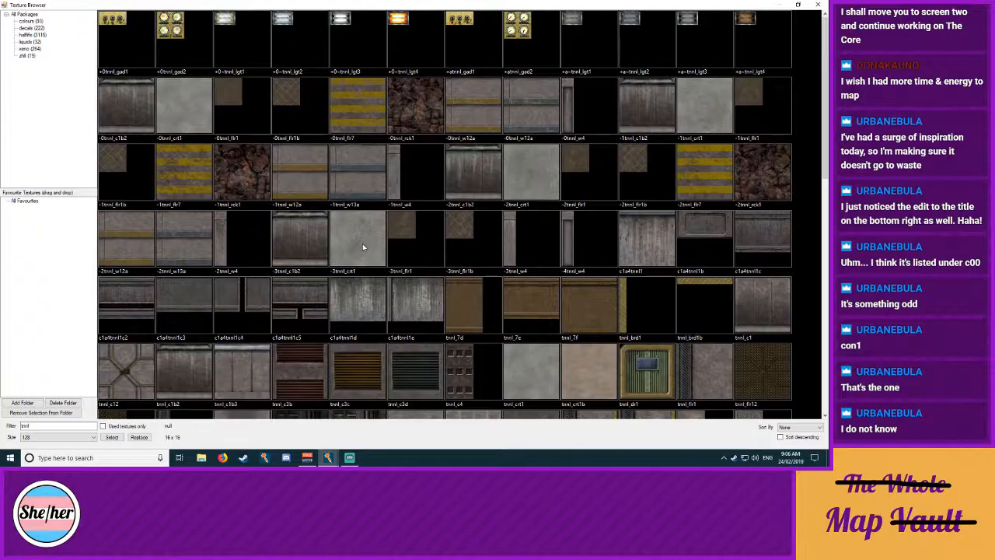
Step: Choose the tnnl_flr2 texture and fit it to the top face of the bridging section beside the cliff
{"action": "scroll", "coordinate": [362, 244], "scroll_direction": "down", "scroll_amount": 2}
{"action": "scroll", "coordinate": [398, 258], "scroll_direction": "up", "scroll_amount": 2}
{"action": "scroll", "coordinate": [390, 258], "scroll_direction": "down", "scroll_amount": 4}
{"action": "scroll", "coordinate": [390, 258], "scroll_direction": "up", "scroll_amount": 1}
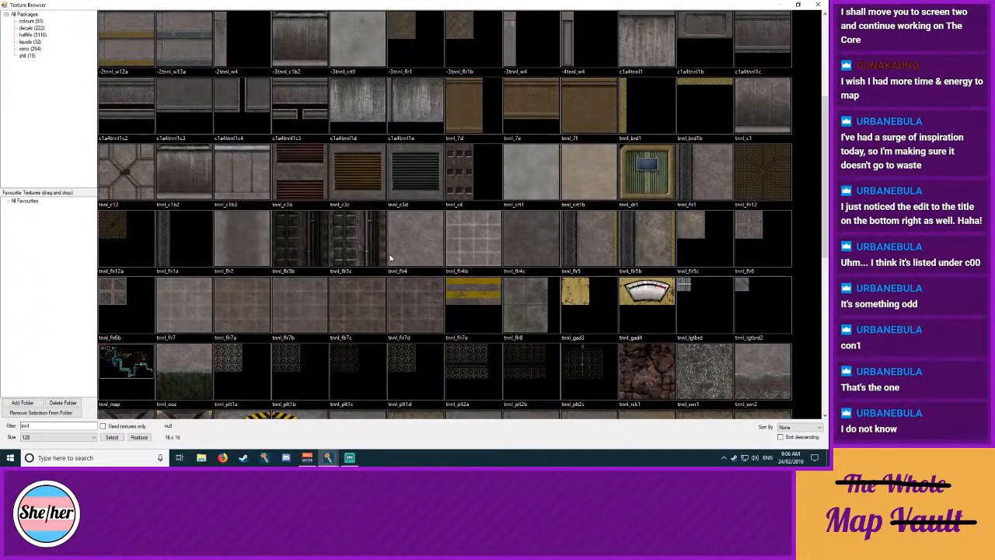
{"action": "left_click", "coordinate": [760, 105]}
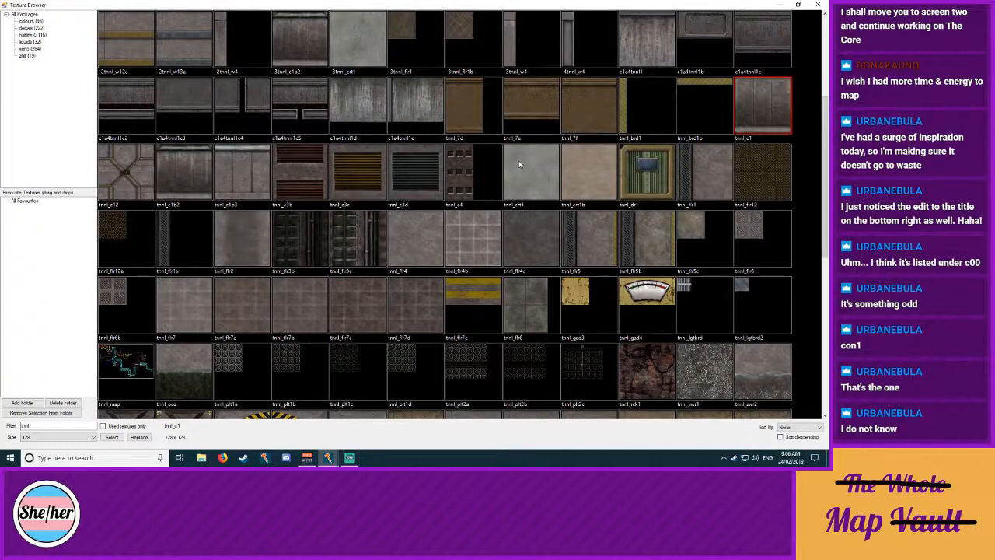
{"action": "scroll", "coordinate": [502, 170], "scroll_direction": "up", "scroll_amount": 2}
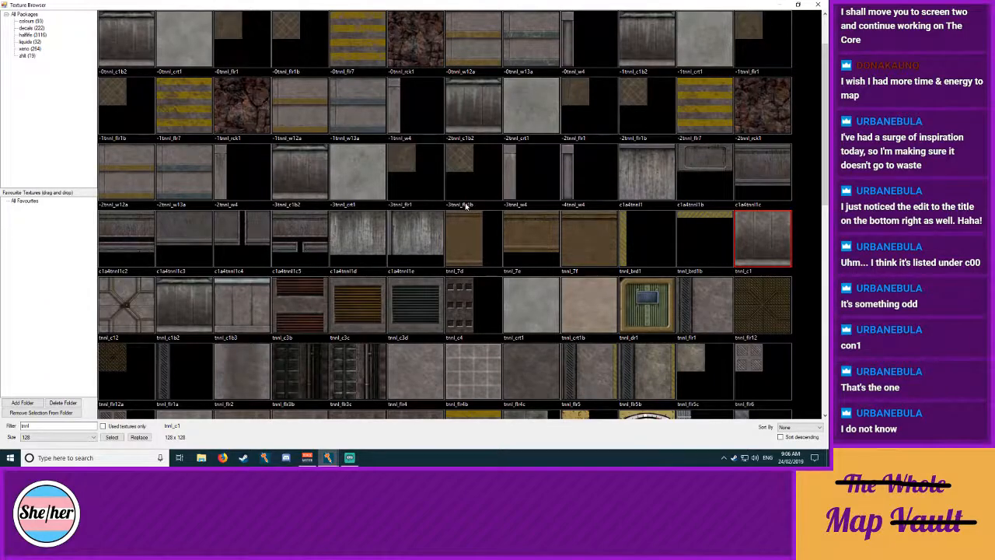
{"action": "scroll", "coordinate": [466, 206], "scroll_direction": "down", "scroll_amount": 3}
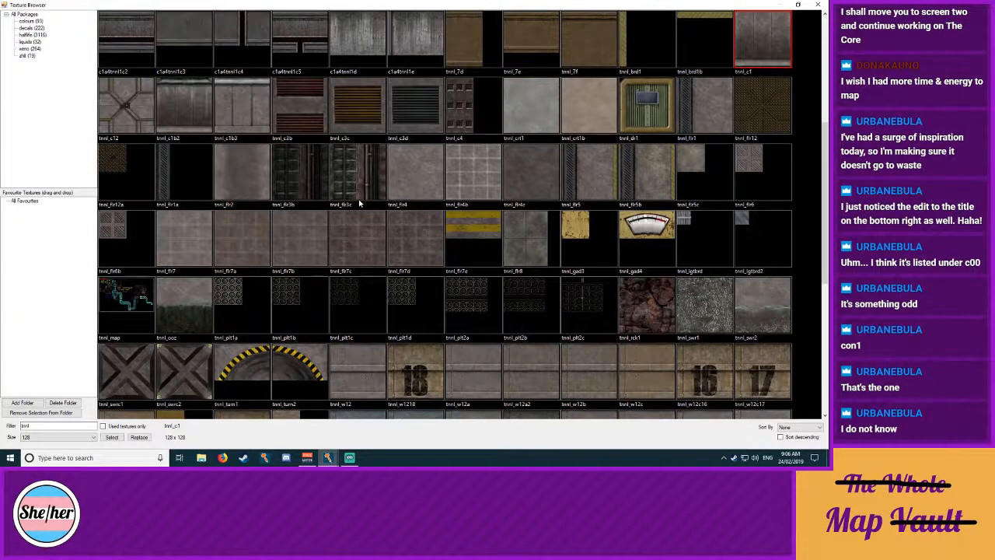
{"action": "double_click", "coordinate": [233, 184]}
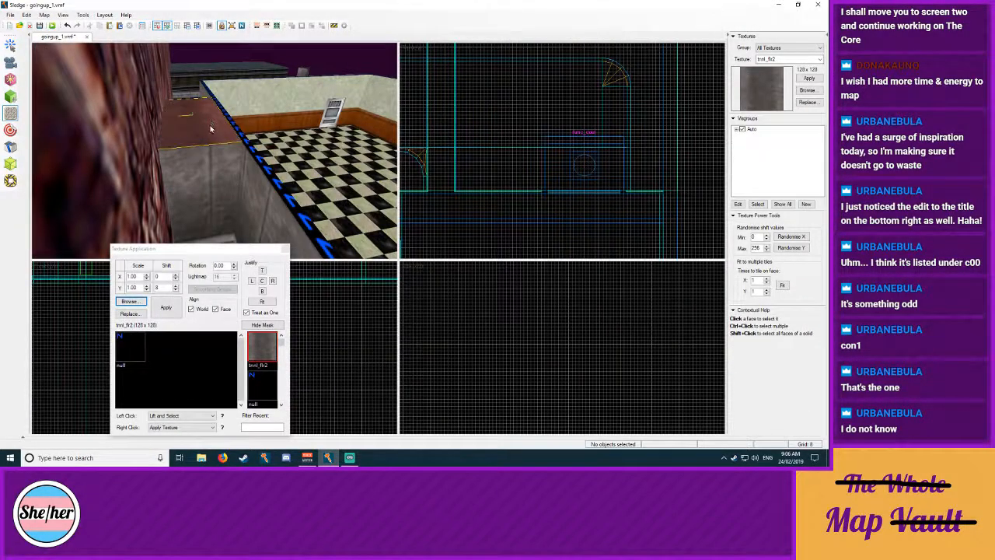
{"action": "left_click", "coordinate": [262, 302]}
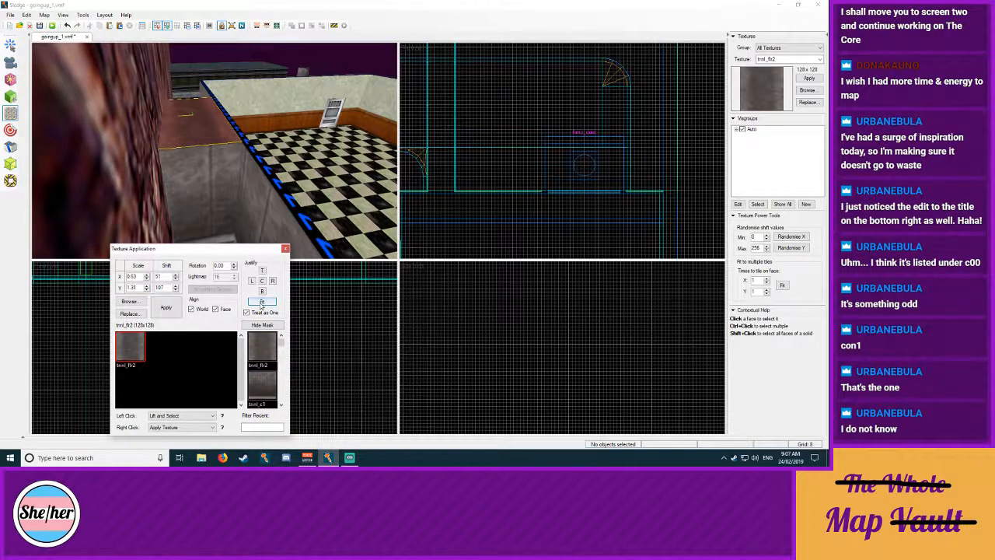
{"action": "left_click", "coordinate": [303, 221]}
{"action": "left_click", "coordinate": [195, 128]}
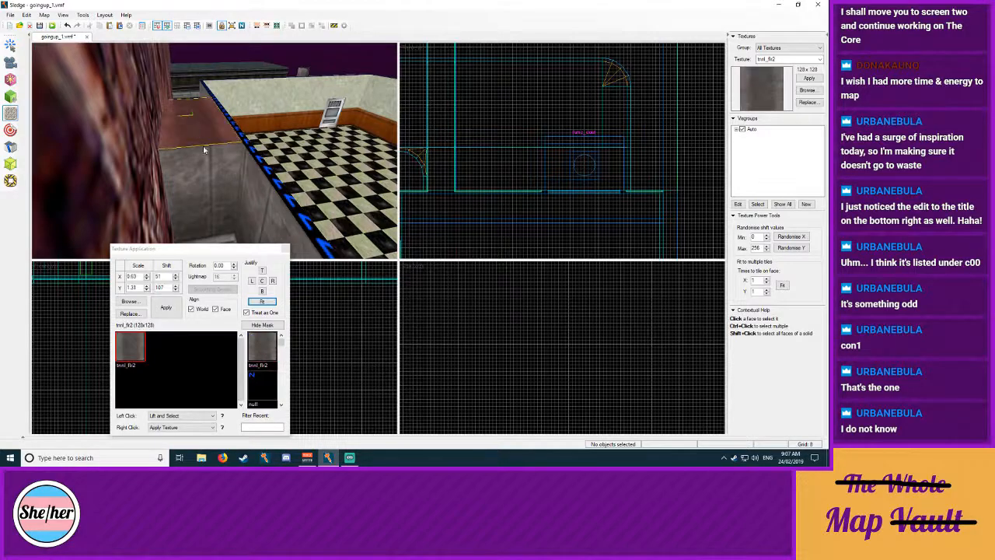
Step: Set the texture's Y scale to 0.63 and apply tnnl_flr2 to the untextured underside of the bridging section
{"action": "key", "text": "z"}
{"action": "key", "text": "w"}
{"action": "key", "text": "z"}
{"action": "left_click", "coordinate": [135, 285]}
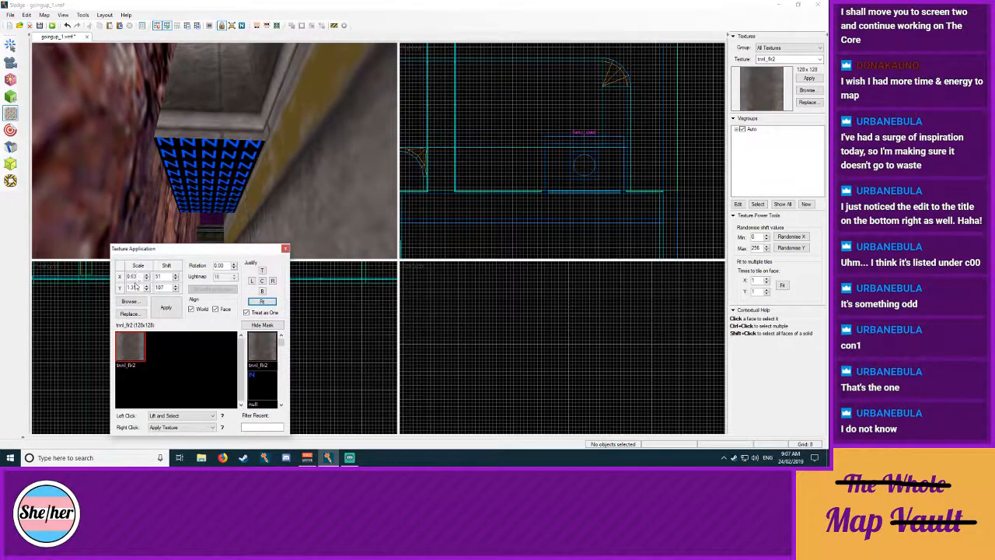
{"action": "left_click_drag", "start_coordinate": [135, 287], "coordinate": [119, 289]}
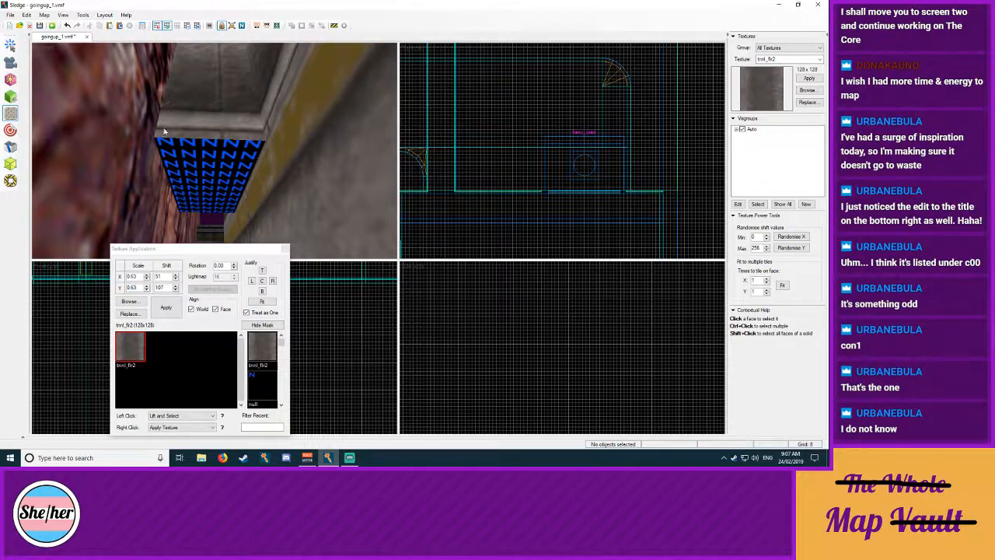
{"action": "right_click", "coordinate": [225, 174]}
{"action": "key", "text": "z"}
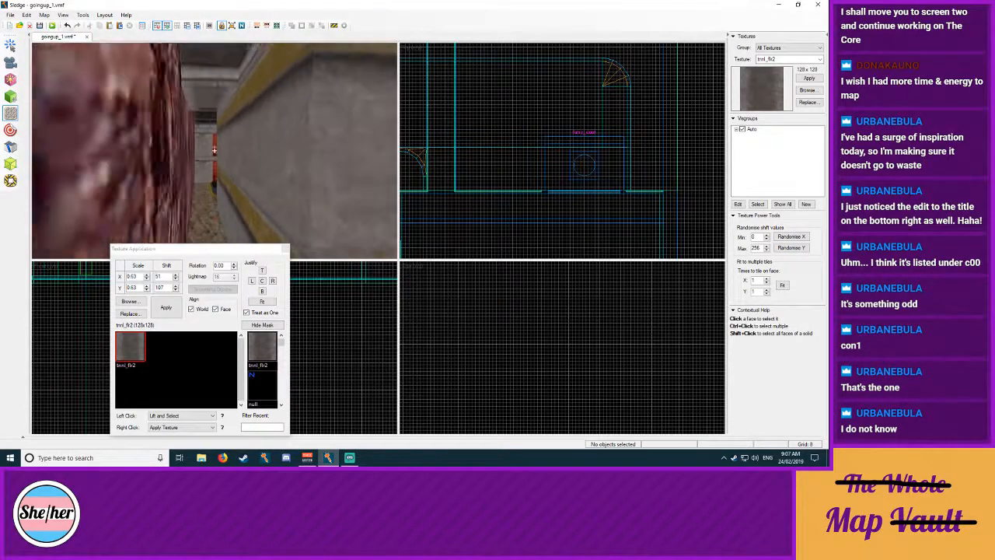
{"action": "key", "text": "s"}
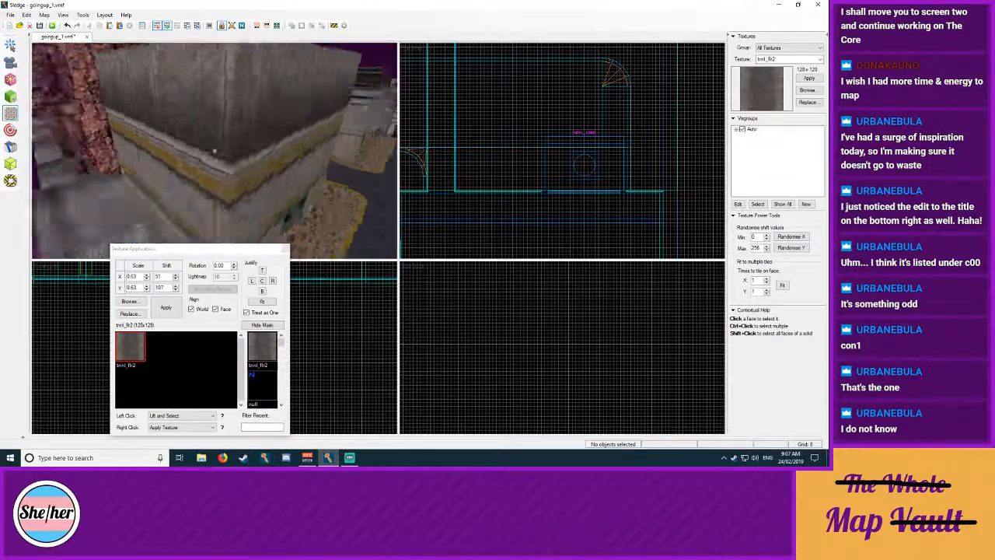
{"action": "key", "text": "w"}
{"action": "key", "text": "w"}
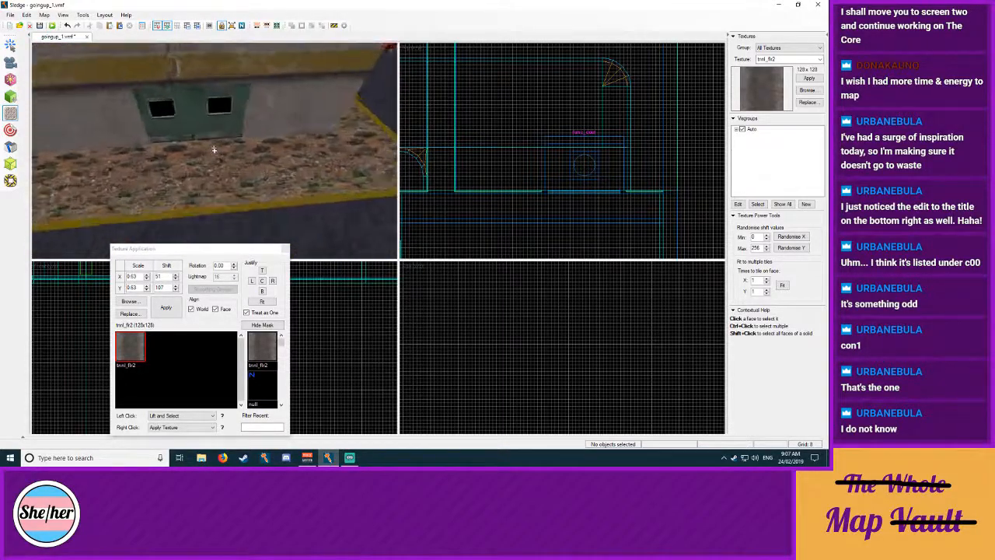
Step: Inspect the building's exterior and interior, including the checkered-floor room around the lift
{"action": "key", "text": "s"}
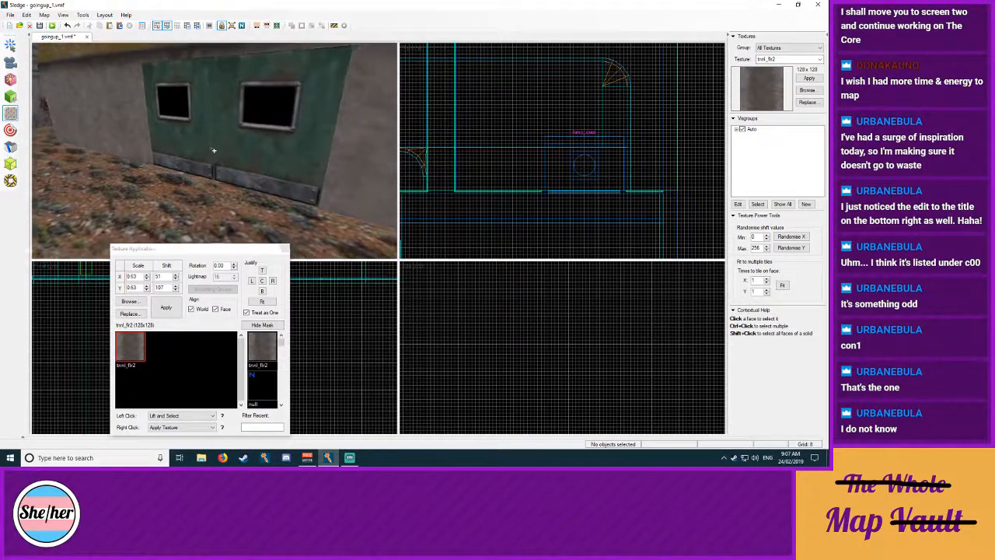
{"action": "key", "text": "w"}
{"action": "key", "text": "w"}
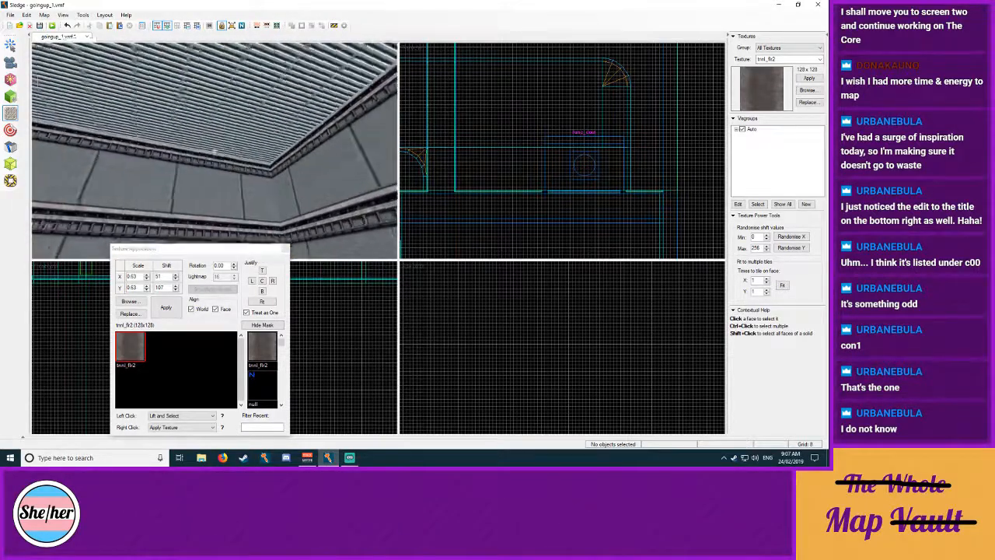
{"action": "key", "text": "s"}
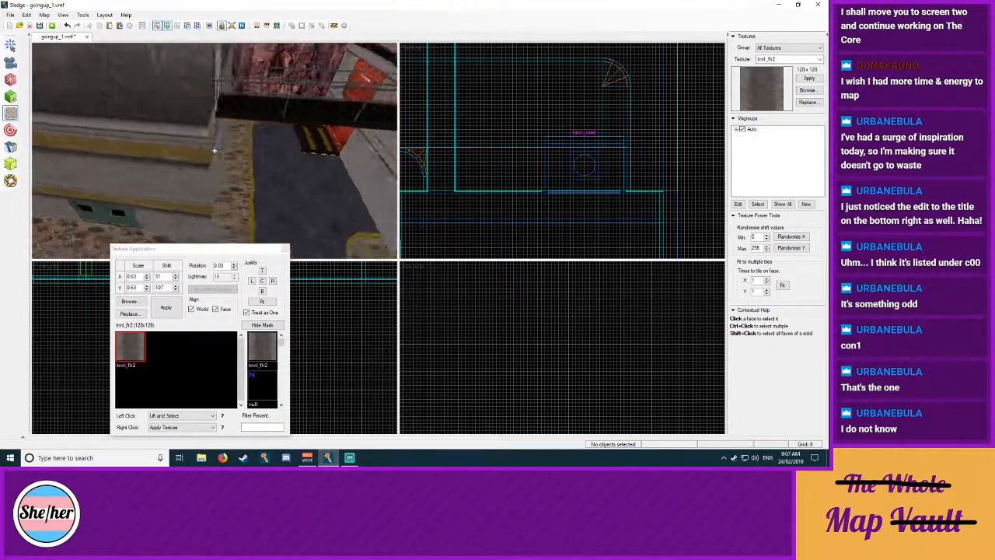
{"action": "key", "text": "w"}
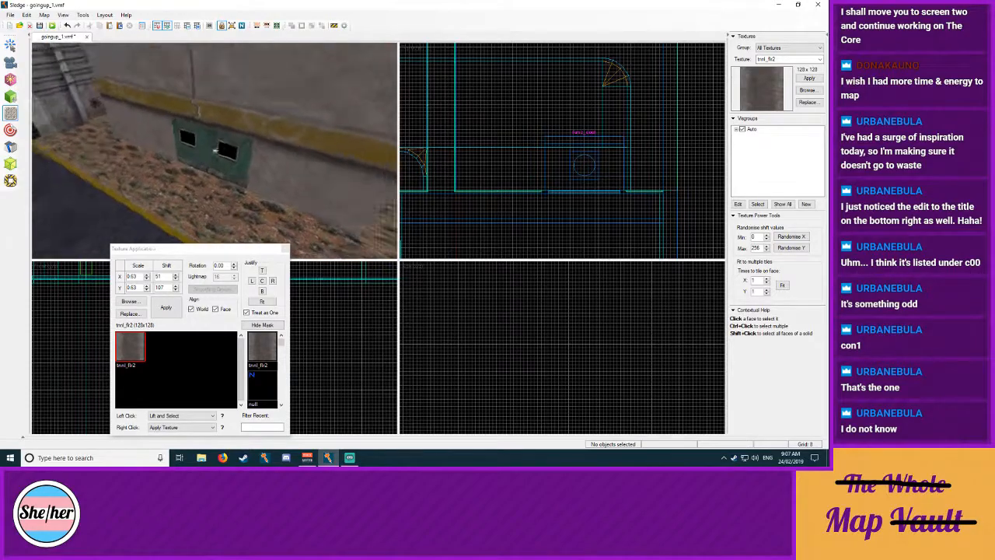
{"action": "key", "text": "w"}
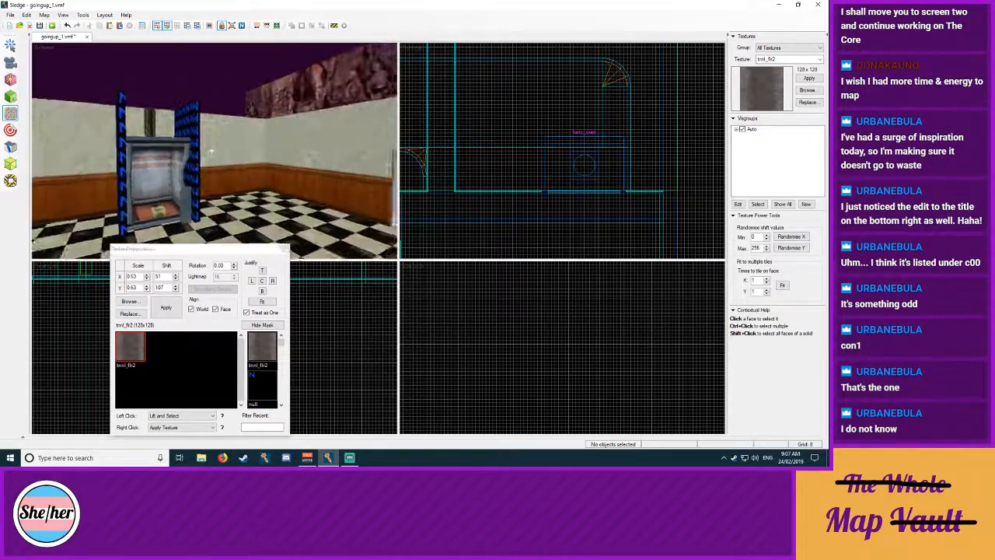
{"action": "key", "text": "w"}
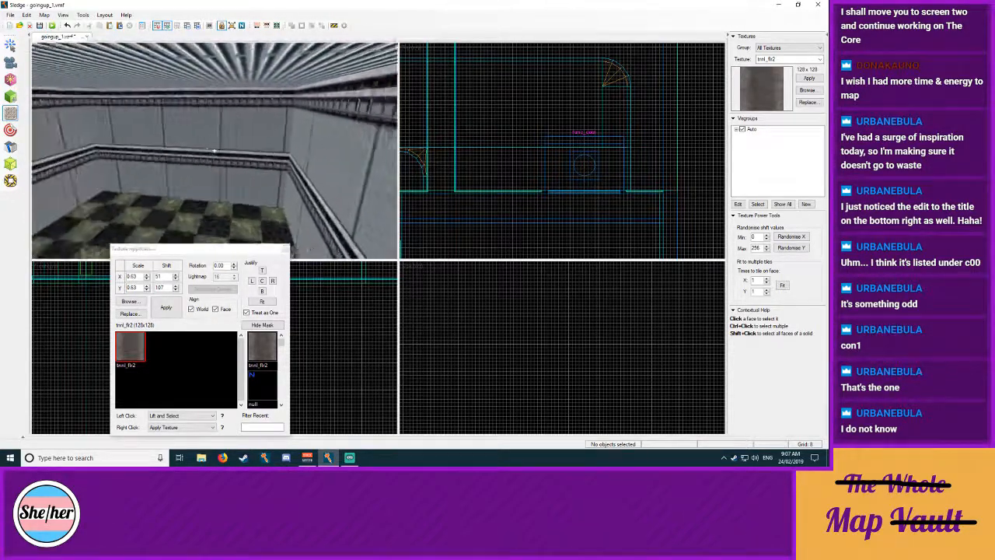
{"action": "key", "text": "w"}
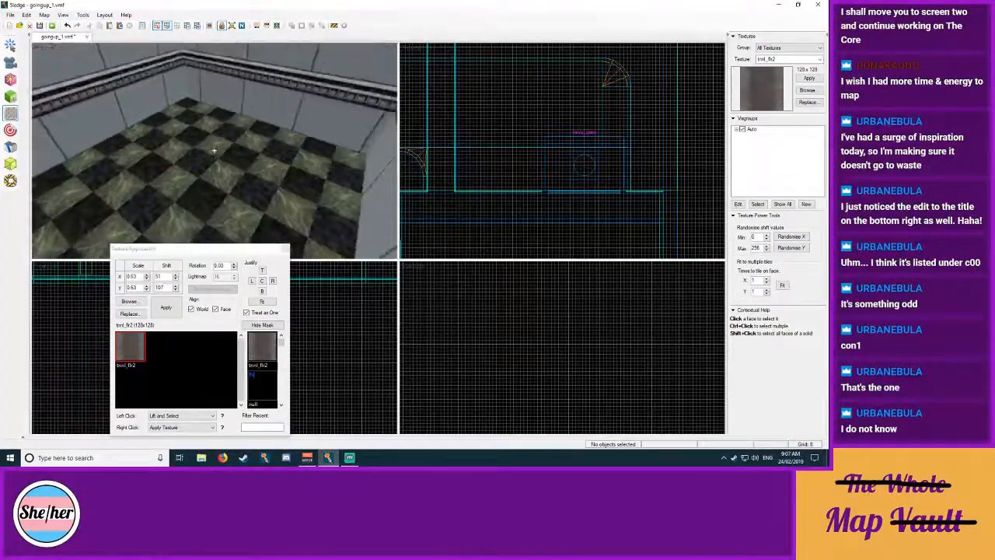
{"action": "key", "text": "w"}
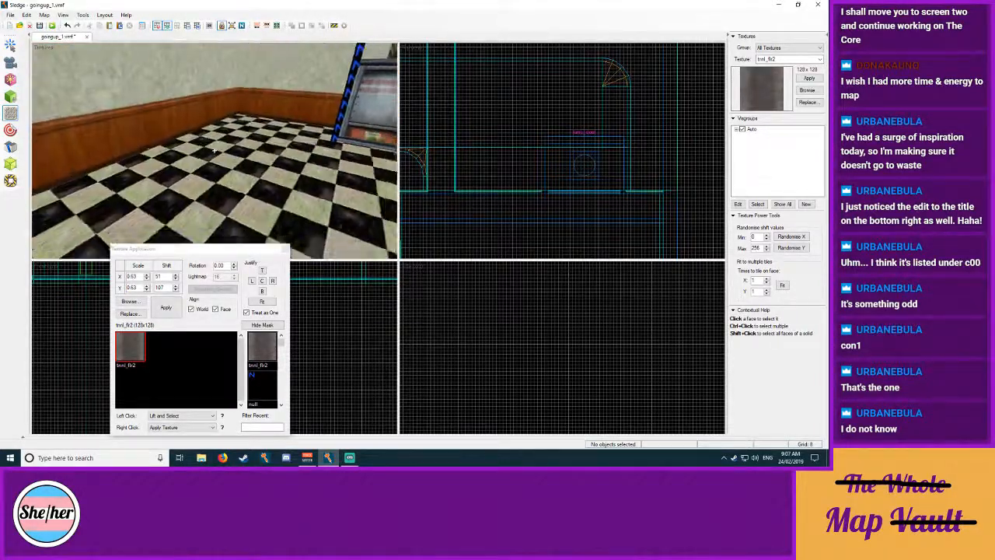
{"action": "key", "text": "w"}
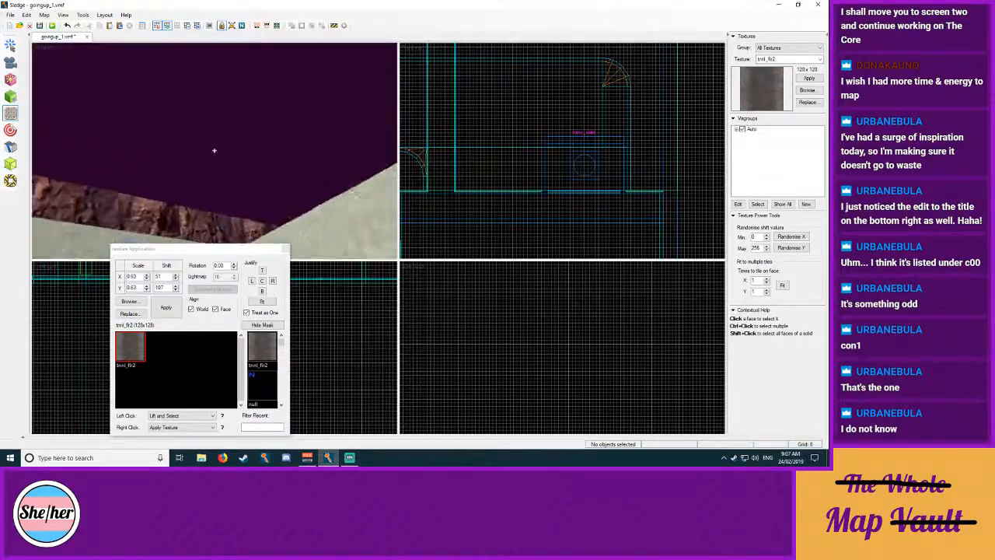
{"action": "key", "text": "w"}
{"action": "key", "text": "s"}
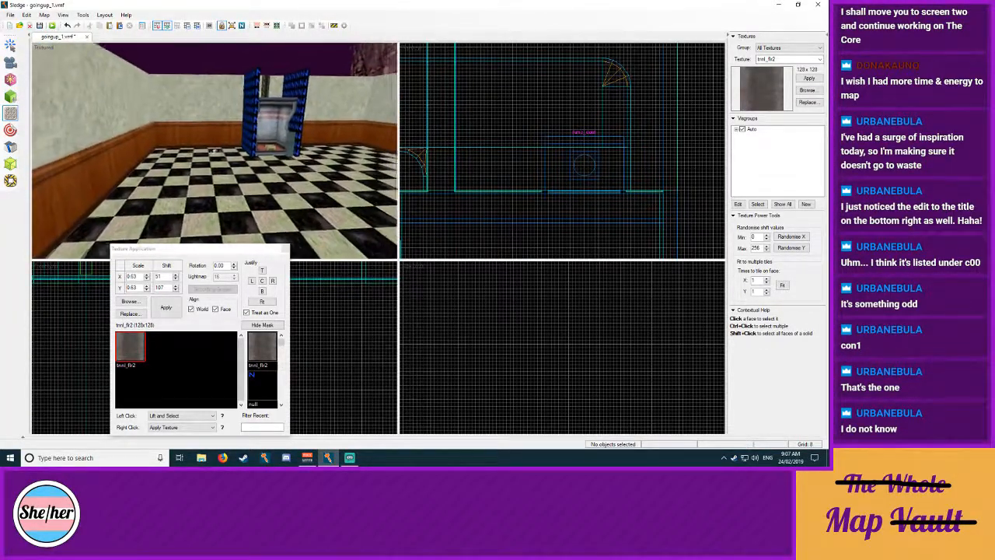
{"action": "key", "text": "w"}
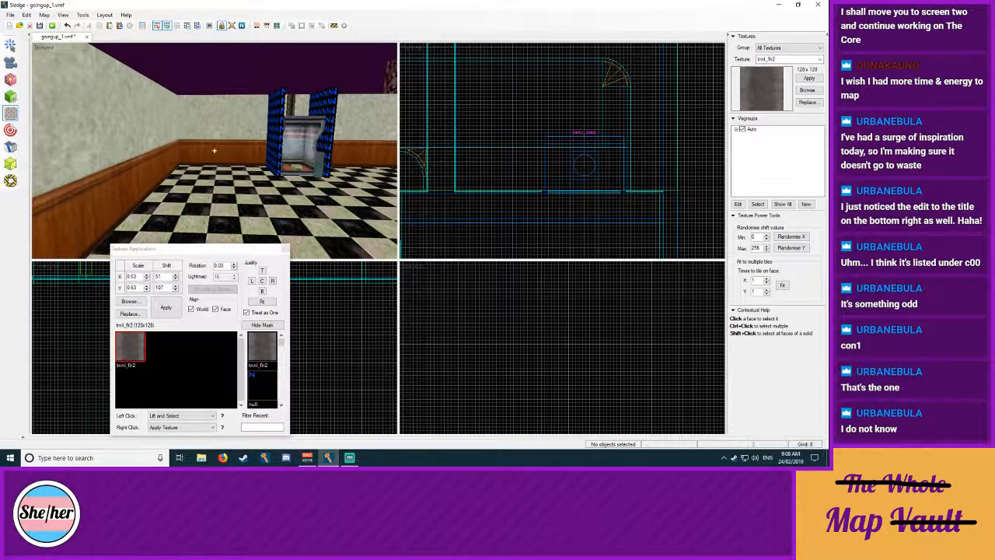
{"action": "key", "text": "w"}
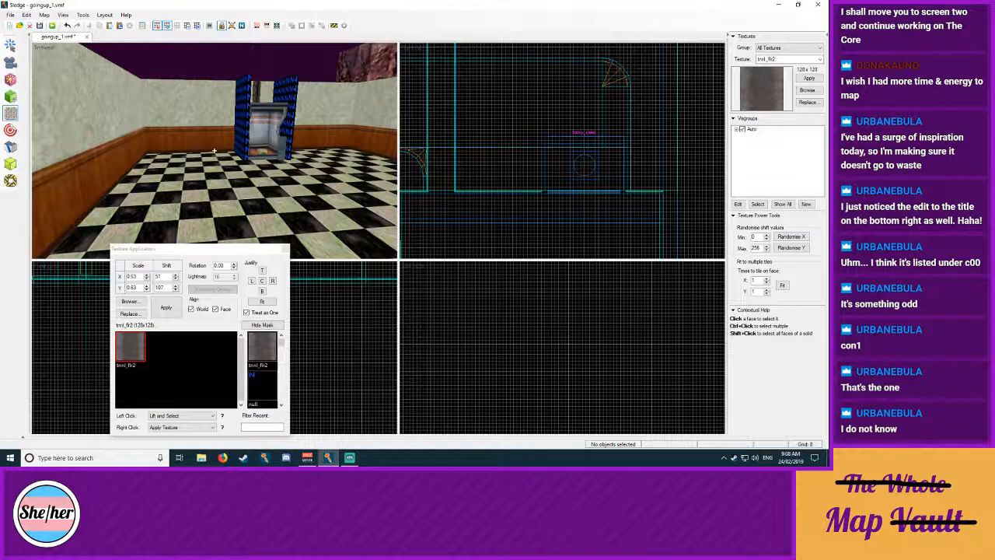
{"action": "key", "text": "a"}
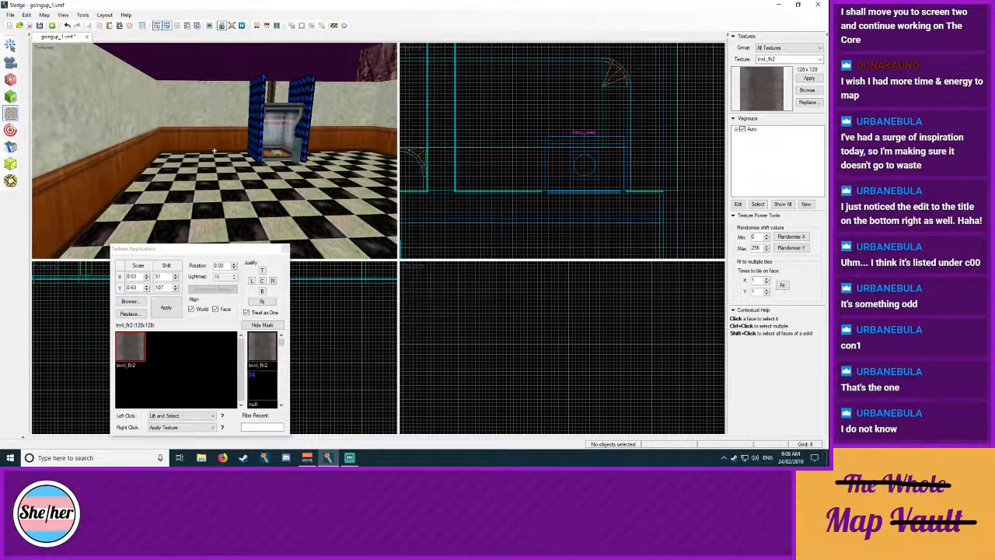
{"action": "key", "text": "w"}
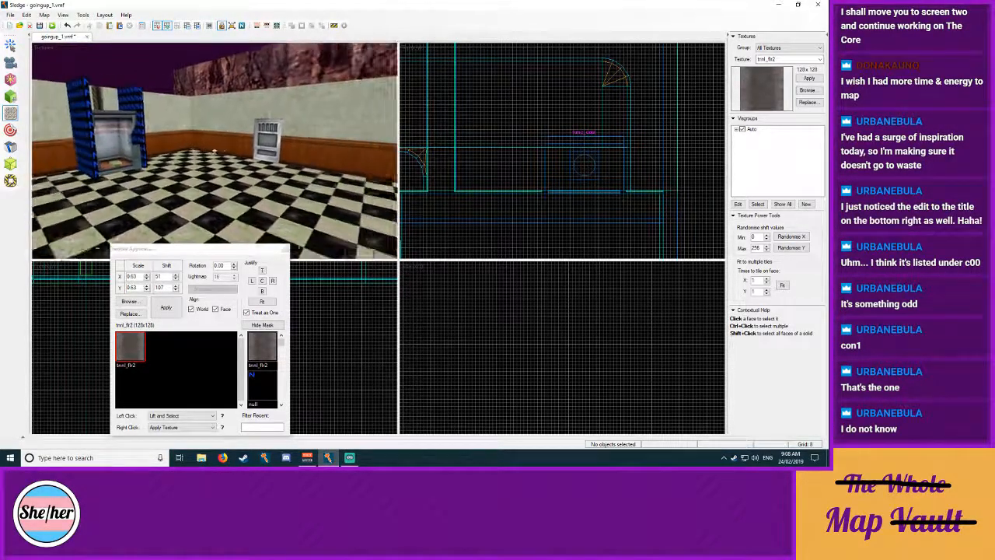
{"action": "key", "text": "w"}
{"action": "key", "text": "d"}
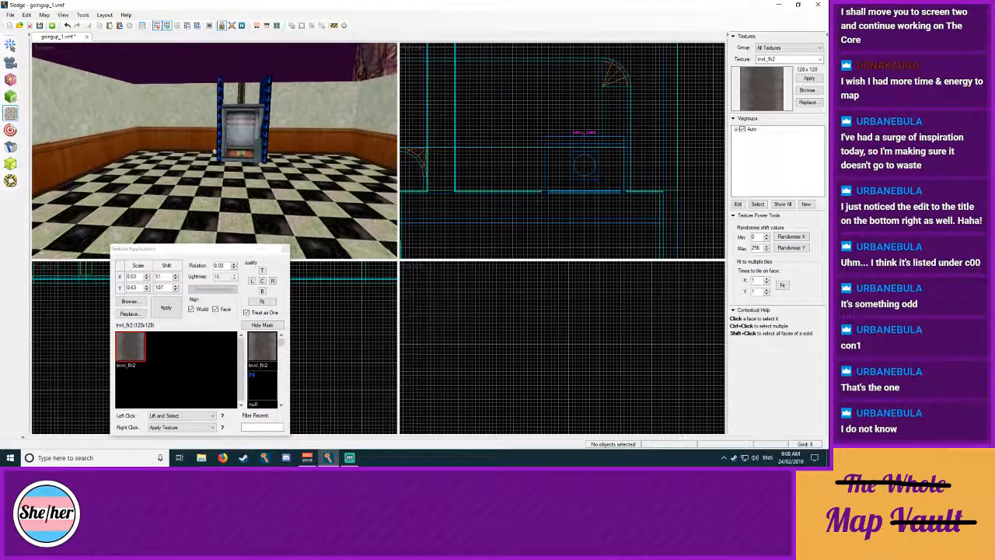
Step: Select the null-textured outer face of one wall beside the lift and clear the tnnl filter from the texture list
{"action": "key", "text": "w"}
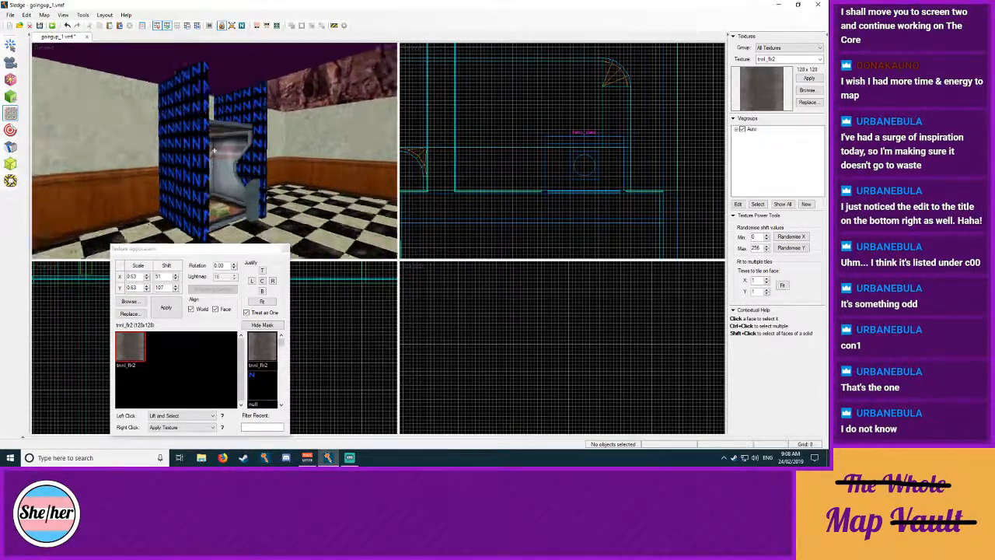
{"action": "key", "text": "s"}
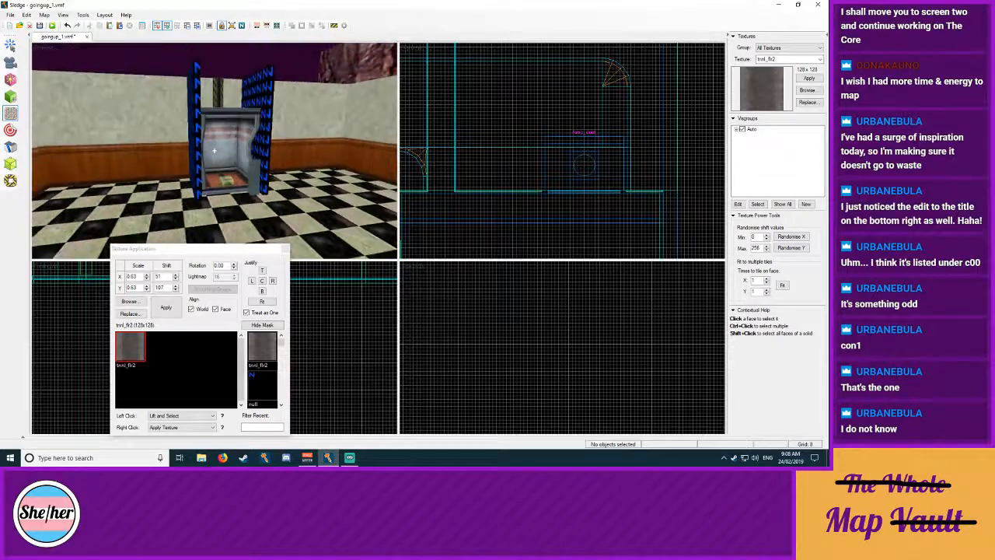
{"action": "key", "text": "a"}
{"action": "key", "text": "d"}
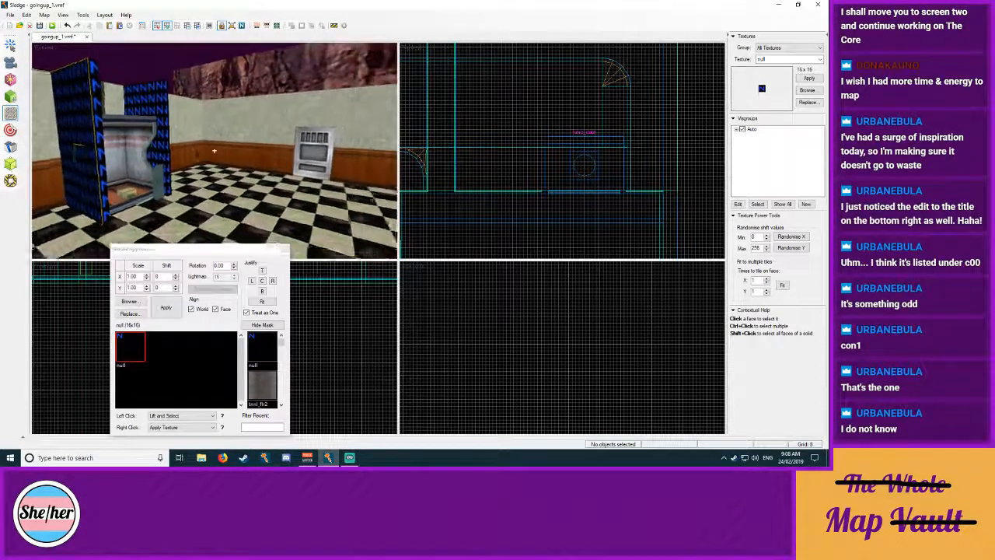
{"action": "left_click", "coordinate": [129, 301]}
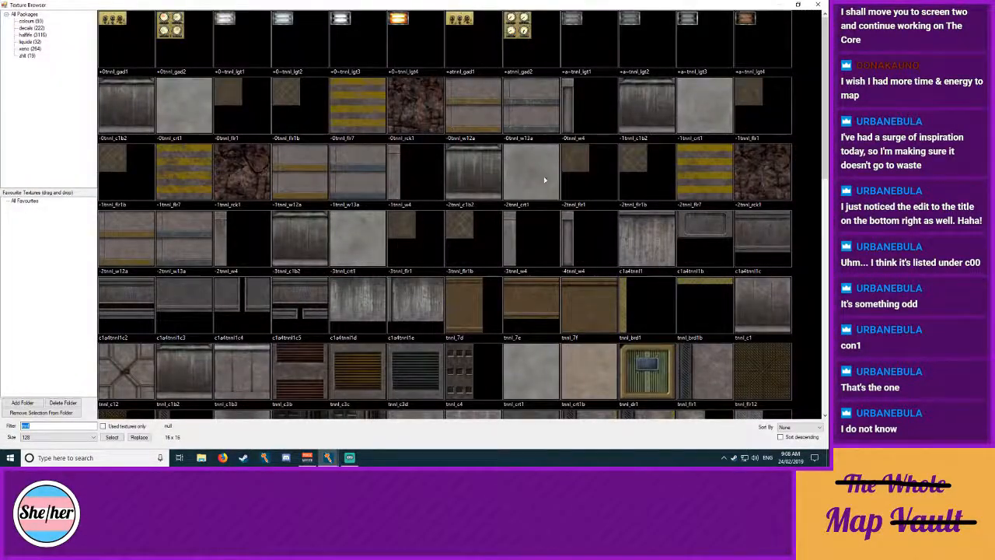
{"action": "scroll", "coordinate": [548, 193], "scroll_direction": "down", "scroll_amount": 10}
{"action": "scroll", "coordinate": [549, 193], "scroll_direction": "up", "scroll_amount": 10}
{"action": "scroll", "coordinate": [534, 220], "scroll_direction": "up", "scroll_amount": 3}
{"action": "scroll", "coordinate": [518, 259], "scroll_direction": "down", "scroll_amount": 3}
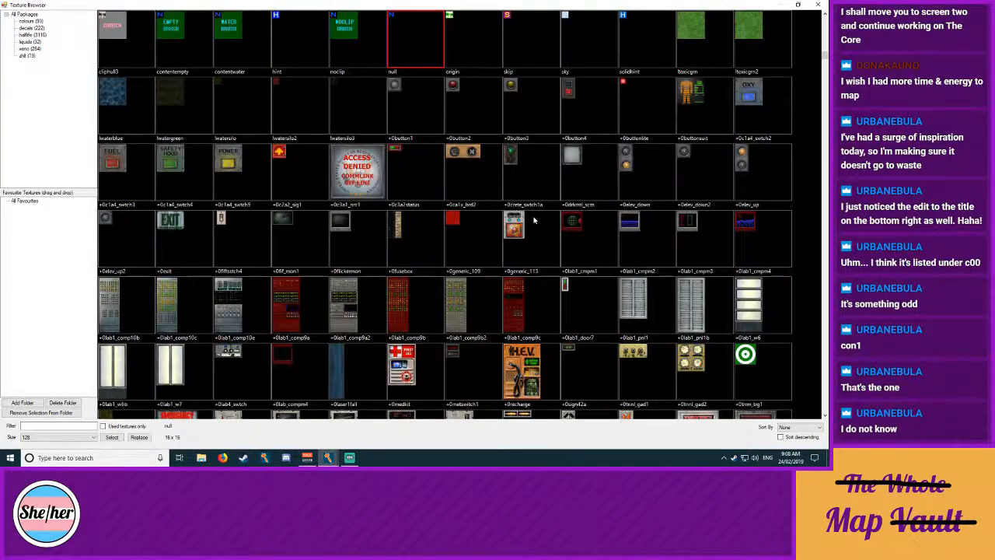
Step: Find the babtech8b texture among all textures and choose it for the selected wall face beside the lift
{"action": "scroll", "coordinate": [515, 263], "scroll_direction": "down", "scroll_amount": 10}
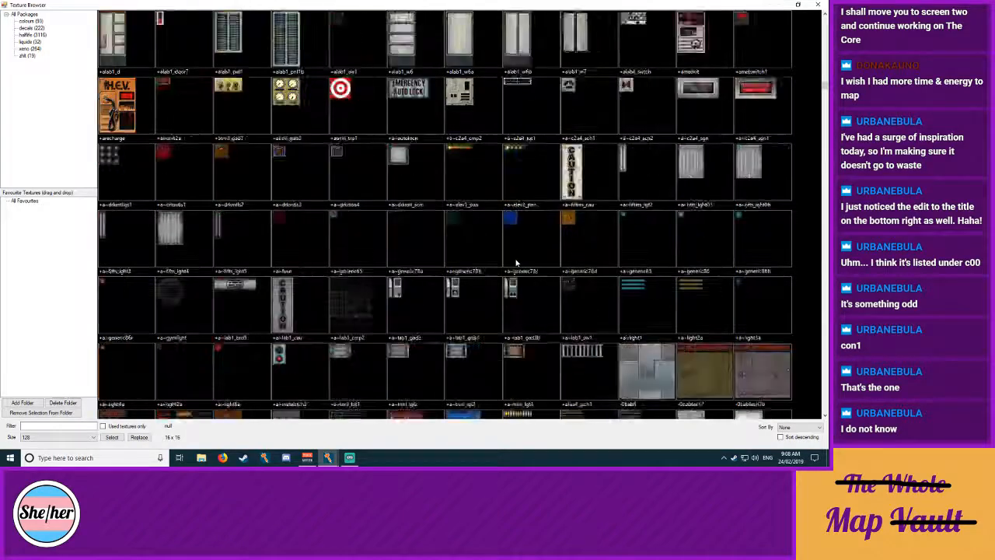
{"action": "scroll", "coordinate": [512, 264], "scroll_direction": "up", "scroll_amount": 3}
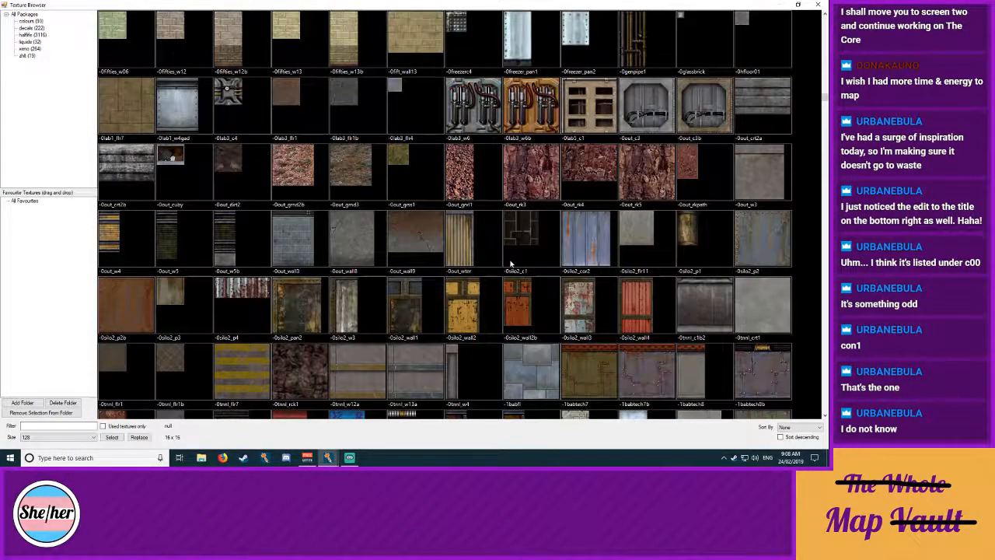
{"action": "scroll", "coordinate": [511, 269], "scroll_direction": "up", "scroll_amount": 3}
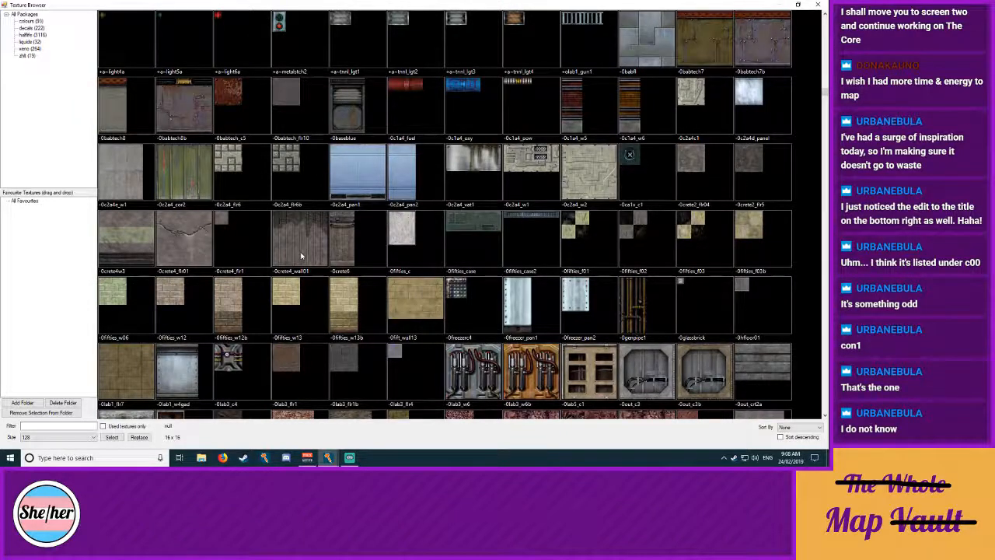
{"action": "scroll", "coordinate": [307, 252], "scroll_direction": "down", "scroll_amount": 12}
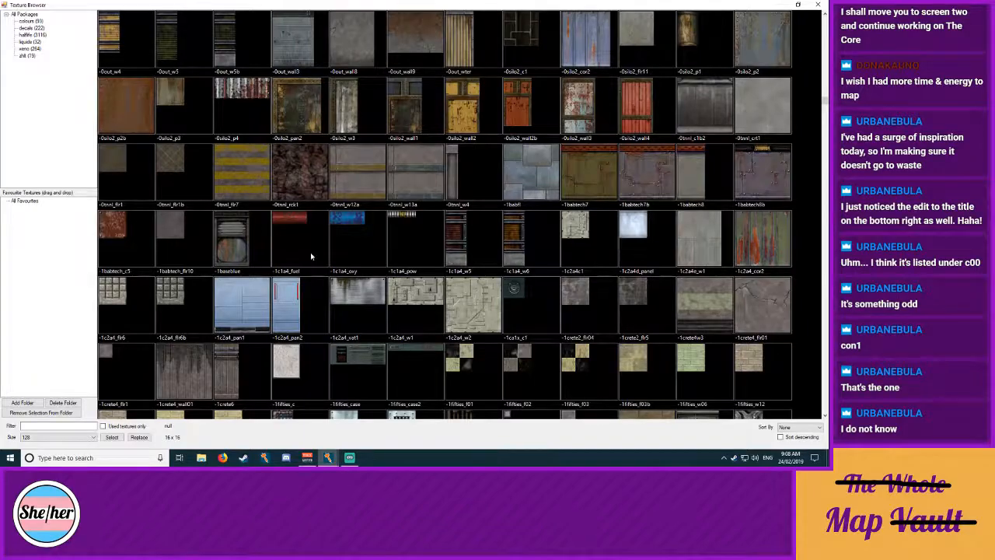
{"action": "scroll", "coordinate": [353, 266], "scroll_direction": "down", "scroll_amount": 5}
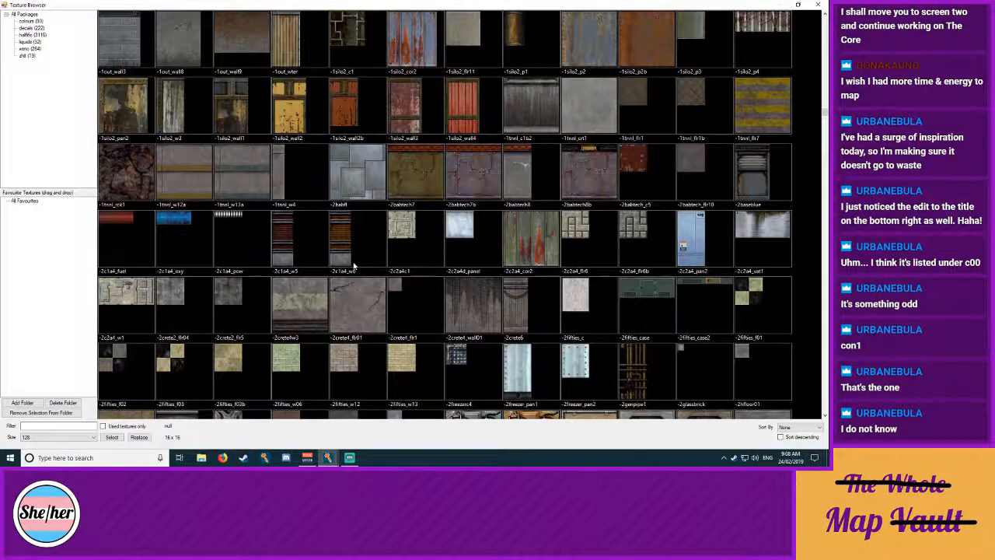
{"action": "scroll", "coordinate": [353, 266], "scroll_direction": "up", "scroll_amount": 1}
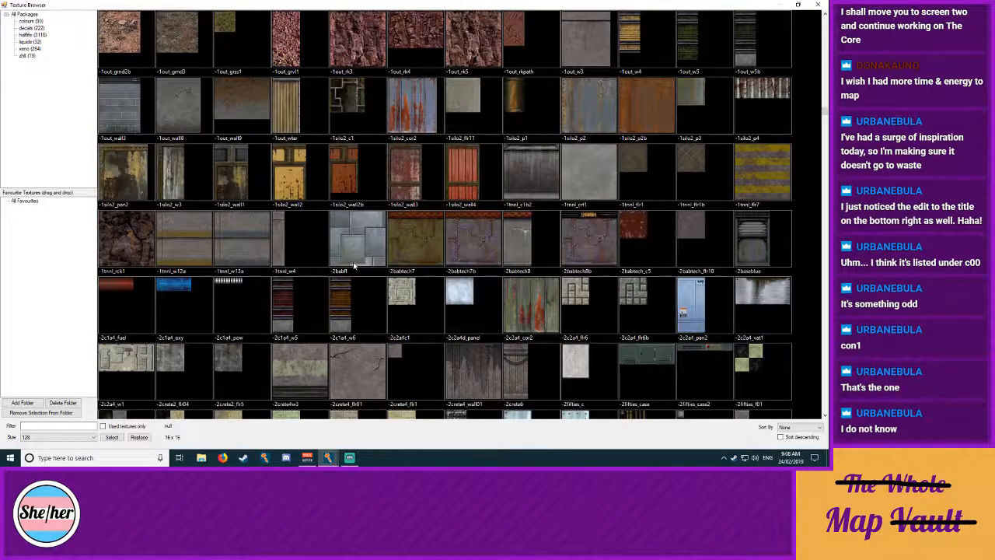
{"action": "scroll", "coordinate": [555, 270], "scroll_direction": "down", "scroll_amount": 4}
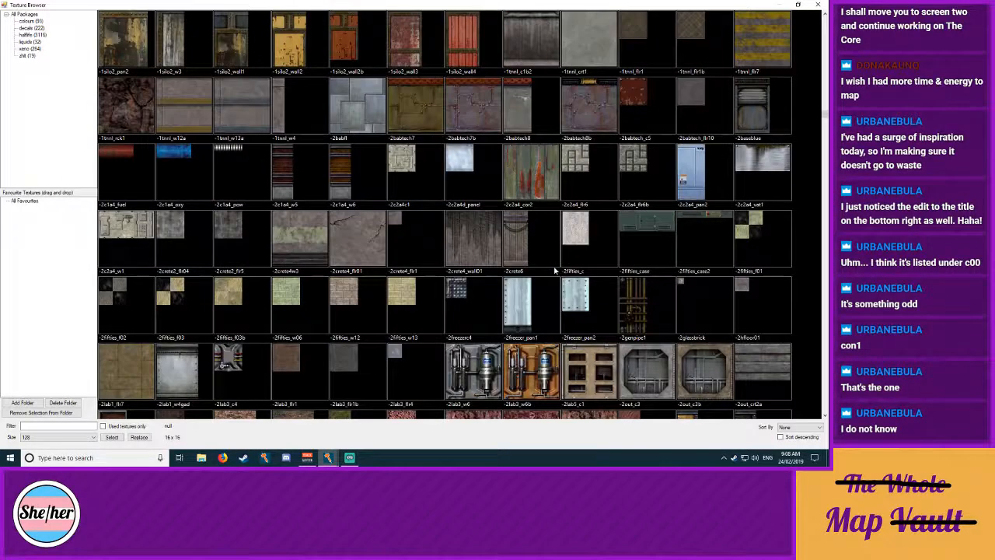
{"action": "scroll", "coordinate": [555, 269], "scroll_direction": "down", "scroll_amount": 1}
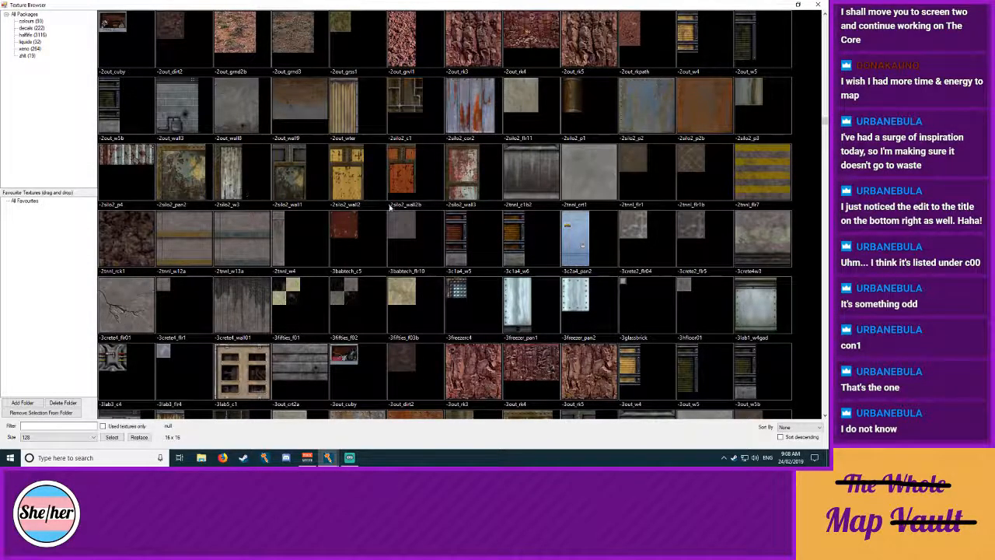
{"action": "scroll", "coordinate": [488, 267], "scroll_direction": "down", "scroll_amount": 5}
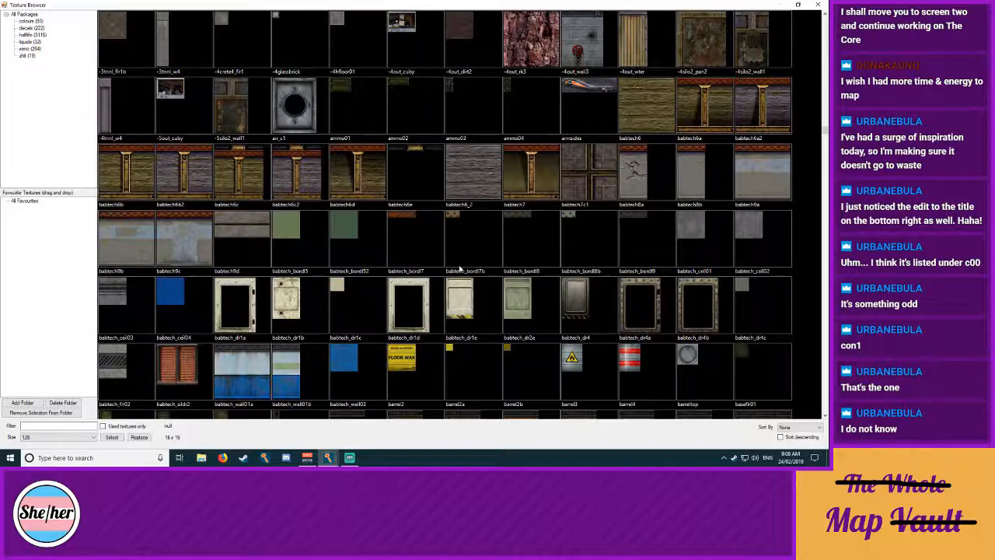
{"action": "double_click", "coordinate": [705, 182]}
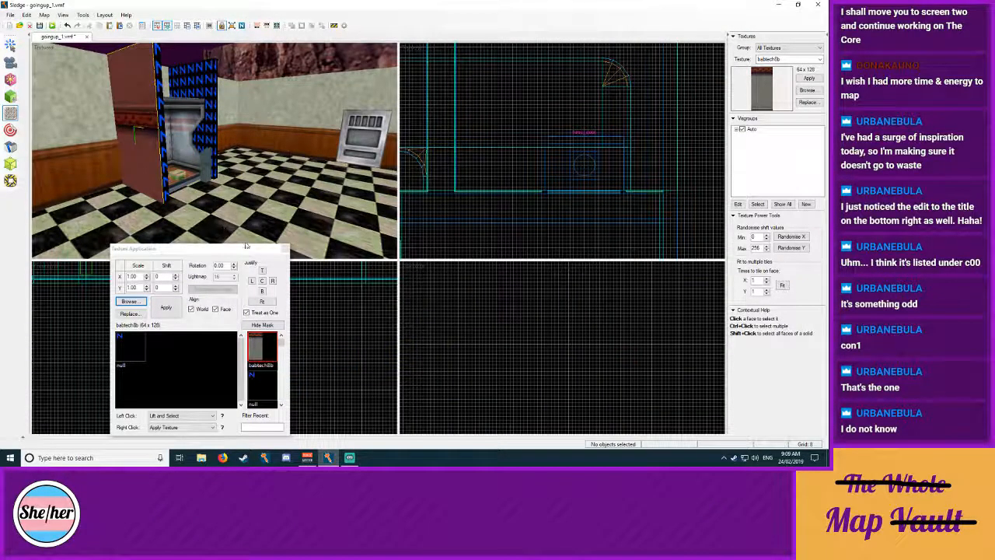
Step: Fit babtech8b to the wall's outer face, set its X scale to 1.25, and apply it to the wall's front edge
{"action": "left_click", "coordinate": [262, 301]}
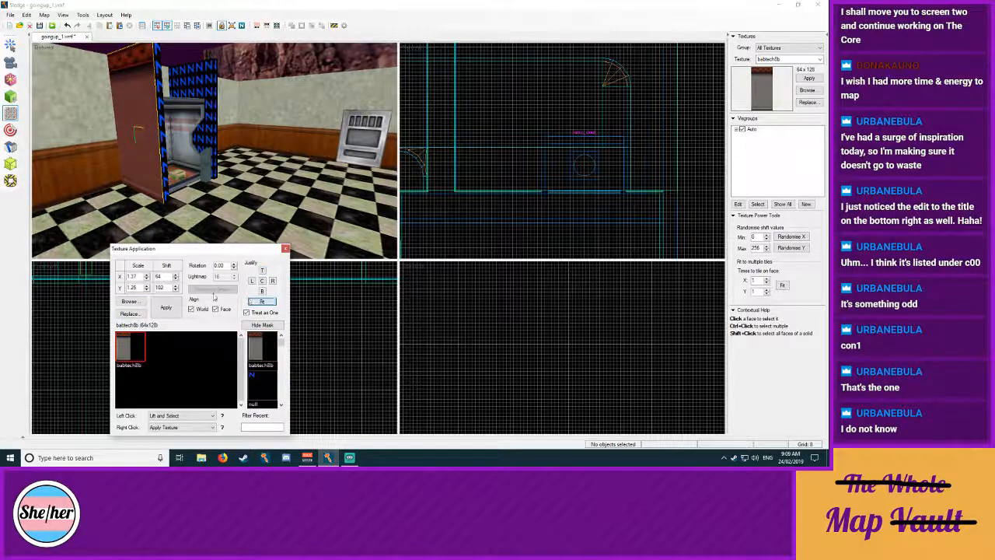
{"action": "left_click_drag", "start_coordinate": [137, 276], "coordinate": [132, 276]}
{"action": "right_click", "coordinate": [160, 126]}
{"action": "key", "text": "z"}
{"action": "key", "text": "d"}
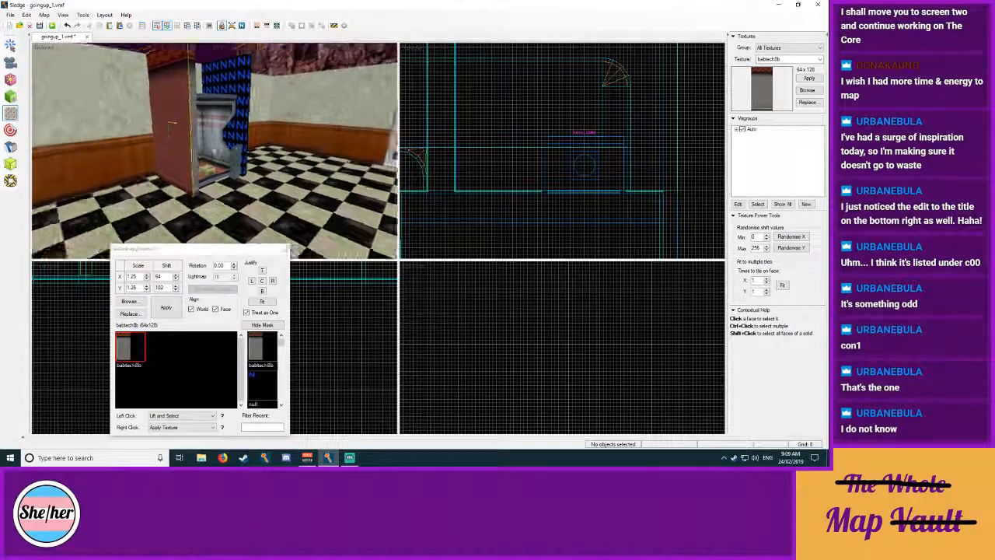
Step: Apply babtech8b to the front edge and outer face of the opposite wall beside the lift
{"action": "key", "text": "z"}
{"action": "right_click", "coordinate": [206, 111]}
{"action": "right_click", "coordinate": [218, 109]}
{"action": "key", "text": "z"}
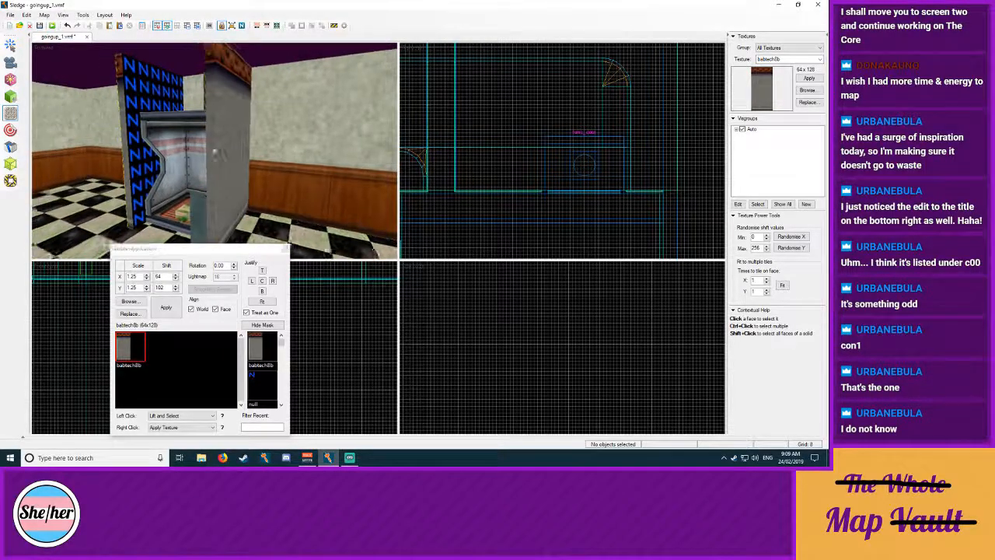
{"action": "key", "text": "z"}
Step: Apply babtech8b to the null-textured inner faces of both walls flanking the lift
{"action": "right_click", "coordinate": [191, 102]}
{"action": "key", "text": "z"}
{"action": "key", "text": "a"}
{"action": "key", "text": "z"}
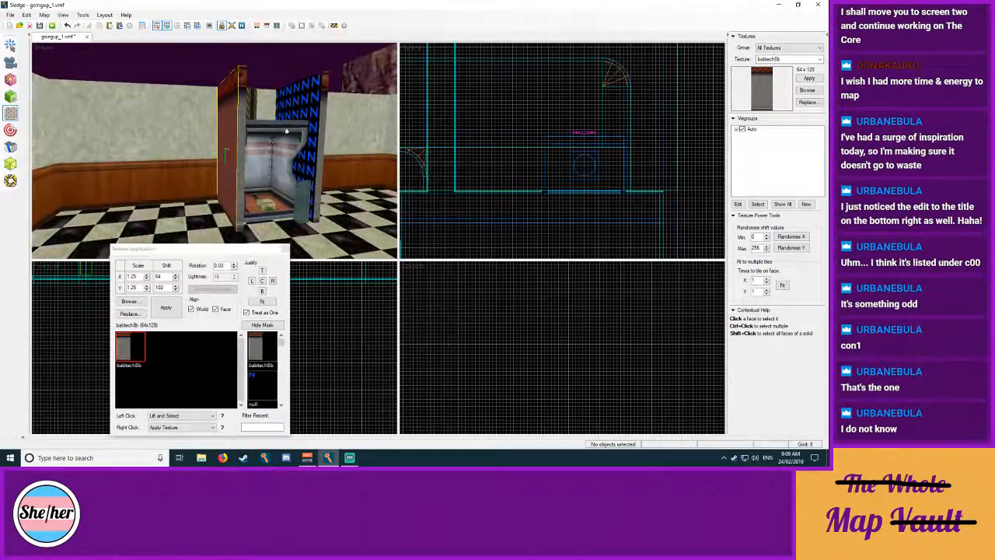
{"action": "right_click", "coordinate": [300, 116]}
{"action": "key", "text": "z"}
{"action": "key", "text": "d"}
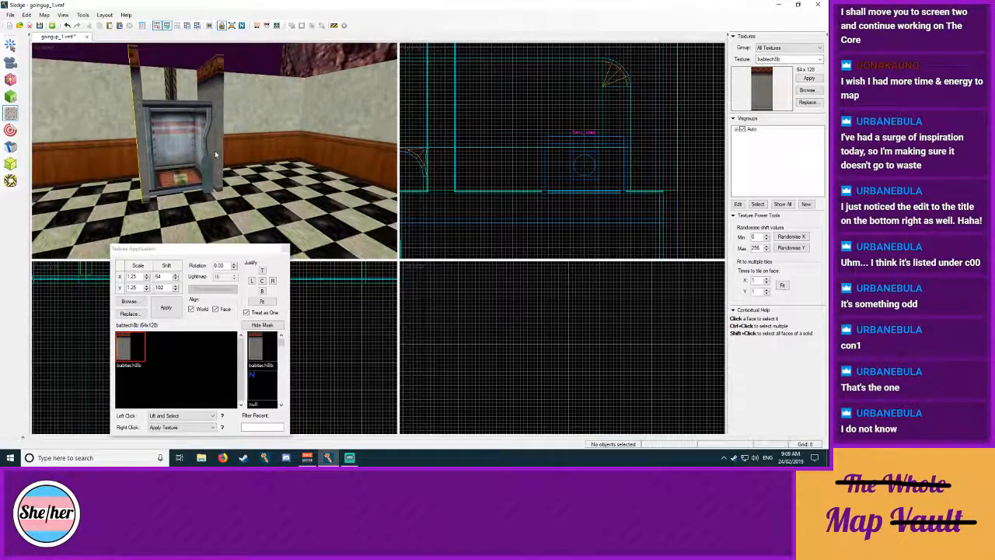
{"action": "right_click", "coordinate": [189, 82]}
{"action": "key", "text": "ctrl+z"}
Step: Adjust the extents of the walls flanking the lift in the plan view
{"action": "key", "text": "shift+s"}
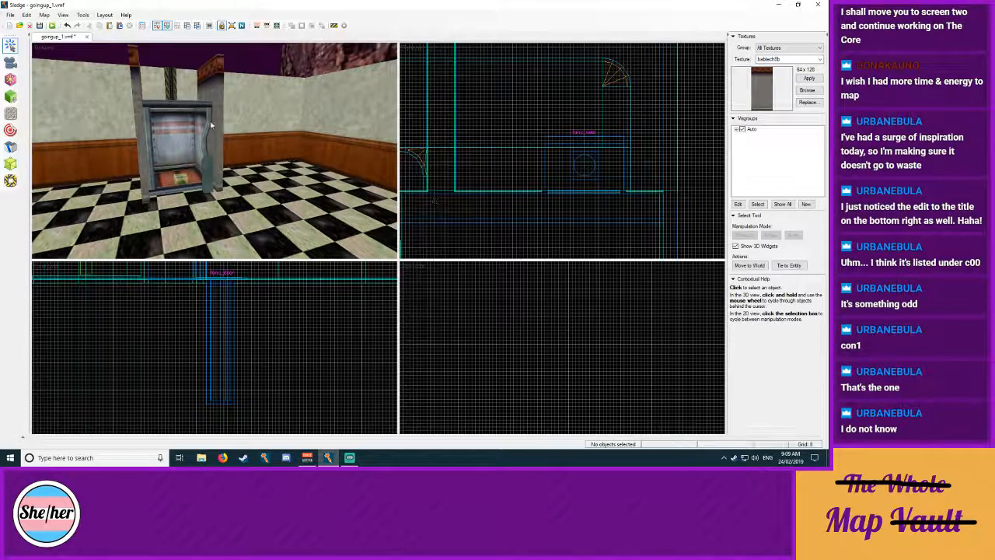
{"action": "left_click", "coordinate": [231, 127]}
{"action": "key", "text": "z"}
{"action": "key", "text": "a"}
{"action": "key", "text": "d"}
{"action": "key", "text": "z"}
{"action": "middle_click_drag", "start_coordinate": [559, 143], "coordinate": [542, 253]}
{"action": "middle_click_drag", "start_coordinate": [562, 167], "coordinate": [603, 277]}
{"action": "mouse_move", "coordinate": [665, 141]}
{"action": "left_mouse_down"}
{"action": "mouse_move", "coordinate": [522, 147]}
{"action": "mouse_move", "coordinate": [526, 160]}
{"action": "mouse_move", "coordinate": [646, 141]}
{"action": "left_mouse_up"}
{"action": "left_click", "coordinate": [641, 120]}
{"action": "left_click", "coordinate": [211, 128]}
{"action": "left_click_drag", "start_coordinate": [584, 141], "coordinate": [542, 141]}
{"action": "left_click_drag", "start_coordinate": [626, 143], "coordinate": [572, 147]}
{"action": "left_click", "coordinate": [587, 117]}
Step: Examine the textured lift walls in the room and the surrounding building from inside and outside
{"action": "key", "text": "z"}
{"action": "key", "text": "a"}
{"action": "key", "text": "z"}
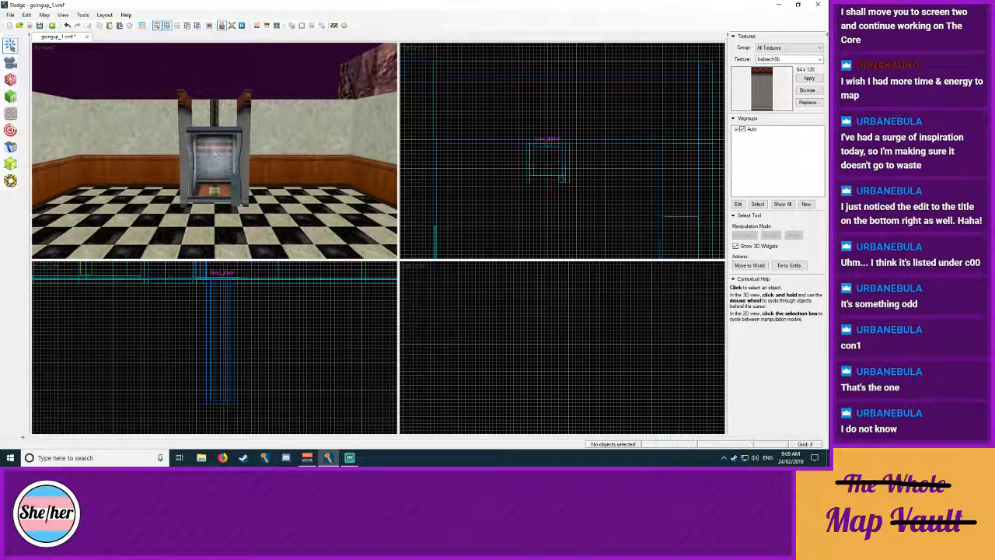
{"action": "key", "text": "shift+a"}
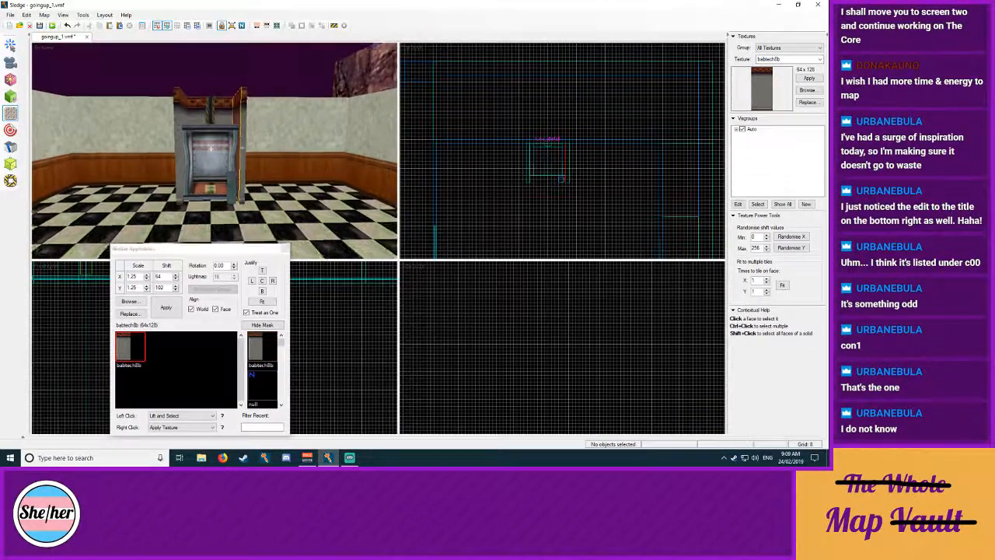
{"action": "key", "text": "w"}
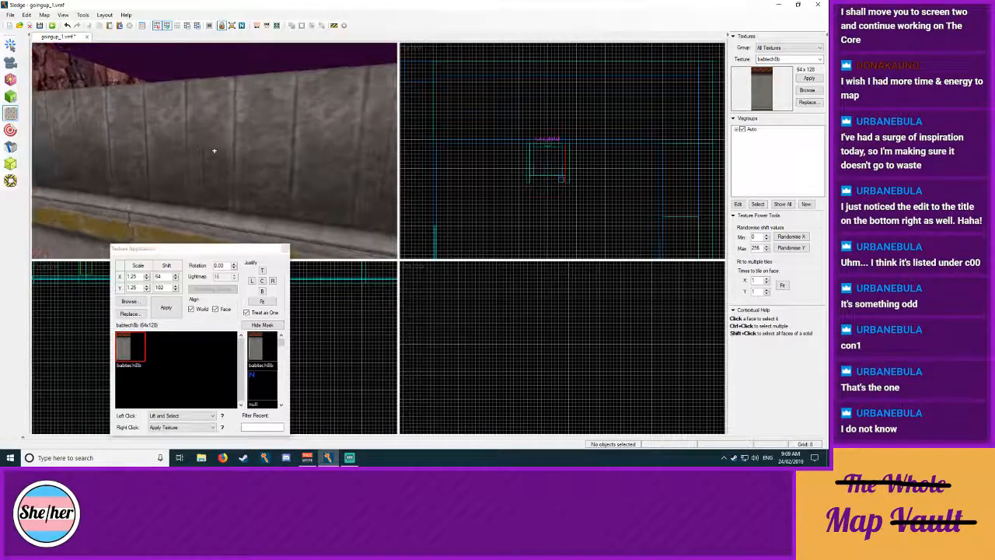
{"action": "key", "text": "s"}
{"action": "key", "text": "z"}
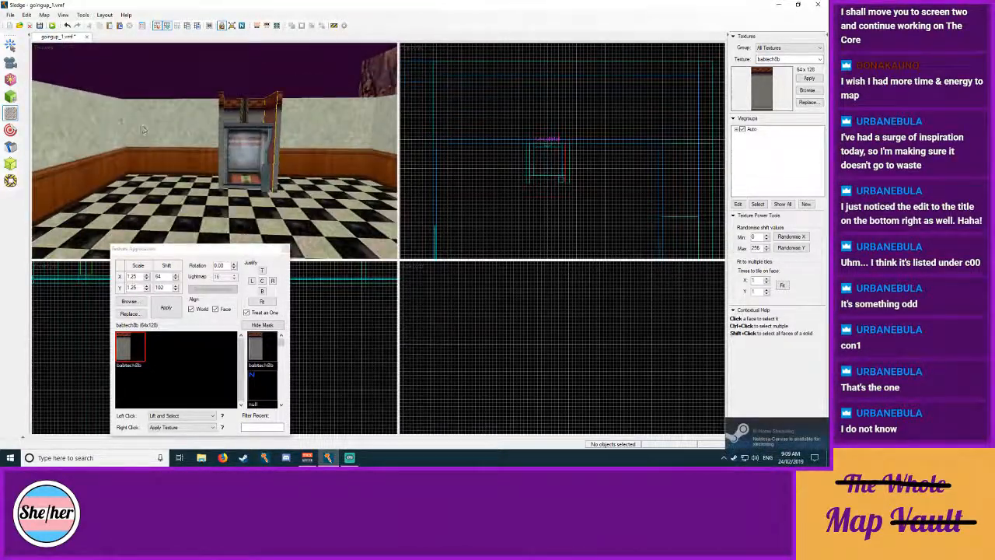
{"action": "key", "text": "shift+s"}
{"action": "key", "text": "z"}
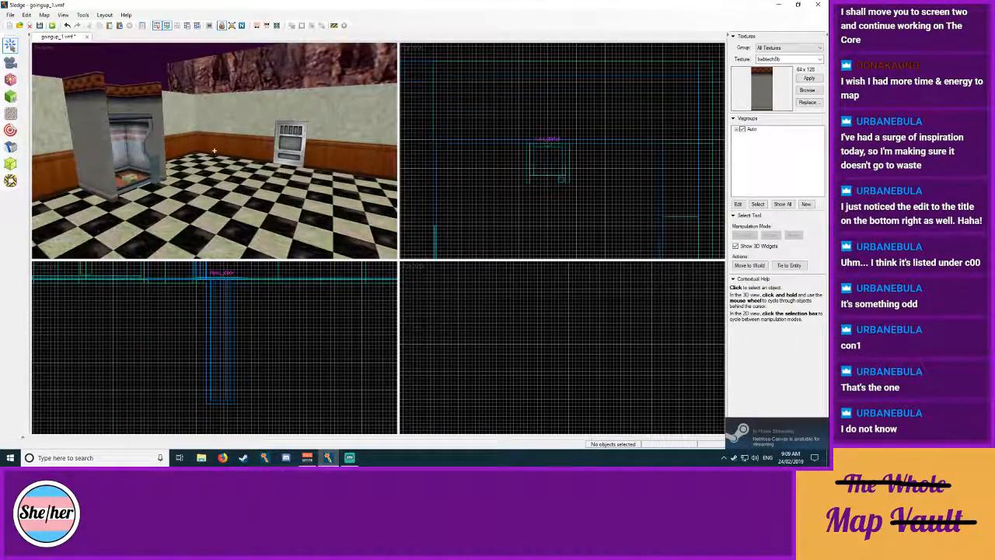
{"action": "key", "text": "w"}
{"action": "key", "text": "s"}
{"action": "key", "text": "w"}
{"action": "key", "text": "s"}
{"action": "key", "text": "d"}
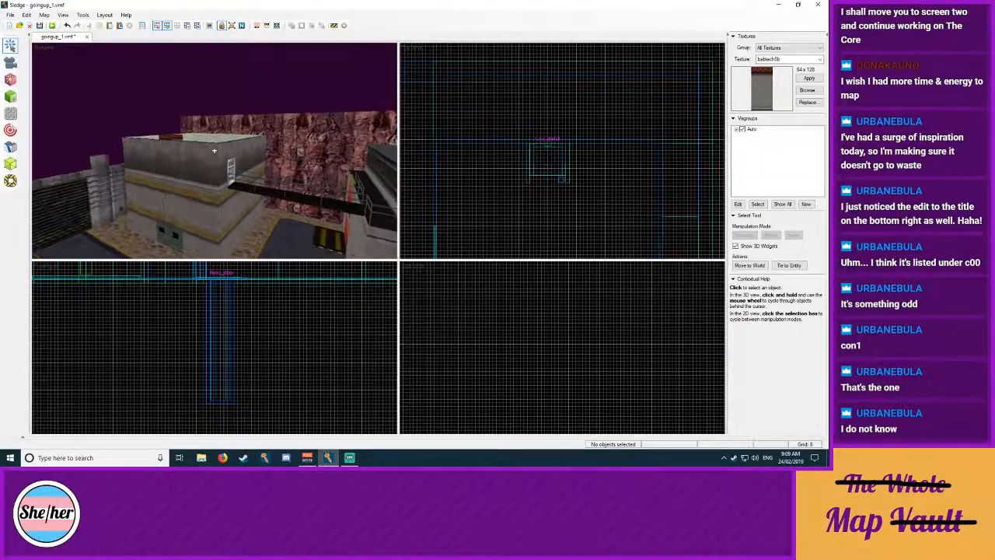
{"action": "key", "text": "a"}
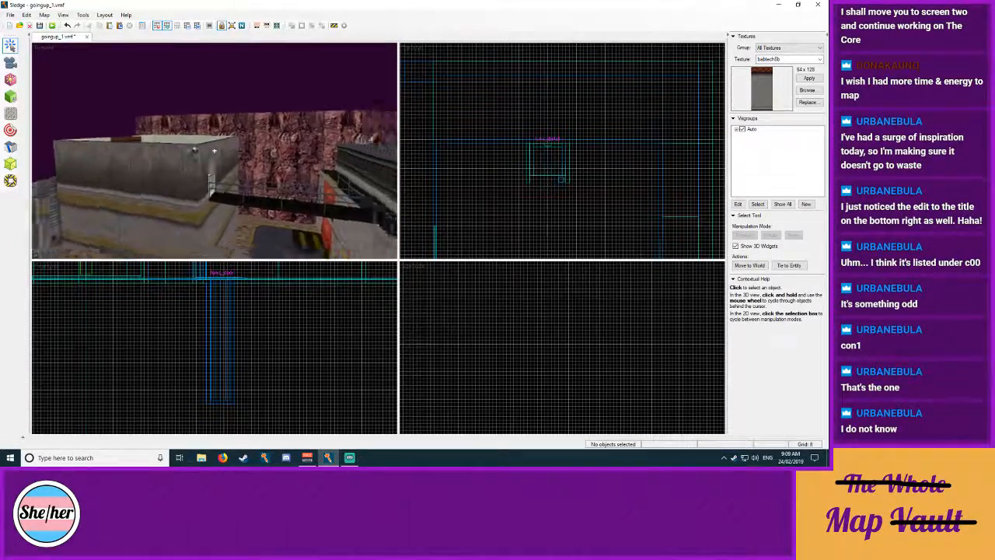
{"action": "key", "text": "d"}
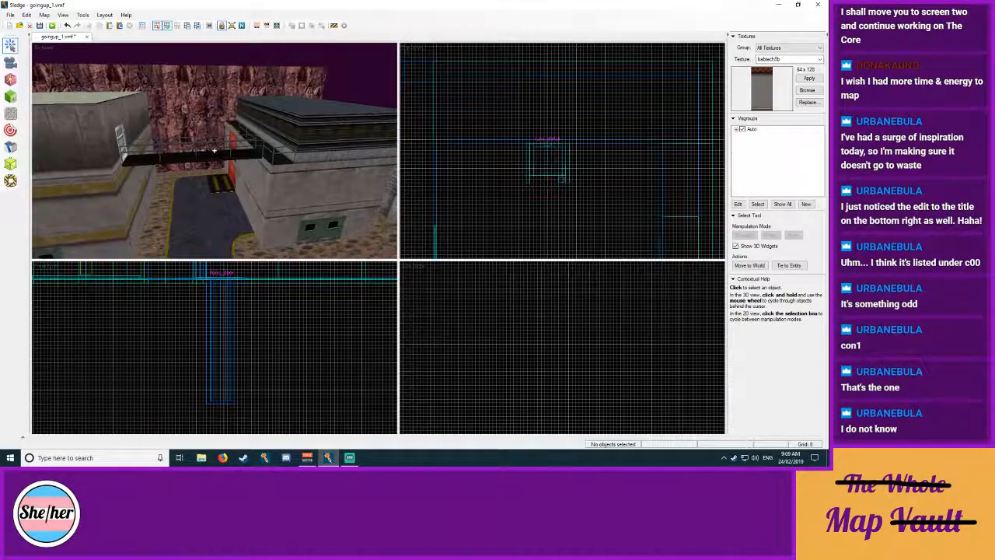
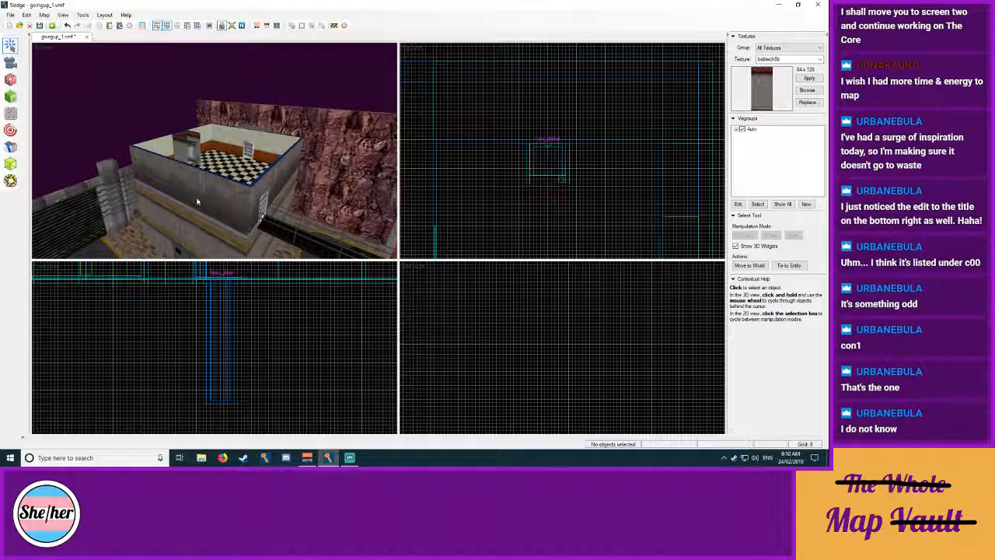
Step: Duplicate the upper room's four selected outer wall pieces and checkered floor directly above to form another storey
{"action": "left_click", "coordinate": [223, 202]}
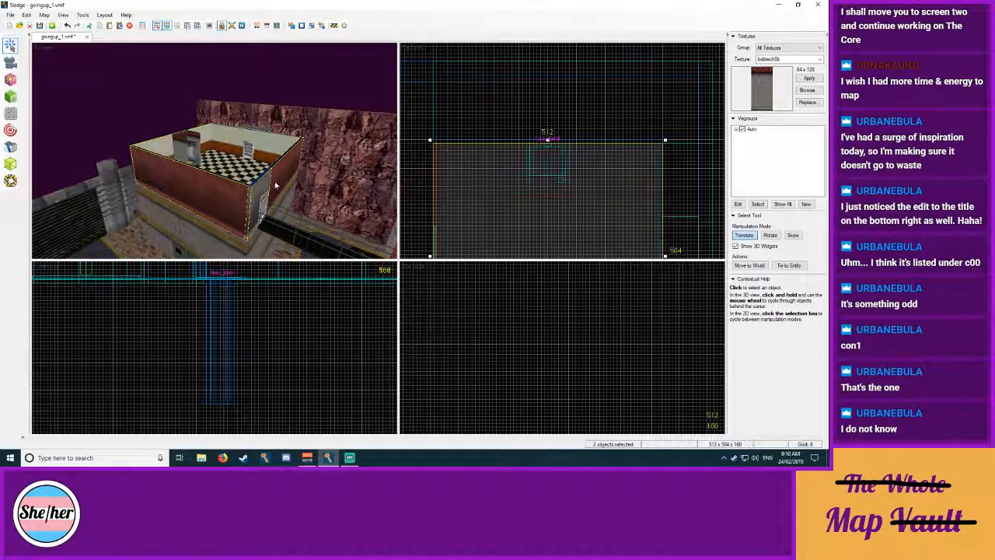
{"action": "key", "text": "z"}
{"action": "key", "text": "w"}
{"action": "left_click", "coordinate": [250, 143], "text": "ctrl"}
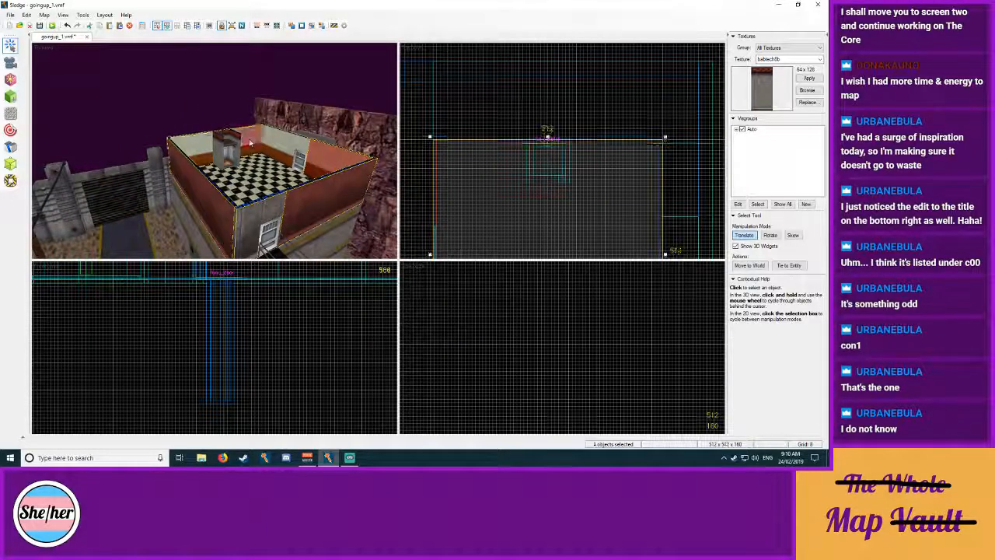
{"action": "left_click", "coordinate": [281, 178], "text": "ctrl"}
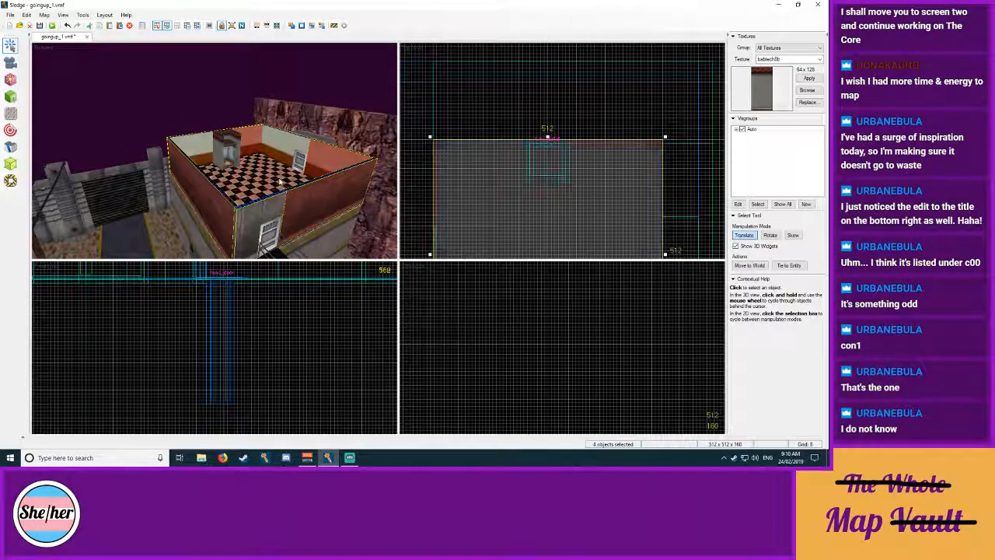
{"action": "scroll", "coordinate": [269, 359], "scroll_direction": "down", "scroll_amount": 5}
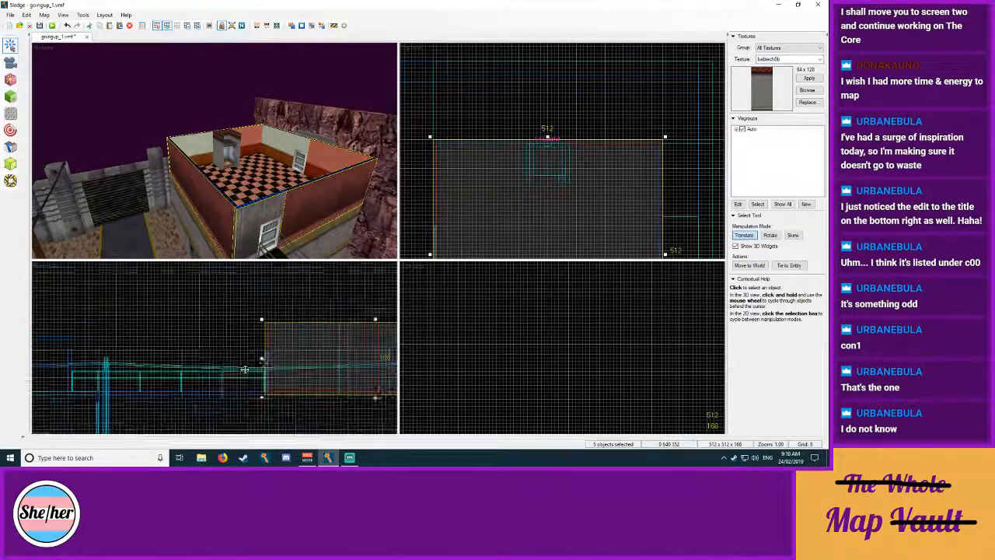
{"action": "left_click_drag", "start_coordinate": [215, 371], "coordinate": [216, 295]}
{"action": "left_click", "coordinate": [319, 352]}
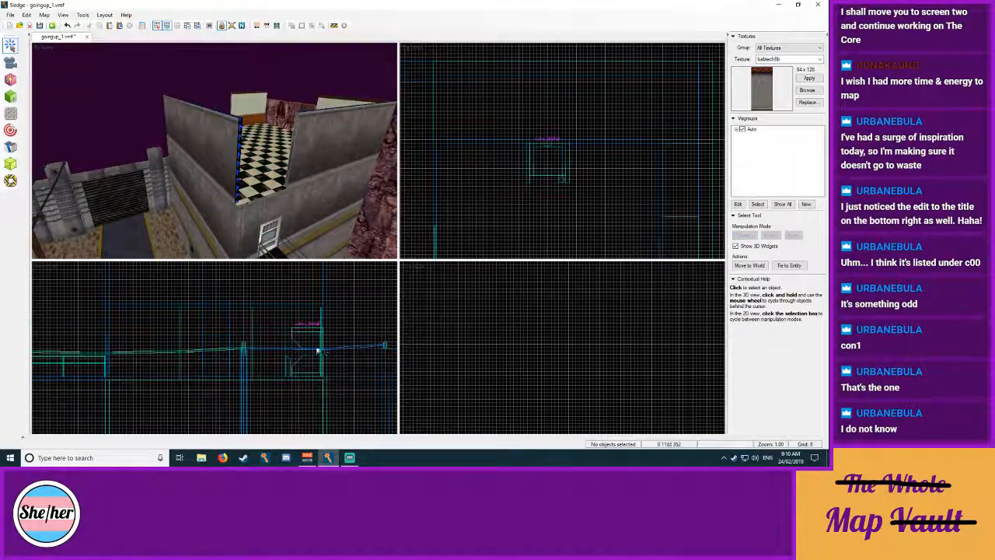
Step: Examine the duplicated storey's outer walls and interior for the gaps left between wall pieces
{"action": "key", "text": "z"}
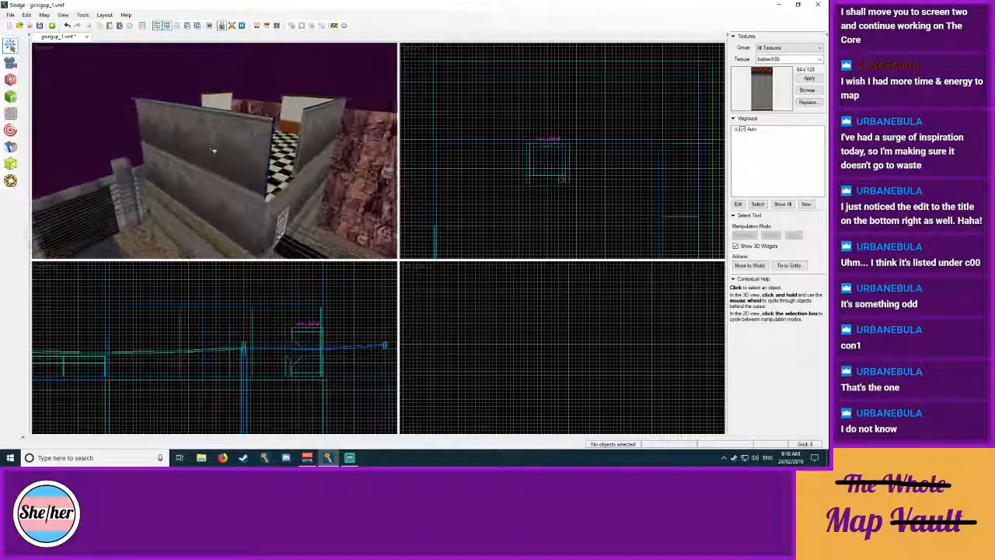
{"action": "key", "text": "w"}
{"action": "key", "text": "s"}
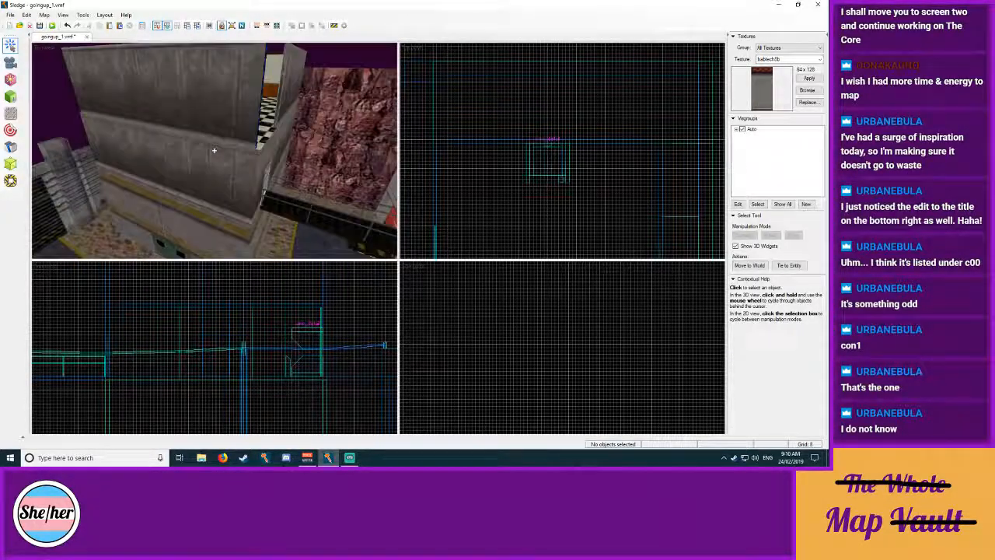
{"action": "key", "text": "w"}
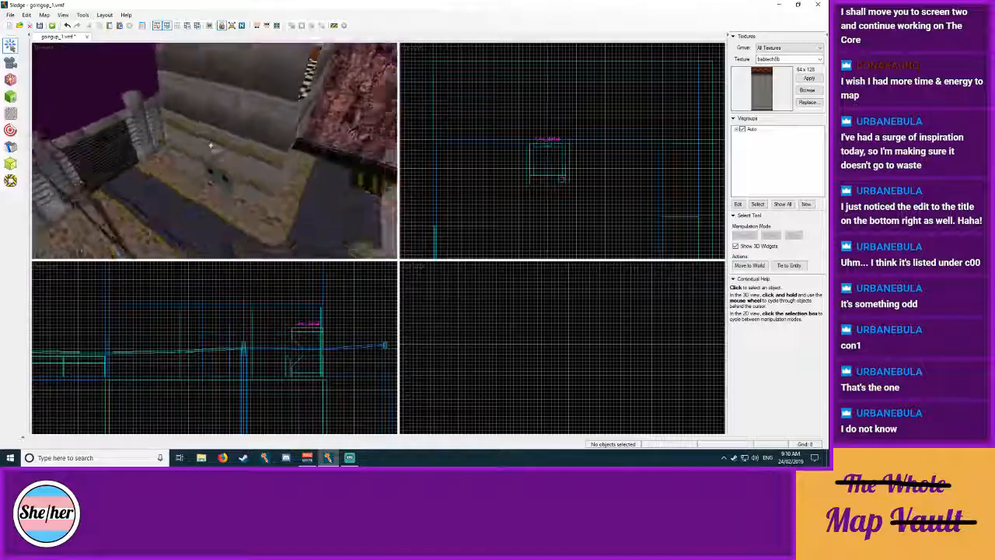
{"action": "key", "text": "s"}
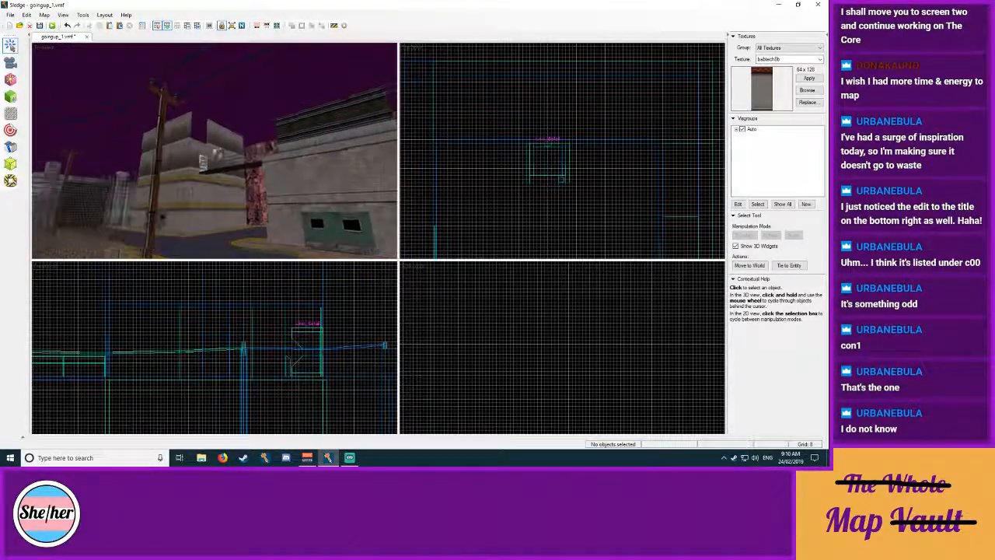
{"action": "key", "text": "d"}
{"action": "key", "text": "w"}
{"action": "key", "text": "w"}
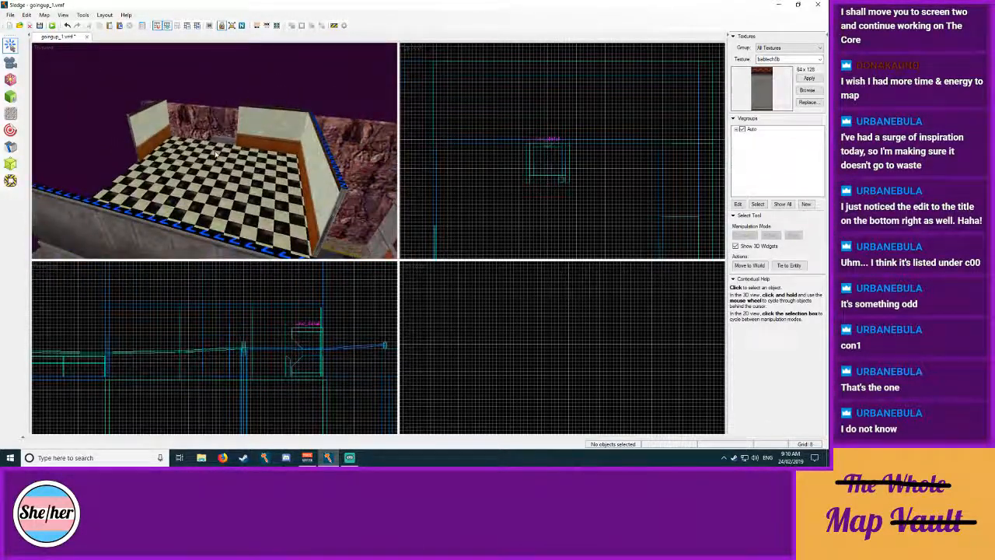
Step: Stretch the new storey's short side wall to 496 units and its adjoining lift-side wall to 512 units
{"action": "left_click", "coordinate": [285, 129]}
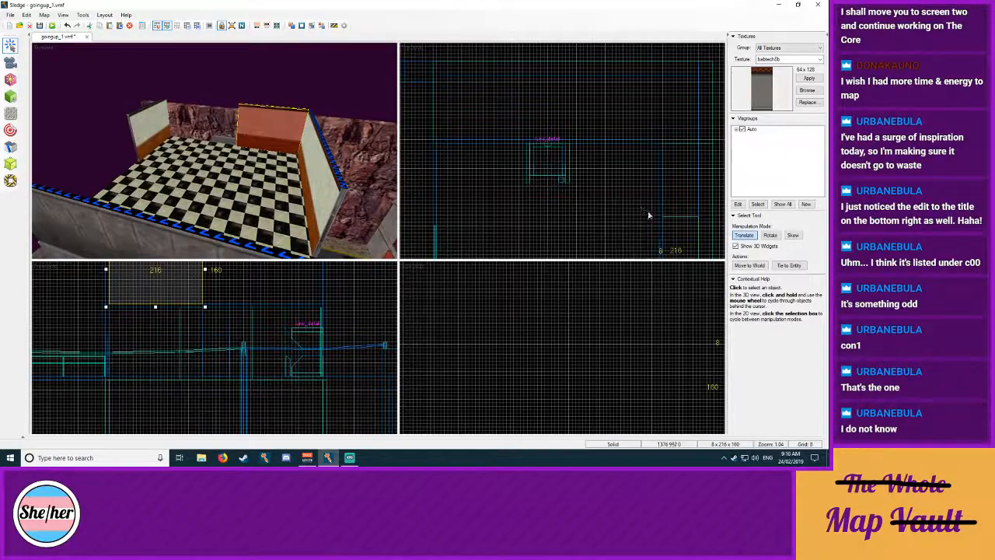
{"action": "middle_click_drag", "start_coordinate": [666, 249], "coordinate": [618, 175]}
{"action": "left_click_drag", "start_coordinate": [614, 192], "coordinate": [617, 80]}
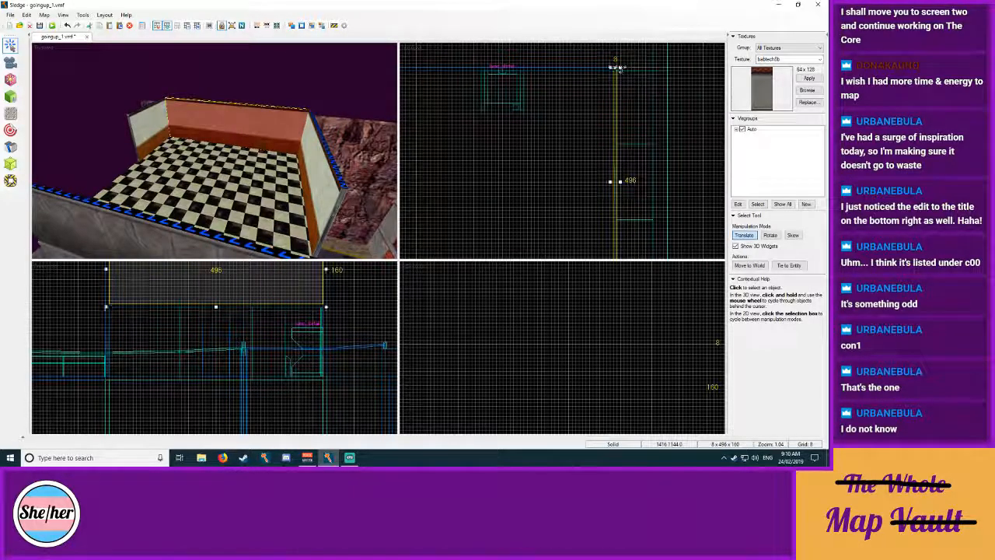
{"action": "left_click", "coordinate": [151, 122]}
{"action": "left_click_drag", "start_coordinate": [520, 68], "coordinate": [470, 84]}
{"action": "key", "text": "z"}
{"action": "key", "text": "a"}
{"action": "key", "text": "z"}
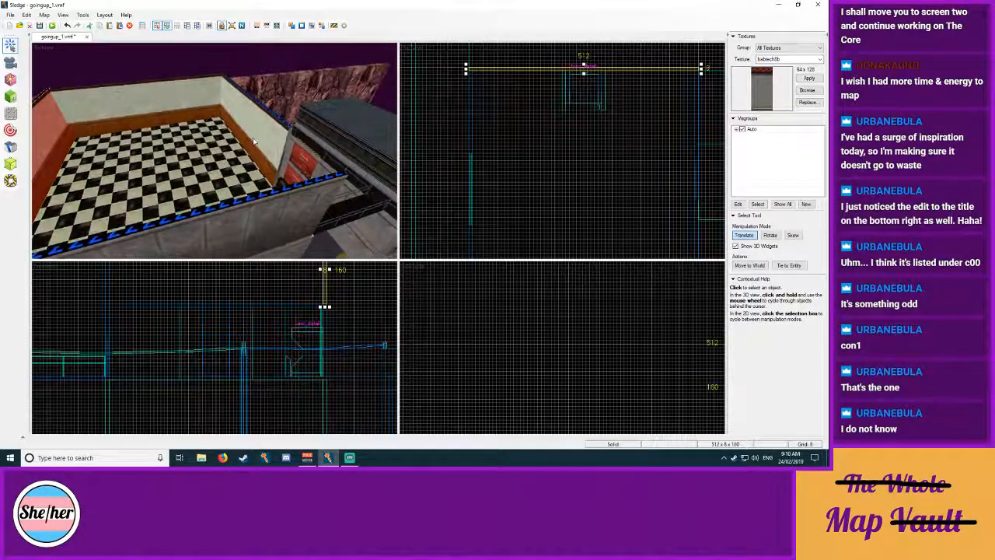
Step: Extend the new storey's 384-unit wall to the outer corner to close the remaining gap
{"action": "left_click", "coordinate": [250, 124]}
{"action": "middle_click_drag", "start_coordinate": [609, 133], "coordinate": [643, 42]}
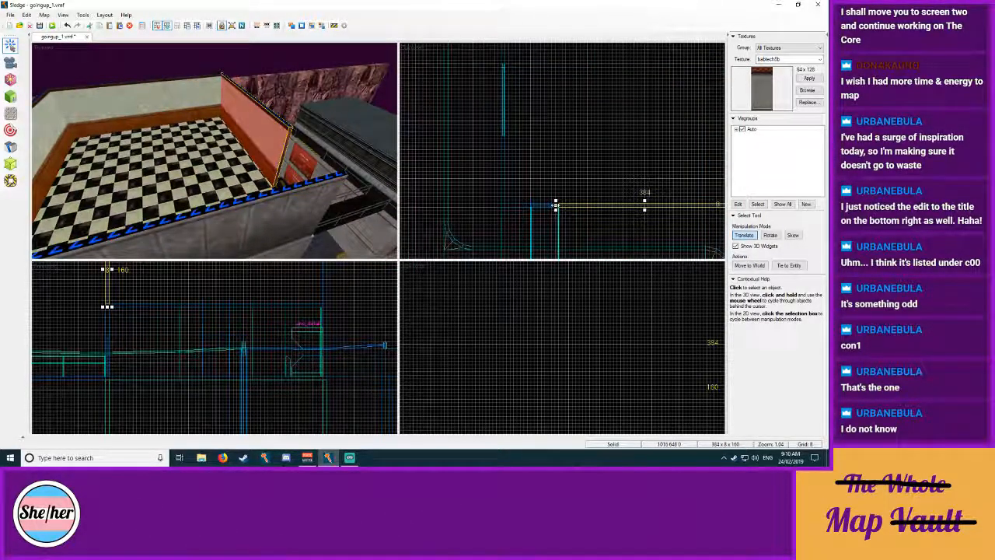
{"action": "left_click_drag", "start_coordinate": [556, 206], "coordinate": [518, 219]}
{"action": "key", "text": "Escape"}
Step: Match the tnnl_c1 texture on the new storey's outer wall faces across their shared corner
{"action": "key", "text": "z"}
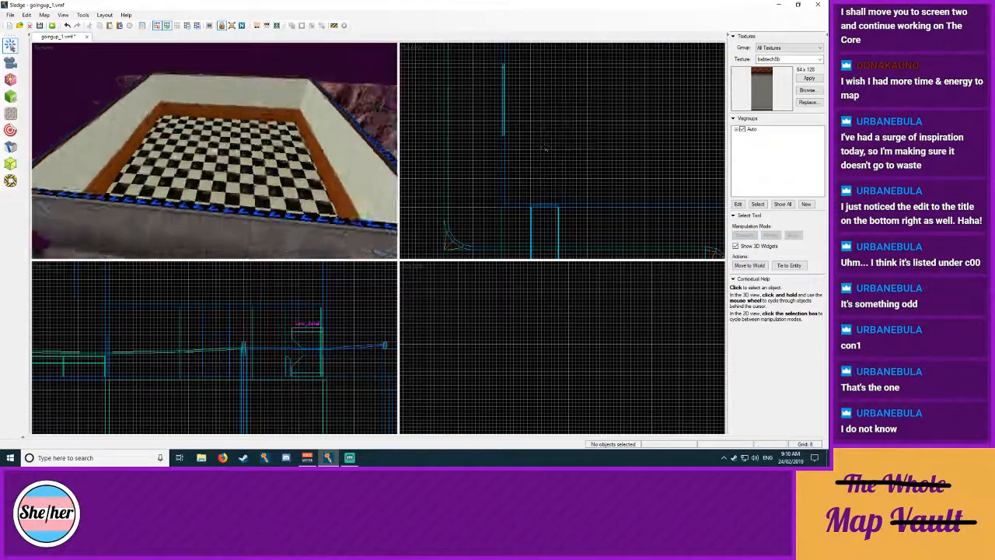
{"action": "key", "text": "w"}
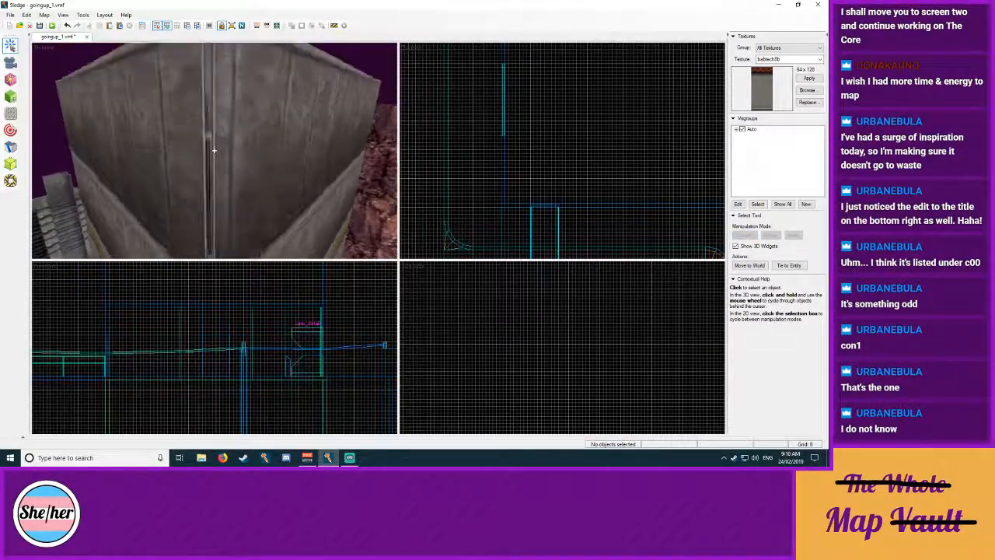
{"action": "key", "text": "s"}
{"action": "left_click", "coordinate": [11, 113]}
{"action": "left_click", "coordinate": [218, 129]}
{"action": "left_click", "coordinate": [198, 137]}
{"action": "left_click", "coordinate": [190, 144]}
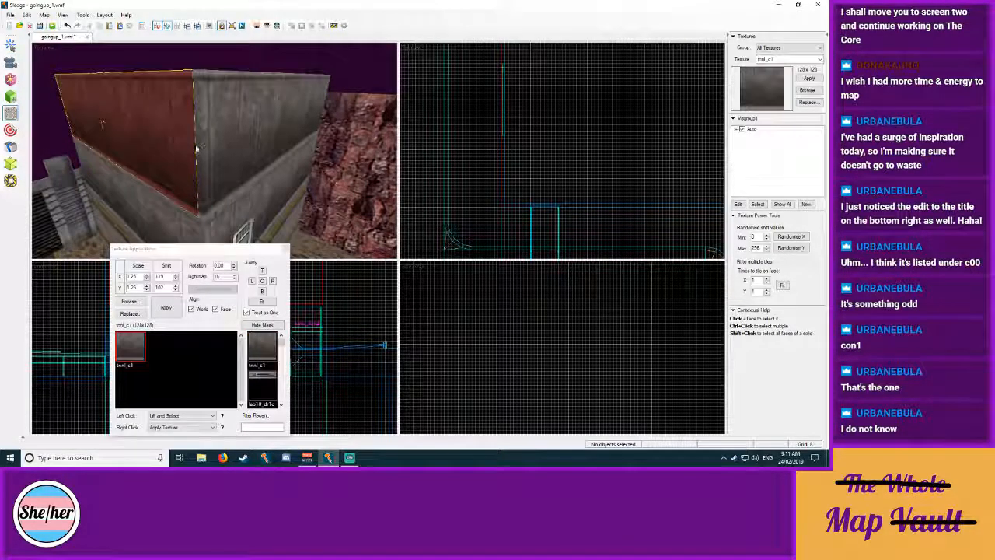
{"action": "key", "text": "z"}
{"action": "key", "text": "s"}
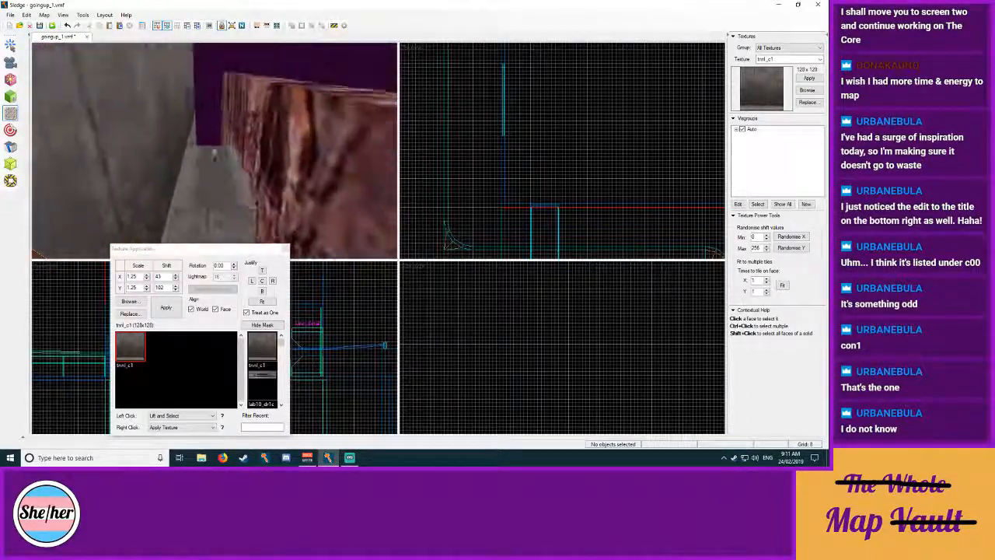
{"action": "key", "text": "w"}
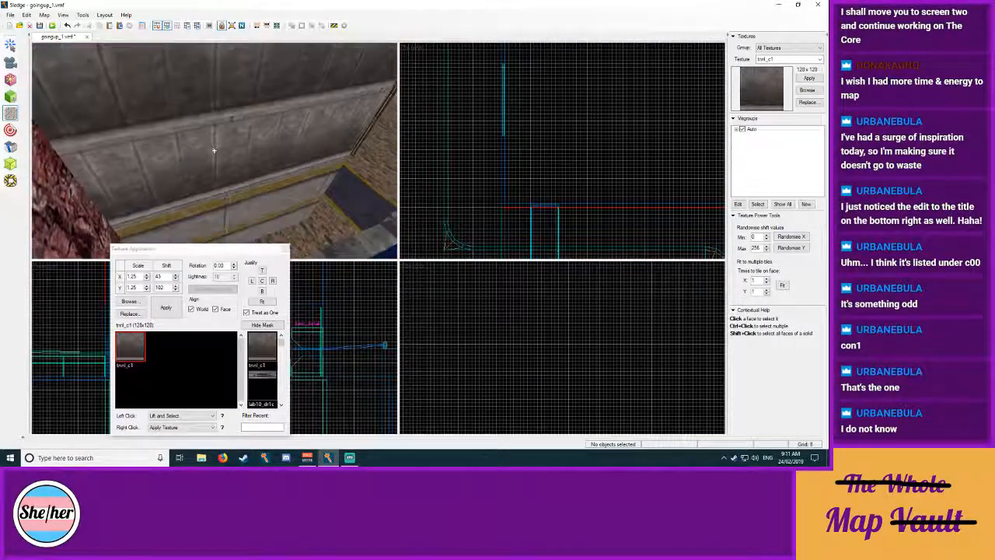
Step: Shorten the new storey's checkered floor to 428 units at the lift shaft, refining the grid to 4
{"action": "key", "text": "w"}
{"action": "key", "text": "w"}
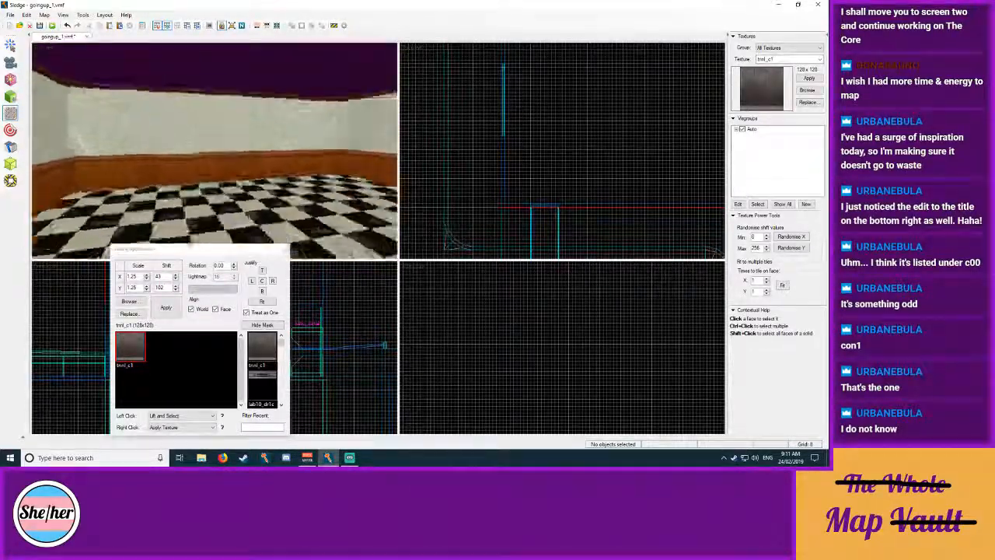
{"action": "key", "text": "w"}
{"action": "key", "text": "z"}
{"action": "left_click", "coordinate": [10, 45]}
{"action": "left_click", "coordinate": [226, 184]}
{"action": "key", "text": "z"}
{"action": "key", "text": "z"}
{"action": "middle_click_drag", "start_coordinate": [623, 47], "coordinate": [513, 152]}
{"action": "left_click_drag", "start_coordinate": [505, 94], "coordinate": [512, 136]}
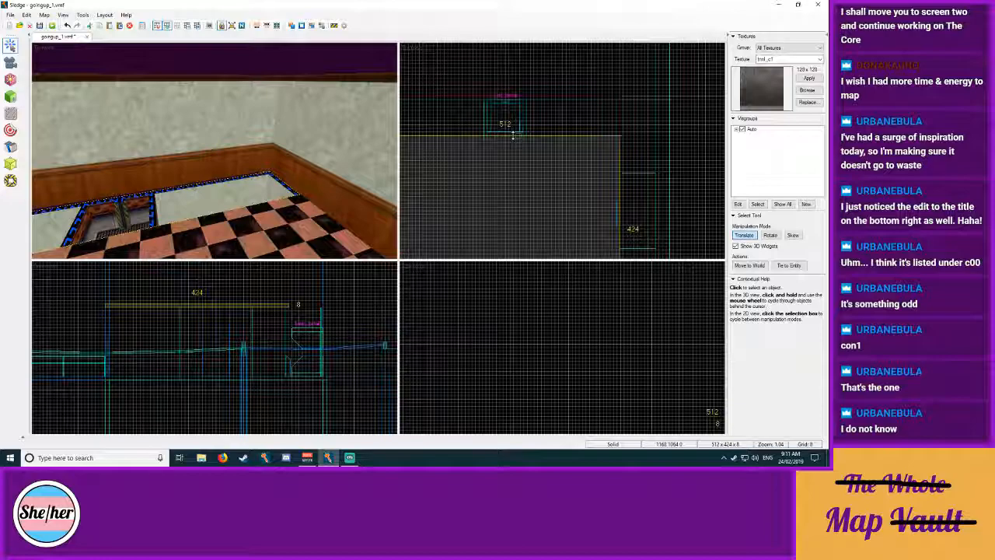
{"action": "scroll", "coordinate": [514, 133], "scroll_direction": "up", "scroll_amount": 5}
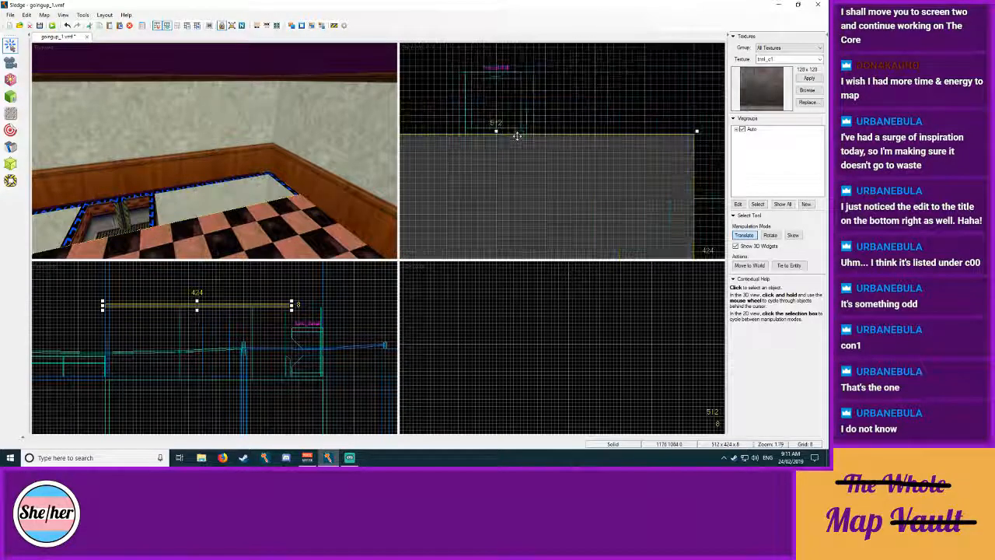
{"action": "key", "text": "bracketleft"}
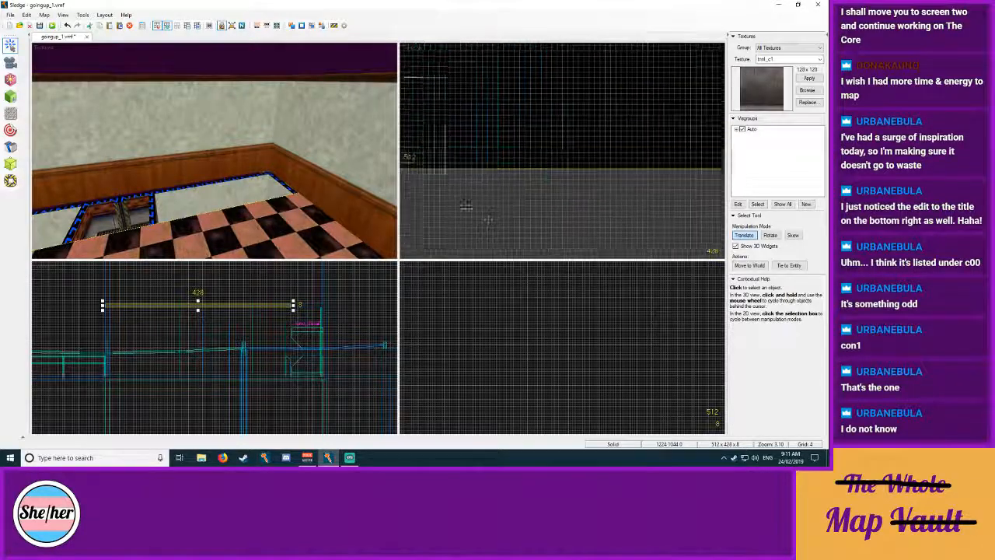
Step: Duplicate the floor slab toward the lift-side wall and resize the copy to 216 by 84 units beside the shaft opening
{"action": "left_click_drag", "start_coordinate": [591, 113], "coordinate": [595, 111]}
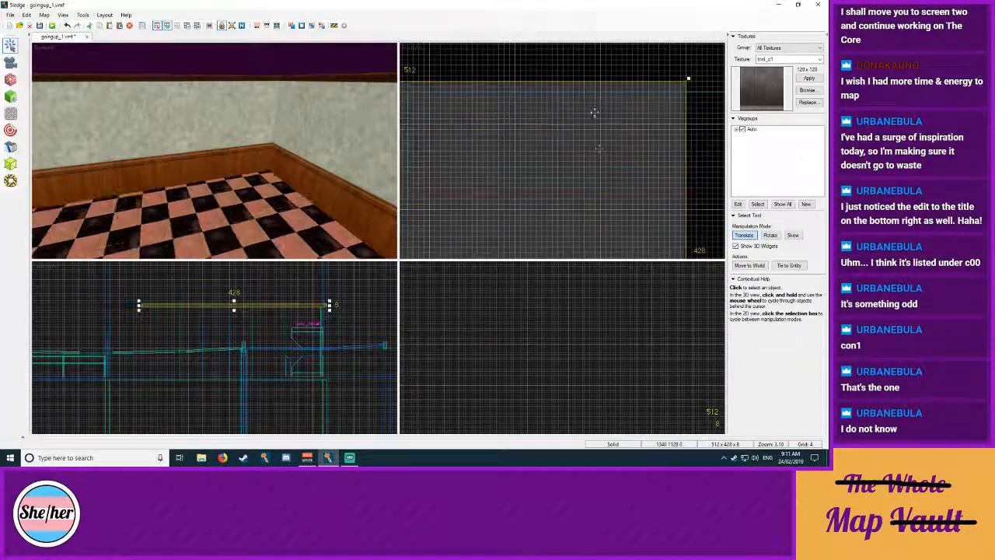
{"action": "middle_click_drag", "start_coordinate": [595, 112], "coordinate": [723, 46]}
{"action": "middle_click_drag", "start_coordinate": [467, 239], "coordinate": [676, 49]}
{"action": "middle_click_drag", "start_coordinate": [496, 226], "coordinate": [555, 141]}
{"action": "mouse_move", "coordinate": [536, 166]}
{"action": "left_mouse_down"}
{"action": "mouse_move", "coordinate": [749, 27]}
{"action": "mouse_move", "coordinate": [783, 20]}
{"action": "left_mouse_up"}
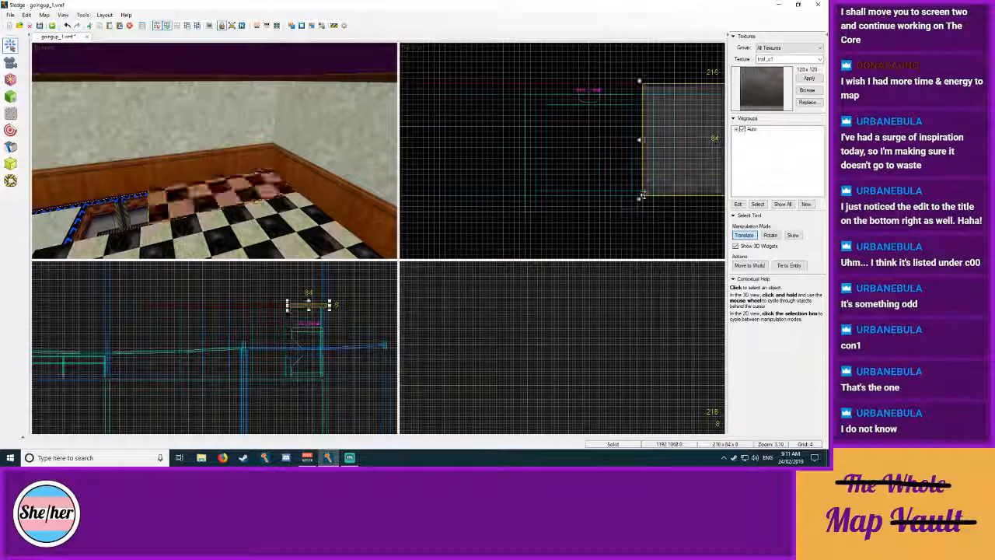
Step: Duplicate the floor slab to the opposite side of the lift shaft opening and resize the copy to fill the remaining floor gap
{"action": "mouse_move", "coordinate": [669, 152]}
{"action": "left_mouse_down"}
{"action": "mouse_move", "coordinate": [342, 153]}
{"action": "mouse_move", "coordinate": [665, 147]}
{"action": "mouse_move", "coordinate": [517, 143]}
{"action": "mouse_move", "coordinate": [465, 153]}
{"action": "left_mouse_up"}
{"action": "middle_click_drag", "start_coordinate": [573, 159], "coordinate": [442, 171]}
{"action": "left_click_drag", "start_coordinate": [468, 165], "coordinate": [571, 168]}
{"action": "left_click", "coordinate": [611, 112]}
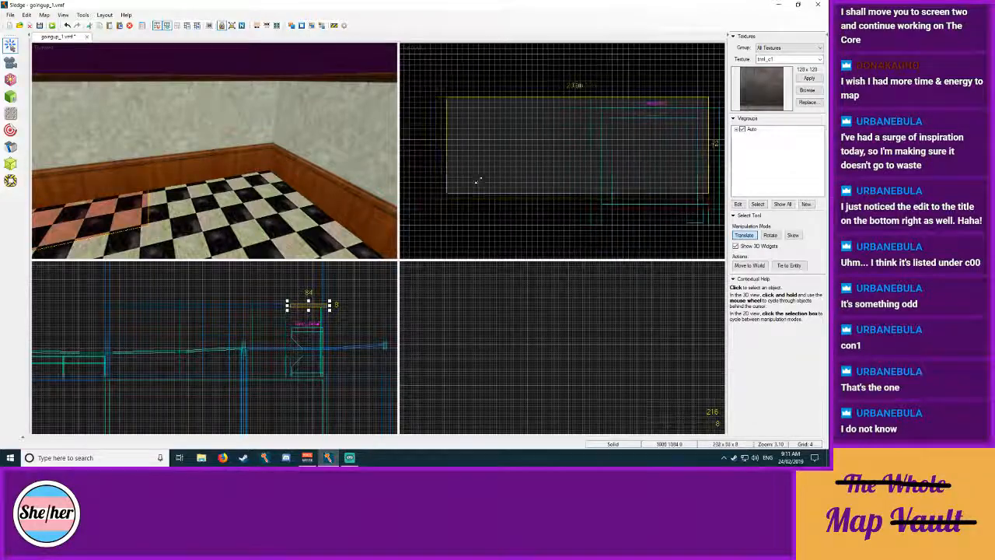
{"action": "key", "text": "Escape"}
Step: Match the babtech8b texture on the lift shaft's inner side wall faces around the floor opening
{"action": "key", "text": "z"}
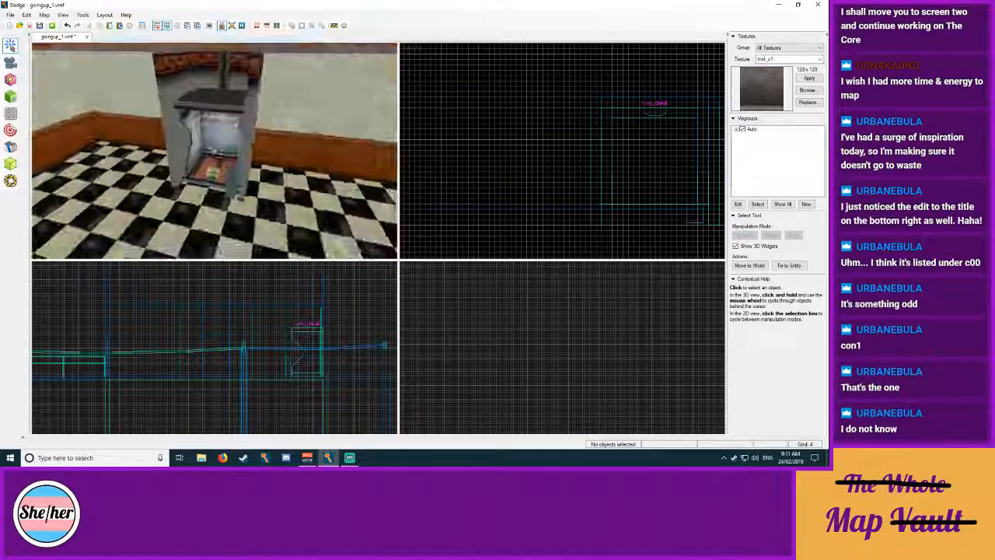
{"action": "key", "text": "z"}
{"action": "left_click", "coordinate": [11, 114]}
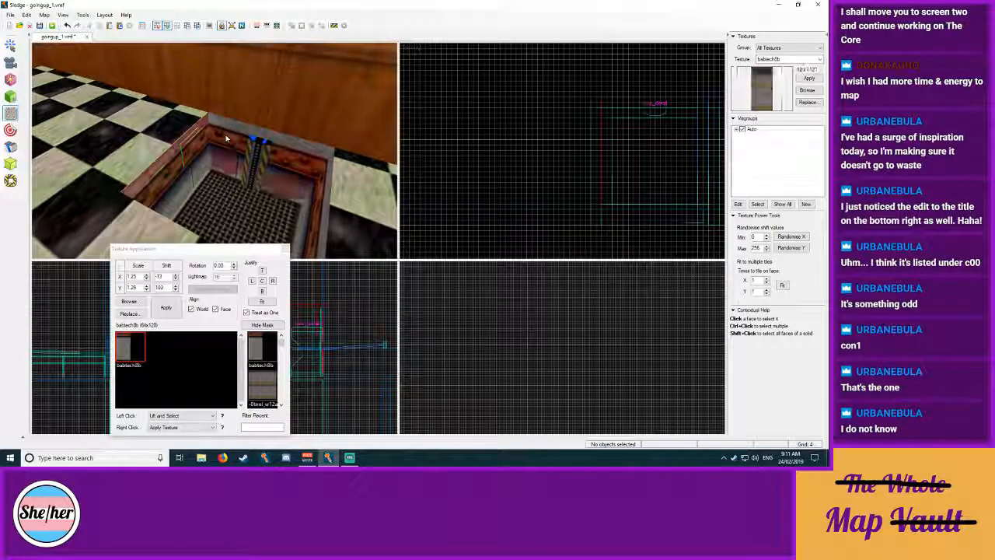
{"action": "left_click", "coordinate": [148, 145]}
{"action": "left_click", "coordinate": [171, 156]}
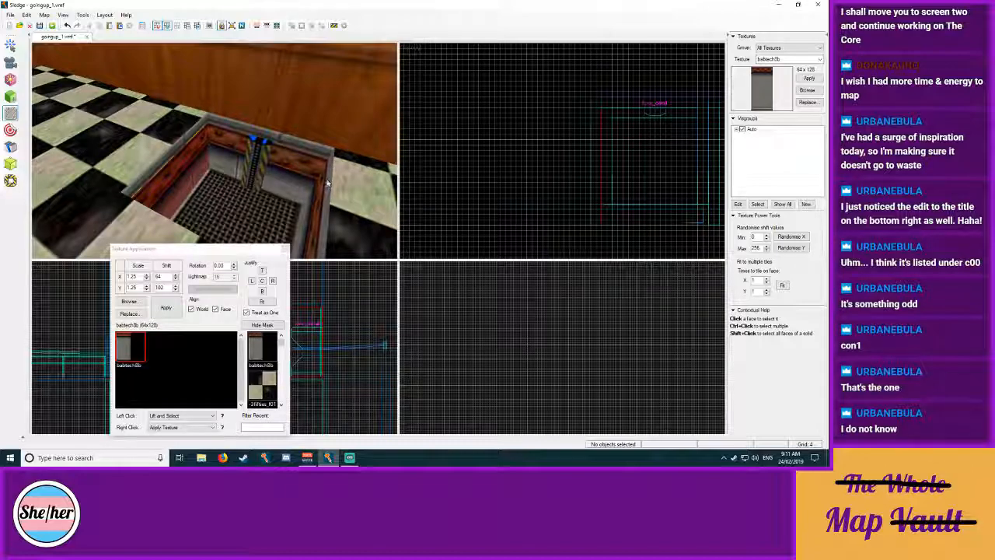
{"action": "left_click", "coordinate": [11, 48]}
{"action": "key", "text": "z"}
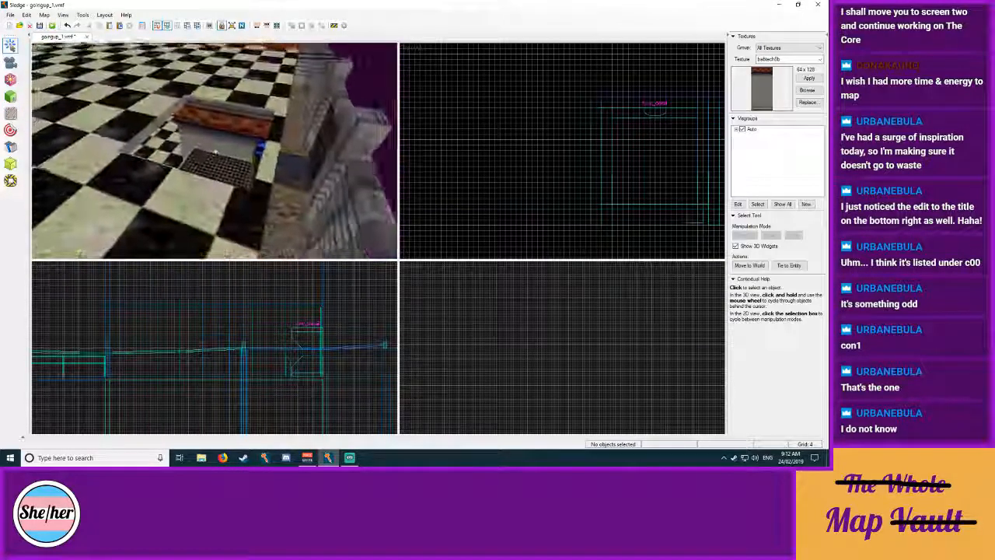
{"action": "key", "text": "z"}
{"action": "left_click", "coordinate": [11, 113]}
{"action": "left_click", "coordinate": [263, 141]}
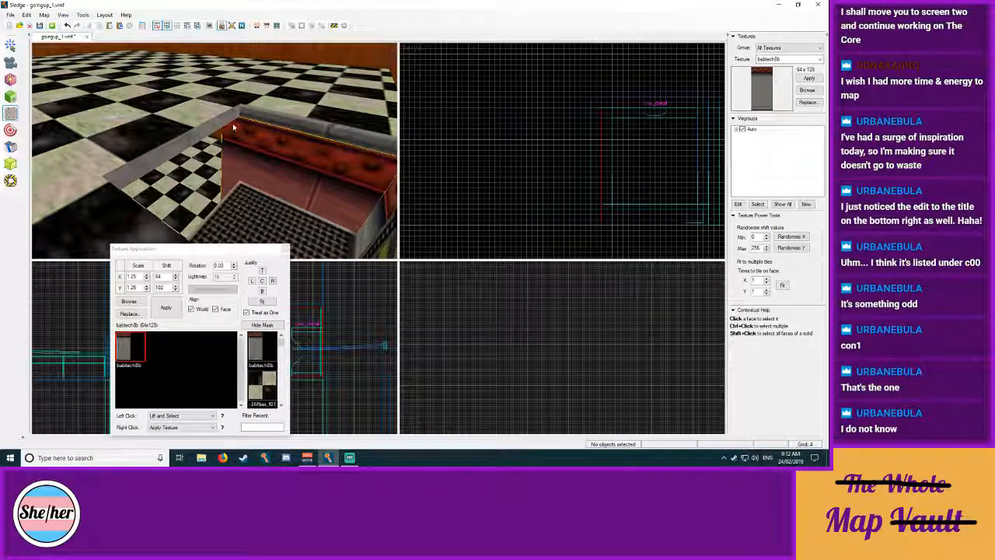
Step: Duplicate both 160-unit lift shaft side walls straight up so the copies stand in the new storey
{"action": "left_click", "coordinate": [11, 47]}
{"action": "key", "text": "z"}
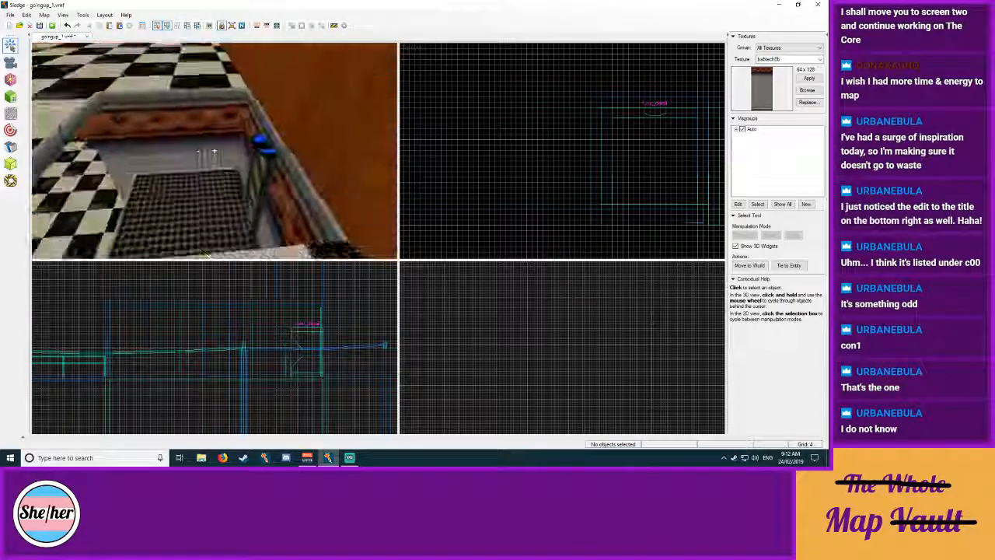
{"action": "left_click", "coordinate": [214, 151]}
{"action": "left_click", "coordinate": [211, 146], "text": "ctrl"}
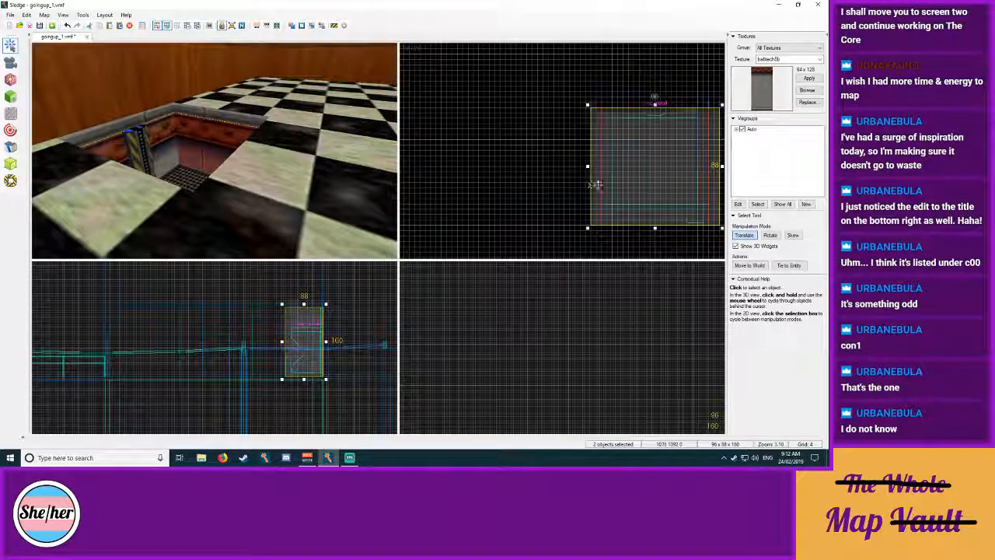
{"action": "key", "text": "ctrl+shift+e"}
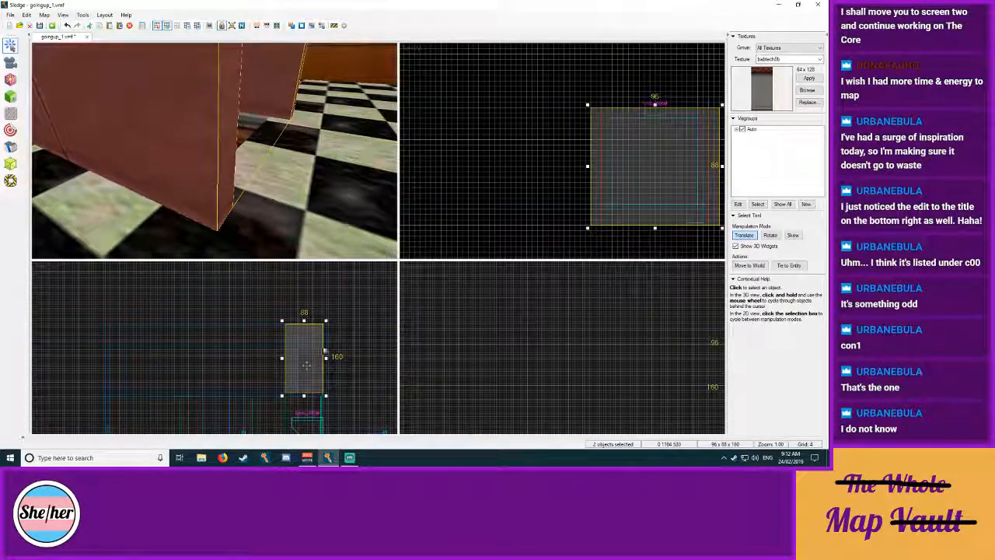
{"action": "key", "text": "Delete"}
Step: Select the striped 16 by 6 by 160 guide rail at the back of the lift shaft
{"action": "key", "text": "z"}
{"action": "key", "text": "w"}
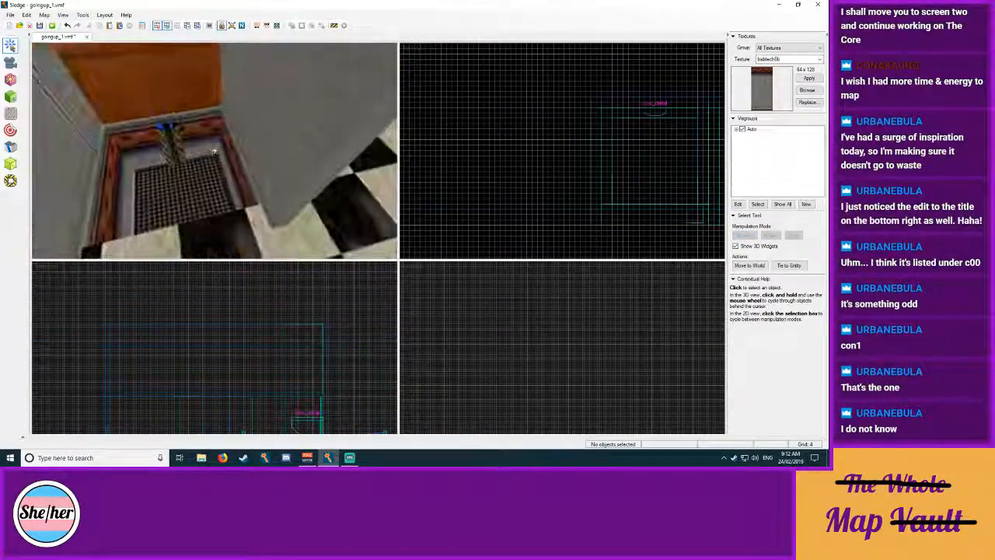
{"action": "key", "text": "z"}
{"action": "left_click", "coordinate": [199, 133]}
{"action": "middle_click_drag", "start_coordinate": [535, 168], "coordinate": [531, 113]}
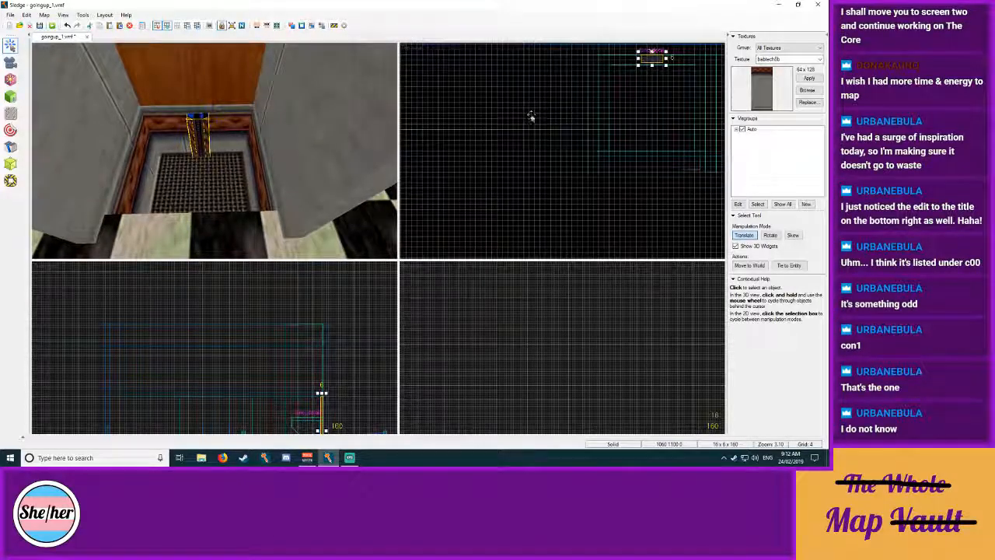
Step: Delete the 512 x 8 x 160 upper-floor wall behind the elevator shaft
{"action": "key", "text": "z"}
{"action": "key", "text": "s"}
{"action": "key", "text": "z"}
{"action": "left_click", "coordinate": [213, 153]}
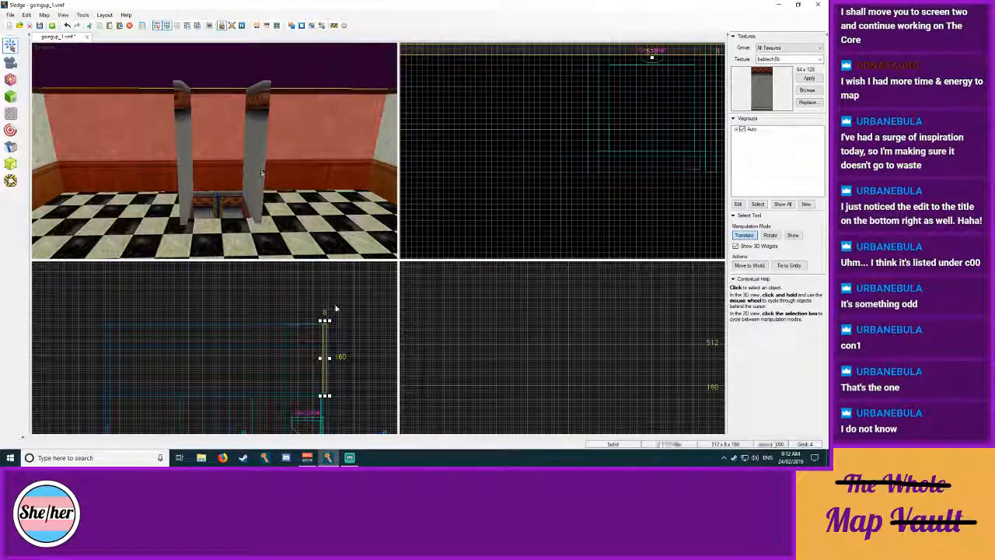
{"action": "key", "text": "z"}
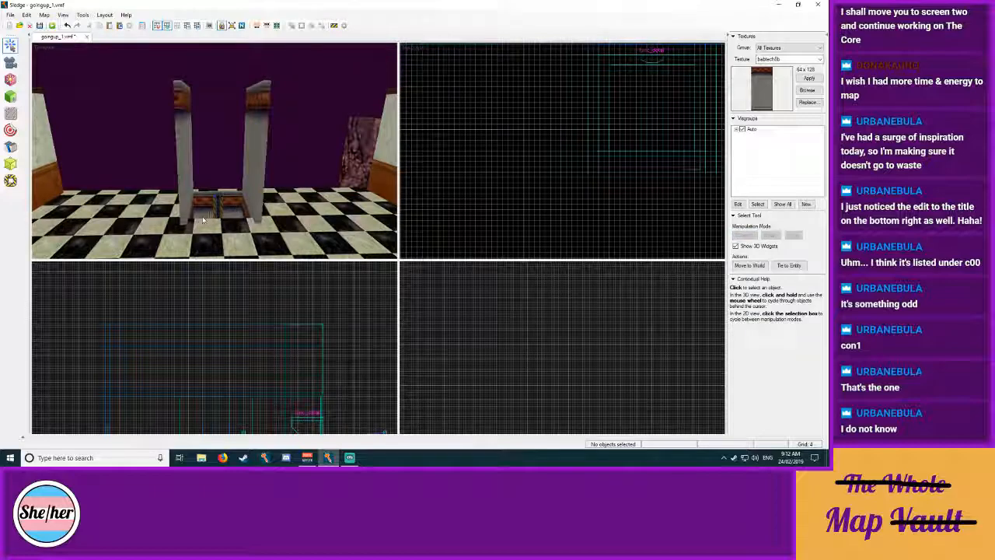
Step: Copy the lower floor's wall pieces around the elevator opening up to the upper floor to replace the deleted wall
{"action": "key", "text": "z"}
{"action": "left_click", "coordinate": [198, 163]}
{"action": "left_click", "coordinate": [253, 151], "text": "ctrl"}
{"action": "left_click", "coordinate": [366, 161], "text": "ctrl"}
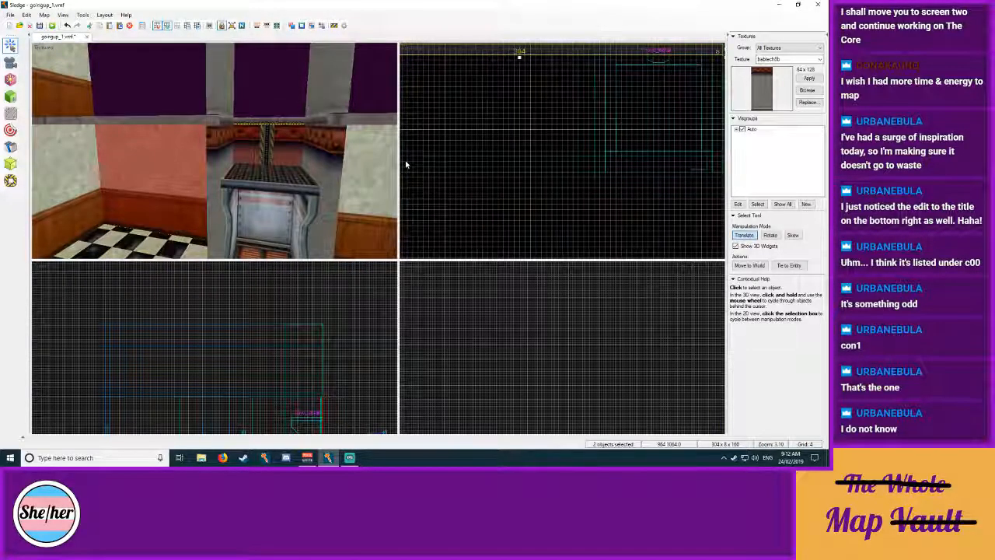
{"action": "middle_click_drag", "start_coordinate": [613, 154], "coordinate": [553, 270]}
{"action": "left_click_drag", "start_coordinate": [325, 406], "coordinate": [326, 317]}
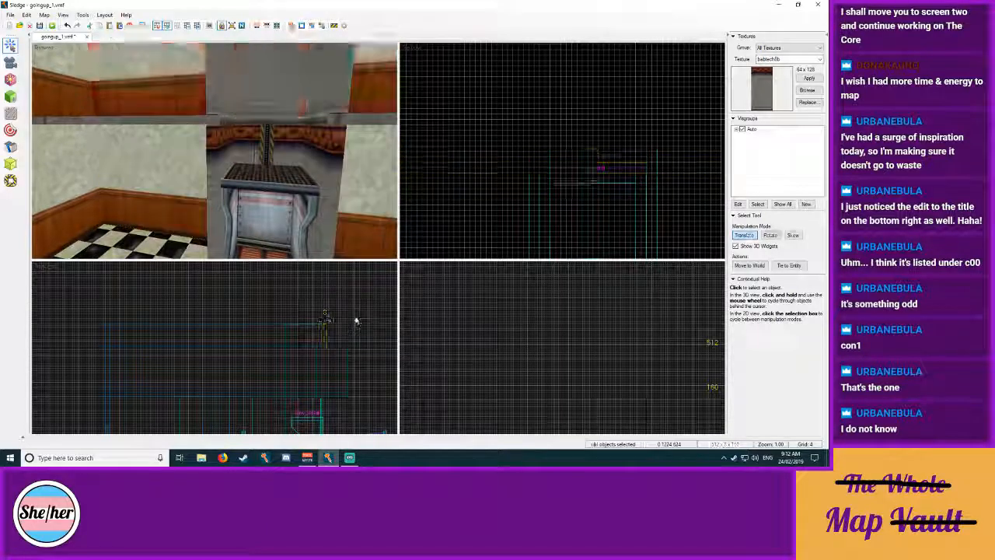
{"action": "left_click", "coordinate": [357, 322]}
Step: Justify the babtech8b texture to the top on the upper-floor wall face inside the elevator shaft
{"action": "key", "text": "z"}
{"action": "key", "text": "w"}
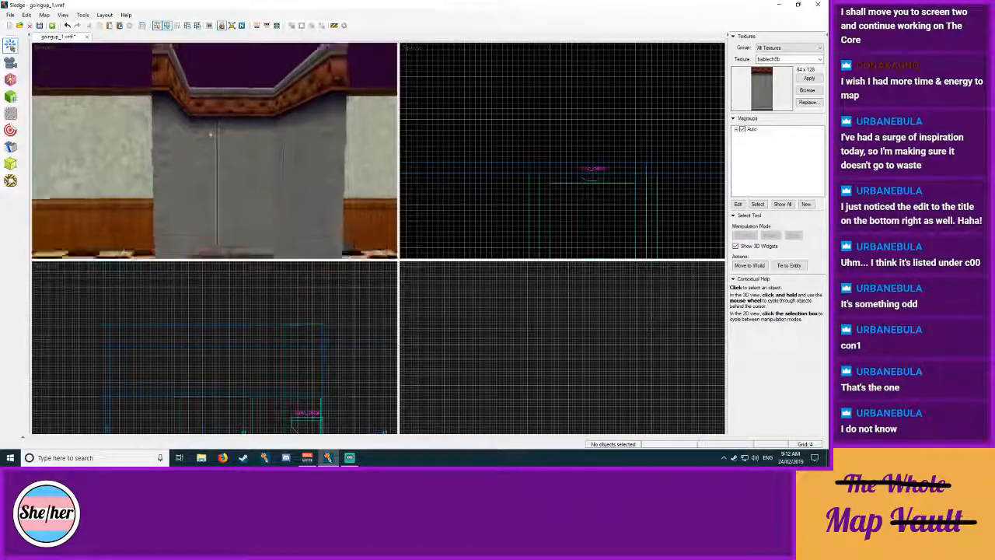
{"action": "key", "text": "s"}
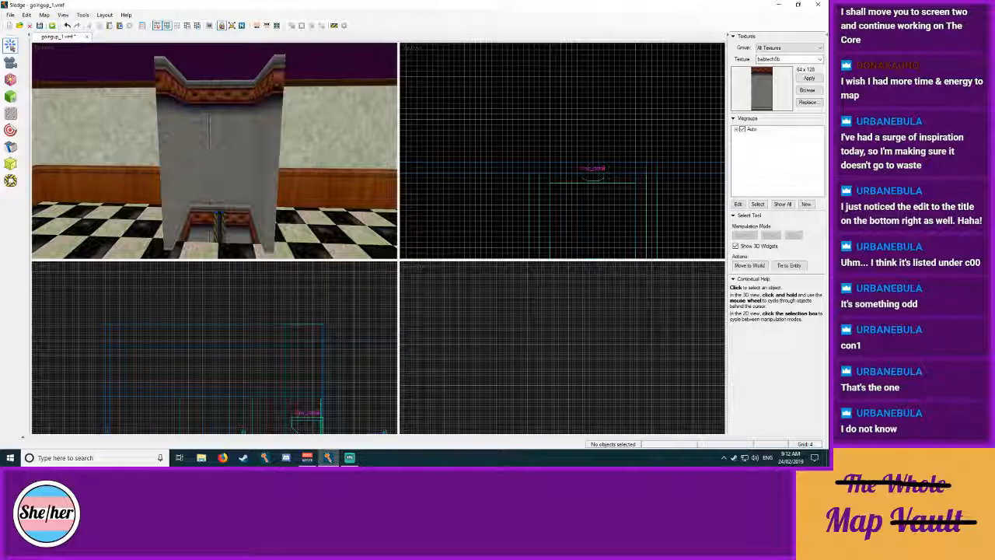
{"action": "left_click", "coordinate": [13, 112]}
{"action": "left_click", "coordinate": [240, 127]}
{"action": "key", "text": "w"}
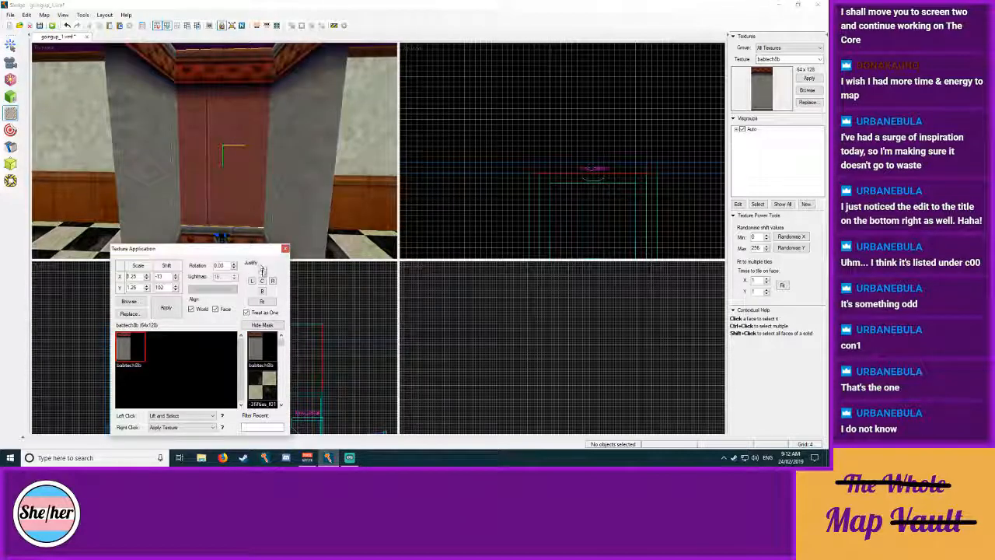
{"action": "left_click", "coordinate": [261, 270]}
{"action": "left_click", "coordinate": [271, 181]}
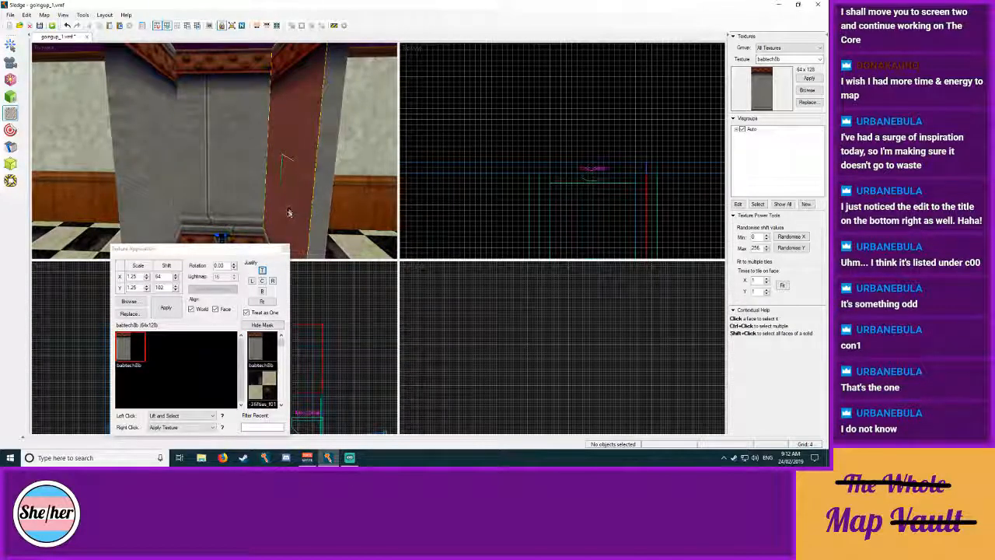
{"action": "left_click", "coordinate": [267, 204]}
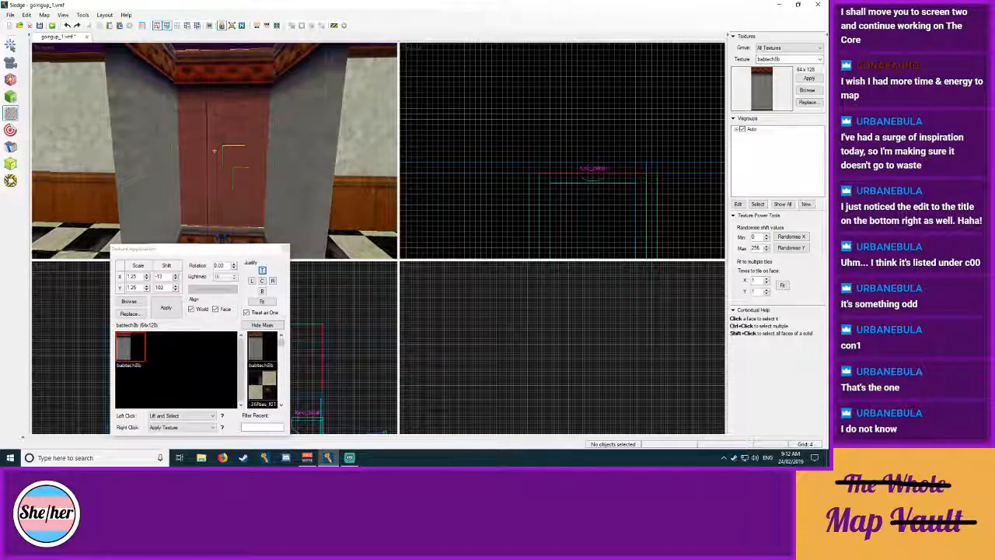
{"action": "key", "text": "s"}
{"action": "key", "text": "shift+s"}
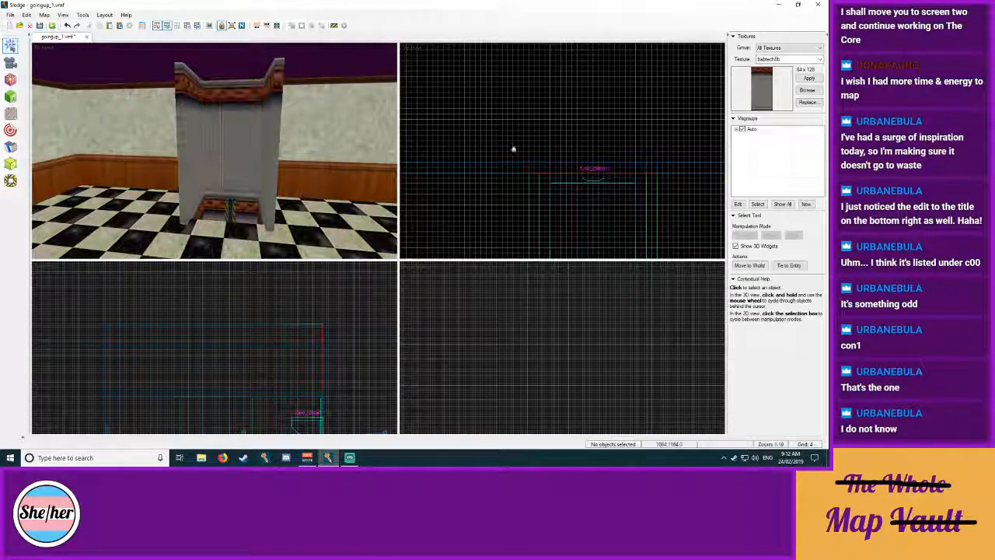
Step: Filter the textures for "lab" and apply lab1_panel2 to the upper-floor walls beside the elevator shaft
{"action": "key", "text": "z"}
{"action": "key", "text": "a"}
{"action": "key", "text": "d"}
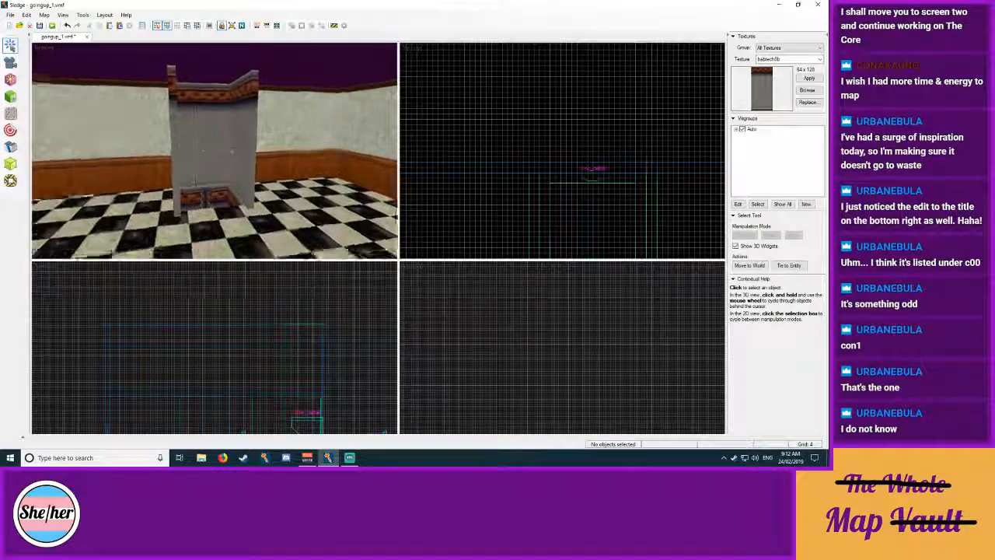
{"action": "key", "text": "a"}
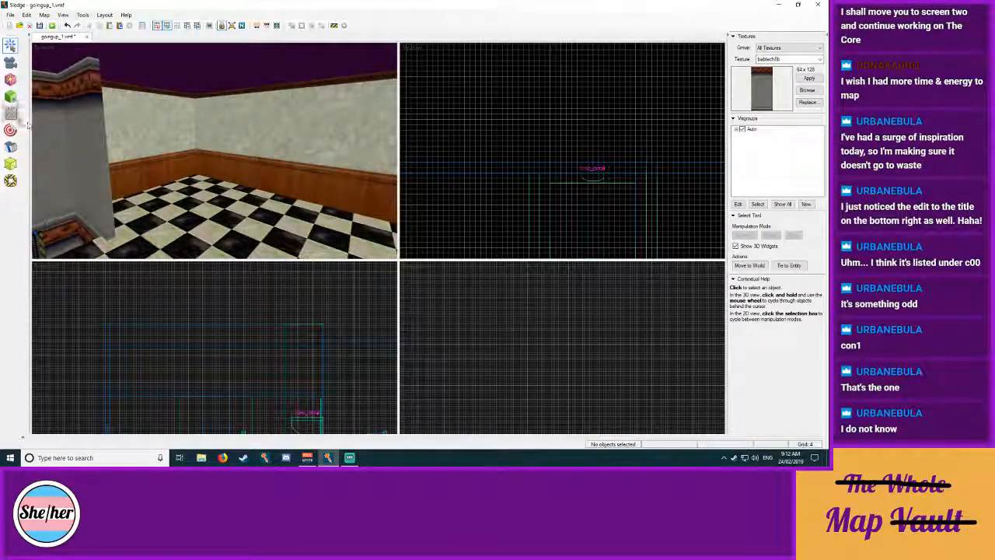
{"action": "left_click", "coordinate": [11, 113]}
{"action": "left_click", "coordinate": [142, 131]}
{"action": "left_click", "coordinate": [134, 300]}
{"action": "type", "text": "lab"}
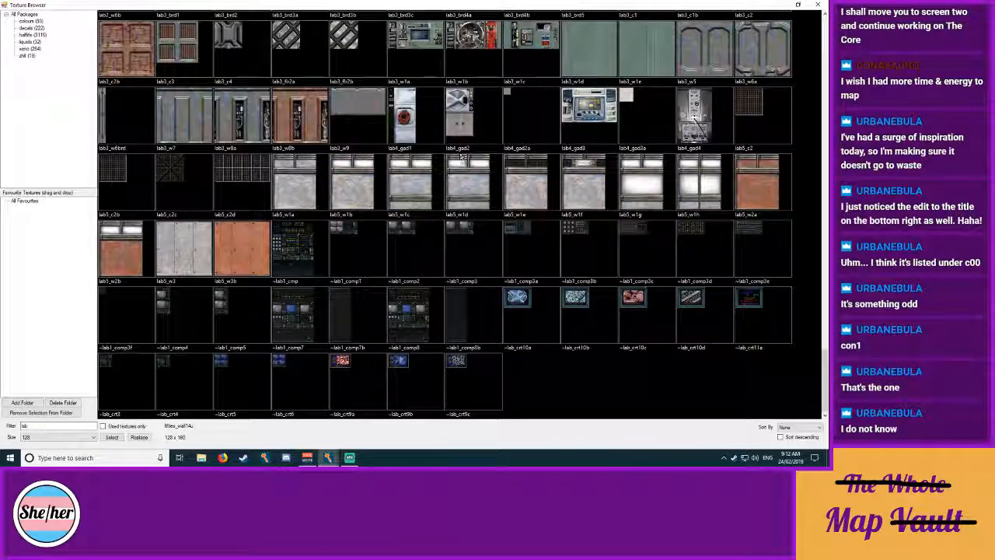
{"action": "scroll", "coordinate": [466, 167], "scroll_direction": "up", "scroll_amount": 6}
{"action": "scroll", "coordinate": [475, 208], "scroll_direction": "up", "scroll_amount": 6}
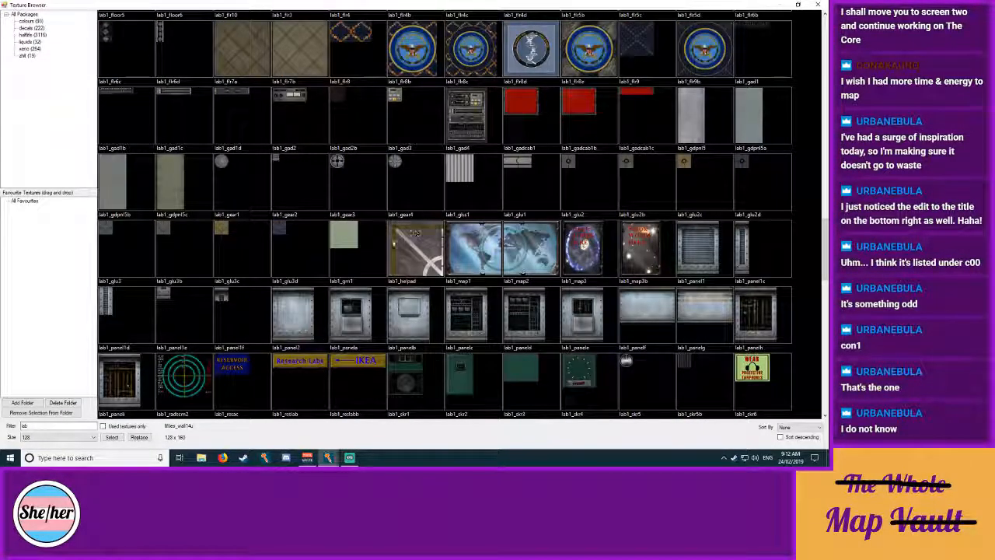
{"action": "double_click", "coordinate": [299, 316]}
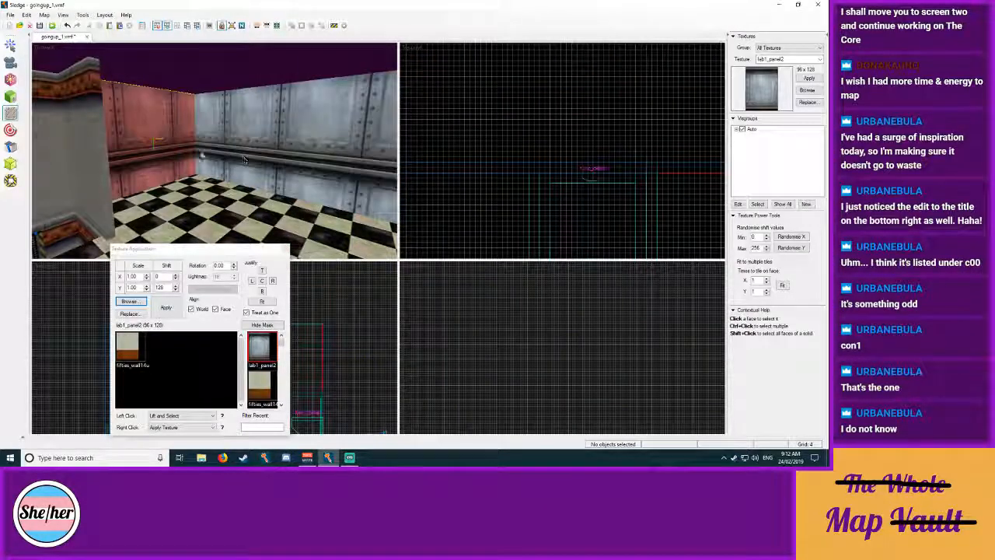
Step: Scale the lab1_panel2 texture to 1.25, align it vertically to the wall, and continue it across the remaining interior walls
{"action": "left_click", "coordinate": [262, 271]}
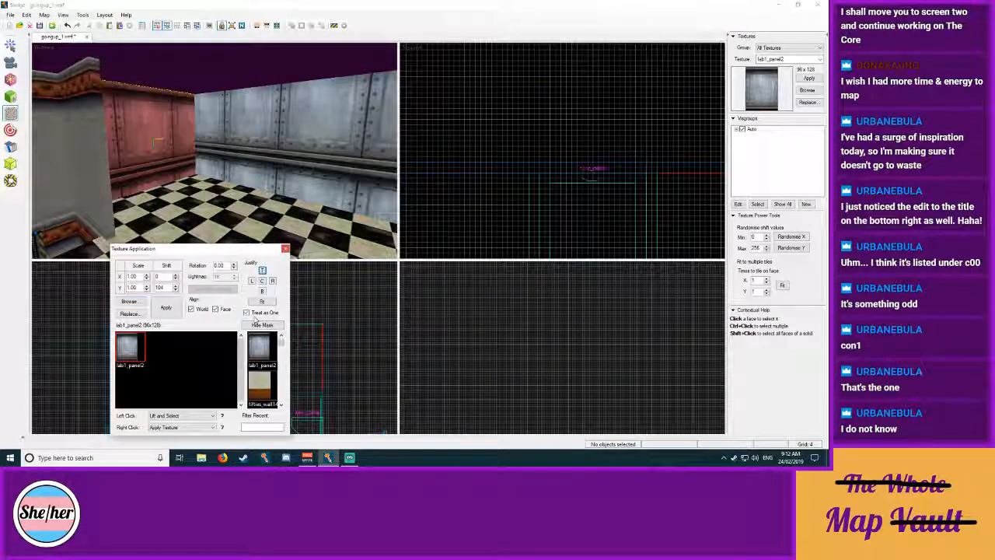
{"action": "left_click", "coordinate": [263, 300]}
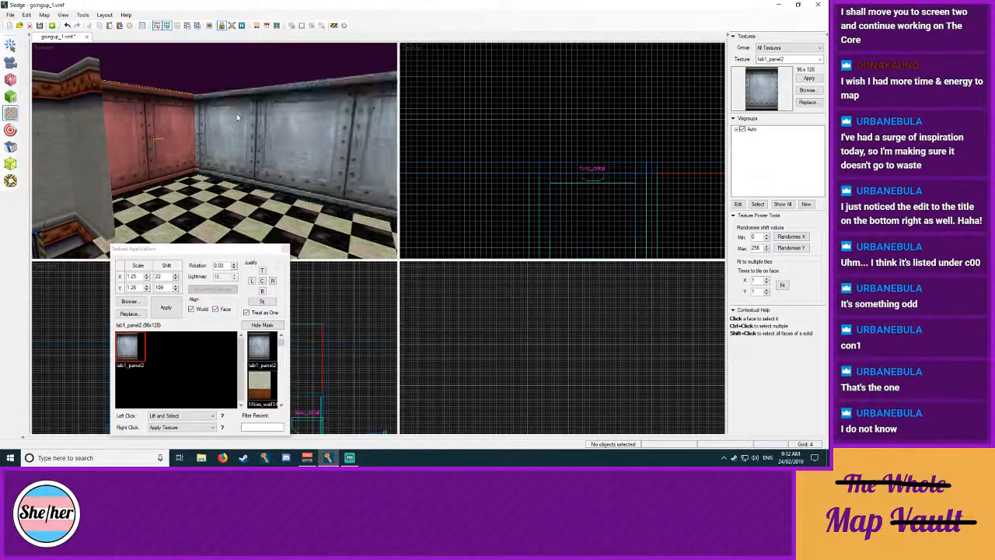
{"action": "key", "text": "z"}
{"action": "left_click", "coordinate": [188, 151]}
{"action": "right_click", "coordinate": [240, 143], "text": "alt"}
{"action": "key", "text": "z"}
{"action": "key", "text": "z"}
{"action": "left_click", "coordinate": [217, 151]}
{"action": "right_click", "coordinate": [303, 147], "text": "alt"}
{"action": "key", "text": "z"}
{"action": "left_click", "coordinate": [213, 151]}
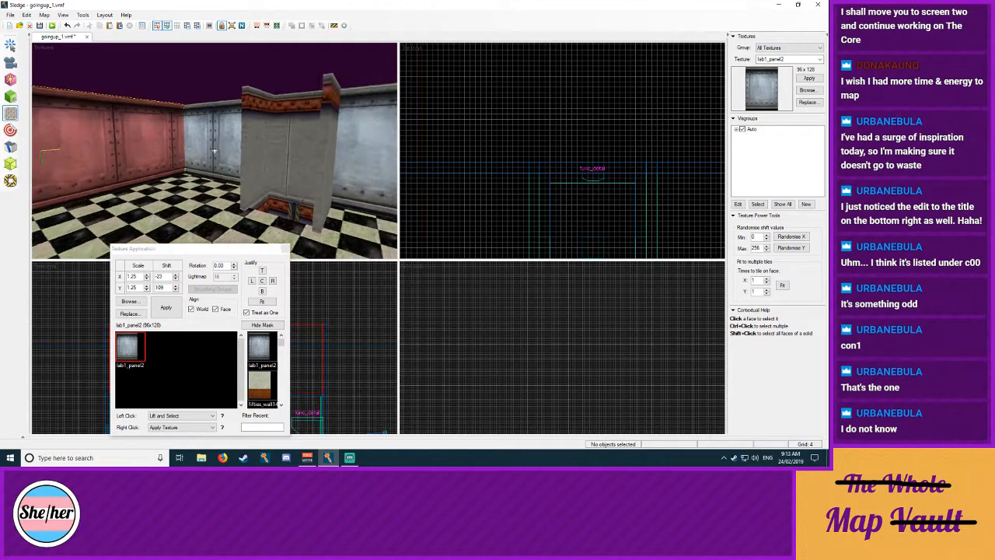
Step: Replace the upper floor's checkered texture with lab1_c4003 on all its floor faces
{"action": "left_click", "coordinate": [214, 150]}
{"action": "key", "text": "z"}
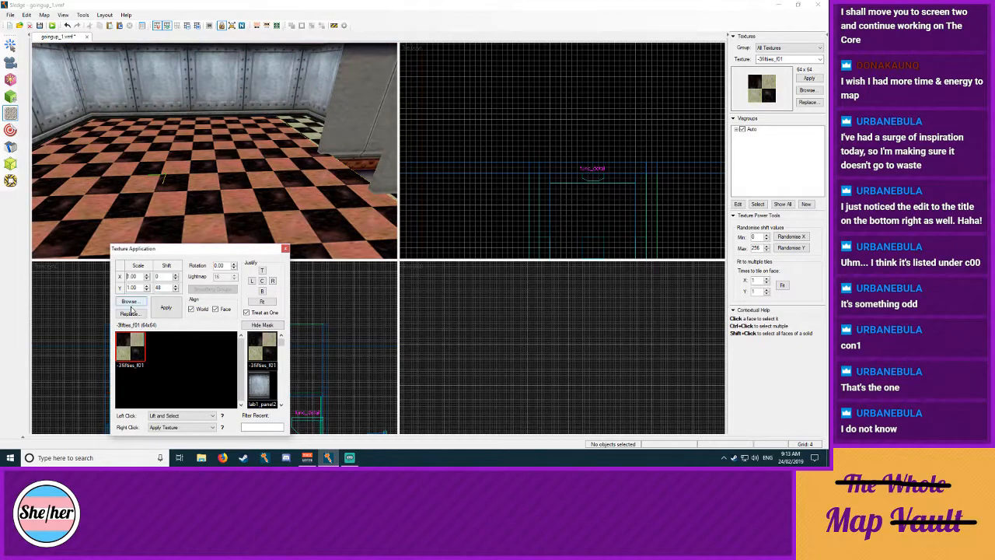
{"action": "left_click", "coordinate": [129, 301]}
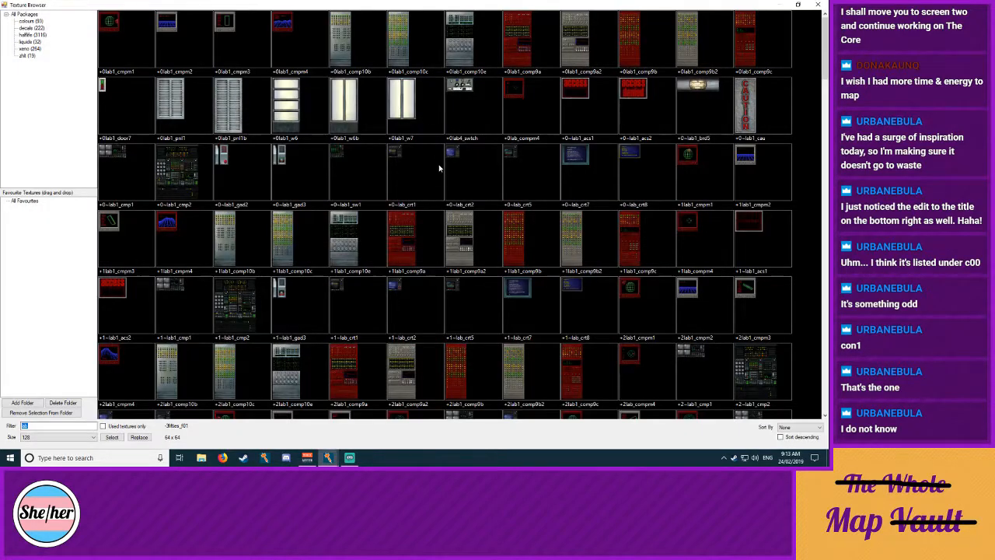
{"action": "scroll", "coordinate": [438, 164], "scroll_direction": "down", "scroll_amount": 15}
{"action": "scroll", "coordinate": [439, 167], "scroll_direction": "up", "scroll_amount": 8}
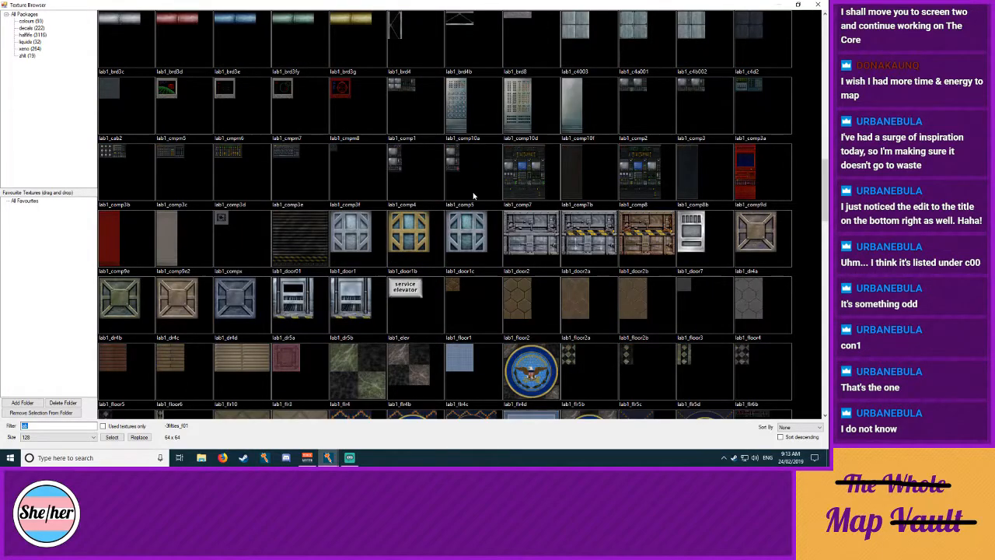
{"action": "scroll", "coordinate": [472, 196], "scroll_direction": "up", "scroll_amount": 3}
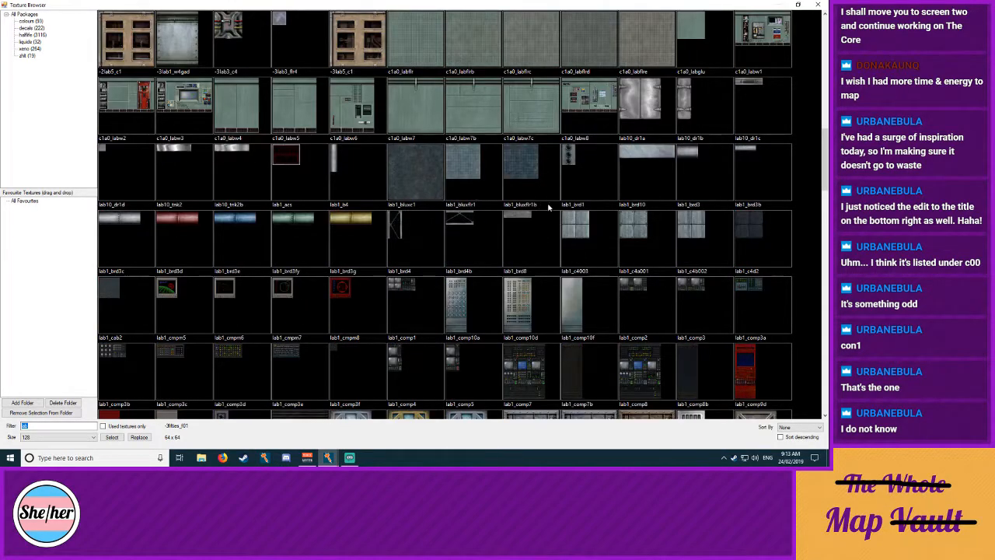
{"action": "double_click", "coordinate": [575, 232]}
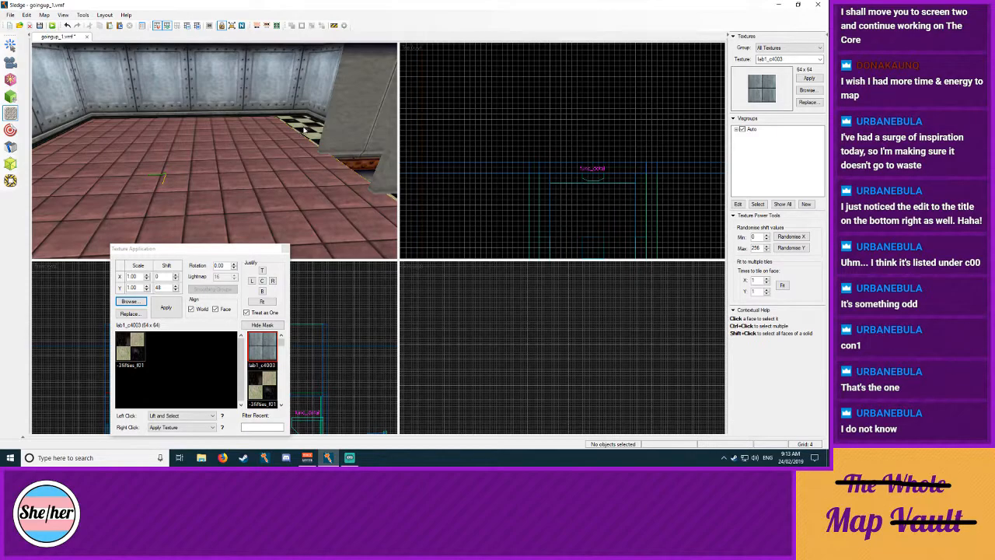
{"action": "left_click_drag", "start_coordinate": [324, 163], "coordinate": [217, 154]}
{"action": "key", "text": "z"}
{"action": "left_click", "coordinate": [11, 46]}
Step: Pick up lab1_panel2 from an interior wall and apply it to two adjacent outer faces of the upper floor
{"action": "key", "text": "z"}
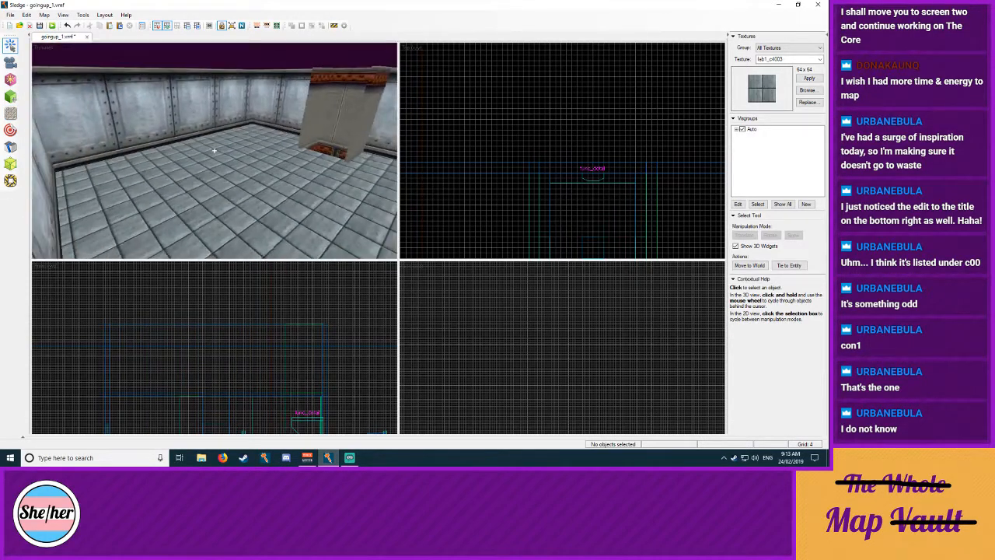
{"action": "key", "text": "w"}
{"action": "key", "text": "z"}
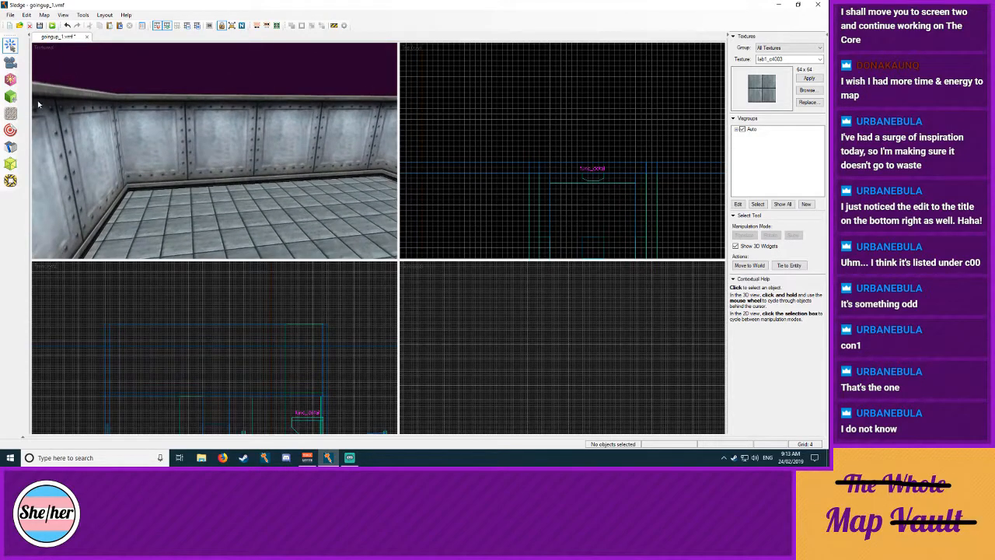
{"action": "left_click", "coordinate": [10, 113]}
{"action": "left_click", "coordinate": [153, 117]}
{"action": "key", "text": "z"}
{"action": "key", "text": "s"}
{"action": "key", "text": "z"}
{"action": "right_click", "coordinate": [235, 152]}
{"action": "right_click", "coordinate": [303, 155]}
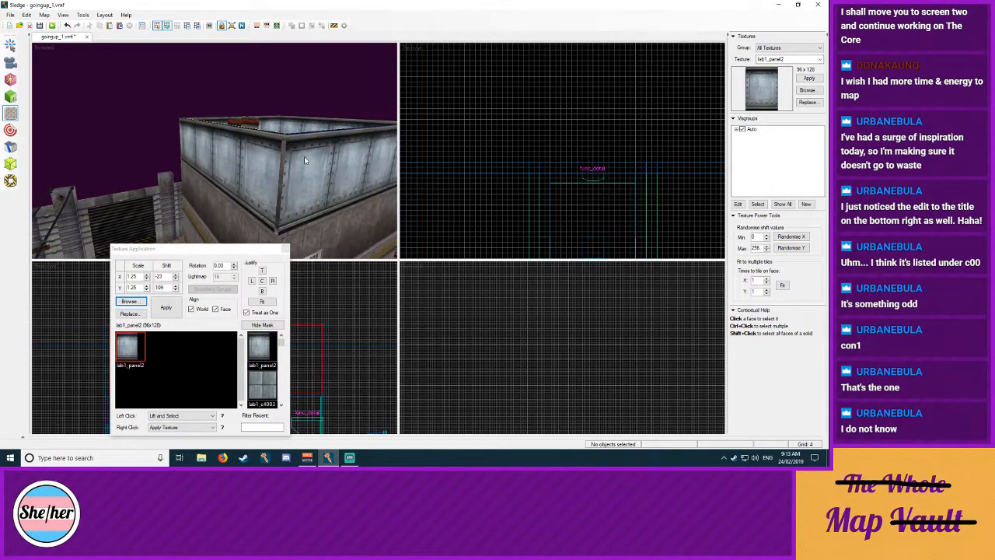
Step: Apply lab1_panel2 to the remaining outer wall faces around the upper floor
{"action": "key", "text": "z"}
{"action": "key", "text": "s"}
{"action": "key", "text": "z"}
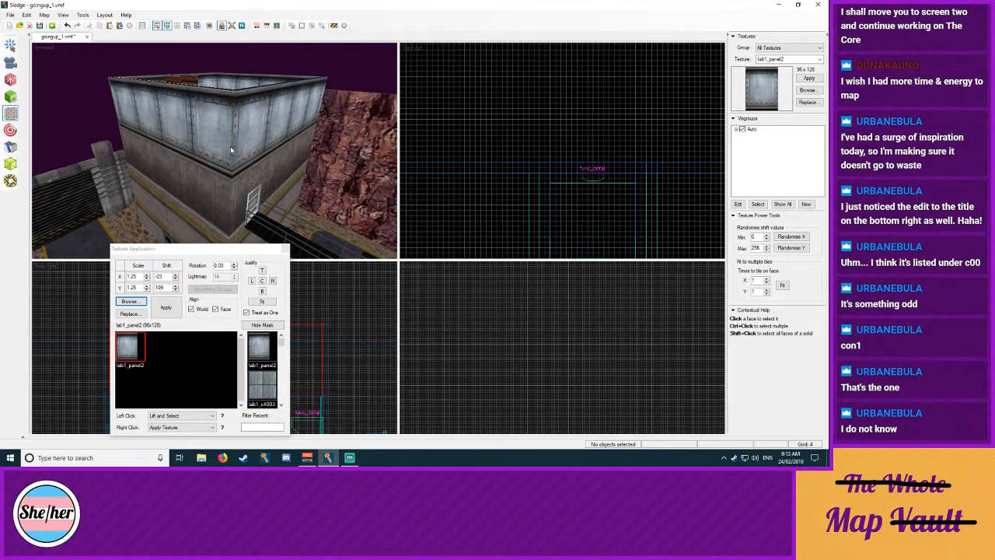
{"action": "key", "text": "z"}
{"action": "key", "text": "z"}
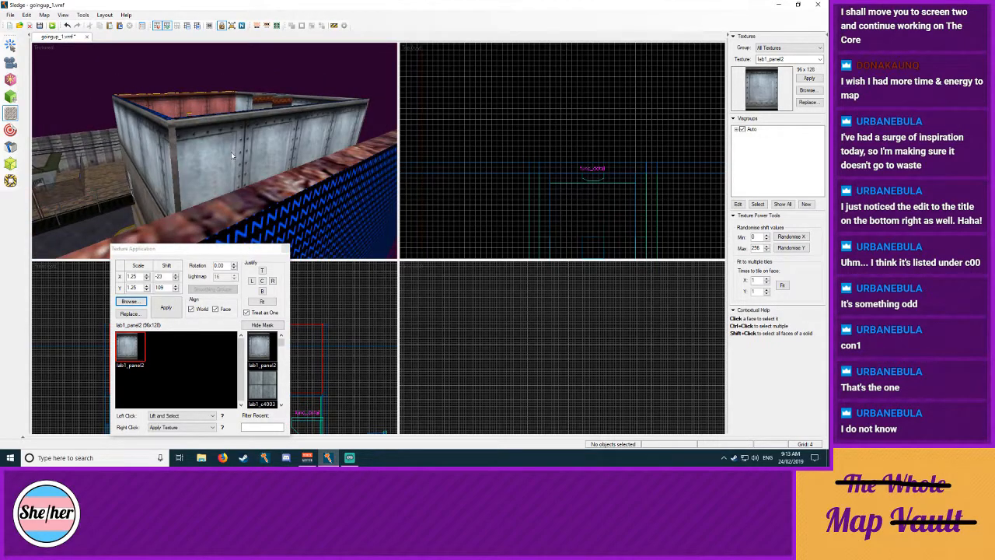
{"action": "key", "text": "z"}
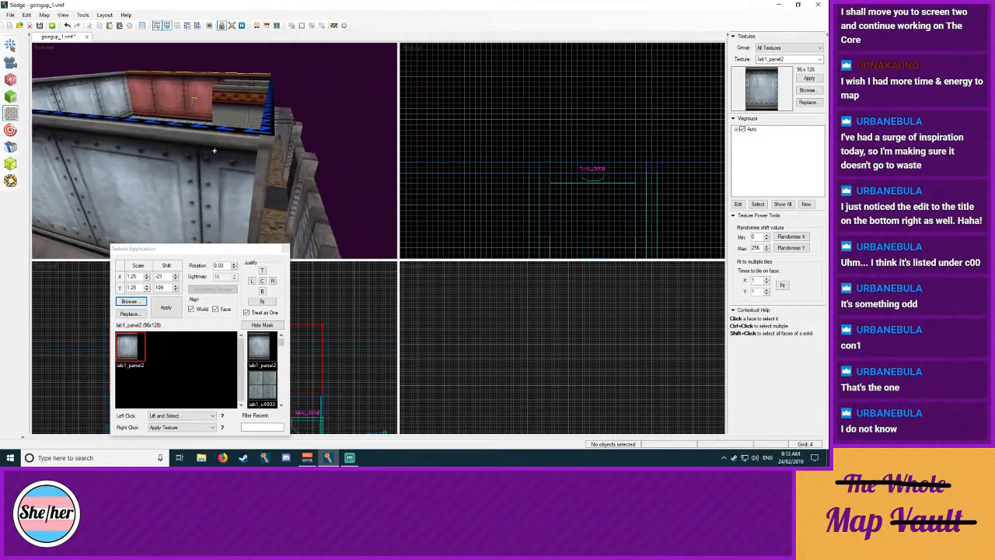
{"action": "key", "text": "z"}
{"action": "right_click", "coordinate": [129, 154]}
{"action": "key", "text": "z"}
{"action": "key", "text": "z"}
{"action": "right_click", "coordinate": [214, 151]}
{"action": "right_click", "coordinate": [129, 145]}
{"action": "key", "text": "z"}
{"action": "key", "text": "z"}
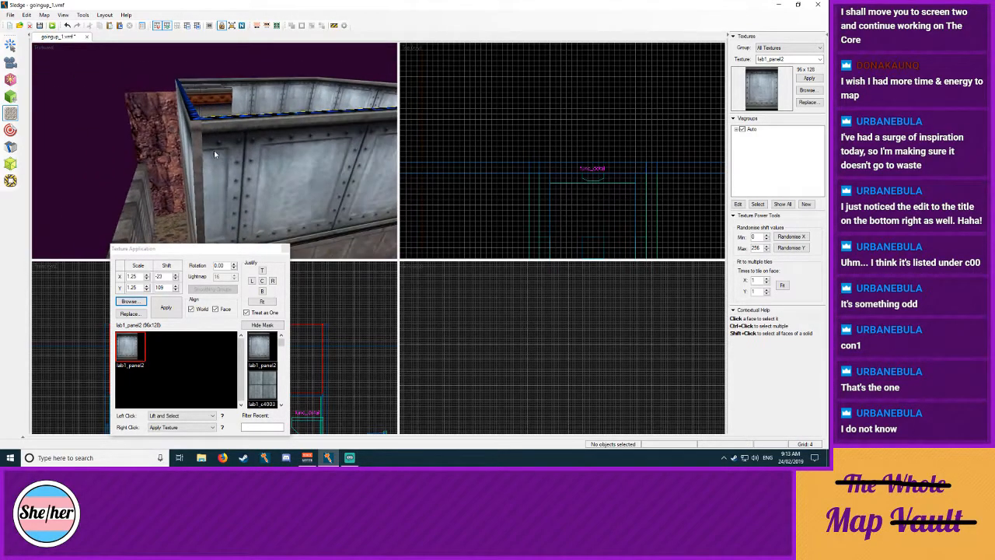
{"action": "key", "text": "z"}
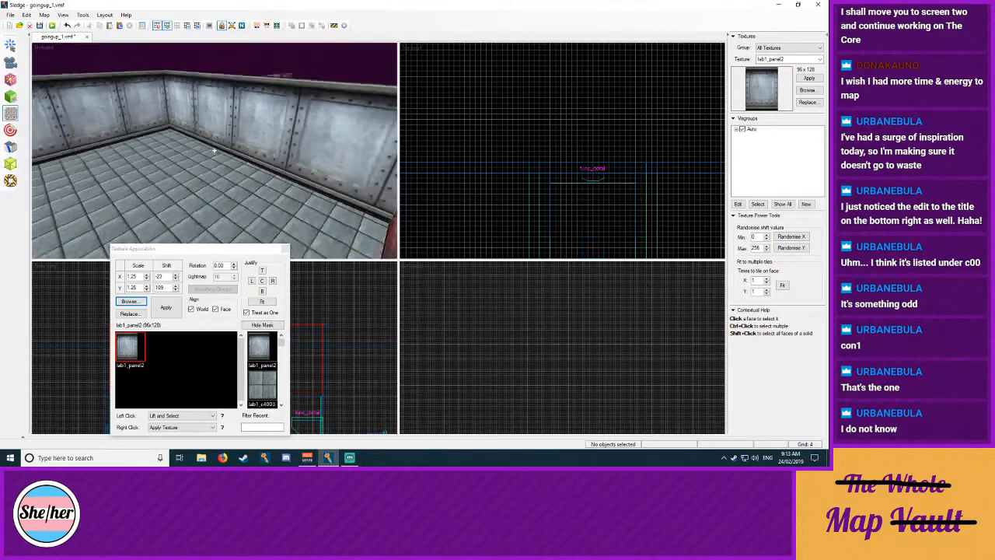
{"action": "key", "text": "z"}
{"action": "left_click", "coordinate": [10, 45]}
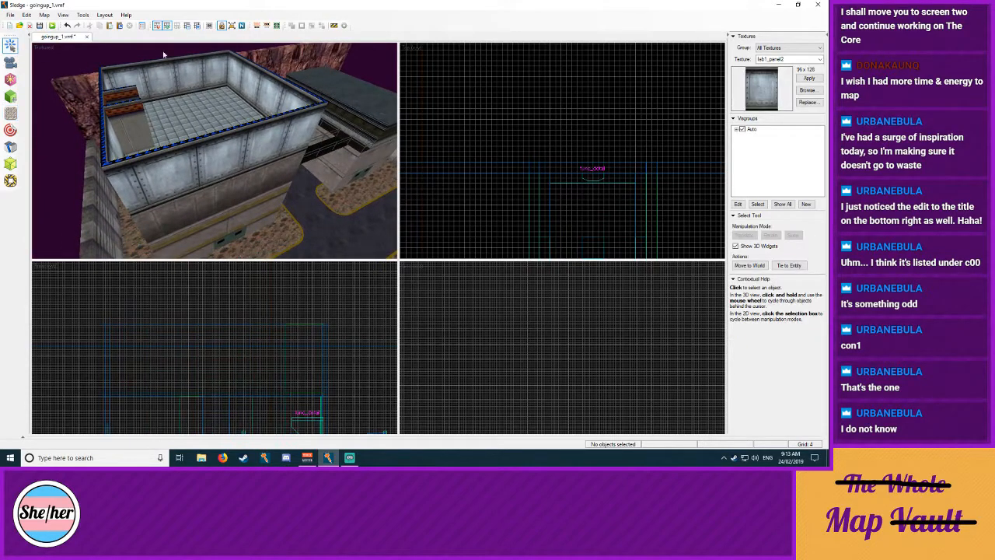
Step: Outline a 512 x 512 block brush over the building and reduce it to an 8-unit-thick slab on top of the upper walls
{"action": "left_click", "coordinate": [10, 96]}
{"action": "scroll", "coordinate": [570, 103], "scroll_direction": "up", "scroll_amount": 3}
{"action": "mouse_move", "coordinate": [646, 104]}
{"action": "left_mouse_down"}
{"action": "mouse_move", "coordinate": [326, 307]}
{"action": "mouse_move", "coordinate": [534, 184]}
{"action": "mouse_move", "coordinate": [378, 275]}
{"action": "mouse_move", "coordinate": [560, 319]}
{"action": "mouse_move", "coordinate": [568, 221]}
{"action": "mouse_move", "coordinate": [526, 160]}
{"action": "left_mouse_up"}
{"action": "scroll", "coordinate": [565, 234], "scroll_direction": "down", "scroll_amount": 3}
{"action": "scroll", "coordinate": [369, 342], "scroll_direction": "up", "scroll_amount": 2}
{"action": "scroll", "coordinate": [267, 322], "scroll_direction": "up", "scroll_amount": 2}
{"action": "mouse_move", "coordinate": [245, 379]}
{"action": "left_mouse_down"}
{"action": "mouse_move", "coordinate": [259, 311]}
{"action": "mouse_move", "coordinate": [261, 333]}
{"action": "left_mouse_up"}
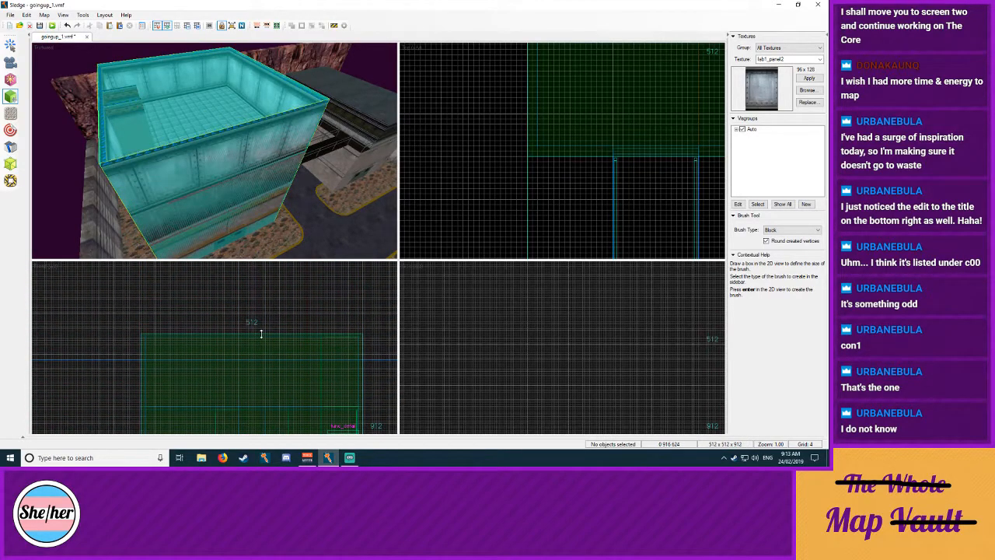
{"action": "middle_click_drag", "start_coordinate": [321, 388], "coordinate": [337, 225]}
{"action": "middle_click_drag", "start_coordinate": [340, 371], "coordinate": [339, 360]}
{"action": "left_click_drag", "start_coordinate": [275, 409], "coordinate": [302, 410]}
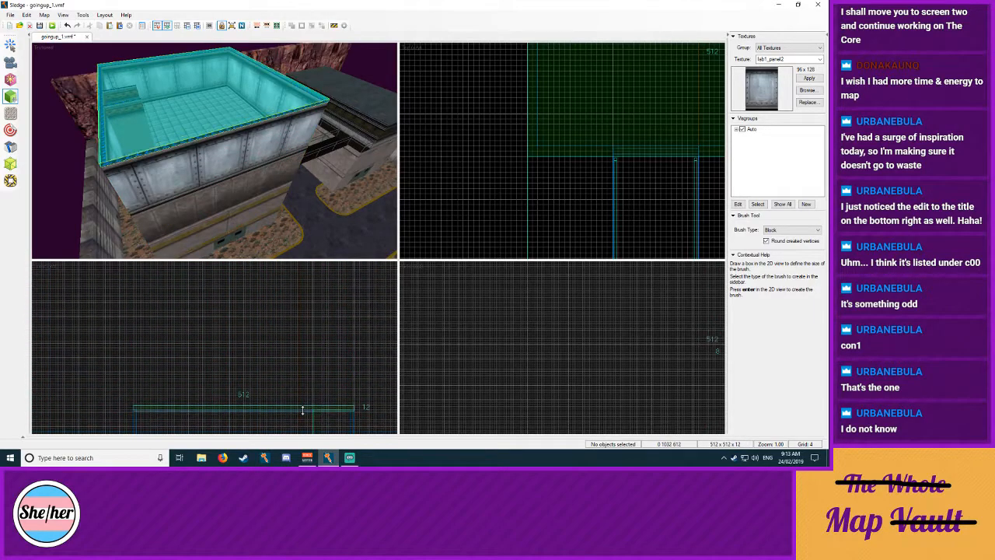
Step: Choose the null texture and create the roof slab from the outlined block
{"action": "left_click", "coordinate": [807, 91]}
{"action": "scroll", "coordinate": [472, 139], "scroll_direction": "down", "scroll_amount": 5}
{"action": "double_click", "coordinate": [472, 138]}
{"action": "key", "text": "z"}
{"action": "key", "text": "w"}
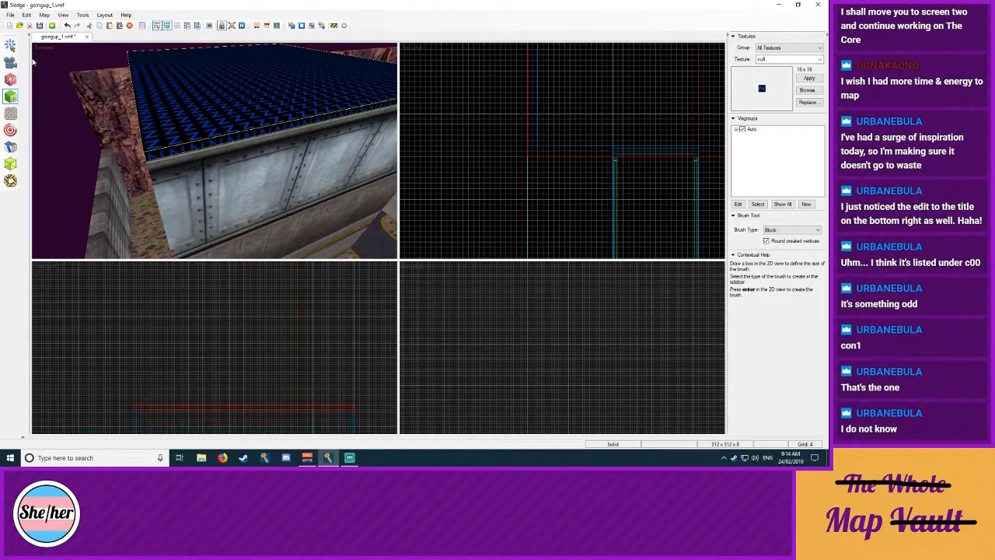
Step: Select the roof slab and reduce it to 496 x 496 units so it fits inside the upper walls
{"action": "key", "text": "s"}
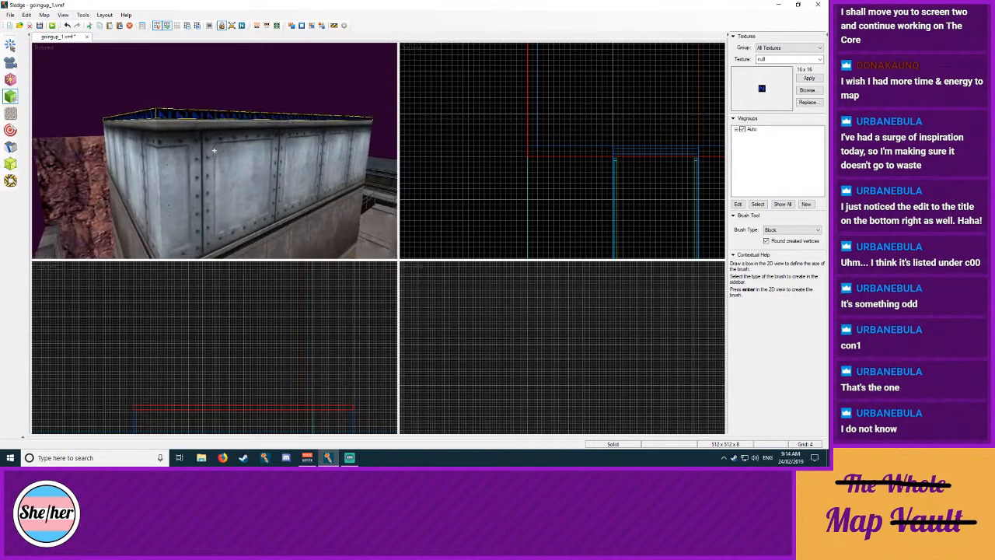
{"action": "key", "text": "Return"}
{"action": "left_click", "coordinate": [481, 140]}
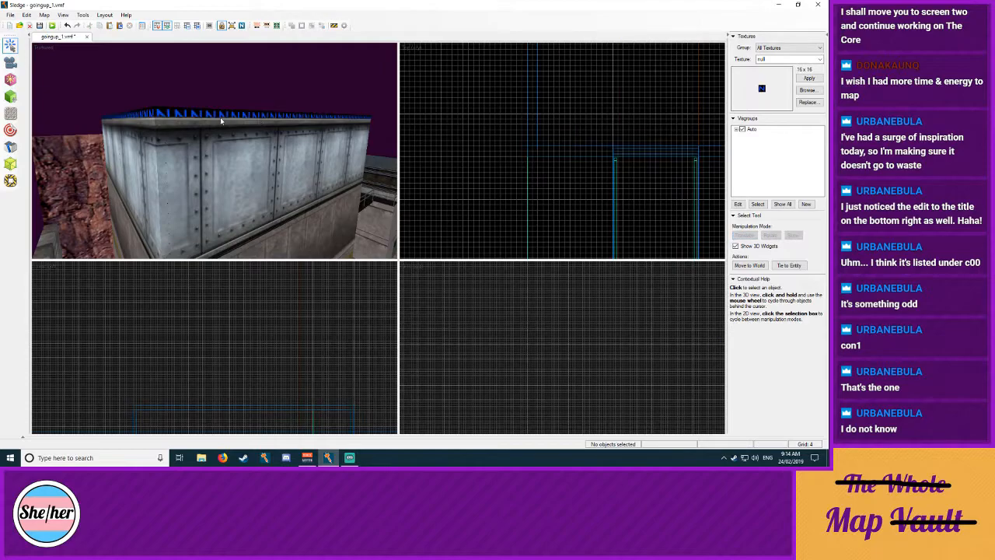
{"action": "left_click", "coordinate": [198, 114]}
{"action": "middle_click_drag", "start_coordinate": [462, 151], "coordinate": [440, 157]}
{"action": "key", "text": "z"}
{"action": "key", "text": "s"}
{"action": "key", "text": "w"}
{"action": "left_click_drag", "start_coordinate": [559, 141], "coordinate": [570, 129]}
{"action": "middle_click_drag", "start_coordinate": [621, 94], "coordinate": [513, 252]}
{"action": "mouse_move", "coordinate": [691, 109]}
{"action": "middle_mouse_down"}
{"action": "mouse_move", "coordinate": [626, 142]}
{"action": "mouse_move", "coordinate": [463, 280]}
{"action": "middle_mouse_up"}
{"action": "middle_click_drag", "start_coordinate": [615, 158], "coordinate": [507, 322]}
{"action": "left_click_drag", "start_coordinate": [550, 56], "coordinate": [530, 90]}
Step: Lower the 8-unit-thick roof slab so its top sits level with the tops of the outer walls
{"action": "middle_click_drag", "start_coordinate": [295, 378], "coordinate": [311, 308]}
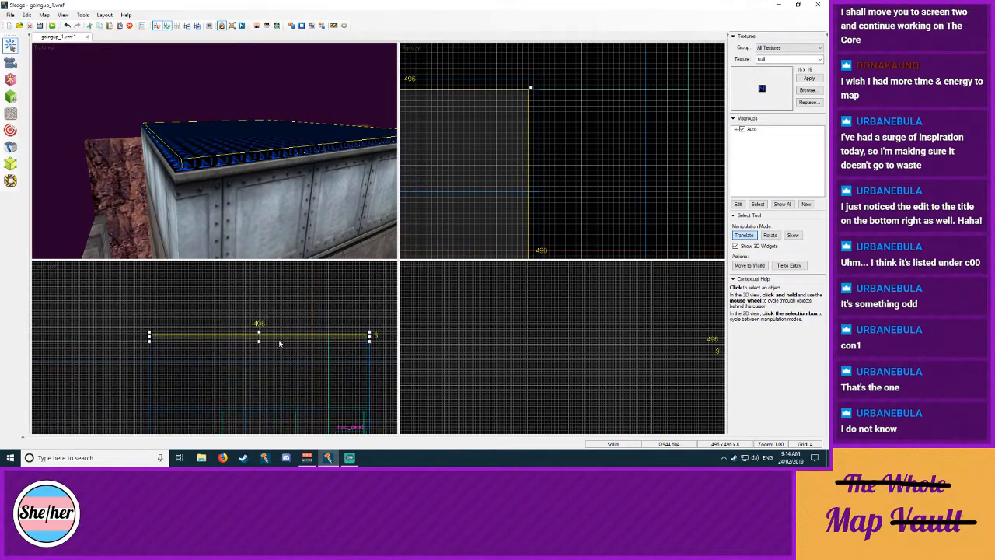
{"action": "left_click_drag", "start_coordinate": [279, 338], "coordinate": [278, 341]}
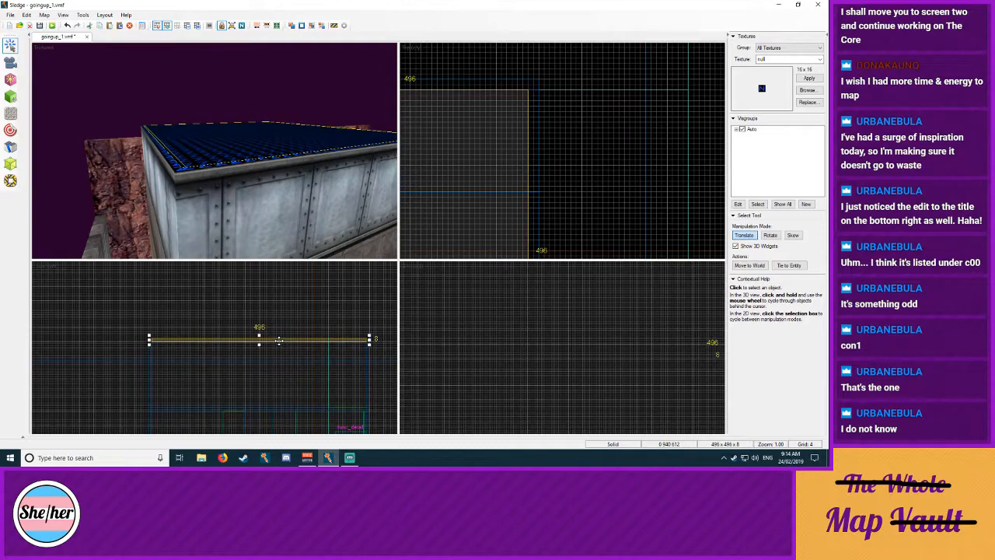
{"action": "left_click", "coordinate": [322, 319]}
Step: Try to fit lab1_panel2 to the interior wall face beside the elevator shaft, and undo the attempt
{"action": "key", "text": "z"}
{"action": "key", "text": "w"}
{"action": "key", "text": "w"}
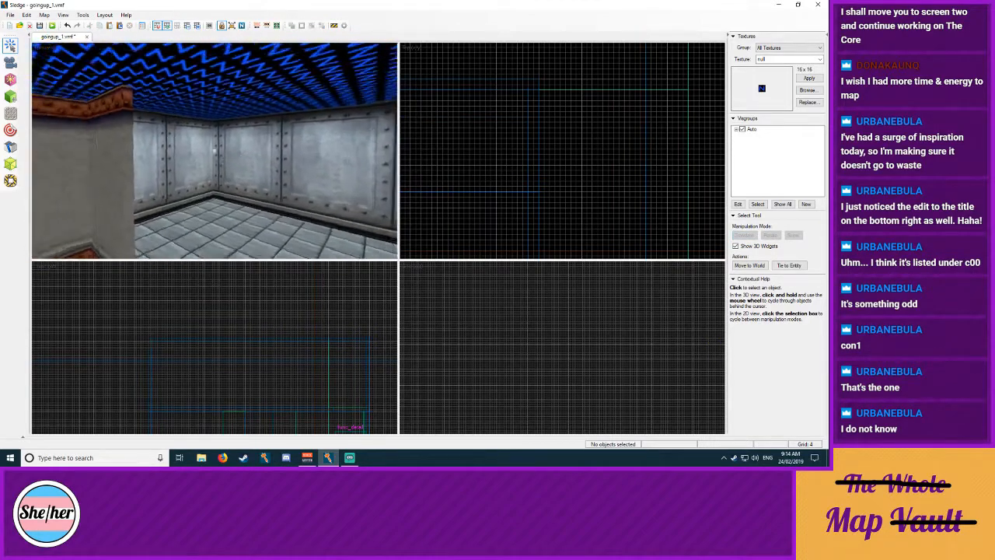
{"action": "key", "text": "w"}
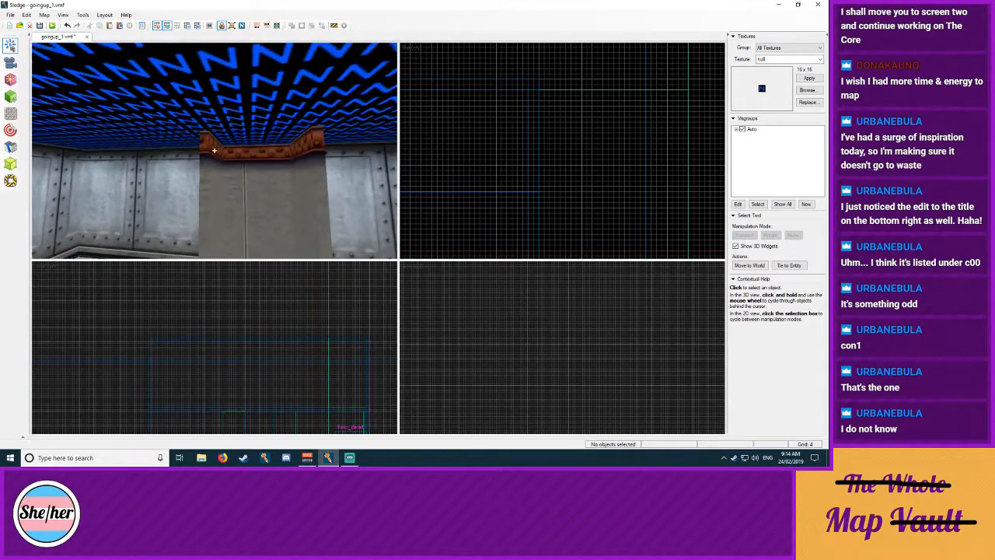
{"action": "key", "text": "z"}
{"action": "left_click", "coordinate": [159, 153]}
{"action": "left_click", "coordinate": [11, 113]}
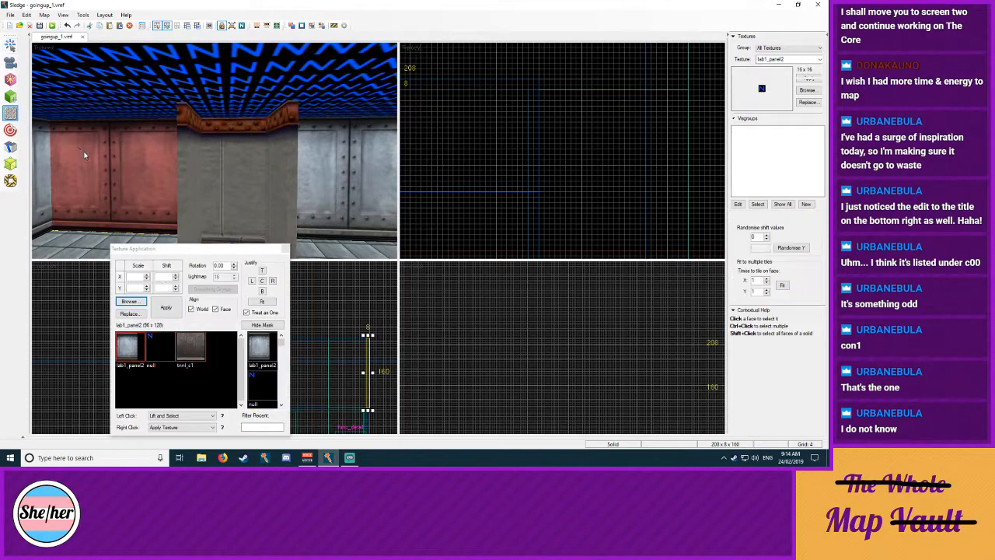
{"action": "left_click", "coordinate": [133, 176]}
{"action": "key", "text": "ctrl+z"}
Step: Select the roof slab's top face and choose lab1_c4b002 from the textures filtered by "lab"
{"action": "key", "text": "z"}
{"action": "key", "text": "w"}
{"action": "key", "text": "s"}
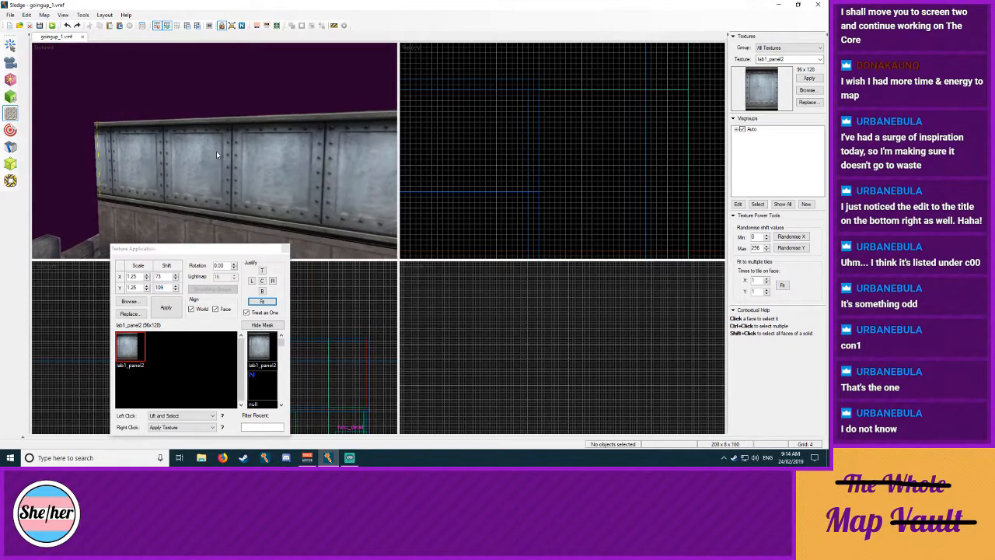
{"action": "key", "text": "z"}
{"action": "left_click", "coordinate": [231, 145]}
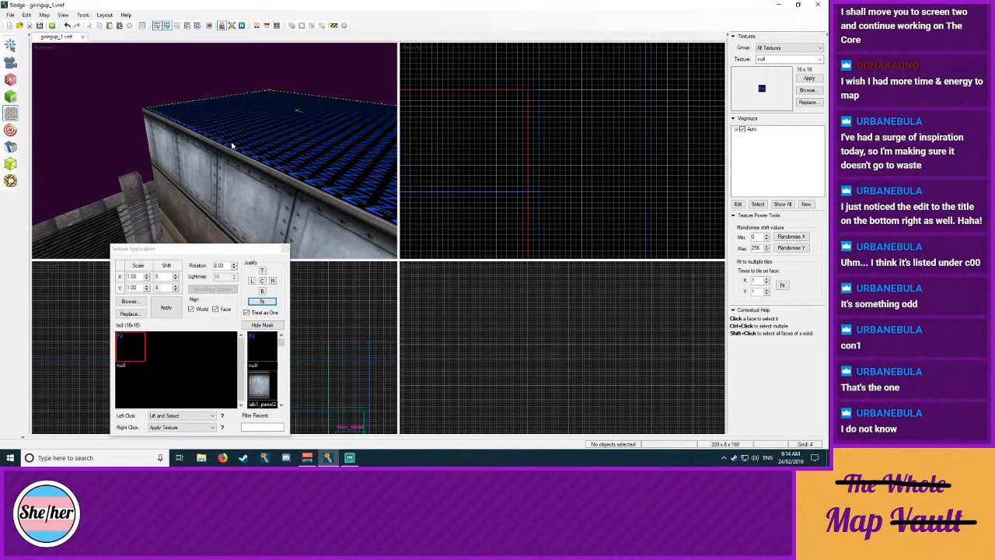
{"action": "left_click", "coordinate": [129, 300]}
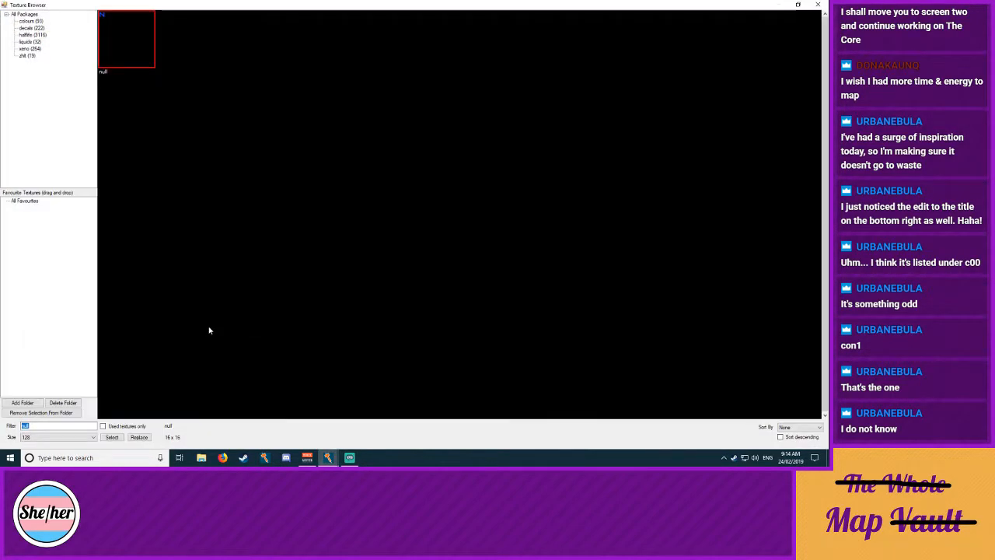
{"action": "type", "text": "ls"}
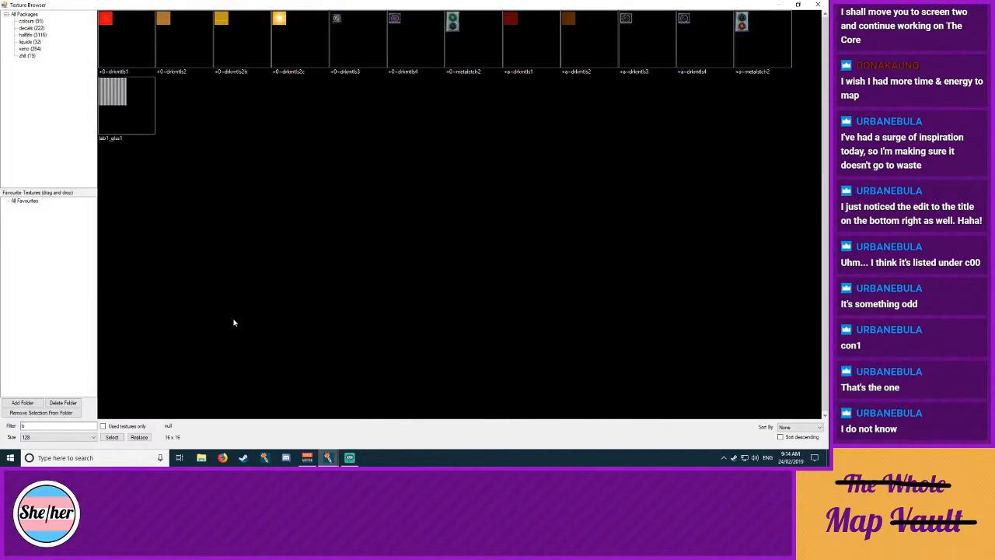
{"action": "key", "text": "BackSpace"}
{"action": "type", "text": "ab"}
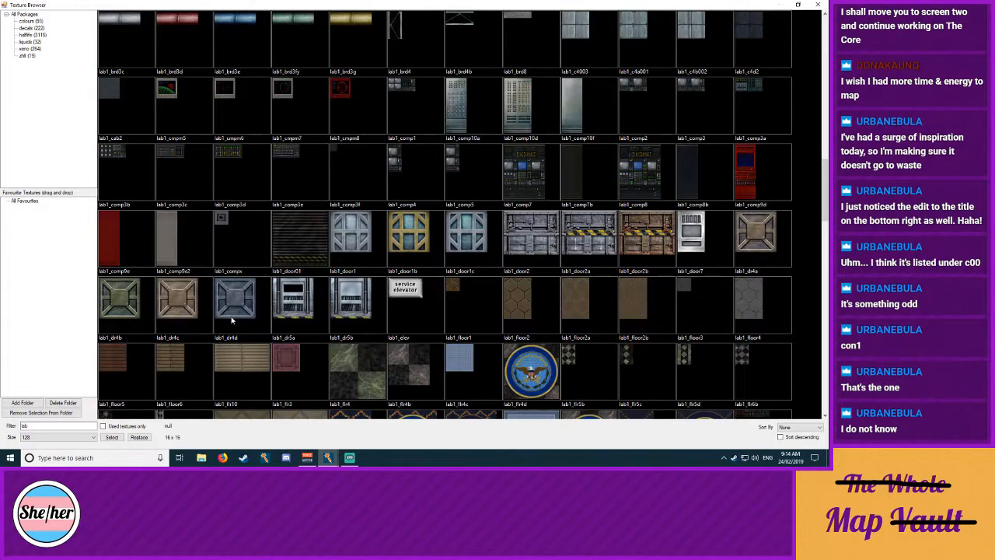
{"action": "scroll", "coordinate": [548, 184], "scroll_direction": "down", "scroll_amount": 5}
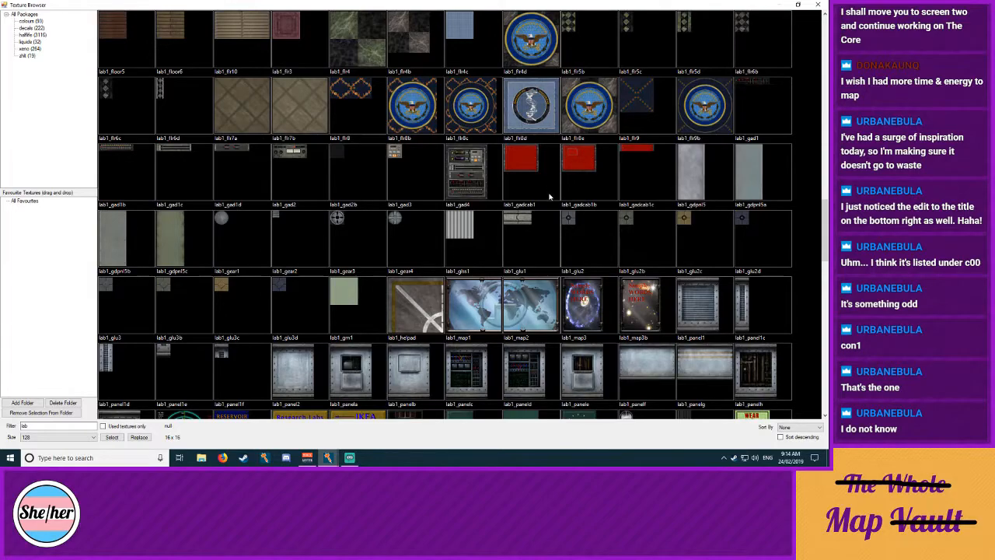
{"action": "scroll", "coordinate": [544, 210], "scroll_direction": "up", "scroll_amount": 6}
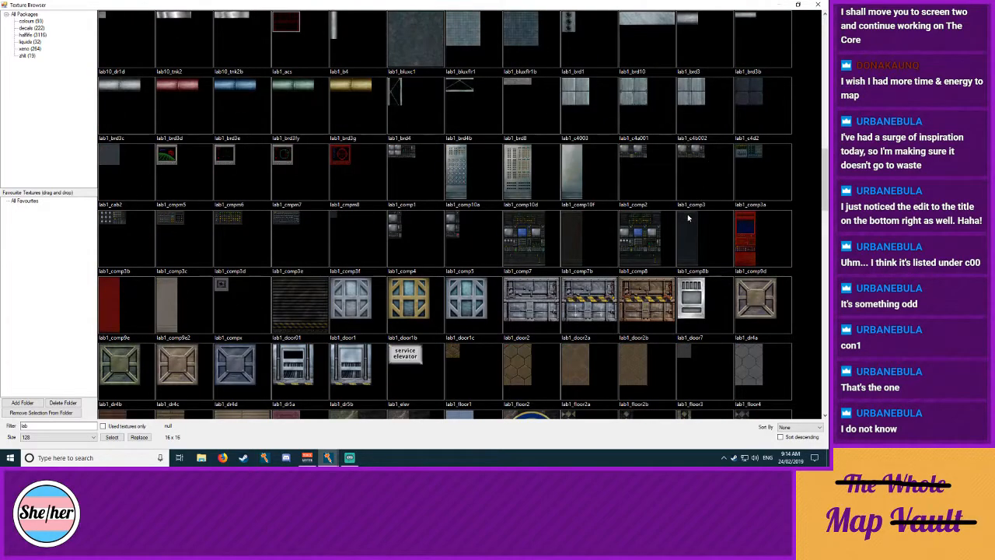
{"action": "double_click", "coordinate": [691, 104]}
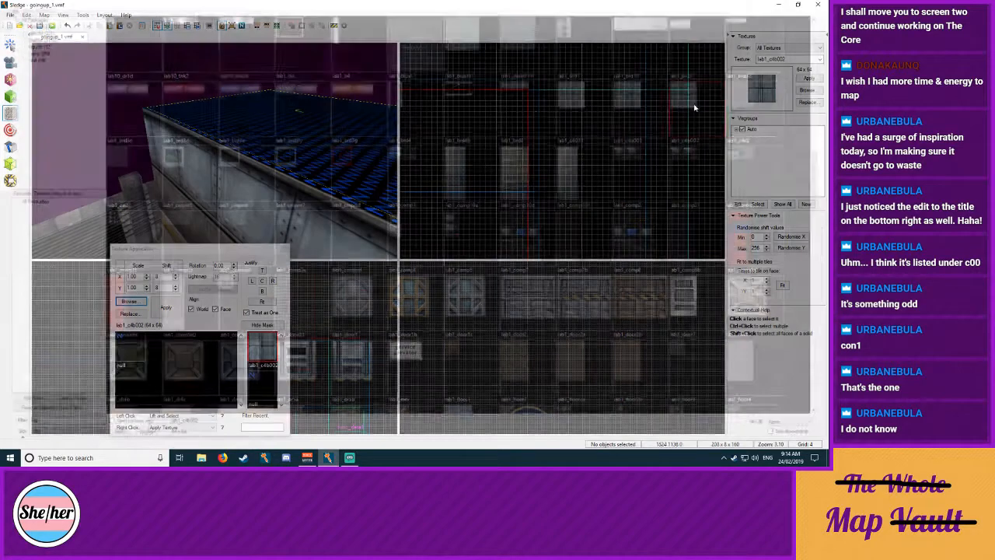
Step: Apply lab1_c4b002 to the roof top and adjoining wall-top edges, and justify these faces together to the bottom
{"action": "left_click_drag", "start_coordinate": [296, 174], "coordinate": [215, 154]}
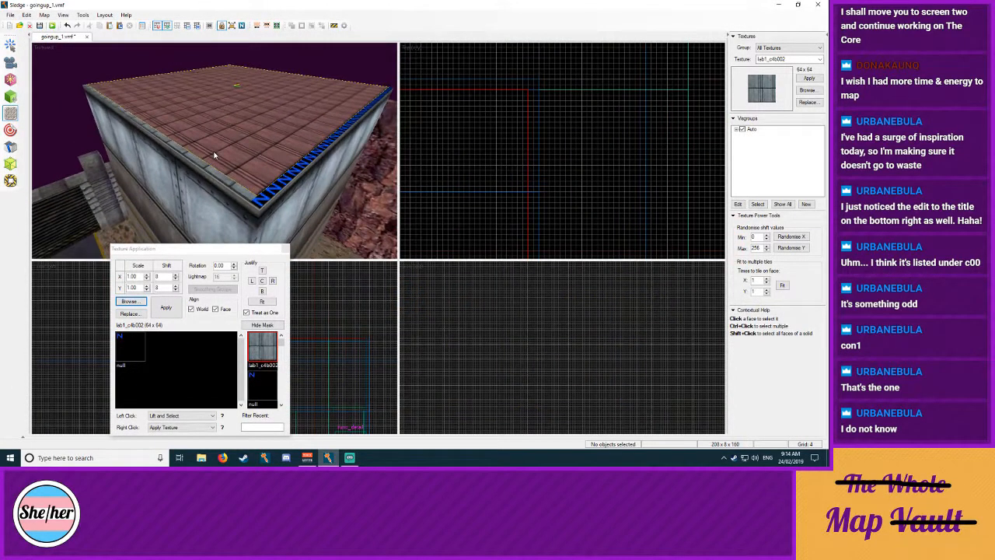
{"action": "right_click", "coordinate": [263, 199]}
{"action": "key", "text": "z"}
{"action": "key", "text": "d"}
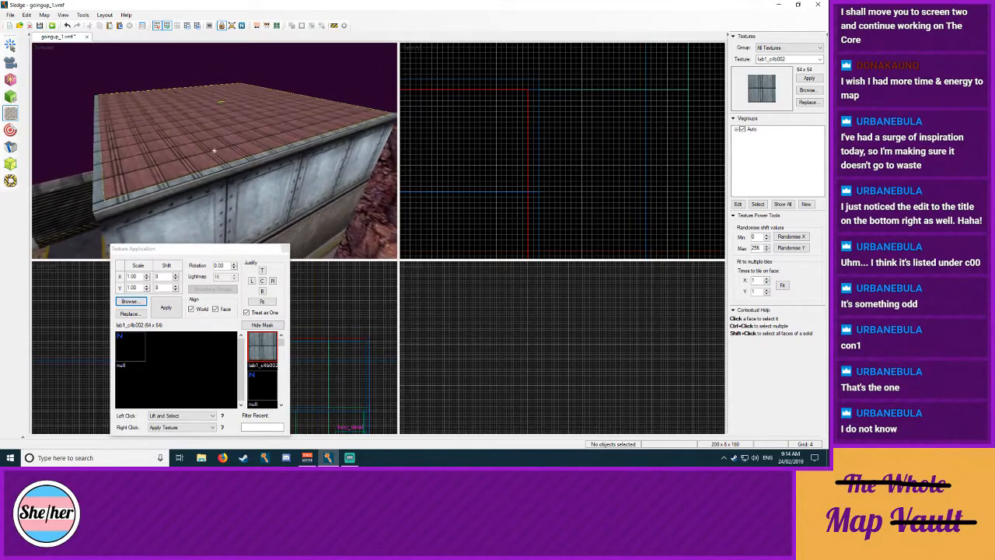
{"action": "key", "text": "z"}
{"action": "right_click", "coordinate": [109, 205]}
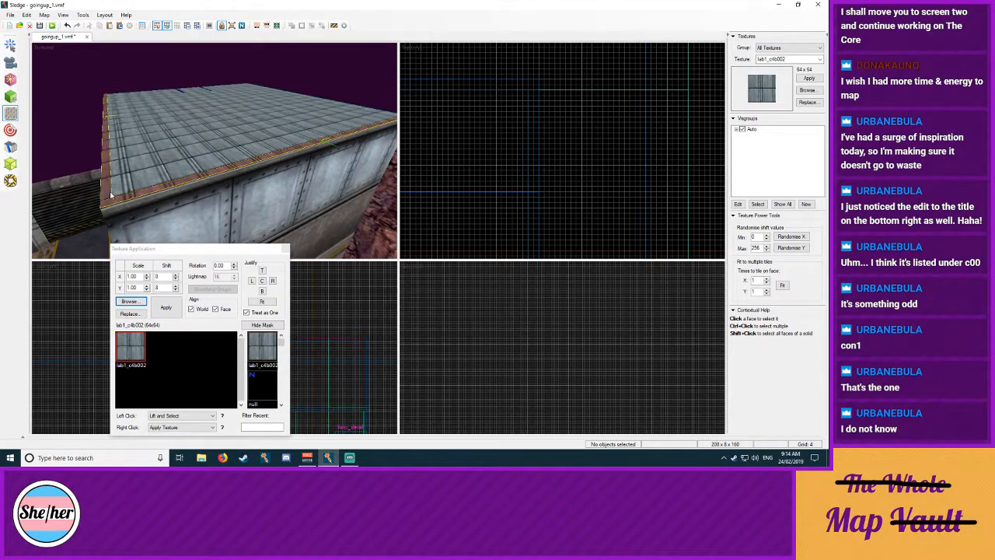
{"action": "left_click", "coordinate": [110, 196]}
{"action": "left_click", "coordinate": [262, 292]}
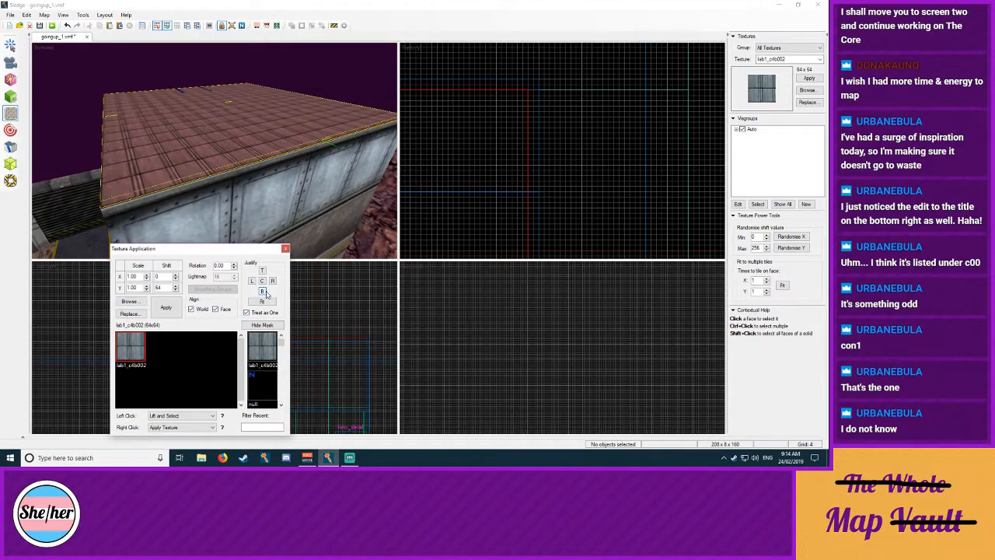
Step: Apply lab1_c4b002 to the remaining null-textured wall-top edges around the roof
{"action": "key", "text": "z"}
{"action": "key", "text": "w"}
{"action": "key", "text": "z"}
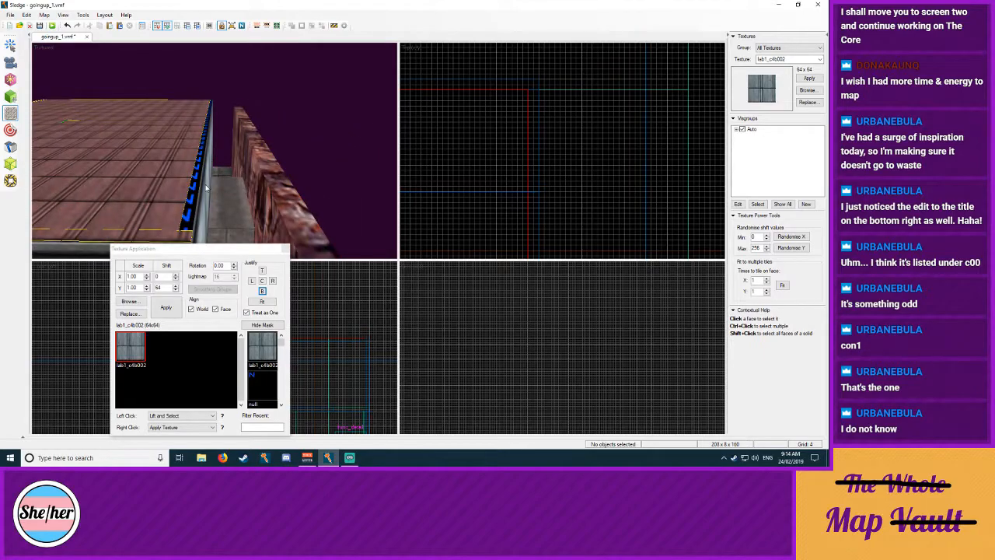
{"action": "key", "text": "z"}
{"action": "key", "text": "w"}
{"action": "key", "text": "z"}
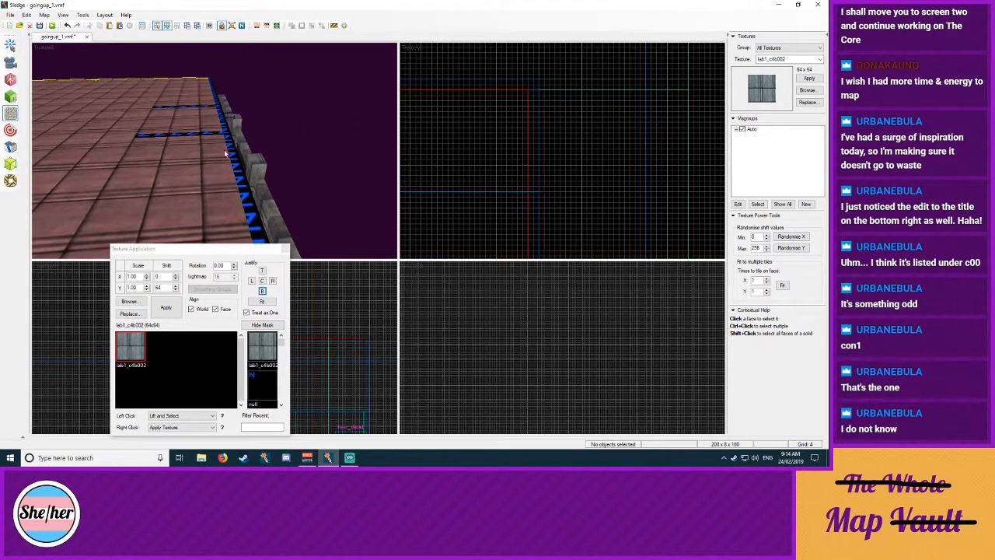
{"action": "scroll", "coordinate": [233, 152], "scroll_direction": "up", "scroll_amount": 3}
{"action": "scroll", "coordinate": [217, 159], "scroll_direction": "down", "scroll_amount": 1}
{"action": "right_click", "coordinate": [220, 169]}
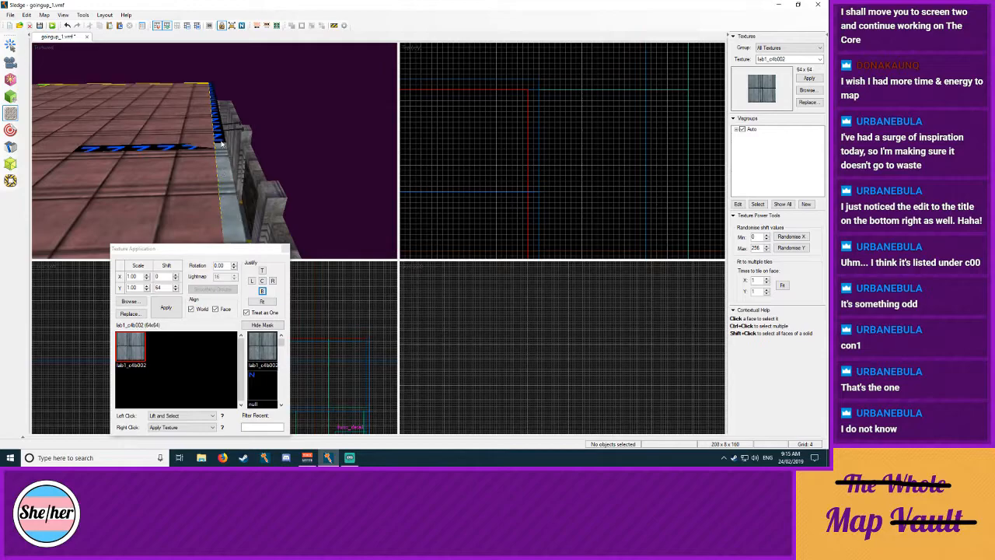
{"action": "key", "text": "z"}
{"action": "key", "text": "w"}
{"action": "key", "text": "z"}
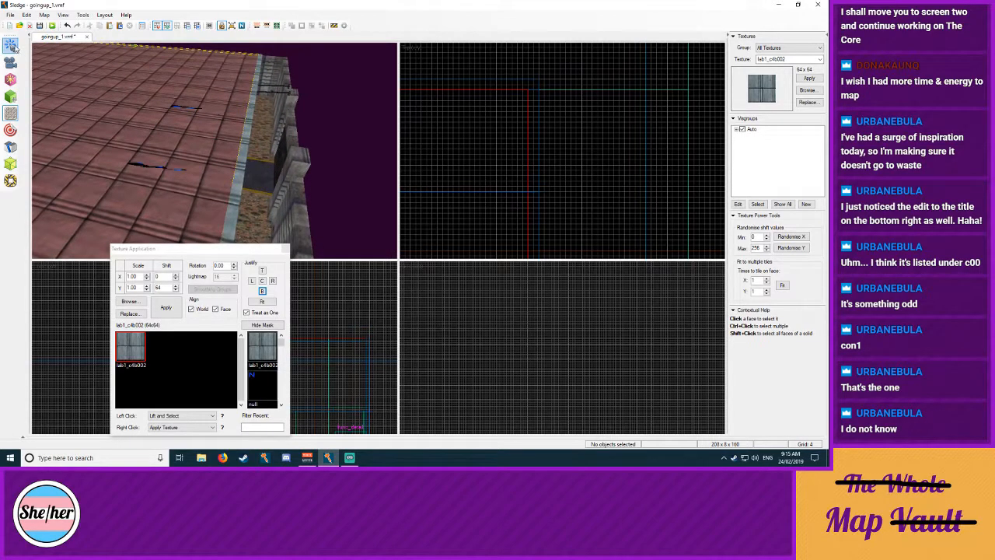
Step: Select the elevator shaft walls inside the upper floor and lower their tops to the underside of the roof slab
{"action": "left_click", "coordinate": [10, 46]}
{"action": "key", "text": "z"}
{"action": "key", "text": "w"}
{"action": "key", "text": "z"}
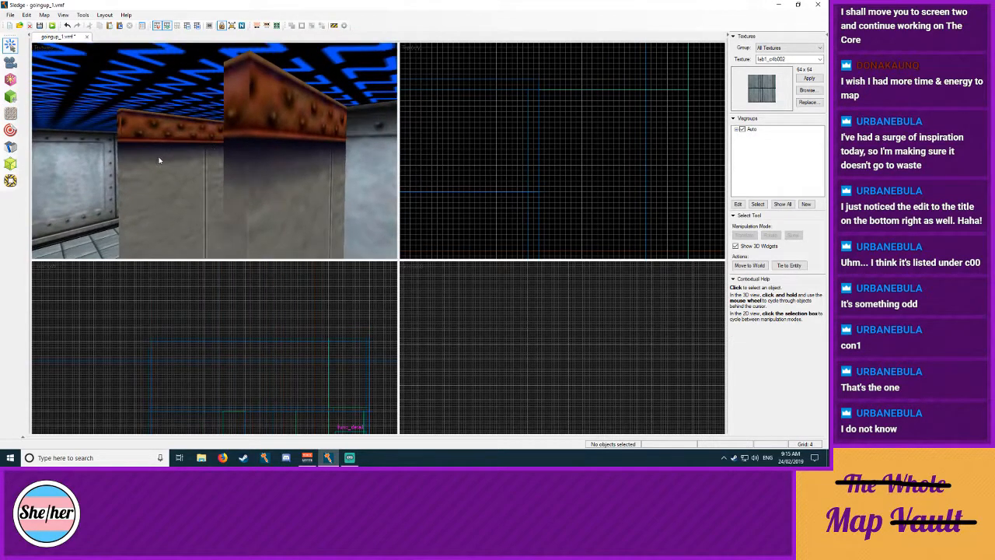
{"action": "left_click", "coordinate": [266, 211]}
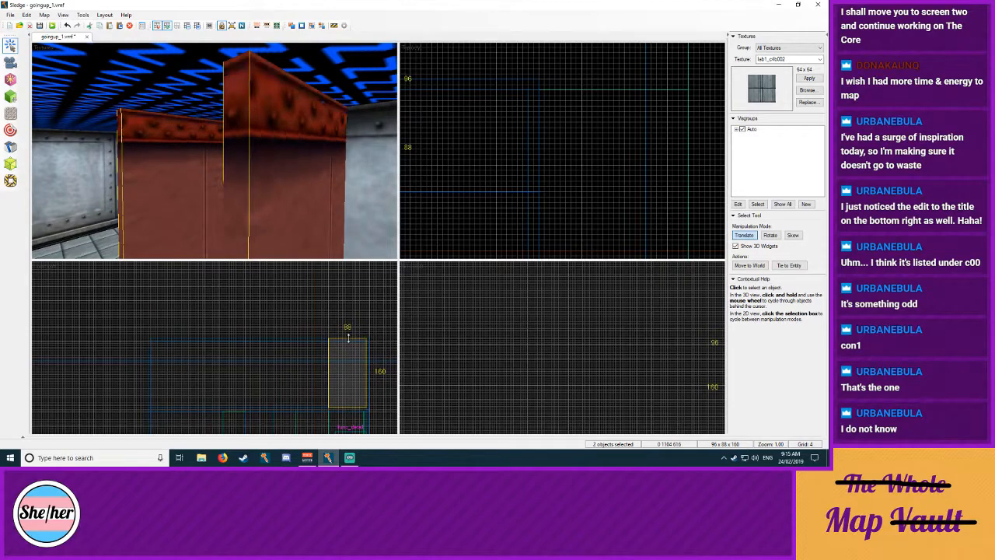
{"action": "left_click_drag", "start_coordinate": [347, 333], "coordinate": [348, 340]}
{"action": "key", "text": "Escape"}
Step: Reduce the 208-unit-long wall beside the elevator shaft to 152 units high so it ends beneath the roof
{"action": "key", "text": "z"}
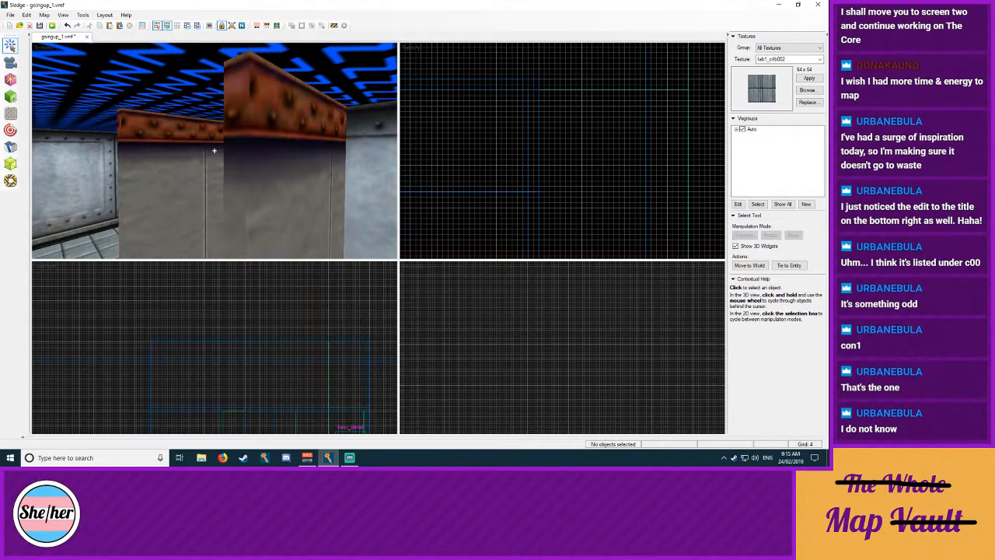
{"action": "key", "text": "s"}
{"action": "key", "text": "w"}
{"action": "key", "text": "s"}
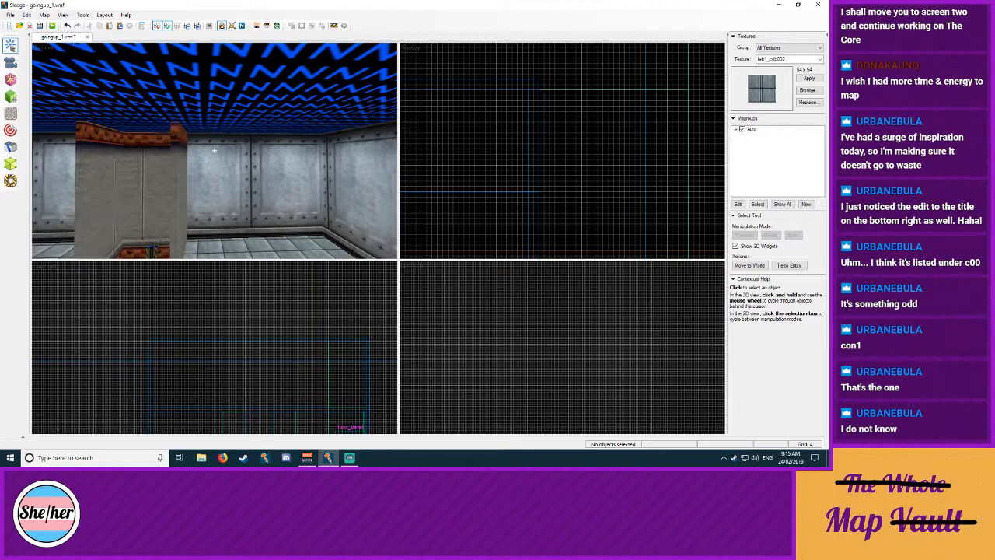
{"action": "key", "text": "z"}
{"action": "left_click", "coordinate": [11, 114]}
{"action": "left_click", "coordinate": [261, 183]}
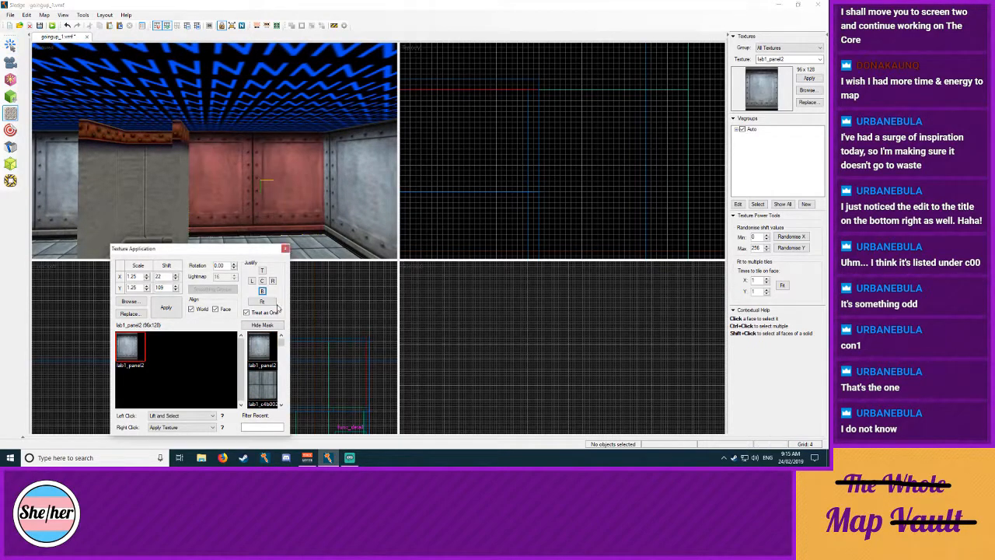
{"action": "key", "text": "shift+s"}
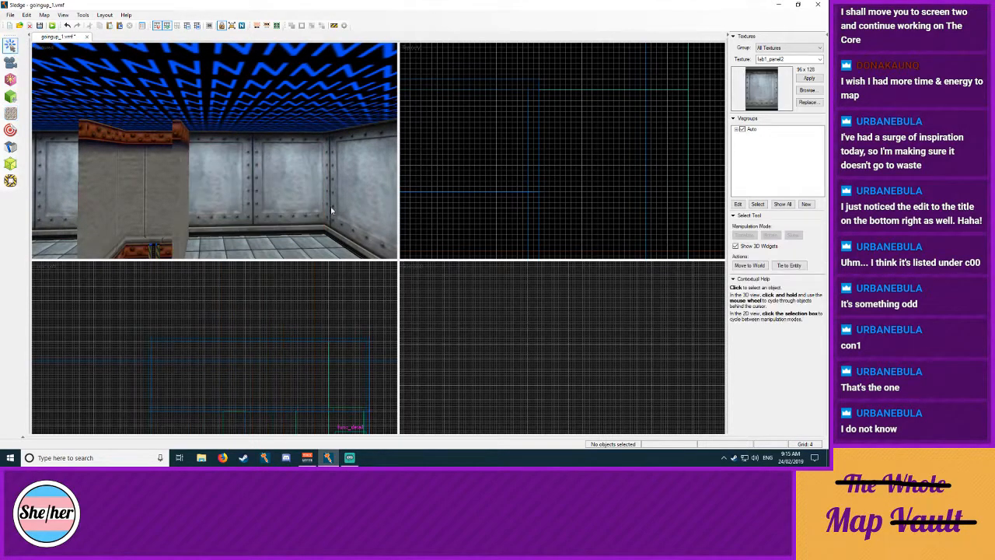
{"action": "left_click_drag", "start_coordinate": [367, 334], "coordinate": [367, 338]}
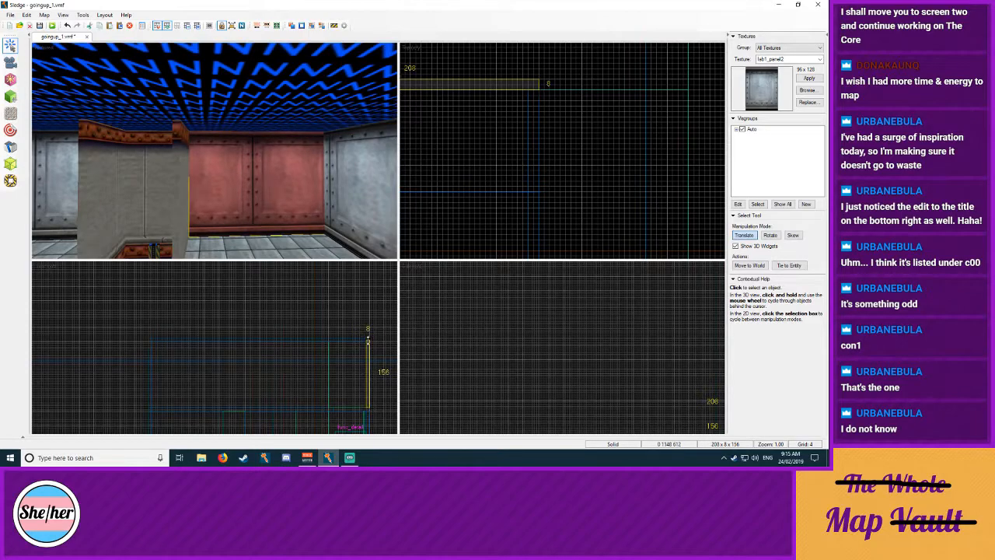
Step: Fit lab1_panel2 to the shortened wall's inner face and set its X scale to 1.19
{"action": "left_click", "coordinate": [11, 114]}
{"action": "left_click", "coordinate": [262, 302]}
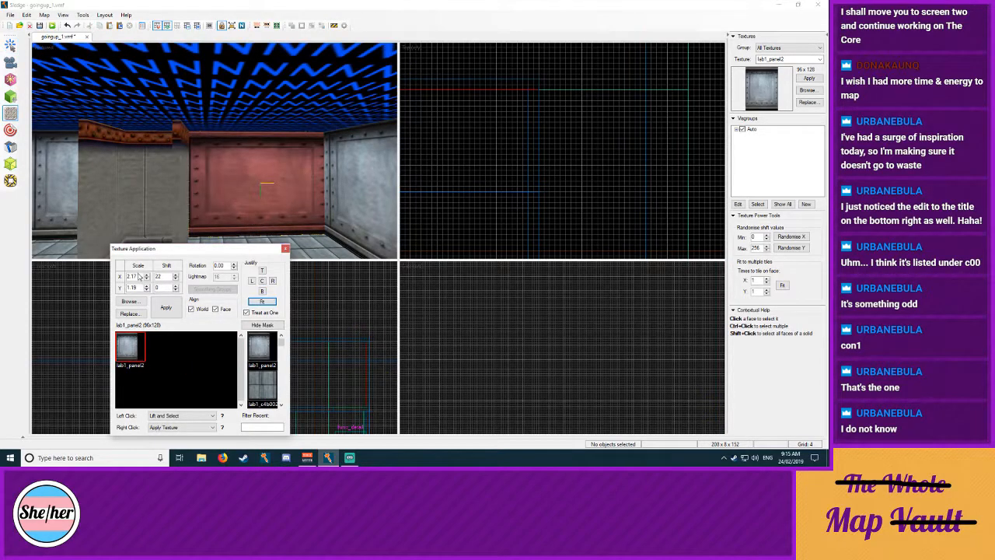
{"action": "left_click", "coordinate": [145, 278]}
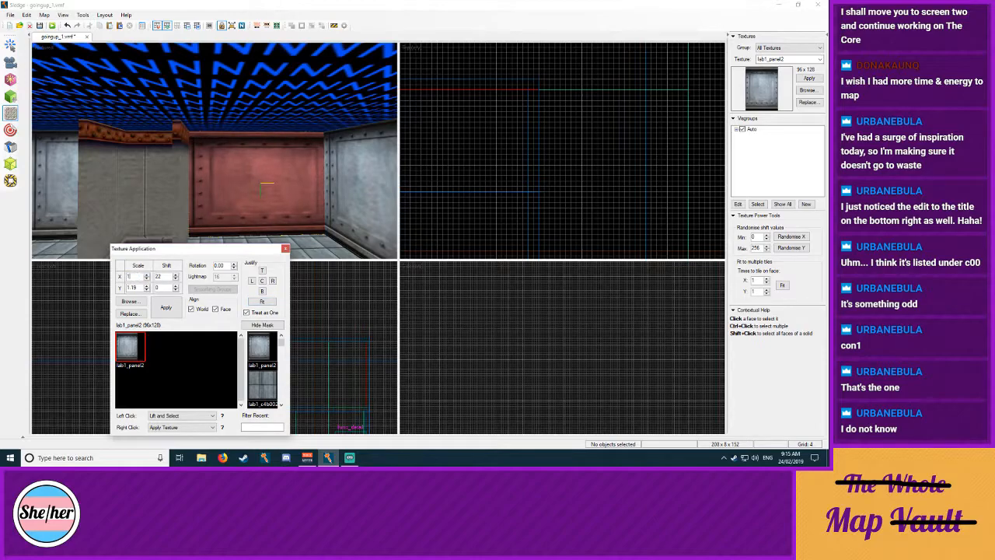
{"action": "type", "text": "9"}
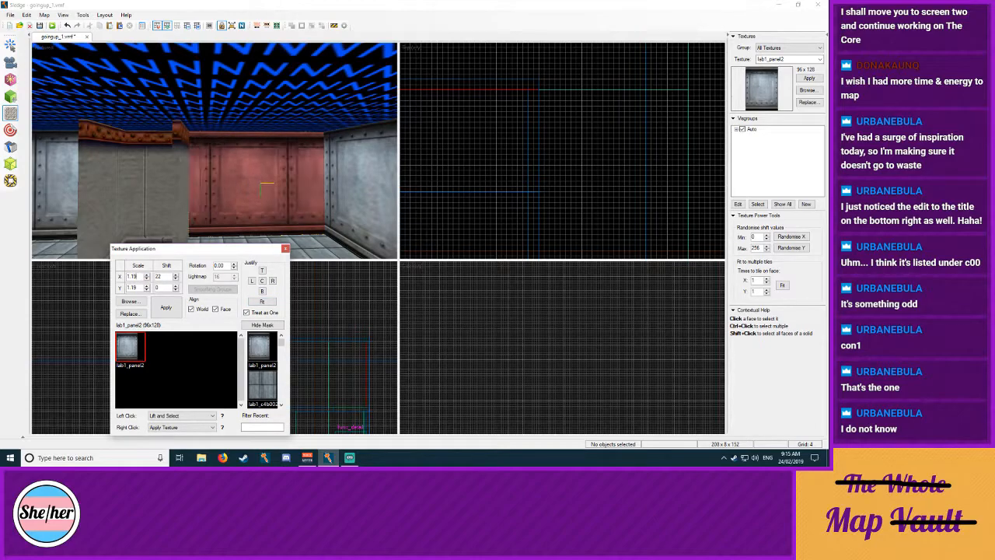
{"action": "left_click", "coordinate": [282, 250]}
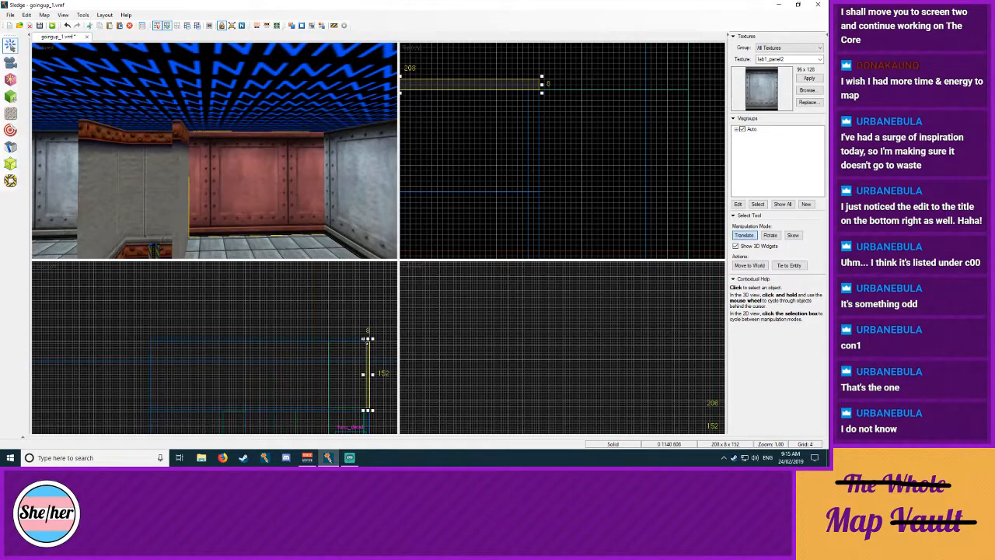
{"action": "key", "text": "Escape"}
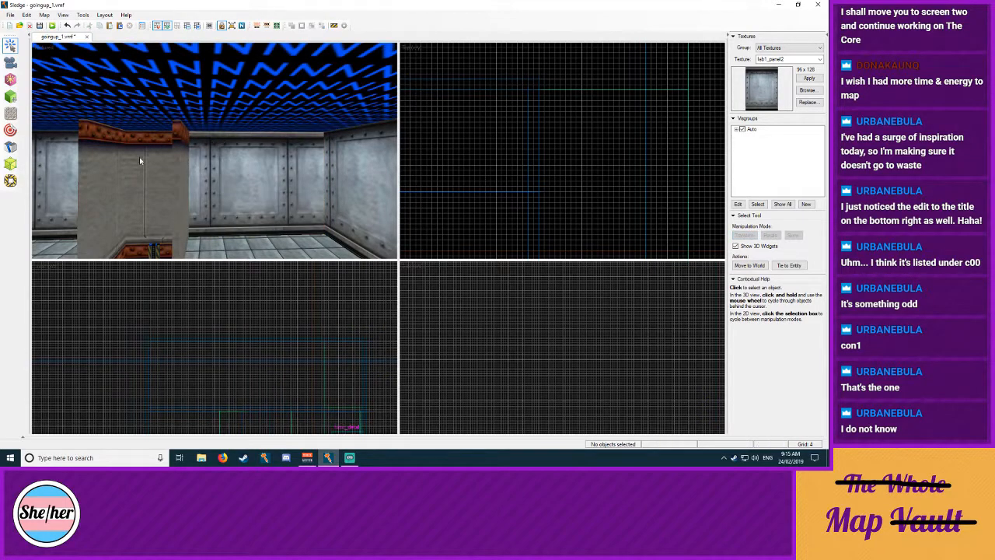
Step: Lift lab1_panel2 from each finished wall and carry it at 1.19 scale onto the adjoining wall faces around the upper floor
{"action": "left_click", "coordinate": [7, 117]}
{"action": "left_click", "coordinate": [268, 176]}
{"action": "right_click", "coordinate": [355, 184]}
{"action": "key", "text": "z"}
{"action": "key", "text": "z"}
{"action": "left_click", "coordinate": [216, 151]}
{"action": "right_click", "coordinate": [366, 168]}
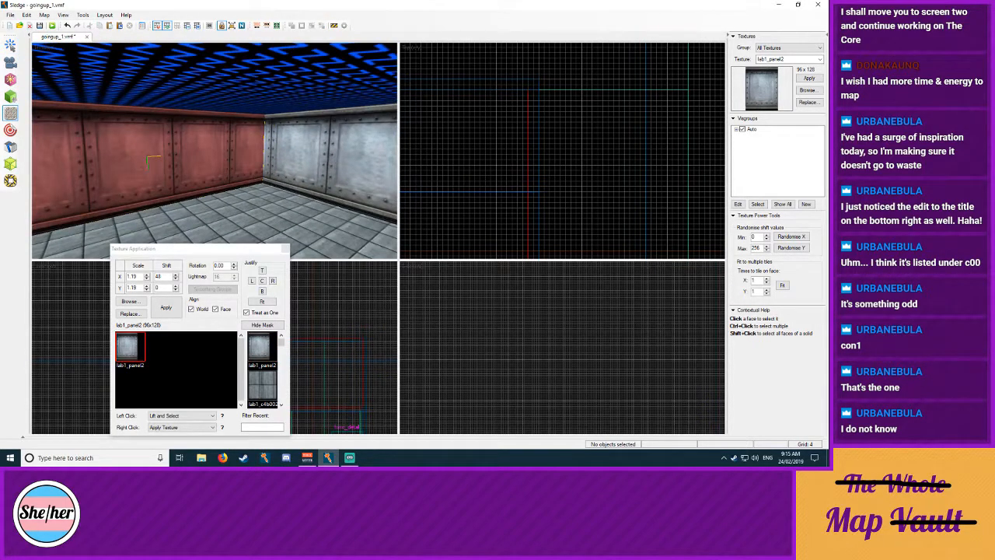
{"action": "key", "text": "z"}
{"action": "left_click", "coordinate": [216, 150]}
{"action": "right_click", "coordinate": [341, 159]}
{"action": "key", "text": "z"}
{"action": "key", "text": "z"}
{"action": "left_click", "coordinate": [215, 151]}
{"action": "right_click", "coordinate": [284, 134]}
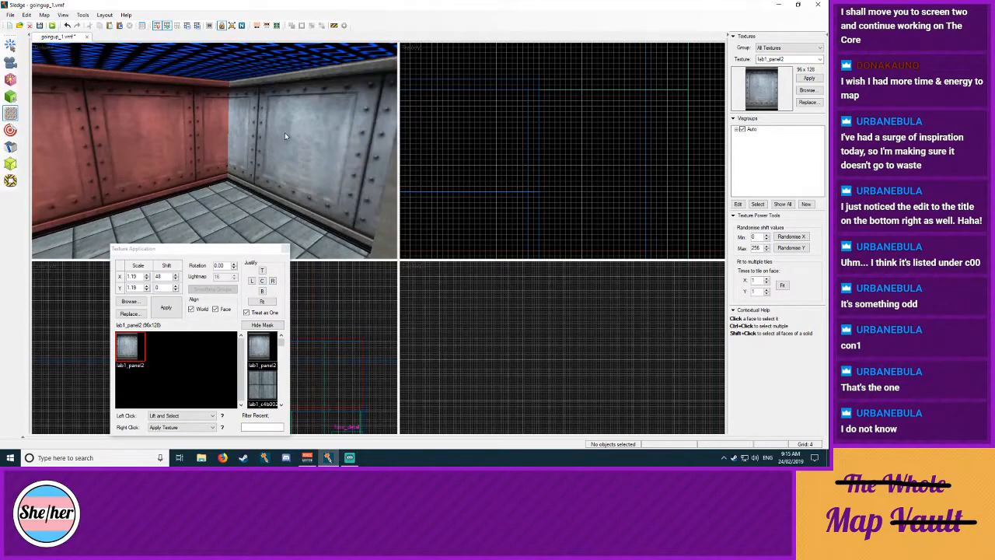
{"action": "key", "text": "z"}
{"action": "key", "text": "z"}
Step: Apply lab1_c4b002 to the null-textured ceiling of the upper floor
{"action": "left_click", "coordinate": [11, 45]}
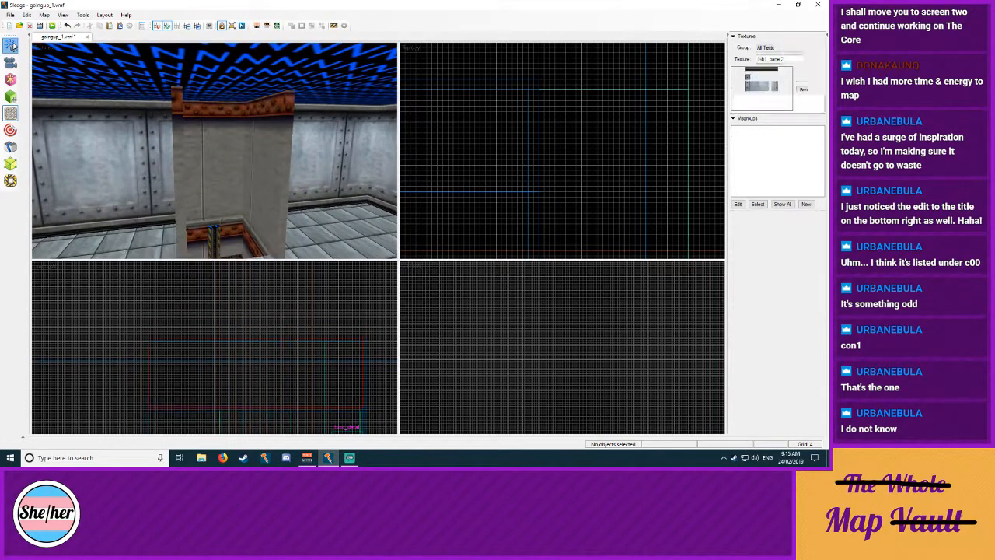
{"action": "key", "text": "z"}
{"action": "key", "text": "w"}
{"action": "key", "text": "w"}
{"action": "key", "text": "z"}
{"action": "left_click", "coordinate": [11, 113]}
{"action": "left_click", "coordinate": [185, 168]}
{"action": "key", "text": "z"}
{"action": "key", "text": "w"}
{"action": "key", "text": "w"}
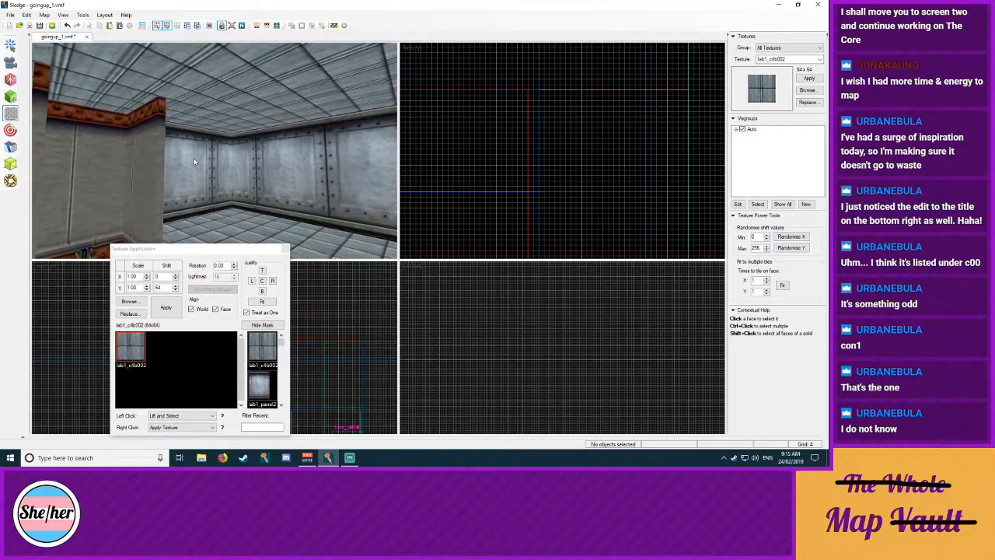
Step: Outline a 64 x 64 x 8 brush in the open area of the upper room and lower it to floor level
{"action": "key", "text": "z"}
{"action": "key", "text": "s"}
{"action": "key", "text": "w"}
{"action": "key", "text": "w"}
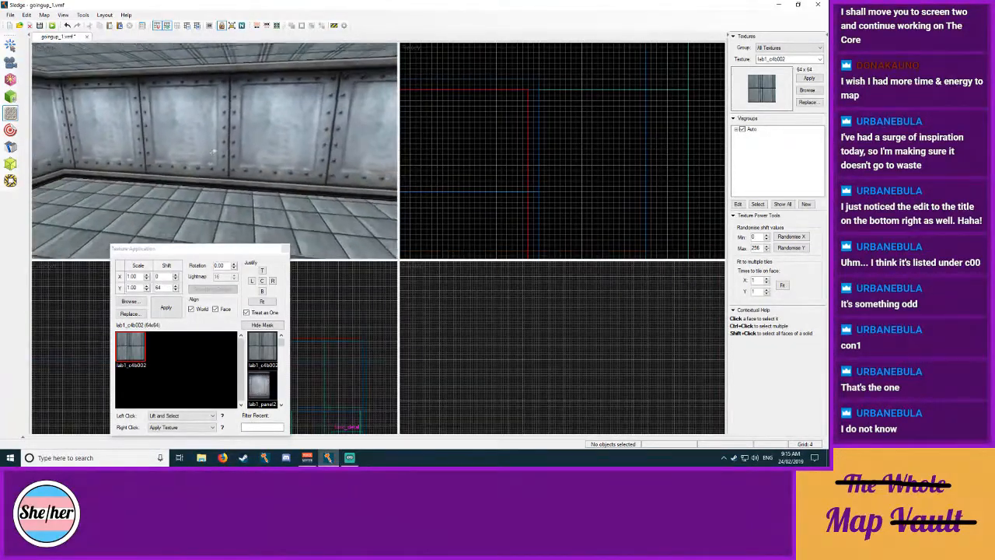
{"action": "key", "text": "z"}
{"action": "left_click", "coordinate": [10, 96]}
{"action": "scroll", "coordinate": [613, 126], "scroll_direction": "down", "scroll_amount": 9}
{"action": "scroll", "coordinate": [520, 214], "scroll_direction": "up", "scroll_amount": 4}
{"action": "middle_click_drag", "start_coordinate": [553, 102], "coordinate": [580, 64]}
{"action": "middle_click_drag", "start_coordinate": [588, 173], "coordinate": [563, 152]}
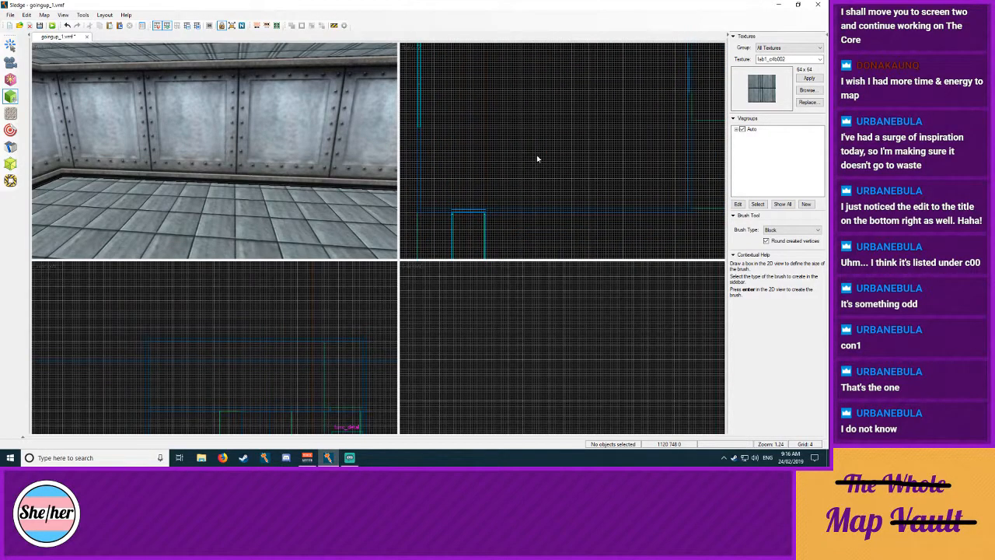
{"action": "key", "text": "bracketright"}
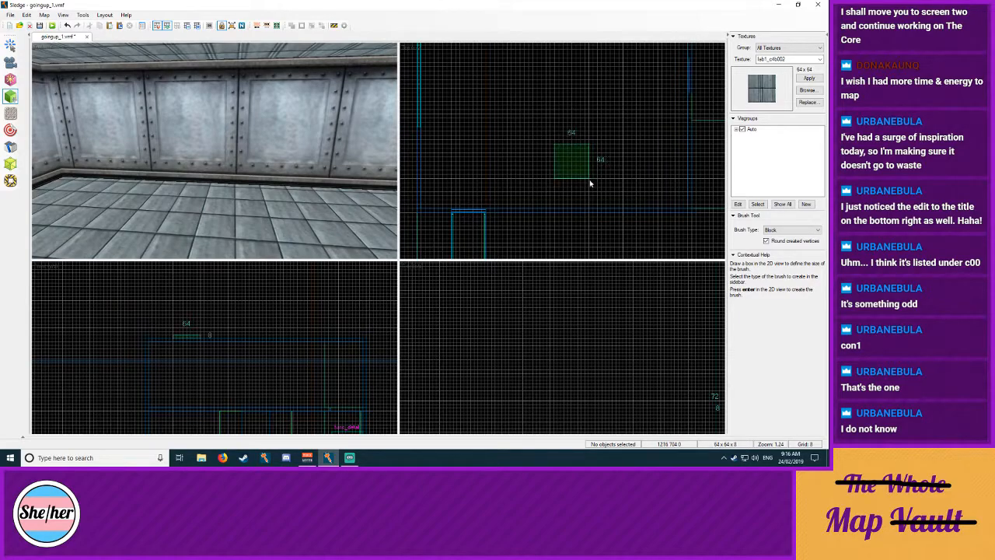
{"action": "left_click_drag", "start_coordinate": [182, 337], "coordinate": [190, 406]}
{"action": "left_click_drag", "start_coordinate": [190, 362], "coordinate": [184, 404]}
Step: Create the outlined brush as a 12-sided cylinder textured with glassblue1
{"action": "left_click", "coordinate": [791, 230]}
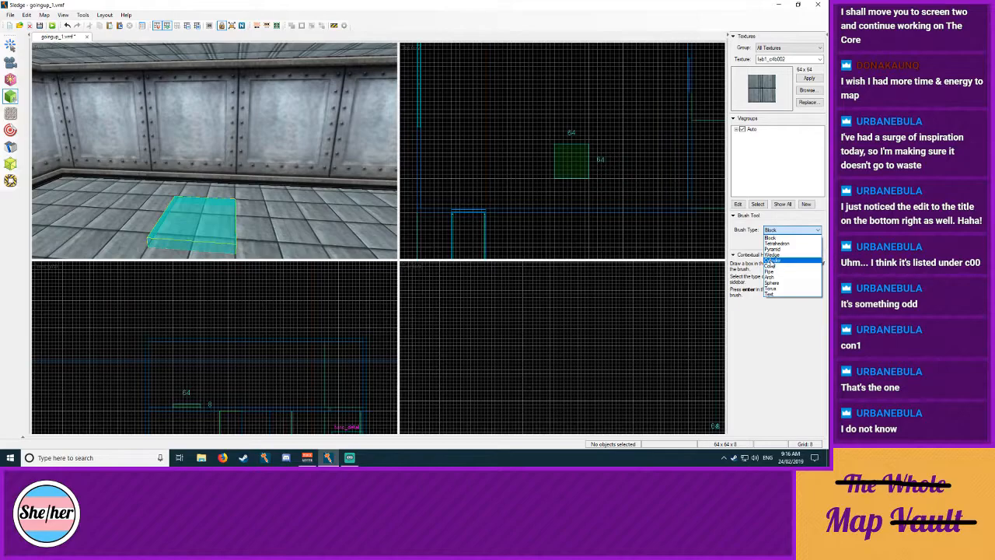
{"action": "left_click", "coordinate": [773, 260]}
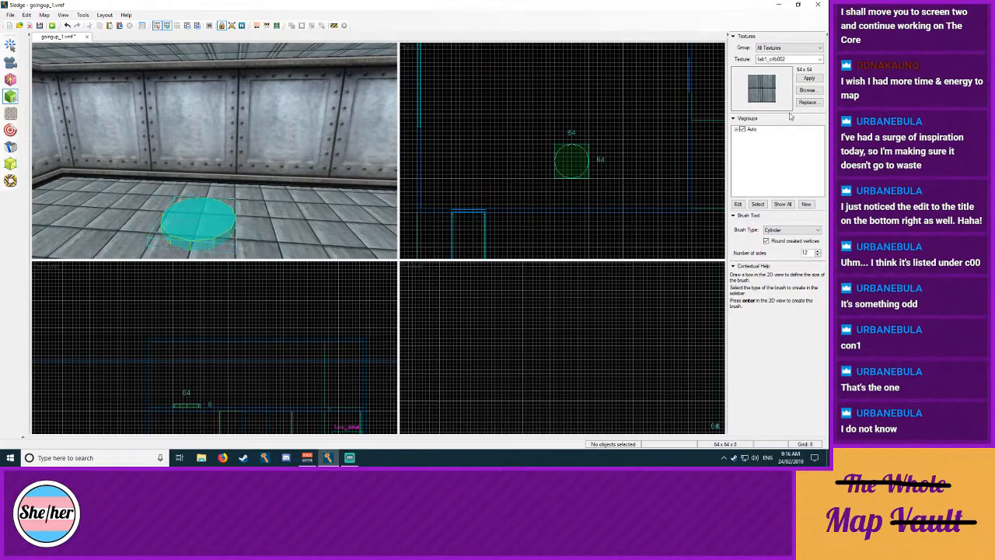
{"action": "left_click", "coordinate": [808, 90]}
{"action": "type", "text": "glass"}
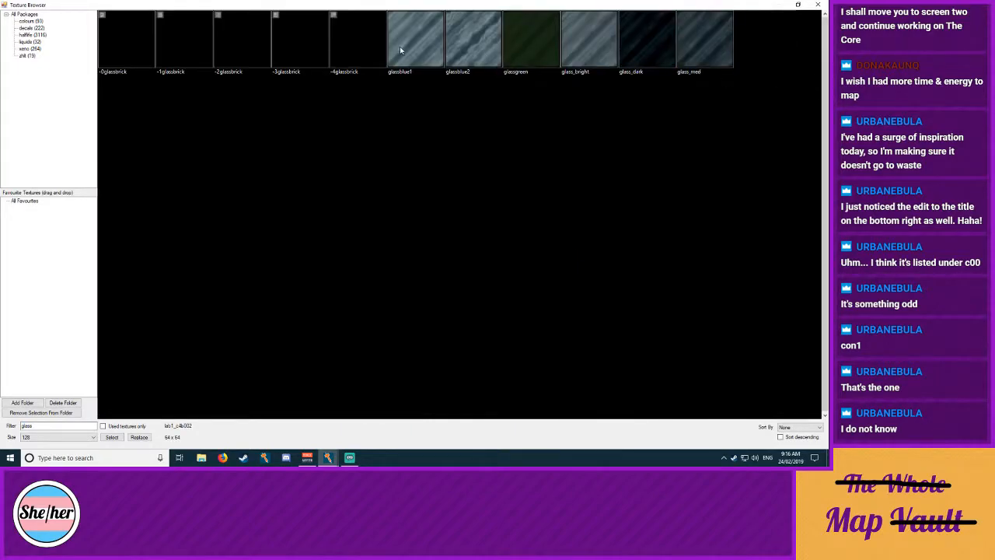
{"action": "double_click", "coordinate": [404, 47]}
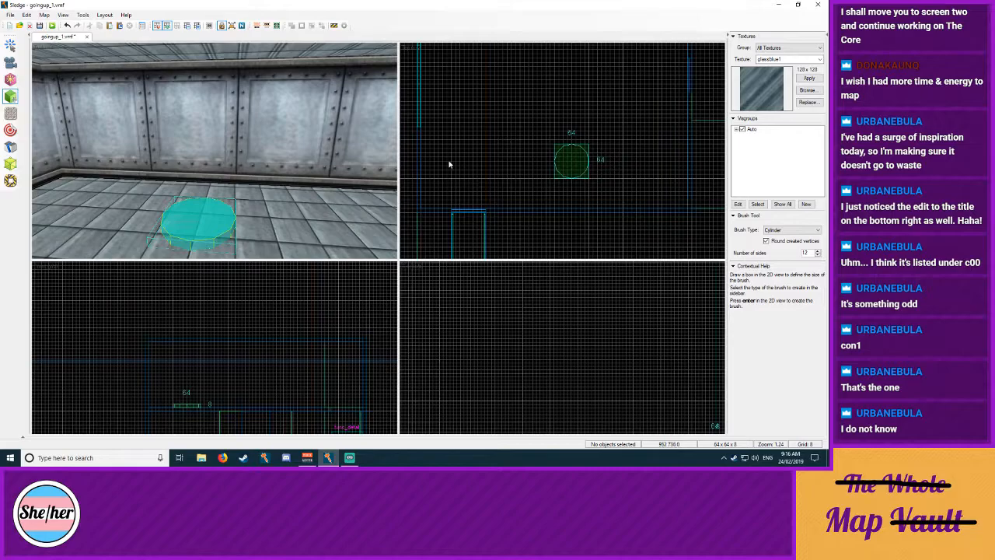
{"action": "key", "text": "Return"}
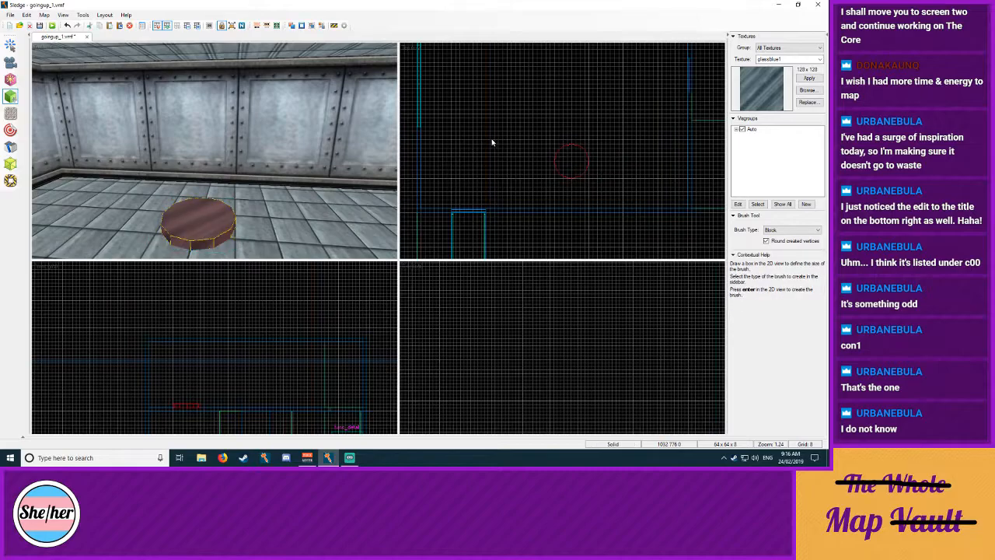
Step: Stretch the glass cylinder to 120 units high, clear of floor and ceiling, and move it closer to the room's walls
{"action": "left_click", "coordinate": [9, 45]}
{"action": "left_click_drag", "start_coordinate": [186, 400], "coordinate": [204, 348]}
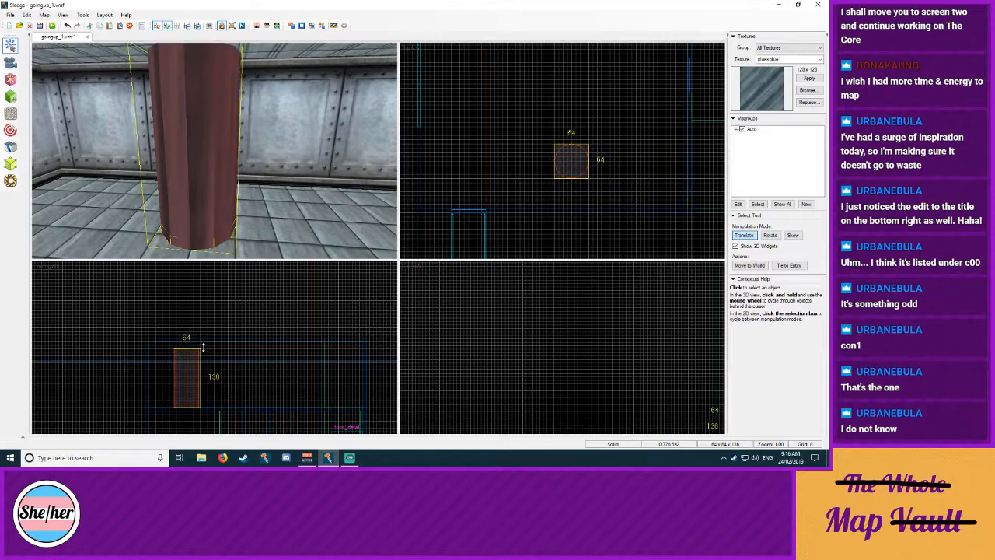
{"action": "left_click", "coordinate": [217, 394]}
{"action": "scroll", "coordinate": [220, 152], "scroll_direction": "down", "scroll_amount": 5}
{"action": "left_click", "coordinate": [219, 152]}
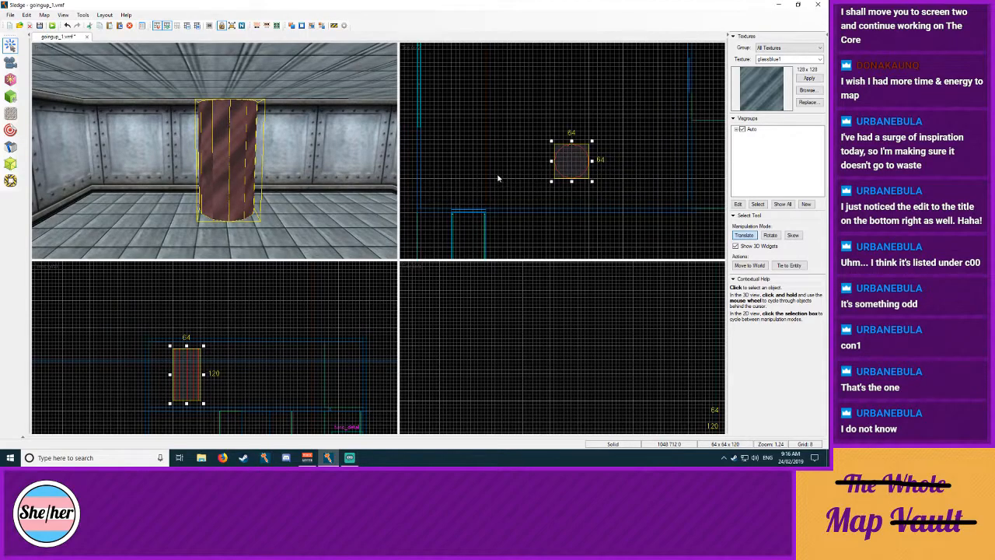
{"action": "left_click_drag", "start_coordinate": [575, 160], "coordinate": [559, 181]}
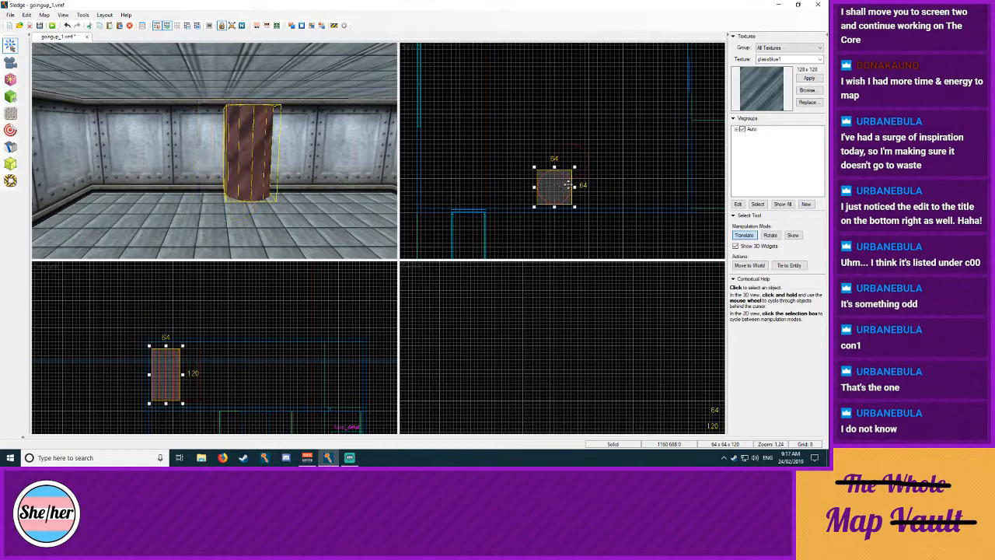
{"action": "left_click", "coordinate": [600, 171]}
{"action": "left_click", "coordinate": [269, 149]}
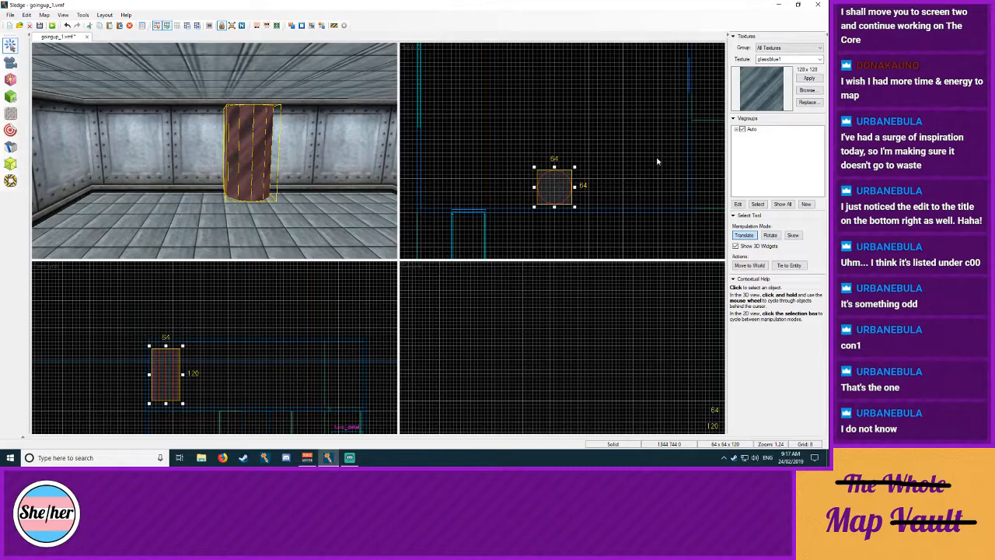
Step: Set up a 64 x 64 x 120 arch brush around the cylinder with 12 sides, wall width 4 and a 360-degree arc
{"action": "left_click", "coordinate": [11, 96]}
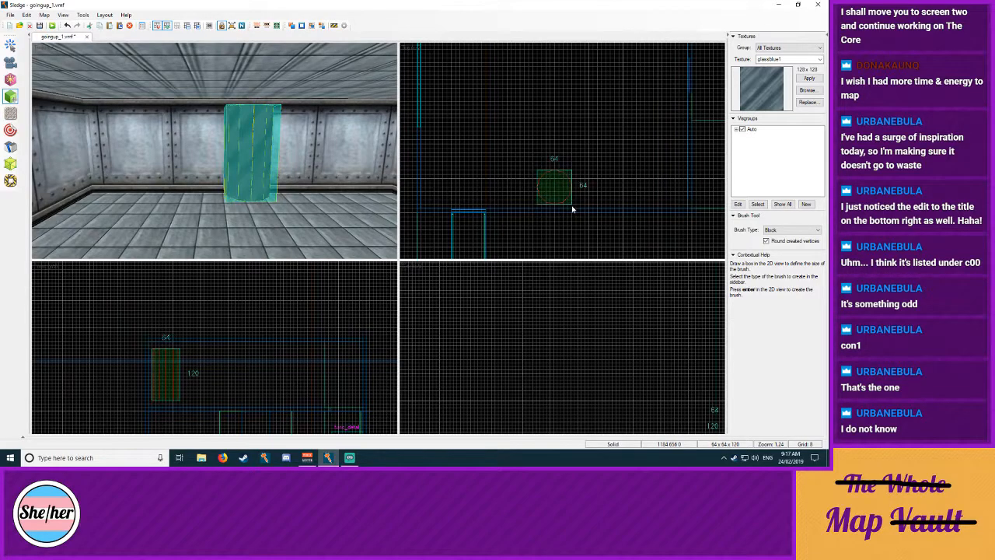
{"action": "left_click", "coordinate": [791, 230]}
{"action": "left_click", "coordinate": [771, 277]}
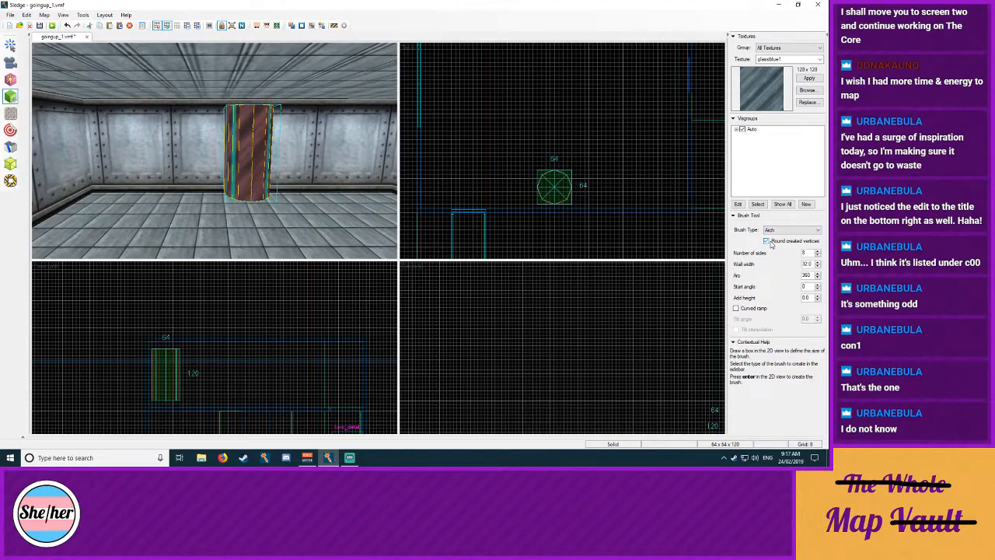
{"action": "left_click", "coordinate": [818, 253]}
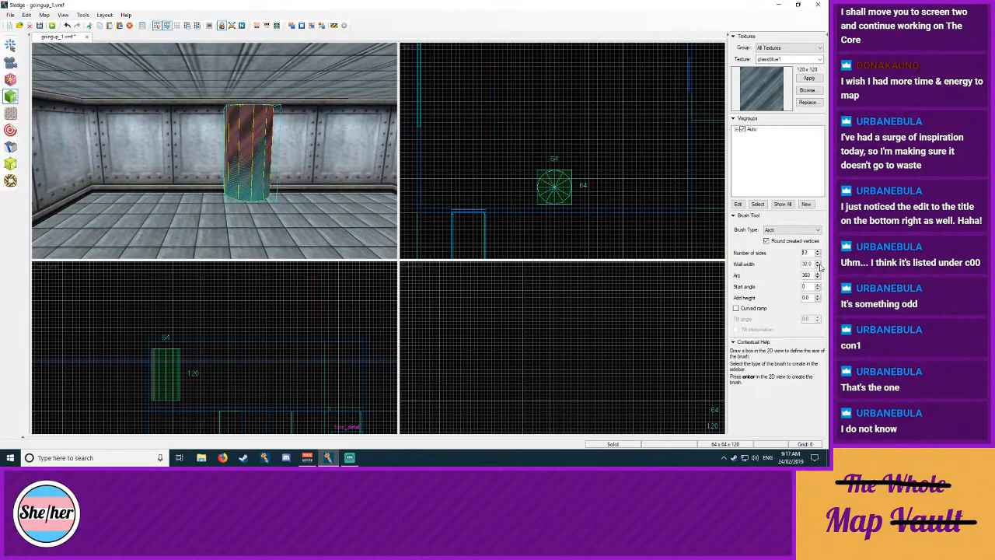
{"action": "left_click", "coordinate": [818, 268]}
{"action": "left_click", "coordinate": [817, 267]}
{"action": "left_click", "coordinate": [818, 268]}
{"action": "left_click", "coordinate": [817, 267]}
{"action": "left_click", "coordinate": [818, 267]}
{"action": "left_click", "coordinate": [817, 268]}
{"action": "left_click", "coordinate": [818, 267]}
{"action": "left_click", "coordinate": [818, 267]}
{"action": "left_click", "coordinate": [817, 267]}
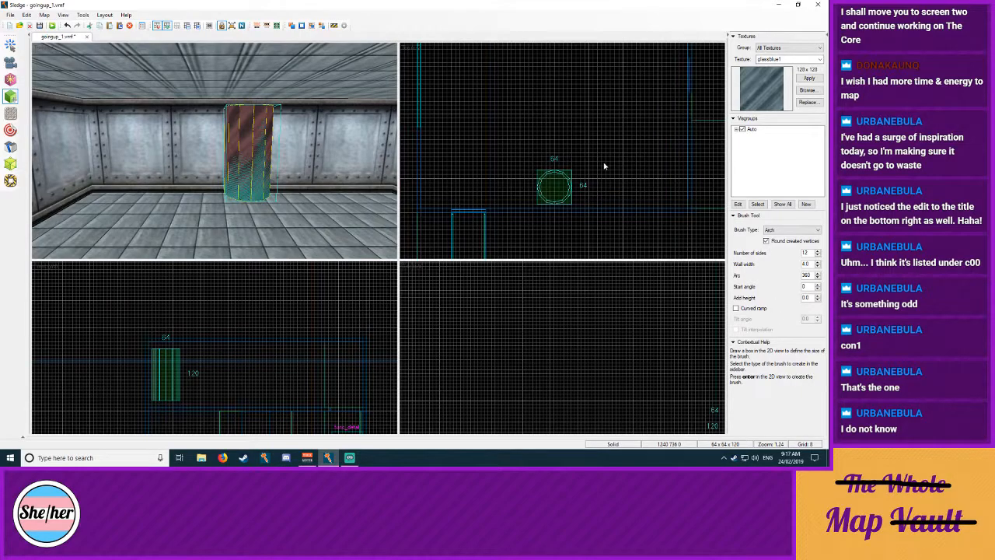
Step: Choose the null texture and create the arch brush as a hollow tube
{"action": "left_click", "coordinate": [812, 91]}
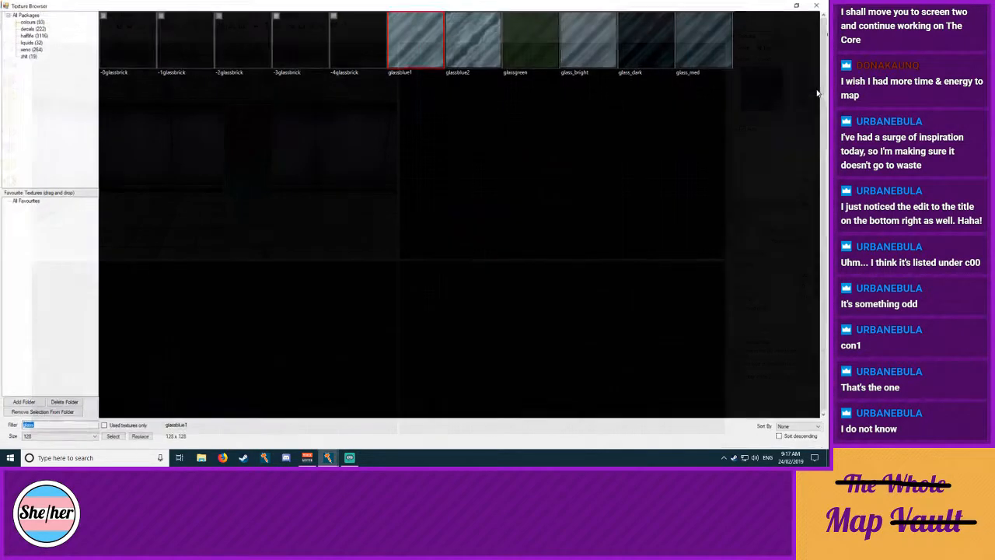
{"action": "type", "text": "null"}
{"action": "double_click", "coordinate": [153, 45]}
{"action": "key", "text": "Return"}
Step: Nudge the null tube aside, delete the solid glass cylinder overlapping it, and return the tube to its place
{"action": "left_click", "coordinate": [10, 45]}
{"action": "left_click", "coordinate": [272, 153]}
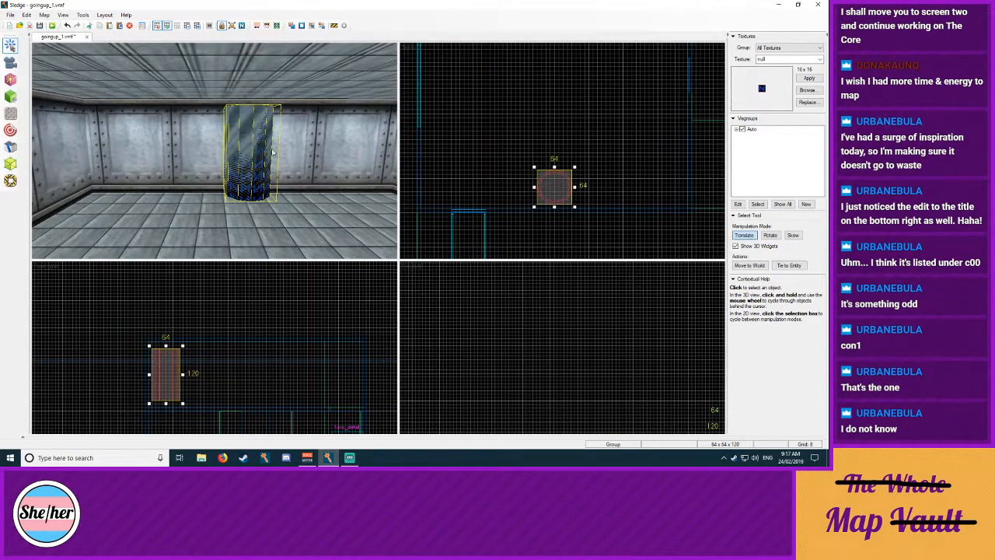
{"action": "key", "text": "Left"}
{"action": "left_click", "coordinate": [235, 131]}
{"action": "key", "text": "Delete"}
{"action": "left_click", "coordinate": [274, 155]}
{"action": "key", "text": "Right"}
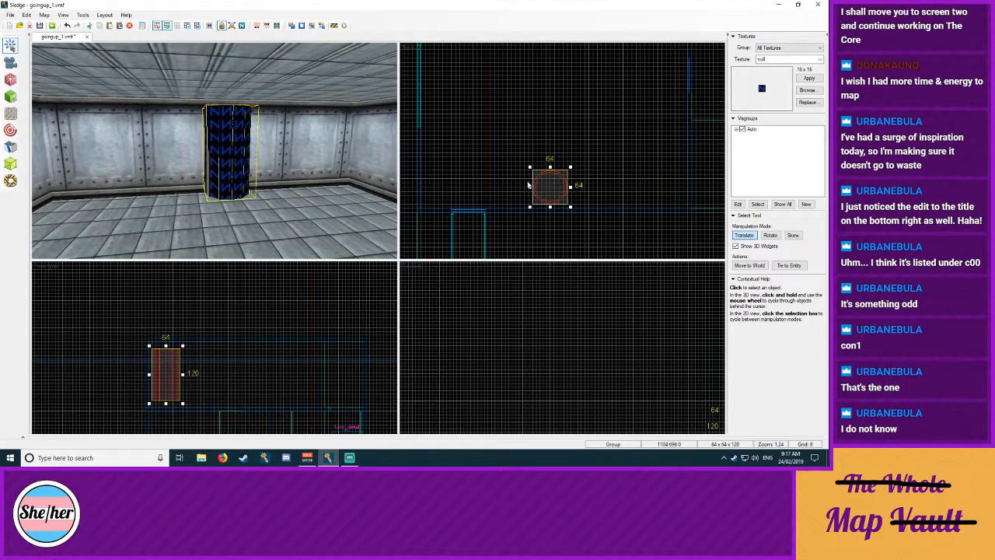
{"action": "left_click", "coordinate": [612, 145]}
{"action": "left_click", "coordinate": [213, 140]}
{"action": "key", "text": "Escape"}
Step: Apply glassblue1 to the front outer faces of the null tube
{"action": "left_click", "coordinate": [192, 136]}
{"action": "key", "text": "shift+a"}
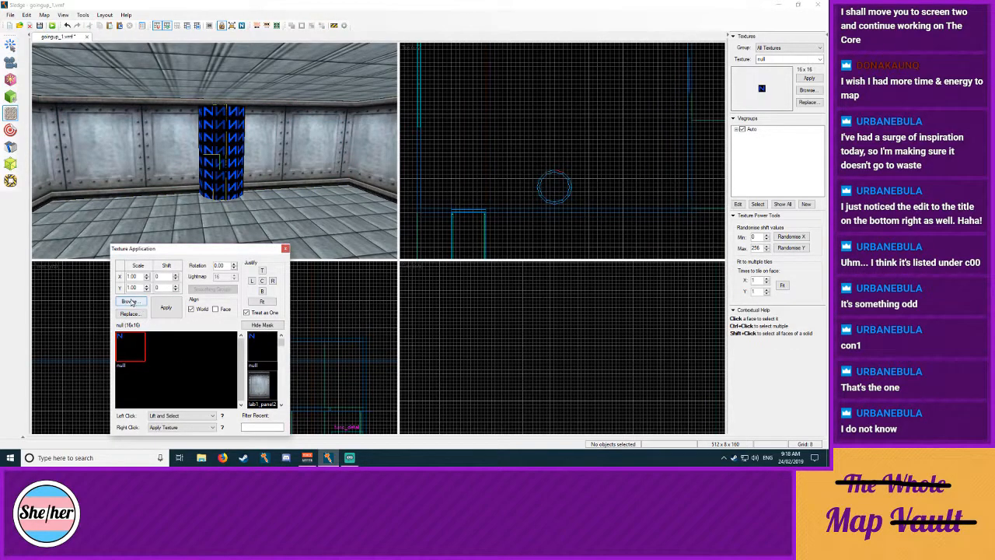
{"action": "left_click", "coordinate": [129, 301]}
{"action": "type", "text": "glass"}
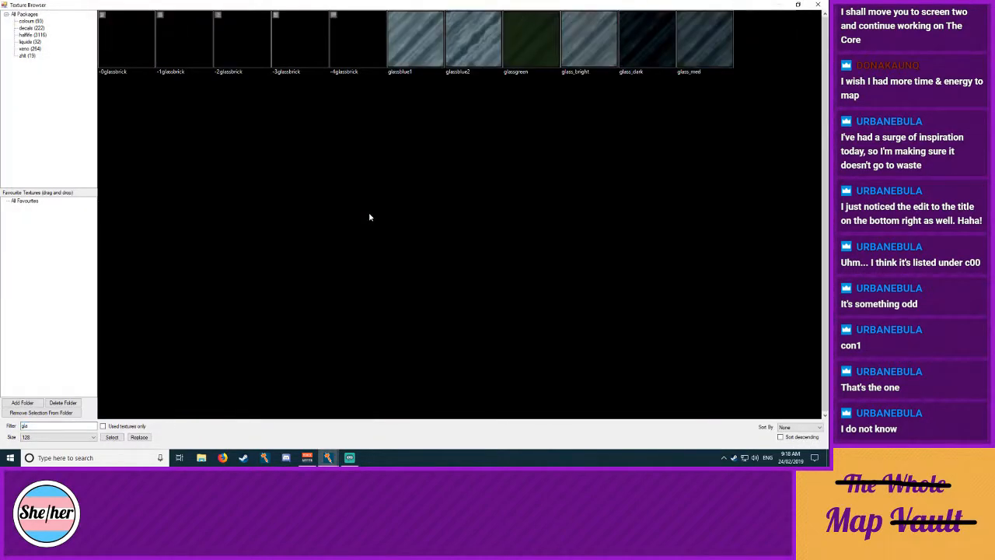
{"action": "double_click", "coordinate": [410, 40]}
{"action": "right_click", "coordinate": [223, 158]}
{"action": "right_click", "coordinate": [231, 157]}
{"action": "right_click", "coordinate": [239, 160]}
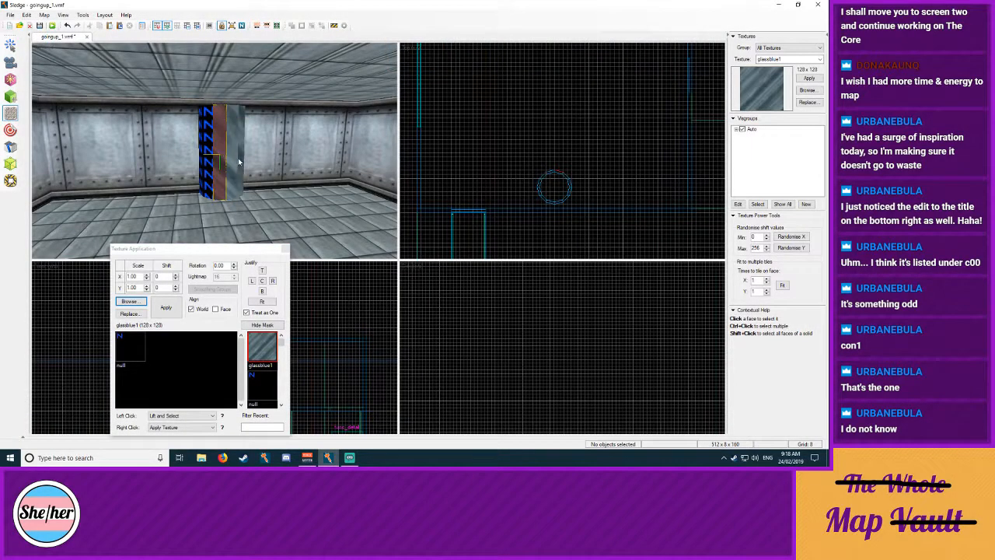
{"action": "right_click", "coordinate": [209, 156]}
{"action": "right_click", "coordinate": [202, 157]}
Step: Continue glassblue1 across the tube's outer faces along its sides
{"action": "key", "text": "z"}
{"action": "key", "text": "w"}
{"action": "key", "text": "a"}
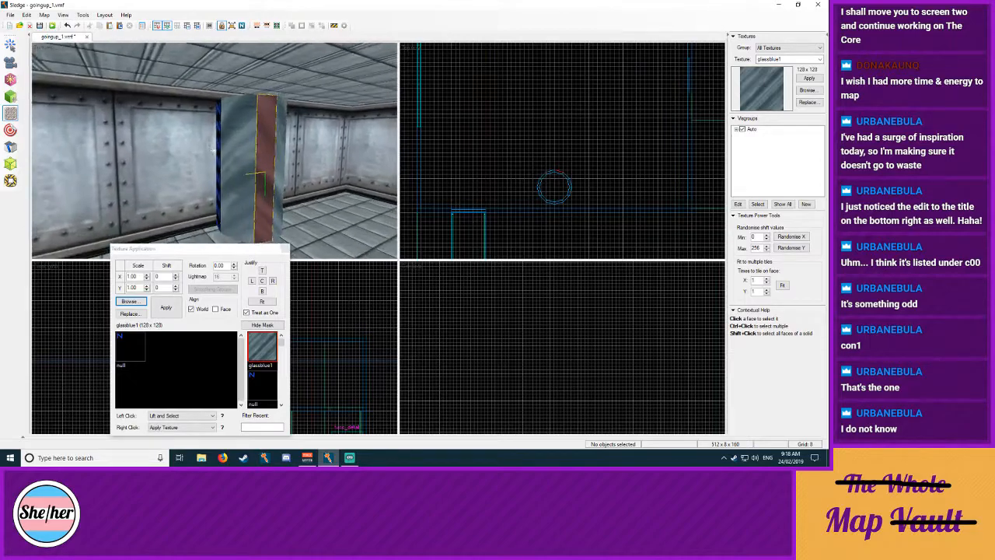
{"action": "key", "text": "w"}
{"action": "key", "text": "z"}
{"action": "right_click", "coordinate": [219, 151]}
{"action": "right_click", "coordinate": [202, 150]}
{"action": "key", "text": "z"}
{"action": "key", "text": "d"}
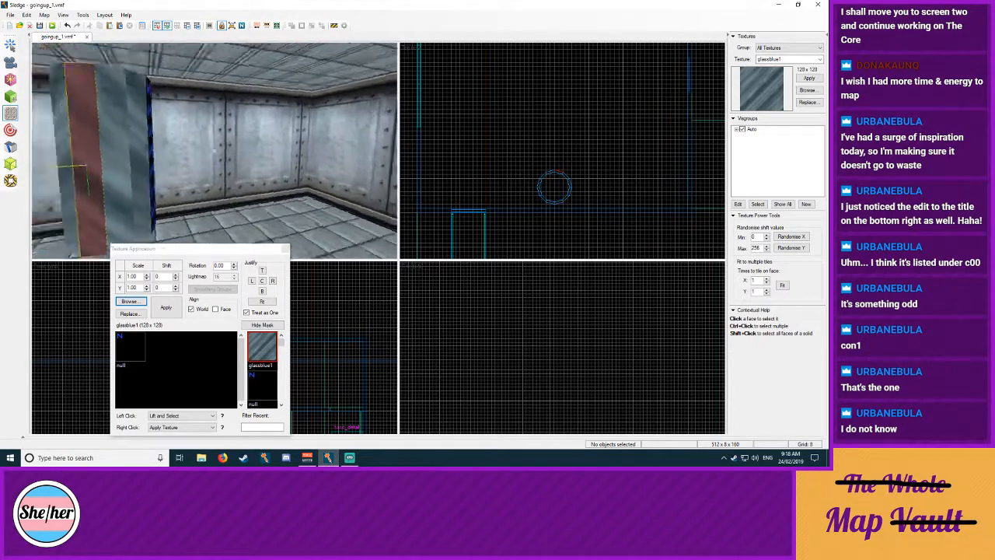
{"action": "key", "text": "z"}
{"action": "right_click", "coordinate": [147, 153]}
{"action": "right_click", "coordinate": [162, 150]}
{"action": "right_click", "coordinate": [174, 153]}
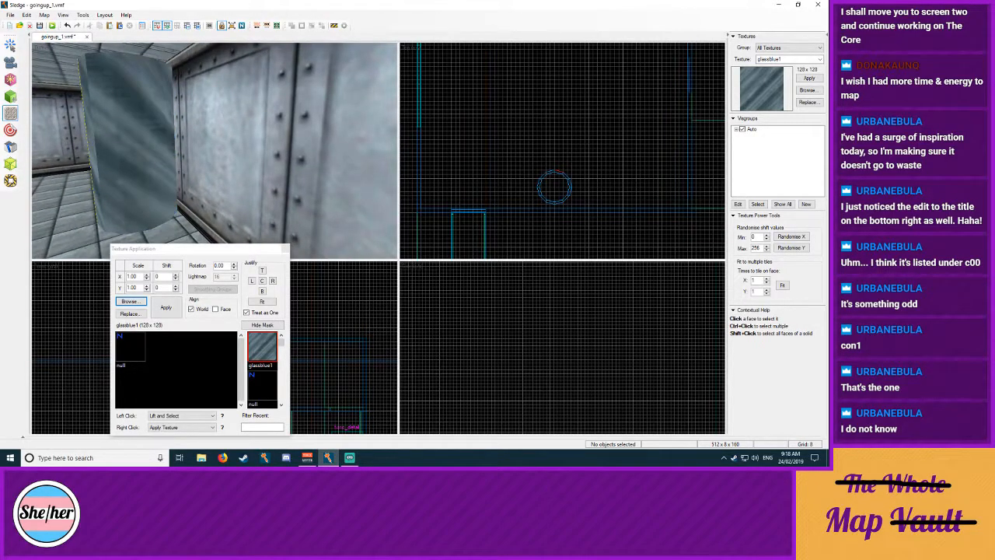
Step: Apply glassblue1 to the remaining null outer faces at the back of the tube
{"action": "key", "text": "z"}
{"action": "key", "text": "d"}
{"action": "key", "text": "w"}
{"action": "key", "text": "z"}
{"action": "right_click", "coordinate": [199, 150]}
{"action": "key", "text": "z"}
{"action": "key", "text": "w"}
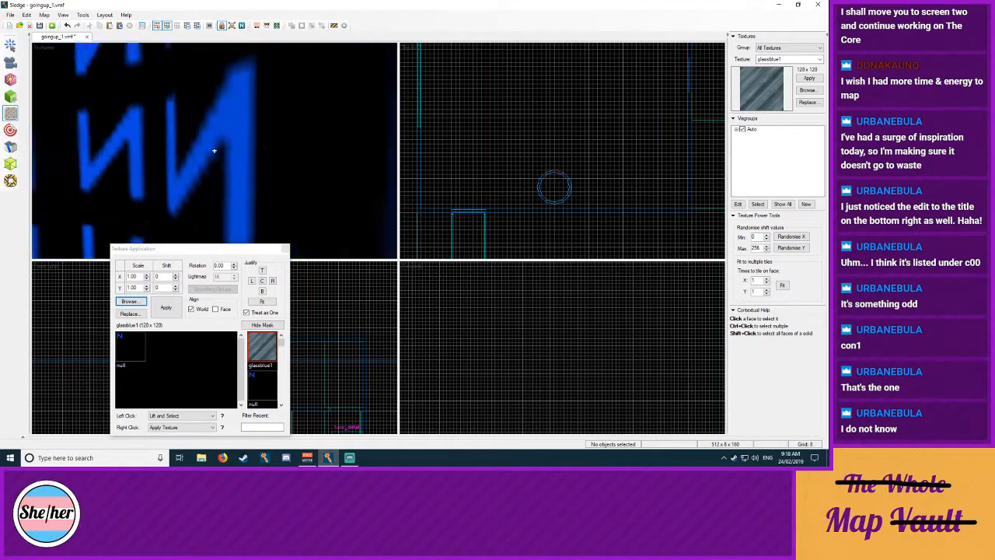
{"action": "key", "text": "d"}
{"action": "key", "text": "z"}
{"action": "right_click", "coordinate": [227, 152]}
{"action": "key", "text": "z"}
{"action": "key", "text": "s"}
{"action": "key", "text": "z"}
Step: Try a base outline at the glass tube and shift the tube 8 units away from the nearby wall
{"action": "left_click", "coordinate": [10, 46]}
{"action": "key", "text": "z"}
{"action": "key", "text": "w"}
{"action": "key", "text": "z"}
{"action": "left_click", "coordinate": [216, 153]}
{"action": "key", "text": "Escape"}
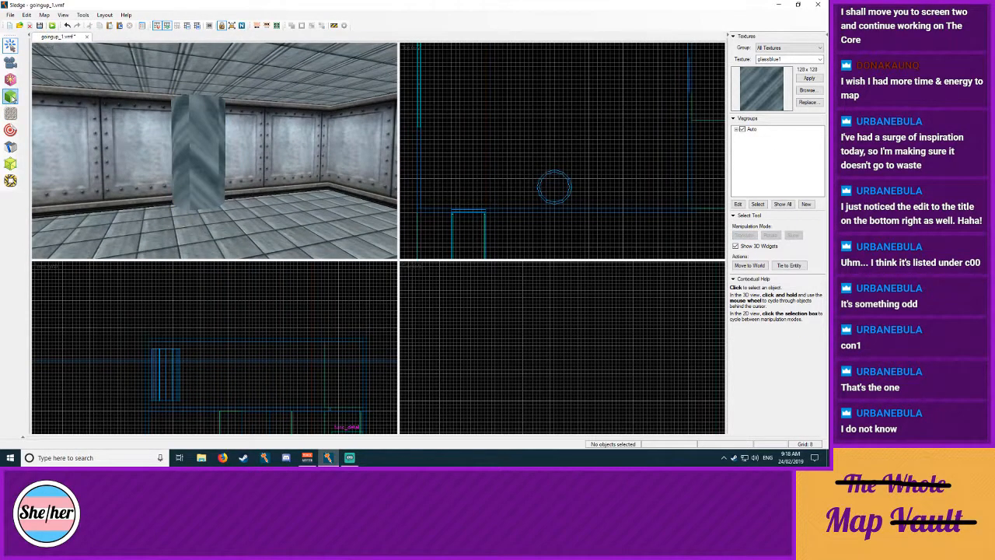
{"action": "left_click", "coordinate": [10, 96]}
{"action": "mouse_move", "coordinate": [536, 172]}
{"action": "left_mouse_down"}
{"action": "mouse_move", "coordinate": [576, 210]}
{"action": "mouse_move", "coordinate": [547, 186]}
{"action": "mouse_move", "coordinate": [569, 172]}
{"action": "left_mouse_up"}
{"action": "key", "text": "Return"}
{"action": "key", "text": "Escape"}
Step: Outline a 12-sided cylinder measuring 80 × 80 × 8 units beneath the glass tube for its base
{"action": "left_click", "coordinate": [11, 97]}
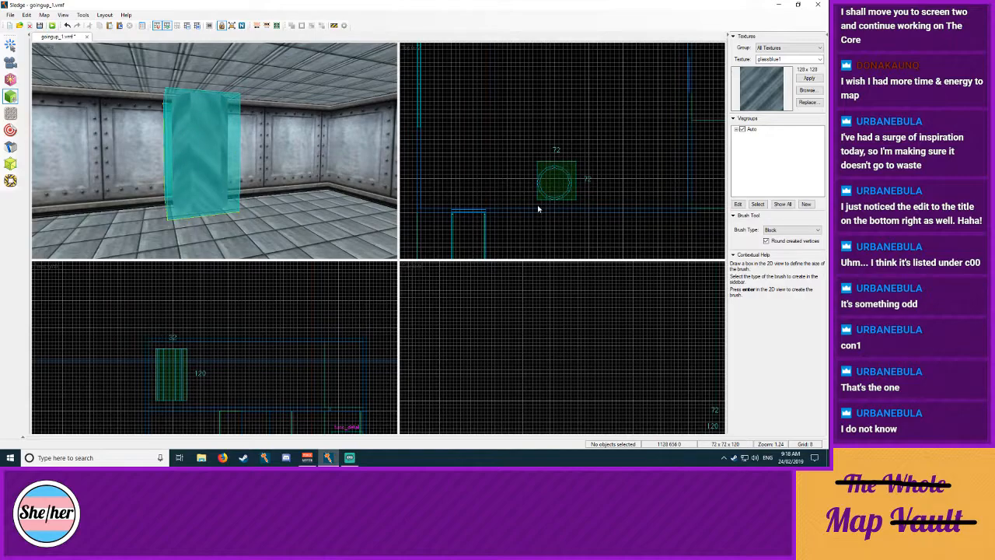
{"action": "left_click_drag", "start_coordinate": [535, 200], "coordinate": [532, 204]}
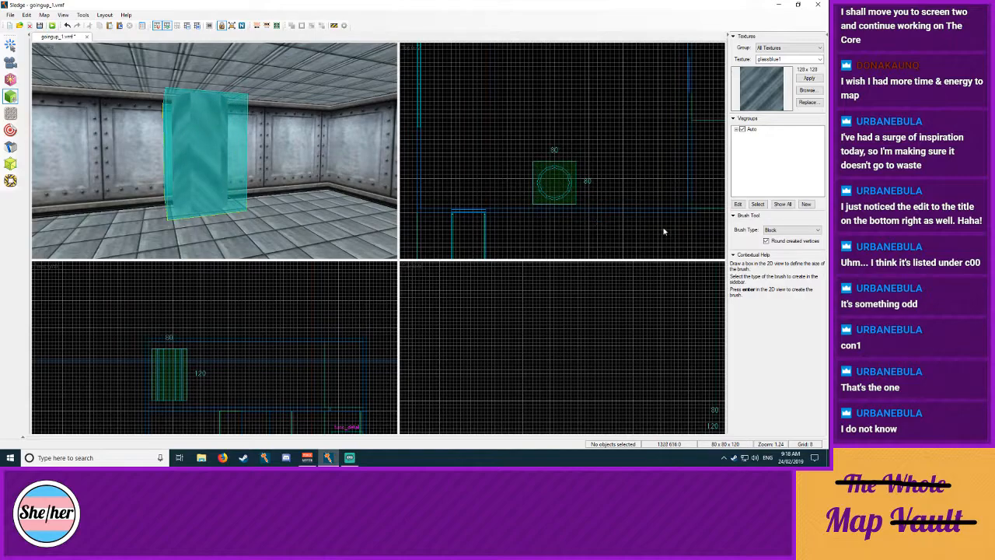
{"action": "left_click_drag", "start_coordinate": [166, 403], "coordinate": [165, 405]}
{"action": "left_click_drag", "start_coordinate": [178, 347], "coordinate": [176, 399]}
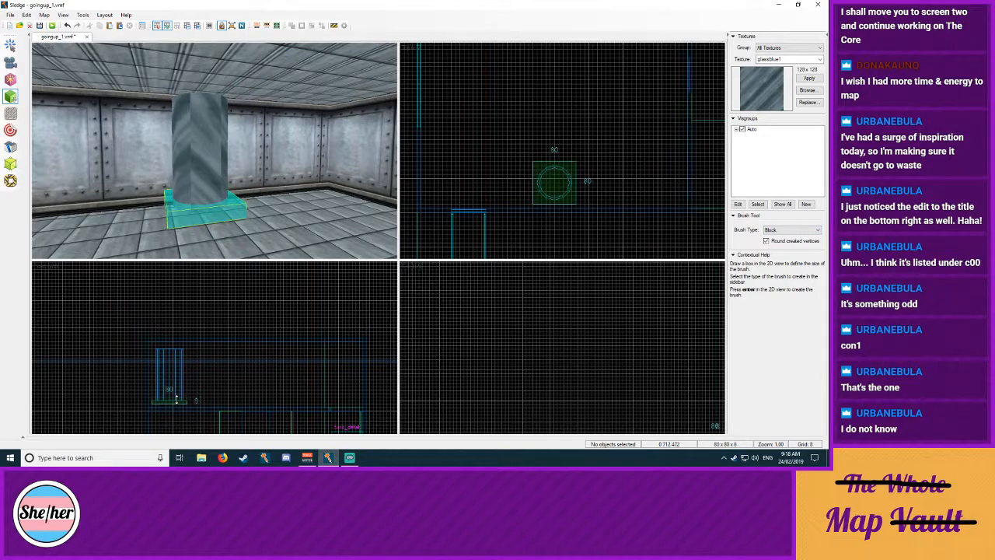
{"action": "left_click", "coordinate": [777, 230]}
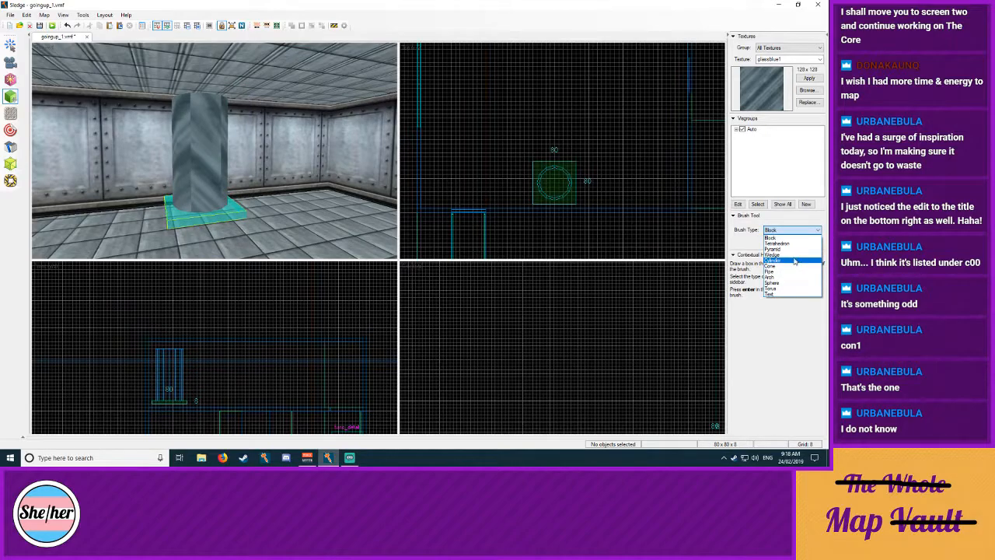
{"action": "left_click", "coordinate": [778, 260]}
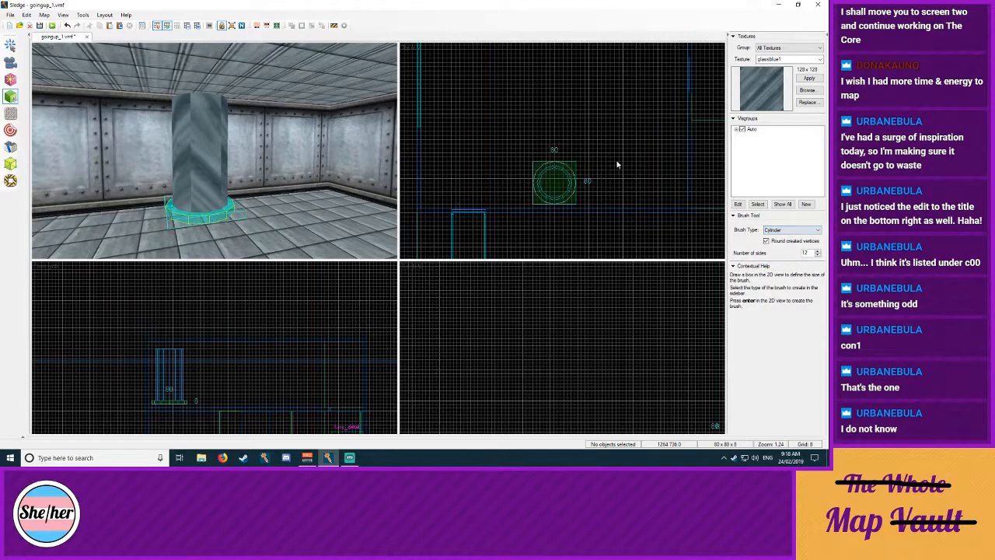
Step: Find the drkmtlt_ceil01b texture by filtering for "drk" and create the outlined base cylinder with it
{"action": "left_click", "coordinate": [807, 89]}
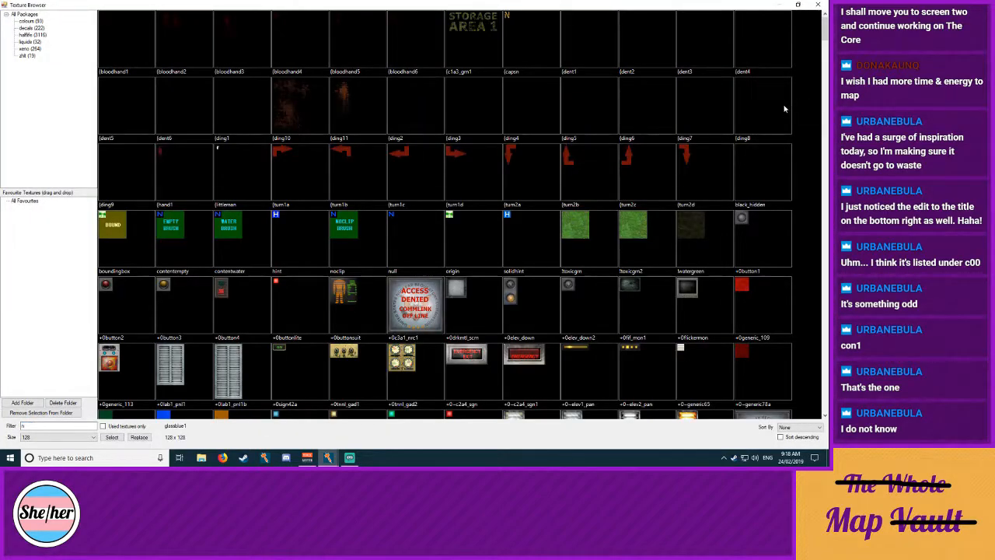
{"action": "type", "text": "drk"}
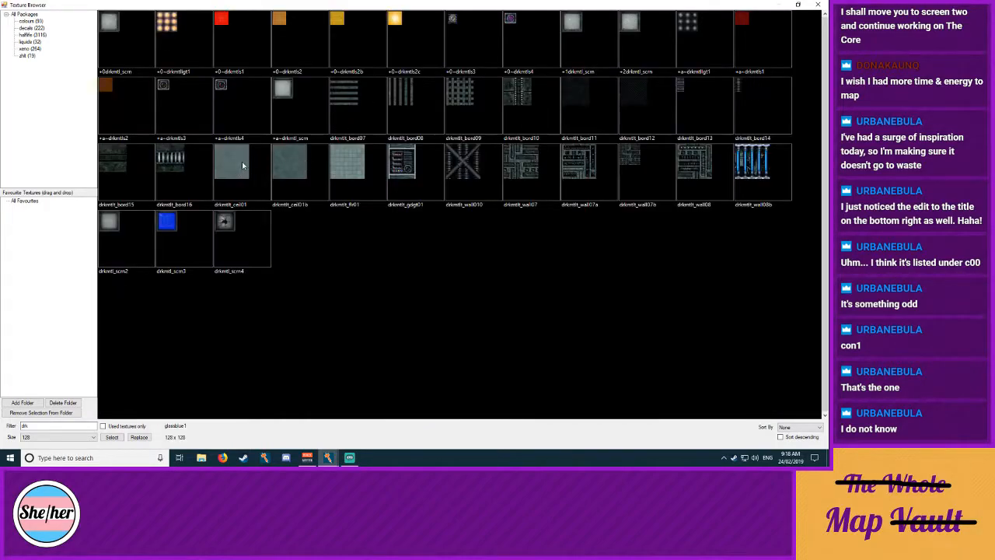
{"action": "double_click", "coordinate": [299, 166]}
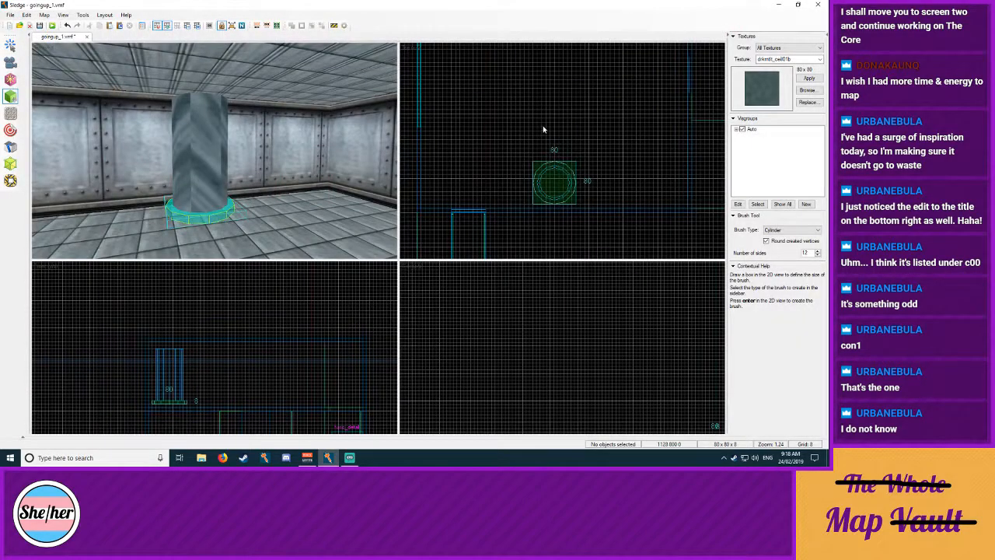
{"action": "key", "text": "shift+s"}
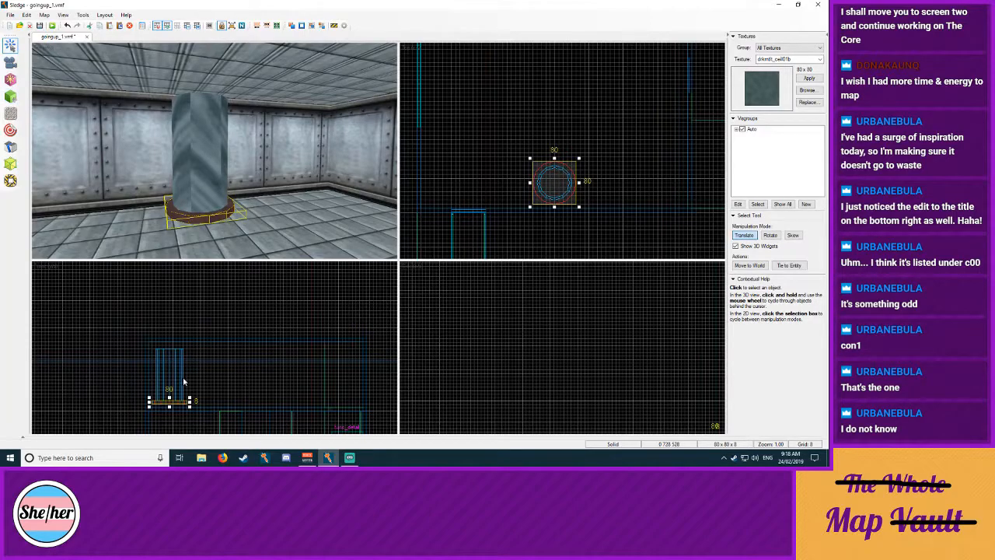
Step: Copy the 80-unit base disc straight up onto the upper end of the glass tube
{"action": "left_click_drag", "start_coordinate": [171, 401], "coordinate": [176, 345]}
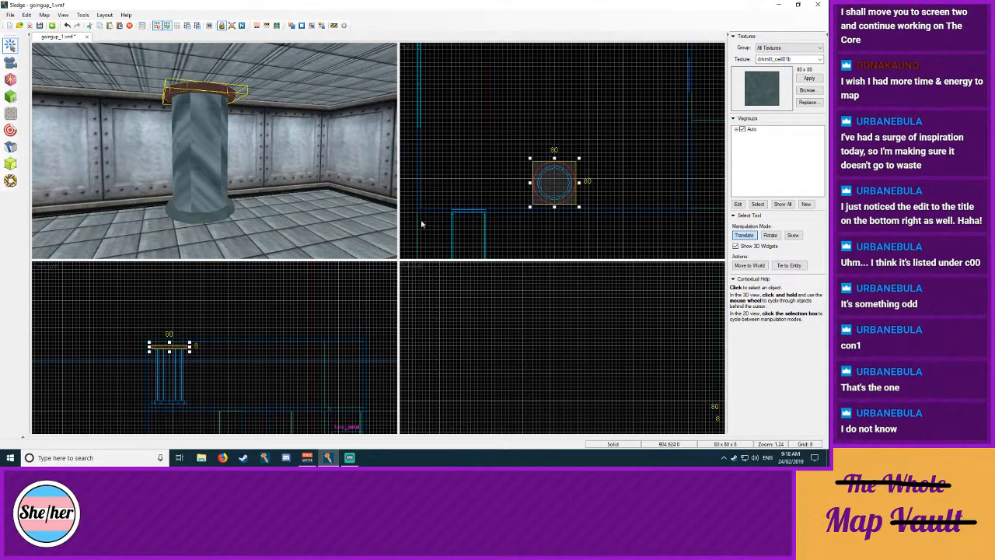
{"action": "left_click", "coordinate": [480, 161]}
{"action": "key", "text": "z"}
{"action": "left_click", "coordinate": [225, 208]}
{"action": "left_click", "coordinate": [456, 138]}
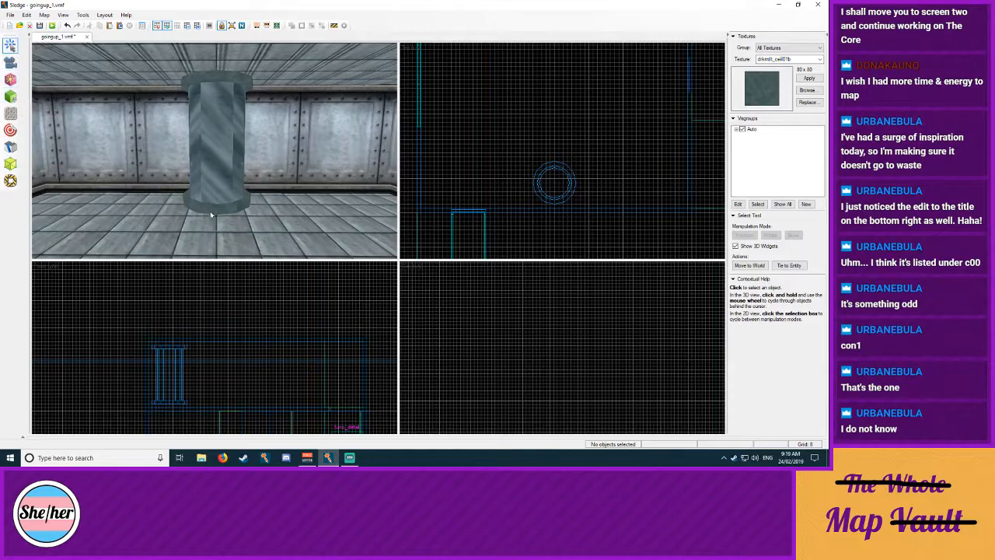
Step: Create a wider 12-sided cylinder, 128 × 128 × 8 units, centred directly under the tube's base disc
{"action": "left_click", "coordinate": [569, 188]}
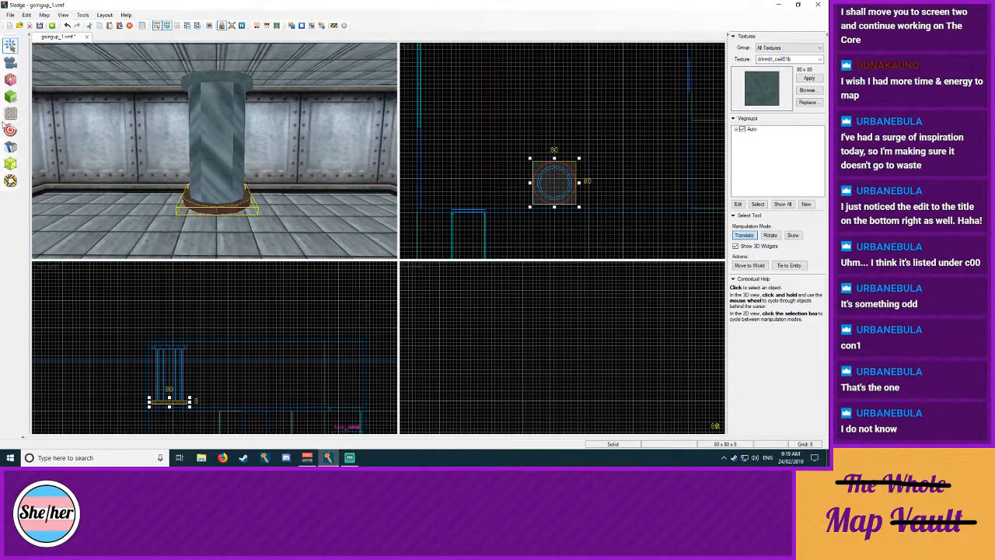
{"action": "left_click", "coordinate": [10, 97]}
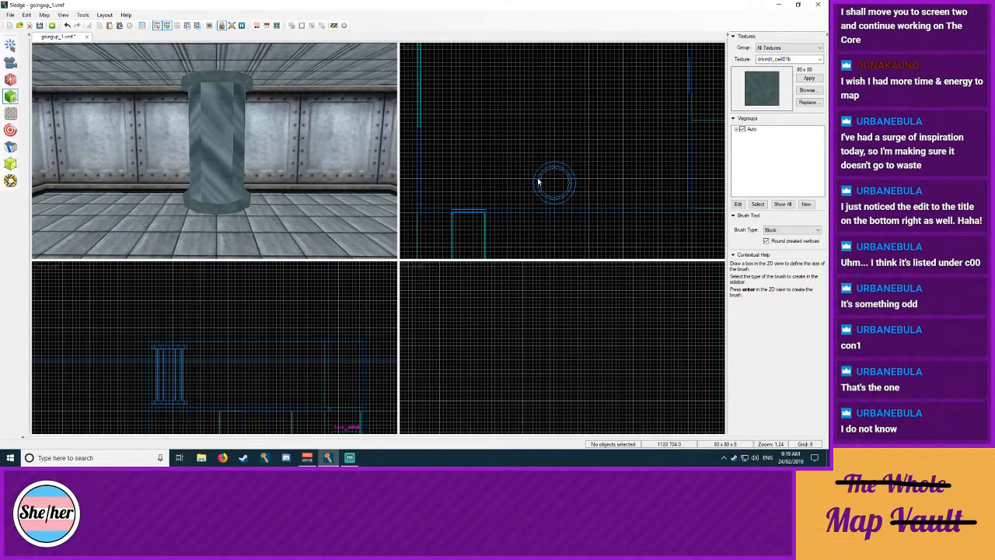
{"action": "mouse_move", "coordinate": [533, 185]}
{"action": "left_mouse_down"}
{"action": "mouse_move", "coordinate": [582, 162]}
{"action": "mouse_move", "coordinate": [569, 174]}
{"action": "mouse_move", "coordinate": [517, 148]}
{"action": "left_mouse_up"}
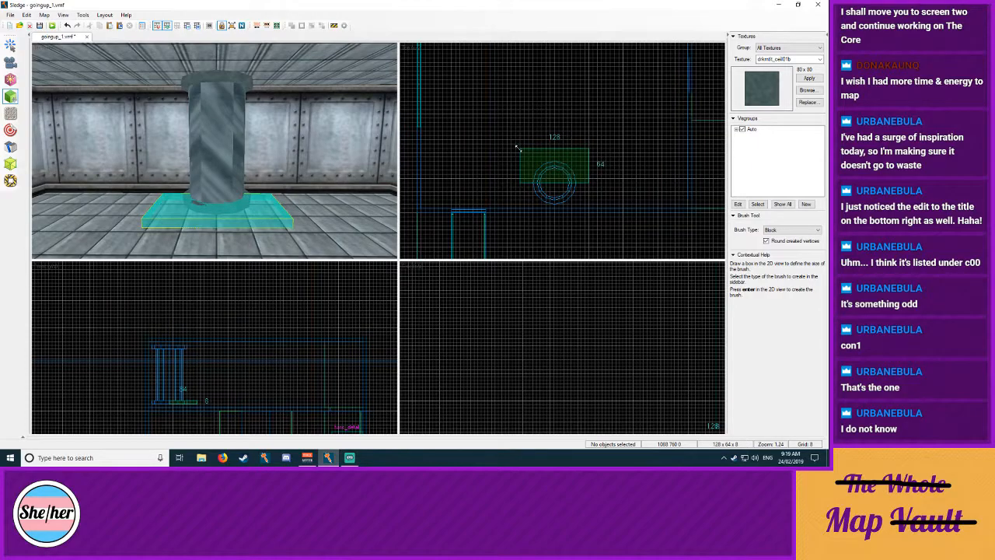
{"action": "left_click_drag", "start_coordinate": [552, 183], "coordinate": [554, 217]}
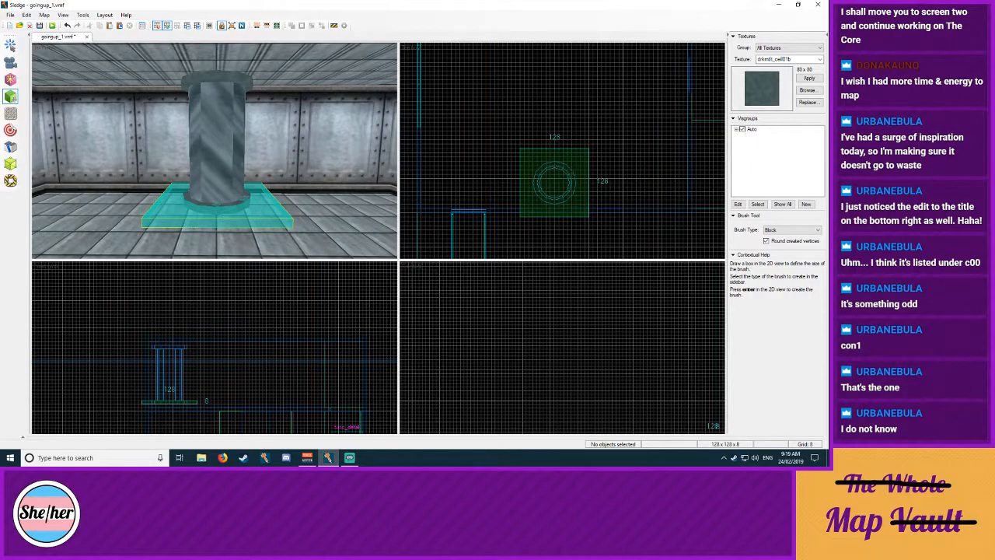
{"action": "left_click", "coordinate": [785, 231]}
{"action": "left_click", "coordinate": [781, 246]}
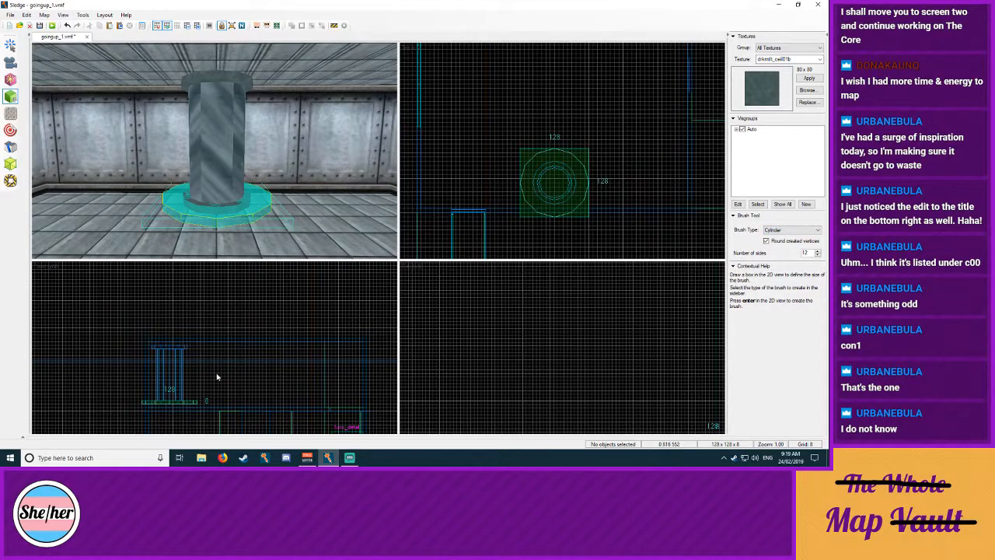
{"action": "left_click_drag", "start_coordinate": [175, 404], "coordinate": [172, 405]}
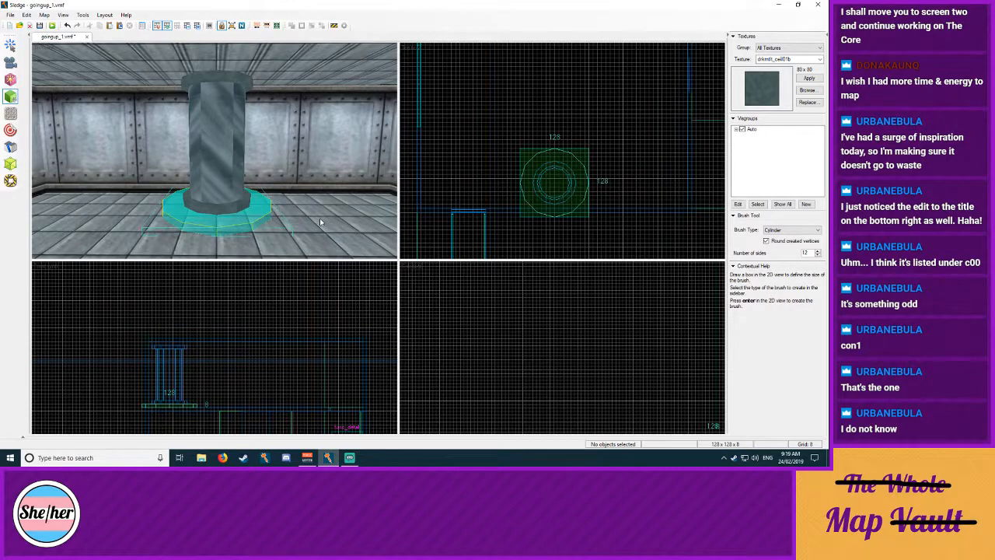
{"action": "key", "text": "Return"}
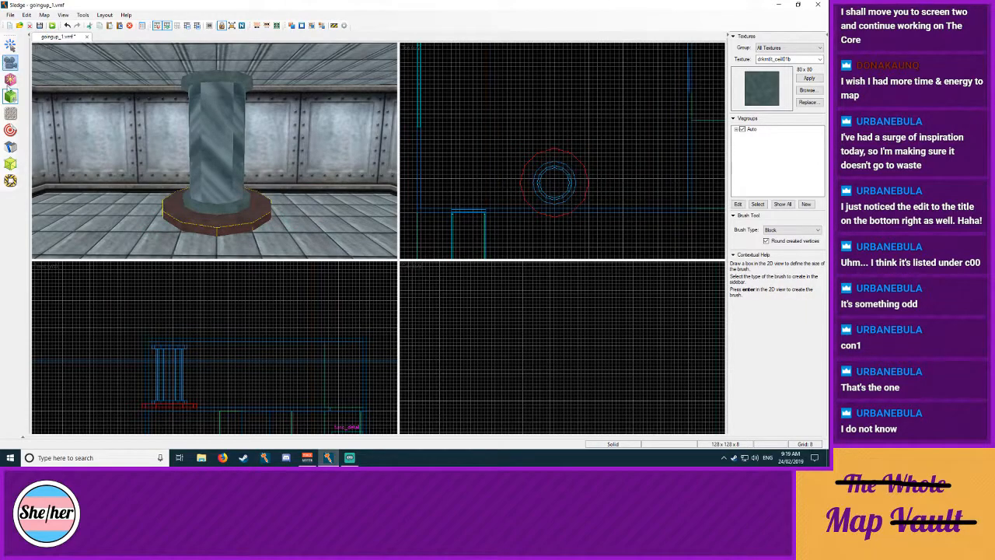
Step: Clip the 128-unit cylinder in half through its centre and delete the half facing the nearby wall
{"action": "left_click", "coordinate": [10, 146]}
{"action": "left_click_drag", "start_coordinate": [523, 183], "coordinate": [588, 182]}
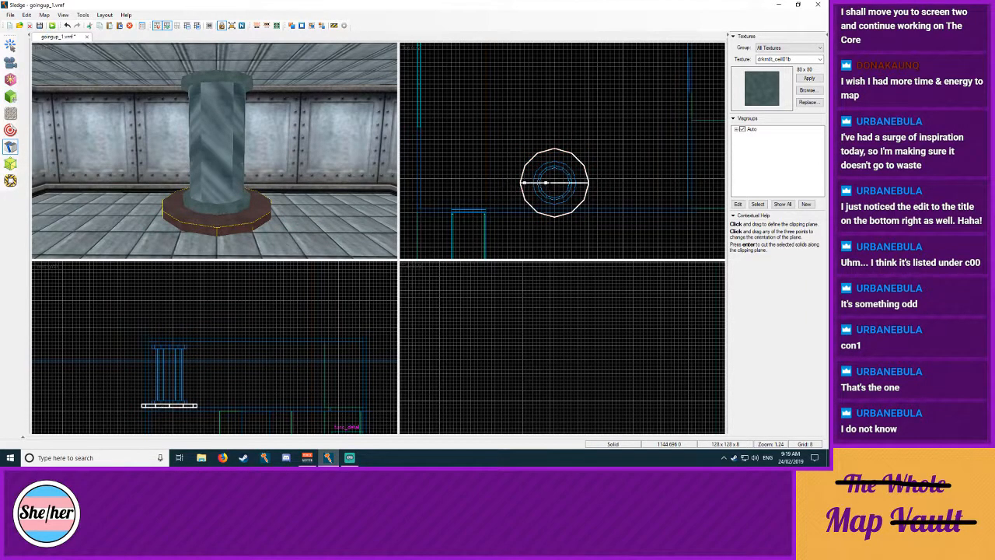
{"action": "key", "text": "Return"}
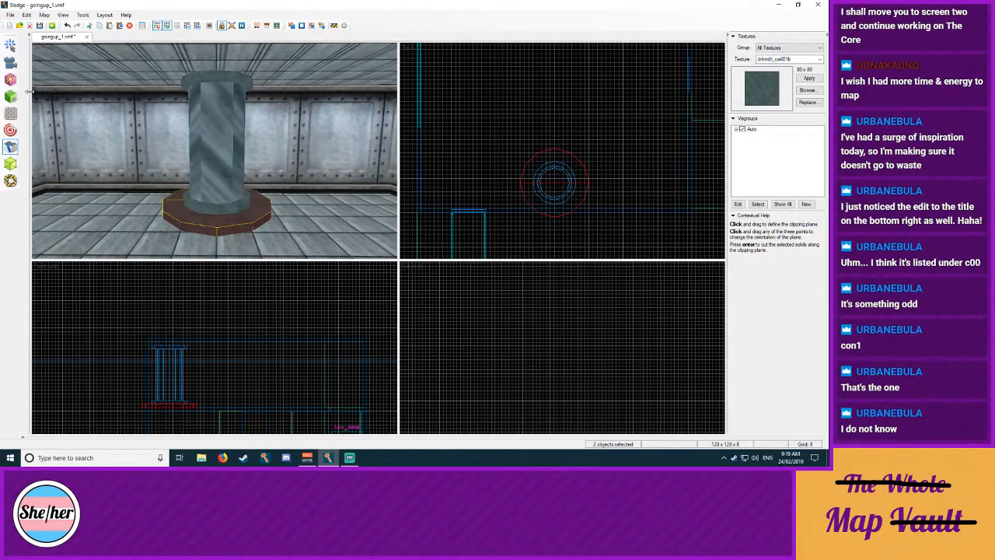
{"action": "left_click", "coordinate": [10, 44]}
{"action": "left_click", "coordinate": [259, 202]}
{"action": "key", "text": "Delete"}
Step: Copy the remaining half disc straight up to sit above the tube's upper disc at the ceiling
{"action": "left_click", "coordinate": [252, 217]}
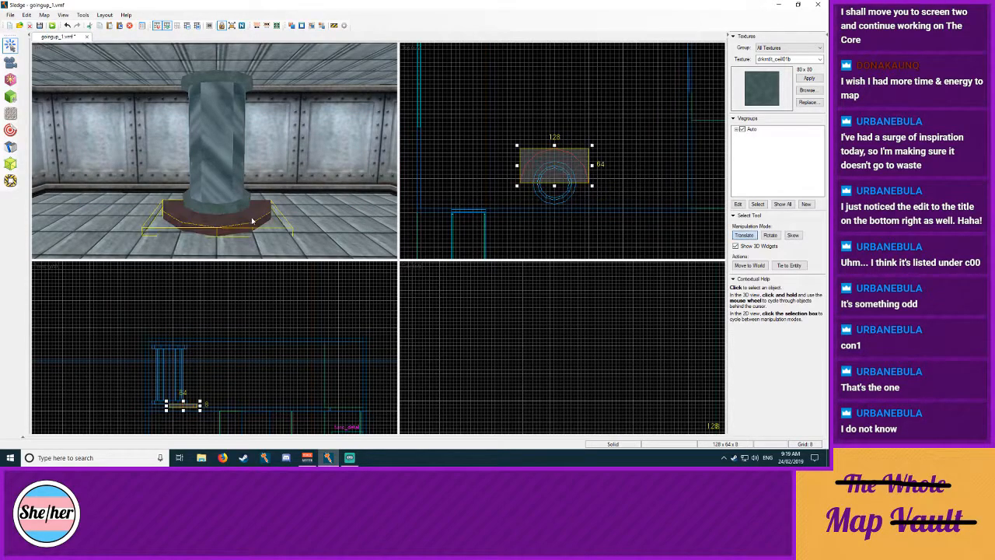
{"action": "left_click_drag", "start_coordinate": [184, 405], "coordinate": [183, 341]}
{"action": "left_click", "coordinate": [449, 110]}
{"action": "left_click", "coordinate": [240, 223]}
{"action": "left_click", "coordinate": [458, 151]}
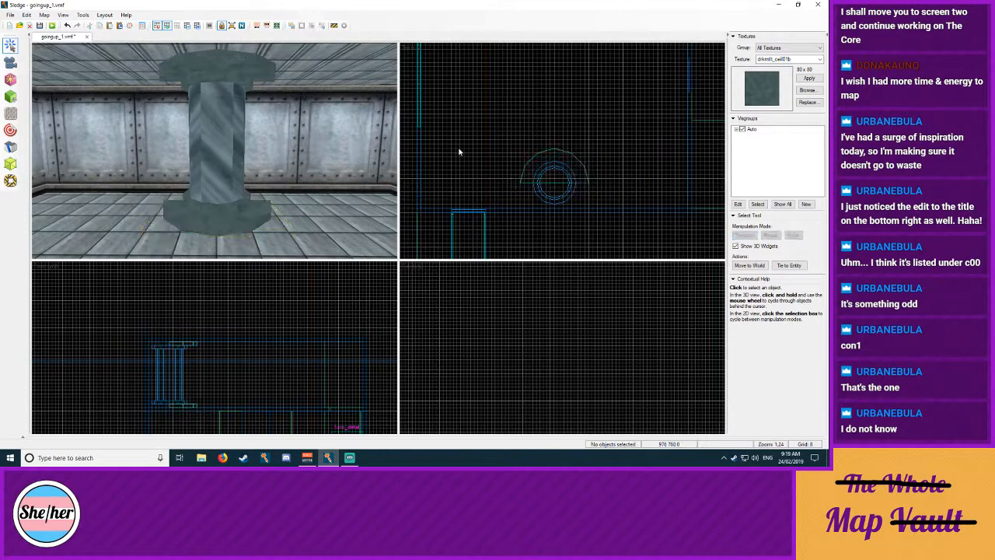
Step: Create a 128 × 48 × 8 block filling the floor between the lower half disc and the wall, and copy it up to the ceiling
{"action": "left_click", "coordinate": [255, 222]}
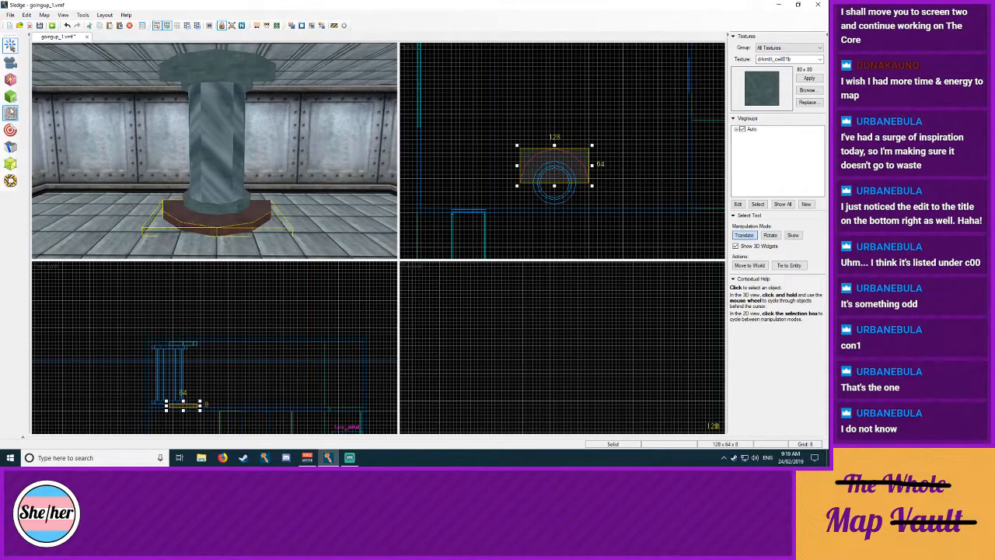
{"action": "left_click", "coordinate": [11, 96]}
{"action": "left_click_drag", "start_coordinate": [520, 183], "coordinate": [590, 207]}
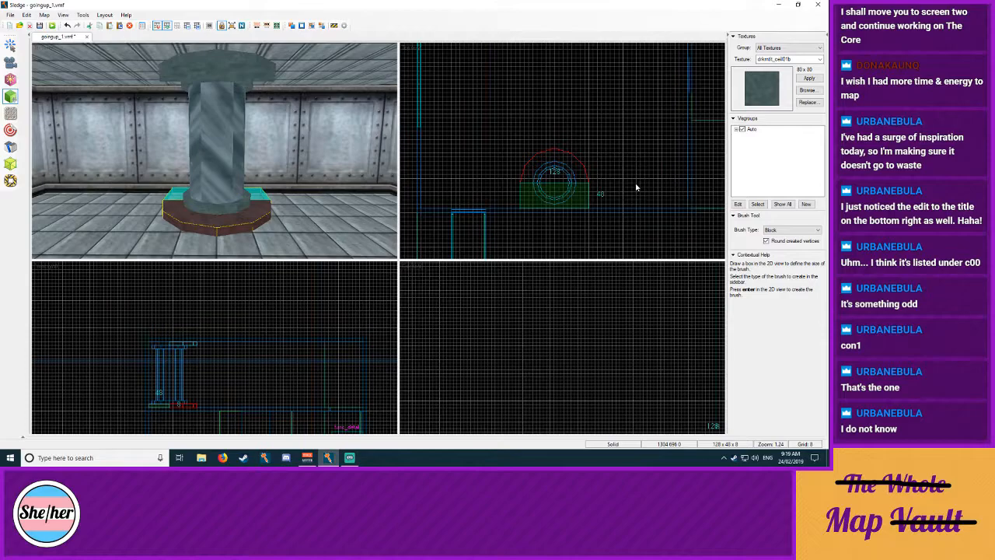
{"action": "key", "text": "Return"}
{"action": "left_click", "coordinate": [10, 45]}
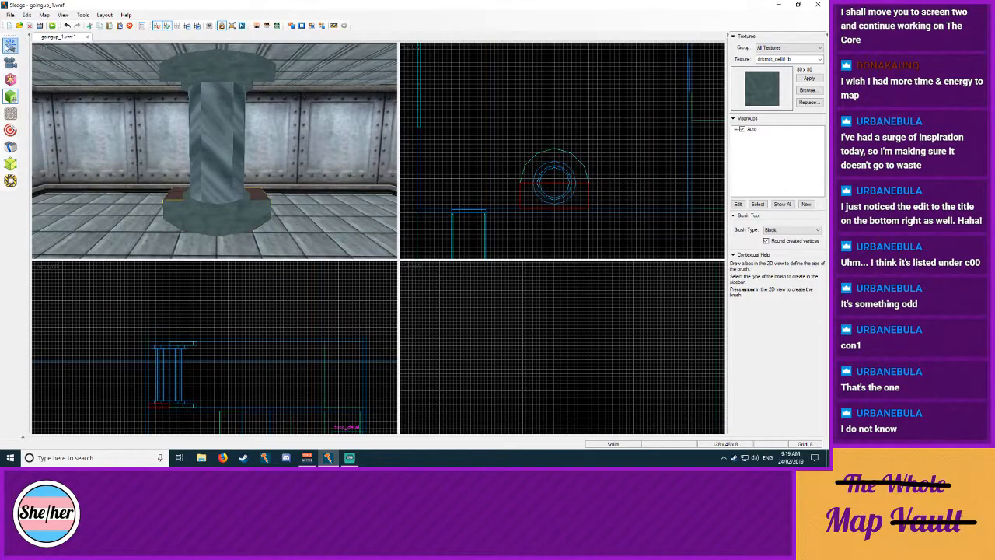
{"action": "left_click_drag", "start_coordinate": [163, 408], "coordinate": [163, 344]}
{"action": "left_click", "coordinate": [272, 326]}
{"action": "left_click", "coordinate": [11, 97]}
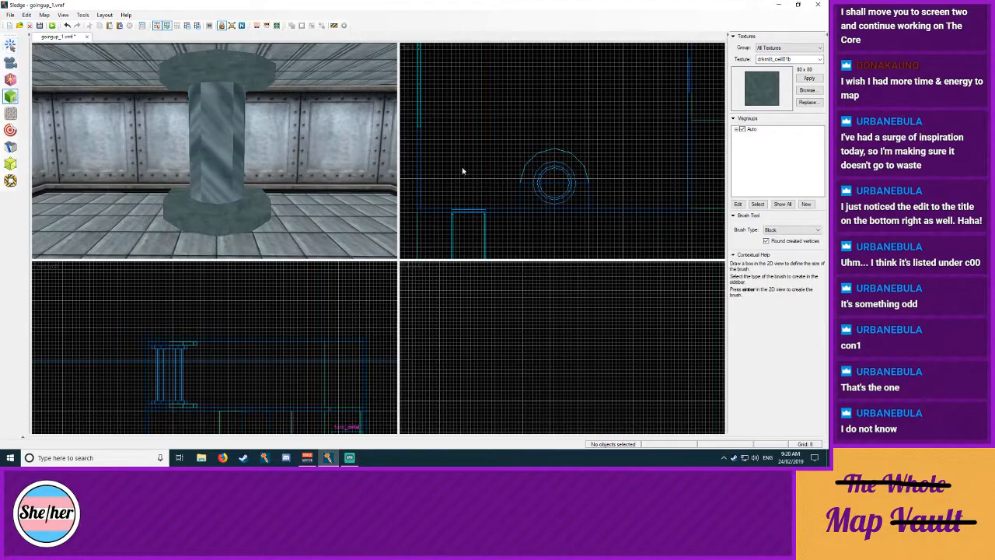
{"action": "left_click_drag", "start_coordinate": [588, 183], "coordinate": [623, 208]}
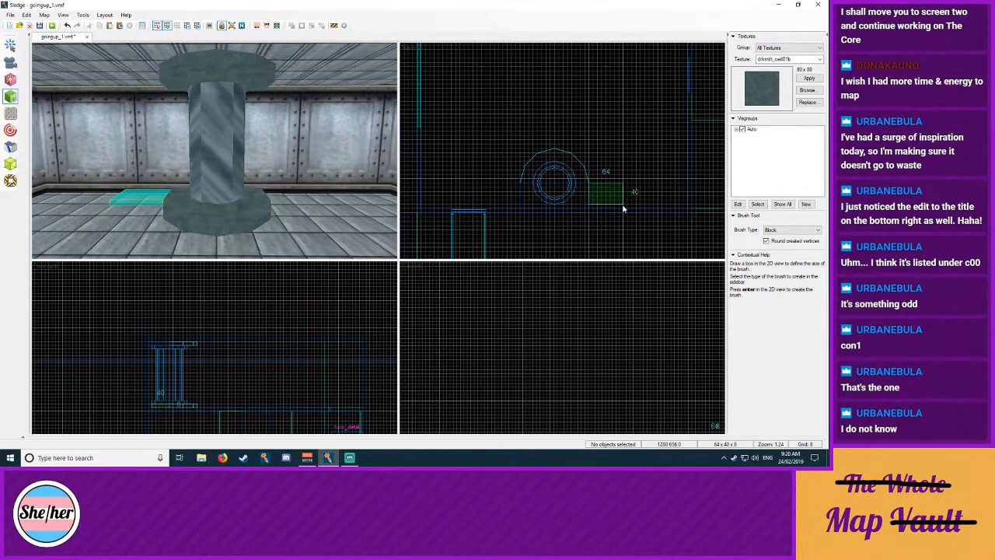
{"action": "key", "text": "shift+s"}
Step: Place a flipped copy of the lower half disc beside the base along the wall and reduce its depth to 48 units
{"action": "left_click", "coordinate": [555, 165]}
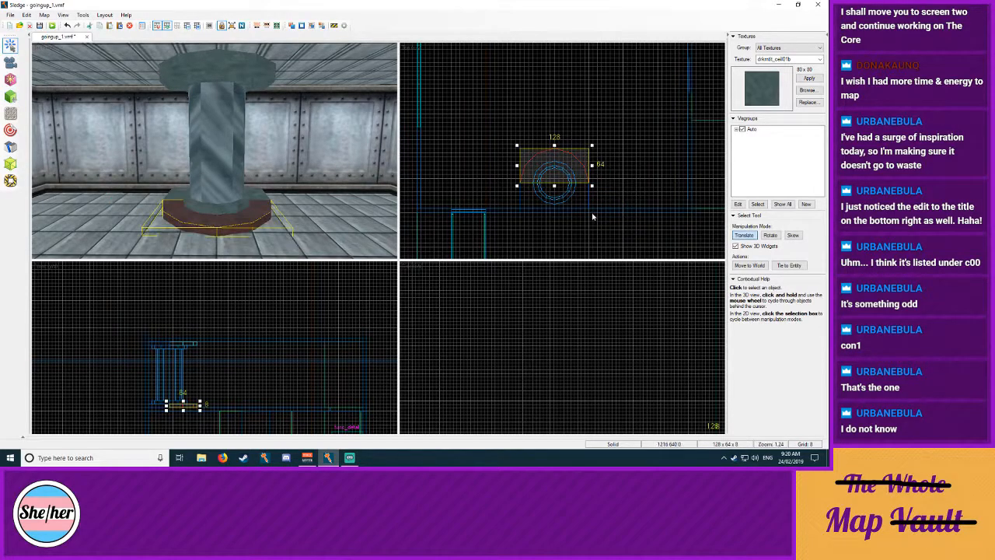
{"action": "mouse_move", "coordinate": [555, 163]}
{"action": "left_mouse_down"}
{"action": "mouse_move", "coordinate": [653, 165]}
{"action": "mouse_move", "coordinate": [618, 191]}
{"action": "left_mouse_up"}
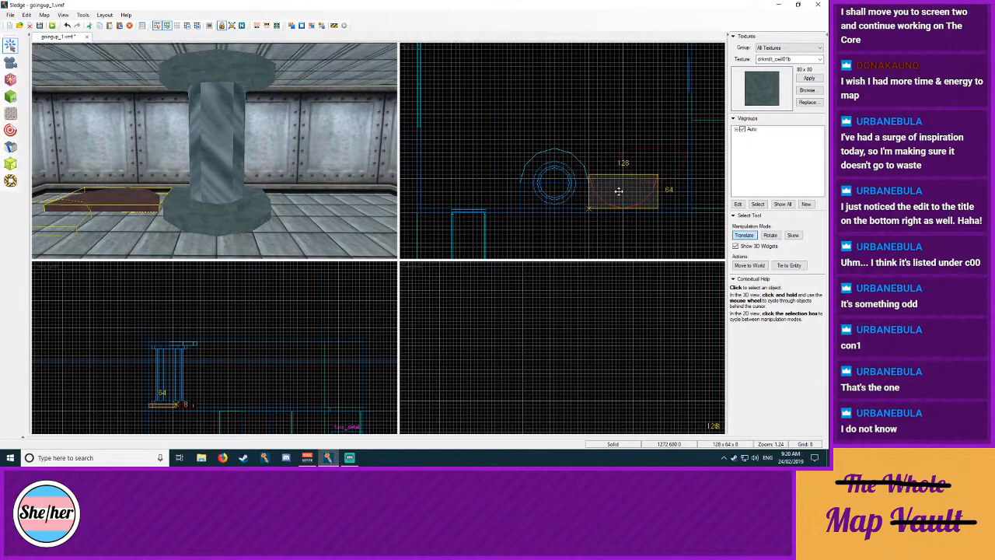
{"action": "left_click_drag", "start_coordinate": [618, 192], "coordinate": [616, 191]}
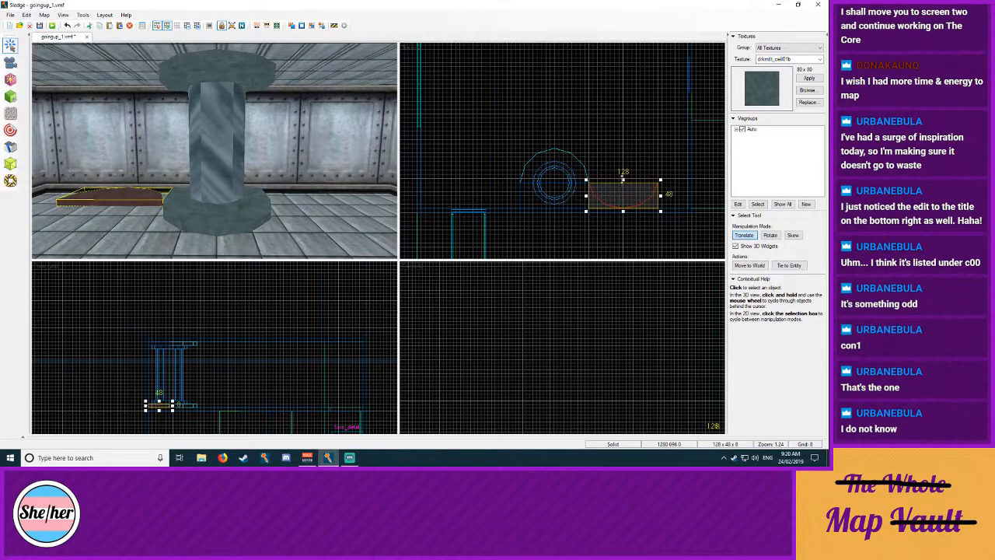
{"action": "left_click", "coordinate": [622, 162]}
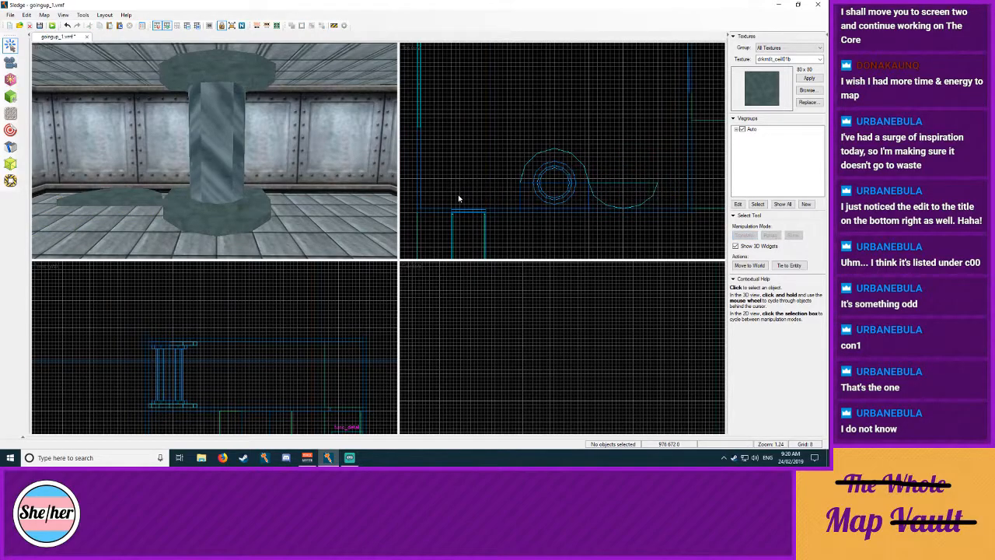
Step: Apply the drkmtlt_bord11 texture to the floor and ceiling half discs, their wall-side blocks and the half disc beside the base
{"action": "left_click", "coordinate": [204, 232]}
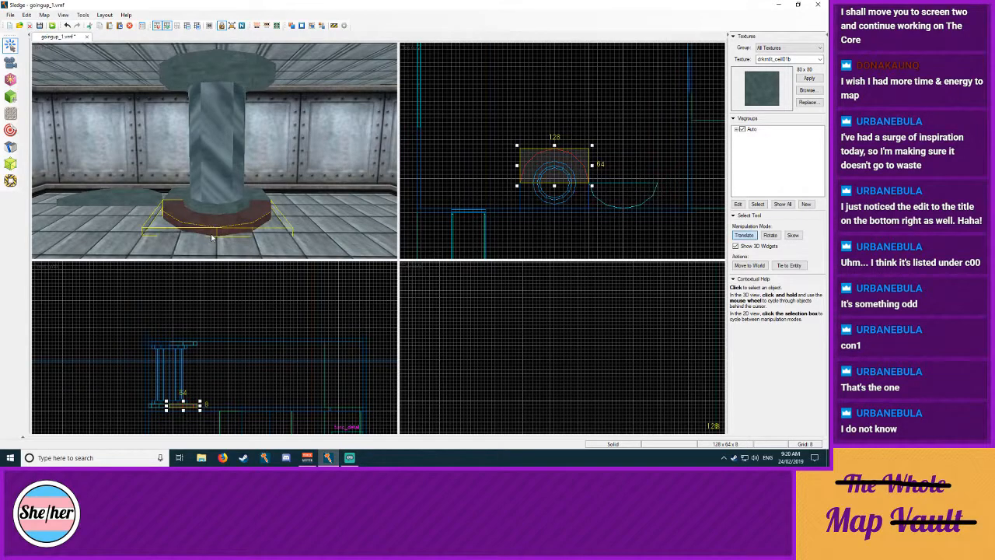
{"action": "left_click", "coordinate": [444, 132]}
{"action": "key", "text": "z"}
{"action": "key", "text": "w"}
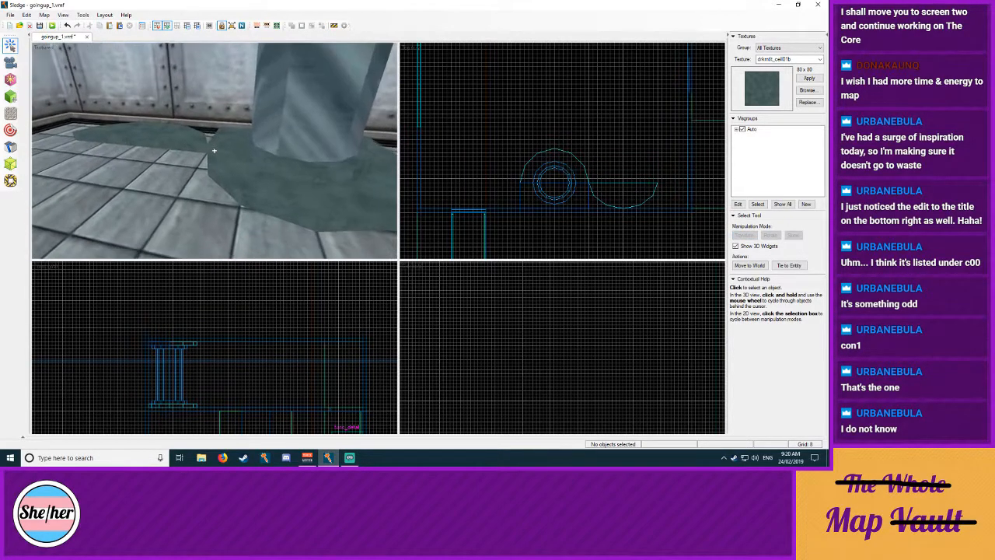
{"action": "key", "text": "z"}
{"action": "left_click", "coordinate": [184, 173]}
{"action": "left_click", "coordinate": [154, 148], "text": "ctrl"}
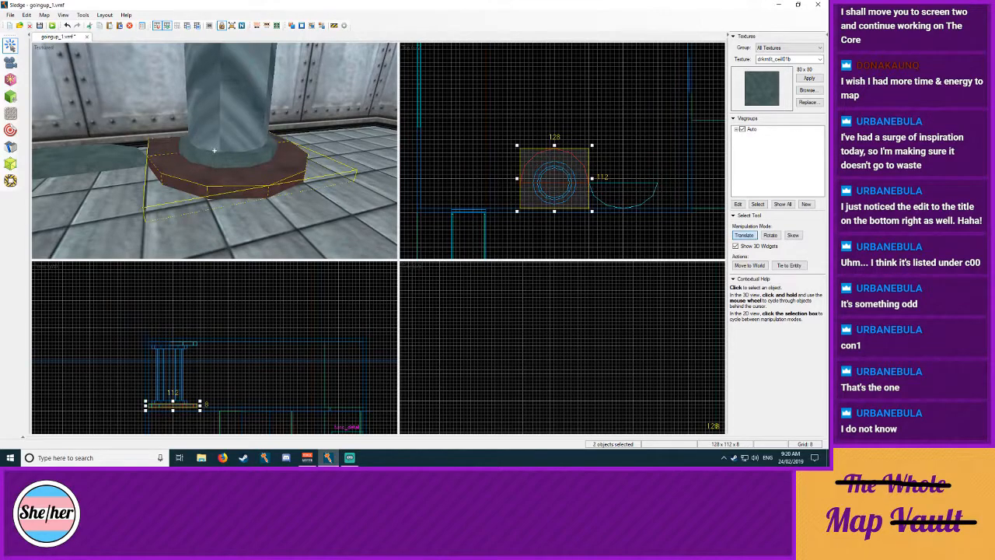
{"action": "key", "text": "z"}
{"action": "key", "text": "s"}
{"action": "key", "text": "z"}
{"action": "left_click", "coordinate": [171, 216], "text": "ctrl"}
{"action": "left_click", "coordinate": [242, 112], "text": "ctrl"}
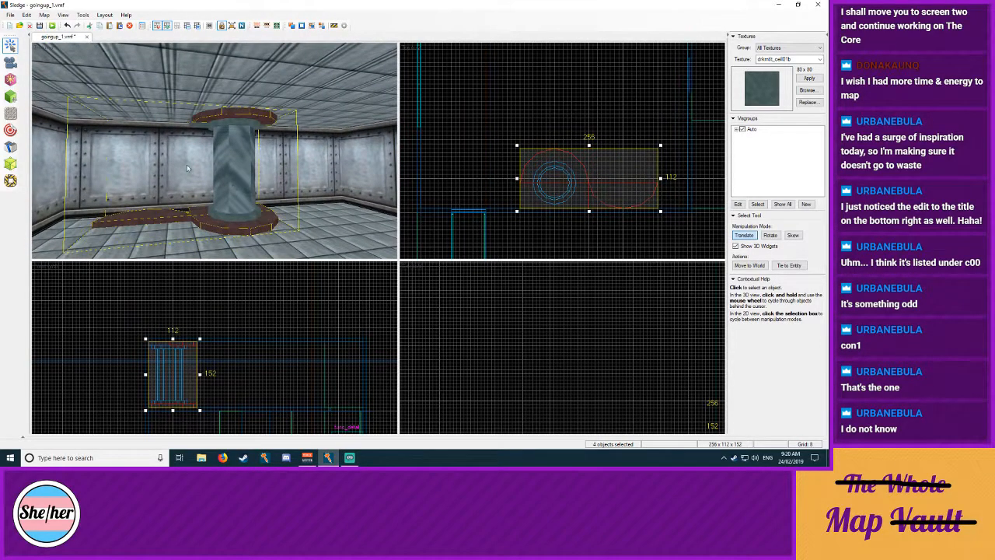
{"action": "left_click", "coordinate": [200, 123], "text": "ctrl"}
{"action": "left_click", "coordinate": [197, 122], "text": "ctrl"}
{"action": "left_click", "coordinate": [208, 121], "text": "ctrl"}
{"action": "left_click", "coordinate": [809, 94]}
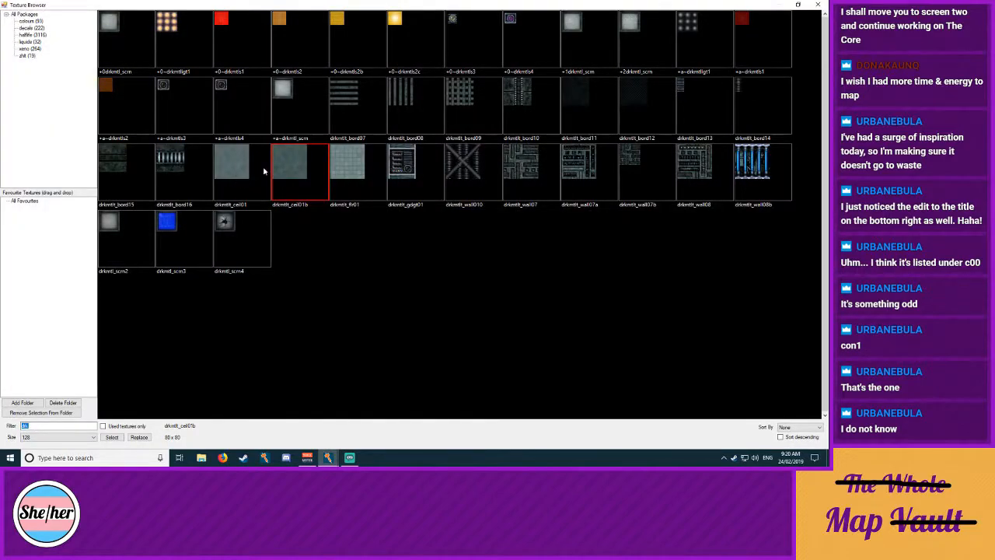
{"action": "double_click", "coordinate": [591, 92]}
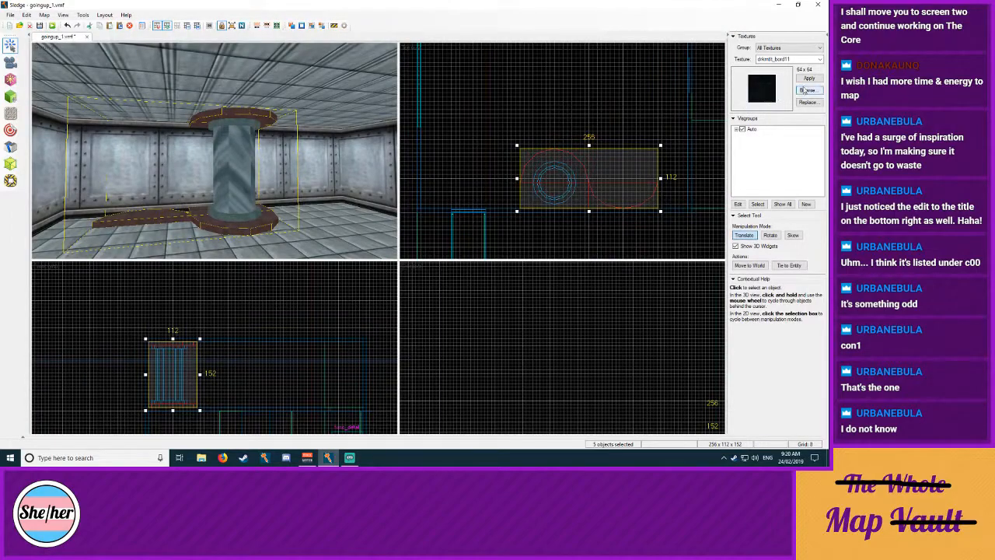
{"action": "key", "text": "Escape"}
Step: Replace the shallow side half disc with a flipped 64-unit-deep copy of the lower half disc, placed under the tube against the wall
{"action": "key", "text": "z"}
{"action": "key", "text": "w"}
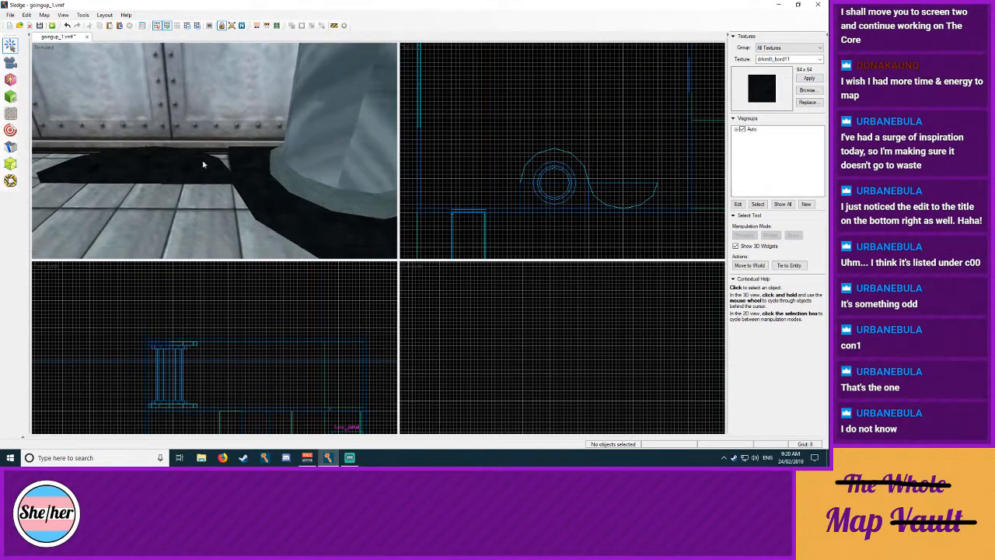
{"action": "key", "text": "z"}
{"action": "left_click", "coordinate": [214, 180]}
{"action": "left_click", "coordinate": [519, 121]}
{"action": "left_click", "coordinate": [162, 162]}
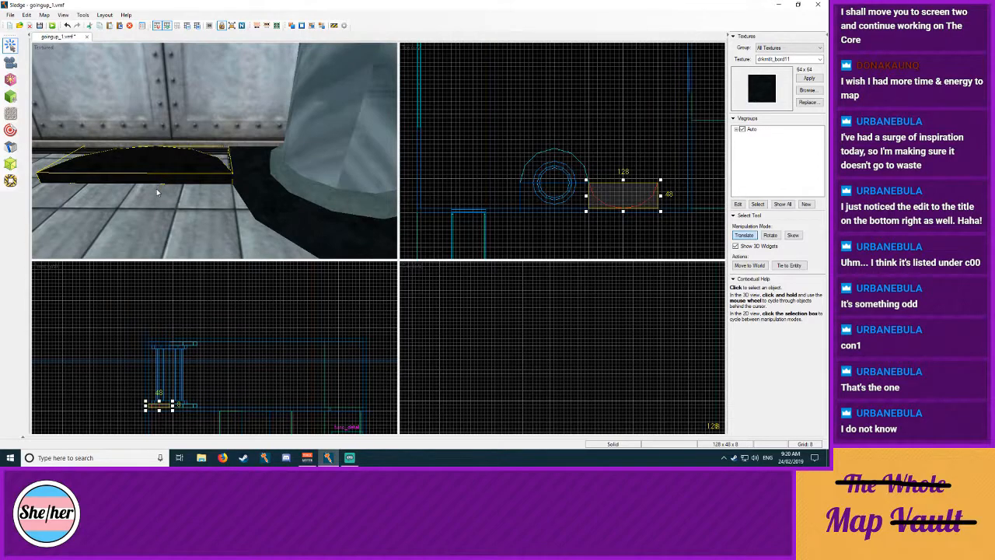
{"action": "left_click", "coordinate": [620, 182]}
{"action": "left_click", "coordinate": [195, 155]}
{"action": "left_click_drag", "start_coordinate": [623, 180], "coordinate": [557, 163]}
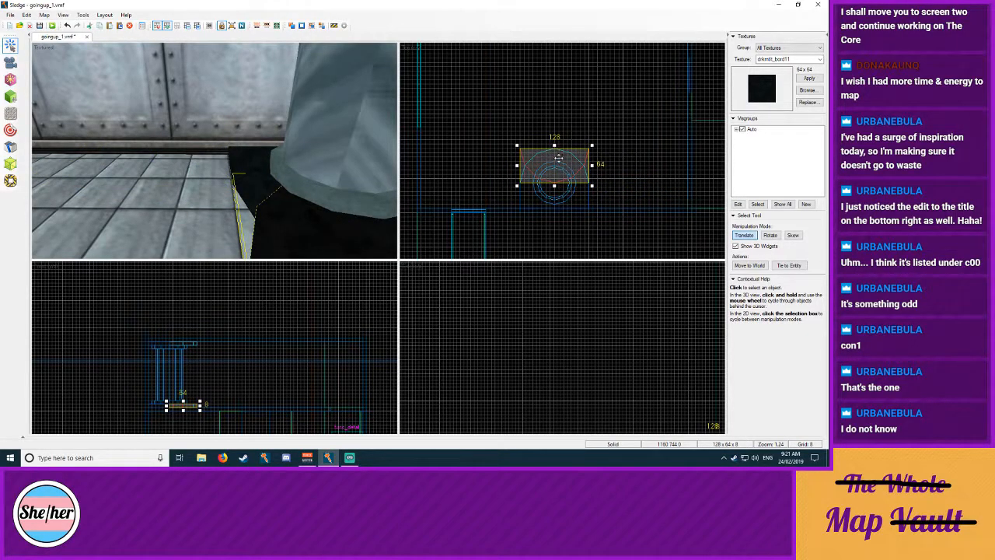
{"action": "left_click_drag", "start_coordinate": [558, 163], "coordinate": [560, 187]}
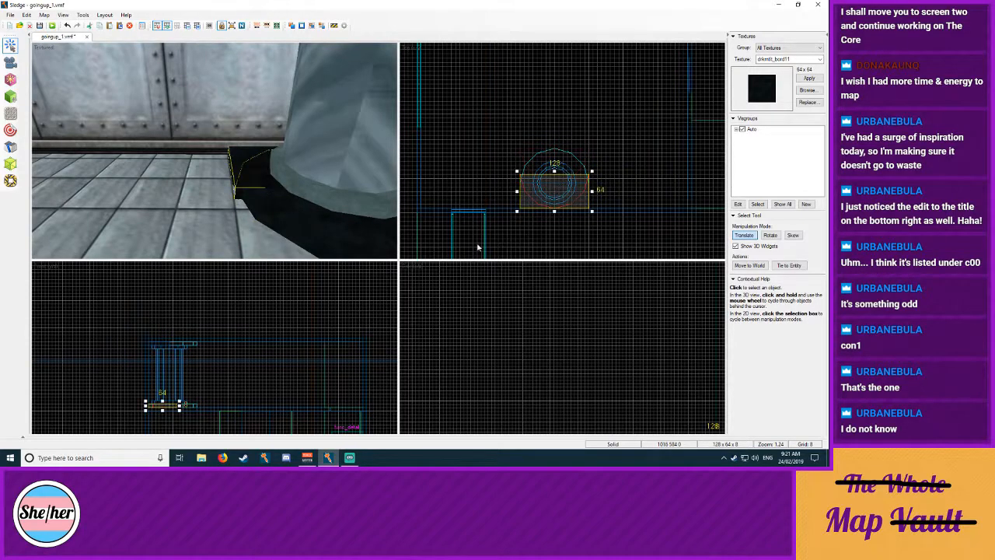
Step: Move the tube, its end rings and both half discs away from the wall until they form a full circle with the flipped half
{"action": "key", "text": "z"}
{"action": "key", "text": "s"}
{"action": "key", "text": "z"}
{"action": "left_click", "coordinate": [210, 172]}
{"action": "left_click", "coordinate": [215, 156], "text": "ctrl"}
{"action": "left_click", "coordinate": [214, 162], "text": "ctrl"}
{"action": "key", "text": "z"}
{"action": "key", "text": "z"}
{"action": "left_click", "coordinate": [206, 122], "text": "ctrl"}
{"action": "left_click", "coordinate": [208, 114], "text": "ctrl"}
{"action": "left_click", "coordinate": [210, 101], "text": "ctrl"}
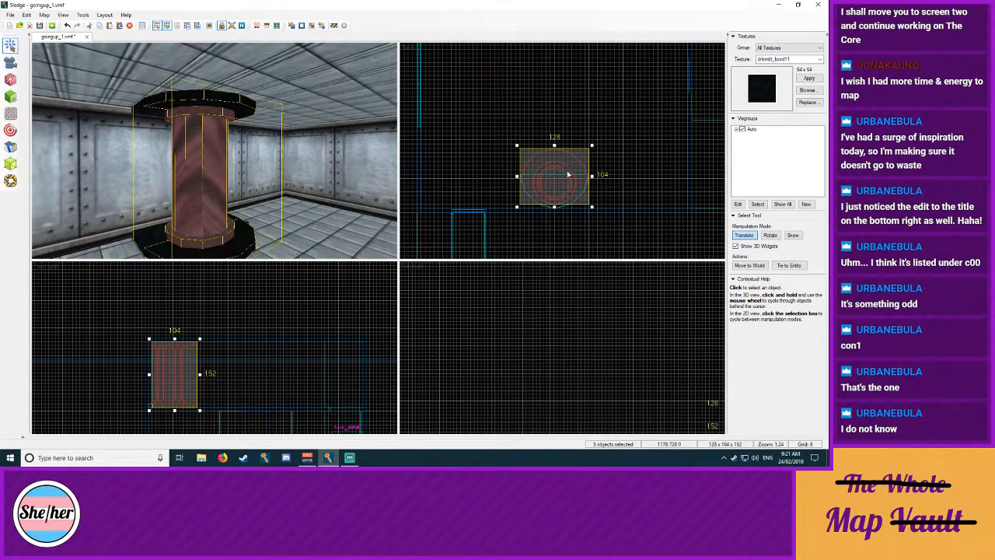
{"action": "left_click_drag", "start_coordinate": [565, 157], "coordinate": [565, 153]}
{"action": "left_click", "coordinate": [653, 129]}
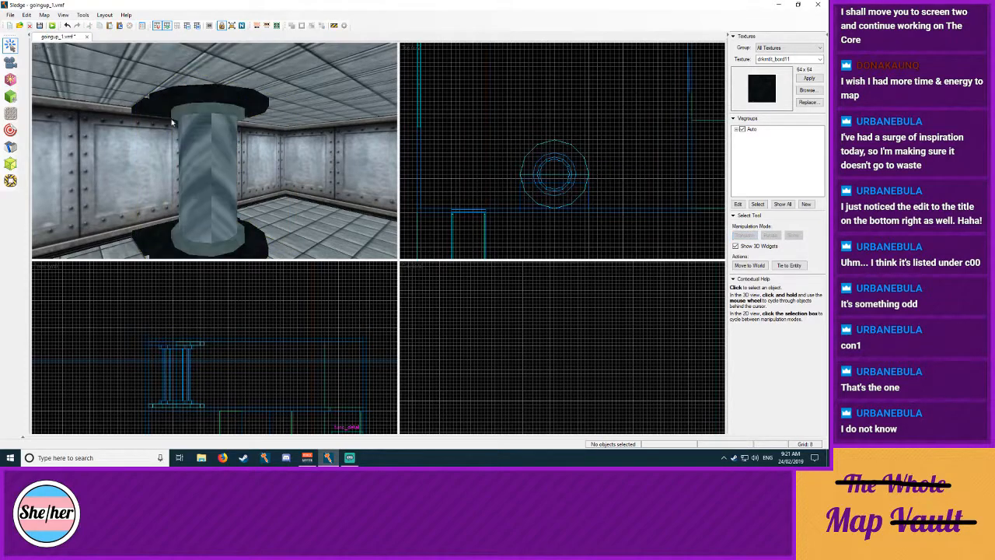
Step: Extend the floor and ceiling blocks behind the tube to a depth of 64 units
{"action": "left_click", "coordinate": [148, 112]}
{"action": "left_click", "coordinate": [166, 239], "text": "ctrl"}
{"action": "left_click", "coordinate": [552, 182]}
{"action": "left_click", "coordinate": [555, 186]}
{"action": "left_click", "coordinate": [562, 215]}
Step: Move the flipped half disc sideways along the wall so it sits directly beside the base
{"action": "left_click", "coordinate": [579, 204]}
{"action": "left_click_drag", "start_coordinate": [579, 203], "coordinate": [647, 204]}
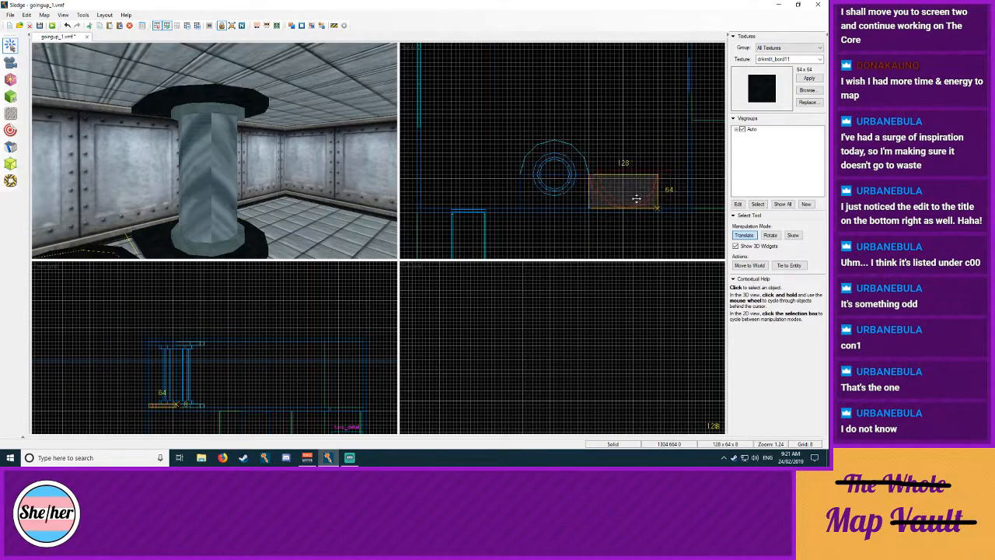
{"action": "left_click", "coordinate": [623, 135]}
{"action": "key", "text": "z"}
{"action": "key", "text": "d"}
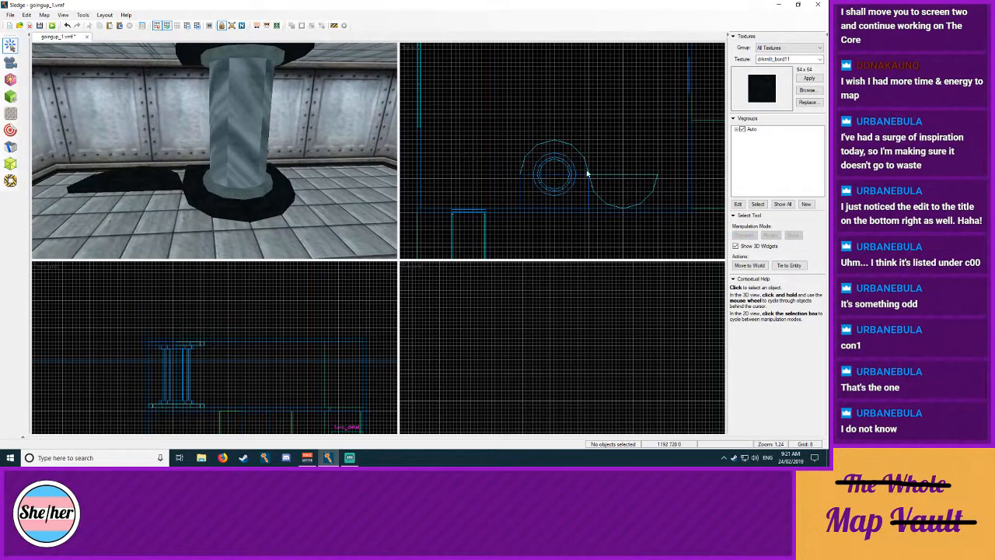
Step: Reduce the grid spacing to 1 unit for detailed work between the base and the side half disc
{"action": "scroll", "coordinate": [617, 153], "scroll_direction": "up", "scroll_amount": 5}
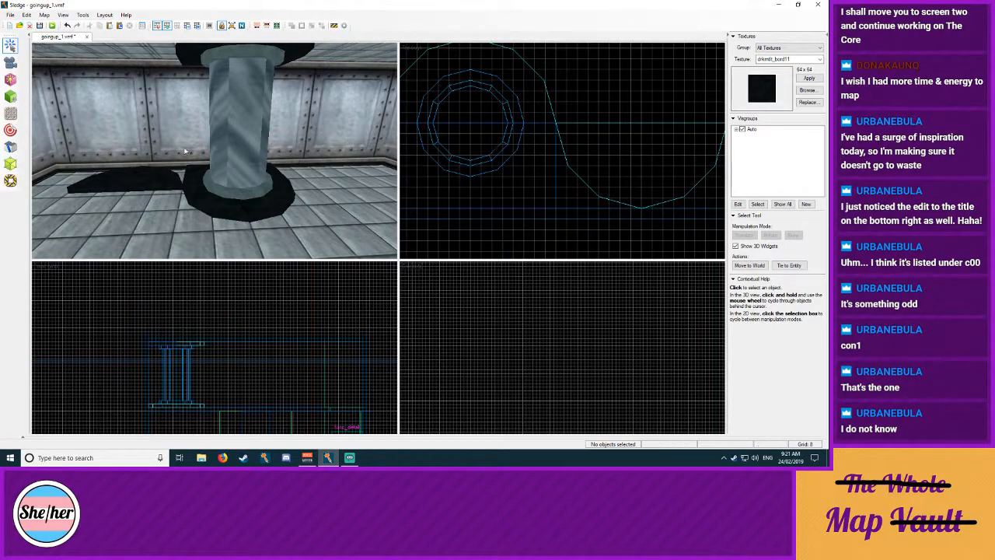
{"action": "scroll", "coordinate": [557, 174], "scroll_direction": "up", "scroll_amount": 2}
{"action": "key", "text": "bracketleft"}
{"action": "key", "text": "bracketleft"}
{"action": "key", "text": "bracketleft"}
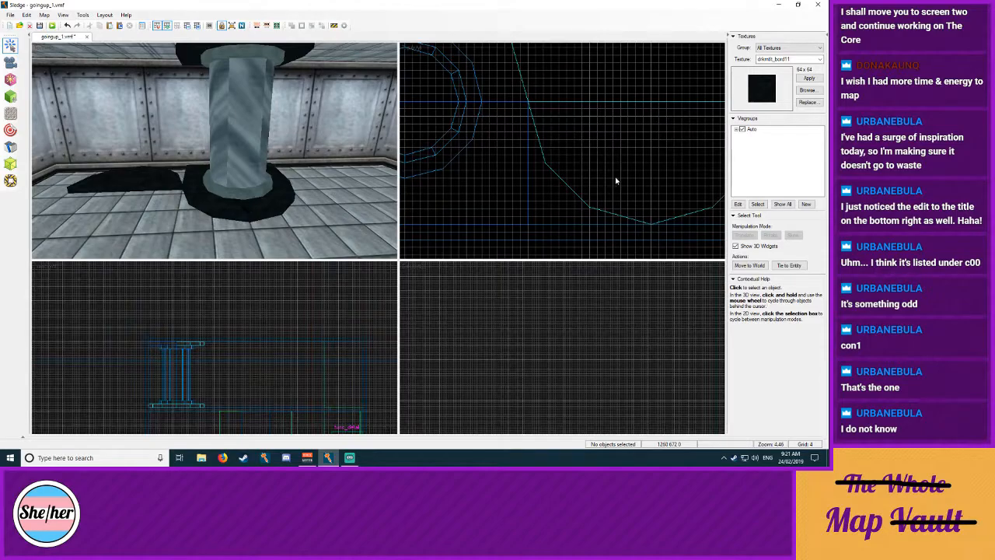
{"action": "scroll", "coordinate": [537, 167], "scroll_direction": "up", "scroll_amount": 2}
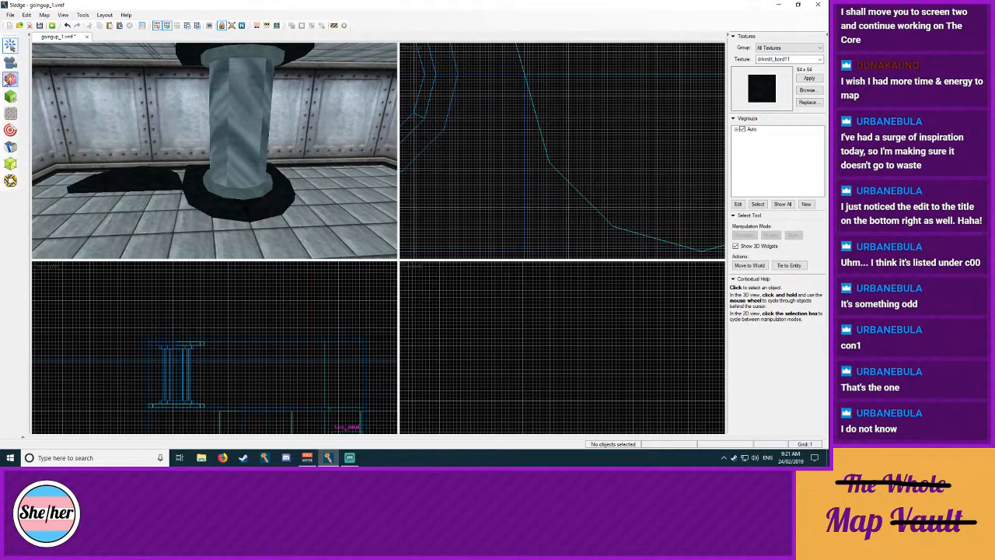
{"action": "left_click", "coordinate": [10, 97]}
{"action": "left_click_drag", "start_coordinate": [524, 118], "coordinate": [702, 229]}
{"action": "left_click_drag", "start_coordinate": [545, 128], "coordinate": [547, 84]}
{"action": "key", "text": "Return"}
Step: Copy the wall-side base block next to itself and narrow the copy to a 9 × 64 × 8 strip at the base's edge
{"action": "left_click", "coordinate": [10, 45]}
{"action": "left_click", "coordinate": [278, 173]}
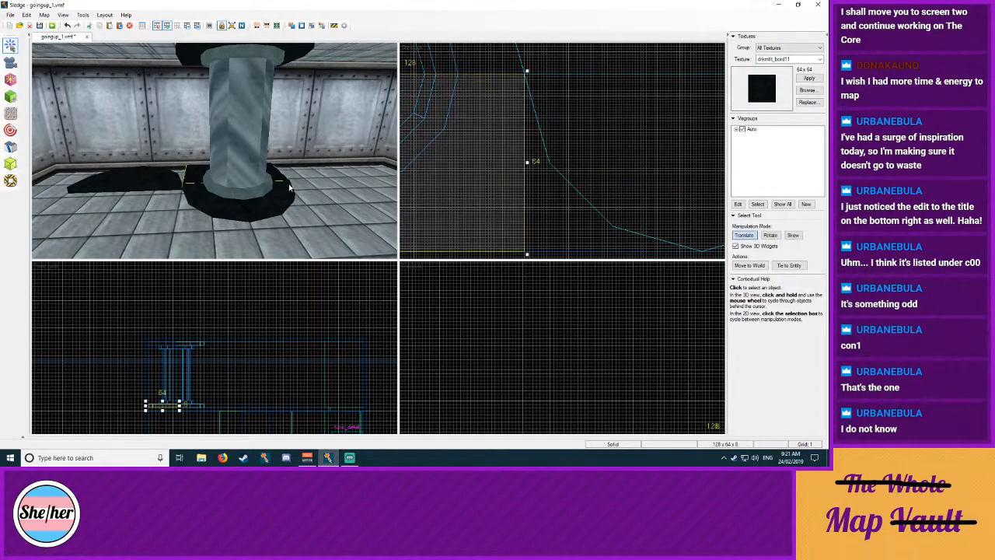
{"action": "left_click_drag", "start_coordinate": [477, 138], "coordinate": [676, 140], "text": "shift"}
{"action": "middle_click_drag", "start_coordinate": [717, 158], "coordinate": [657, 163]}
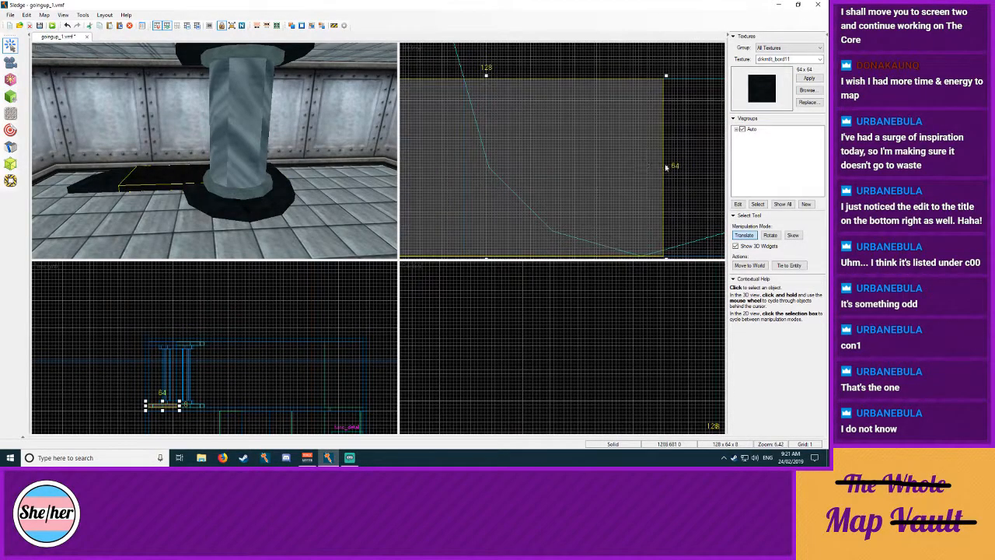
{"action": "mouse_move", "coordinate": [668, 167]}
{"action": "left_mouse_down"}
{"action": "mouse_move", "coordinate": [490, 168]}
{"action": "mouse_move", "coordinate": [639, 172]}
{"action": "mouse_move", "coordinate": [599, 178]}
{"action": "left_mouse_up"}
{"action": "middle_click_drag", "start_coordinate": [599, 178], "coordinate": [596, 148]}
{"action": "left_click_drag", "start_coordinate": [635, 151], "coordinate": [483, 151]}
{"action": "middle_click_drag", "start_coordinate": [520, 136], "coordinate": [533, 162]}
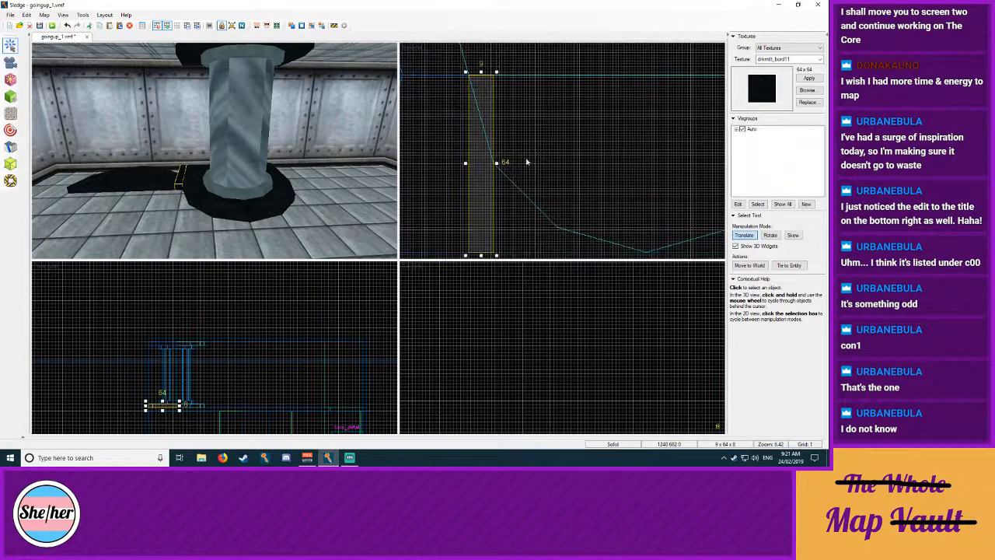
Step: Reshape the strip's vertices into a triangular wedge that follows the first edge of the side half disc
{"action": "left_click", "coordinate": [11, 163]}
{"action": "left_click_drag", "start_coordinate": [494, 75], "coordinate": [468, 75]}
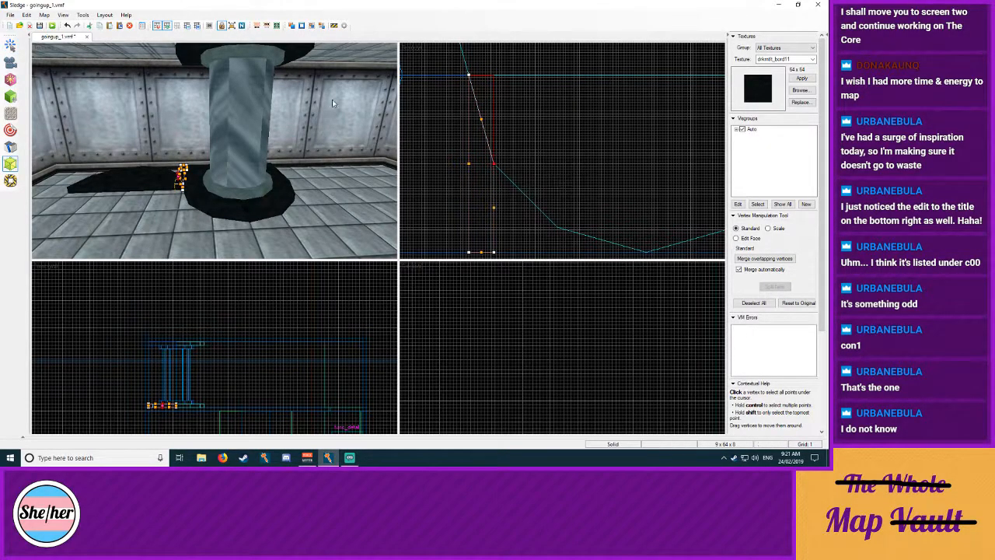
{"action": "left_click_drag", "start_coordinate": [495, 251], "coordinate": [469, 251]}
{"action": "key", "text": "shift+s"}
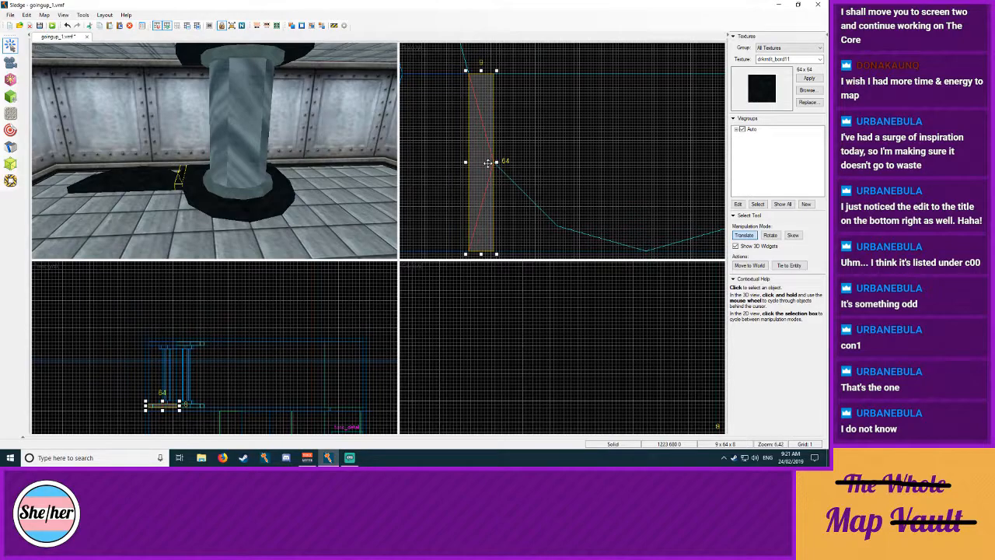
Step: Reshape a copy of the wedge into a 32 × 32 triangle along the side half disc's second edge
{"action": "key", "text": "shift+v"}
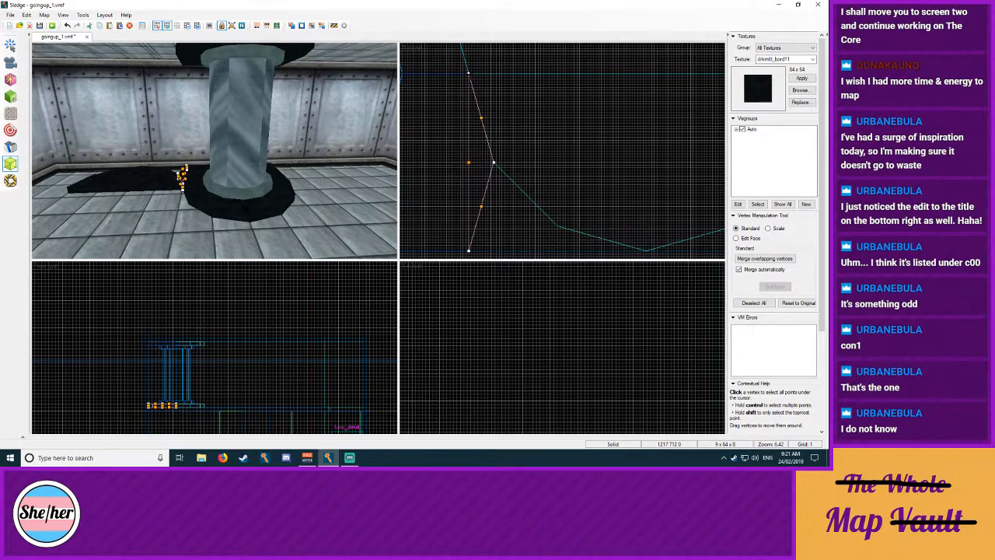
{"action": "left_click_drag", "start_coordinate": [492, 162], "coordinate": [556, 226]}
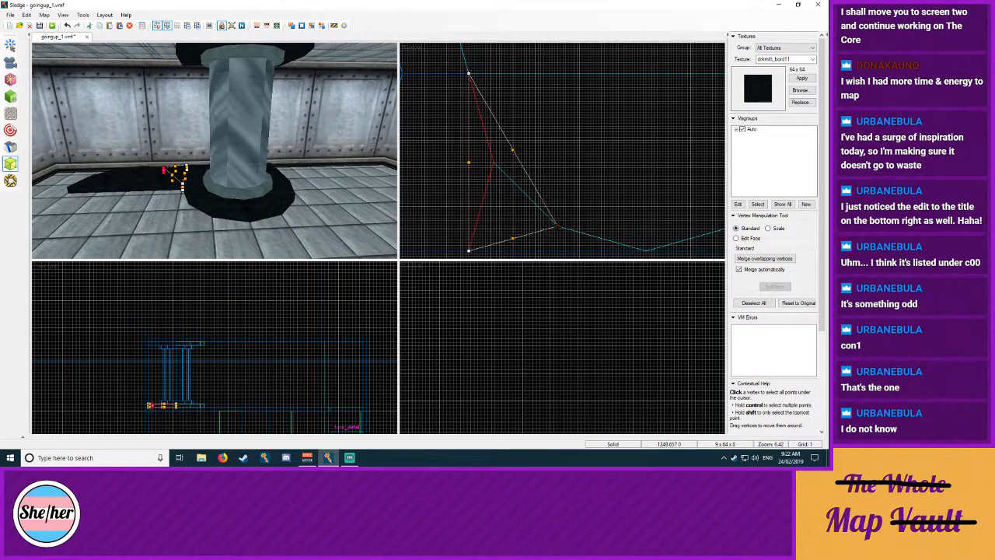
{"action": "left_click_drag", "start_coordinate": [467, 75], "coordinate": [495, 165]}
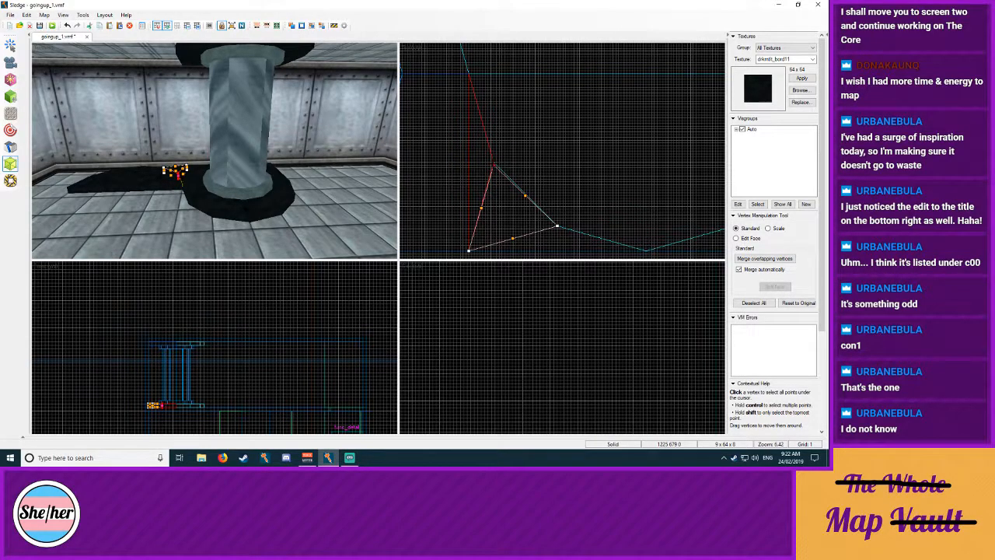
{"action": "left_click", "coordinate": [10, 45]}
Step: Reshape another wedge copy into a flat triangle along the half disc's third edge and wall, and delete the guide half disc
{"action": "left_click", "coordinate": [10, 163]}
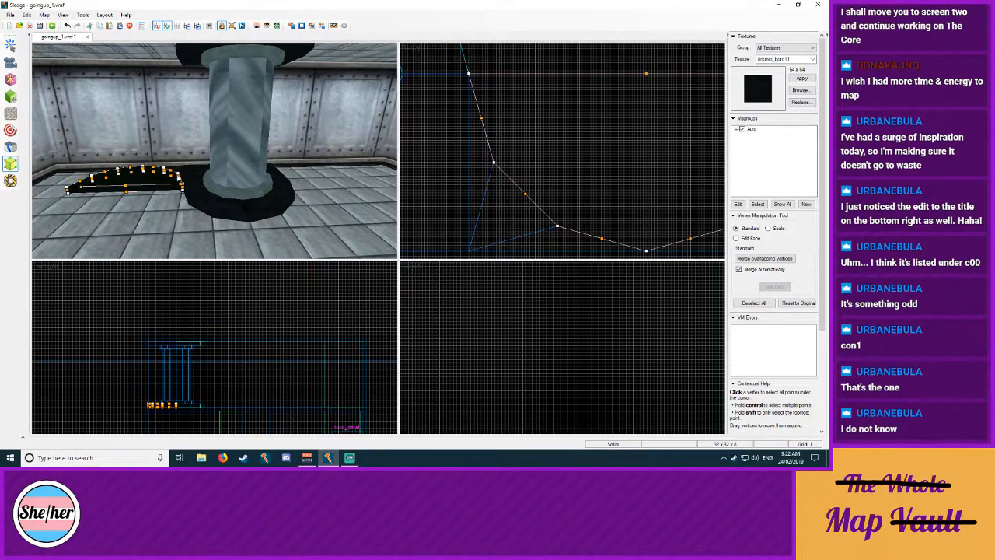
{"action": "left_click", "coordinate": [528, 241]}
{"action": "left_click_drag", "start_coordinate": [557, 226], "coordinate": [645, 226]}
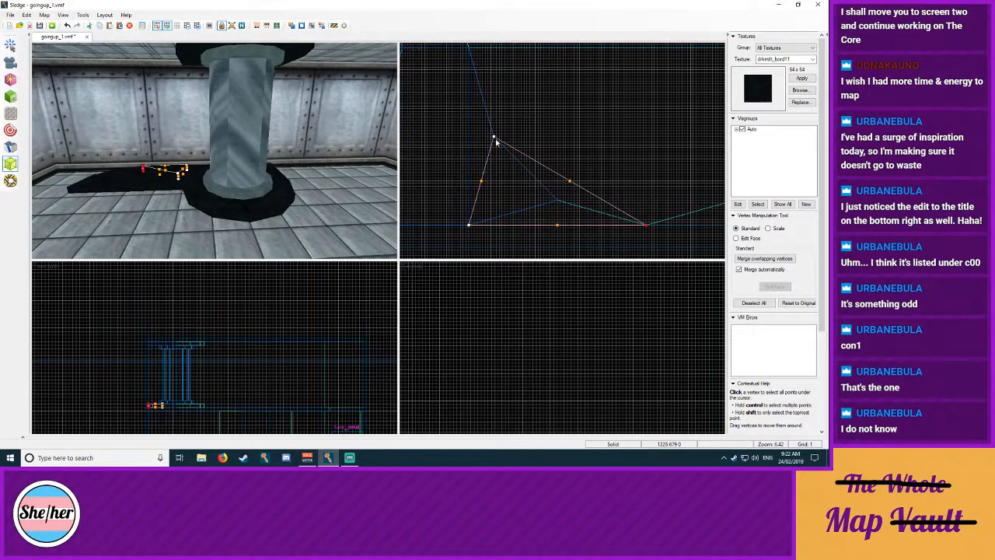
{"action": "left_click_drag", "start_coordinate": [494, 137], "coordinate": [554, 201]}
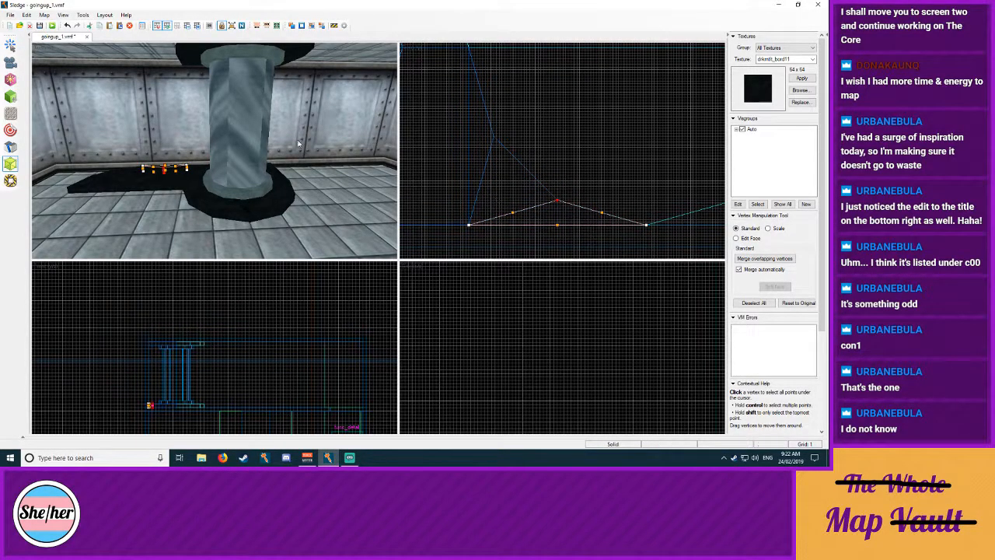
{"action": "left_click", "coordinate": [11, 46]}
{"action": "left_click", "coordinate": [153, 186]}
{"action": "key", "text": "Delete"}
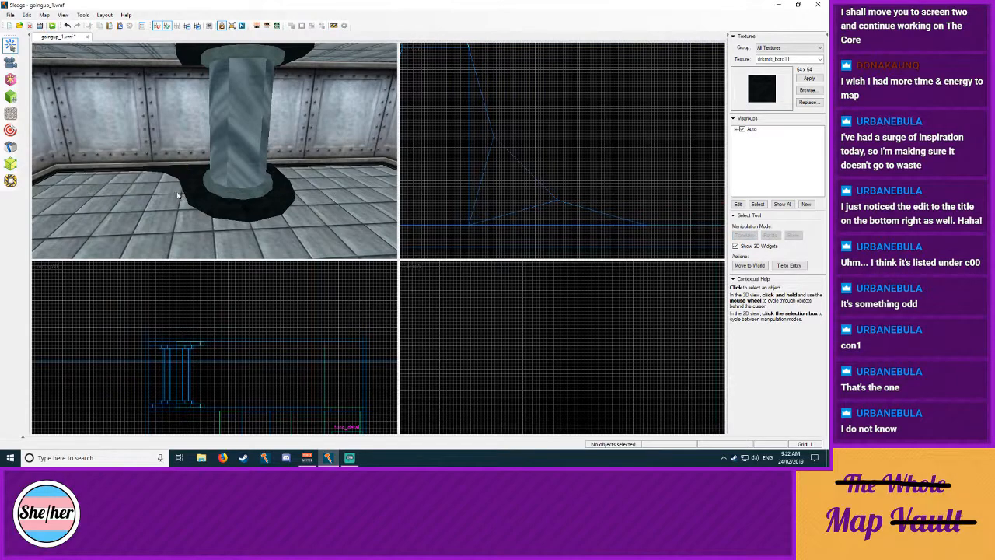
Step: Place a mirrored copy of the three corner wedges on the opposite side of the base
{"action": "left_click", "coordinate": [156, 169]}
{"action": "left_click", "coordinate": [158, 170]}
{"action": "left_click", "coordinate": [173, 172], "text": "ctrl"}
{"action": "left_click", "coordinate": [184, 182], "text": "ctrl"}
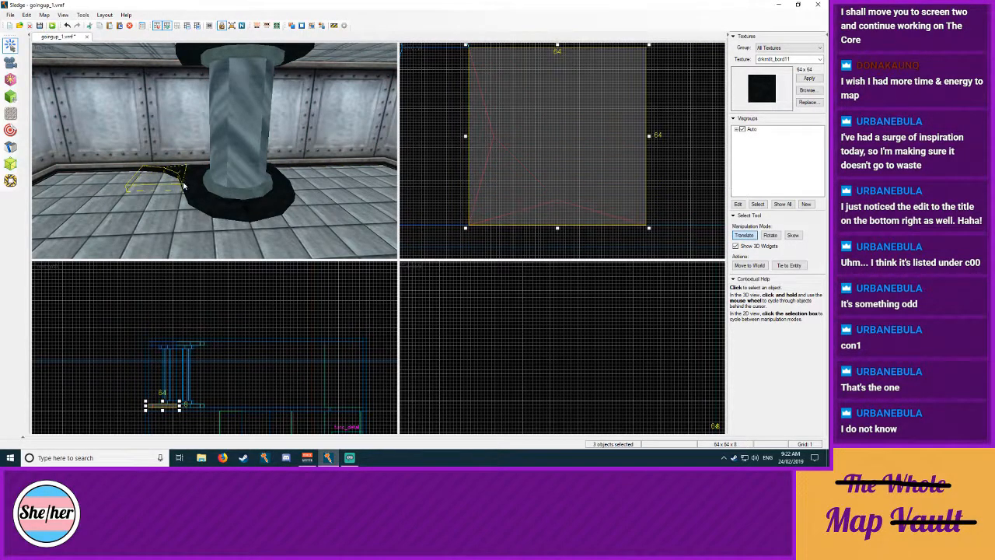
{"action": "left_click_drag", "start_coordinate": [586, 150], "coordinate": [447, 150]}
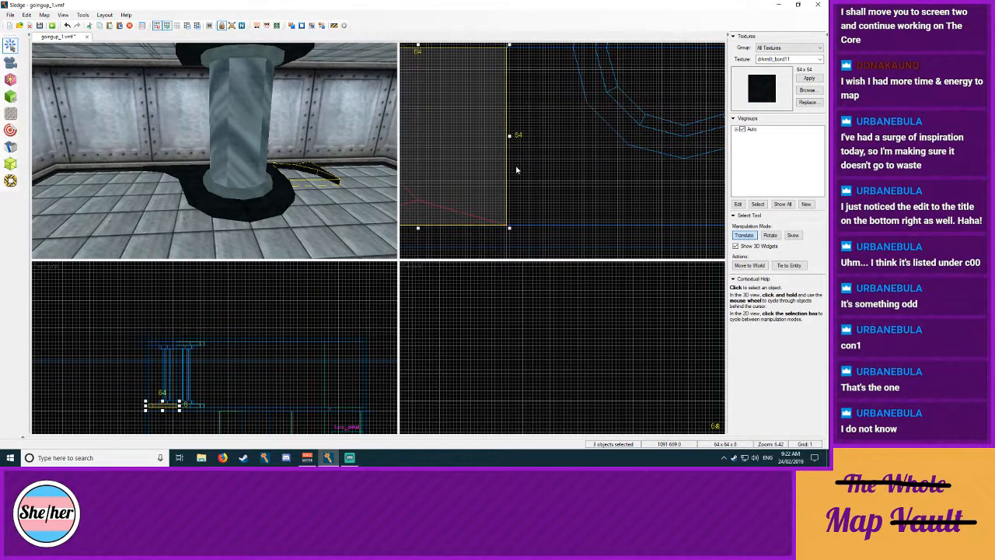
{"action": "left_click", "coordinate": [525, 171]}
Step: Raise a copy of the six corner wedges from the floor base up to the ceiling, aligned with the tube's upper base
{"action": "left_click", "coordinate": [184, 177]}
{"action": "left_click", "coordinate": [282, 178], "text": "ctrl"}
{"action": "left_click", "coordinate": [286, 170], "text": "ctrl"}
{"action": "left_click", "coordinate": [293, 164], "text": "ctrl"}
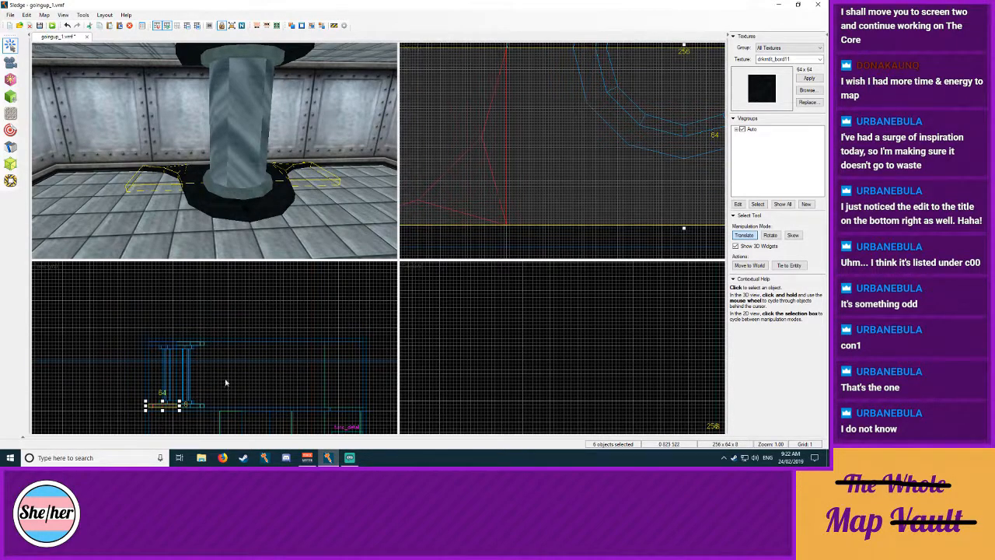
{"action": "key", "text": "Up"}
{"action": "key", "text": "Up"}
{"action": "key", "text": "Up"}
{"action": "key", "text": "Up"}
{"action": "key", "text": "Up"}
{"action": "key", "text": "Up"}
{"action": "key", "text": "Up"}
{"action": "key", "text": "Up"}
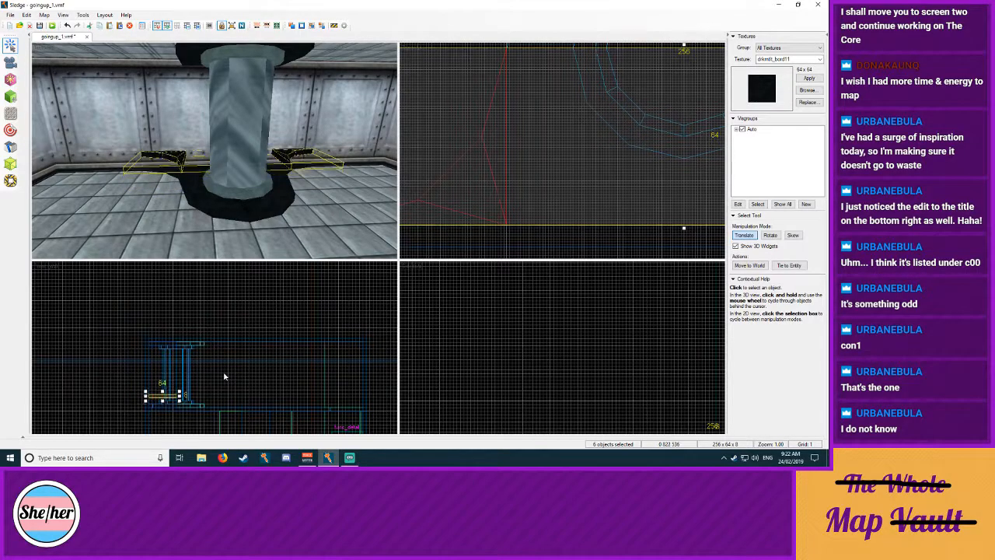
{"action": "key", "text": "Up"}
{"action": "key", "text": "Up"}
{"action": "key", "text": "Up"}
{"action": "key", "text": "Up"}
{"action": "key", "text": "Up"}
{"action": "key", "text": "Up"}
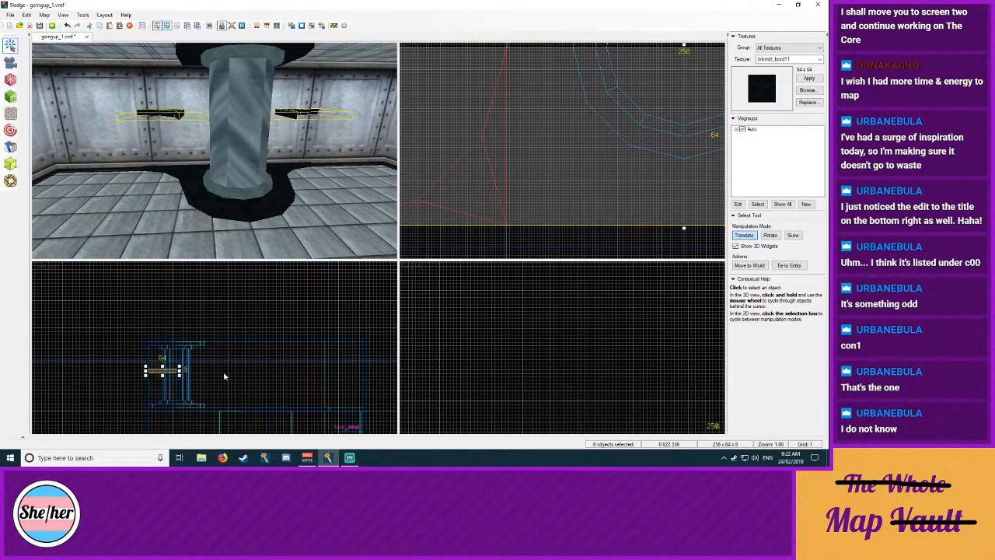
{"action": "key", "text": "bracketright"}
{"action": "key", "text": "bracketright"}
{"action": "key", "text": "bracketright"}
{"action": "key", "text": "Up"}
{"action": "key", "text": "Up"}
{"action": "key", "text": "Up"}
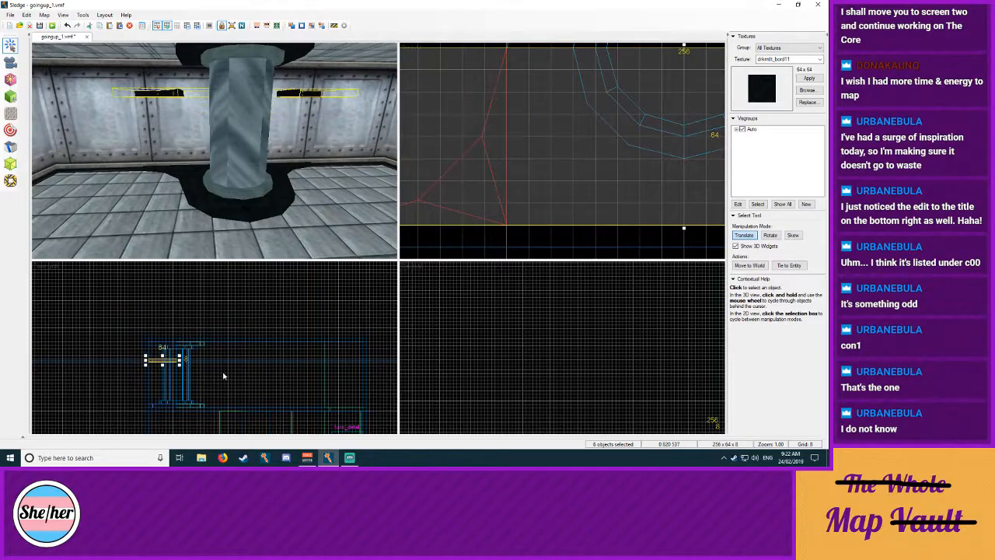
{"action": "key", "text": "Up"}
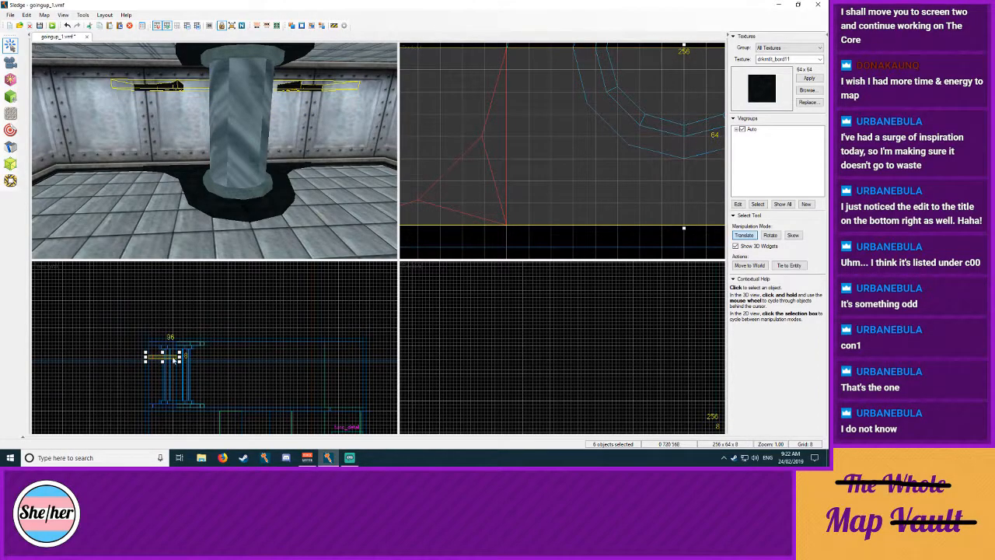
{"action": "scroll", "coordinate": [183, 359], "scroll_direction": "up", "scroll_amount": 7}
{"action": "key", "text": "Up"}
{"action": "key", "text": "Up"}
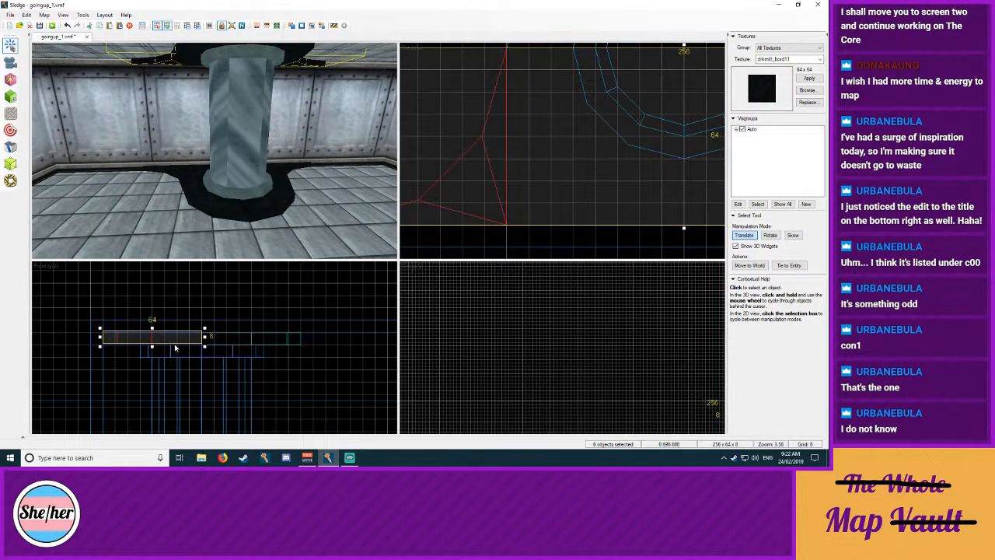
{"action": "key", "text": "Down"}
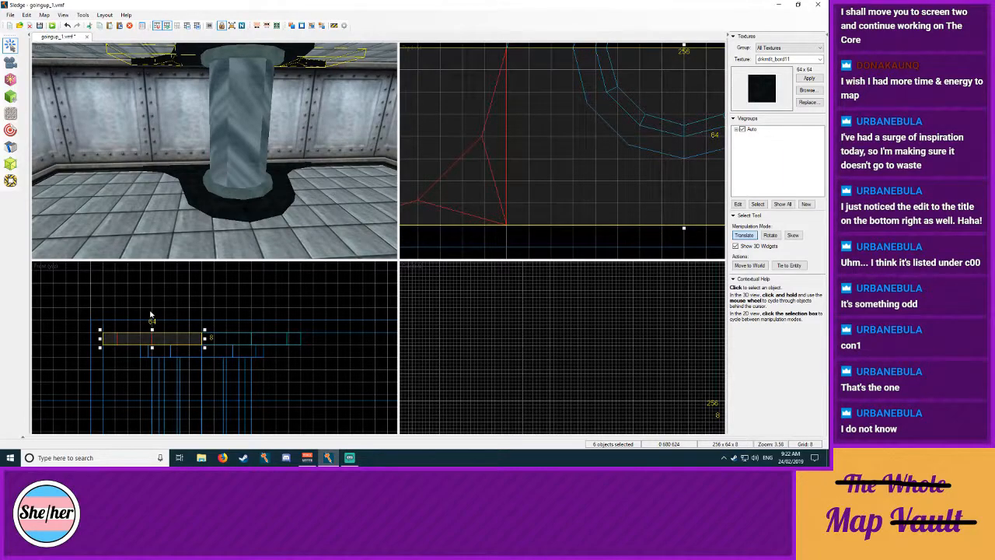
{"action": "left_click", "coordinate": [549, 230]}
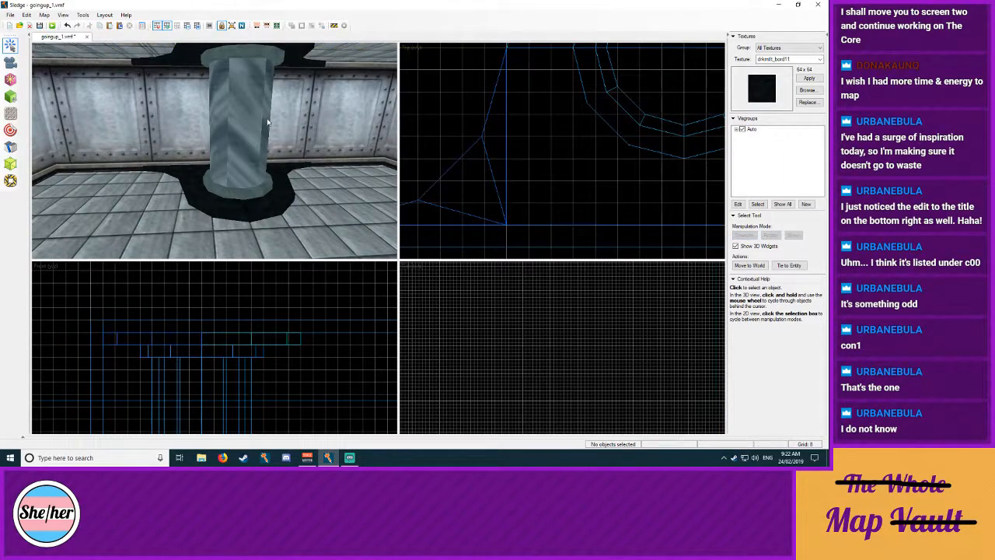
Step: Examine the tube's upper and lower bases and their curved joins to the wall from several angles
{"action": "key", "text": "z"}
{"action": "key", "text": "s"}
{"action": "key", "text": "a"}
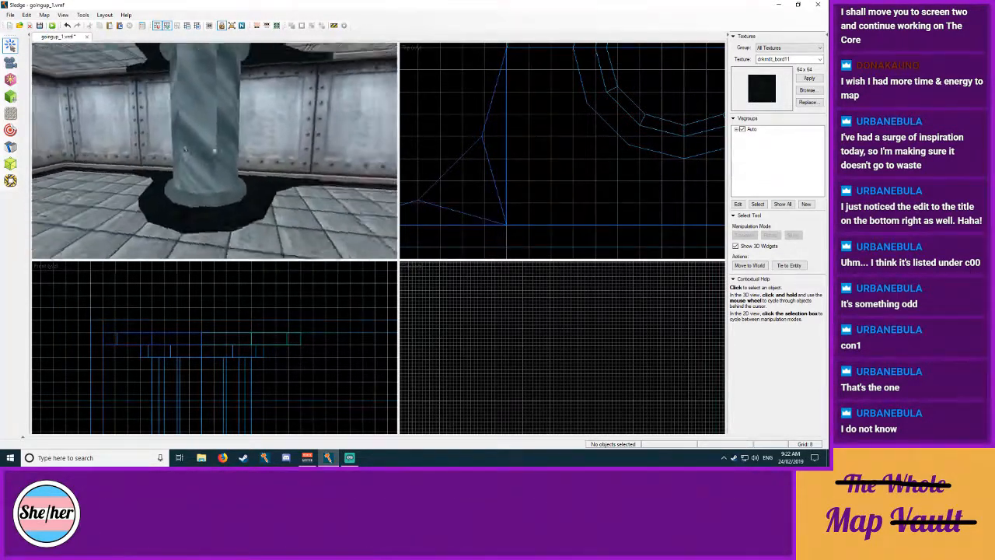
{"action": "key", "text": "s"}
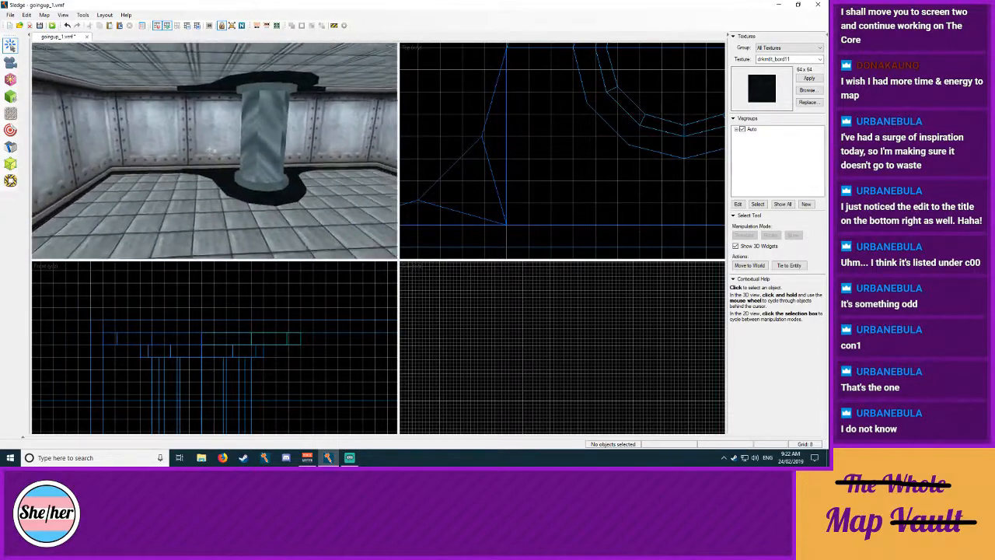
{"action": "key", "text": "w"}
{"action": "key", "text": "w"}
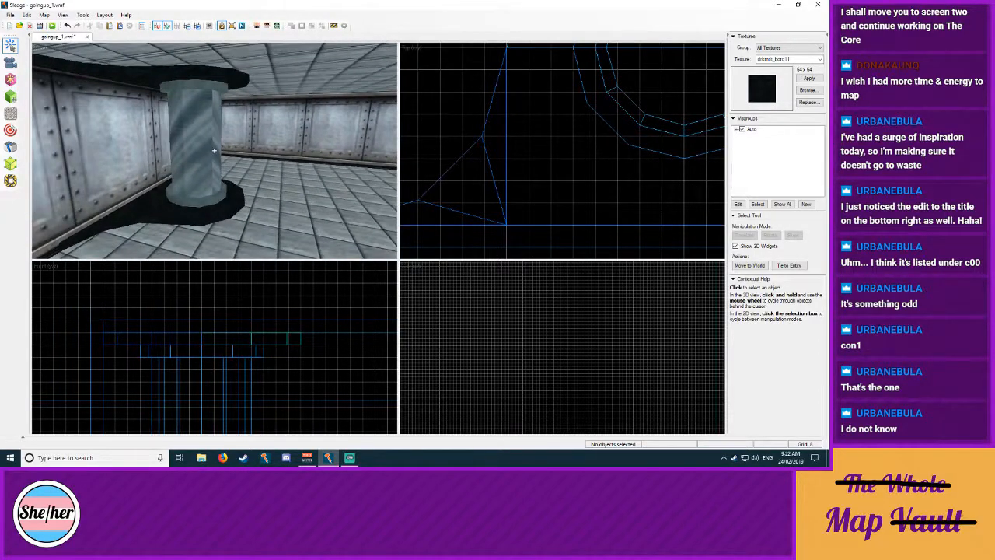
{"action": "key", "text": "s"}
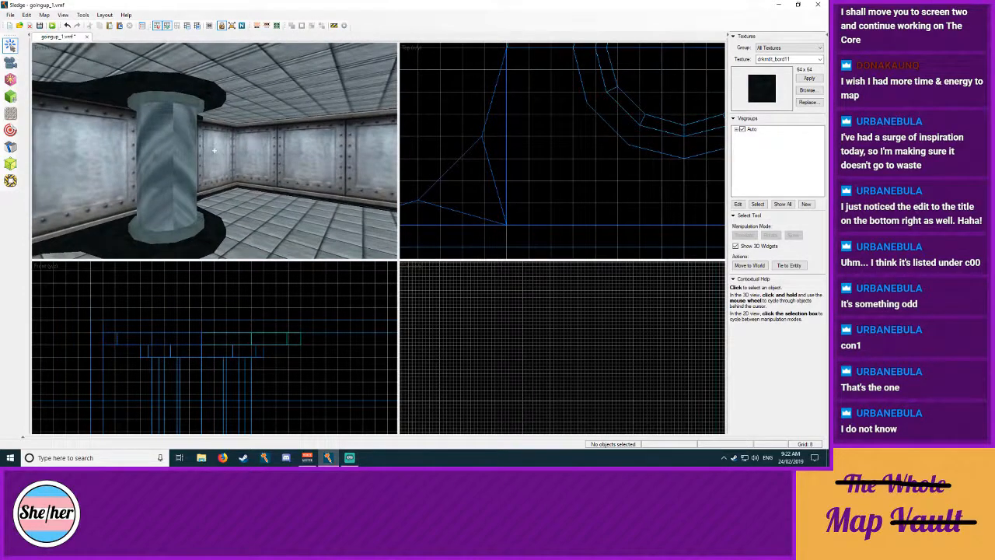
{"action": "key", "text": "w"}
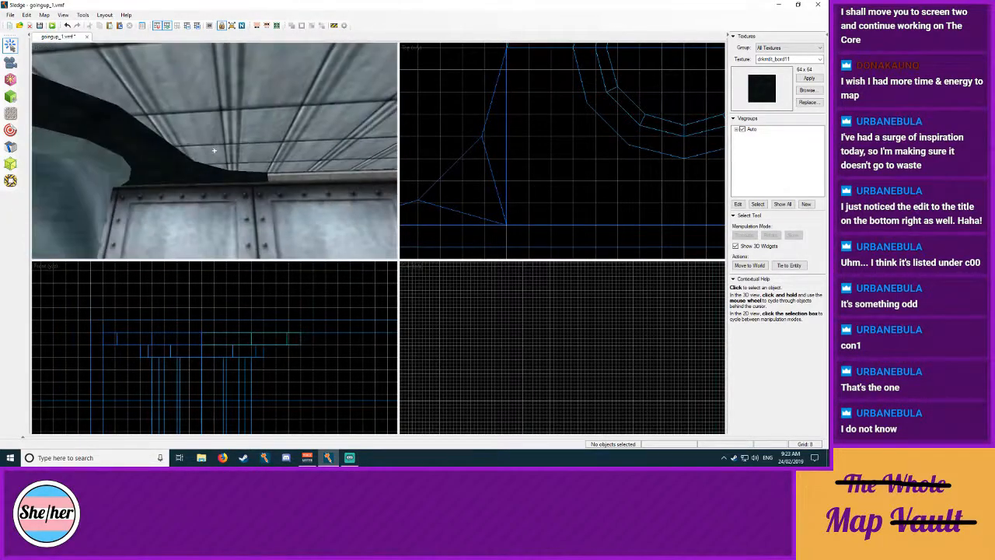
{"action": "key", "text": "s"}
{"action": "key", "text": "w"}
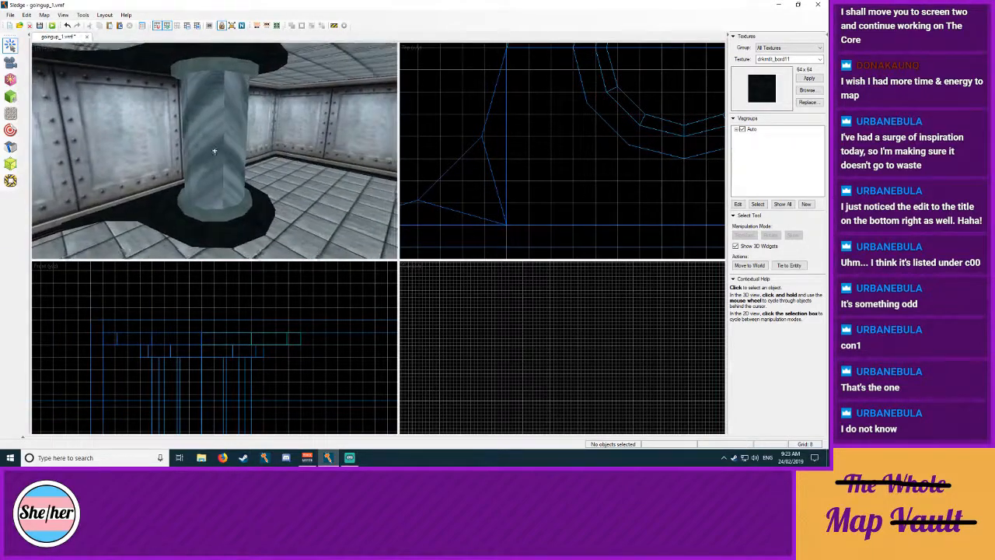
{"action": "key", "text": "w"}
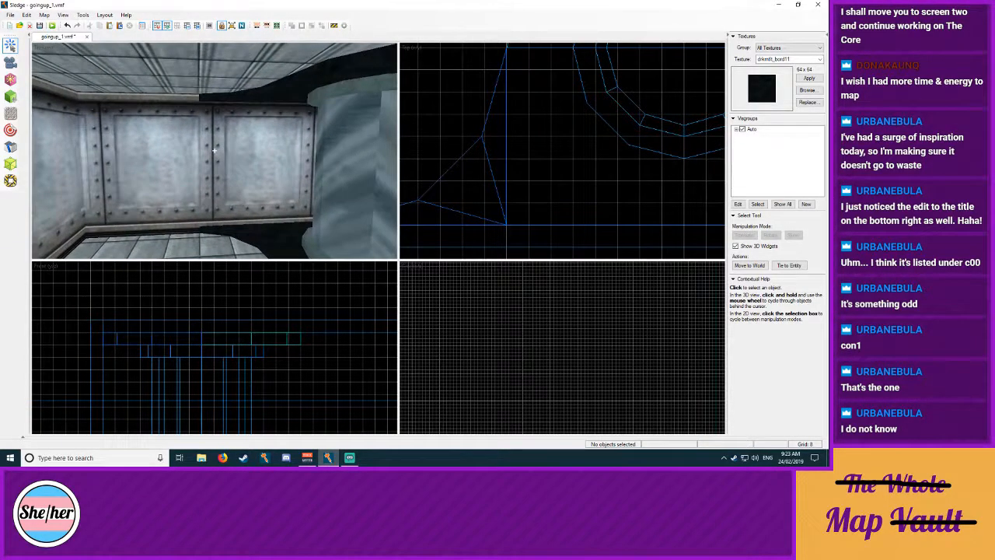
Step: Apply the drkmtlt_bord11 texture to the wall behind the tube
{"action": "left_click", "coordinate": [11, 115]}
{"action": "right_click", "coordinate": [256, 182]}
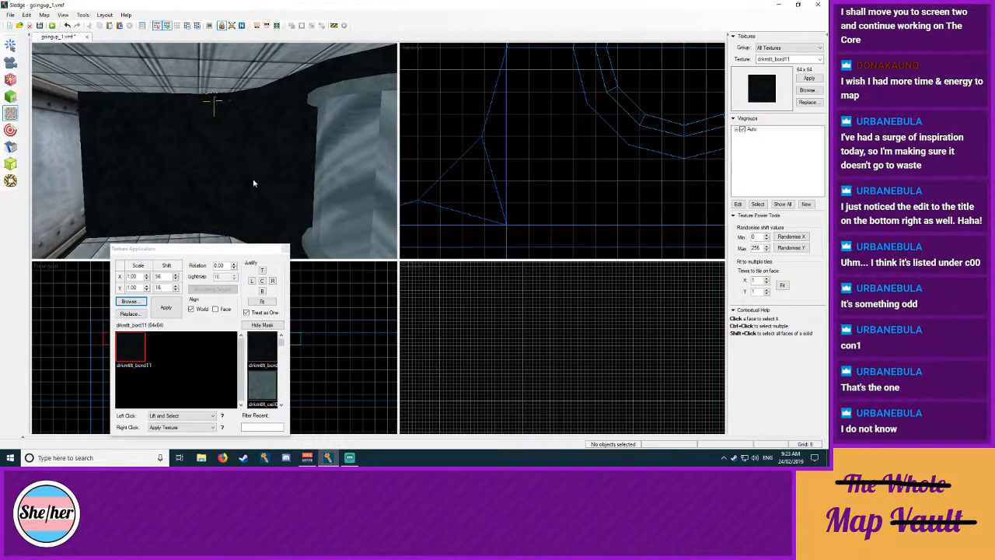
{"action": "left_click", "coordinate": [9, 47]}
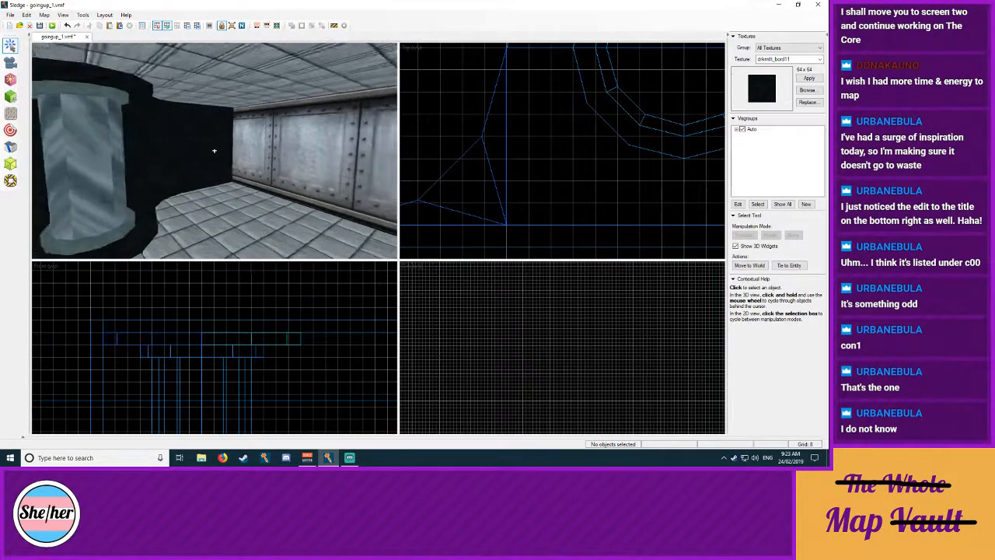
{"action": "key", "text": "w"}
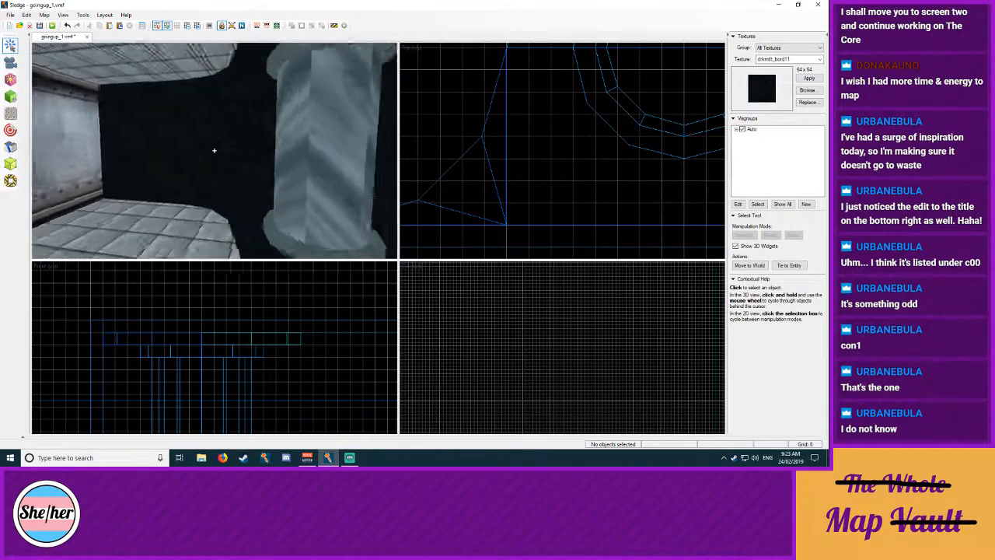
{"action": "key", "text": "s"}
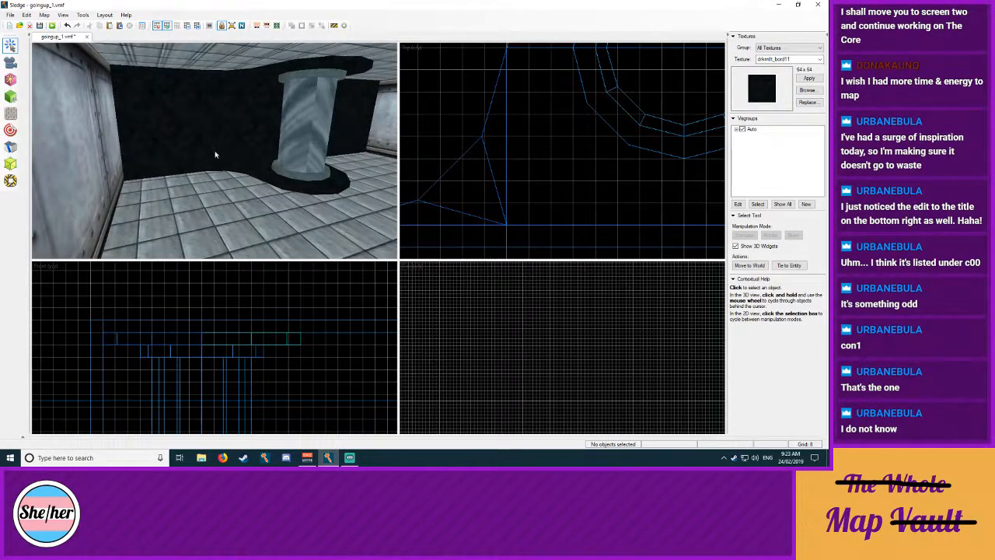
Step: Place a copy of the three floor corner wedges from beside the tube in the room corner at one end of the dark wall
{"action": "left_click", "coordinate": [222, 165]}
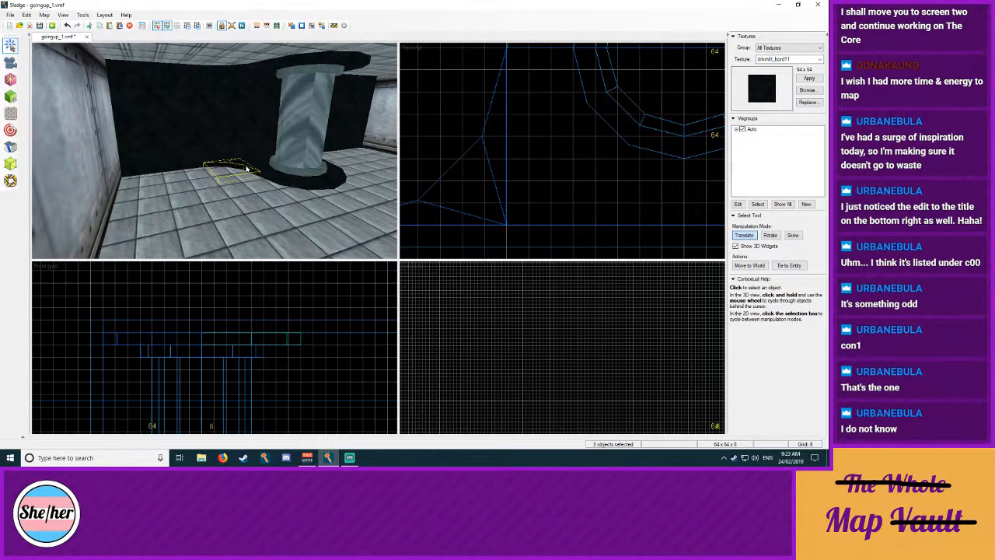
{"action": "left_click", "coordinate": [234, 143]}
{"action": "left_click", "coordinate": [427, 129]}
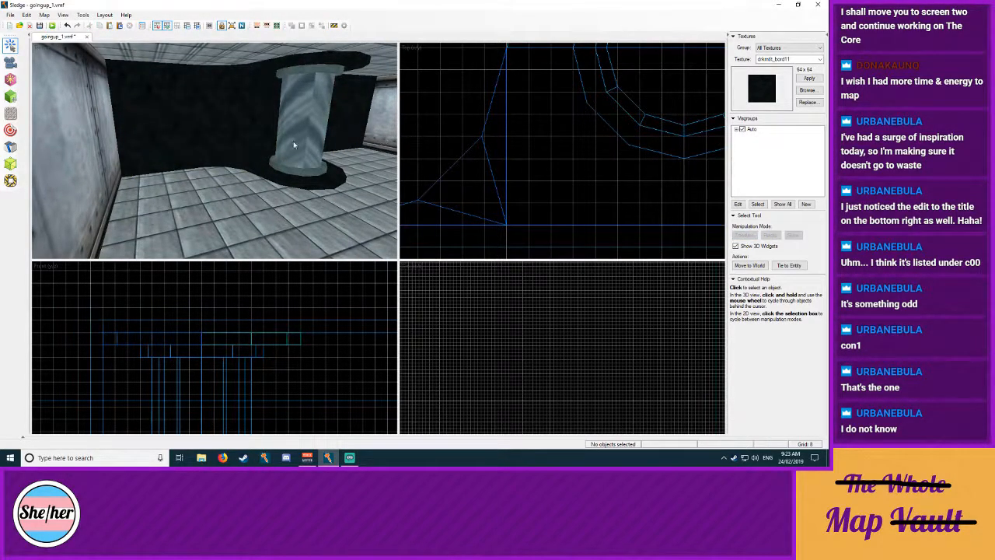
{"action": "left_click", "coordinate": [221, 165]}
{"action": "scroll", "coordinate": [518, 157], "scroll_direction": "up", "scroll_amount": 6}
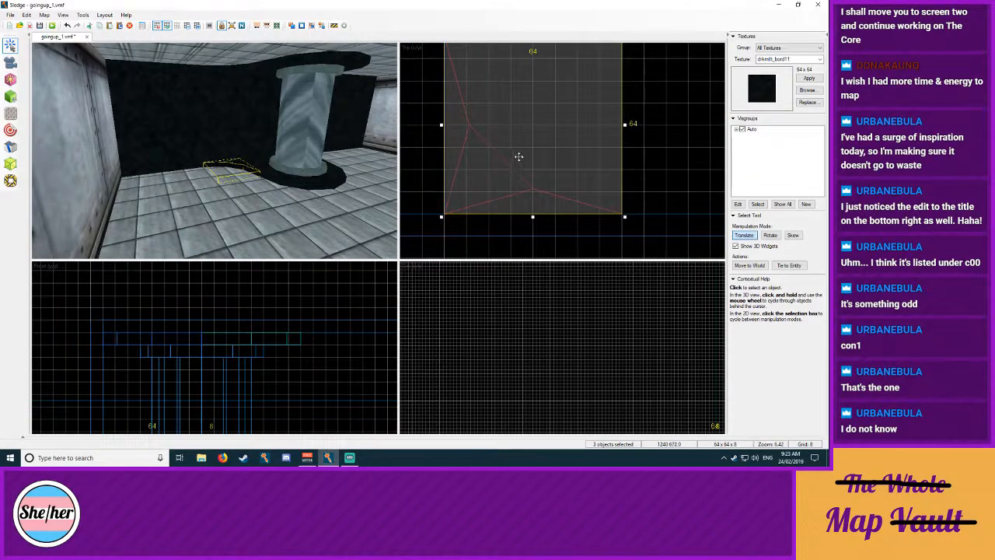
{"action": "left_click_drag", "start_coordinate": [524, 155], "coordinate": [556, 148]}
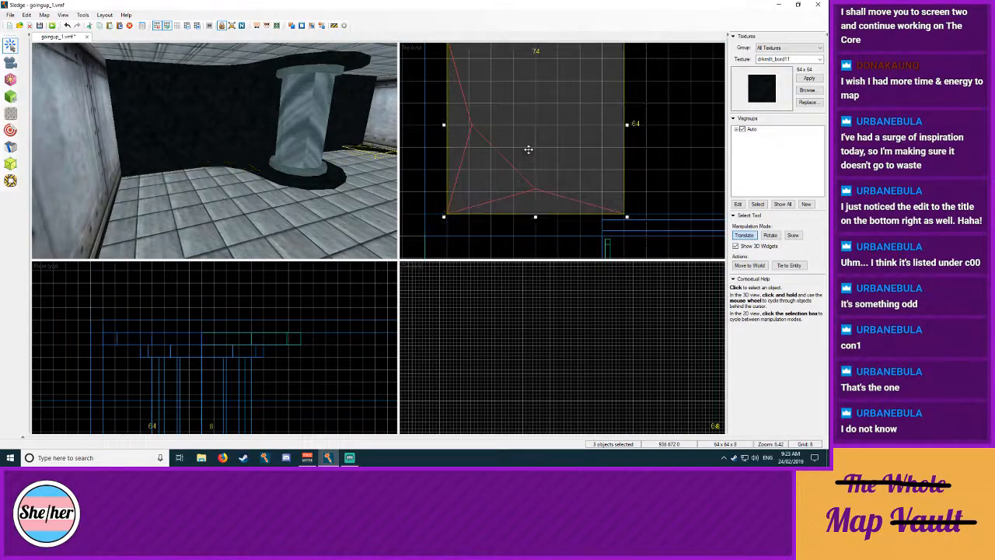
Step: Stretch the copied room-corner wedges up to the ceiling, making them 152 units tall
{"action": "middle_click_drag", "start_coordinate": [216, 407], "coordinate": [225, 309]}
{"action": "middle_click_drag", "start_coordinate": [206, 365], "coordinate": [230, 335]}
{"action": "left_click_drag", "start_coordinate": [185, 387], "coordinate": [222, 279]}
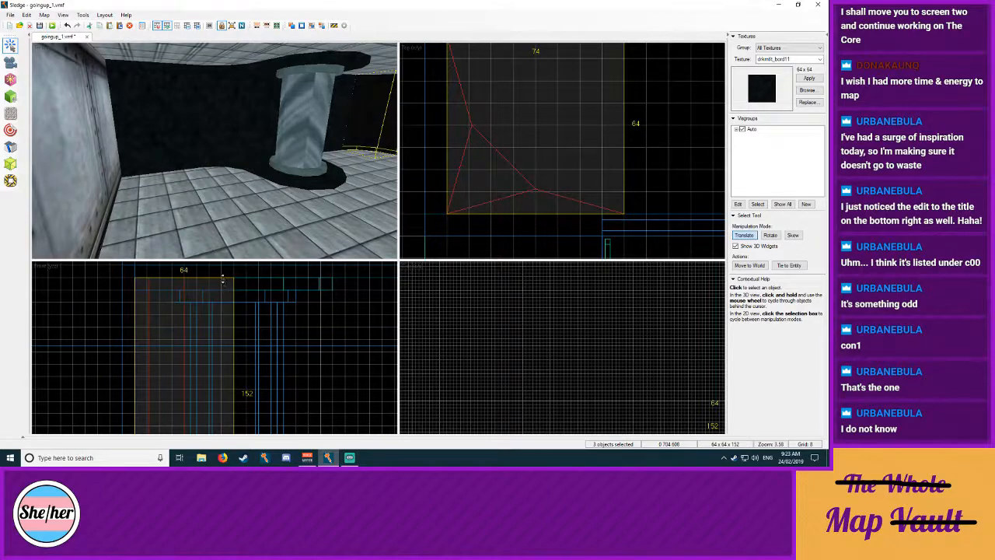
{"action": "left_click", "coordinate": [441, 244]}
Step: Place a mirrored copy of the three full-height corner wedges in the room corner at the dark wall's other end
{"action": "key", "text": "z"}
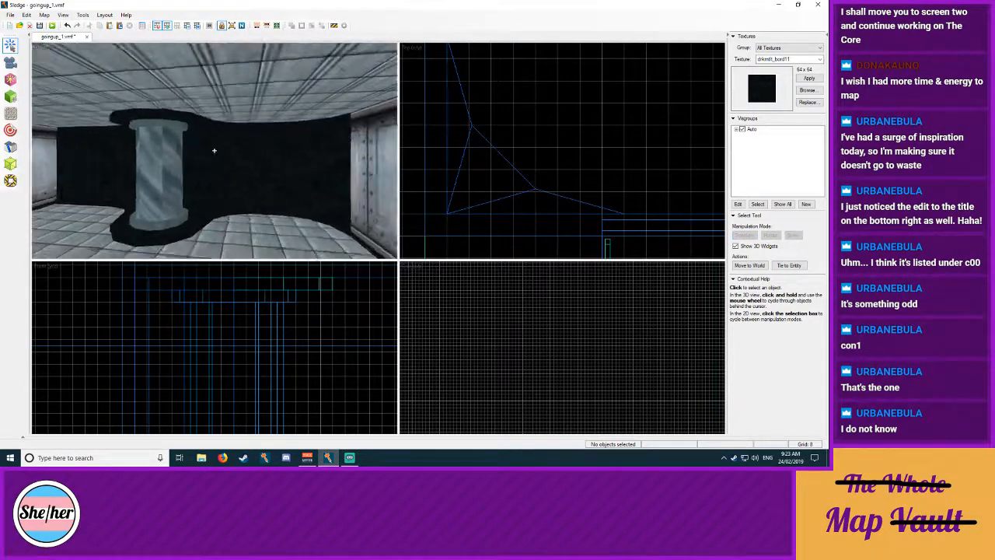
{"action": "key", "text": "z"}
{"action": "left_click", "coordinate": [269, 151]}
{"action": "left_click", "coordinate": [259, 151], "text": "ctrl"}
{"action": "left_click", "coordinate": [242, 150], "text": "ctrl"}
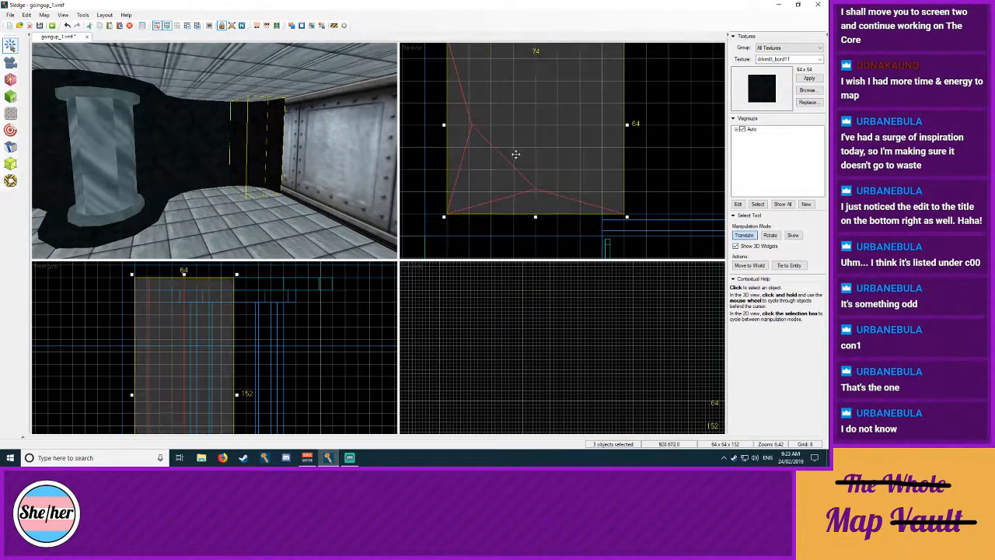
{"action": "mouse_move", "coordinate": [515, 154]}
{"action": "left_mouse_down"}
{"action": "mouse_move", "coordinate": [794, 143]}
{"action": "mouse_move", "coordinate": [408, 139]}
{"action": "mouse_move", "coordinate": [496, 146]}
{"action": "left_mouse_up"}
{"action": "left_click", "coordinate": [630, 142]}
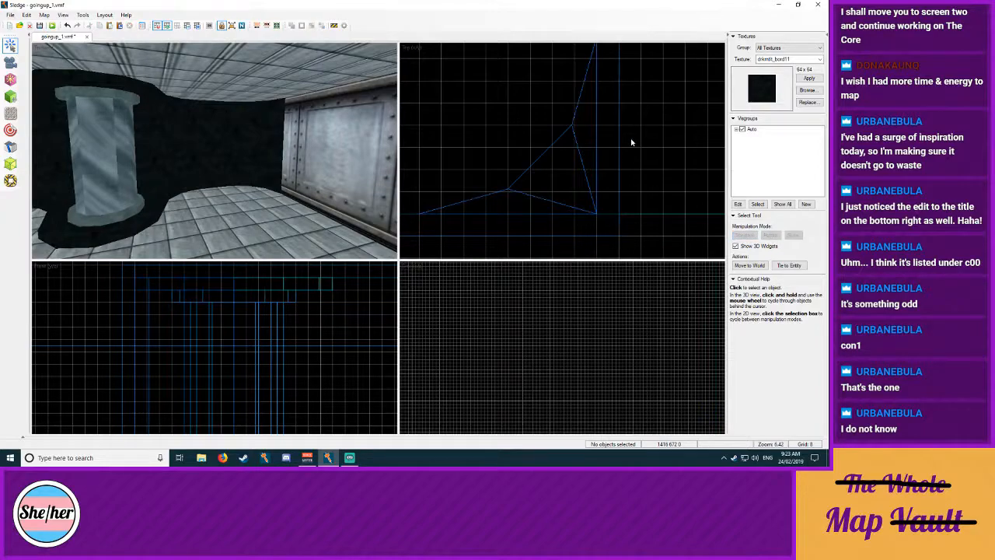
{"action": "key", "text": "z"}
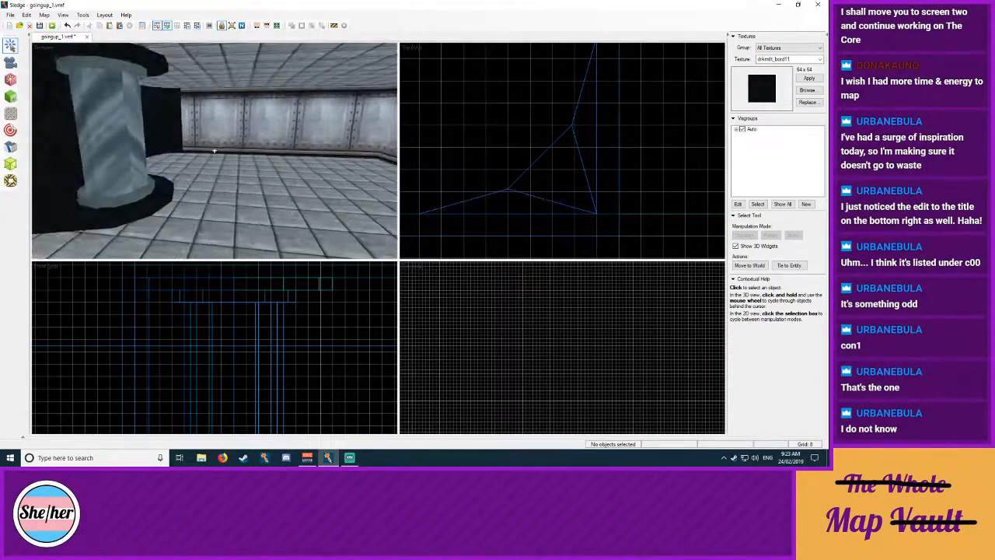
{"action": "key", "text": "w"}
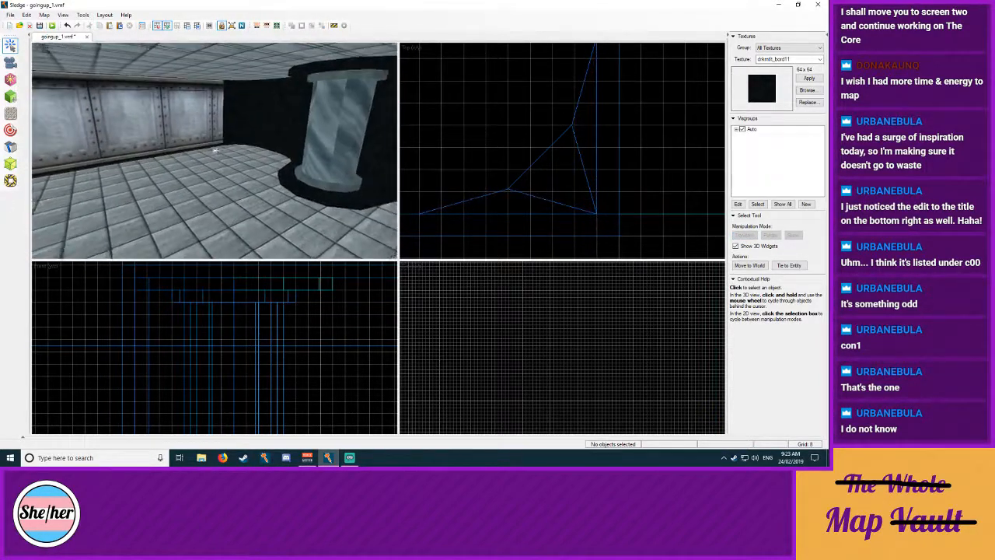
{"action": "key", "text": "w"}
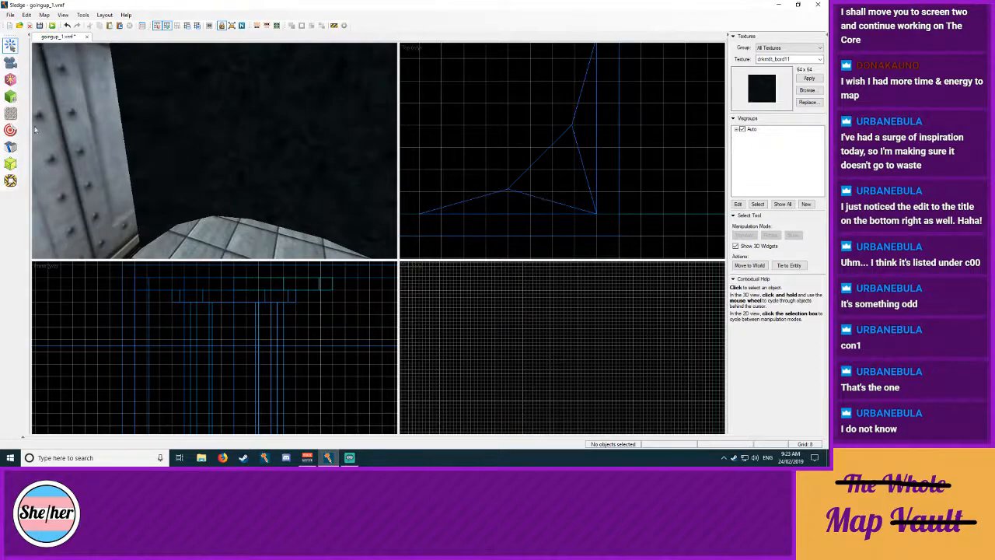
{"action": "left_click", "coordinate": [11, 113]}
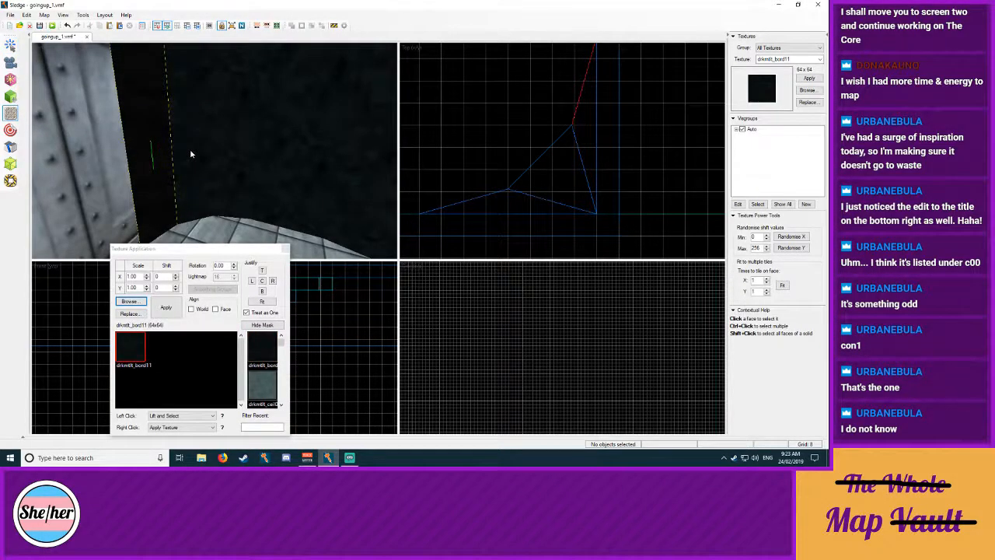
{"action": "key", "text": "shift+s"}
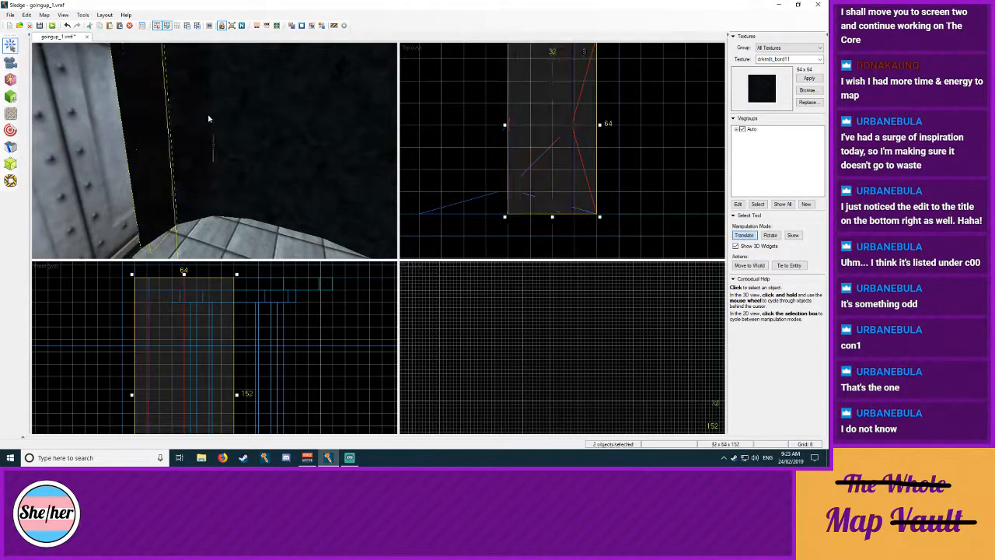
Step: Select the dark wall, corner wedge and tube base solids and align their textures to face with an X shift of 0
{"action": "key", "text": "z"}
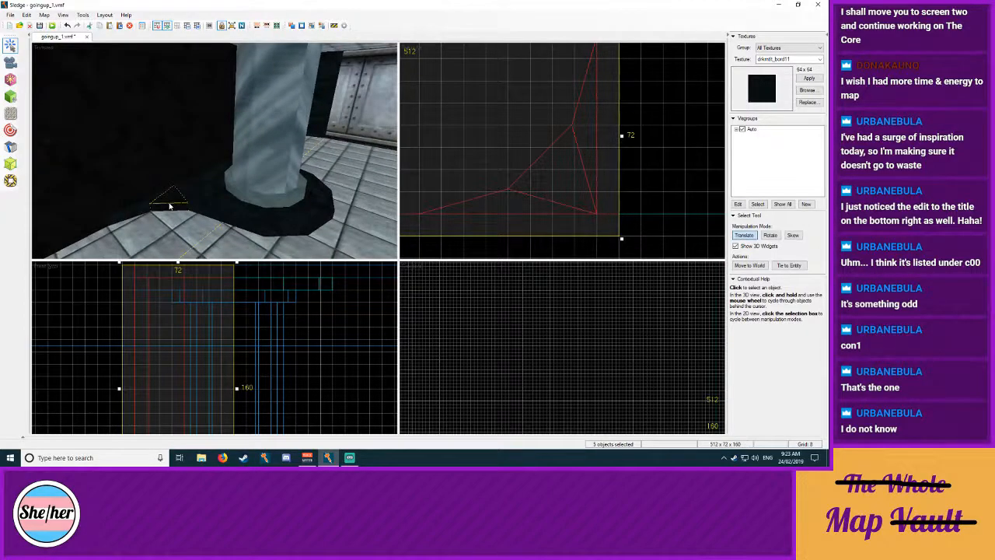
{"action": "left_click", "coordinate": [171, 204]}
{"action": "left_click", "coordinate": [202, 206], "text": "ctrl"}
{"action": "left_click", "coordinate": [208, 188], "text": "ctrl"}
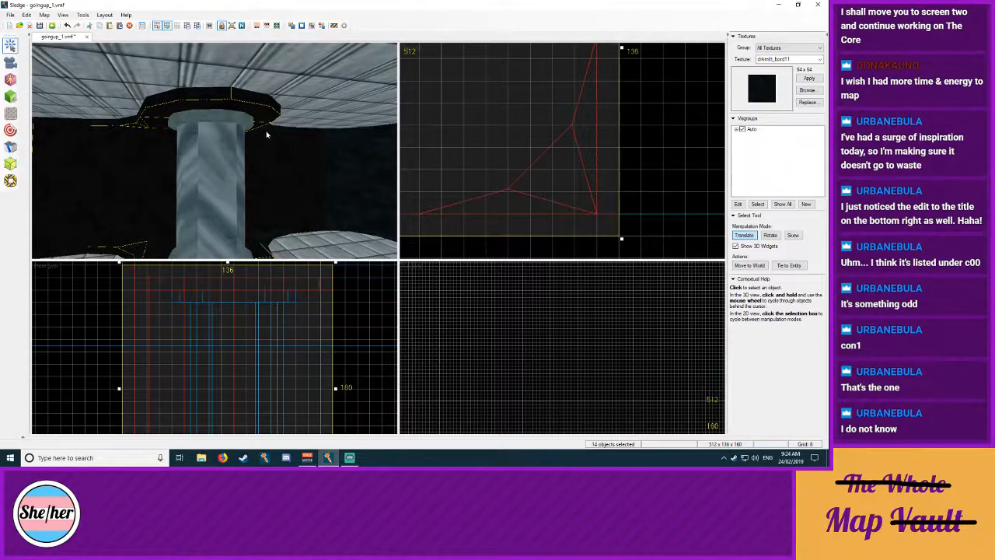
{"action": "key", "text": "w"}
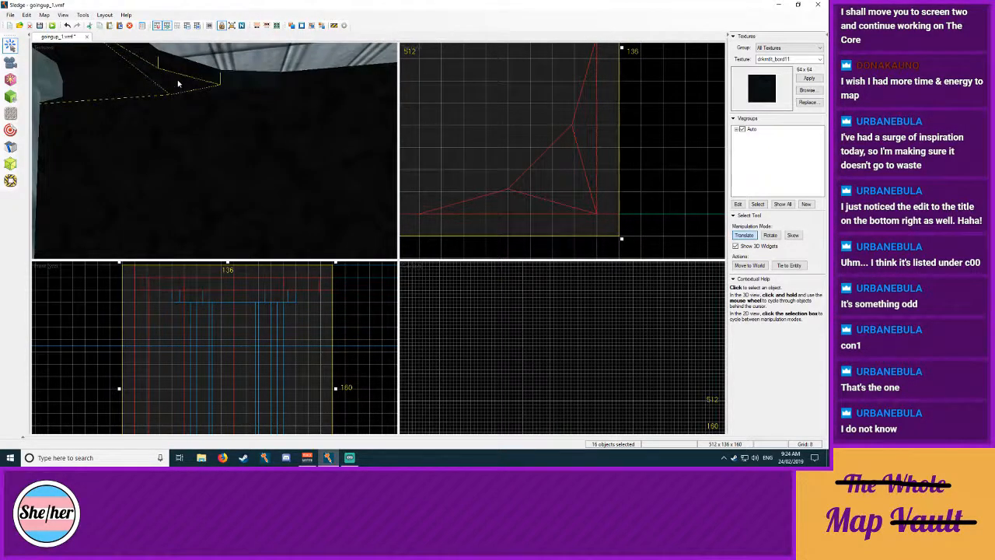
{"action": "key", "text": "s"}
{"action": "left_click", "coordinate": [199, 183], "text": "ctrl"}
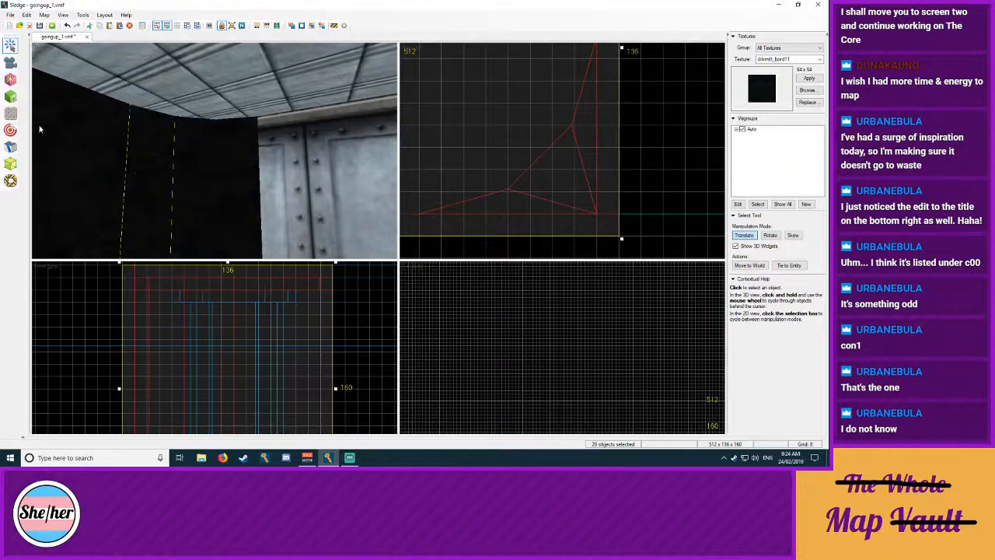
{"action": "left_click", "coordinate": [10, 113]}
{"action": "left_click", "coordinate": [215, 310]}
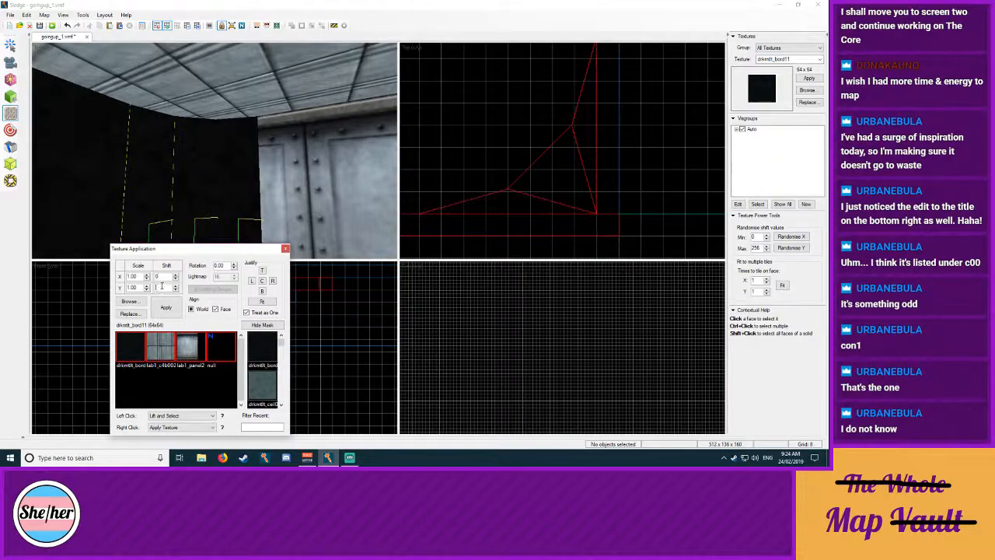
{"action": "left_click", "coordinate": [285, 248]}
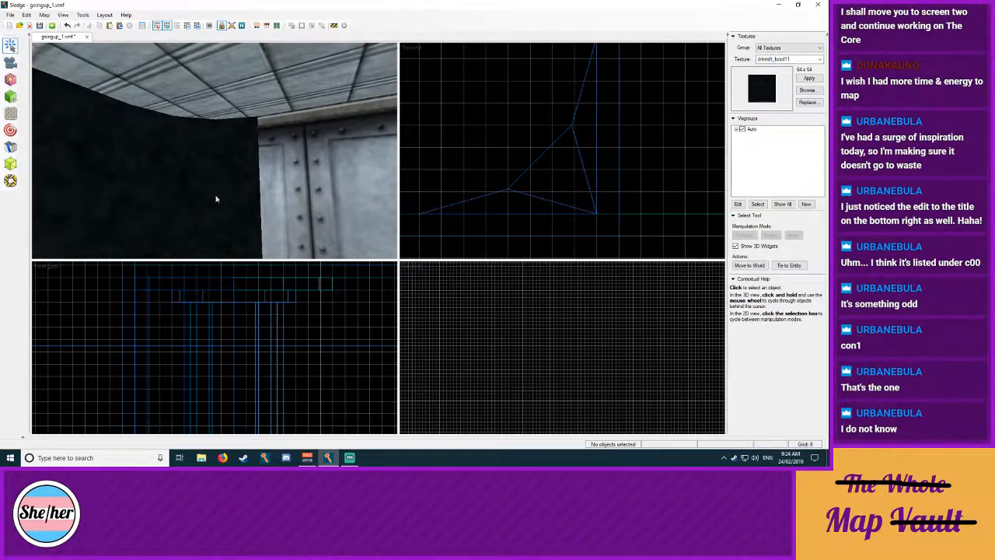
Step: Stretch the yellow-and-black striped rail in the elevator shaft up to the upper floor's ceiling
{"action": "key", "text": "z"}
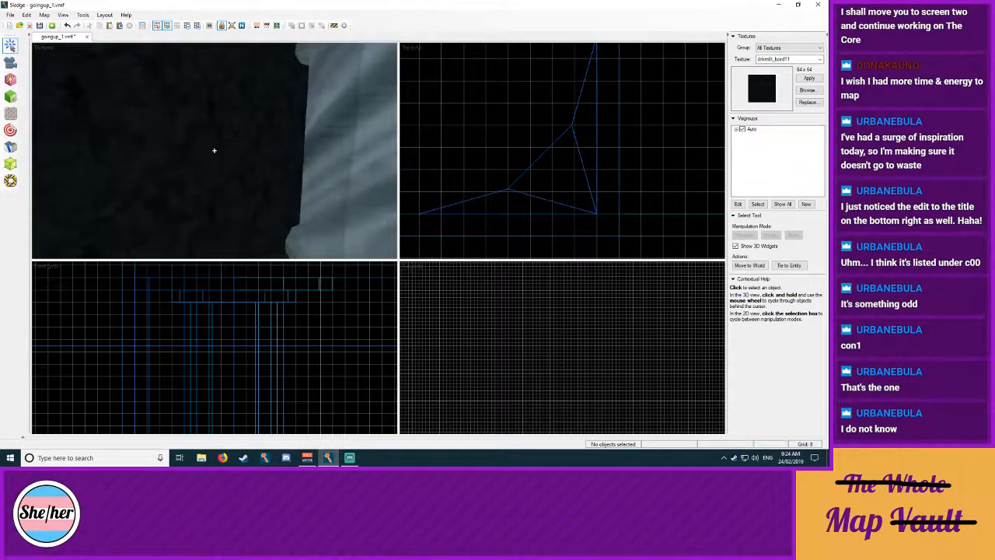
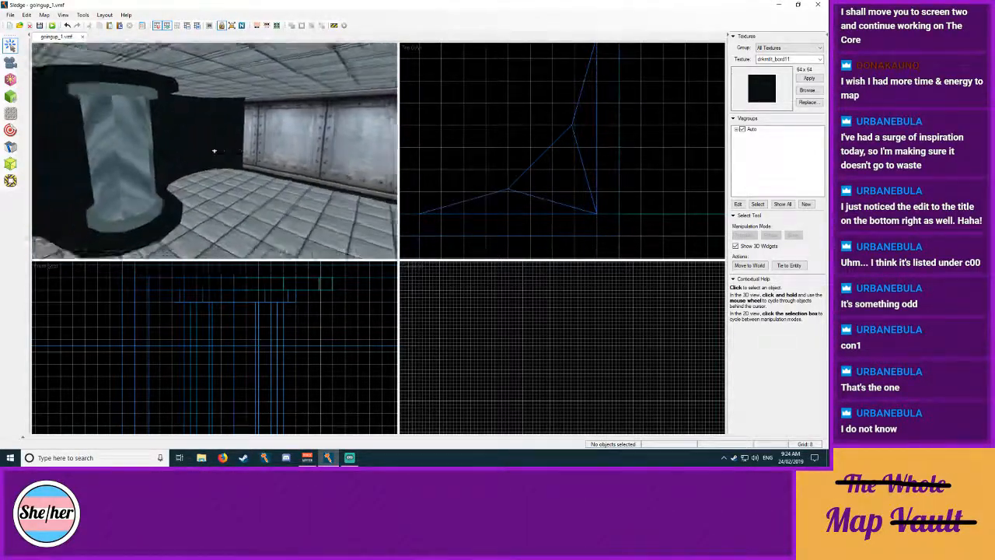
{"action": "key", "text": "z"}
{"action": "left_click", "coordinate": [223, 168]}
{"action": "scroll", "coordinate": [262, 339], "scroll_direction": "up", "scroll_amount": 7}
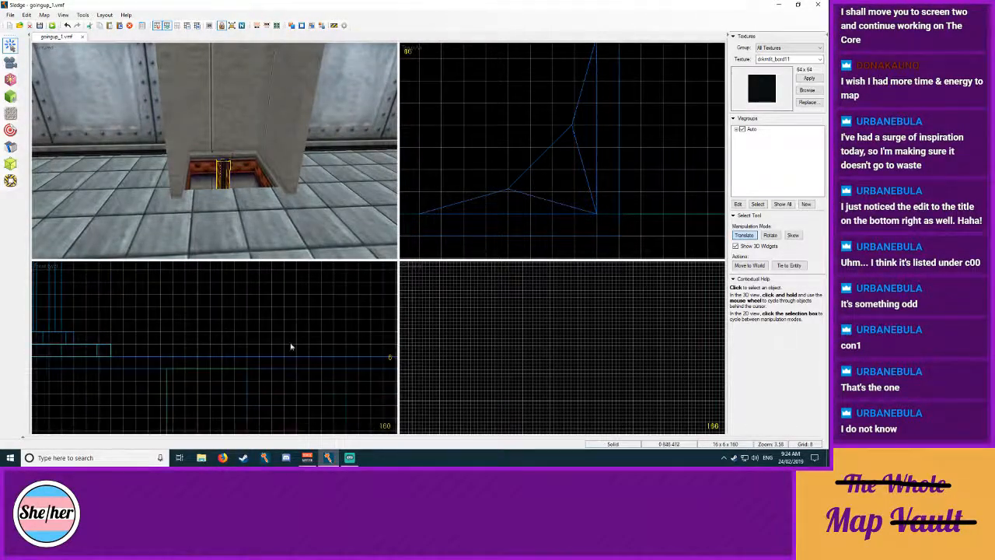
{"action": "mouse_move", "coordinate": [229, 319]}
{"action": "left_mouse_down"}
{"action": "mouse_move", "coordinate": [232, 267]}
{"action": "mouse_move", "coordinate": [242, 309]}
{"action": "mouse_move", "coordinate": [240, 285]}
{"action": "mouse_move", "coordinate": [238, 298]}
{"action": "left_mouse_up"}
{"action": "left_click", "coordinate": [313, 316]}
{"action": "key", "text": "z"}
{"action": "key", "text": "z"}
{"action": "left_click", "coordinate": [215, 148]}
{"action": "left_click", "coordinate": [295, 324]}
{"action": "mouse_move", "coordinate": [260, 373]}
{"action": "middle_mouse_down"}
{"action": "mouse_move", "coordinate": [246, 259]}
{"action": "mouse_move", "coordinate": [261, 362]}
{"action": "middle_mouse_up"}
{"action": "key", "text": "z"}
{"action": "key", "text": "w"}
{"action": "key", "text": "w"}
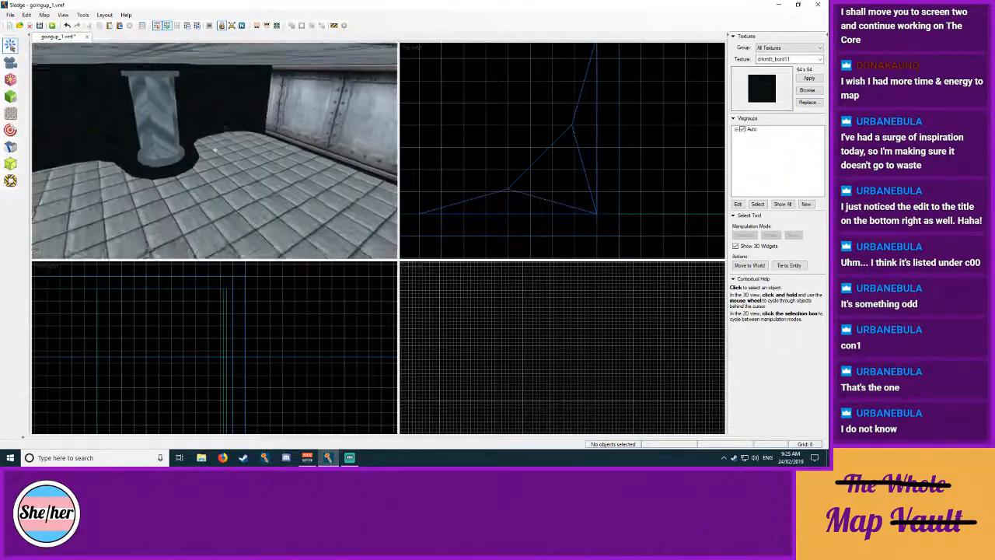
Step: Copy the 12 x 10 x 48 block beside the lower-floor elevator door straight up to the upper floor's shaft opening
{"action": "key", "text": "z"}
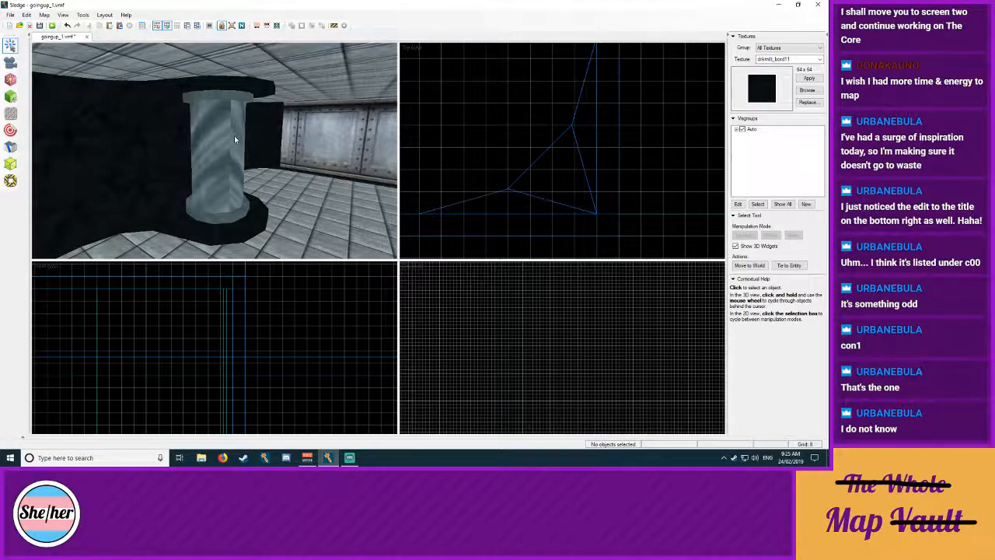
{"action": "key", "text": "z"}
{"action": "key", "text": "w"}
{"action": "key", "text": "z"}
{"action": "left_click", "coordinate": [259, 138]}
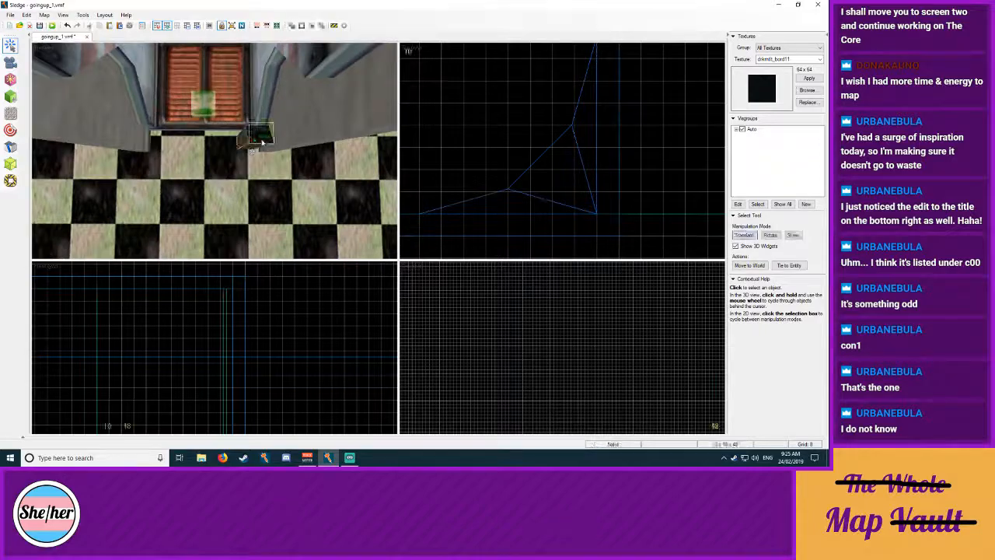
{"action": "key", "text": "z"}
{"action": "key", "text": "s"}
{"action": "key", "text": "z"}
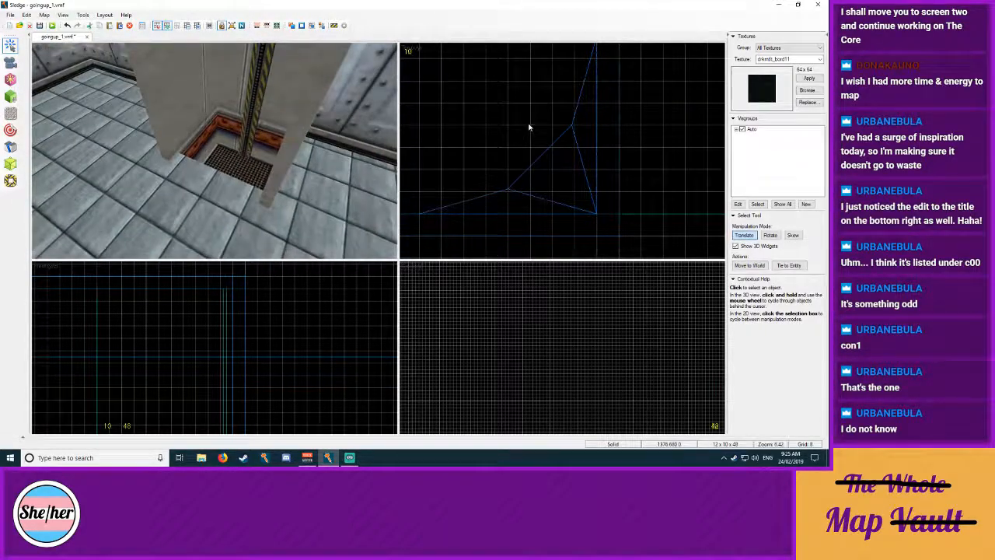
{"action": "scroll", "coordinate": [529, 126], "scroll_direction": "down", "scroll_amount": 7}
{"action": "scroll", "coordinate": [535, 51], "scroll_direction": "up", "scroll_amount": 2}
{"action": "scroll", "coordinate": [262, 355], "scroll_direction": "down", "scroll_amount": 6}
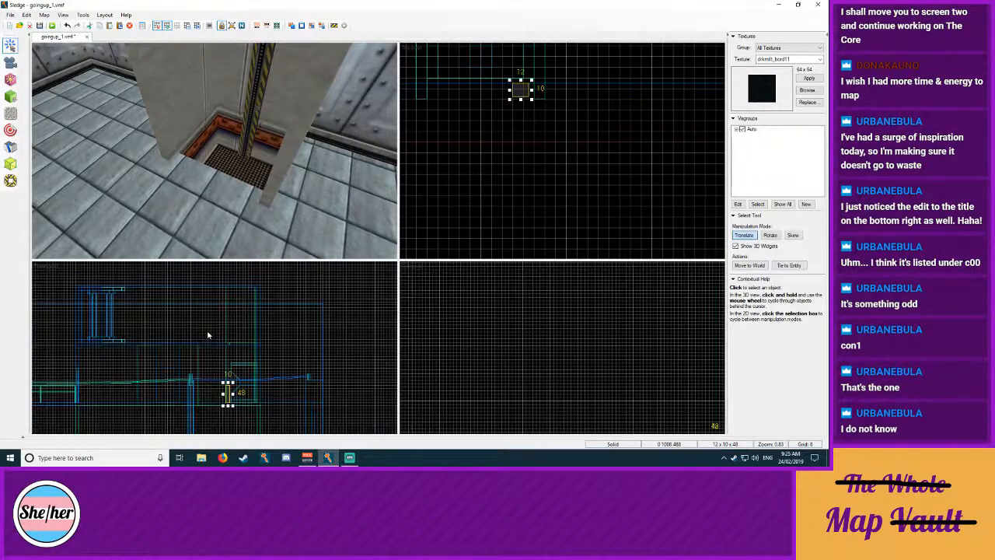
{"action": "scroll", "coordinate": [239, 400], "scroll_direction": "up", "scroll_amount": 4}
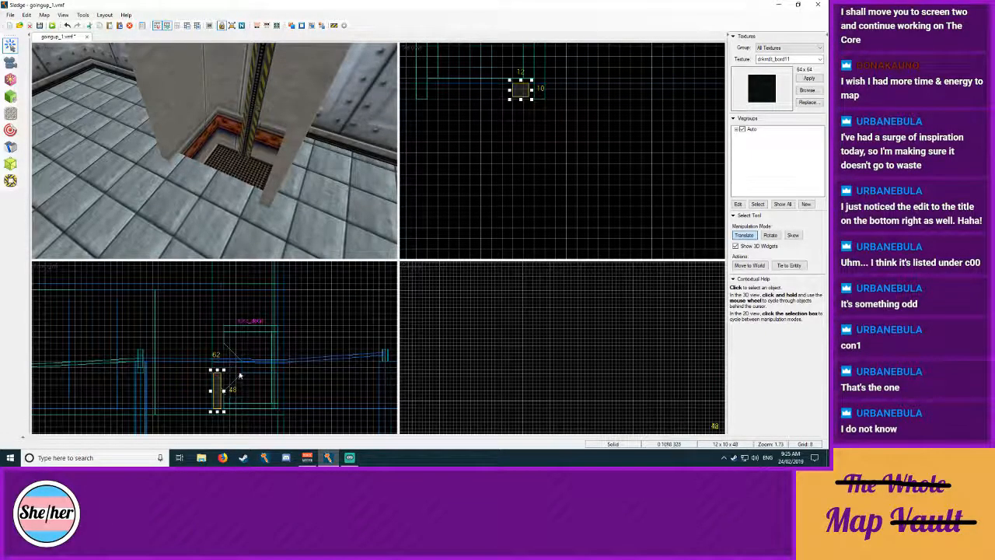
{"action": "key", "text": "Up"}
{"action": "key", "text": "Up"}
{"action": "key", "text": "Up"}
{"action": "key", "text": "Up"}
{"action": "key", "text": "Up"}
{"action": "key", "text": "Up"}
{"action": "key", "text": "Up"}
{"action": "key", "text": "Up"}
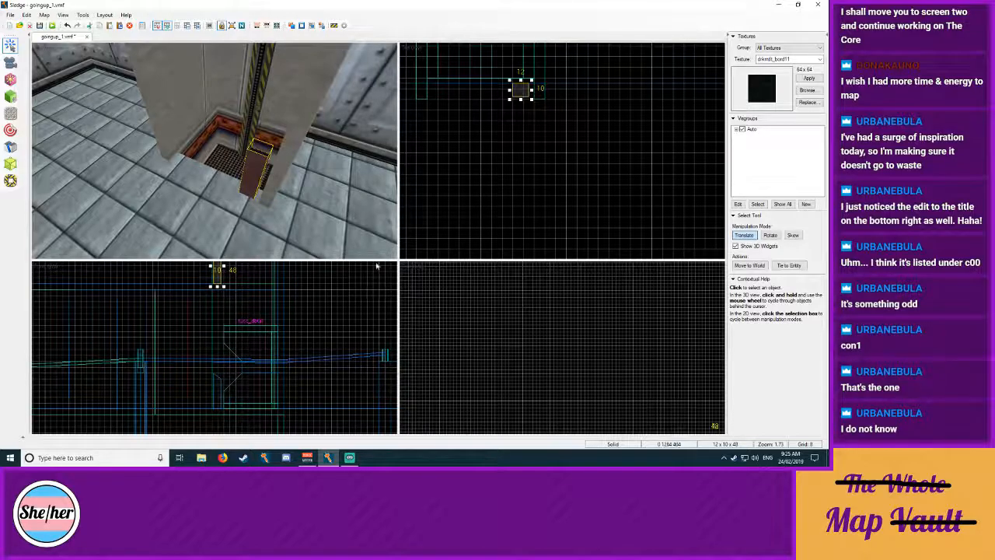
{"action": "key", "text": "Escape"}
Step: Examine the copied block at the elevator shaft opening, the surrounding room, and the tube with its dark curved wall
{"action": "key", "text": "z"}
{"action": "key", "text": "w"}
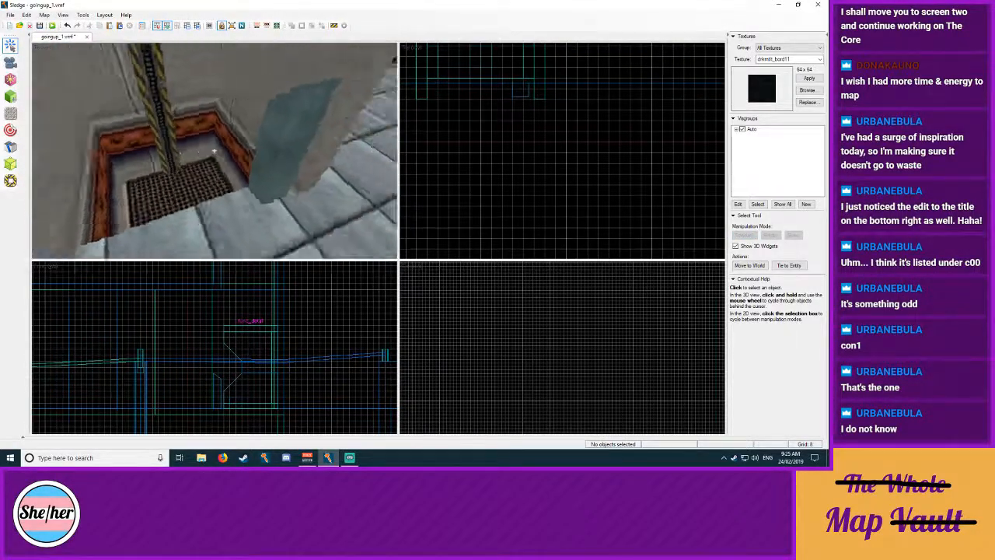
{"action": "key", "text": "s"}
{"action": "key", "text": "a"}
{"action": "key", "text": "d"}
{"action": "key", "text": "s"}
{"action": "key", "text": "w"}
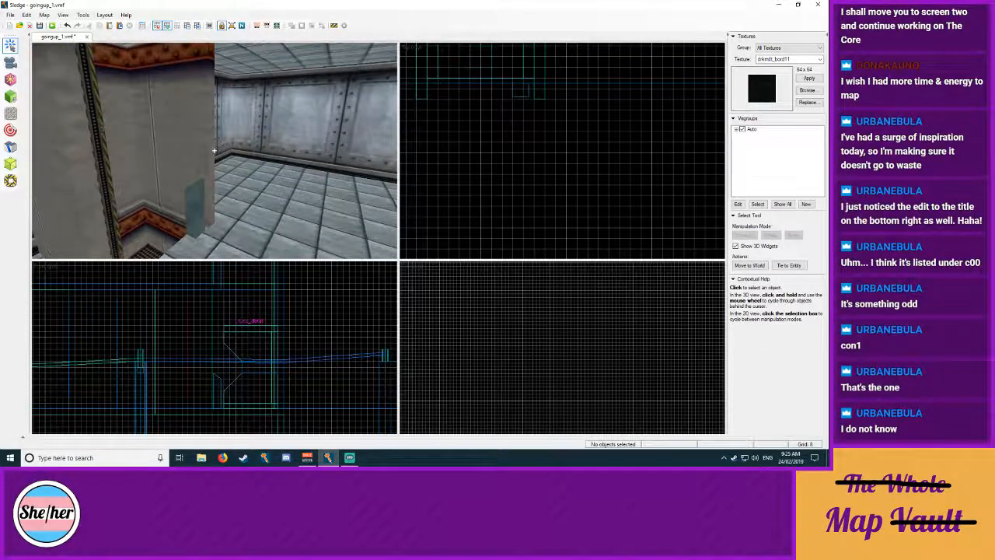
{"action": "key", "text": "w"}
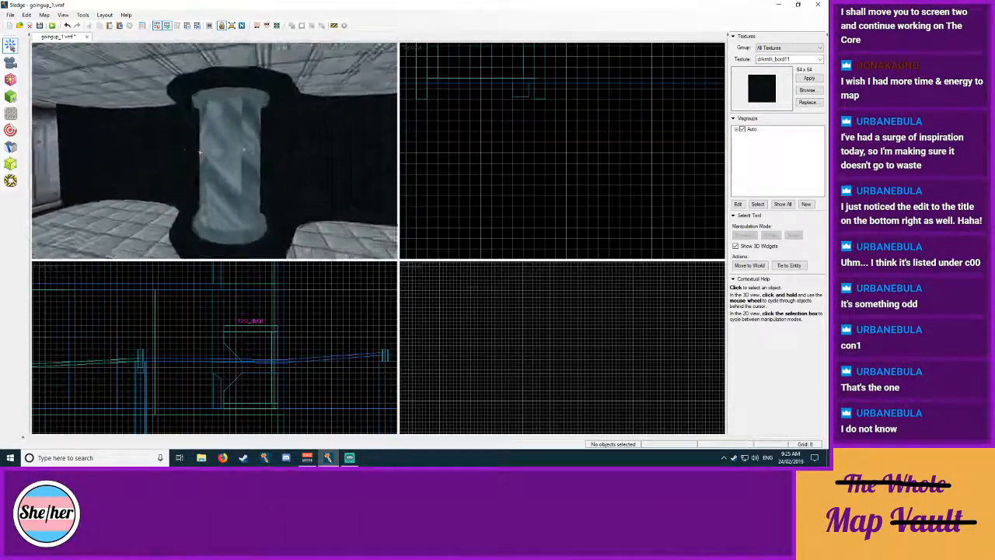
{"action": "key", "text": "w"}
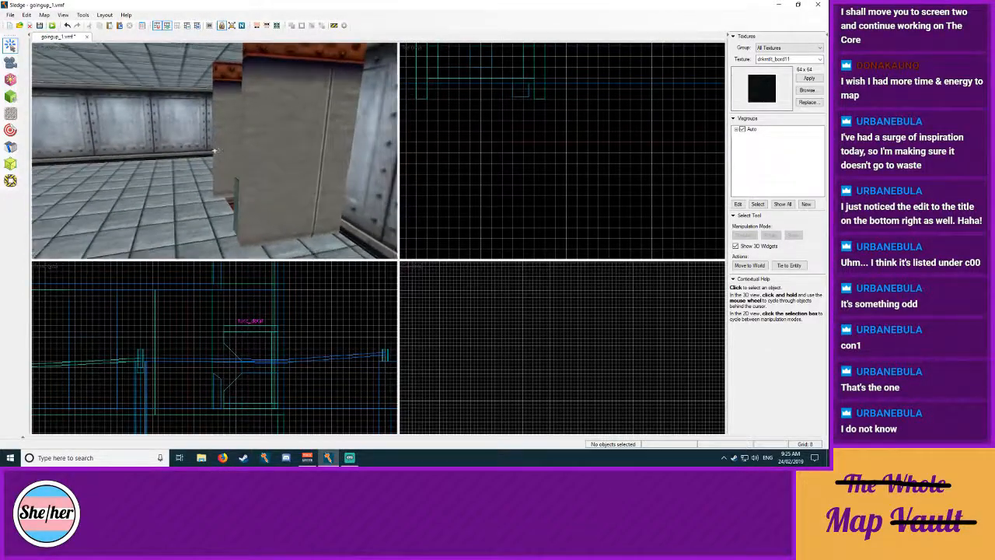
{"action": "key", "text": "w"}
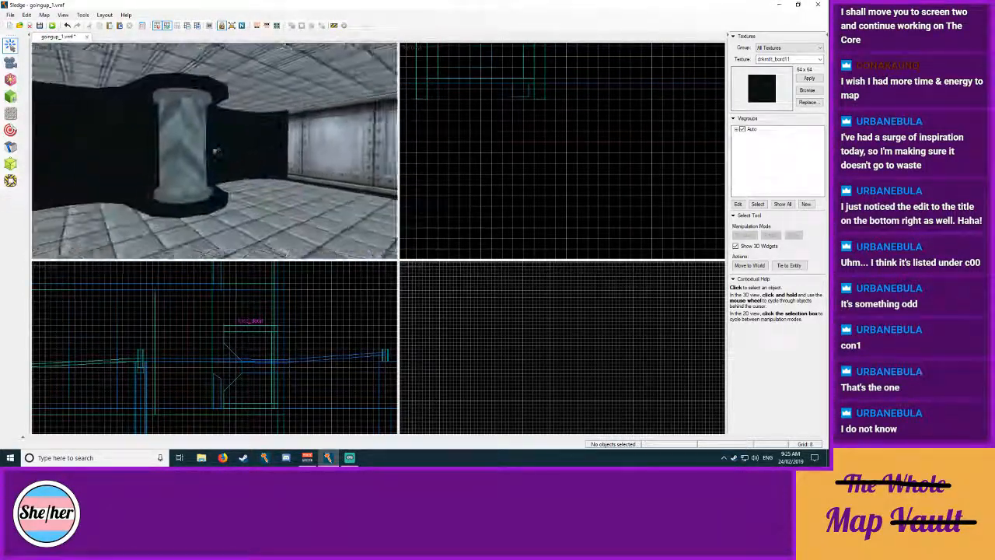
{"action": "key", "text": "w"}
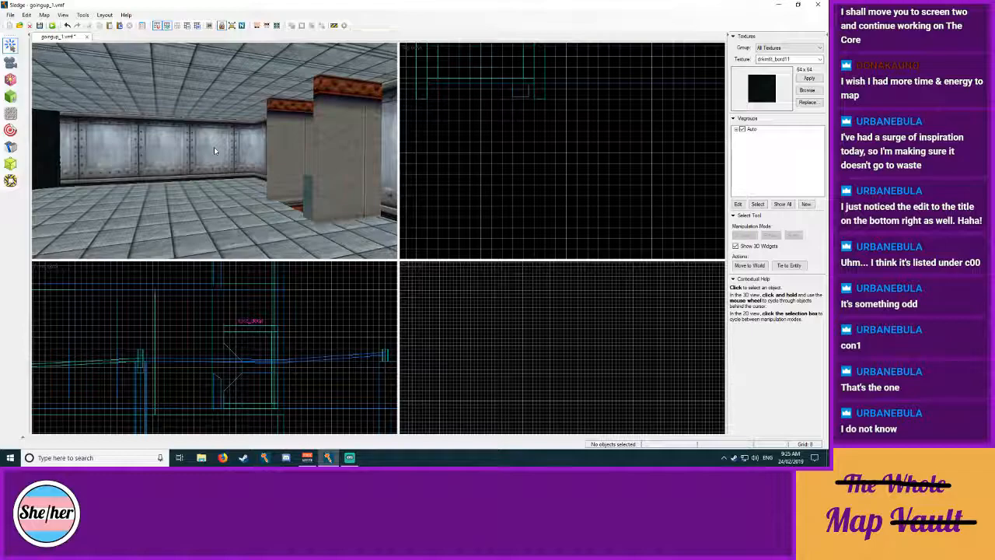
{"action": "key", "text": "z"}
{"action": "key", "text": "w"}
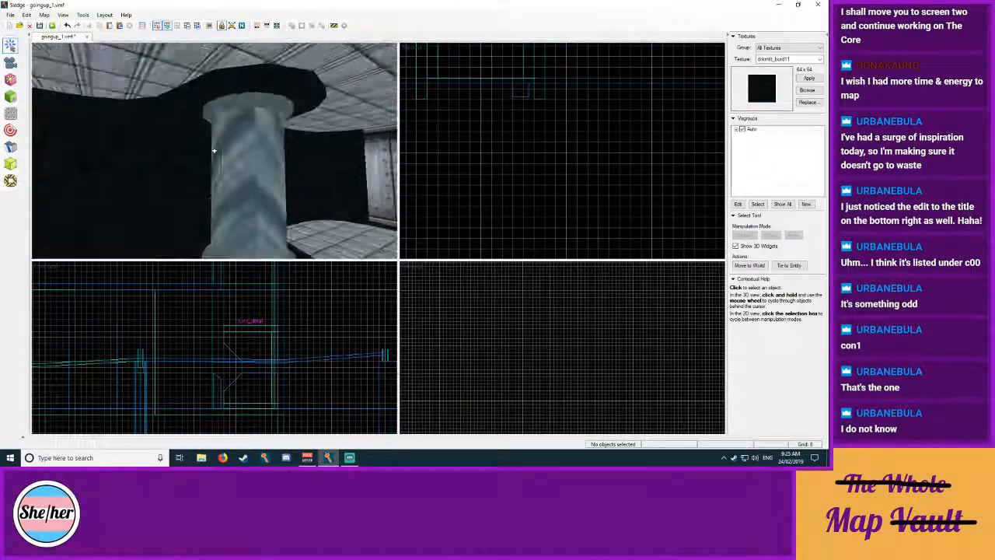
{"action": "key", "text": "s"}
{"action": "key", "text": "w"}
{"action": "key", "text": "s"}
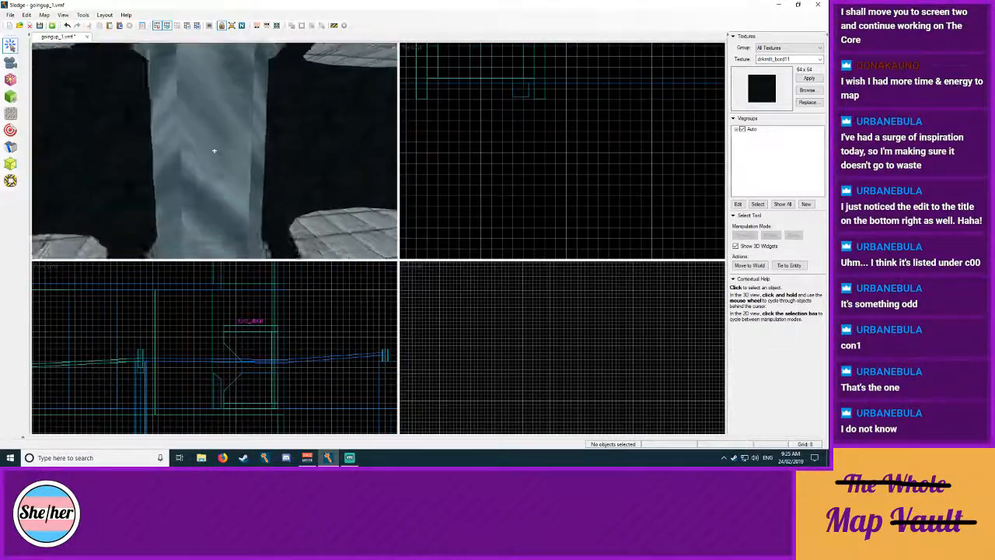
{"action": "key", "text": "z"}
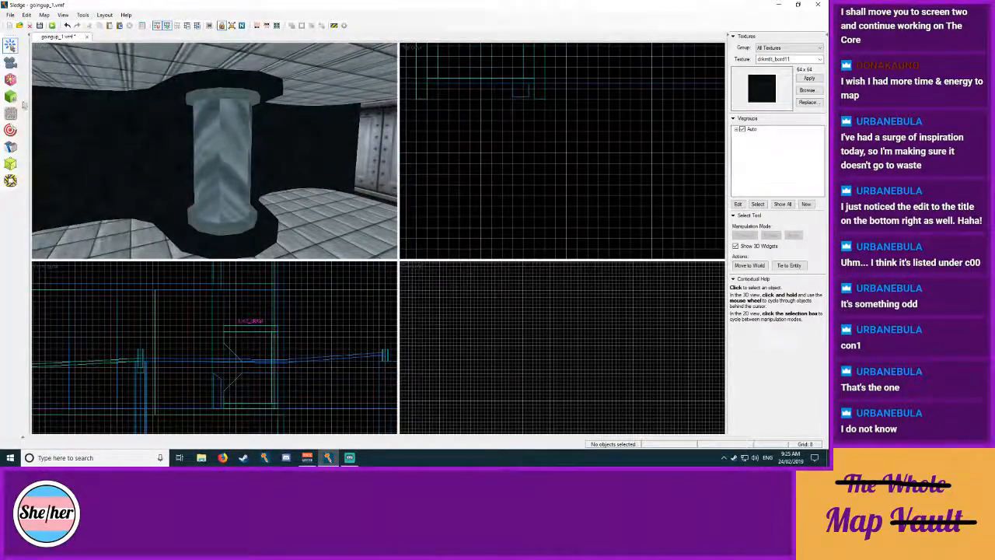
Step: Place an env_sprite entity in the centre of the tube at about mid-height and open its properties
{"action": "scroll", "coordinate": [518, 167], "scroll_direction": "down", "scroll_amount": 7}
{"action": "scroll", "coordinate": [477, 204], "scroll_direction": "up", "scroll_amount": 6}
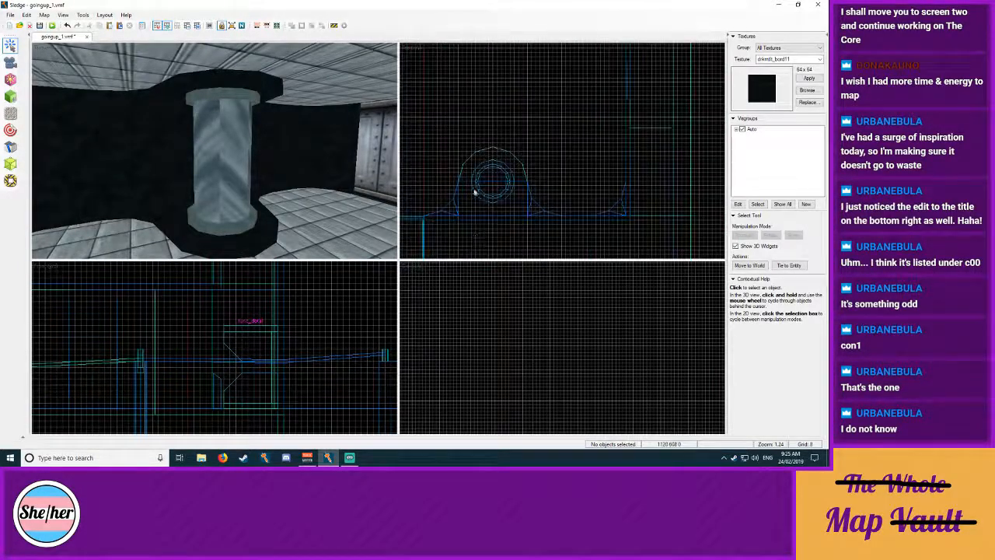
{"action": "scroll", "coordinate": [481, 222], "scroll_direction": "up", "scroll_amount": 4}
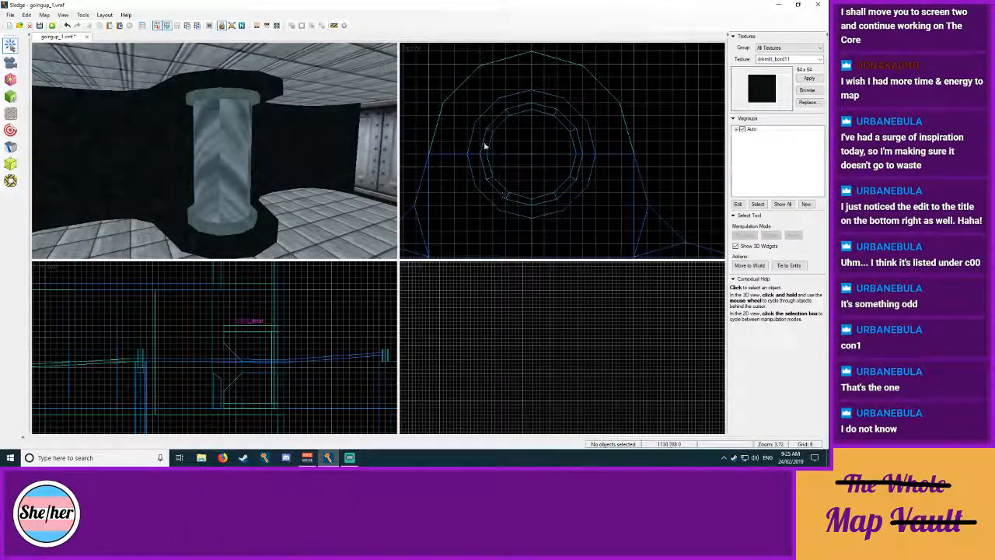
{"action": "left_click", "coordinate": [10, 80]}
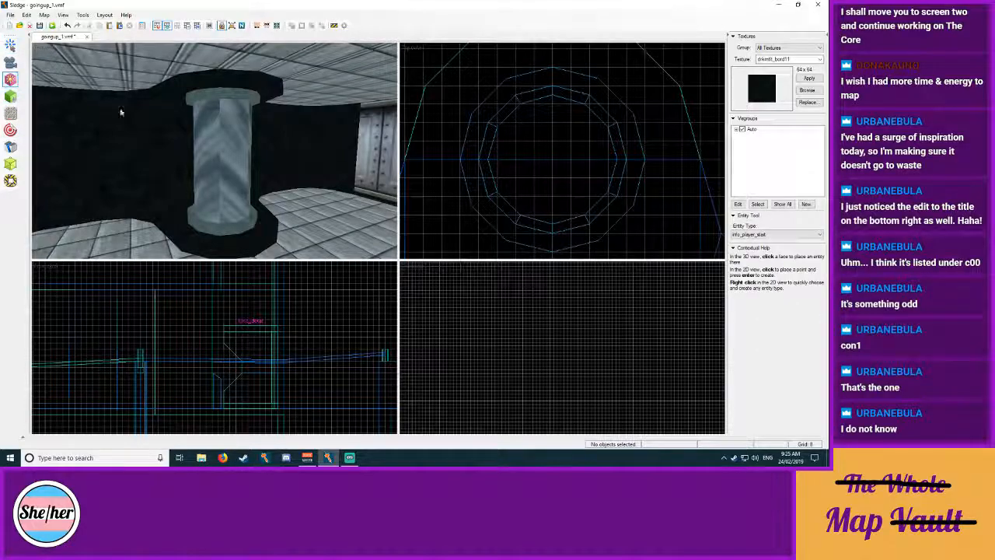
{"action": "left_click", "coordinate": [789, 236]}
{"action": "left_click_drag", "start_coordinate": [820, 314], "coordinate": [829, 282]}
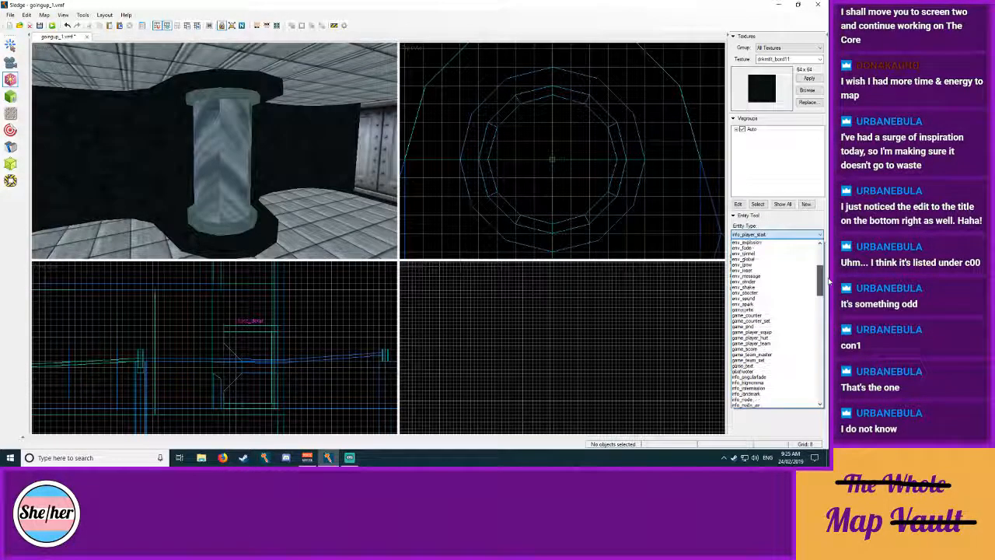
{"action": "left_click", "coordinate": [746, 304]}
{"action": "scroll", "coordinate": [250, 364], "scroll_direction": "down", "scroll_amount": 7}
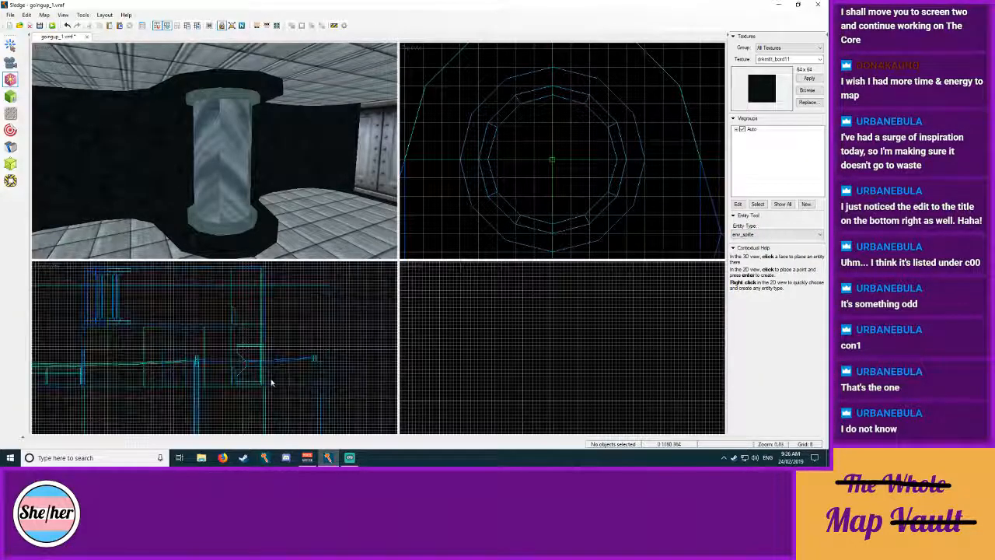
{"action": "scroll", "coordinate": [160, 327], "scroll_direction": "up", "scroll_amount": 8}
{"action": "left_click", "coordinate": [174, 345]}
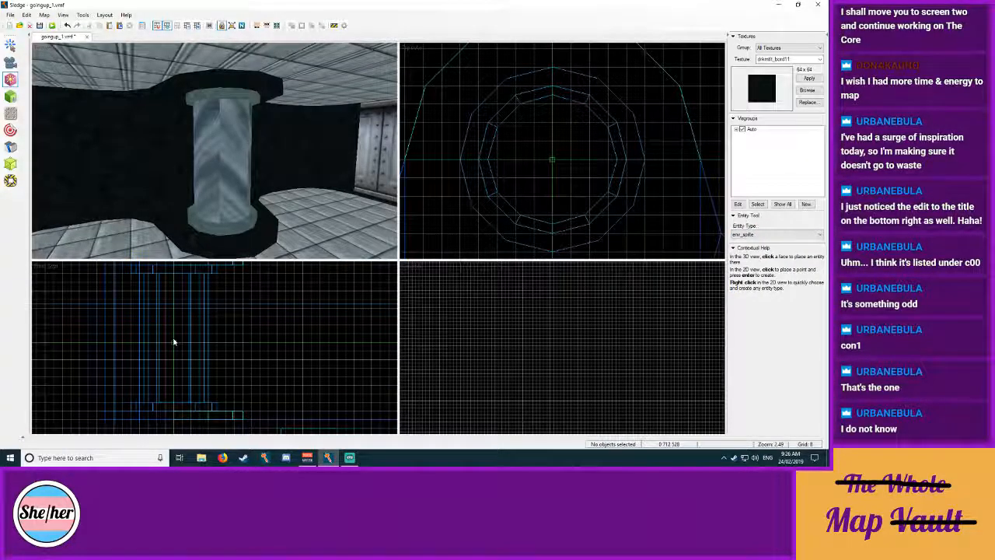
{"action": "left_click", "coordinate": [173, 338]}
{"action": "left_click", "coordinate": [174, 344]}
{"action": "left_click", "coordinate": [174, 309]}
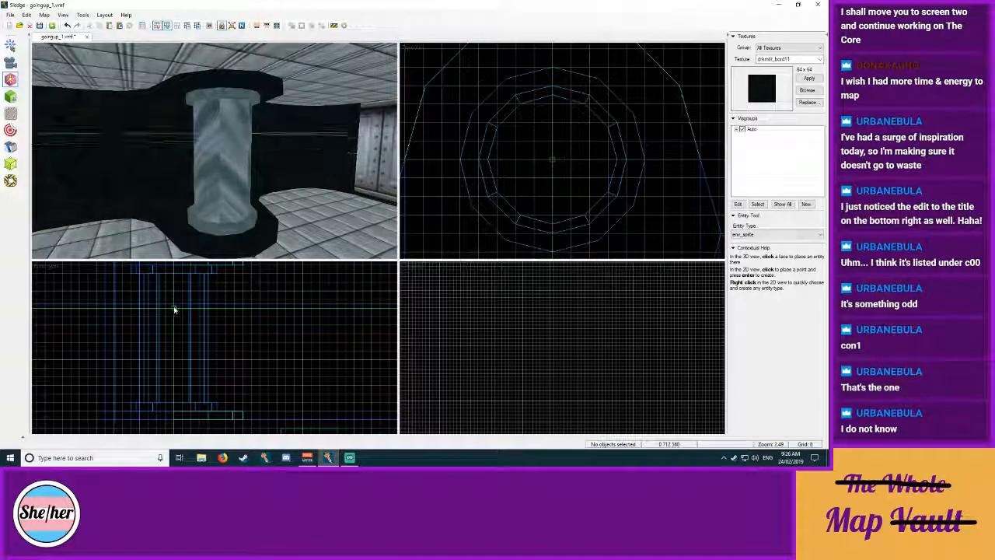
{"action": "left_click_drag", "start_coordinate": [174, 309], "coordinate": [174, 342]}
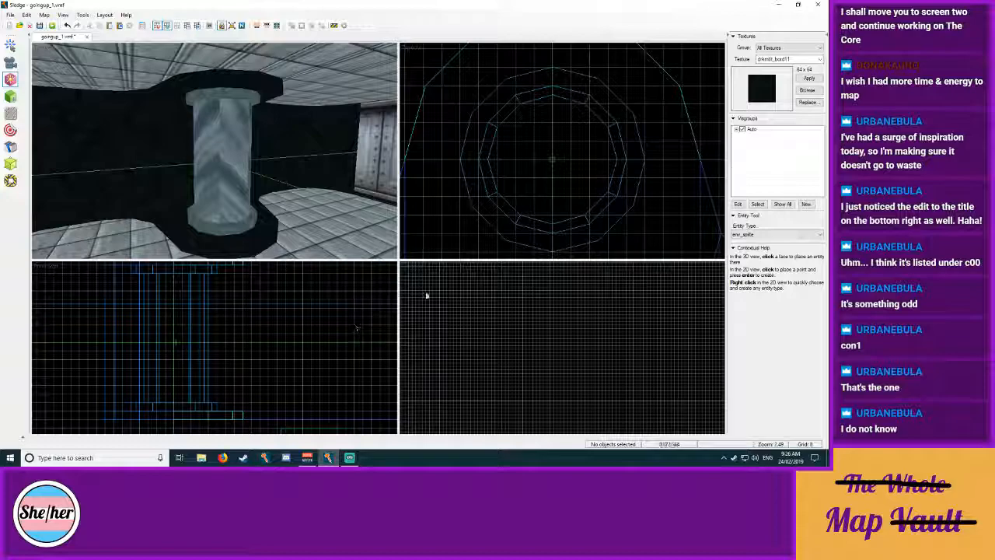
{"action": "key", "text": "Return"}
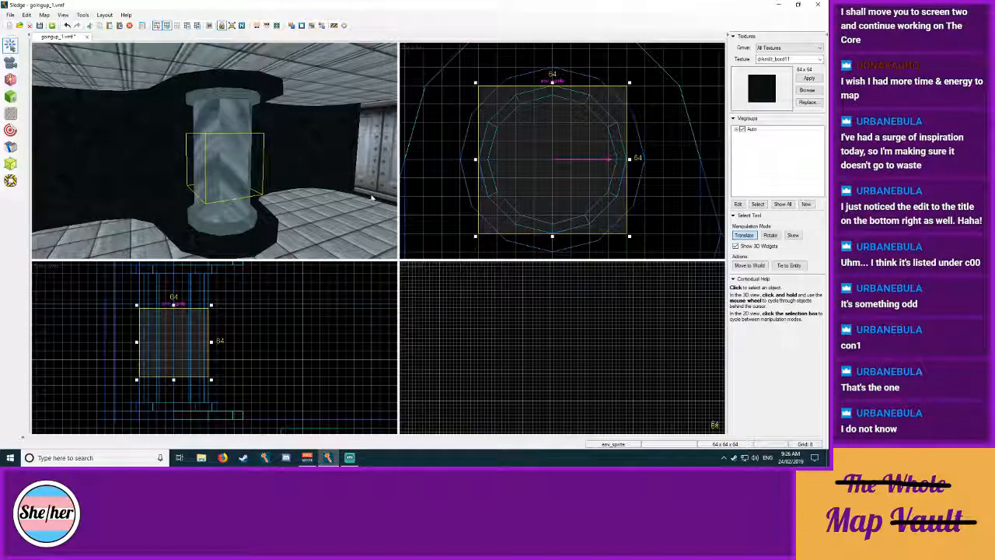
{"action": "key", "text": "alt+Return"}
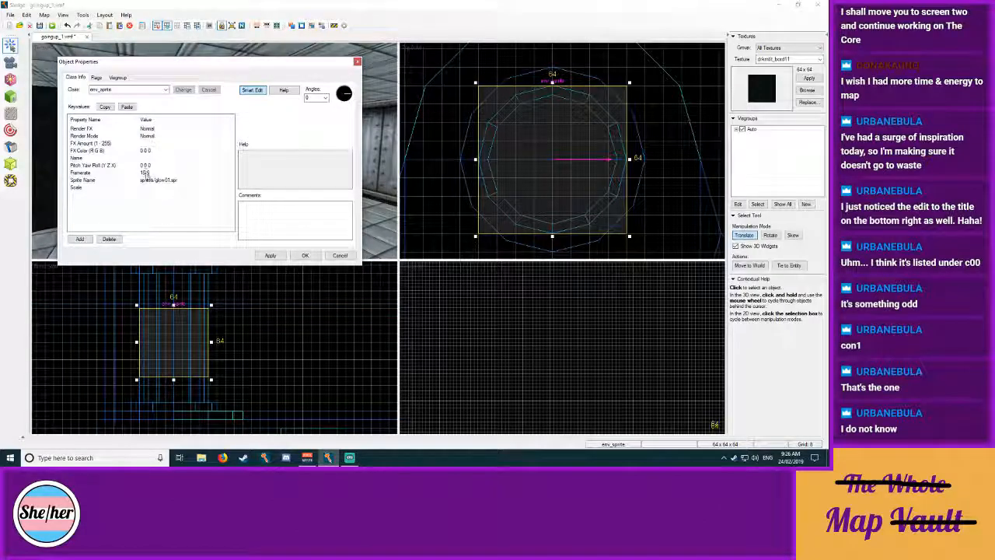
Step: Browse the full sprite library from the env_sprite's Sprite Name property for a suitable glow or teleport effect
{"action": "left_click", "coordinate": [150, 181]}
{"action": "left_click", "coordinate": [330, 120]}
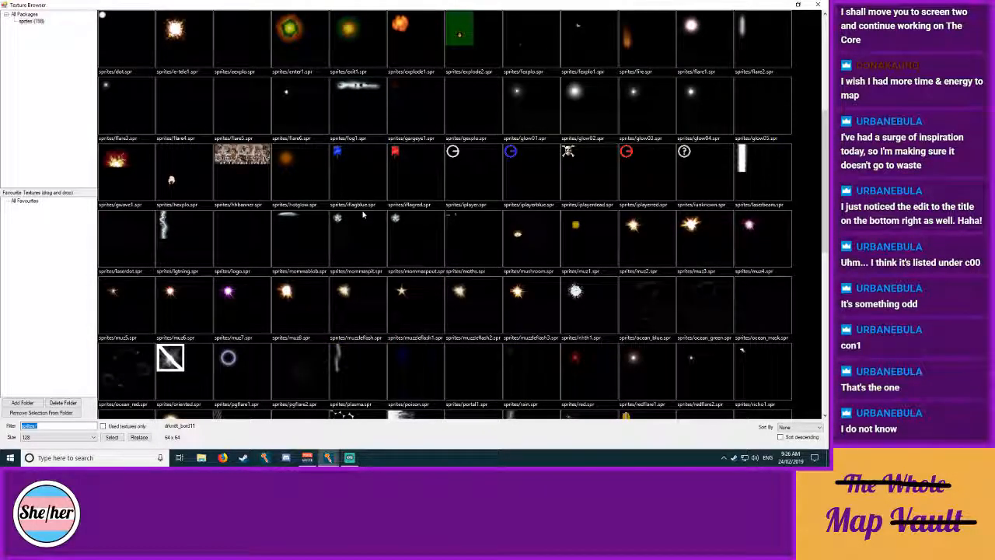
{"action": "scroll", "coordinate": [359, 208], "scroll_direction": "down", "scroll_amount": 5}
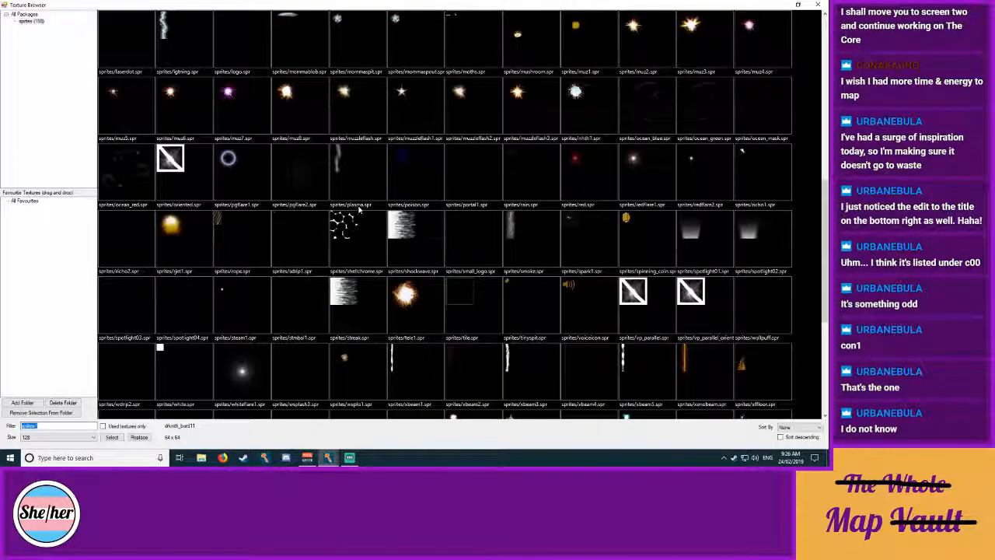
{"action": "scroll", "coordinate": [359, 208], "scroll_direction": "down", "scroll_amount": 2}
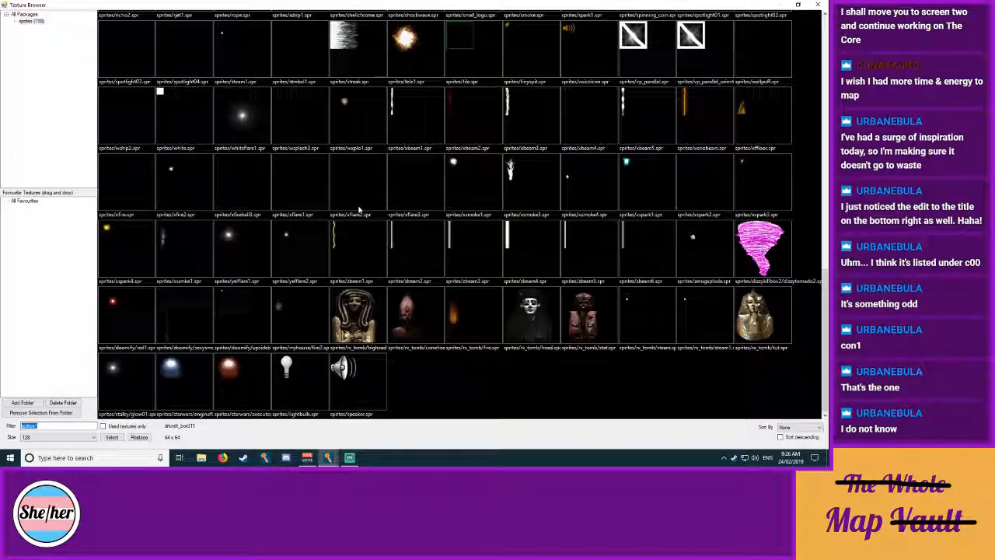
{"action": "scroll", "coordinate": [360, 208], "scroll_direction": "up", "scroll_amount": 3}
{"action": "scroll", "coordinate": [359, 208], "scroll_direction": "down", "scroll_amount": 3}
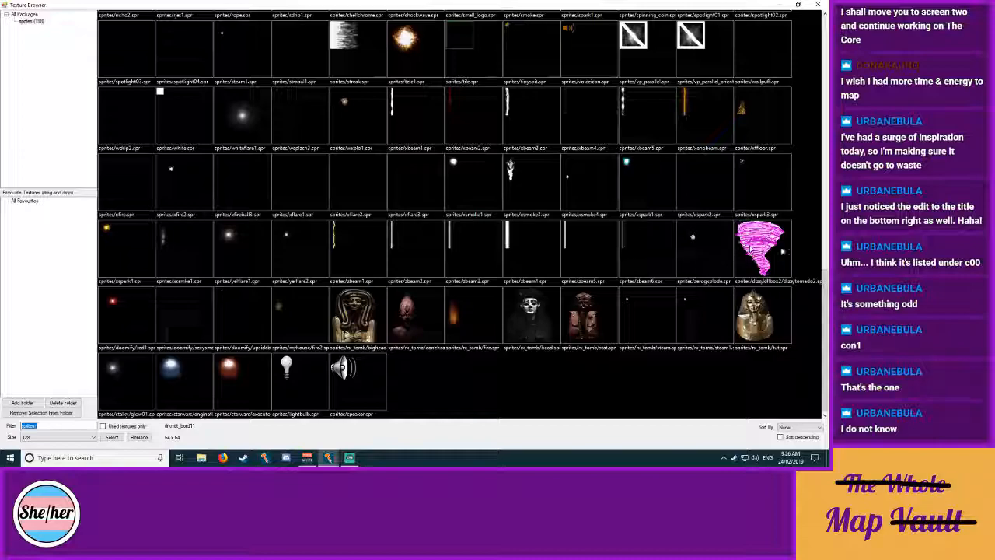
{"action": "scroll", "coordinate": [416, 206], "scroll_direction": "up", "scroll_amount": 1}
{"action": "scroll", "coordinate": [416, 206], "scroll_direction": "up", "scroll_amount": 10}
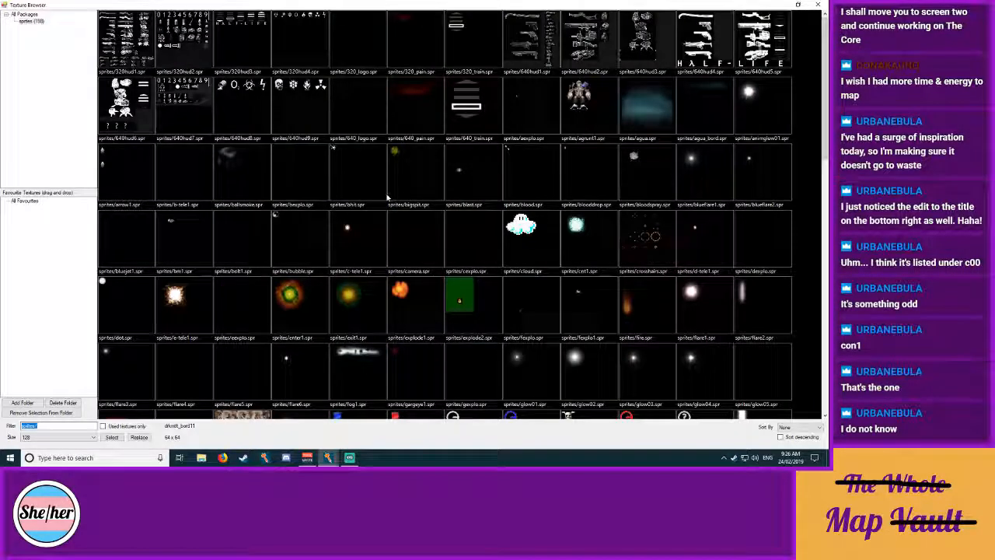
{"action": "scroll", "coordinate": [386, 197], "scroll_direction": "down", "scroll_amount": 2}
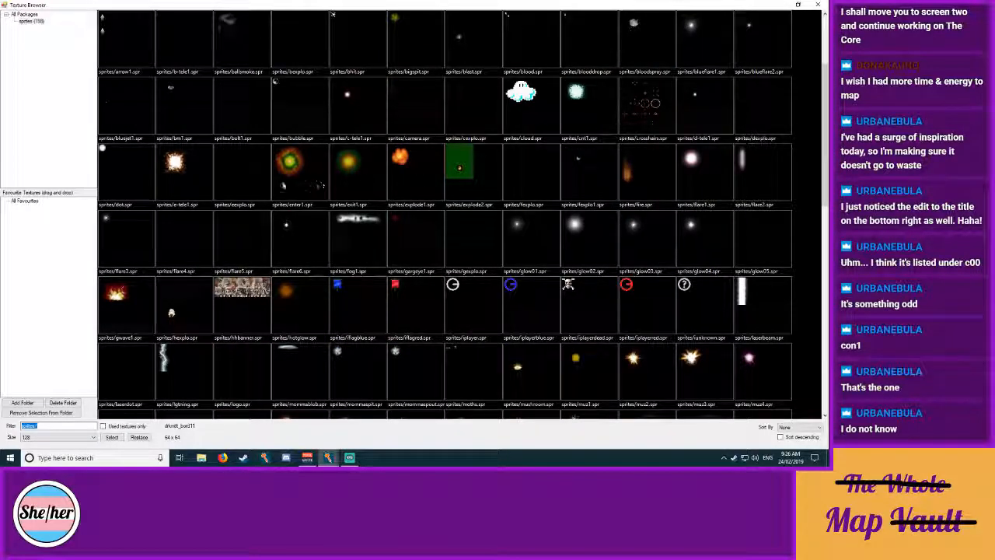
{"action": "scroll", "coordinate": [221, 280], "scroll_direction": "down", "scroll_amount": 3}
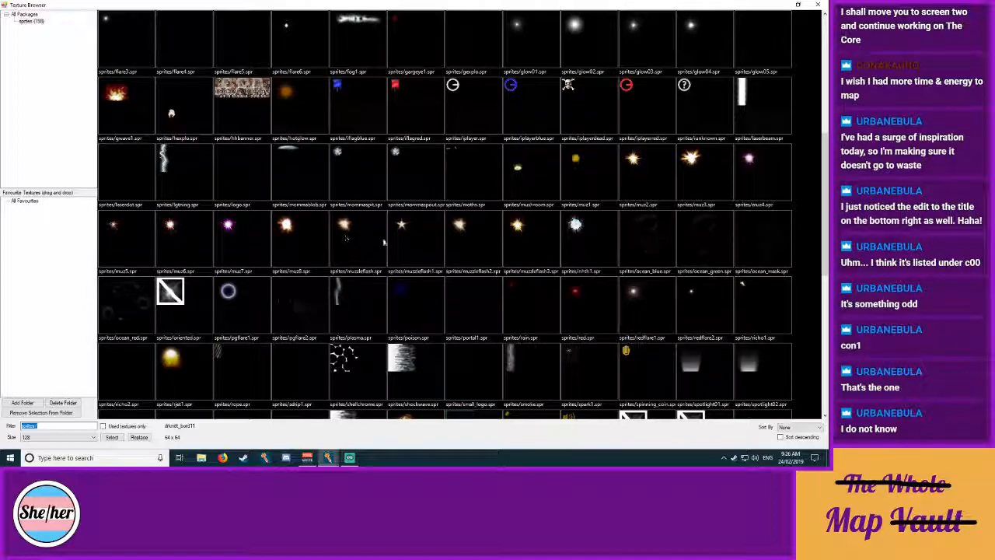
{"action": "scroll", "coordinate": [376, 240], "scroll_direction": "down", "scroll_amount": 3}
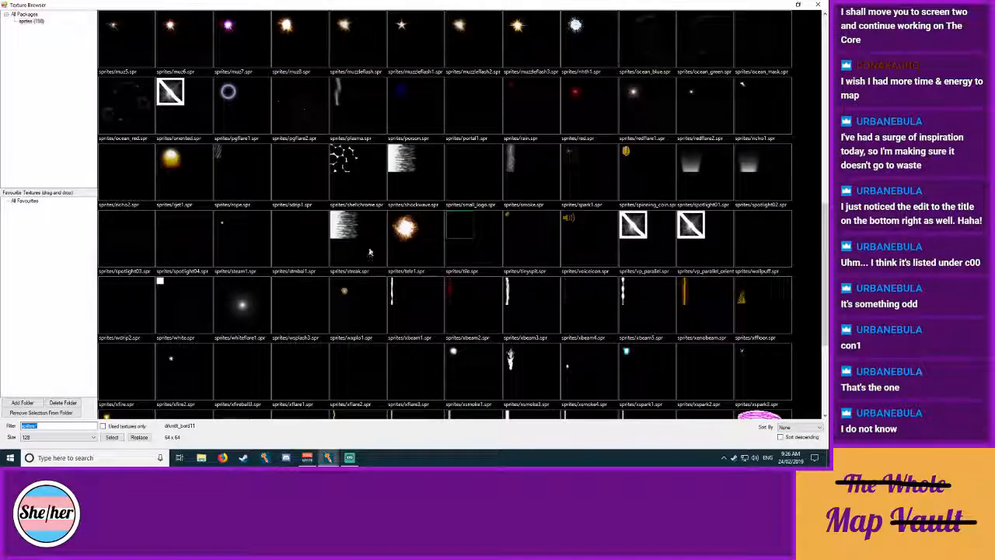
Step: Compare candidate sprites in the library, including tele1.spr, muzzleflash3.spr and cexplo.spr
{"action": "left_click", "coordinate": [406, 241]}
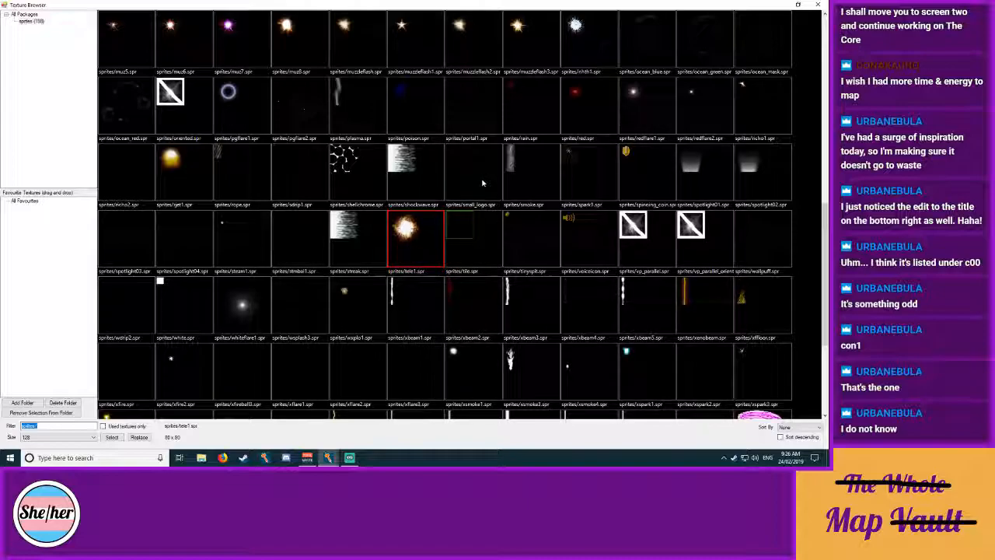
{"action": "scroll", "coordinate": [443, 204], "scroll_direction": "up", "scroll_amount": 1}
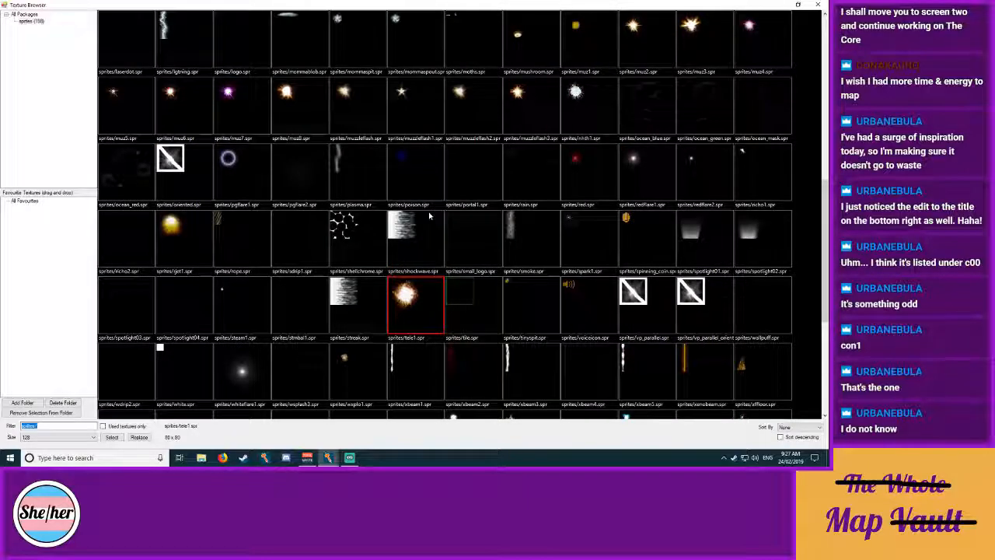
{"action": "scroll", "coordinate": [418, 222], "scroll_direction": "up", "scroll_amount": 2}
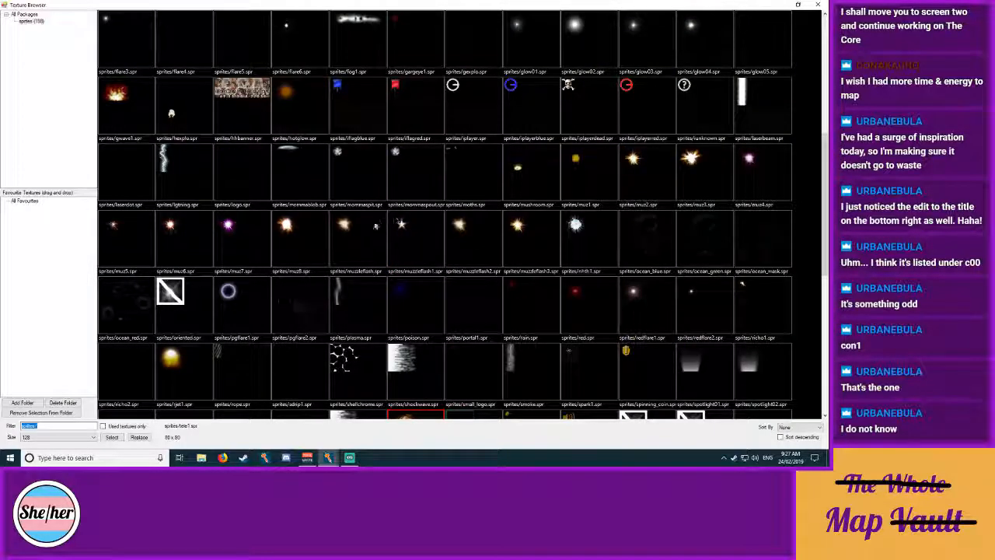
{"action": "scroll", "coordinate": [461, 256], "scroll_direction": "down", "scroll_amount": 2}
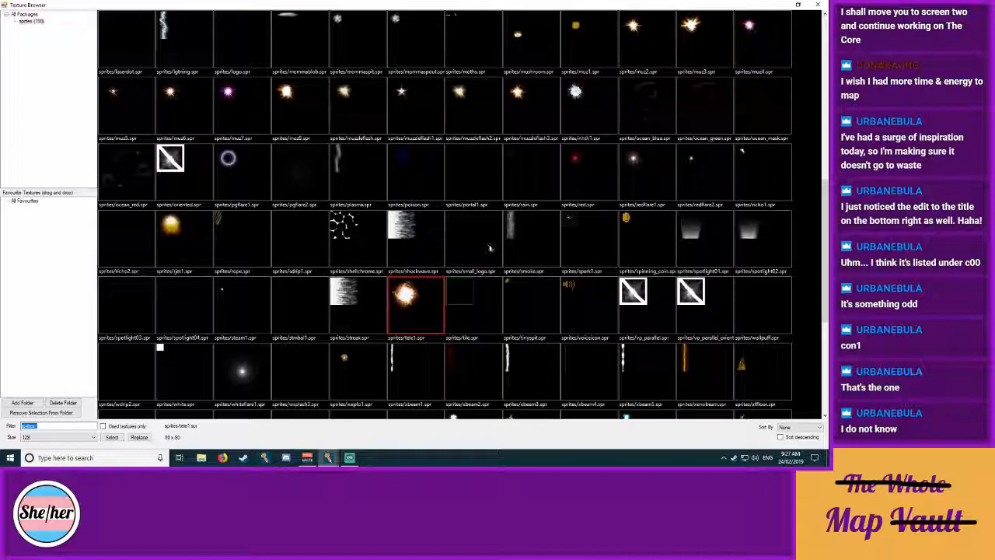
{"action": "left_click", "coordinate": [581, 233]}
{"action": "left_click", "coordinate": [632, 227]}
{"action": "left_click", "coordinate": [571, 115]}
{"action": "left_click", "coordinate": [537, 115]}
{"action": "scroll", "coordinate": [549, 321], "scroll_direction": "up", "scroll_amount": 10}
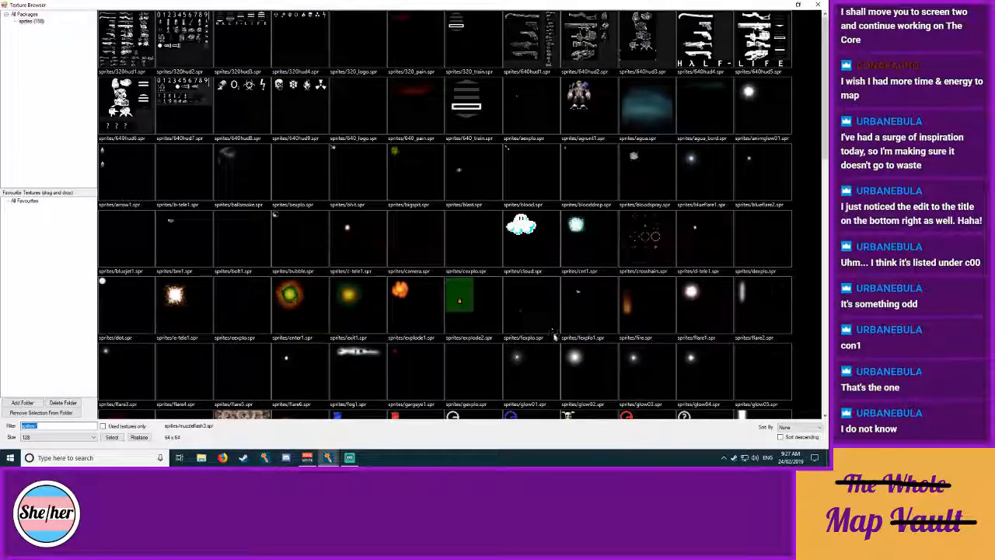
{"action": "left_click", "coordinate": [465, 255]}
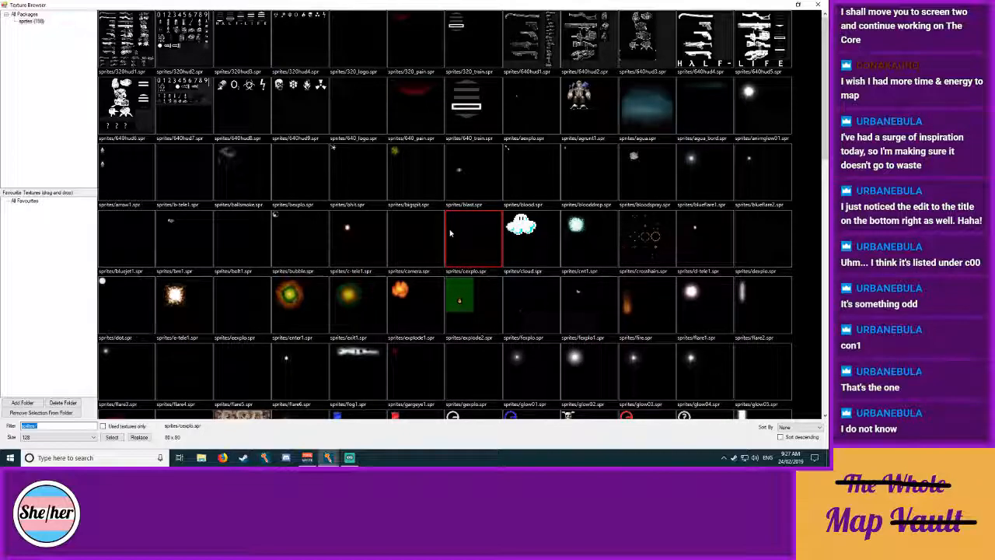
Step: Set the env_sprite's Sprite Name to sprites/e-tele1.spr
{"action": "scroll", "coordinate": [460, 271], "scroll_direction": "down", "scroll_amount": 3}
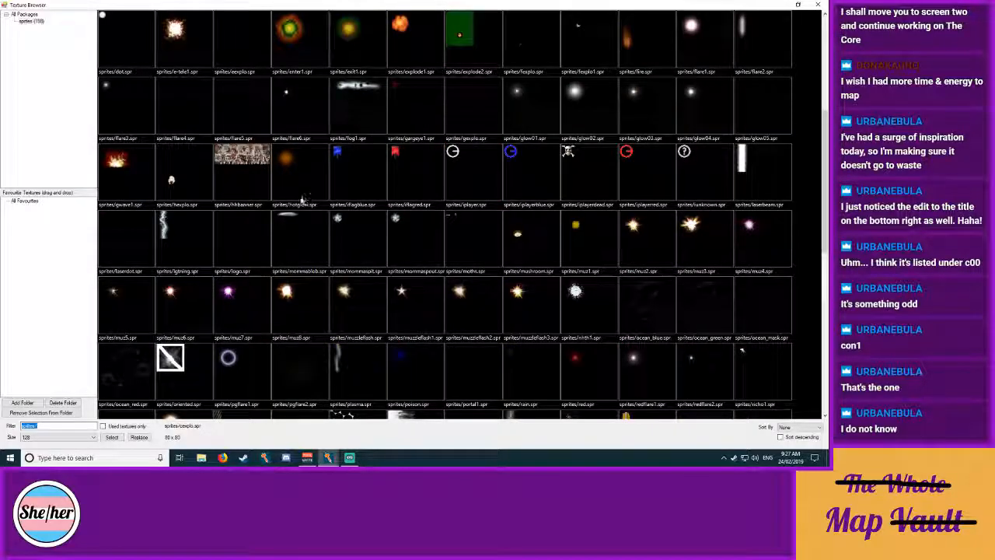
{"action": "scroll", "coordinate": [308, 201], "scroll_direction": "up", "scroll_amount": 2}
{"action": "double_click", "coordinate": [186, 170]}
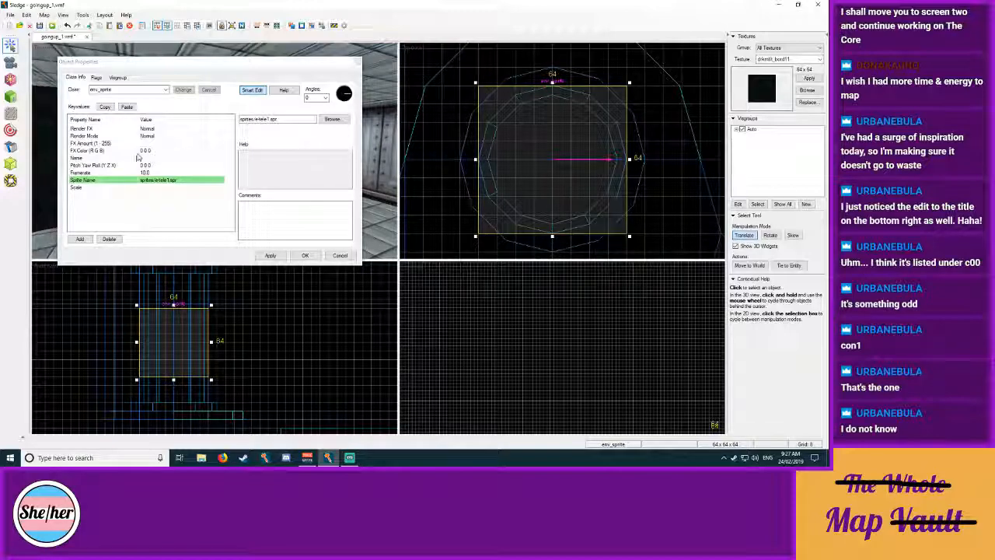
Step: Enable the env_sprite's Start on flag and return to its keyvalues
{"action": "left_click", "coordinate": [96, 78]}
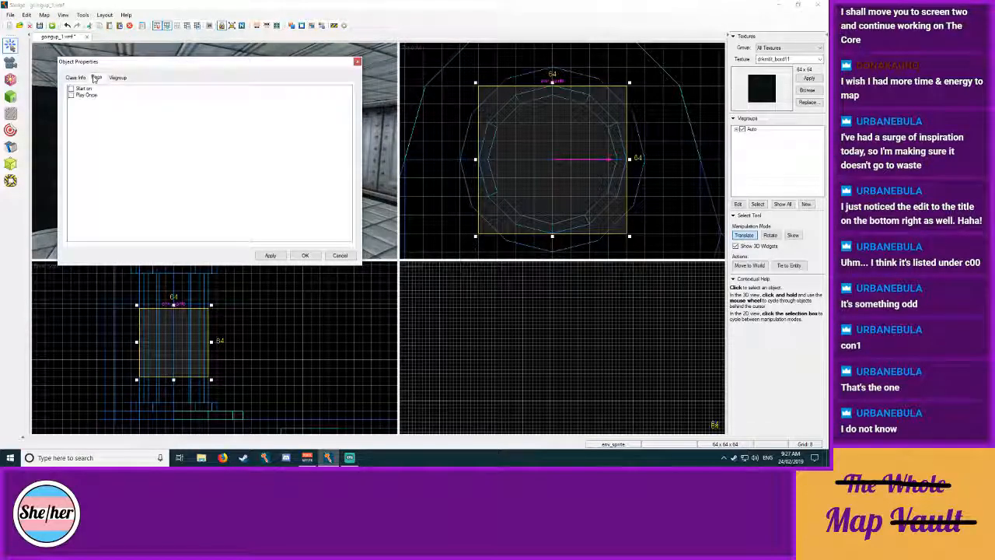
{"action": "left_click", "coordinate": [81, 89]}
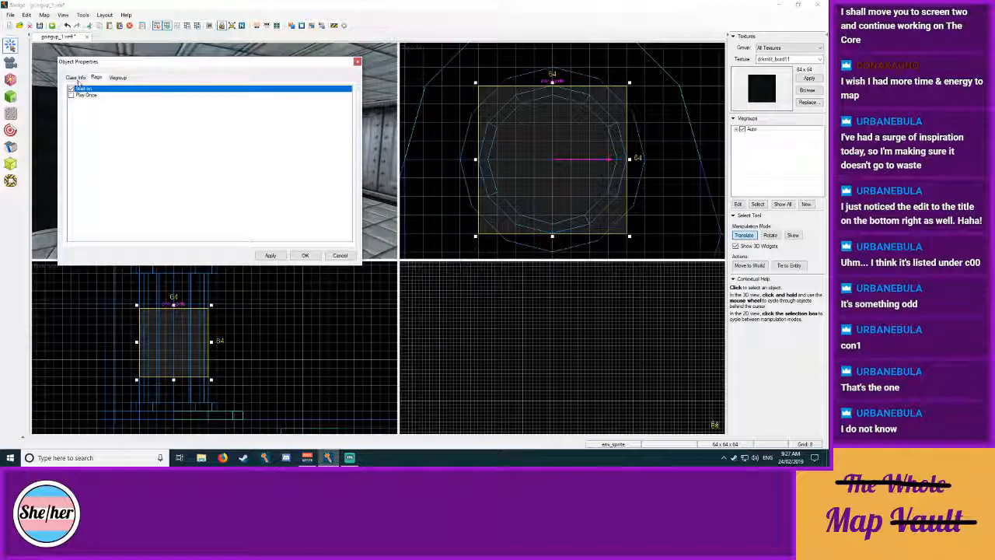
{"action": "left_click", "coordinate": [75, 78]}
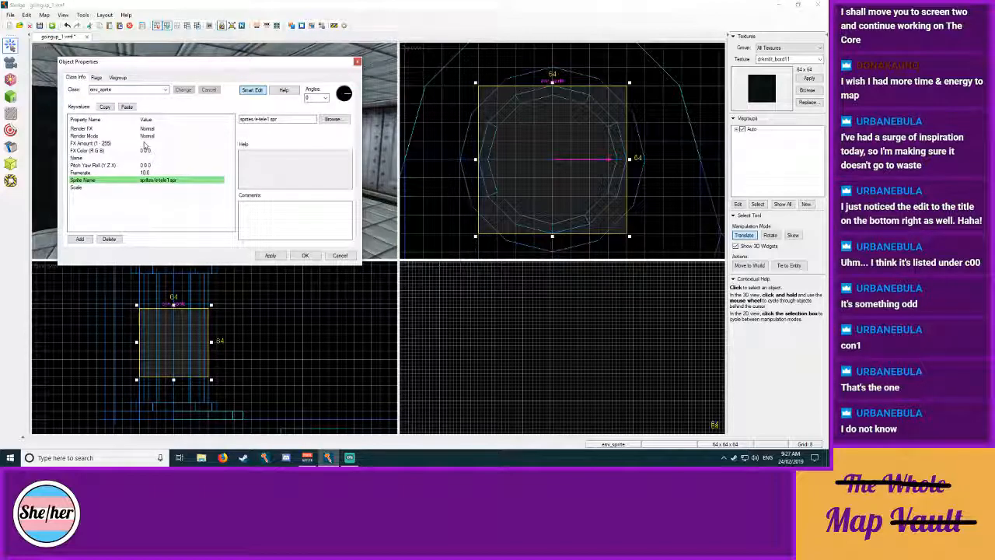
Step: Review the env_sprite's render properties and the available Render Mode options
{"action": "left_click", "coordinate": [150, 137]}
{"action": "left_click", "coordinate": [156, 130]}
{"action": "left_click", "coordinate": [154, 136]}
{"action": "left_click", "coordinate": [153, 142]}
{"action": "left_click", "coordinate": [153, 137]}
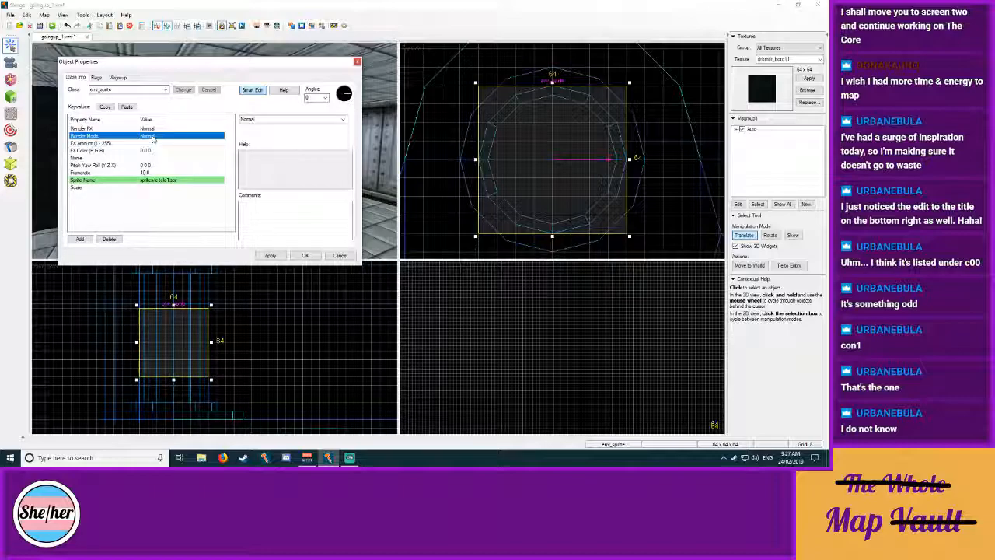
{"action": "left_click", "coordinate": [153, 181]}
{"action": "left_click", "coordinate": [153, 144]}
{"action": "left_click", "coordinate": [153, 137]}
{"action": "left_click", "coordinate": [342, 119]}
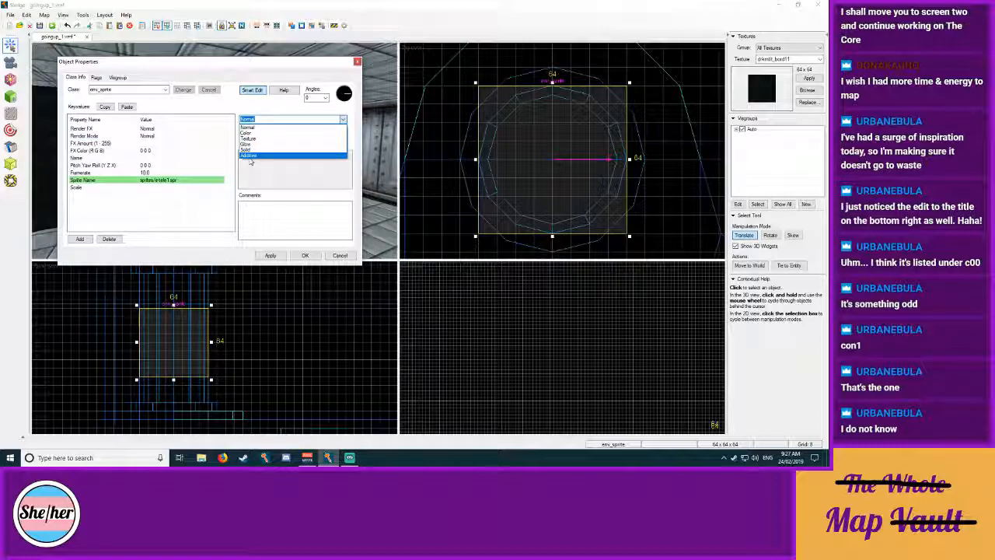
Step: Switch to Firefox and find the Half-Life Entity Guide category in the TWHL wiki
{"action": "left_click", "coordinate": [224, 459]}
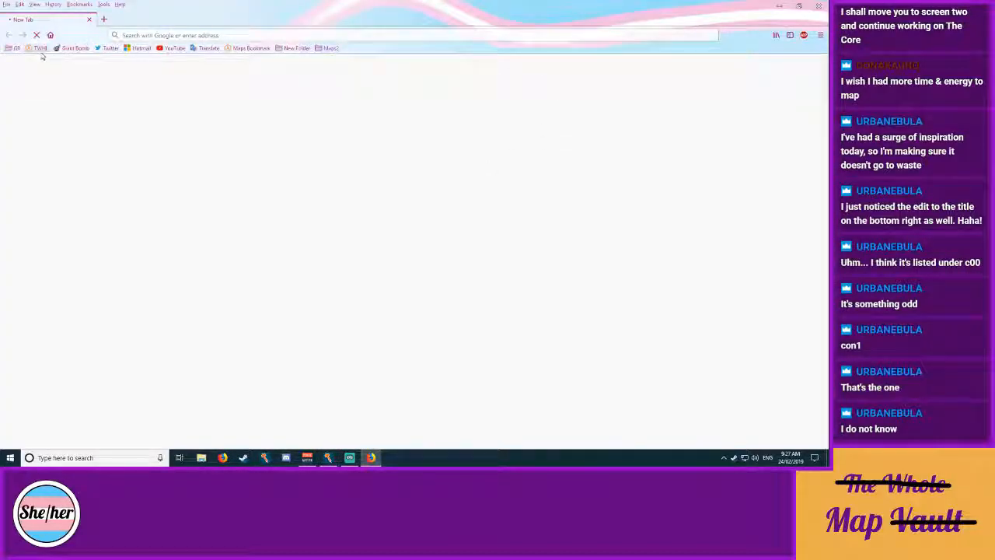
{"action": "left_click", "coordinate": [39, 48]}
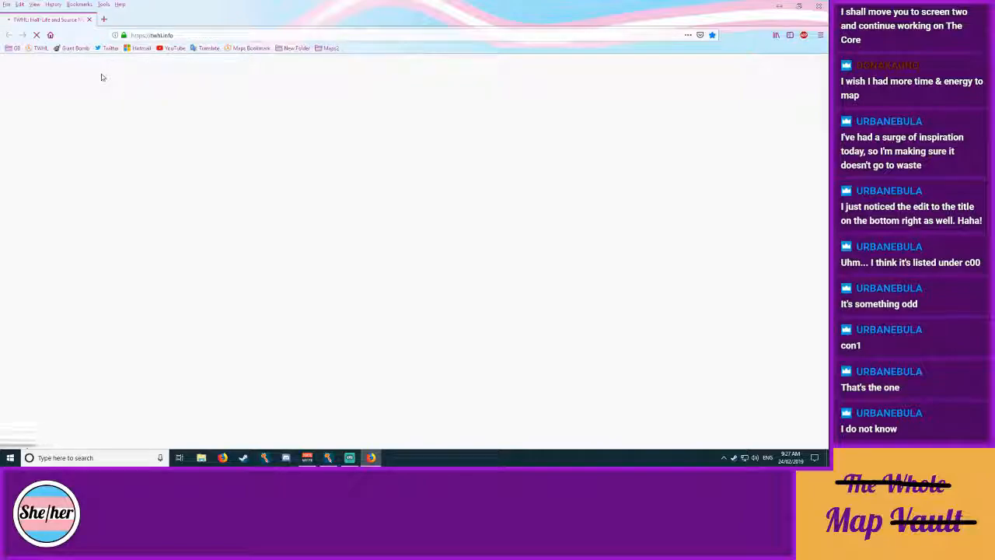
{"action": "scroll", "coordinate": [102, 78], "scroll_direction": "down", "scroll_amount": 4}
{"action": "scroll", "coordinate": [412, 248], "scroll_direction": "down", "scroll_amount": 4}
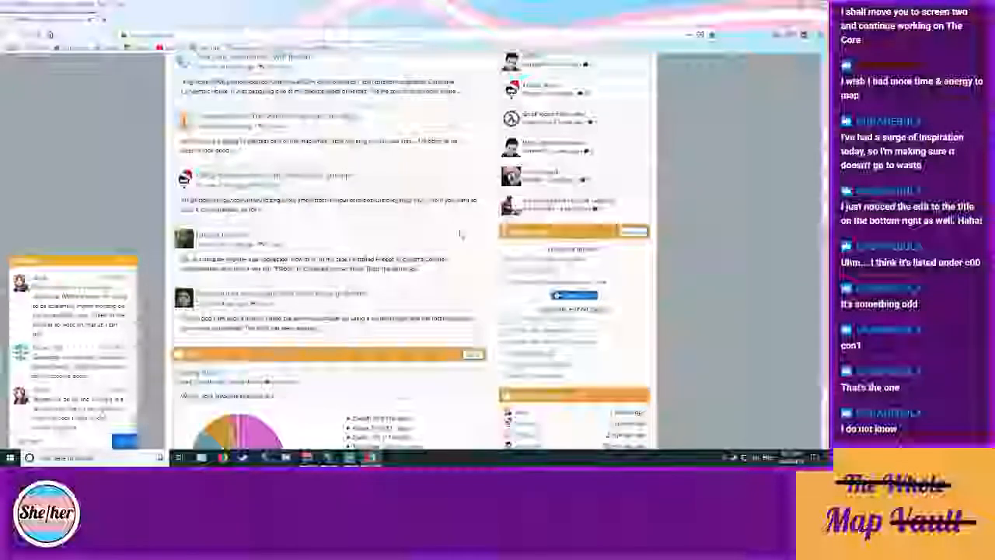
{"action": "left_click", "coordinate": [546, 354]}
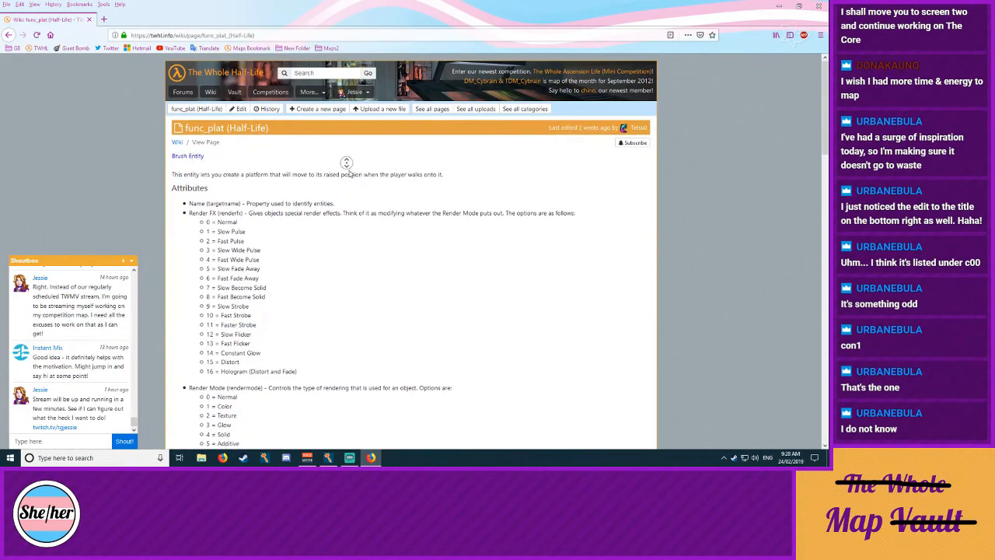
{"action": "key", "text": "End"}
{"action": "scroll", "coordinate": [344, 344], "scroll_direction": "up", "scroll_amount": 3}
{"action": "left_click", "coordinate": [278, 110]}
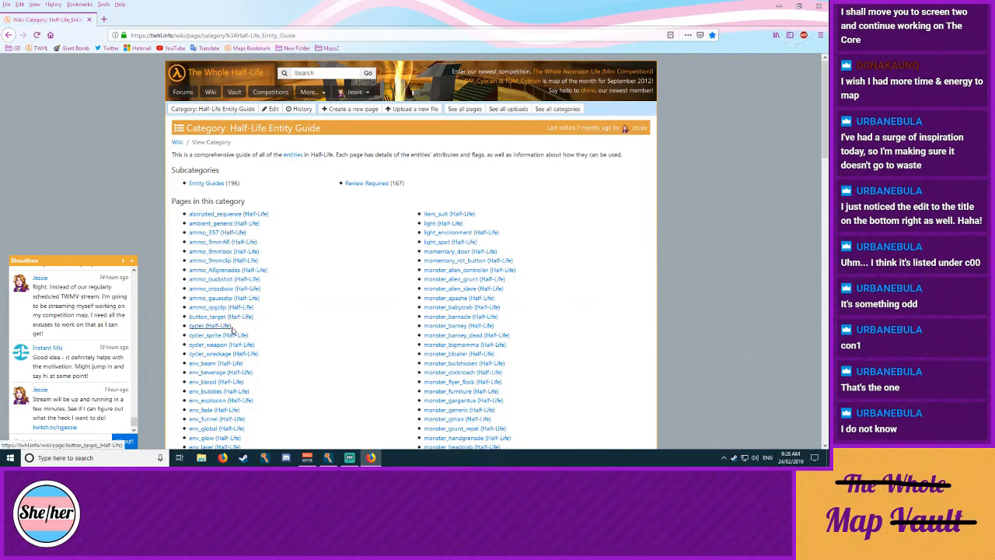
Step: Look up the env_sprite and env_glow wiki pages, read the Render Mode and FX Amount descriptions, and close the browser
{"action": "scroll", "coordinate": [230, 330], "scroll_direction": "down", "scroll_amount": 5}
{"action": "left_click", "coordinate": [219, 293]}
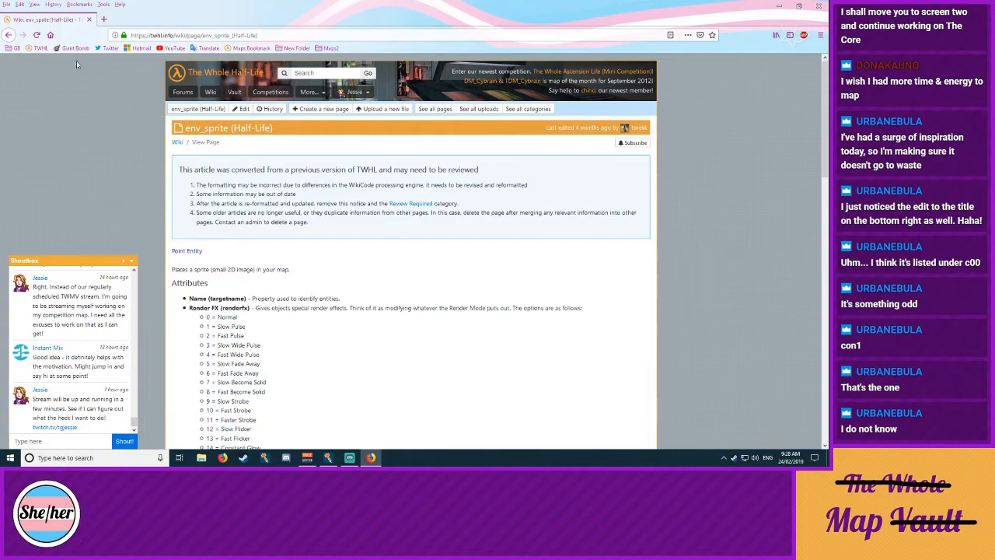
{"action": "key", "text": "alt+Left"}
{"action": "left_click", "coordinate": [215, 218]}
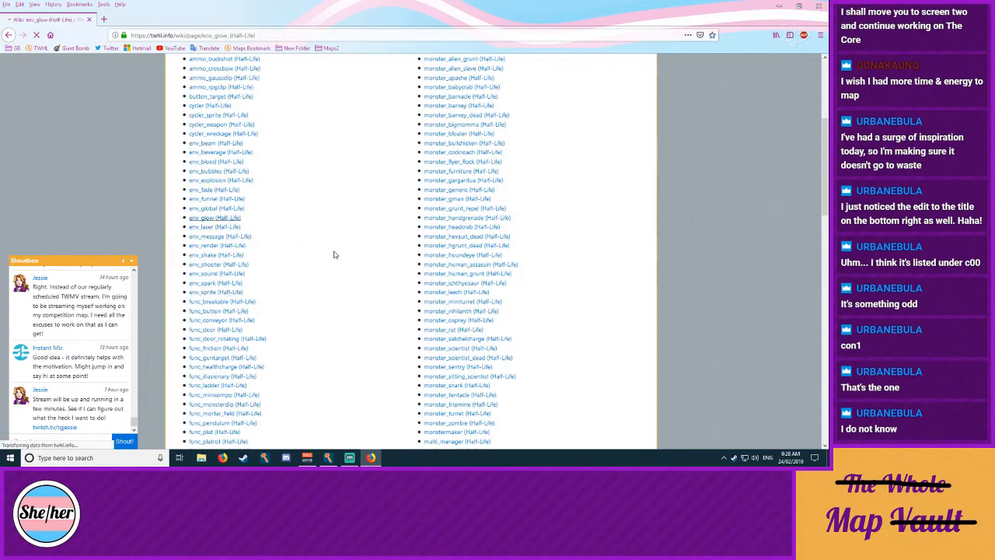
{"action": "scroll", "coordinate": [334, 248], "scroll_direction": "down", "scroll_amount": 5}
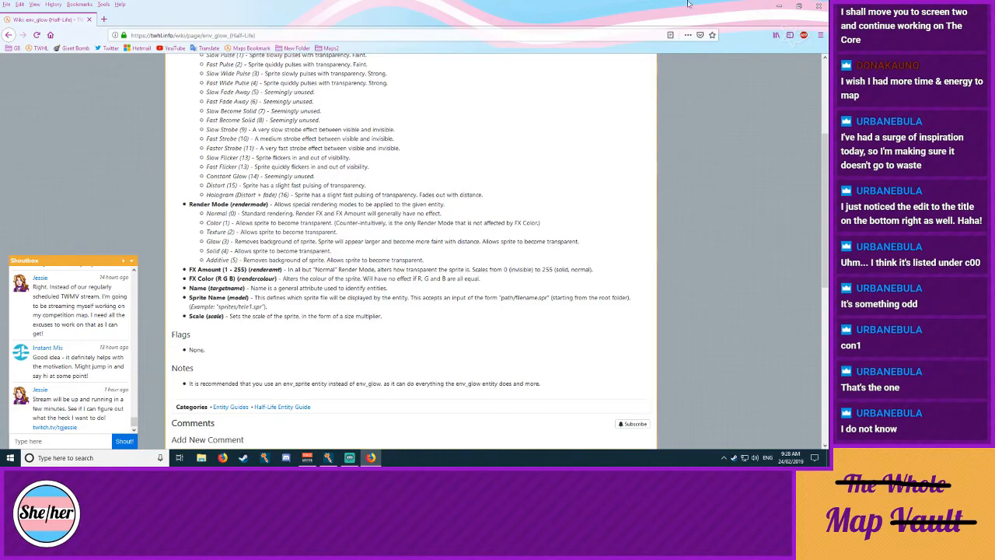
{"action": "left_click", "coordinate": [819, 6]}
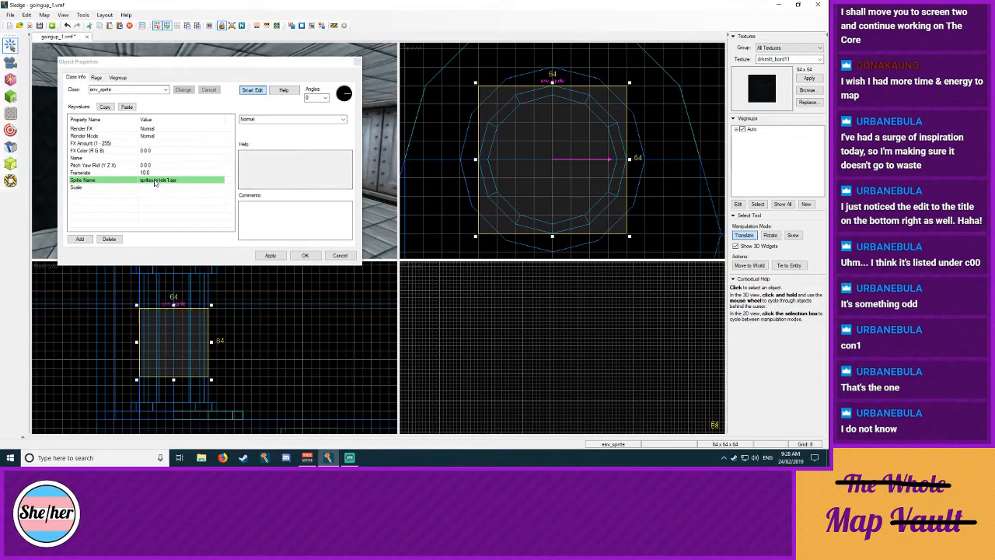
Step: Set the env_sprite's Render Mode to Additive and its FX Amount to 255
{"action": "left_click", "coordinate": [182, 136]}
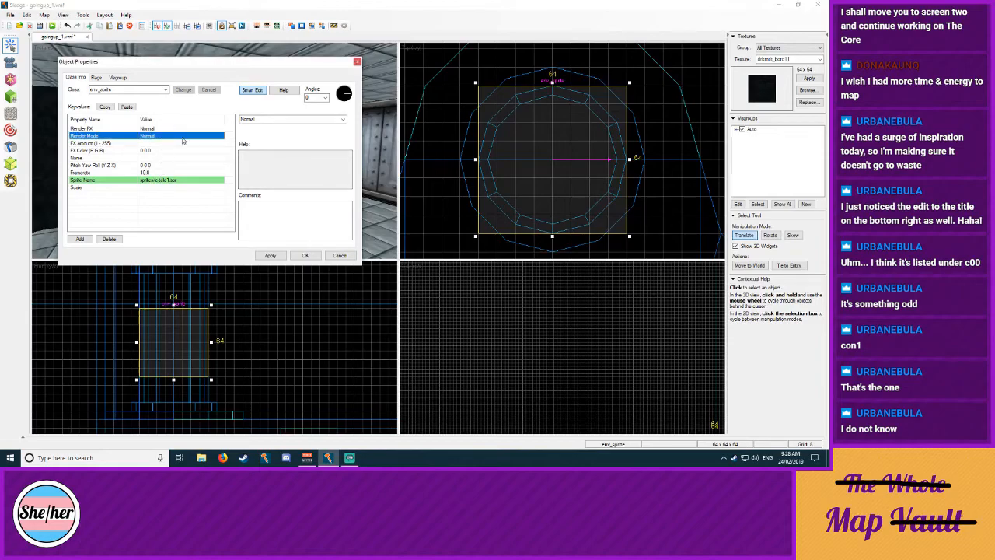
{"action": "left_click", "coordinate": [343, 121]}
{"action": "left_click", "coordinate": [342, 121]}
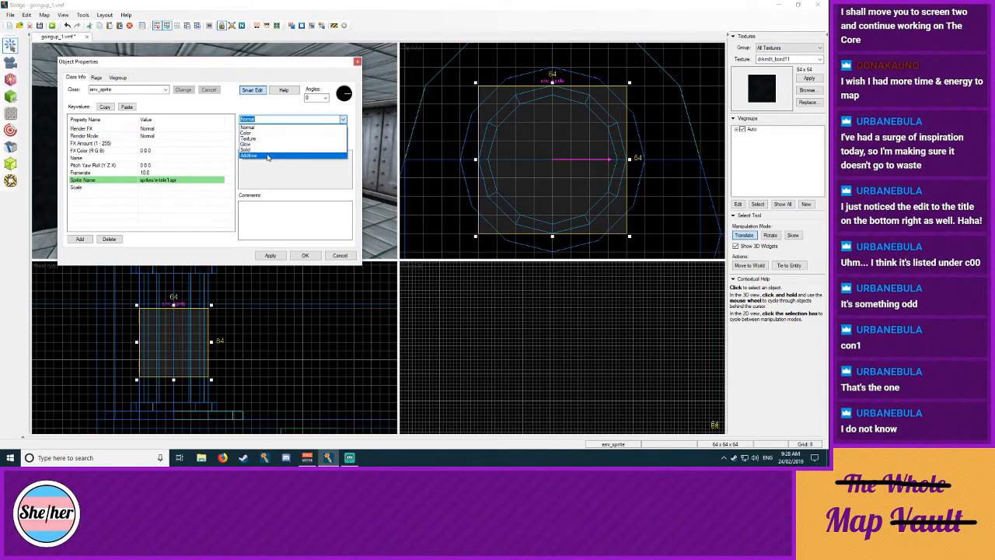
{"action": "left_click", "coordinate": [268, 156]}
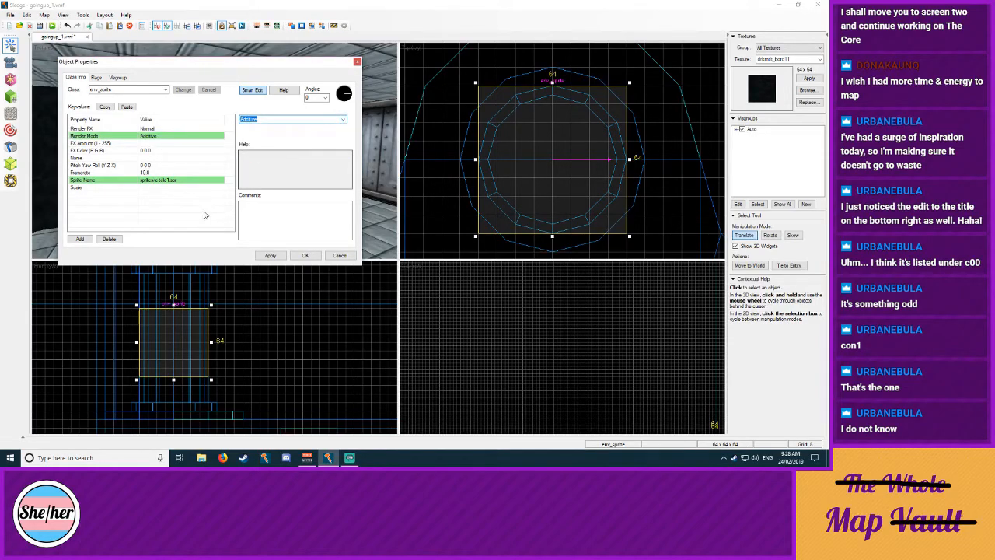
{"action": "left_click", "coordinate": [153, 144]}
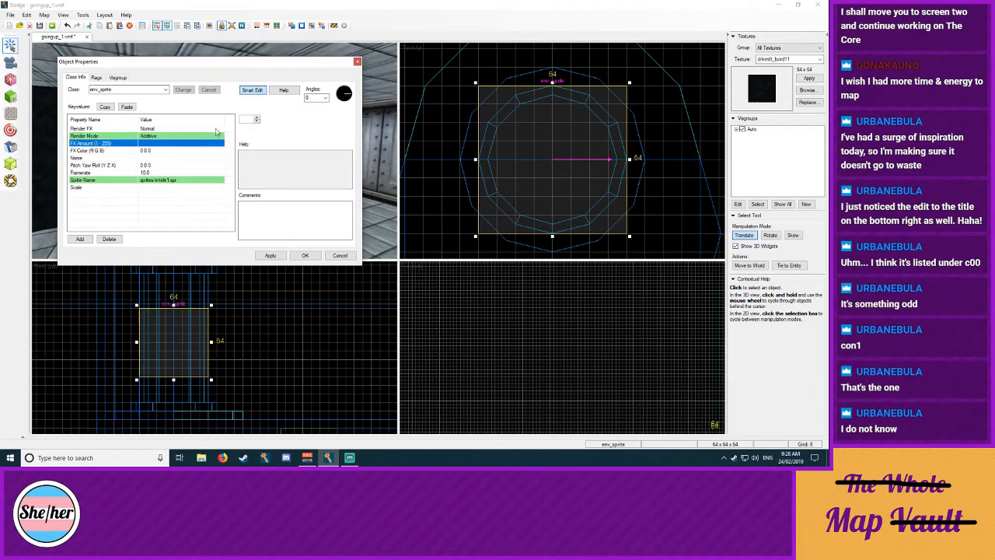
{"action": "left_click", "coordinate": [243, 120]}
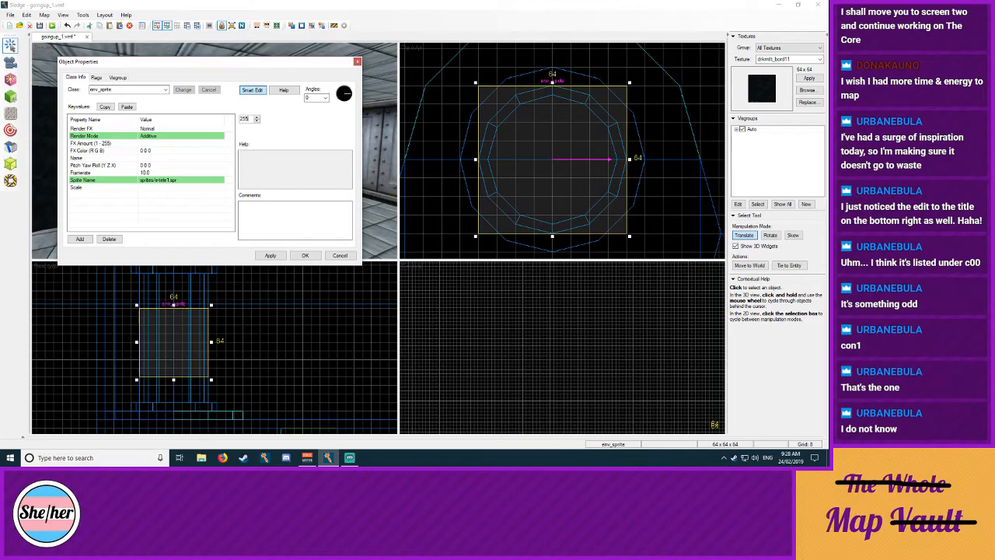
Step: Look over the env_sprite's FX Color, Name and Render FX properties, apply its pending changes, and deselect it
{"action": "left_click", "coordinate": [153, 151]}
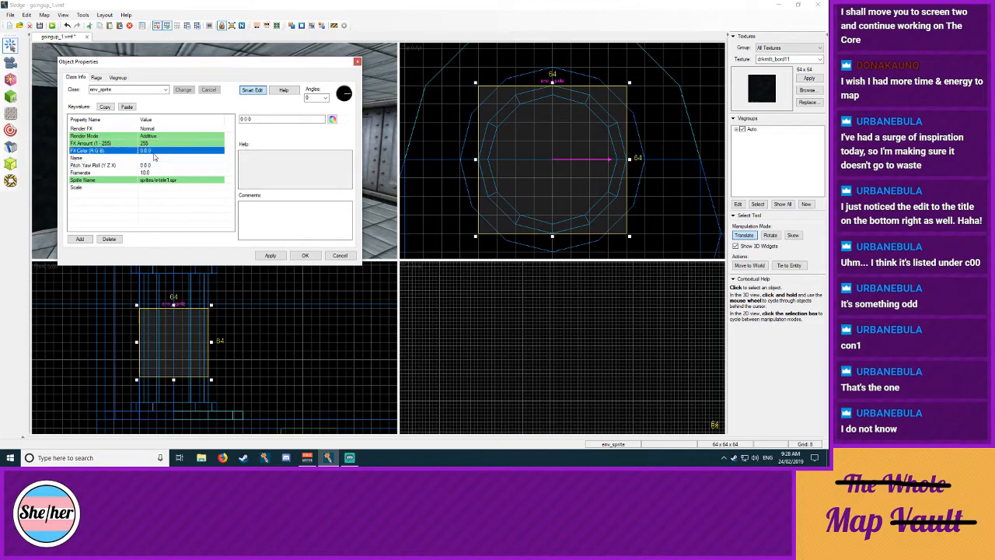
{"action": "left_click", "coordinate": [163, 159]}
{"action": "left_click", "coordinate": [161, 129]}
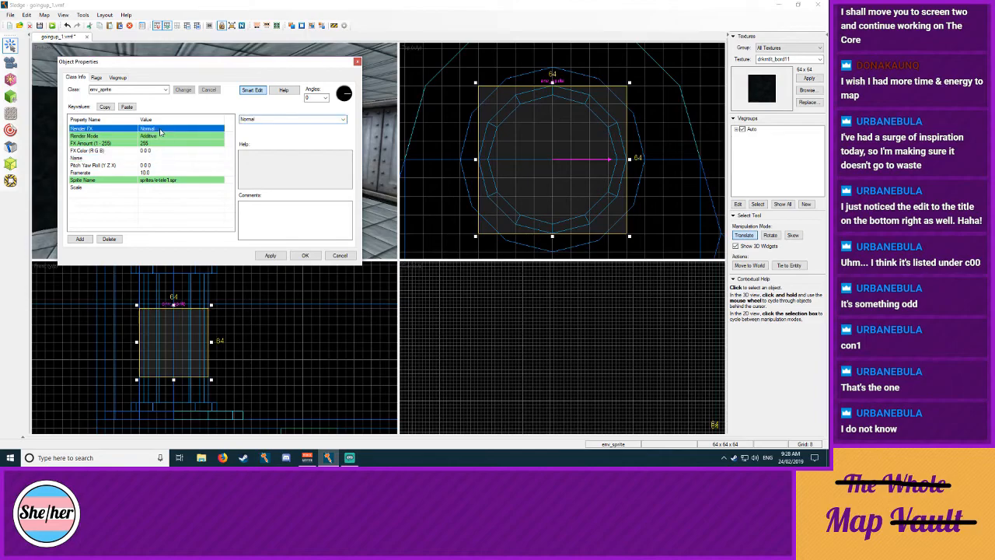
{"action": "left_click", "coordinate": [270, 256]}
{"action": "left_click", "coordinate": [272, 257]}
{"action": "left_click", "coordinate": [307, 258]}
{"action": "key", "text": "Escape"}
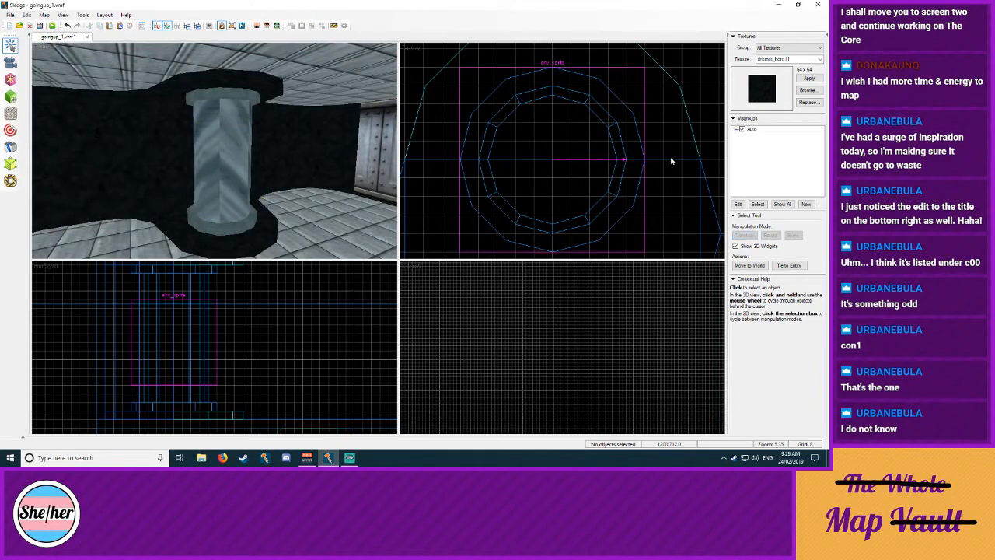
Step: Examine the dark-walled glass tube and the sprite inside it from several distances in the 3D view
{"action": "key", "text": "z"}
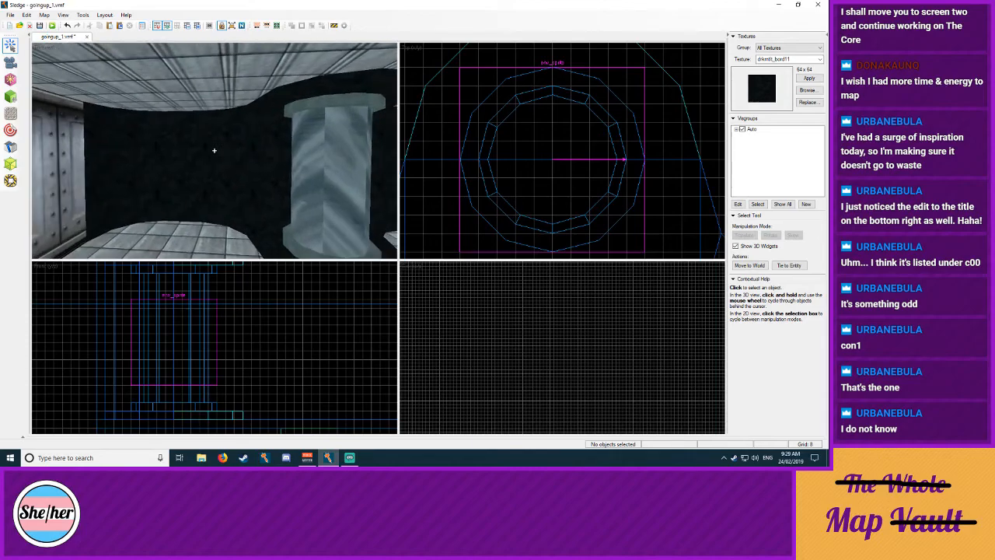
{"action": "key", "text": "w"}
{"action": "key", "text": "w"}
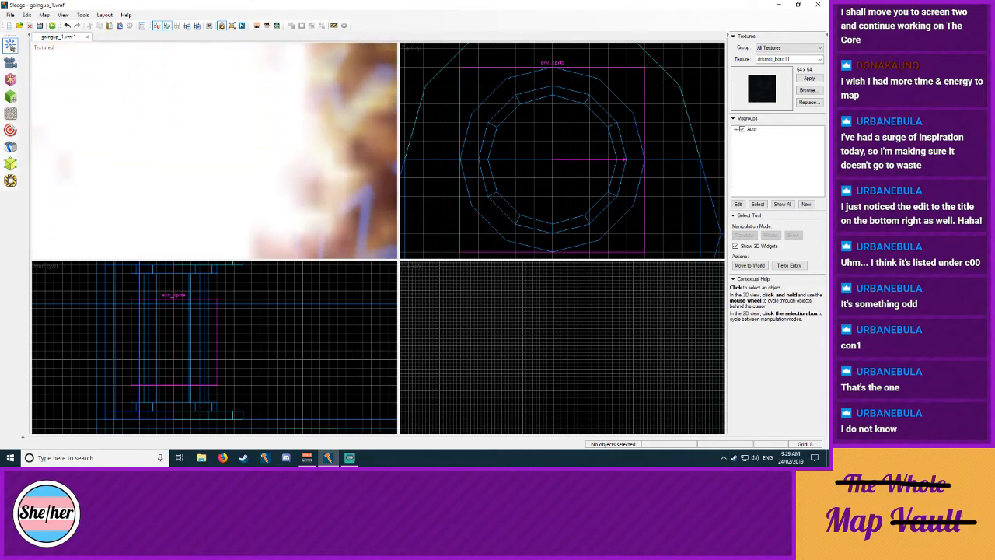
{"action": "key", "text": "s"}
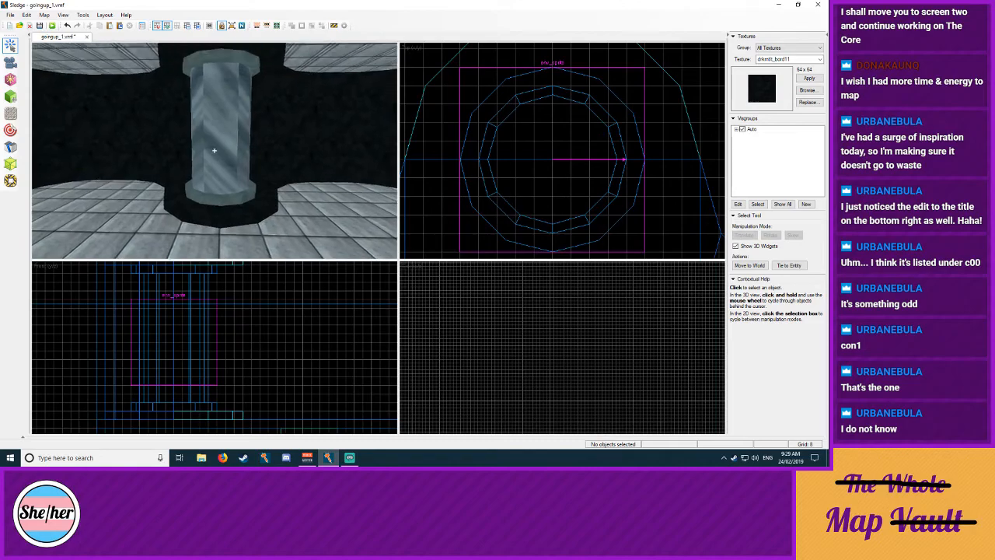
{"action": "left_click", "coordinate": [11, 96]}
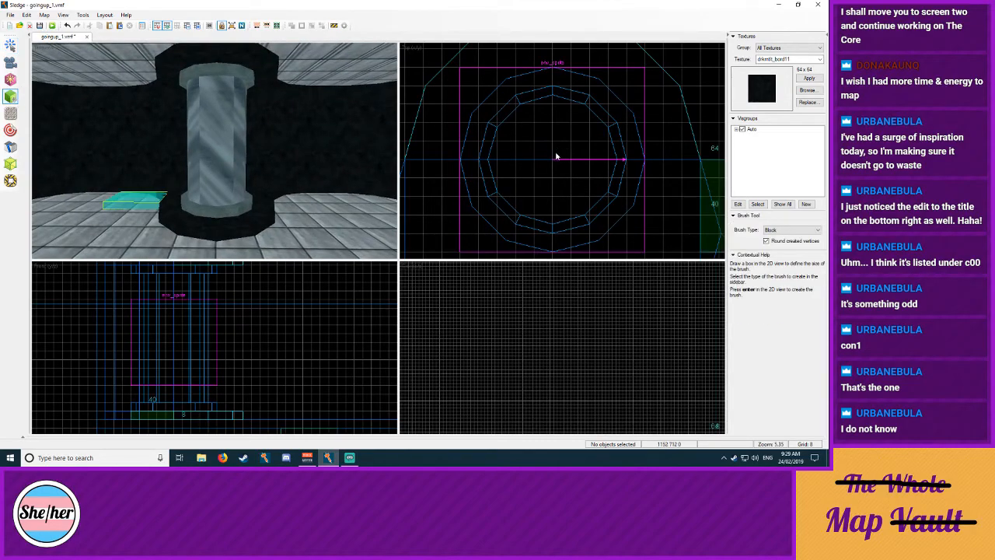
{"action": "left_click", "coordinate": [10, 79]}
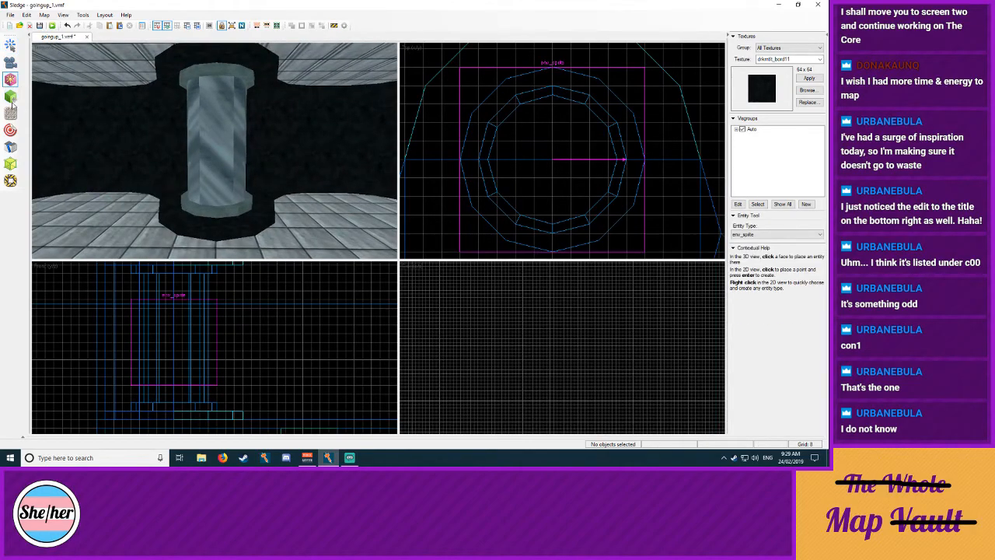
{"action": "left_click", "coordinate": [10, 95]}
{"action": "key", "text": "s"}
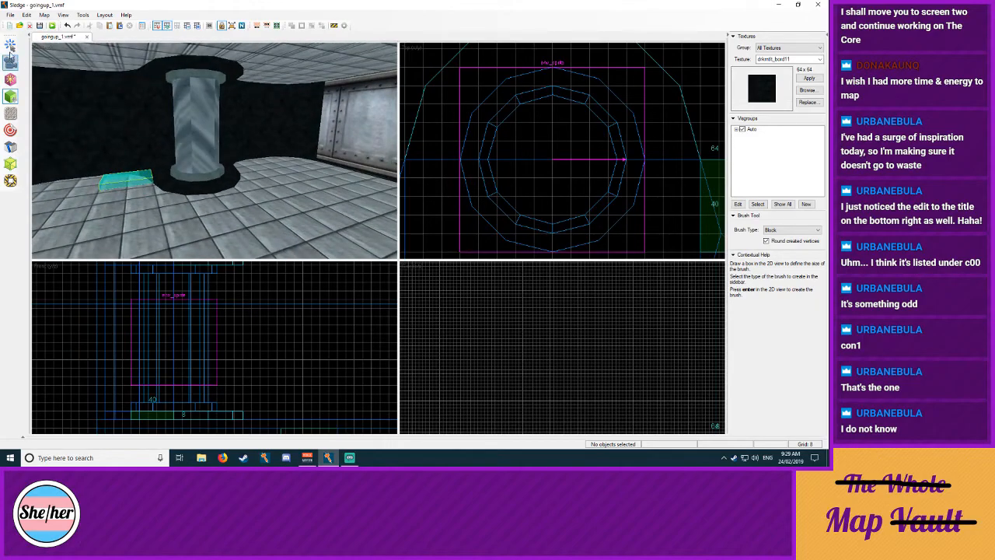
{"action": "left_click", "coordinate": [10, 46]}
{"action": "key", "text": "z"}
{"action": "key", "text": "s"}
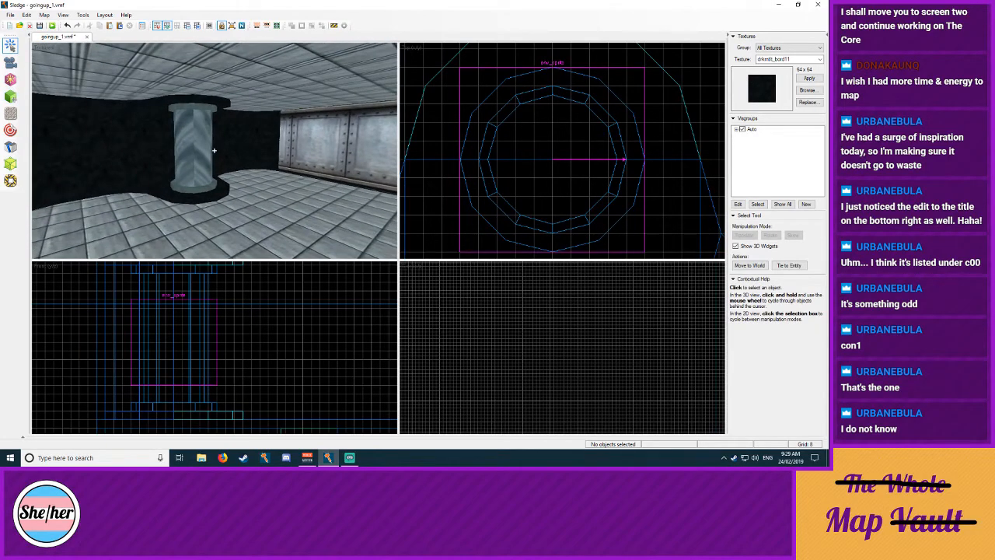
Step: Select the red lift cab's func_detail geometry in the elevator shaft
{"action": "key", "text": "z"}
{"action": "key", "text": "w"}
{"action": "key", "text": "w"}
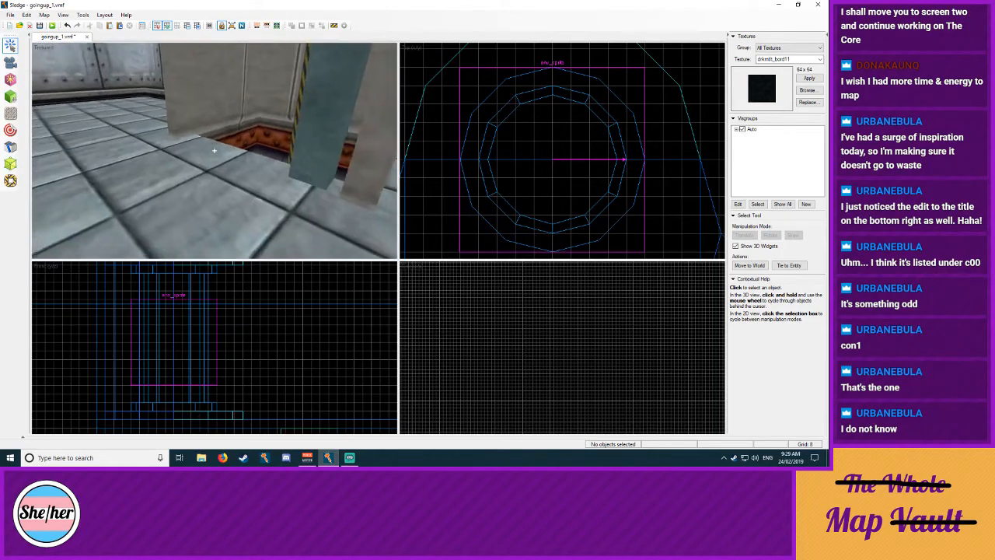
{"action": "left_click", "coordinate": [213, 150]}
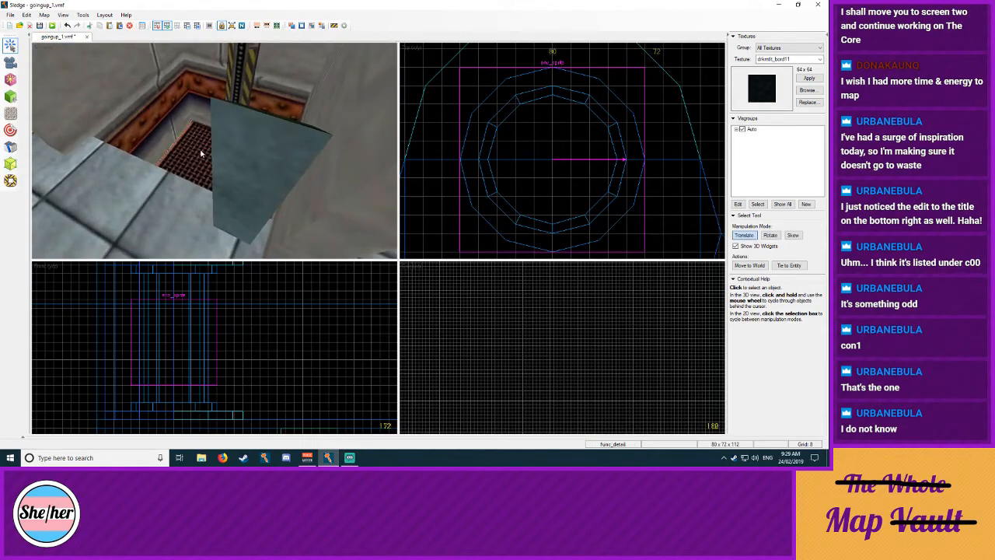
{"action": "key", "text": "s"}
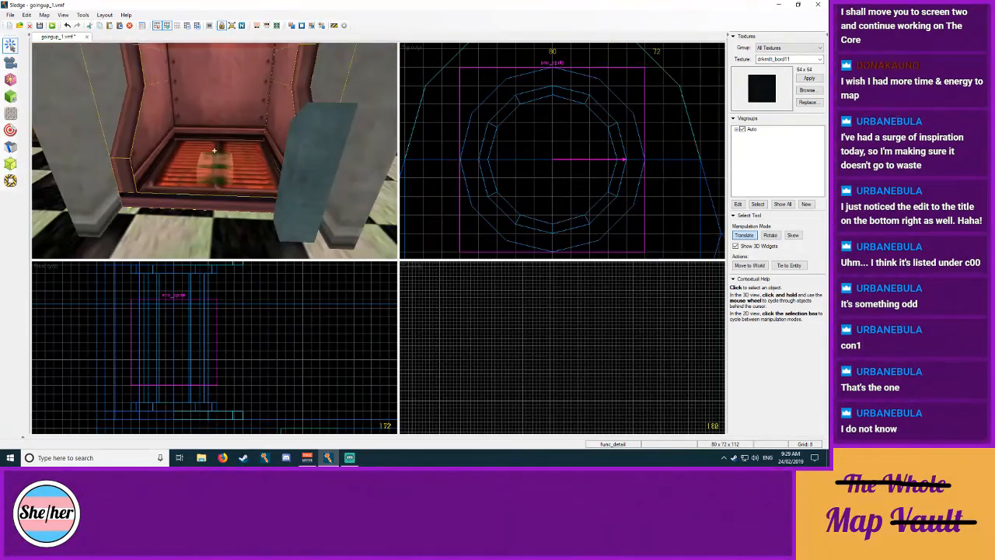
{"action": "key", "text": "s"}
{"action": "key", "text": "z"}
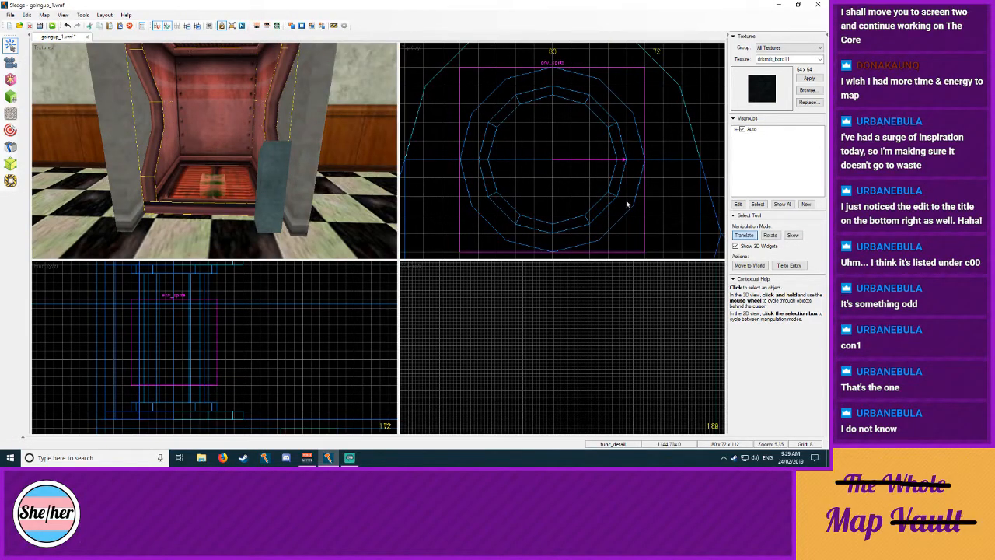
{"action": "left_click", "coordinate": [209, 27]}
{"action": "key", "text": "Escape"}
{"action": "left_click", "coordinate": [209, 27]}
{"action": "left_click", "coordinate": [198, 184]}
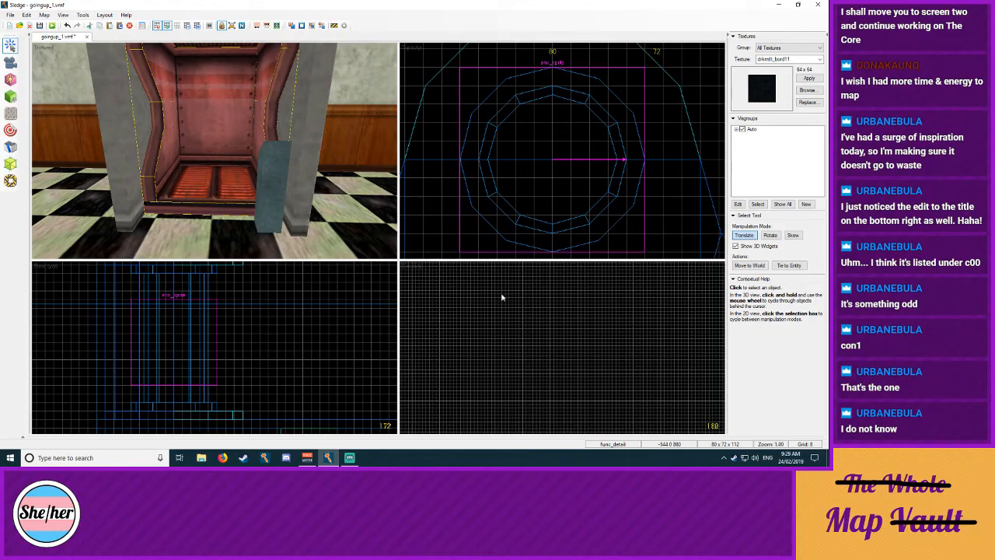
Step: Tie the lift cab's geometry to its existing entity and change that entity's class to func_door
{"action": "left_click", "coordinate": [787, 266]}
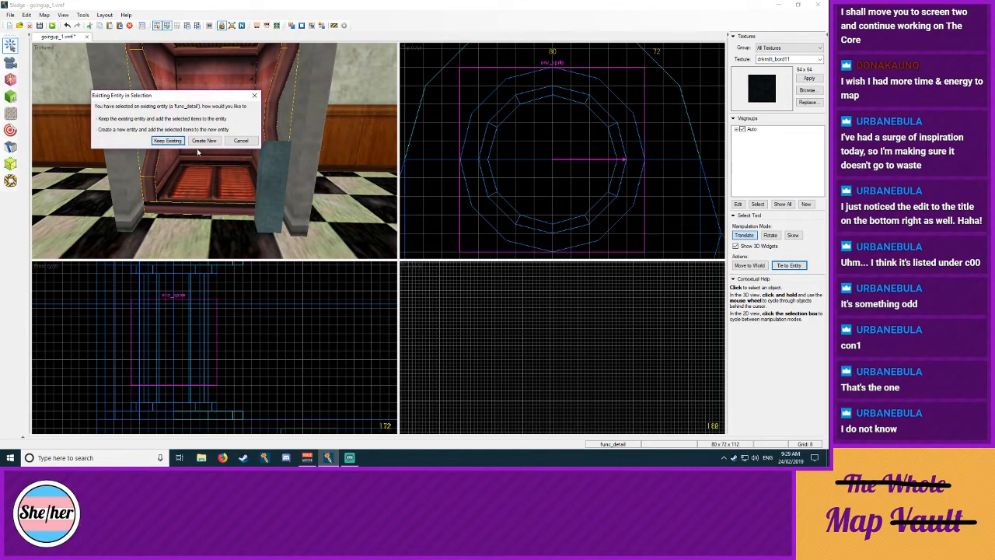
{"action": "left_click", "coordinate": [178, 141]}
{"action": "left_click", "coordinate": [209, 135]}
{"action": "scroll", "coordinate": [191, 160], "scroll_direction": "up", "scroll_amount": 2}
{"action": "left_click", "coordinate": [190, 165]}
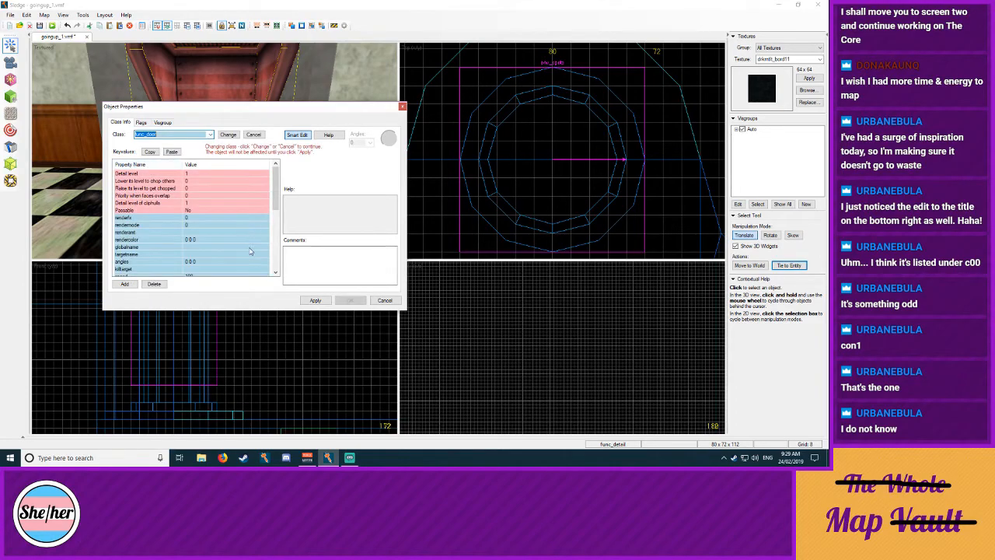
{"action": "left_click", "coordinate": [229, 136]}
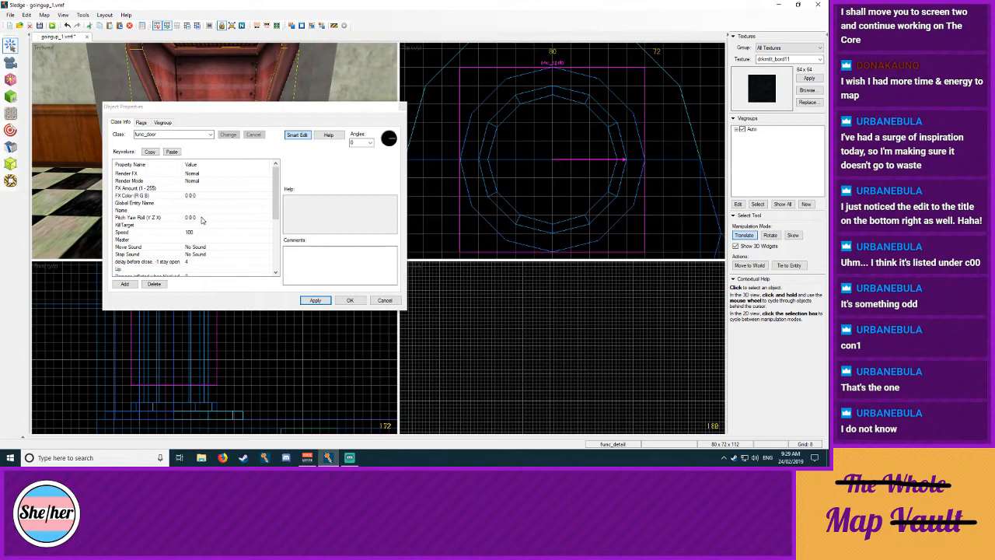
Step: Look through the func_door's properties and enable its Toggle flag
{"action": "scroll", "coordinate": [201, 220], "scroll_direction": "down", "scroll_amount": 5}
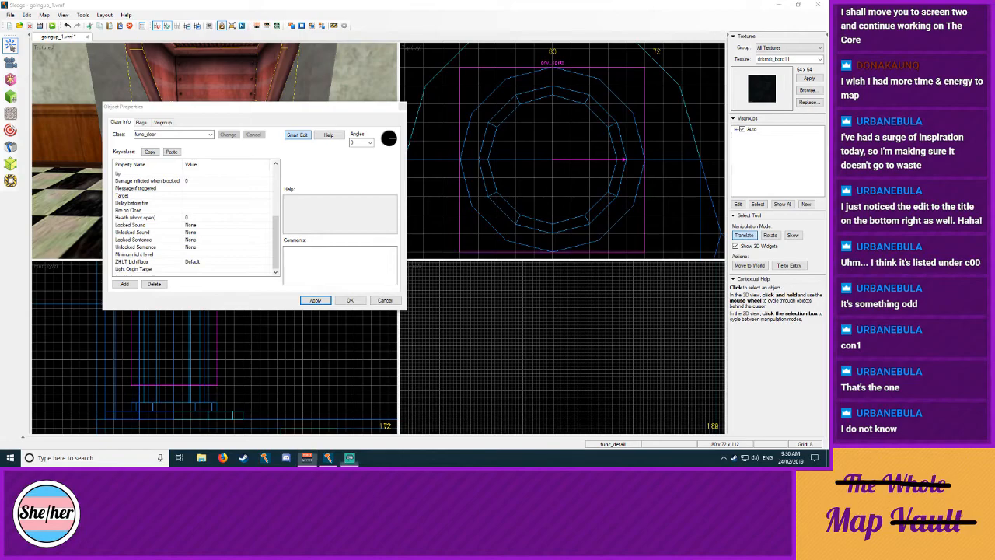
{"action": "left_click", "coordinate": [306, 187]}
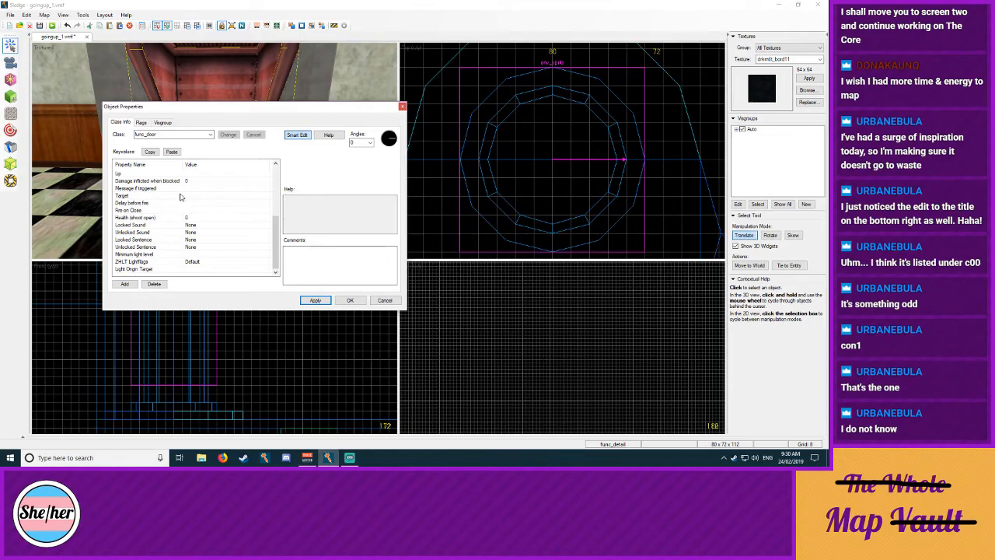
{"action": "left_click", "coordinate": [209, 233]}
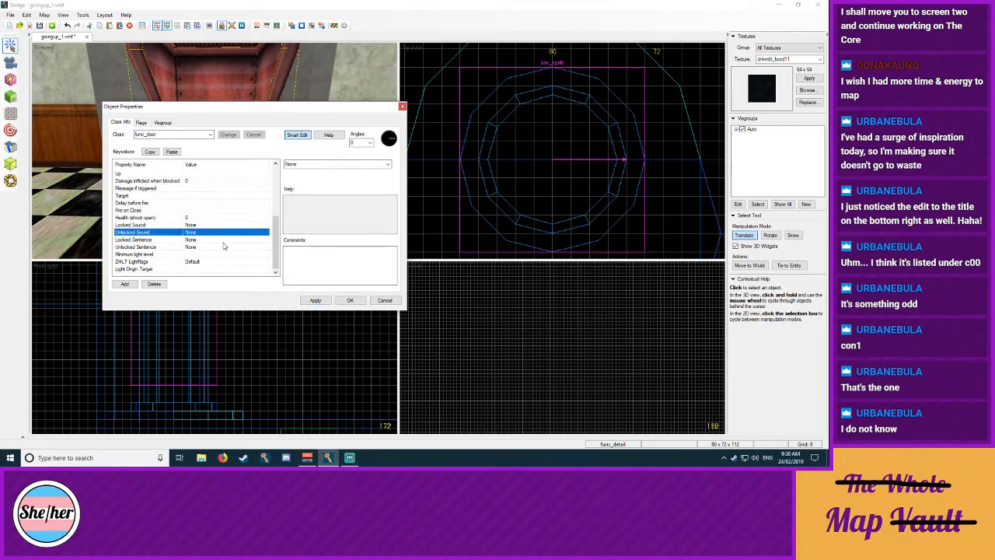
{"action": "scroll", "coordinate": [195, 255], "scroll_direction": "up", "scroll_amount": 5}
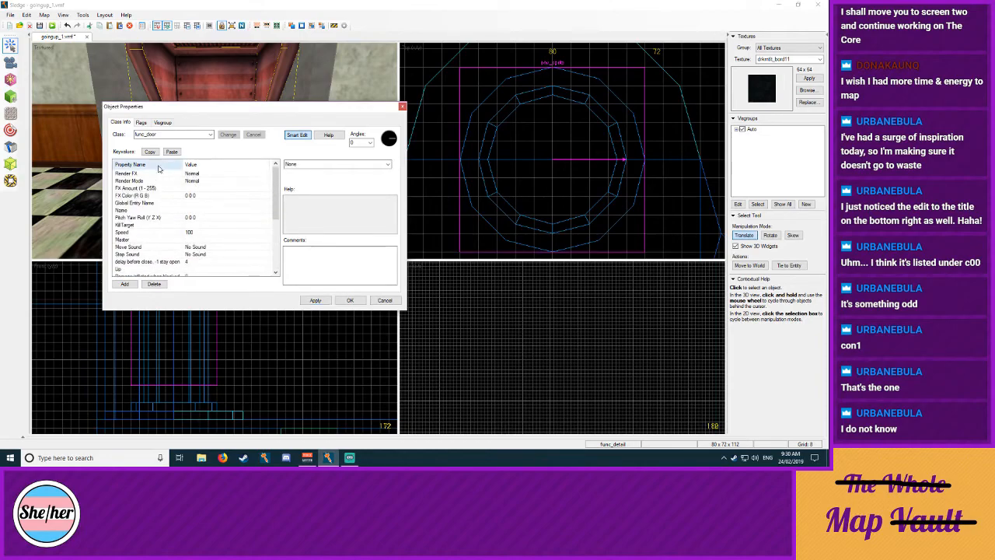
{"action": "left_click", "coordinate": [141, 123]}
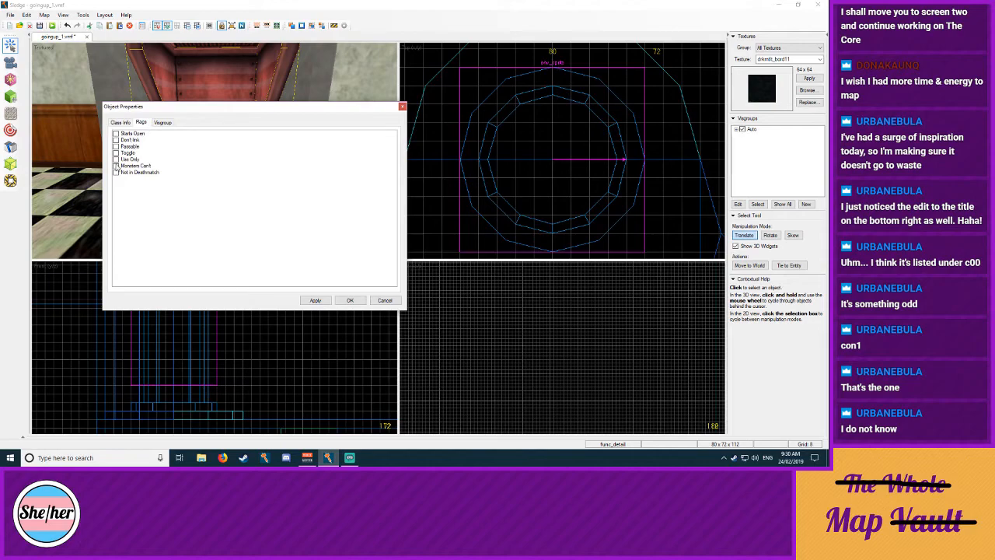
{"action": "left_click", "coordinate": [116, 153]}
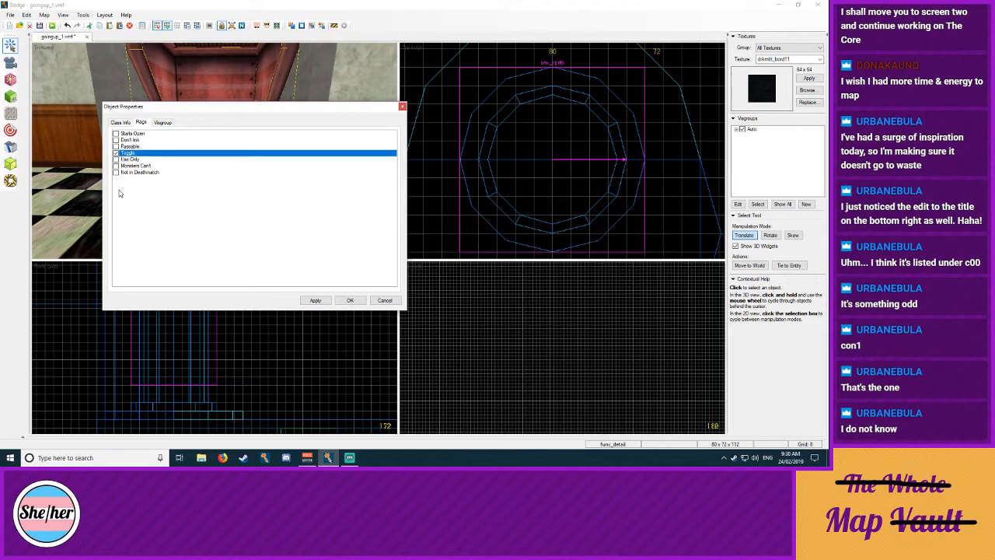
Step: Name the lift's func_door lablift and apply the change
{"action": "left_click", "coordinate": [122, 123]}
{"action": "scroll", "coordinate": [173, 237], "scroll_direction": "down", "scroll_amount": 5}
{"action": "scroll", "coordinate": [173, 237], "scroll_direction": "up", "scroll_amount": 5}
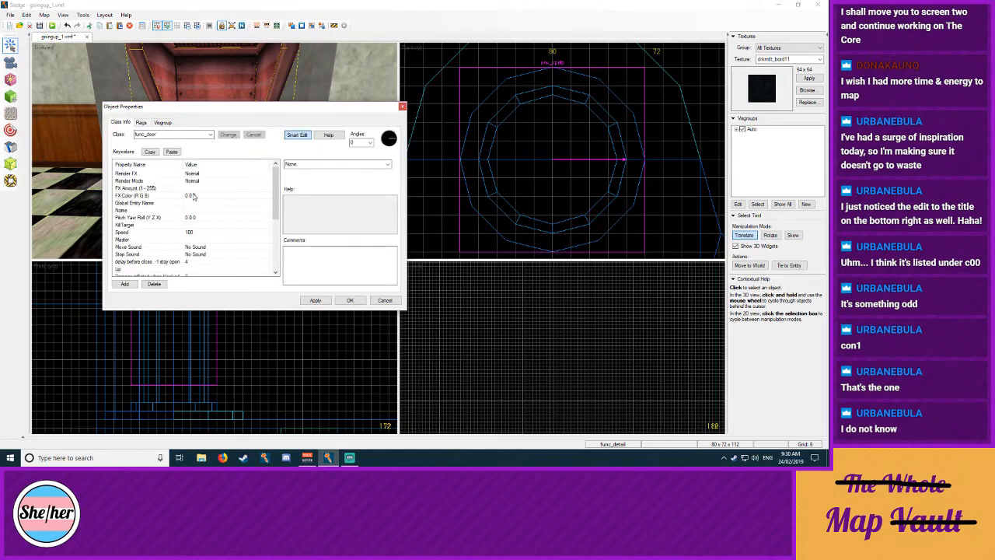
{"action": "left_click", "coordinate": [192, 212]}
{"action": "left_click", "coordinate": [310, 165]}
{"action": "type", "text": "lqlift"}
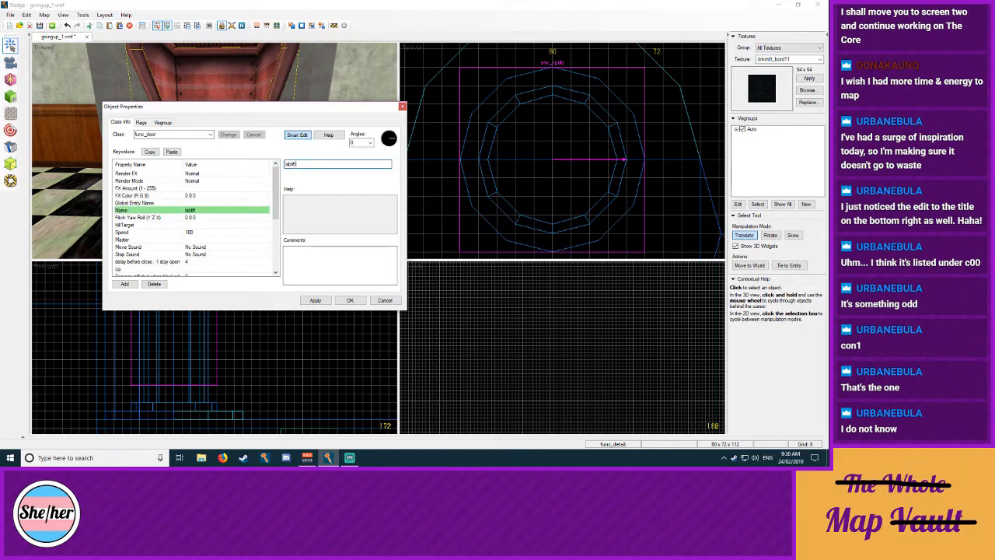
{"action": "left_click", "coordinate": [317, 303]}
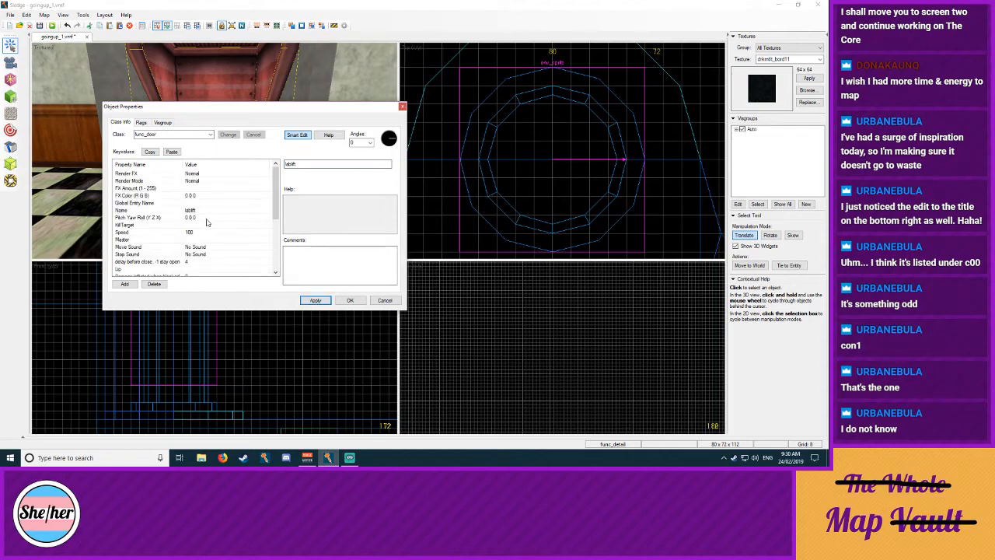
Step: Set the lift door's Move Sound to Pneumatic (Rolling) and its Stop Sound to Clang reverb, and apply both
{"action": "scroll", "coordinate": [208, 222], "scroll_direction": "down", "scroll_amount": 1}
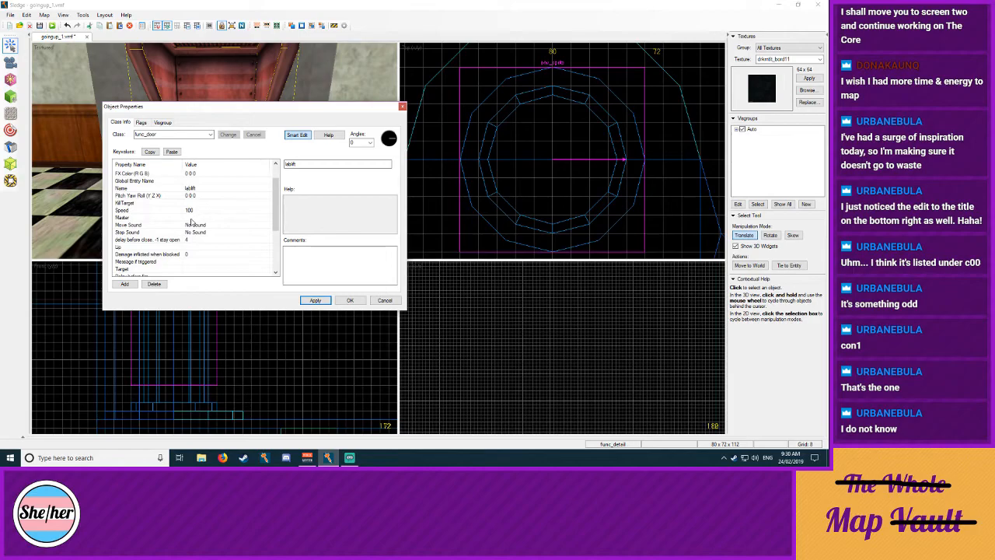
{"action": "left_click", "coordinate": [198, 225]}
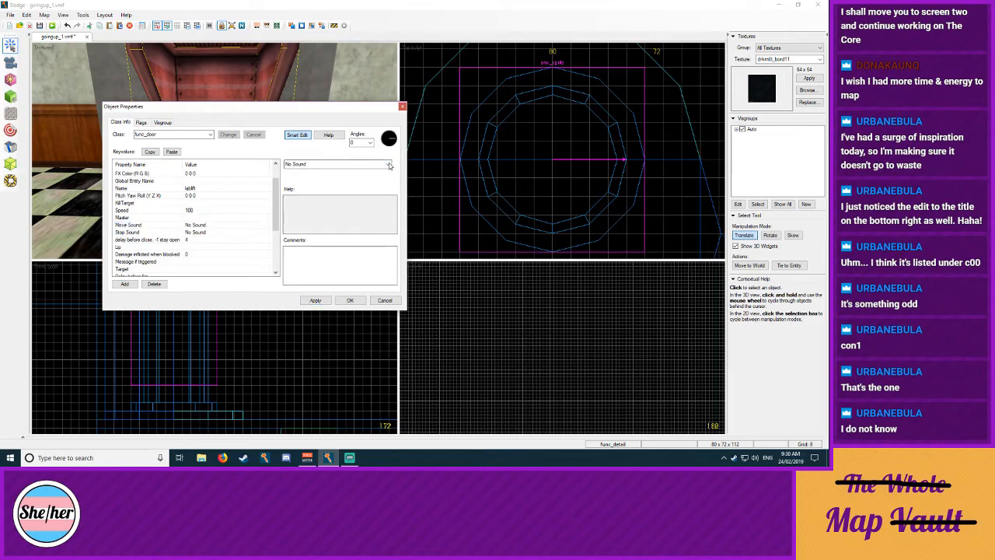
{"action": "left_click", "coordinate": [342, 164]}
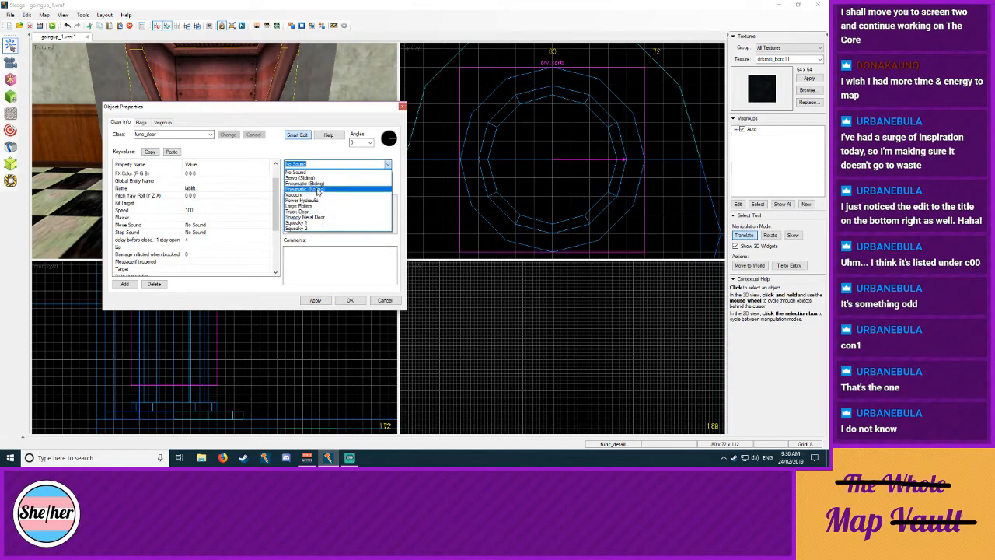
{"action": "left_click", "coordinate": [307, 189]}
{"action": "left_click", "coordinate": [205, 233]}
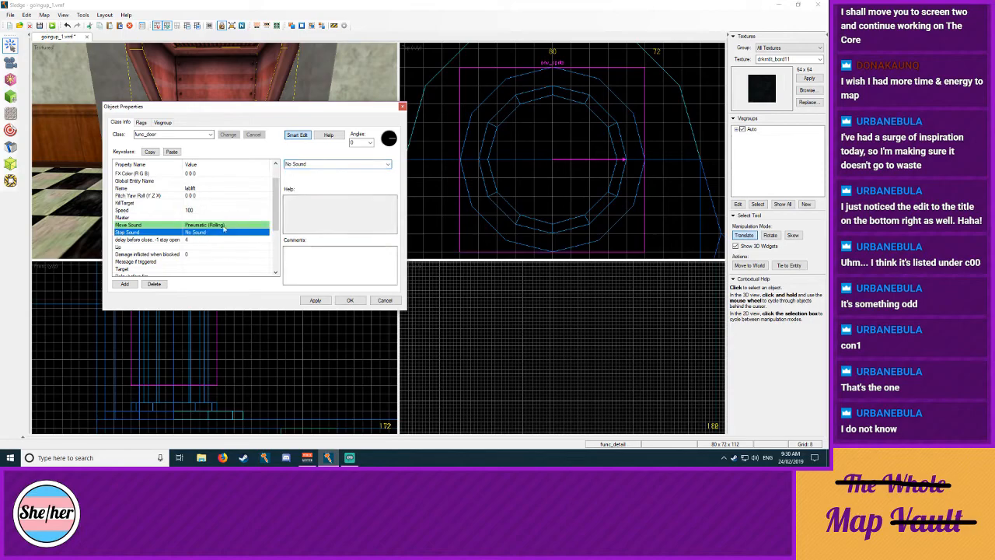
{"action": "left_click", "coordinate": [388, 164]}
{"action": "left_click", "coordinate": [338, 200]}
{"action": "left_click", "coordinate": [387, 164]}
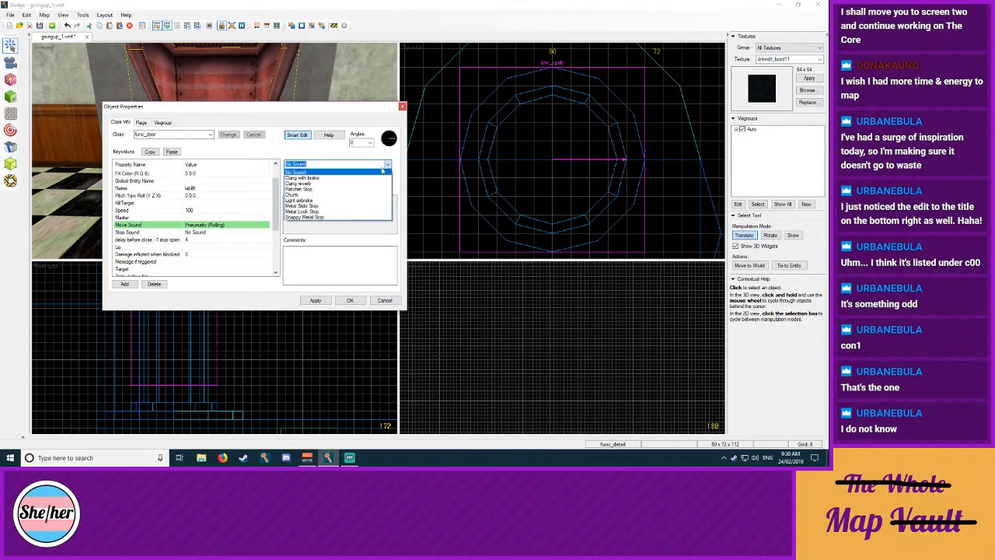
{"action": "left_click", "coordinate": [317, 184]}
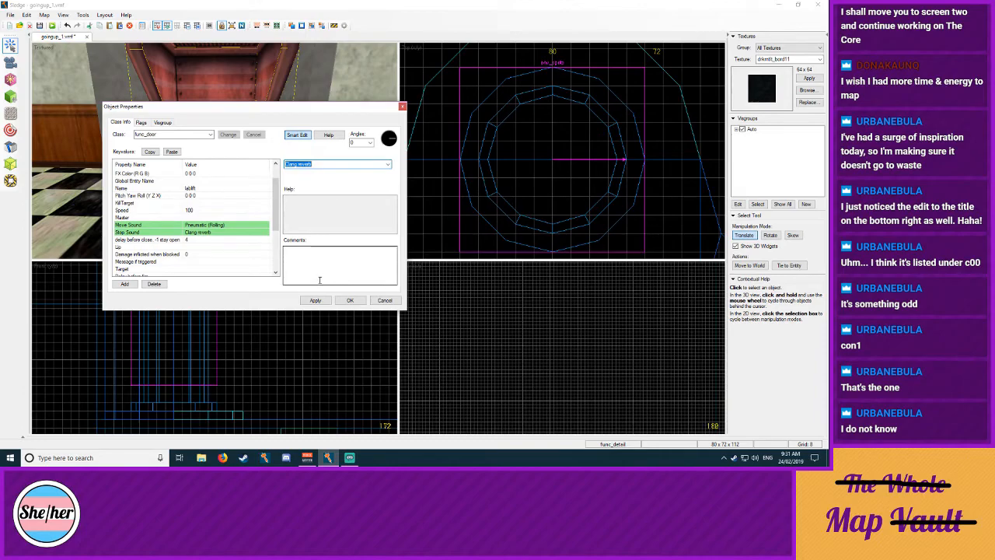
{"action": "left_click", "coordinate": [311, 302]}
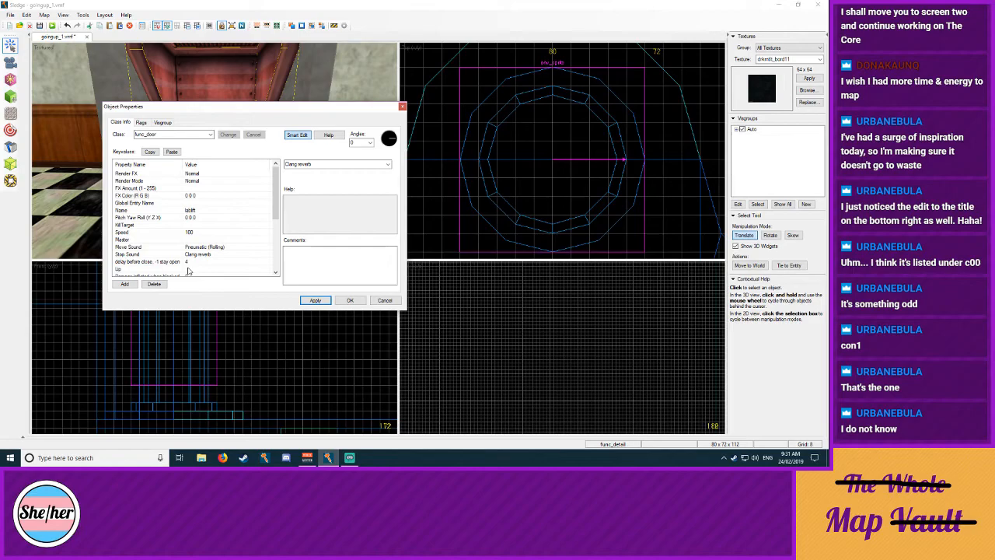
Step: Set the lift door's delay before close to -1 so it stays open, and apply the change
{"action": "scroll", "coordinate": [198, 263], "scroll_direction": "down", "scroll_amount": 1}
{"action": "scroll", "coordinate": [198, 264], "scroll_direction": "down", "scroll_amount": 1}
{"action": "left_click", "coordinate": [196, 218]}
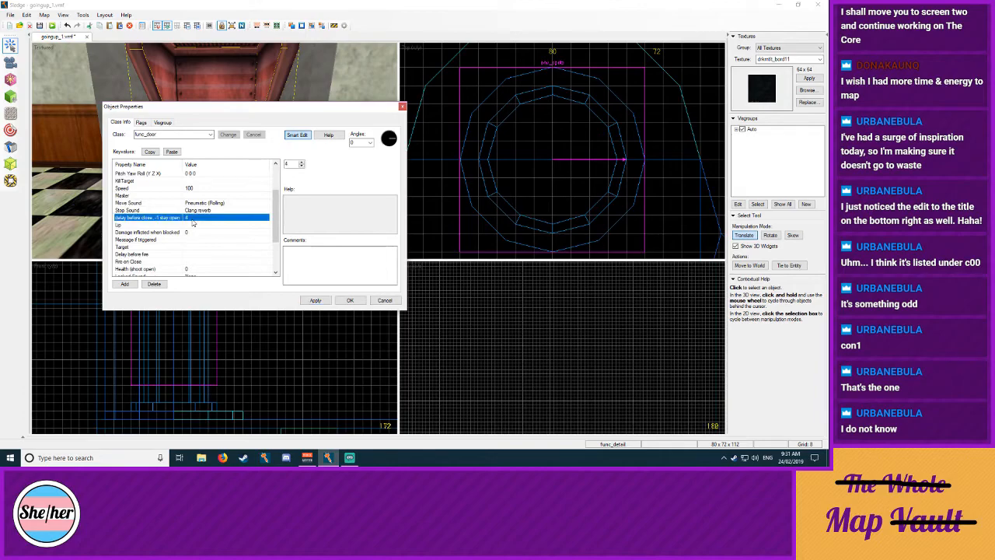
{"action": "left_click", "coordinate": [288, 165]}
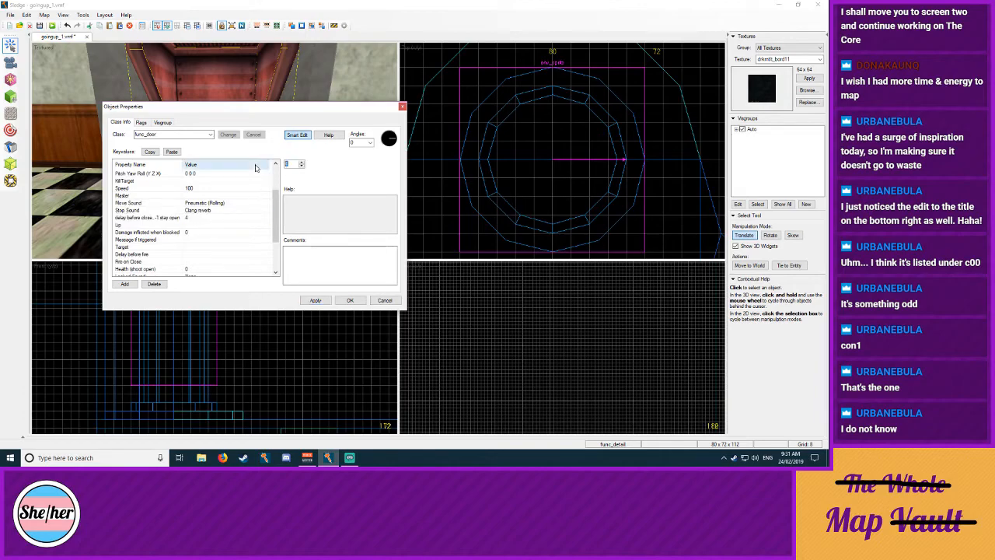
{"action": "type", "text": "-1"}
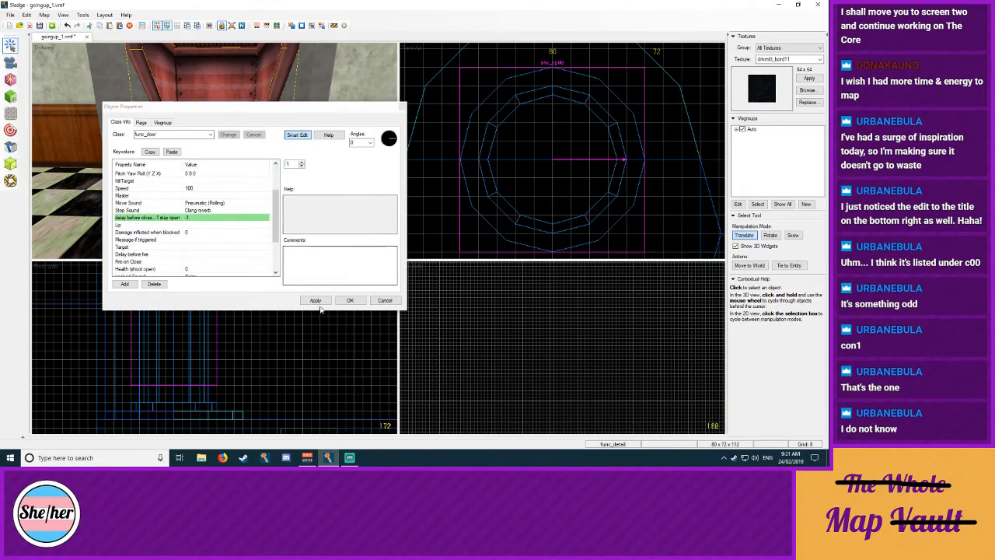
{"action": "left_click", "coordinate": [314, 301]}
{"action": "scroll", "coordinate": [217, 244], "scroll_direction": "down", "scroll_amount": 4}
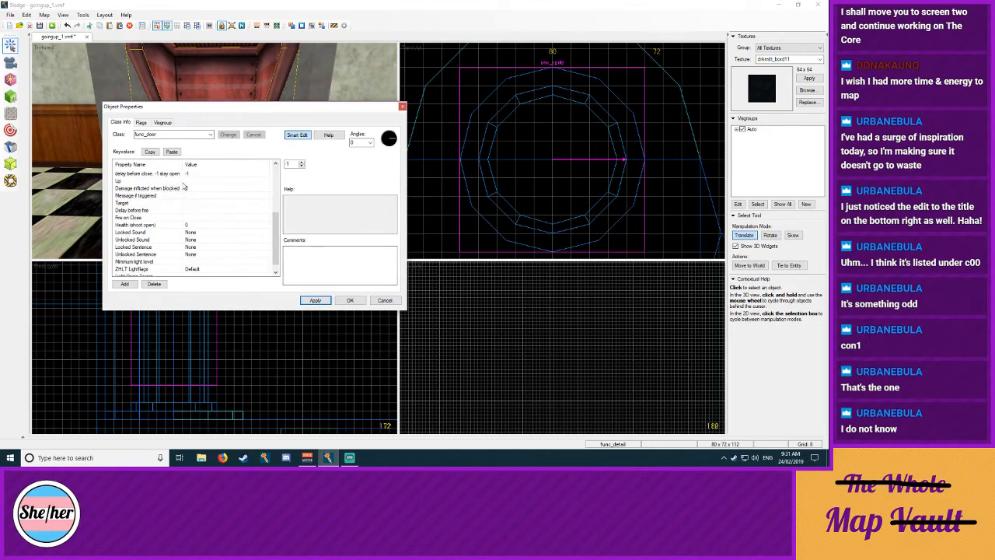
{"action": "left_click", "coordinate": [190, 181]}
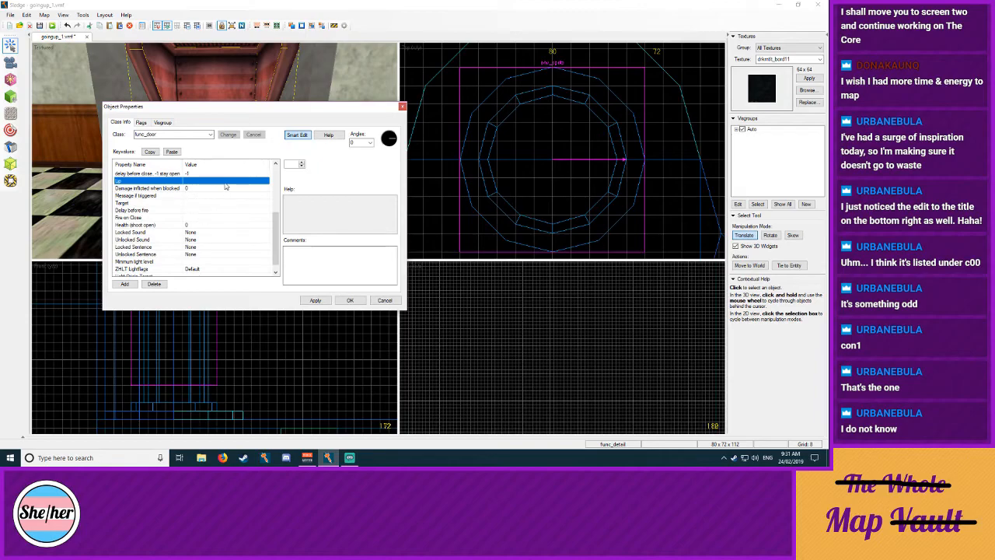
{"action": "left_click", "coordinate": [401, 107]}
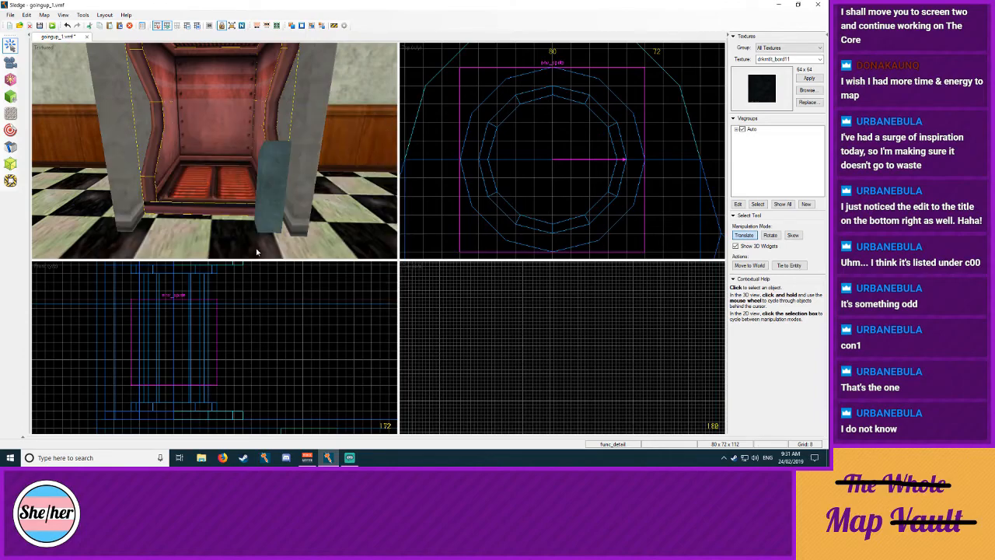
Step: Place a temporary copy of the lift cab straight above the original at its raised position in the shaft
{"action": "key", "text": "z"}
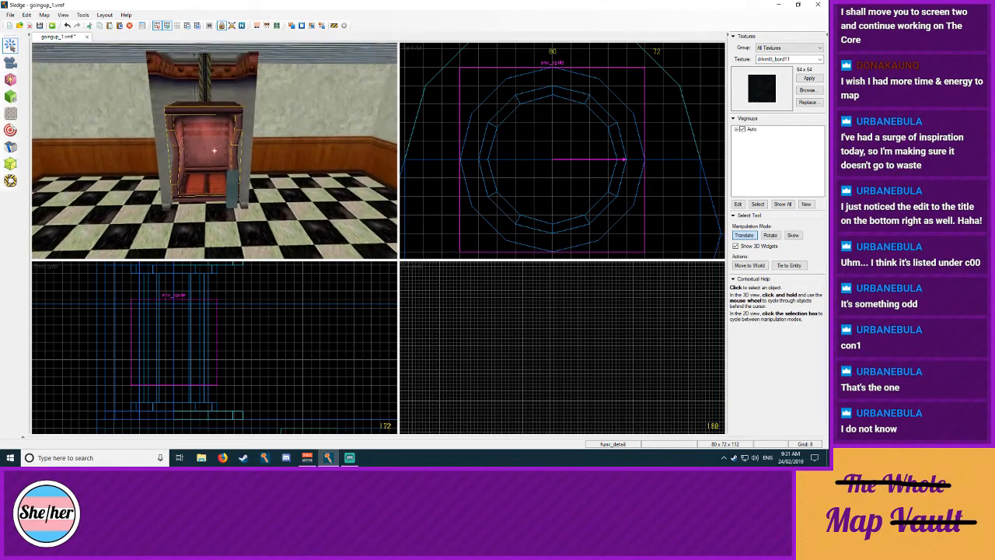
{"action": "key", "text": "z"}
{"action": "middle_click_drag", "start_coordinate": [202, 319], "coordinate": [175, 251]}
{"action": "mouse_move", "coordinate": [280, 362]}
{"action": "middle_mouse_down"}
{"action": "mouse_move", "coordinate": [194, 340]}
{"action": "mouse_move", "coordinate": [96, 384]}
{"action": "middle_mouse_up"}
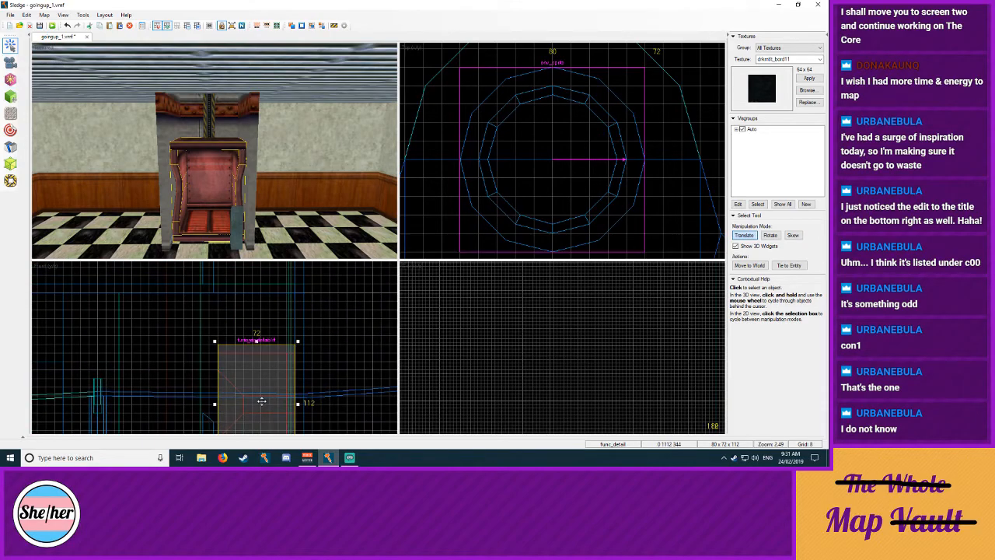
{"action": "left_click_drag", "start_coordinate": [262, 402], "coordinate": [262, 297]}
{"action": "middle_click_drag", "start_coordinate": [337, 338], "coordinate": [352, 377]}
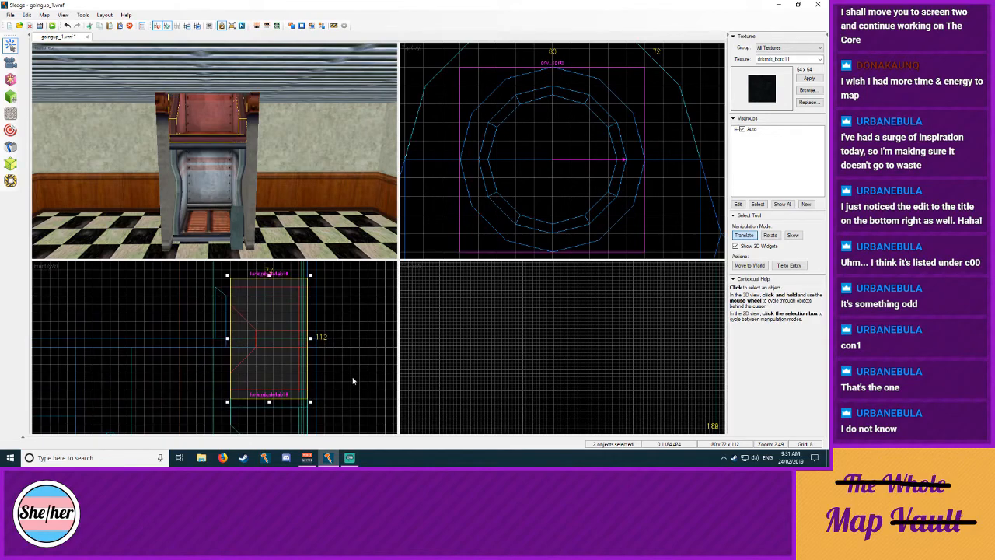
{"action": "left_click_drag", "start_coordinate": [272, 378], "coordinate": [272, 325]}
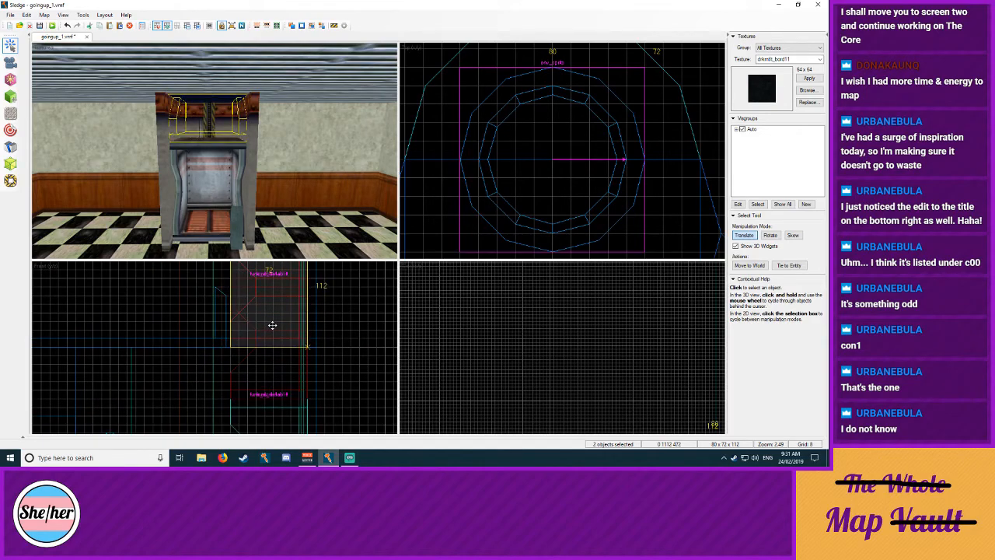
{"action": "left_click_drag", "start_coordinate": [272, 325], "coordinate": [273, 328]}
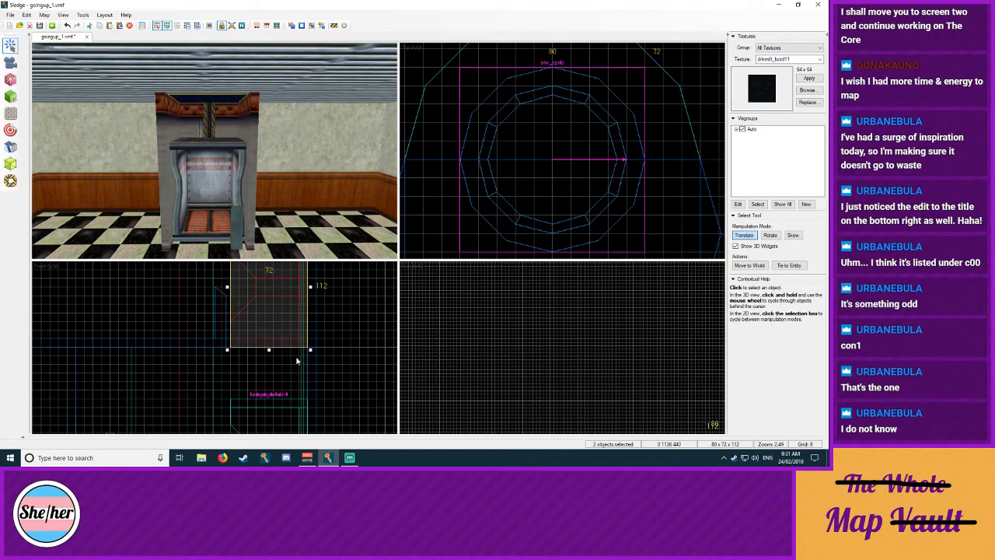
Step: Measure the vertical gap between the lift cab and its raised copy with a temporary block, and discard both
{"action": "left_click", "coordinate": [11, 97]}
{"action": "left_click_drag", "start_coordinate": [271, 351], "coordinate": [293, 396]}
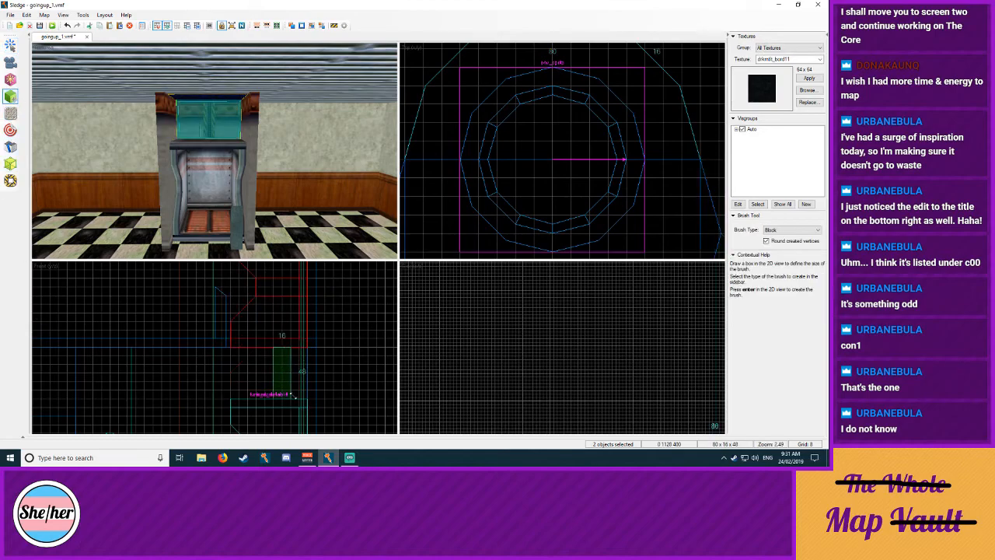
{"action": "left_click", "coordinate": [13, 45]}
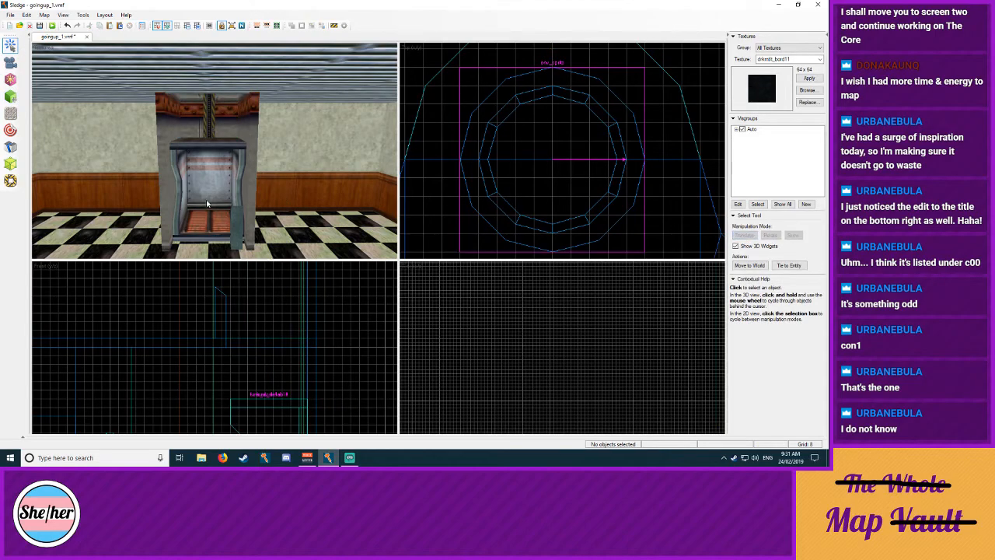
Step: Set the Lip of the lift's func_door to -48 and apply the change
{"action": "left_click", "coordinate": [211, 214]}
{"action": "key", "text": "alt+Return"}
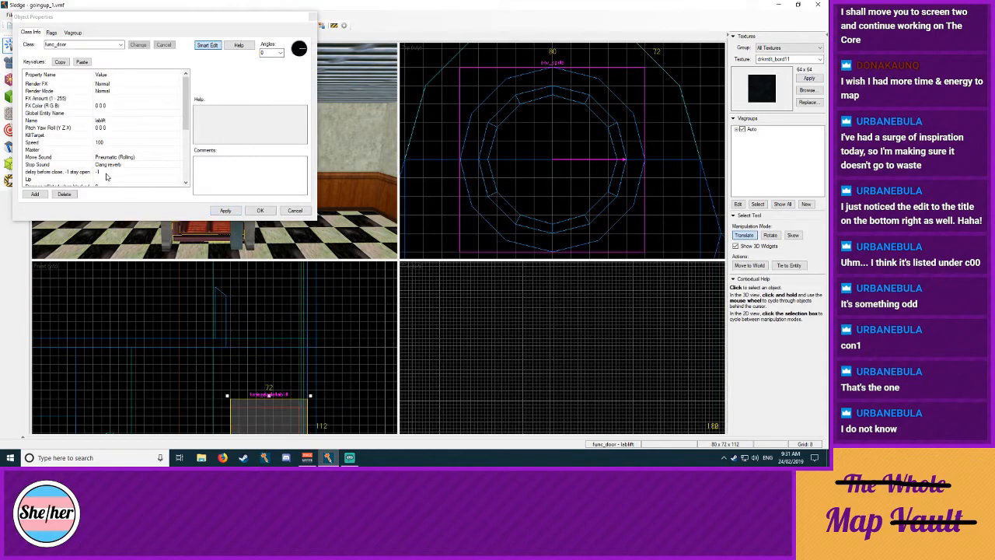
{"action": "left_click", "coordinate": [107, 179]}
{"action": "left_click", "coordinate": [199, 74]}
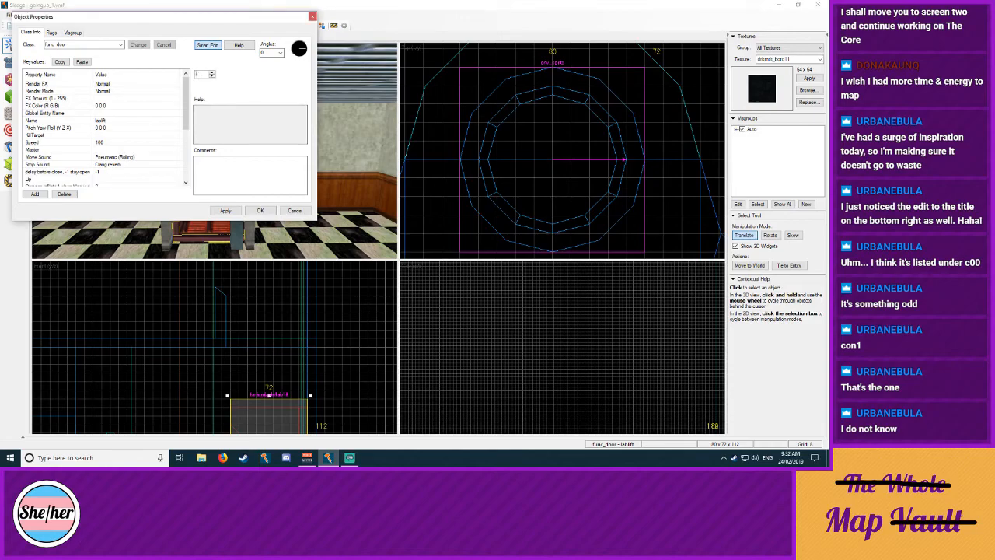
{"action": "type", "text": "-48"}
{"action": "scroll", "coordinate": [124, 155], "scroll_direction": "down", "scroll_amount": 3}
{"action": "left_click", "coordinate": [220, 211]}
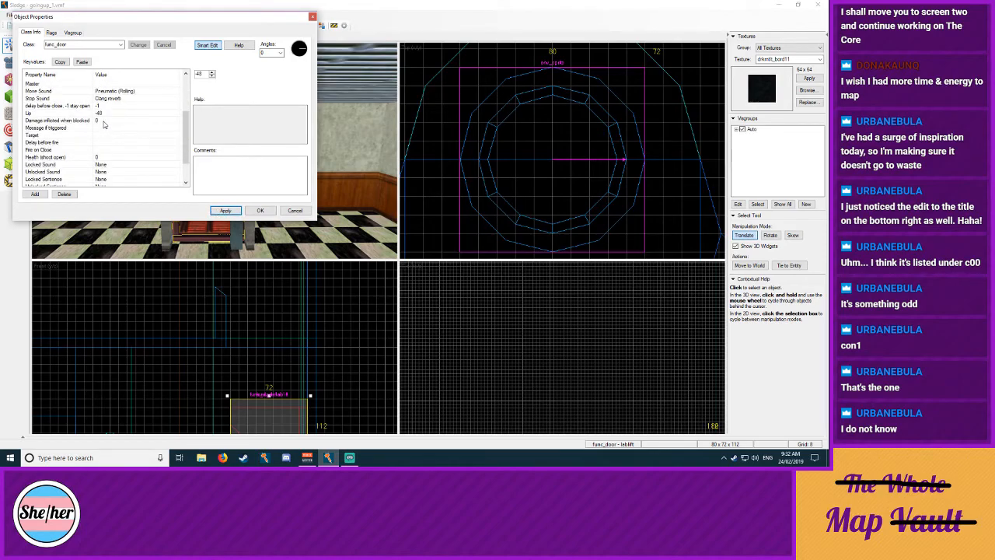
Step: Look through the lift door's remaining properties and its flags for anything else that needs setting
{"action": "left_click", "coordinate": [104, 122]}
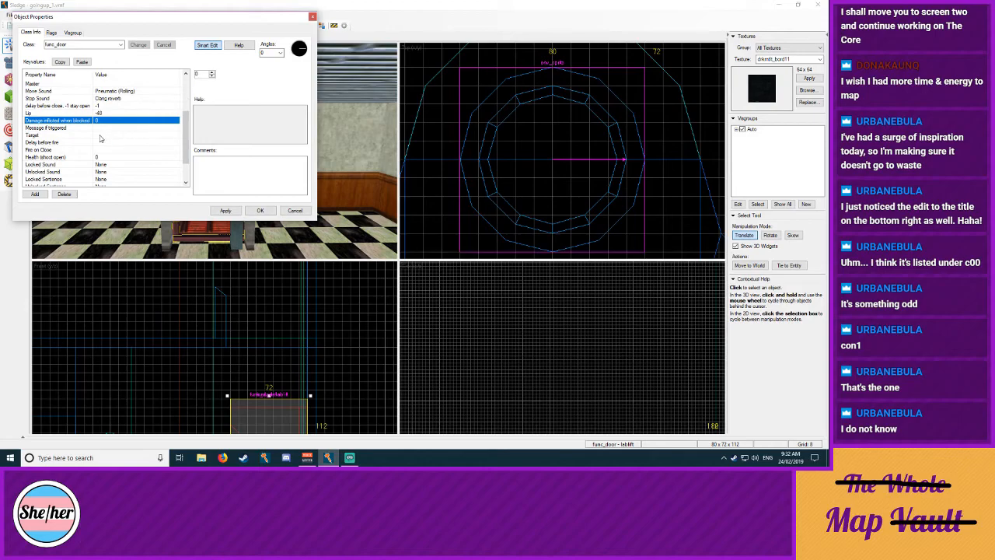
{"action": "scroll", "coordinate": [102, 137], "scroll_direction": "down", "scroll_amount": 1}
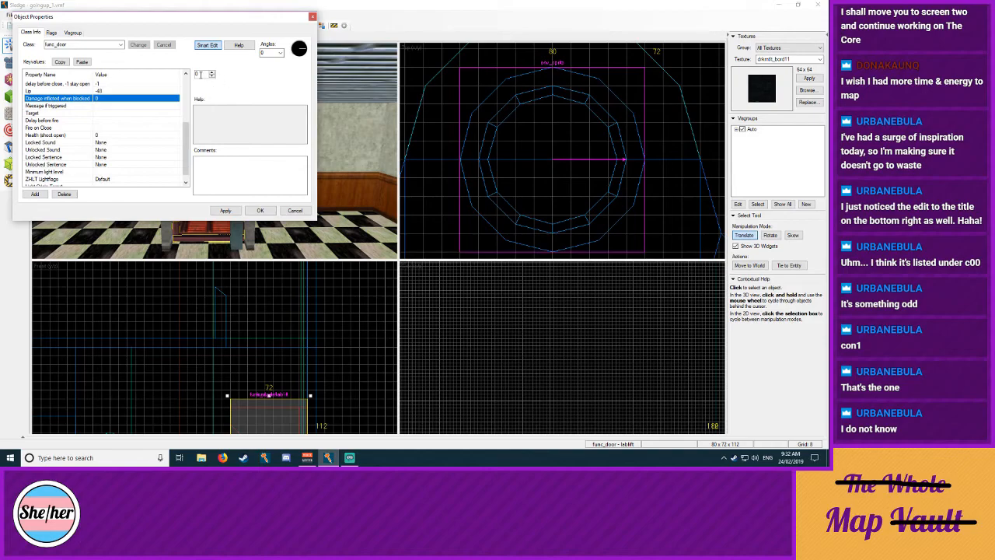
{"action": "left_click", "coordinate": [112, 105]}
{"action": "left_click", "coordinate": [95, 114]}
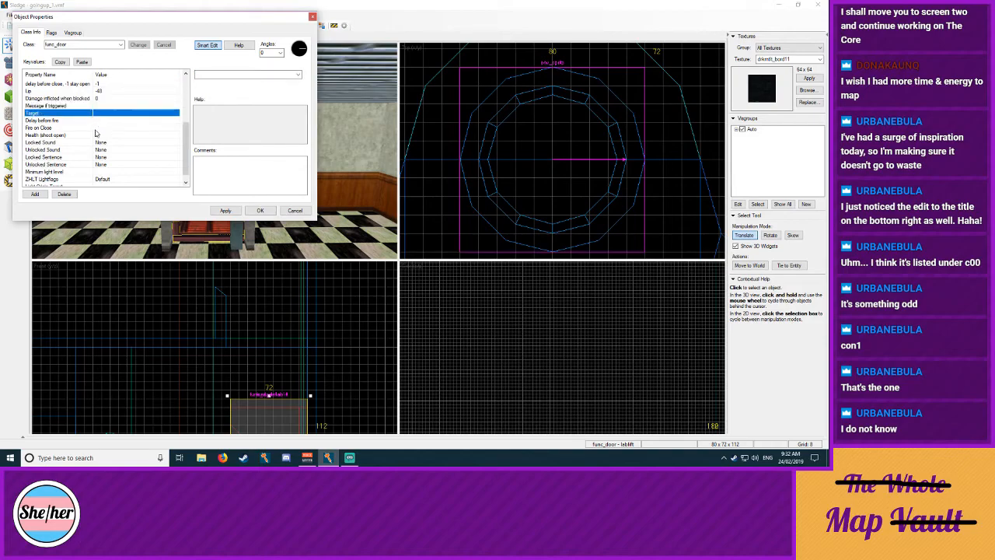
{"action": "scroll", "coordinate": [94, 143], "scroll_direction": "down", "scroll_amount": 1}
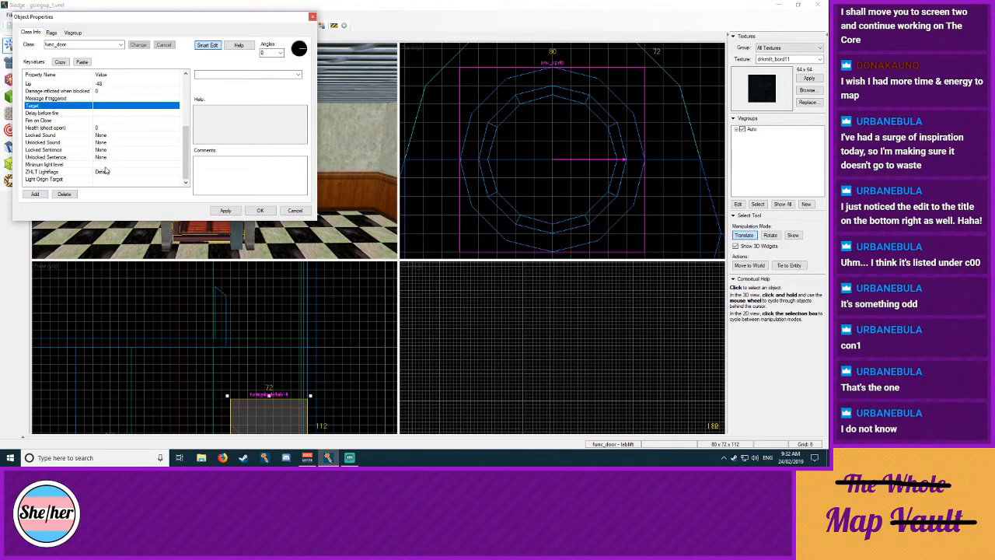
{"action": "left_click", "coordinate": [51, 33]}
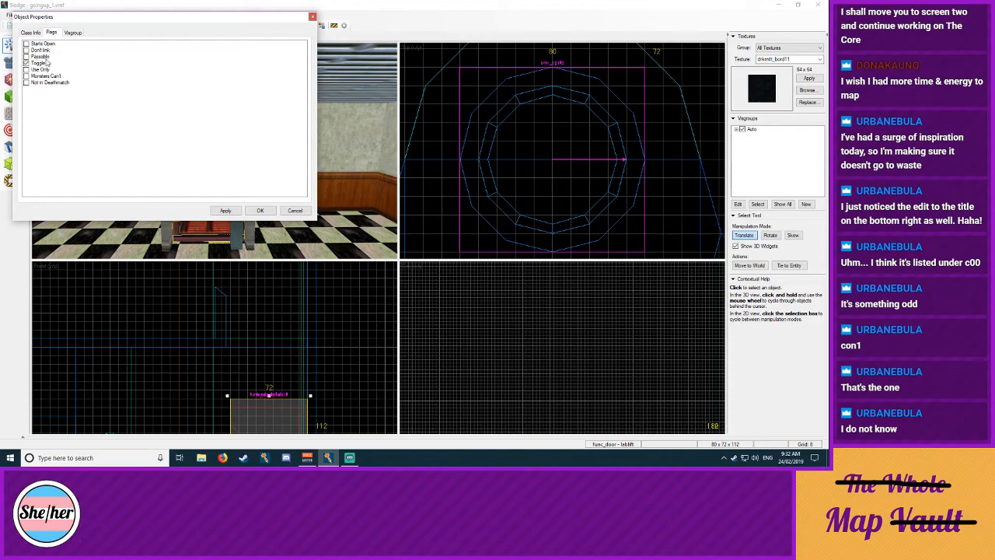
{"action": "left_click", "coordinate": [261, 211]}
{"action": "left_click", "coordinate": [442, 219]}
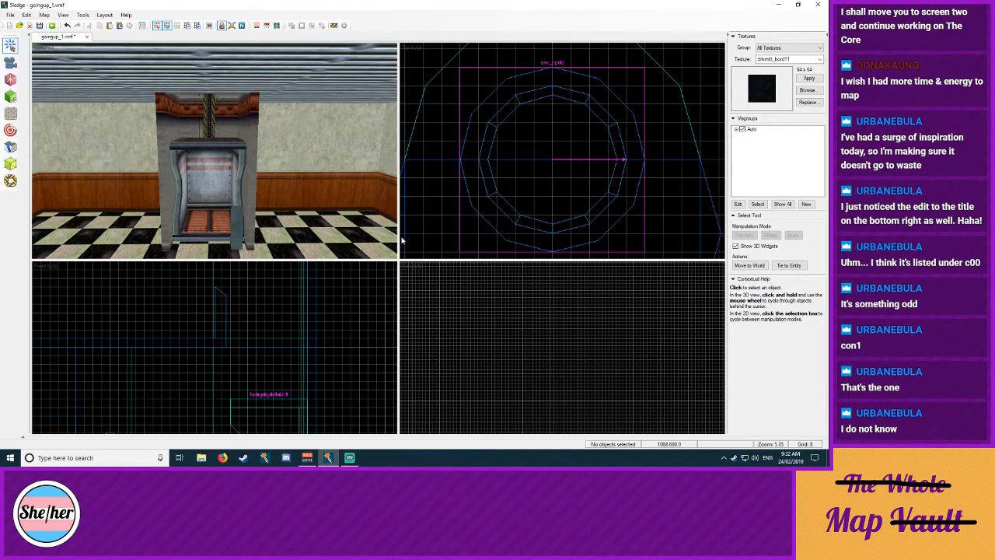
{"action": "left_click", "coordinate": [198, 151]}
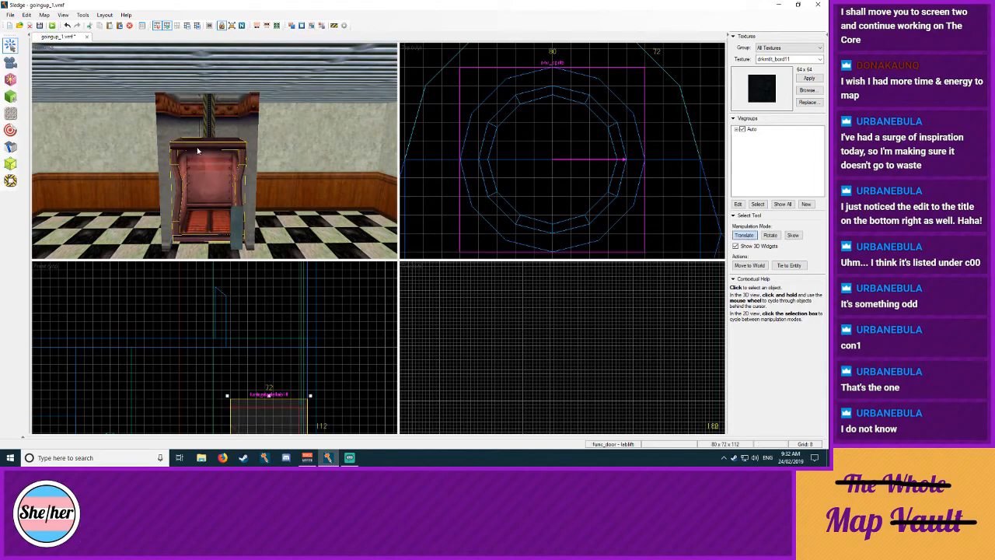
{"action": "double_click", "coordinate": [197, 143]}
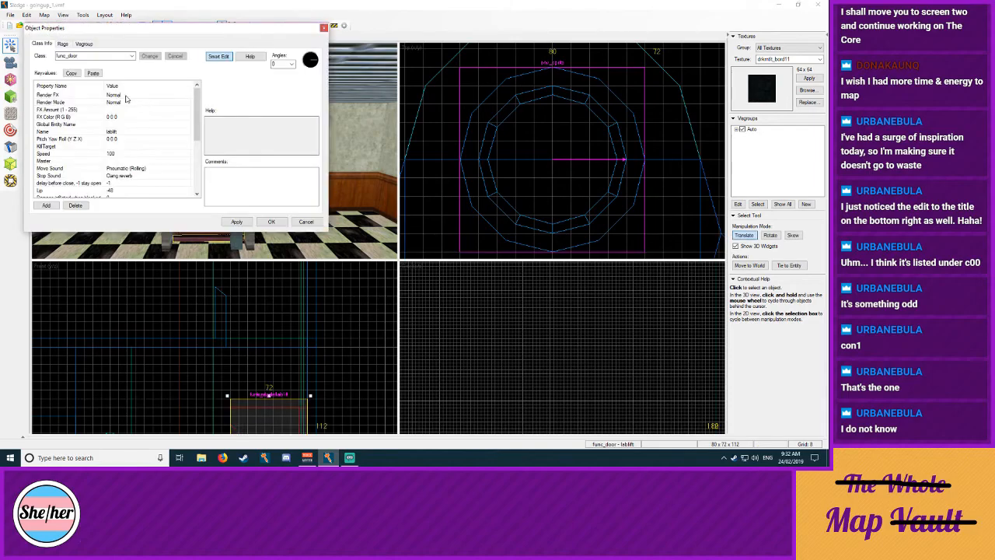
{"action": "left_click", "coordinate": [61, 44]}
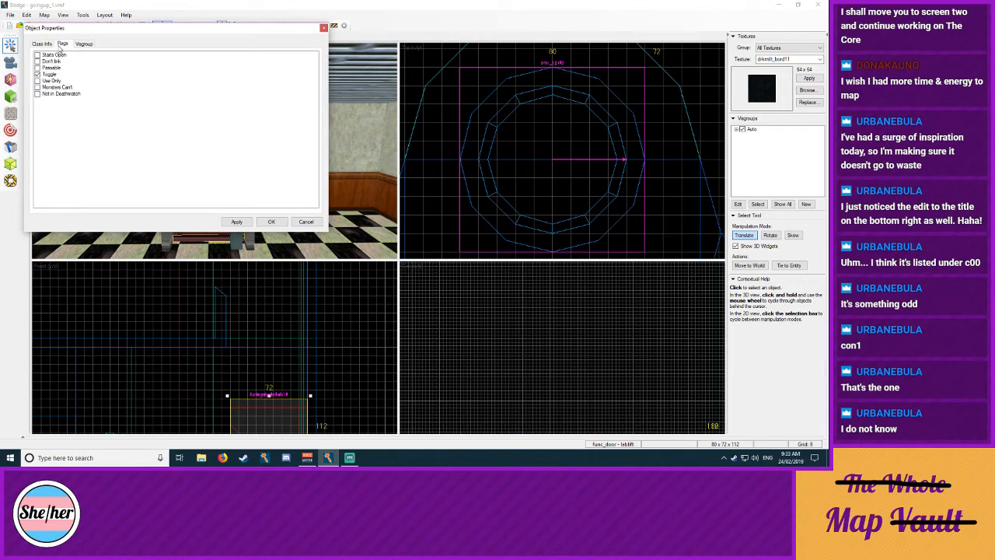
{"action": "left_click", "coordinate": [324, 28]}
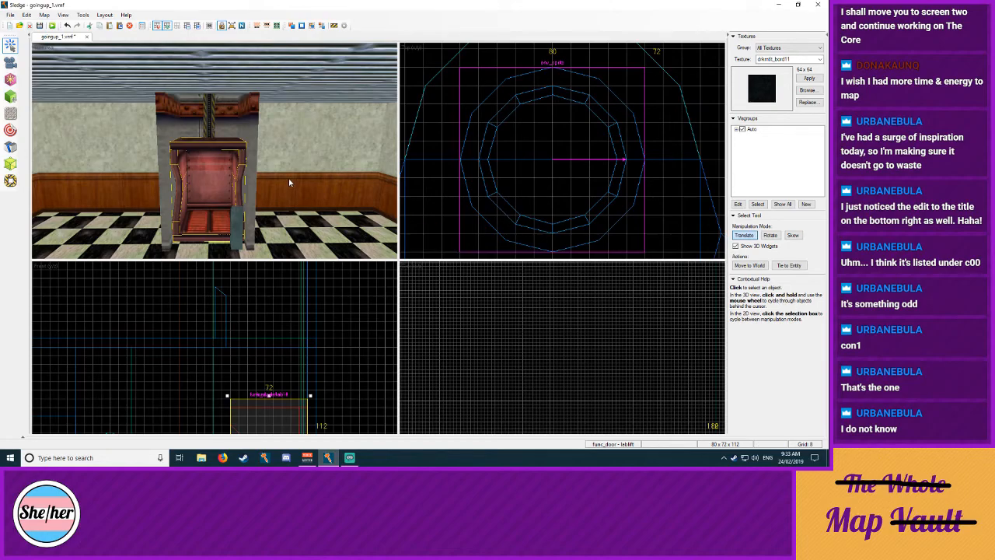
Step: Tie the small solid post at the front of the lift to an entity and change its class to func_button
{"action": "key", "text": "z"}
{"action": "key", "text": "d"}
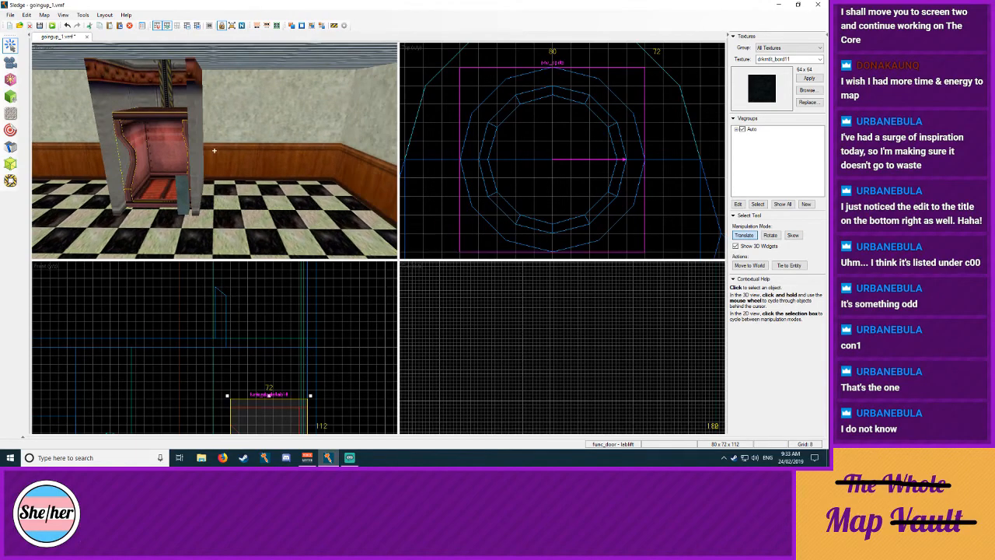
{"action": "left_click", "coordinate": [214, 156]}
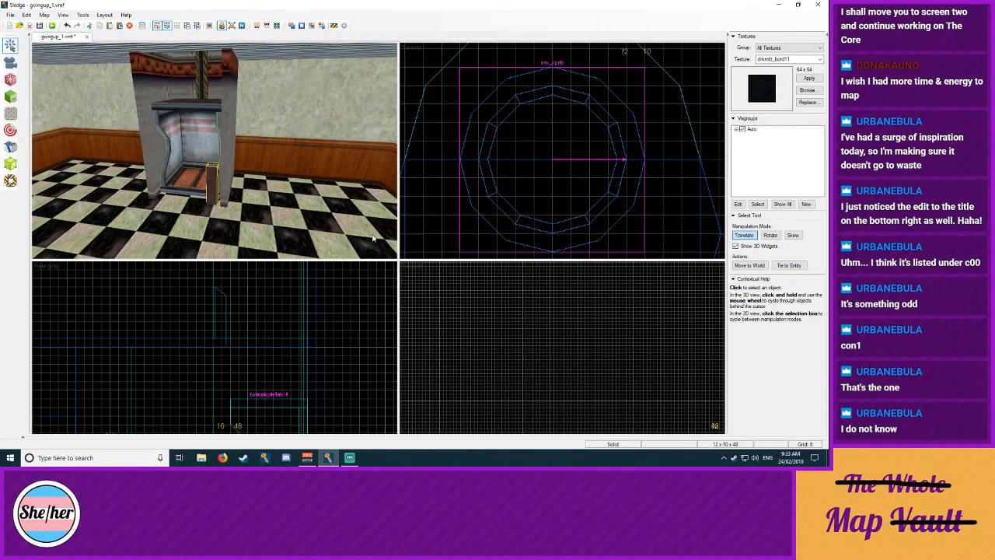
{"action": "left_click", "coordinate": [788, 265]}
{"action": "left_click", "coordinate": [143, 68]}
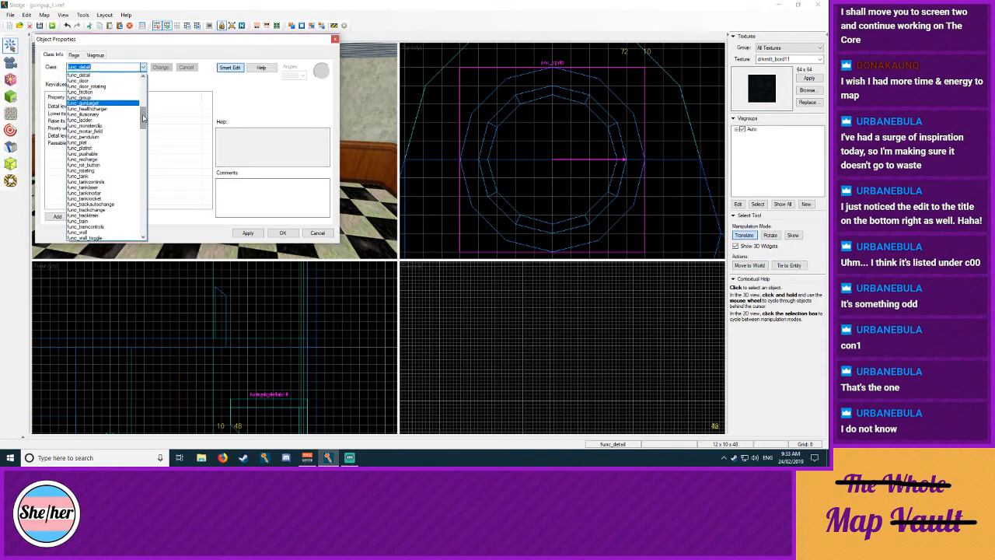
{"action": "left_click_drag", "start_coordinate": [145, 118], "coordinate": [145, 104]}
{"action": "scroll", "coordinate": [93, 95], "scroll_direction": "up", "scroll_amount": 2}
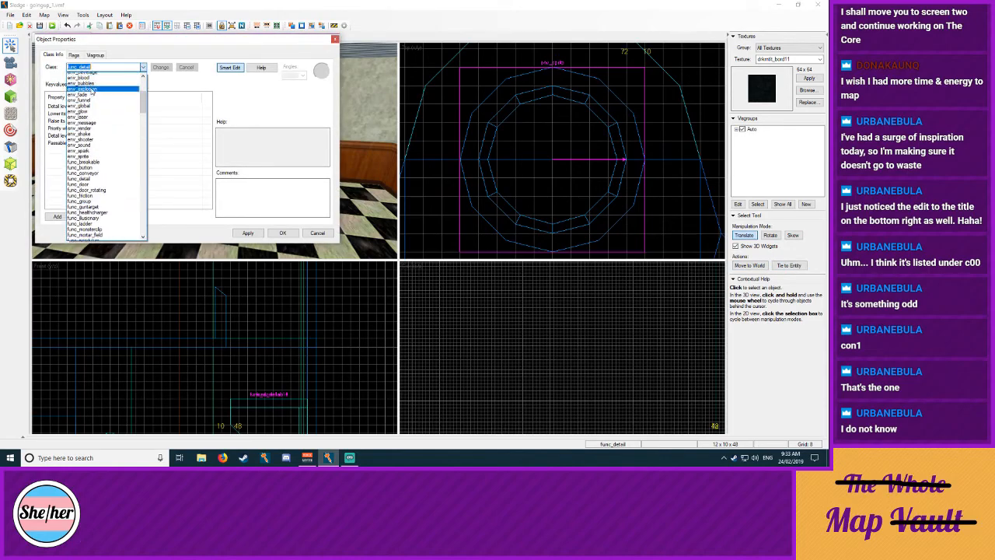
{"action": "scroll", "coordinate": [97, 189], "scroll_direction": "down", "scroll_amount": 2}
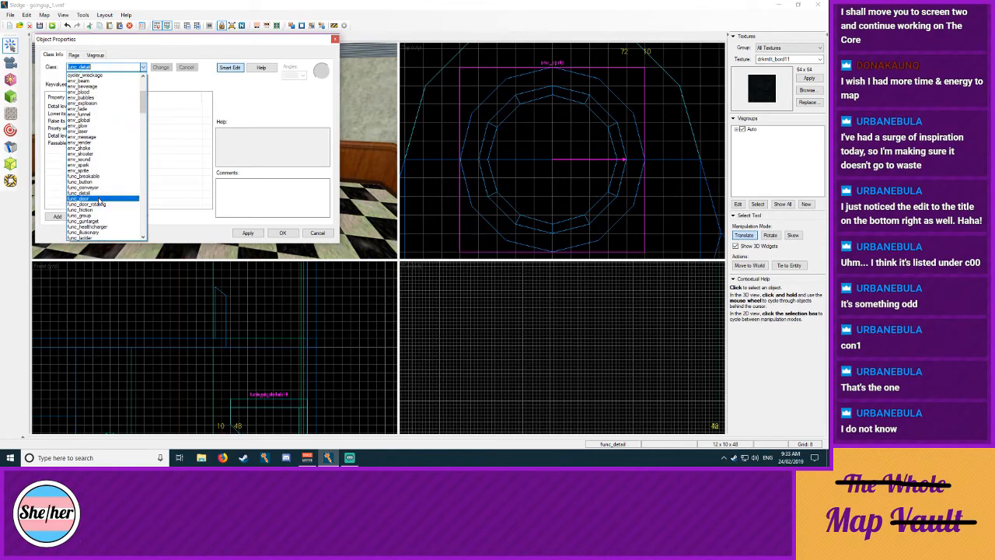
{"action": "left_click", "coordinate": [95, 185]}
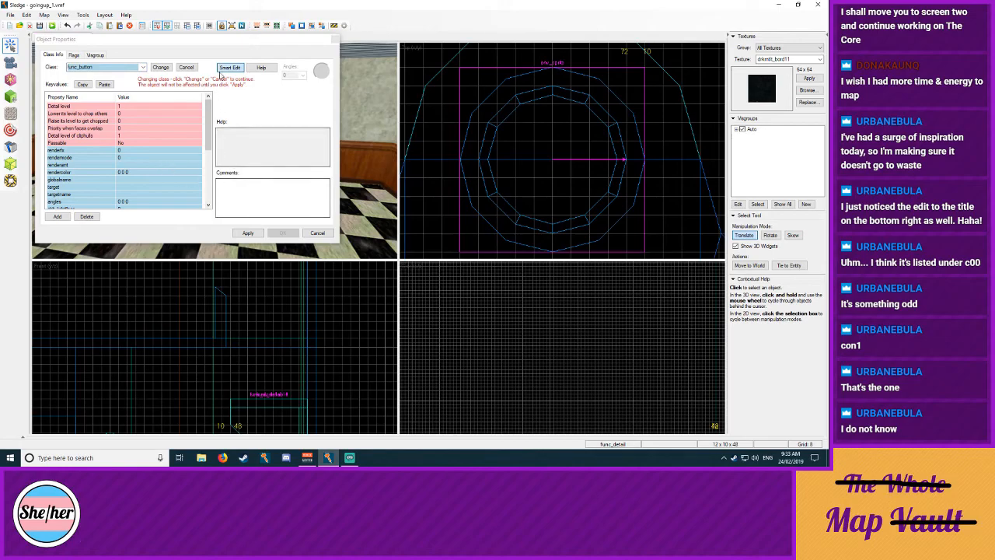
{"action": "left_click", "coordinate": [245, 233]}
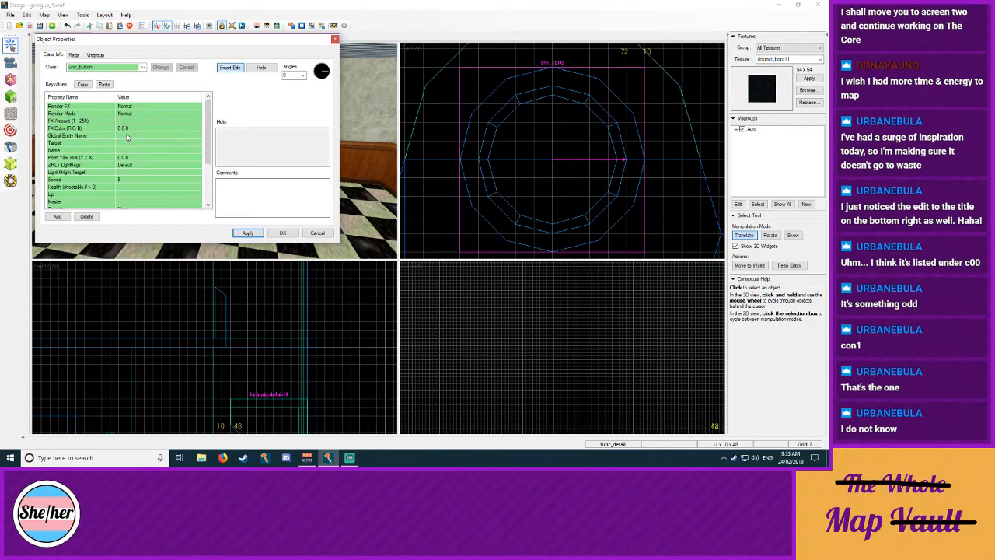
{"action": "left_click", "coordinate": [247, 232]}
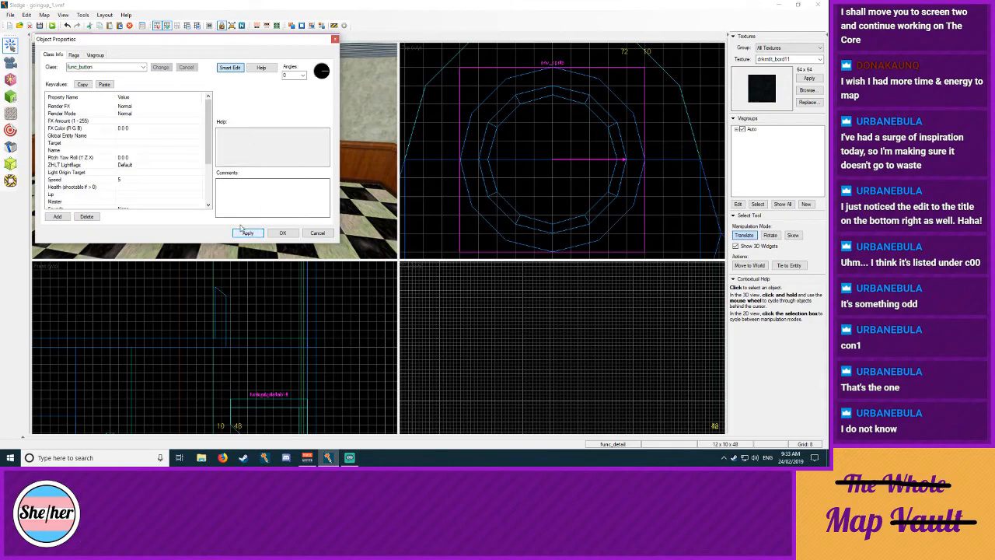
Step: Set the Target of the func_button to lablift
{"action": "left_click", "coordinate": [124, 143]}
{"action": "left_click", "coordinate": [252, 97]}
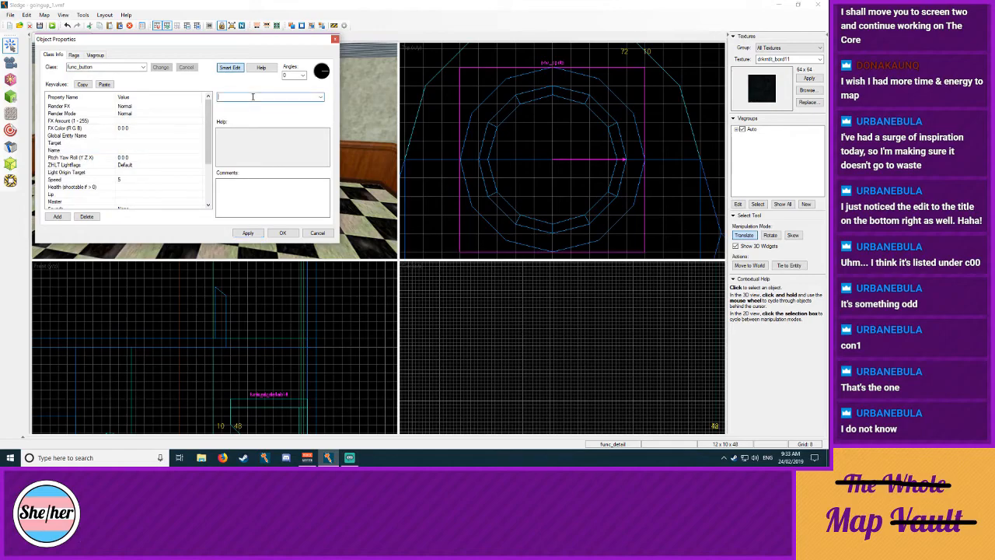
{"action": "type", "text": "LA"}
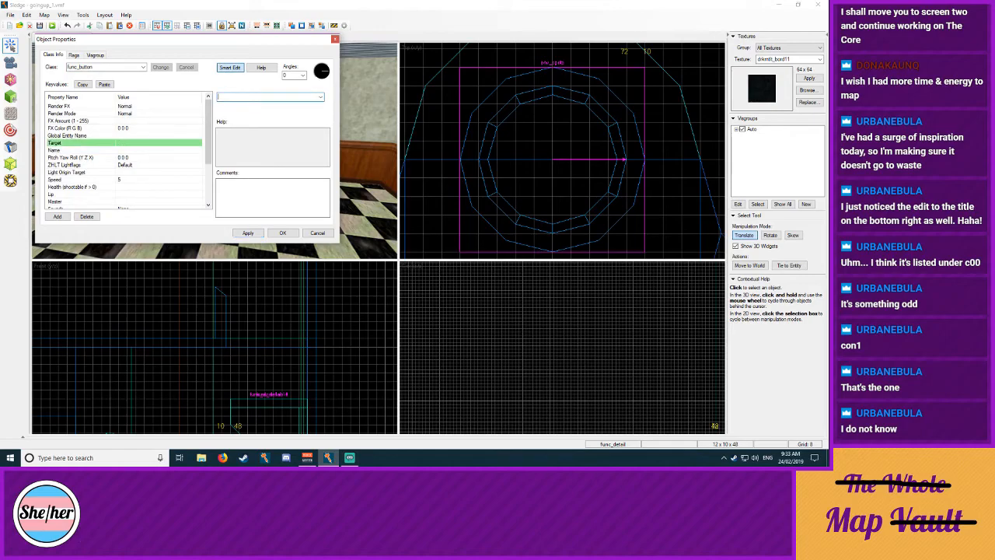
{"action": "type", "text": "blift"}
{"action": "left_click", "coordinate": [137, 116]}
{"action": "left_click", "coordinate": [122, 137]}
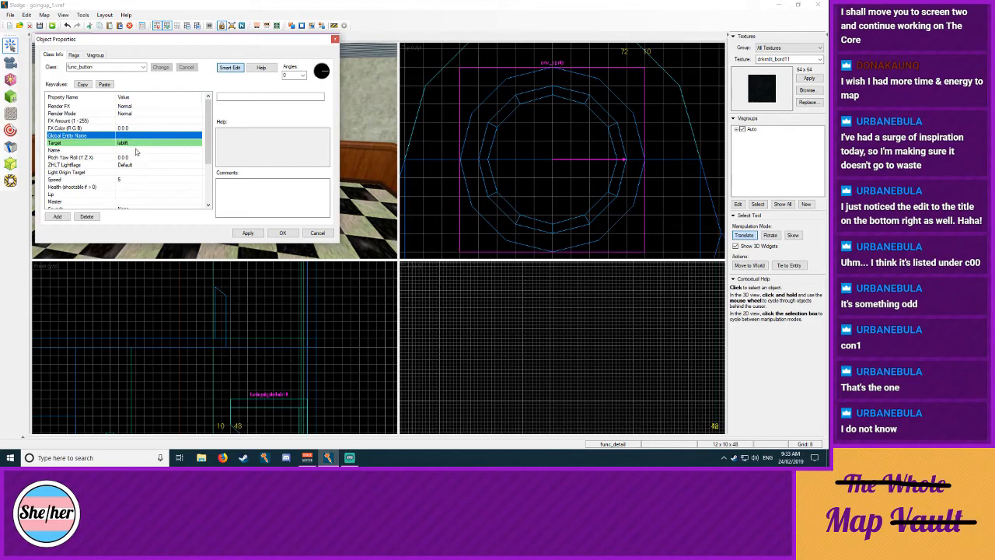
Step: Check the button's Master, Sounds and reset delay properties, and enable its Don't move flag
{"action": "scroll", "coordinate": [132, 147], "scroll_direction": "down", "scroll_amount": 2}
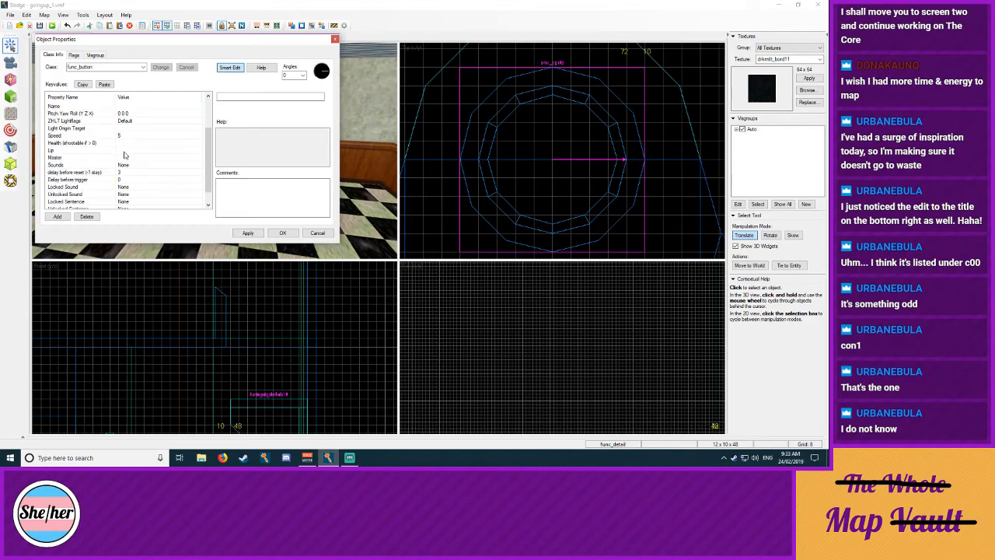
{"action": "left_click", "coordinate": [127, 157]}
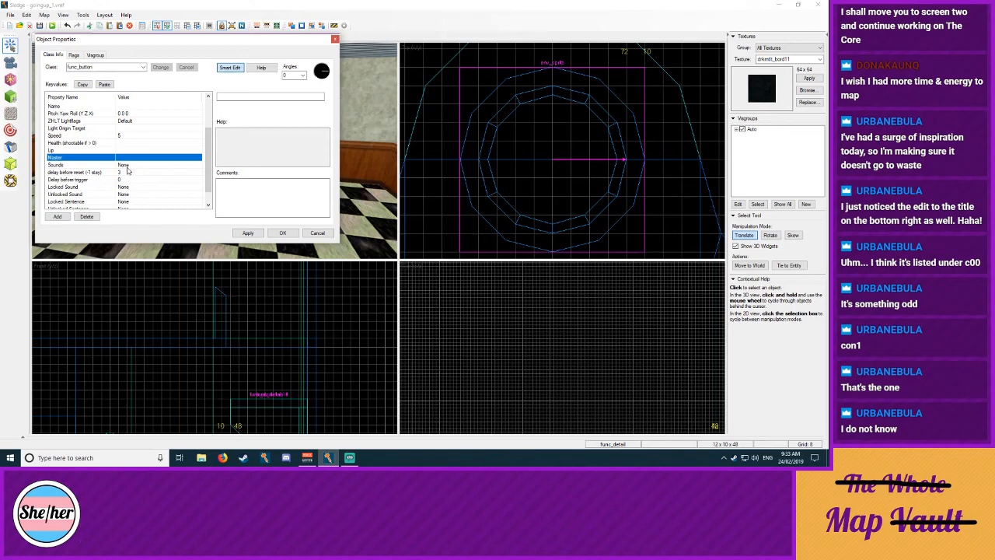
{"action": "left_click", "coordinate": [136, 165]}
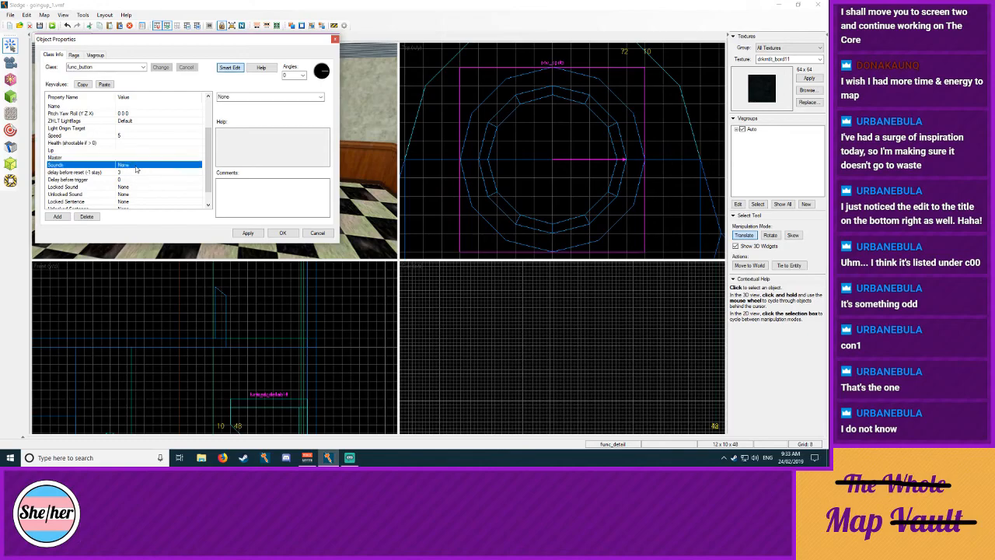
{"action": "left_click", "coordinate": [137, 173]}
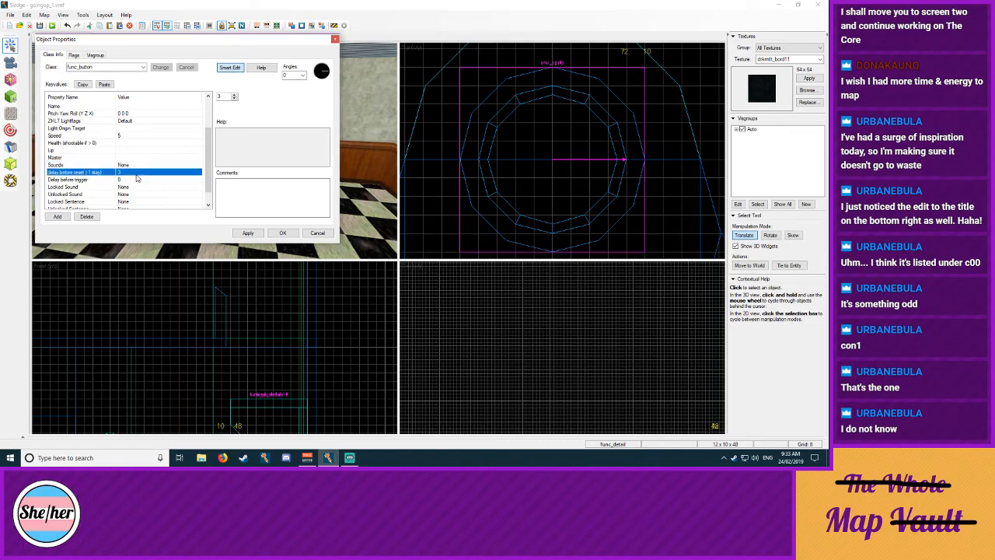
{"action": "scroll", "coordinate": [119, 182], "scroll_direction": "down", "scroll_amount": 1}
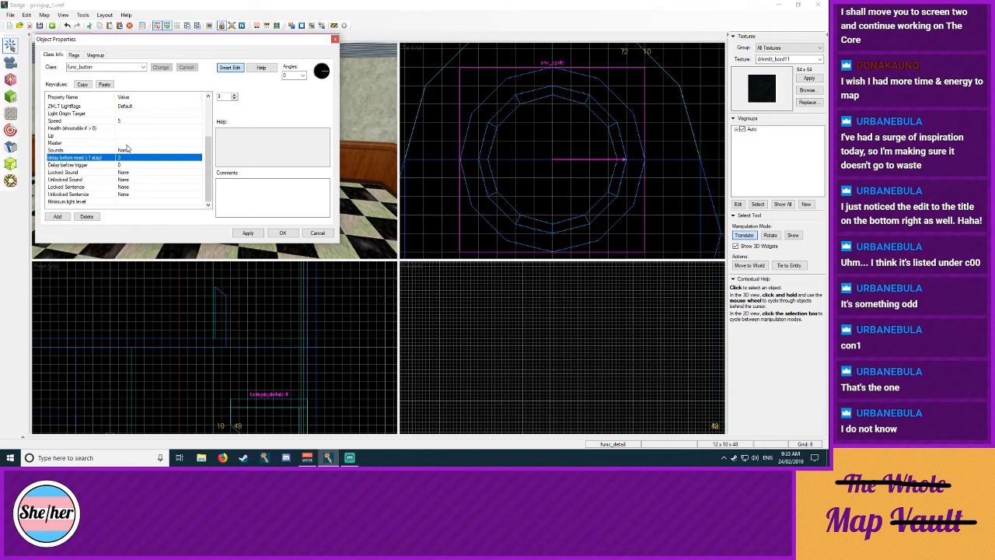
{"action": "left_click", "coordinate": [73, 56]}
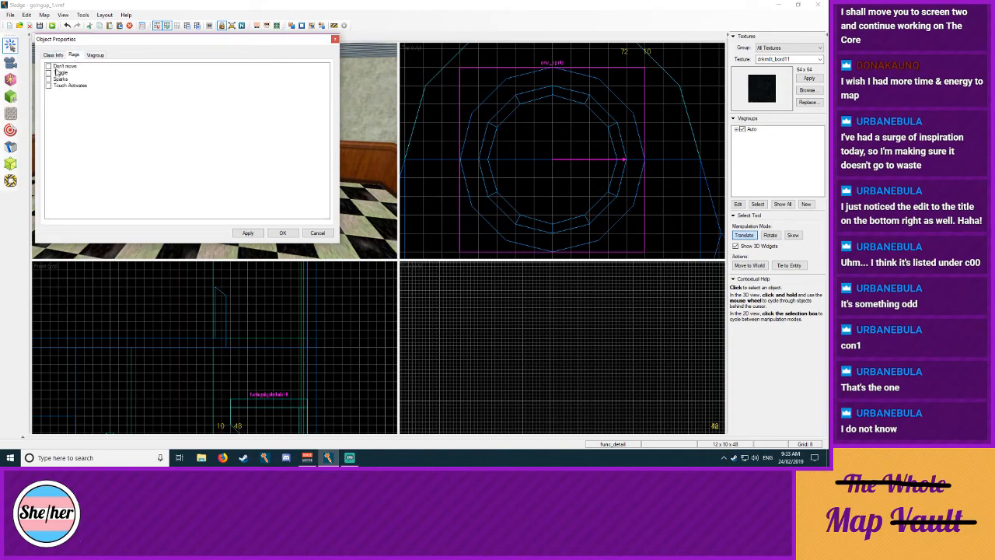
{"action": "left_click", "coordinate": [56, 67]}
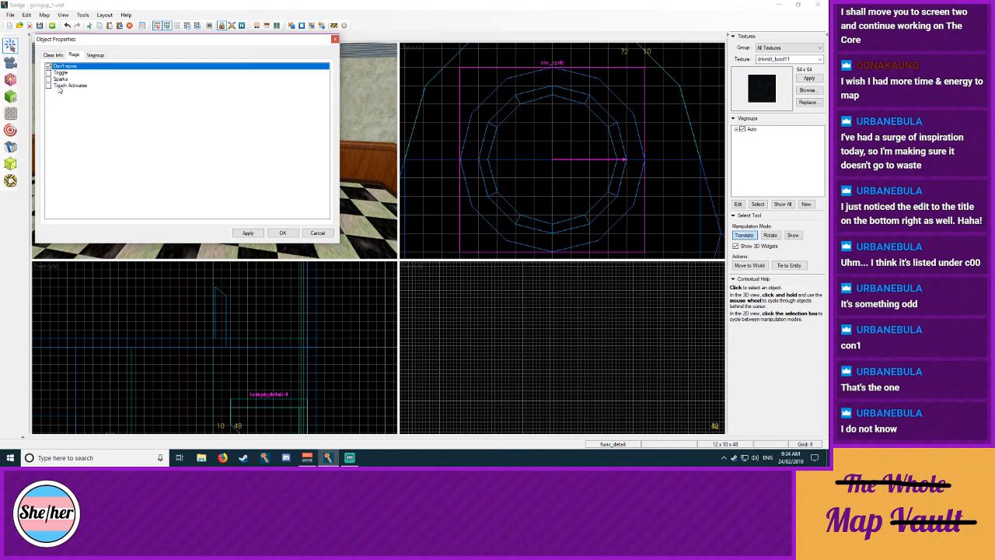
Step: Review the func_button's properties and flags once more, apply the changes, and deselect the post
{"action": "left_click", "coordinate": [60, 57]}
{"action": "scroll", "coordinate": [147, 165], "scroll_direction": "up", "scroll_amount": 3}
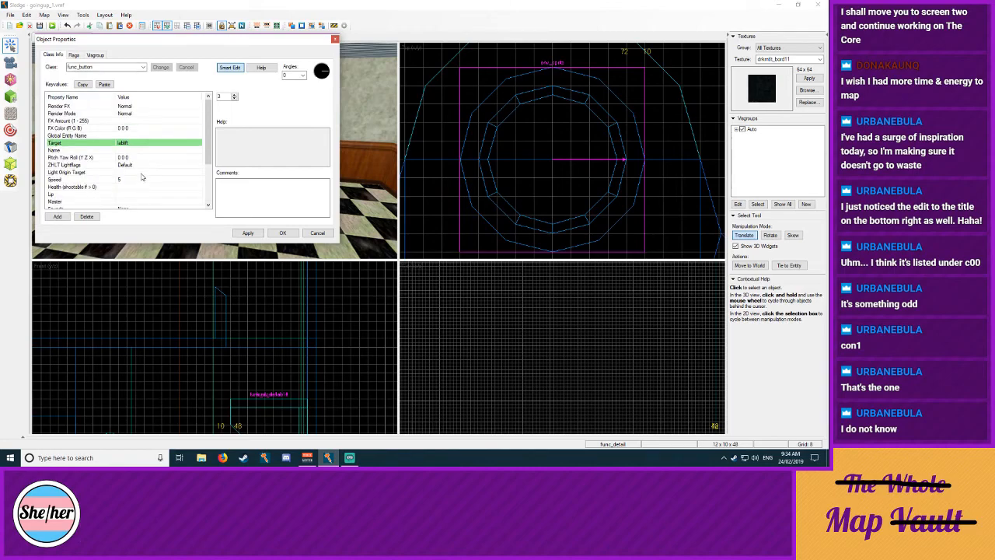
{"action": "scroll", "coordinate": [139, 179], "scroll_direction": "down", "scroll_amount": 3}
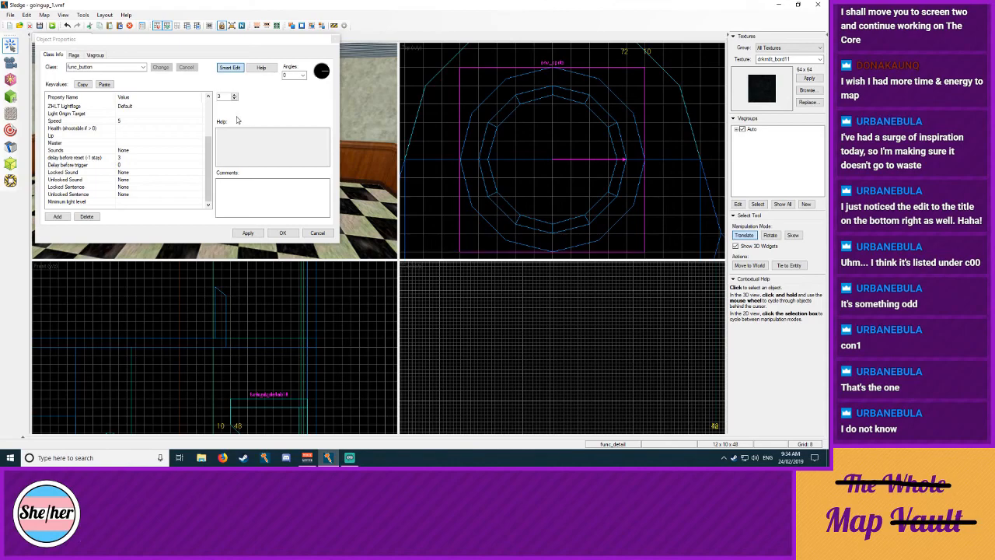
{"action": "mouse_move", "coordinate": [209, 156]}
{"action": "left_mouse_down"}
{"action": "mouse_move", "coordinate": [212, 117]}
{"action": "mouse_move", "coordinate": [205, 170]}
{"action": "left_mouse_up"}
{"action": "left_click", "coordinate": [73, 55]}
{"action": "left_click", "coordinate": [53, 56]}
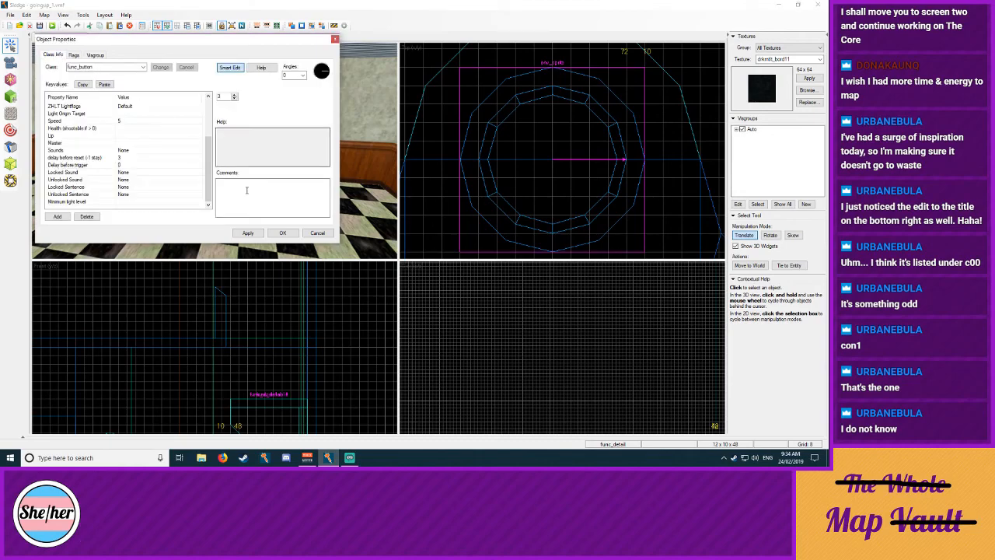
{"action": "left_click", "coordinate": [250, 233]}
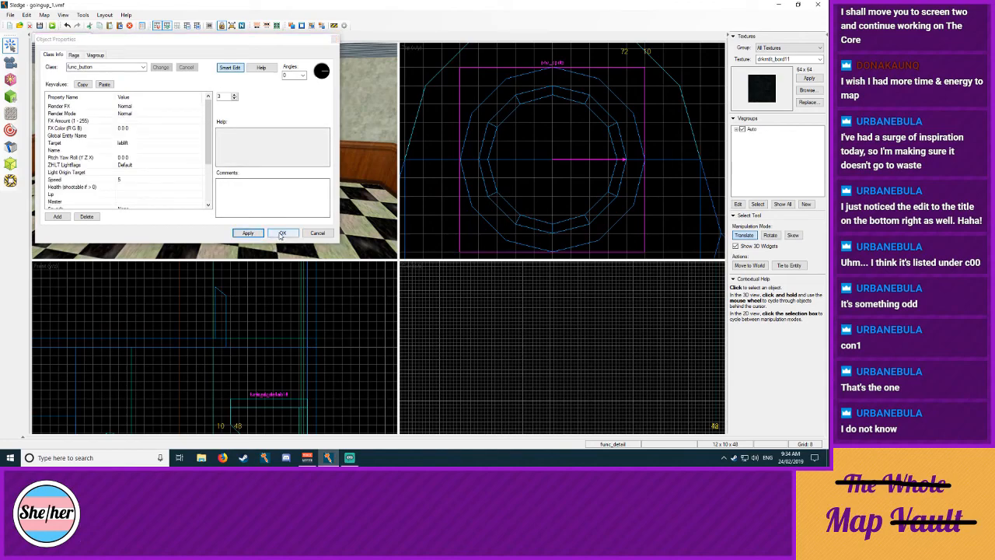
{"action": "left_click", "coordinate": [282, 233]}
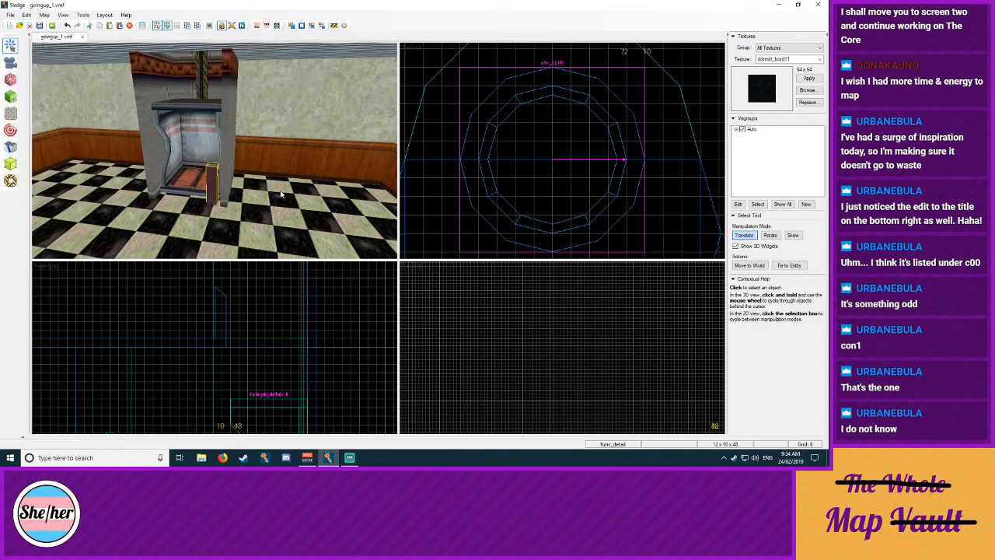
{"action": "left_click", "coordinate": [434, 165]}
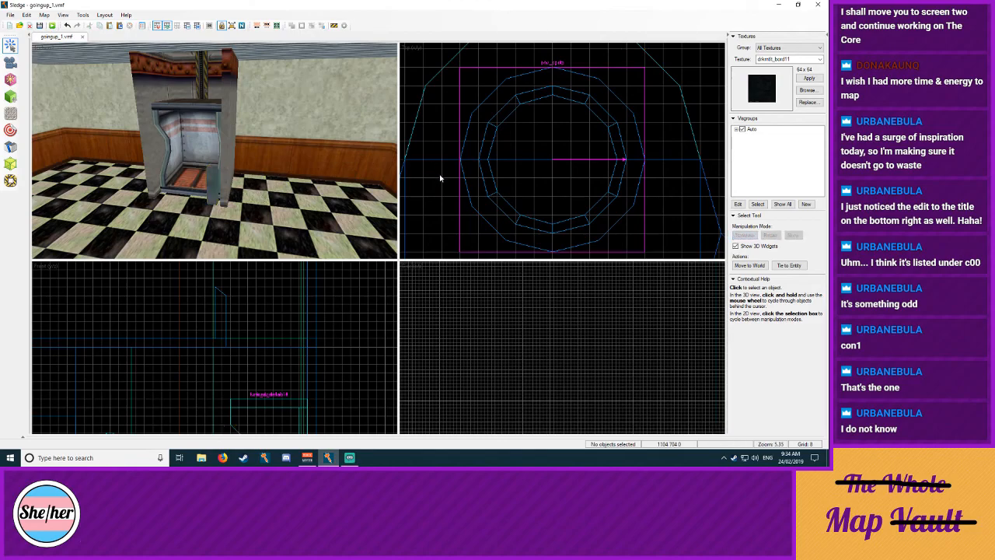